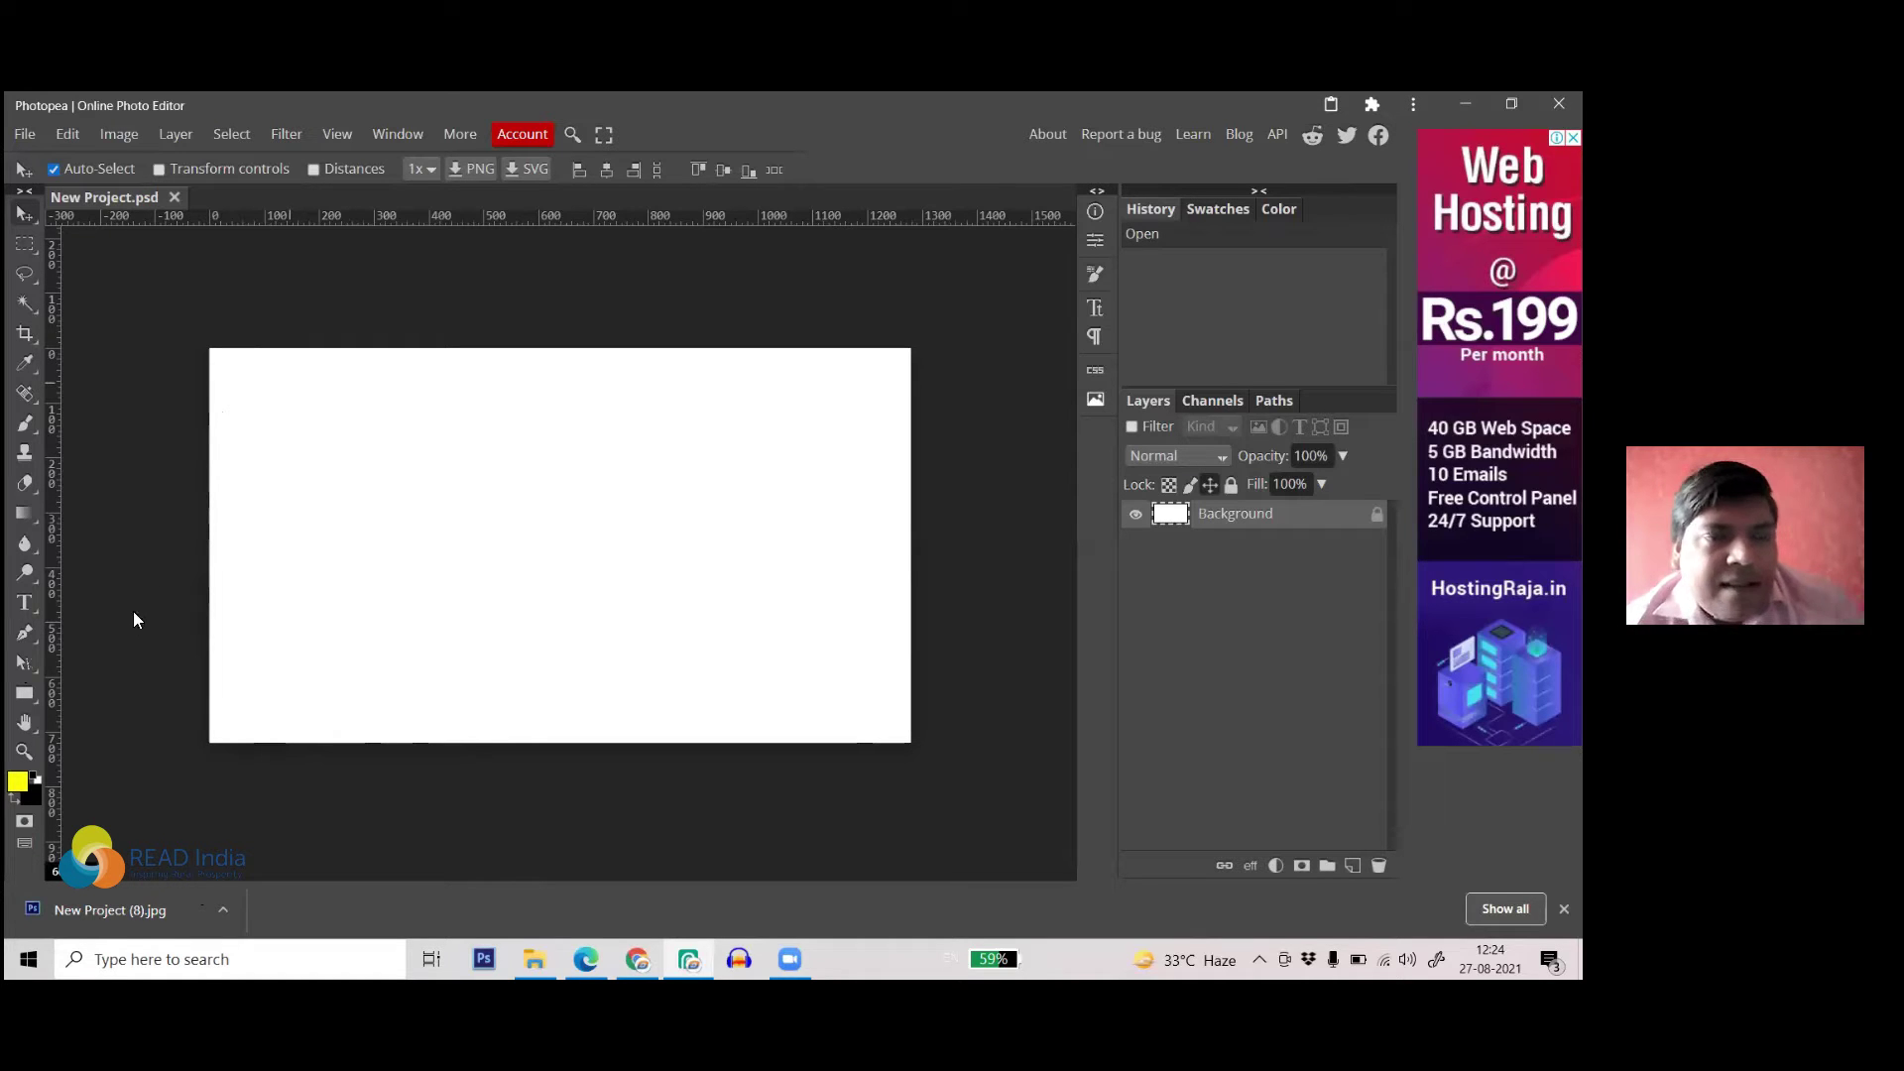
- Draw a red-filled shape with the Pen tool from two anchor points, pulling direction handles from the lower one to curve the segment outward
right_click(39, 645)
click(36, 645)
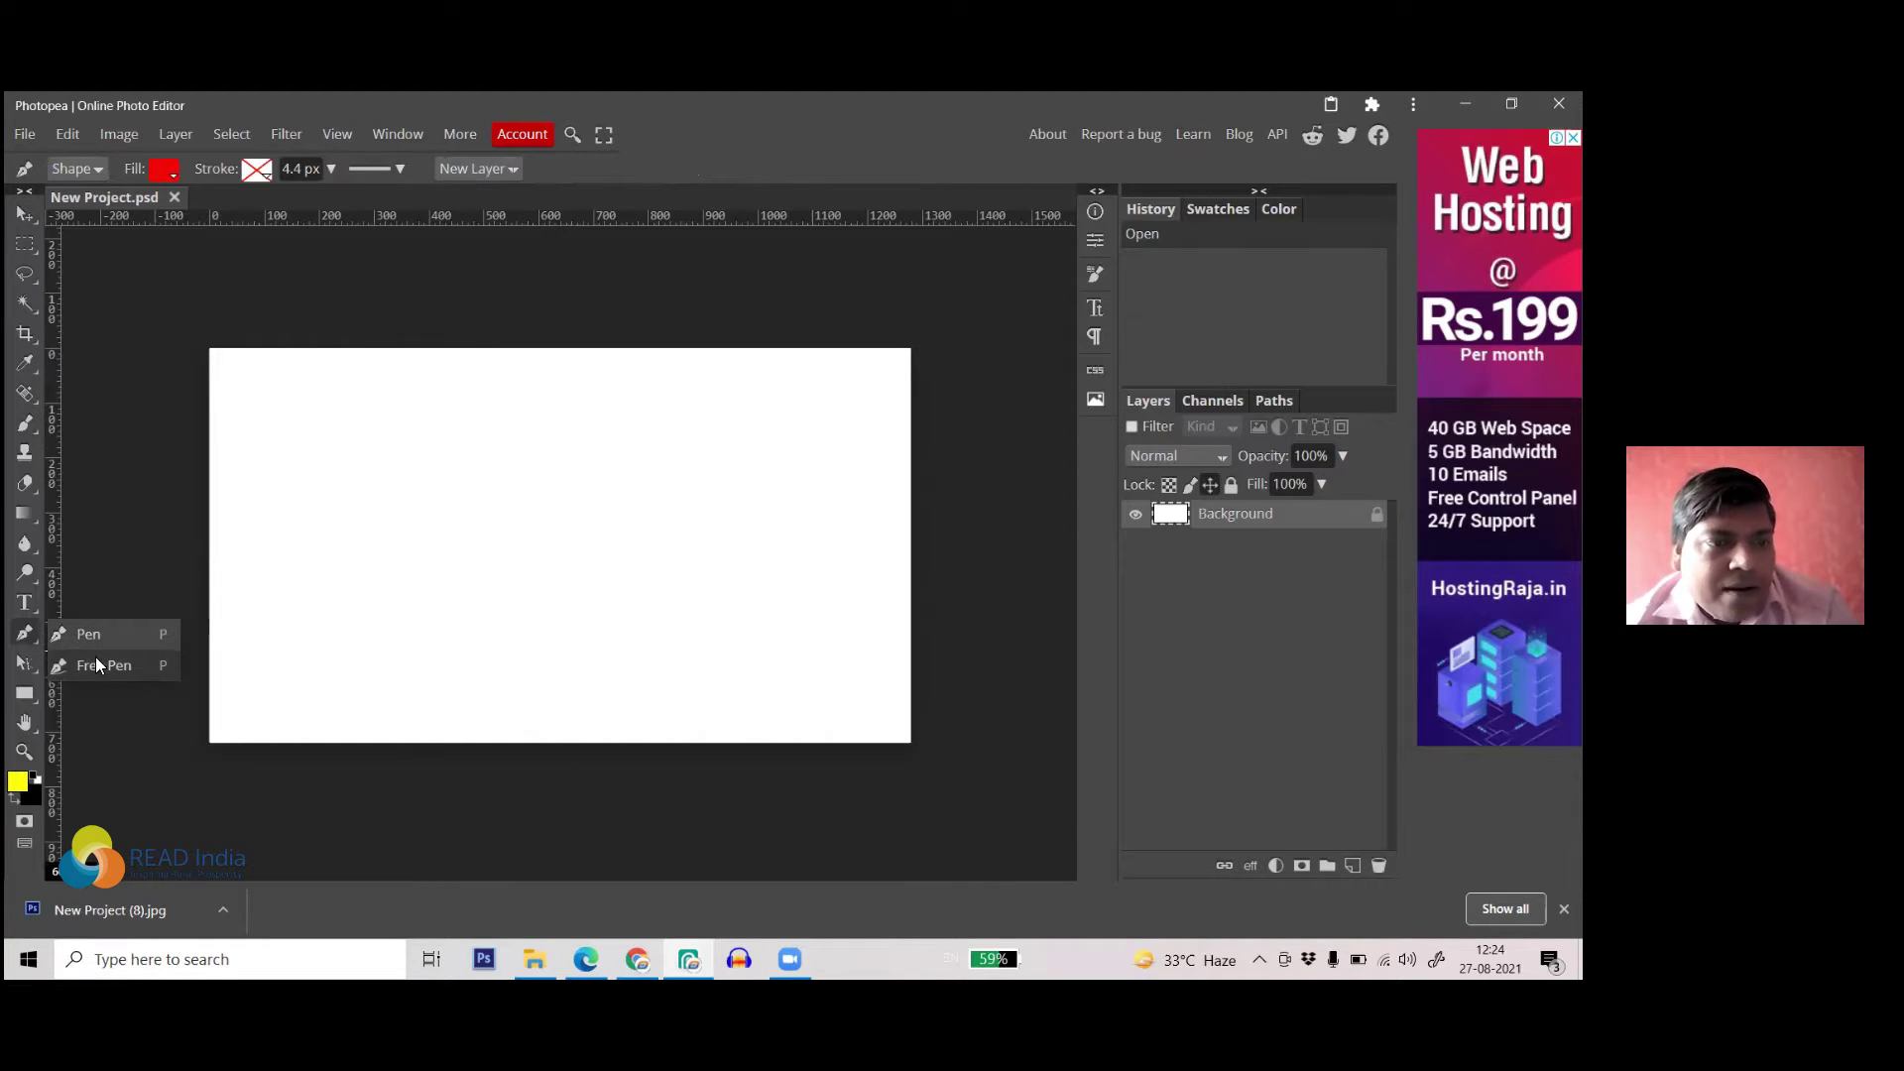
click(119, 635)
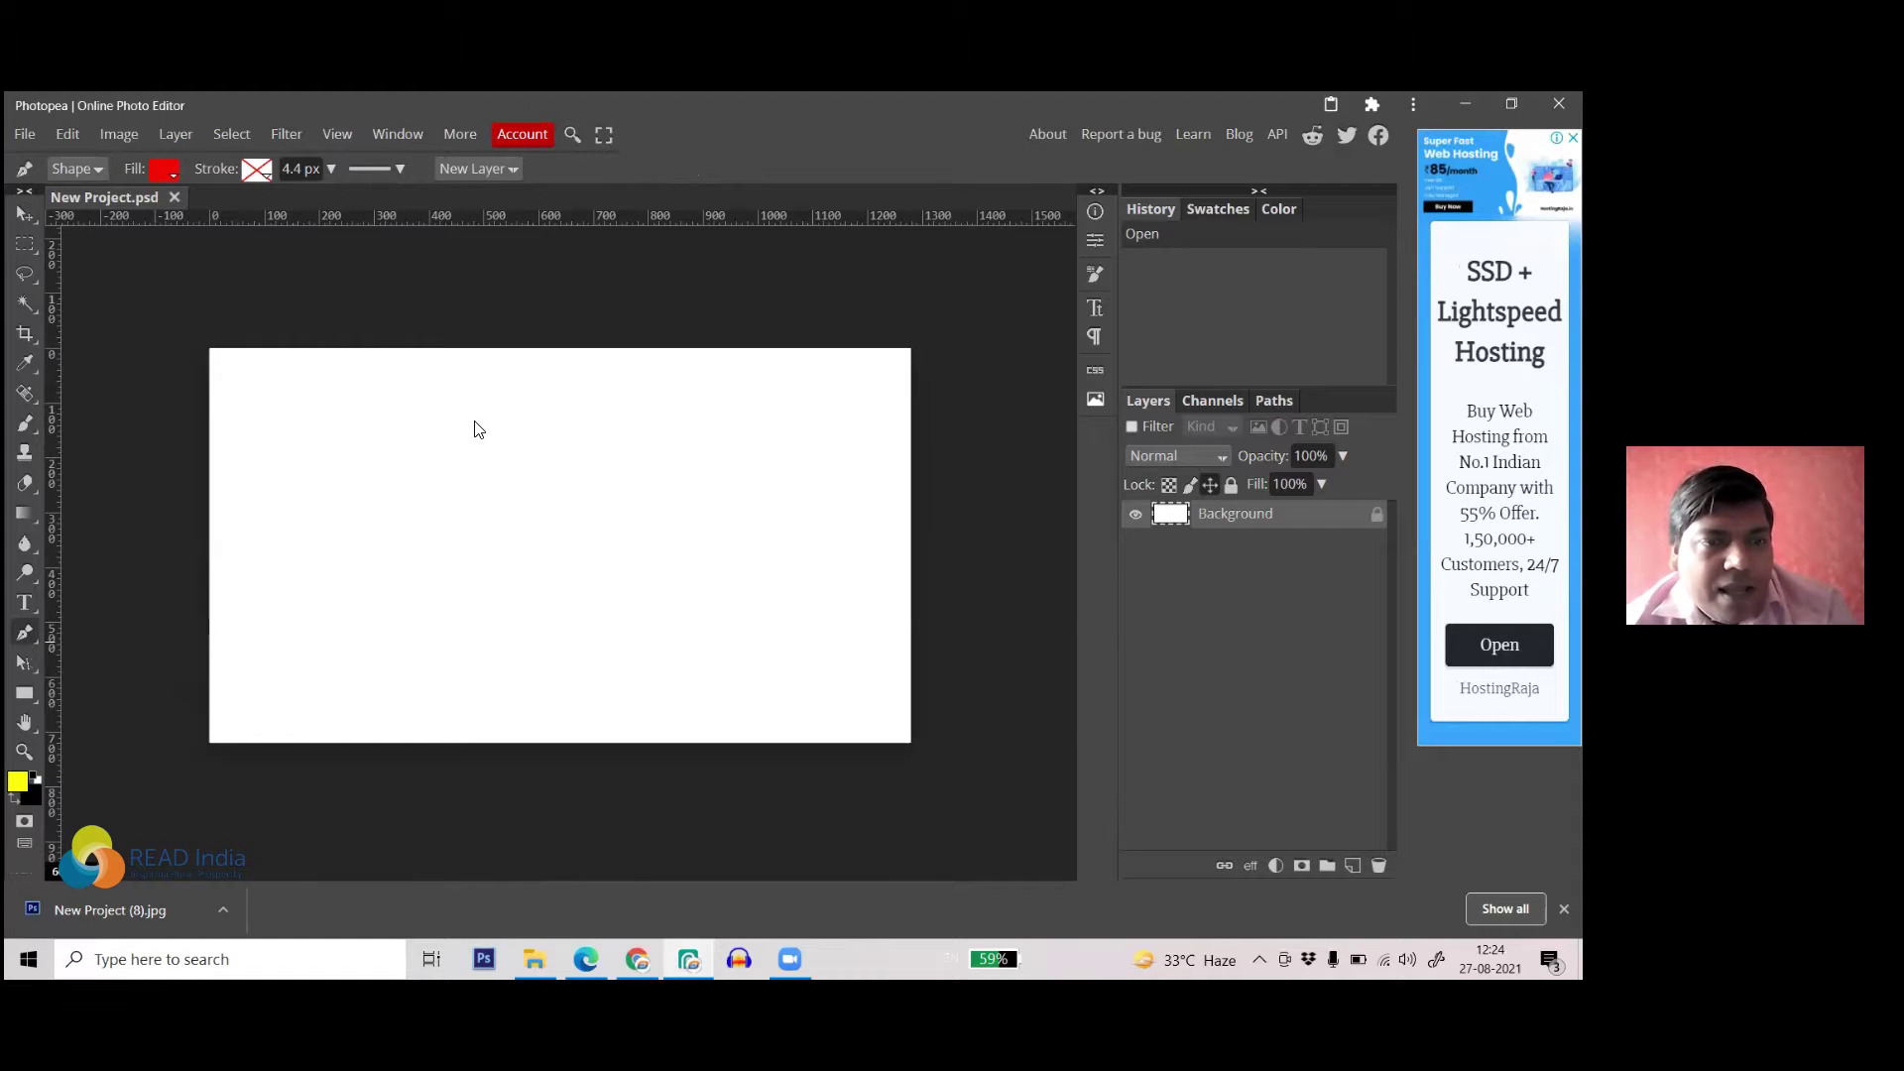
scroll(486, 444, up, 2)
scroll(501, 457, down, 2)
scroll(476, 459, up, 2)
click(409, 392)
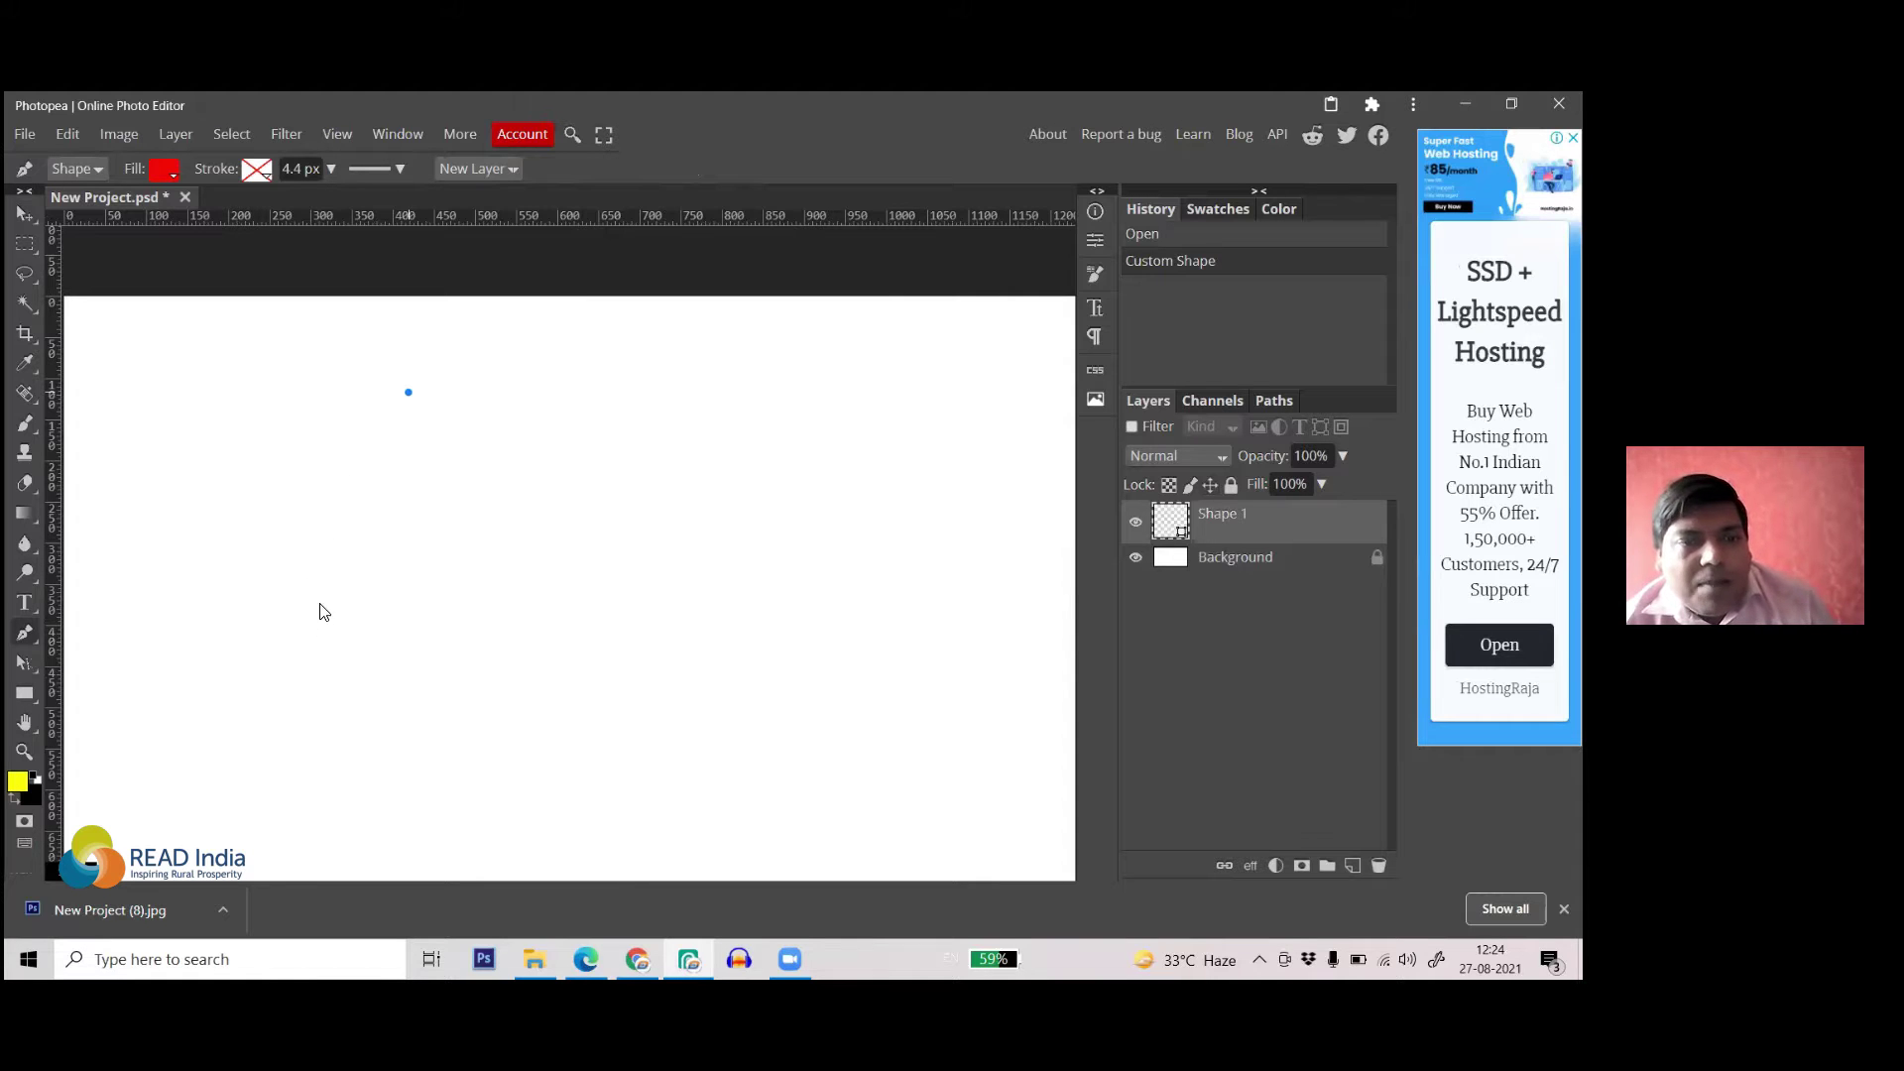
click(263, 576)
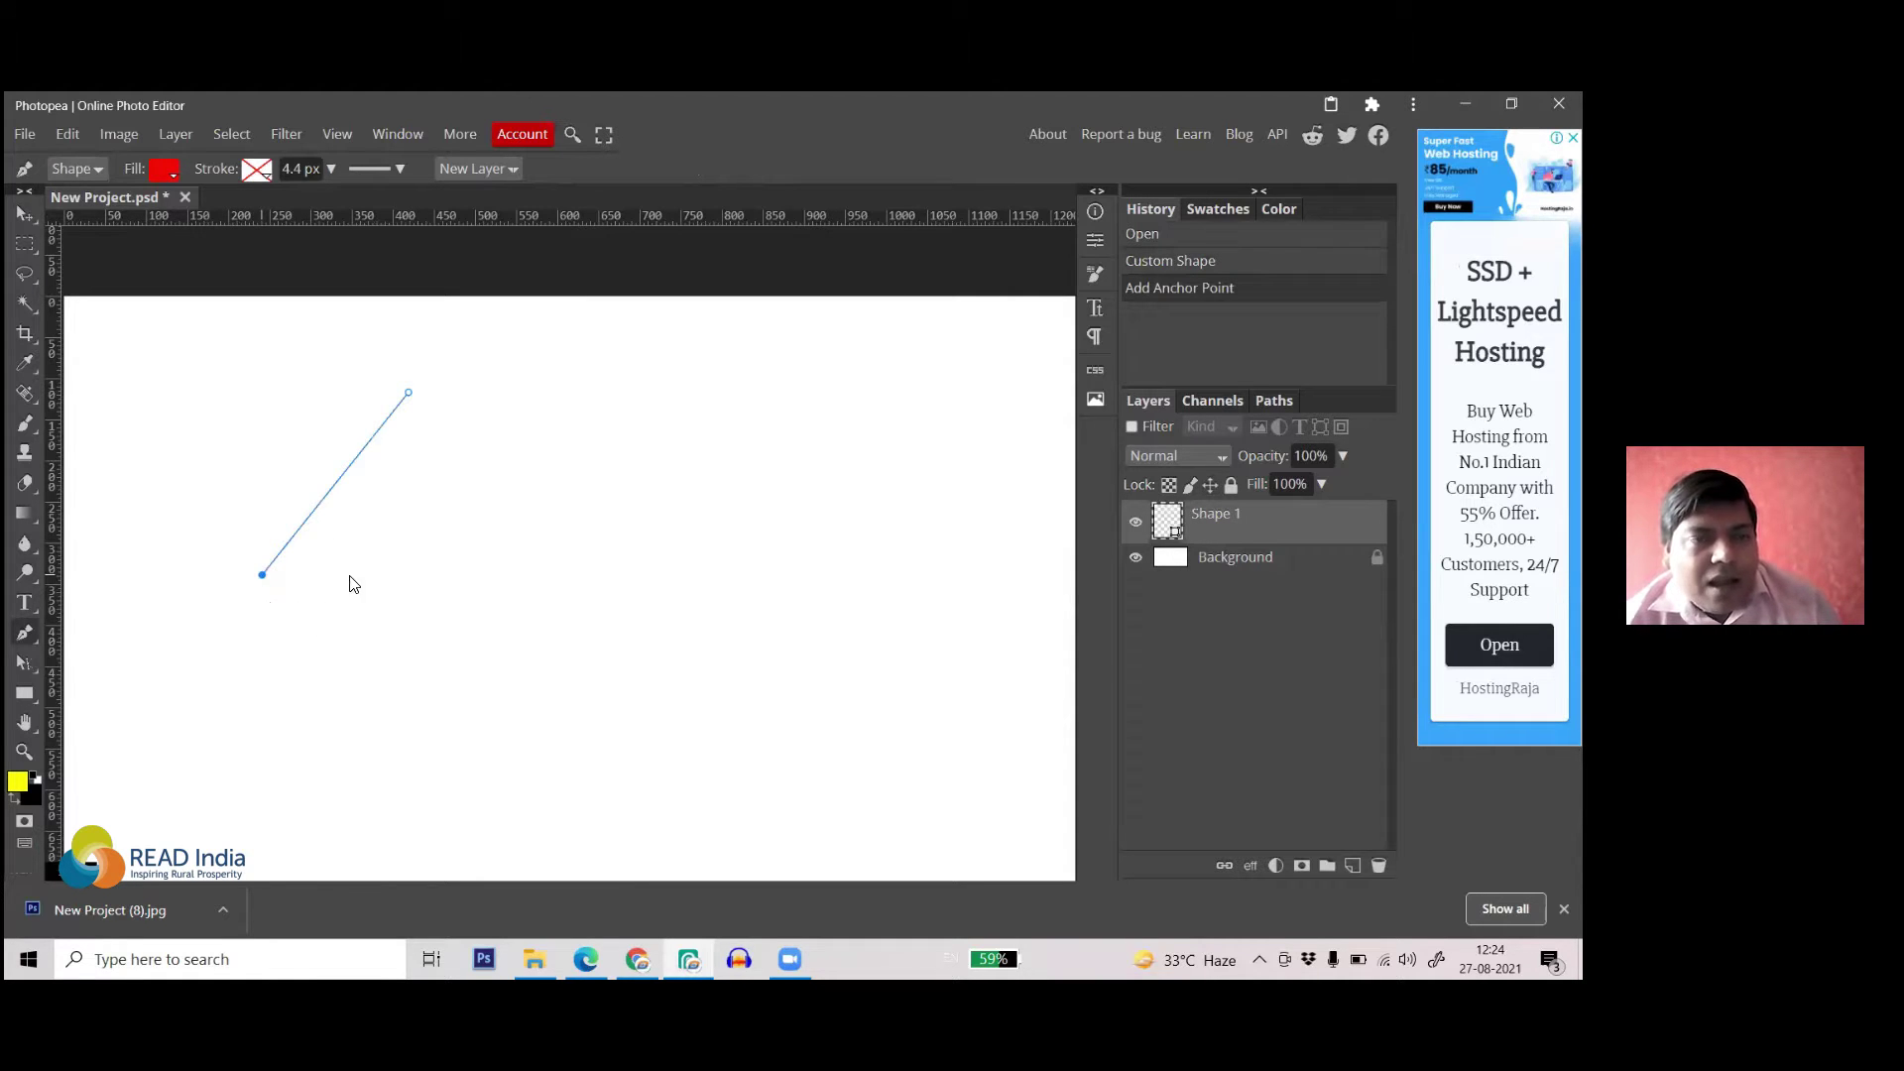
key(ctrl+z)
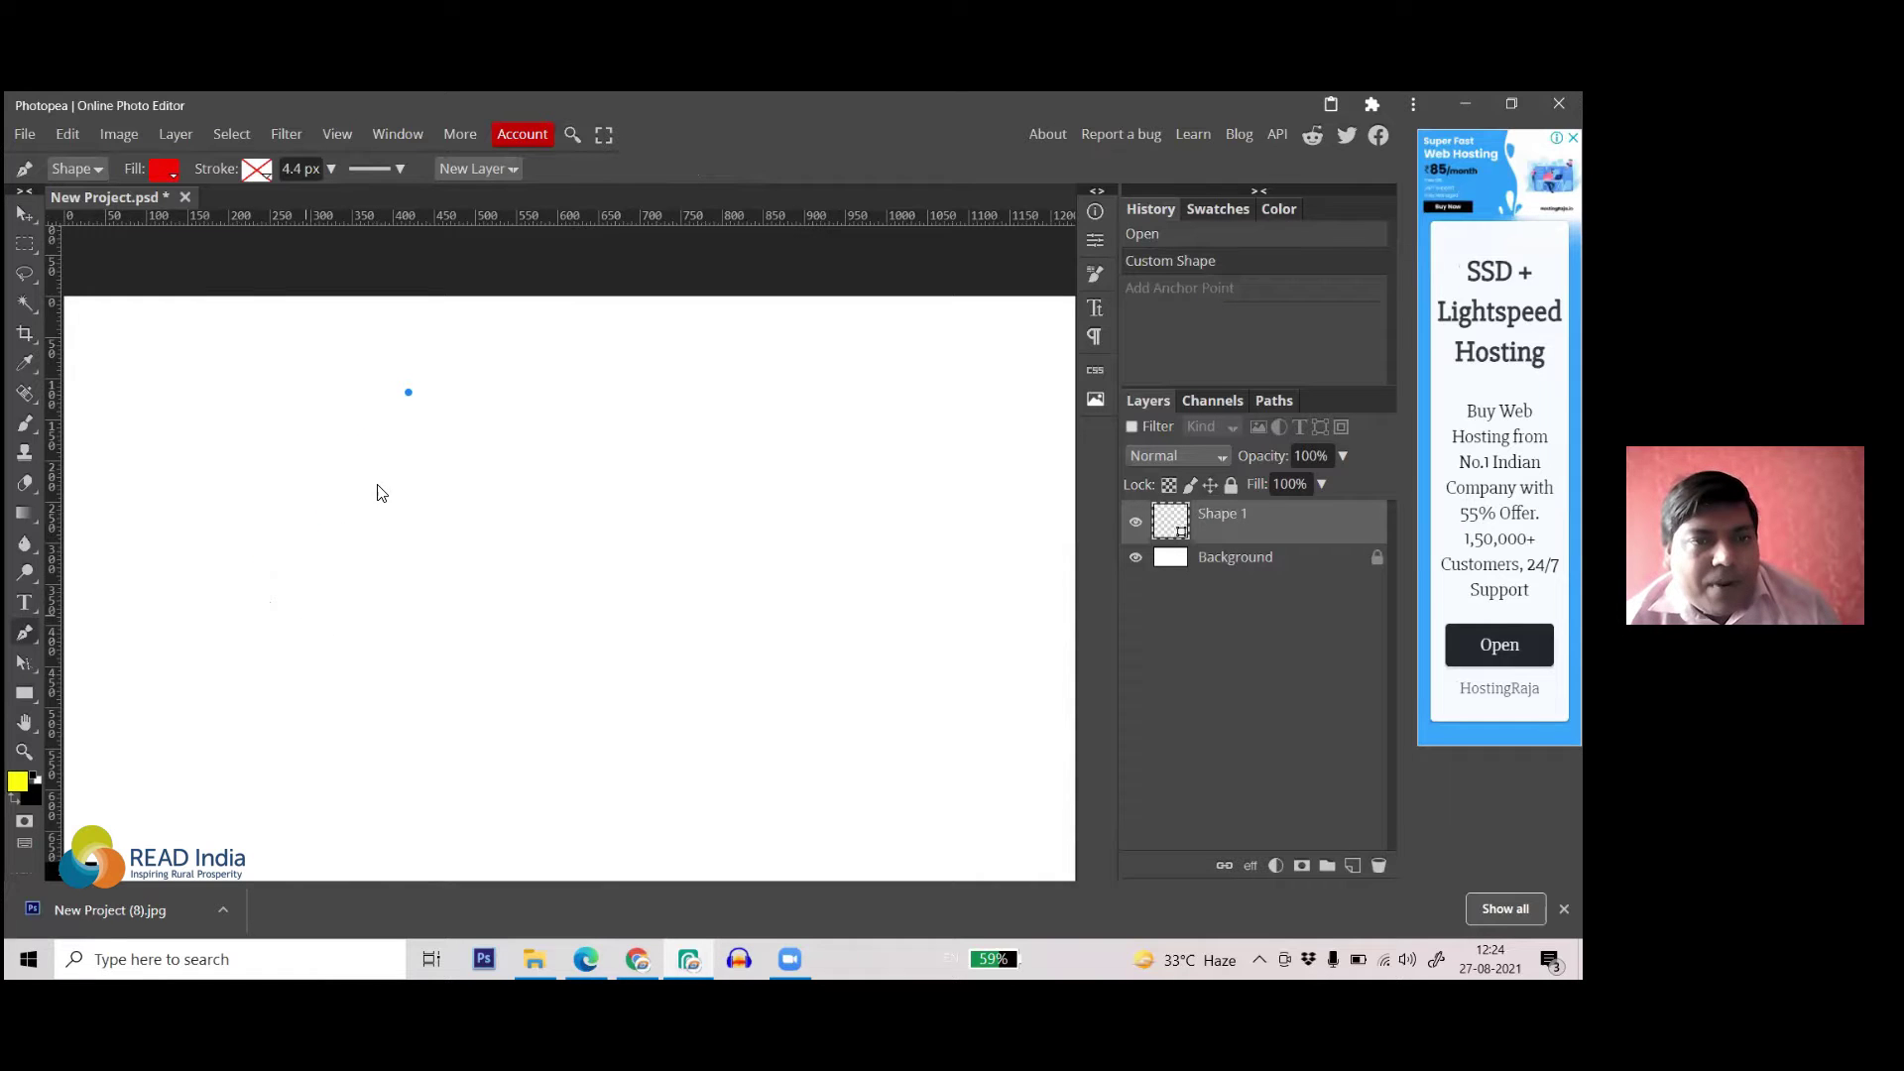
drag(273, 574, 430, 729)
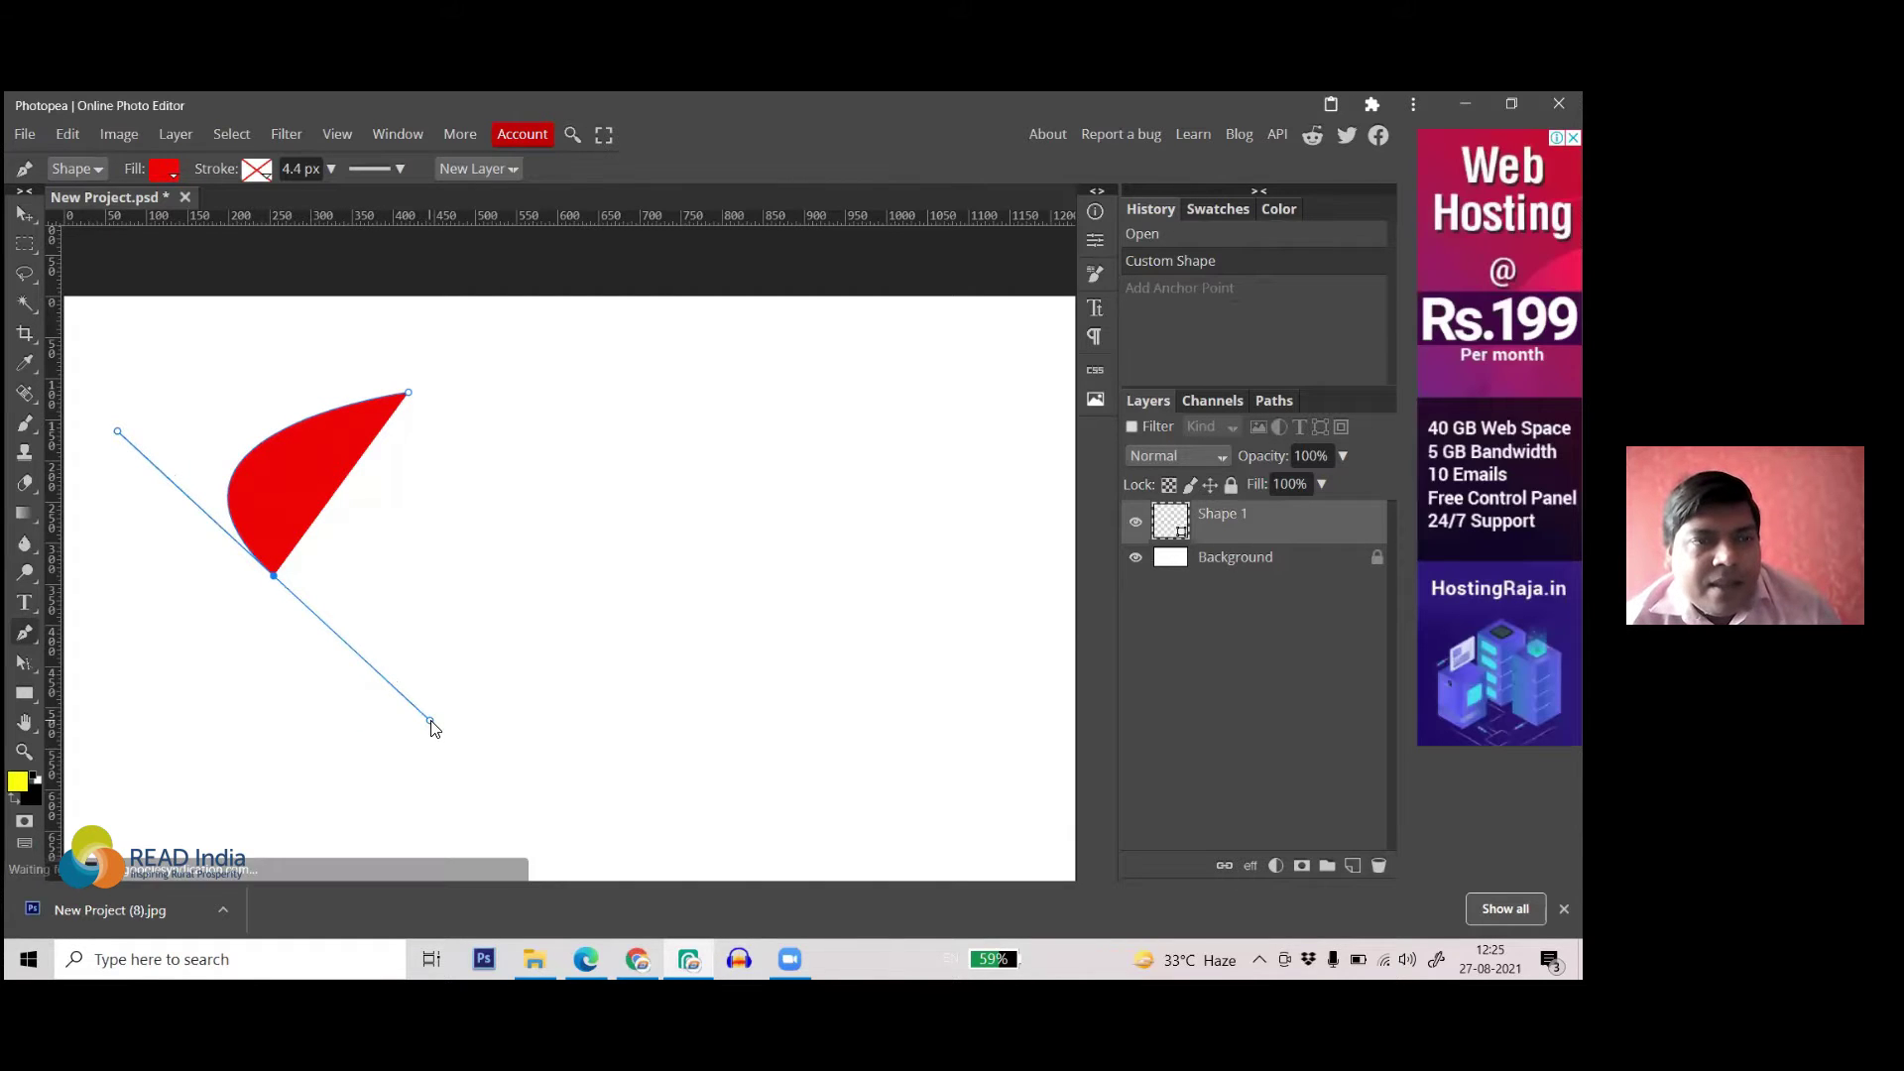
drag(431, 729, 431, 729)
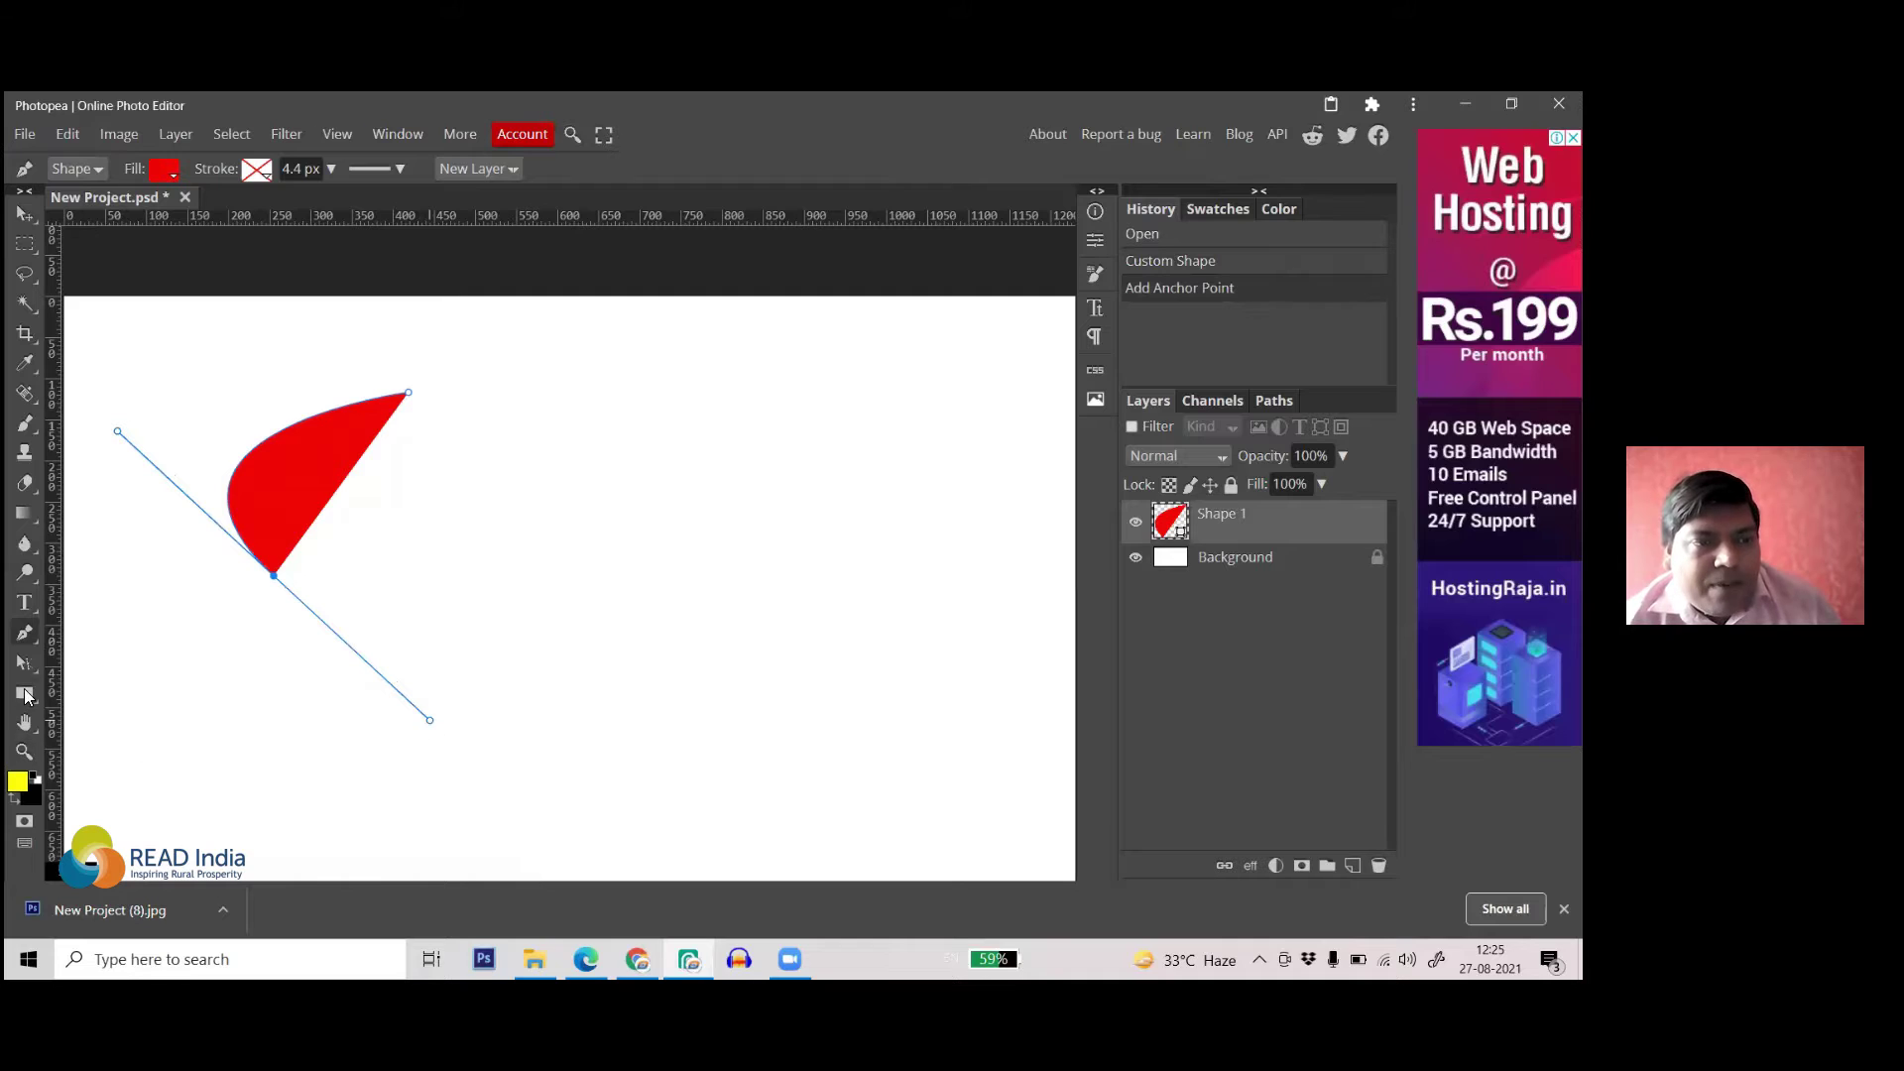
- Nudge the whole red shape slightly downward with the Path Select tool
click(28, 670)
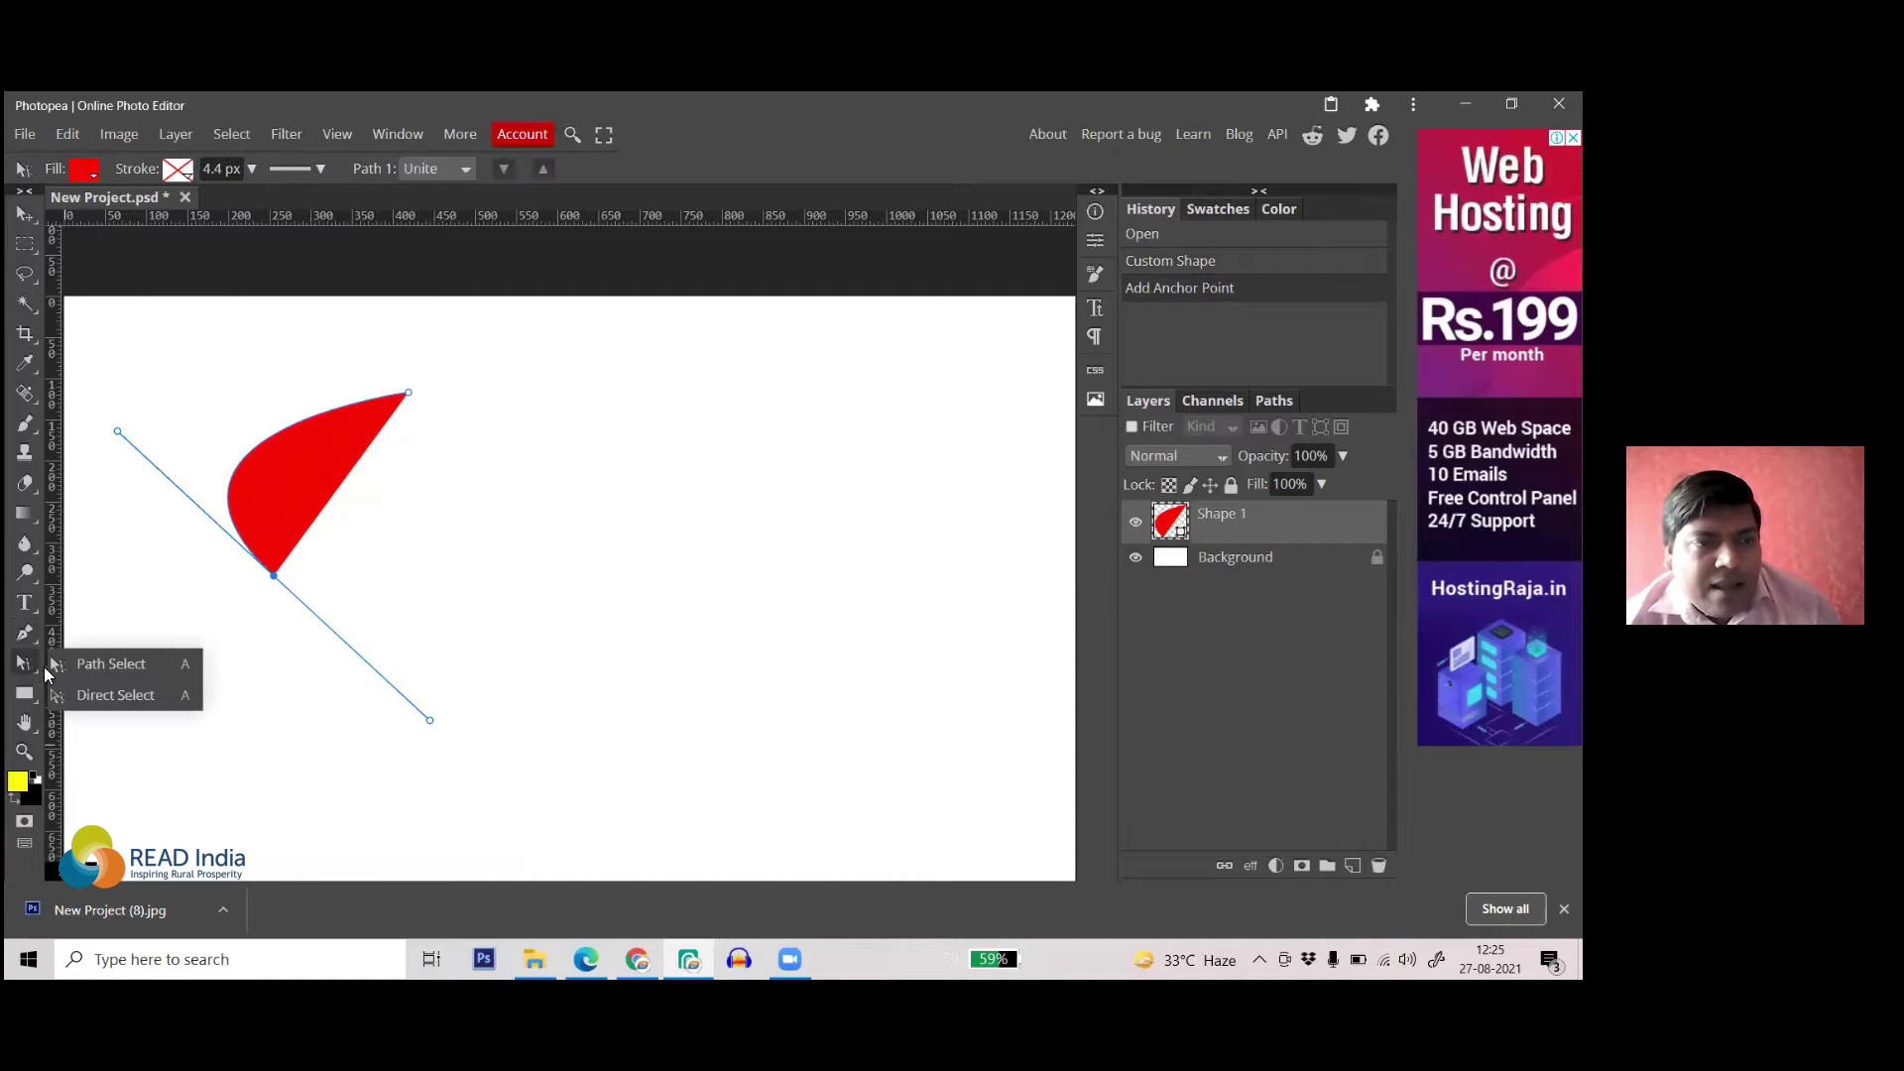
click(120, 672)
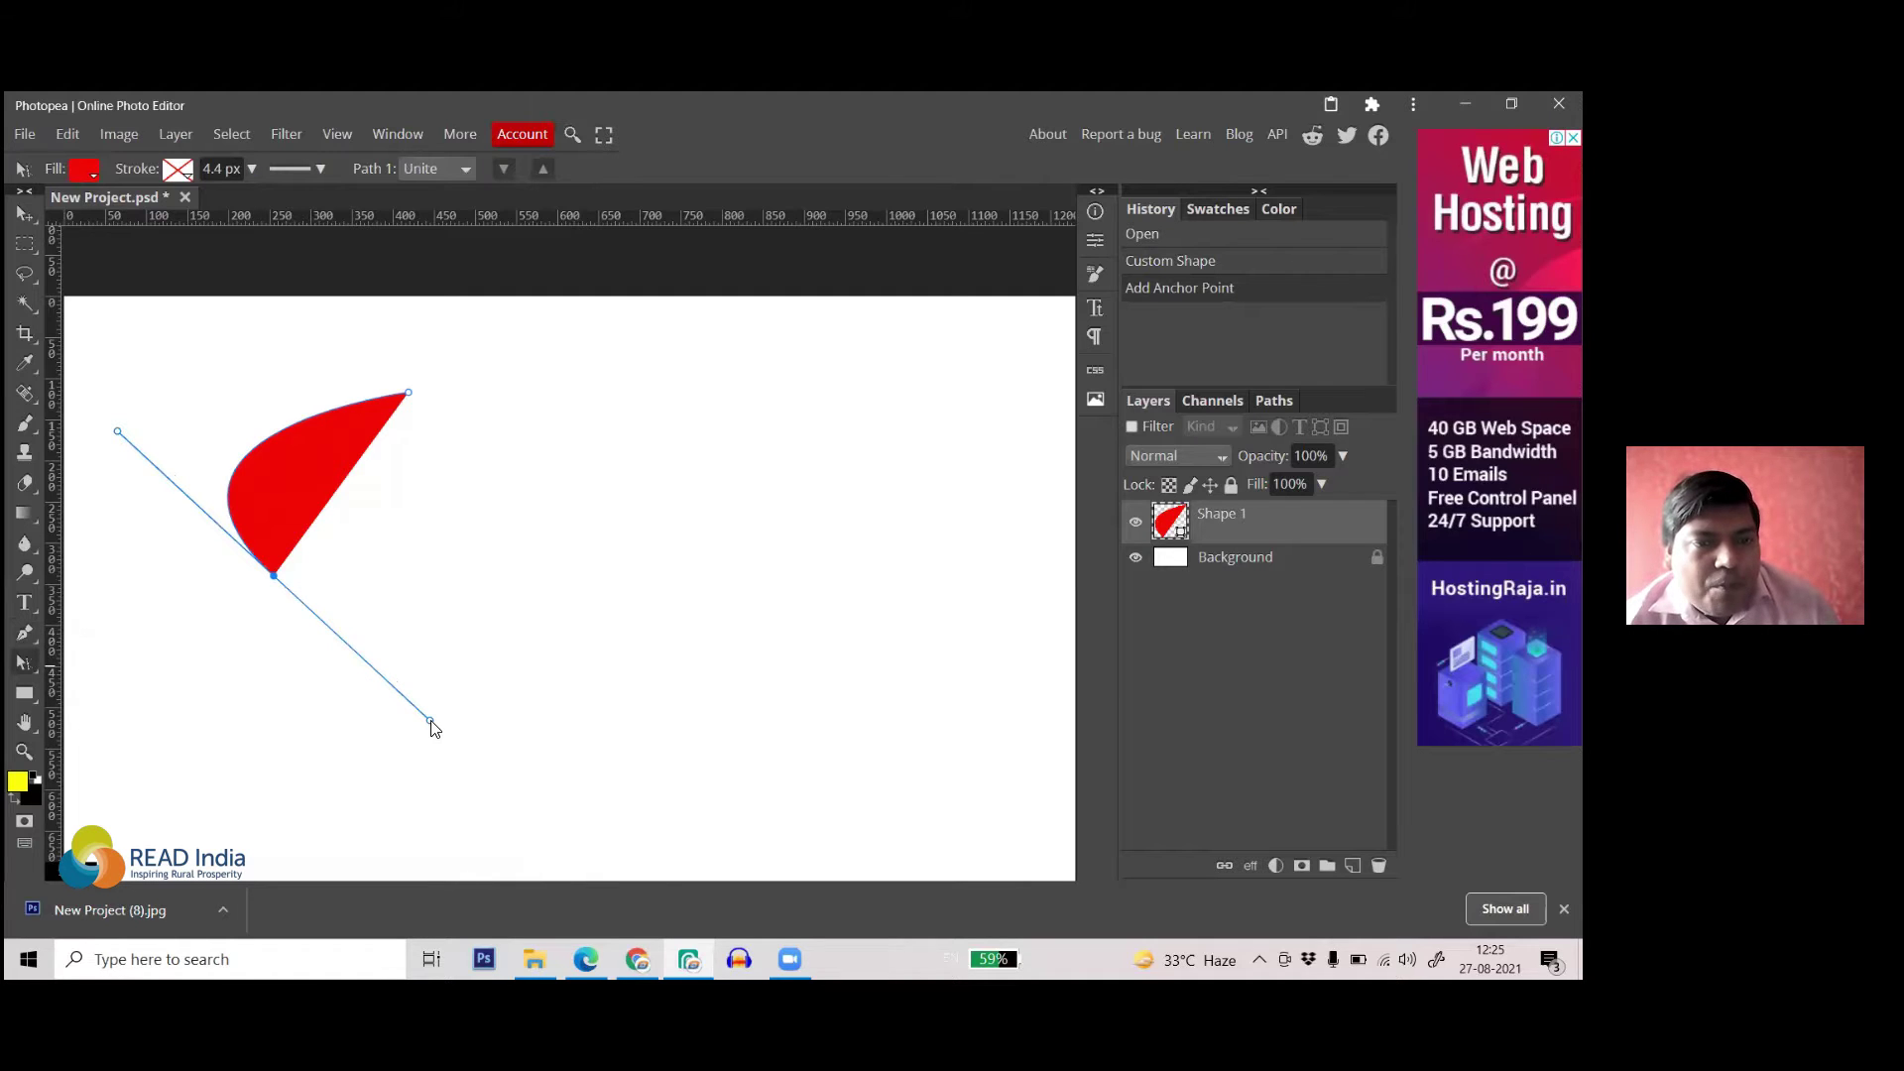
drag(429, 722, 384, 750)
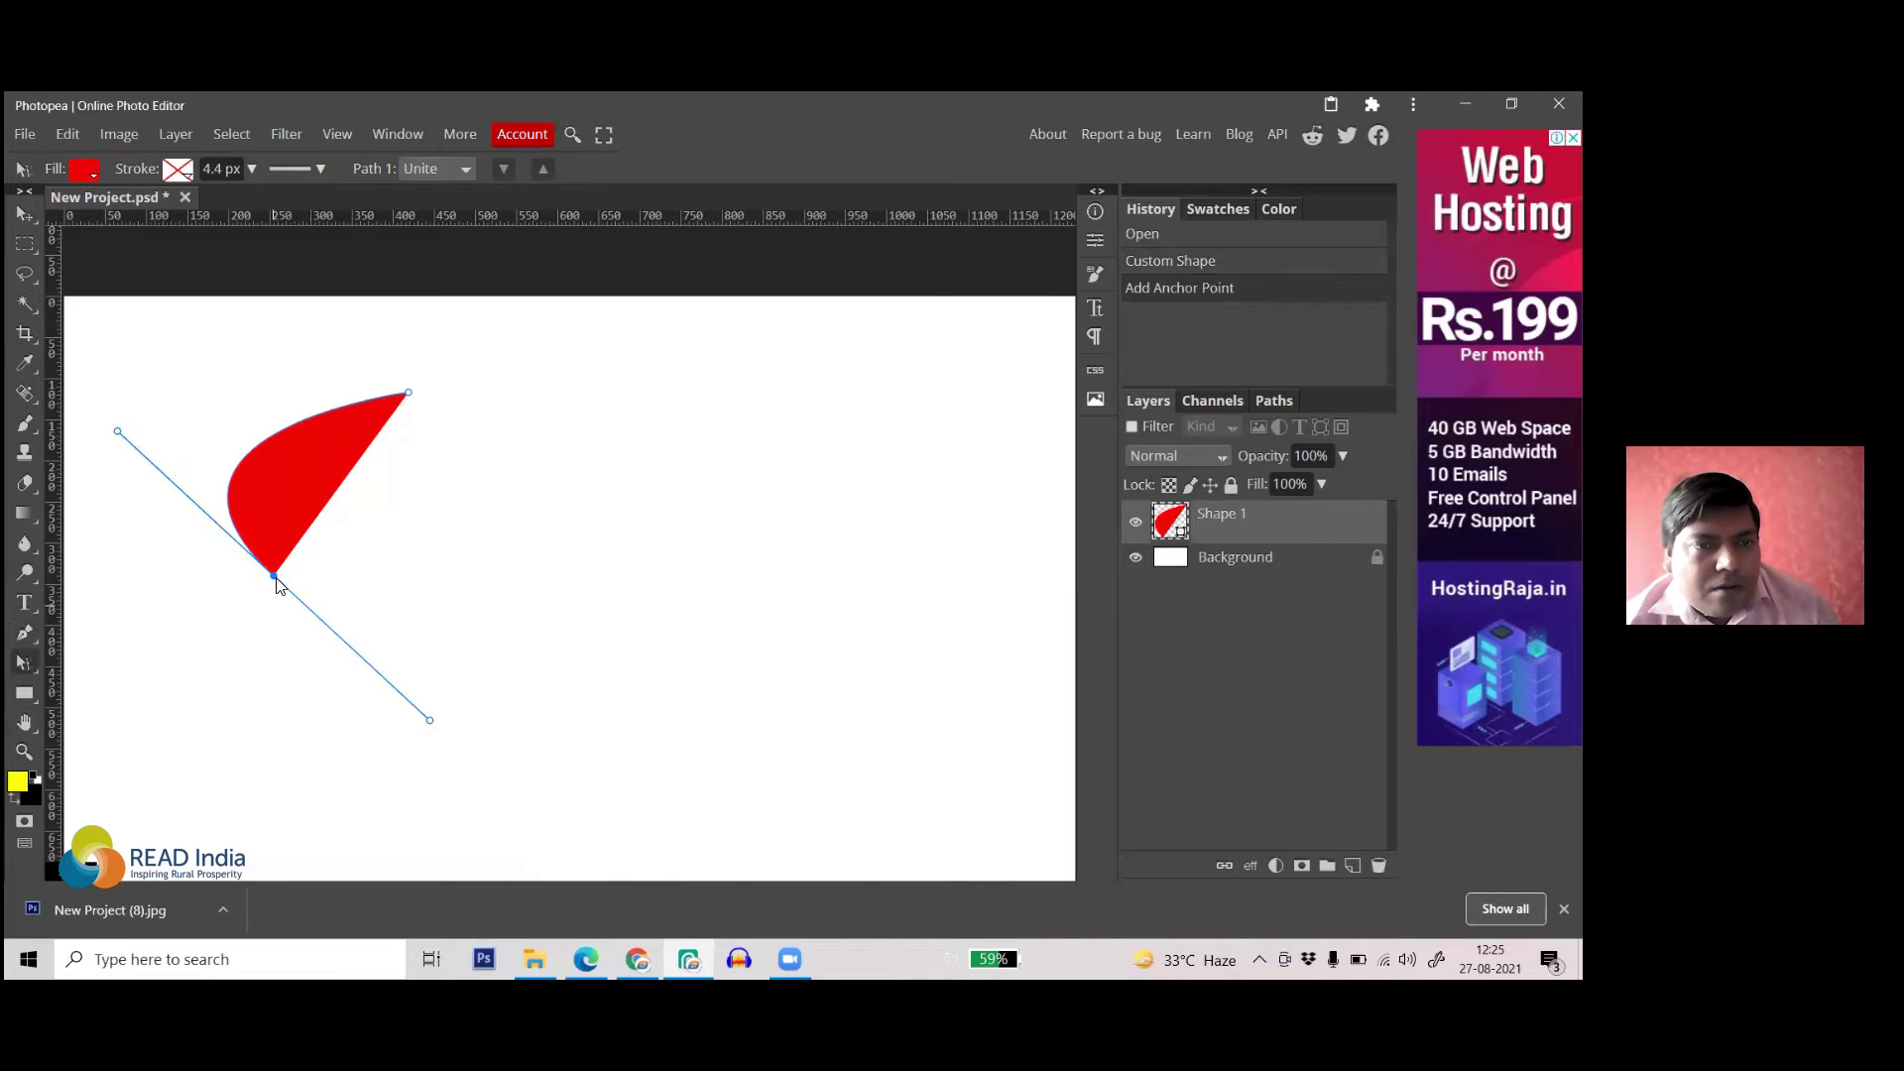
drag(276, 578, 274, 588)
- Reshape the red shape's curve with Direct Select by pulling the lower anchor's direction handle inward, and deselect the anchor
right_click(31, 683)
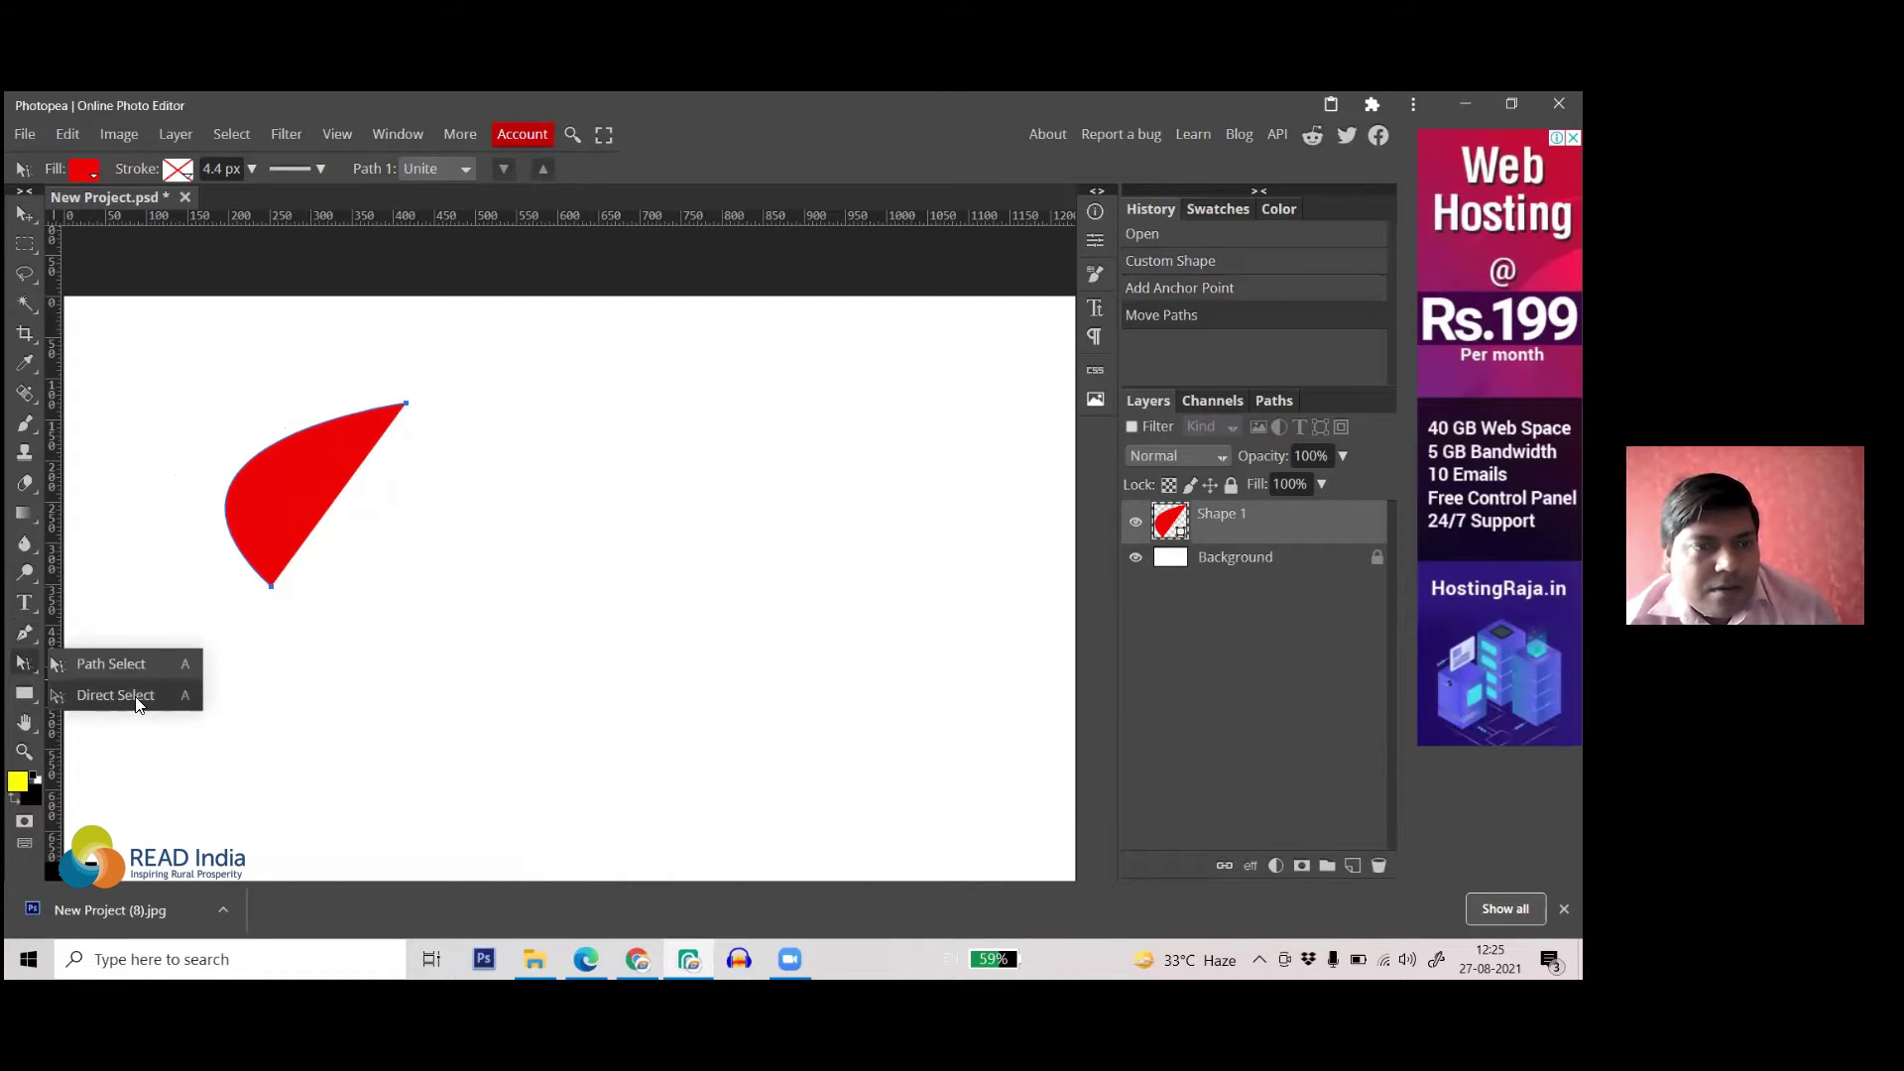
click(137, 698)
click(272, 586)
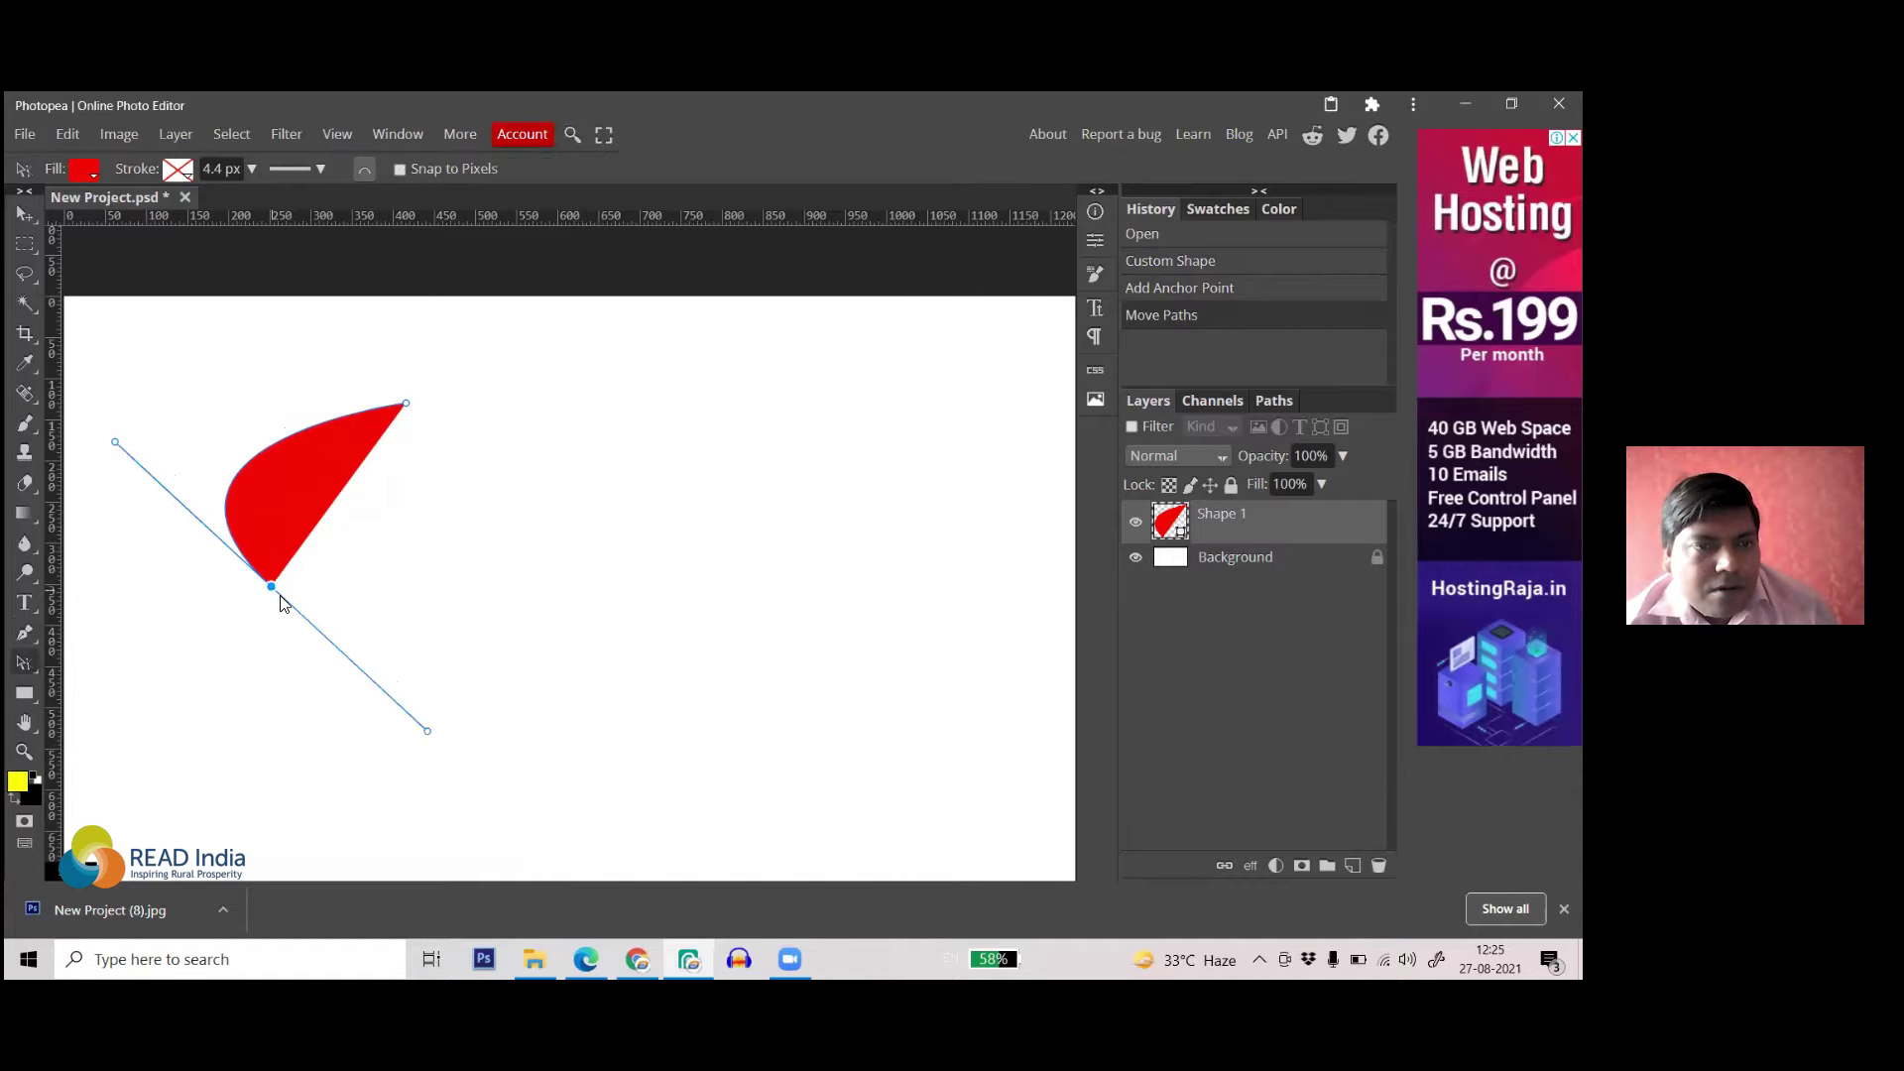
drag(429, 733, 314, 770)
drag(493, 731, 335, 730)
click(489, 668)
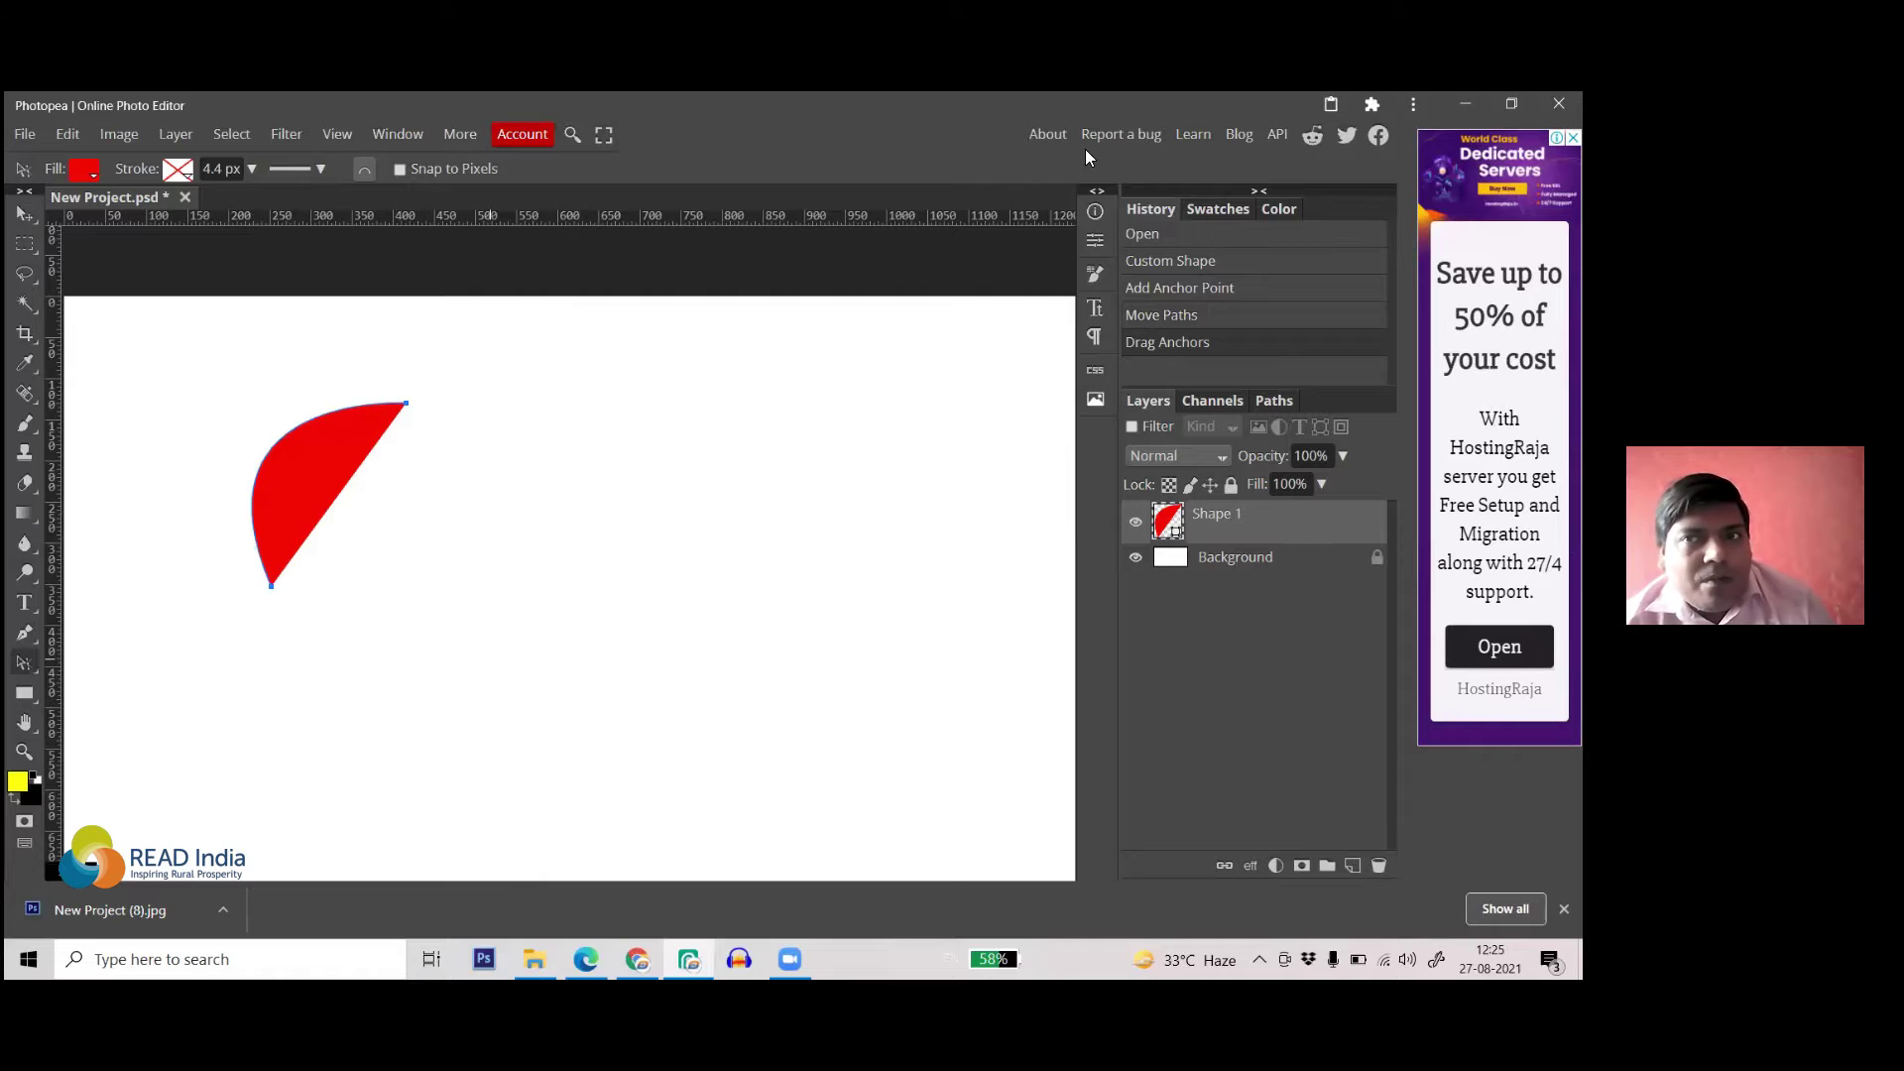
- Place the photo "WhatsApp Image 2021-08-26 at 2.17.03 PM" from the Downloads folder into the project
click(27, 136)
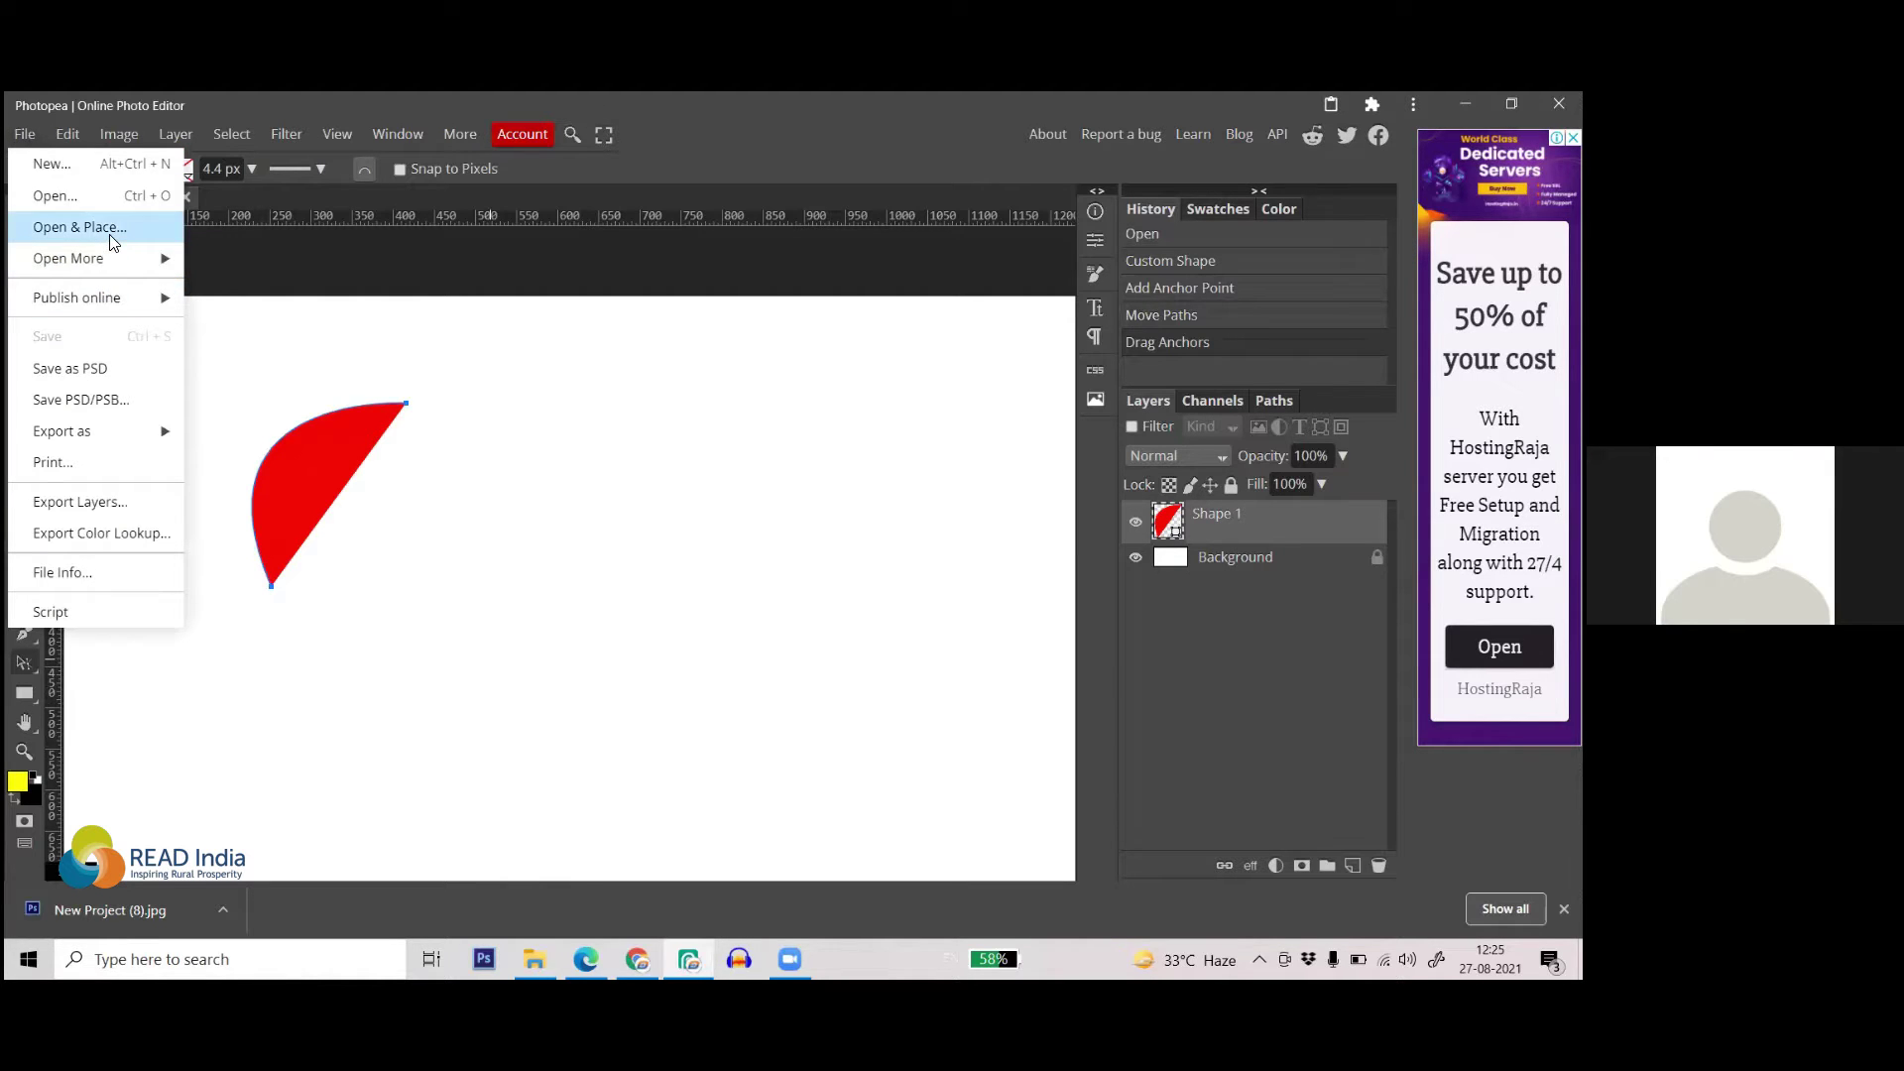
mouse_move(114, 300)
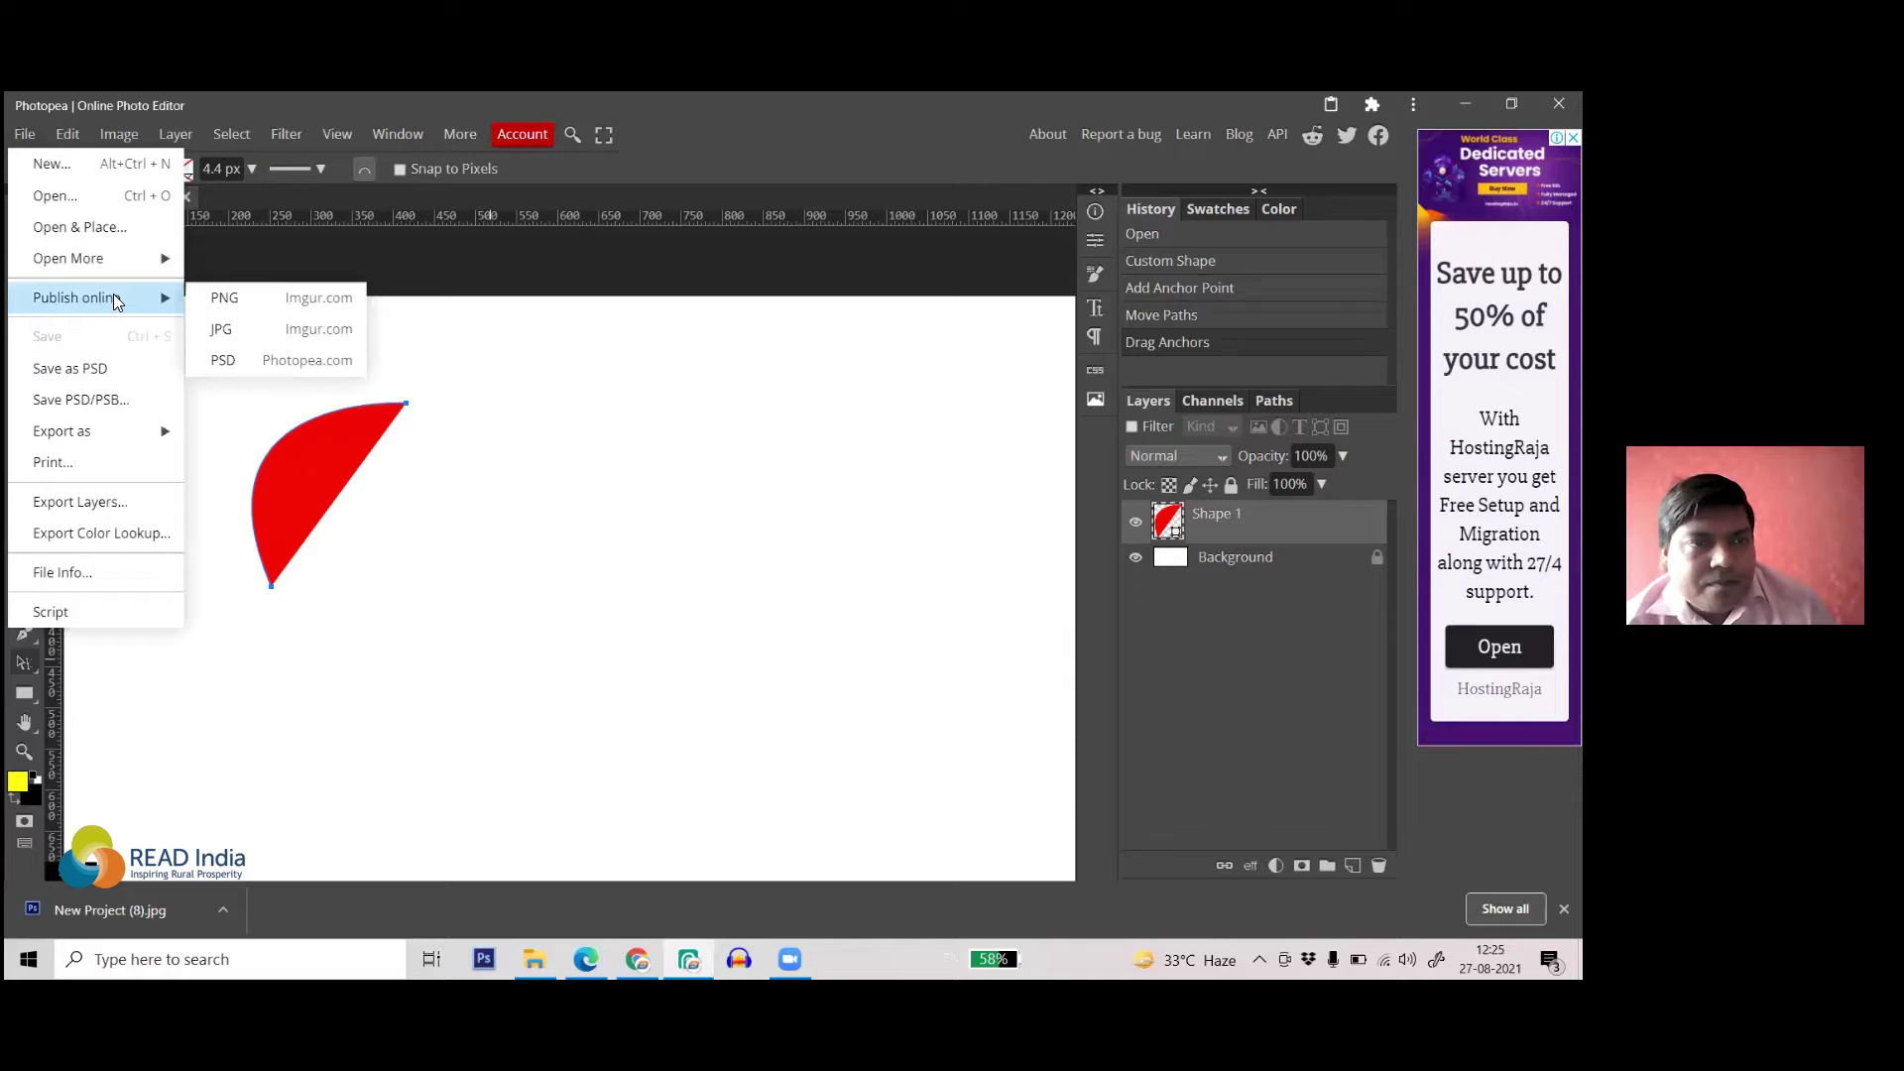
click(112, 234)
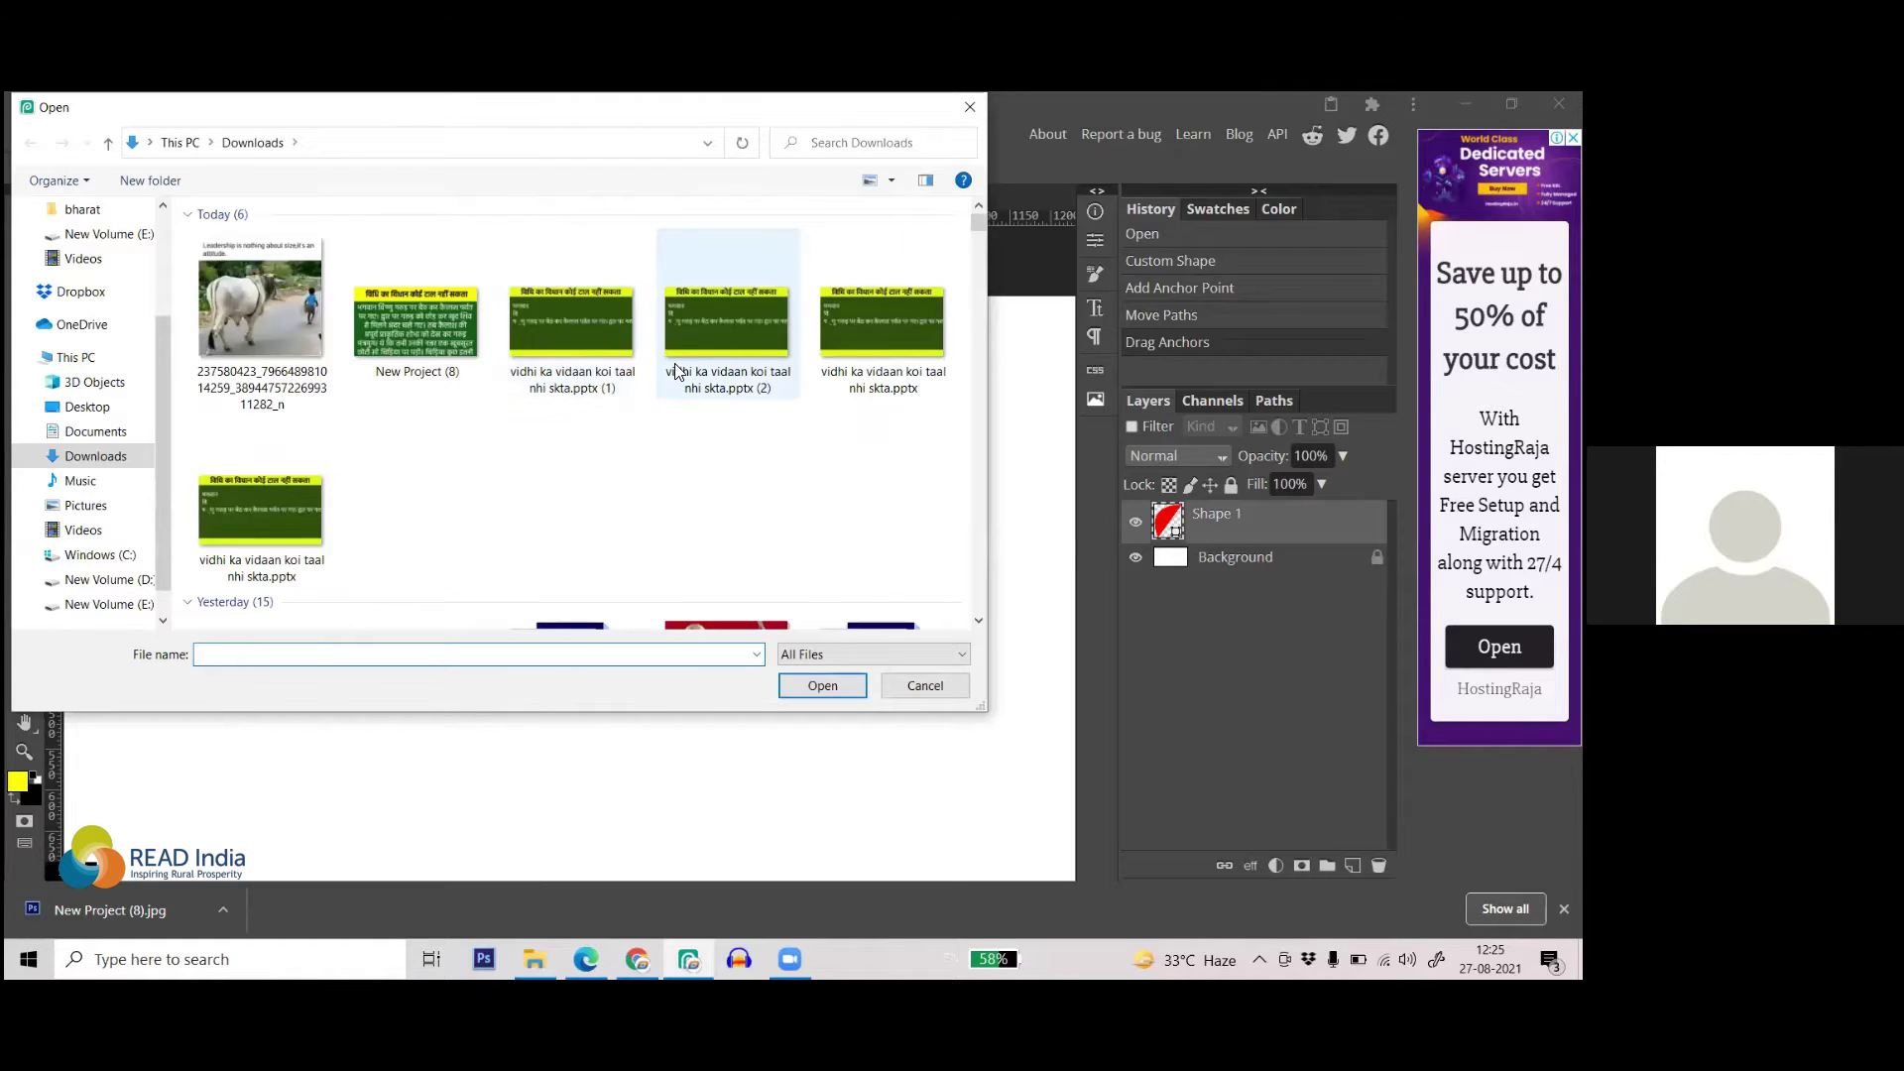
scroll(621, 397, down, 5)
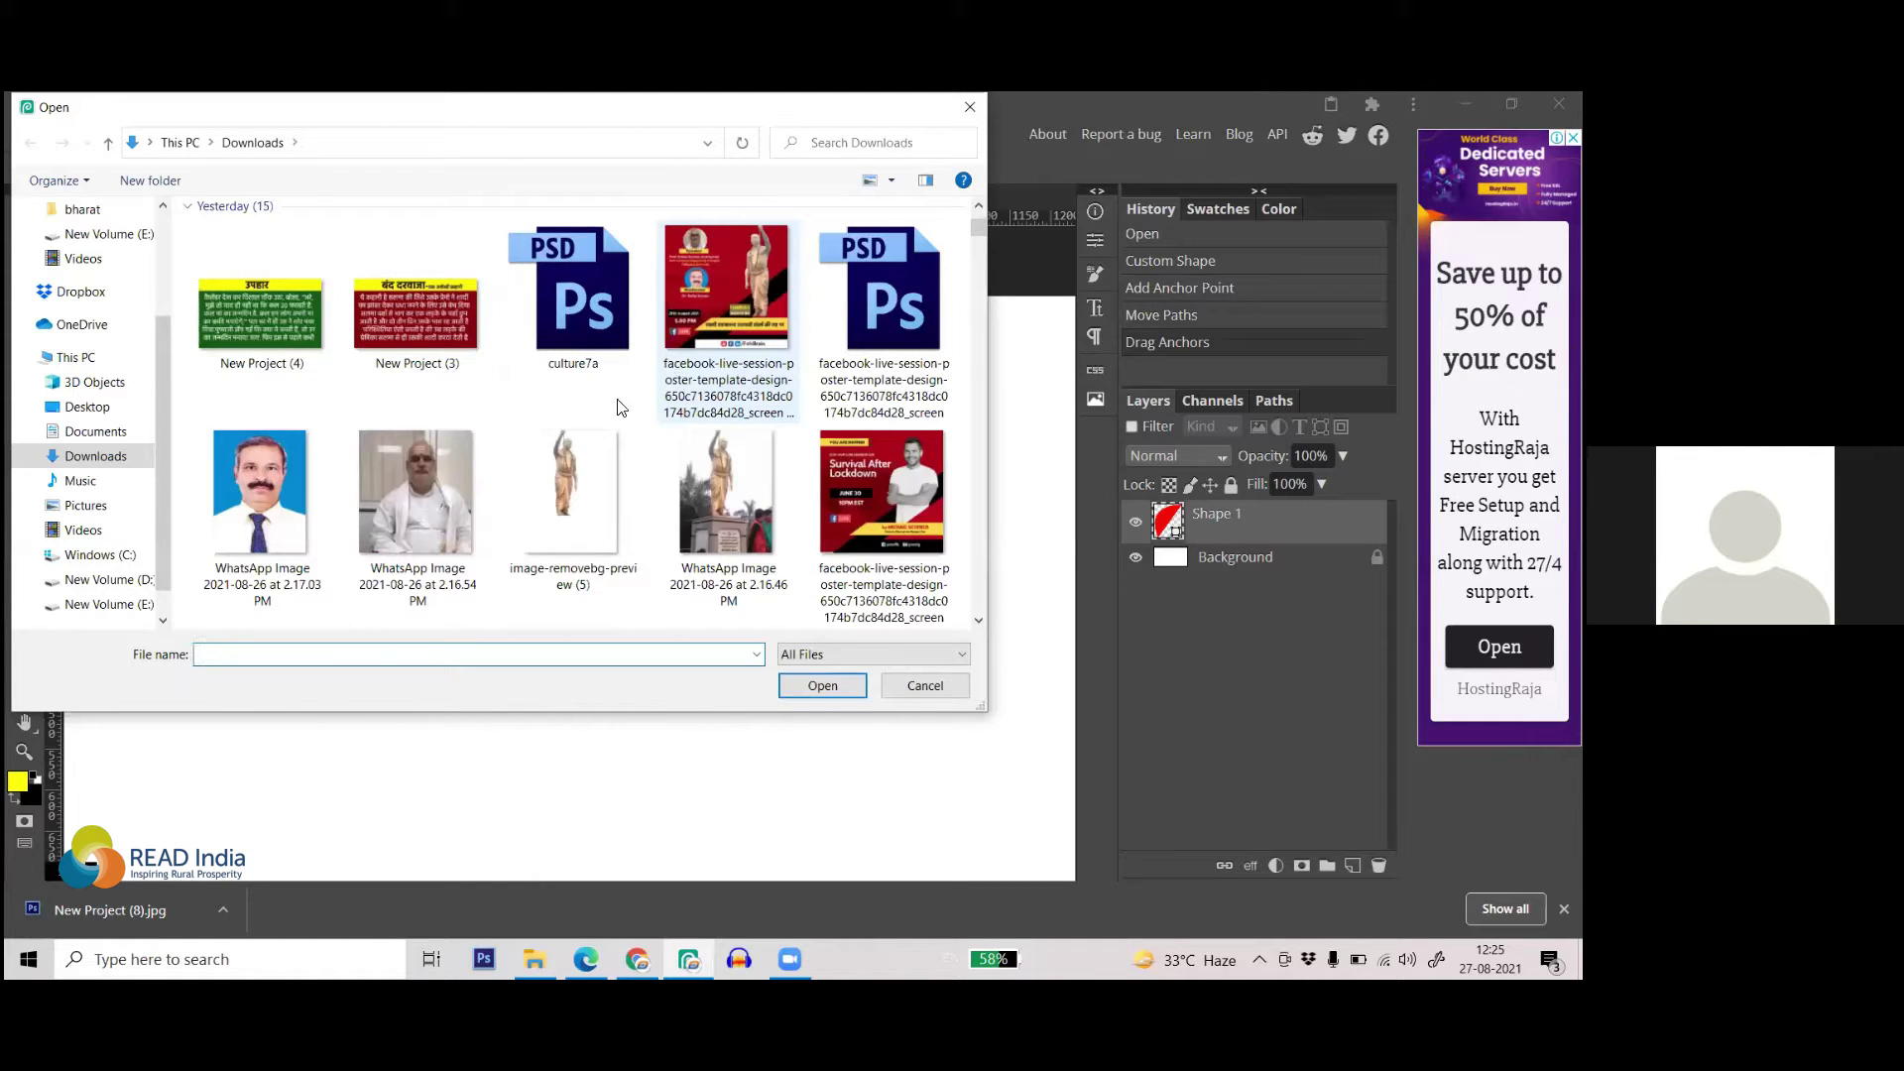
click(256, 508)
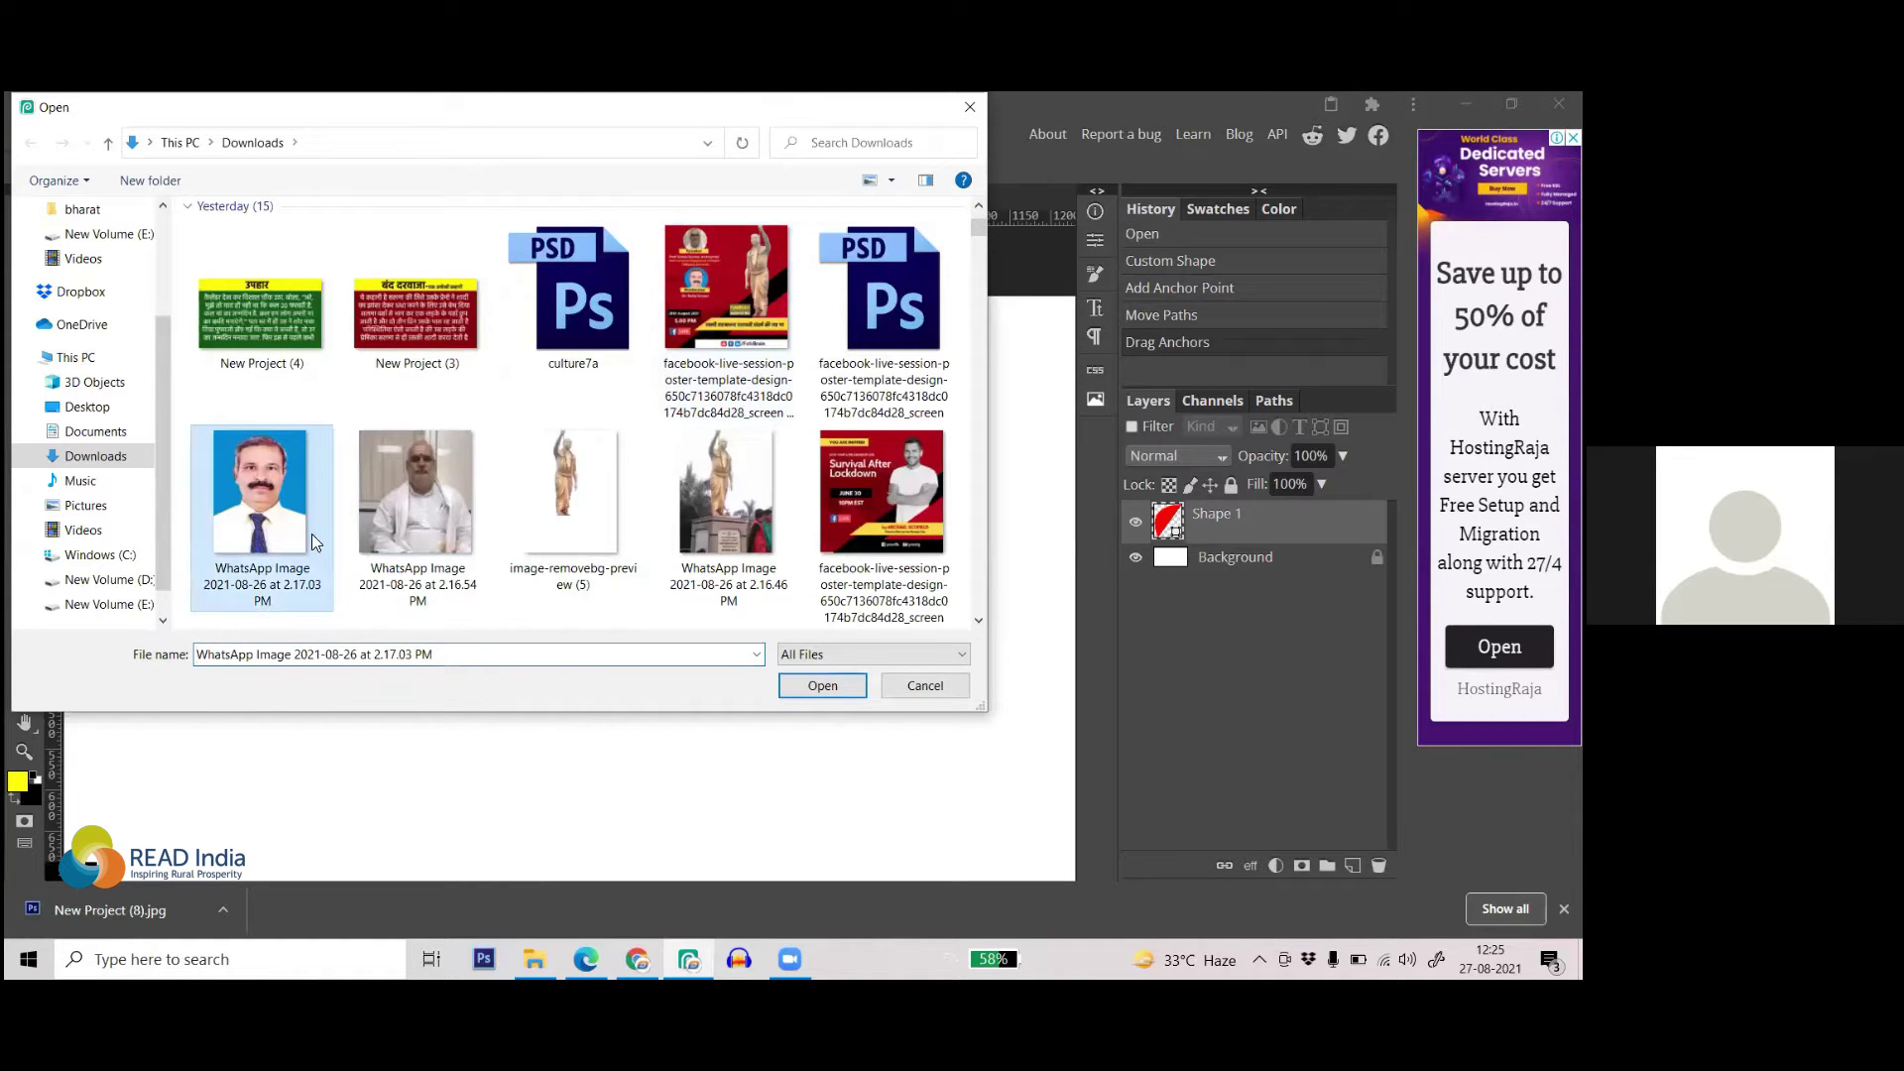
click(810, 686)
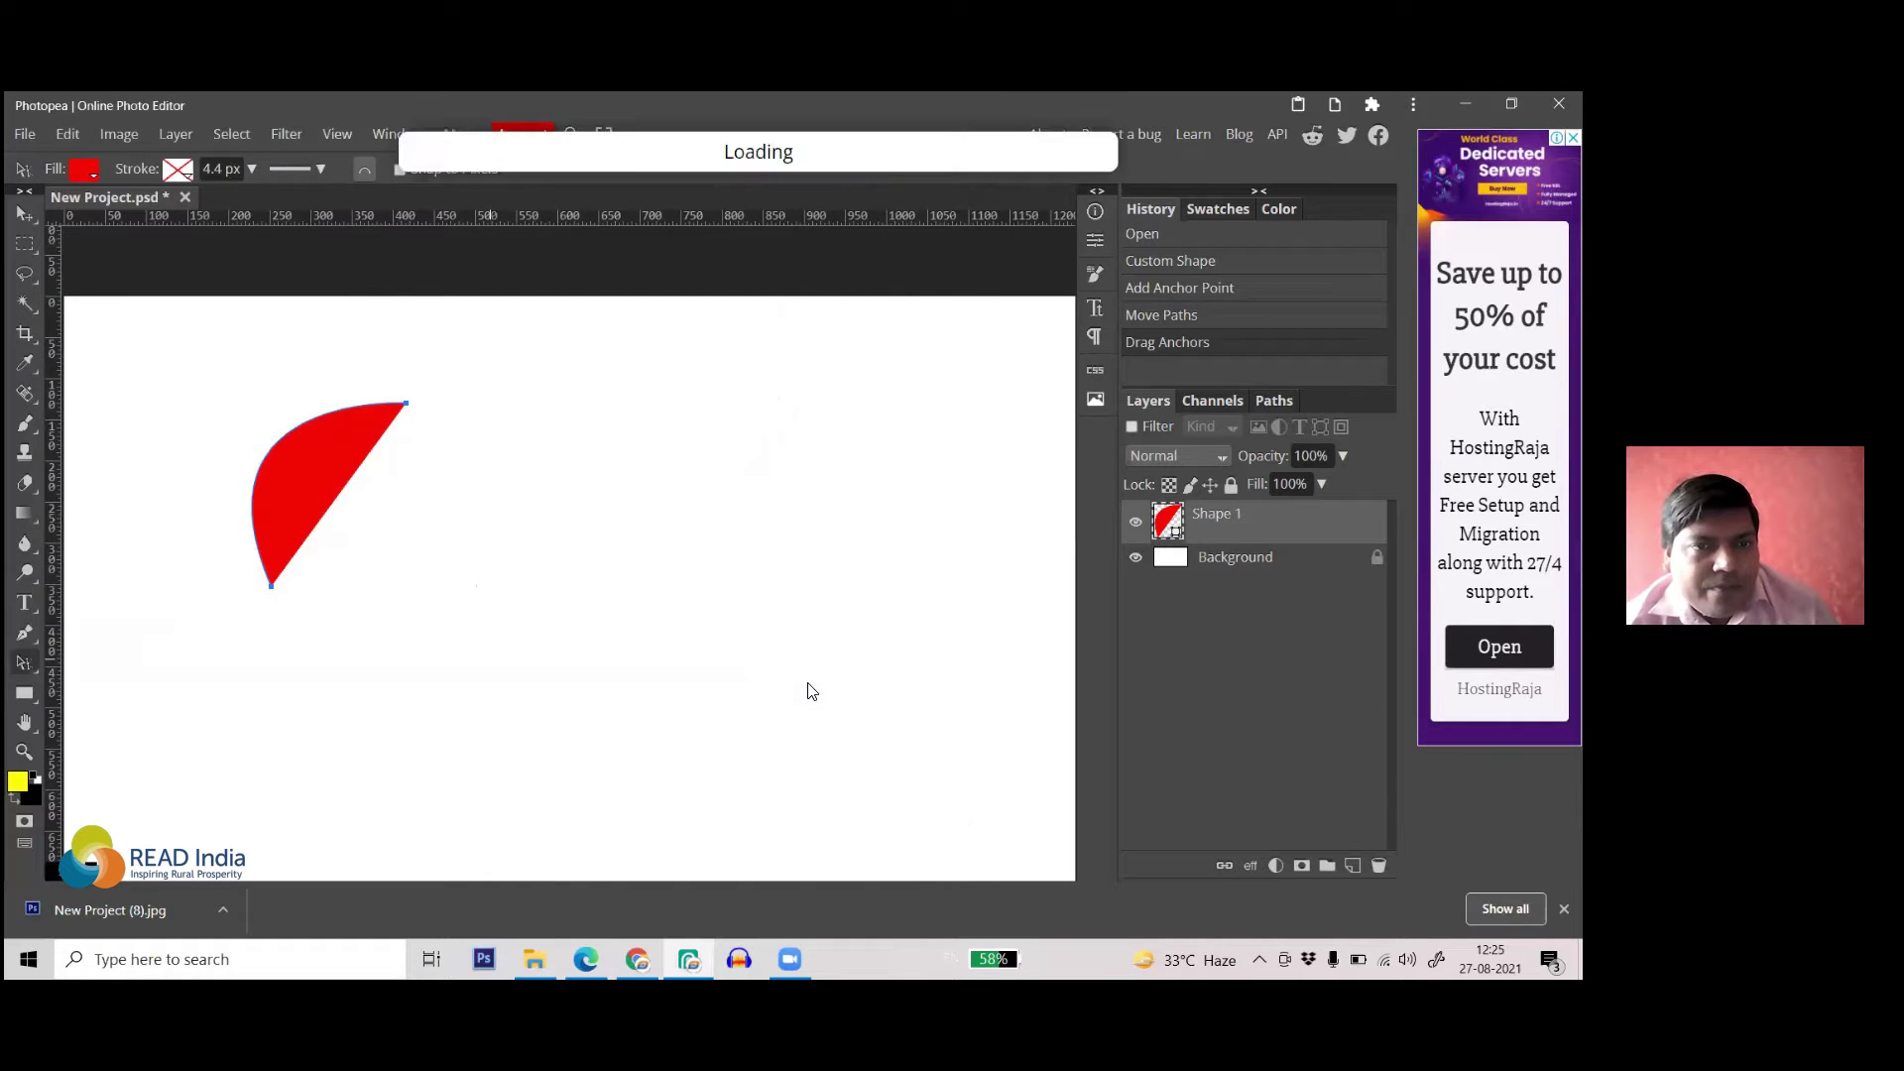
- Position the placed photo beside the red shape, enlarge it to nearly the canvas height, and rasterize its layer
drag(254, 567, 647, 639)
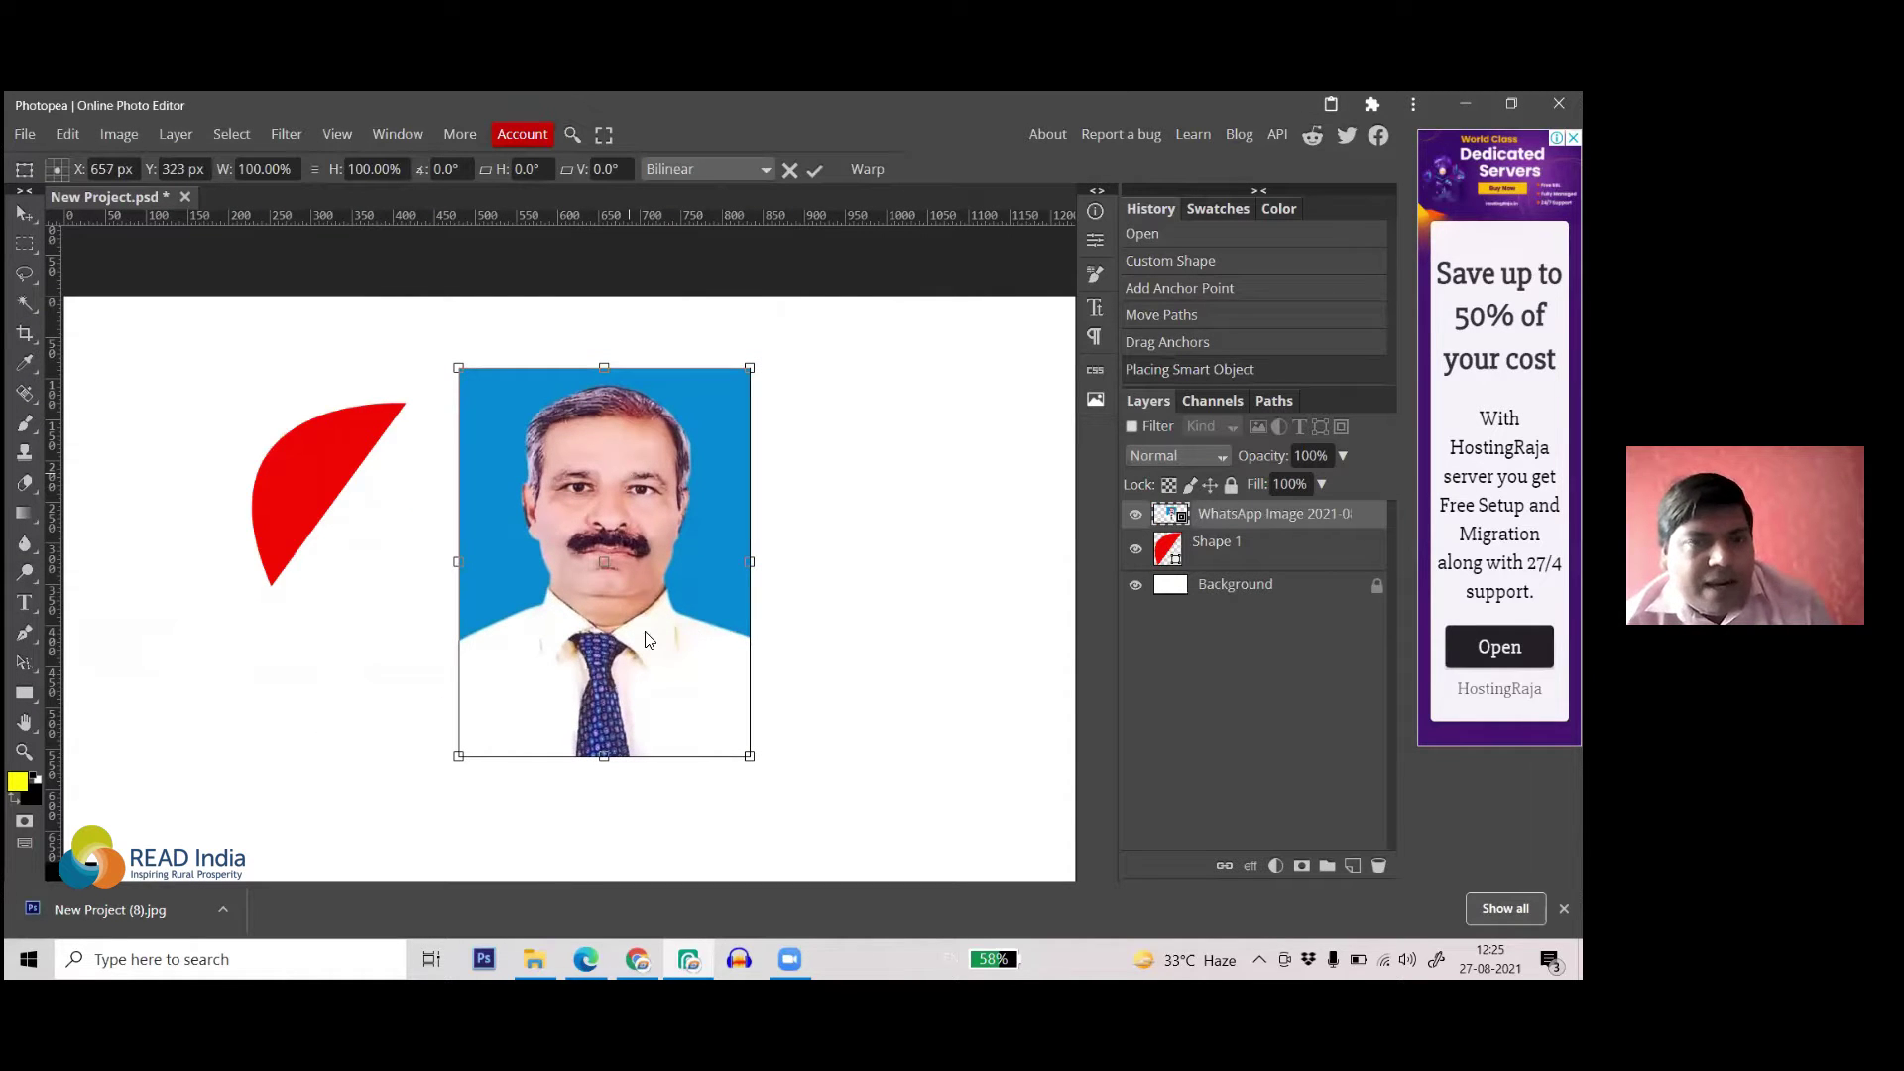
drag(749, 367, 806, 295)
key(Return)
key(a)
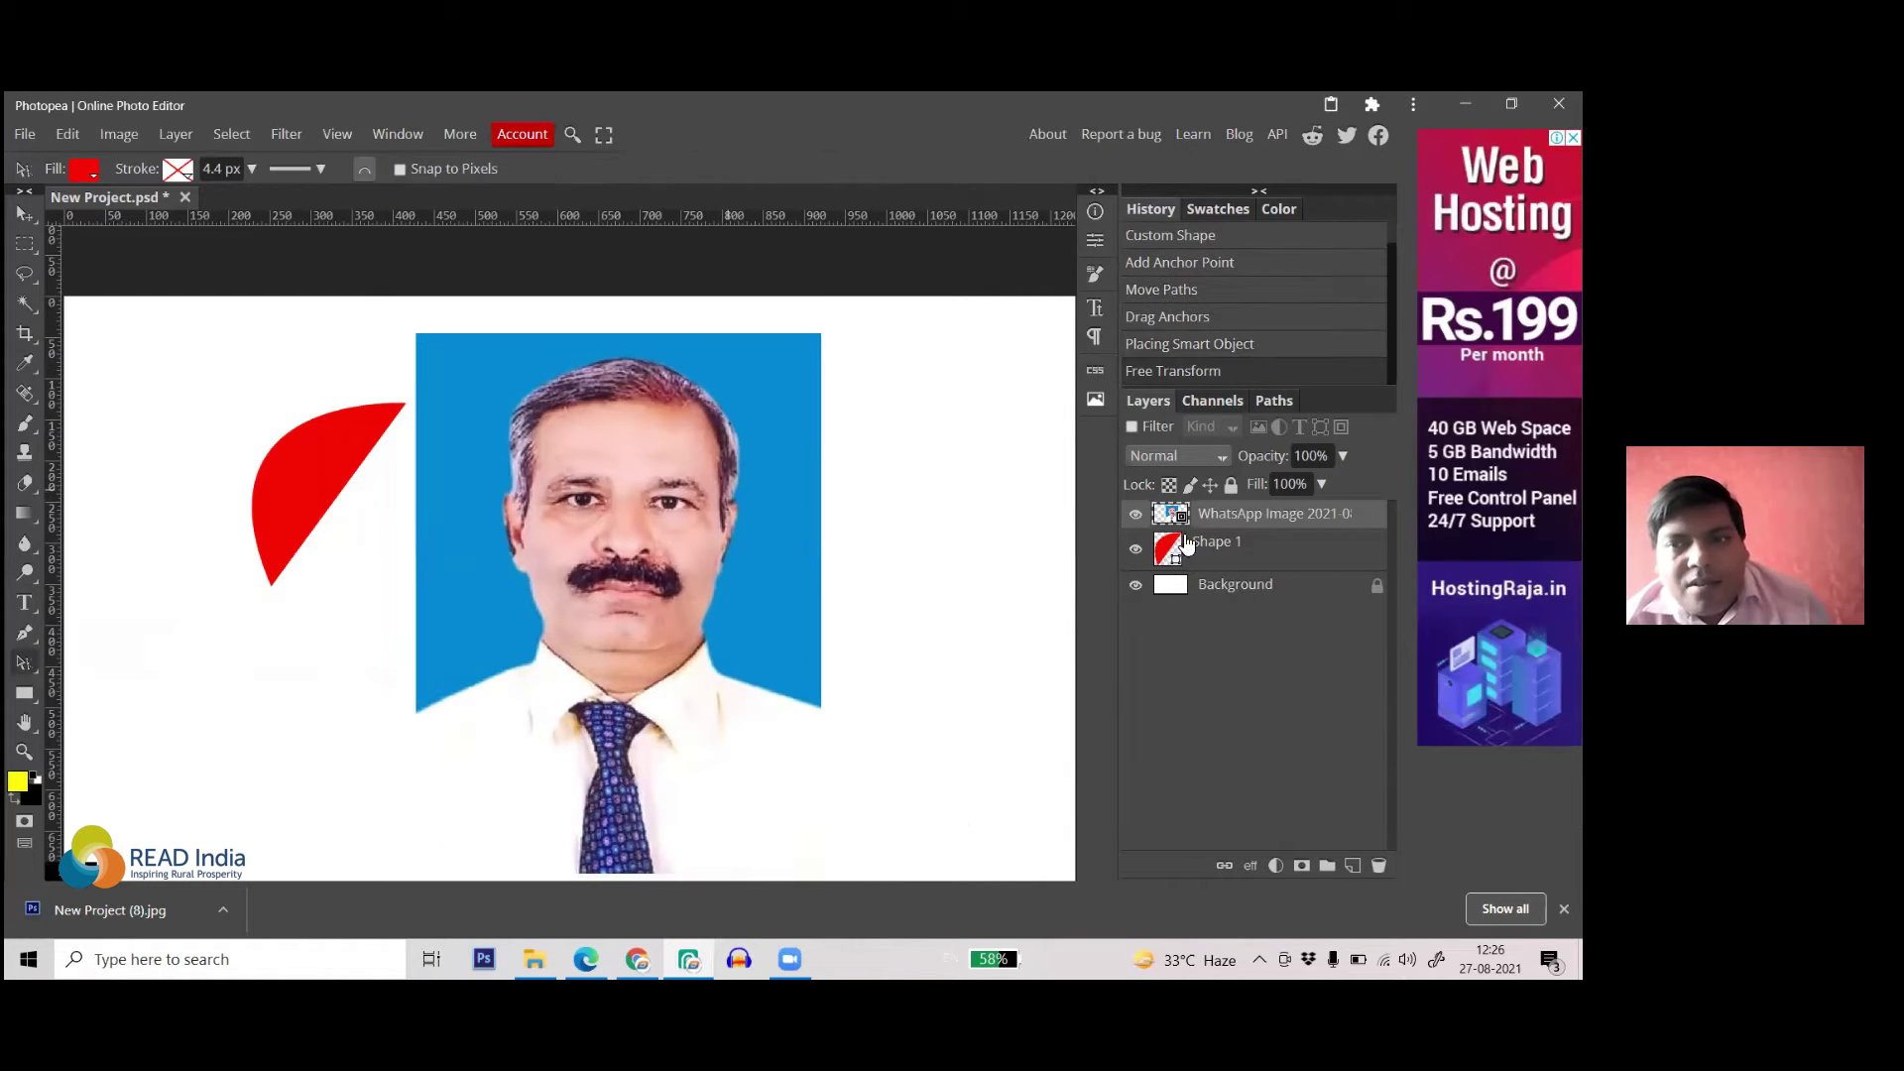
right_click(1198, 515)
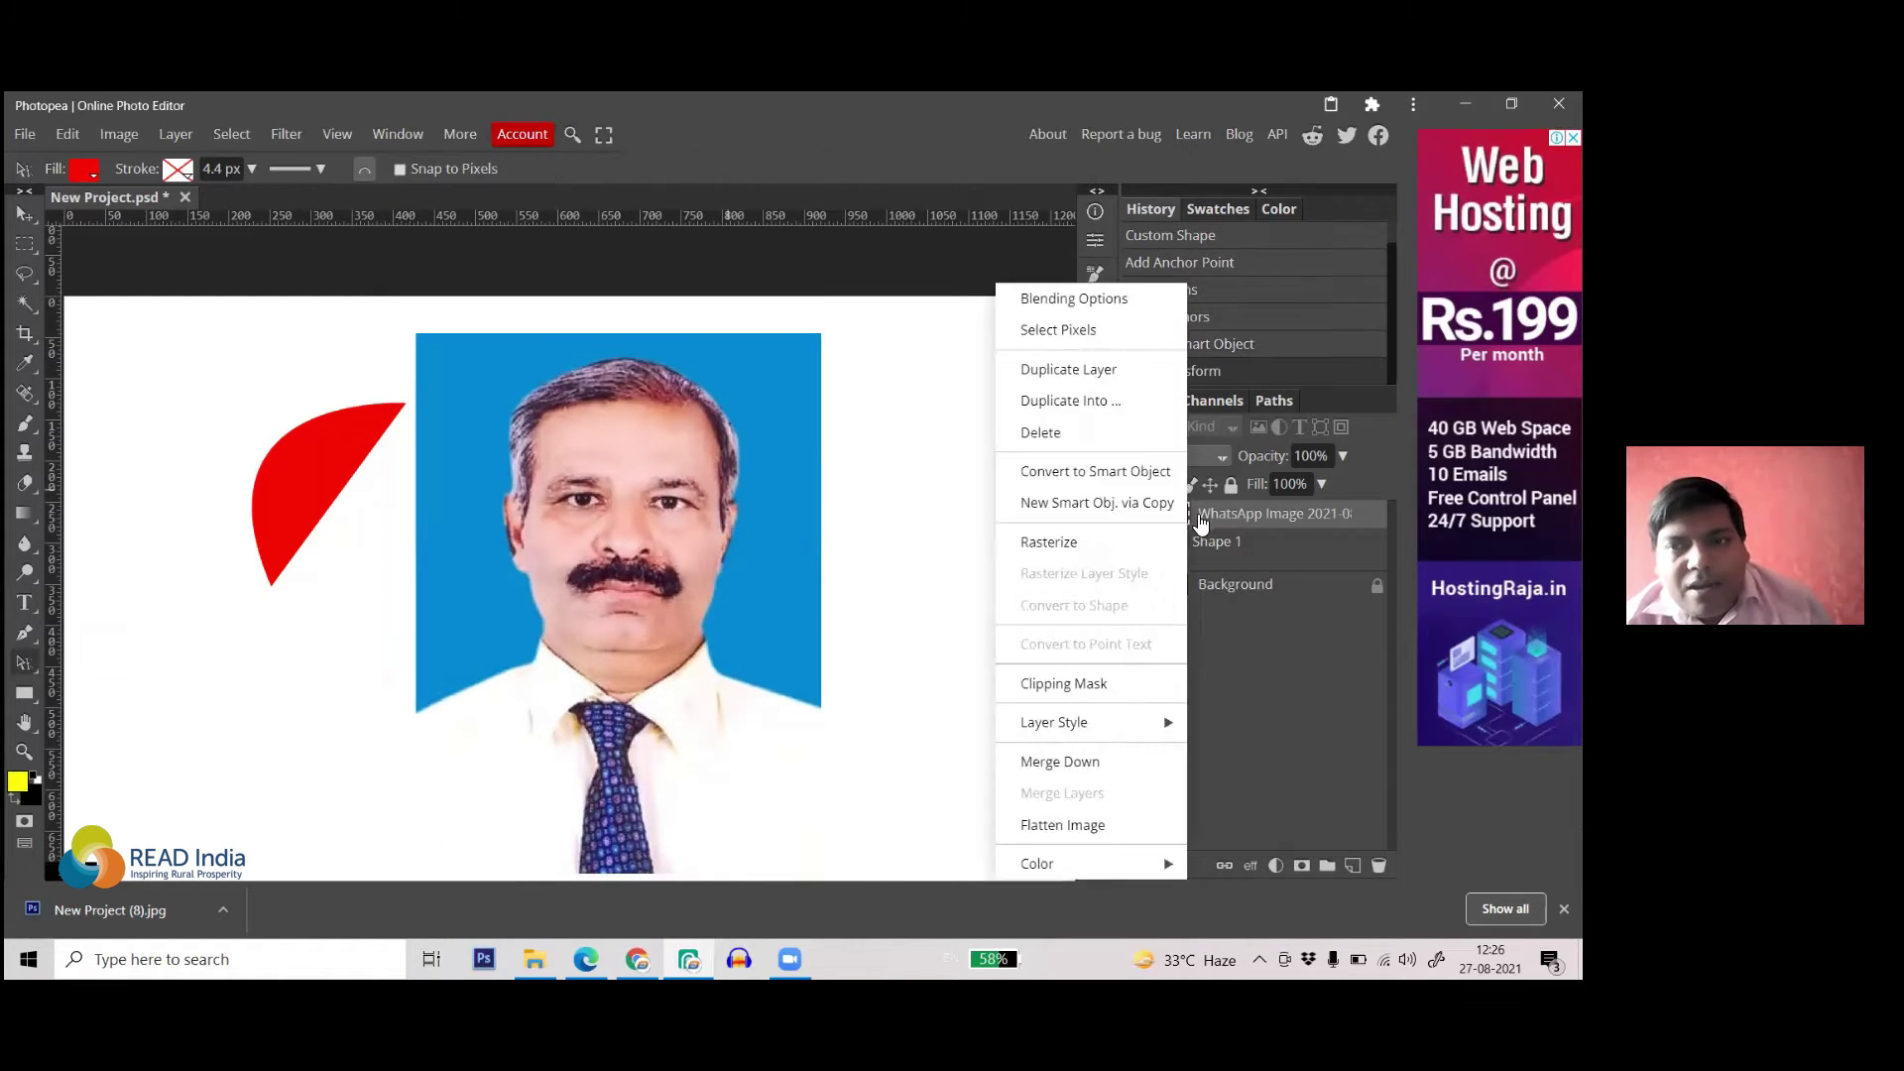
click(1104, 545)
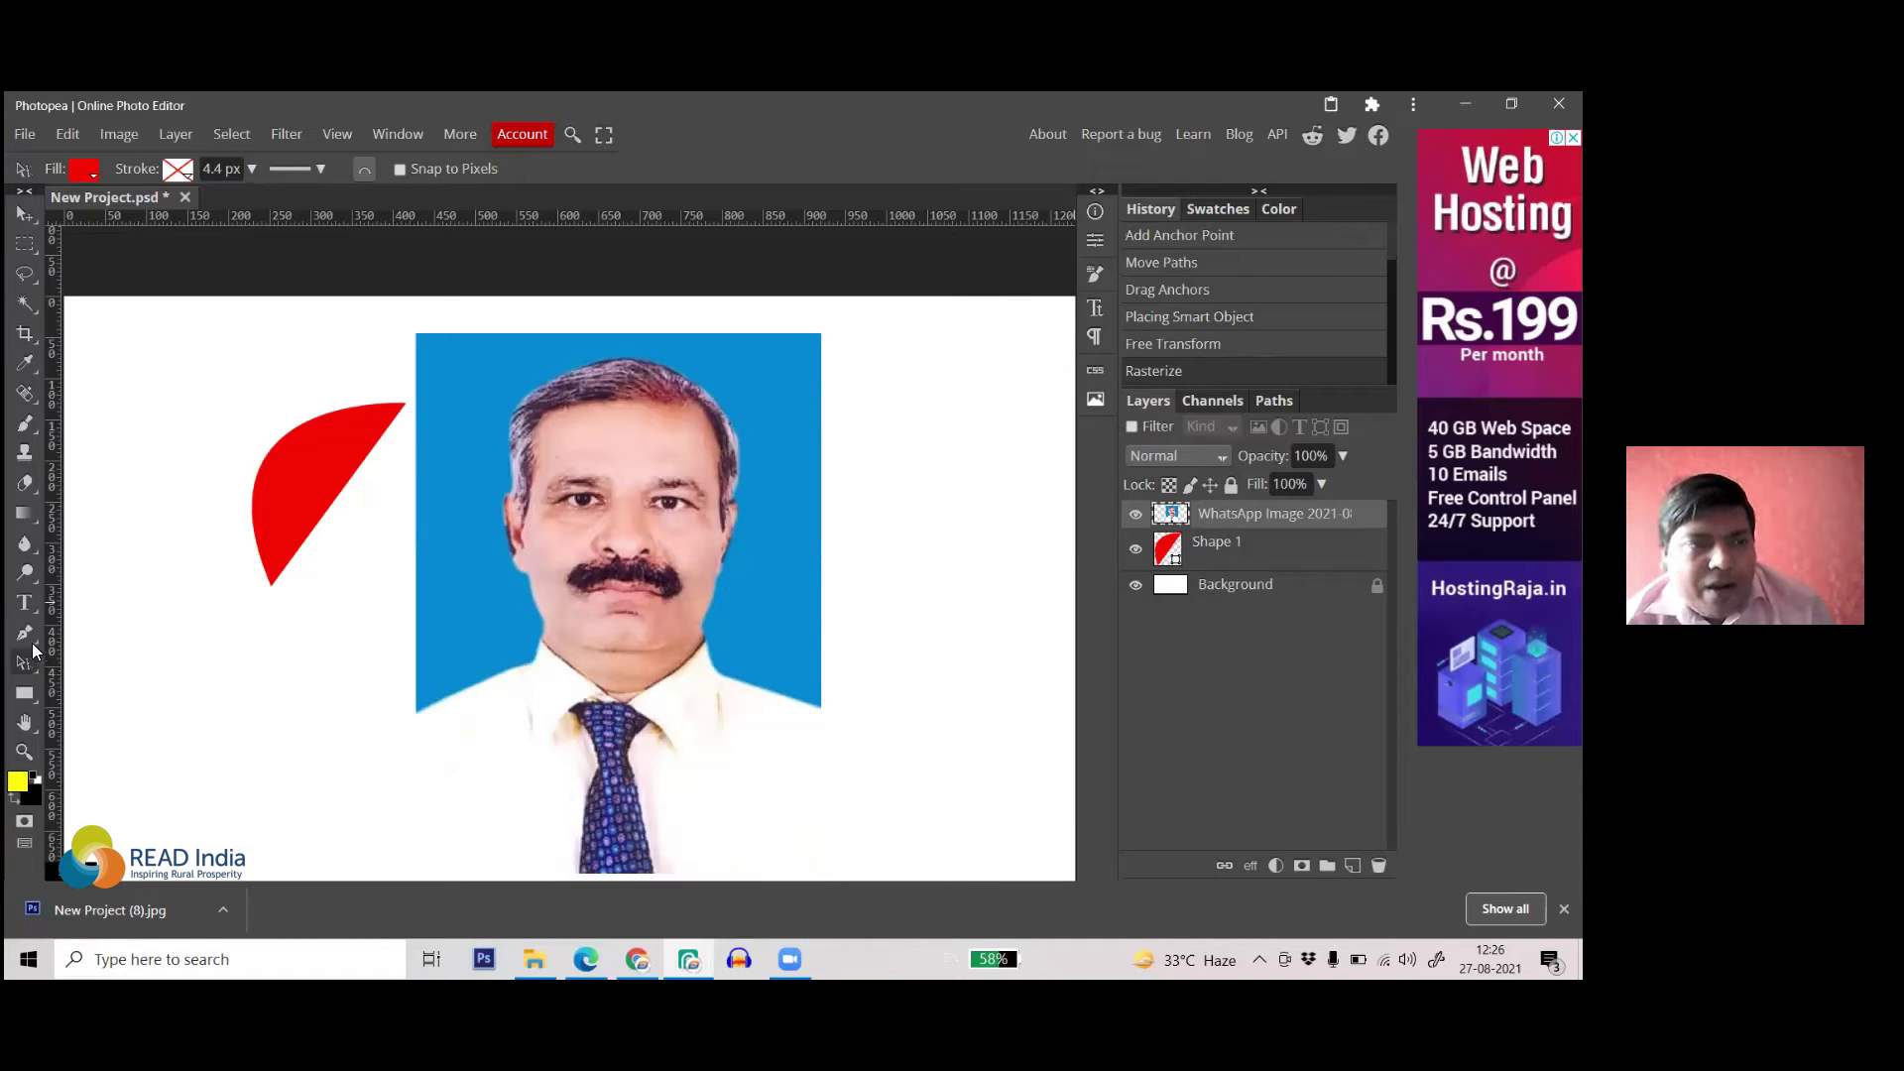
- Set the Pen tool's shape fill to None
click(26, 632)
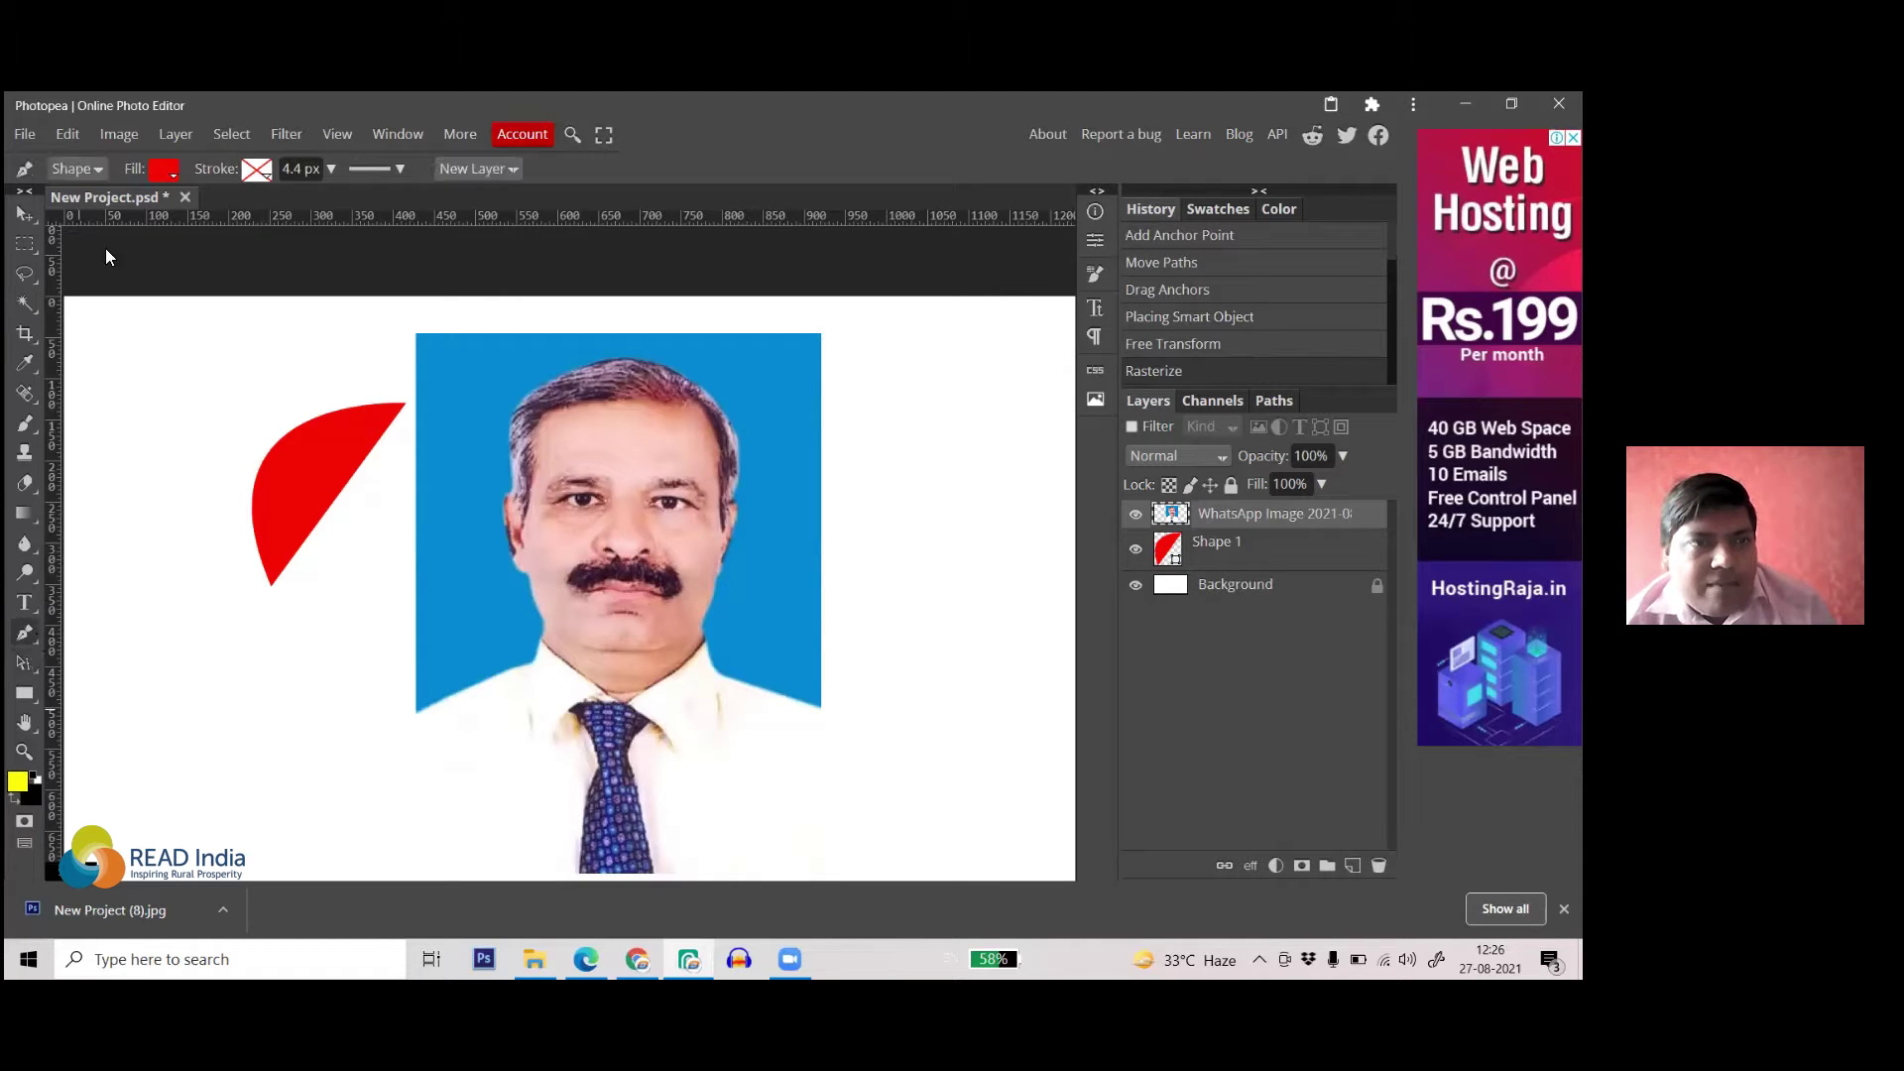
click(141, 167)
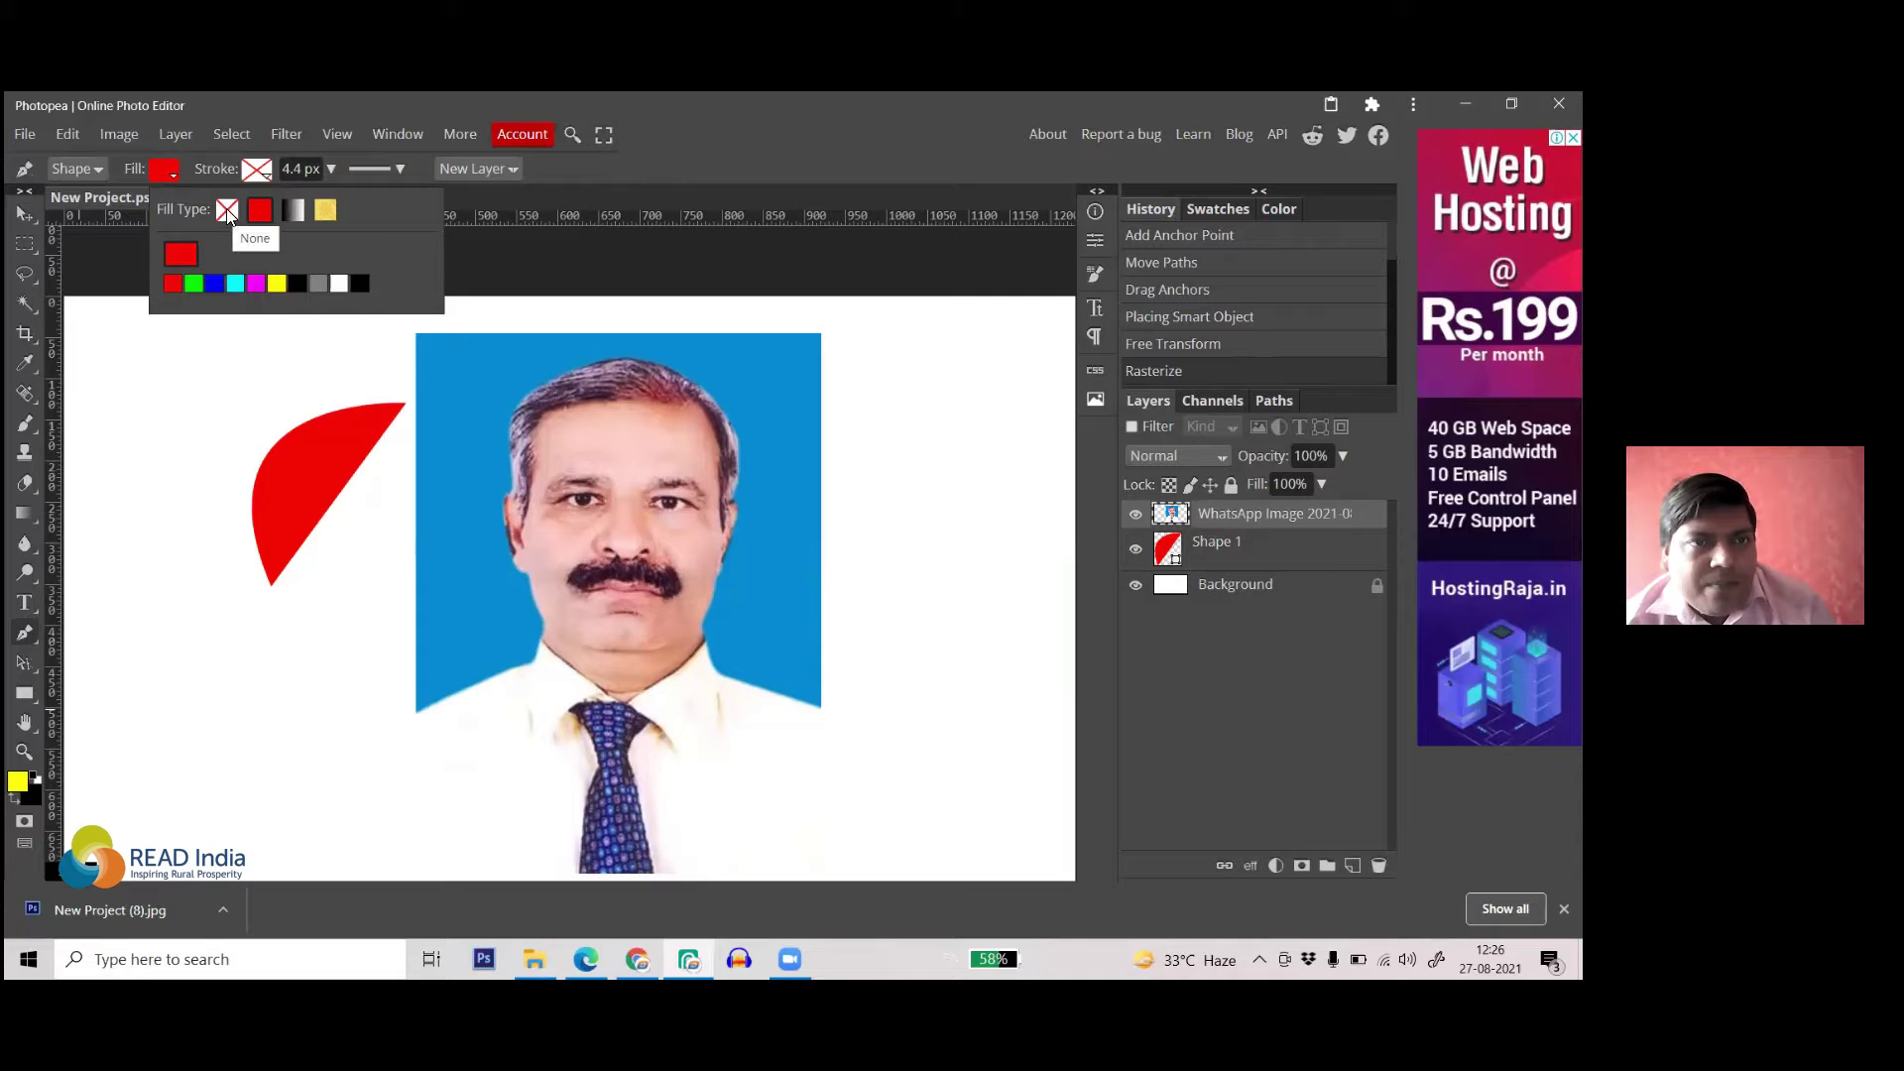
click(226, 209)
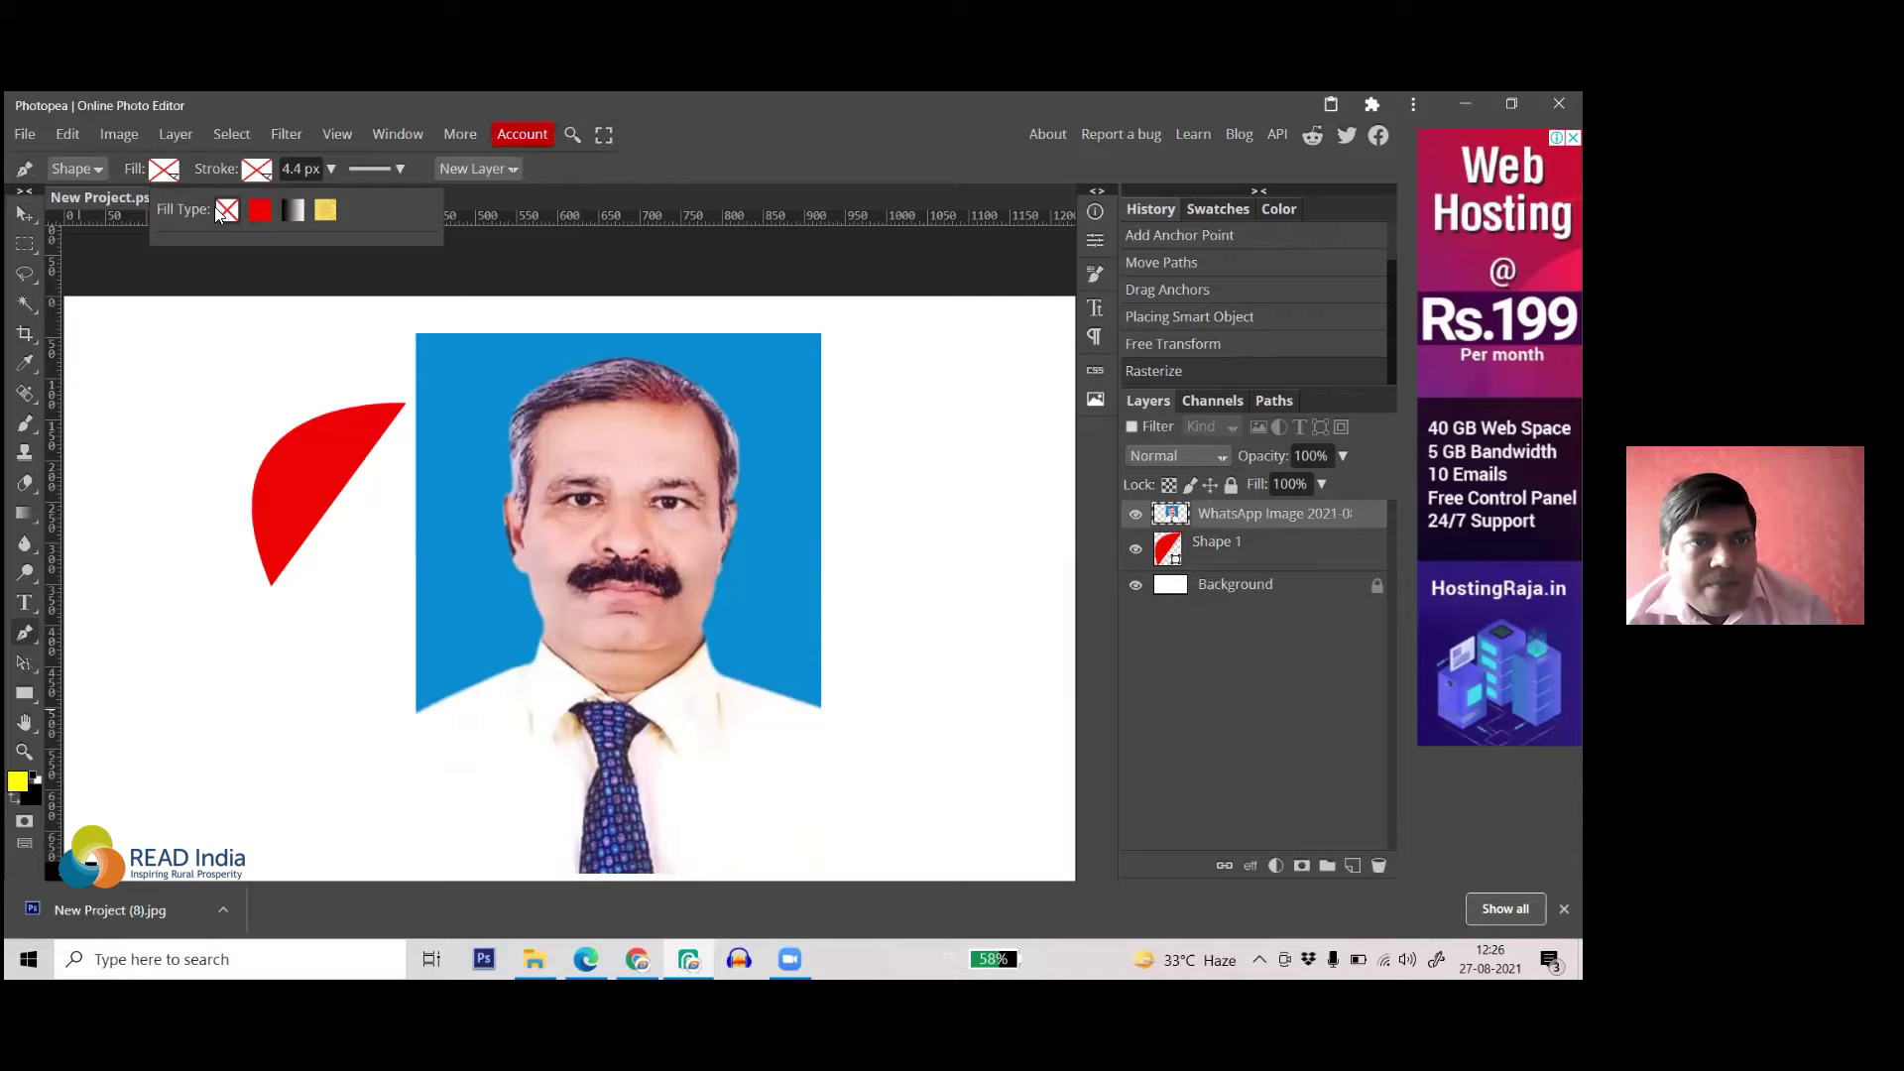
click(121, 242)
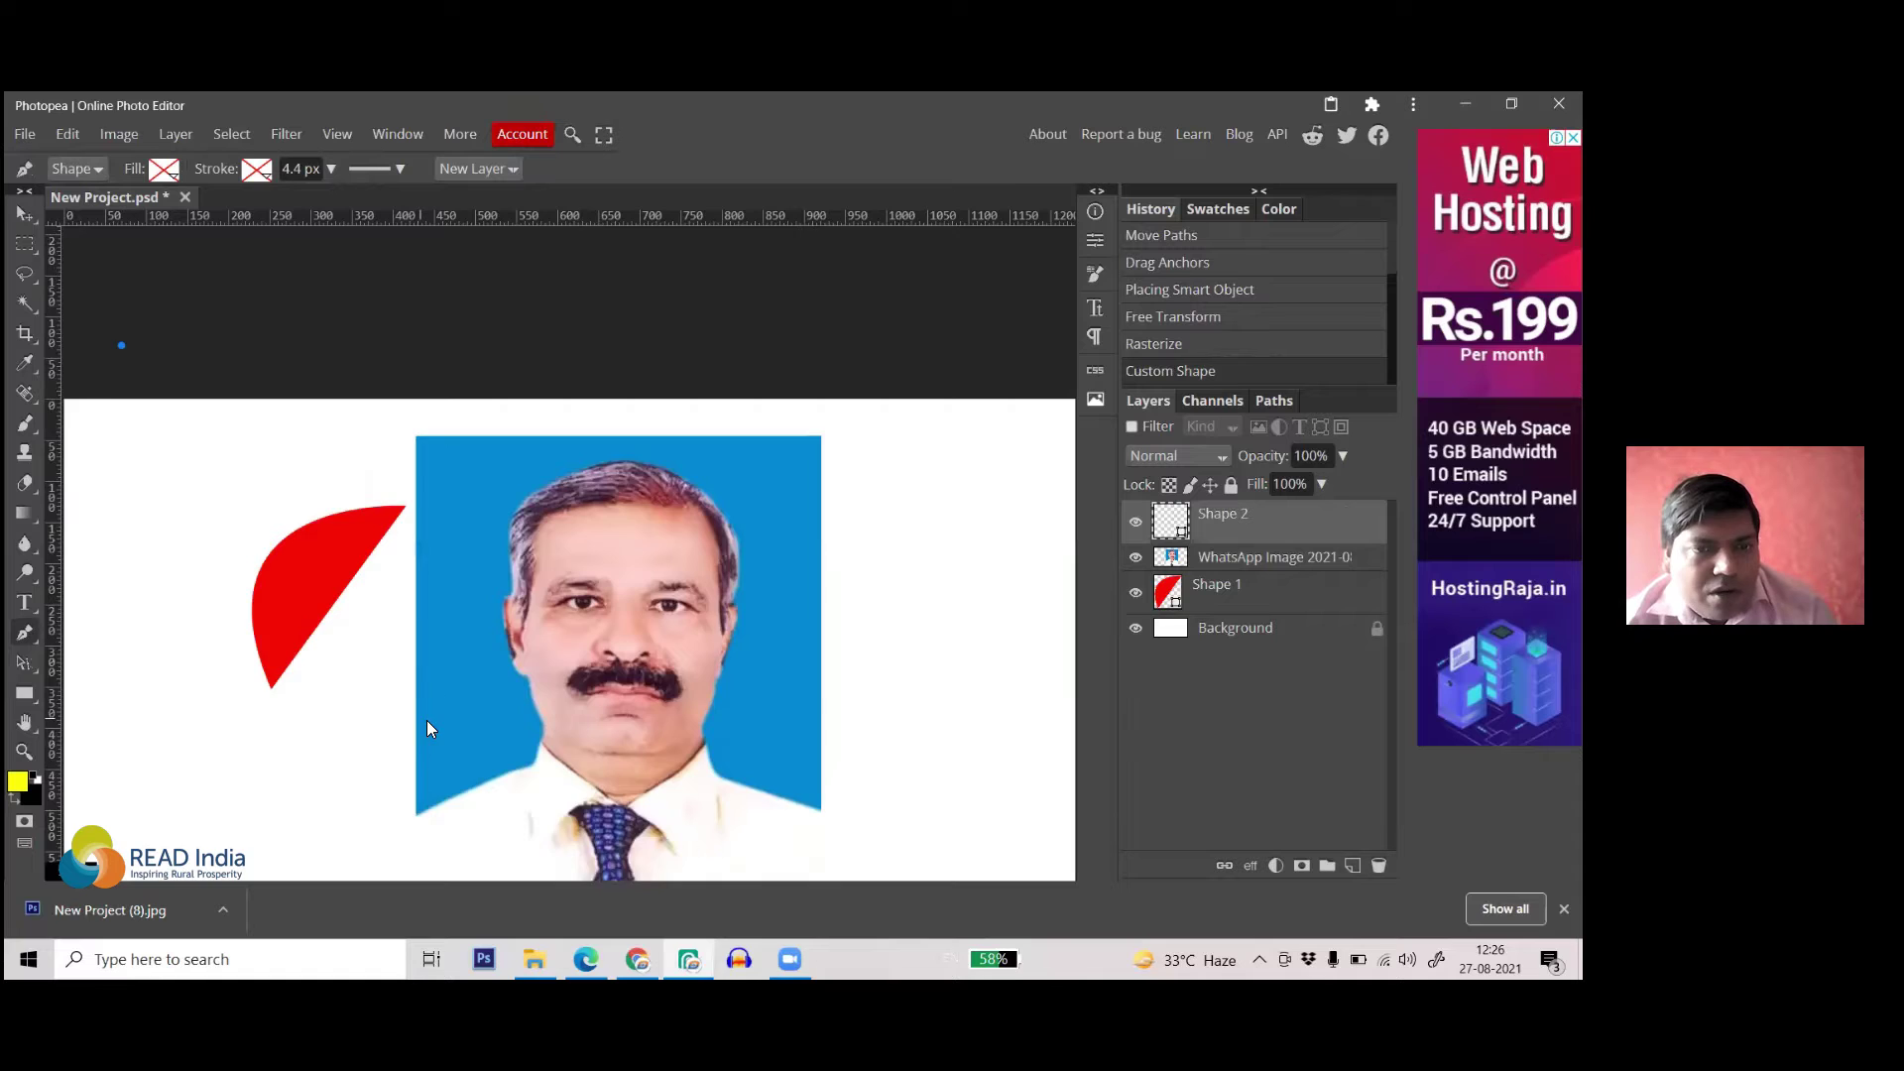
scroll(437, 712, up, 3)
scroll(497, 614, down, 2)
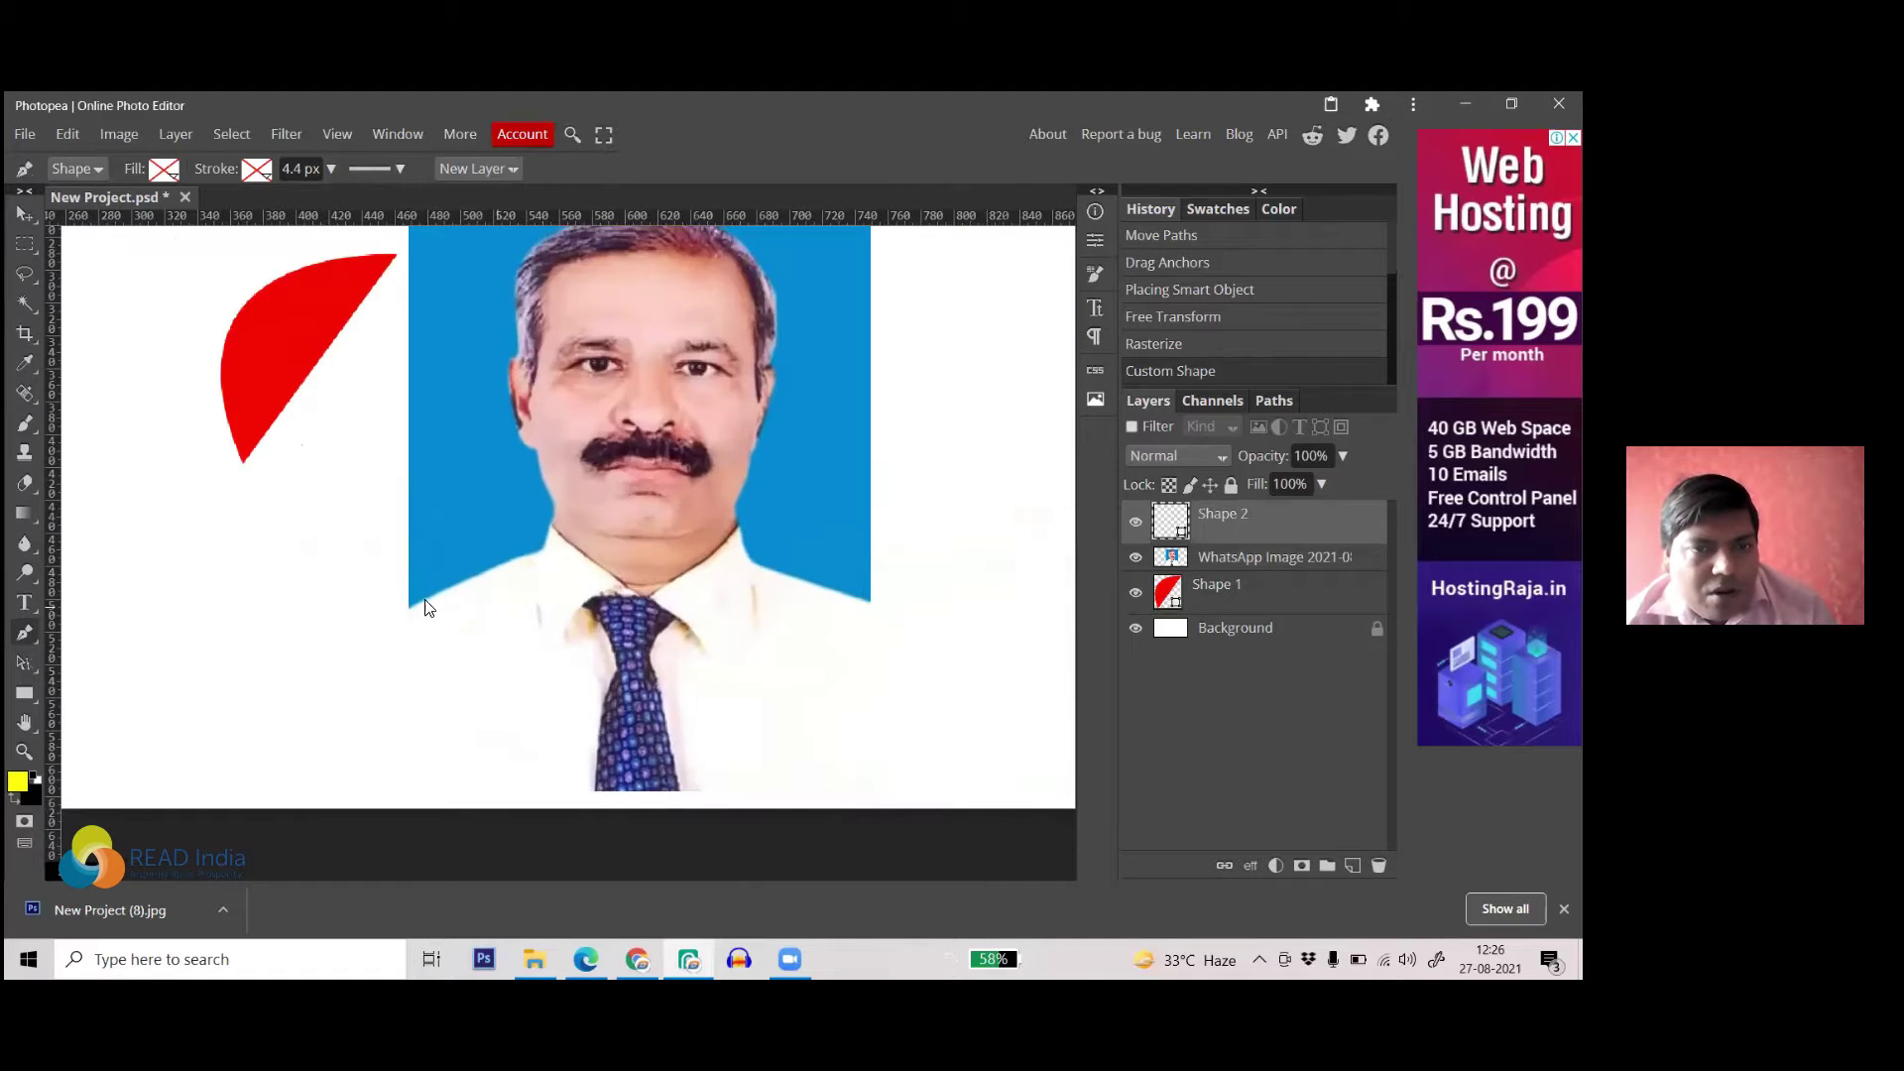
scroll(424, 608, up, 4)
click(341, 608)
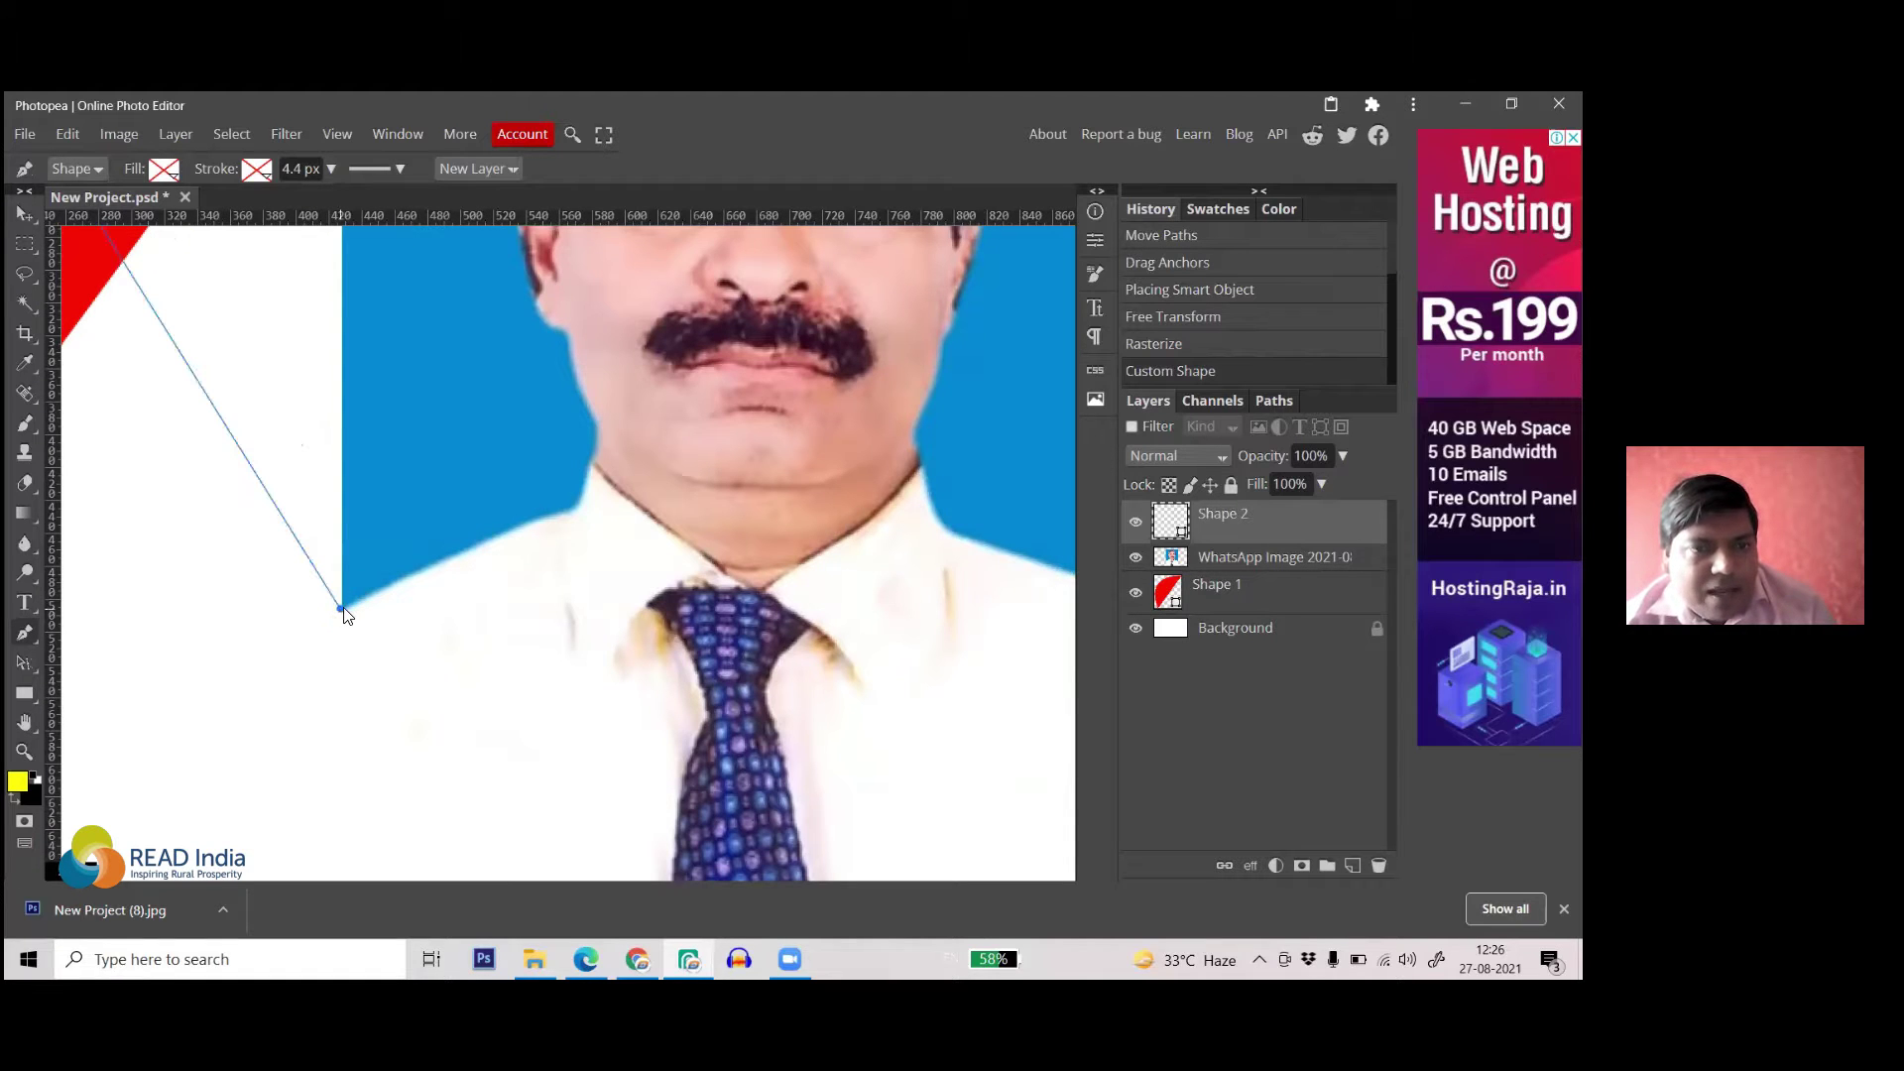
drag(346, 613, 387, 613)
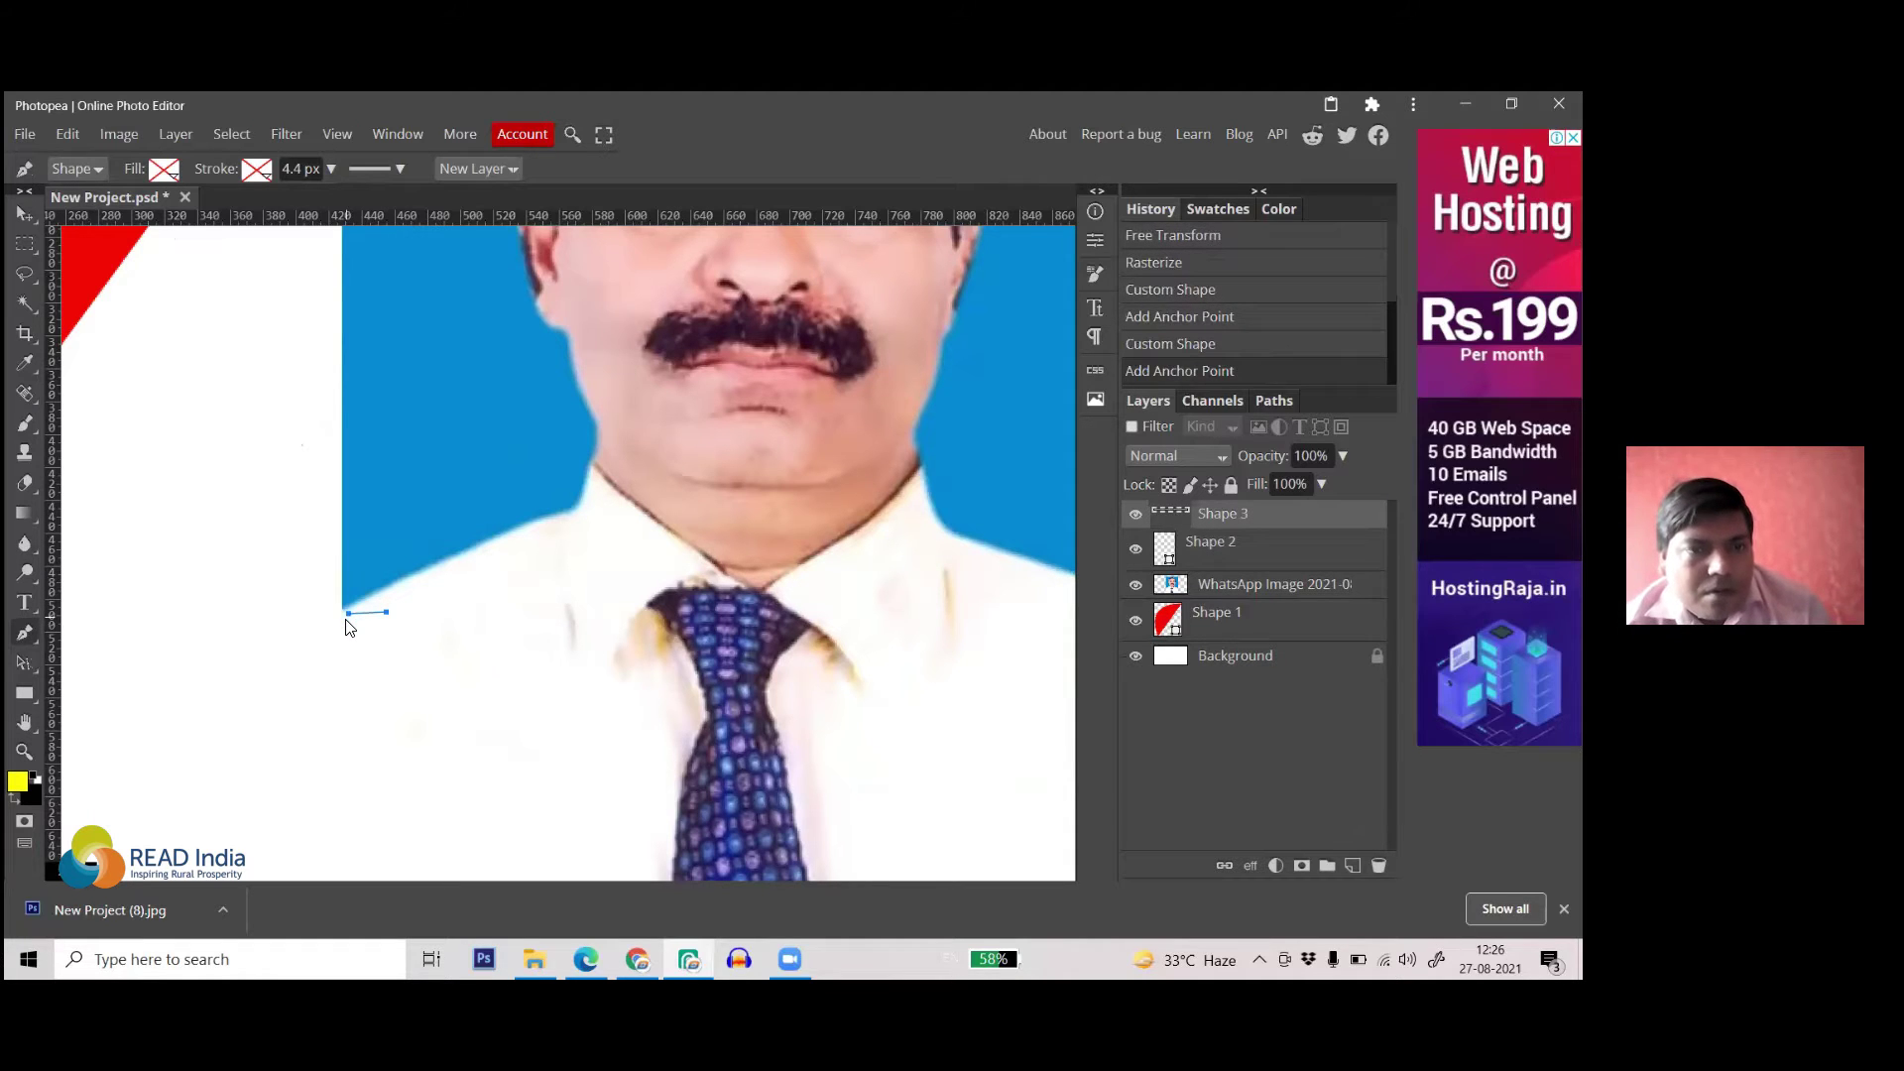
key(ctrl+z)
key(ctrl+z)
key(ctrl+z)
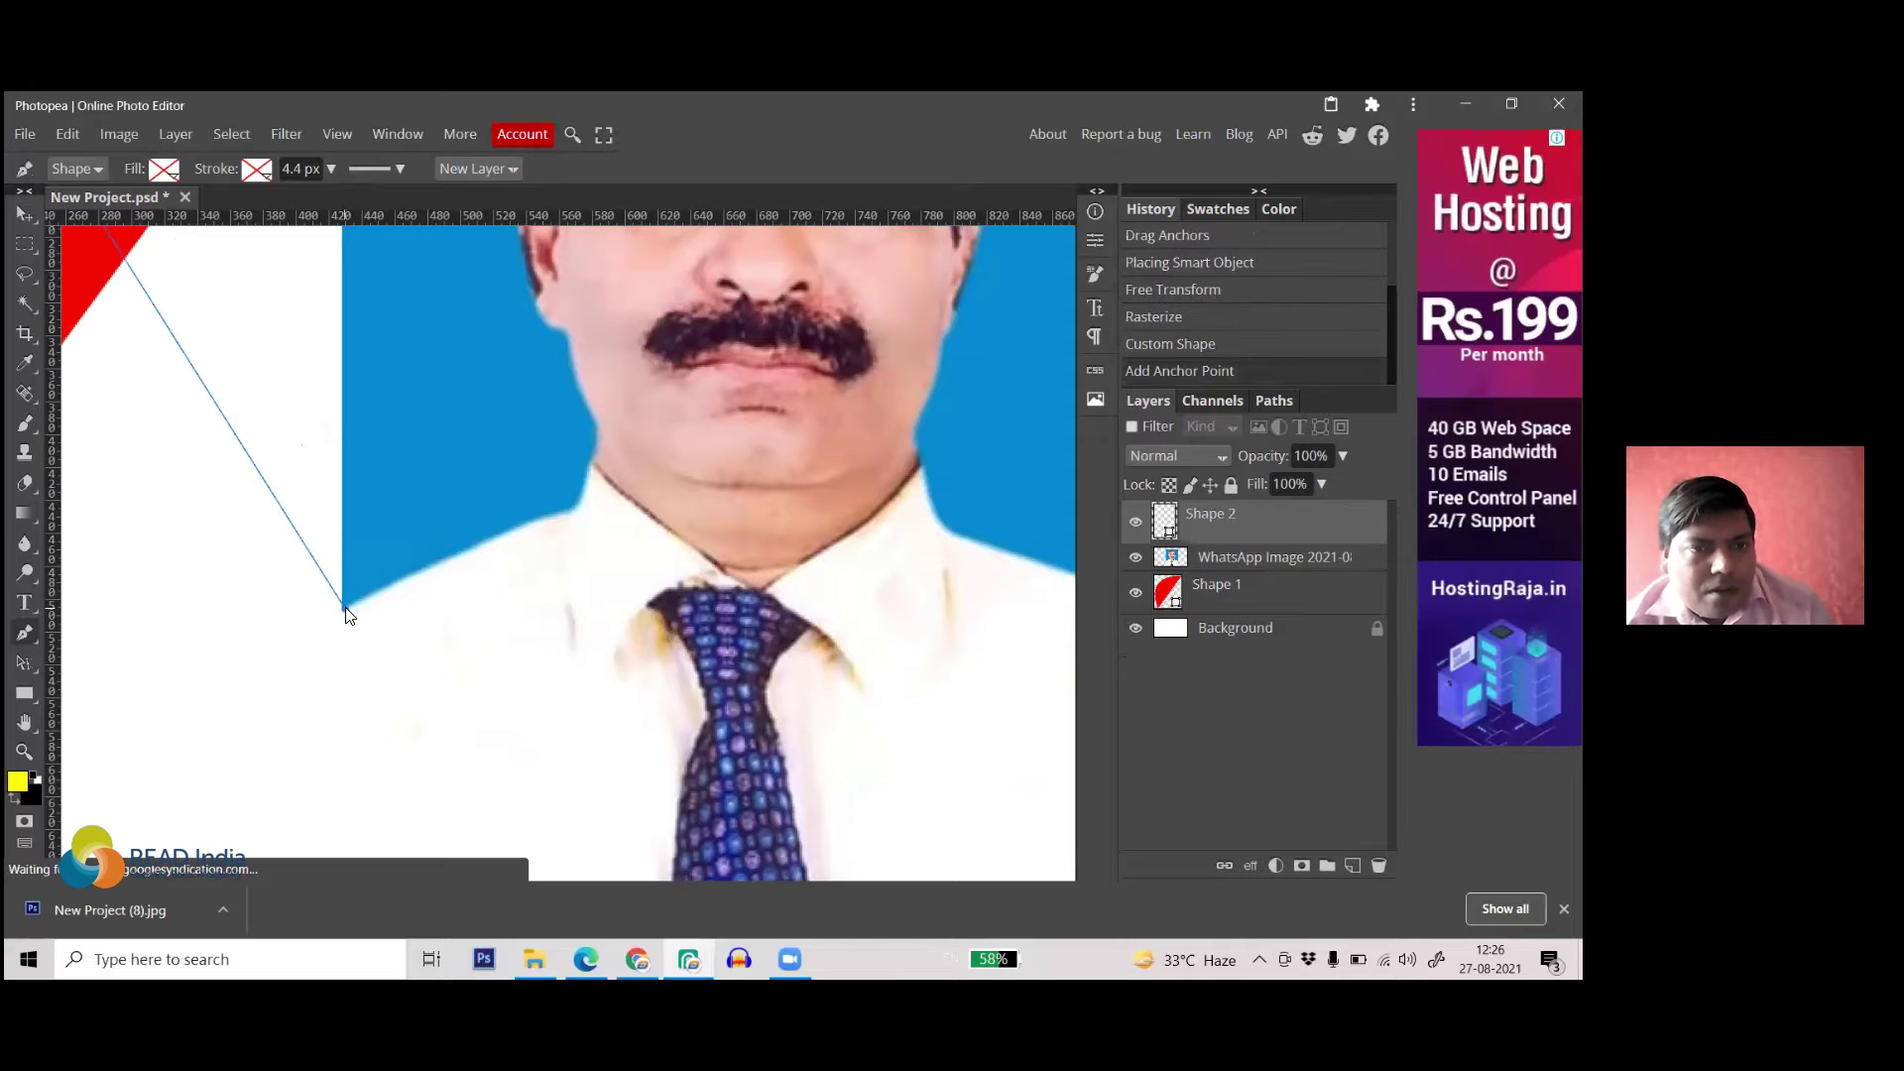
key(ctrl+z)
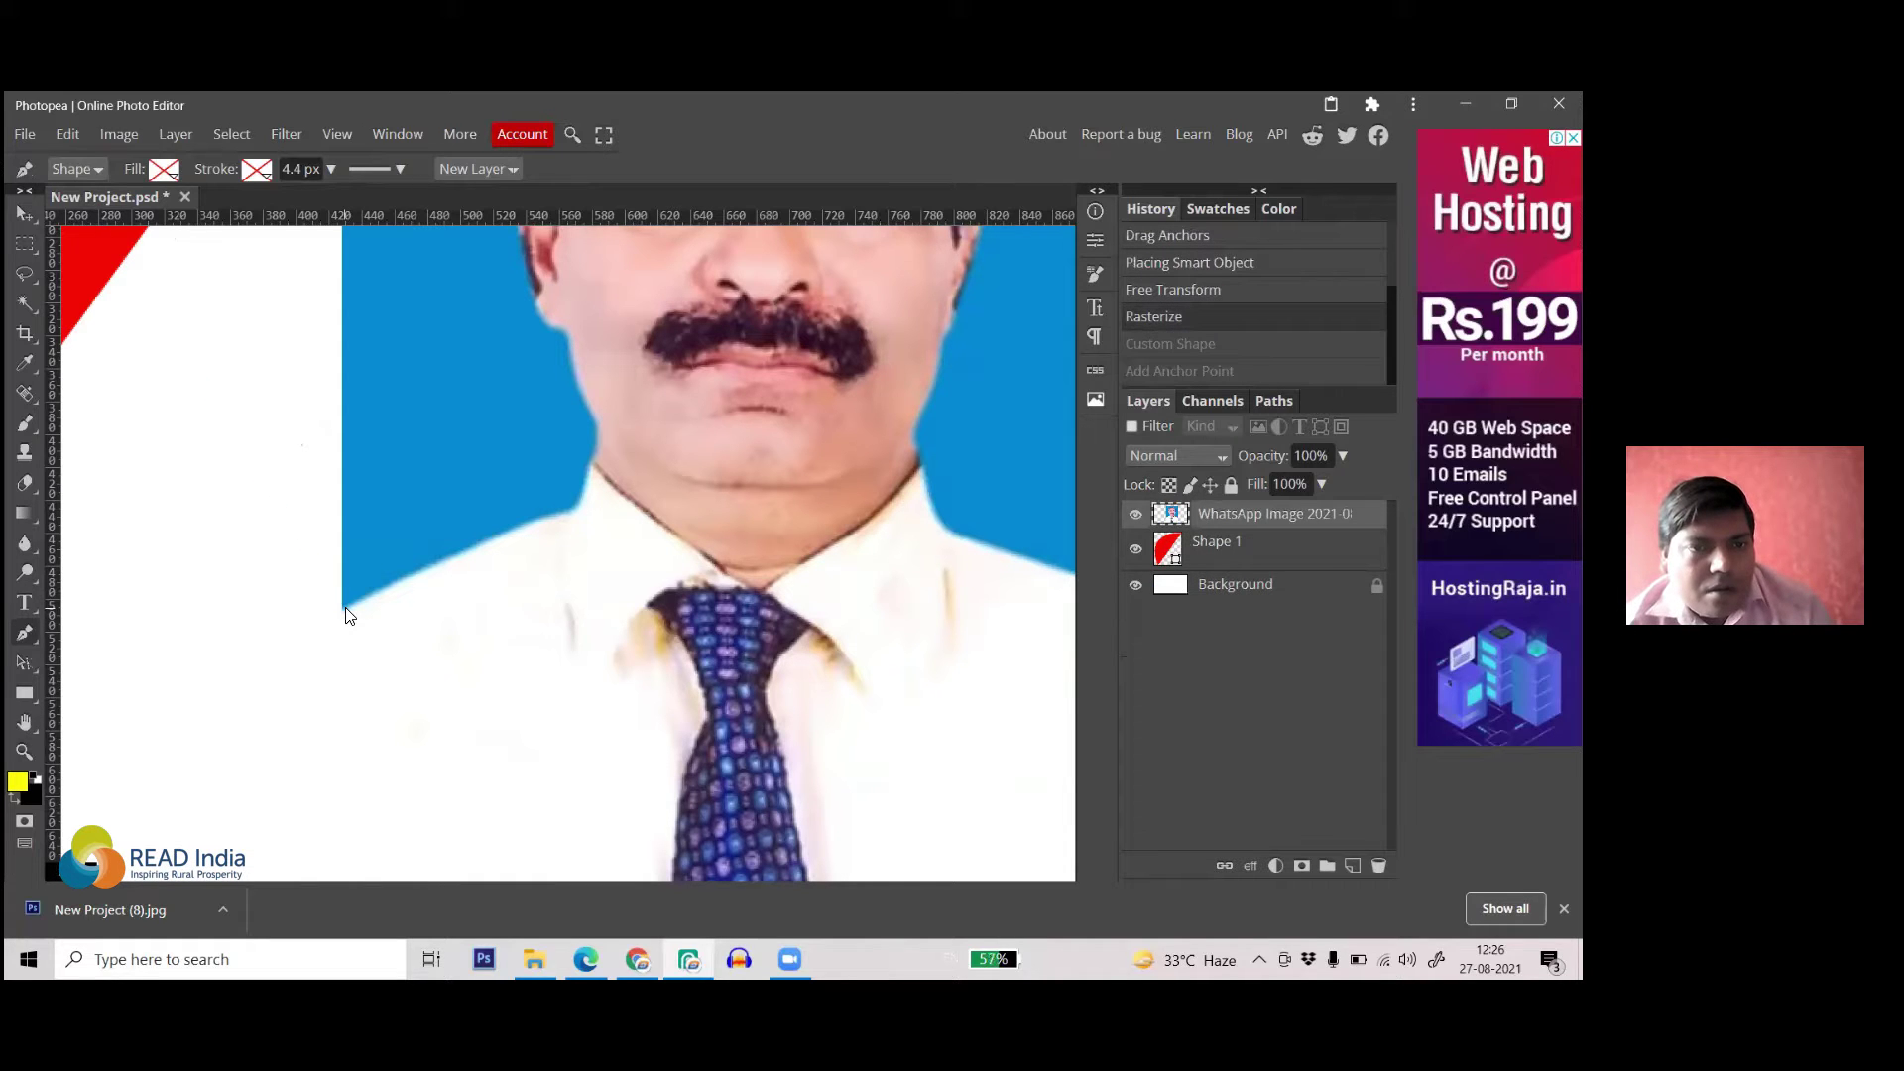
- Trace the shoulder from the photo's left edge to the collar with a Pen curve, fitting its direction handle to the shoulder with Direct Select
click(346, 609)
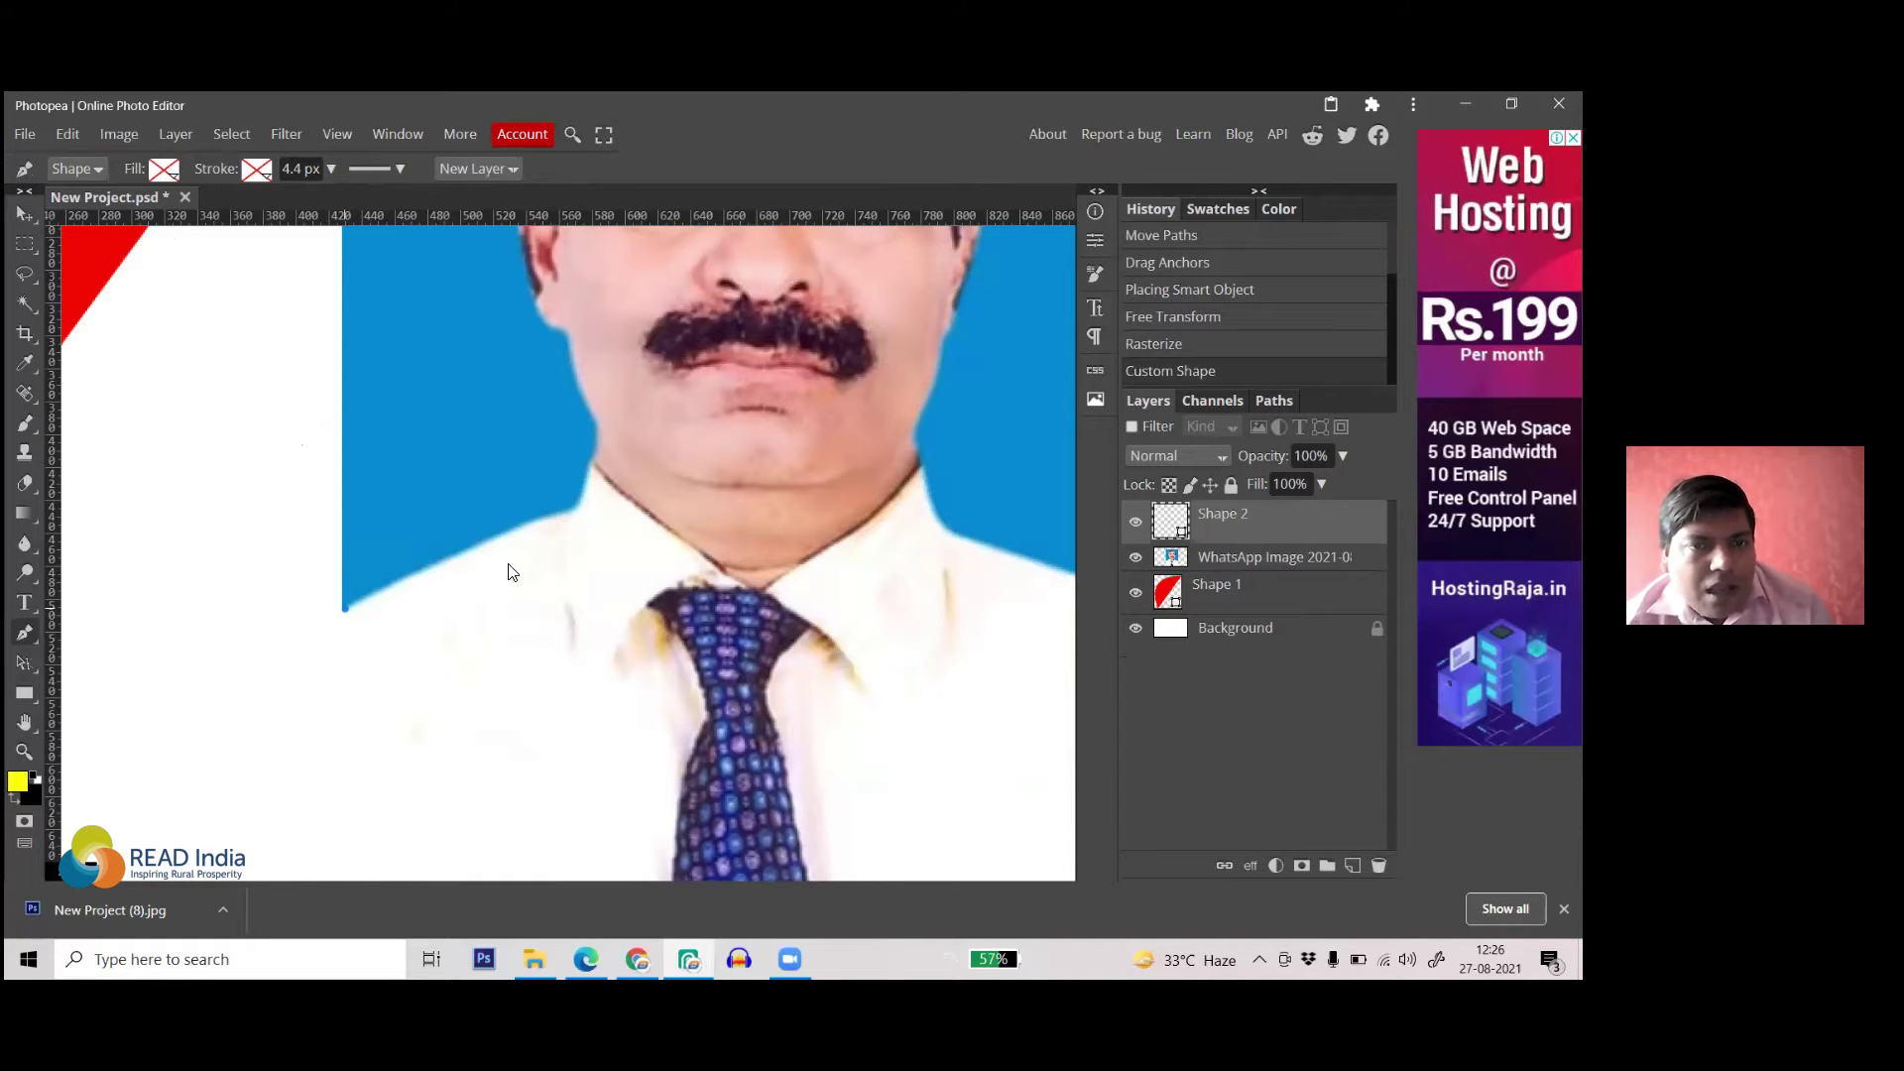
drag(580, 507, 661, 428)
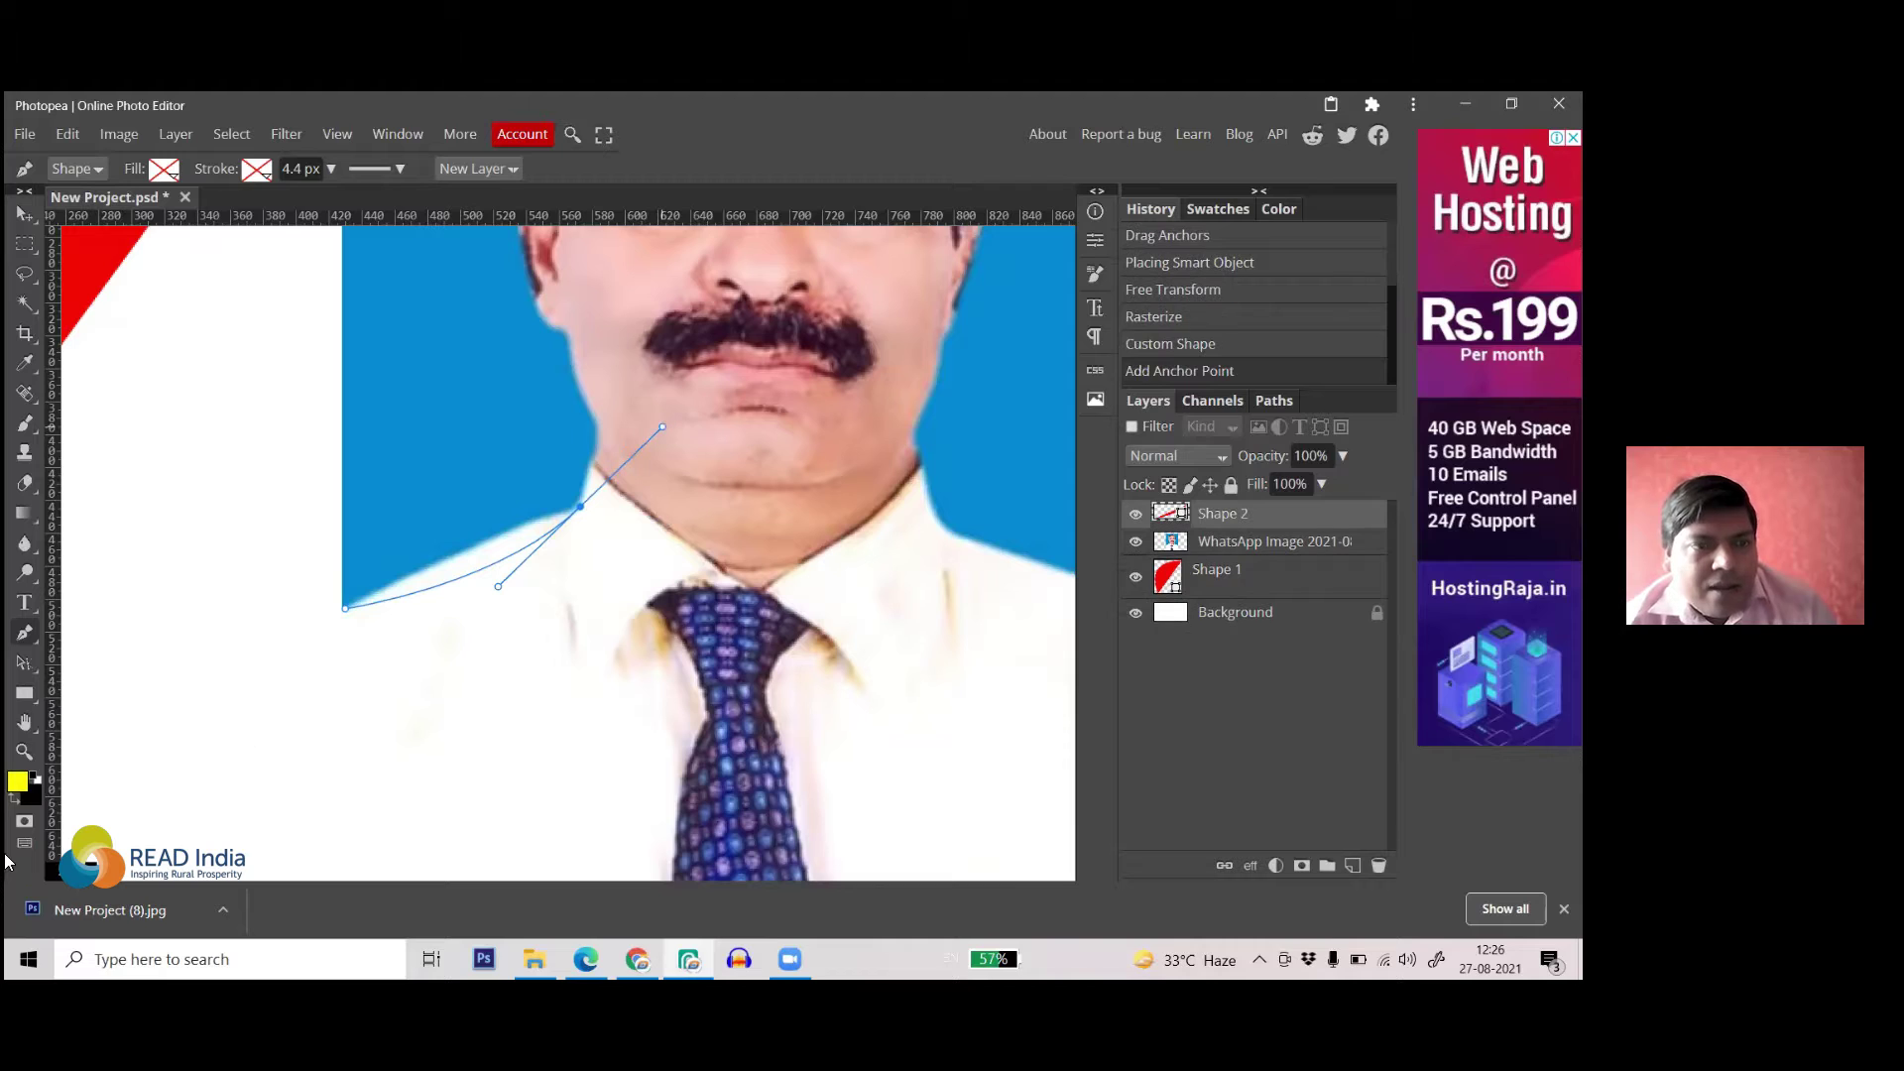
right_click(34, 667)
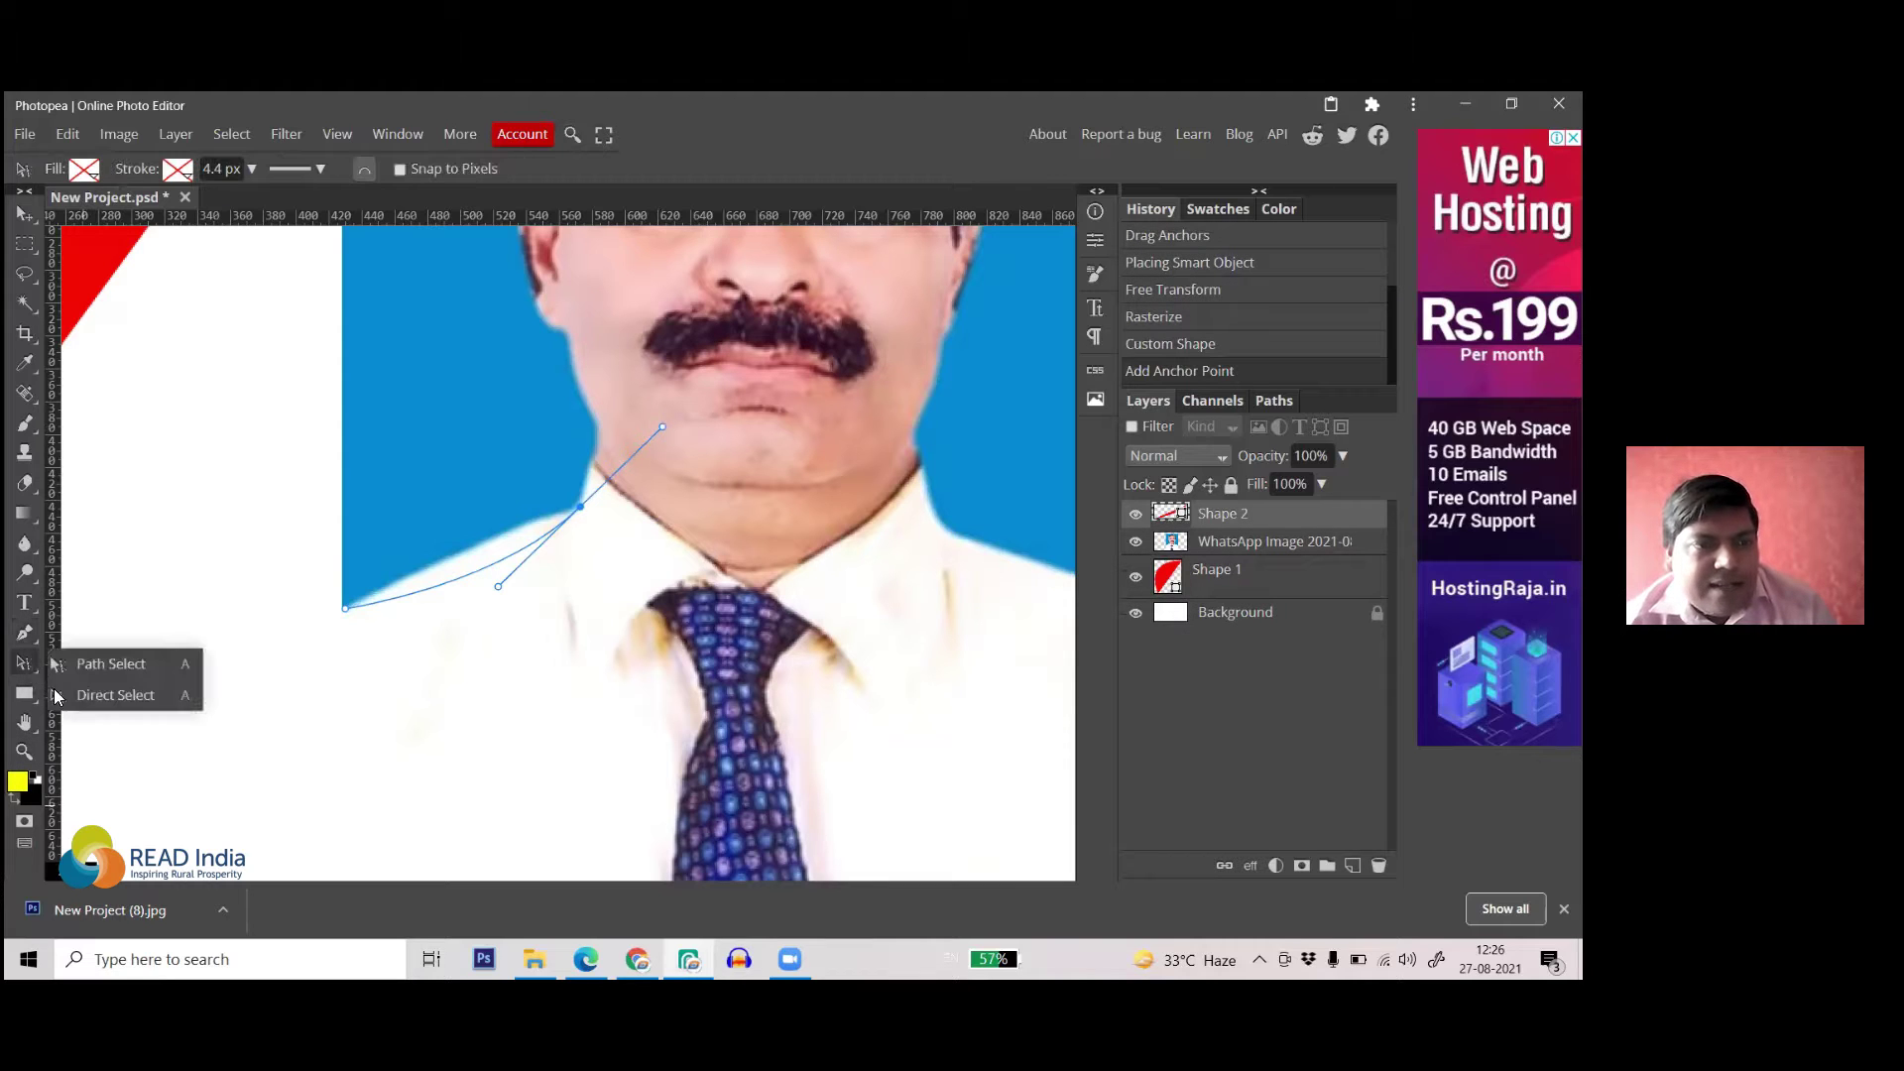
click(142, 696)
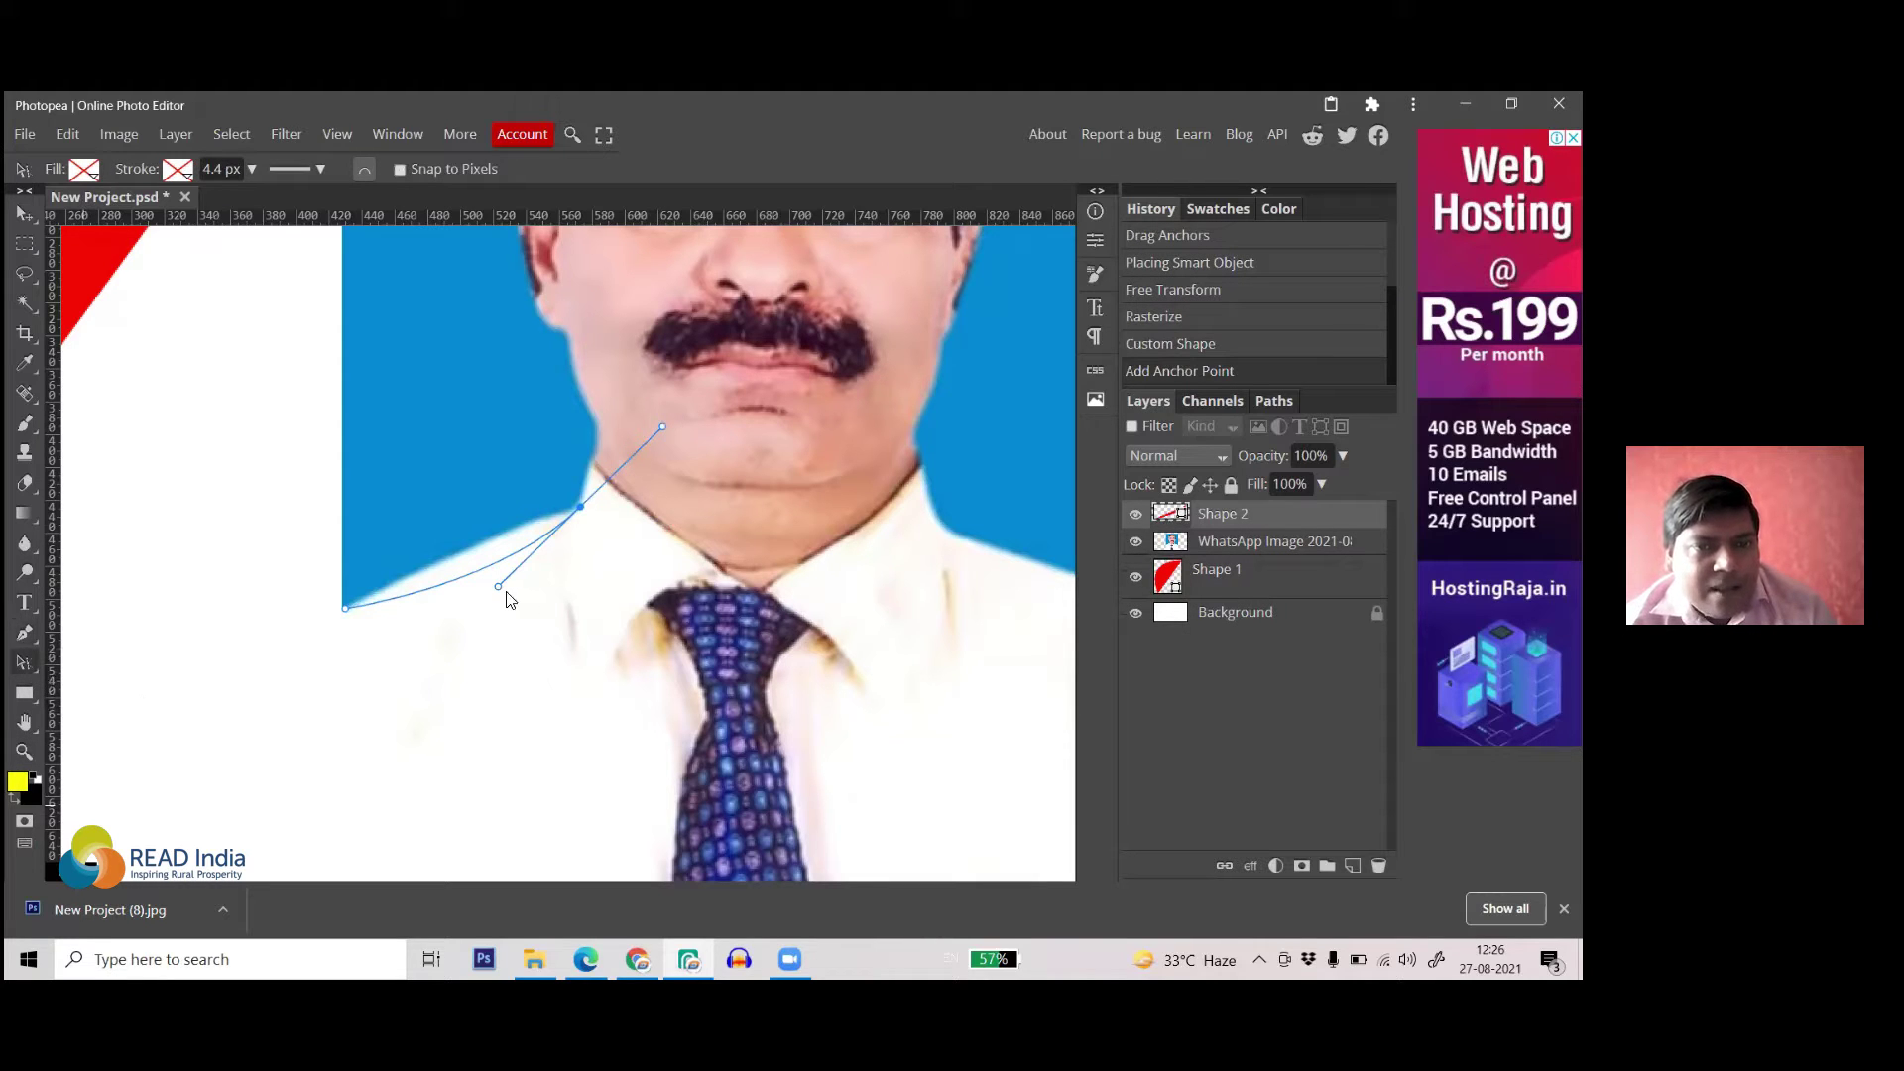
drag(497, 587, 526, 509)
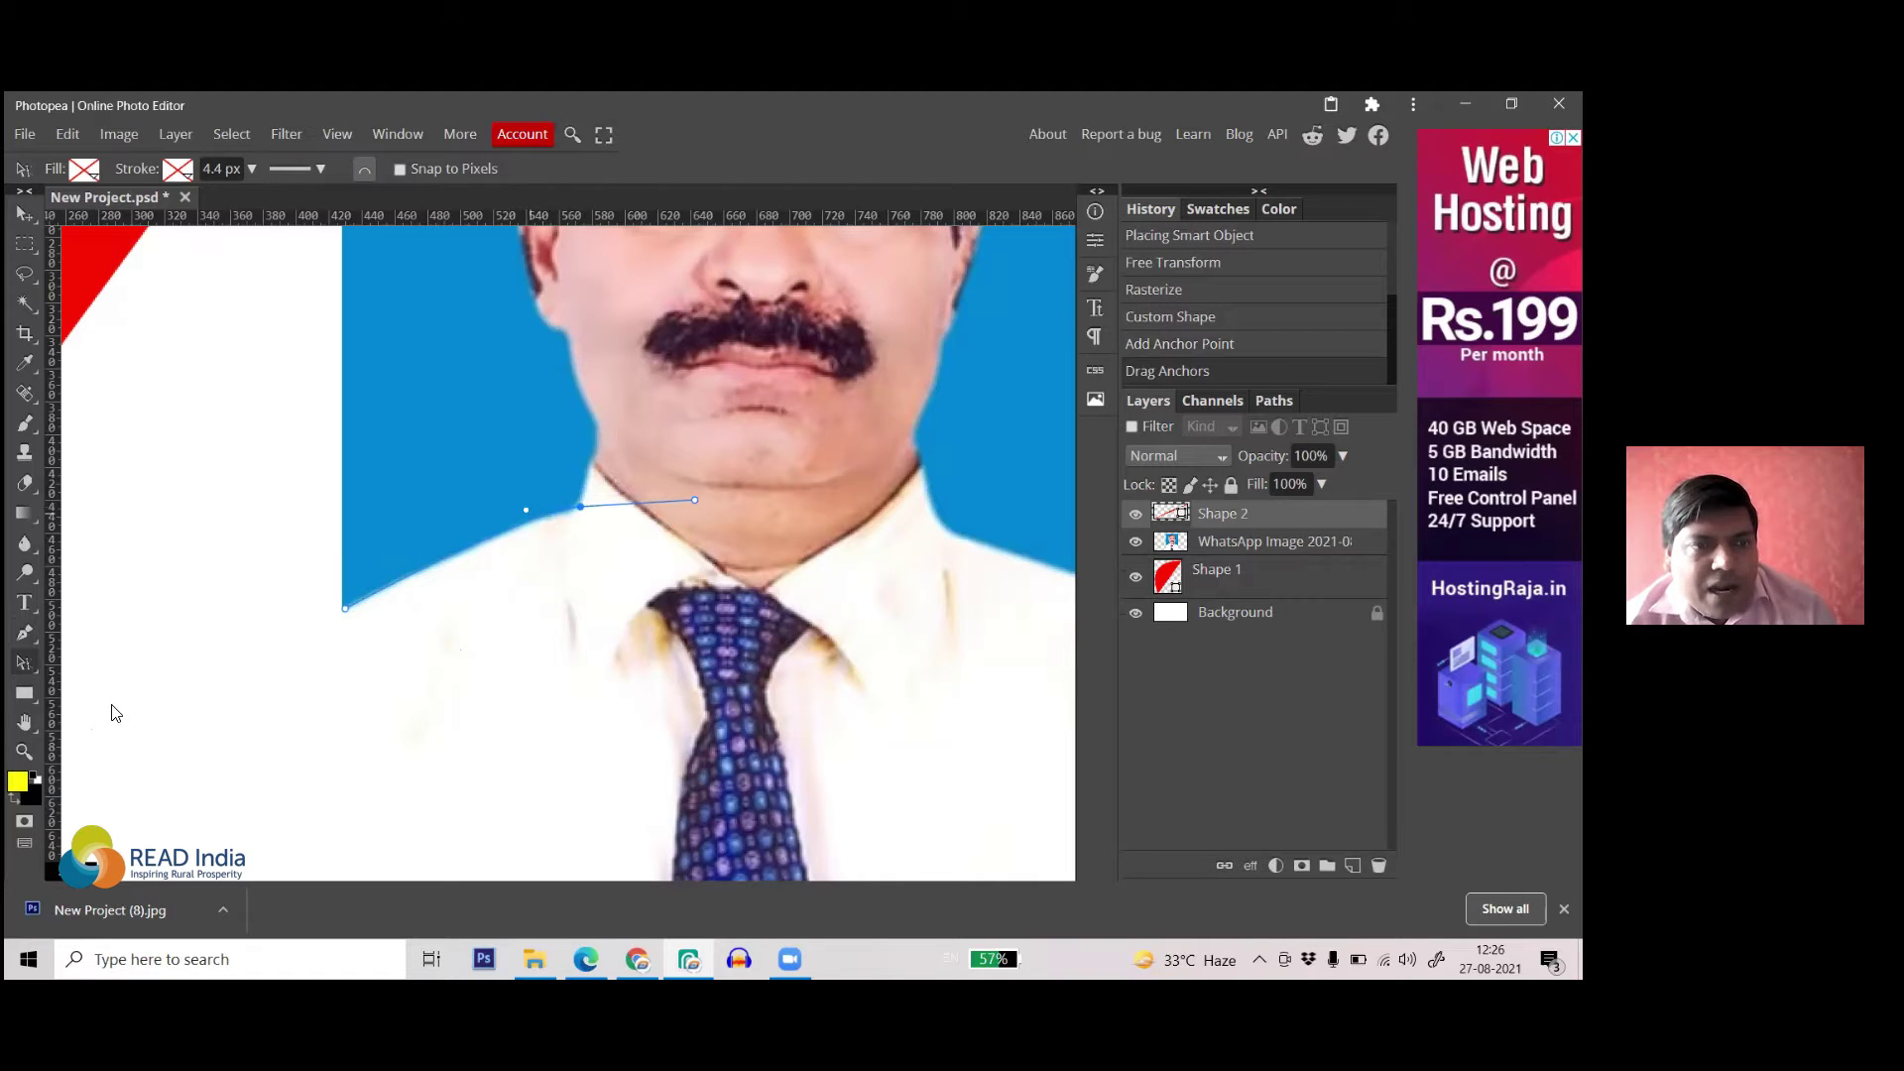
- Continue the Pen path from the collar up the neck and jaw to just below the left ear, removing the outgoing direction handles
click(25, 634)
click(583, 508)
drag(591, 419, 569, 393)
click(571, 403)
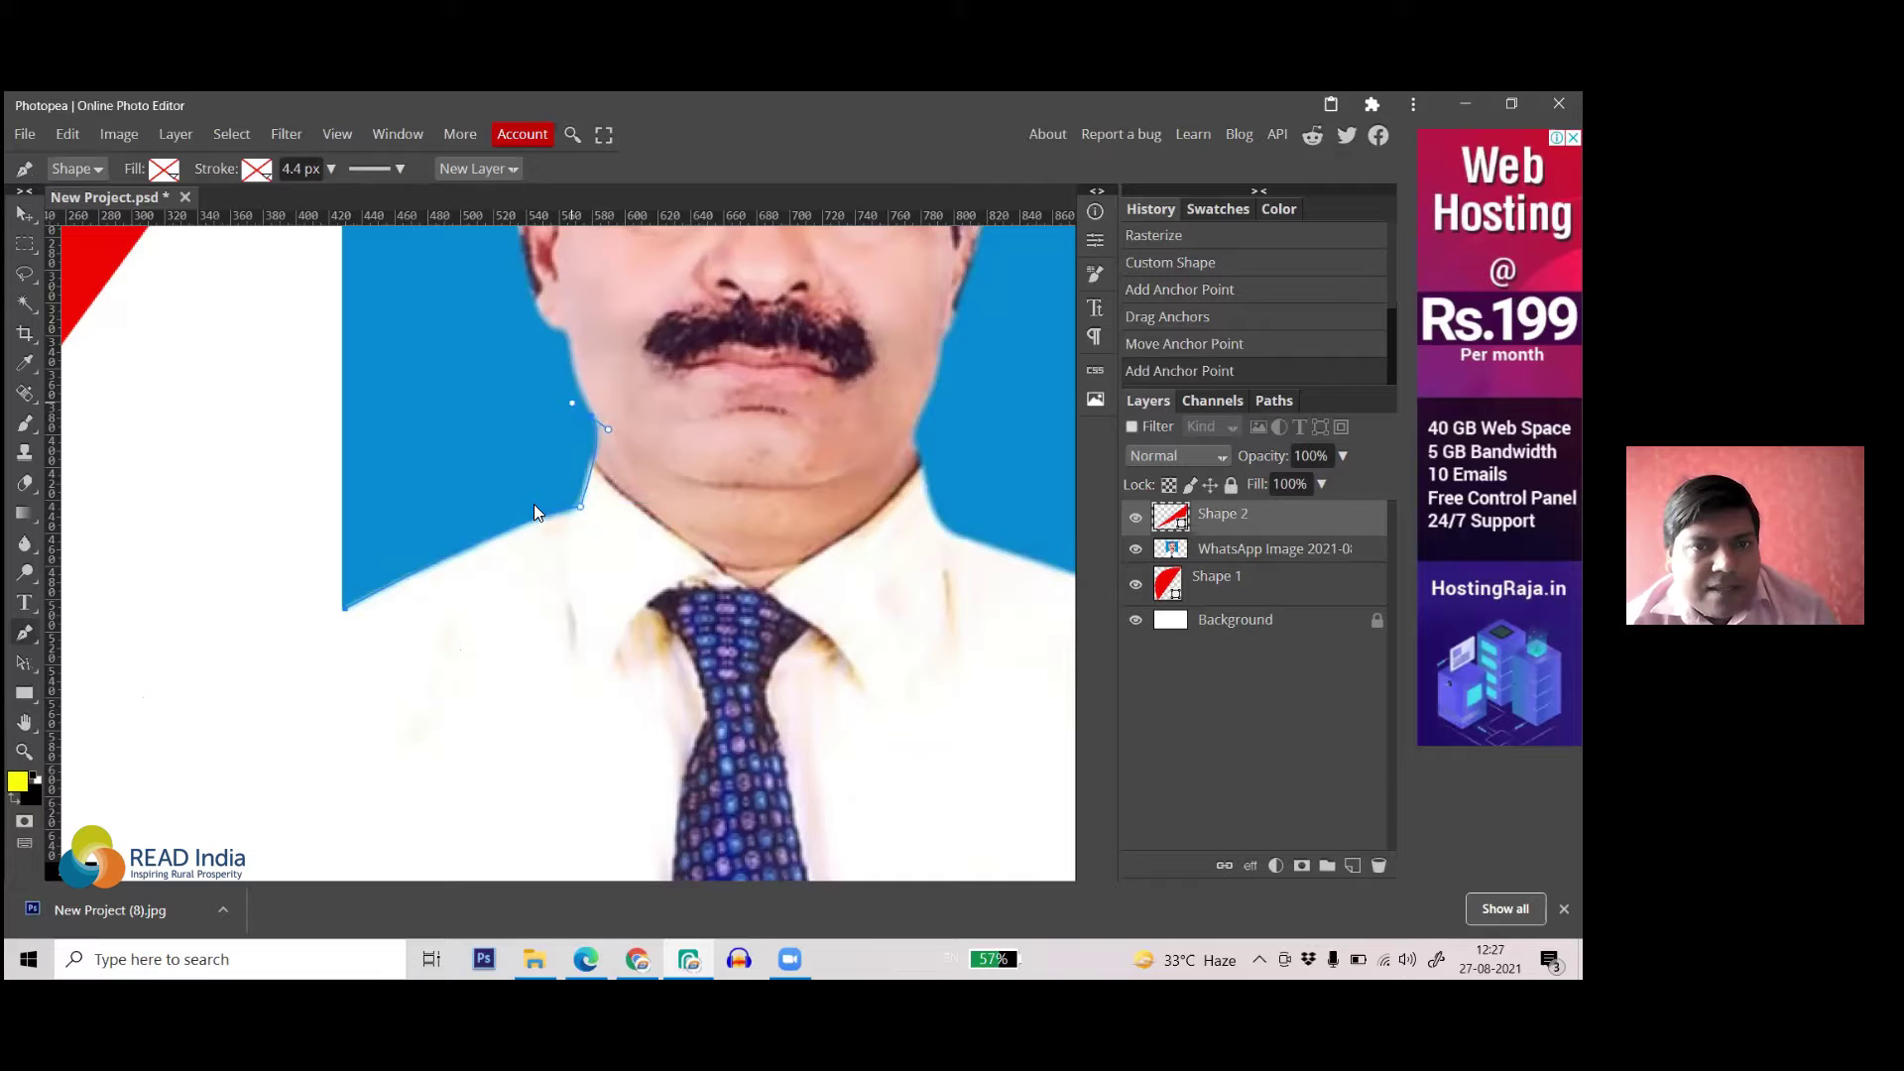
click(591, 421)
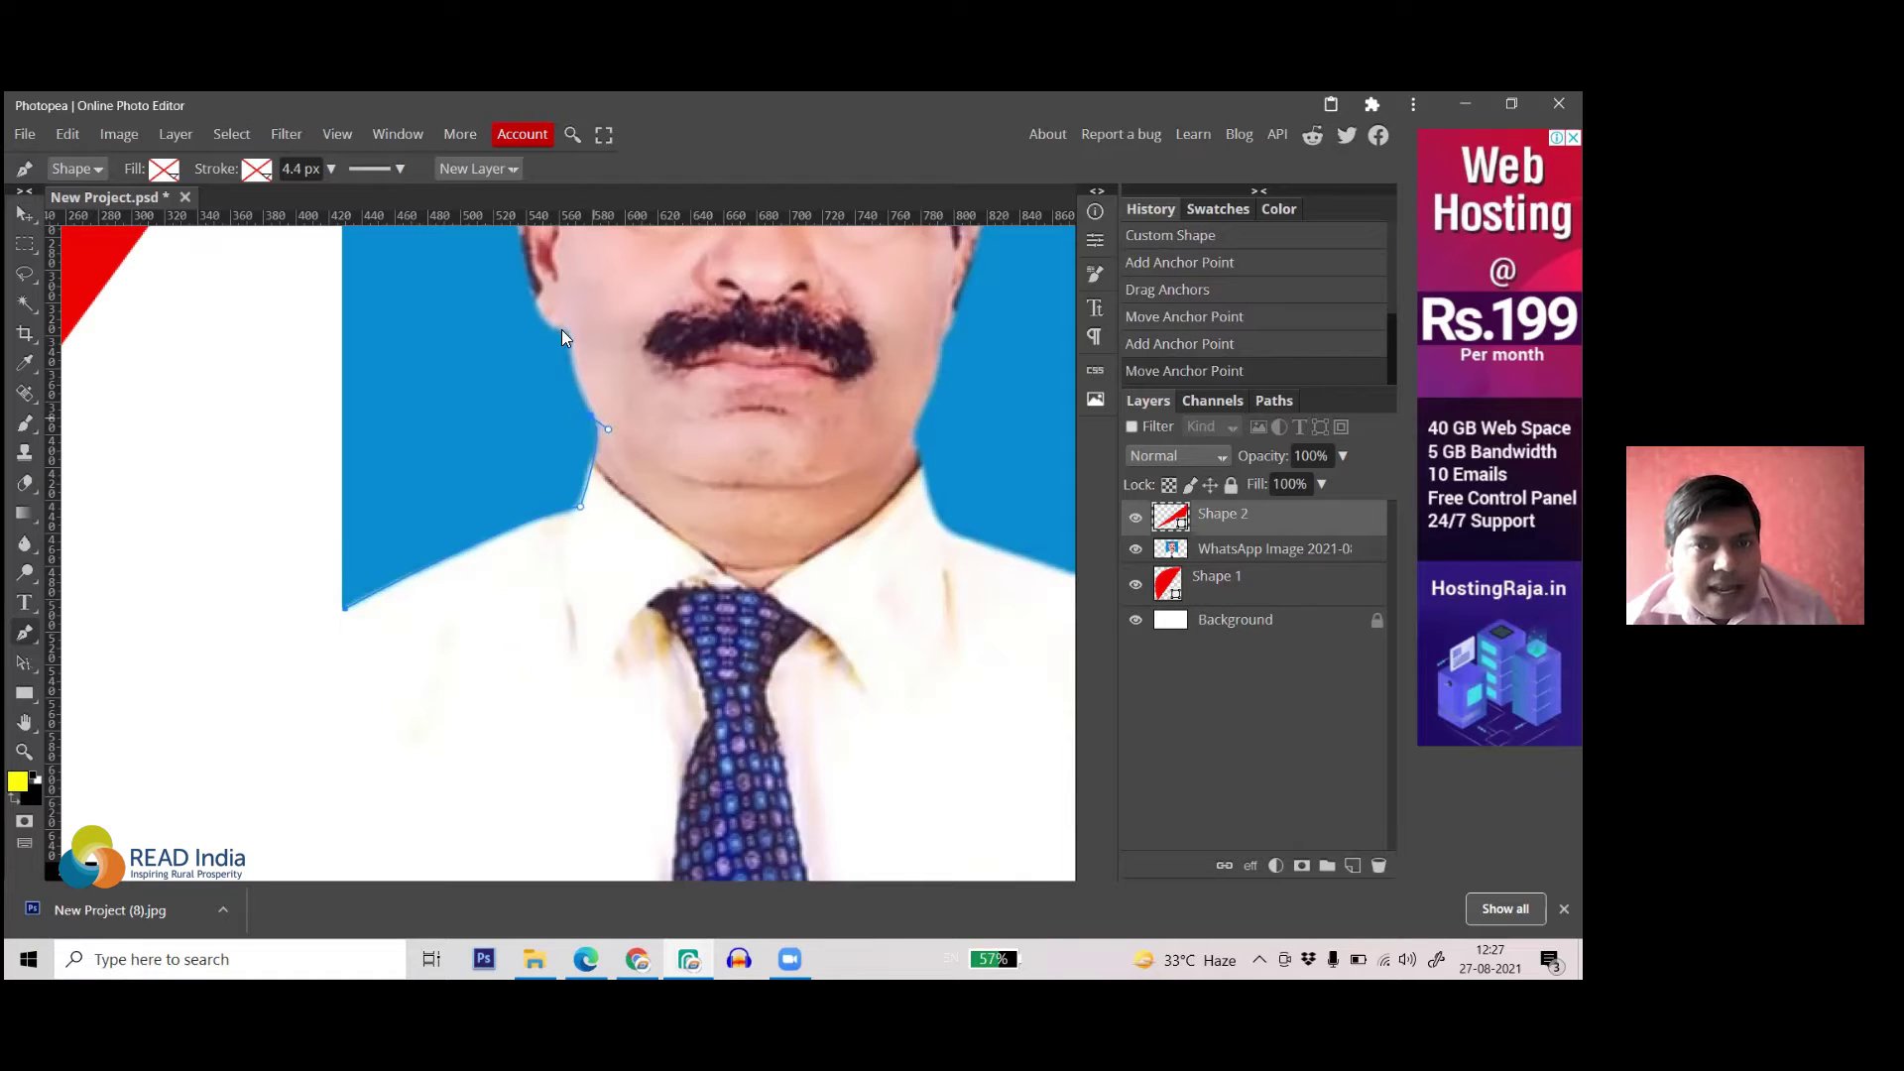
drag(569, 330, 580, 322)
click(567, 330)
- Trace the outer edge of the left ear with Pen curves up to where it meets the hair
drag(690, 451, 687, 618)
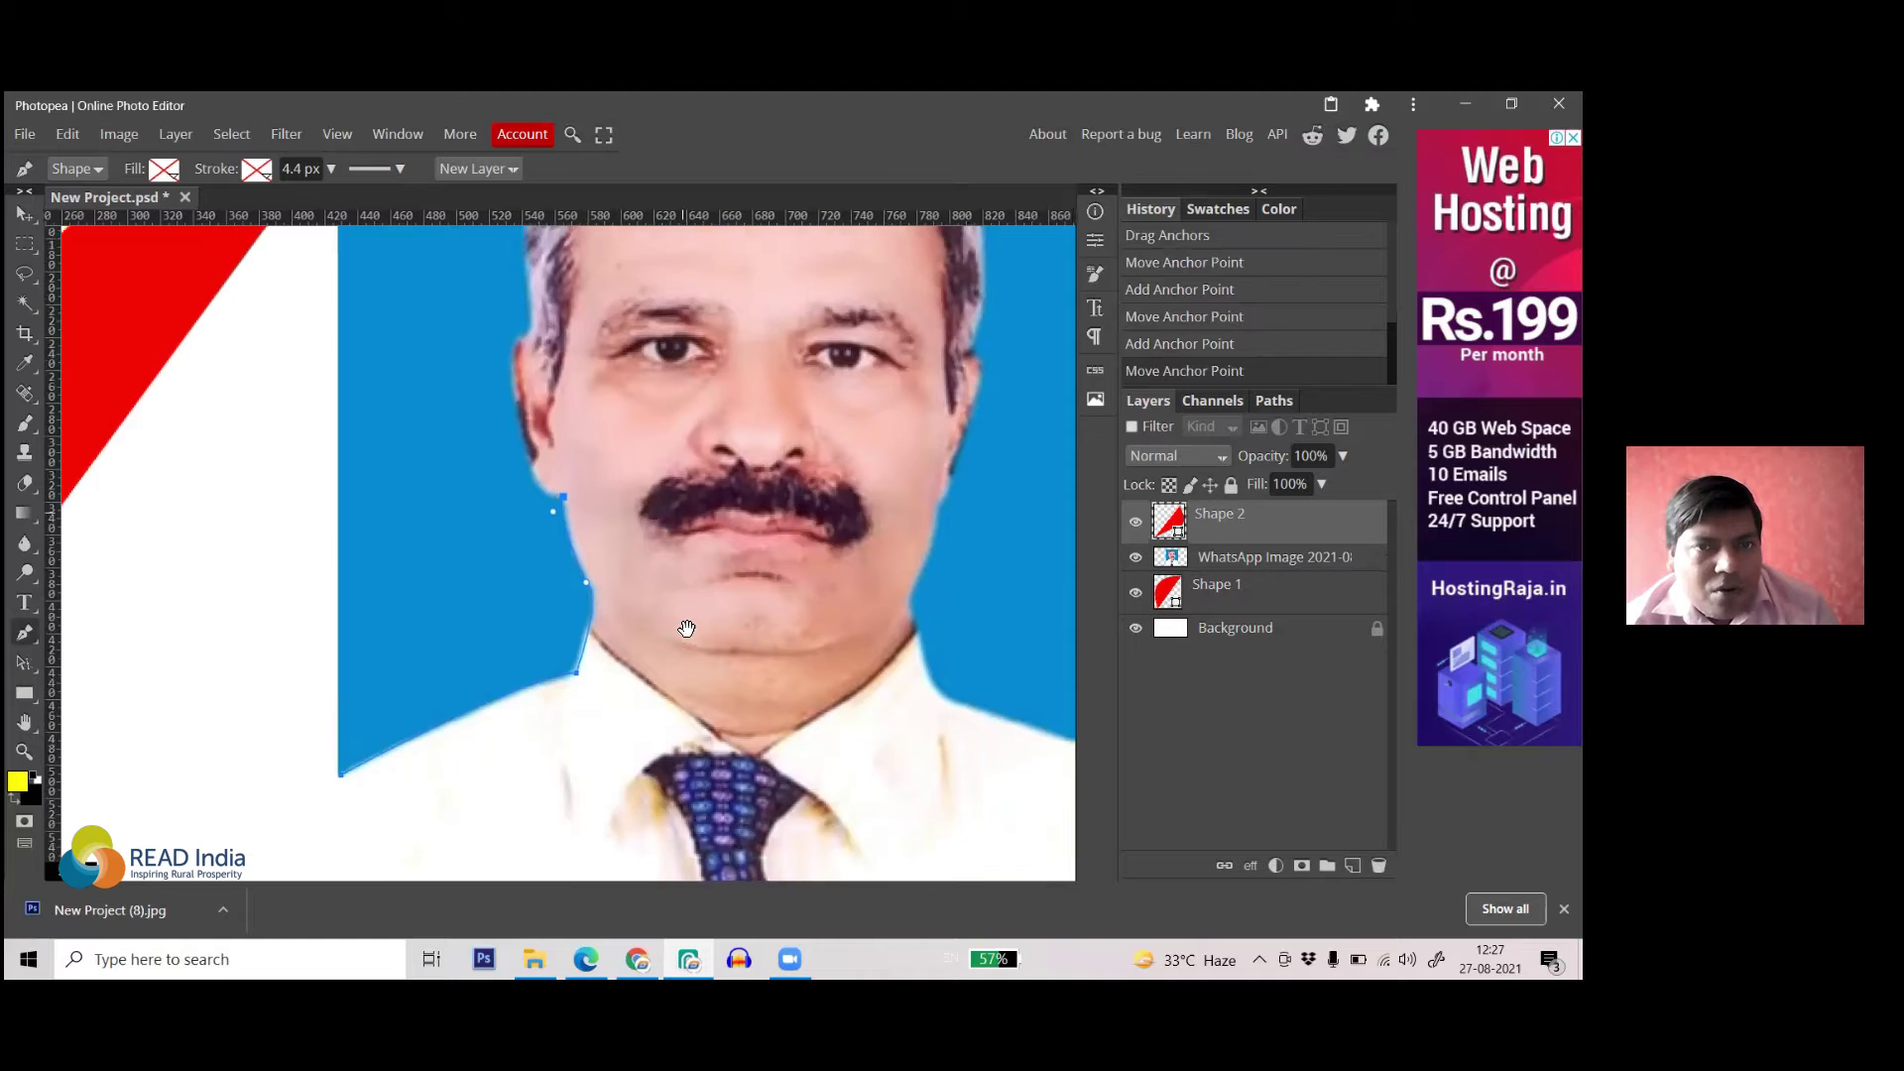
drag(578, 495, 581, 621)
drag(529, 568, 523, 504)
click(521, 500)
click(512, 502)
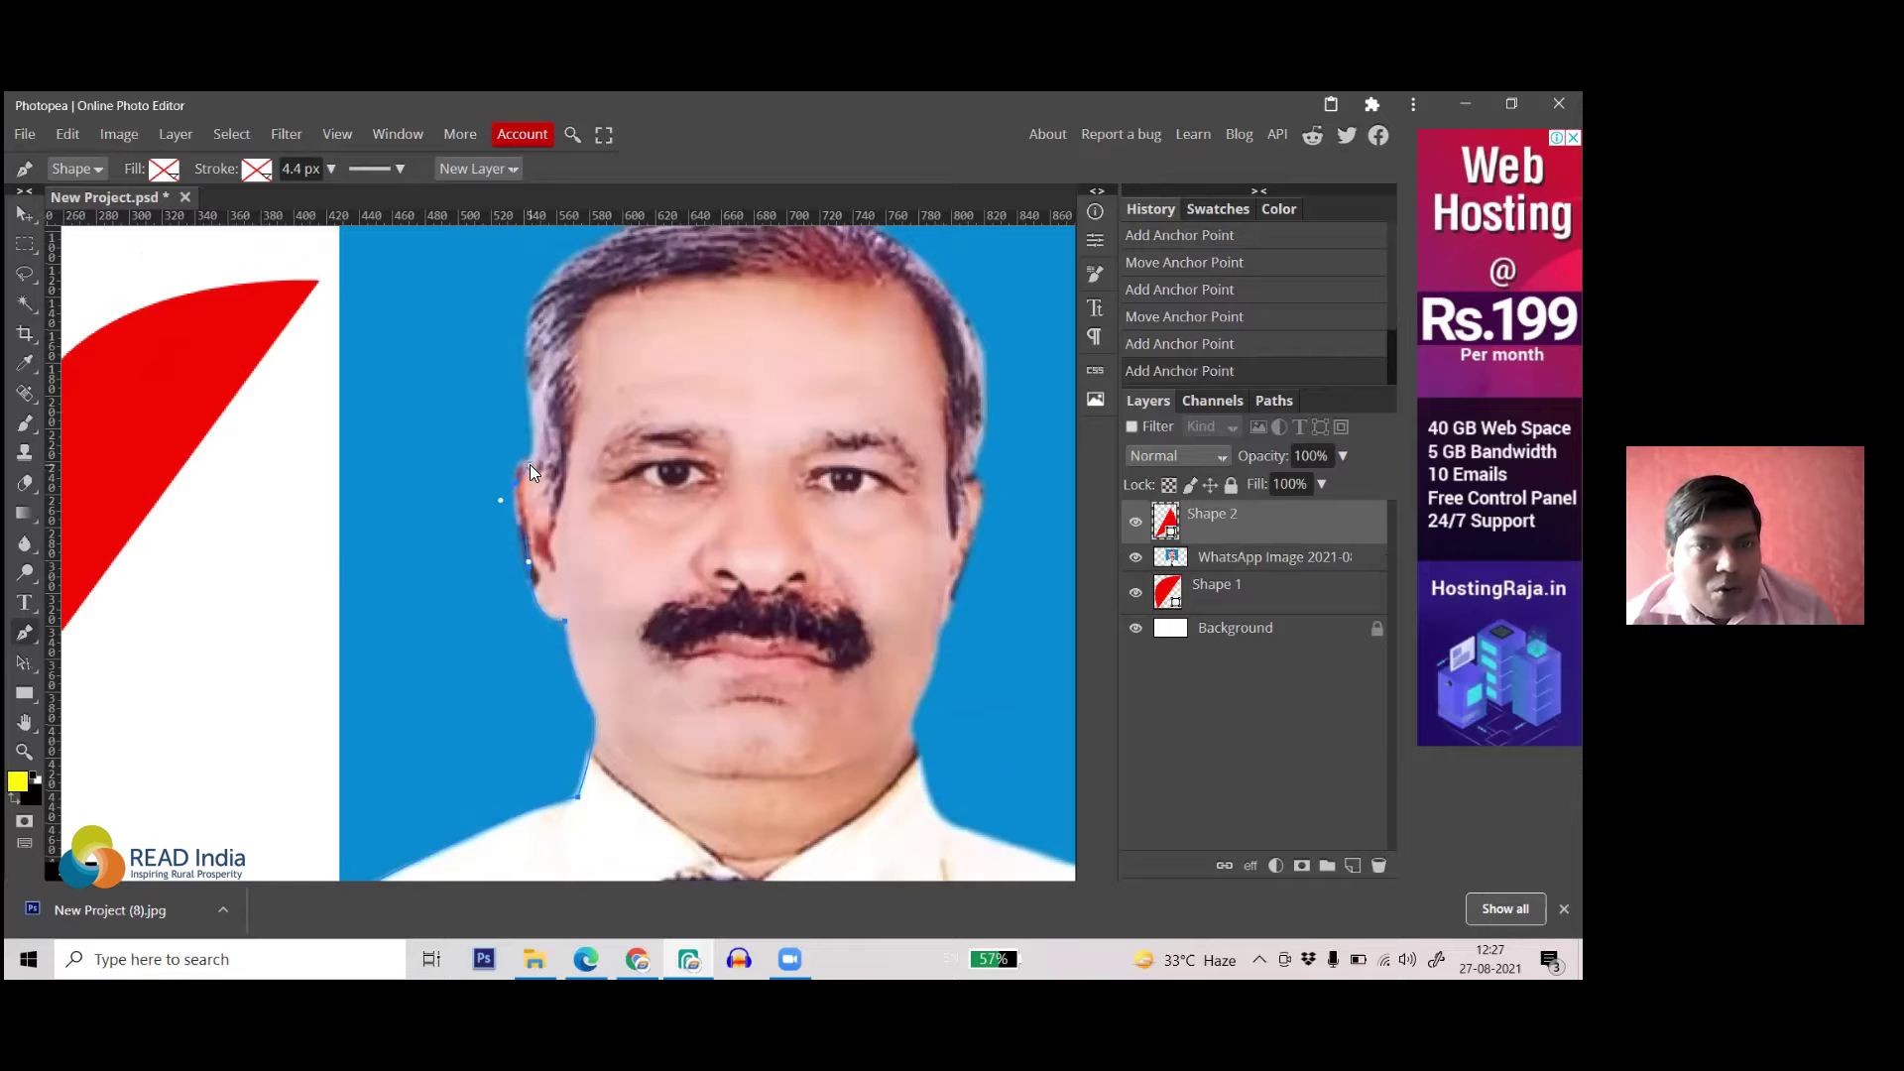
click(529, 460)
alt+click(515, 482)
drag(528, 457, 537, 470)
alt+click(527, 459)
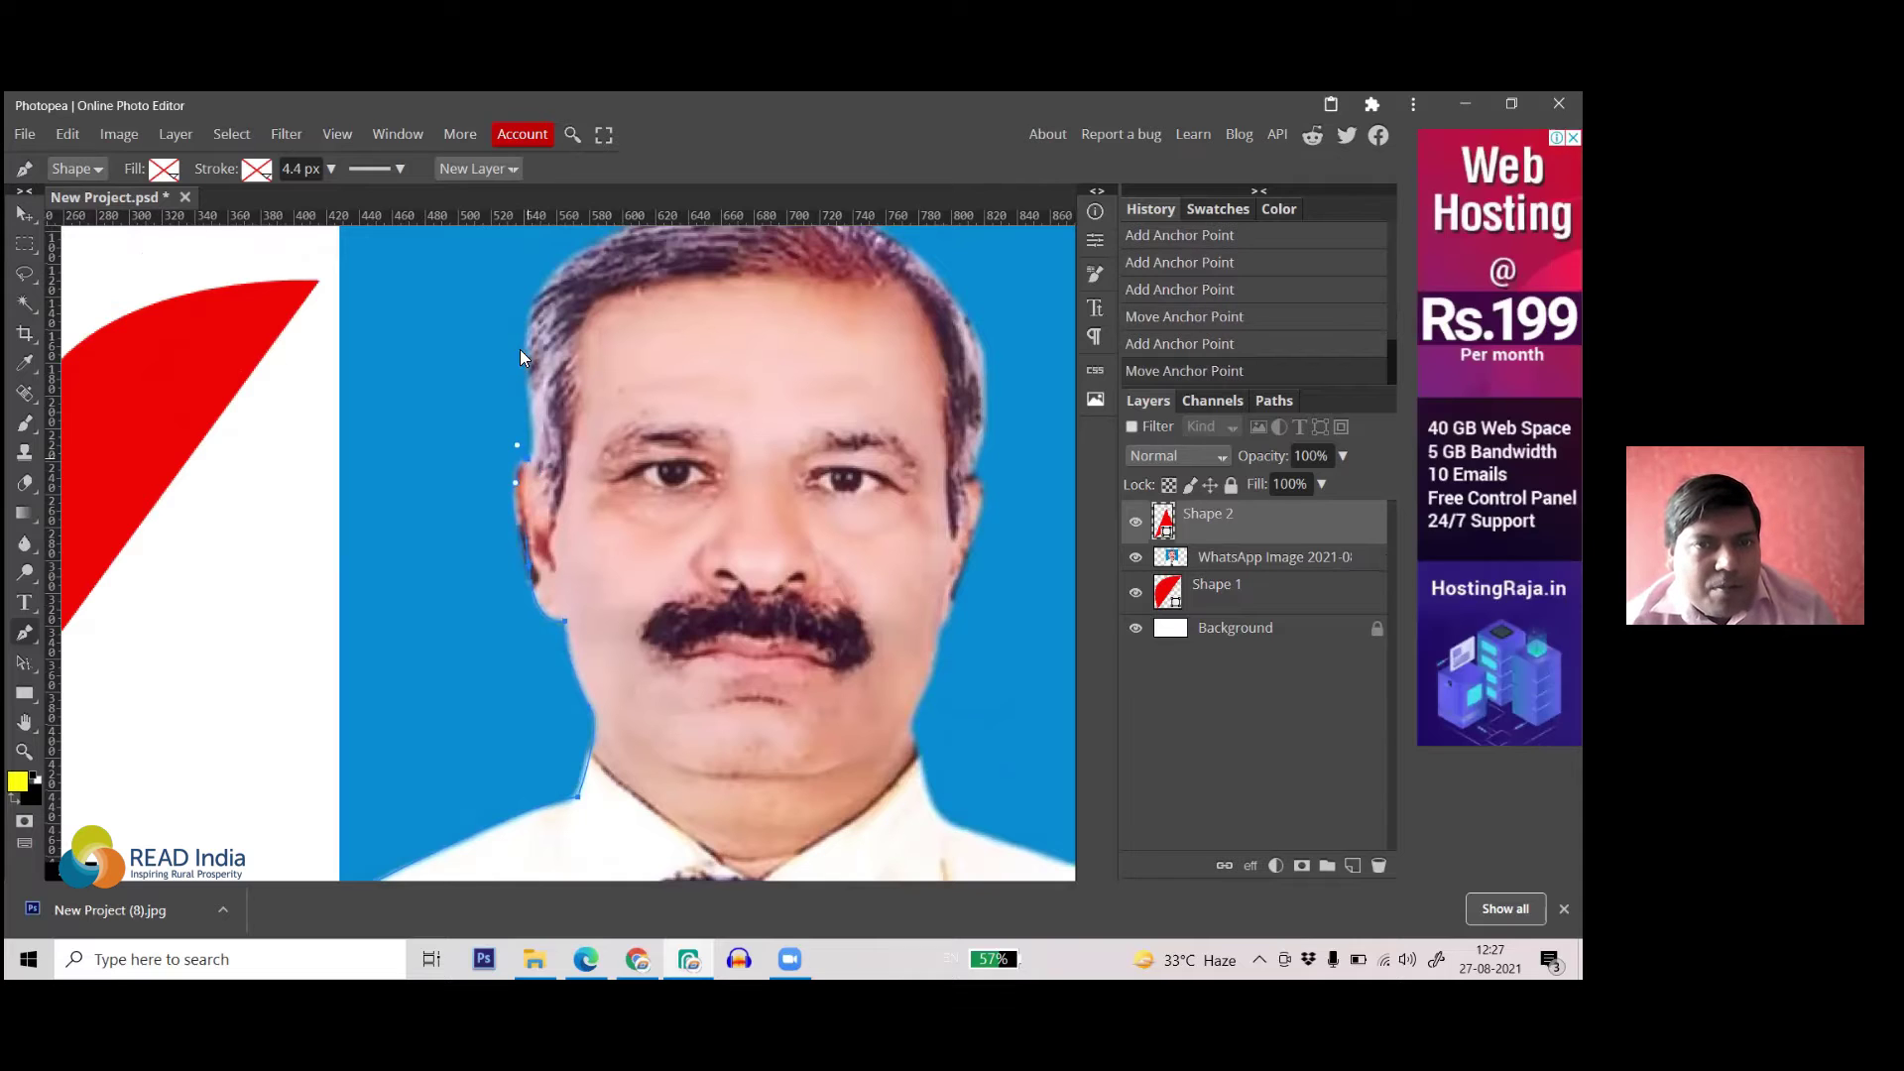
- Trace the hair outline over the top of the head with long Pen curves, retracting each anchor's outgoing handle
click(518, 287)
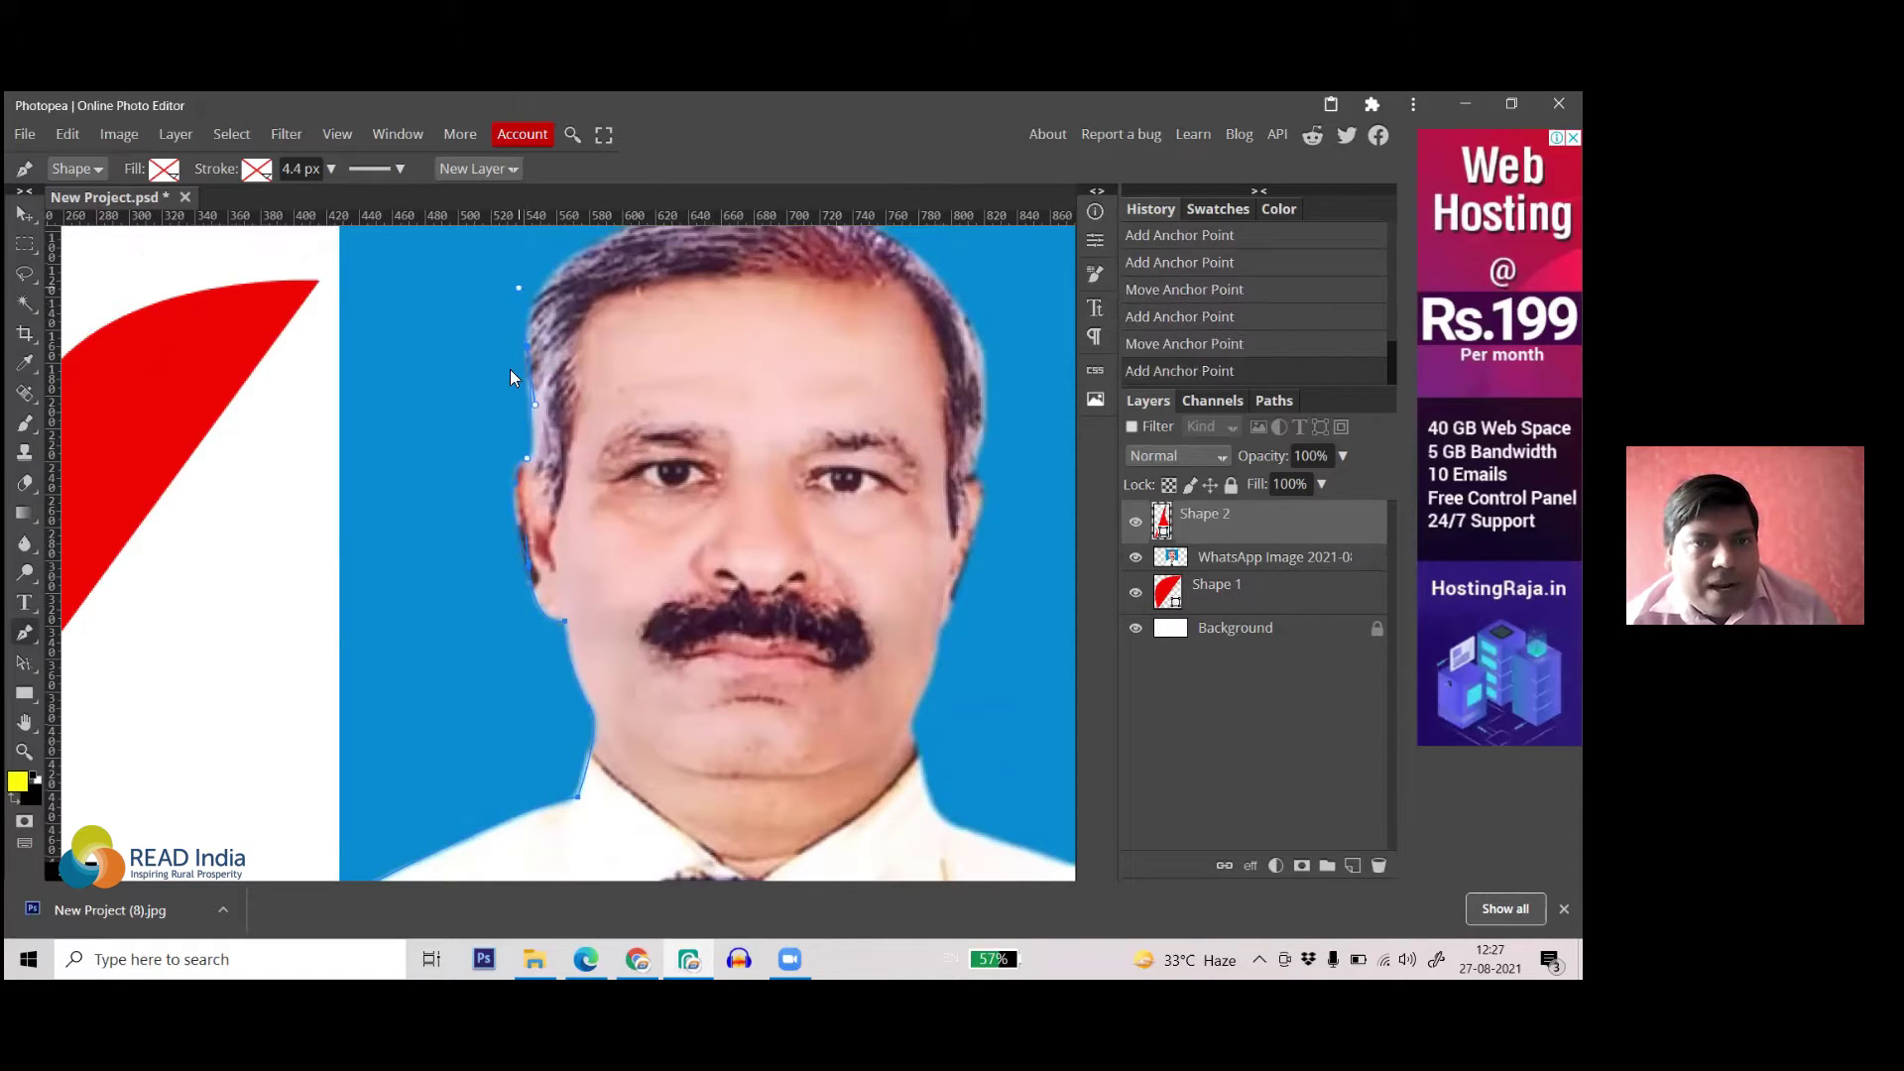
alt+click(528, 345)
drag(629, 307, 625, 445)
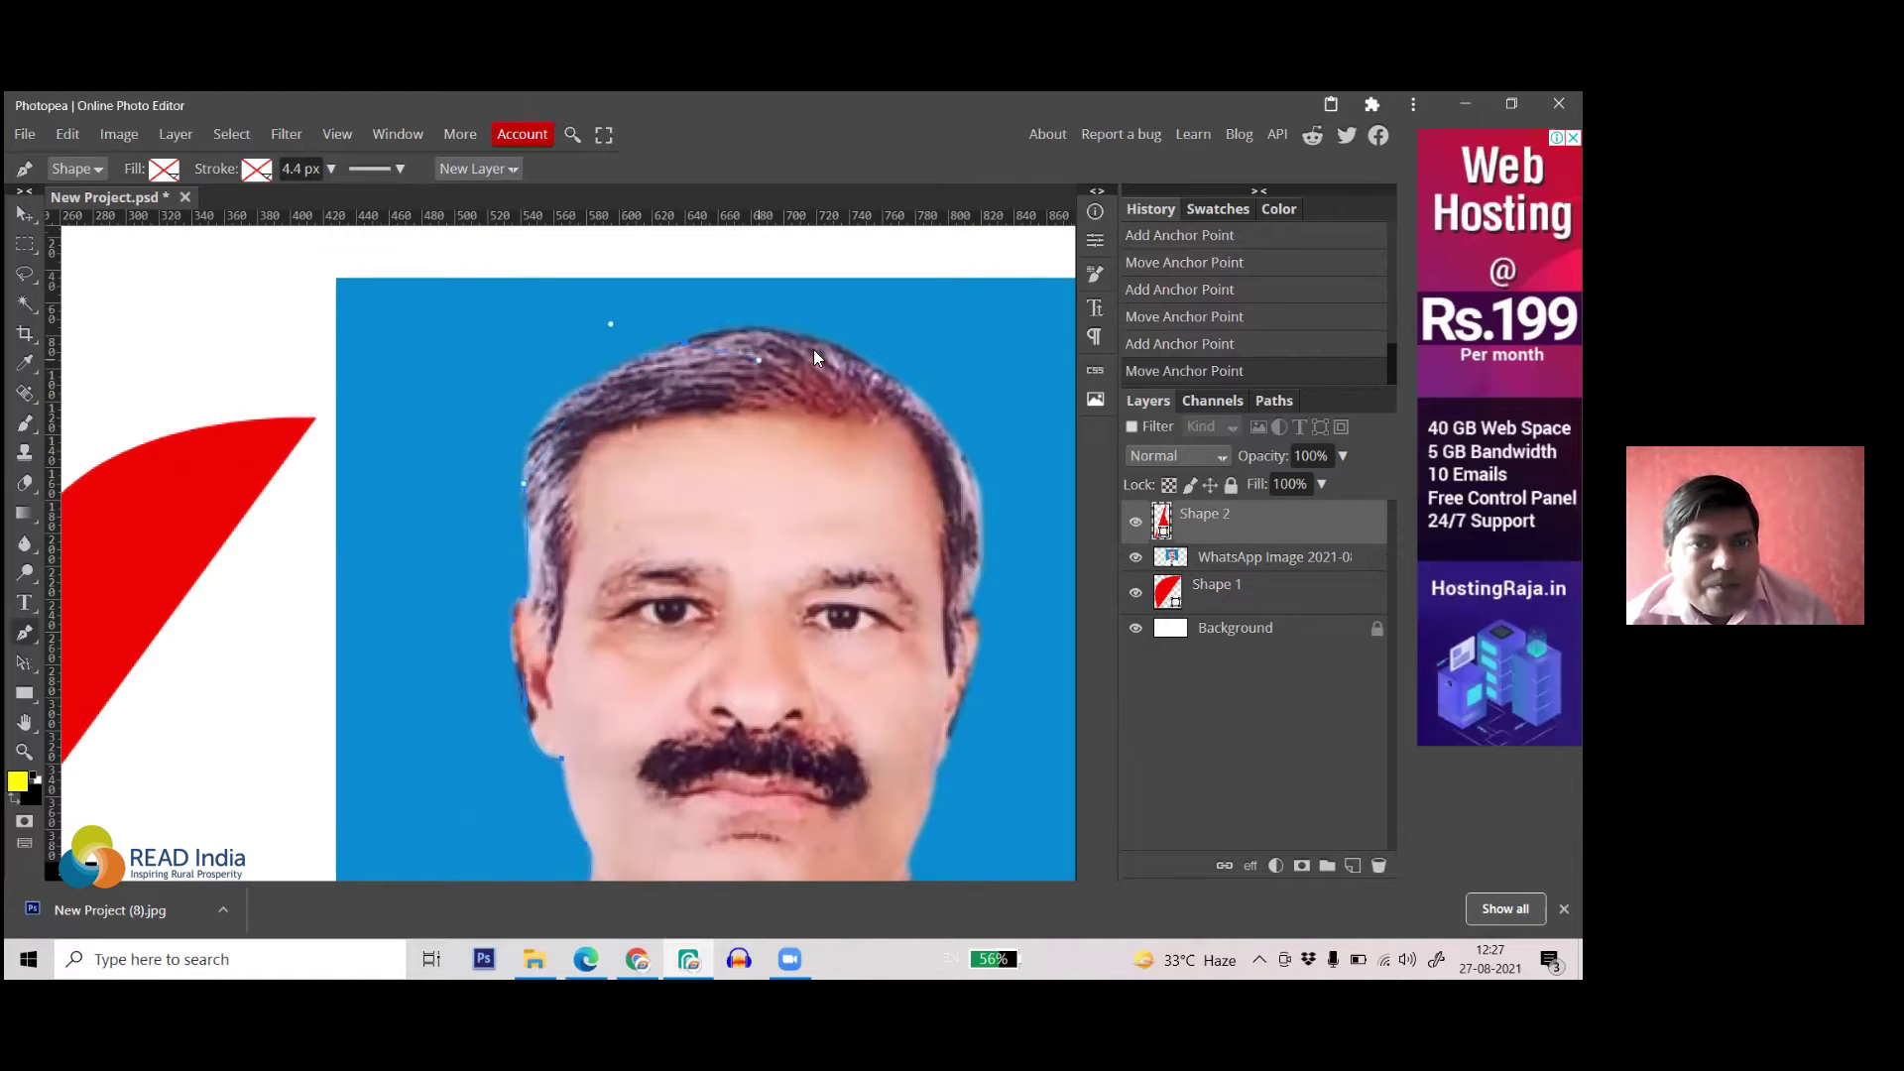
click(858, 296)
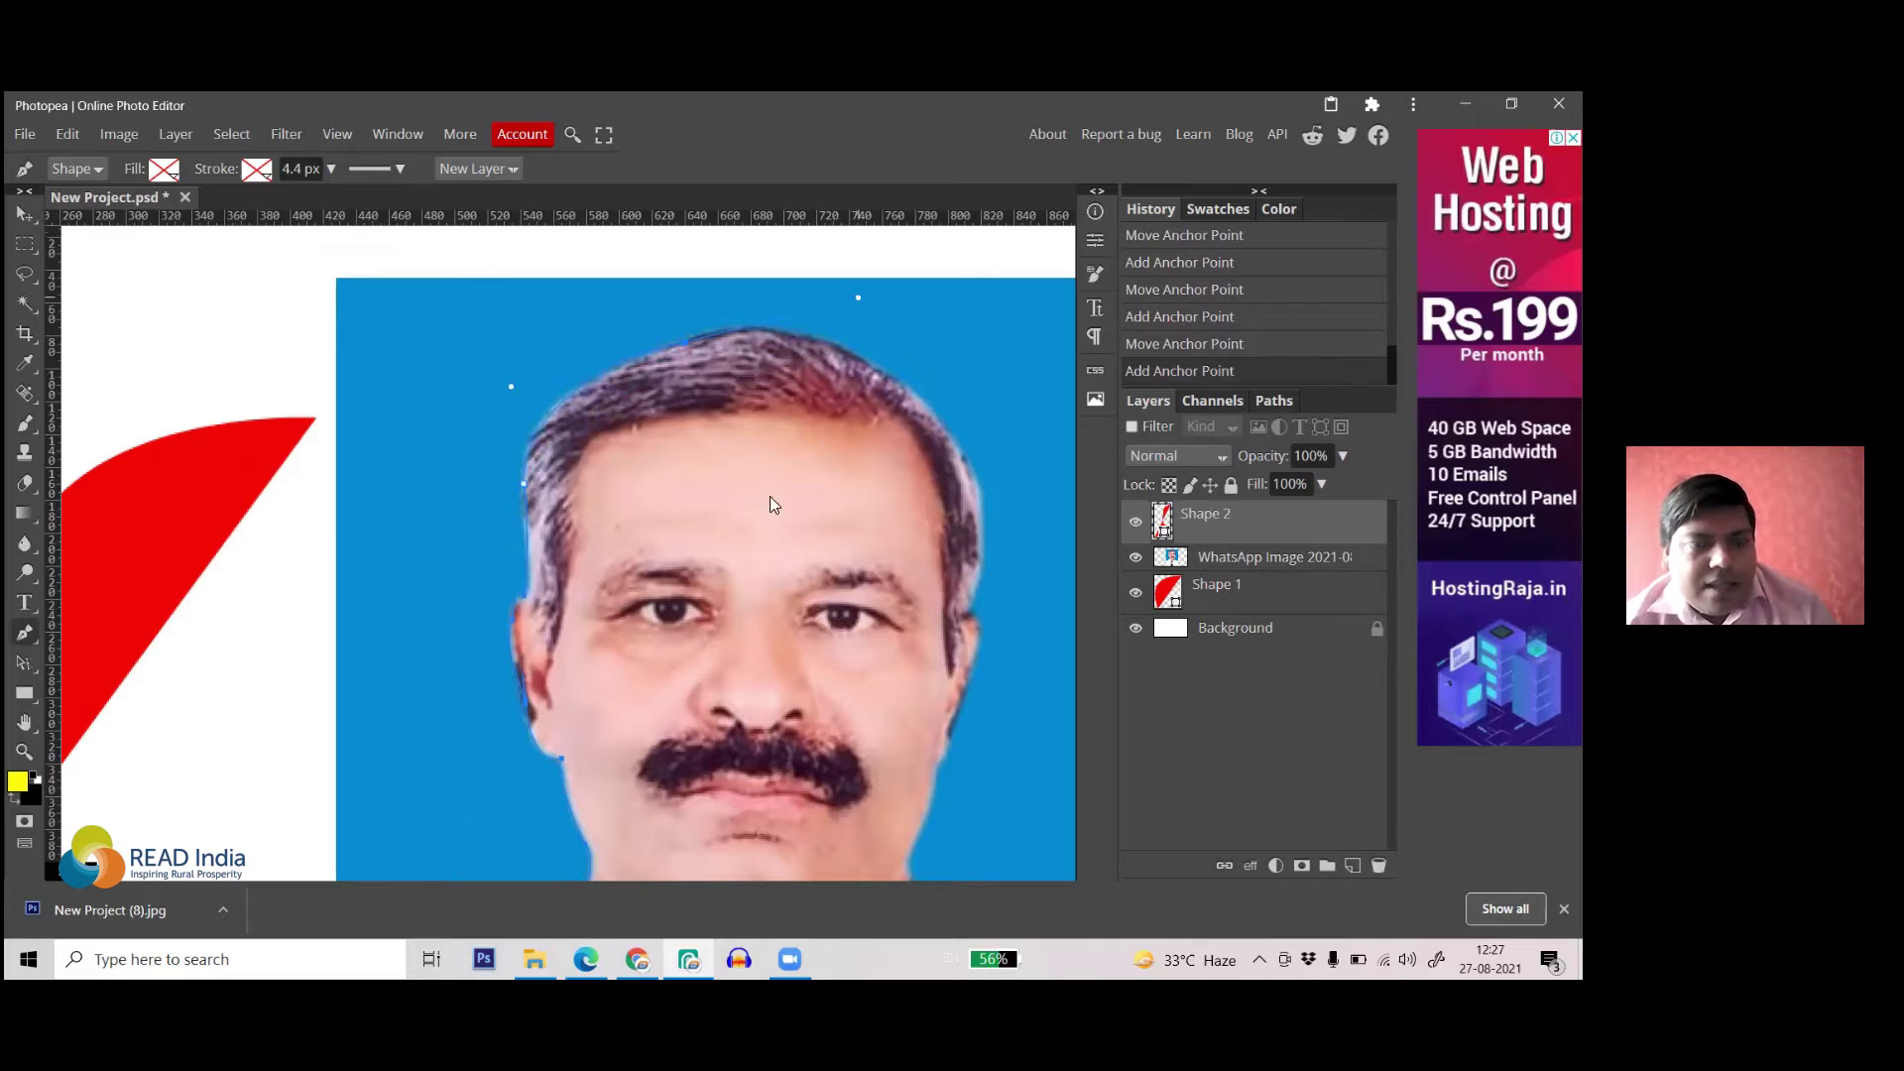
alt+click(684, 342)
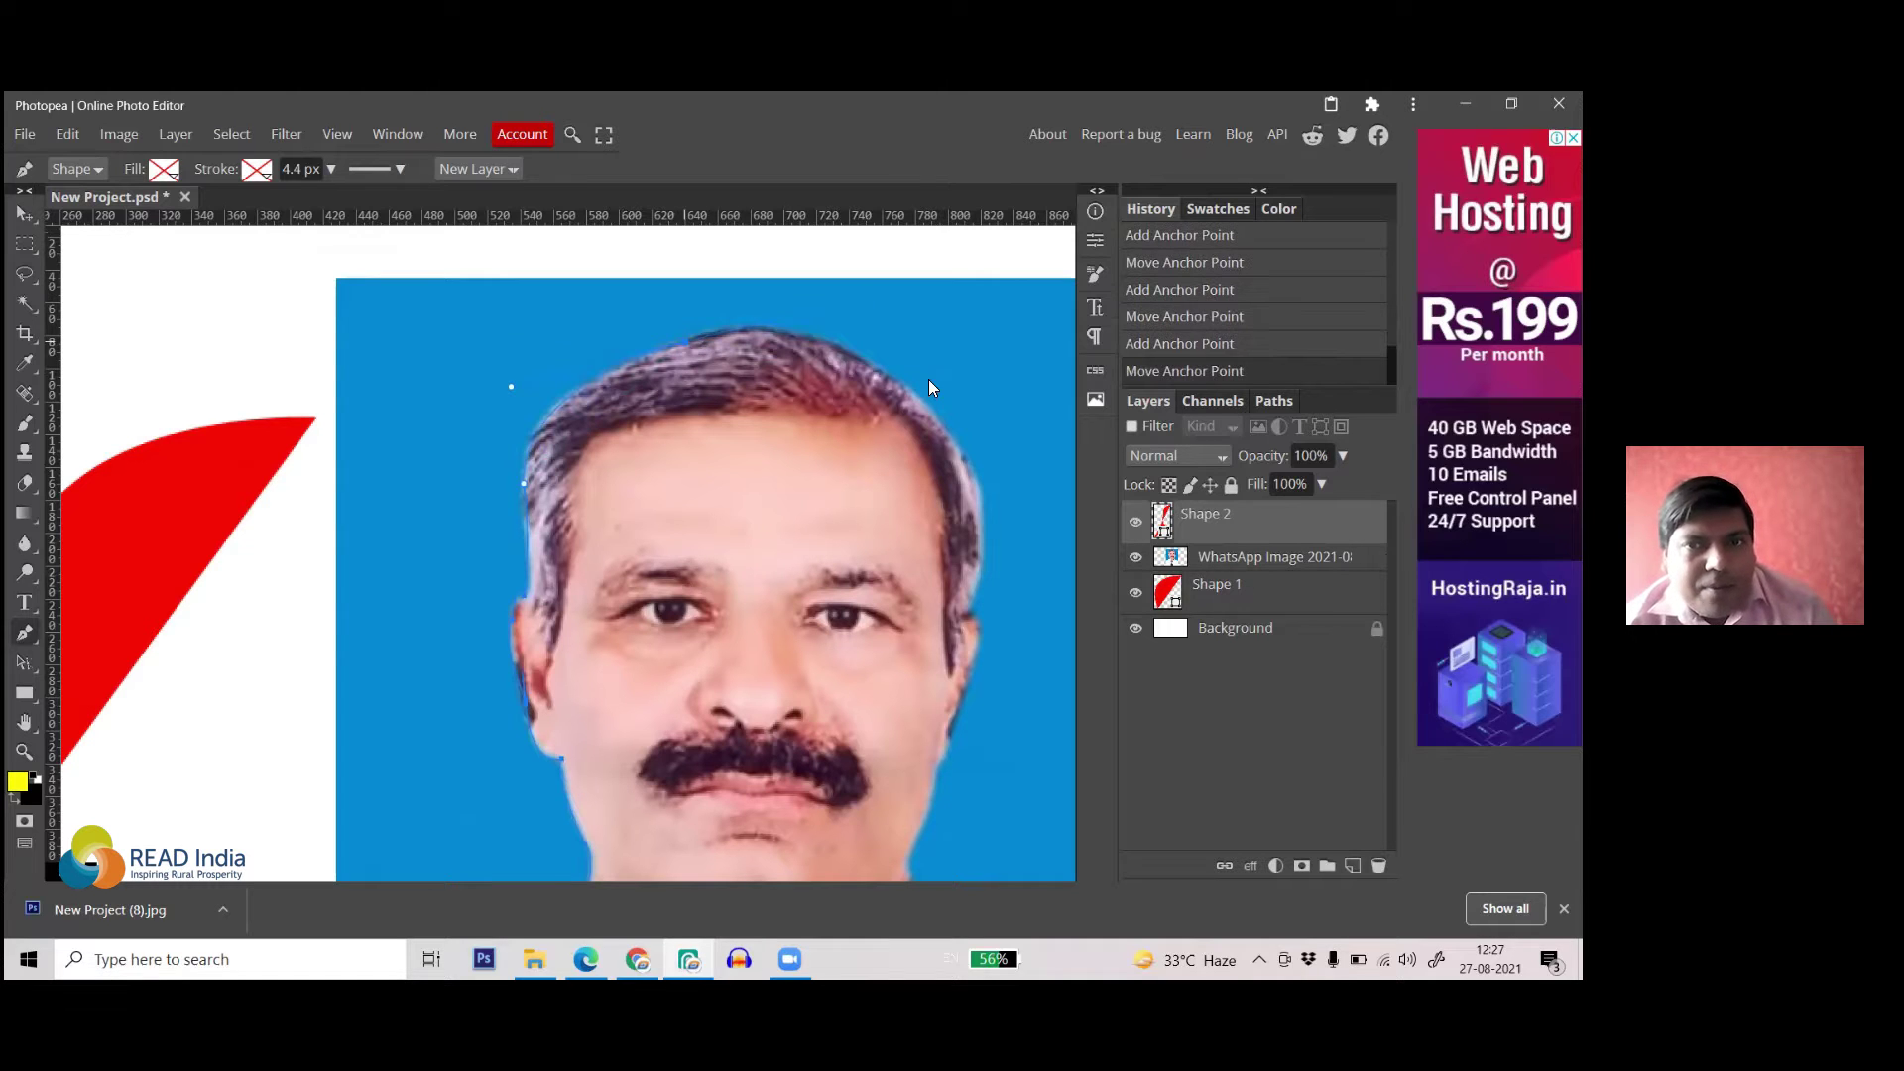
click(1027, 501)
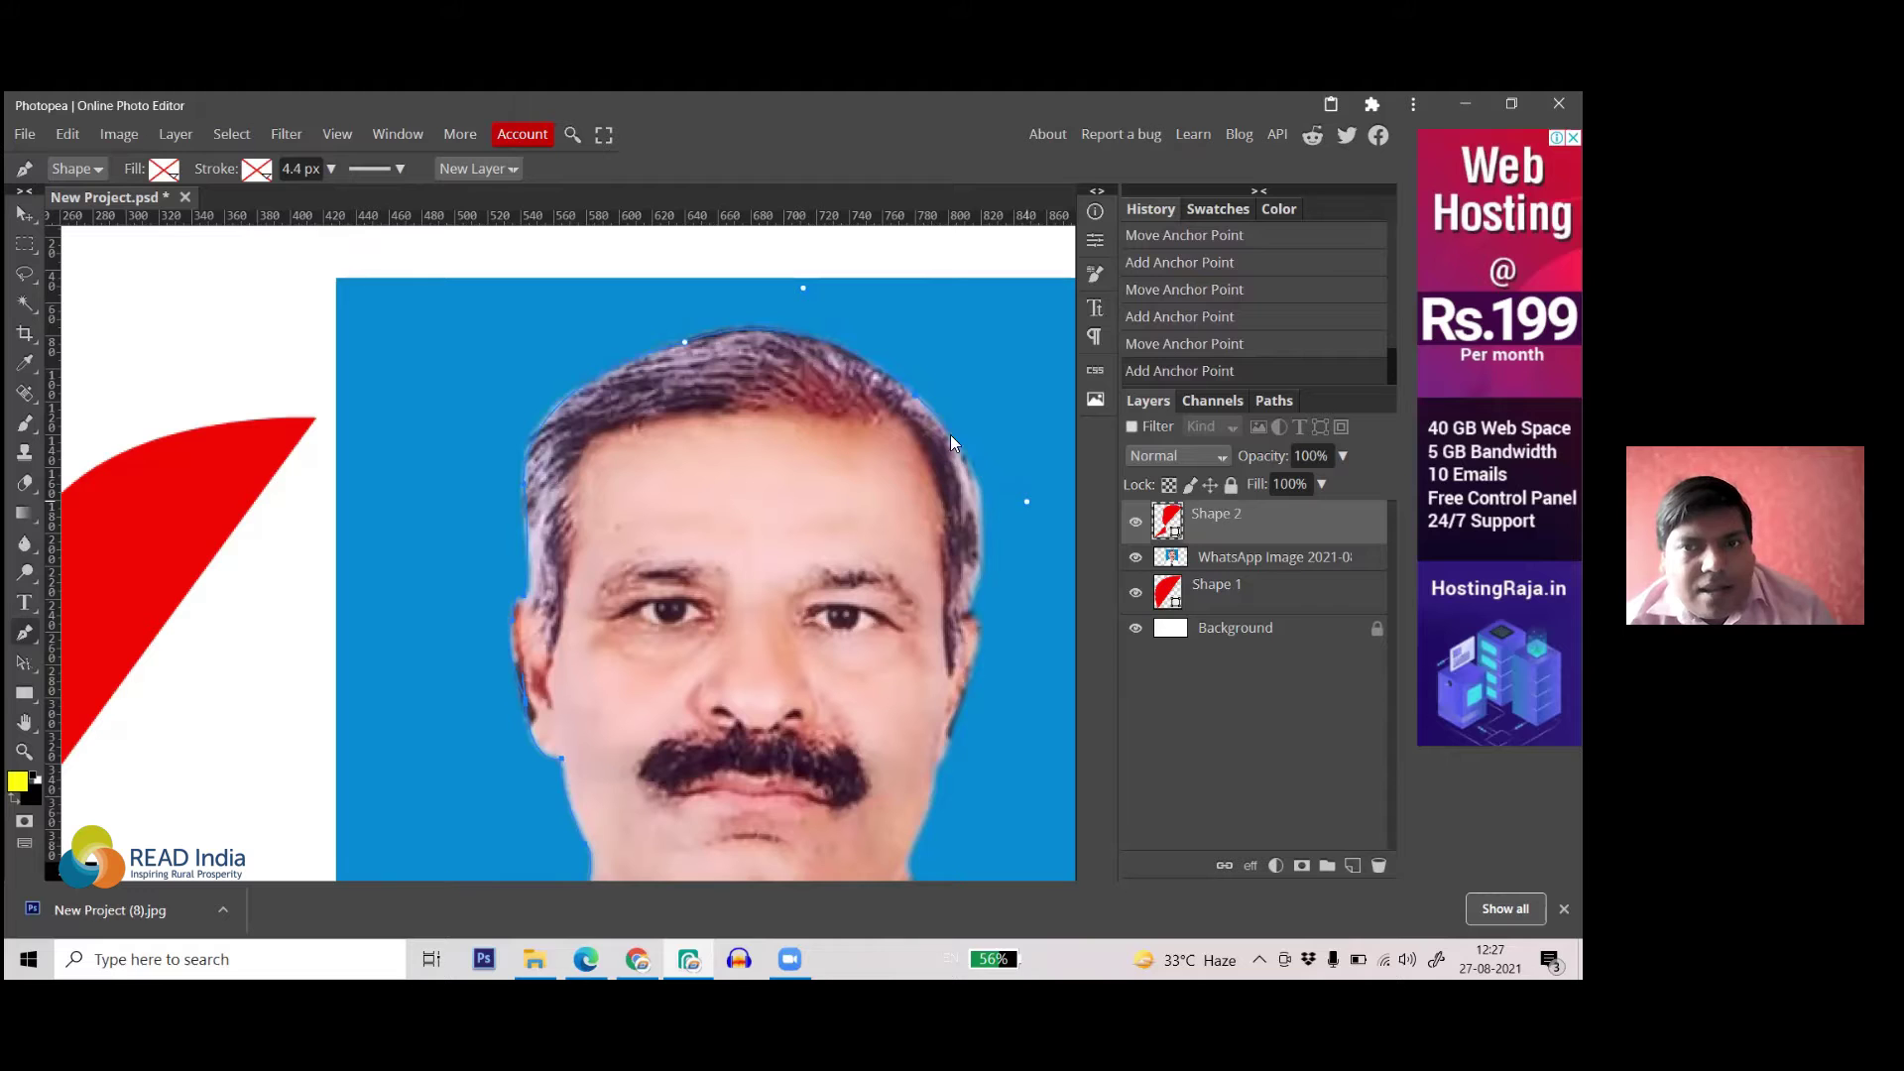
alt+click(915, 397)
- Extend the Pen path down the right side of the hair and around the right ear to its lobe, correcting the anchors
drag(918, 540, 746, 456)
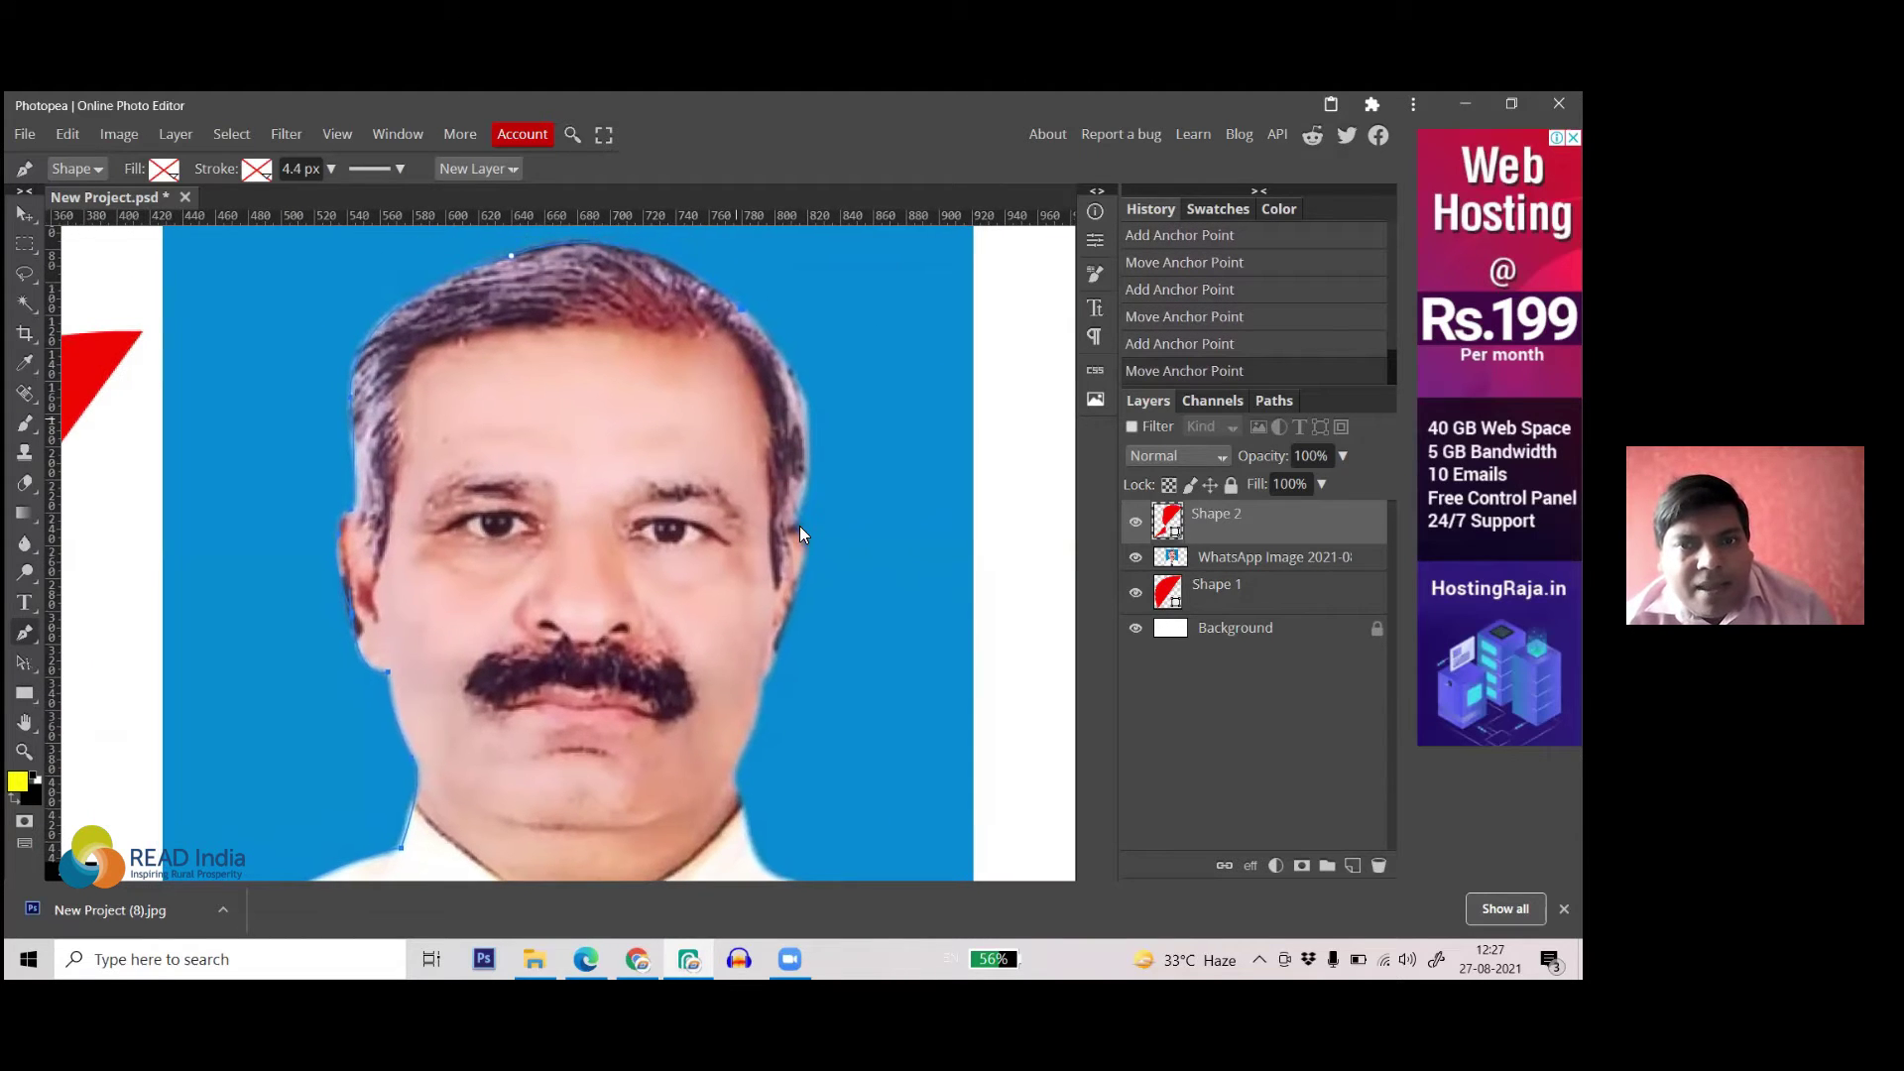
click(793, 526)
drag(739, 655, 740, 668)
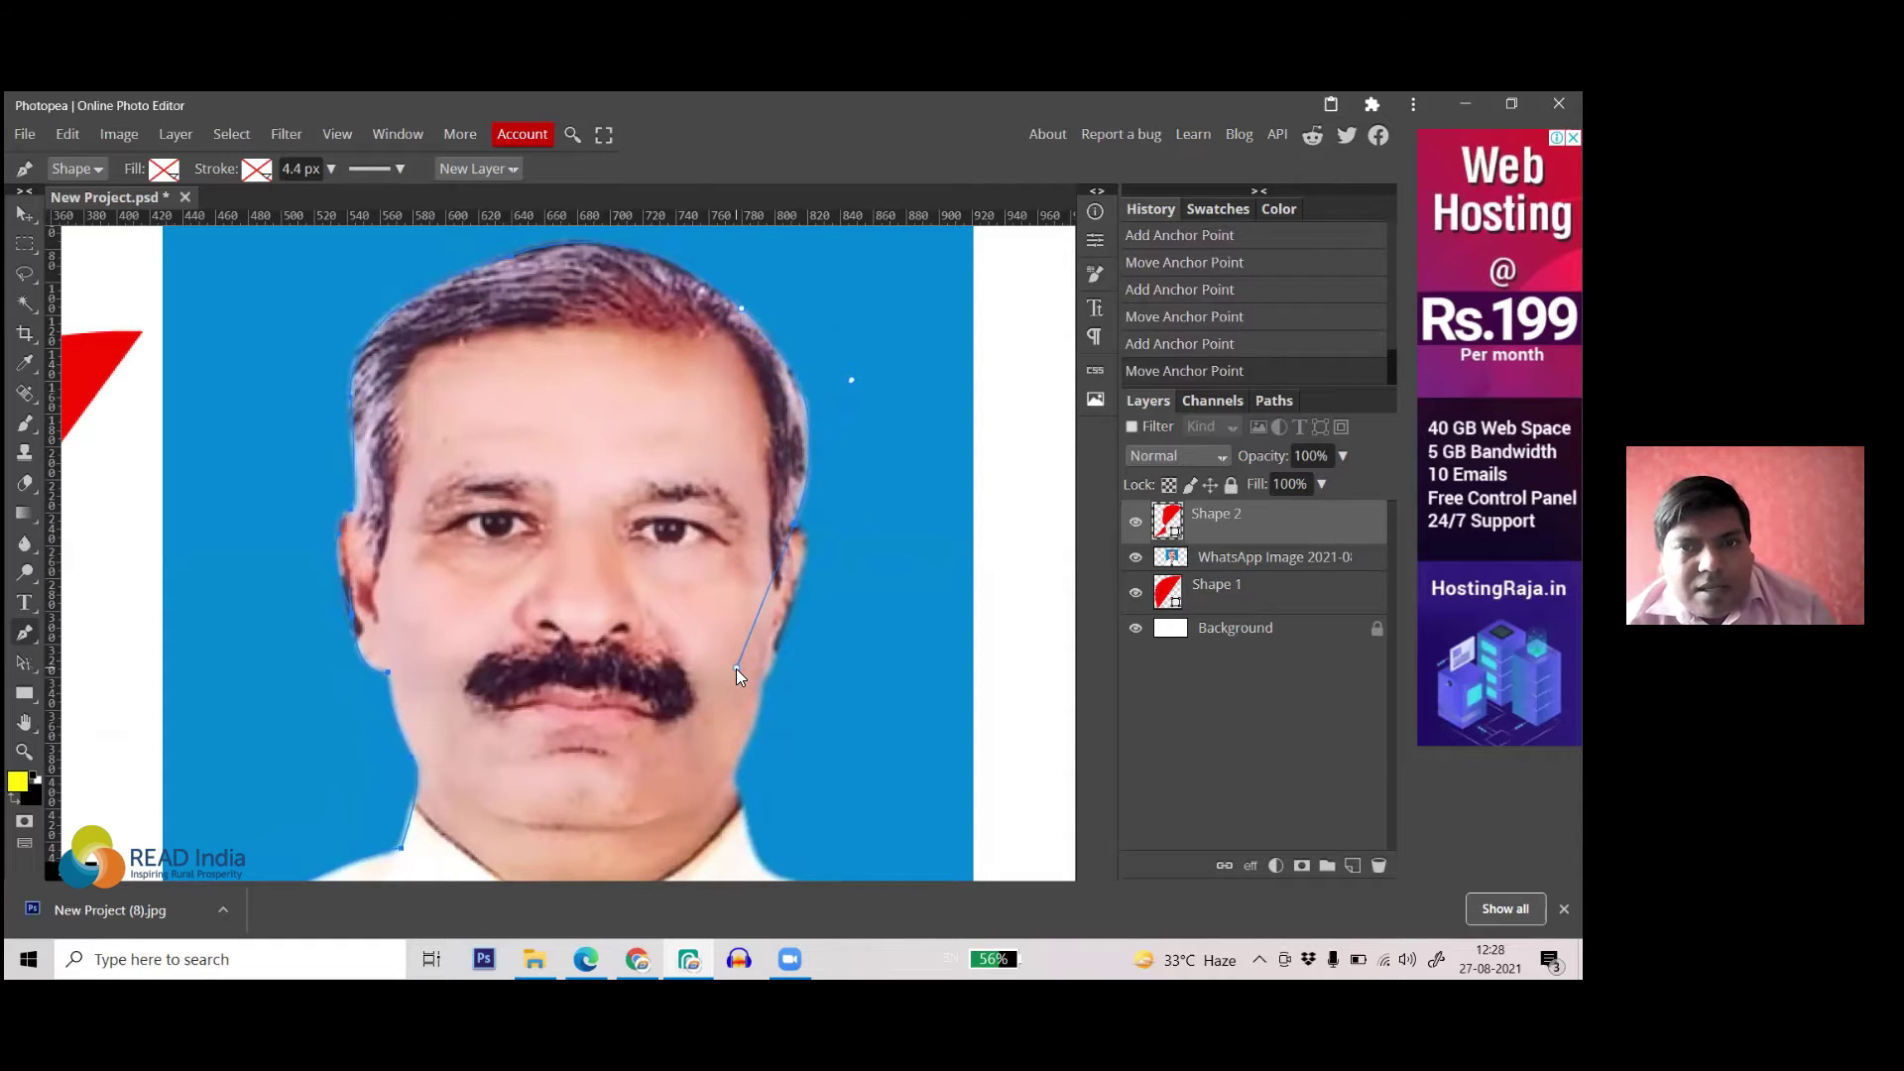
click(737, 668)
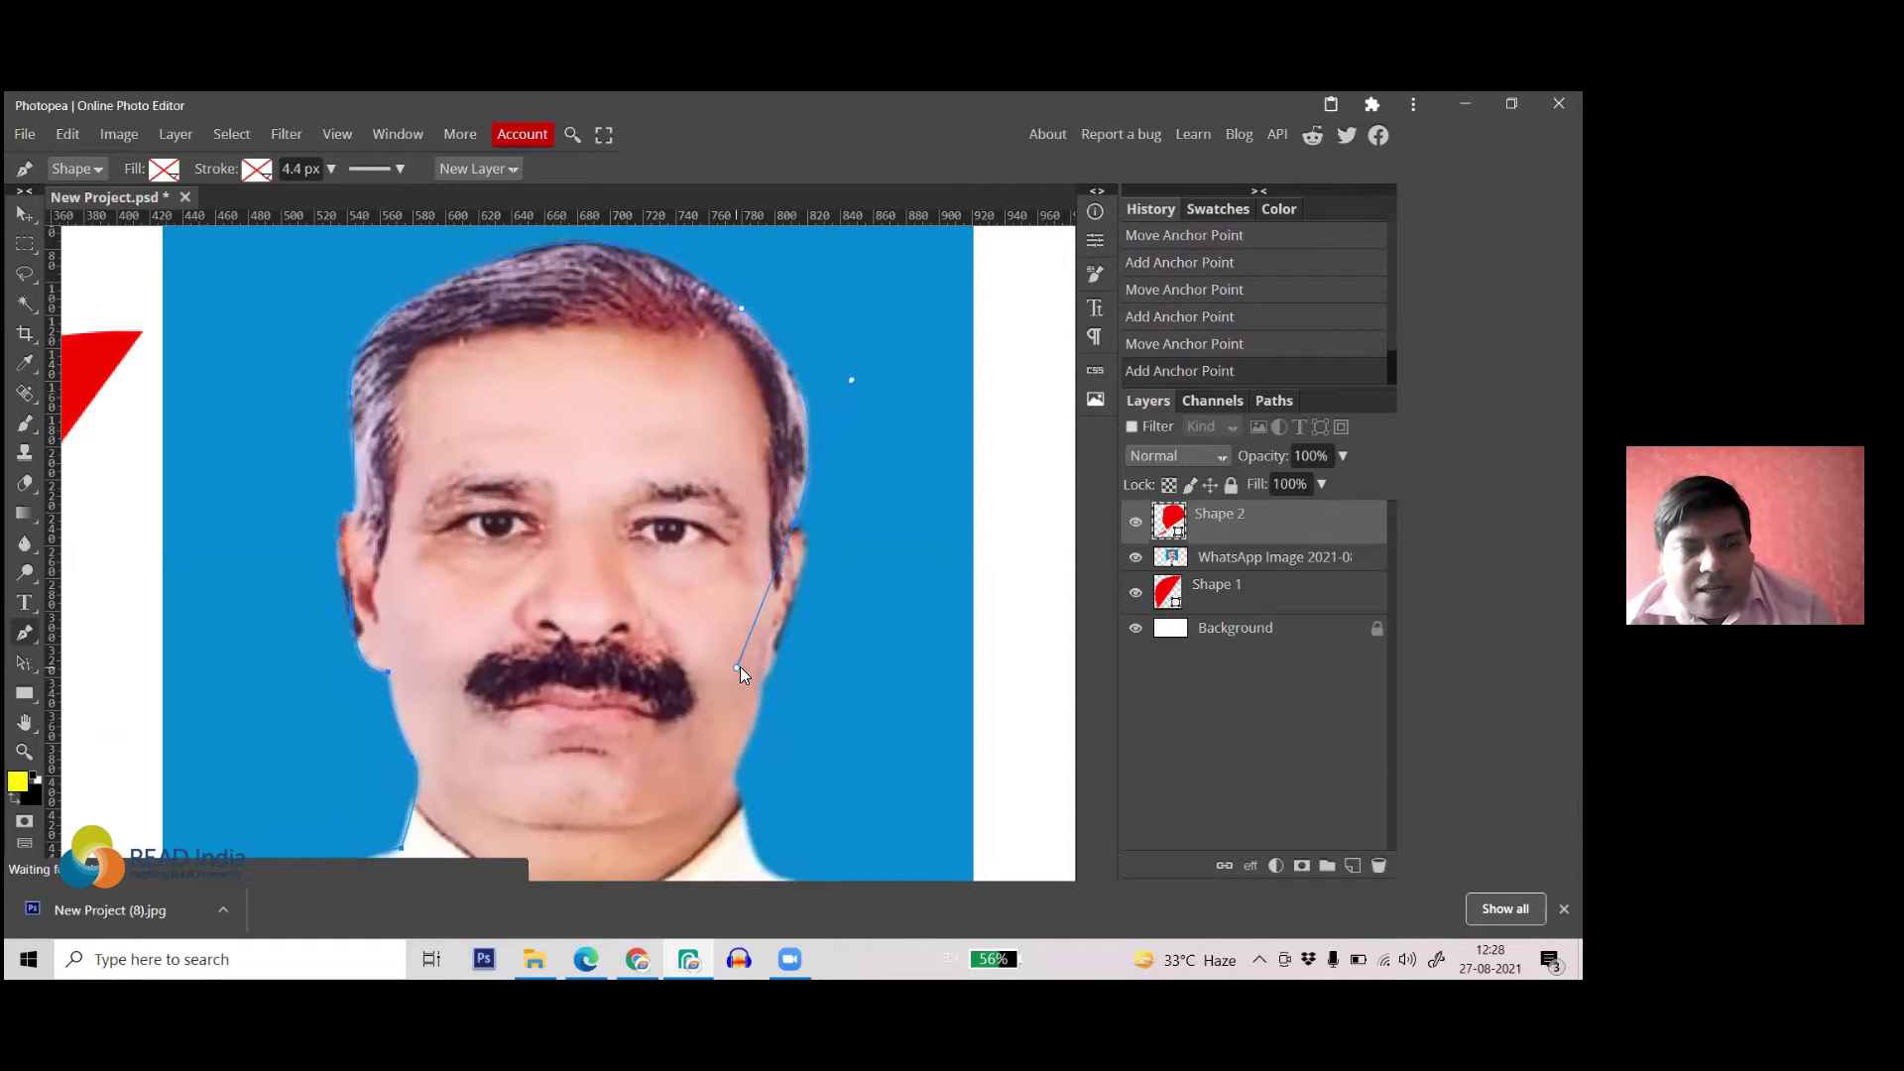
click(793, 525)
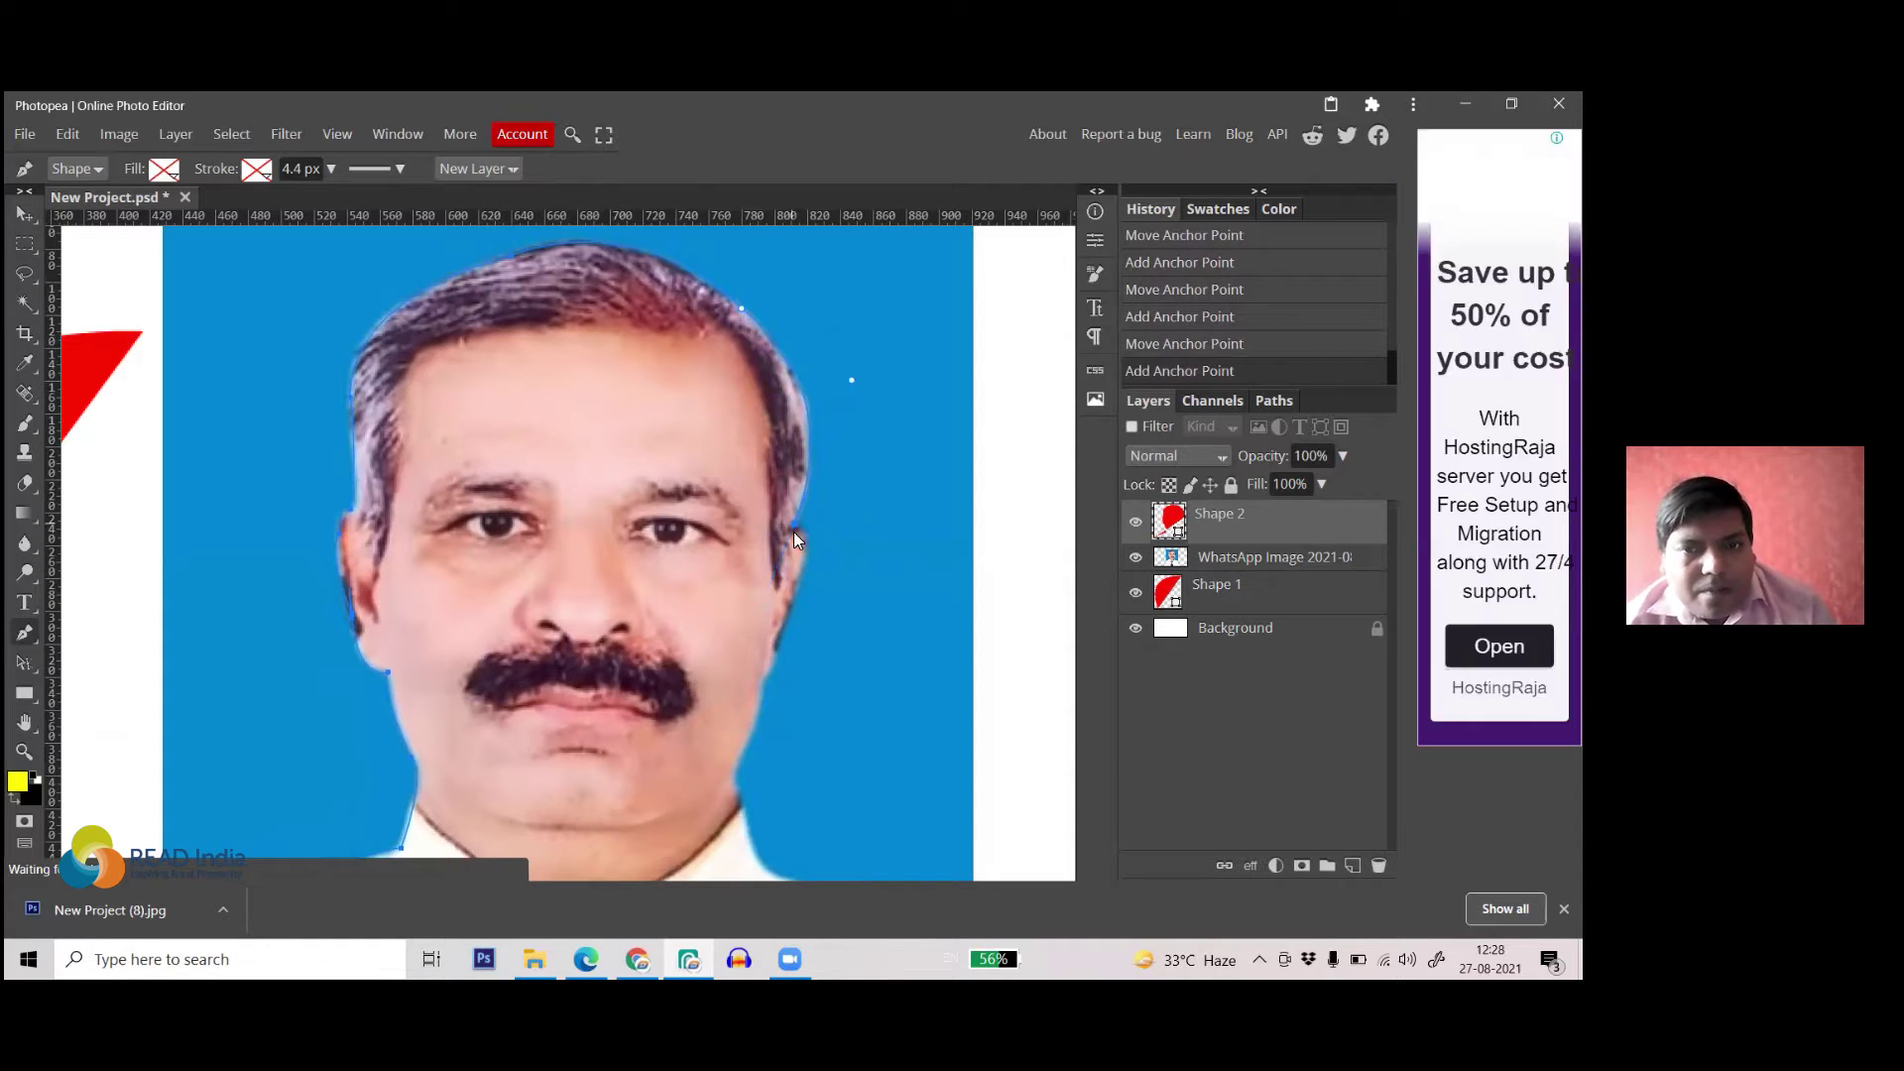
click(776, 645)
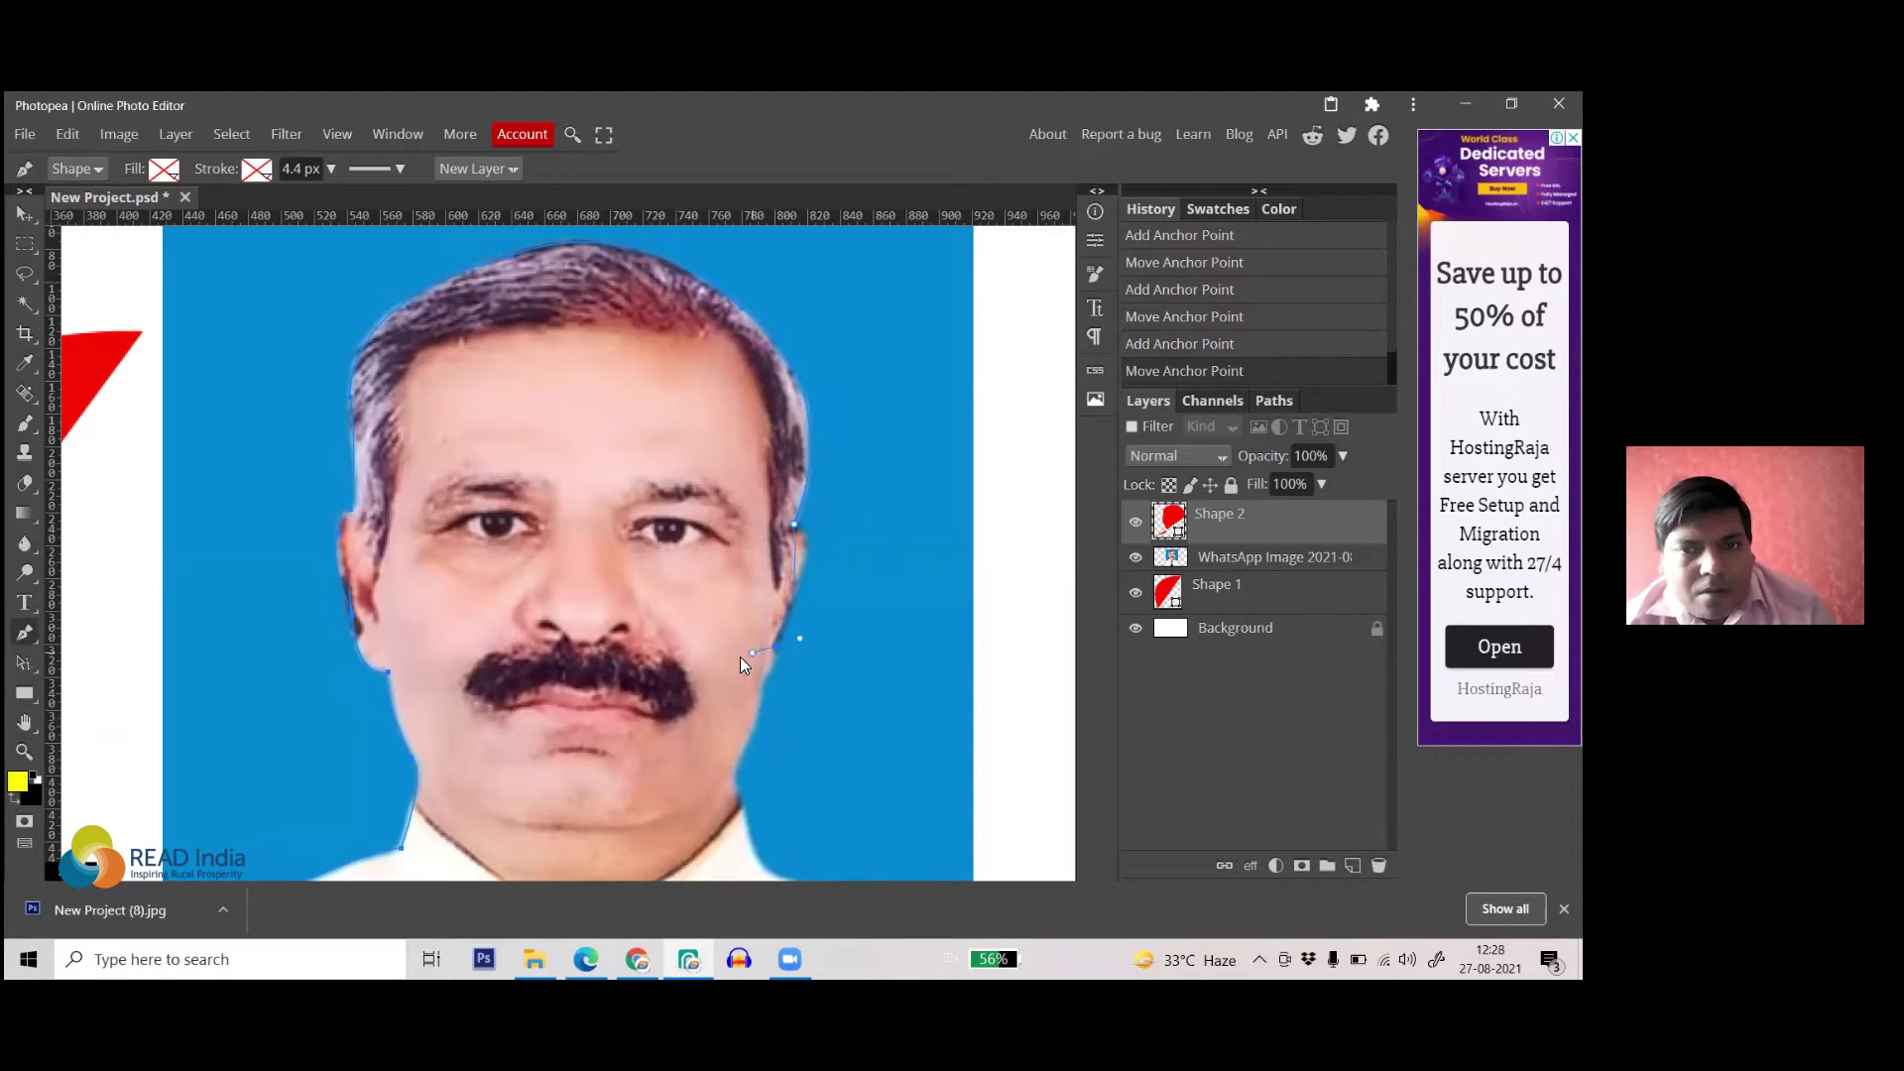
click(718, 759)
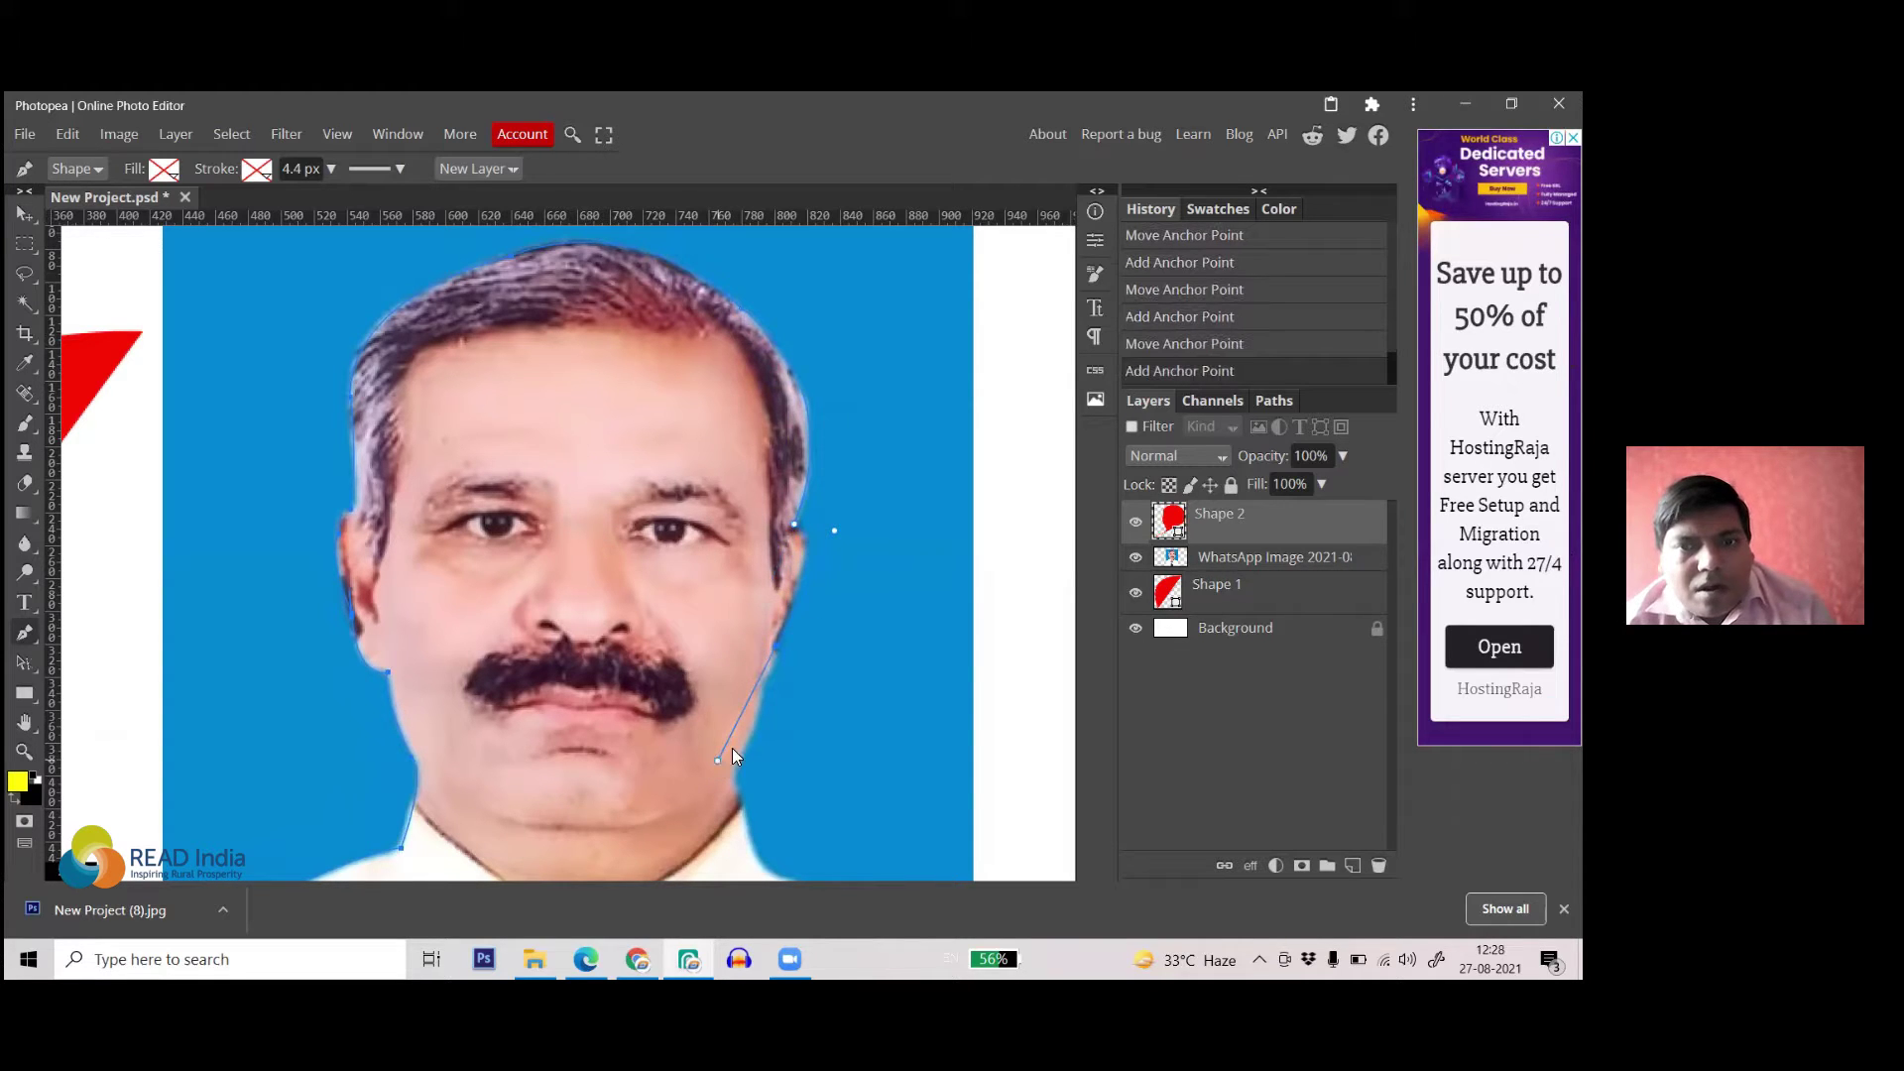
alt+click(776, 644)
- Trace the right cheek, jaw and neck down to the shirt collar with short Pen segments, retracting the outgoing handles
drag(728, 625, 710, 373)
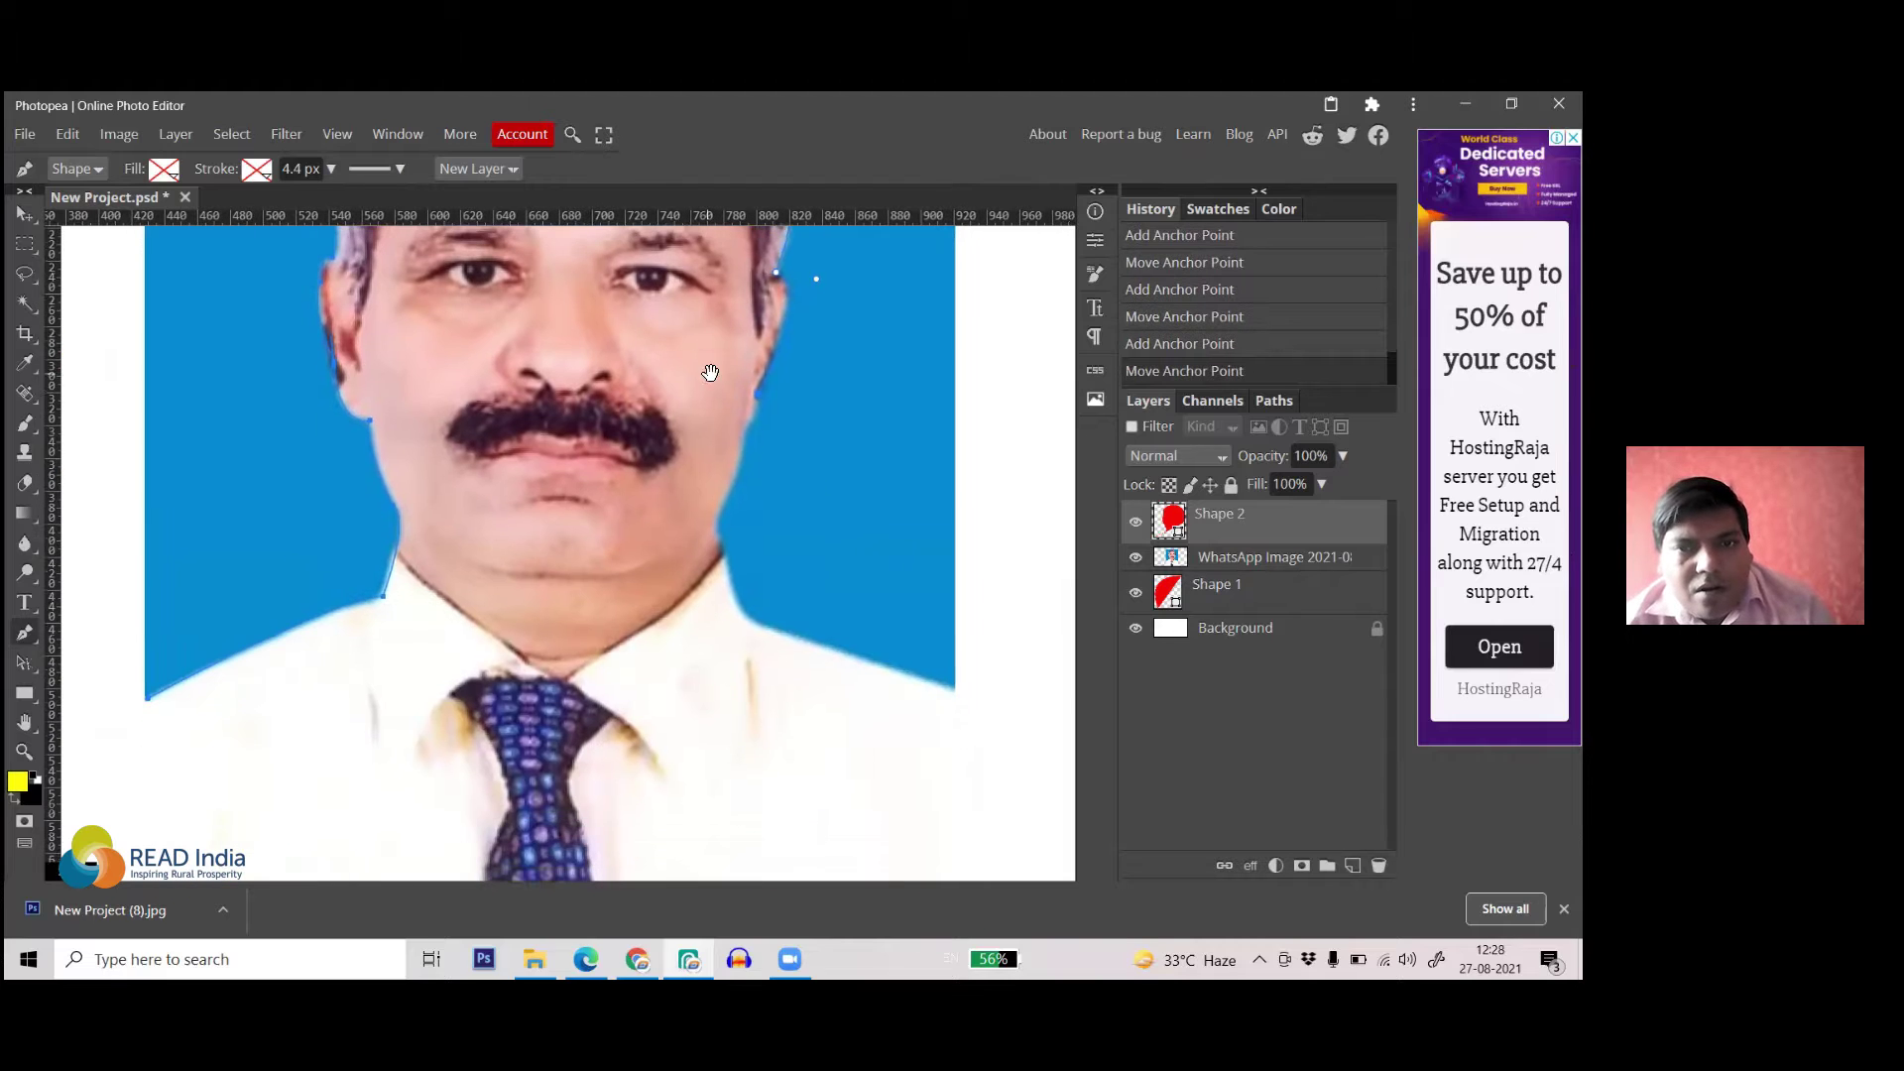
click(736, 471)
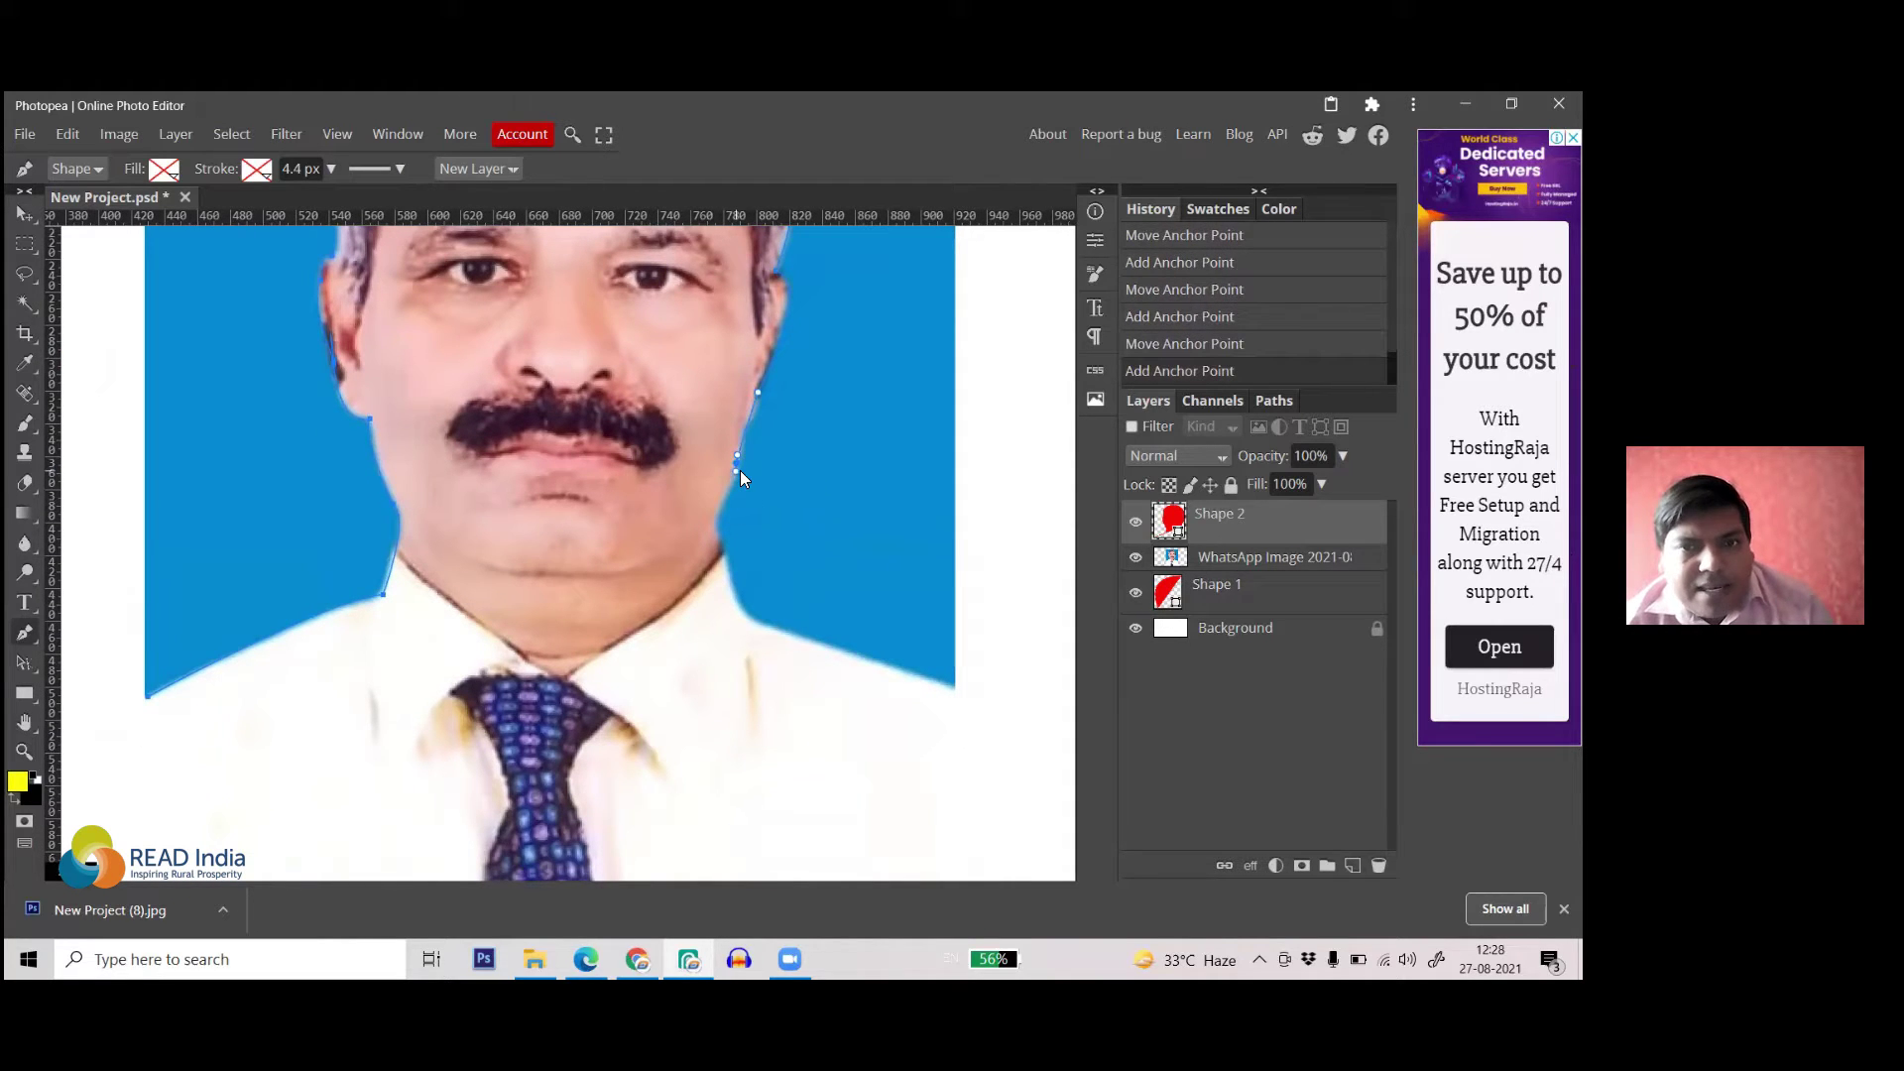
alt+click(738, 460)
click(717, 524)
alt+click(715, 522)
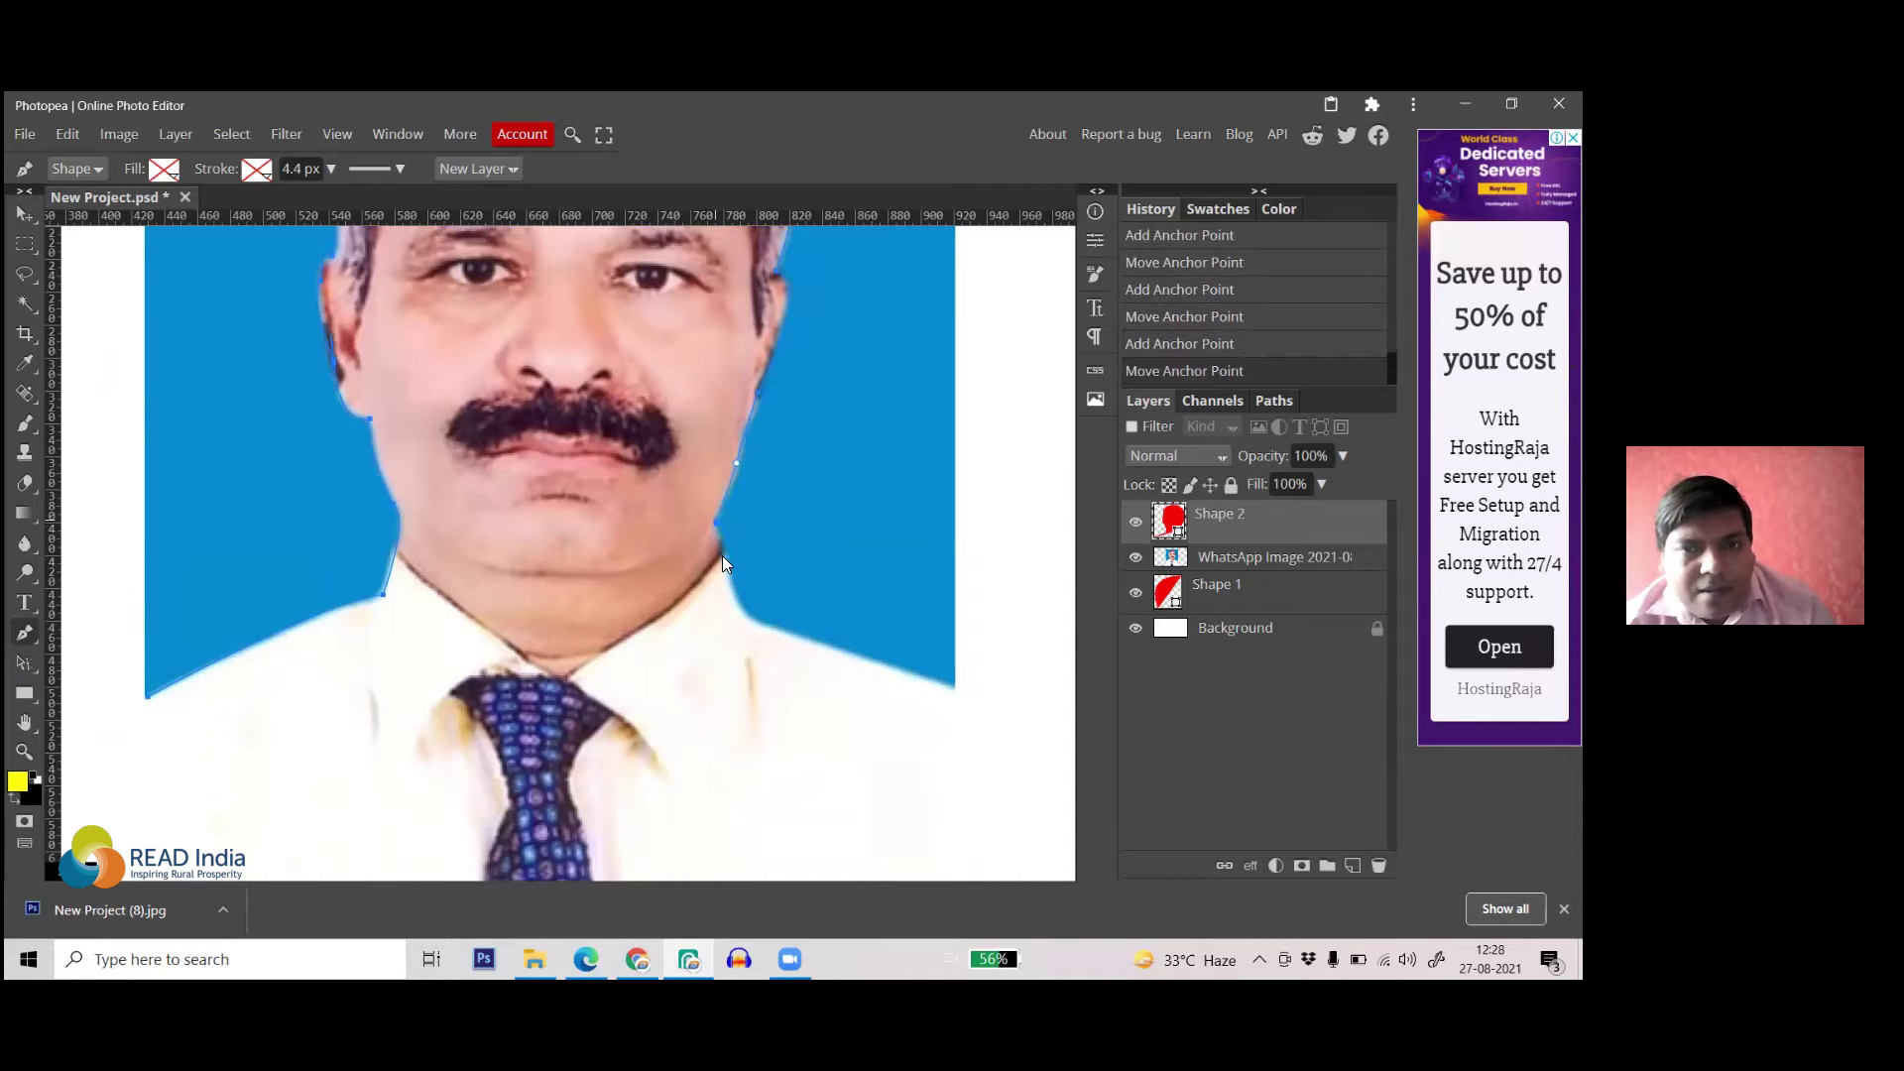
drag(722, 557, 721, 564)
alt+click(722, 555)
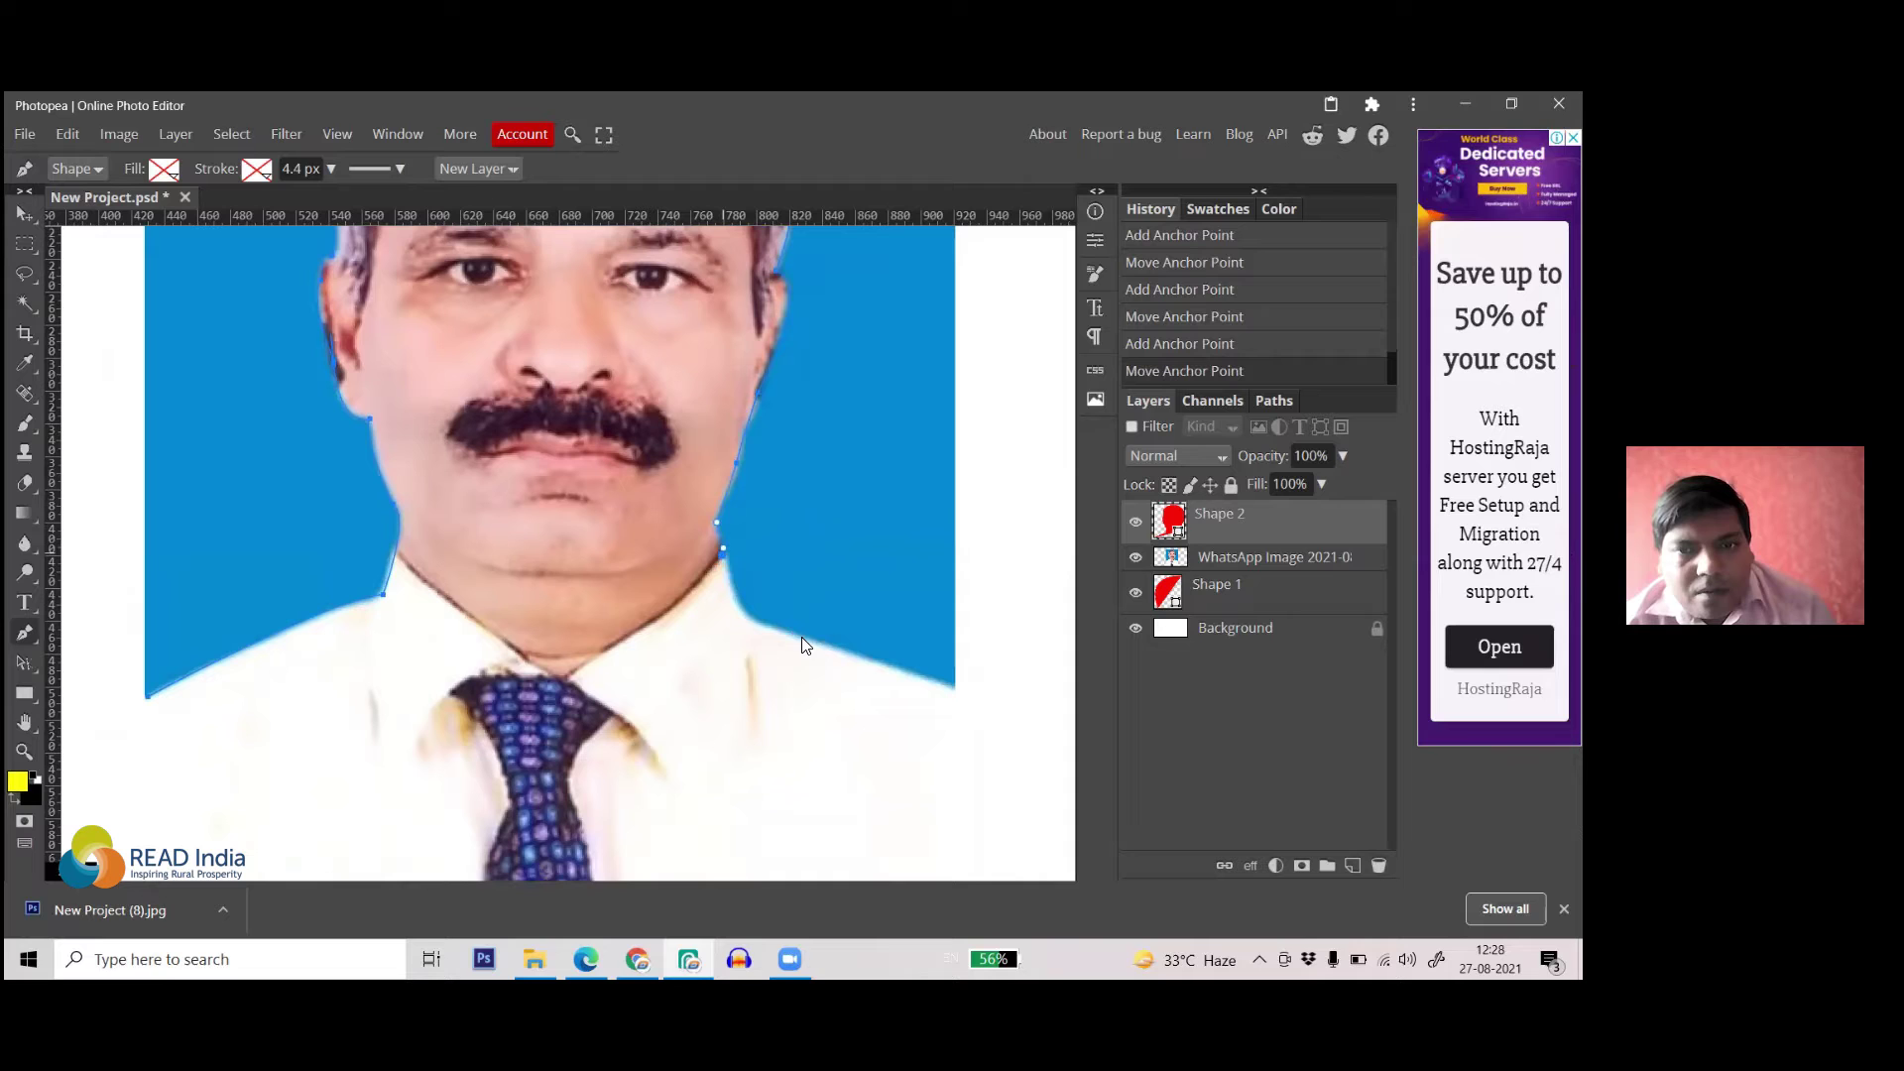
- Trace the right collar and shoulder with the Pen tool to the photo's edge, and carry the path slightly beyond it
drag(803, 638, 879, 651)
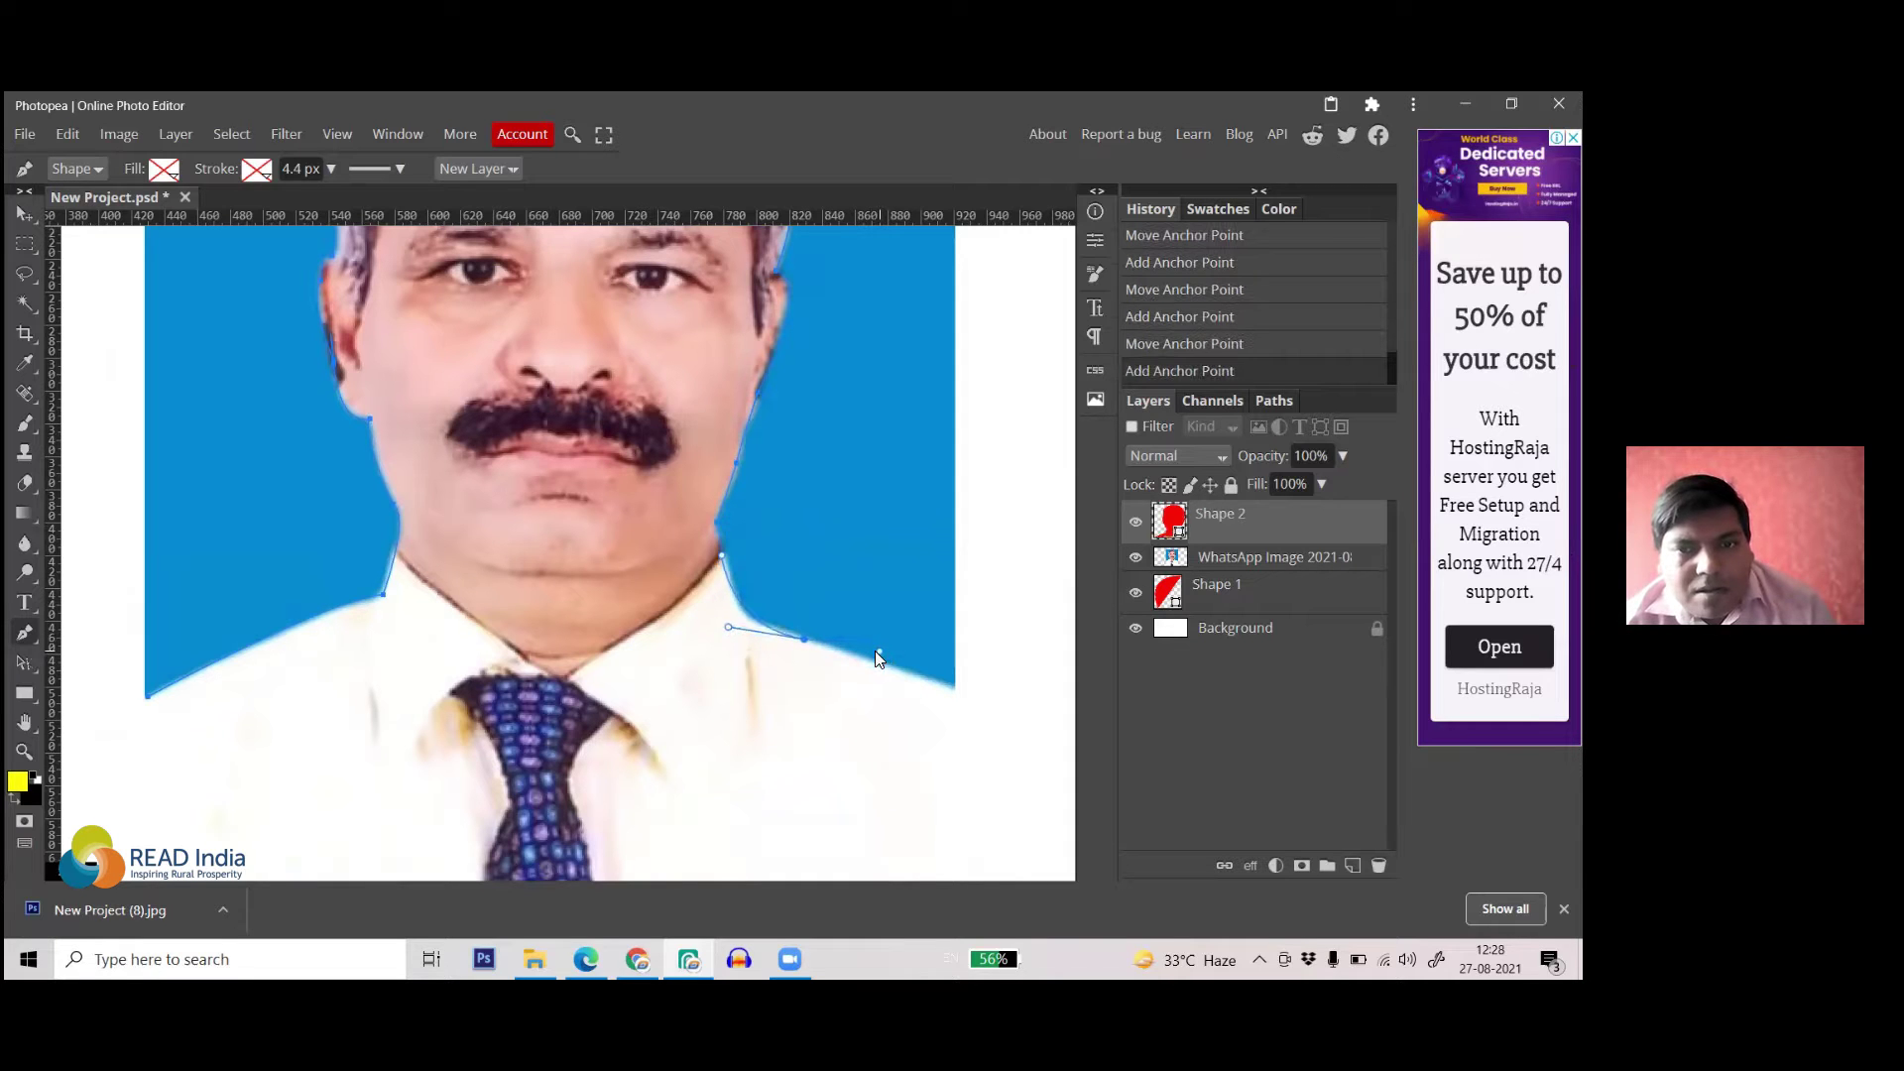
click(957, 689)
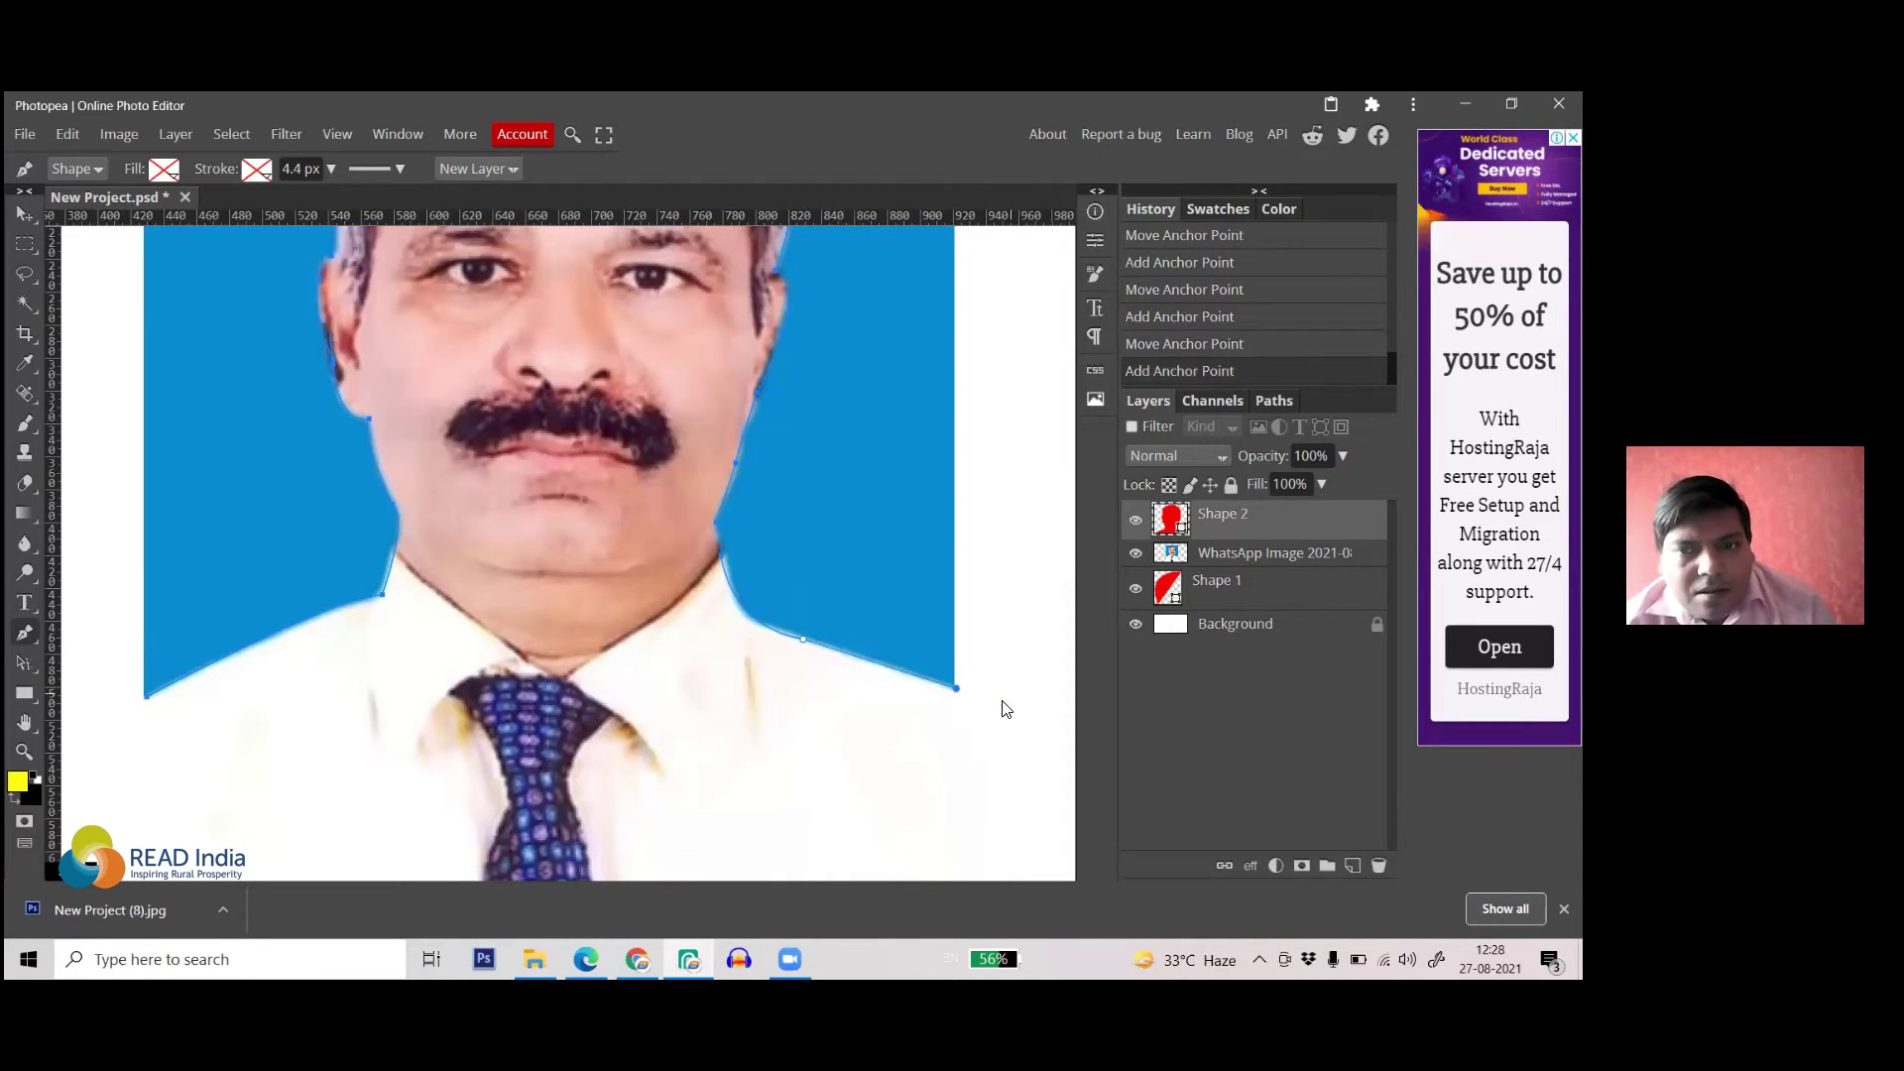
click(1007, 693)
- Run straight Pen segments around the torso outside the photo and below the canvas, and close the path at its starting anchor
scroll(928, 496, down, 5)
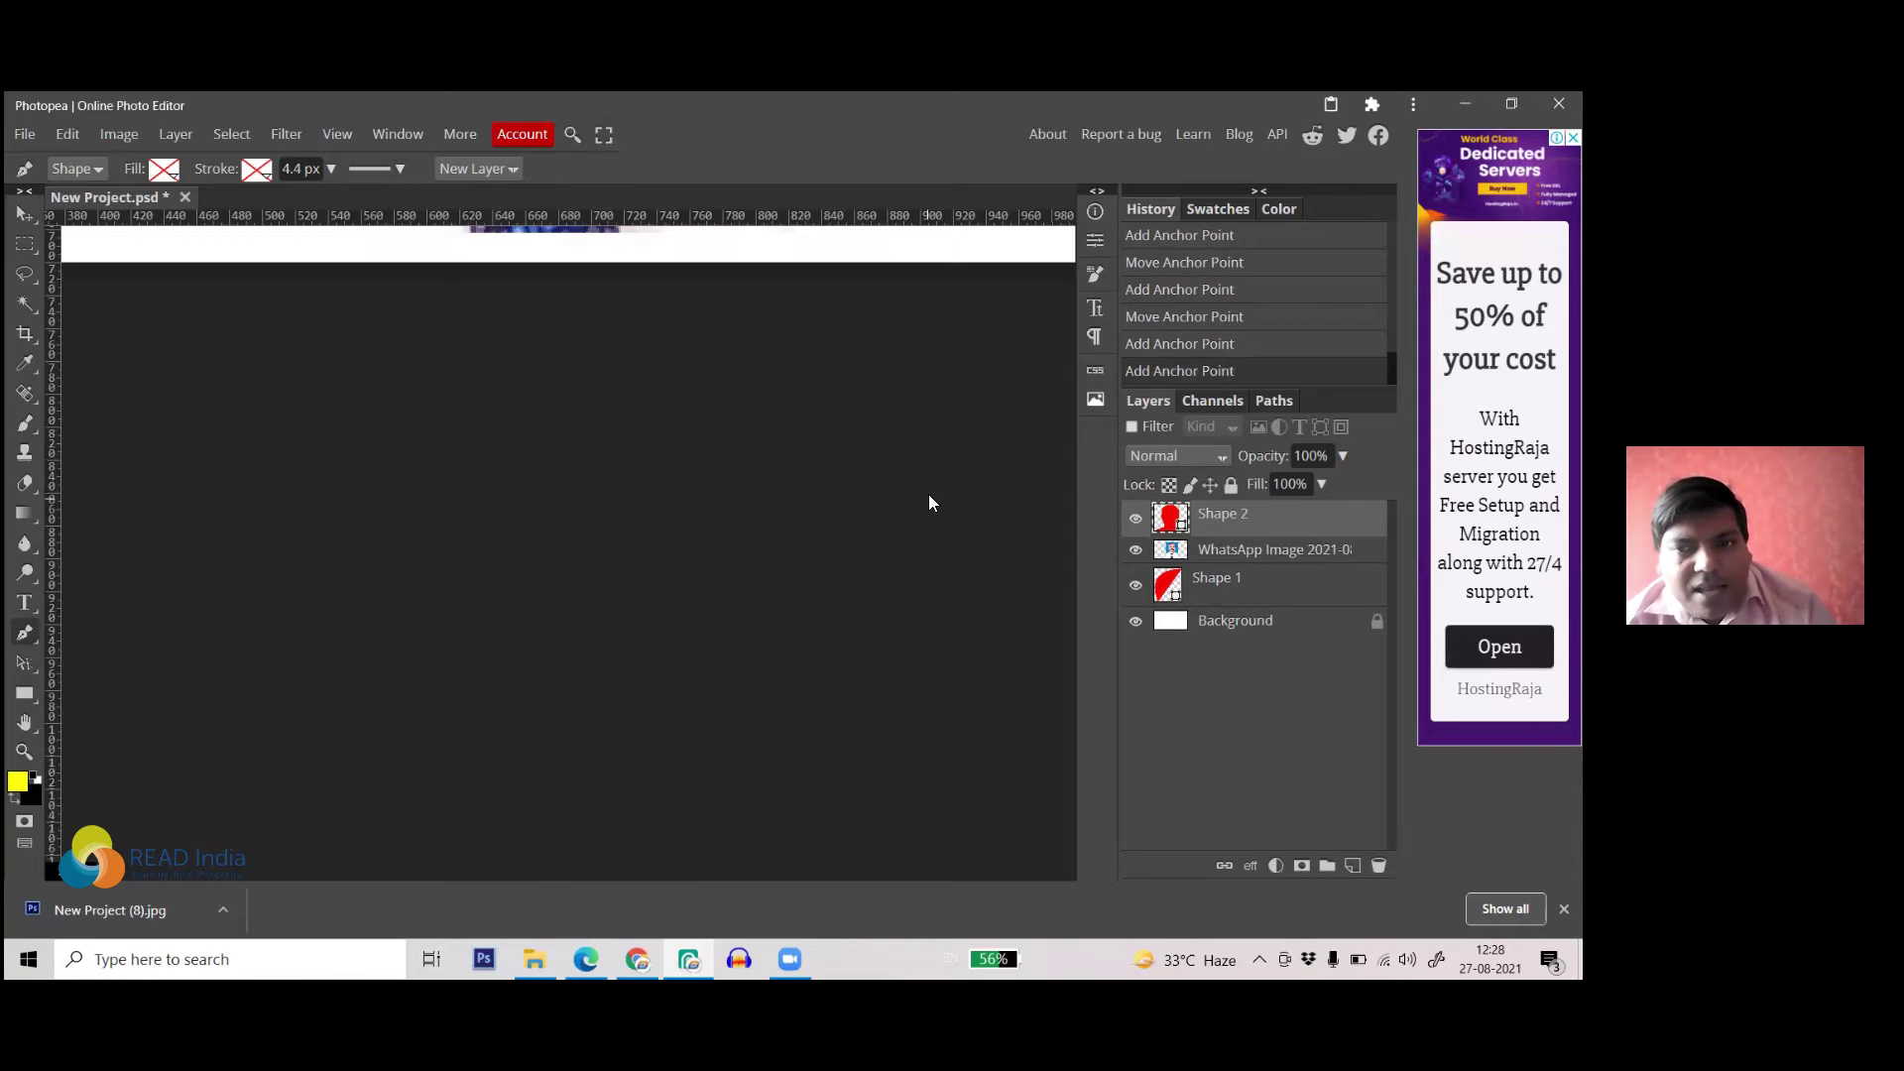
scroll(932, 535, up, 2)
scroll(947, 553, up, 2)
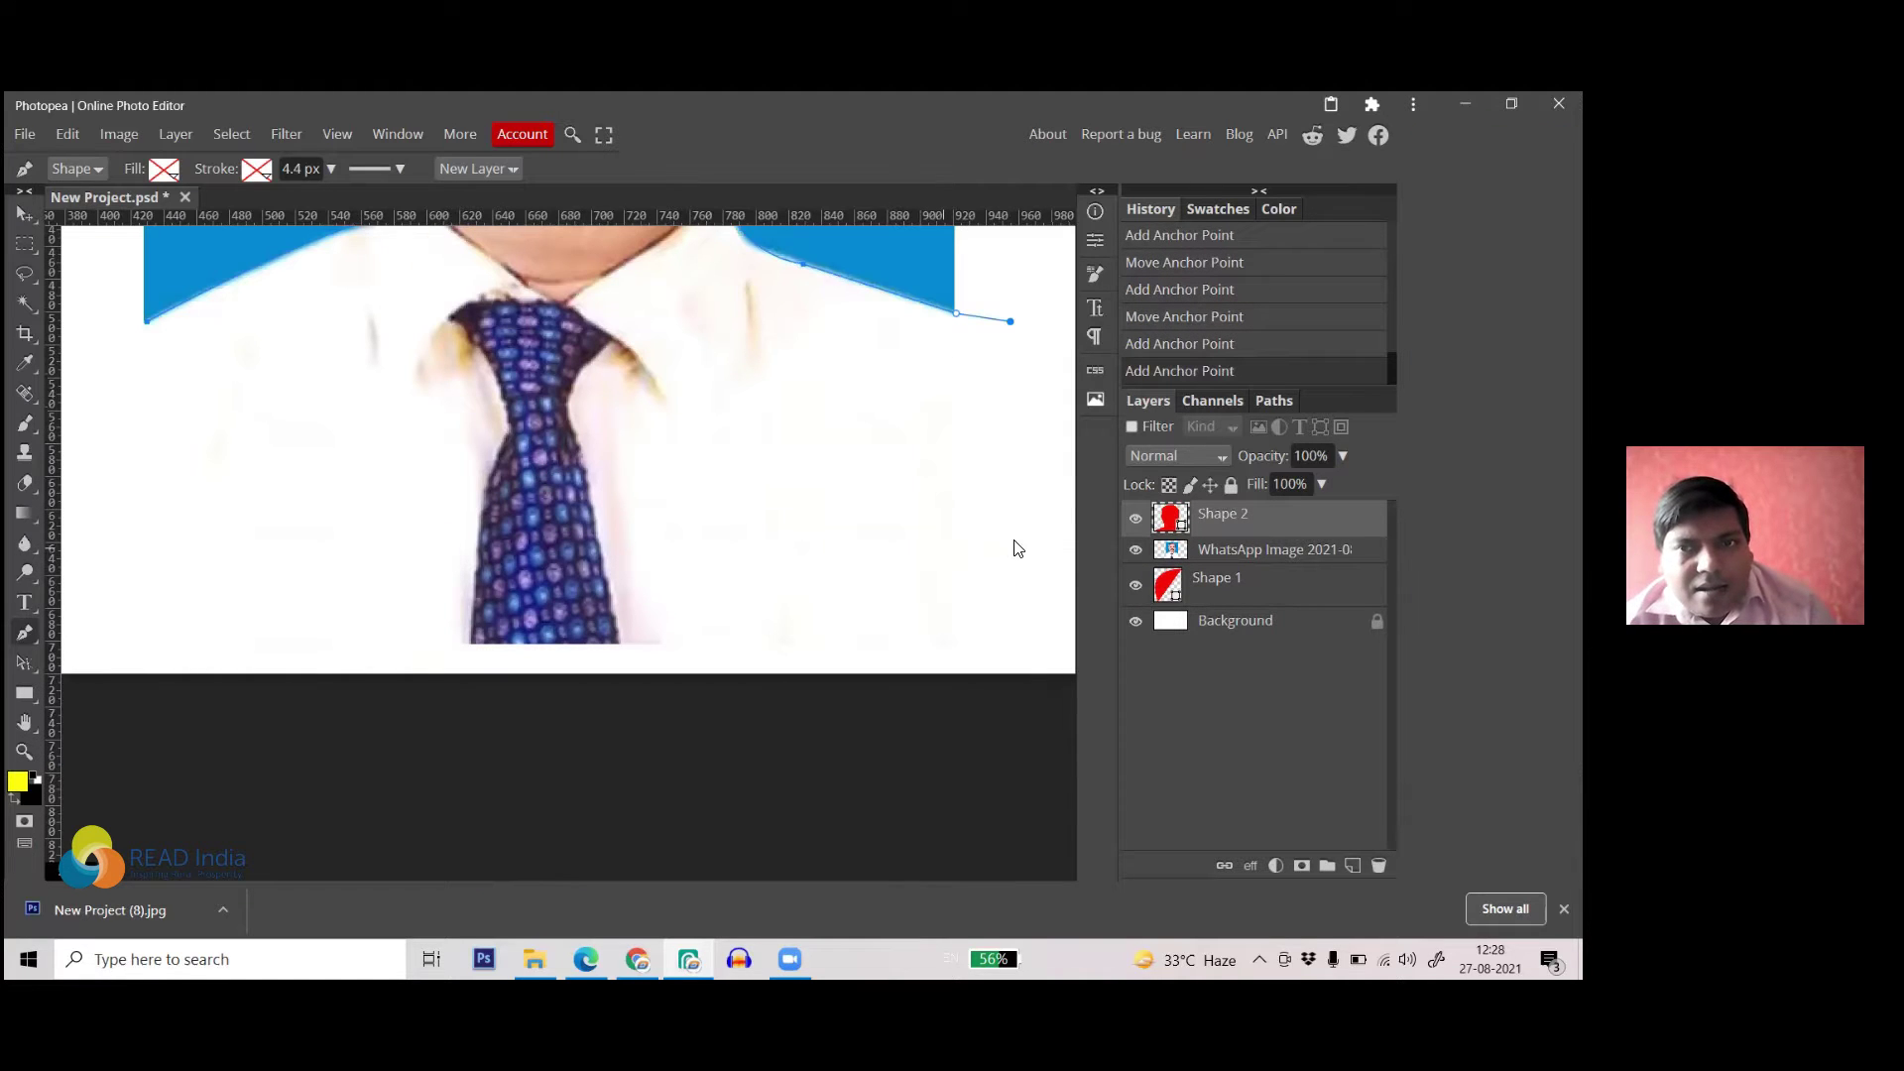
click(1015, 541)
click(1023, 661)
click(979, 745)
scroll(938, 738, down, 3)
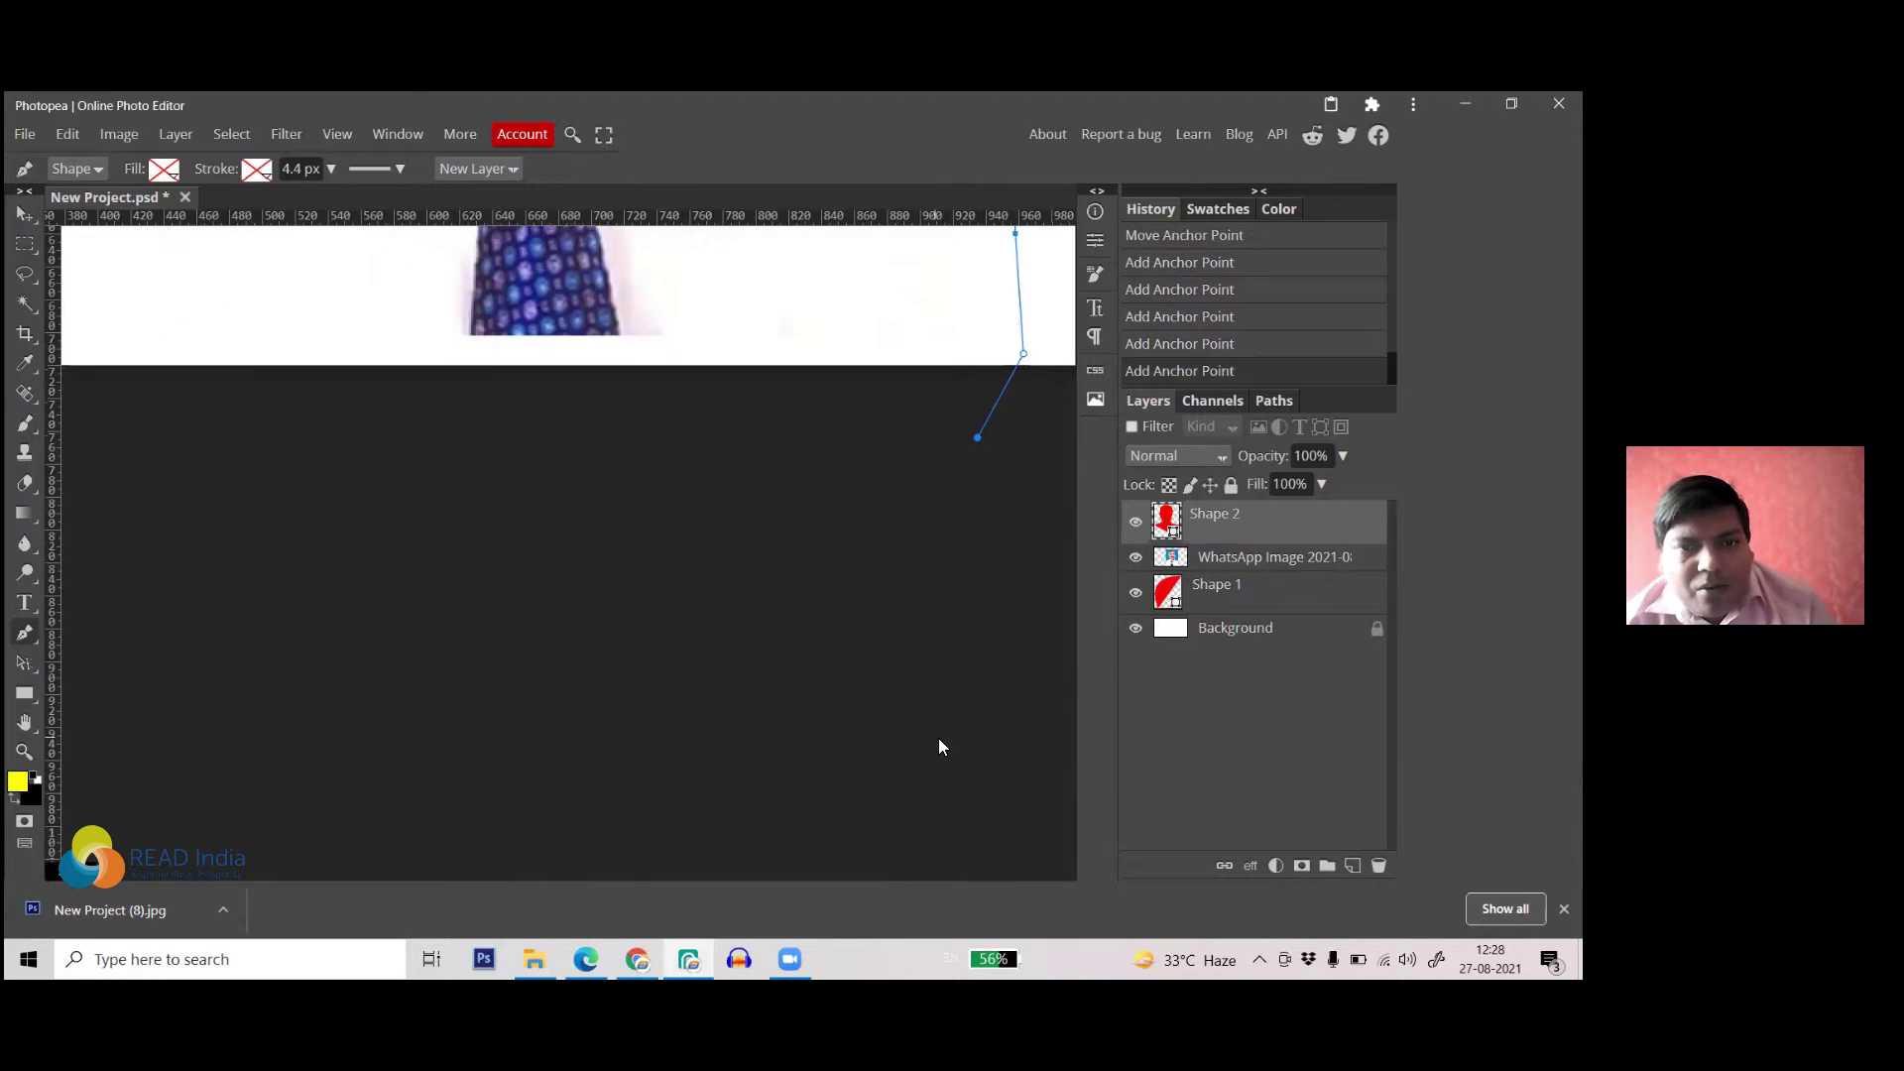
scroll(876, 689, down, 7)
scroll(752, 732, up, 3)
click(447, 793)
click(244, 785)
click(220, 773)
click(175, 670)
click(204, 614)
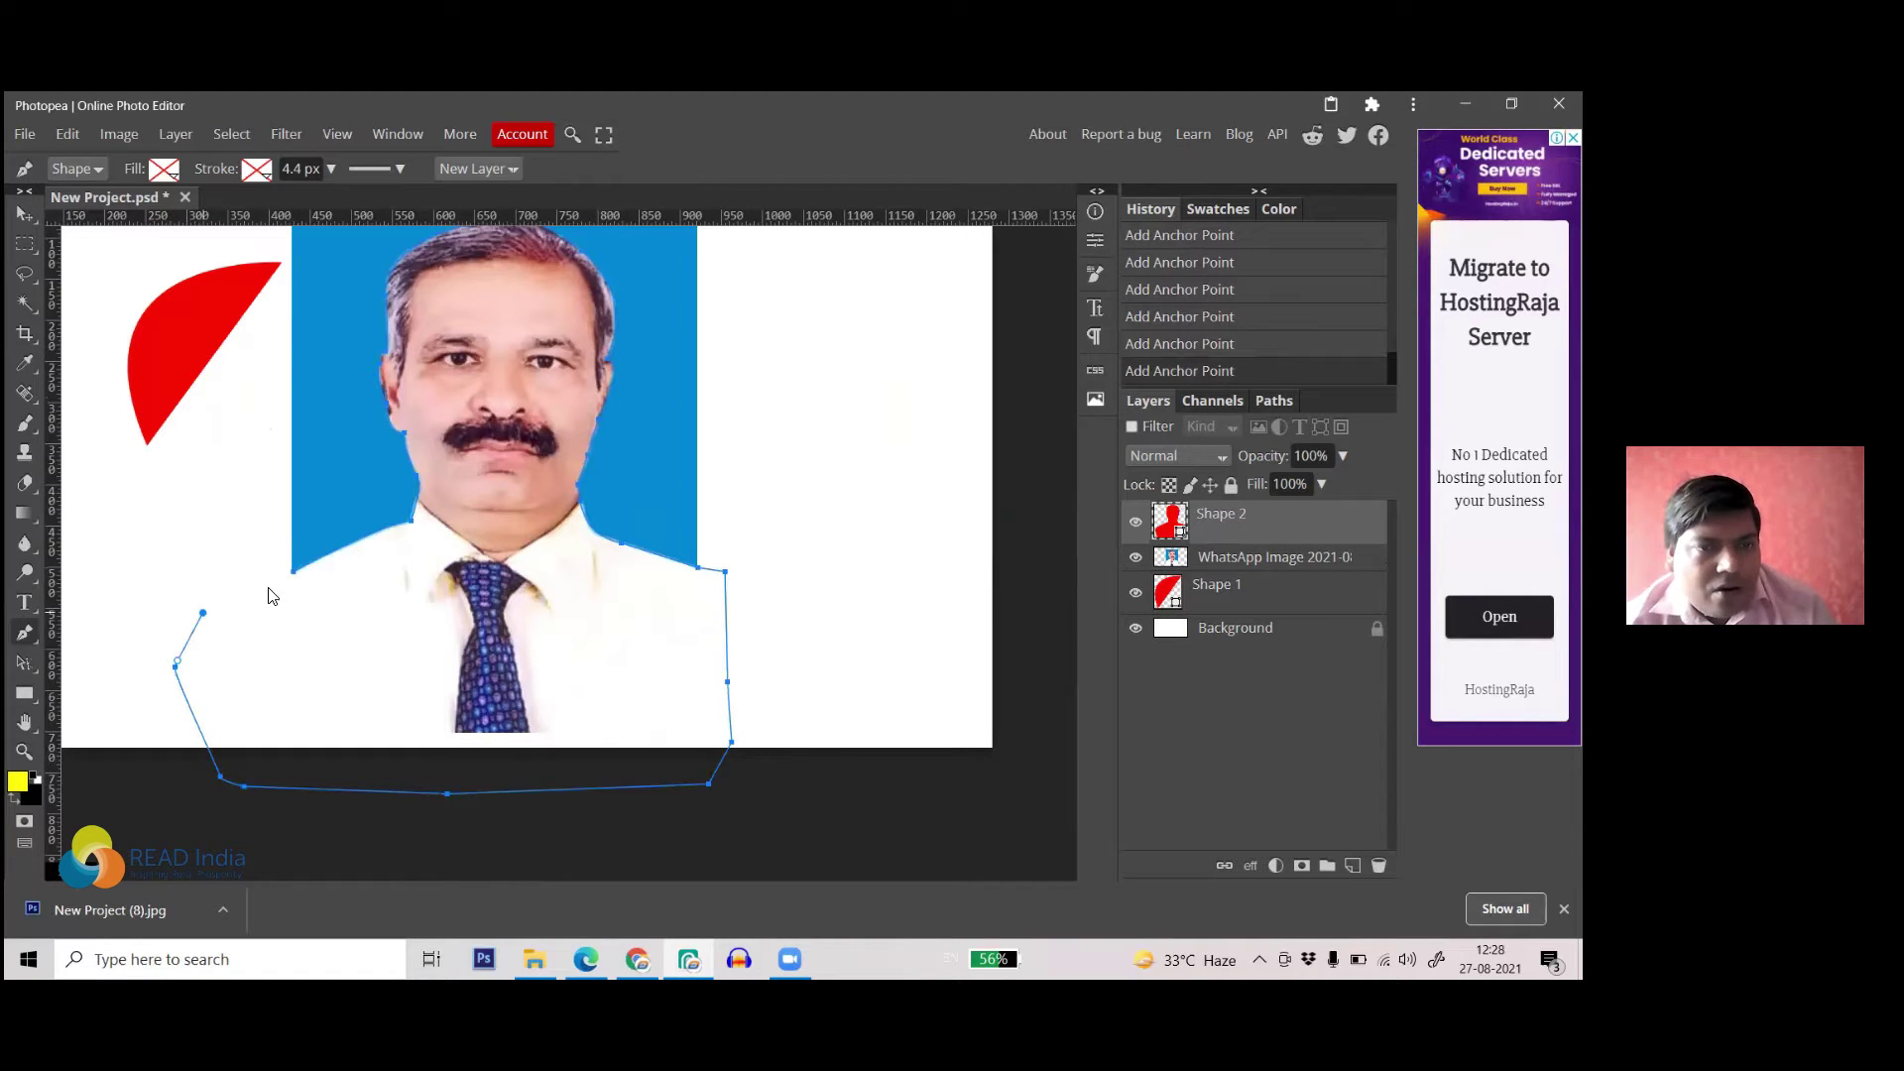
click(292, 574)
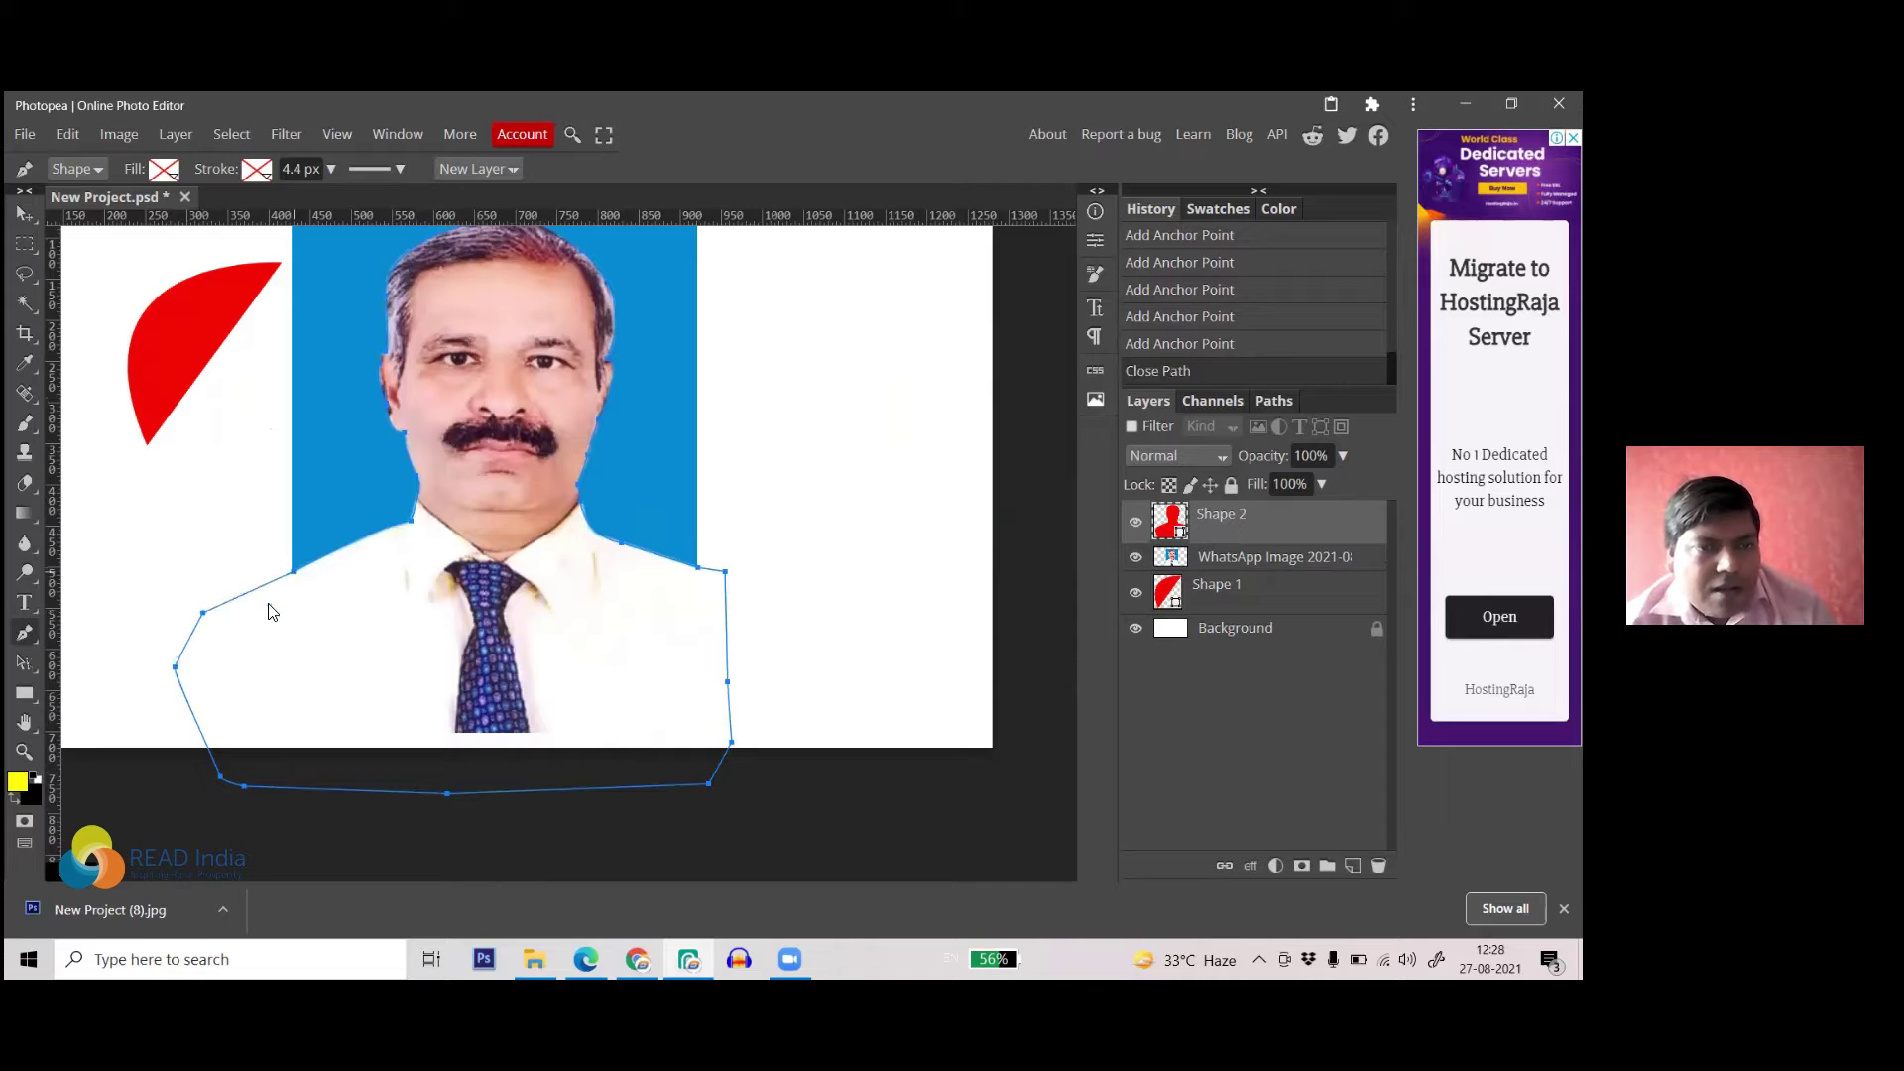
scroll(769, 623, up, 2)
scroll(794, 599, down, 2)
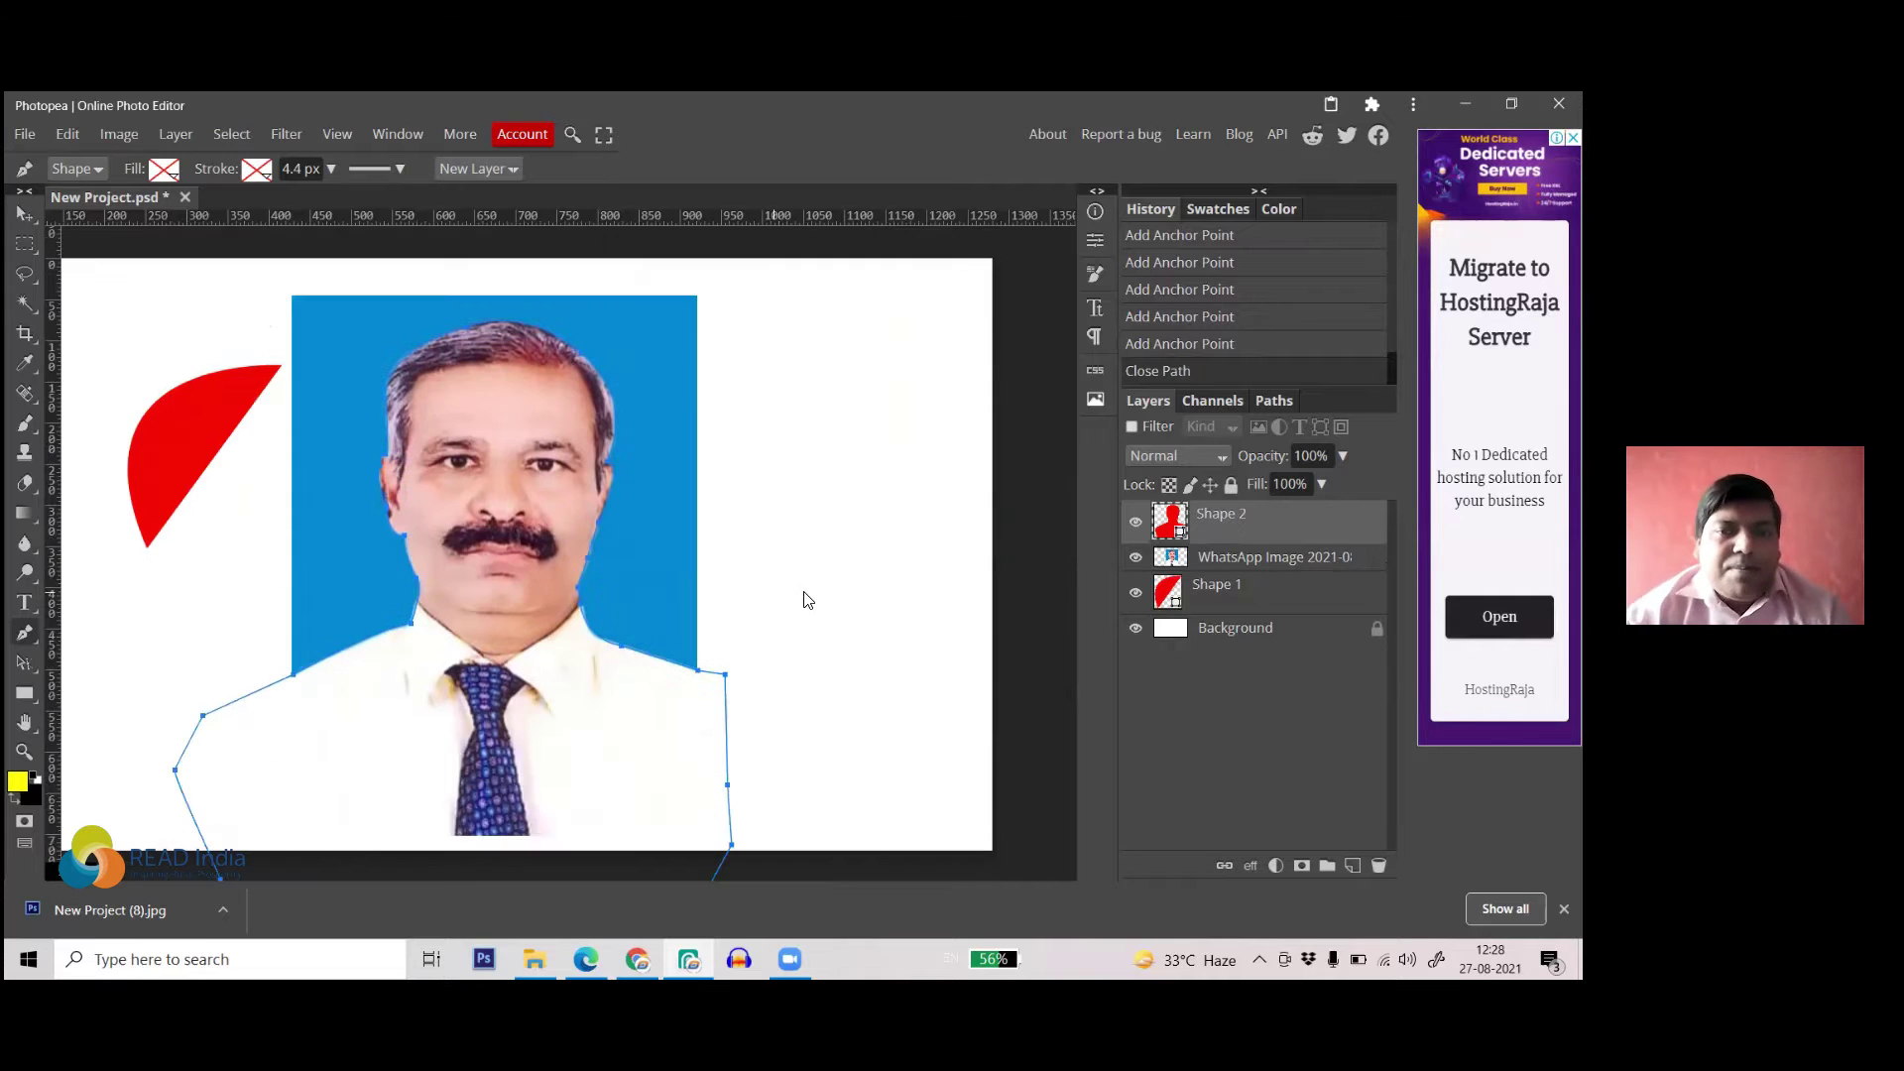
scroll(805, 595, up, 1)
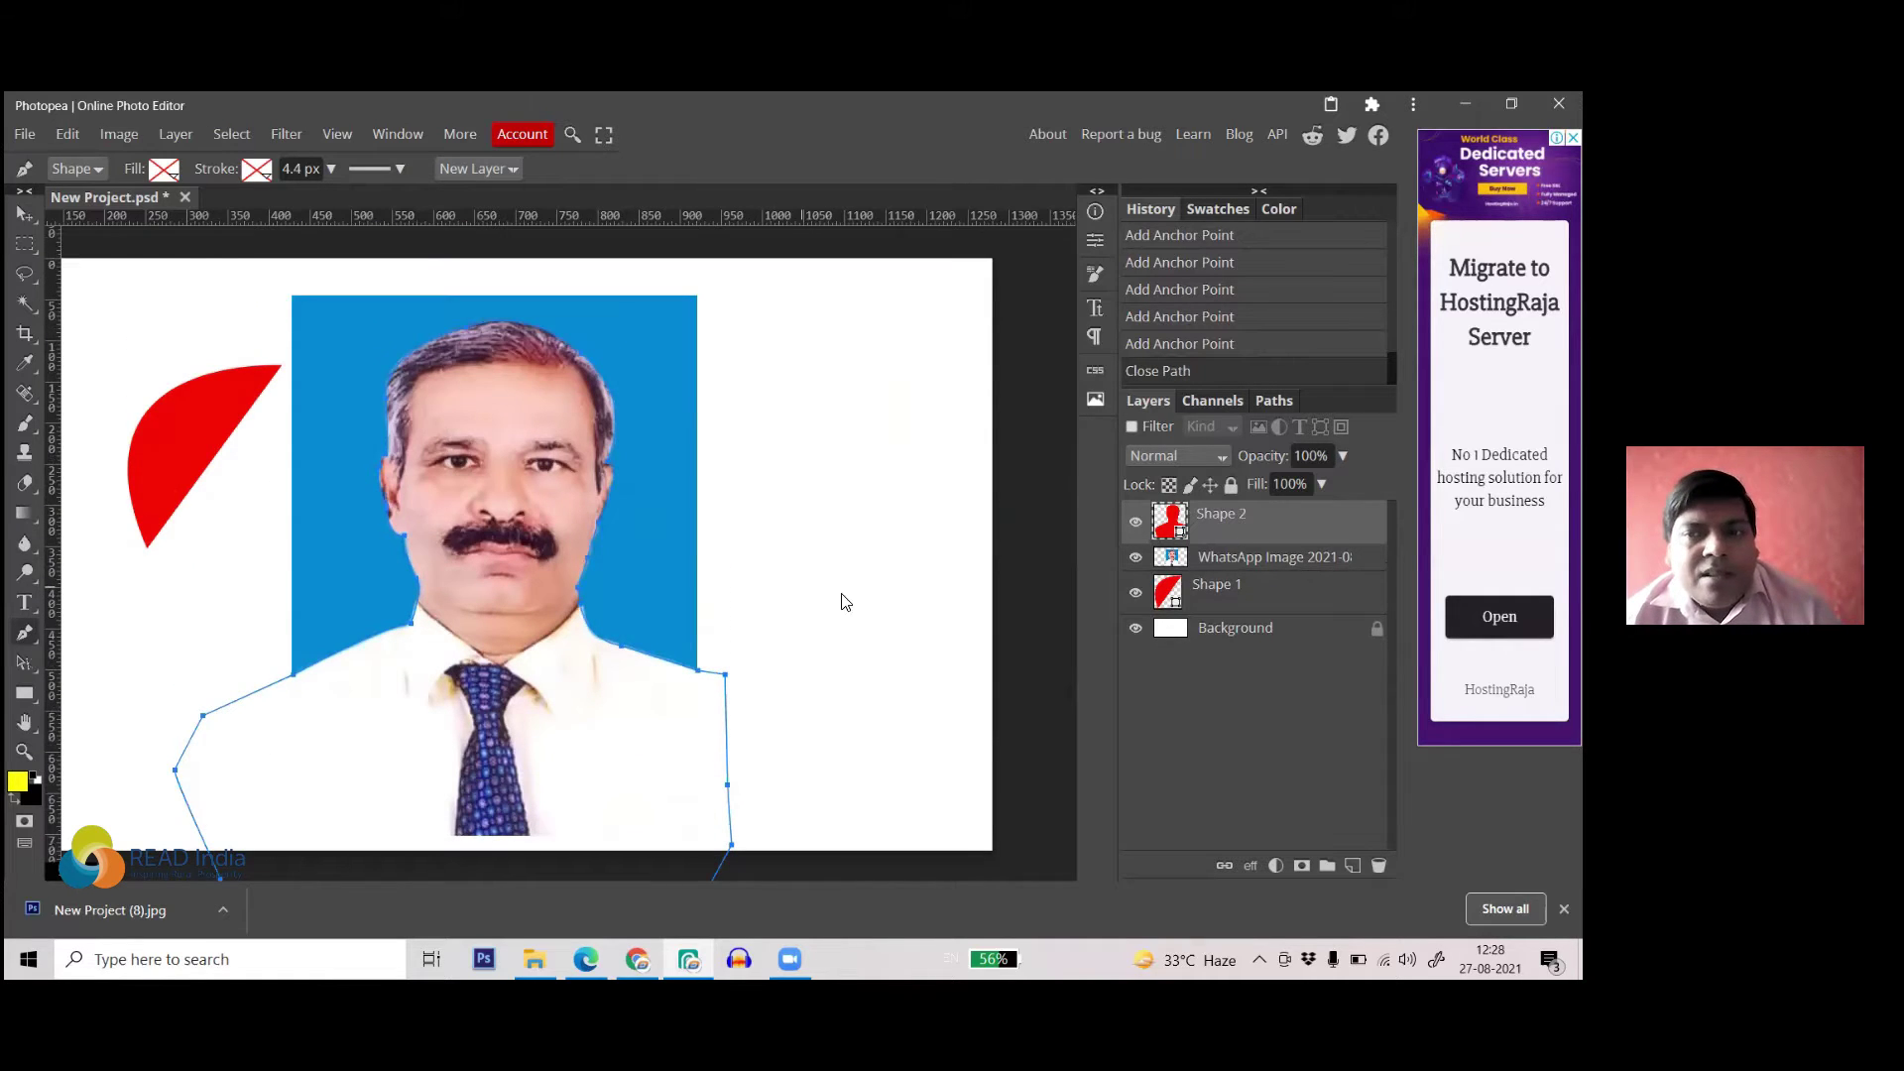
scroll(878, 607, down, 2)
scroll(877, 600, up, 1)
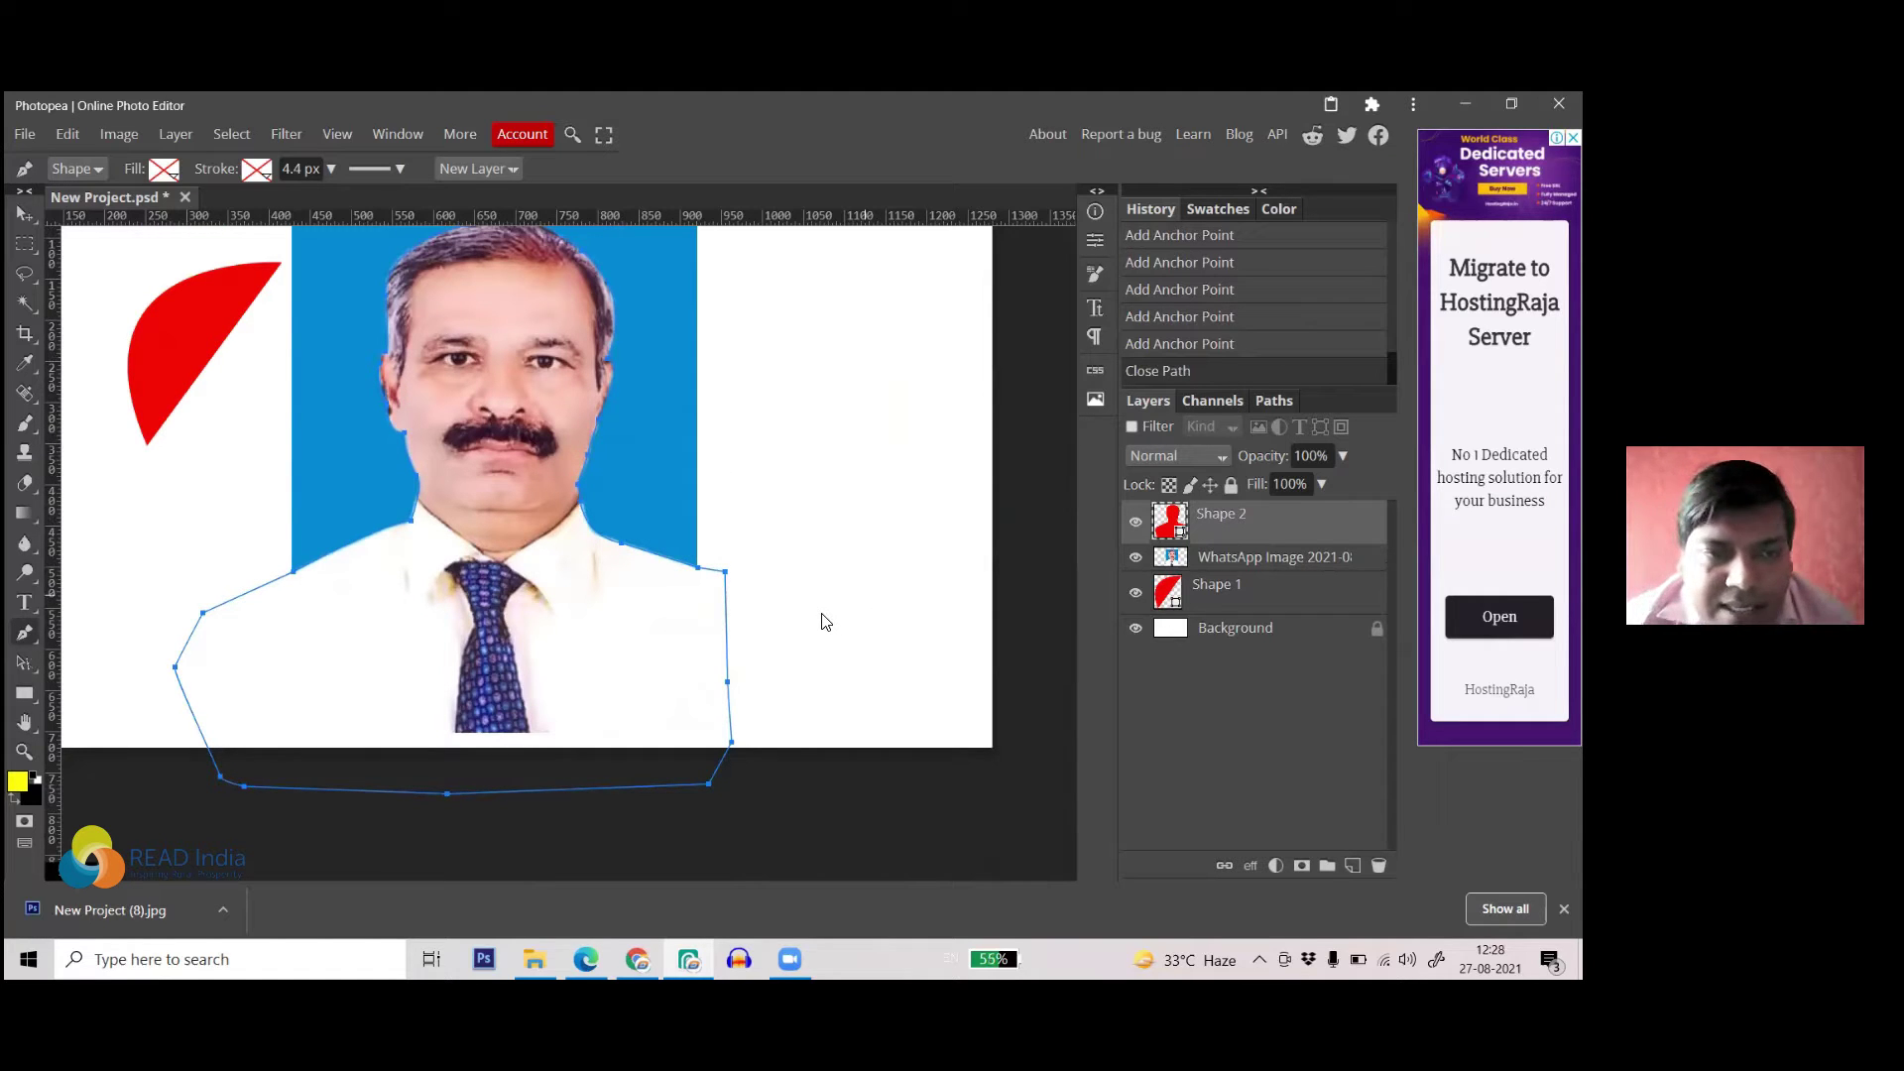
- Convert the closed path around the man into a selection and invert it, with the photo layer active
key(ctrl+Return)
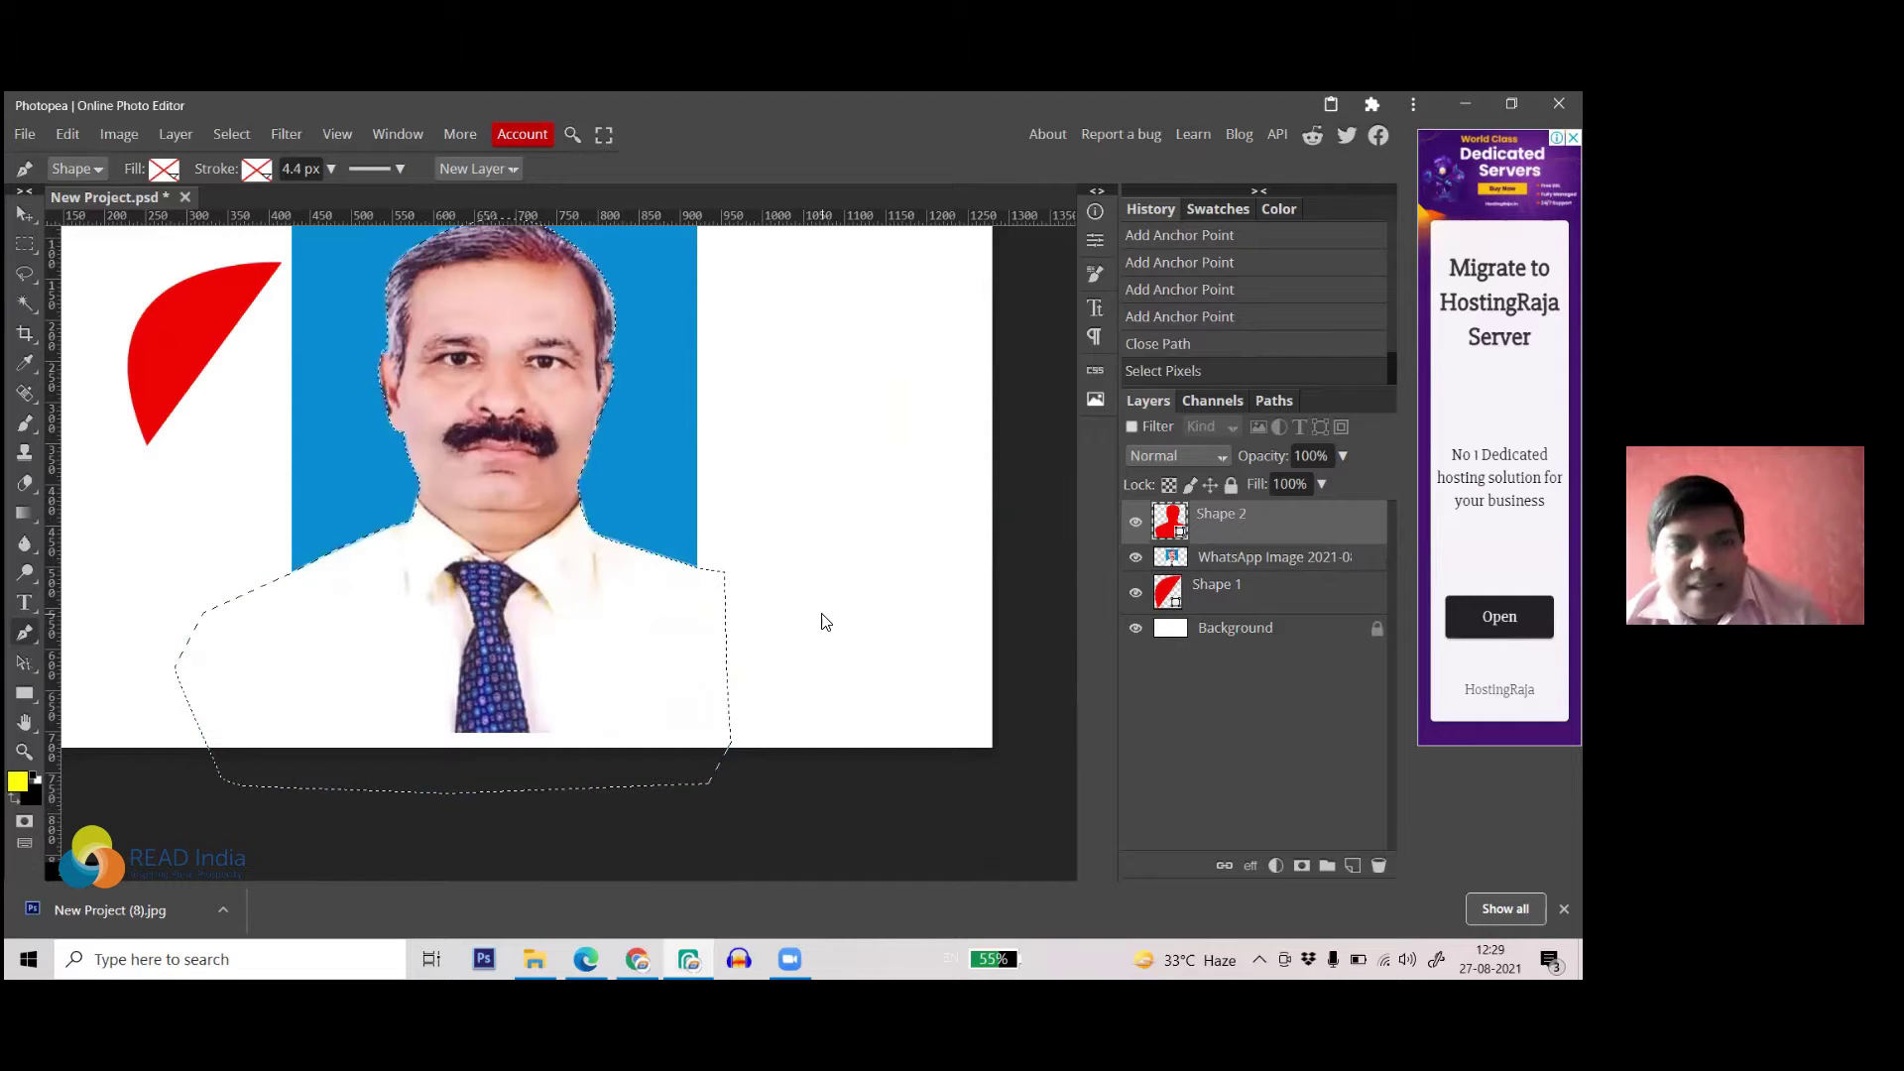
scroll(759, 592, up, 2)
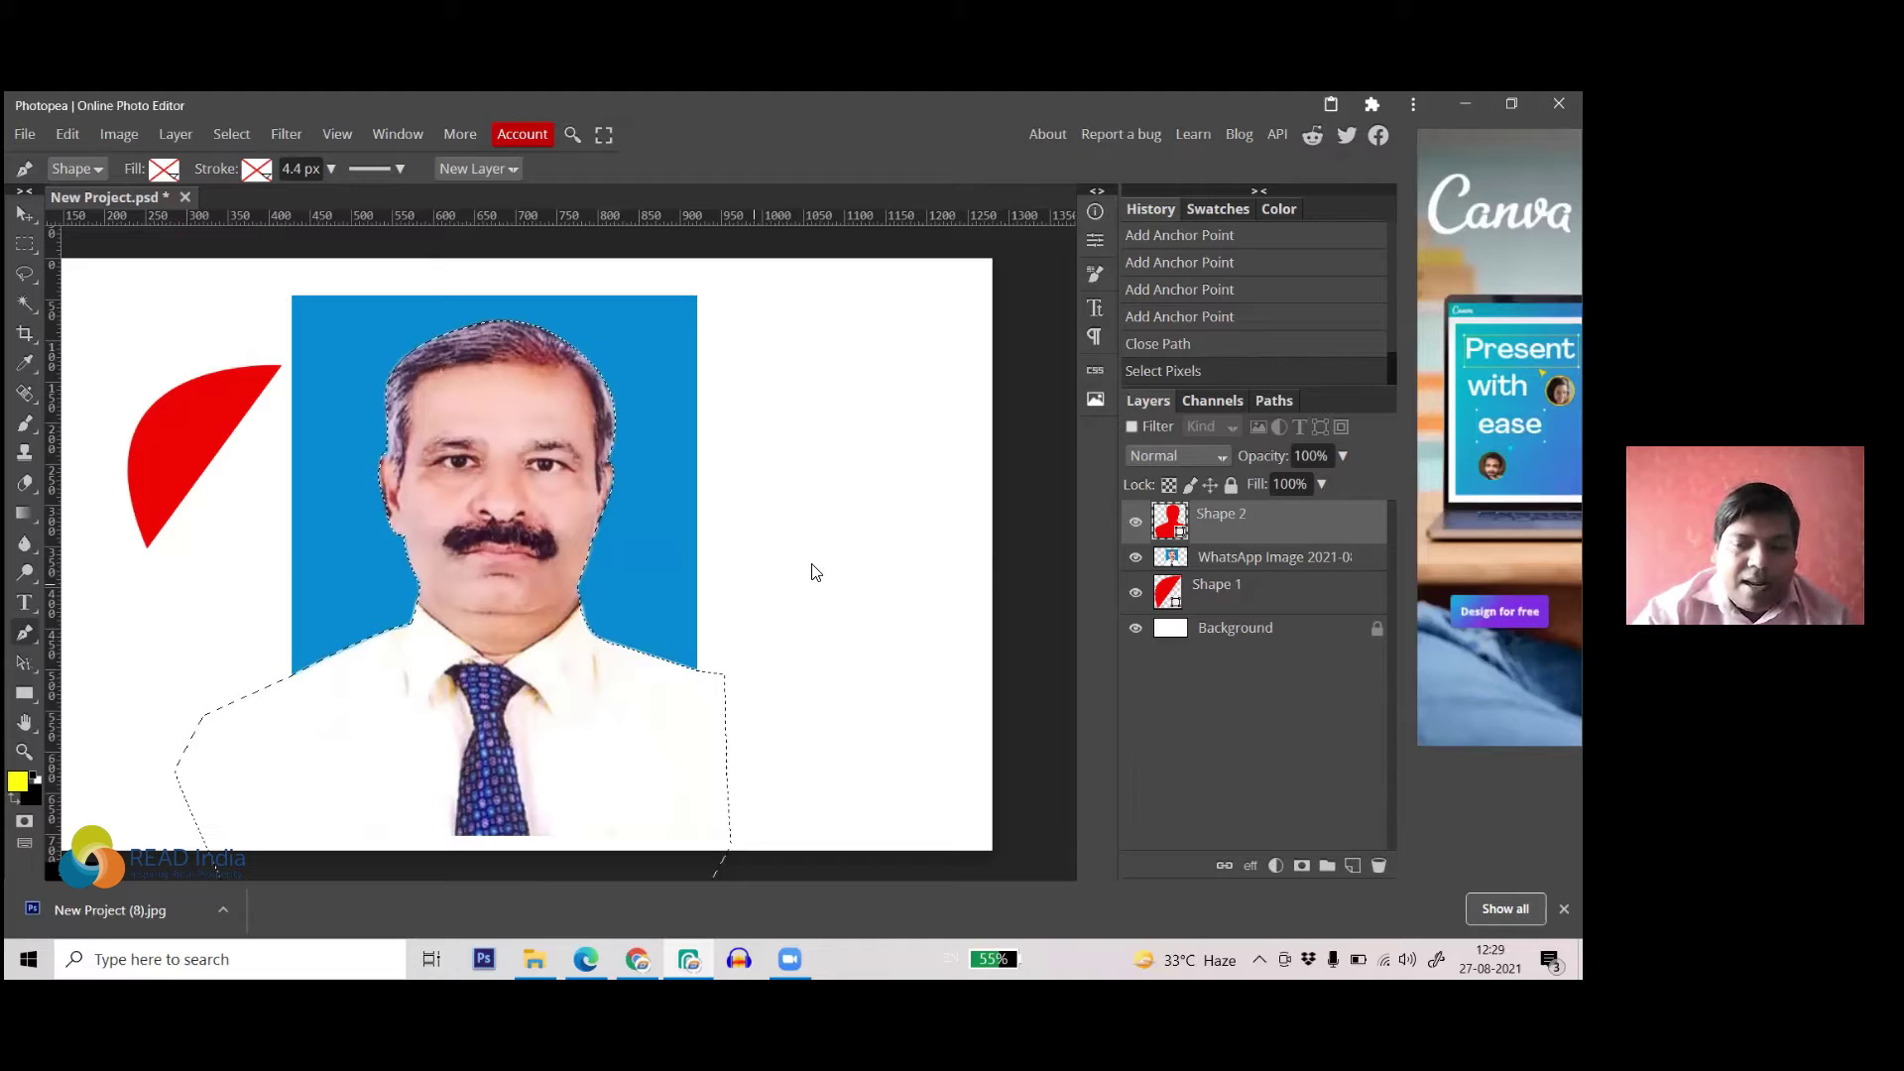
key(ctrl+shift+i)
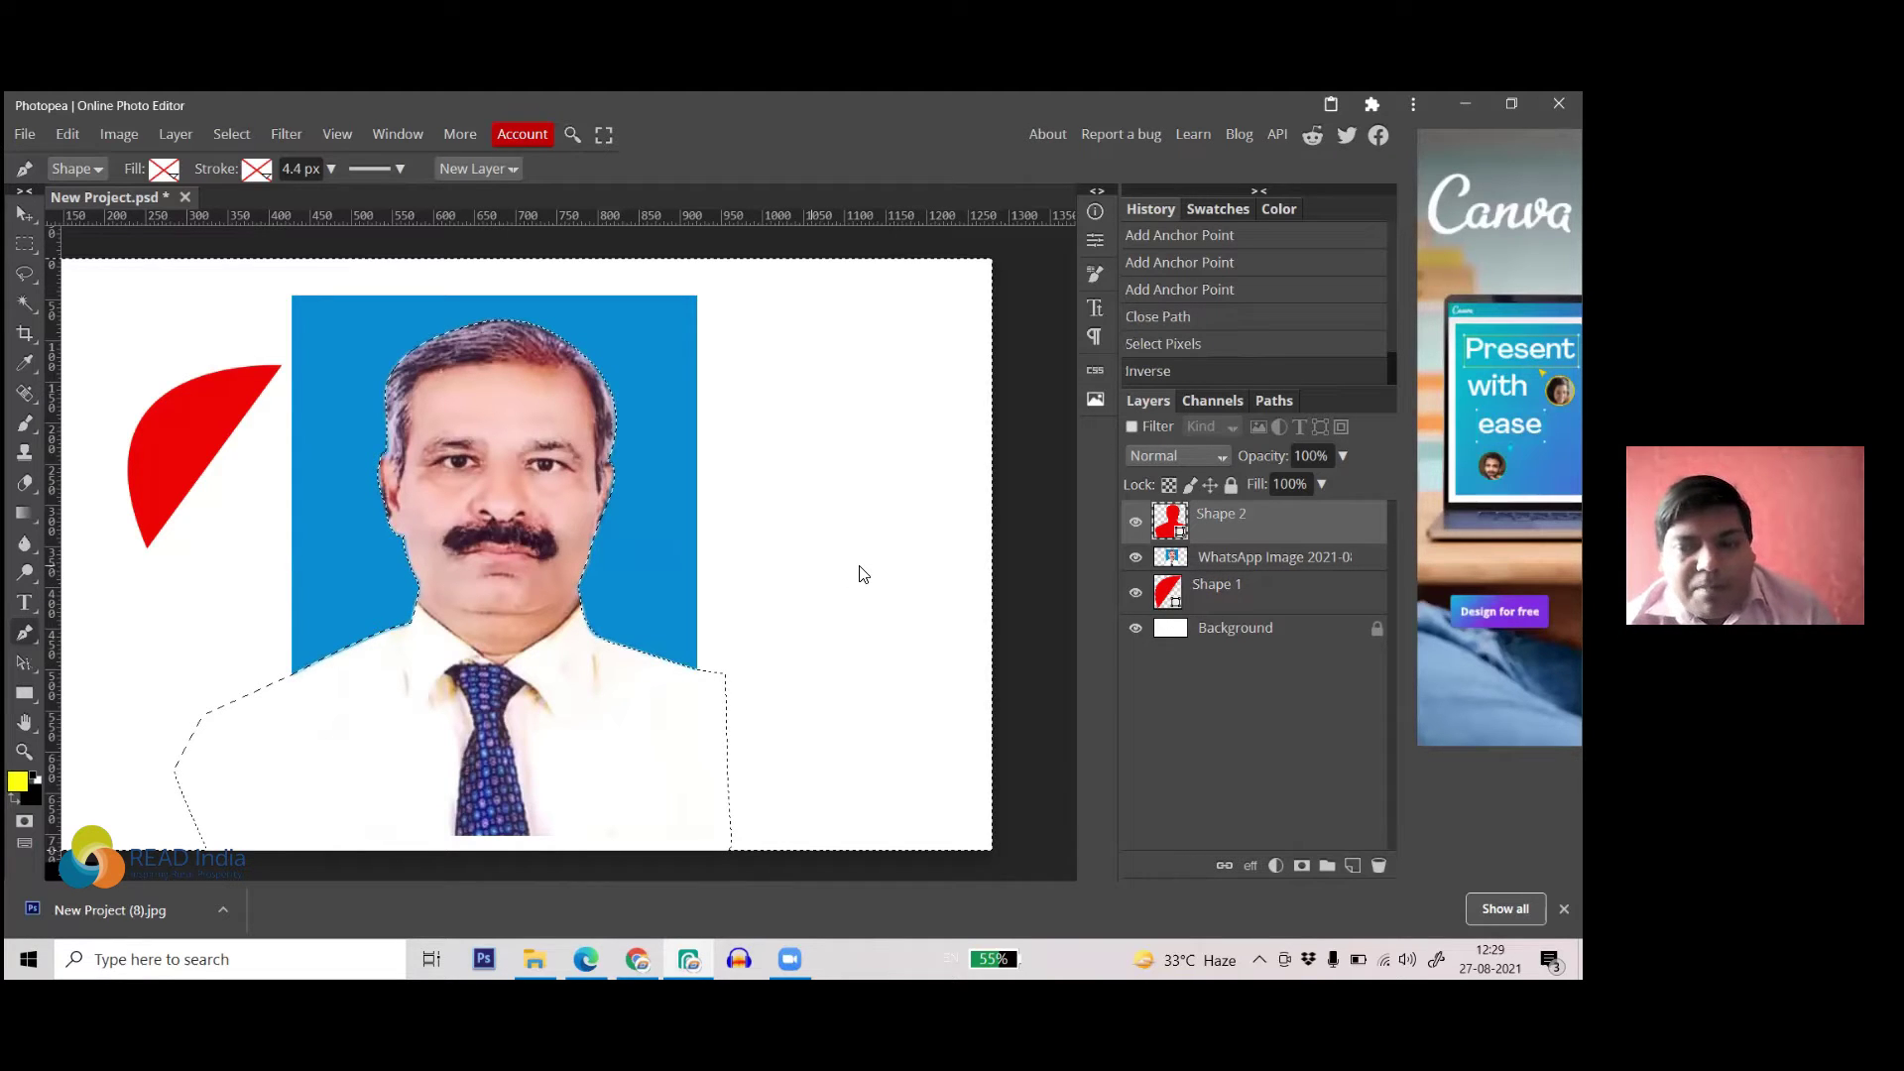
key(Delete)
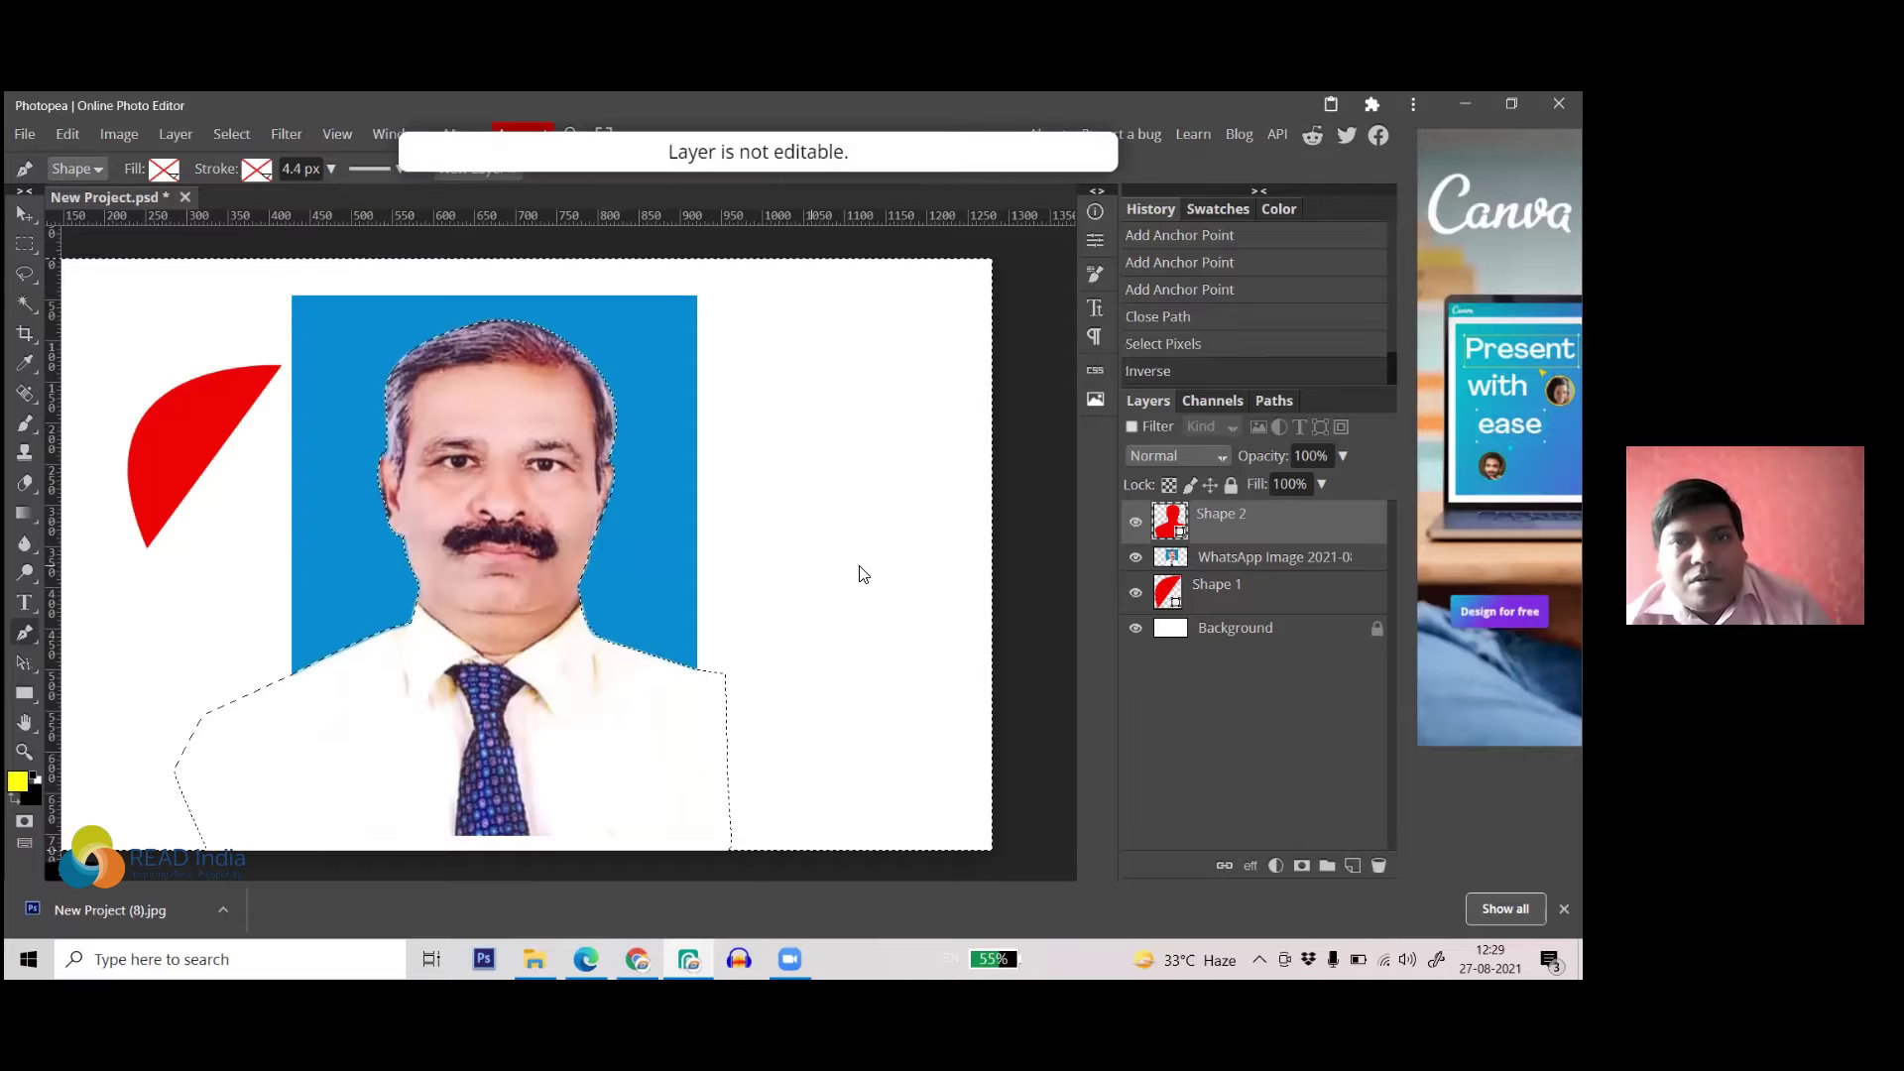
click(1176, 561)
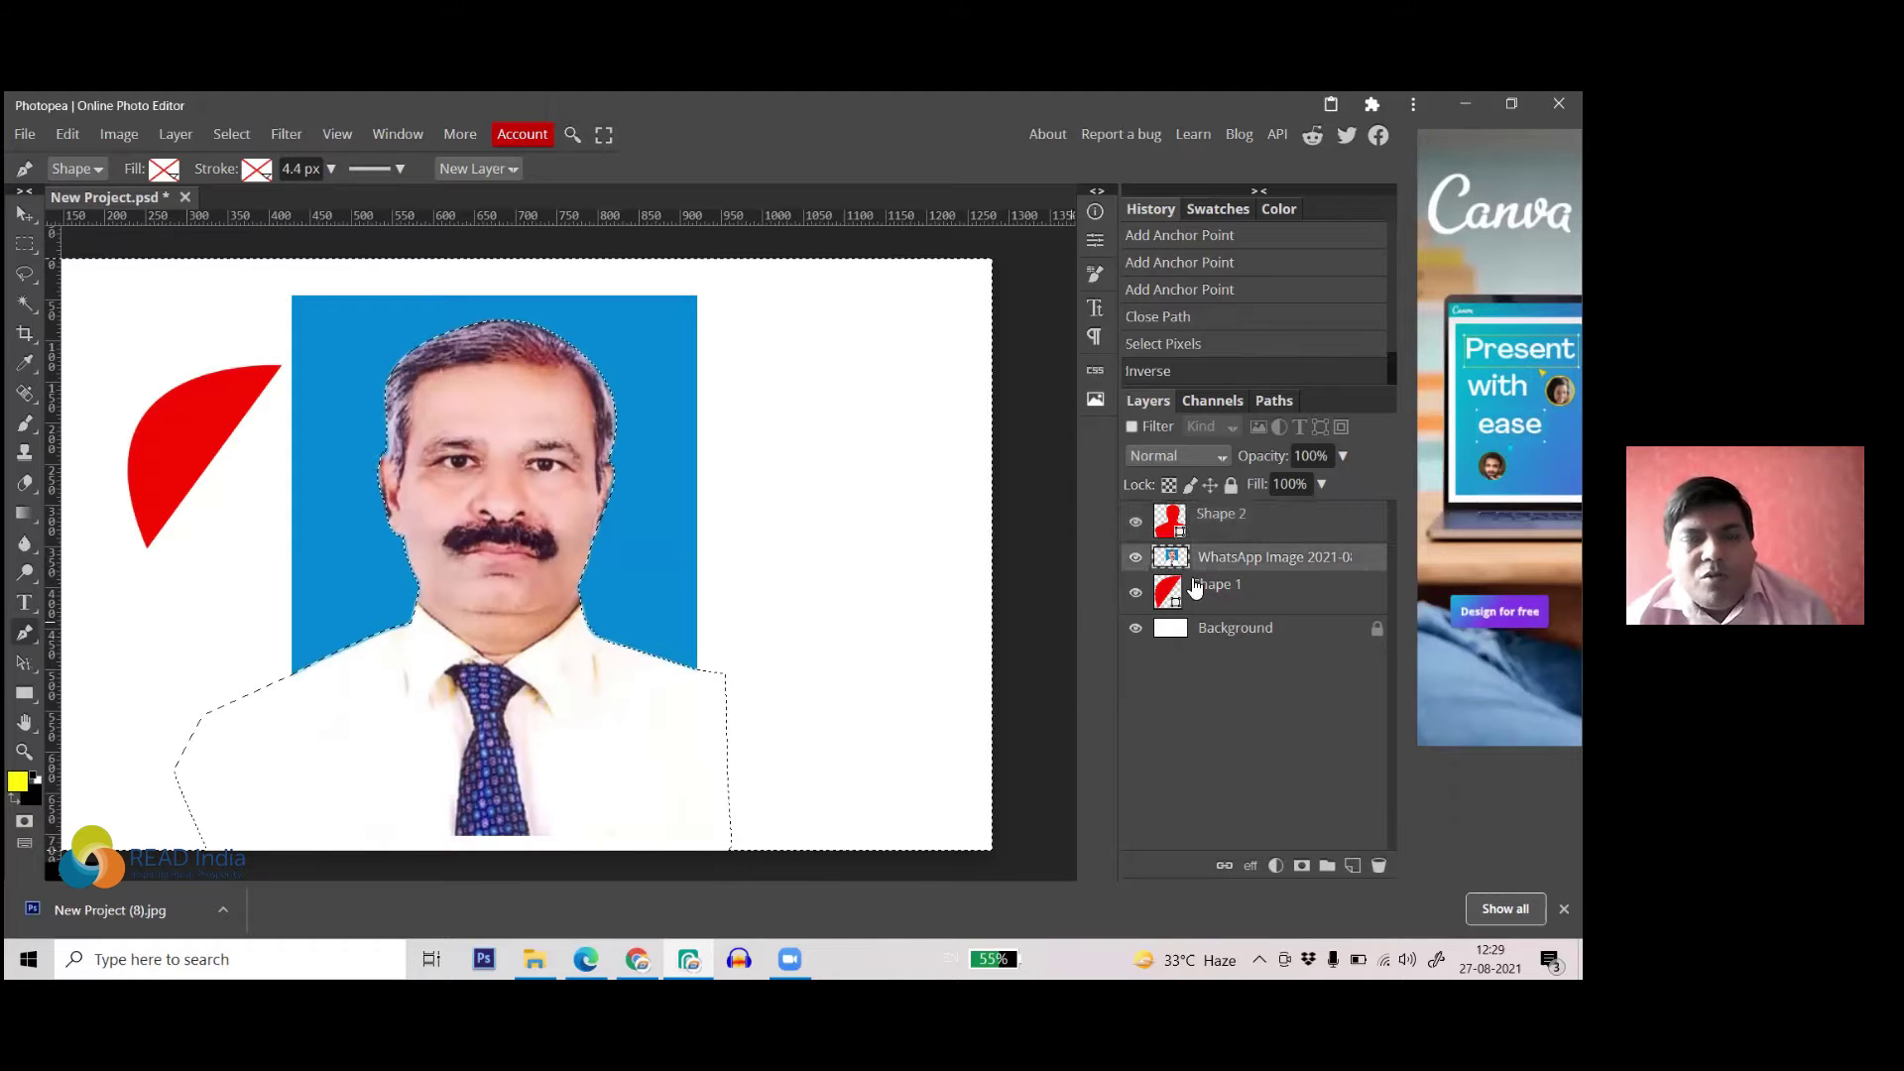
- Set the rectangular selection tool's feather to 10 px and undo the deselection of the inverted selection
click(32, 218)
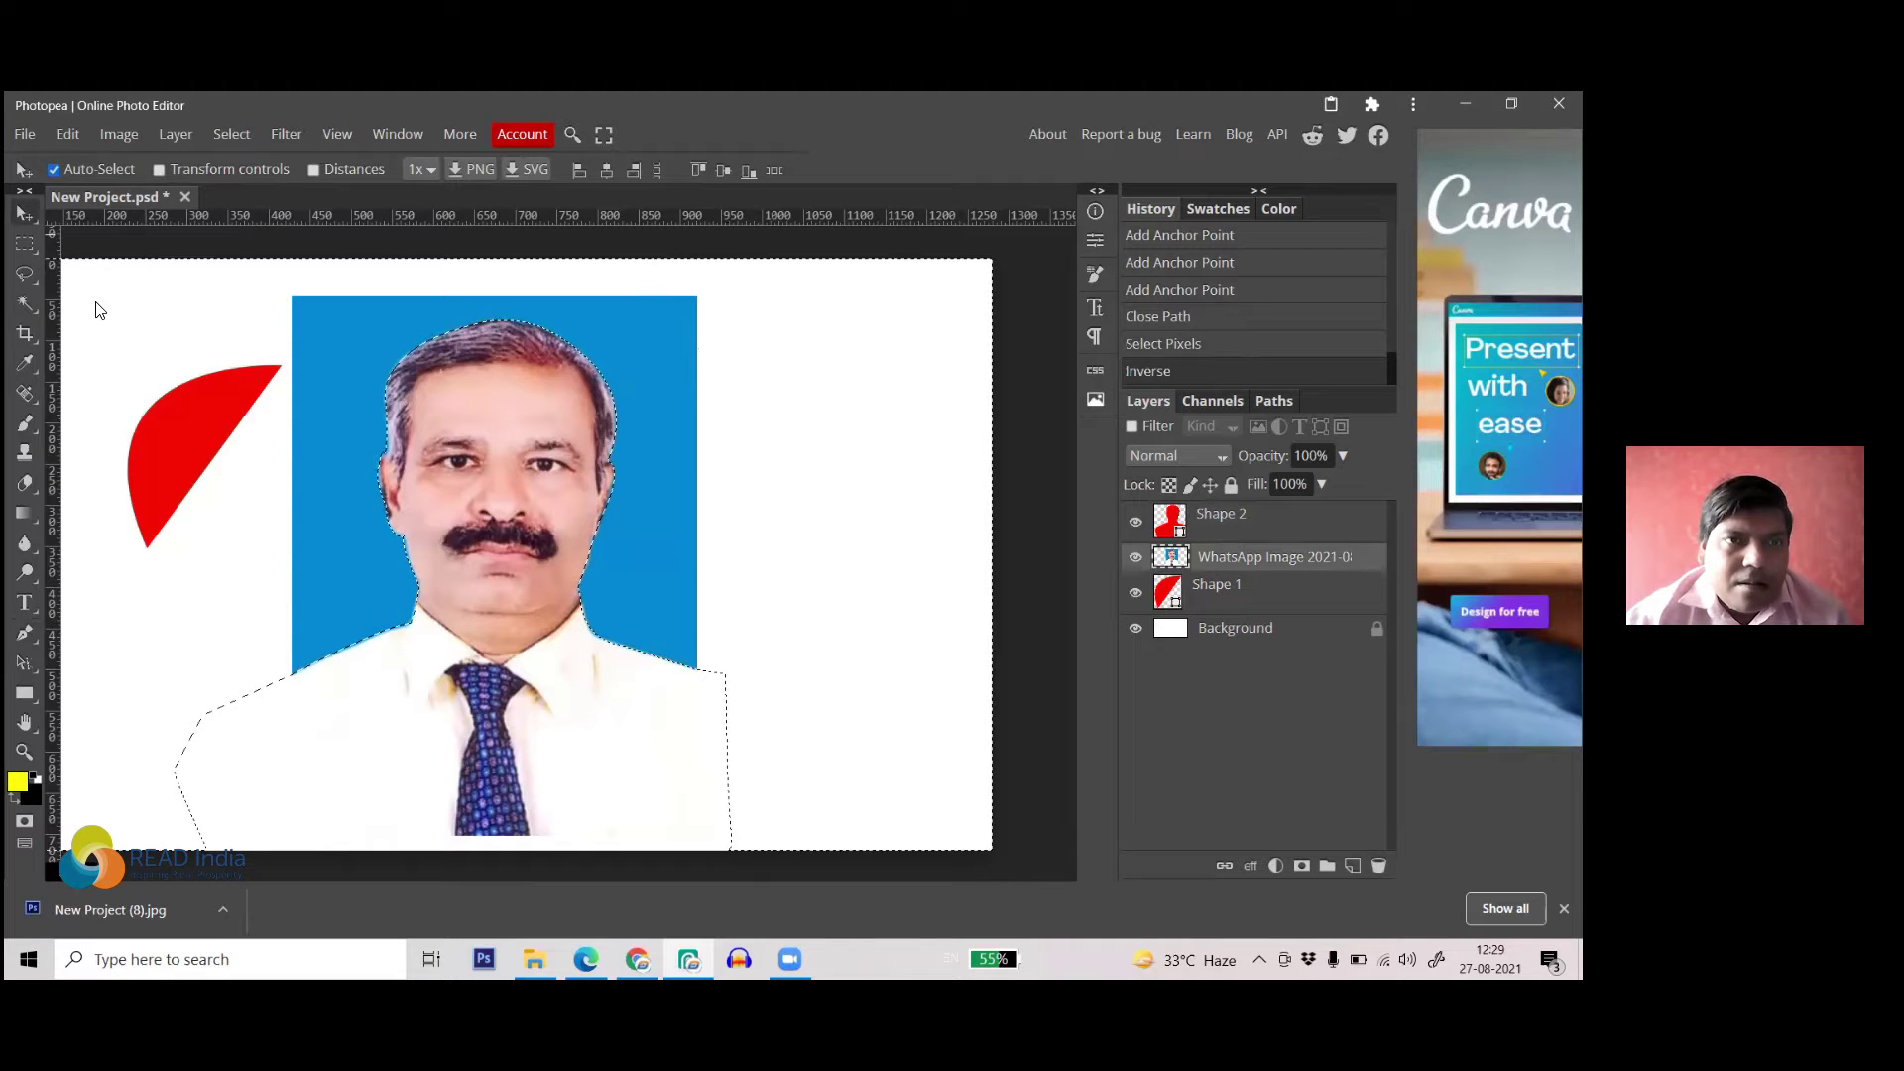
click(23, 250)
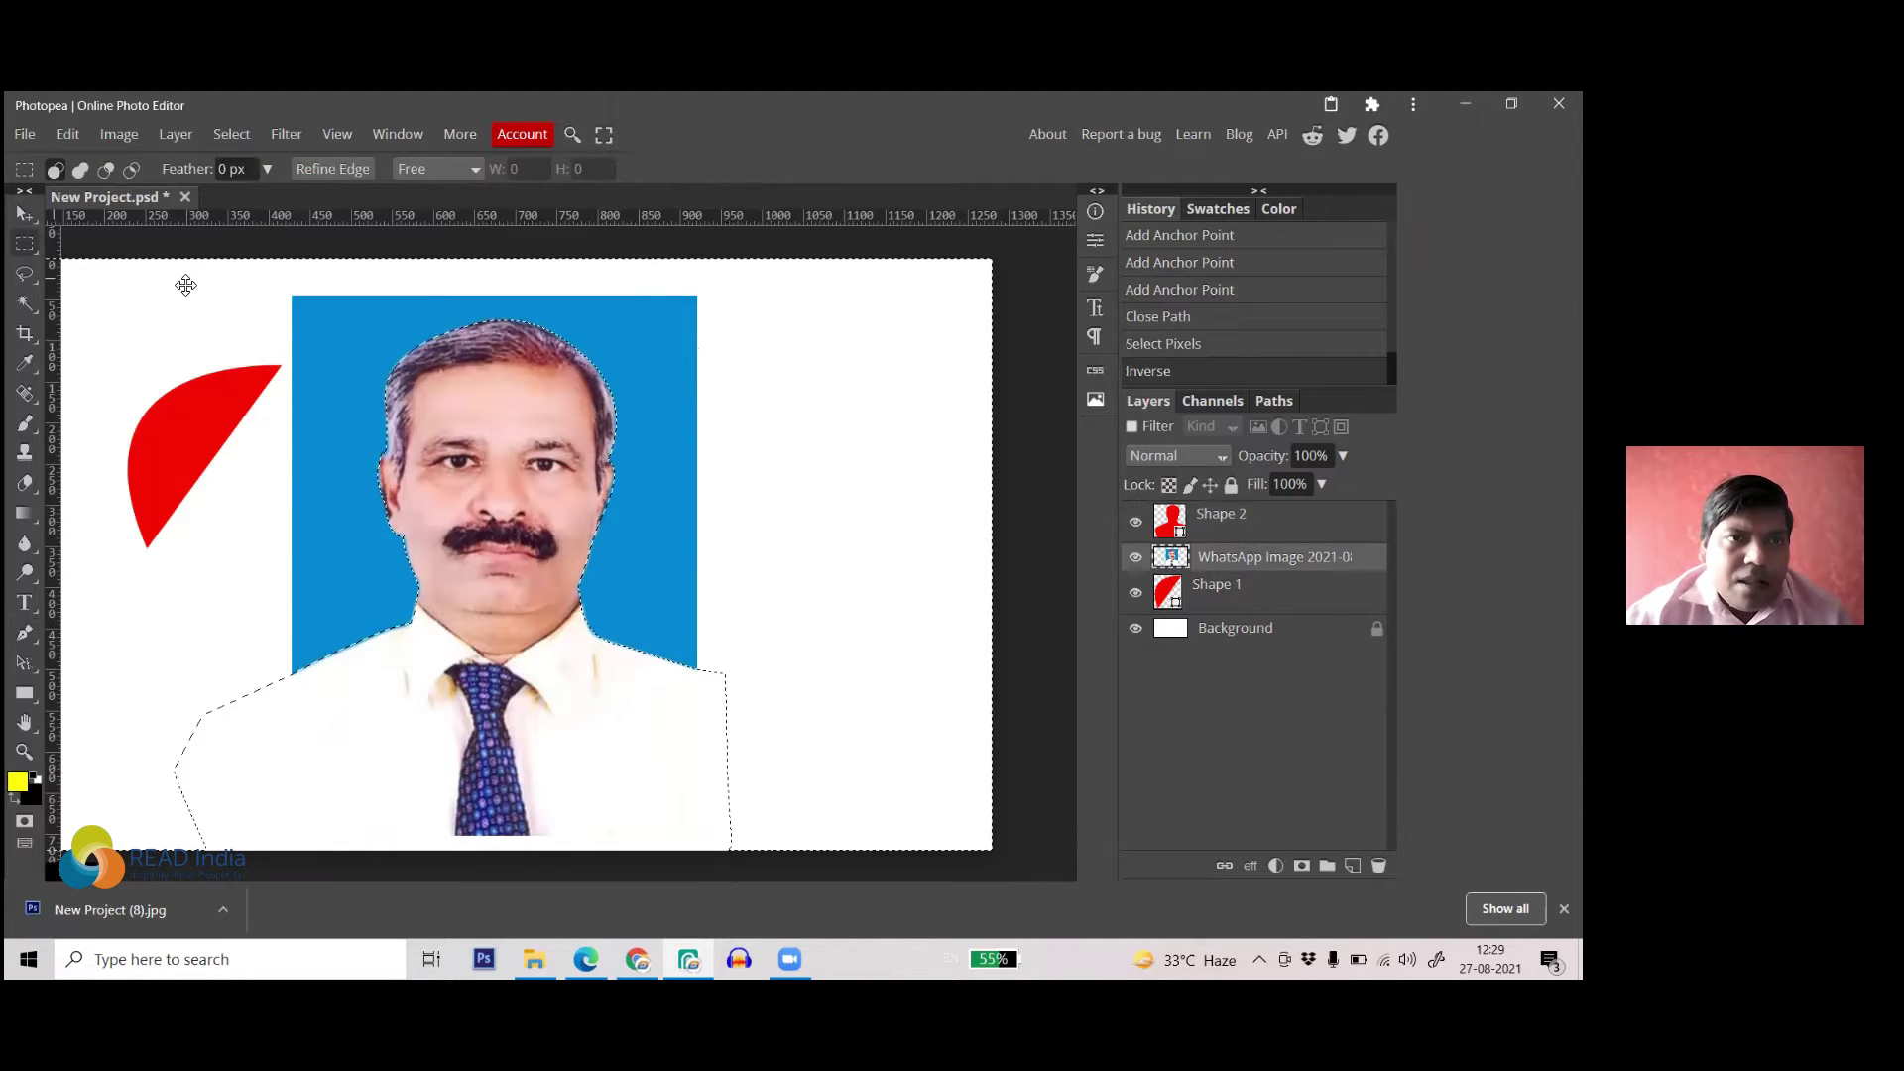
click(224, 169)
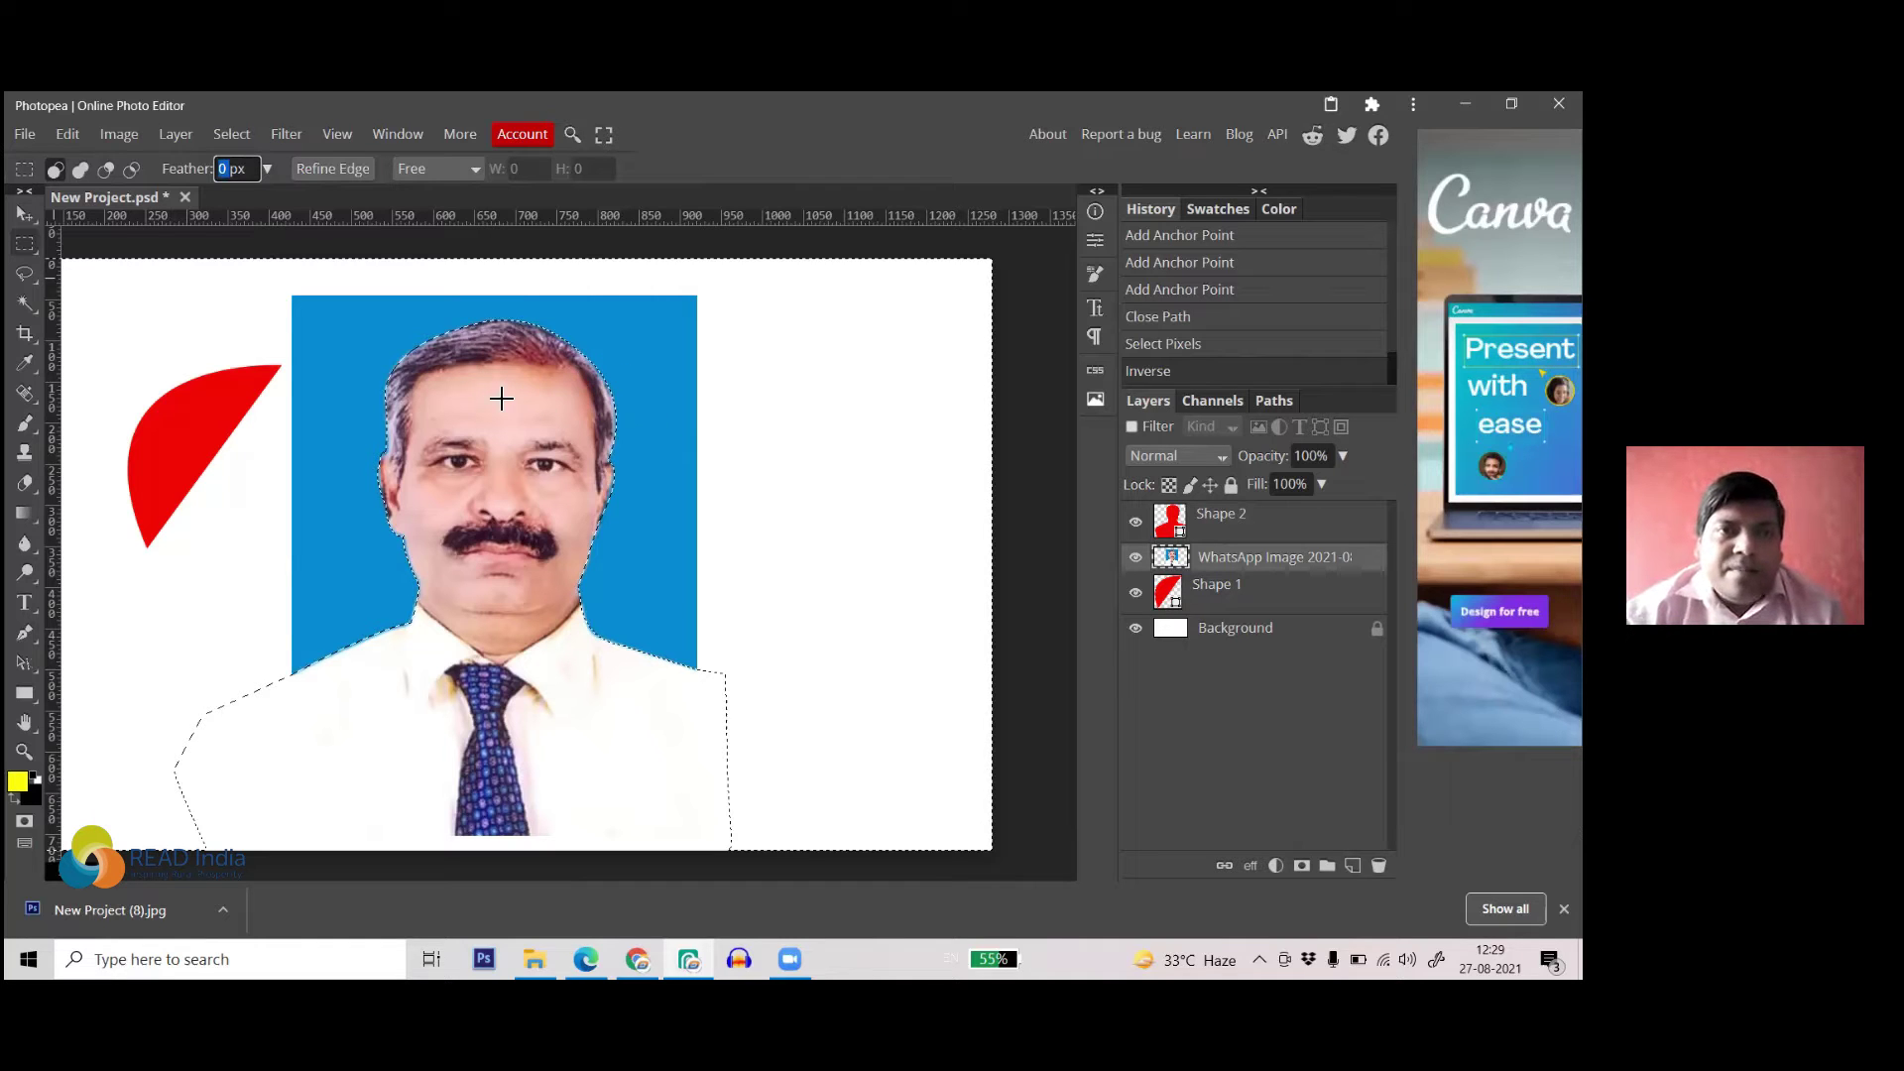
text(10)
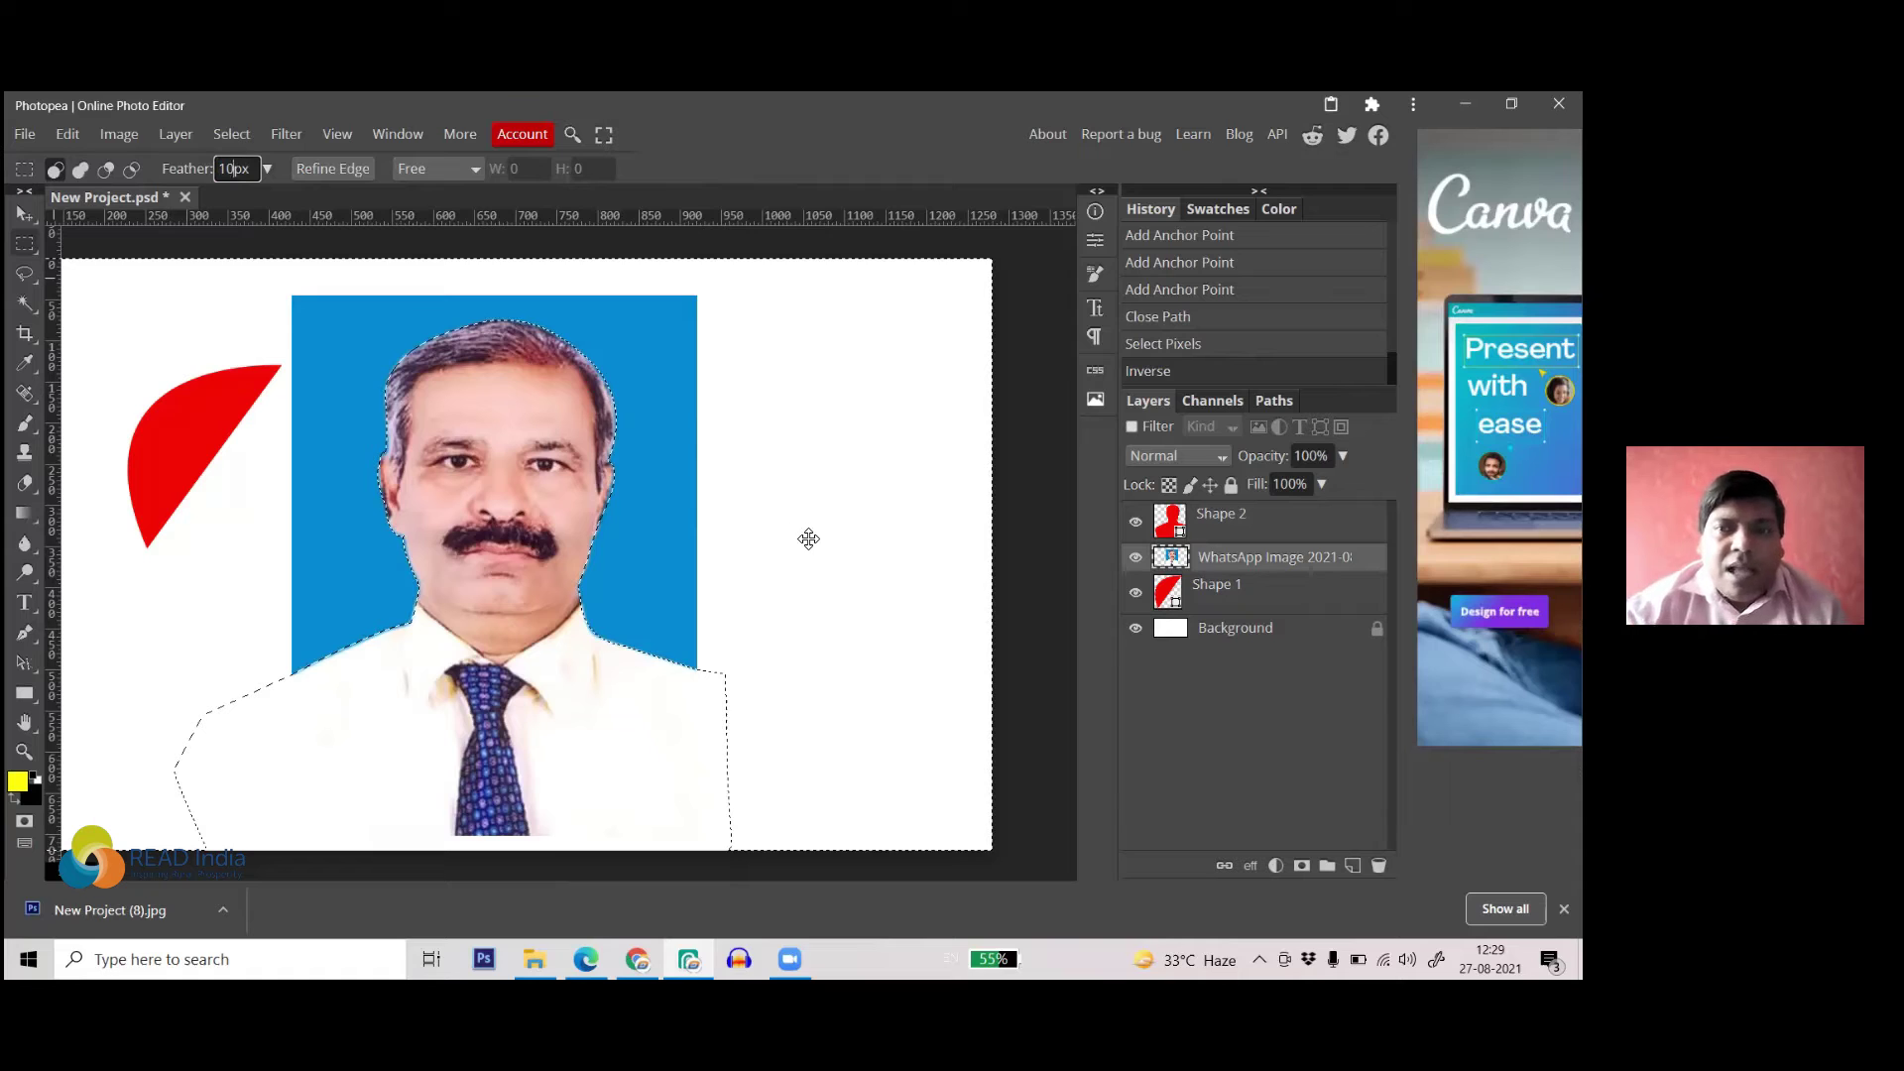
key(Delete)
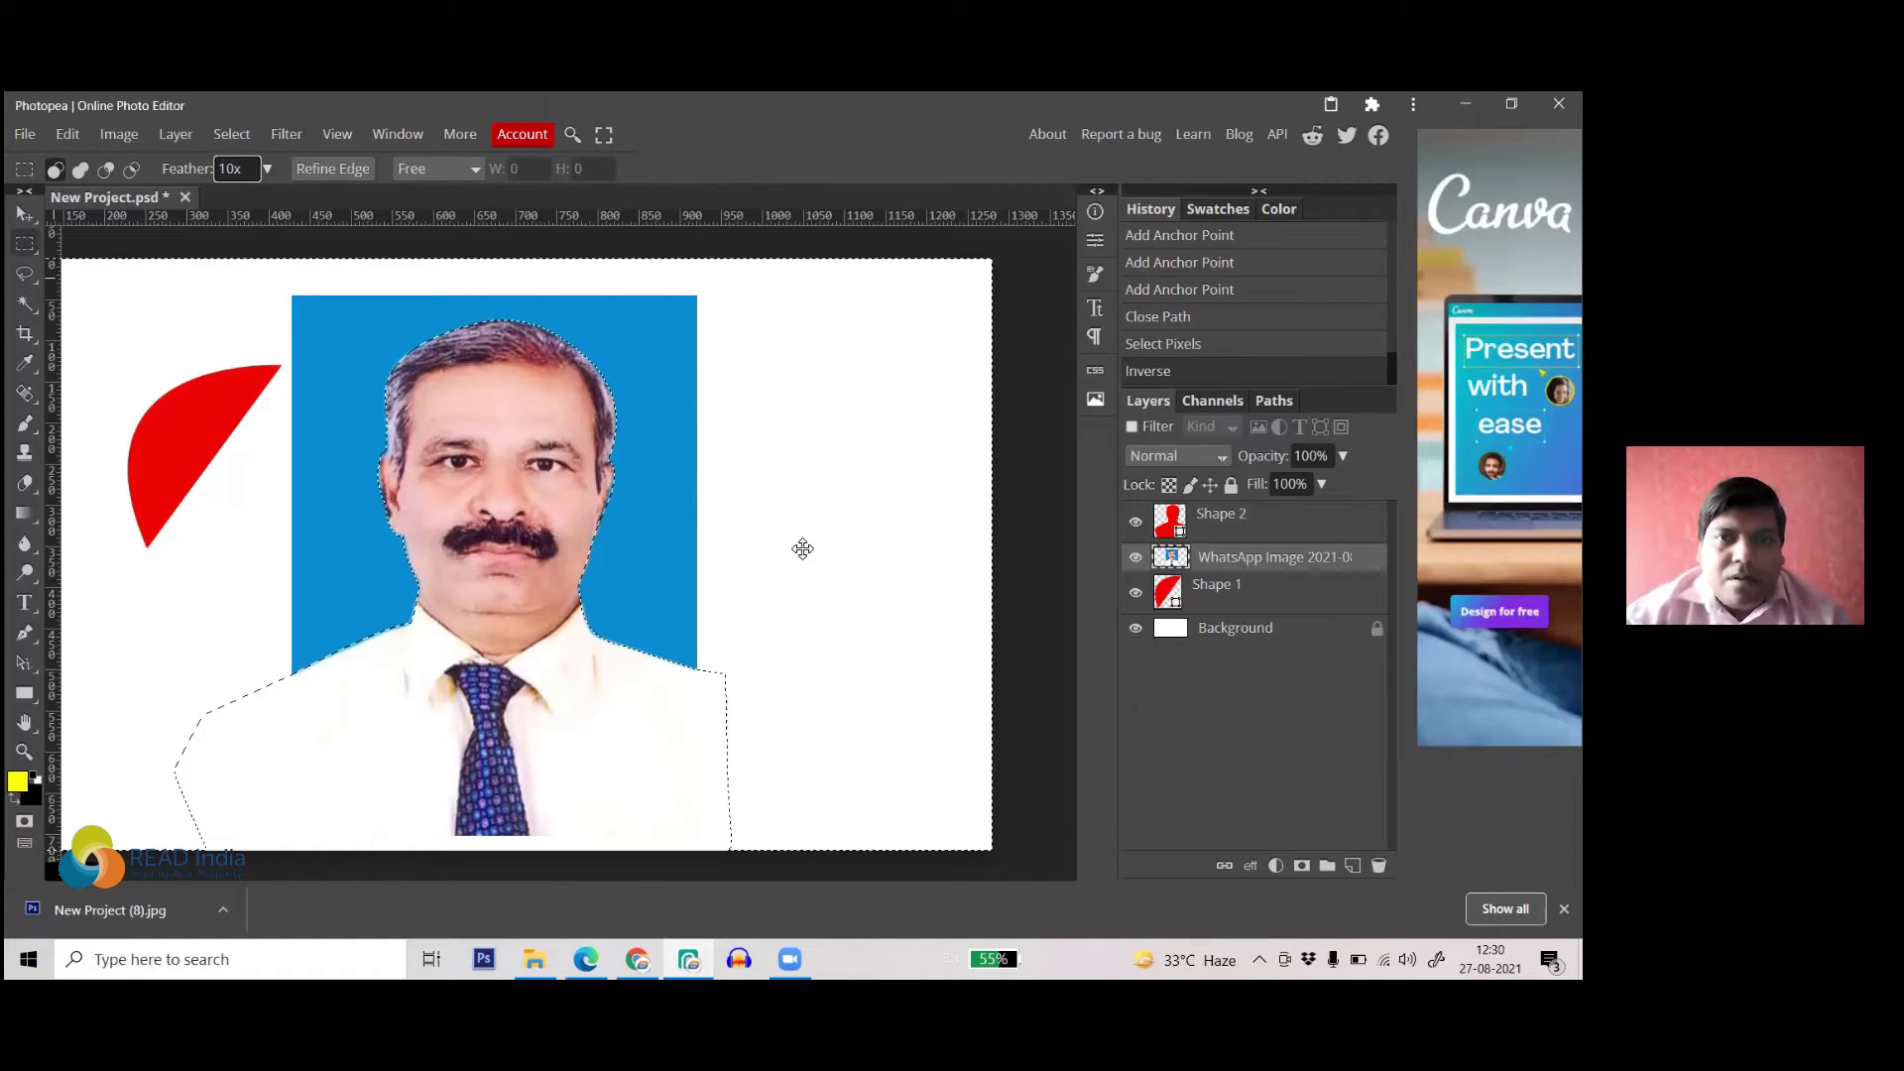
key(Return)
key(ctrl+d)
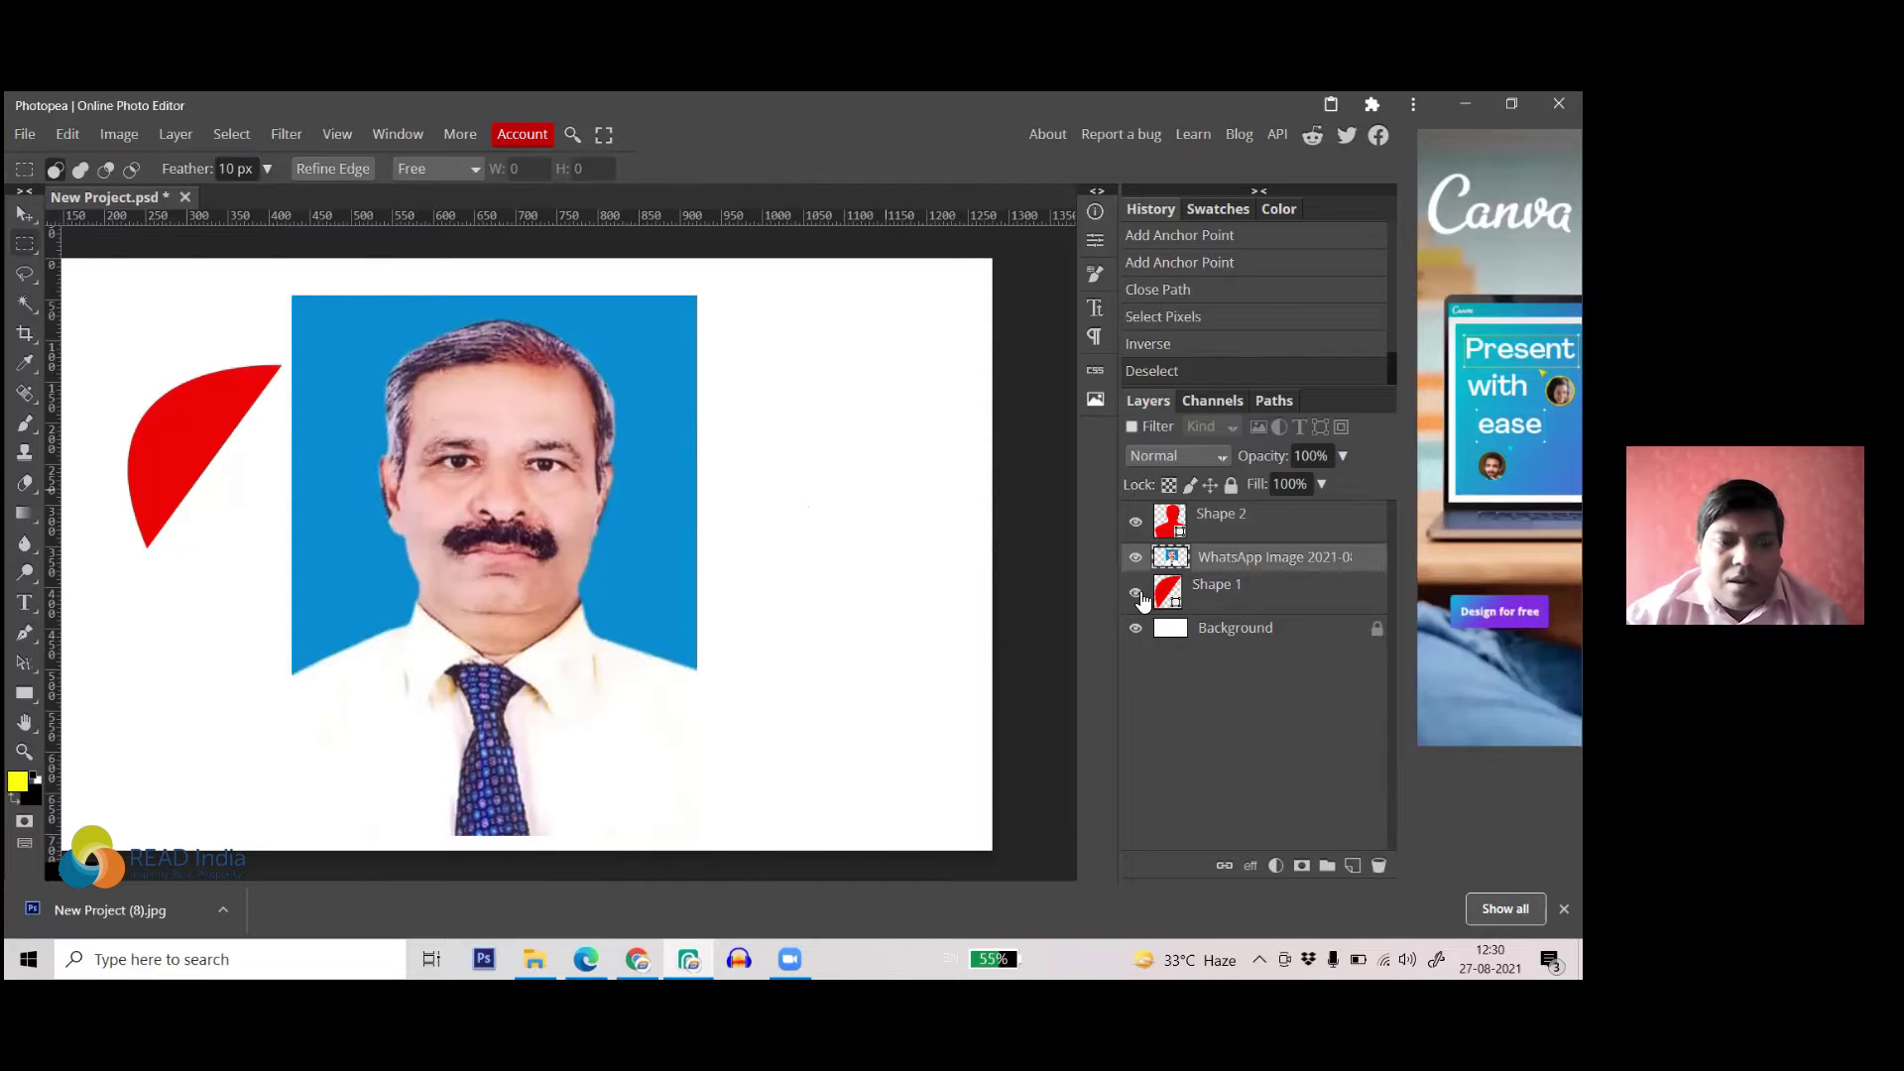
key(ctrl+z)
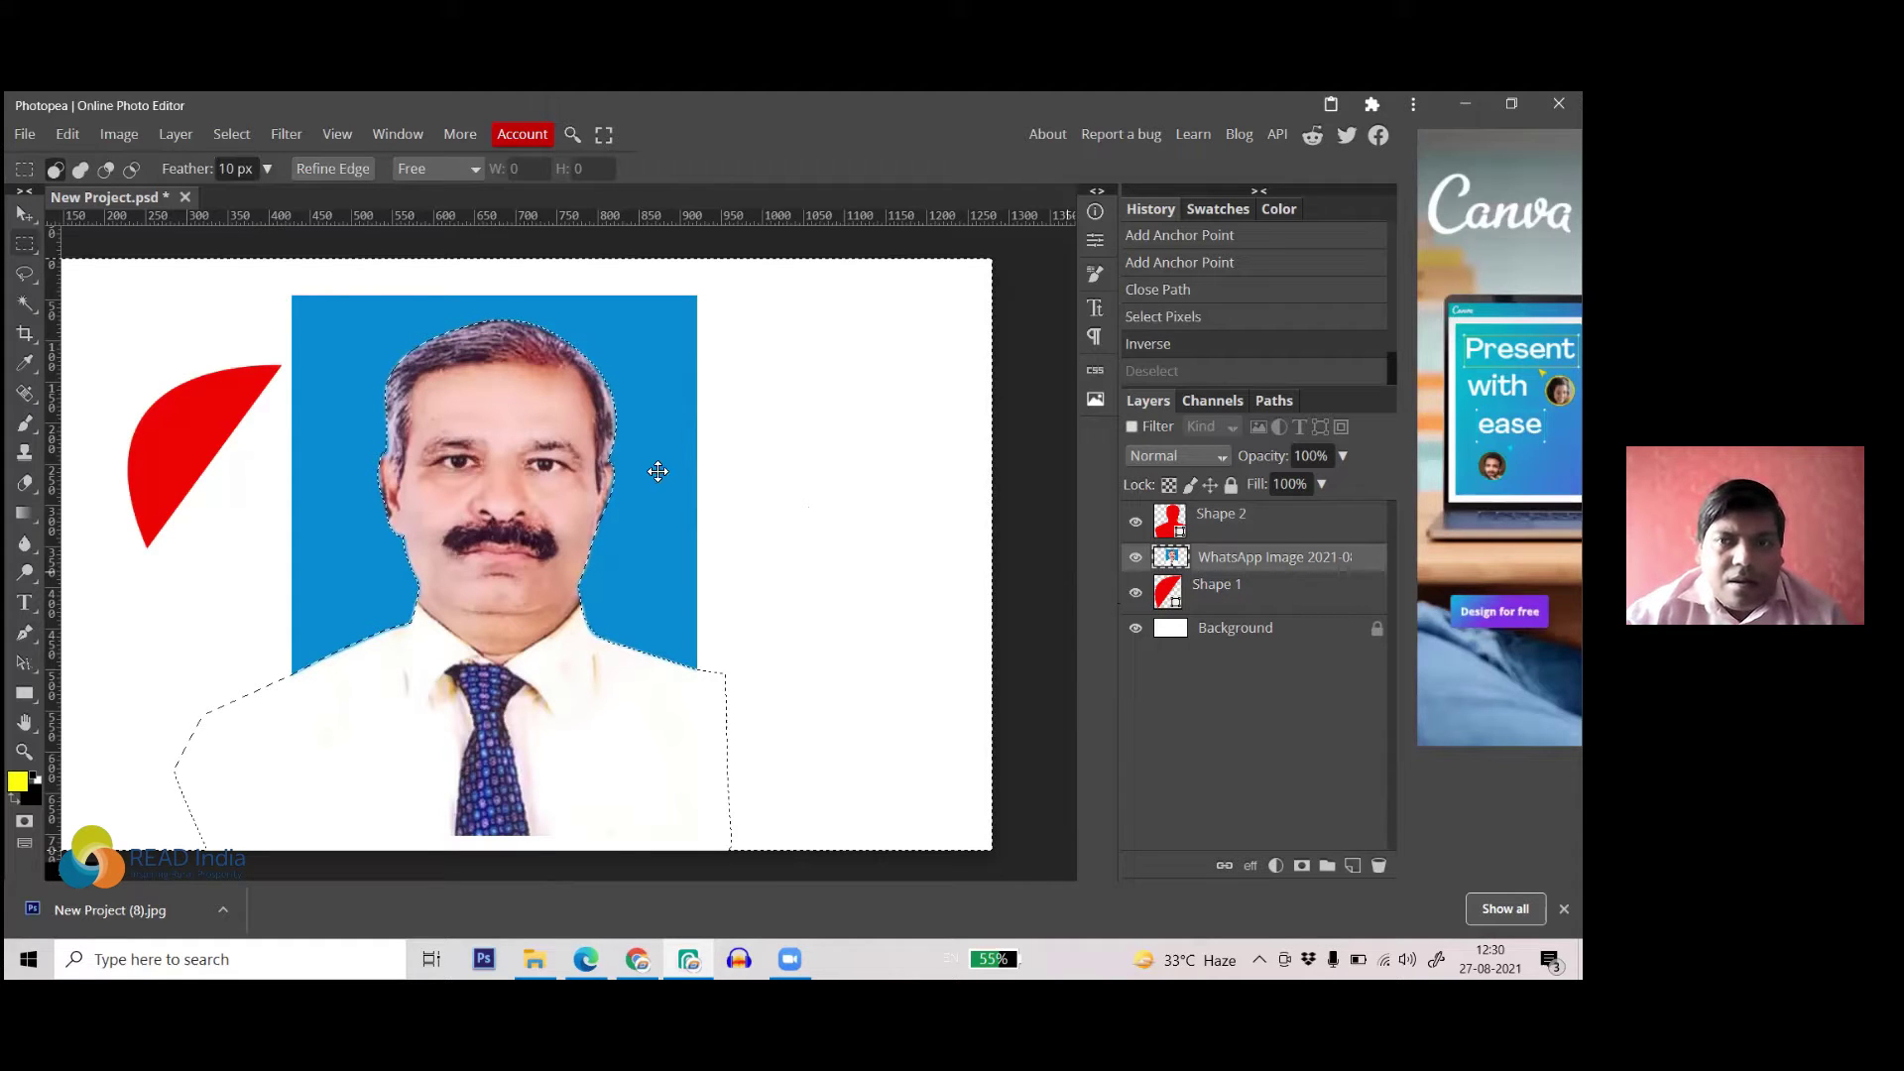
- Clear the selected blue background around the man from the photo layer and deselect
click(20, 217)
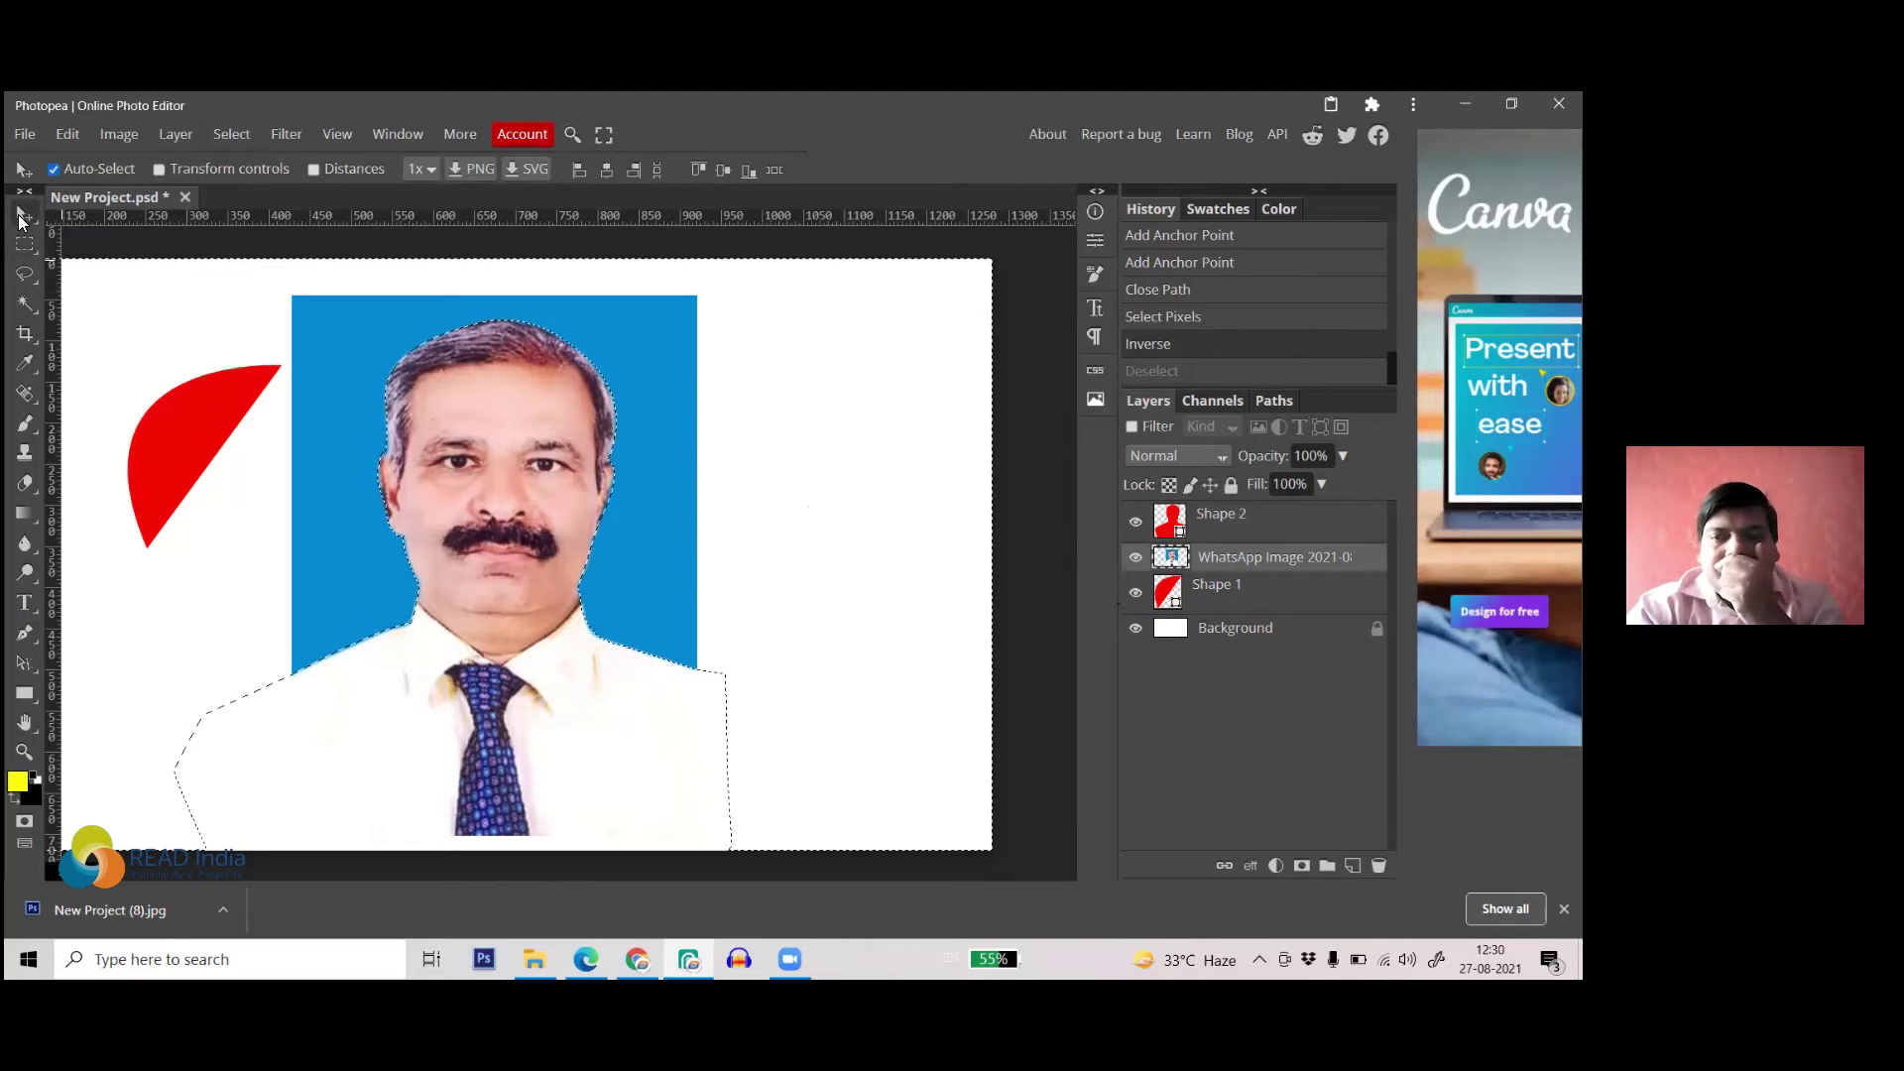
key(Delete)
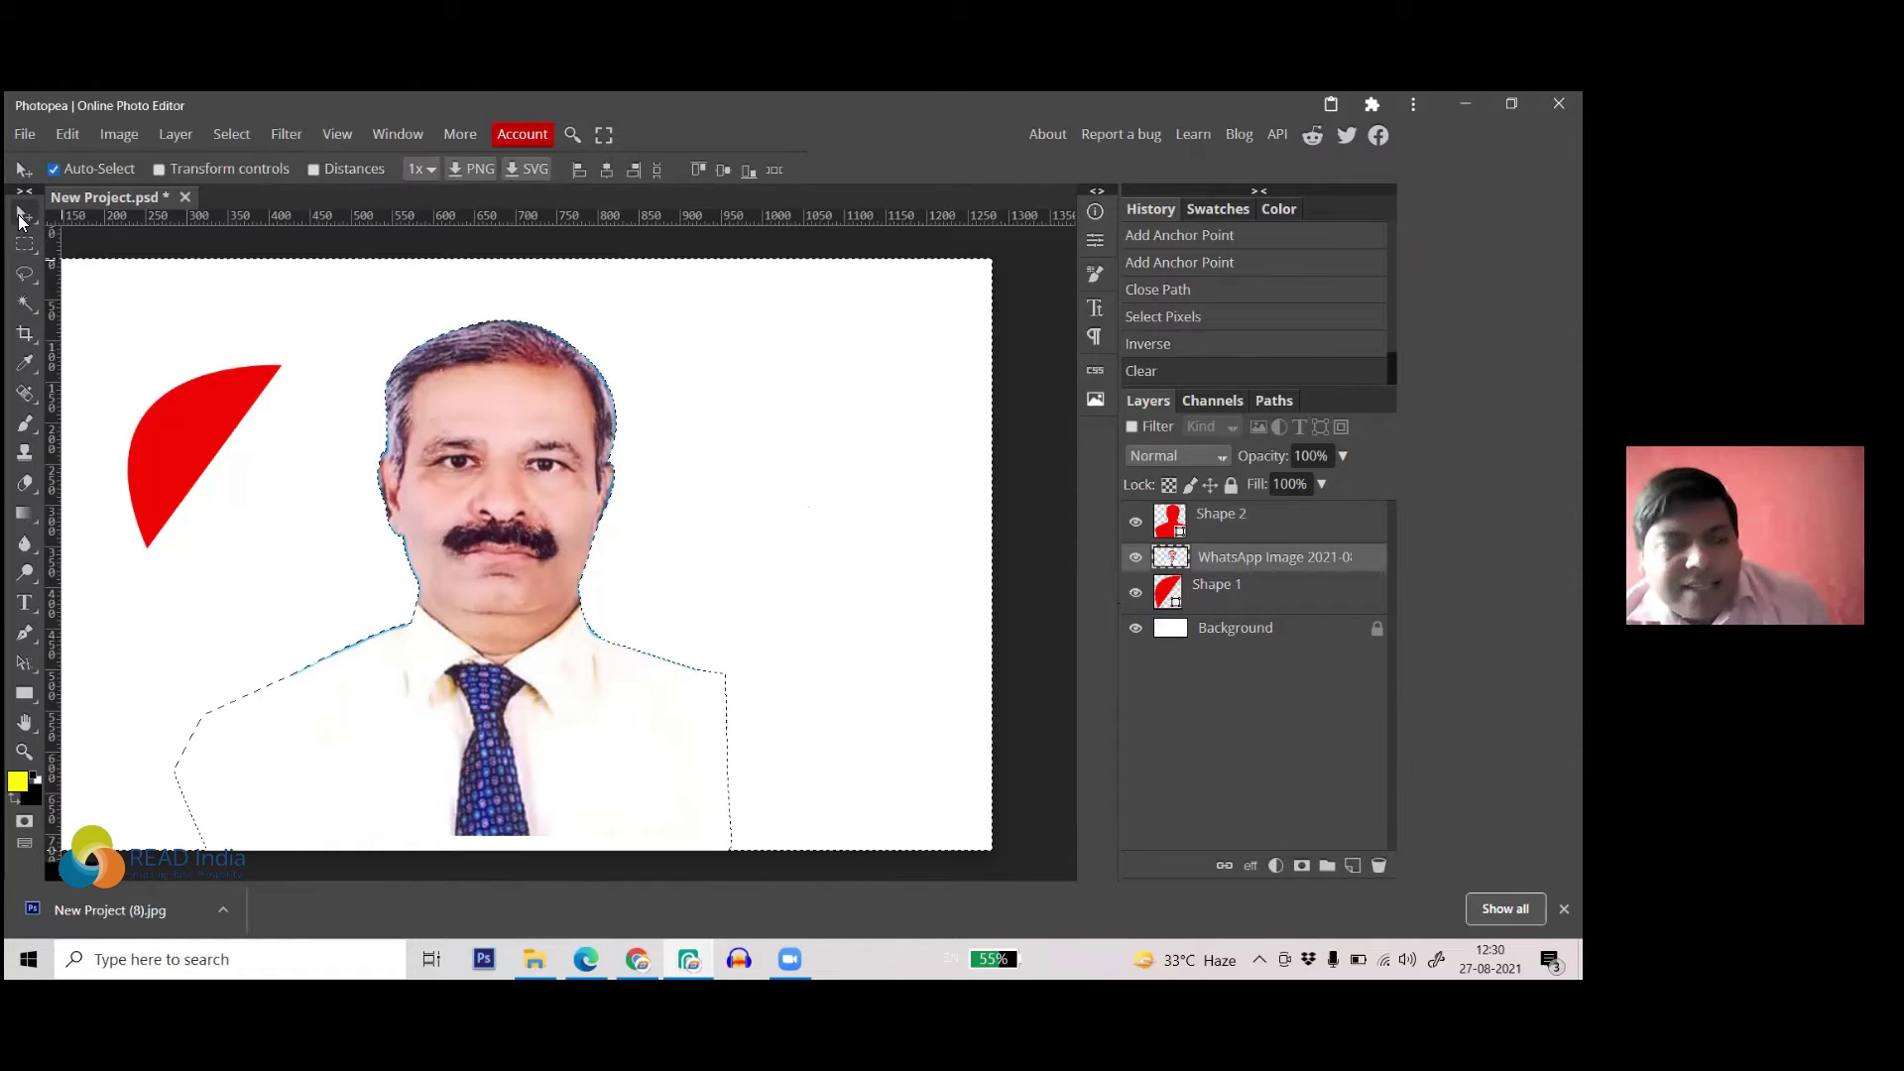
key(ctrl+d)
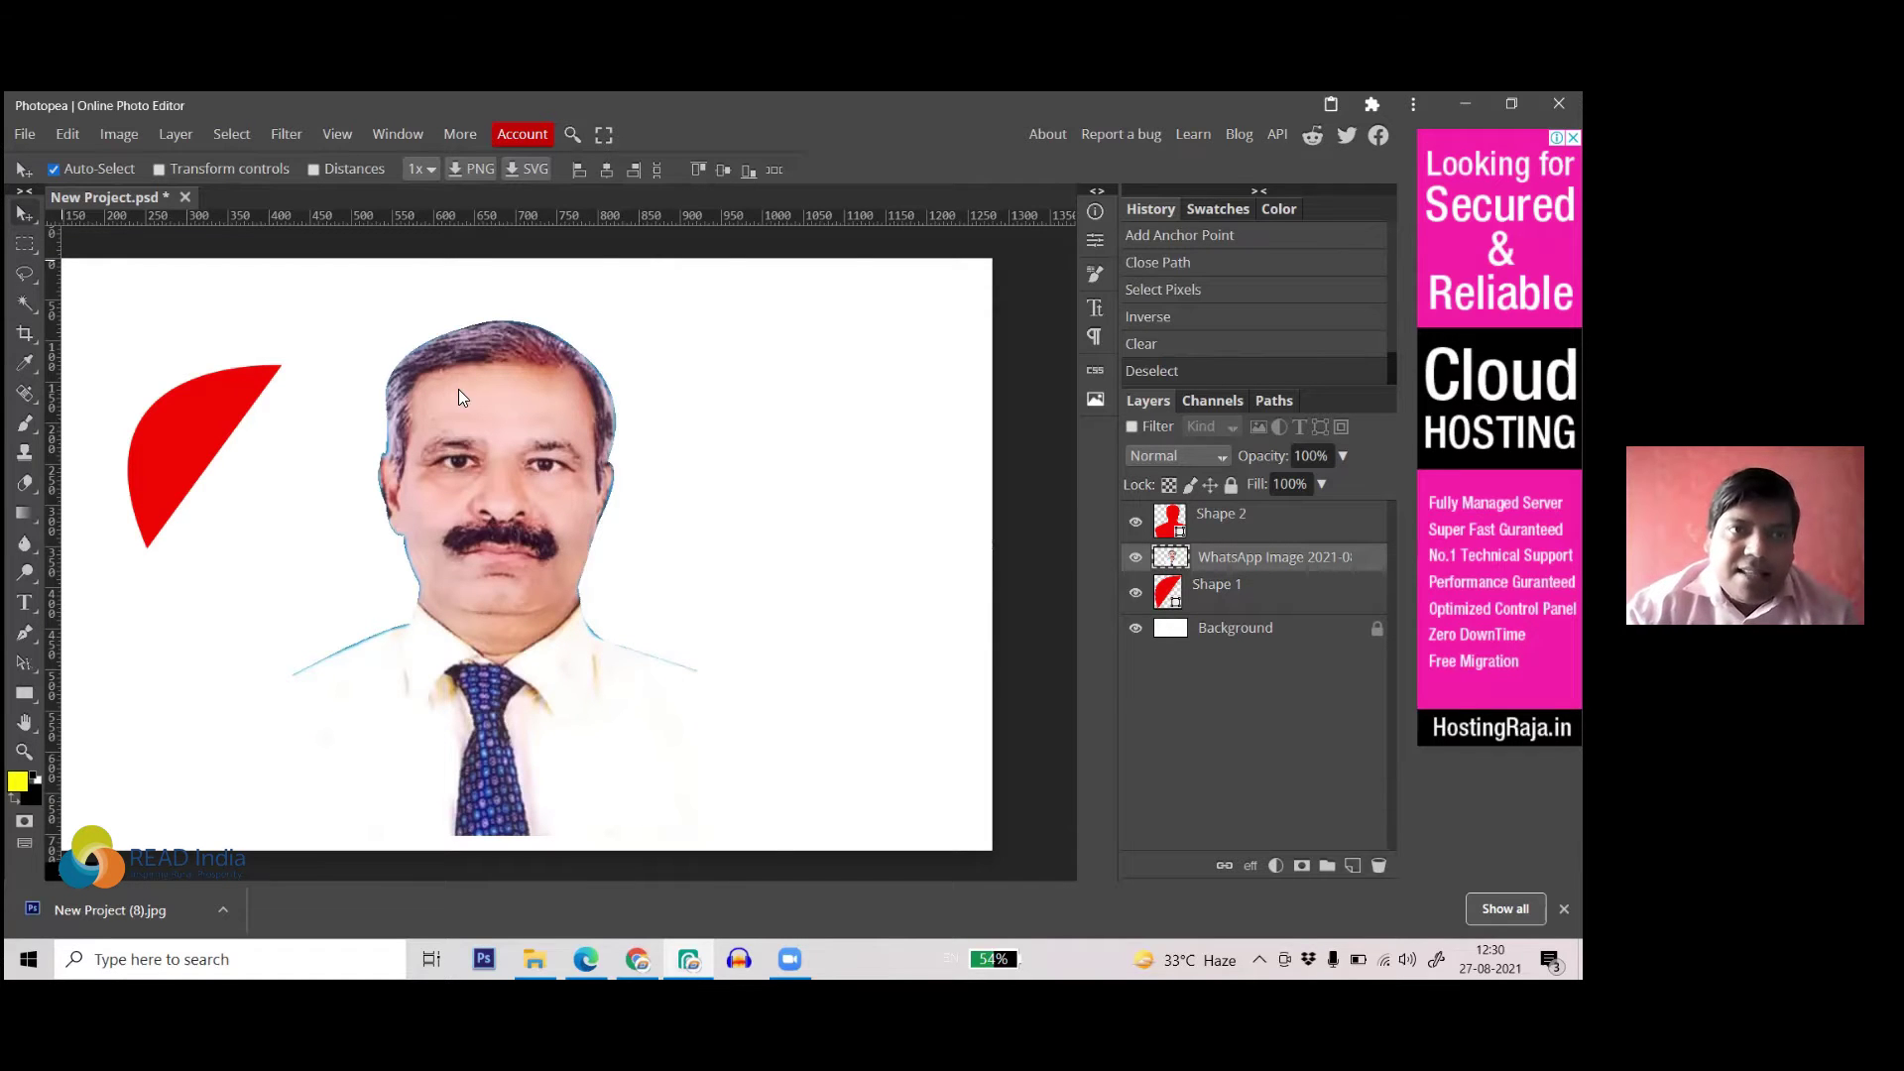
- Examine the cutout's edges around the hair, face, collar and shoulders for leftover background
scroll(520, 631, up, 5)
scroll(529, 466, down, 2)
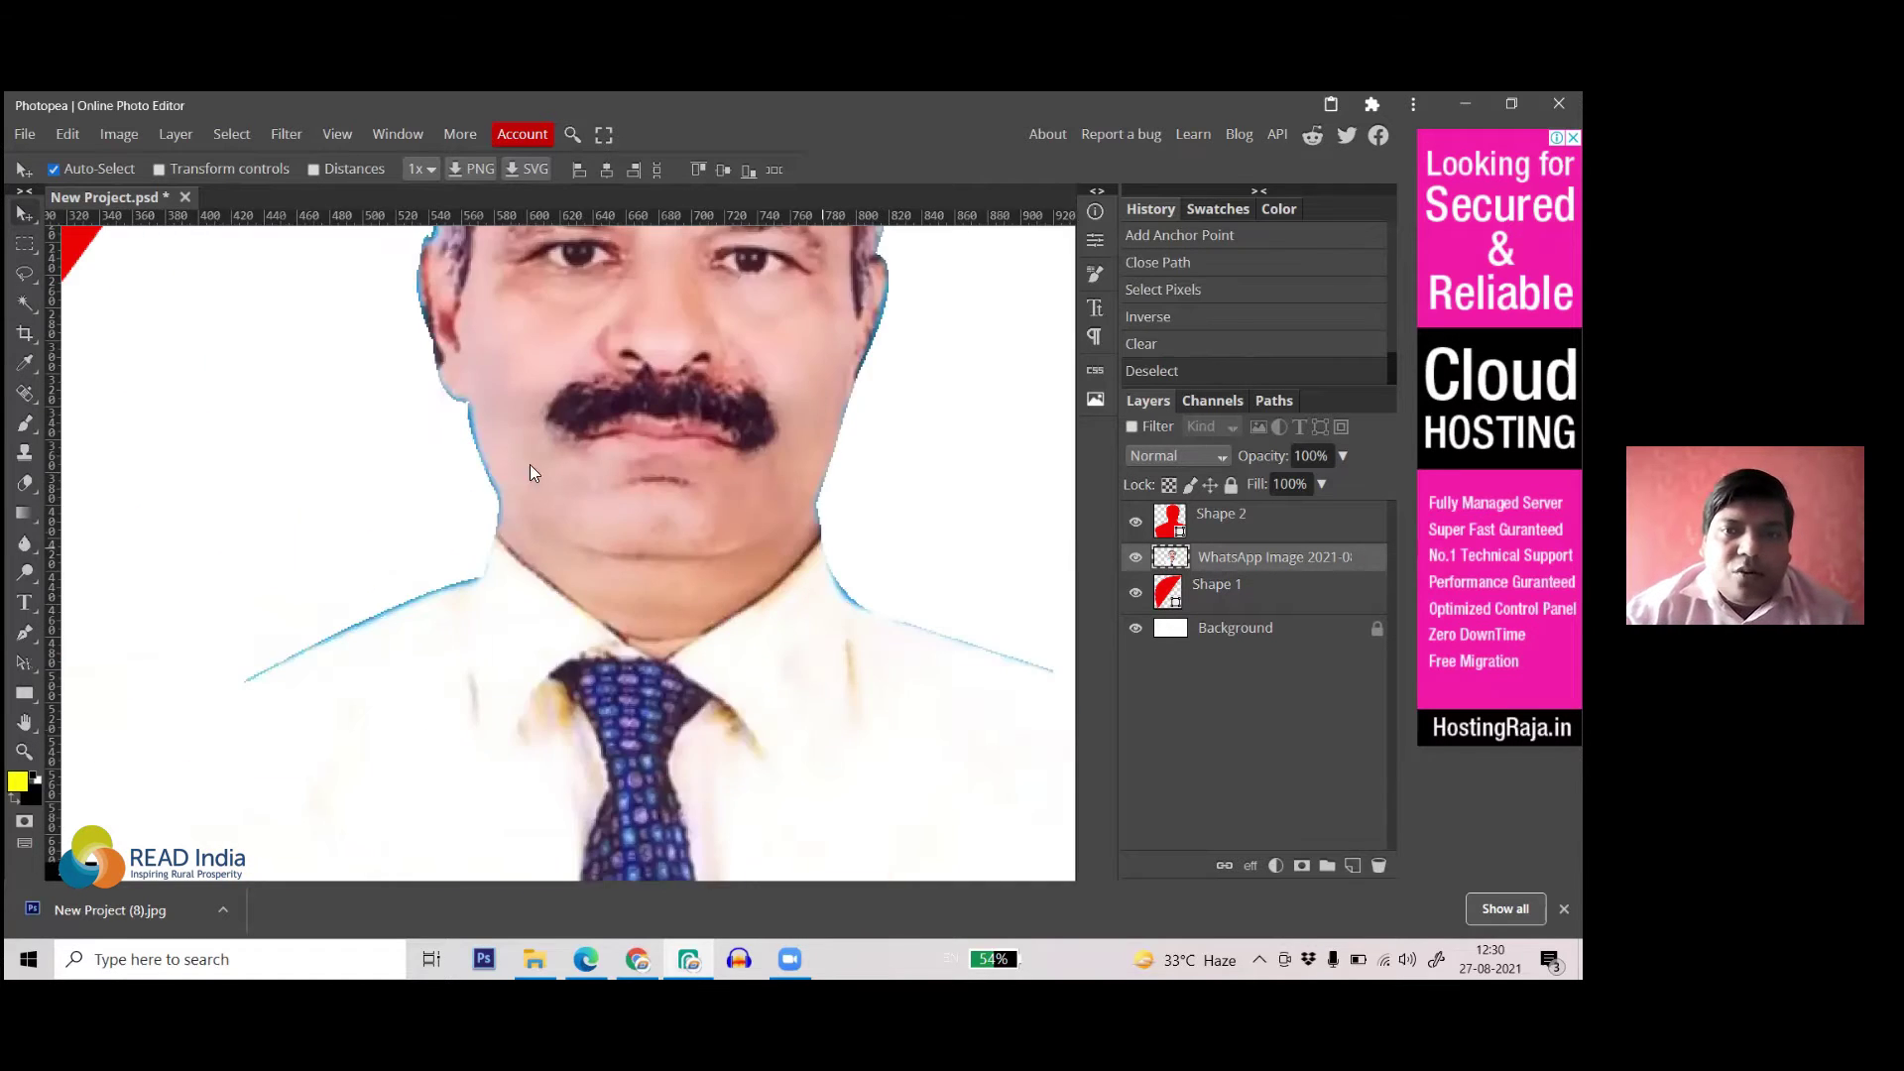
scroll(532, 442, up, 4)
scroll(526, 432, down, 4)
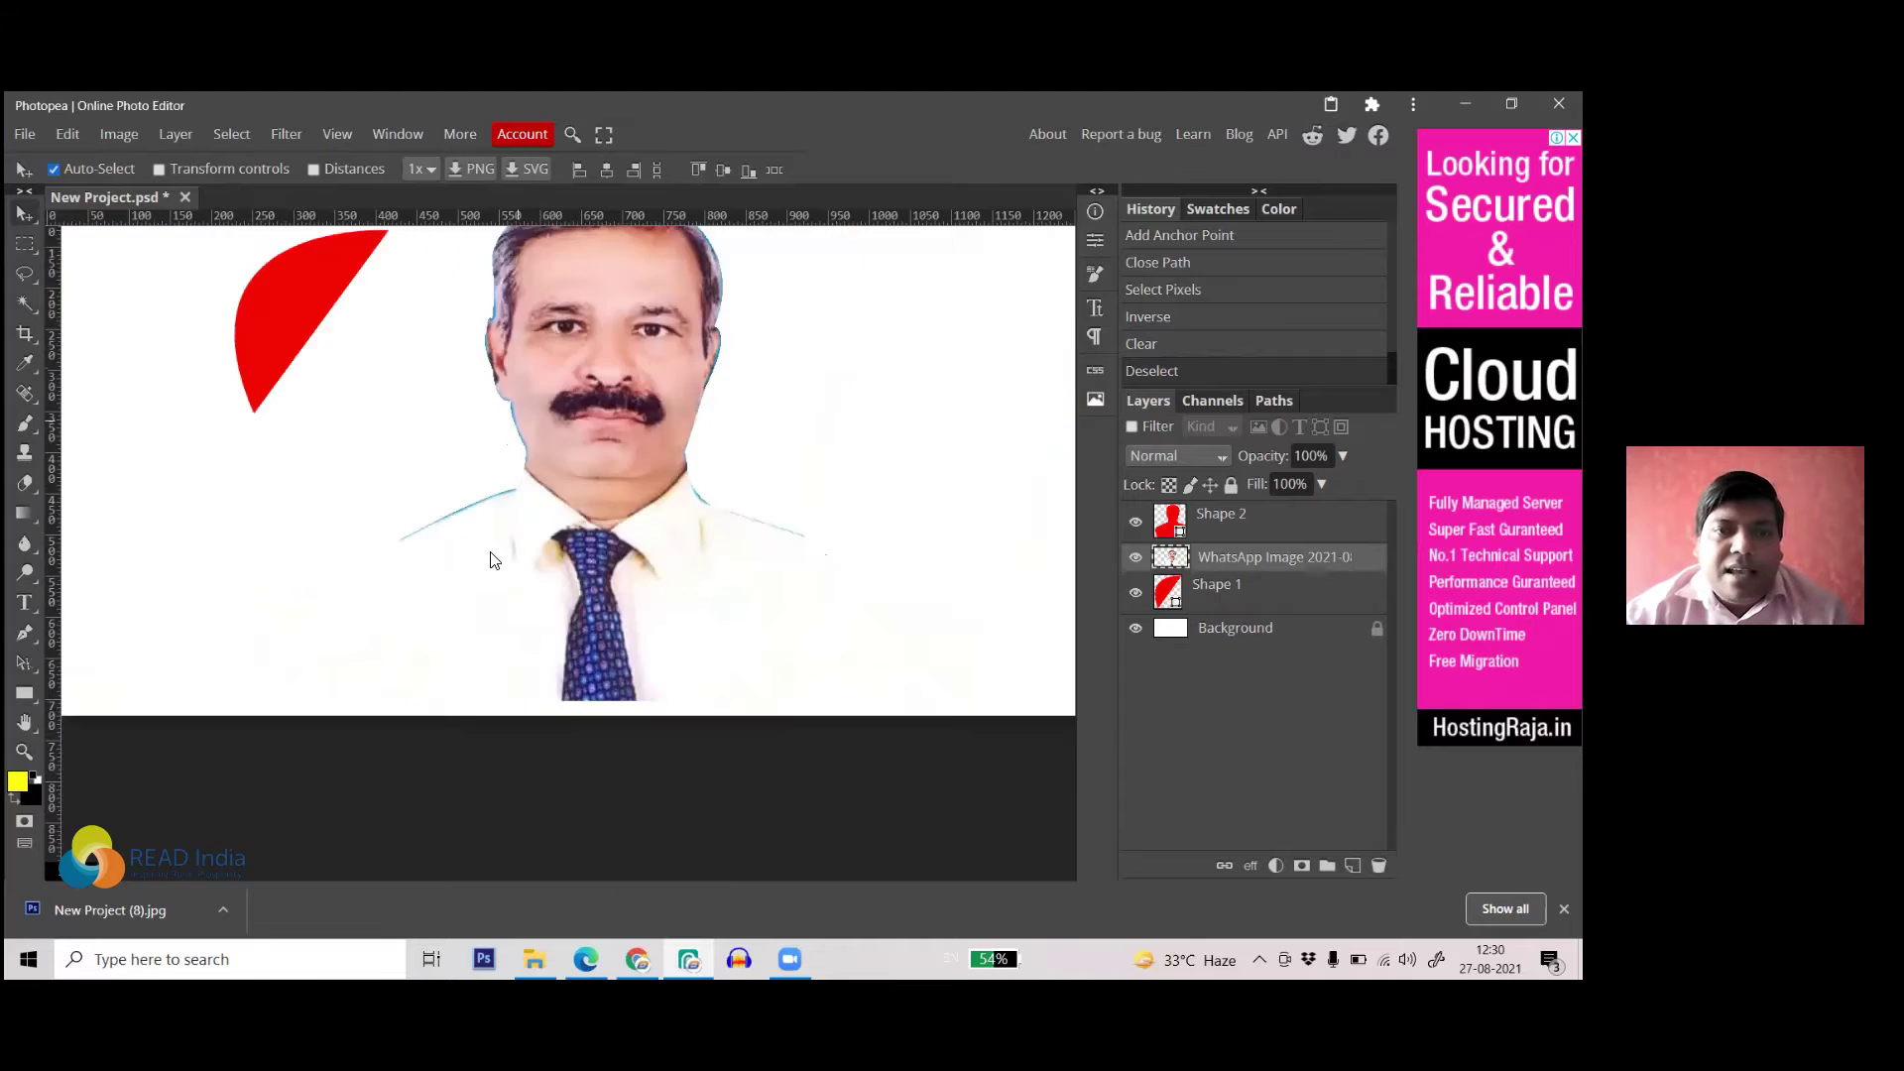
scroll(496, 555, up, 3)
scroll(555, 462, down, 5)
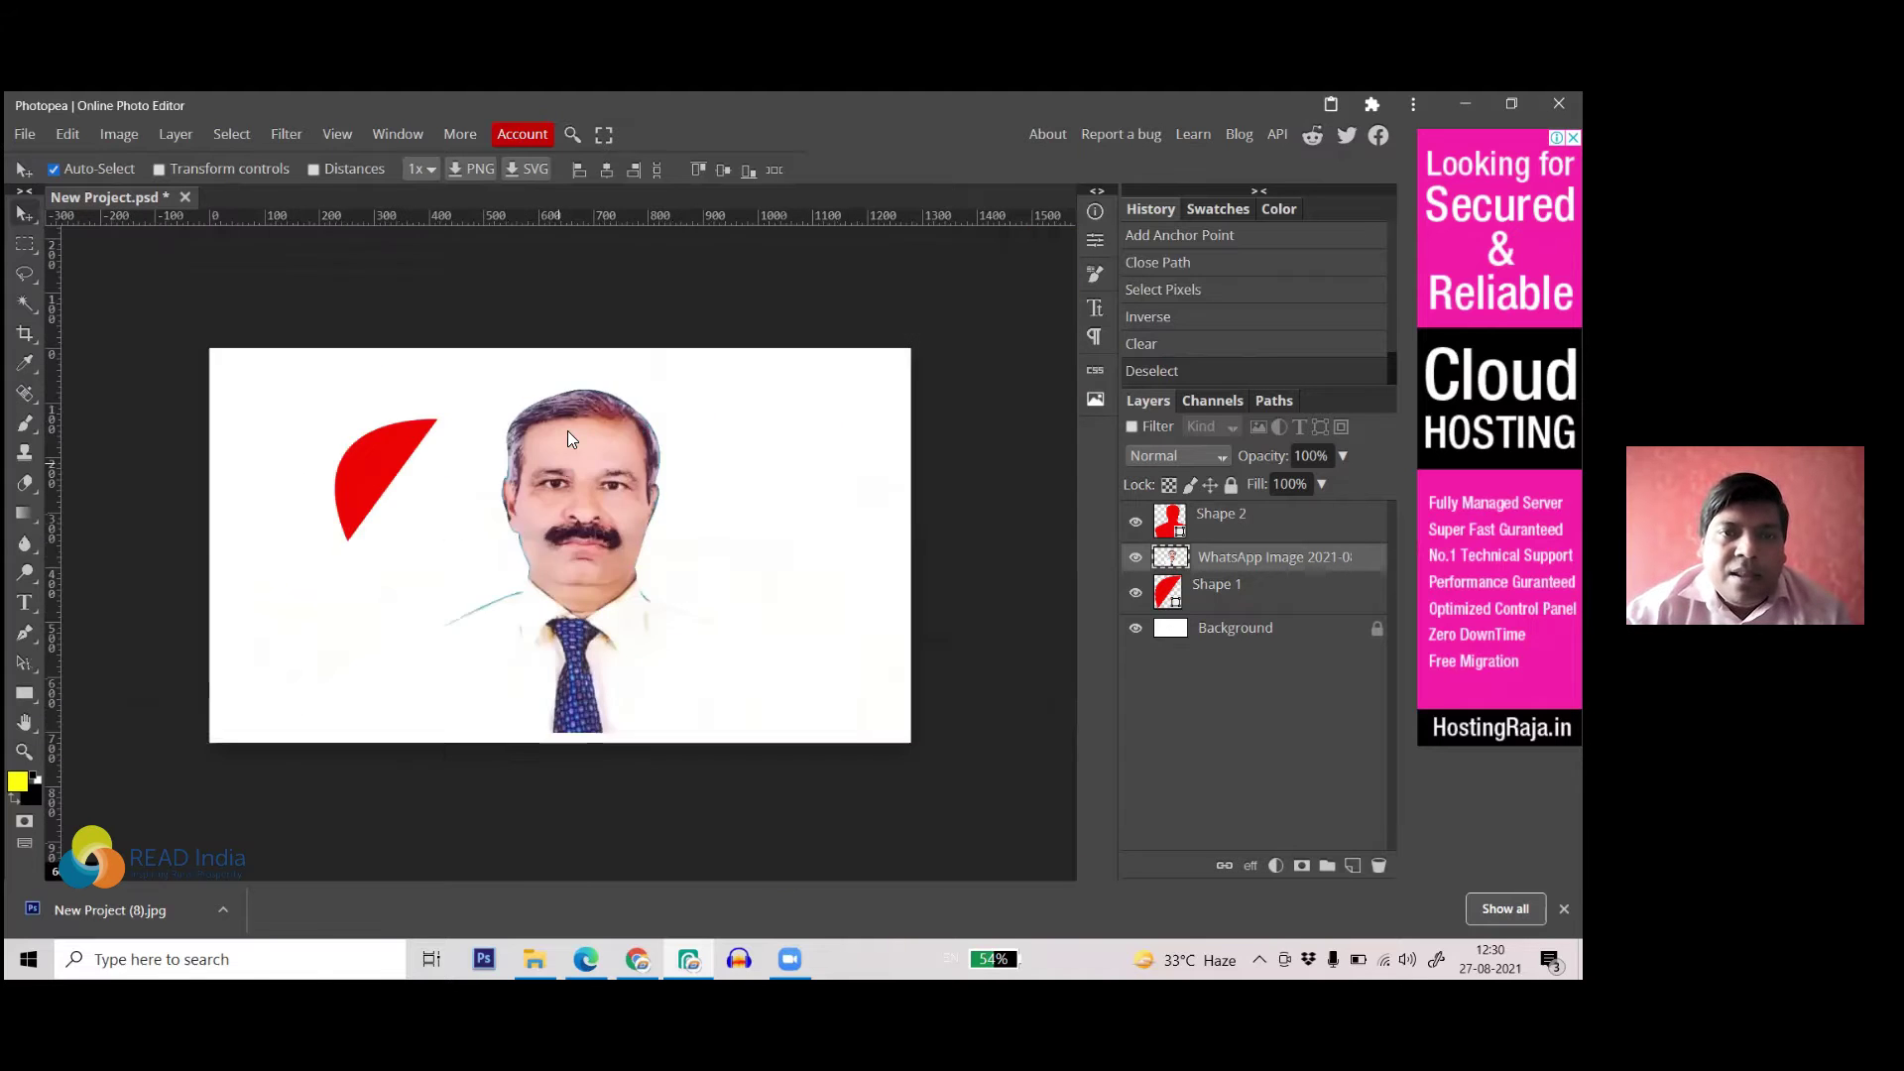
scroll(569, 436, up, 4)
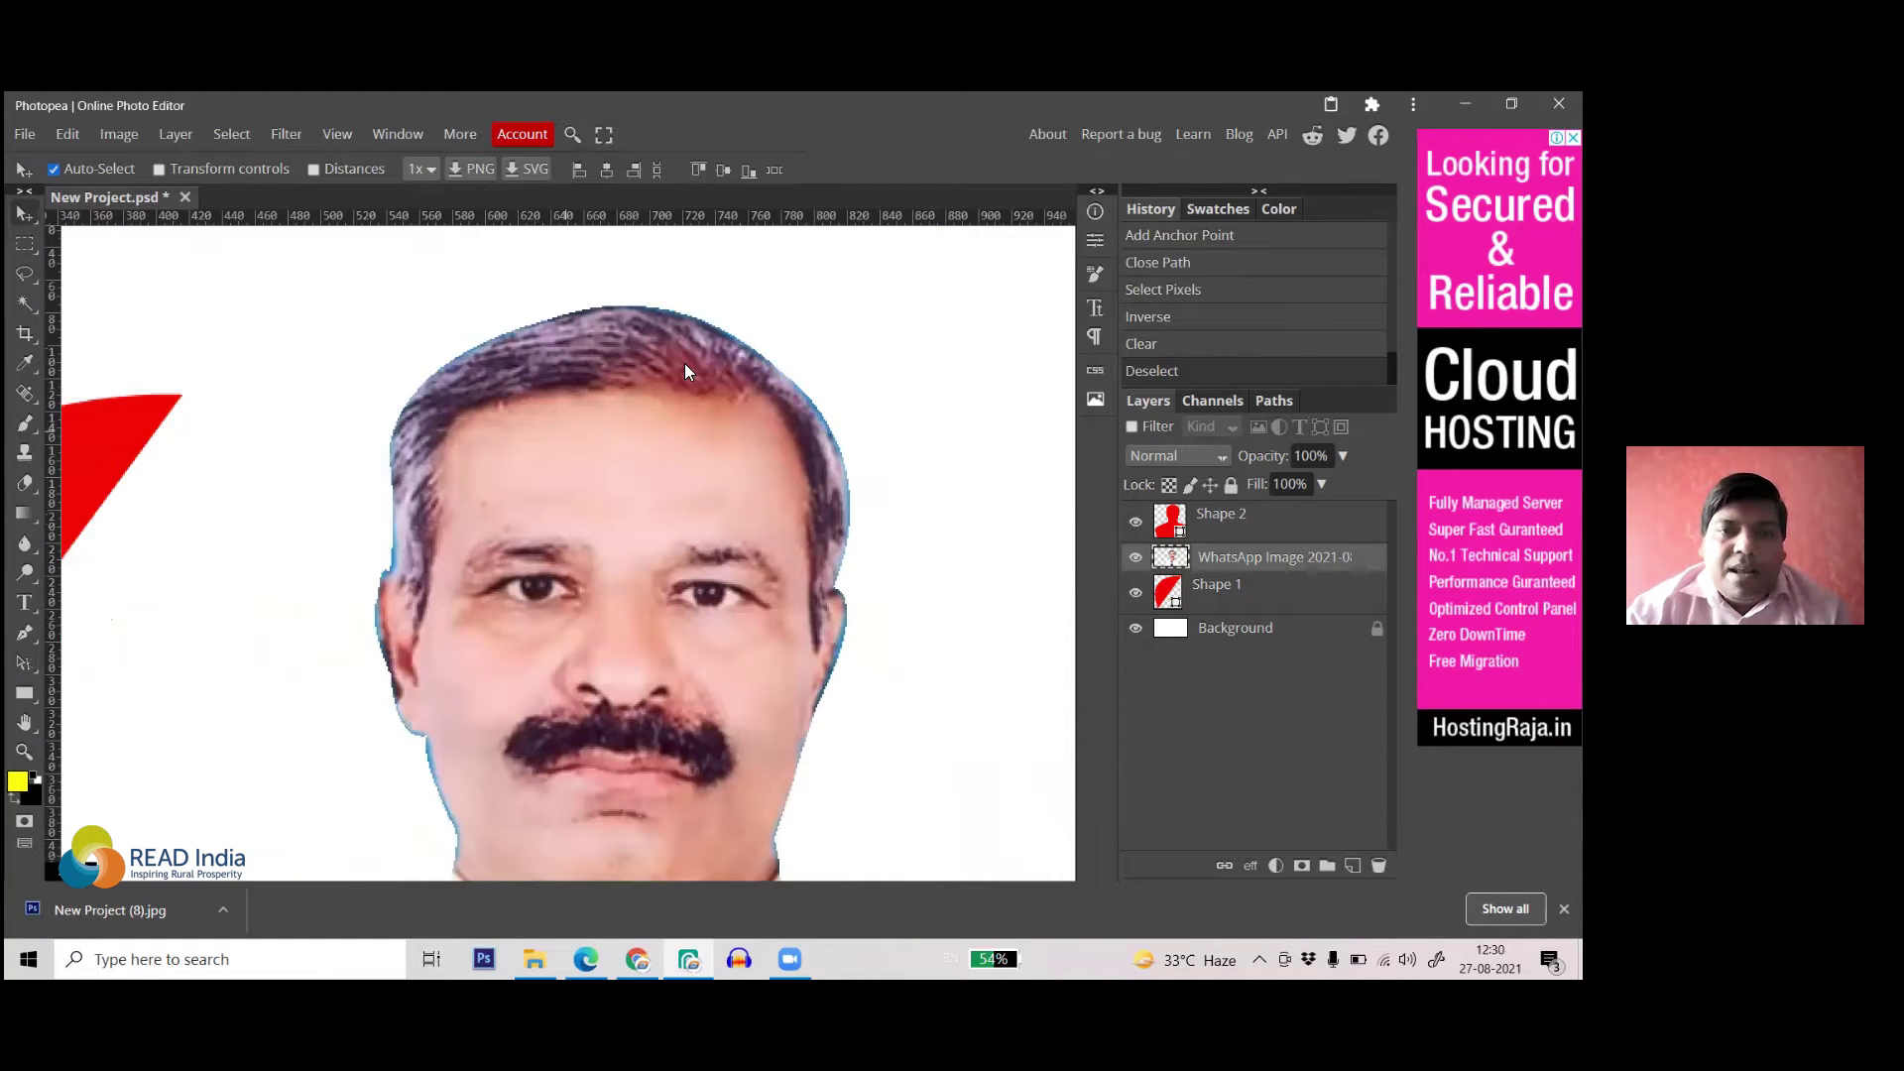
scroll(684, 372, down, 4)
scroll(509, 728, up, 4)
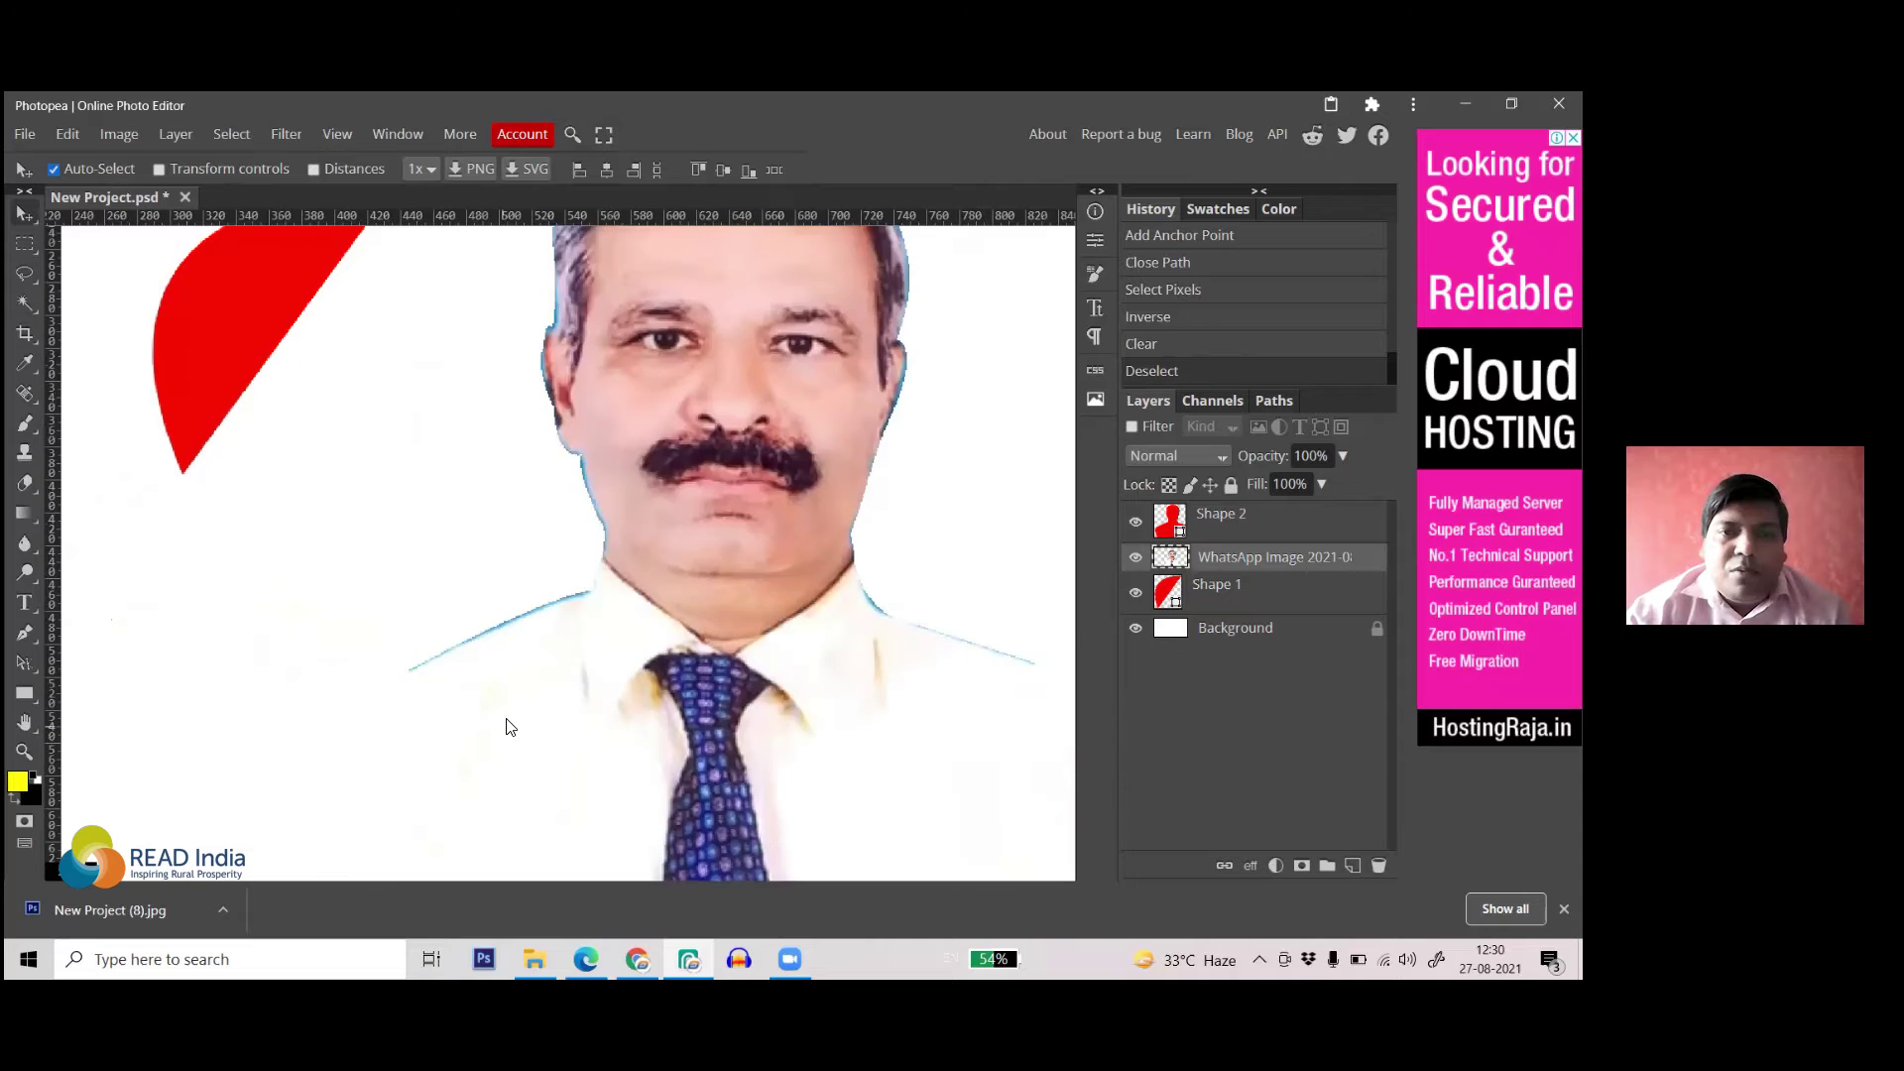
scroll(835, 558, up, 1)
scroll(835, 561, down, 4)
scroll(598, 664, up, 4)
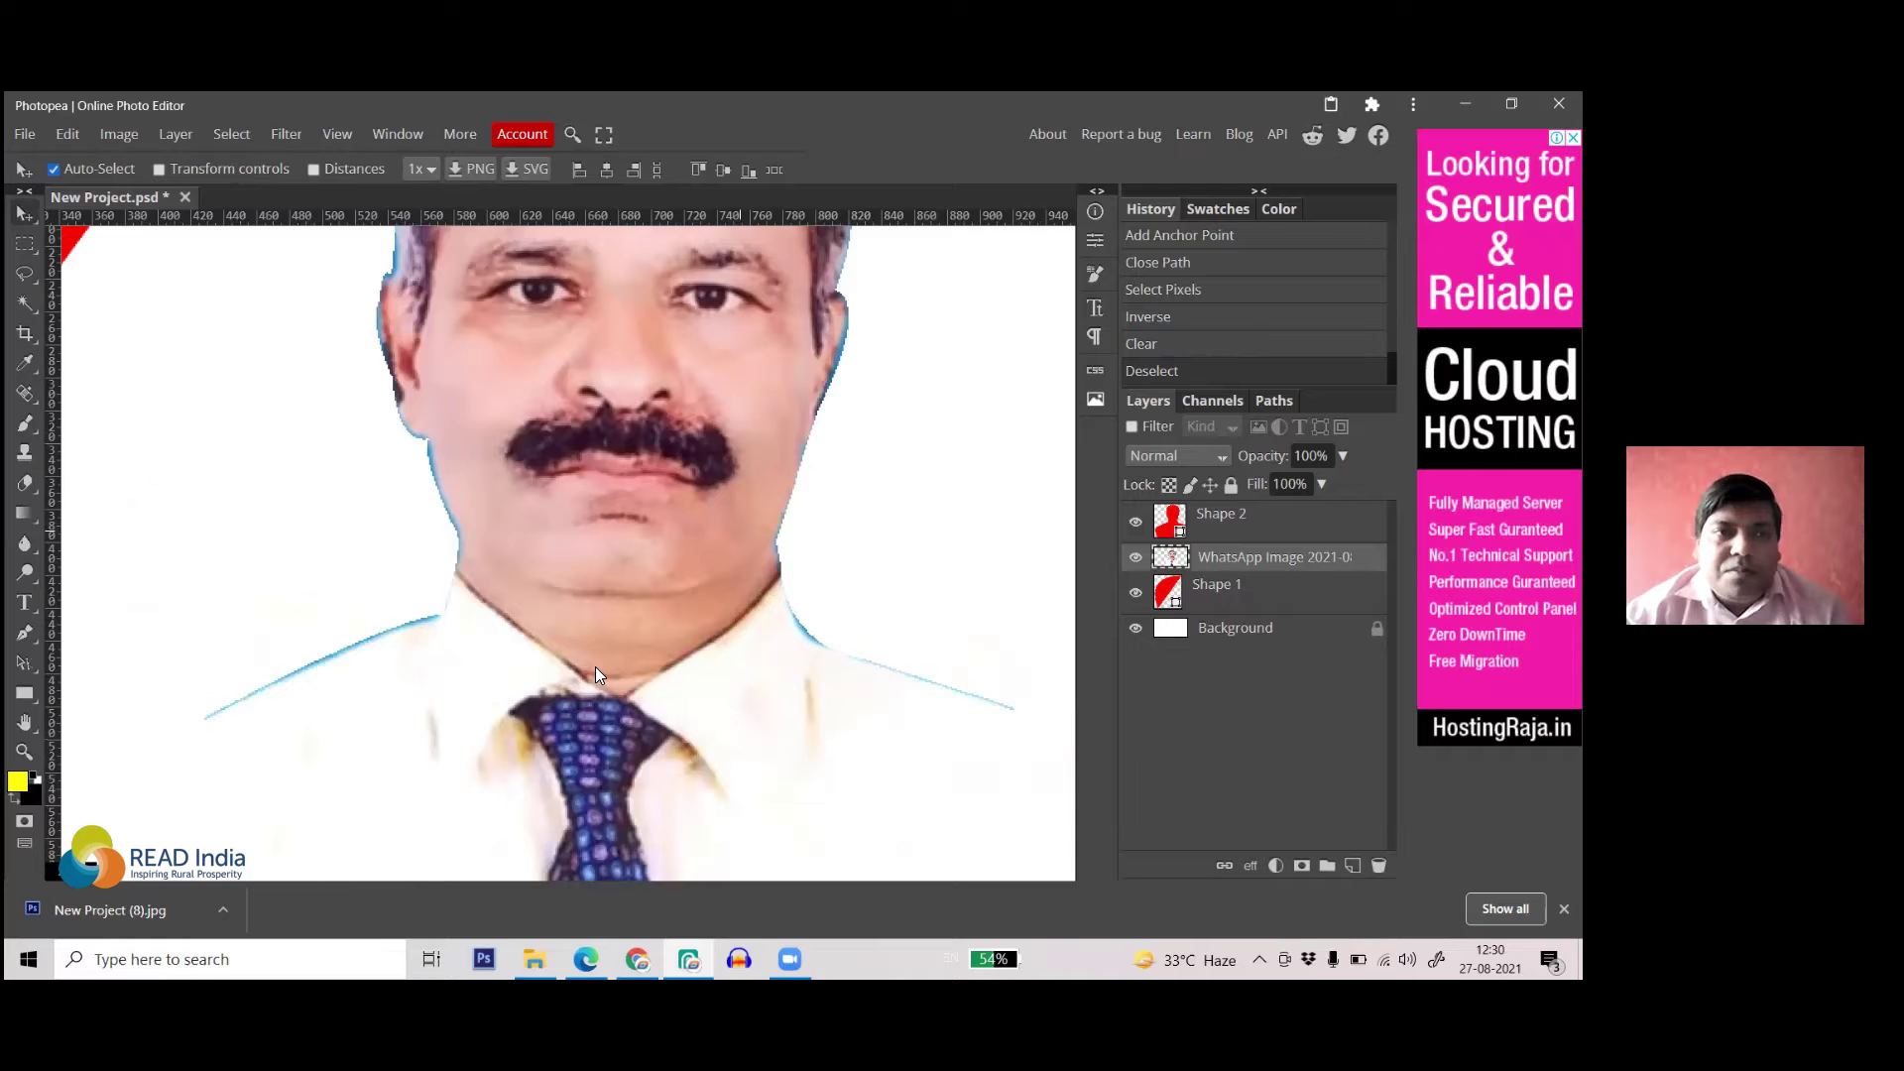
- Draw a closed Pen path around the leftover blue fringe above the left shoulder, from its outer end to the collar and back
scroll(595, 674, up, 2)
scroll(583, 607, down, 2)
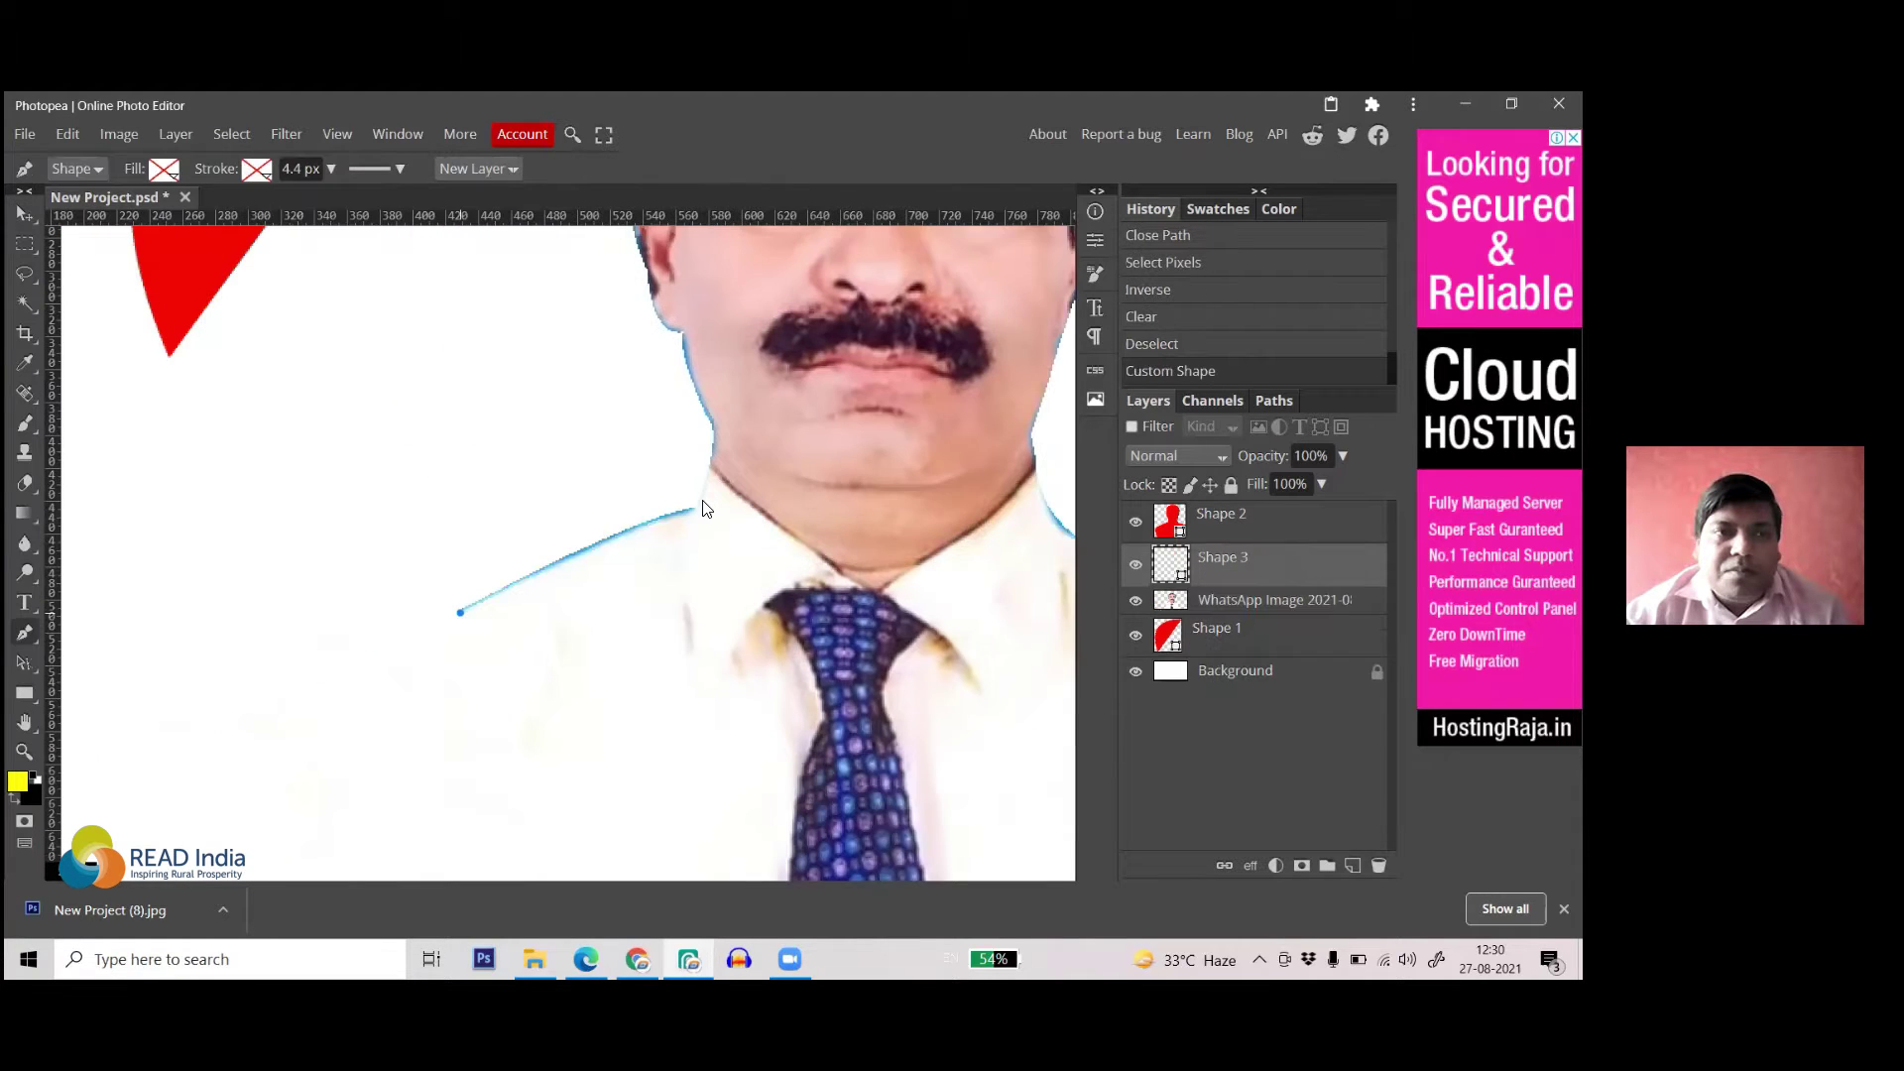
drag(719, 500, 673, 464)
click(673, 464)
click(537, 486)
click(483, 497)
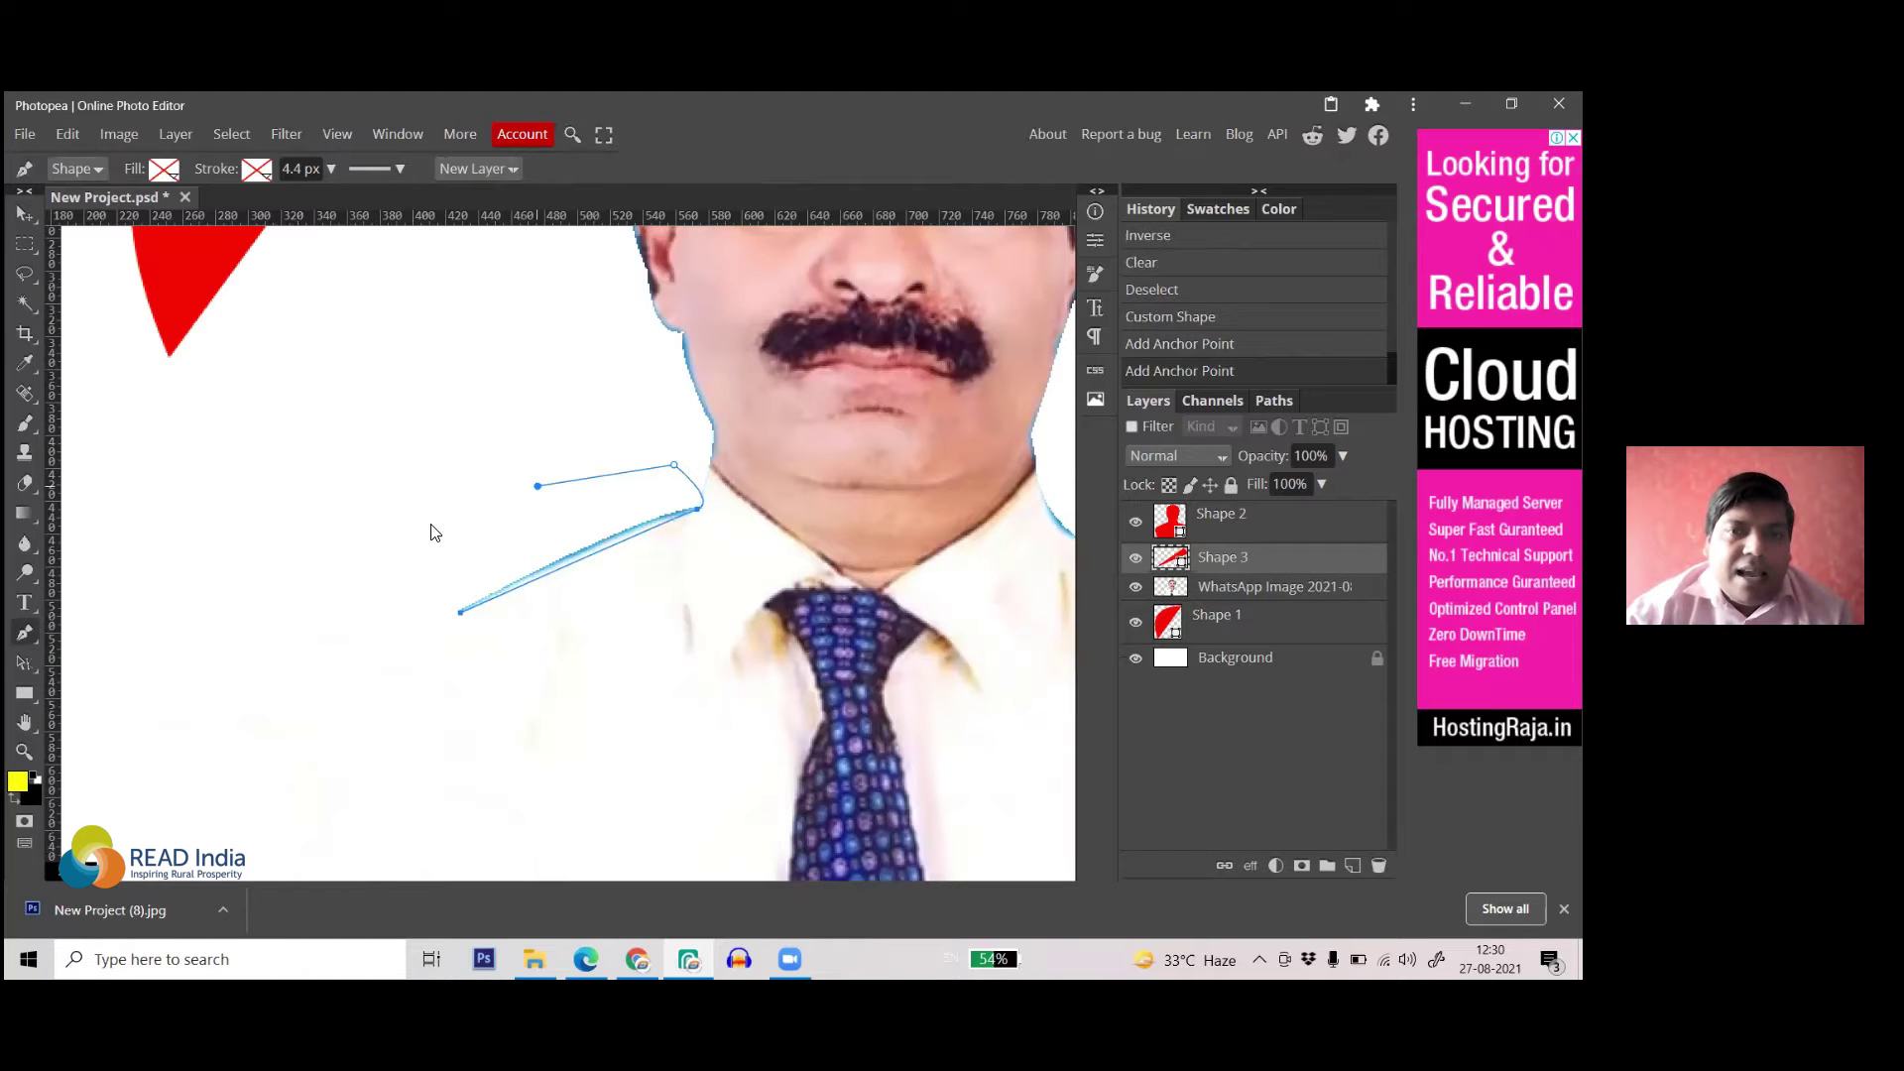
click(430, 529)
click(393, 576)
click(390, 609)
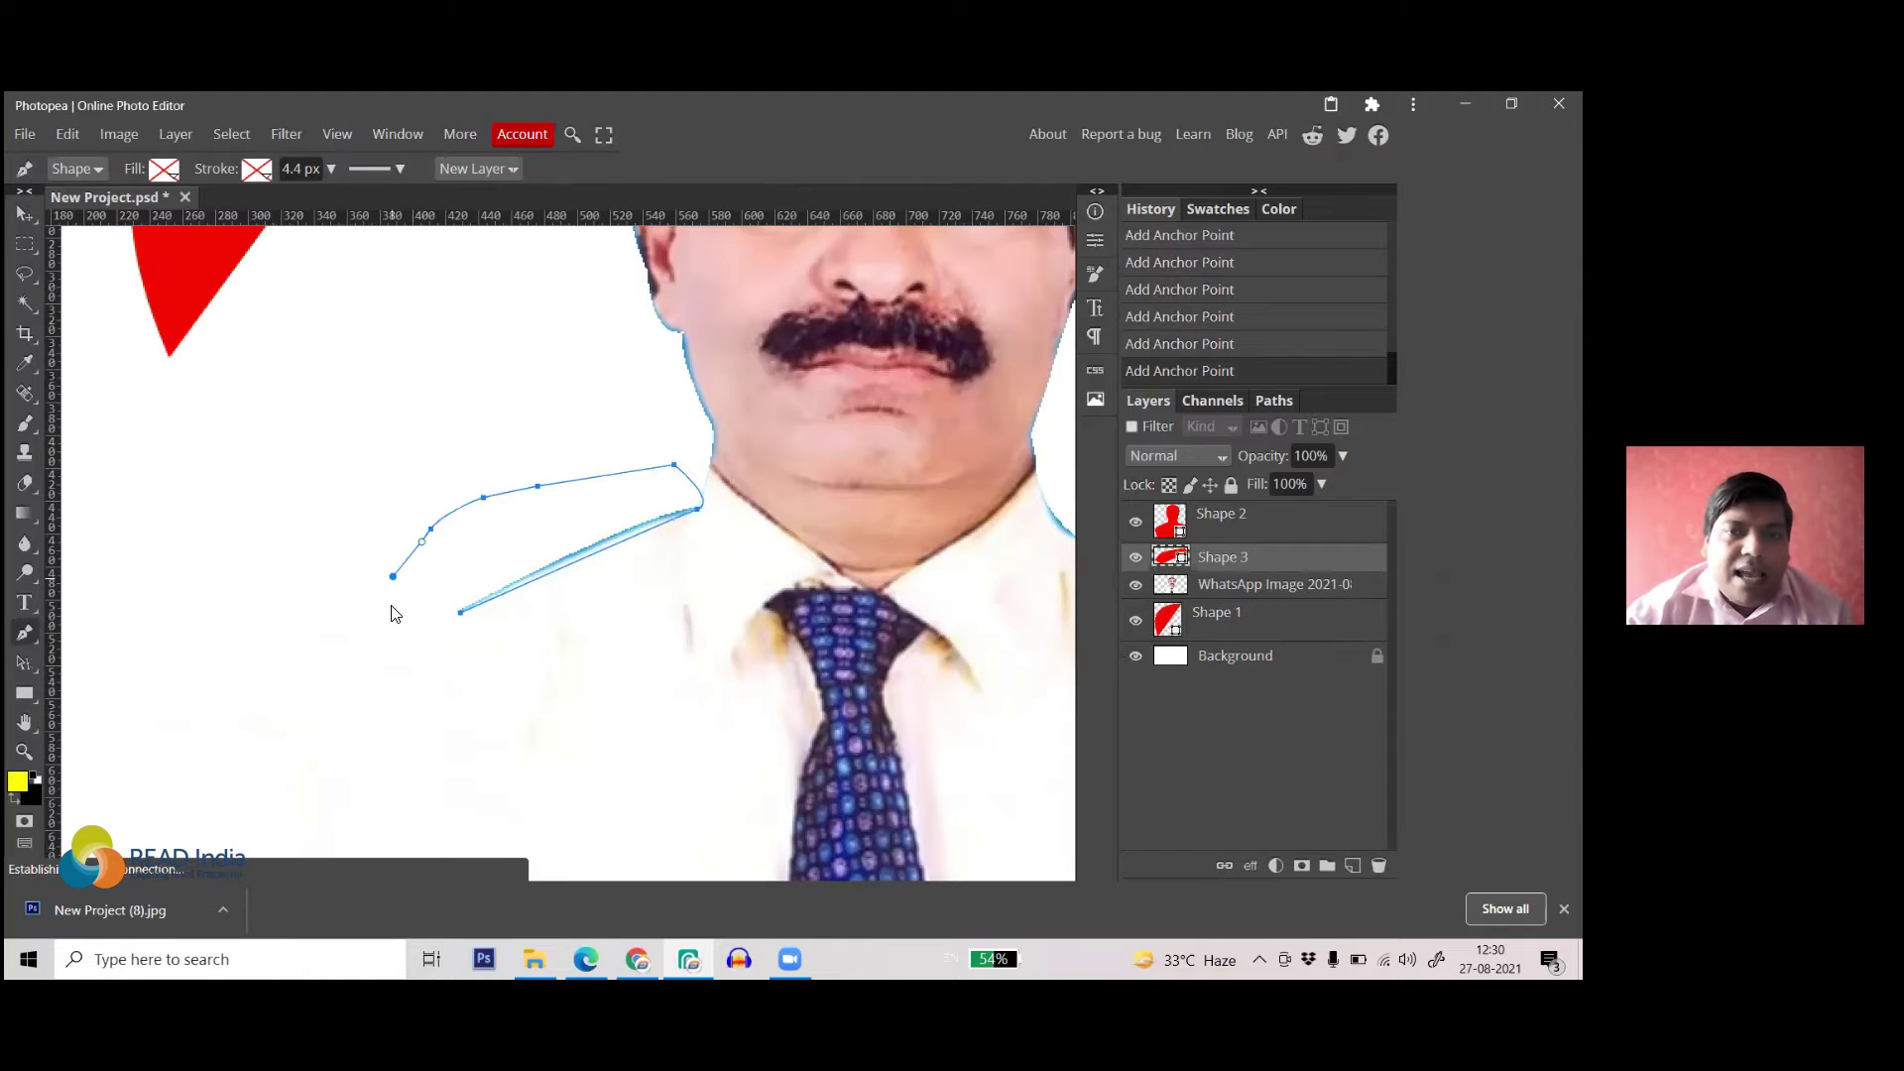
click(459, 615)
- Convert the shoulder path into a selection, clear the blue fringe inside it from the photo layer, and deselect
key(ctrl+Return)
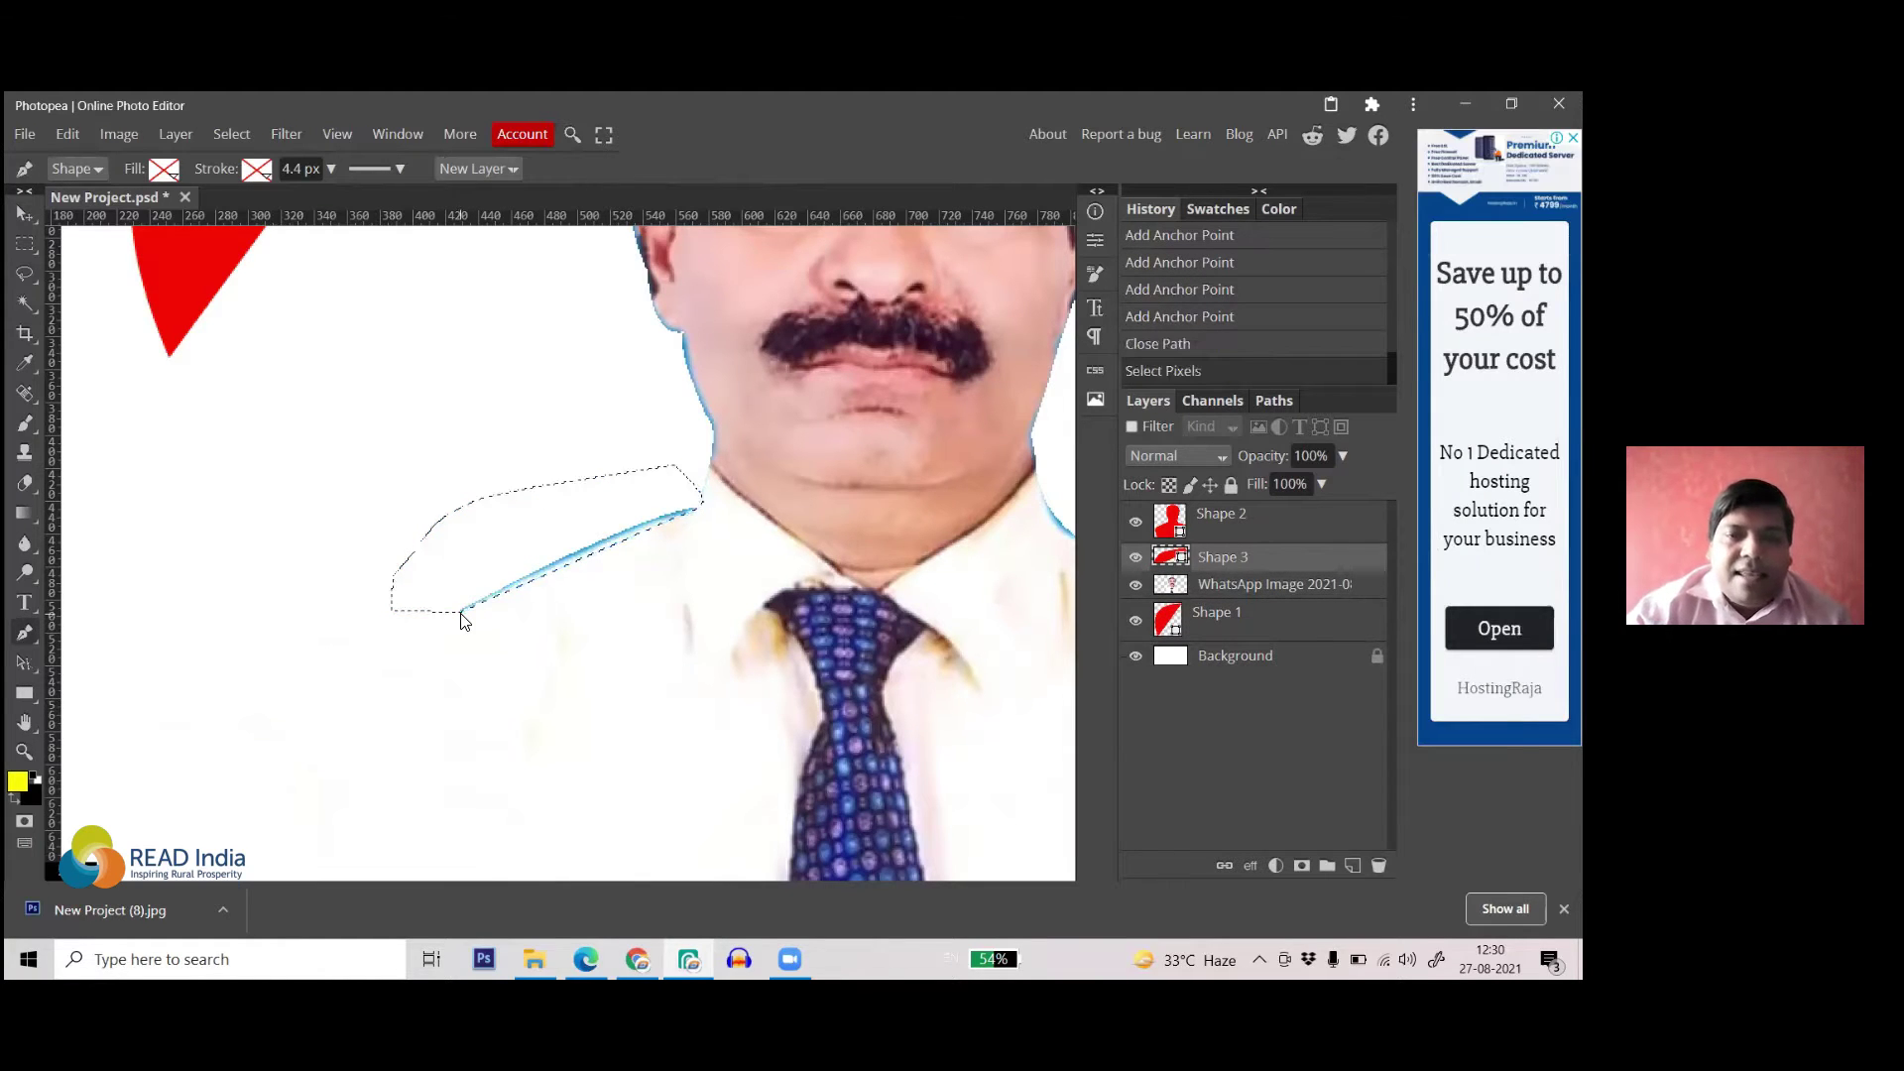
key(Delete)
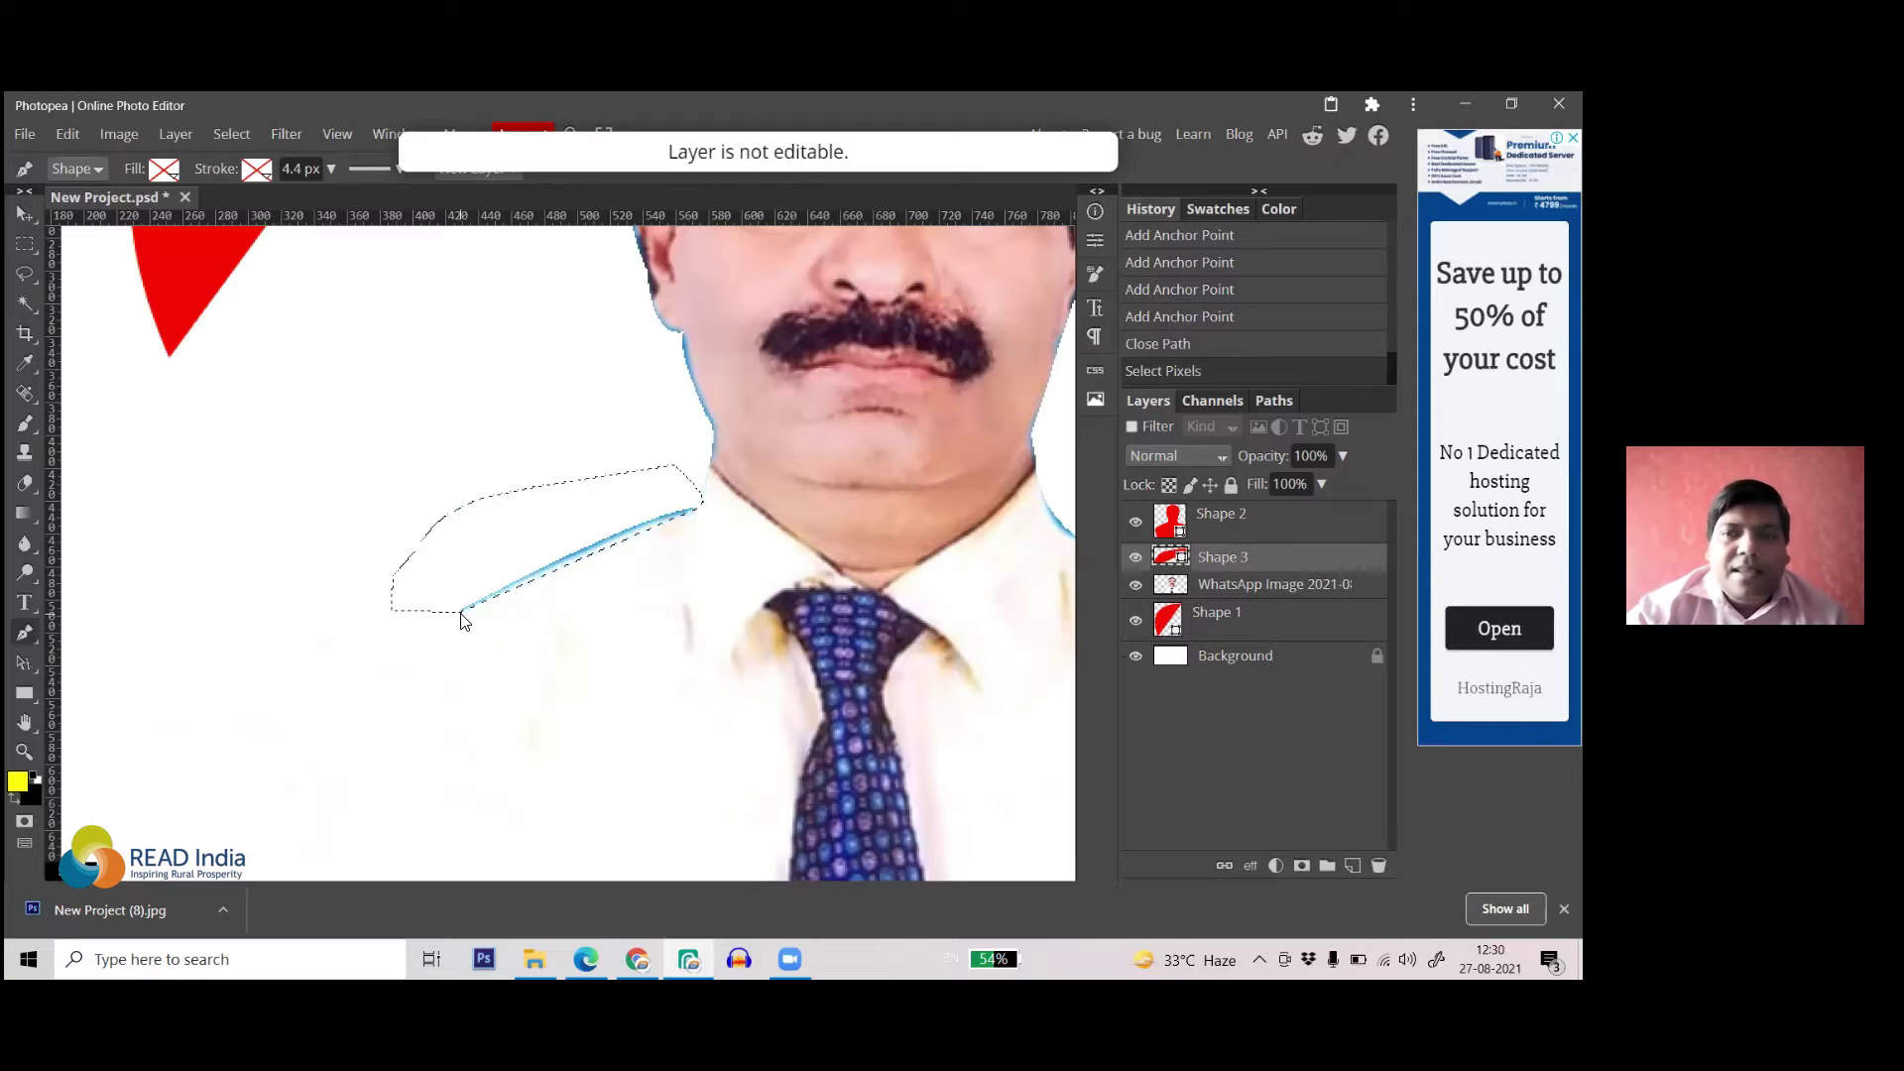
click(1170, 587)
key(Delete)
key(ctrl+d)
- Examine the cleaned left shoulder and the rest of the man's cutout outline
scroll(702, 492, down, 5)
scroll(634, 587, up, 2)
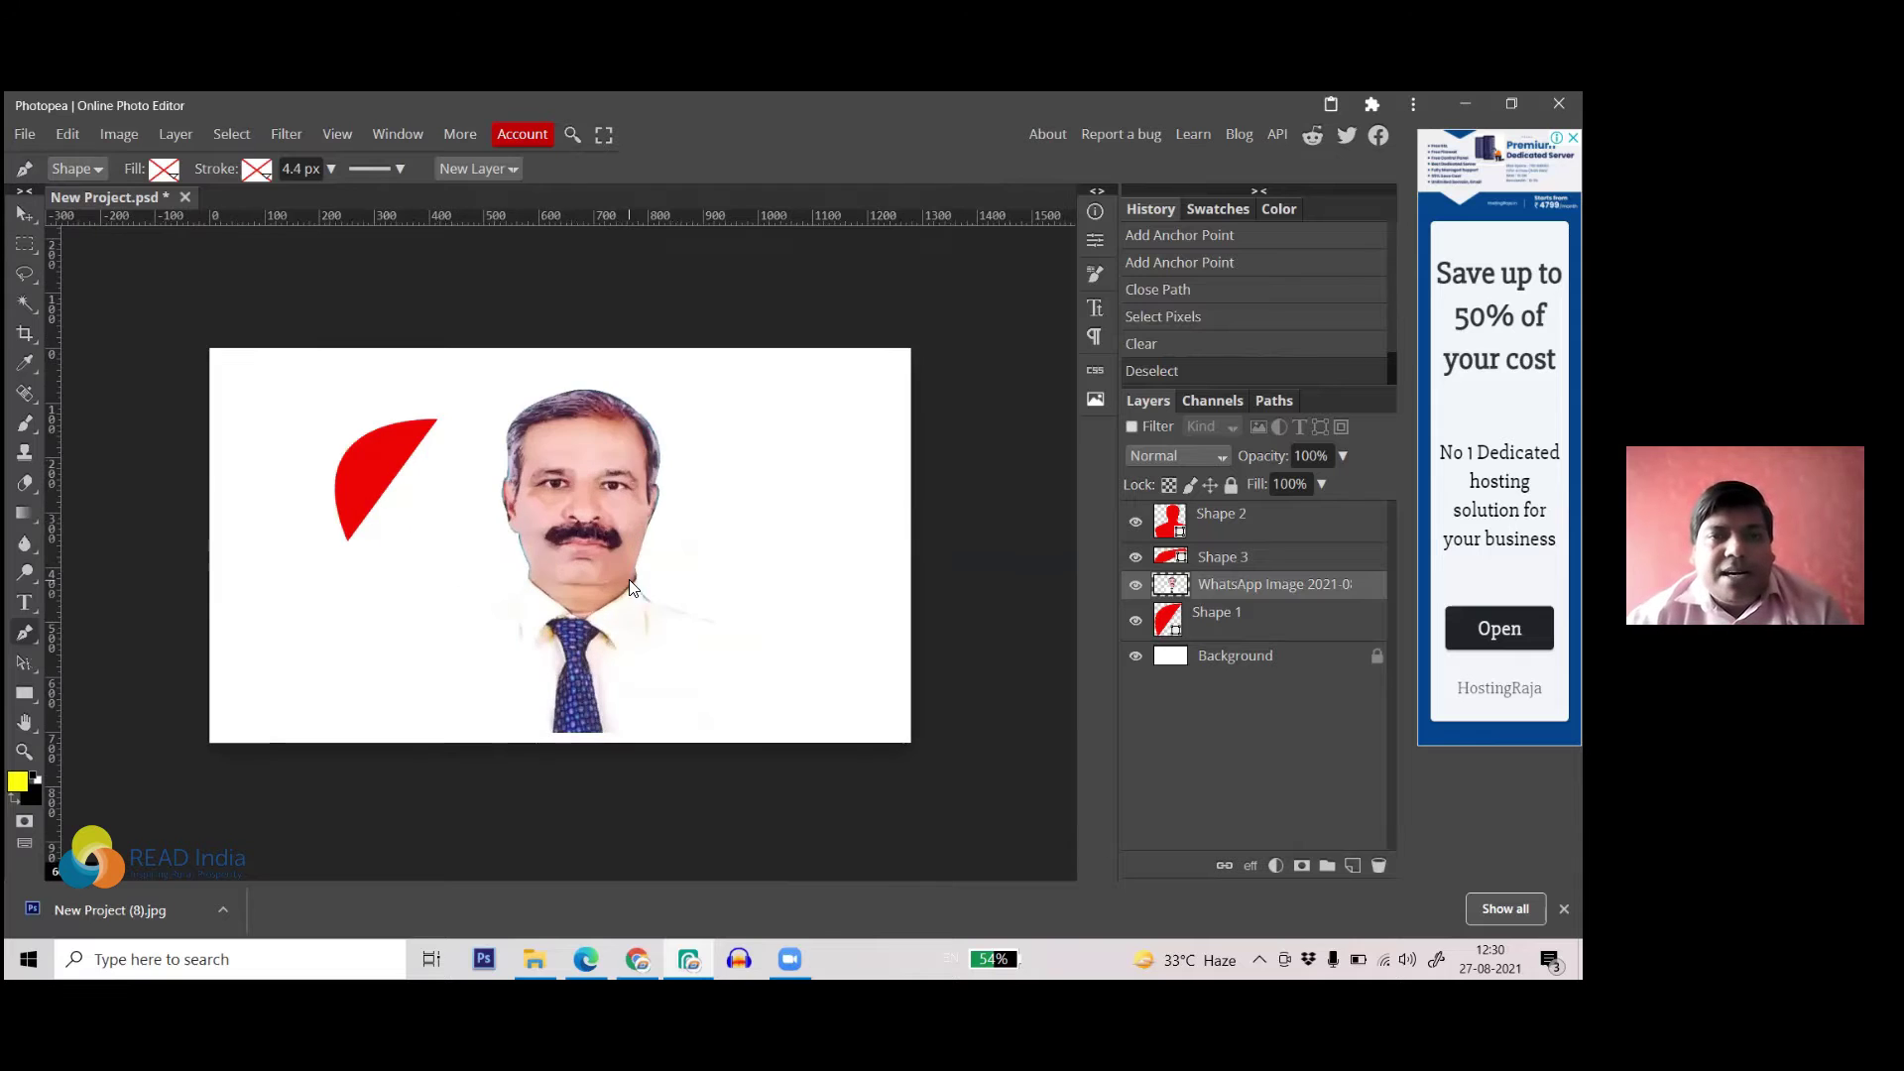
scroll(635, 553, up, 3)
scroll(743, 544, down, 2)
scroll(740, 559, up, 2)
scroll(760, 558, down, 4)
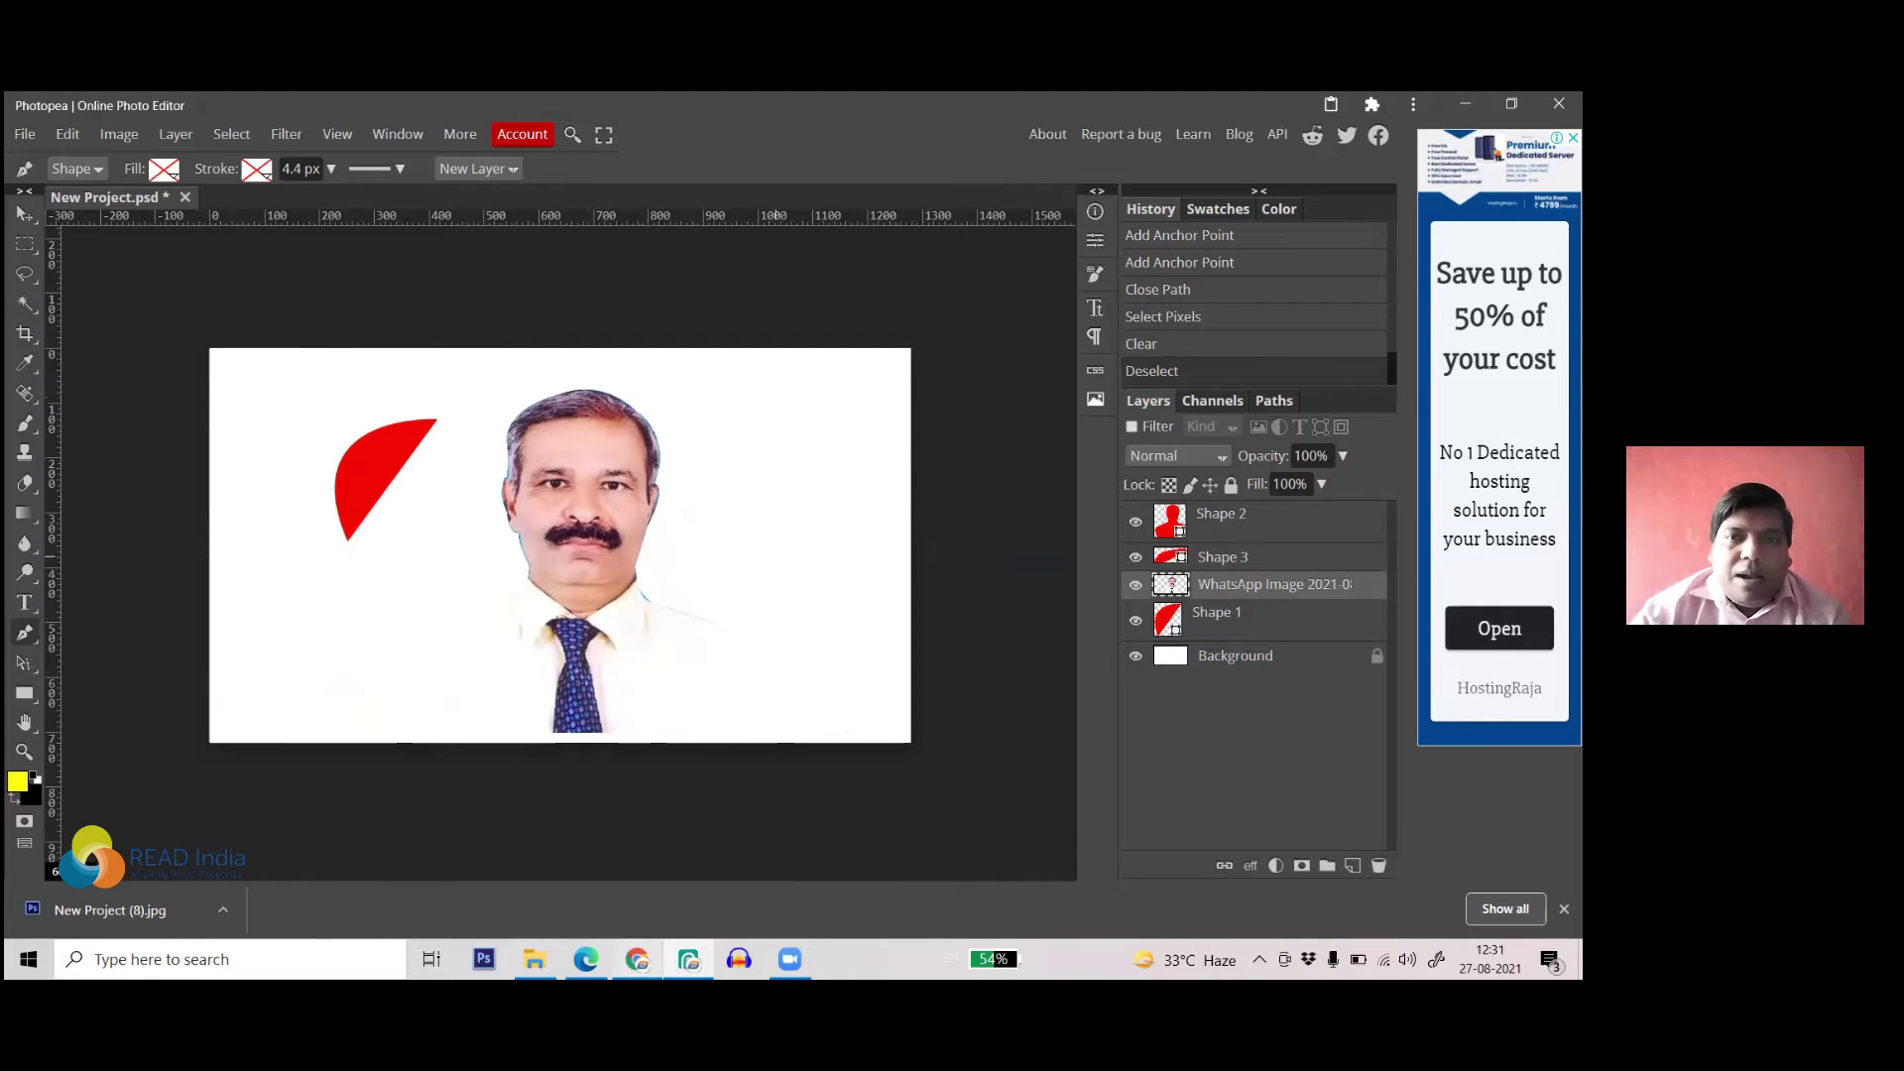
- Switch to Chrome, search for "remove bg" in a new tab, and open the remove.bg website from the results
click(637, 959)
click(1339, 109)
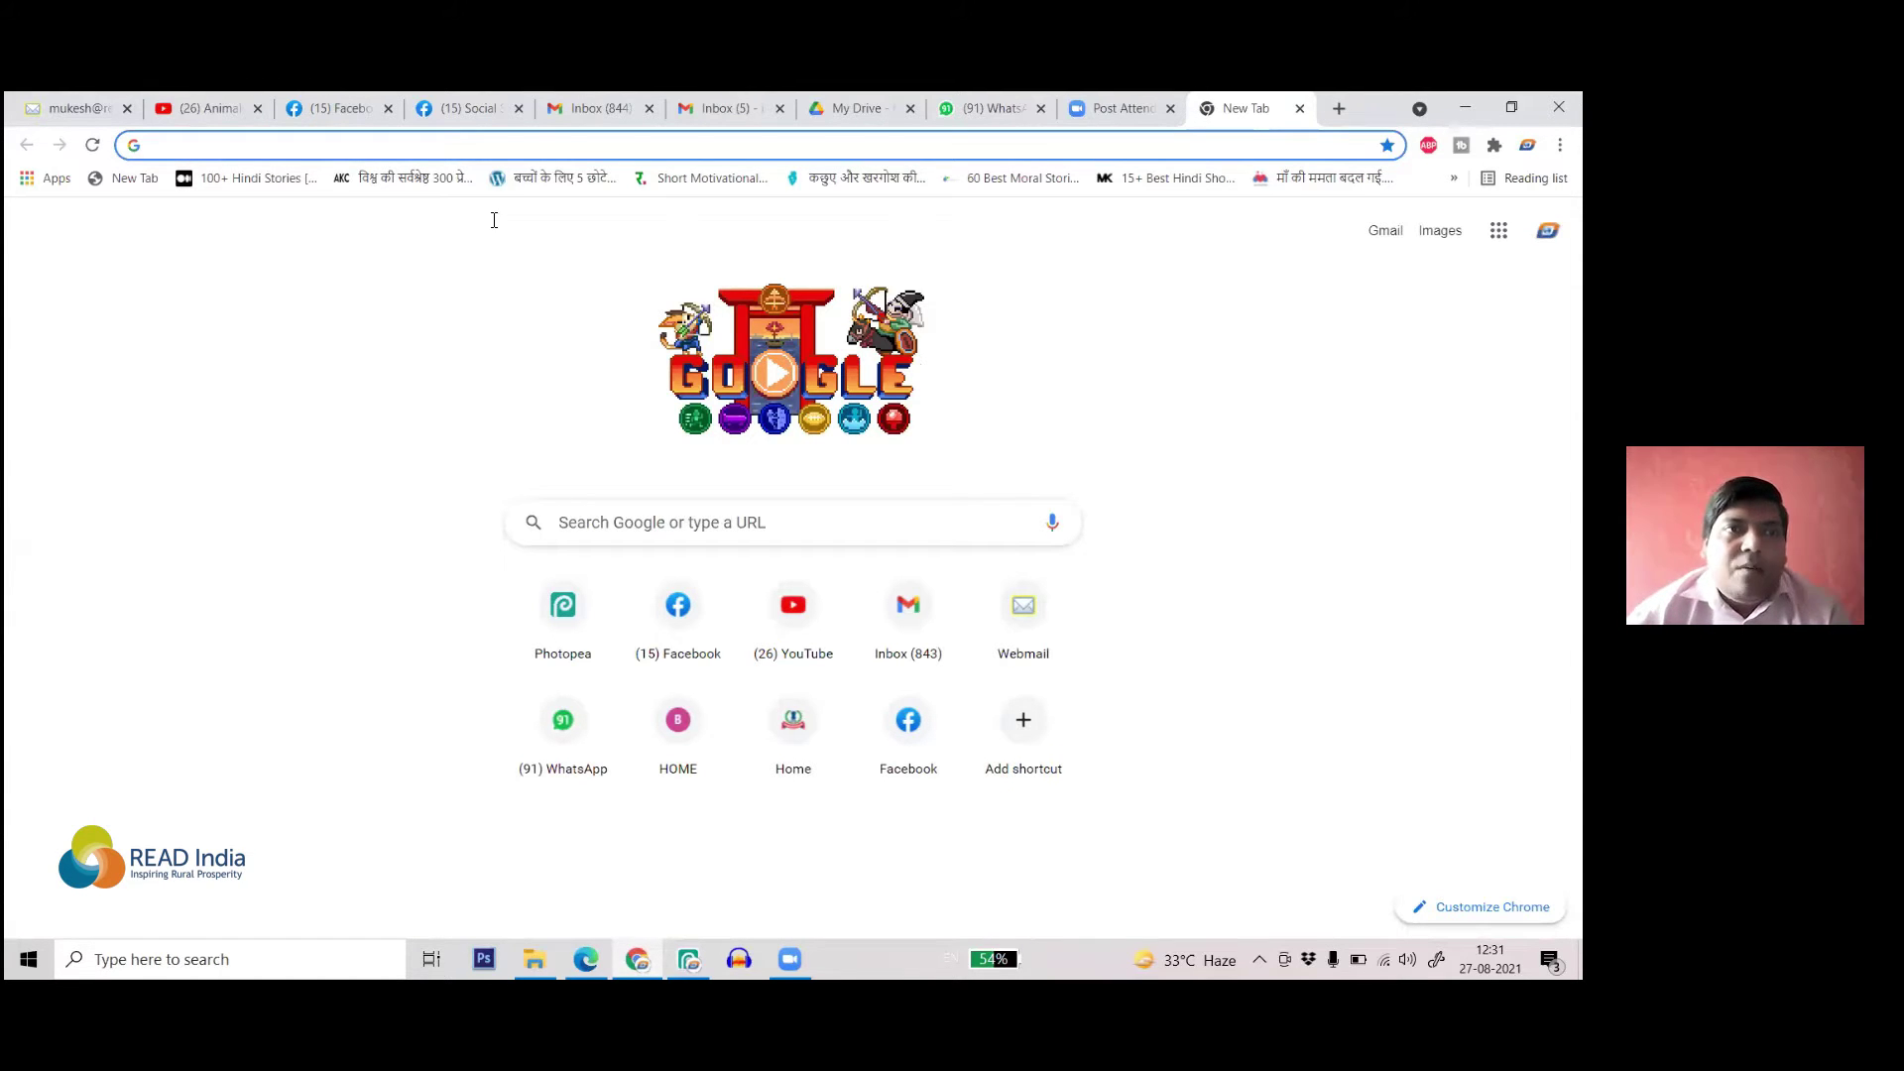
text(re)
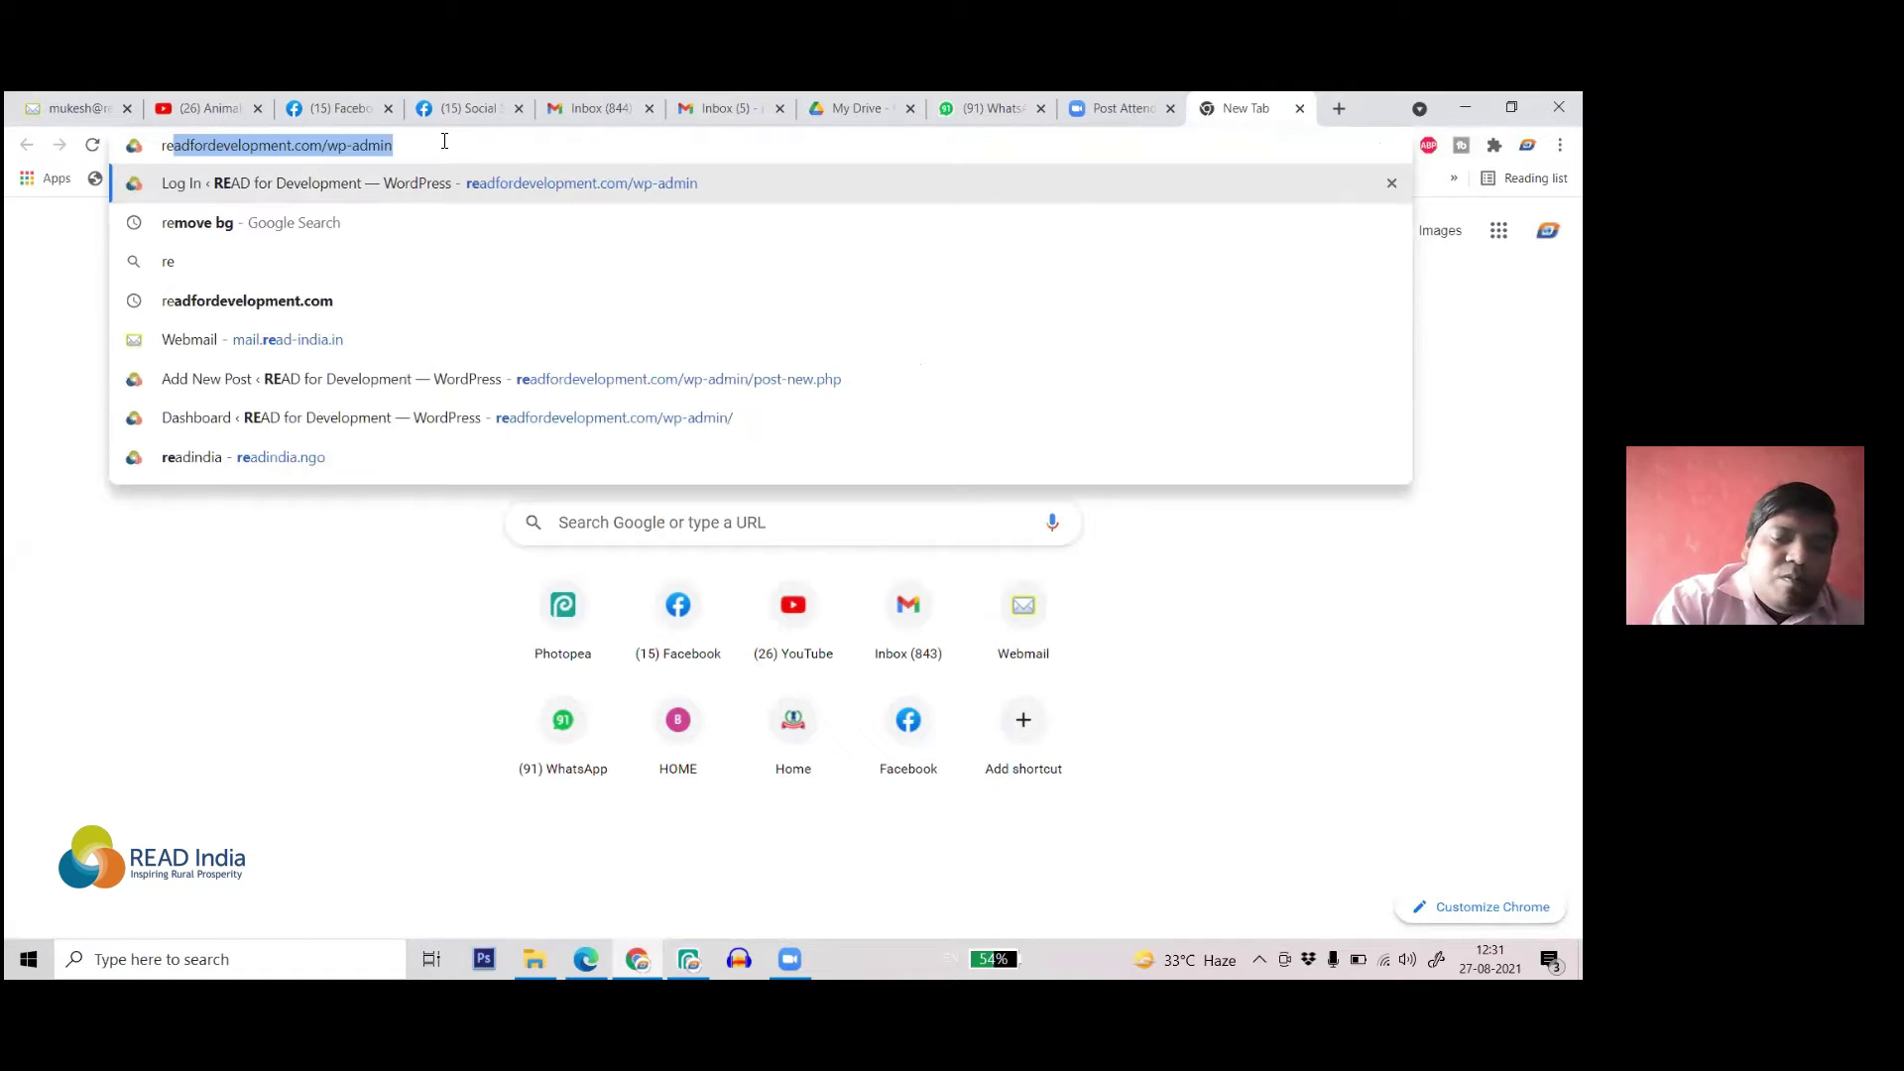
text(mob)
key(BackSpace)
text(ve bg)
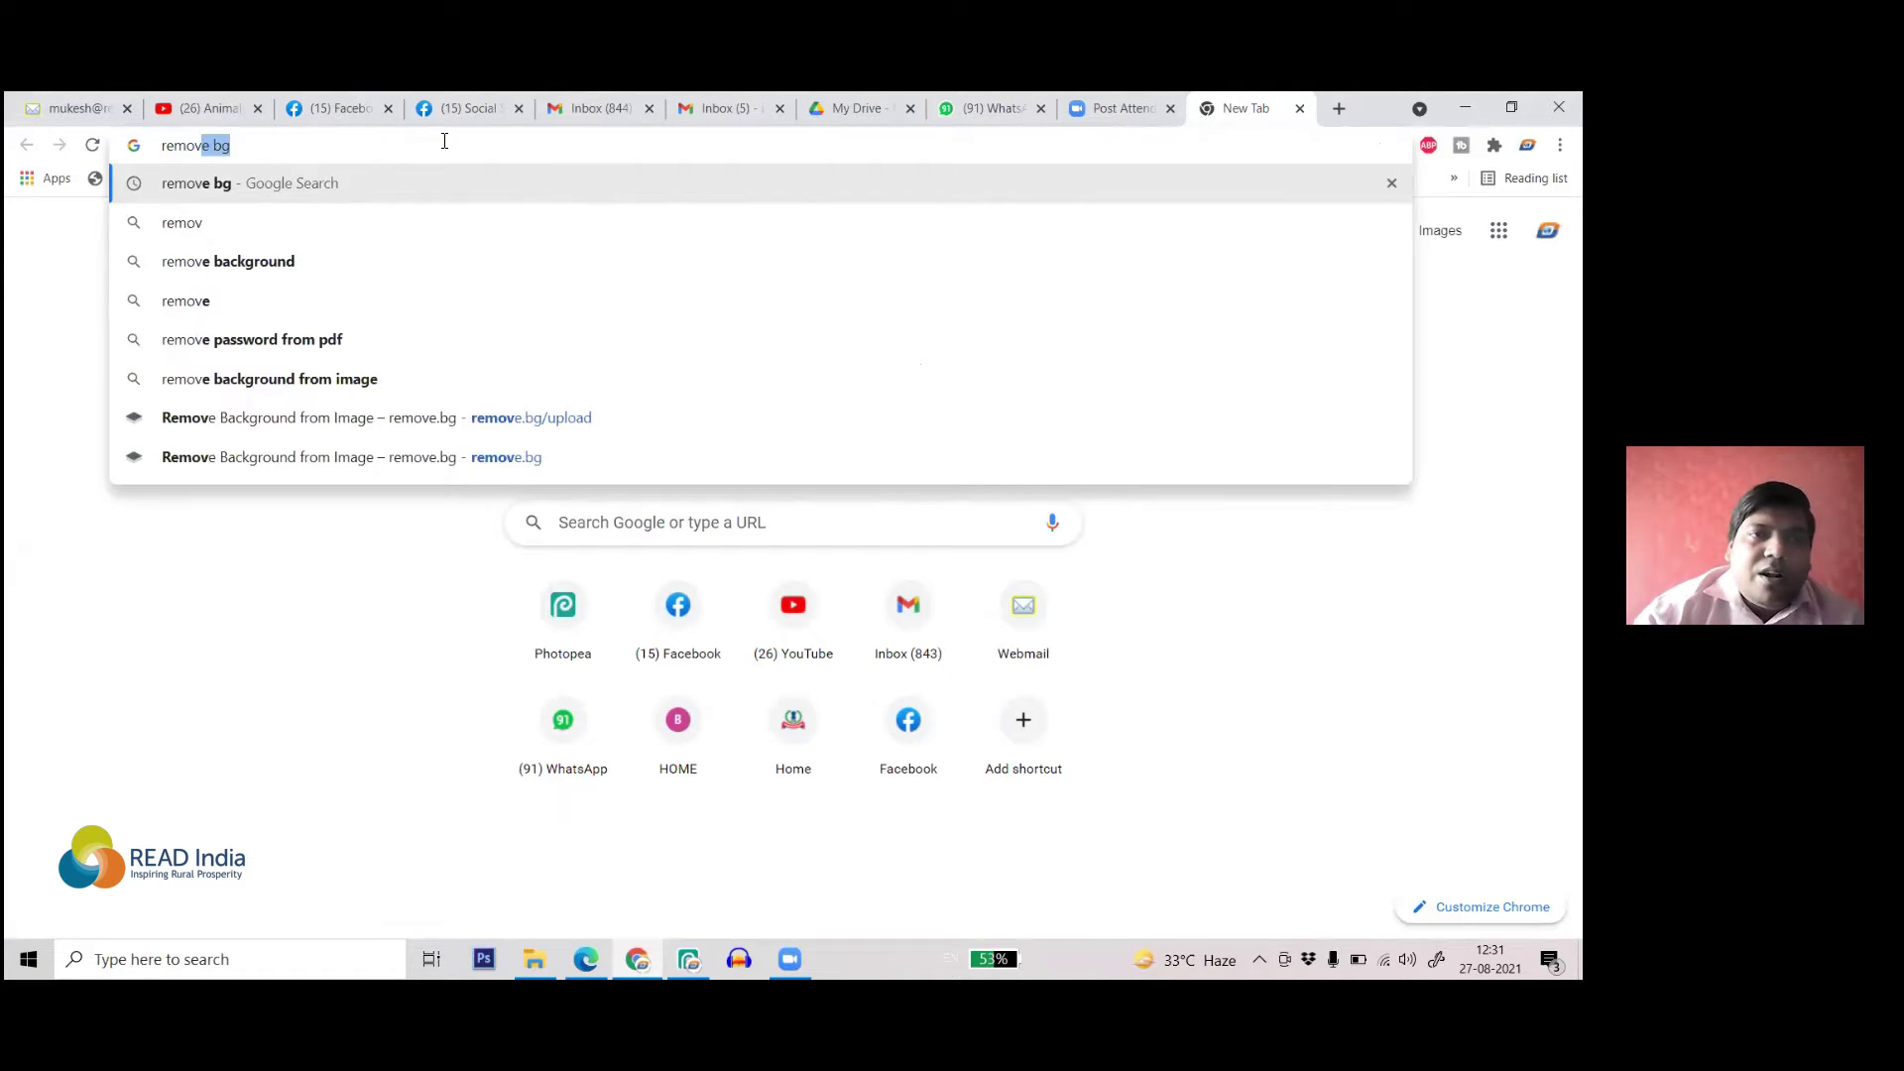
key(Right)
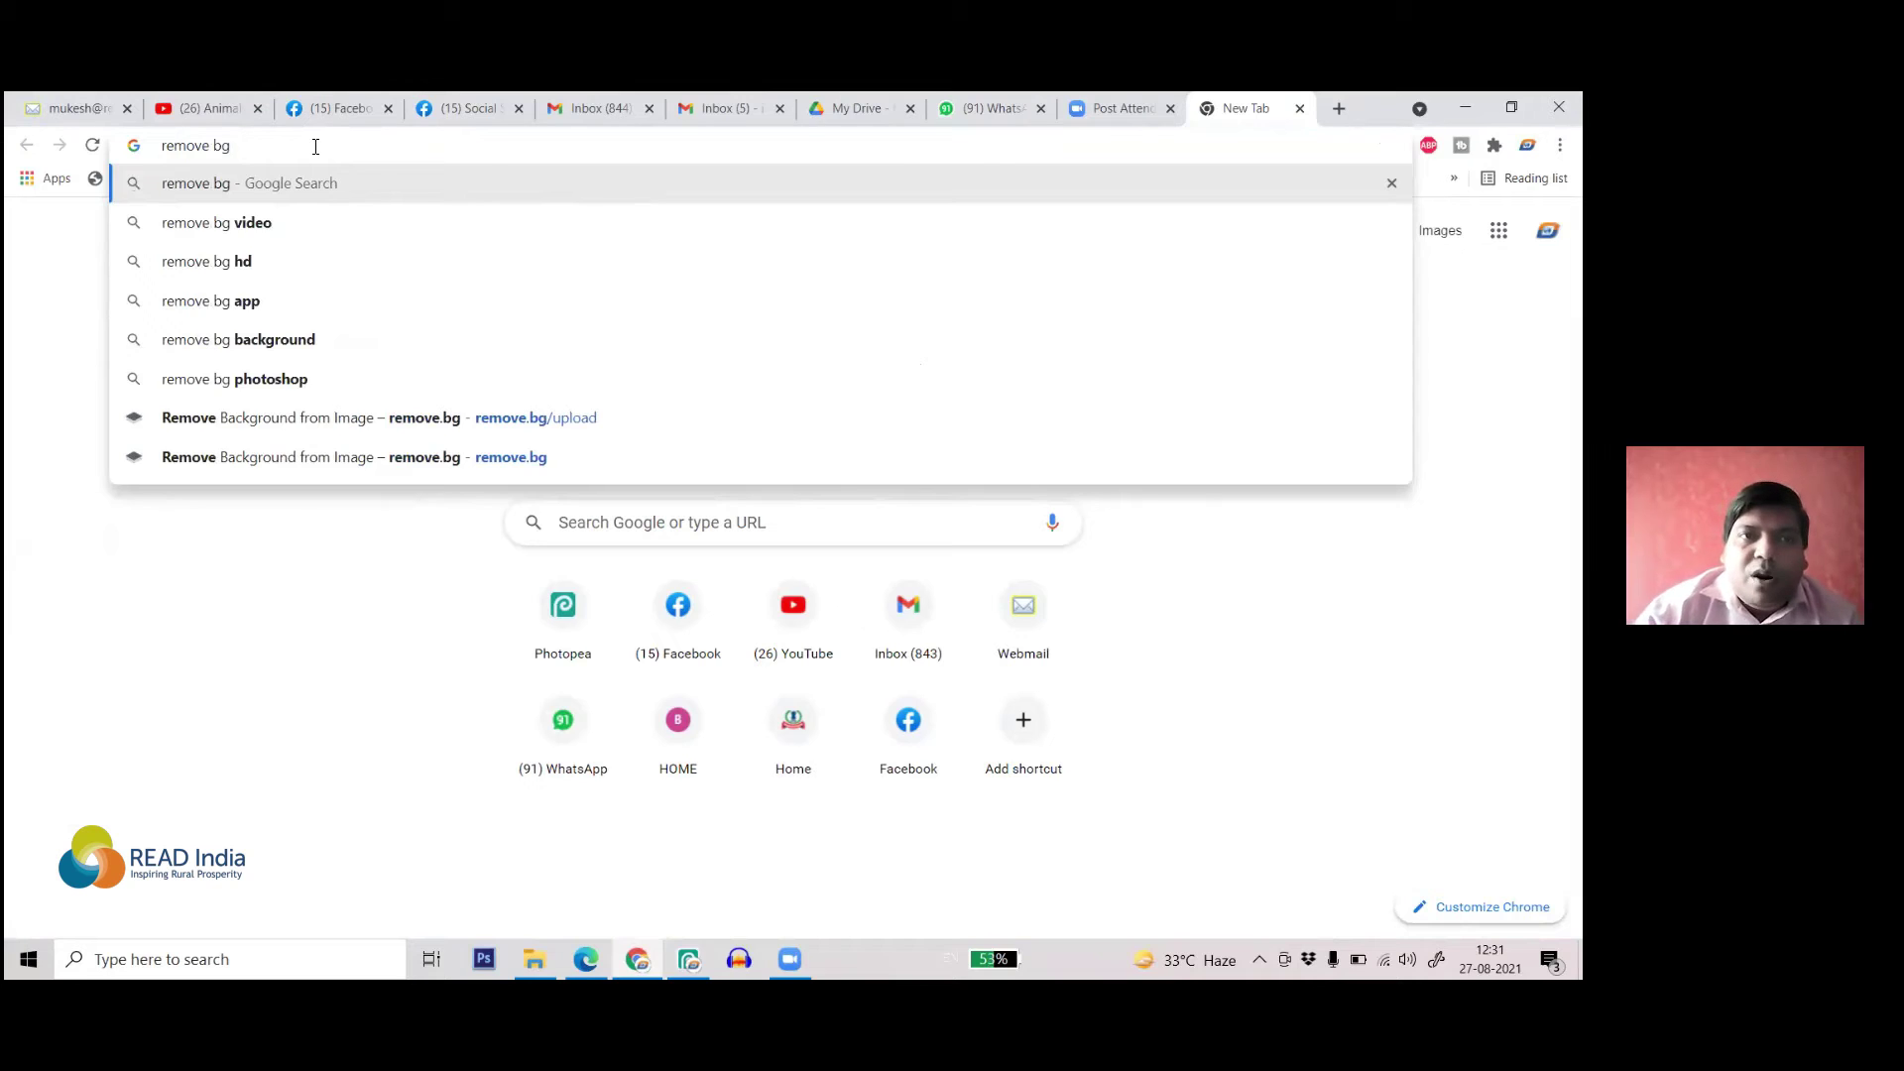
key(Return)
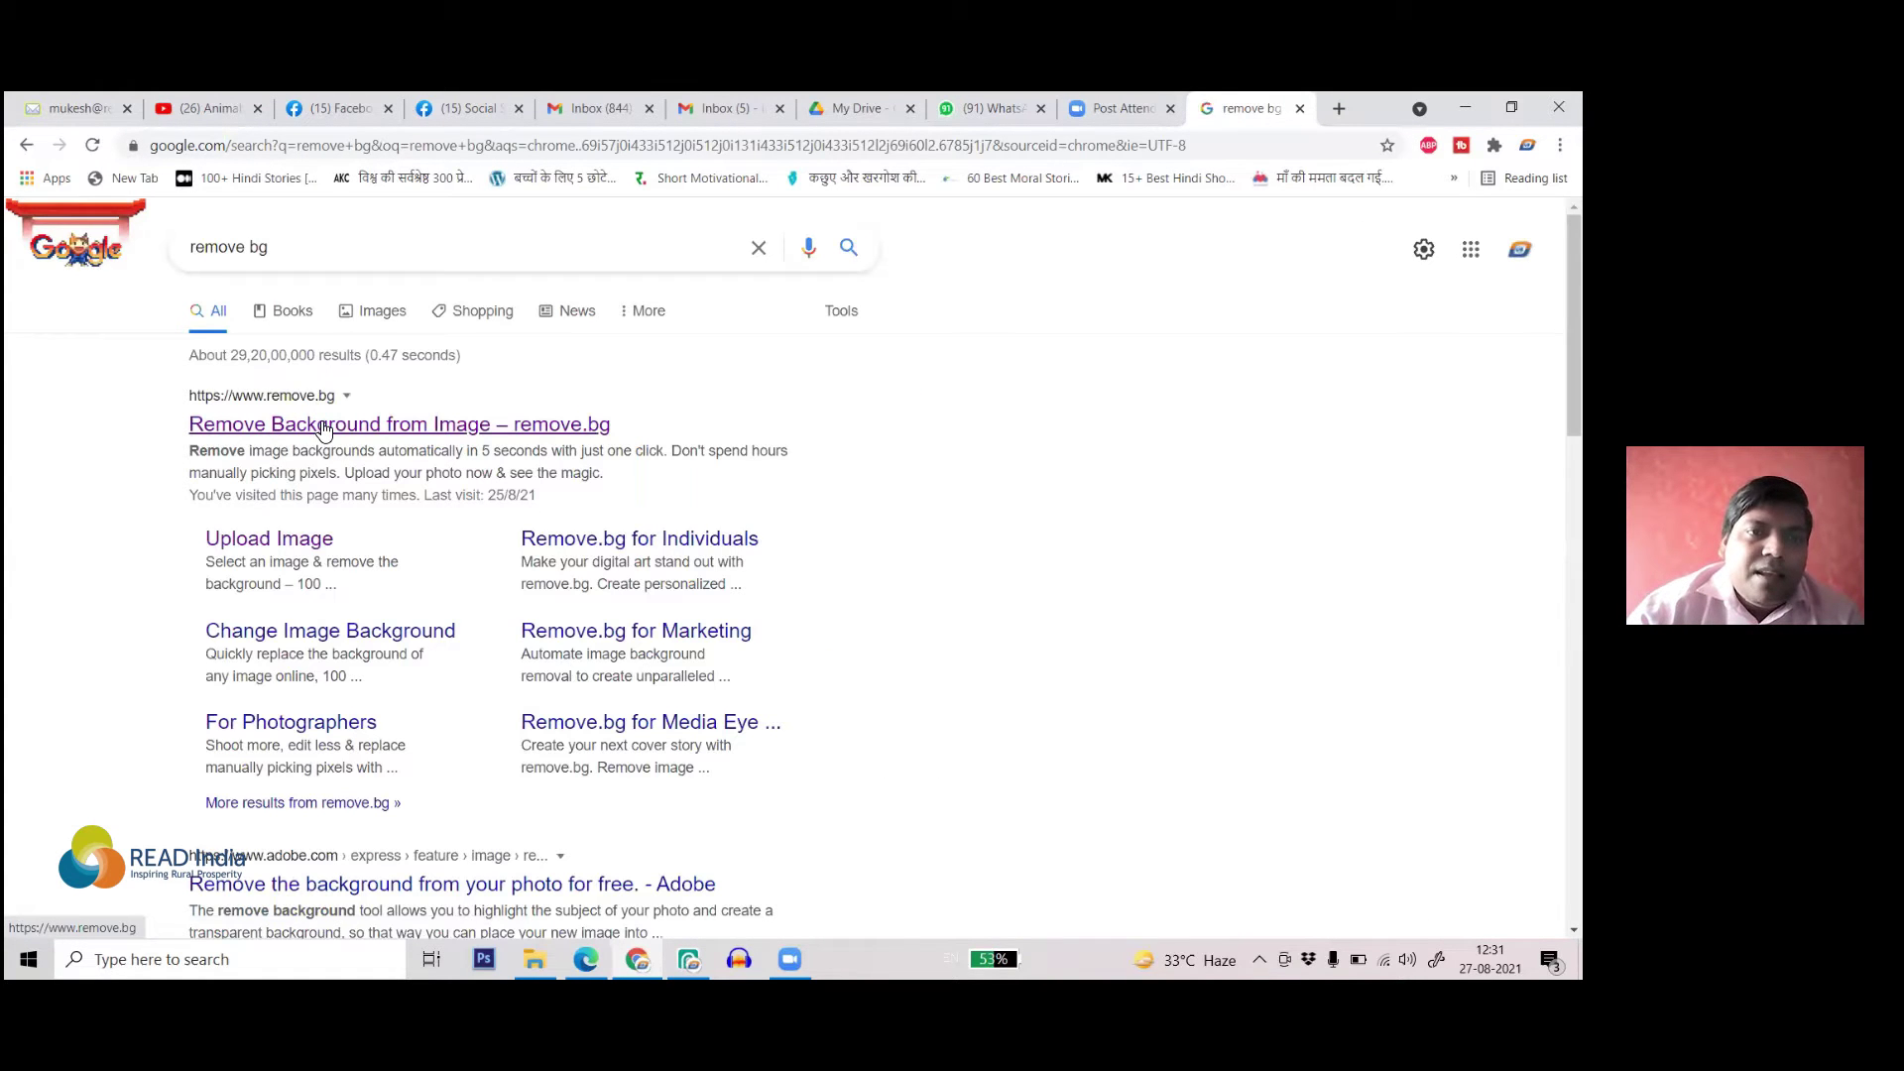
click(322, 427)
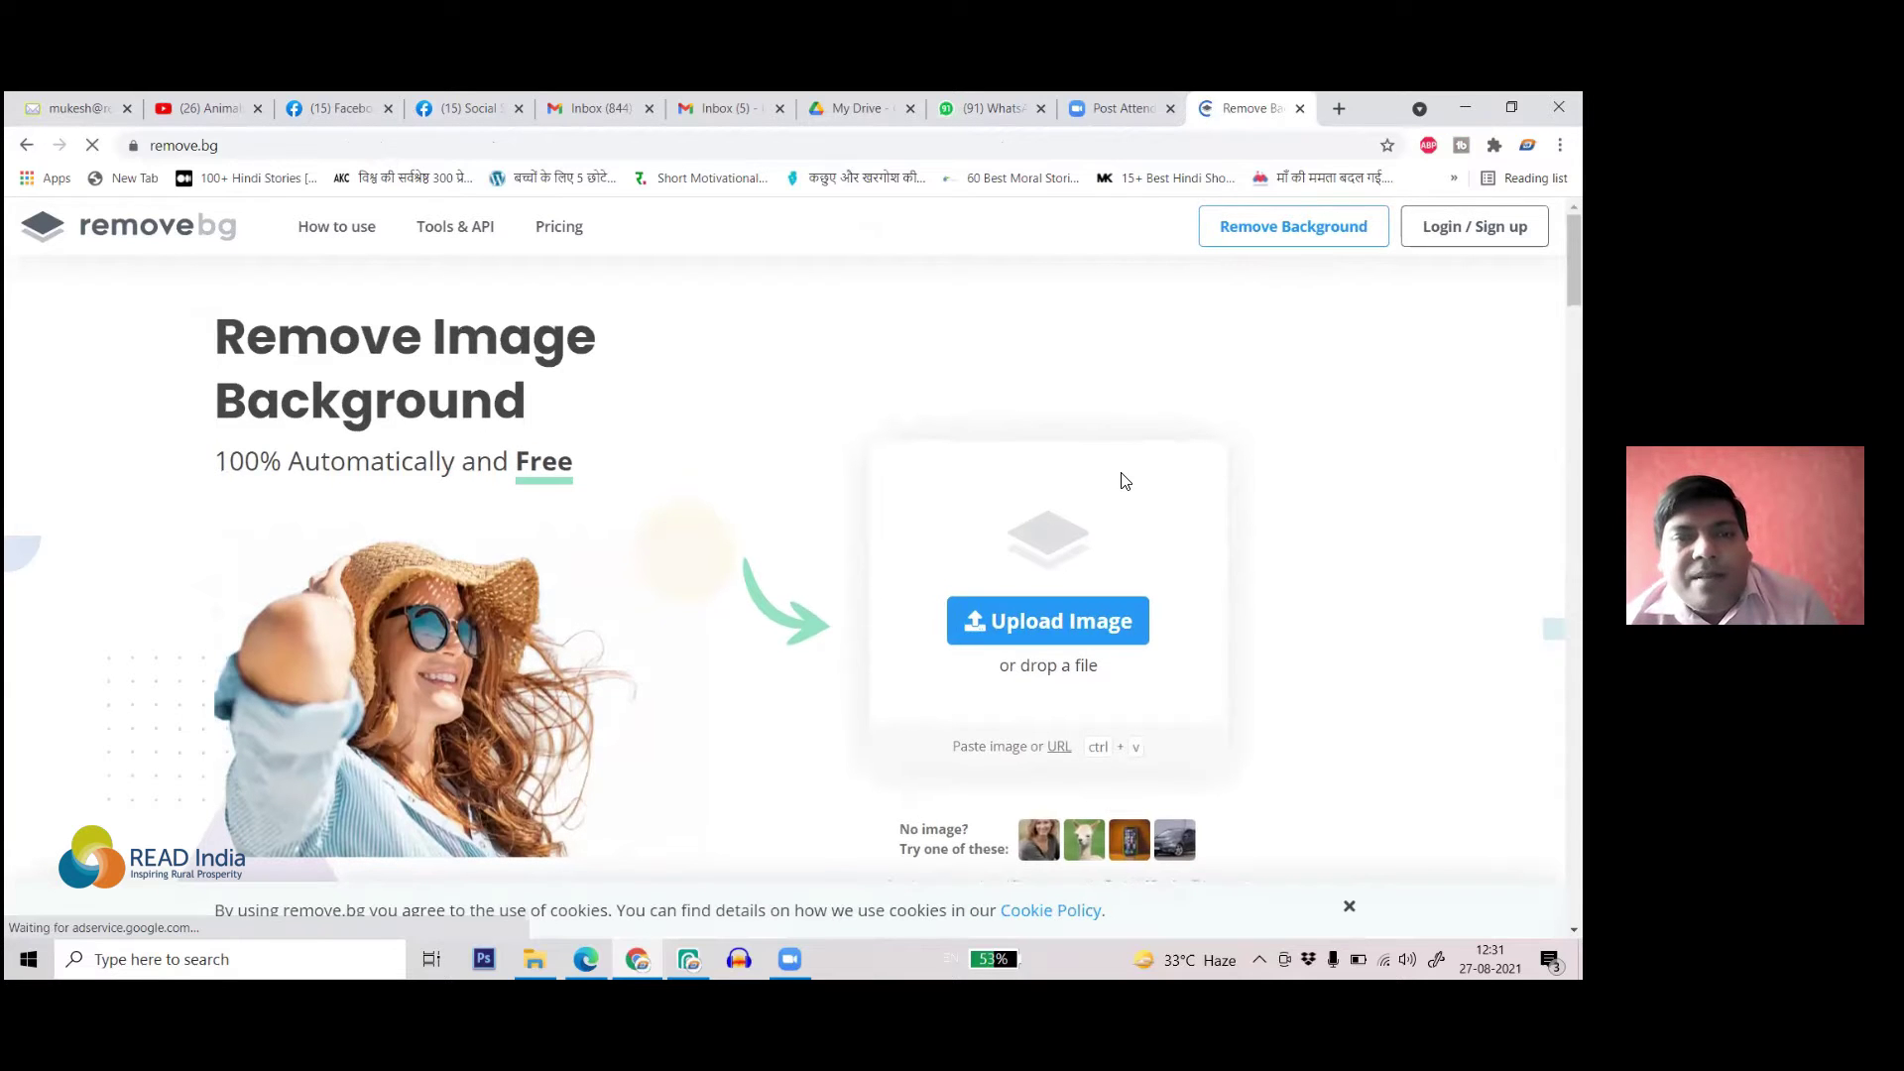
scroll(1124, 427, down, 3)
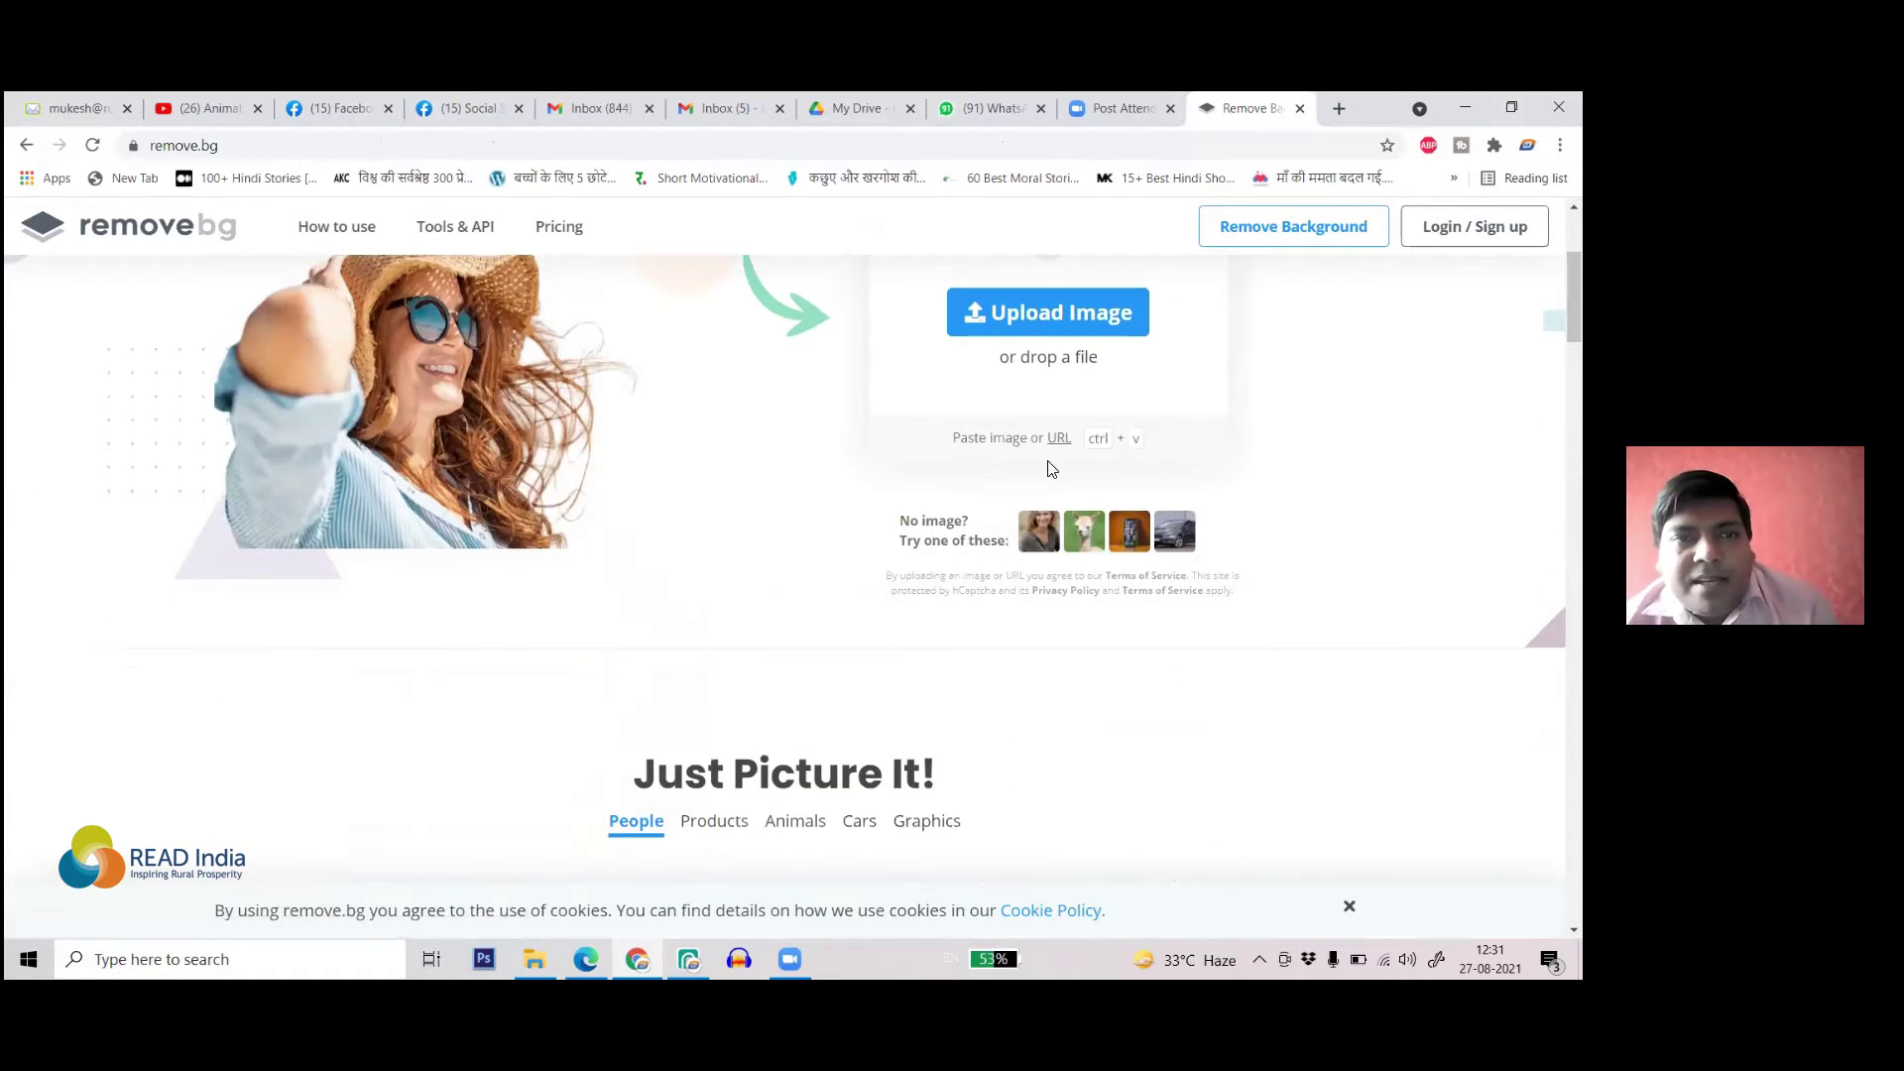
- Upload the man's portrait "WhatsApp Image 2021-08-26 at 2.17.03 PM" from the Downloads folder to have its background removed
scroll(1014, 463, up, 3)
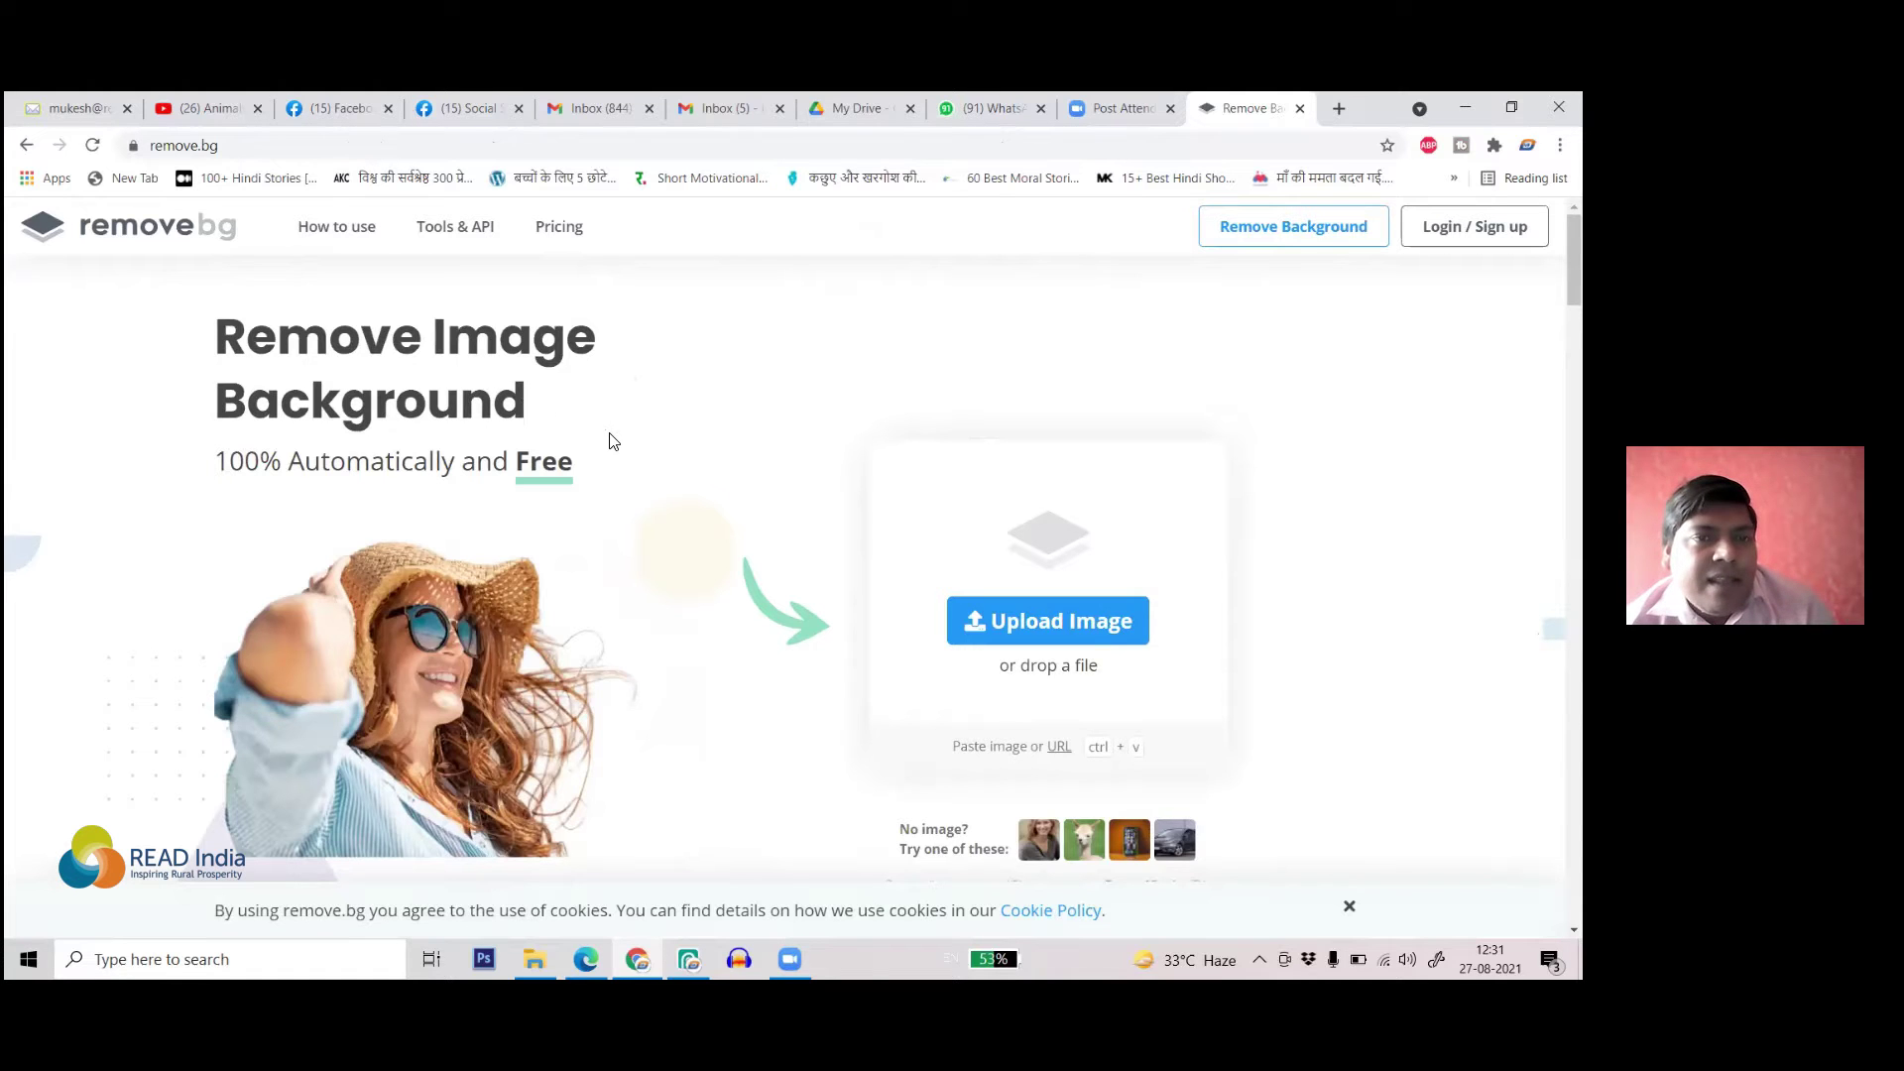
scroll(605, 436, down, 2)
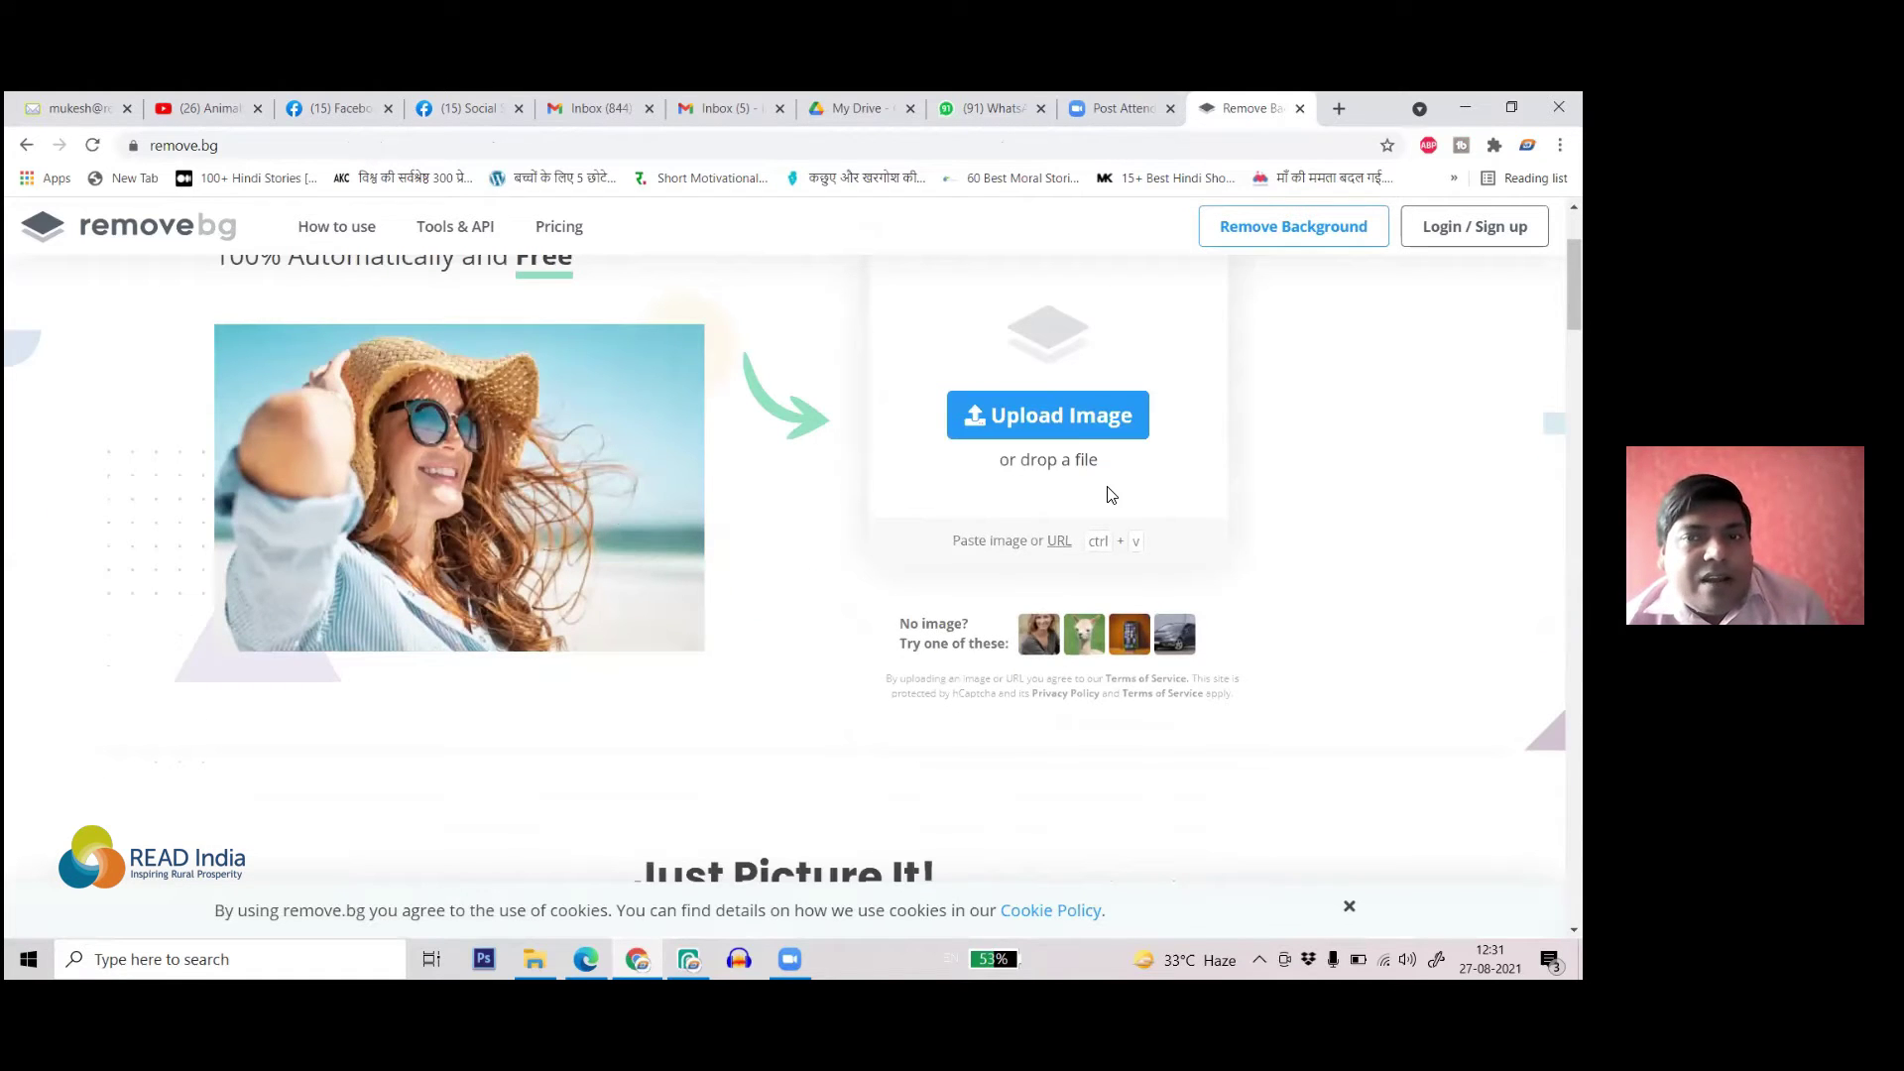
click(1081, 434)
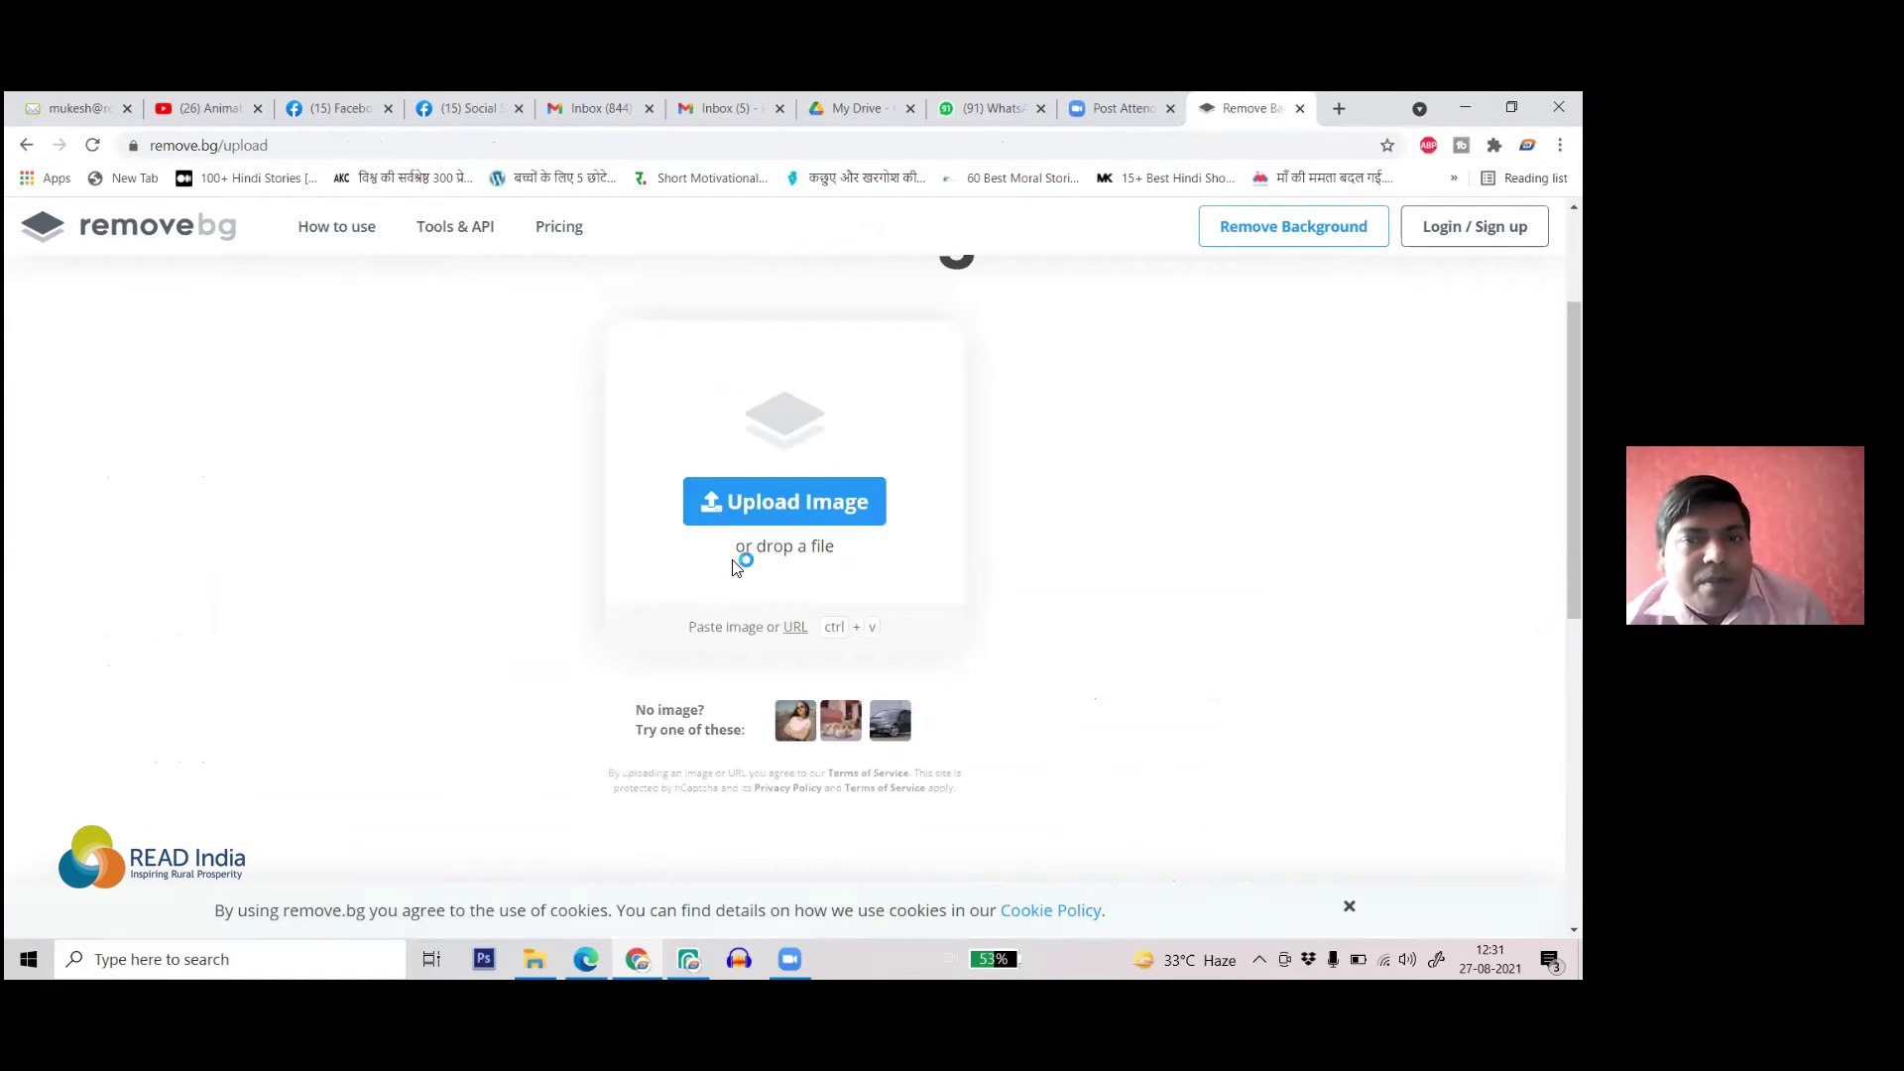
click(741, 502)
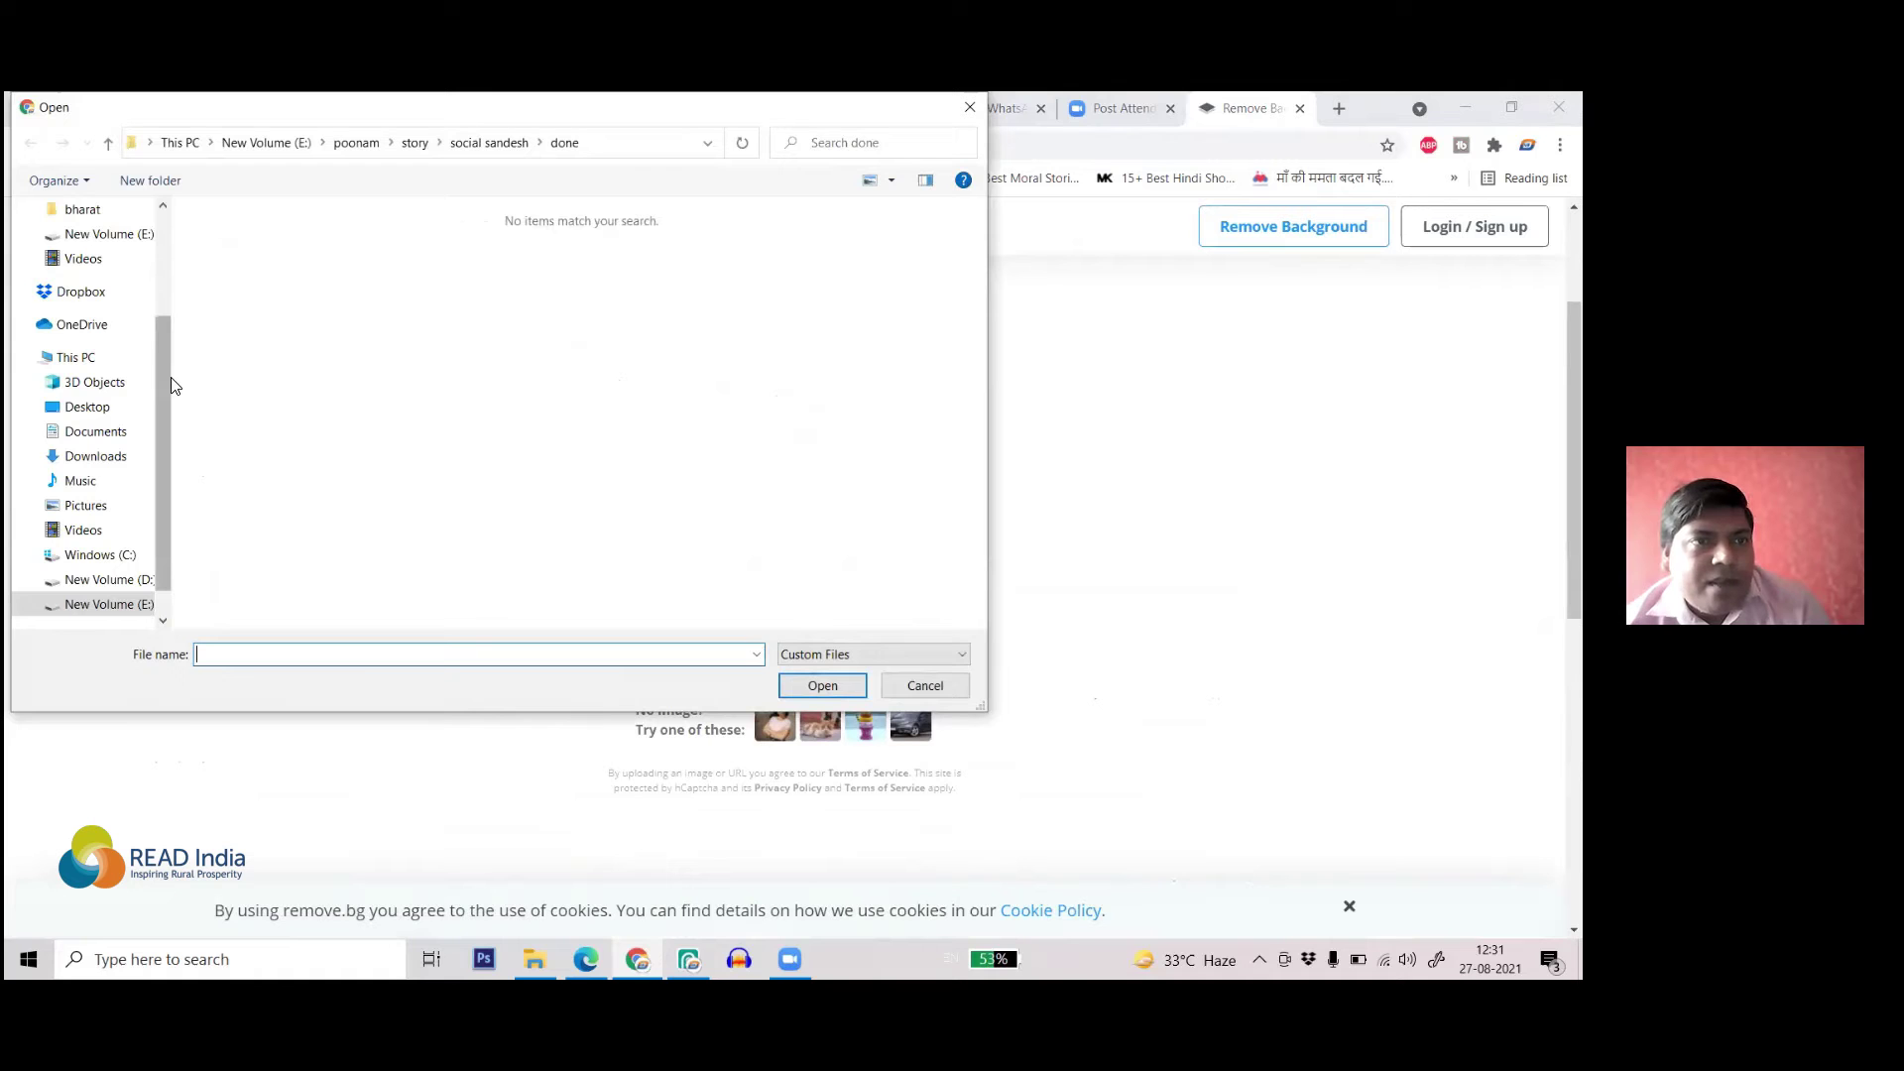
scroll(171, 382, up, 3)
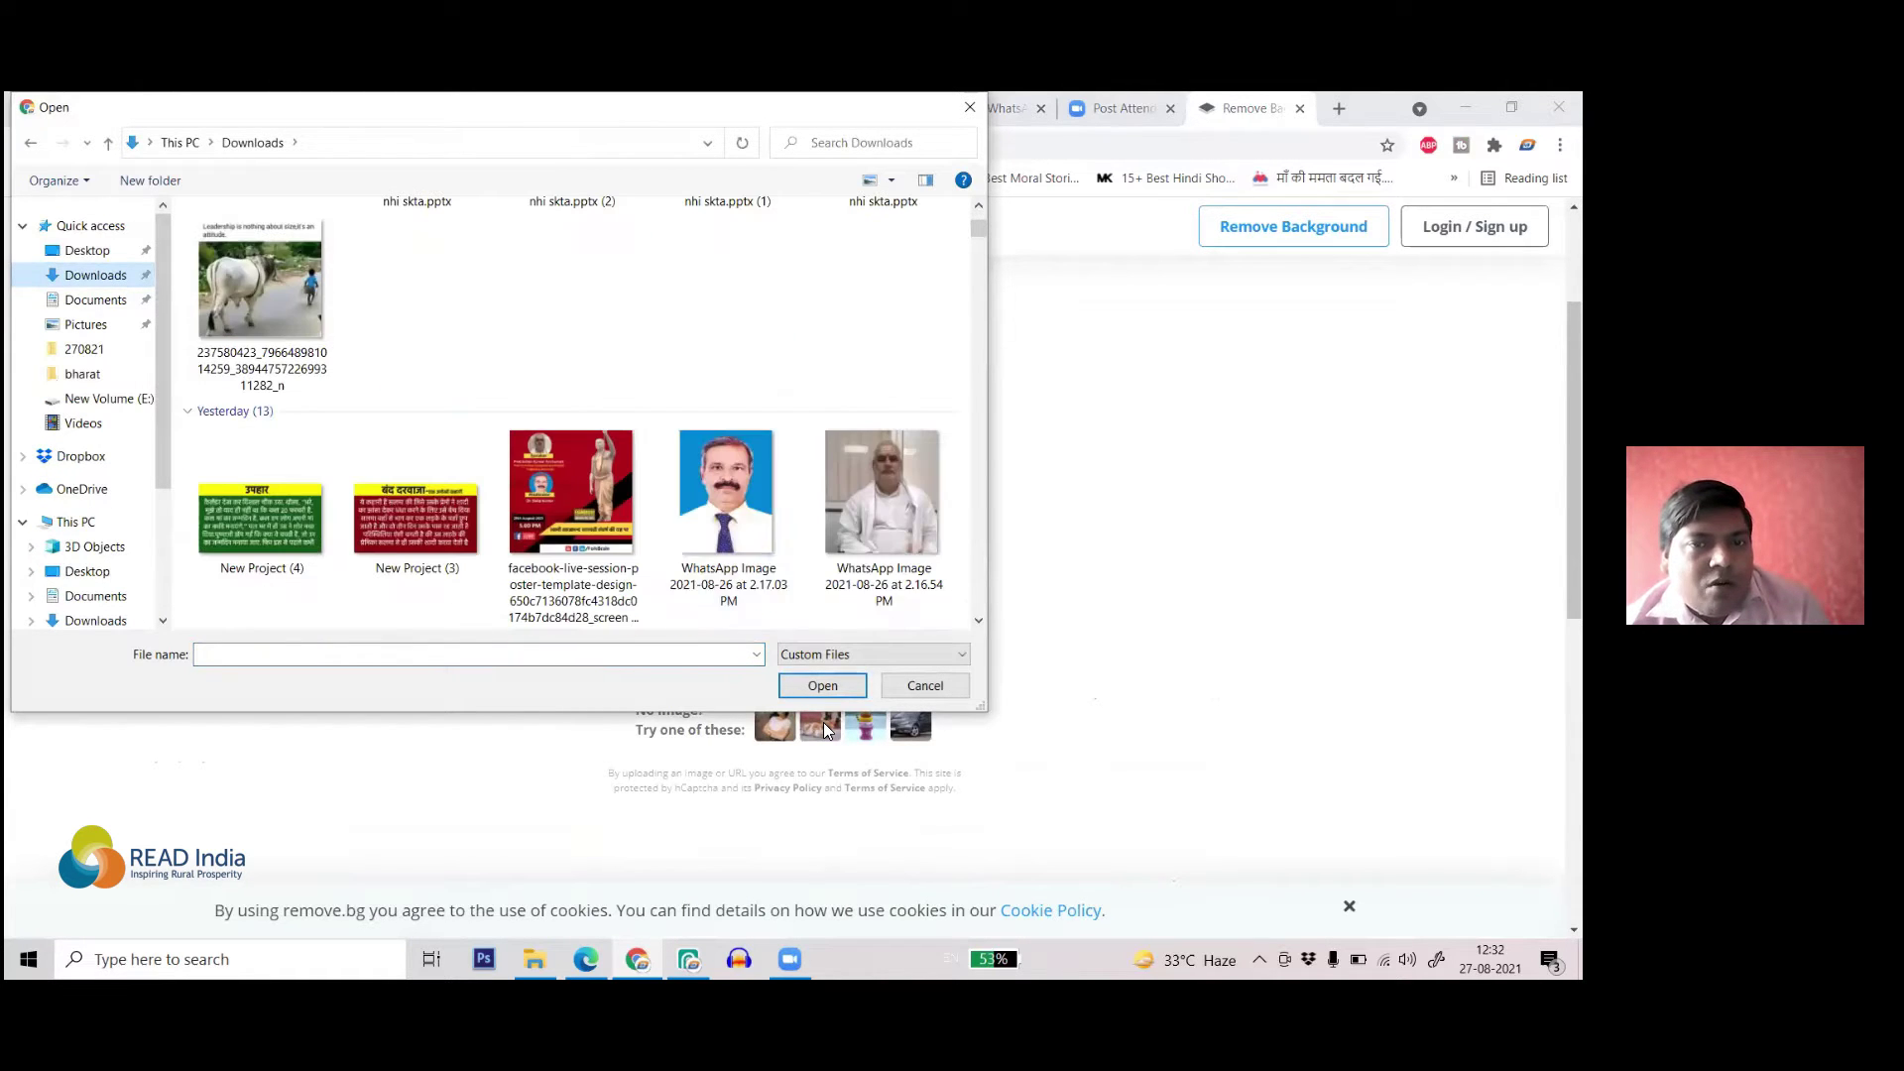
click(726, 492)
click(826, 685)
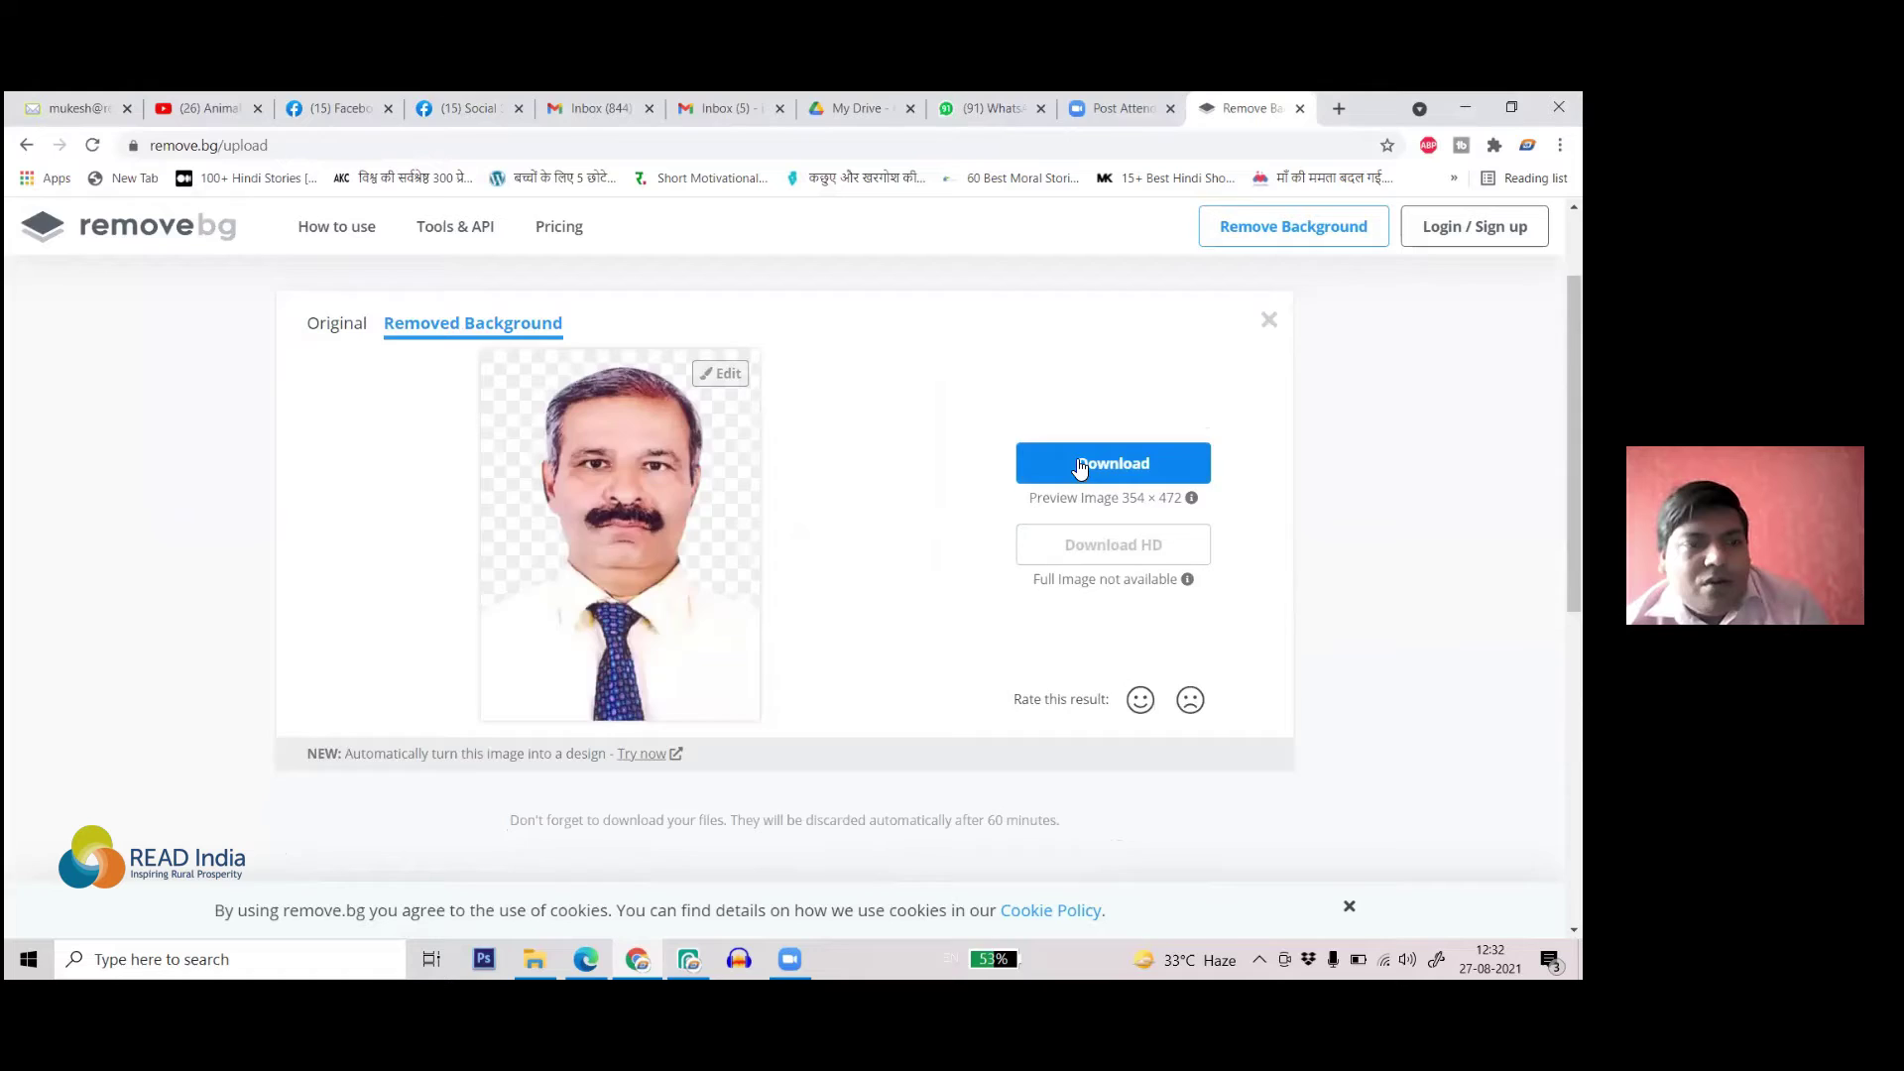
- Download the background-free portrait and place it in the open Photopea project beside the hand-cut man
click(1100, 451)
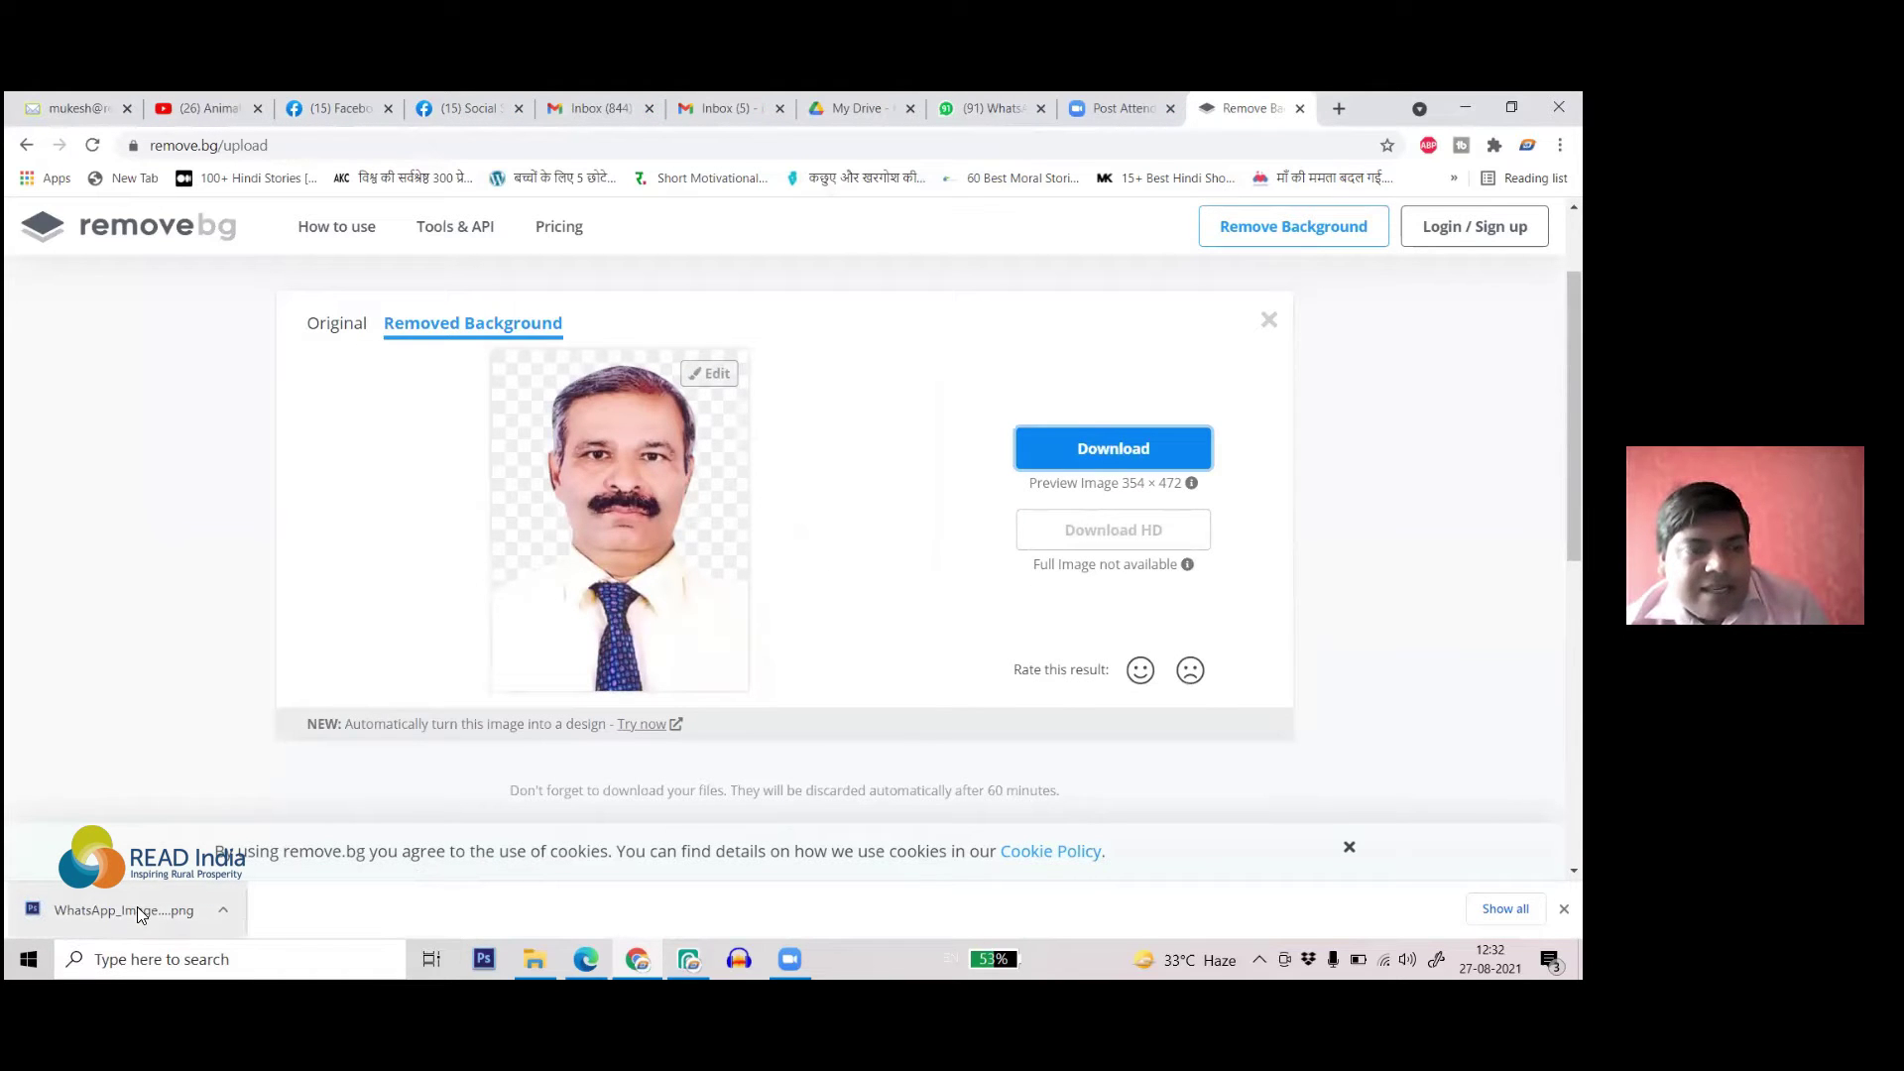
drag(139, 913, 764, 583)
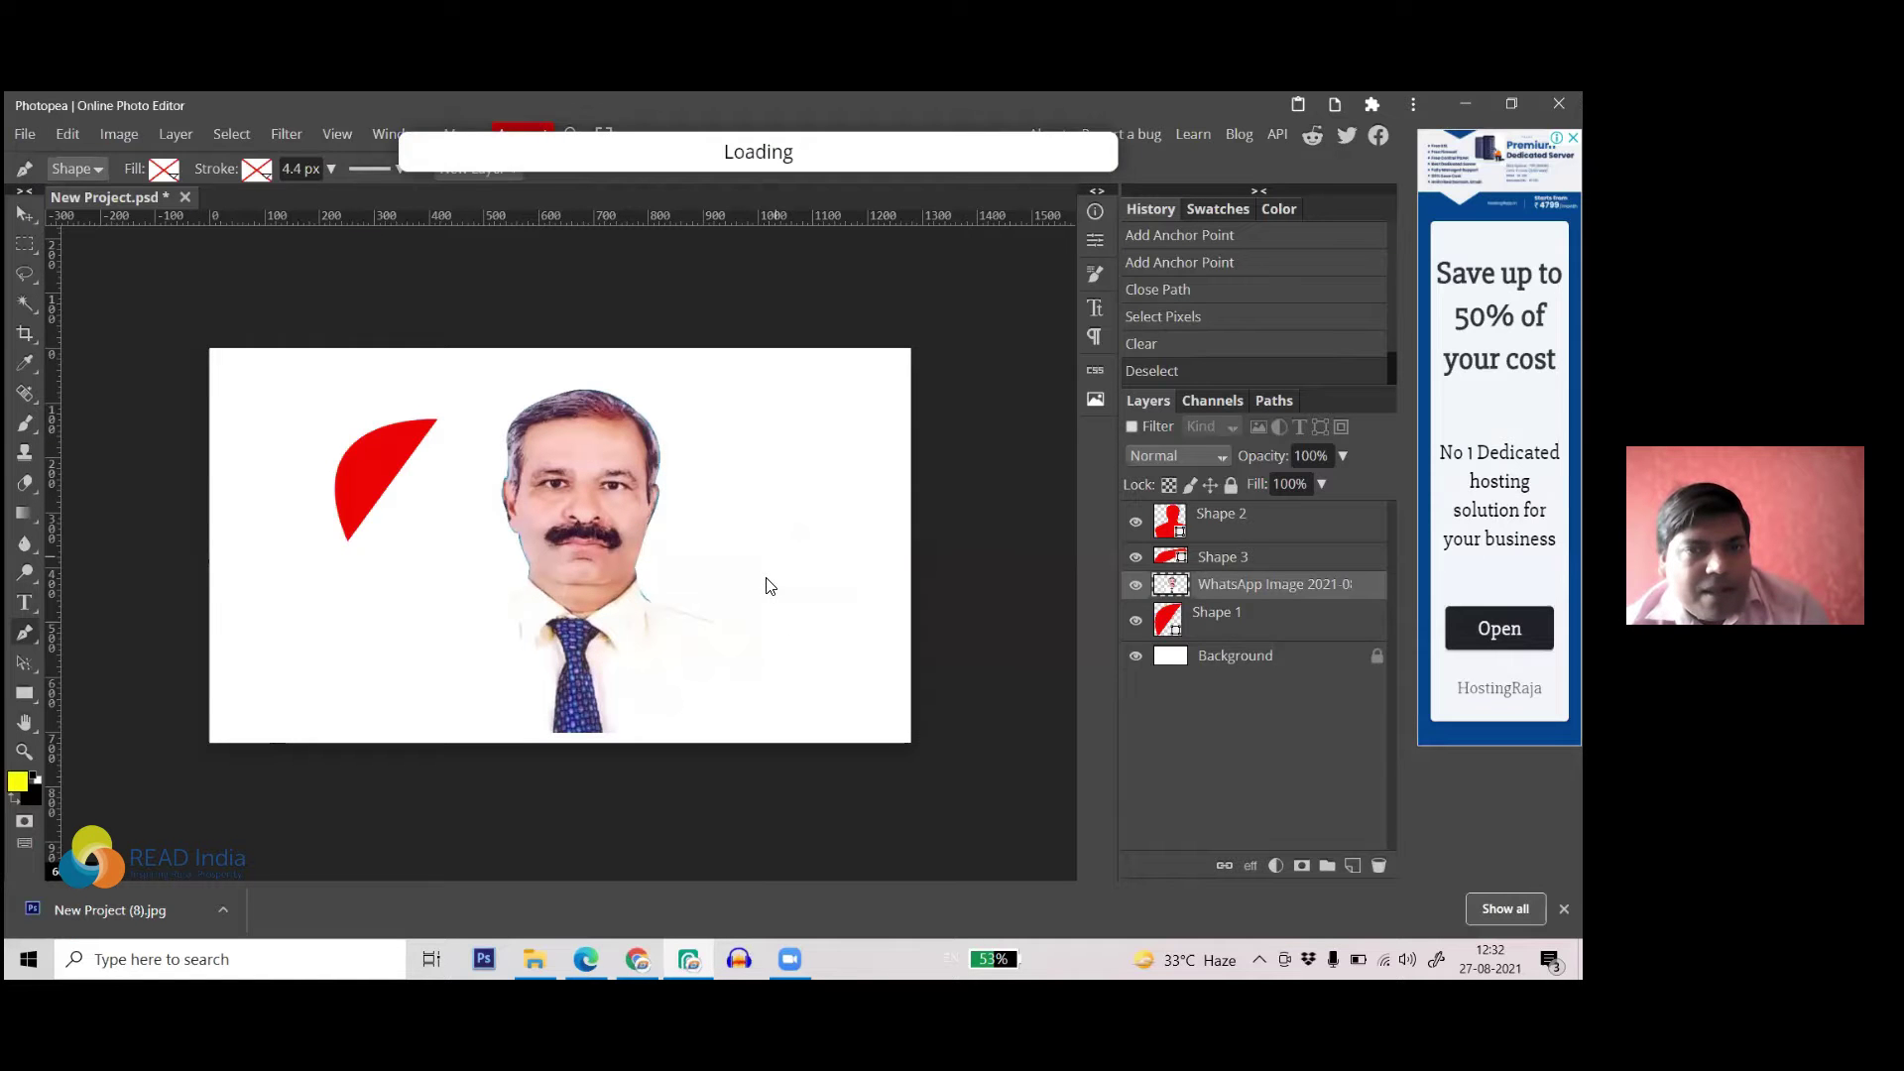
drag(265, 569, 718, 597)
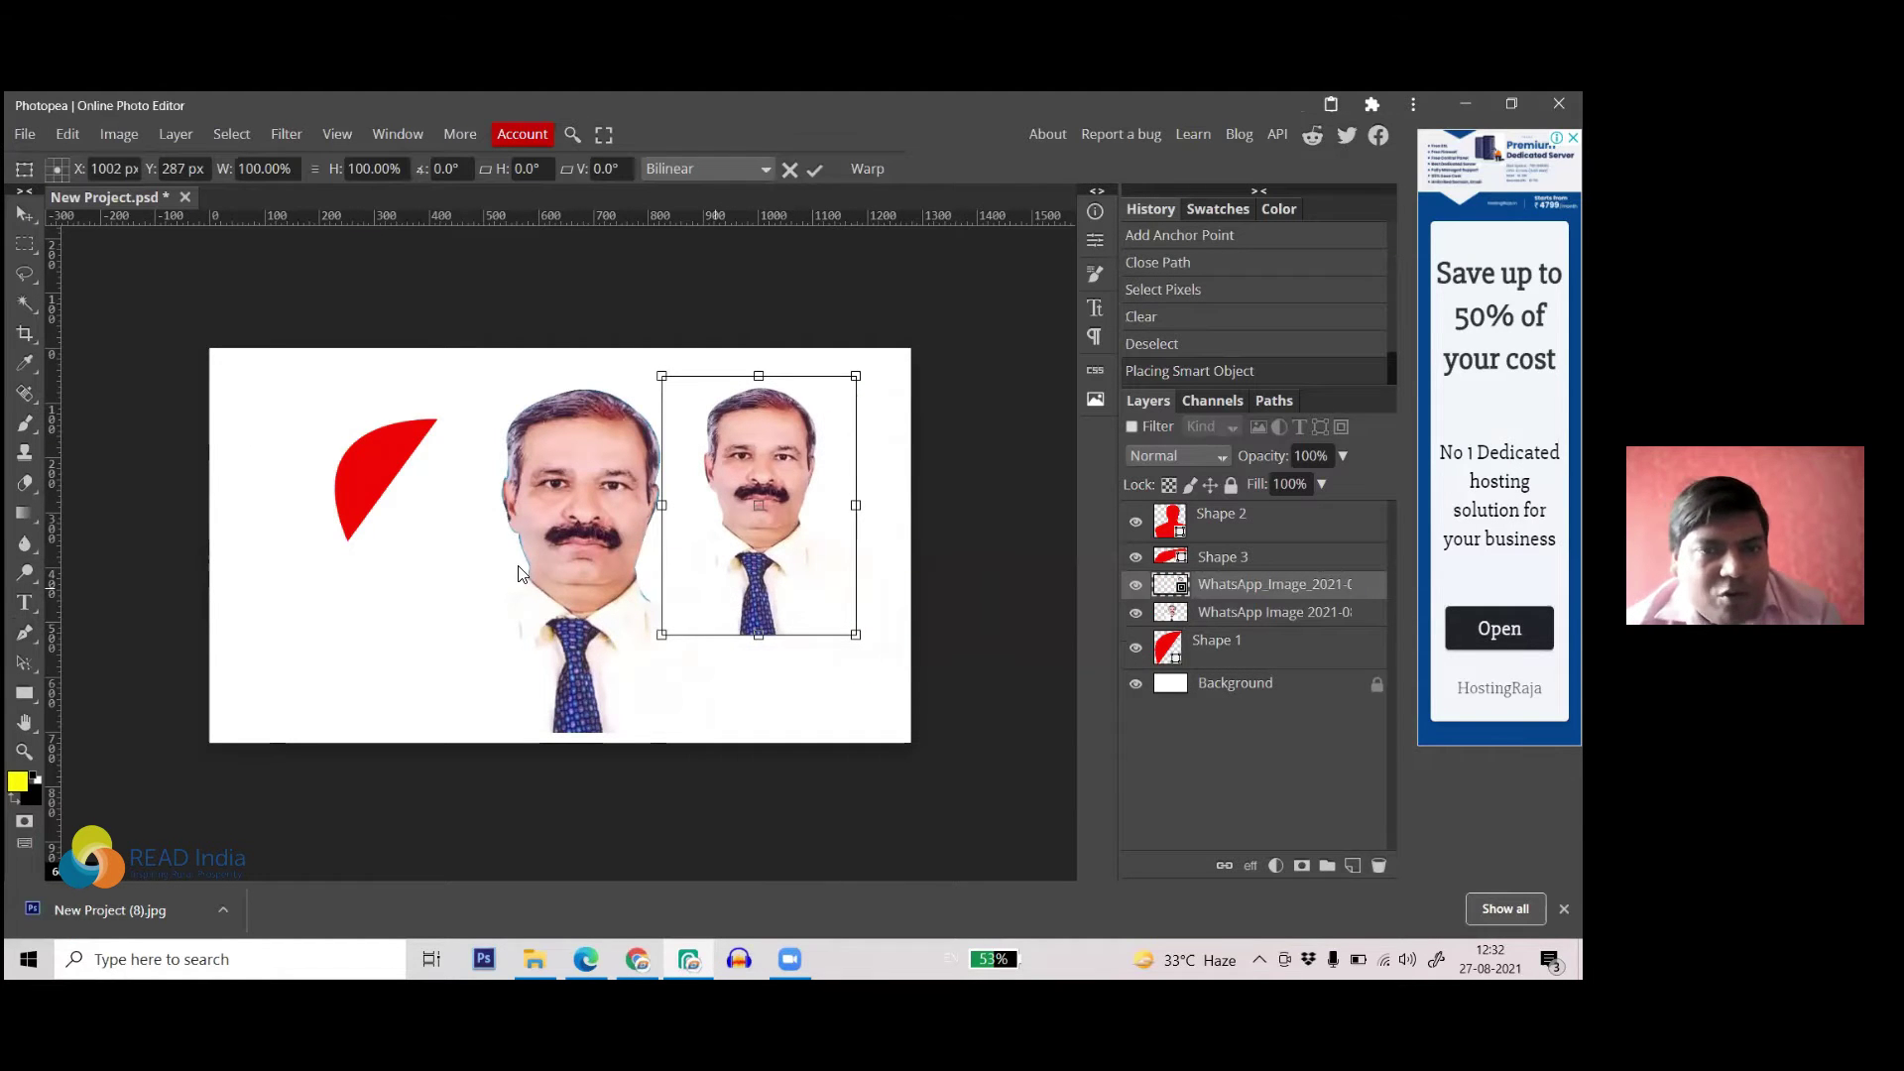
key(p)
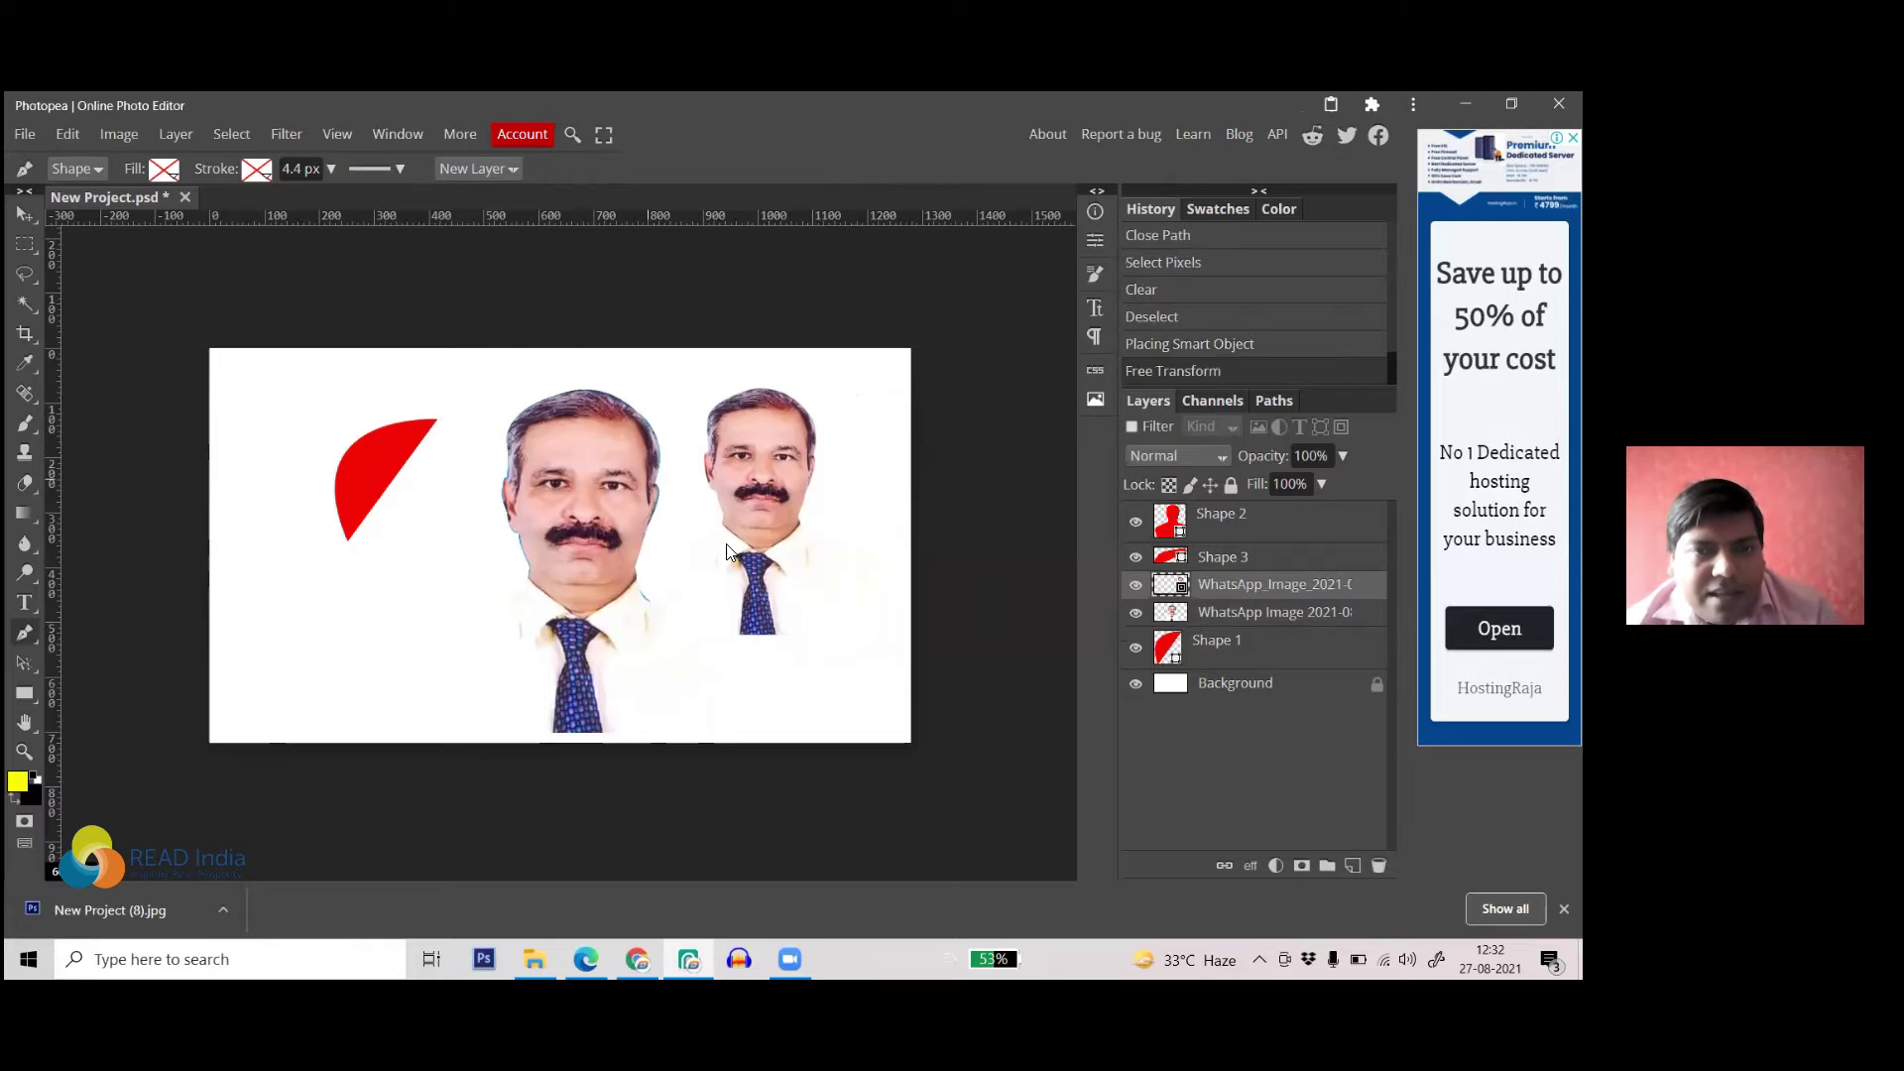
drag(615, 529, 508, 483)
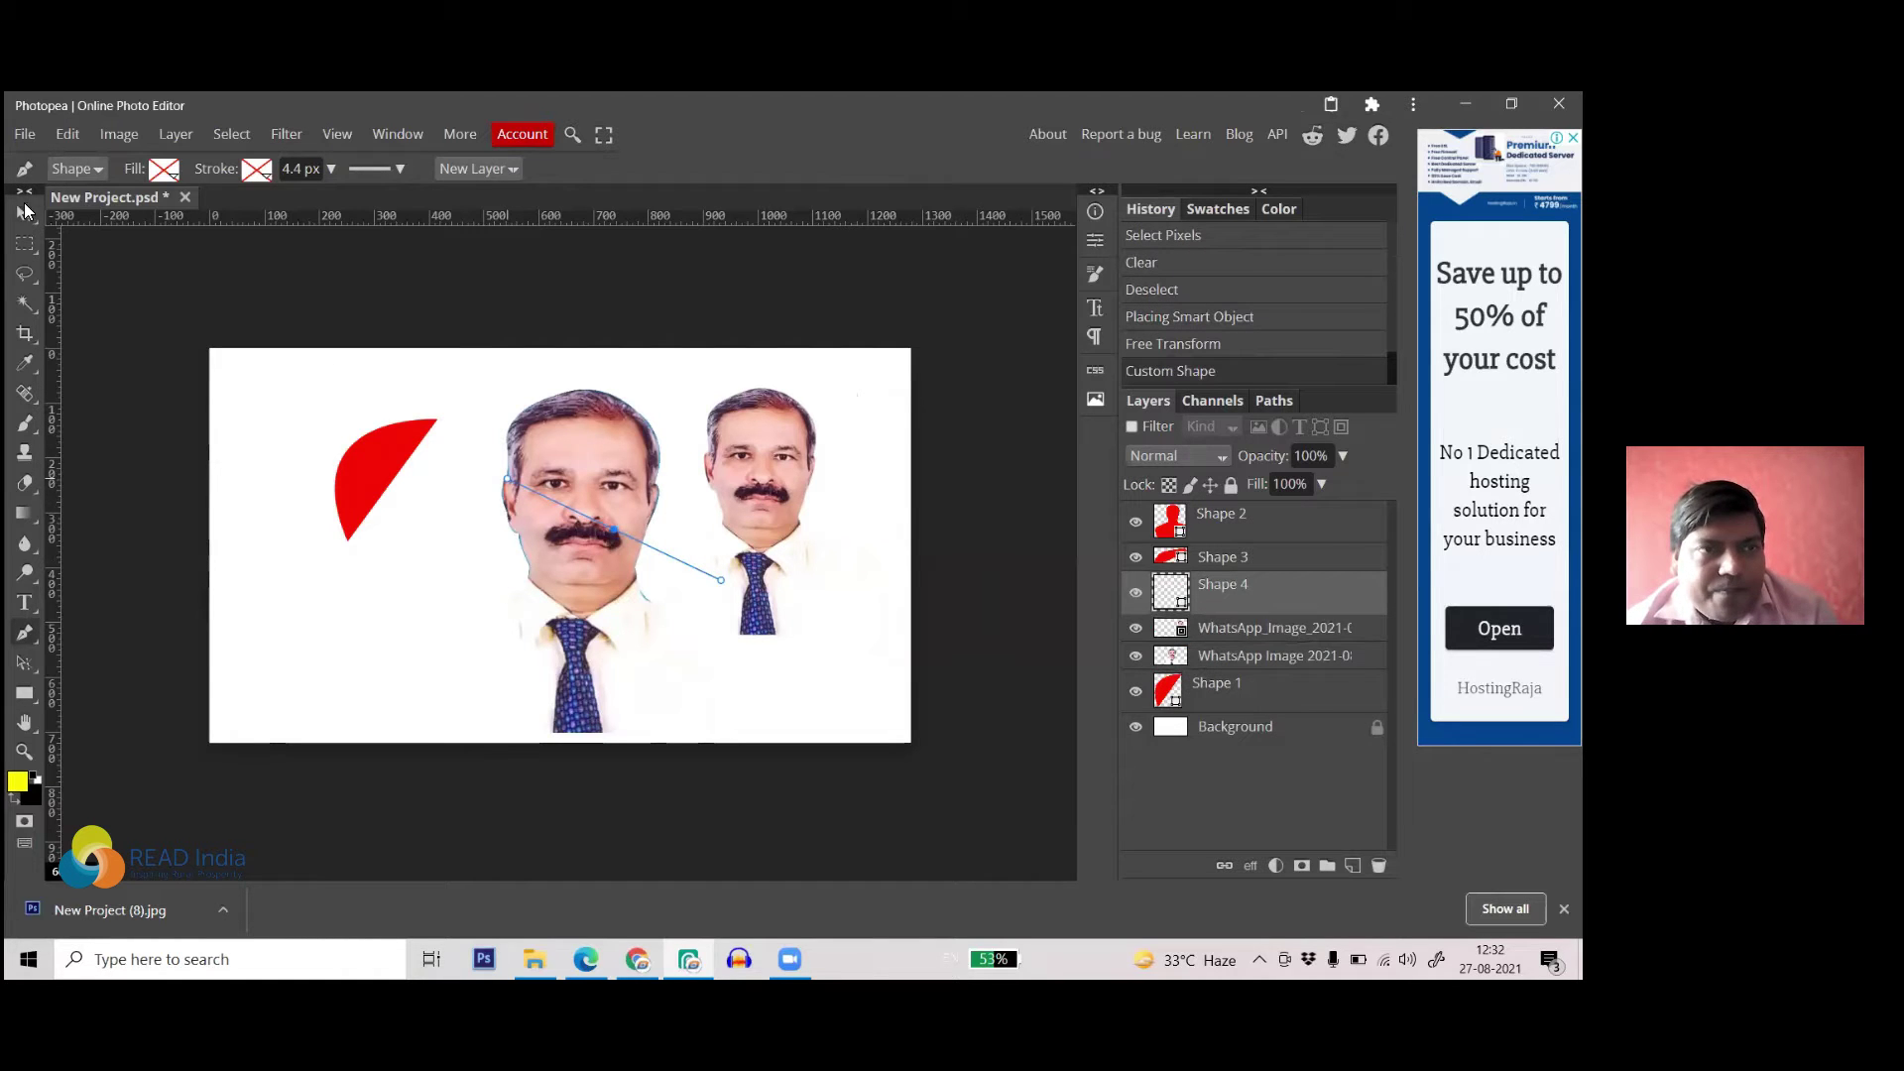
- Select the Shape 2 and Shape 3 path layers together and delete them
click(24, 212)
click(621, 458)
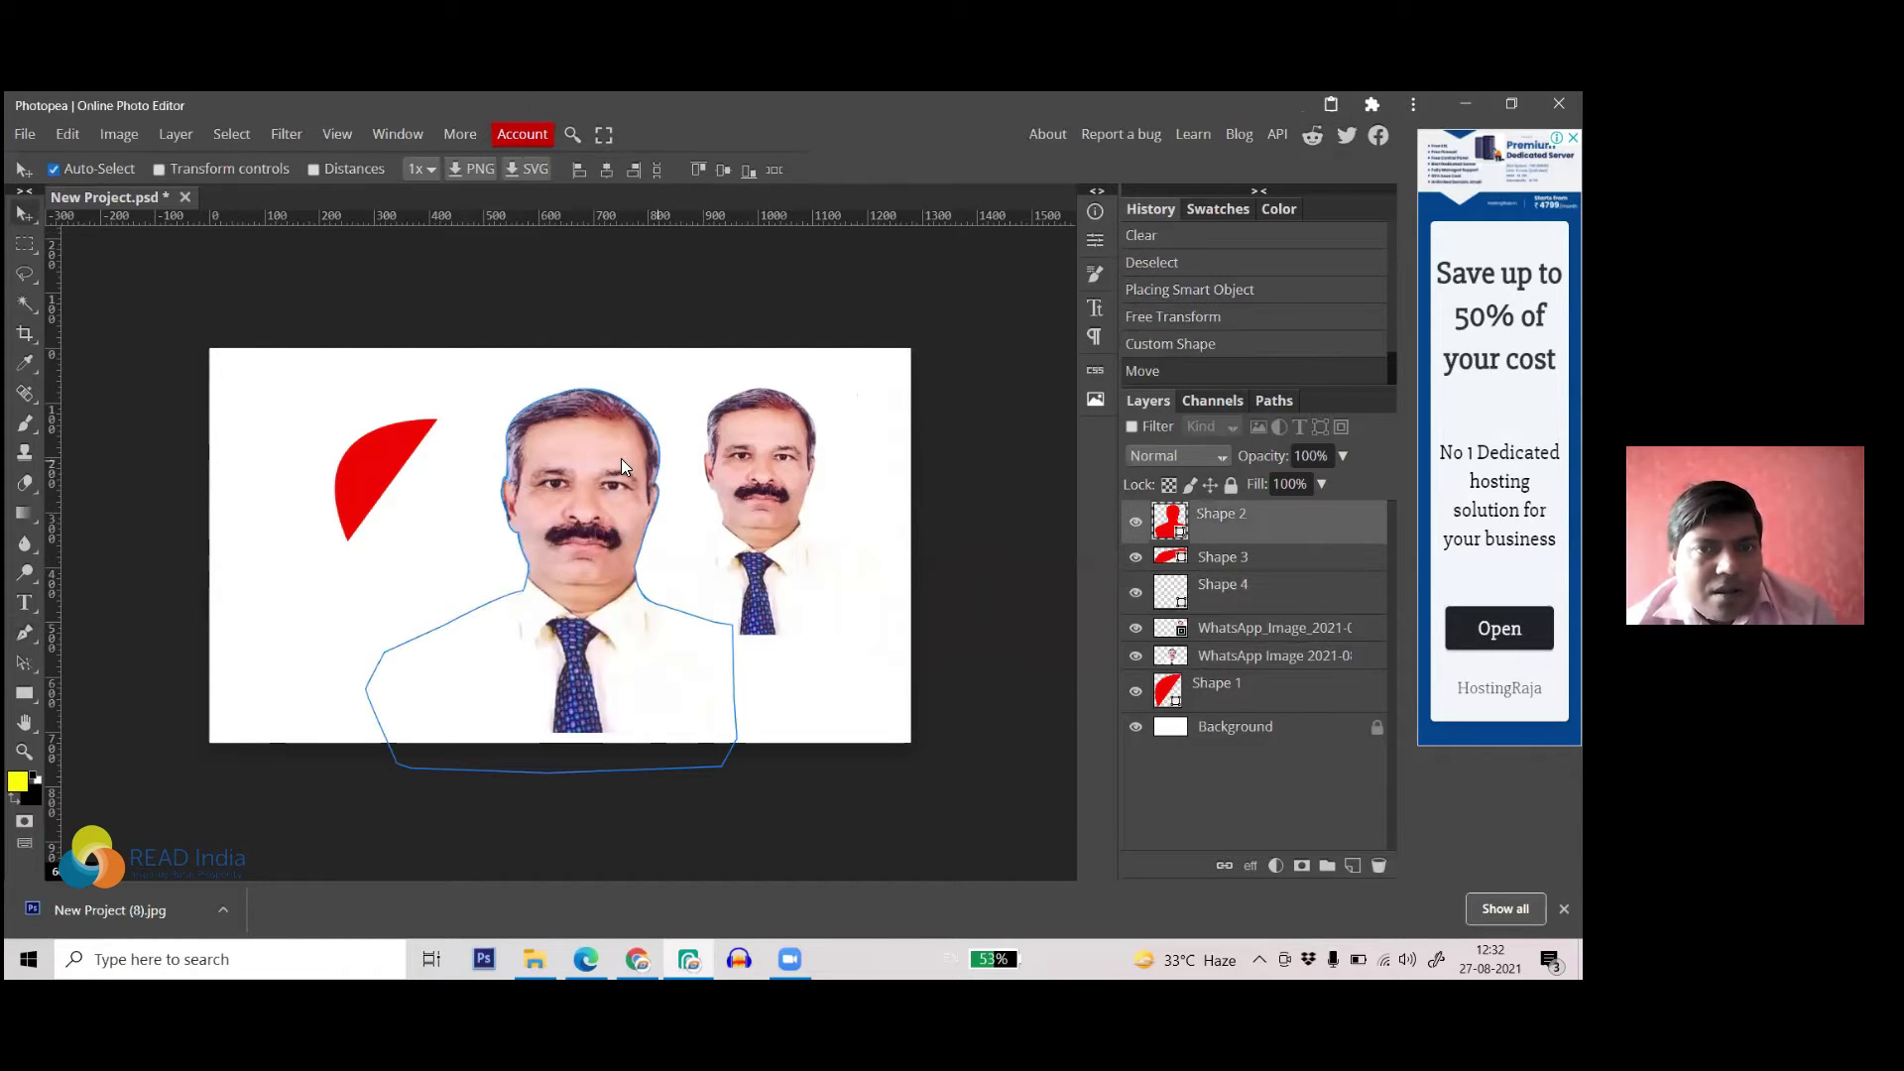
shift+click(1246, 571)
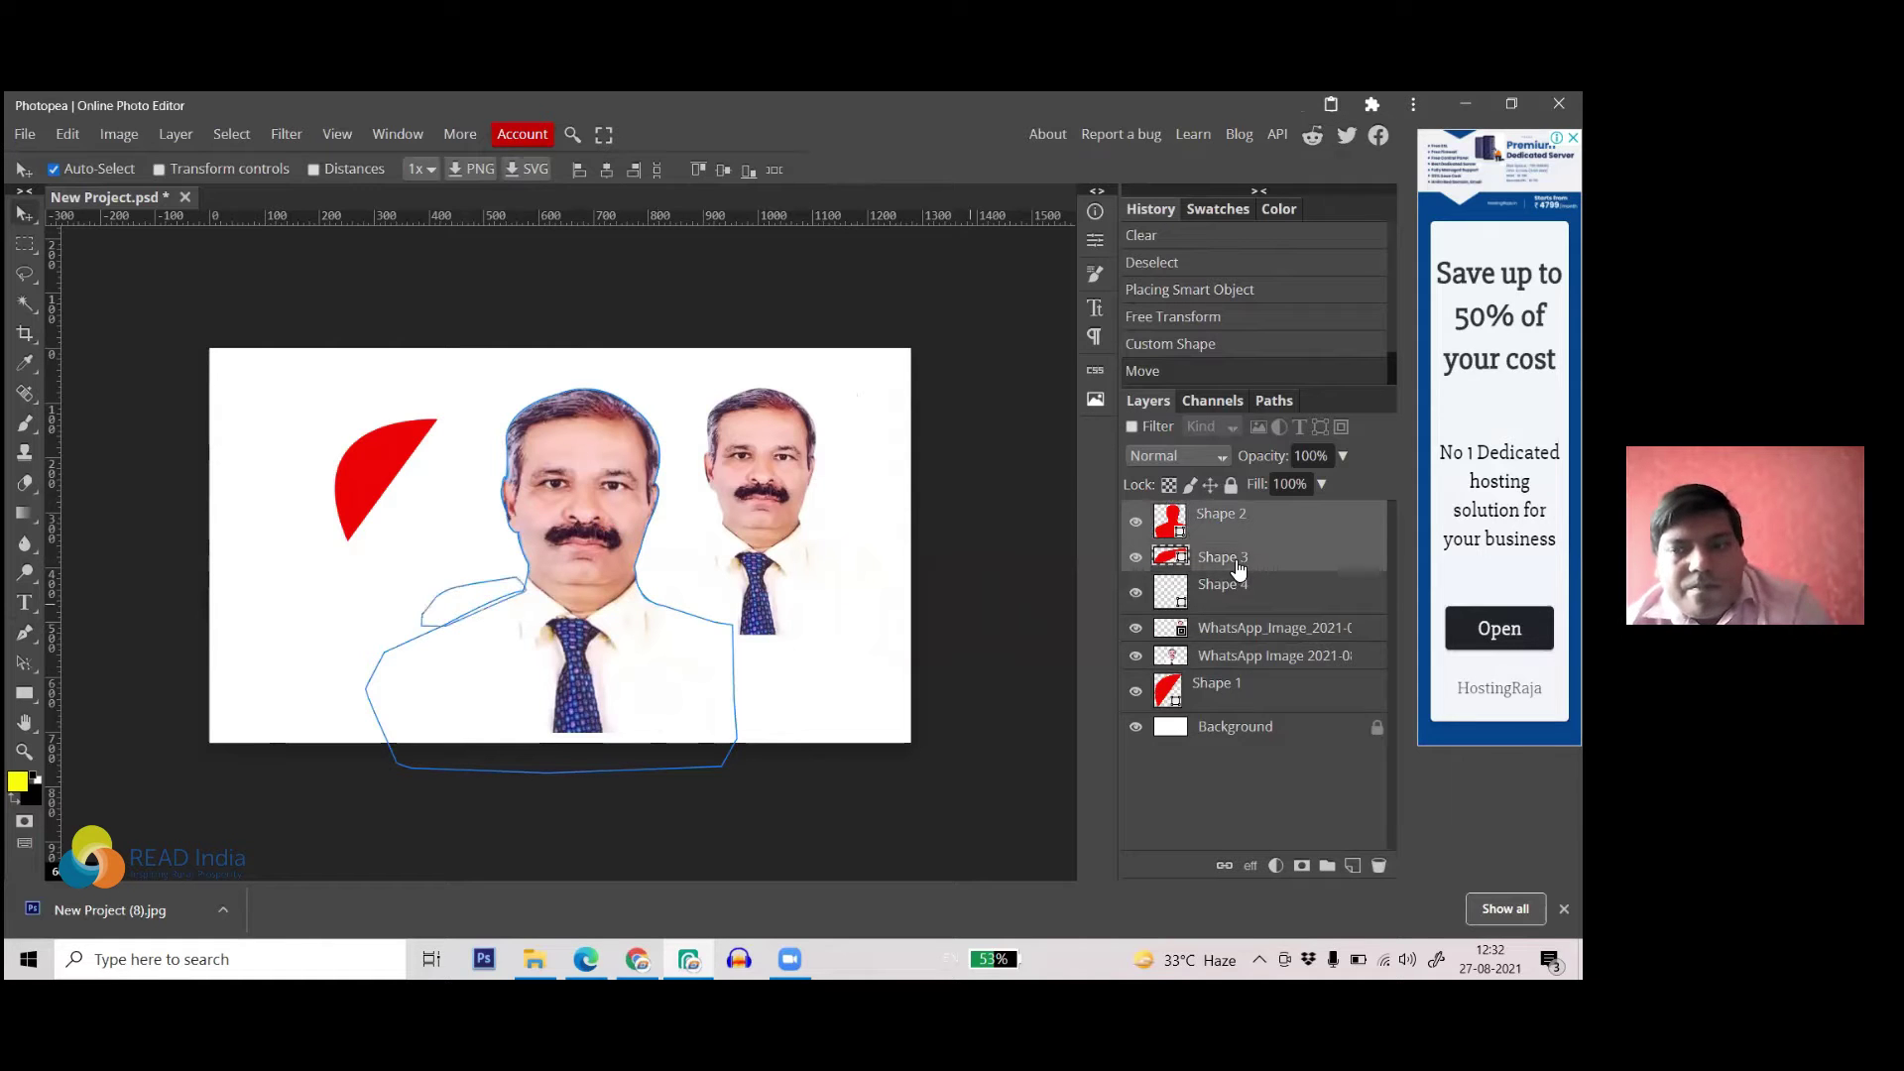
key(Delete)
- Shift the hand-cut man further left and scale the newly placed cutout to about 153% beside him
drag(446, 488, 352, 472)
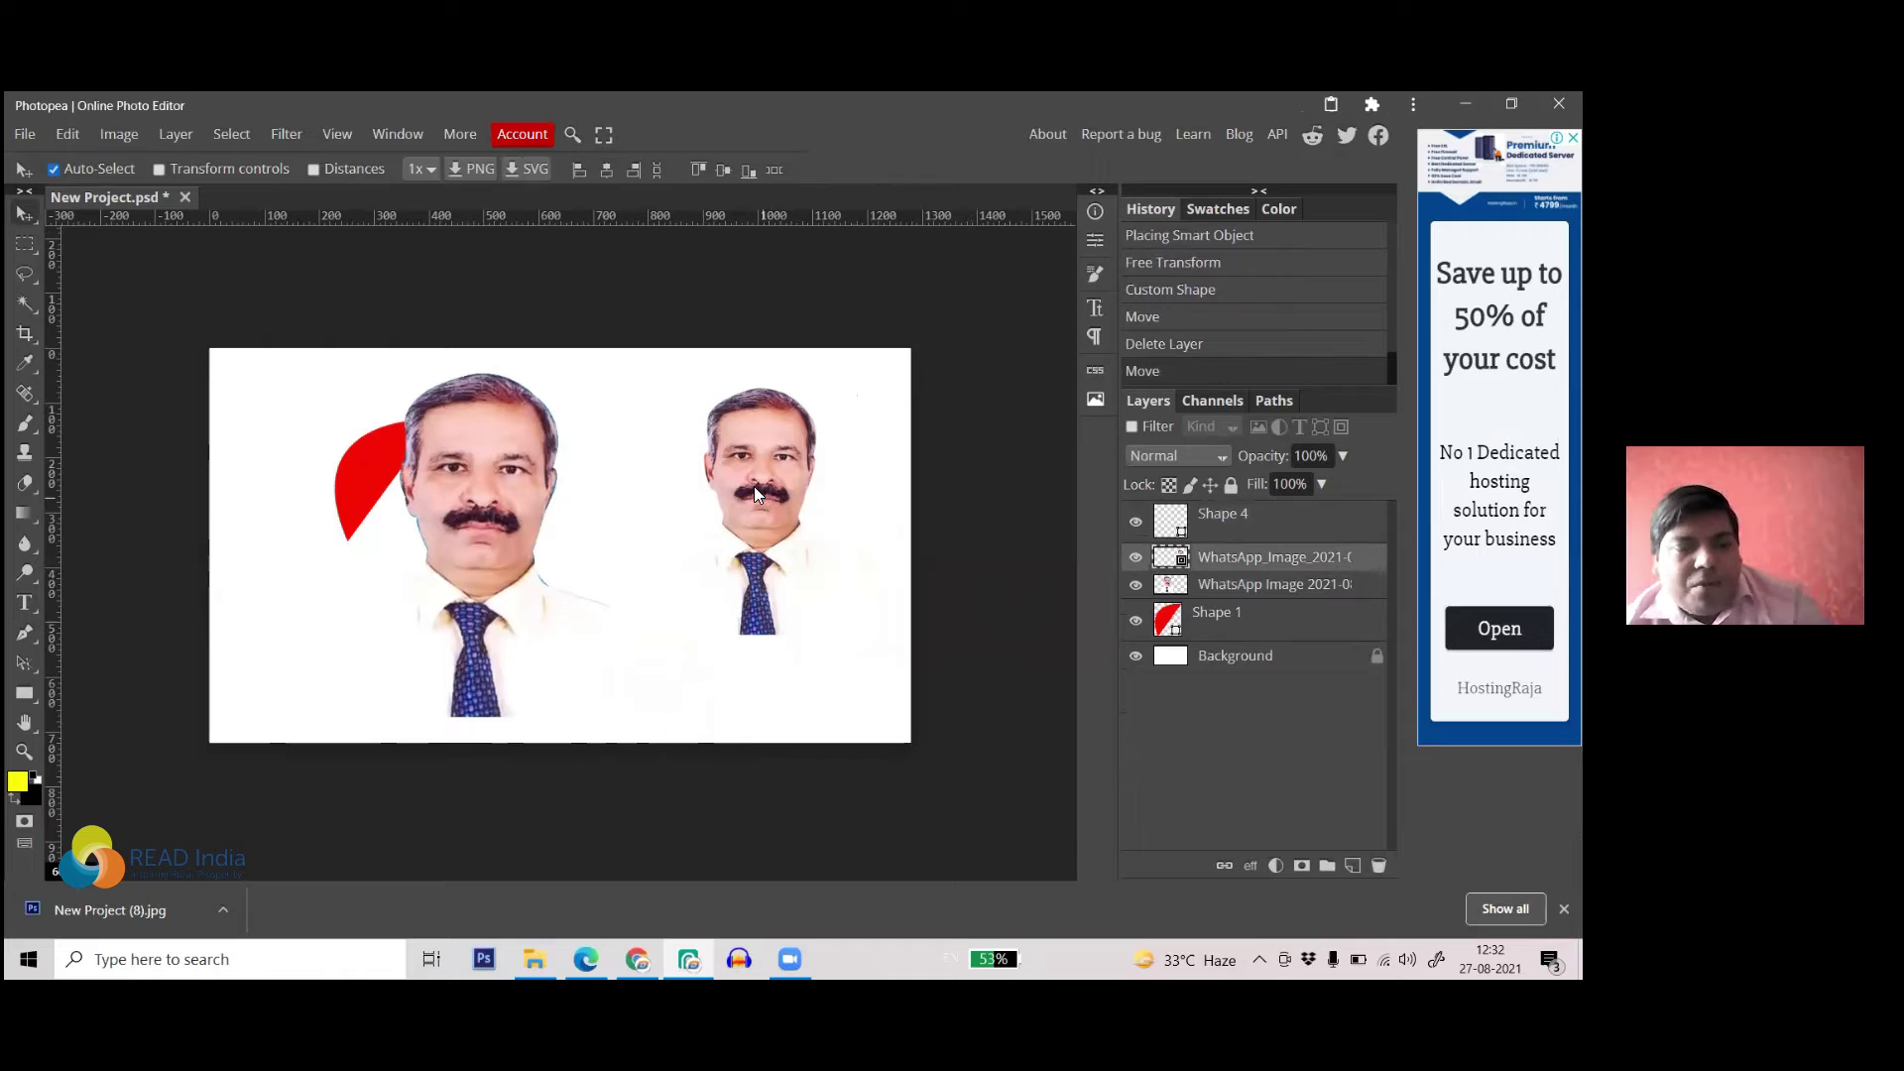
key(ctrl+t)
drag(856, 632, 904, 706)
mouse_move(783, 621)
mouse_down()
mouse_move(760, 610)
mouse_move(800, 608)
mouse_up()
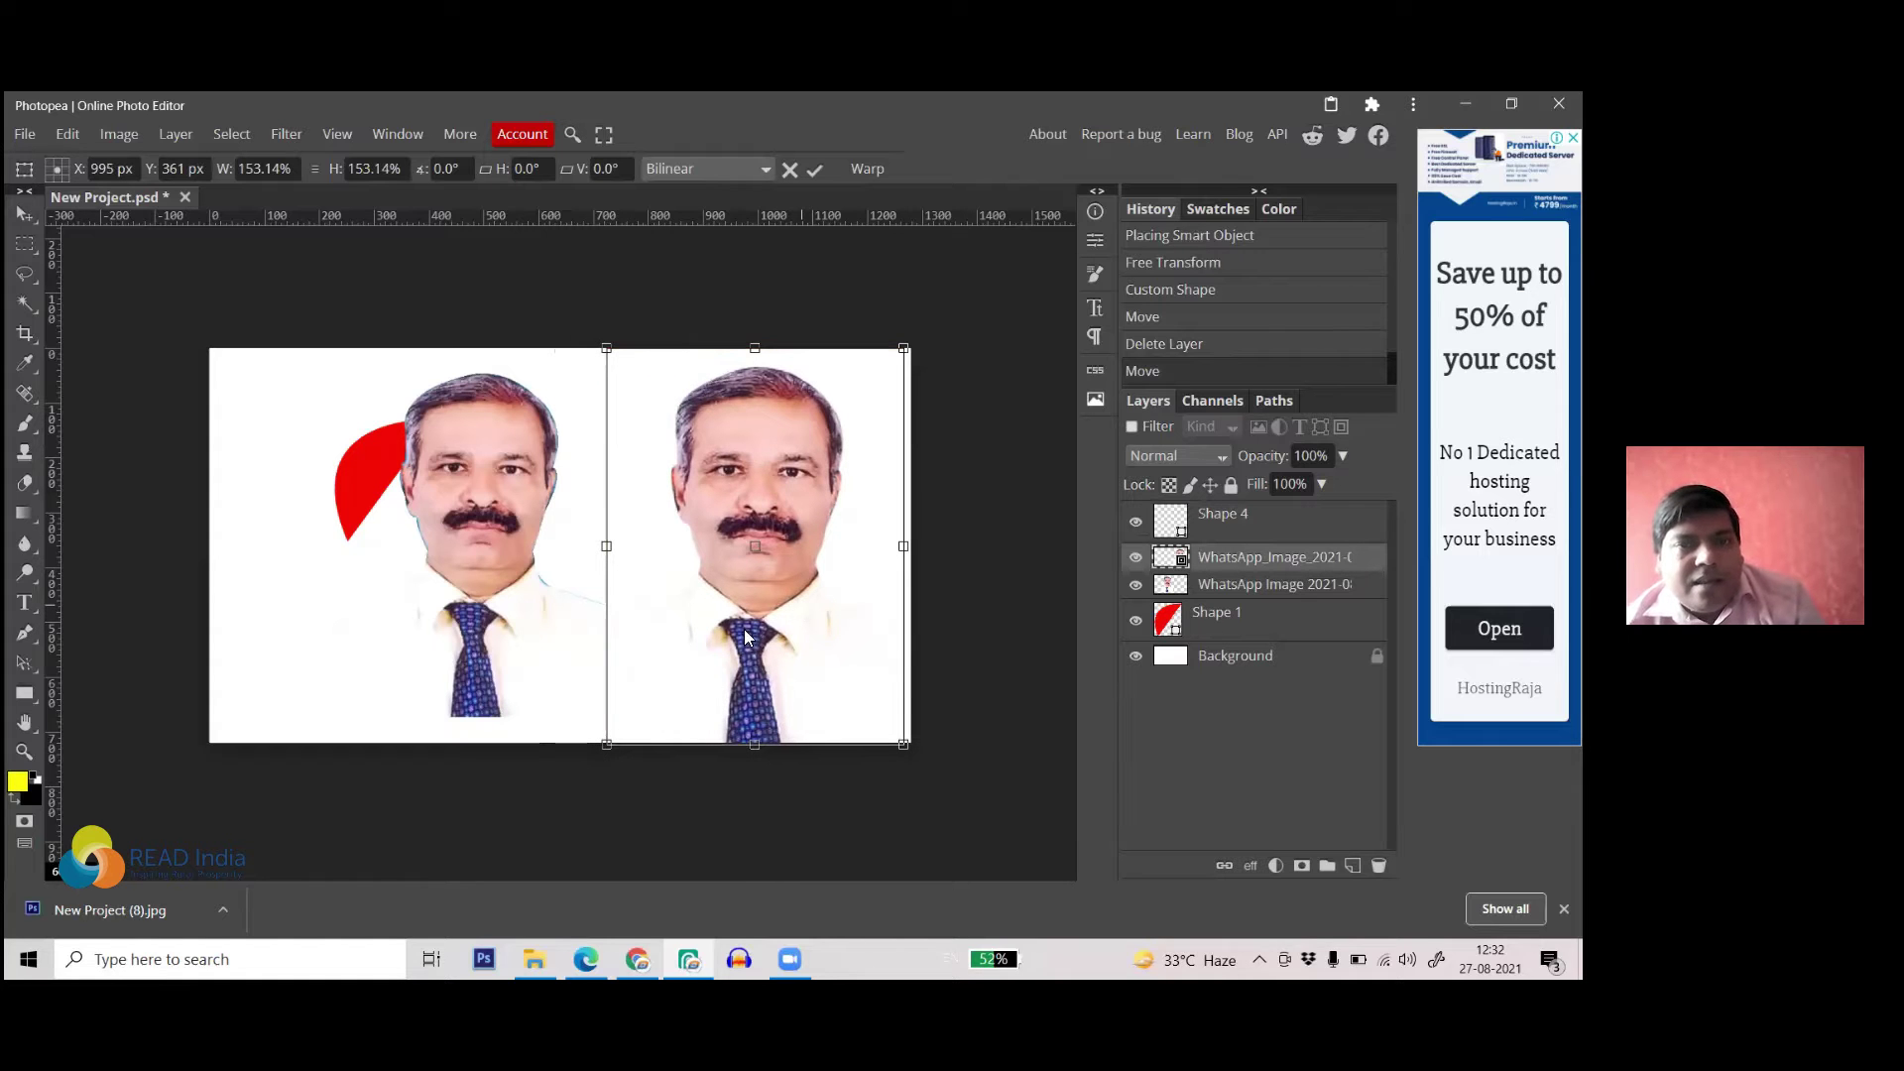
key(Return)
- Compare the edge quality of the hand-cut man and the remove.bg cutout up close
scroll(615, 674, up, 3)
scroll(608, 660, down, 3)
scroll(754, 516, up, 3)
scroll(748, 498, up, 2)
scroll(808, 567, down, 3)
scroll(744, 567, up, 2)
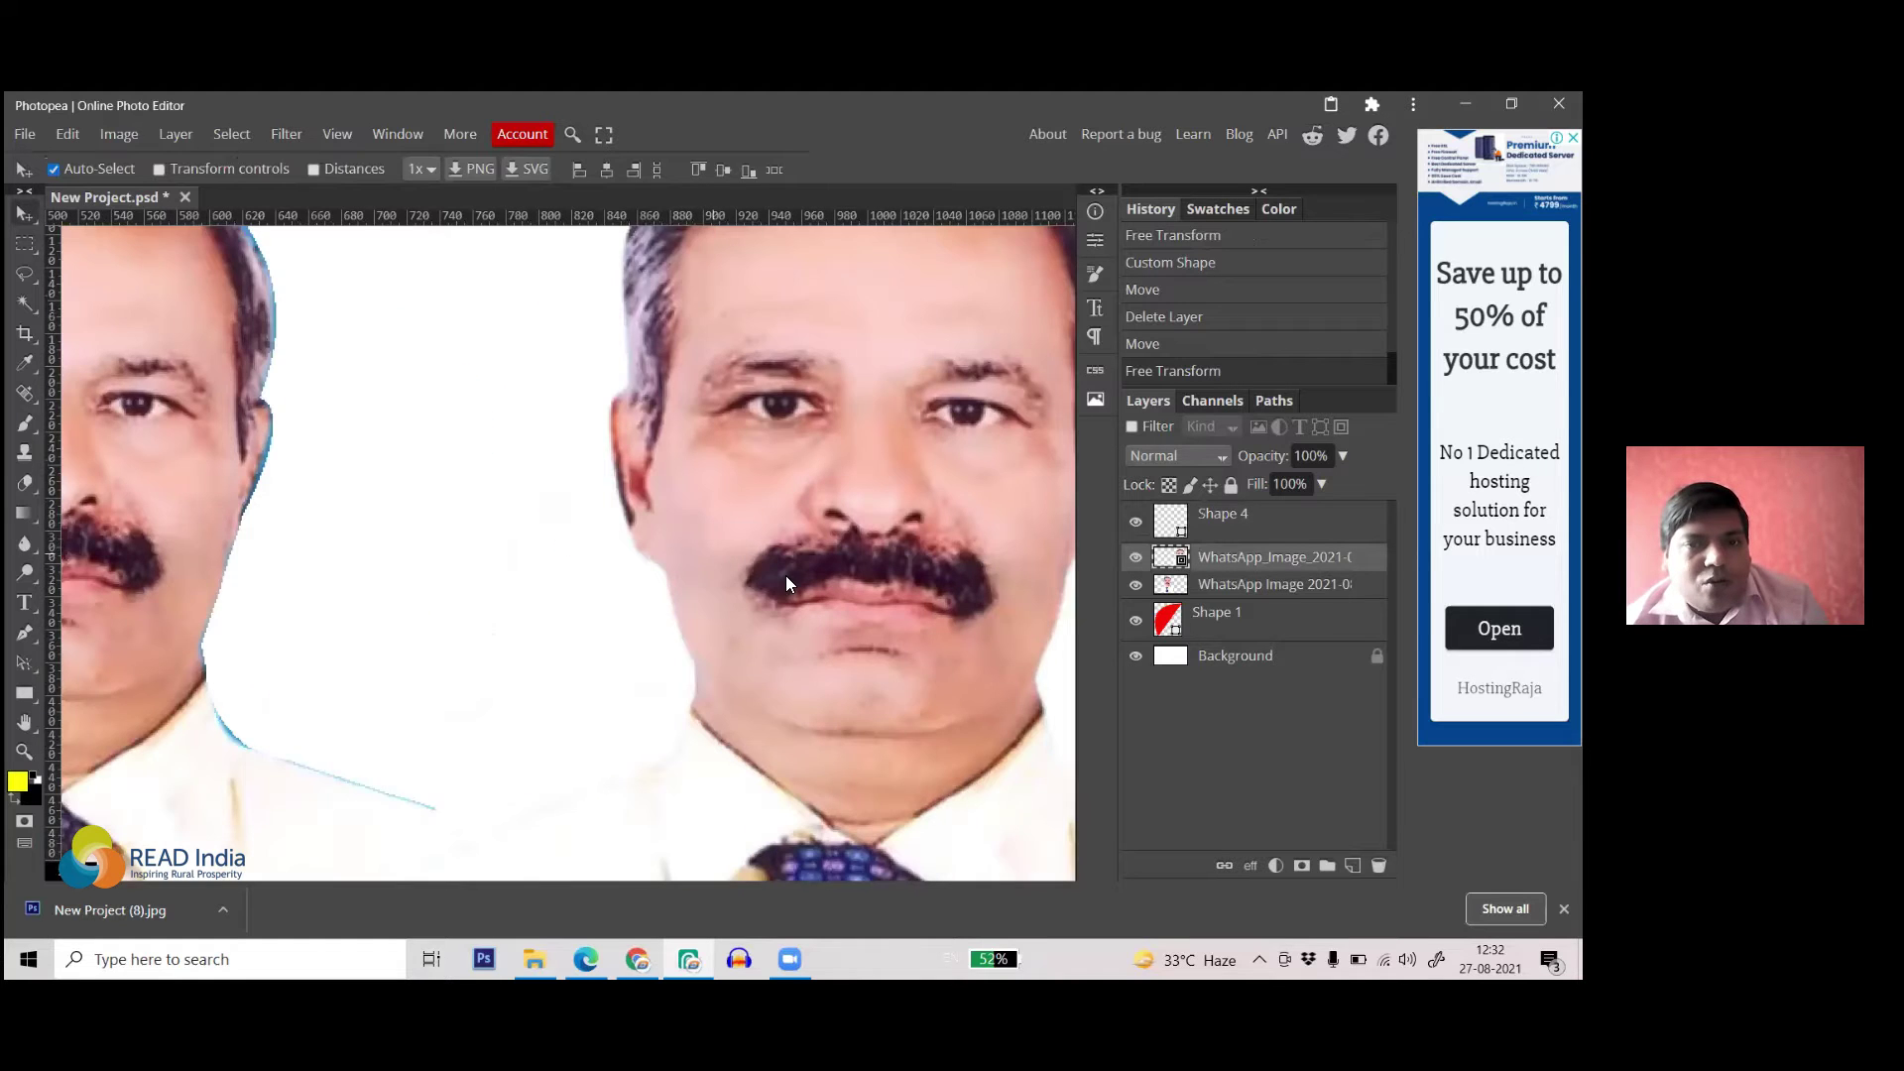
scroll(768, 579, down, 2)
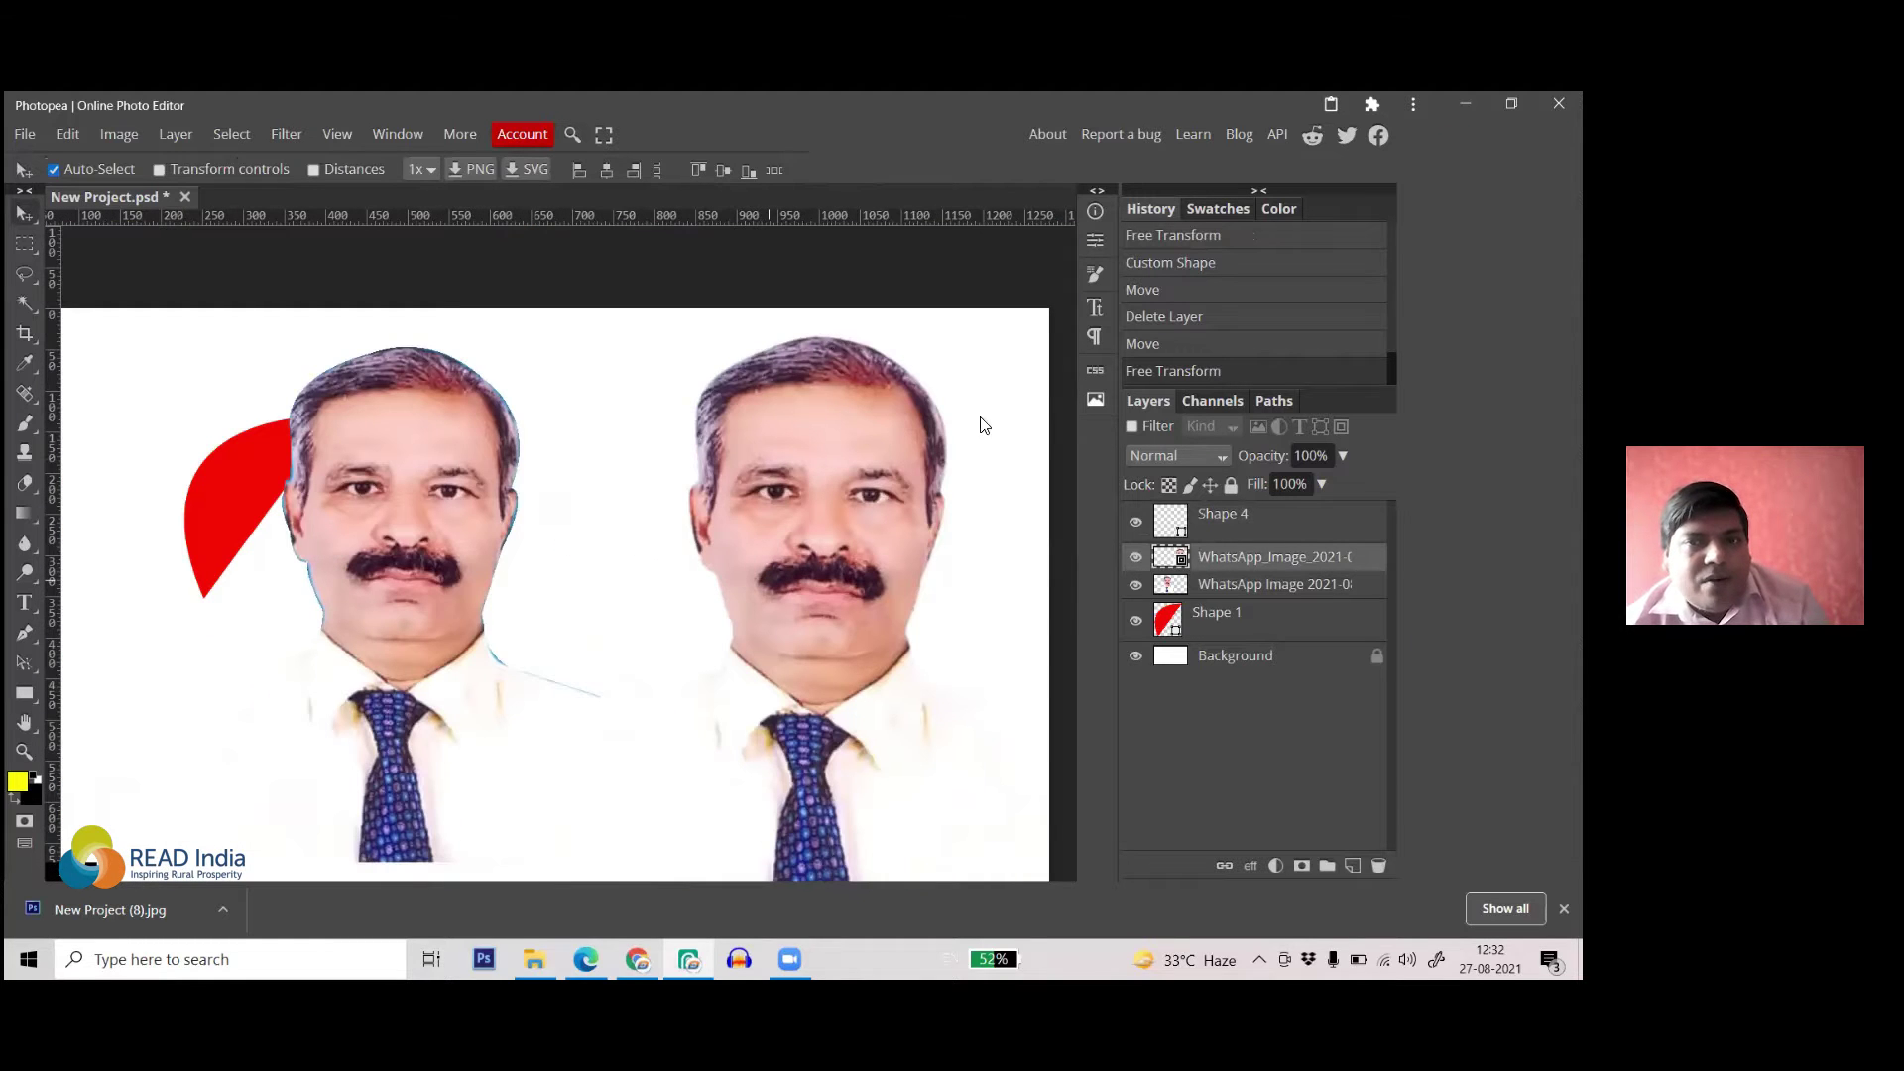
- Move the two cutouts slightly further apart and add an empty layer directly above the Background
mouse_move(847, 587)
mouse_down()
mouse_move(925, 571)
mouse_move(869, 573)
mouse_up()
click(1235, 655)
key(ctrl+shift+n)
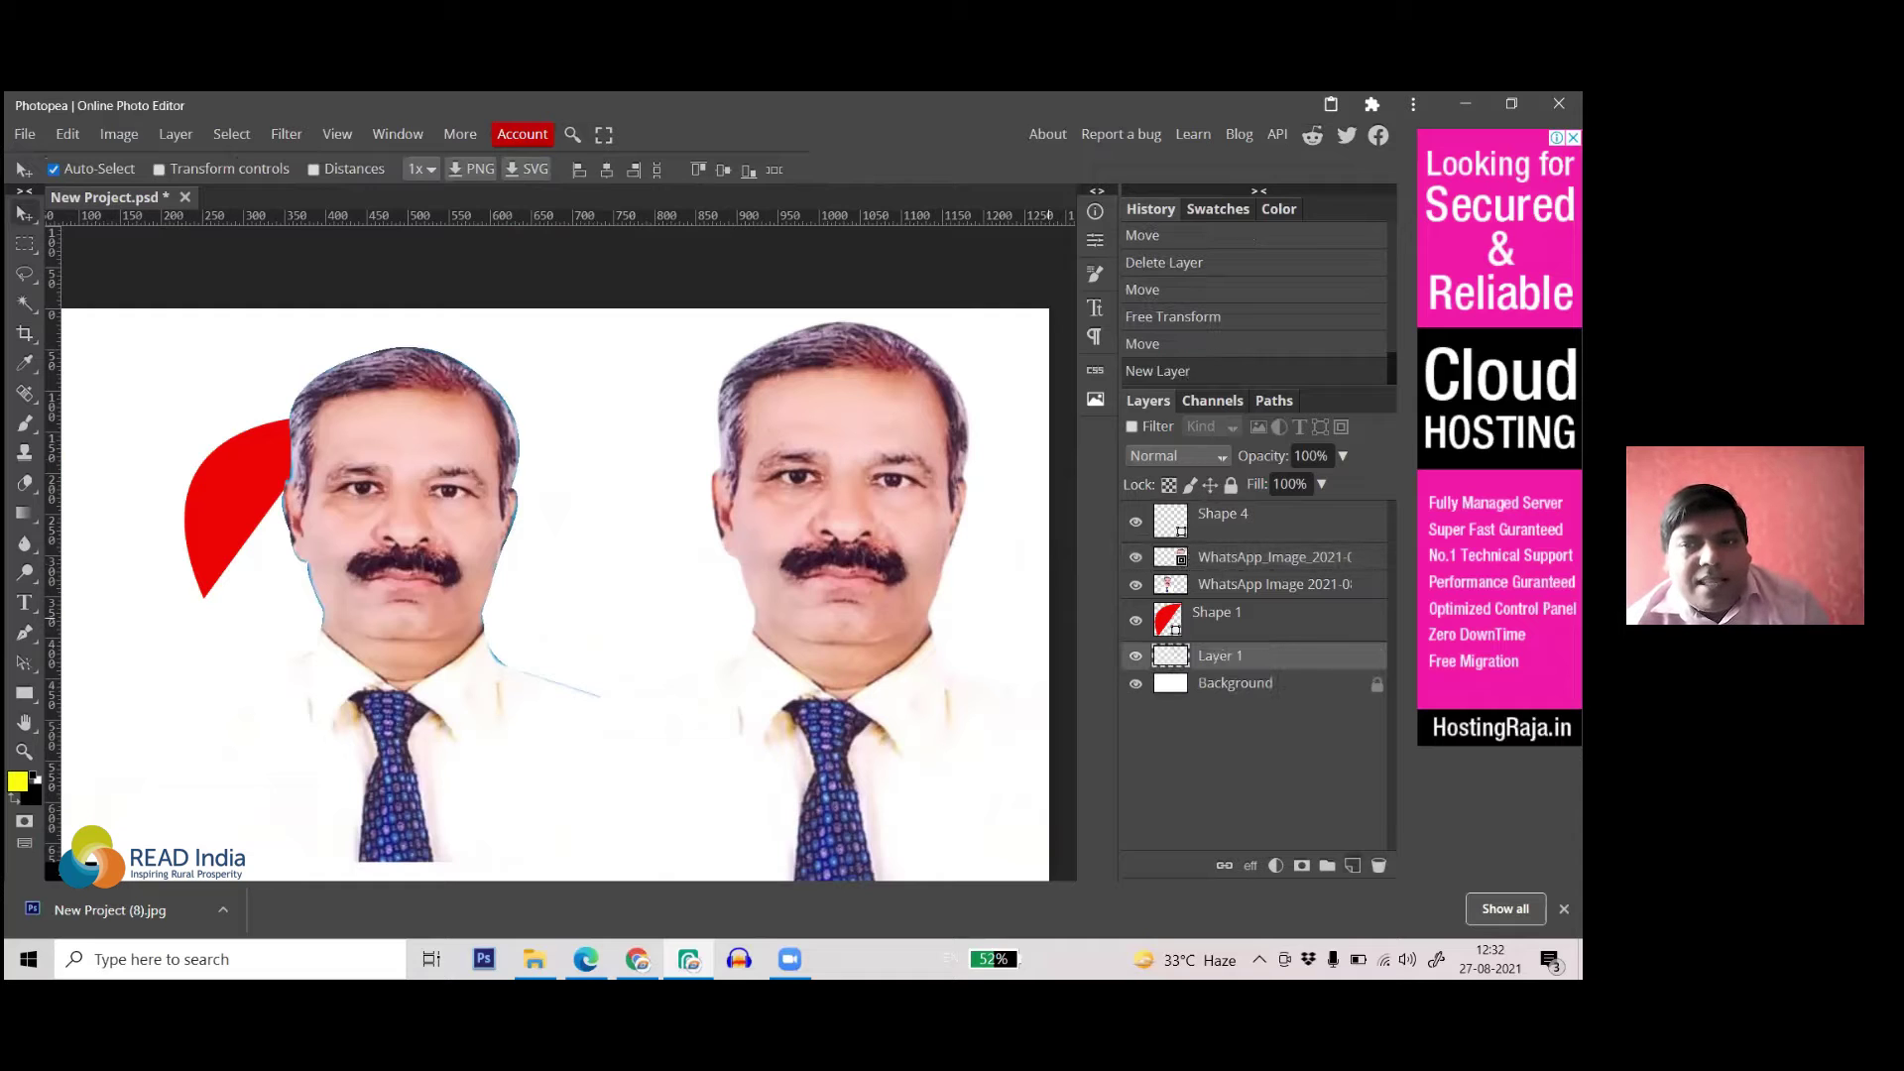
drag(471, 589, 438, 587)
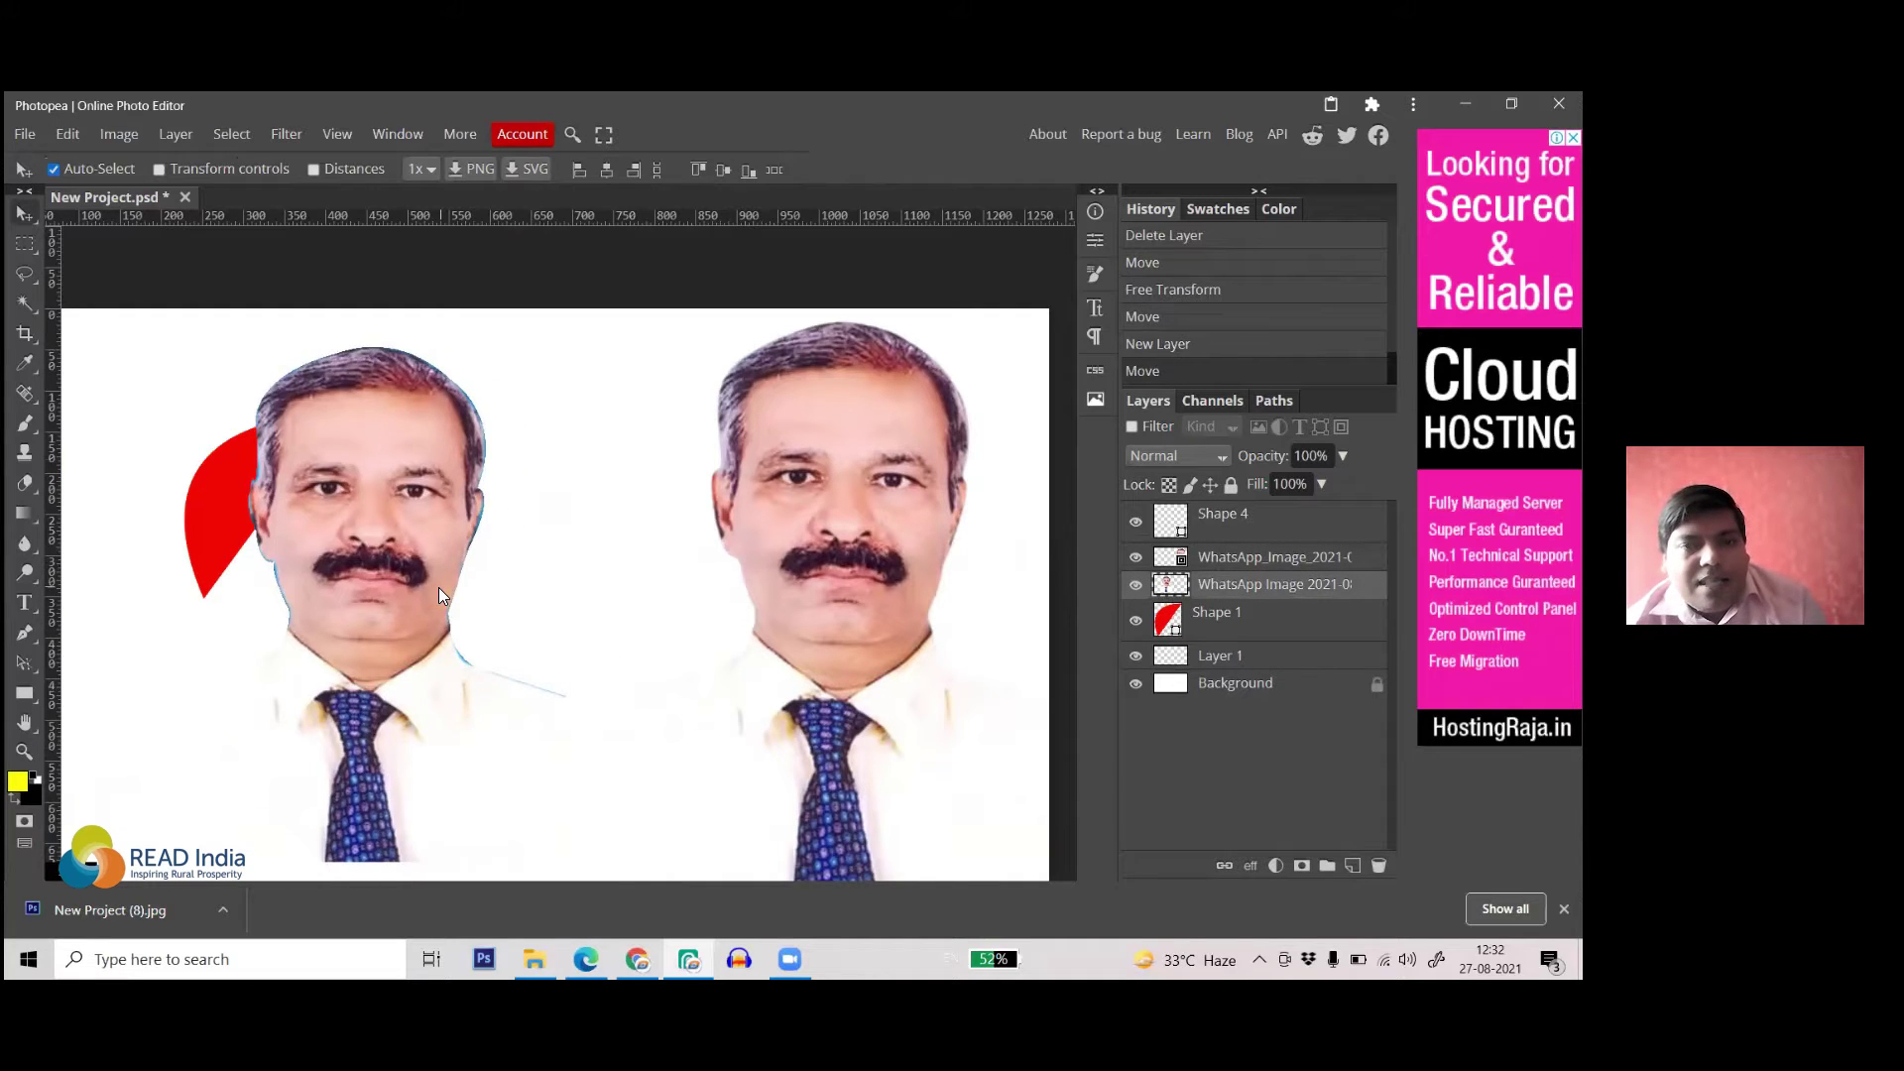
- Undo the yellow fill made on the hand-cut photo layer and fill Layer 1 with yellow instead
key(alt+BackSpace)
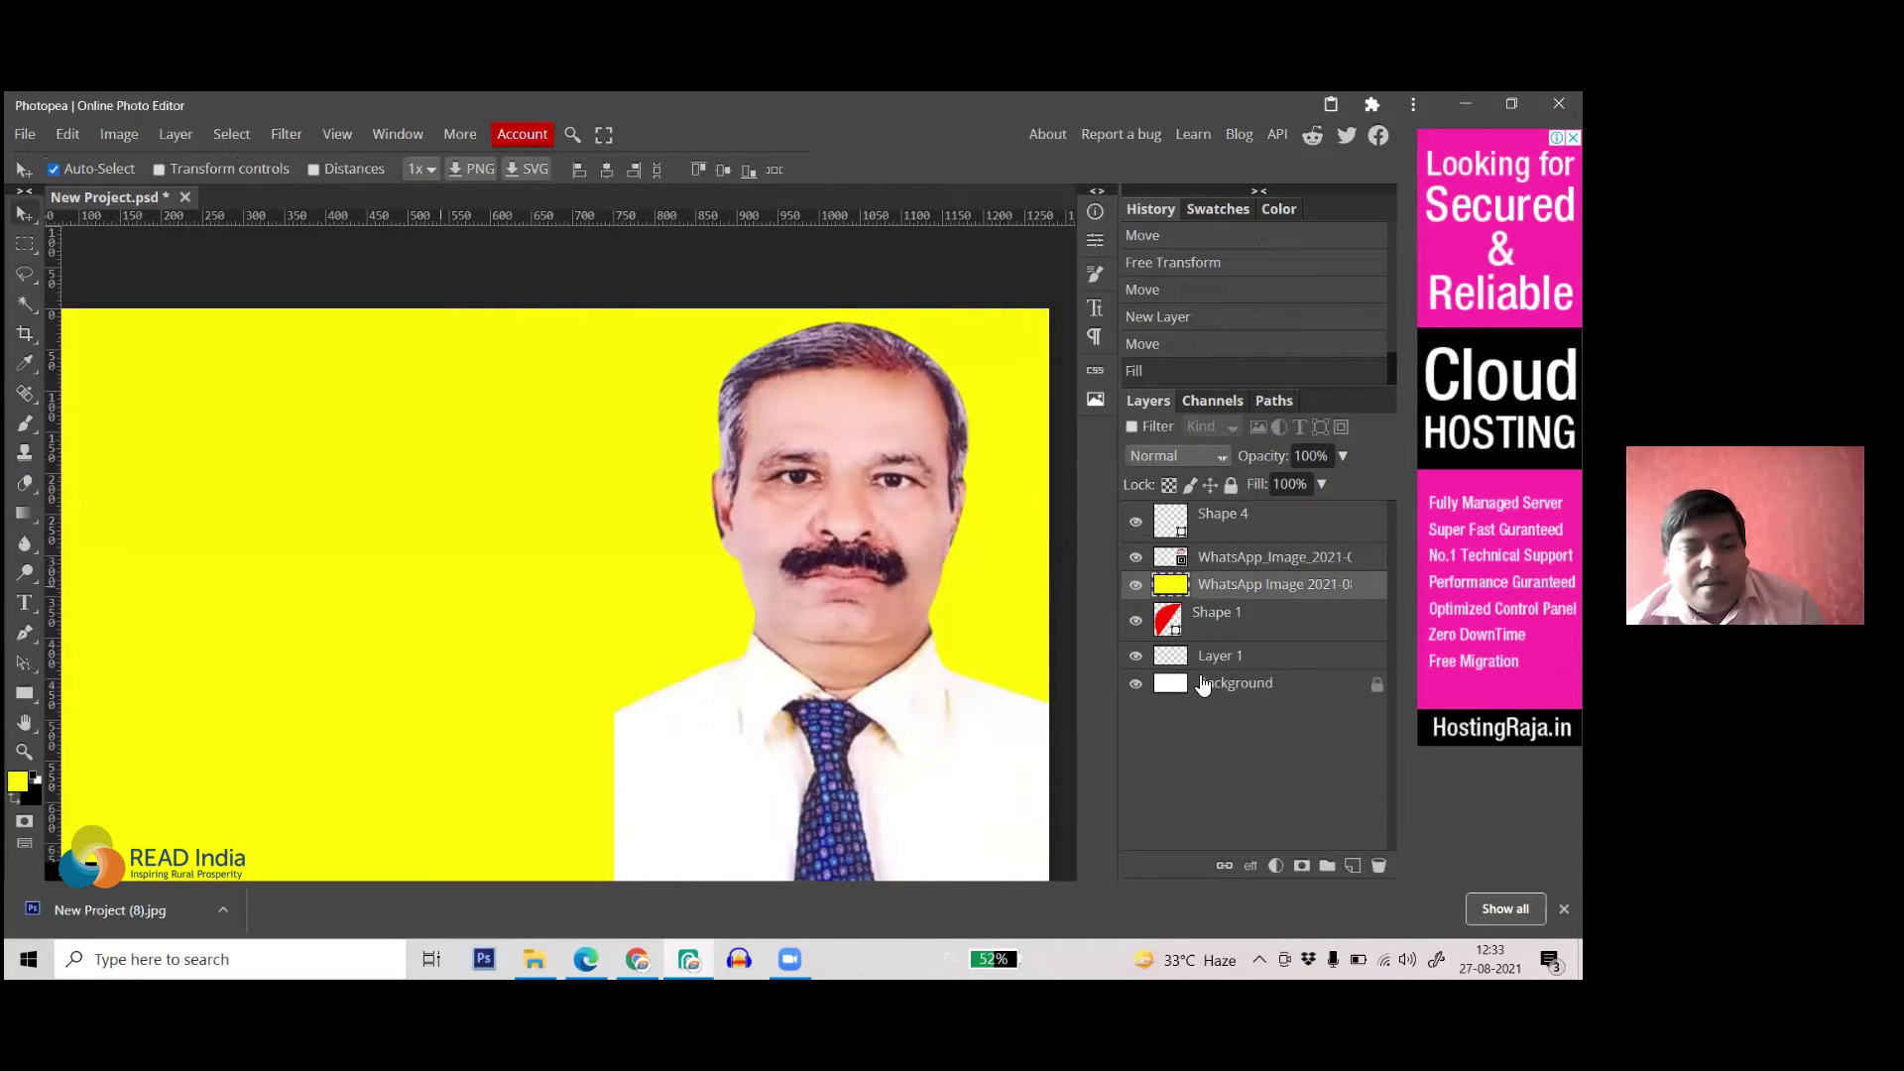
key(ctrl+z)
click(1244, 659)
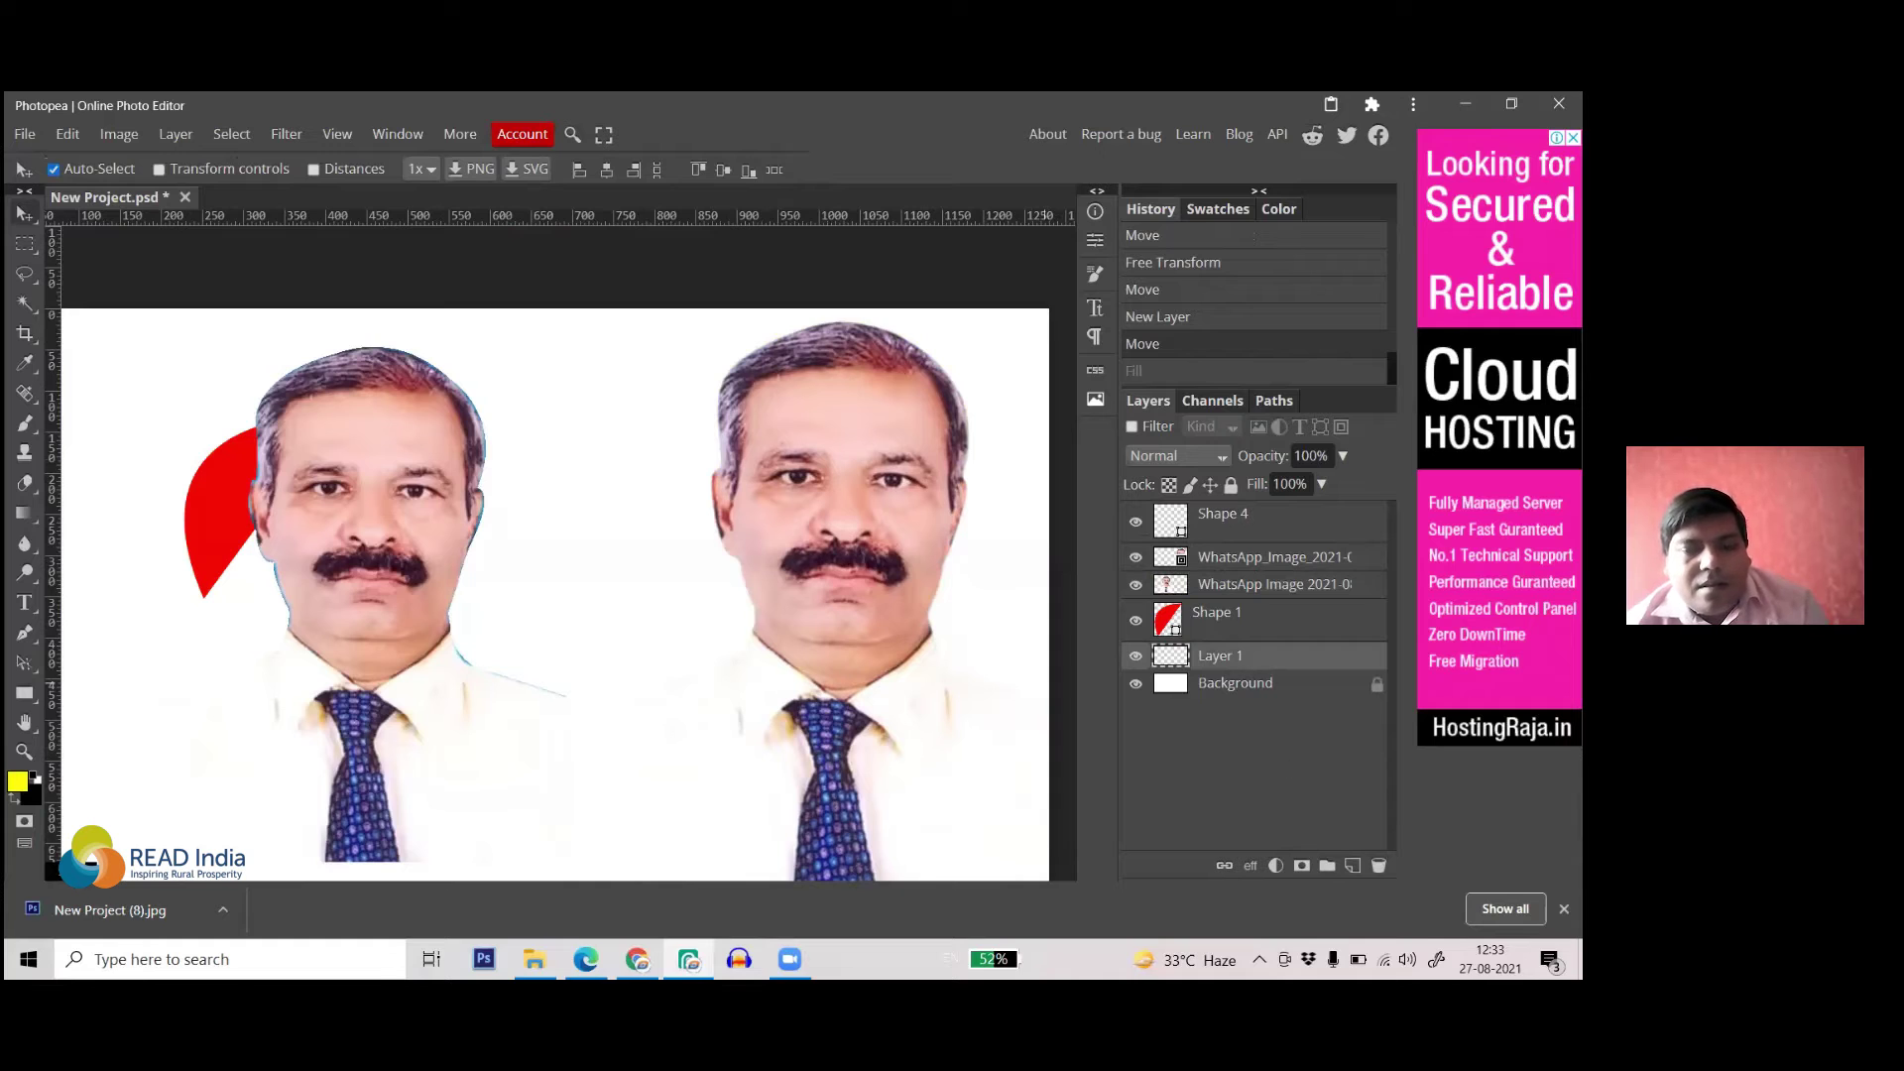
key(alt+BackSpace)
scroll(765, 558, down, 2)
scroll(753, 561, up, 3)
scroll(744, 563, down, 1)
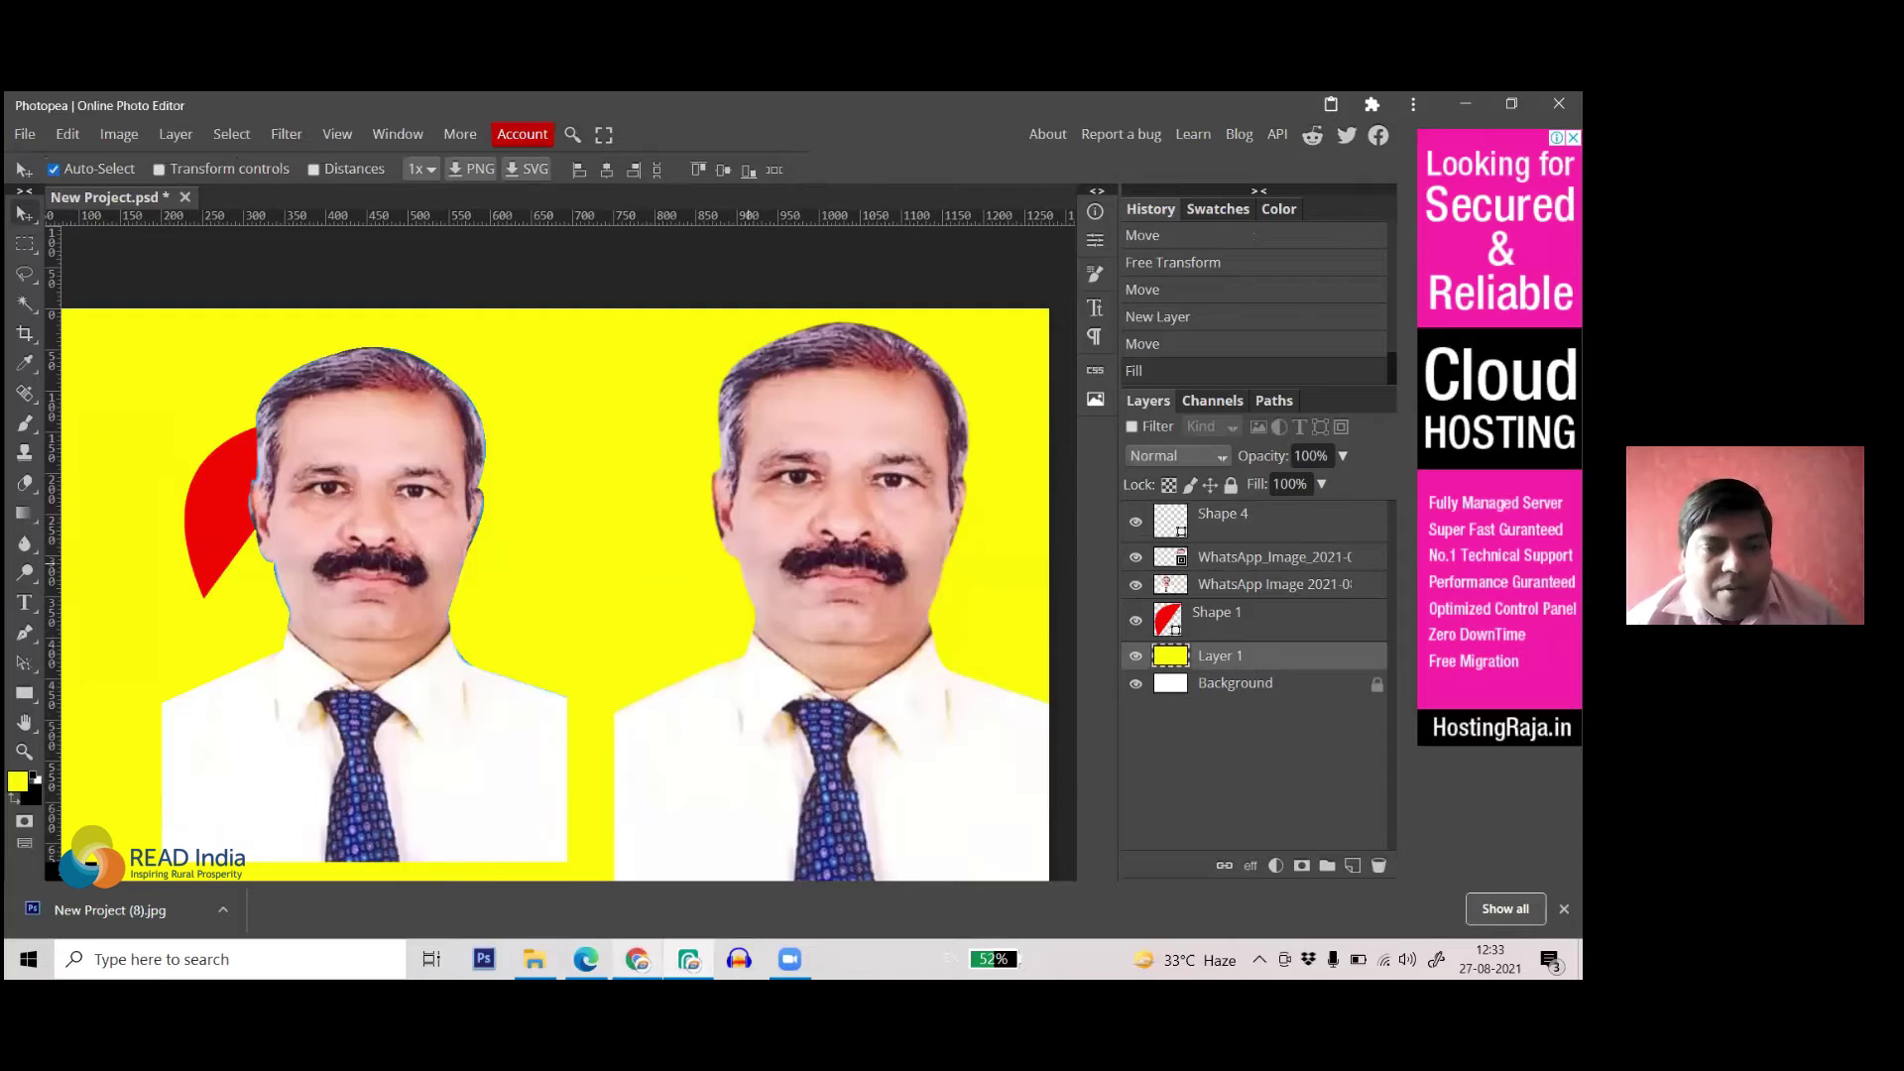
- Switch back to remove.bg in Chrome, open the cutout result for editing, and browse the preset photo backgrounds
click(638, 959)
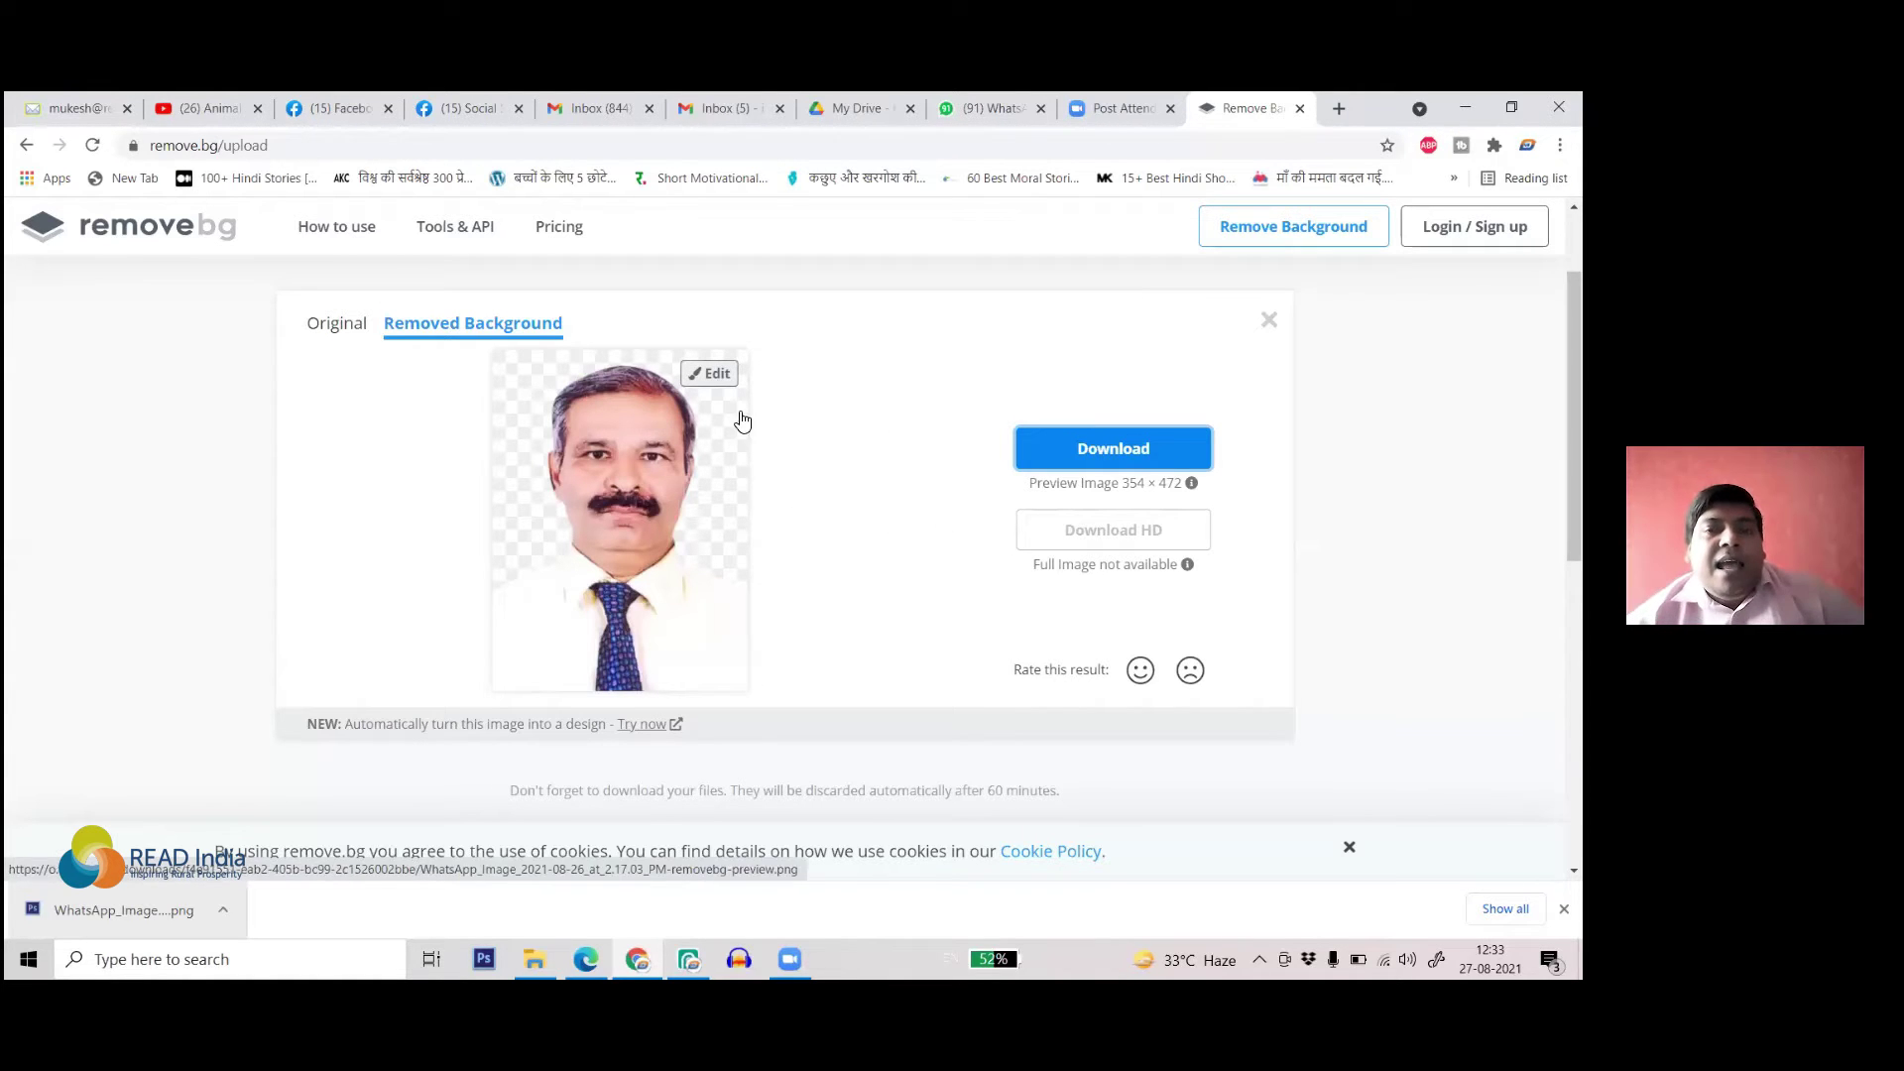
click(714, 377)
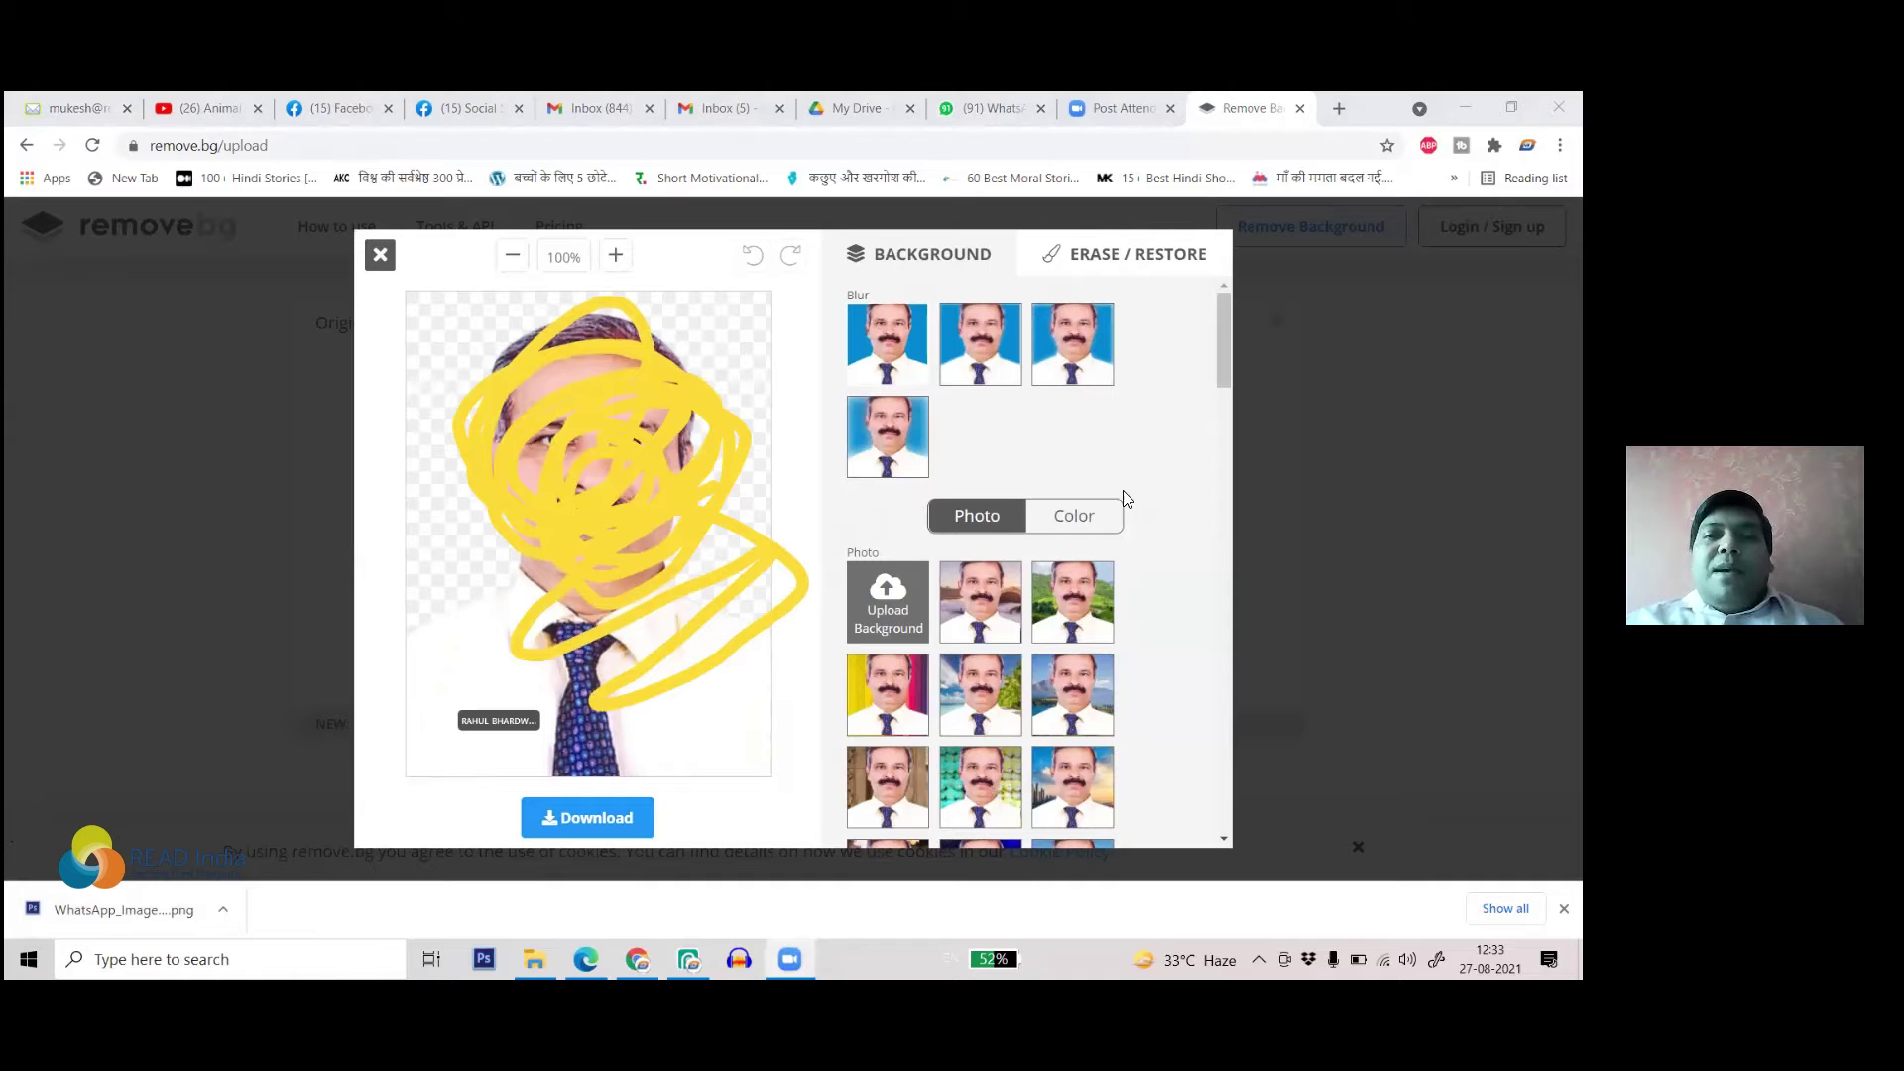
scroll(1148, 466, down, 3)
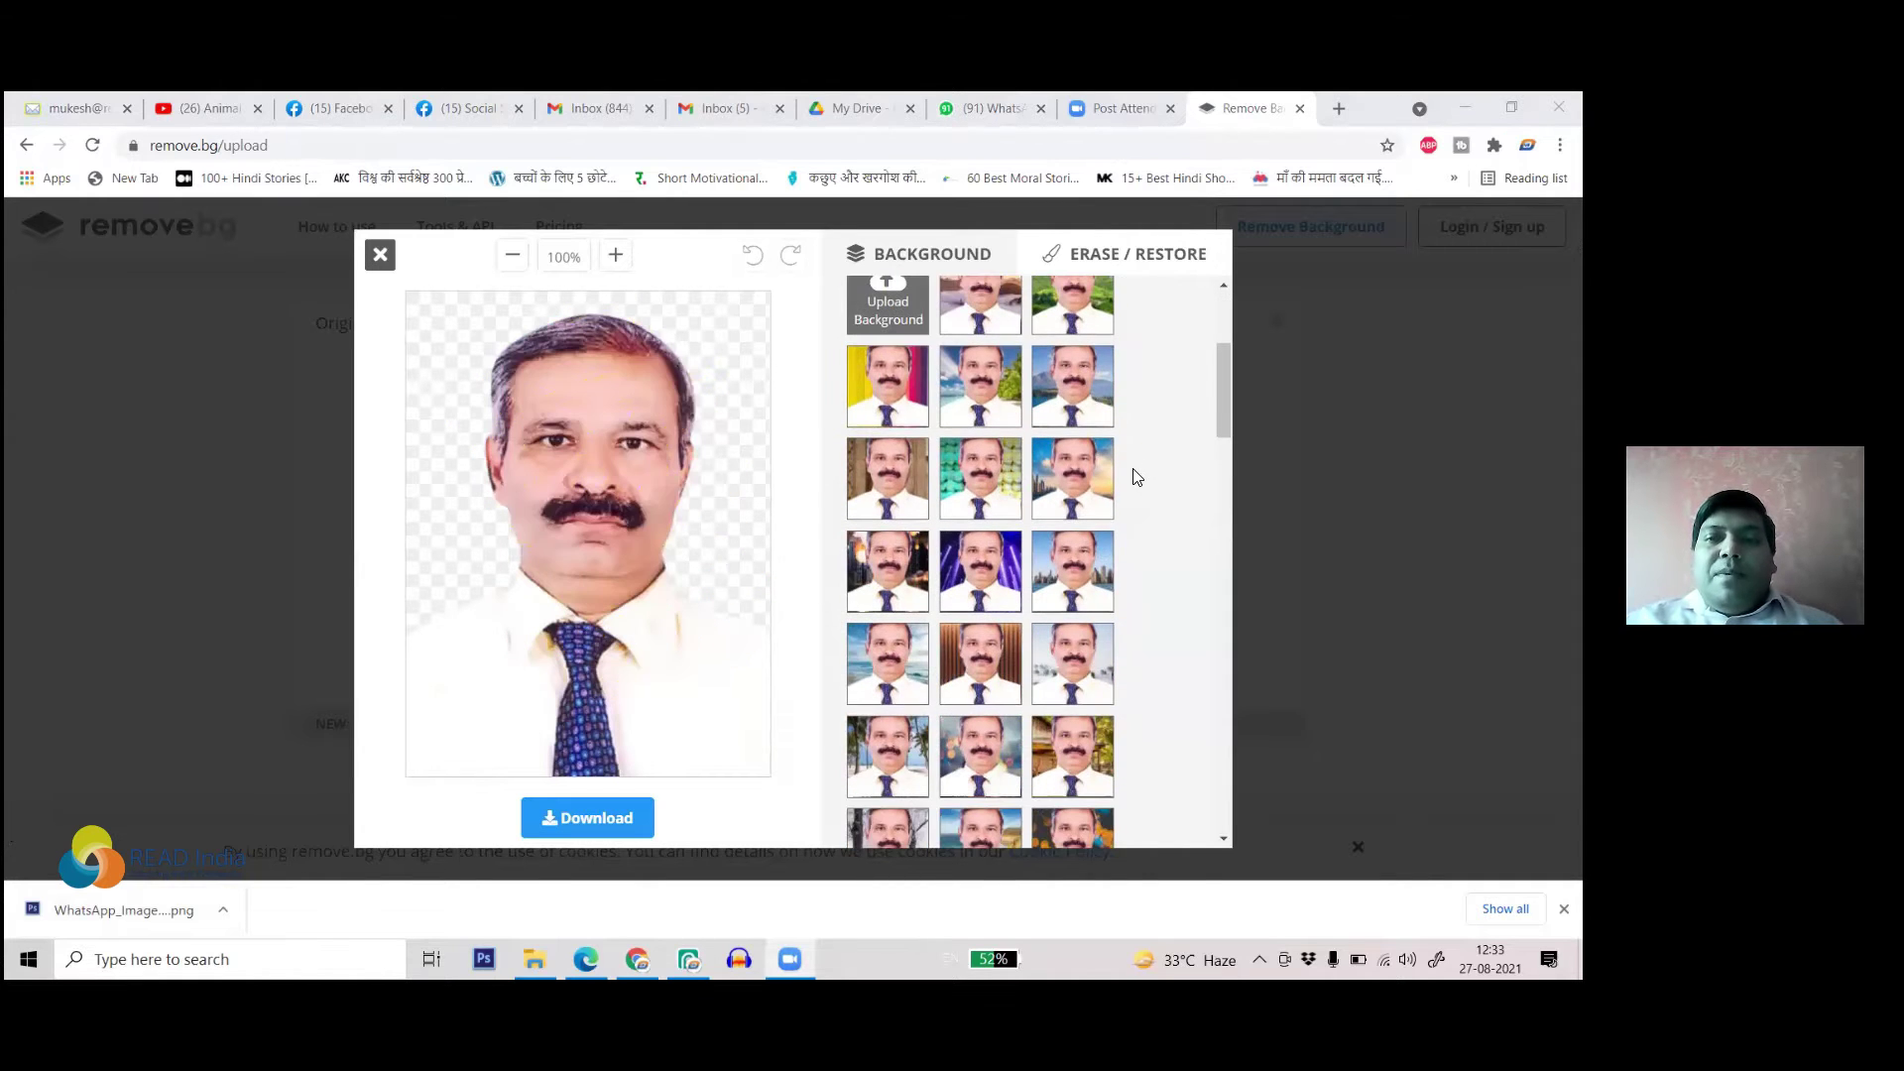
scroll(981, 474, up, 3)
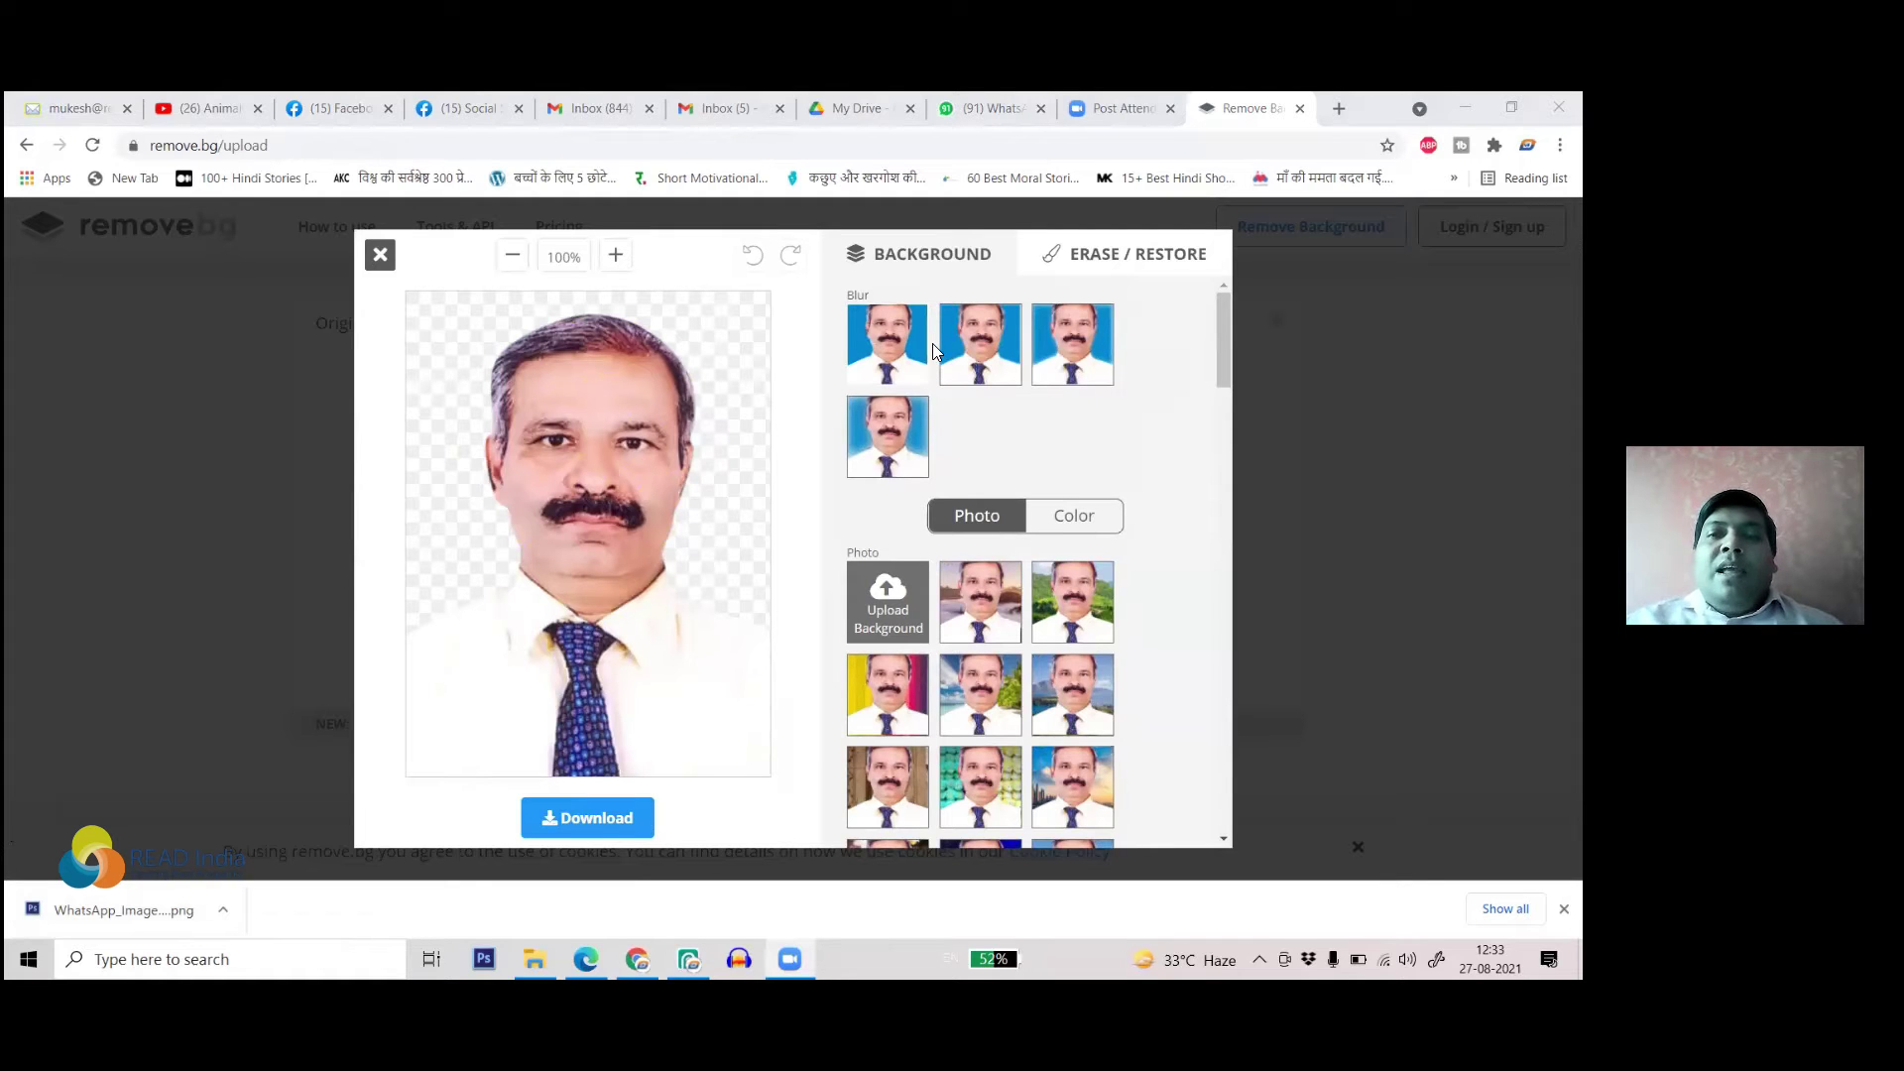
scroll(1113, 445, down, 1)
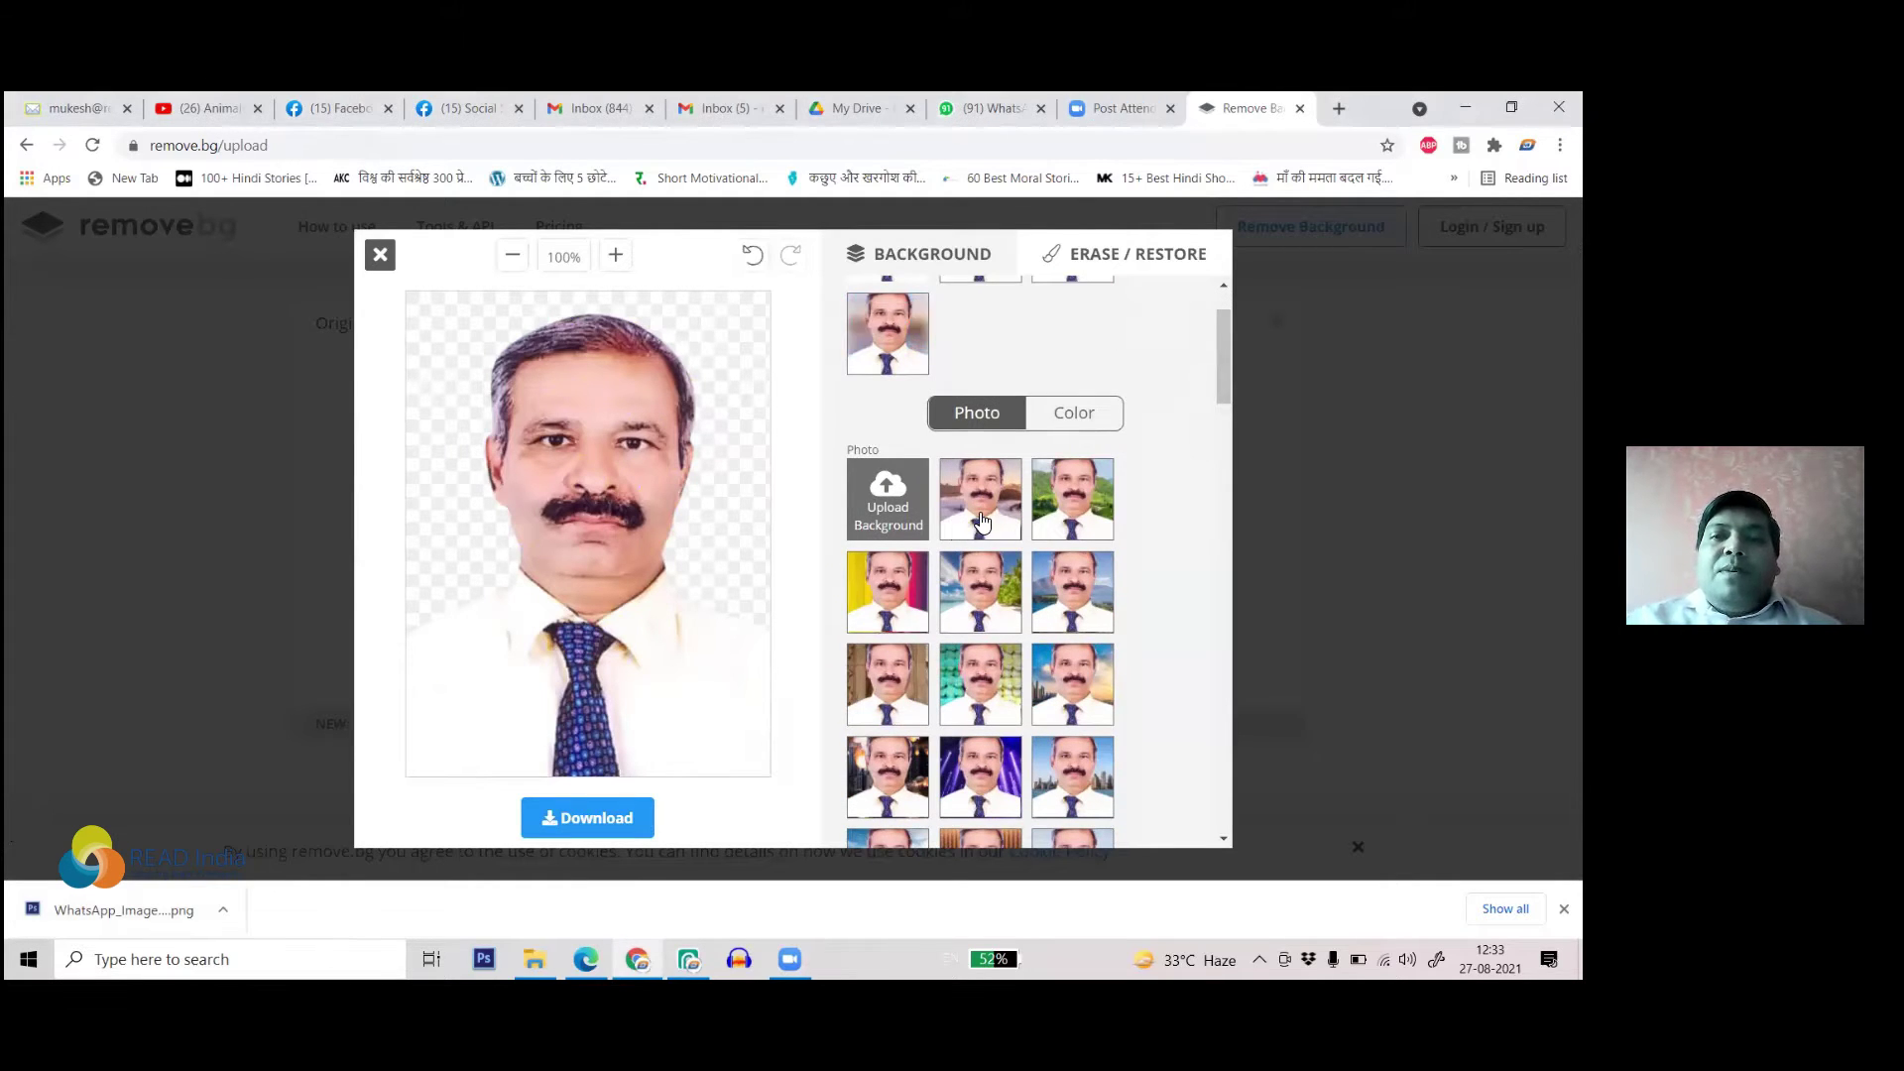
- Try several preset photo backgrounds behind the man, apply the pale hazy city skyline, and look through the remaining presets
click(981, 521)
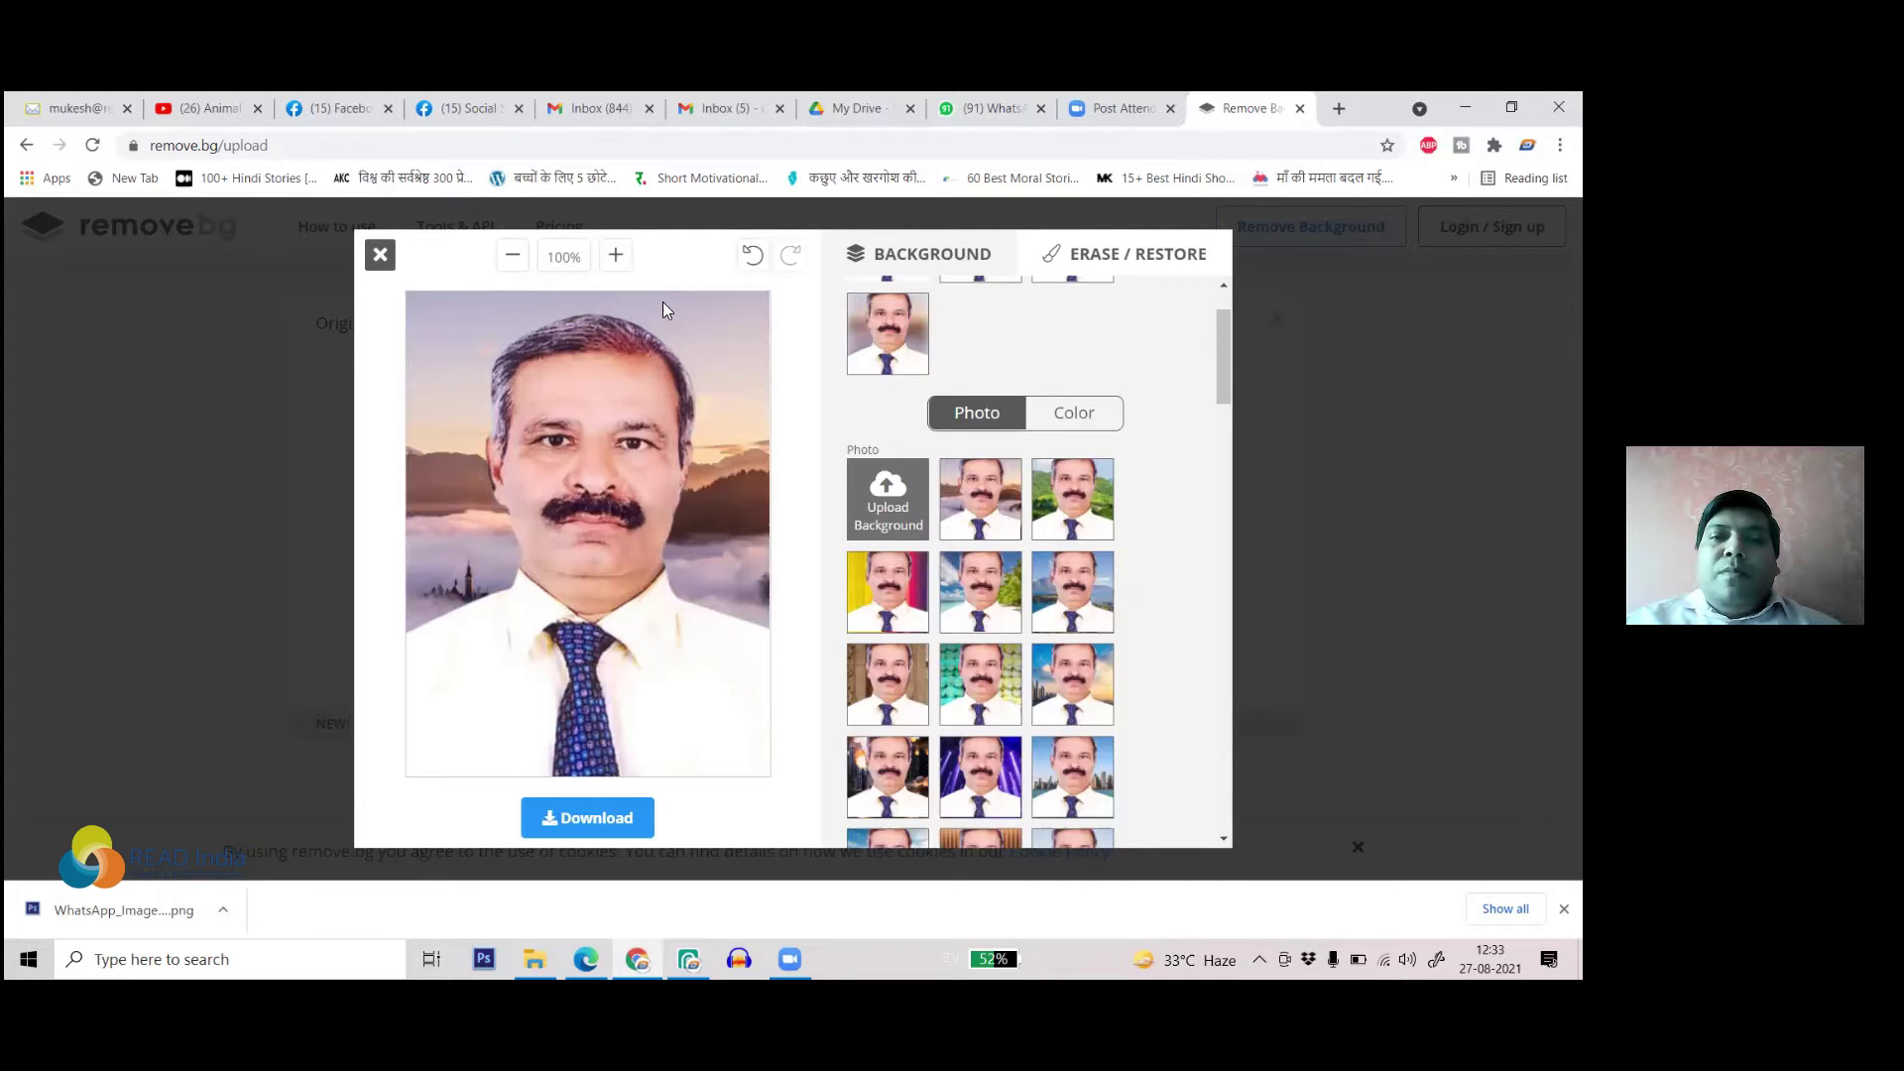
click(1086, 521)
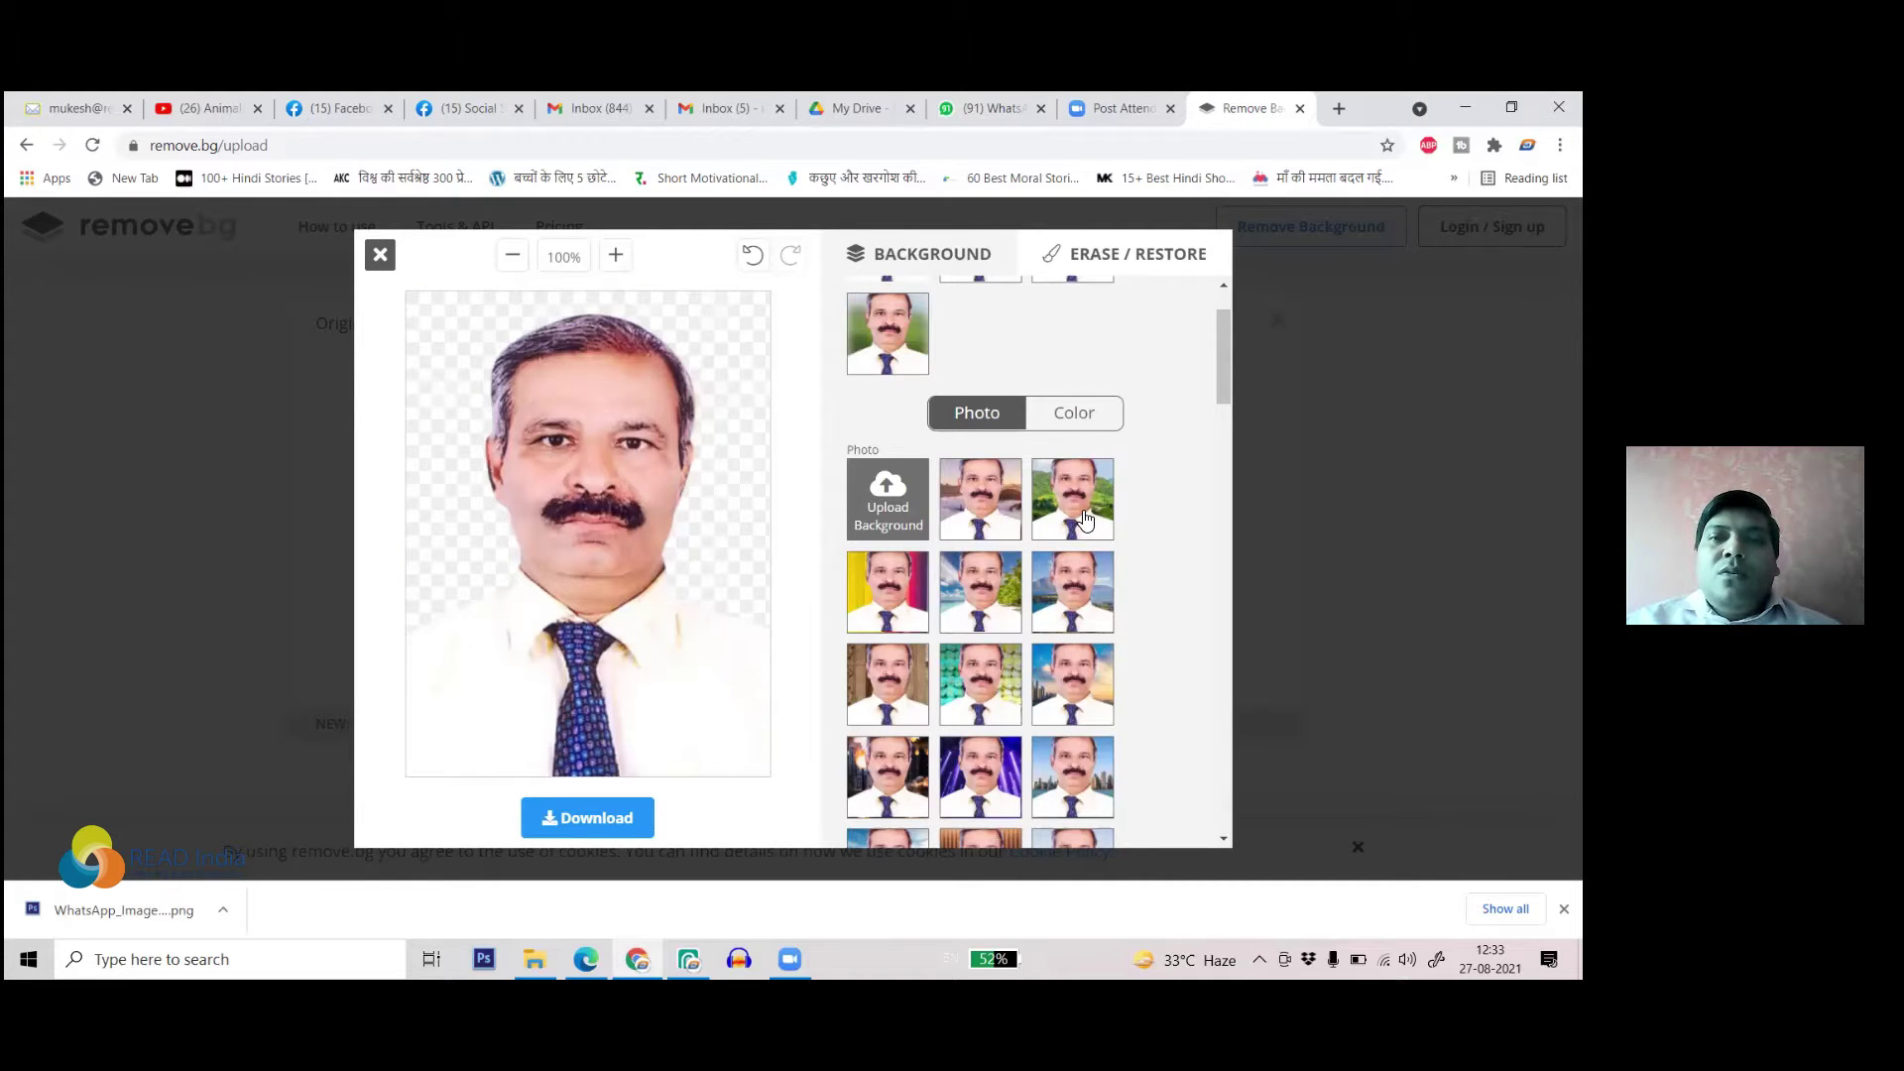
scroll(997, 660, down, 3)
click(987, 586)
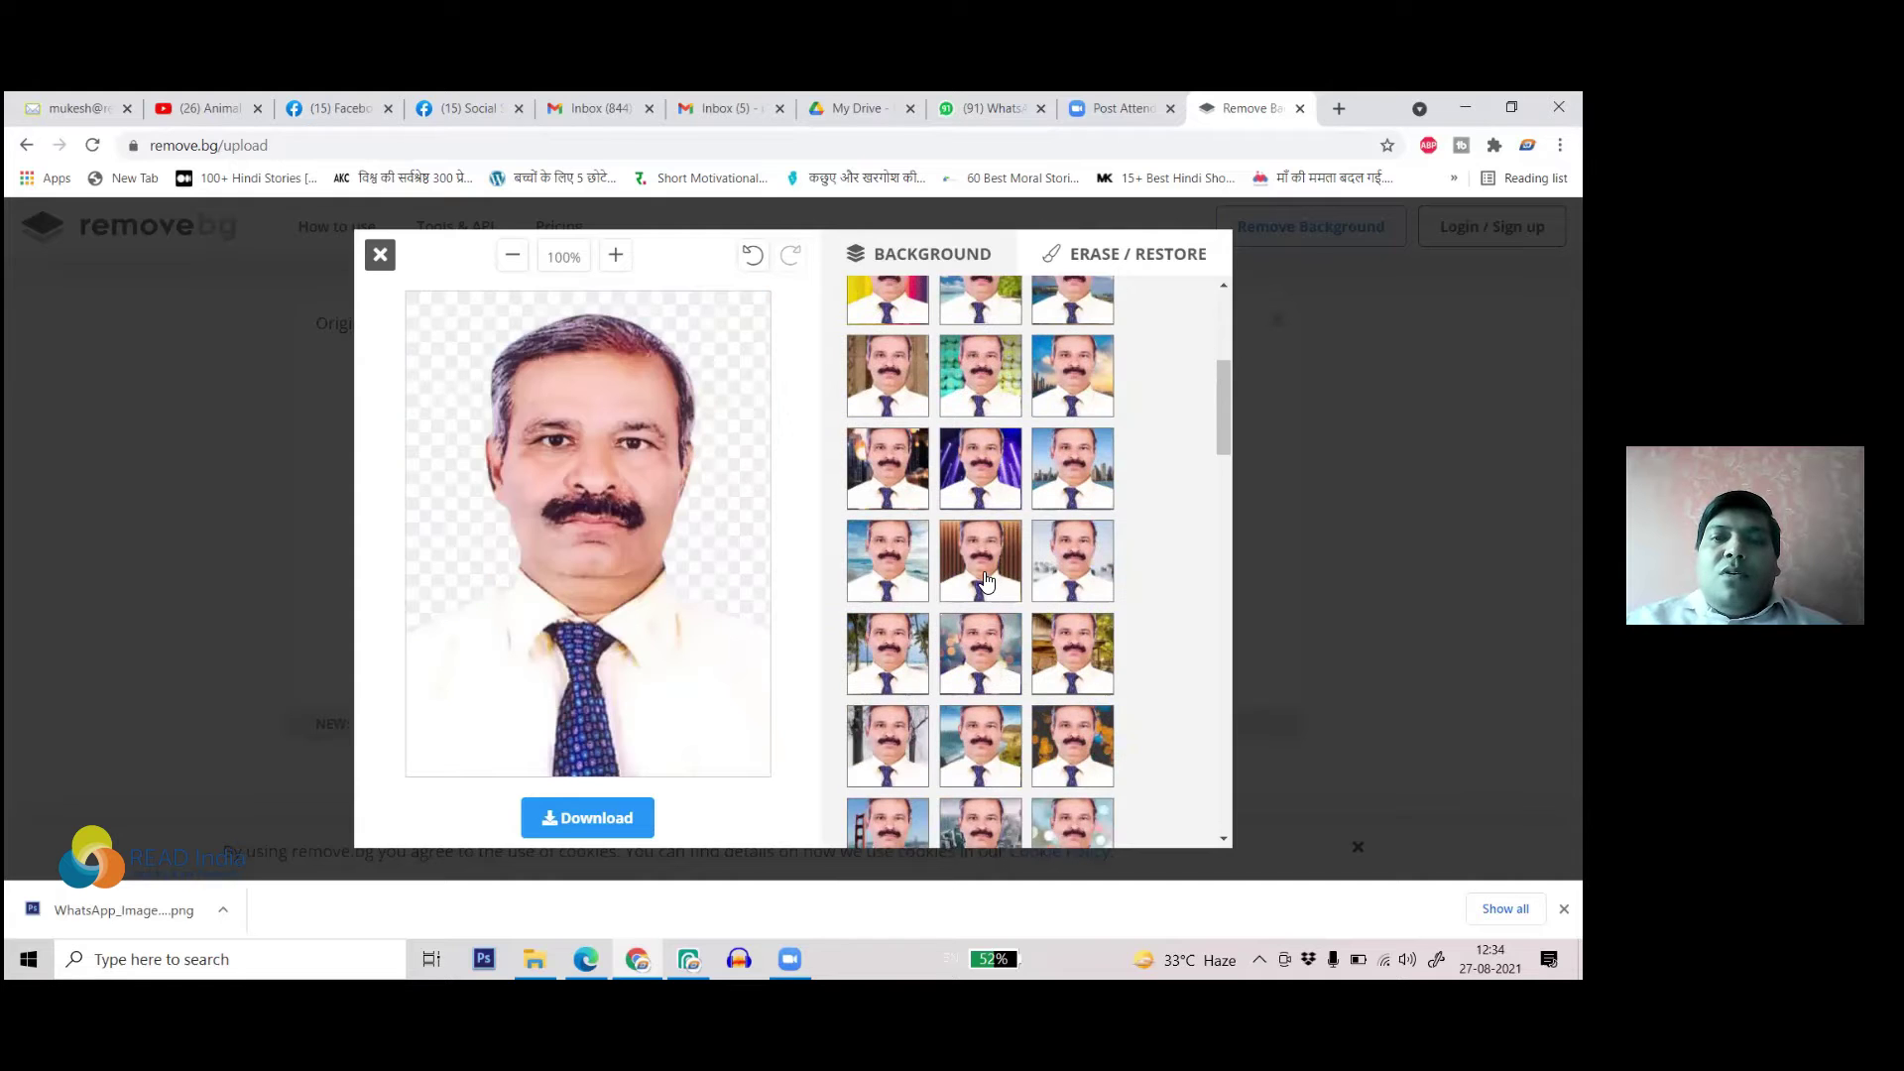
click(905, 588)
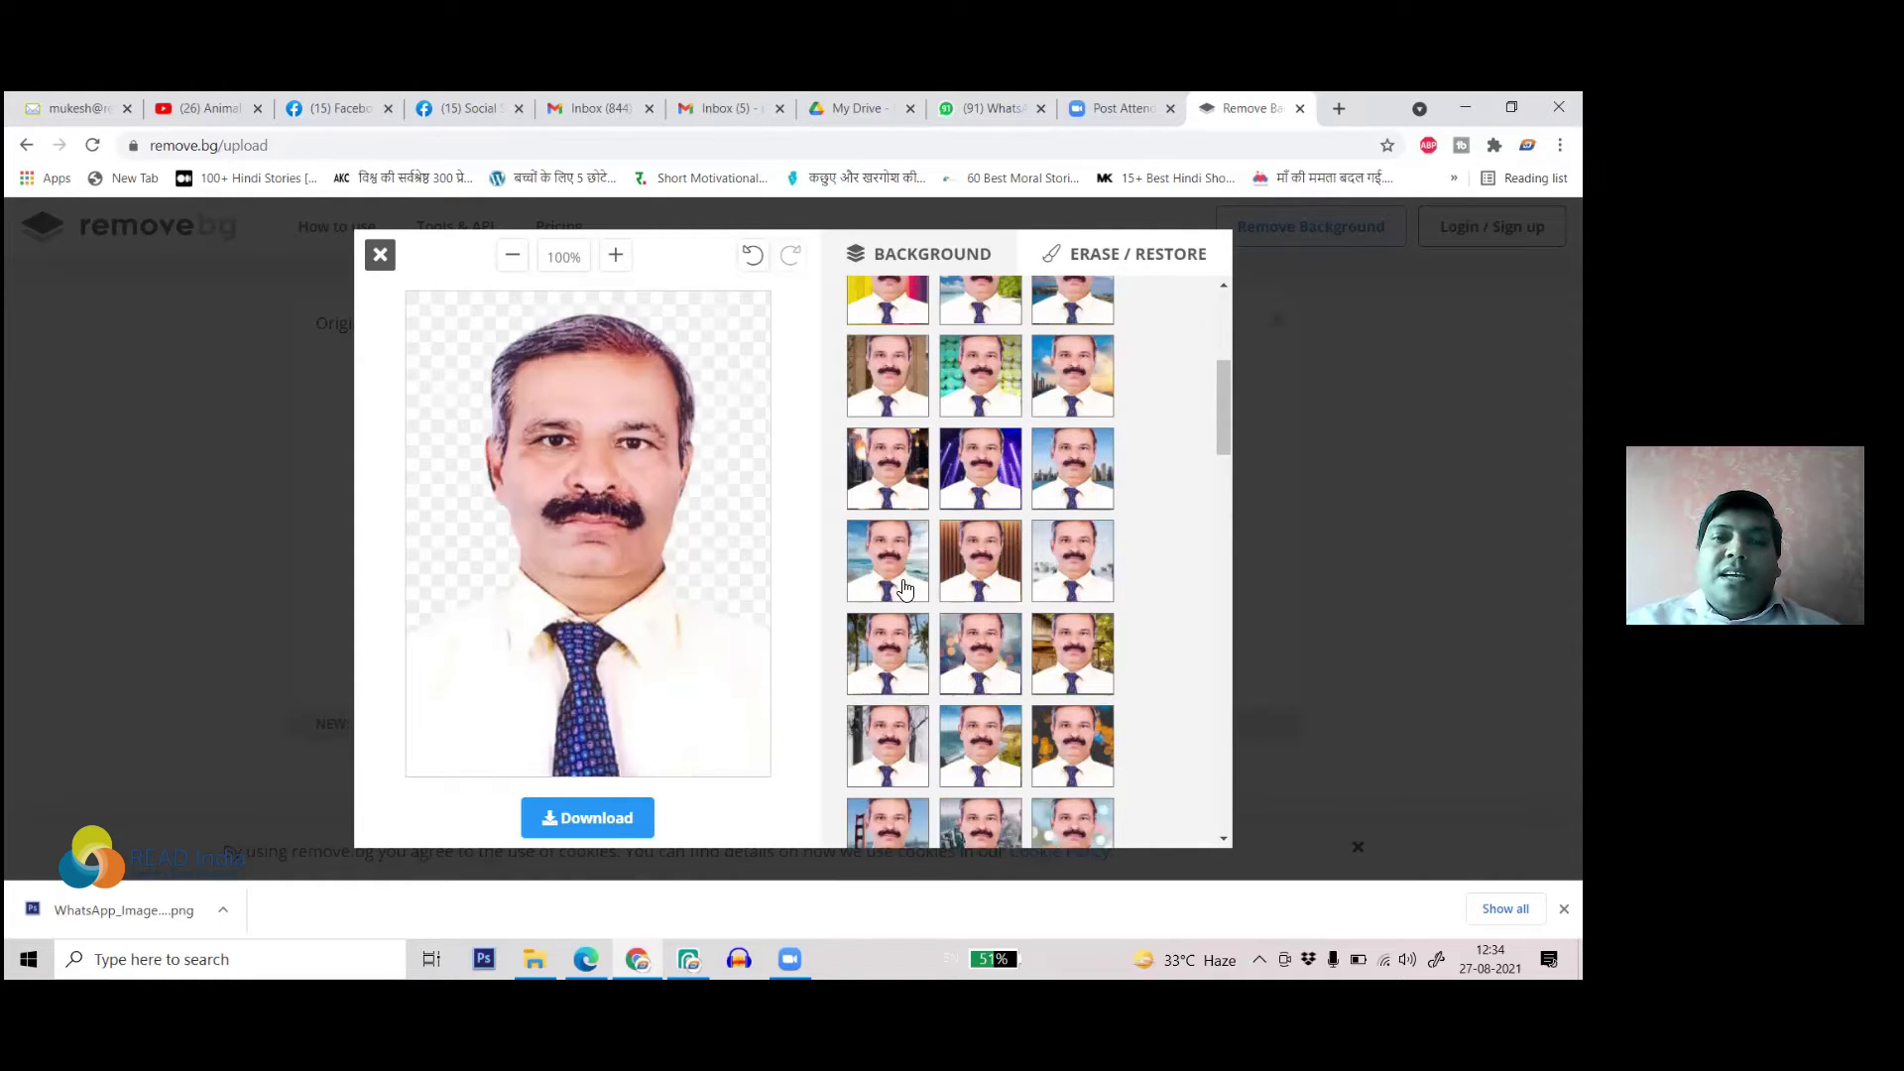
click(1077, 582)
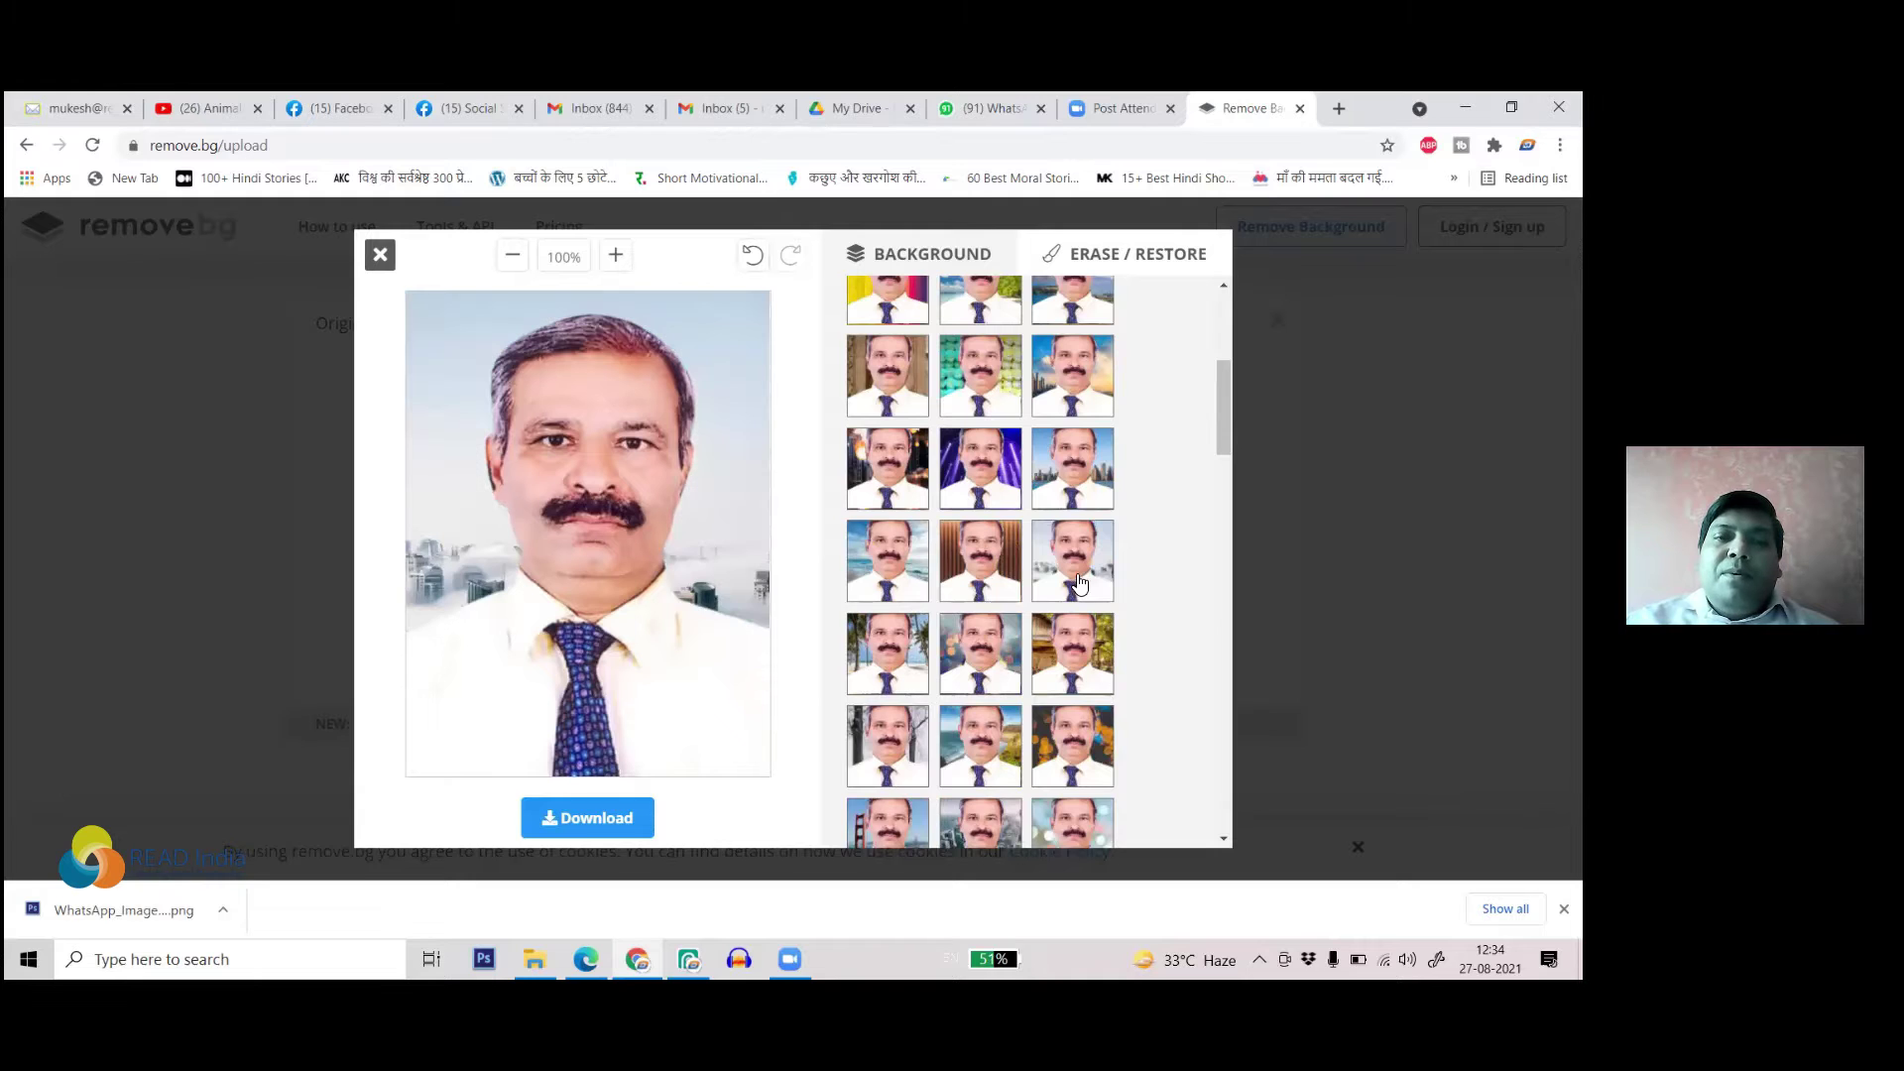
scroll(1071, 590, down, 12)
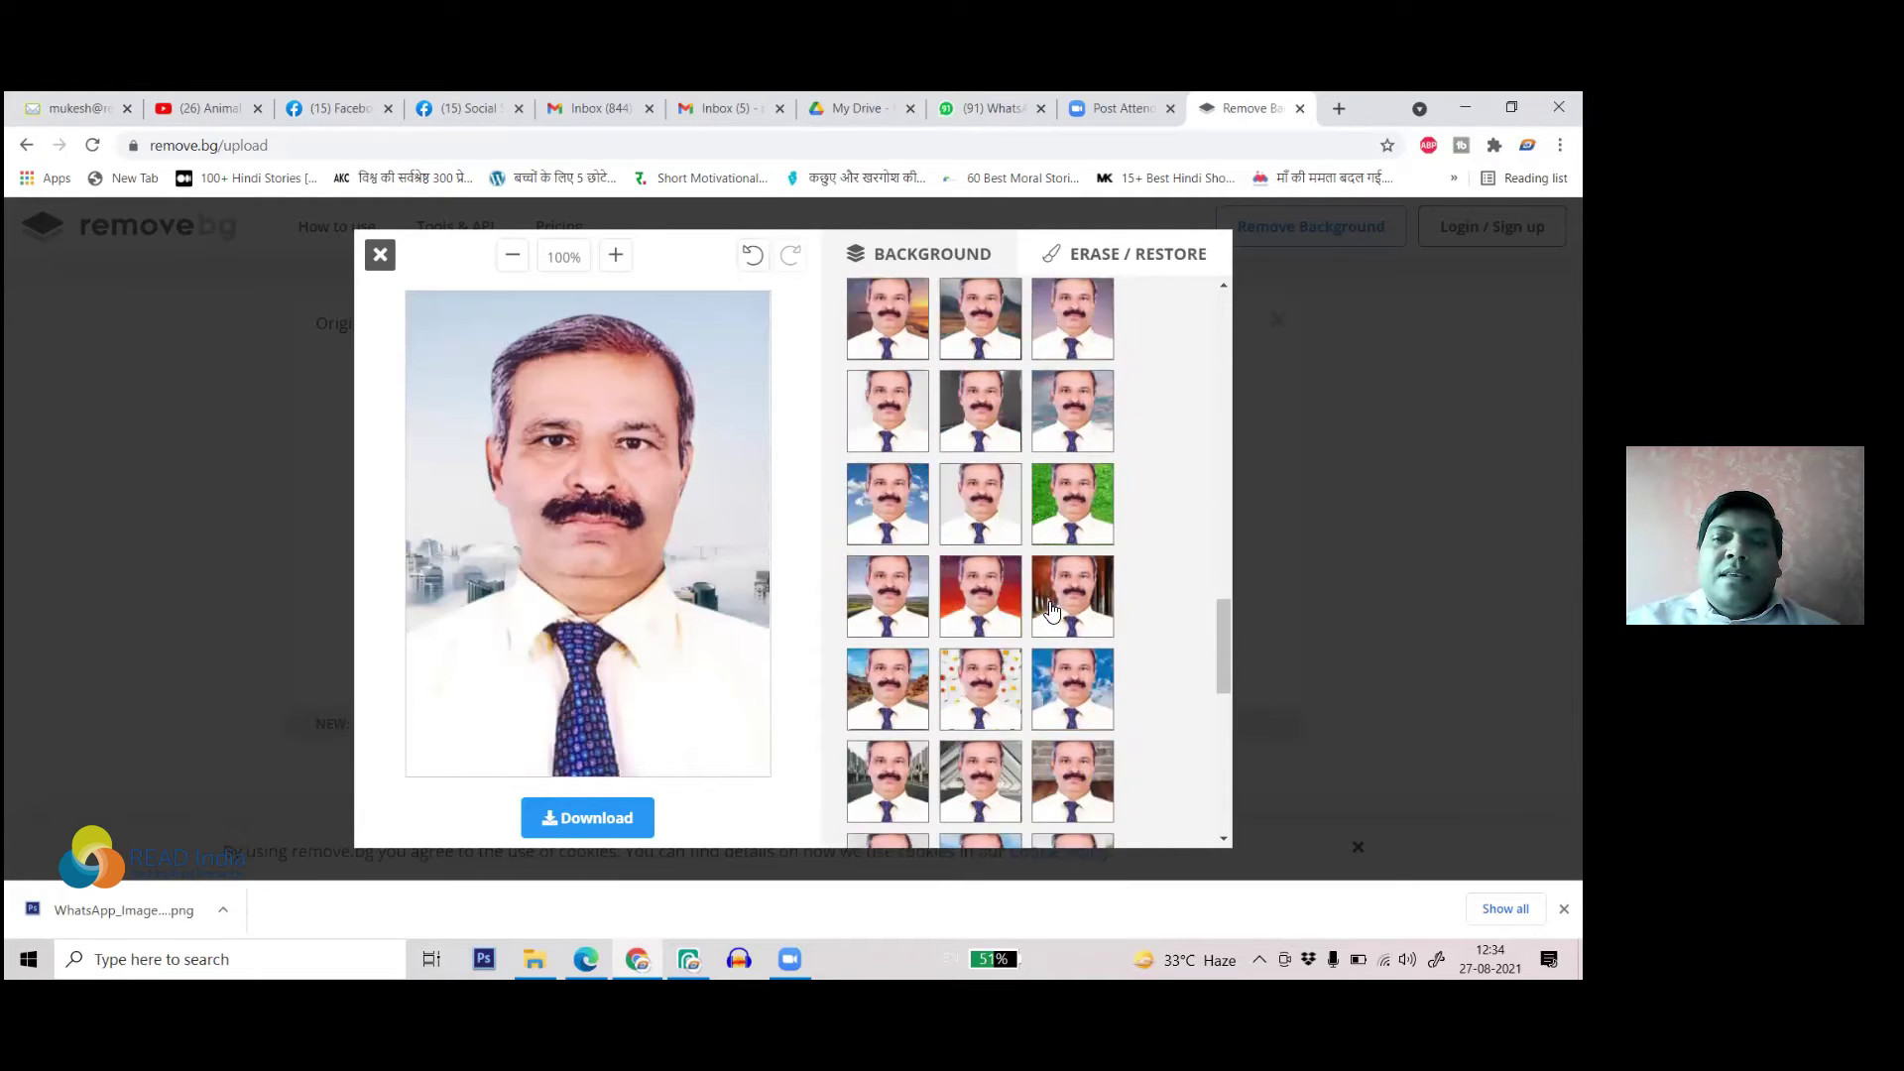
scroll(1053, 609, down, 6)
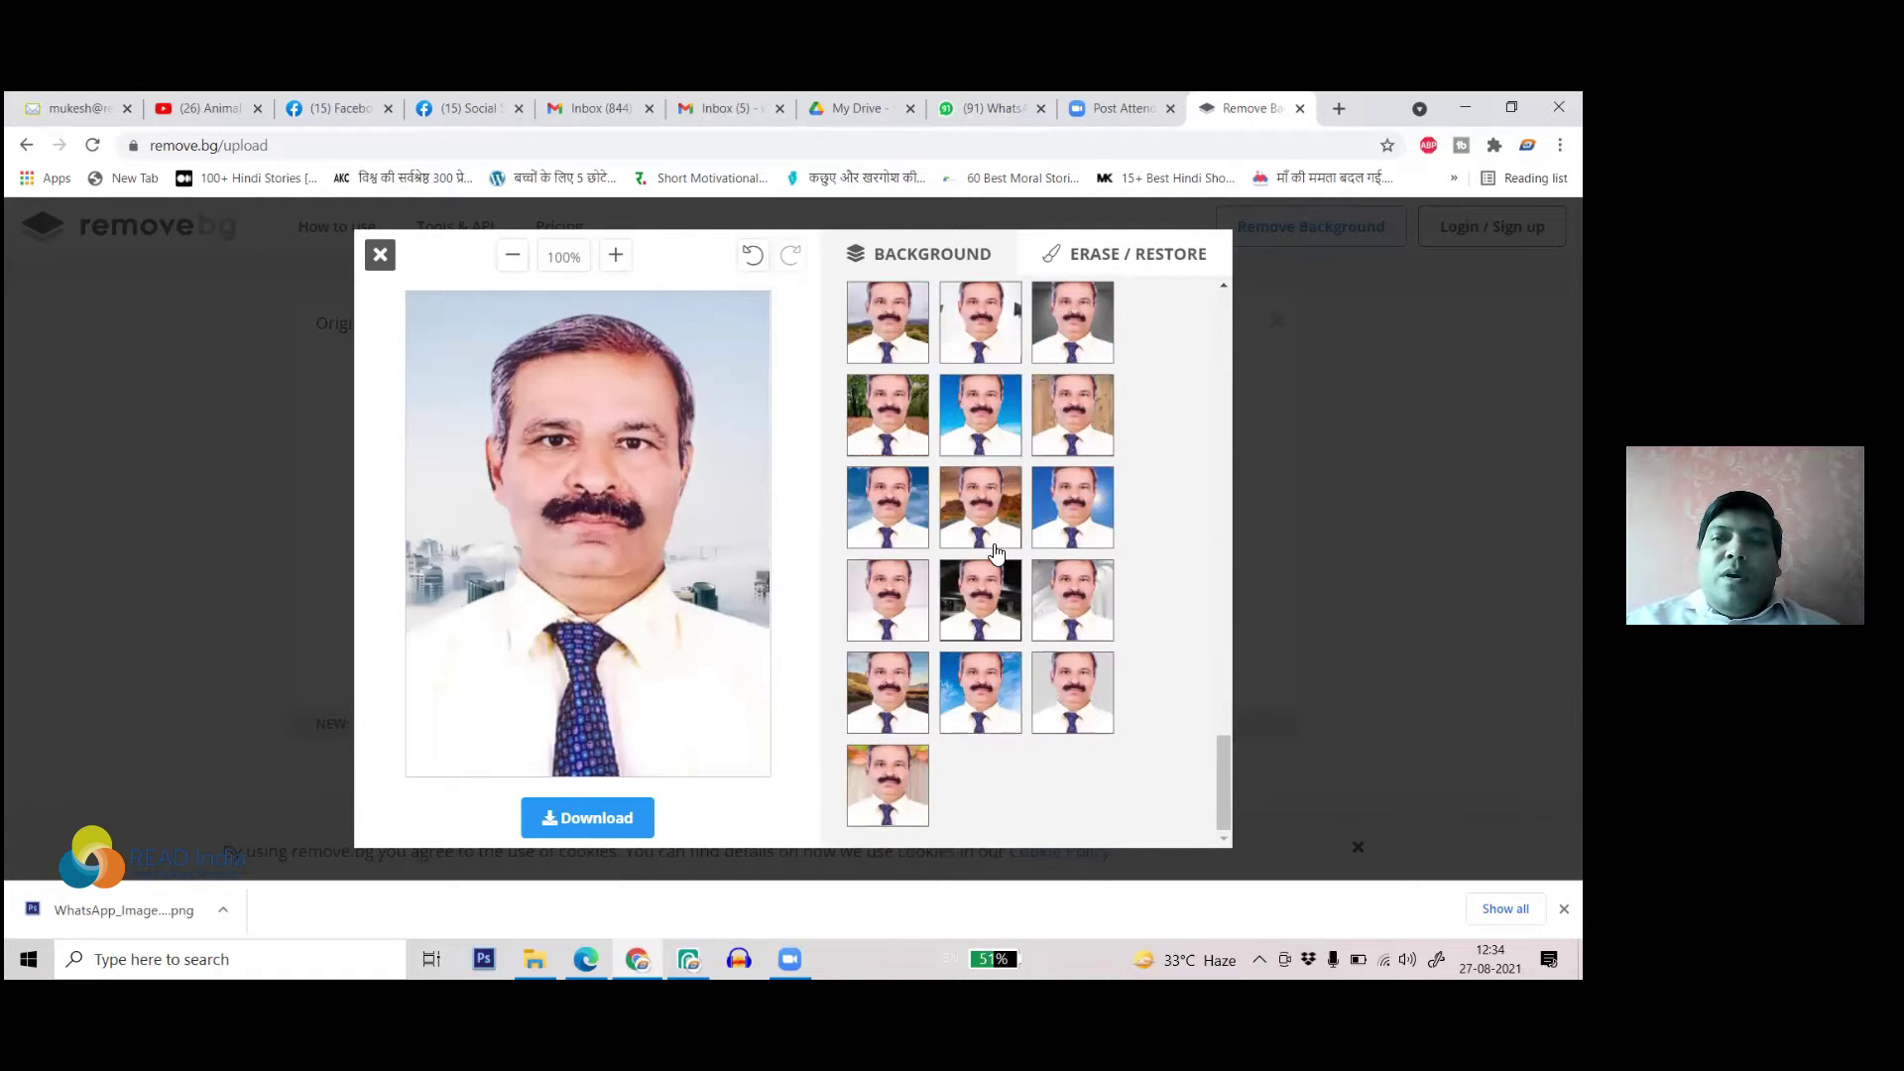
scroll(997, 552, up, 20)
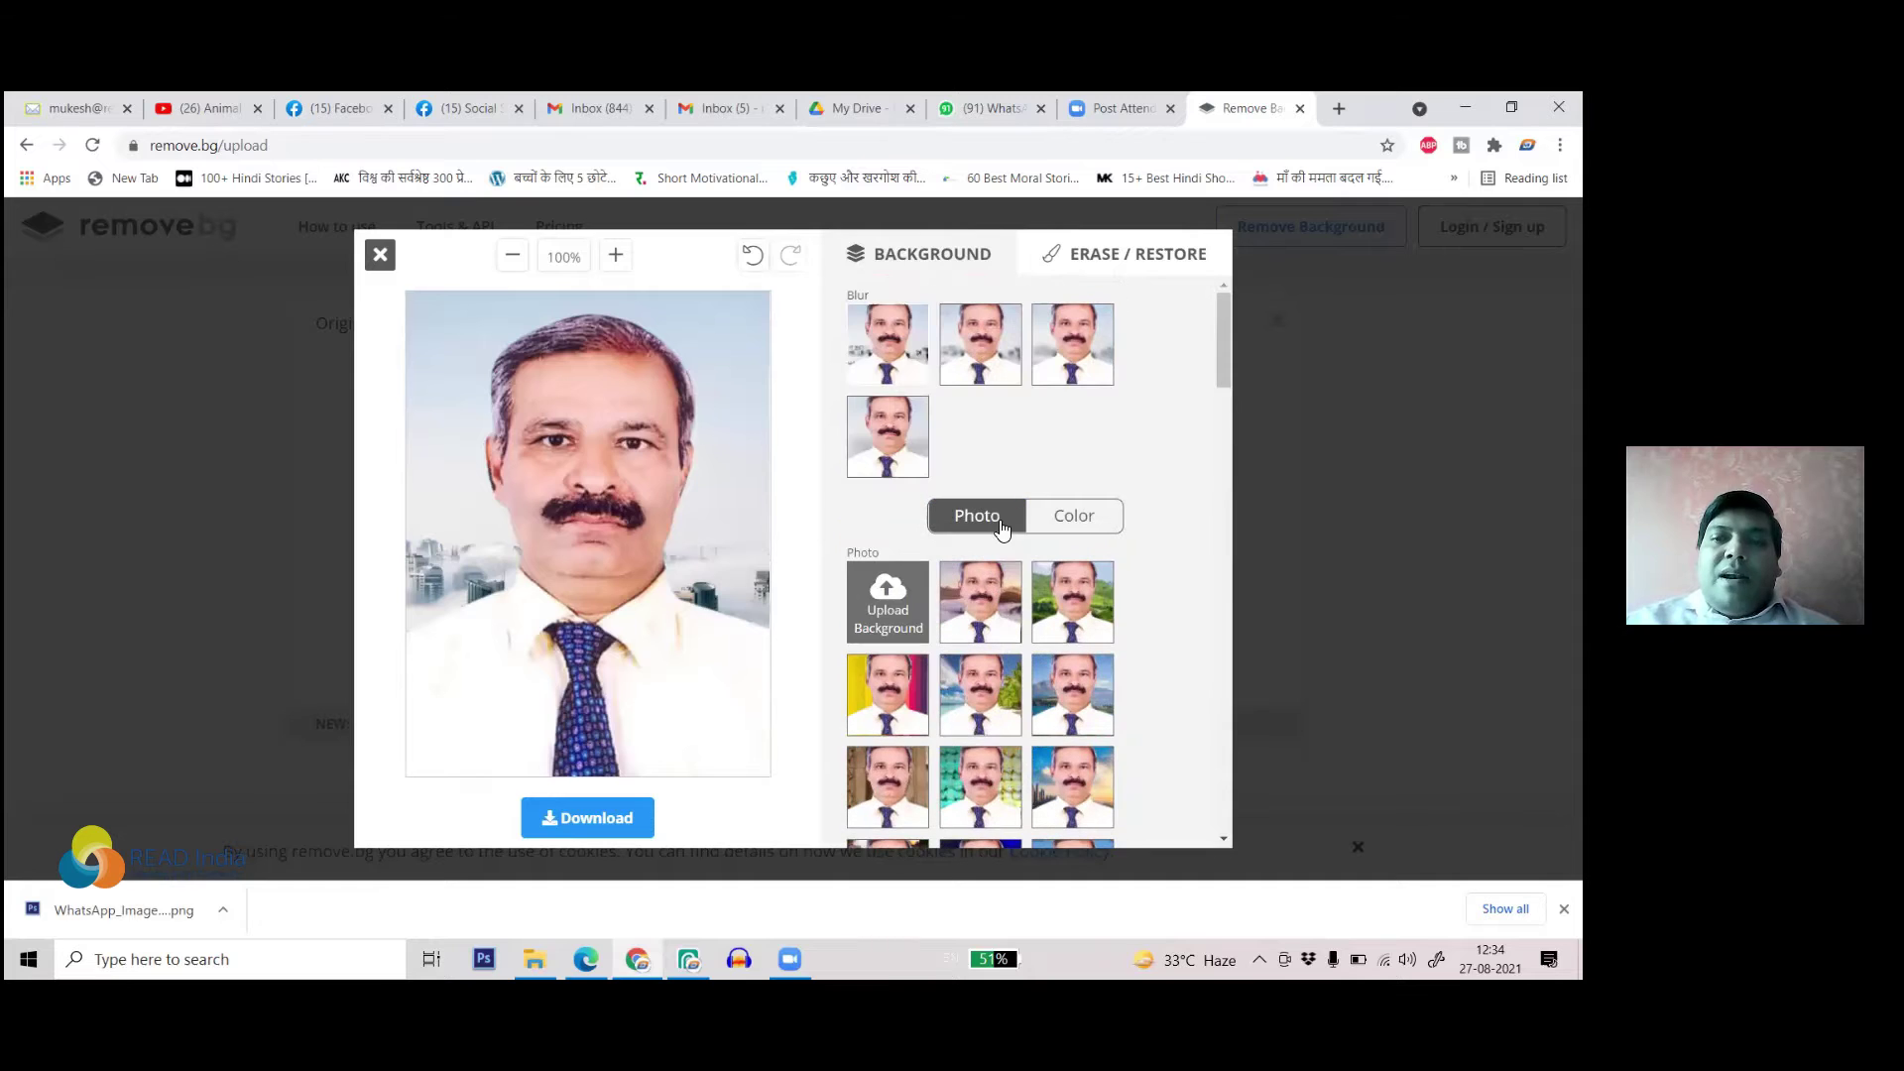
- Switch the background presets to solid colors and try red, pink, purple and blue behind the man
click(1086, 523)
scroll(991, 536, down, 2)
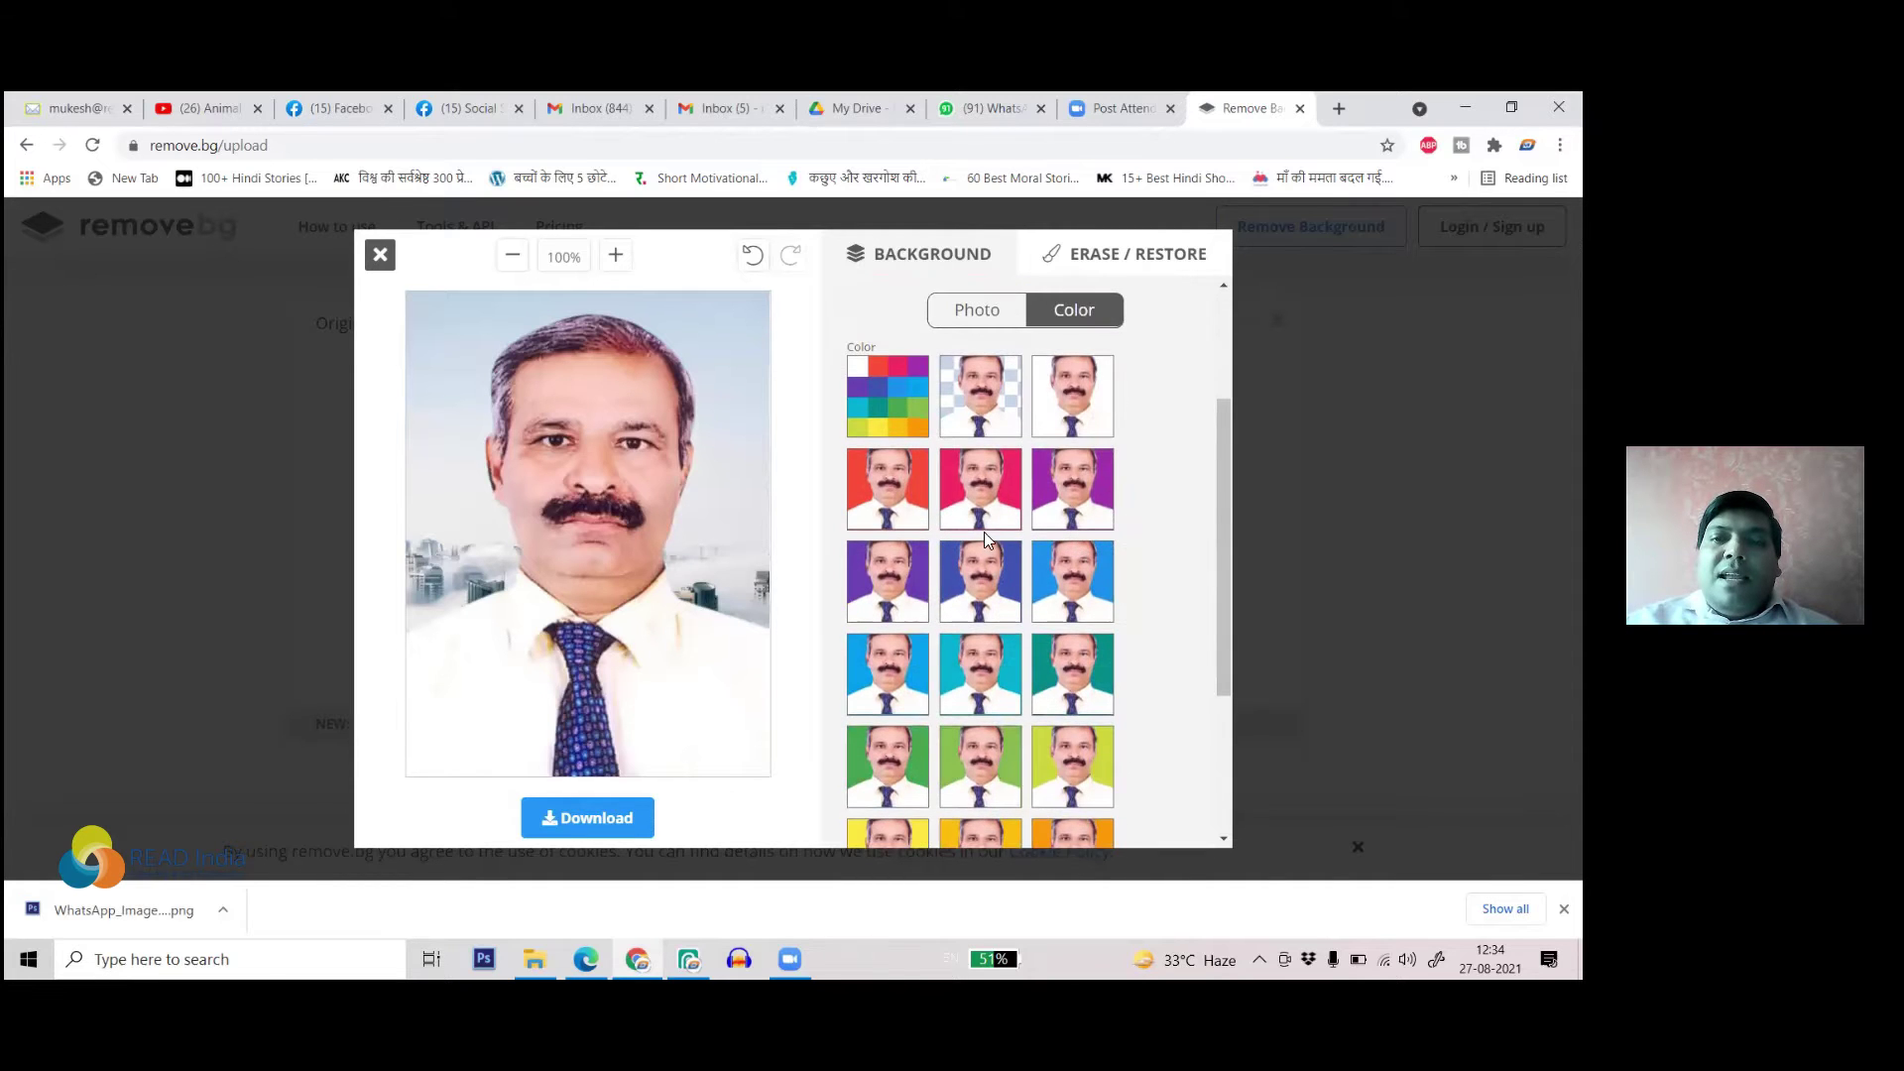
click(904, 516)
click(954, 508)
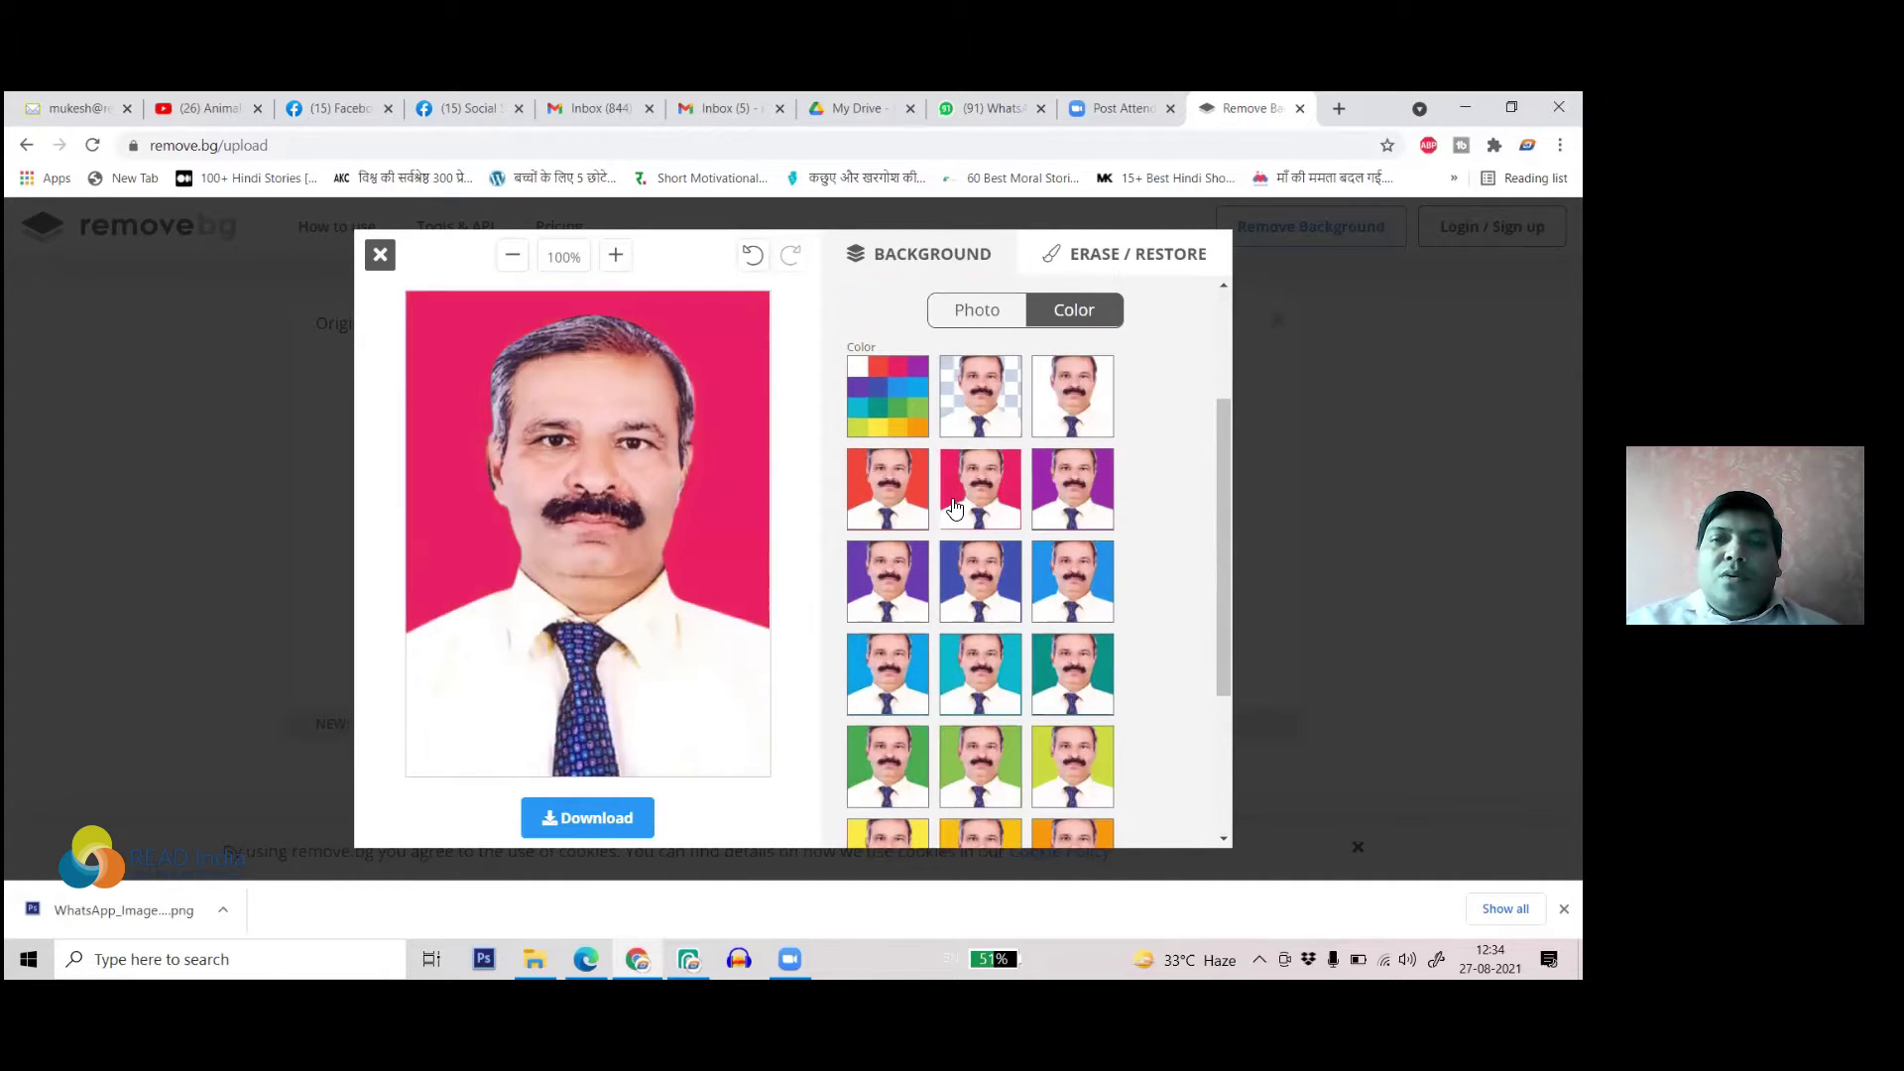
click(1049, 517)
click(1069, 611)
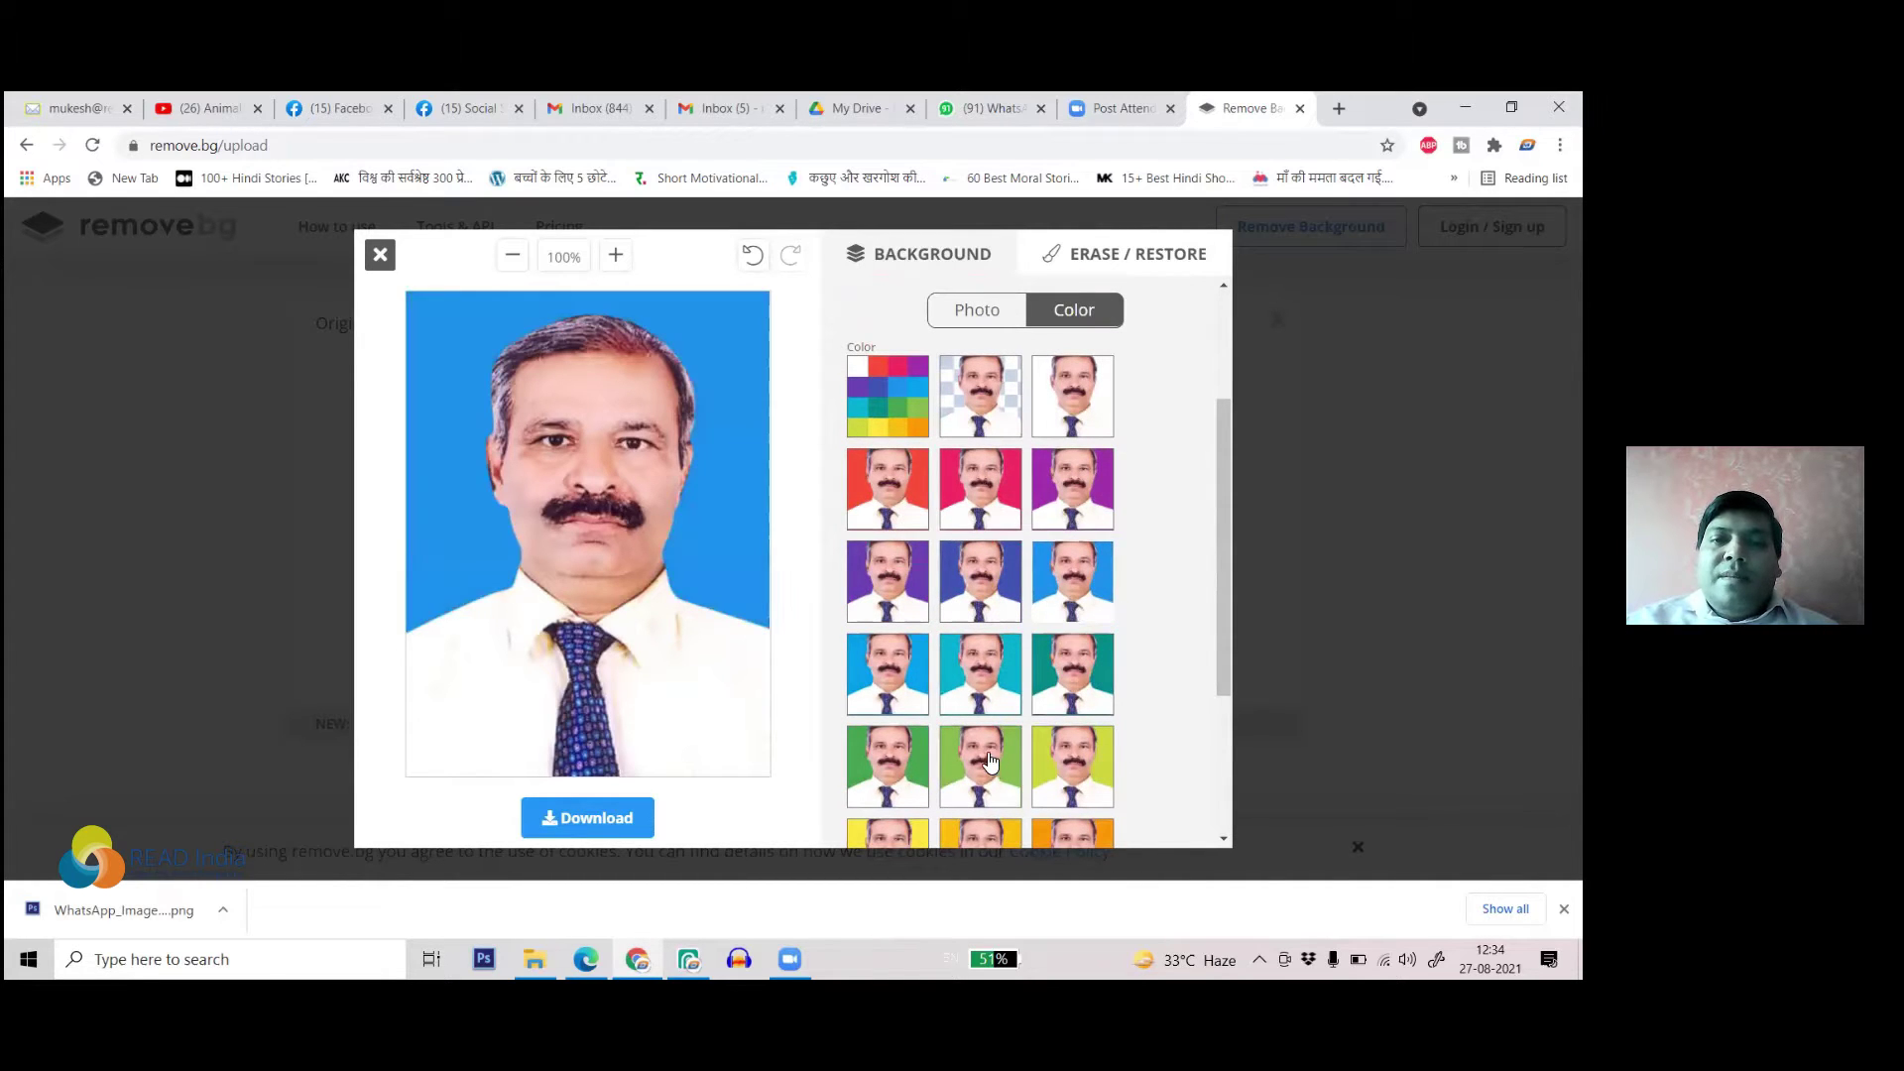
- Try further solid-color backgrounds behind the man, including amber and orange
click(982, 705)
scroll(917, 699, down, 3)
click(955, 624)
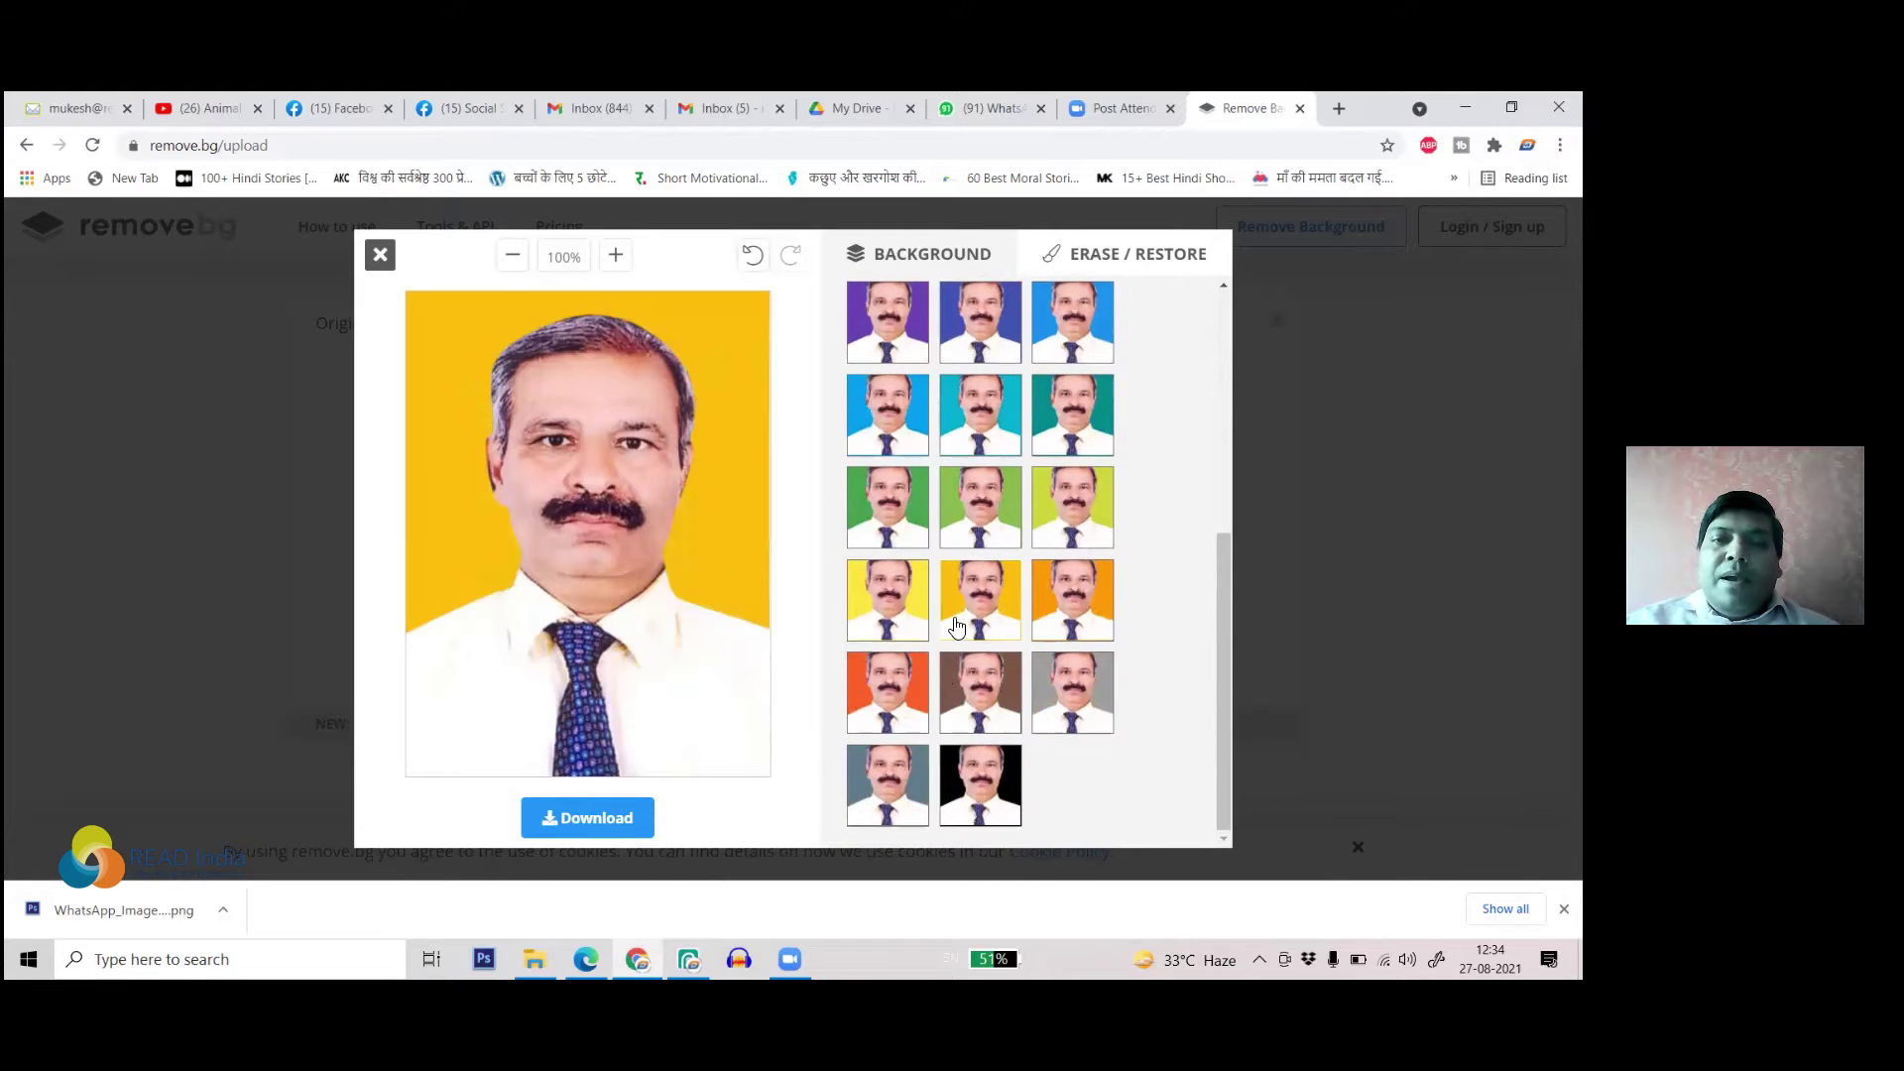
click(1092, 619)
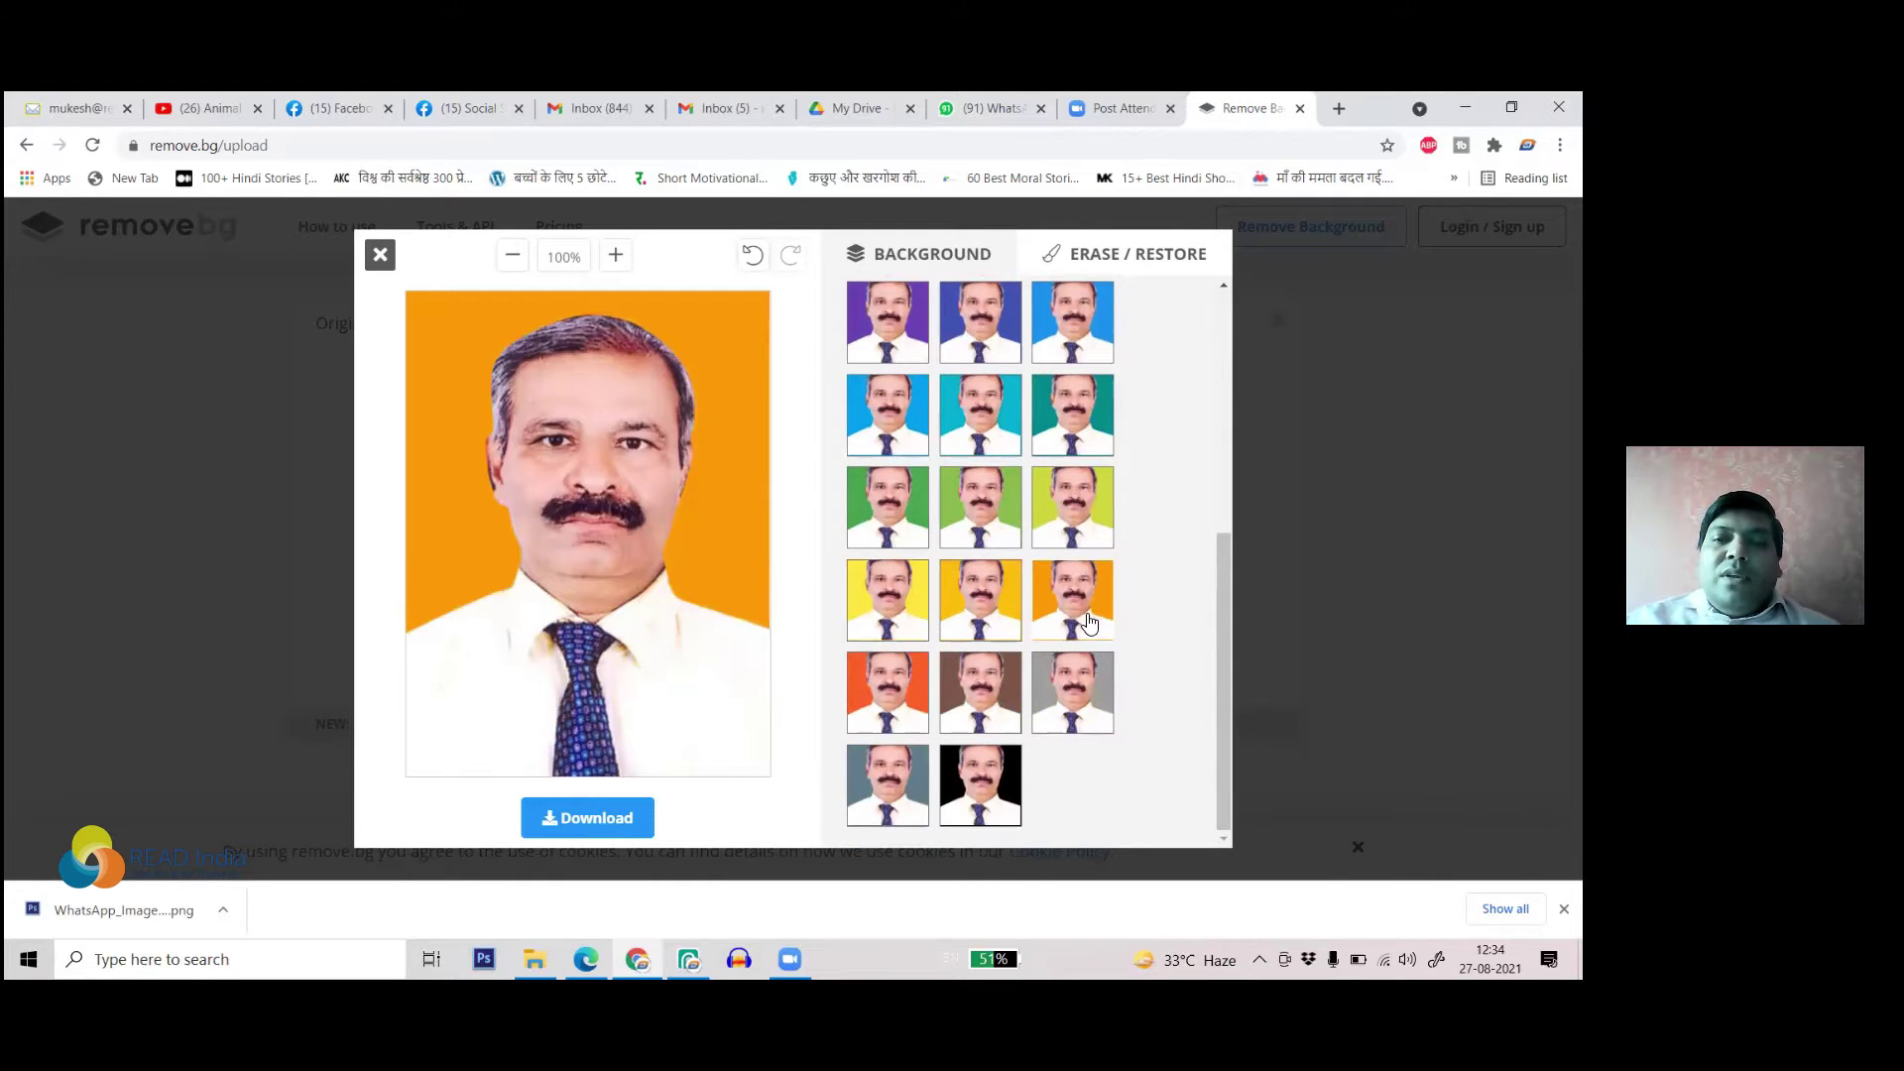
- Look through the full set of solid-color presets and close the background editor without downloading
scroll(1061, 608, up, 4)
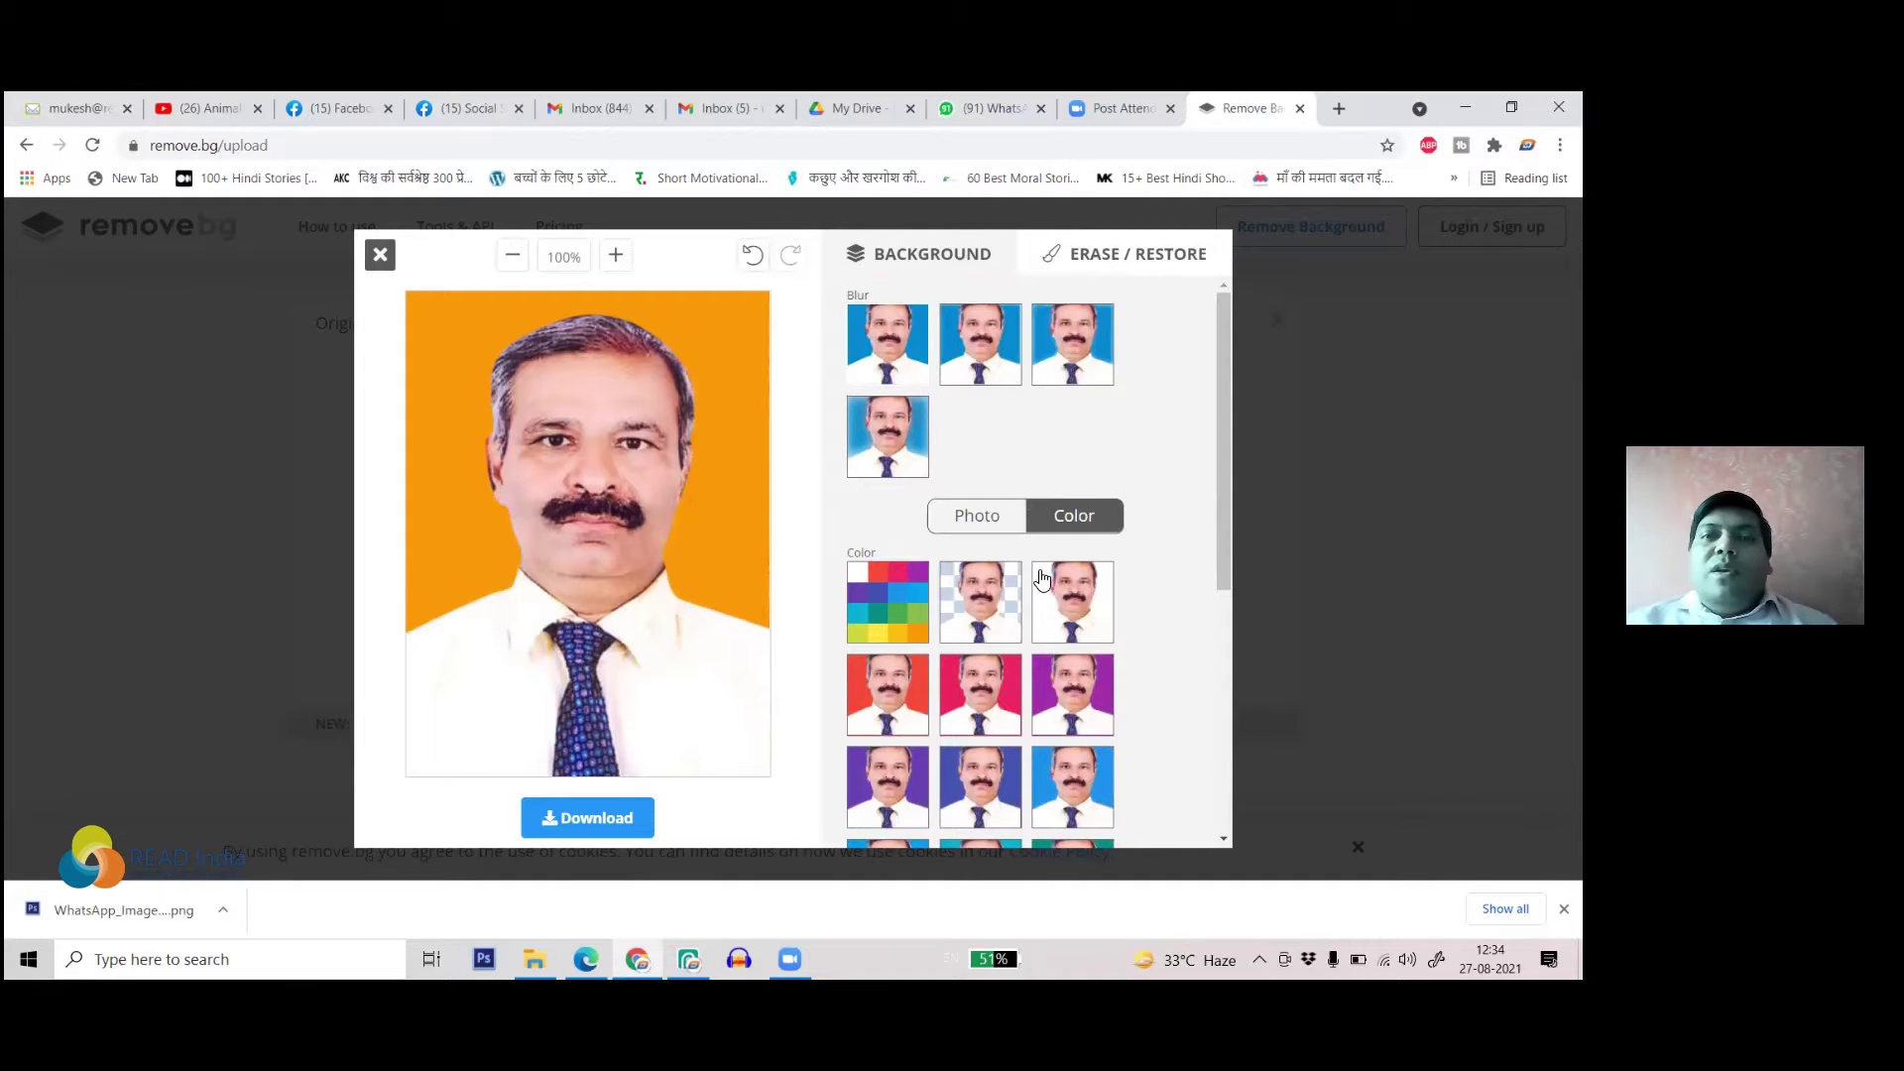
scroll(932, 496, down, 4)
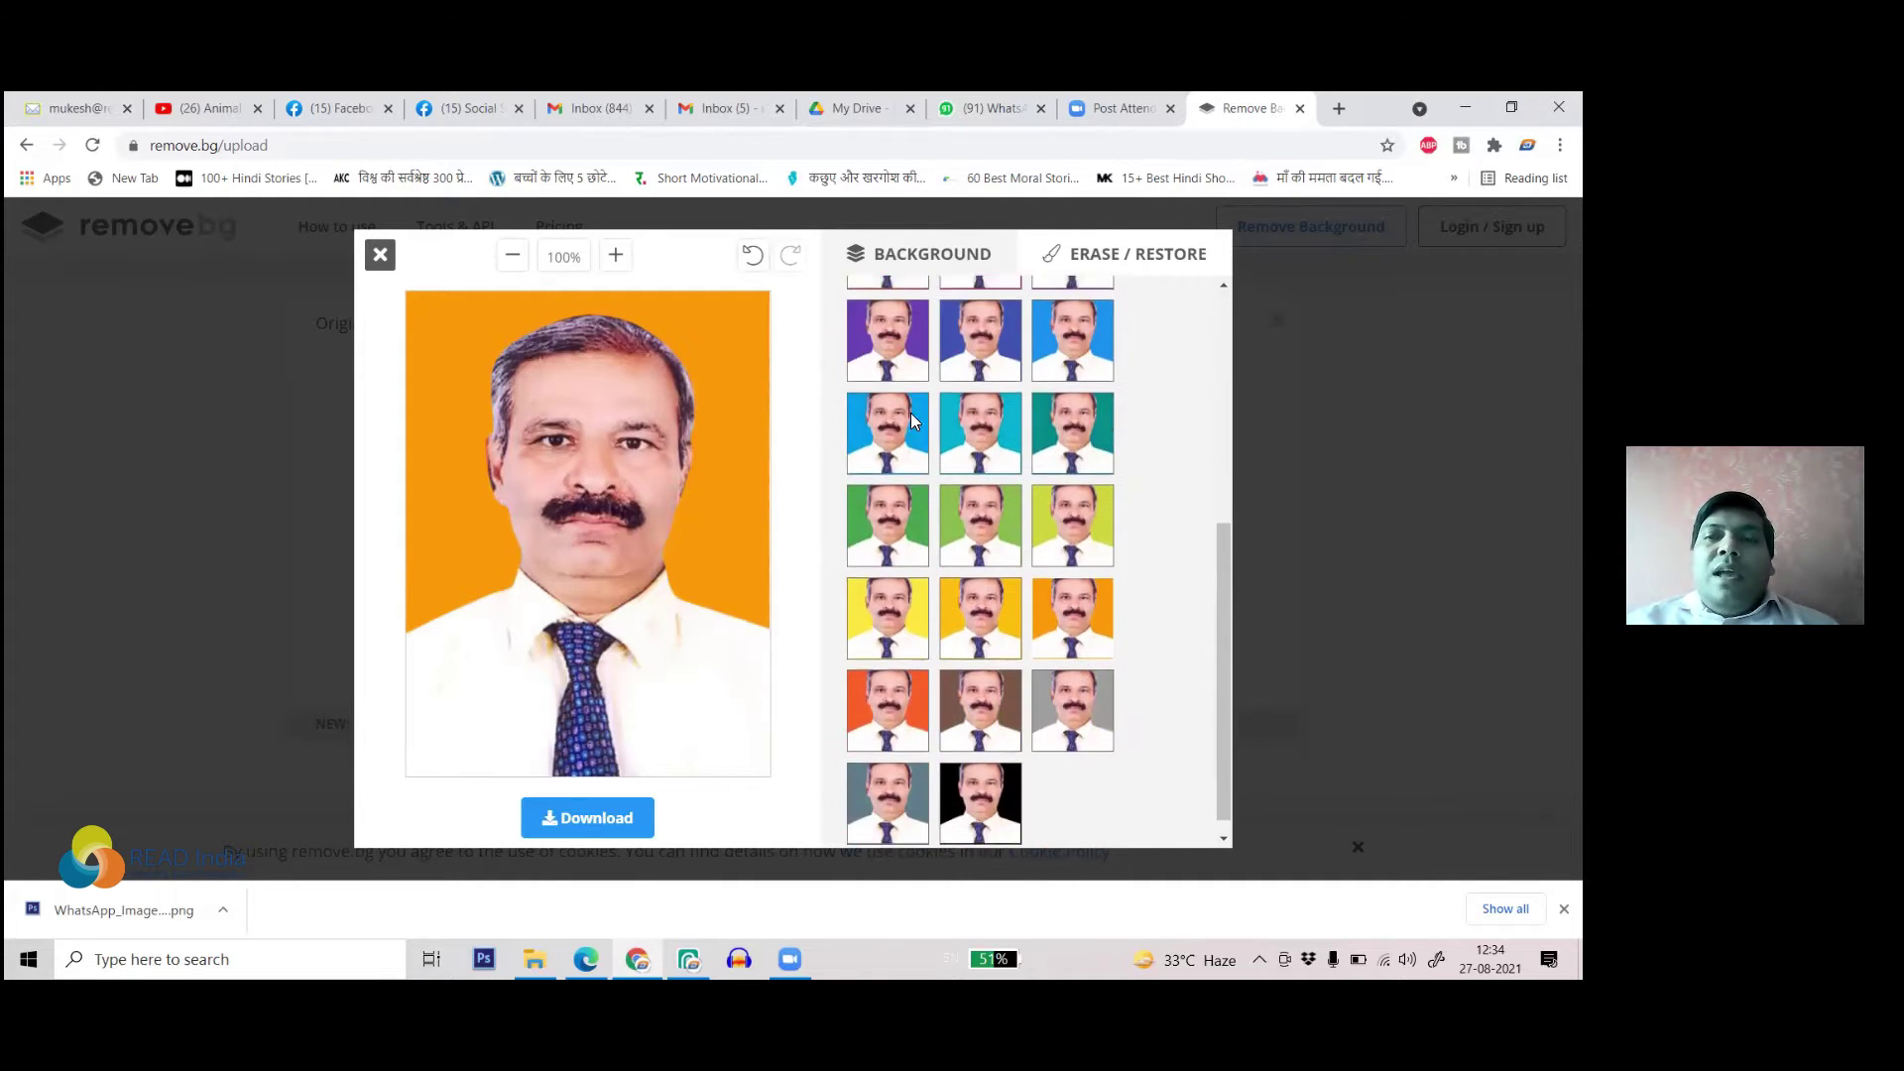
scroll(949, 517, up, 4)
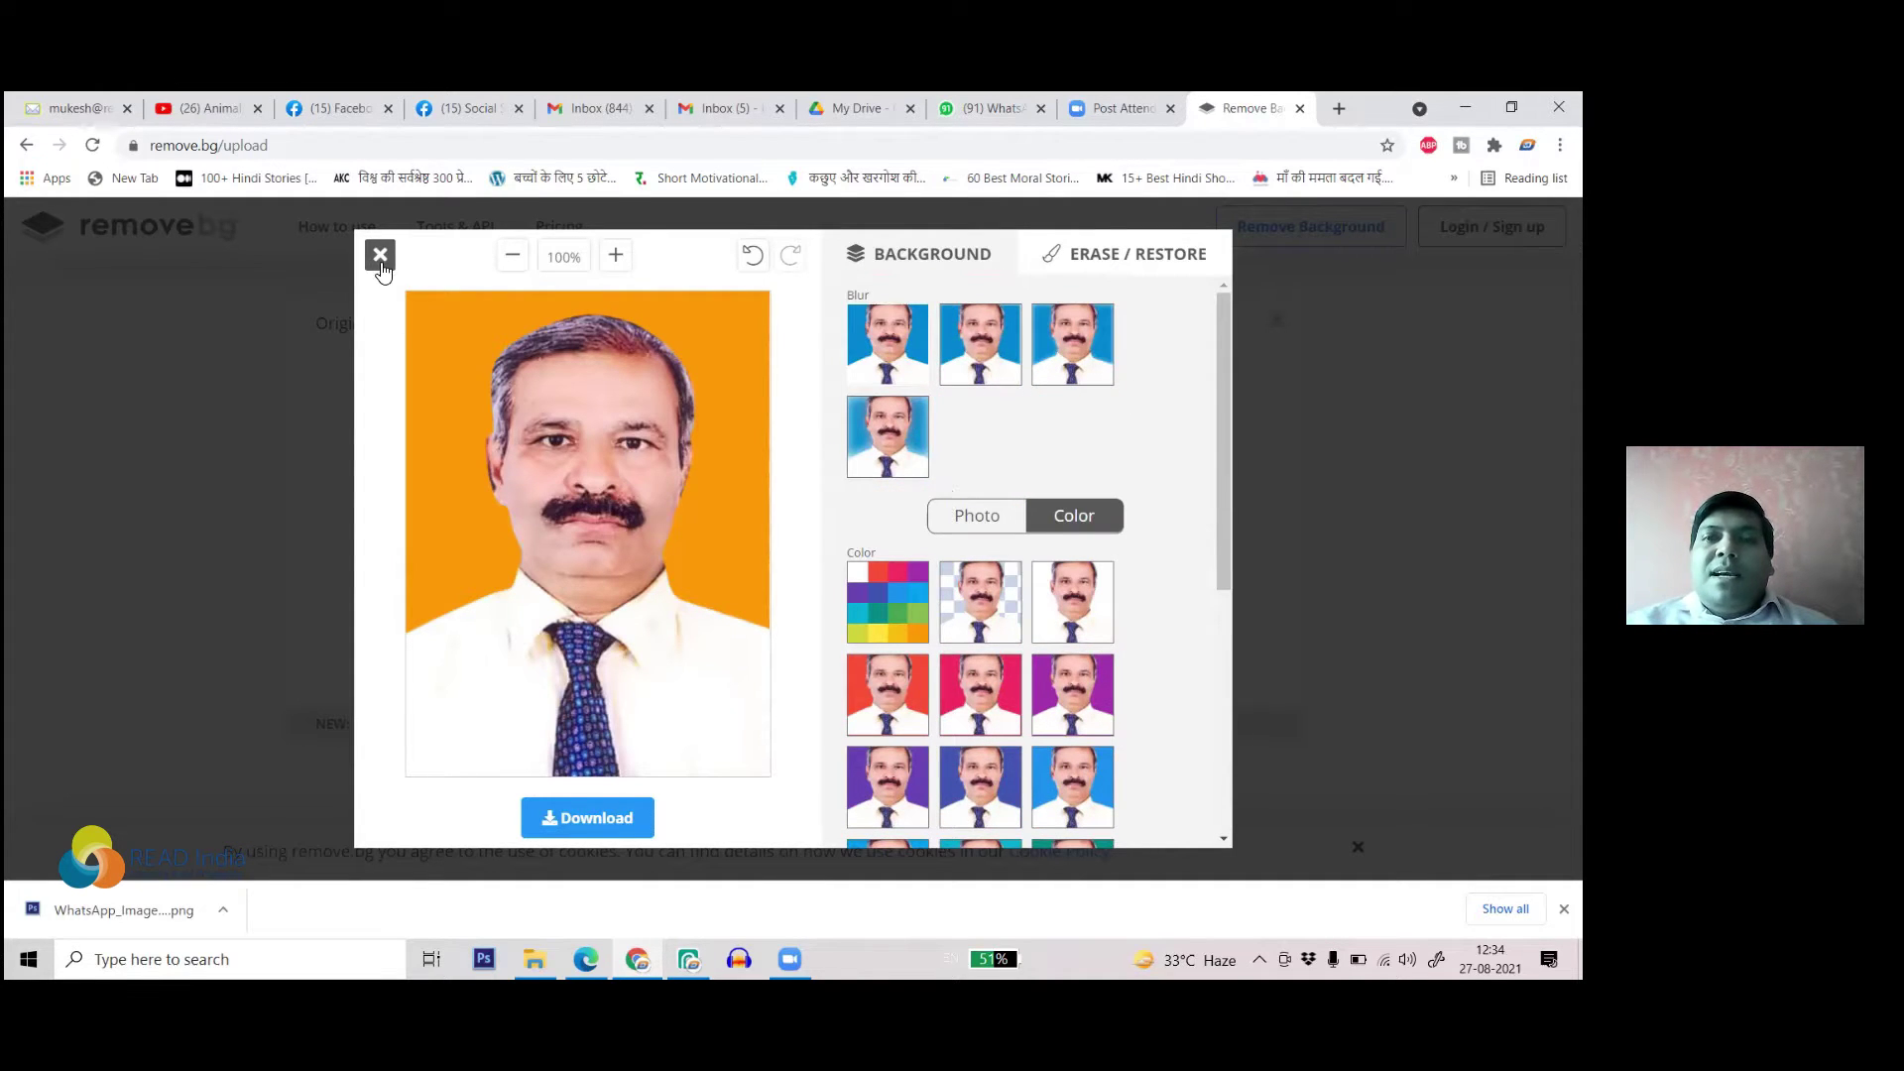
scroll(1090, 573, down, 5)
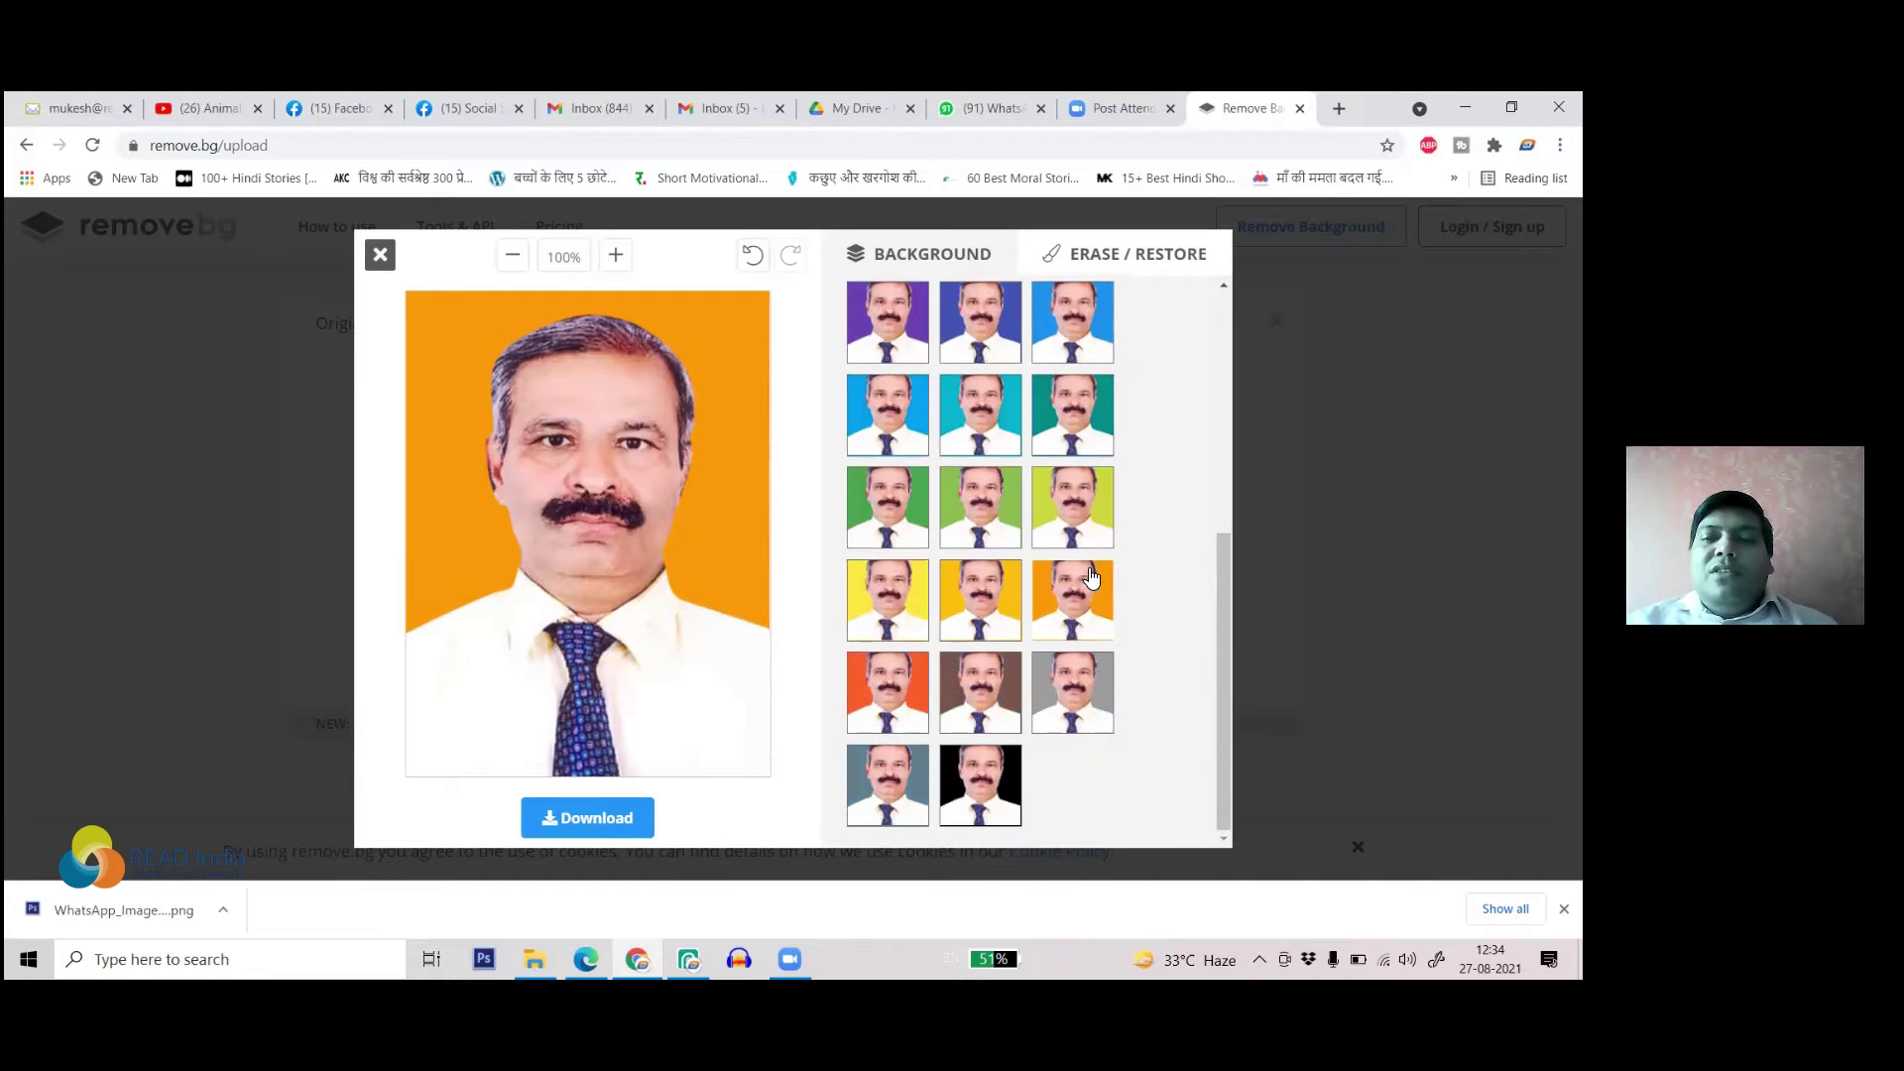
click(382, 255)
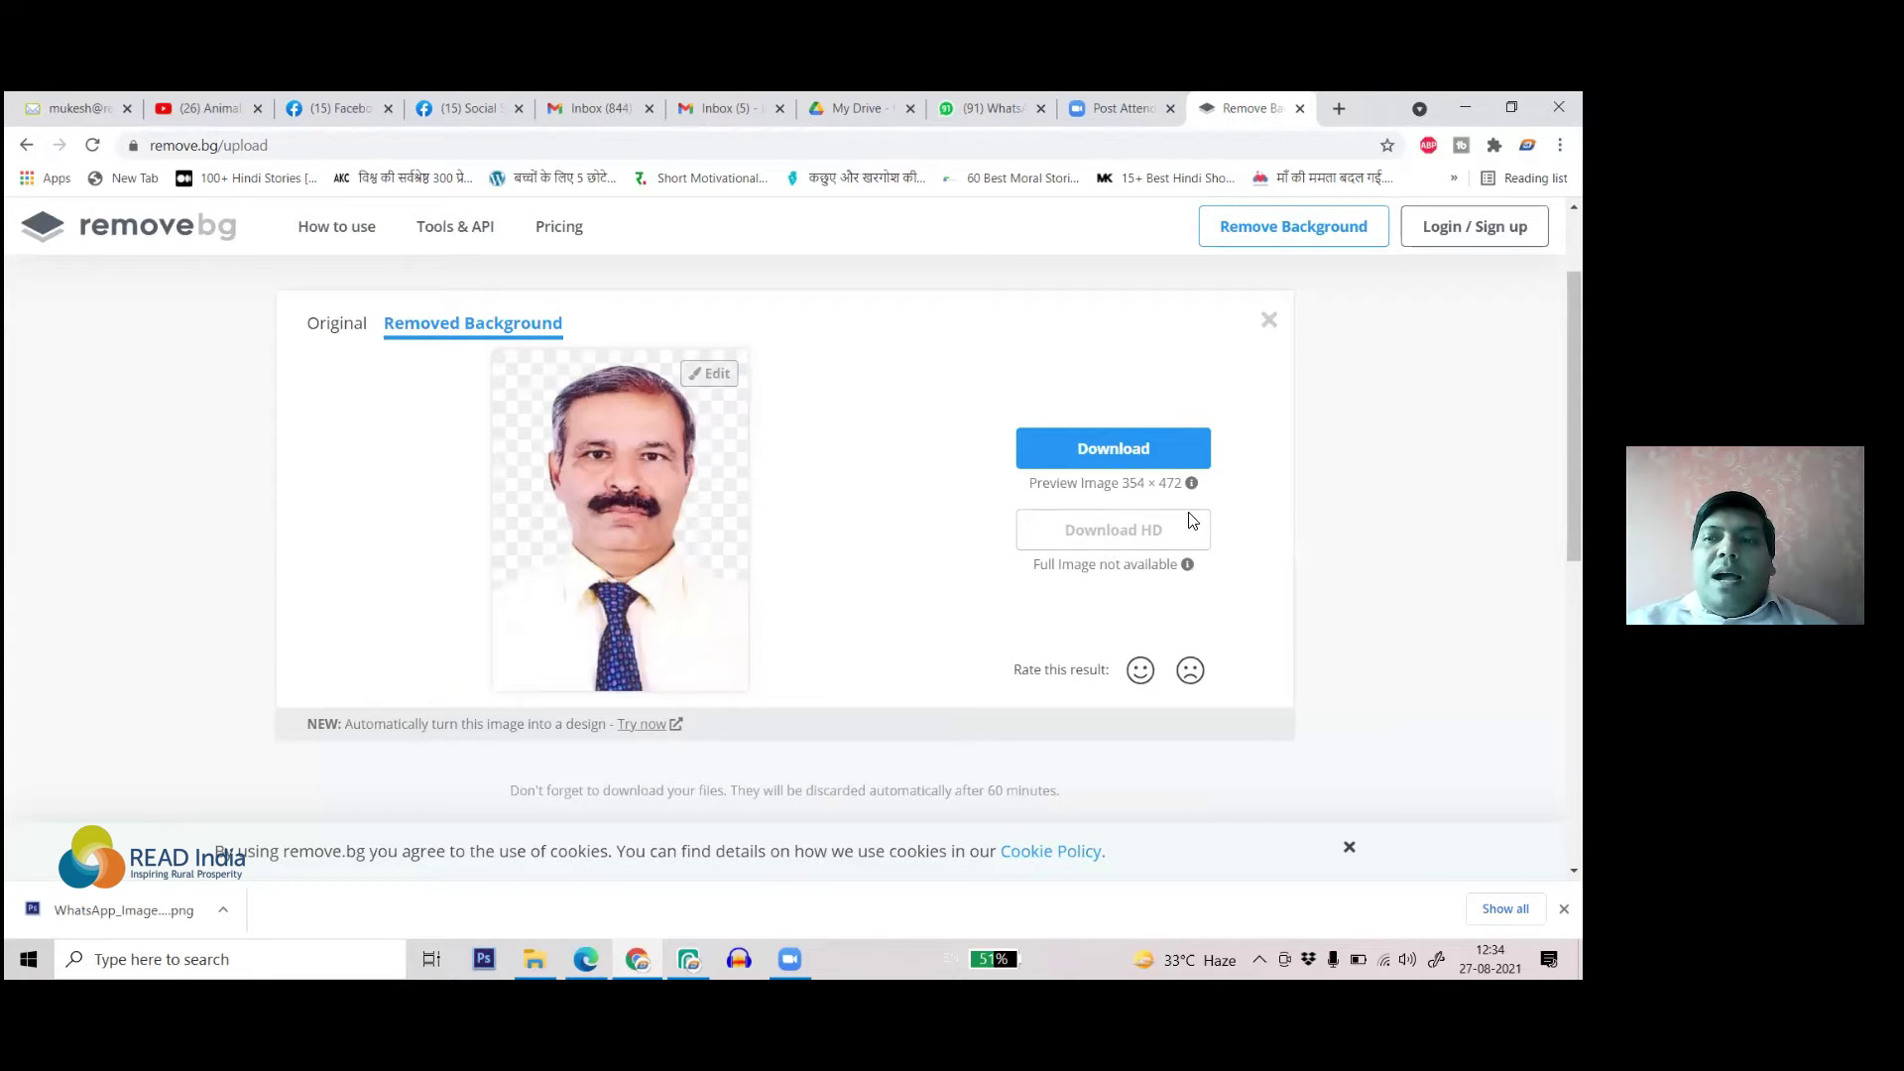
scroll(1116, 555, down, 5)
scroll(1010, 523, up, 6)
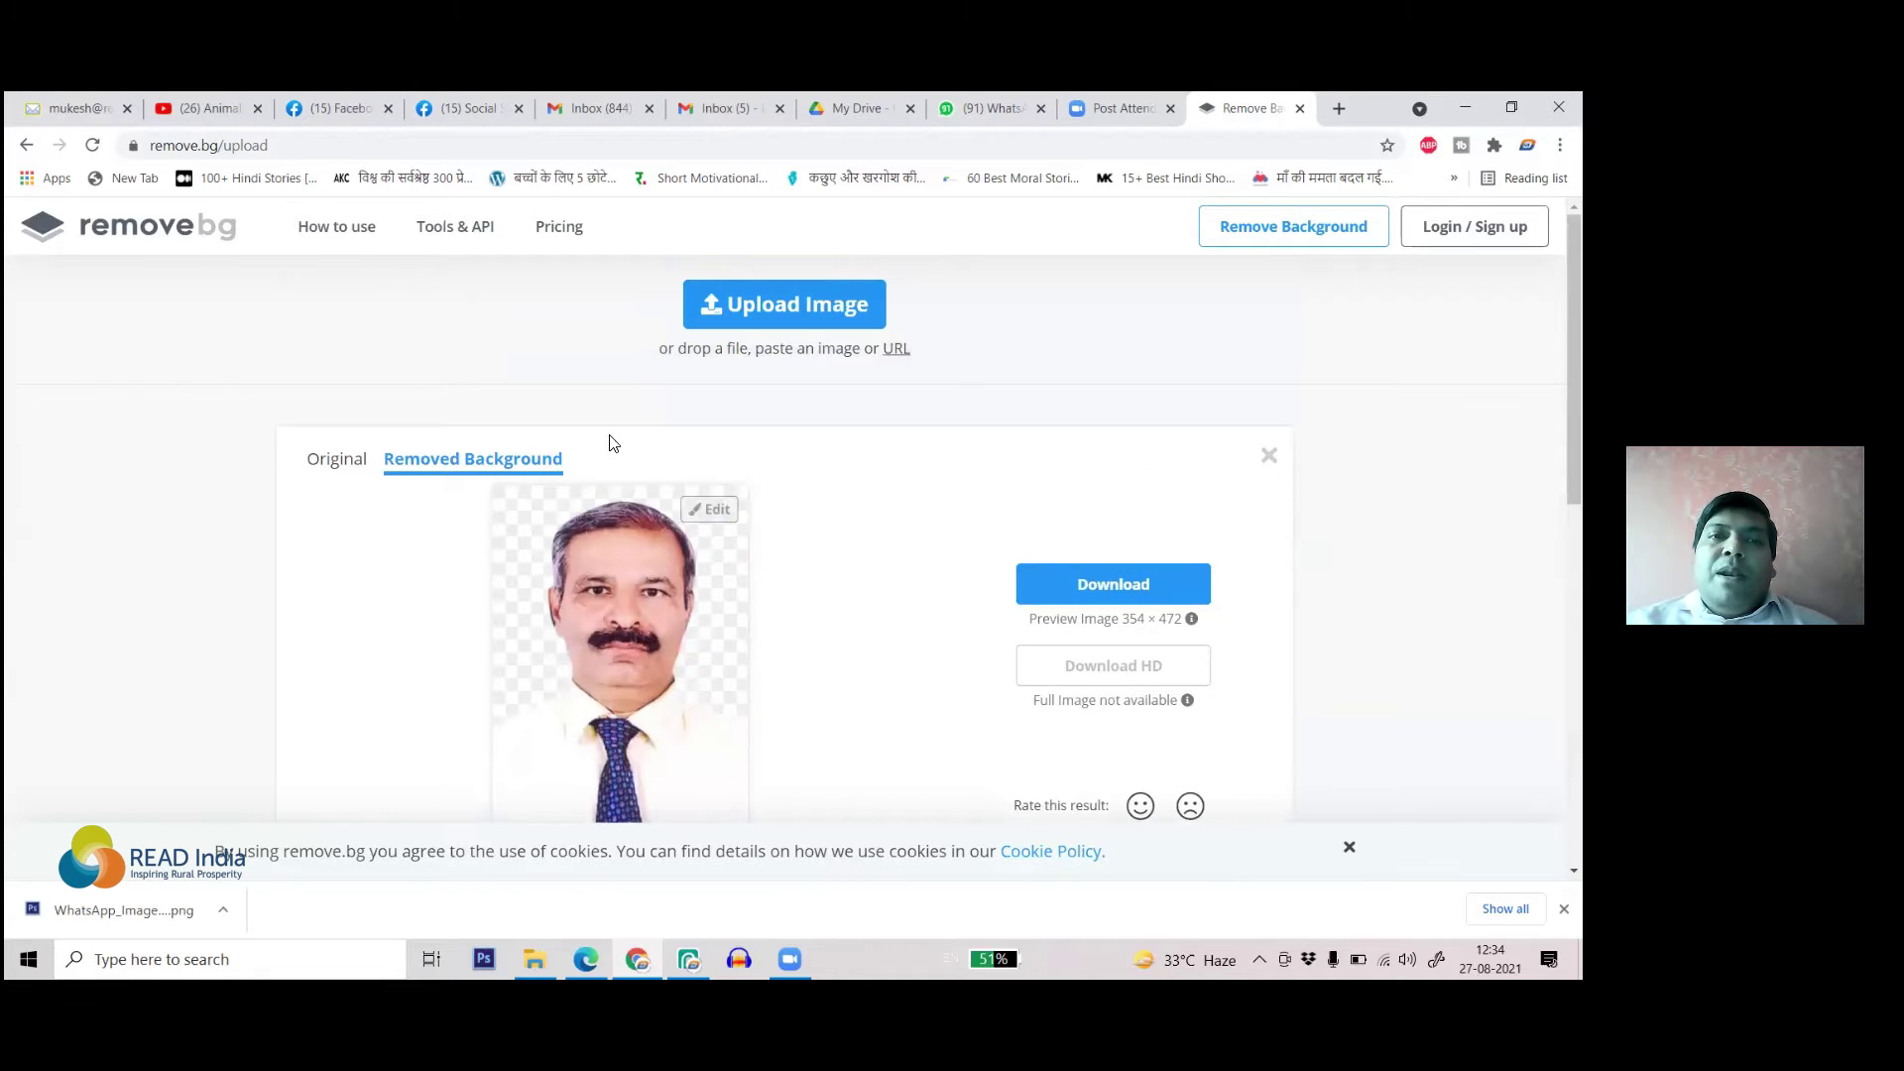
scroll(962, 471, down, 4)
scroll(958, 472, up, 4)
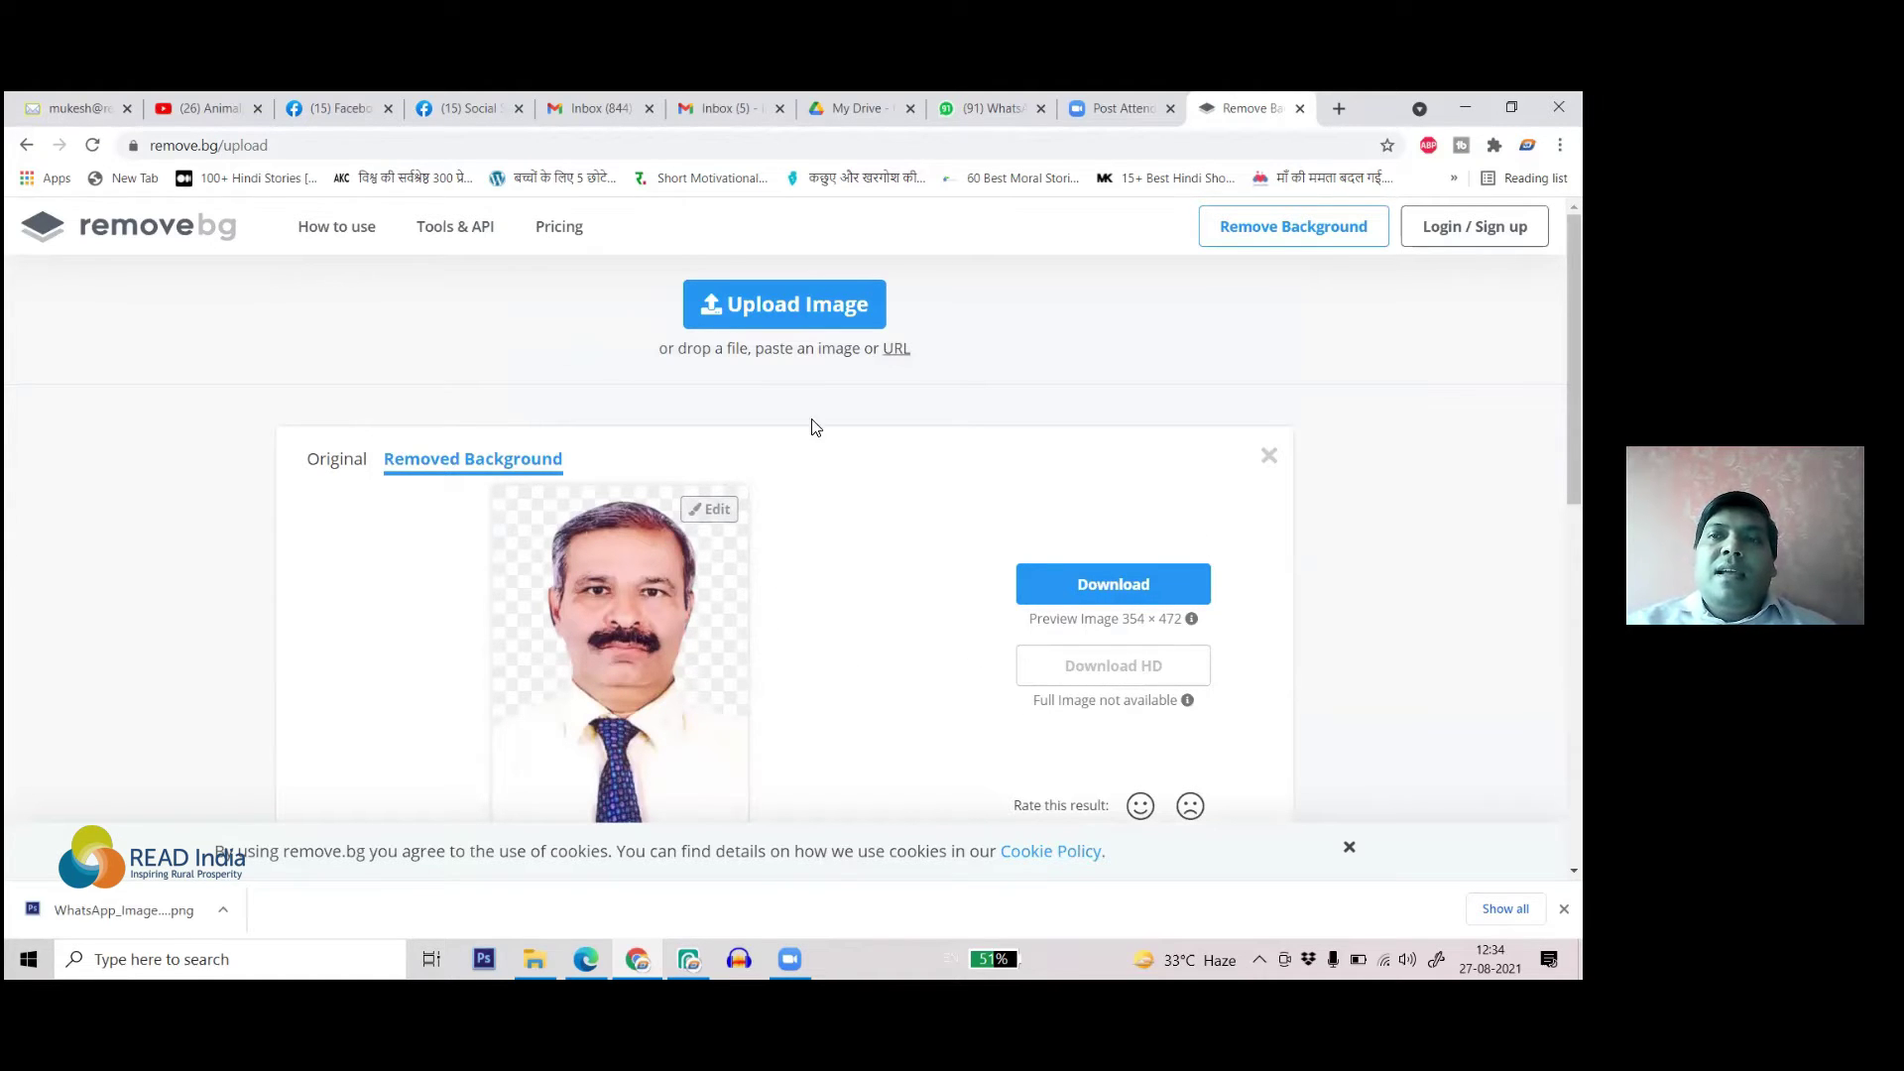
click(1182, 142)
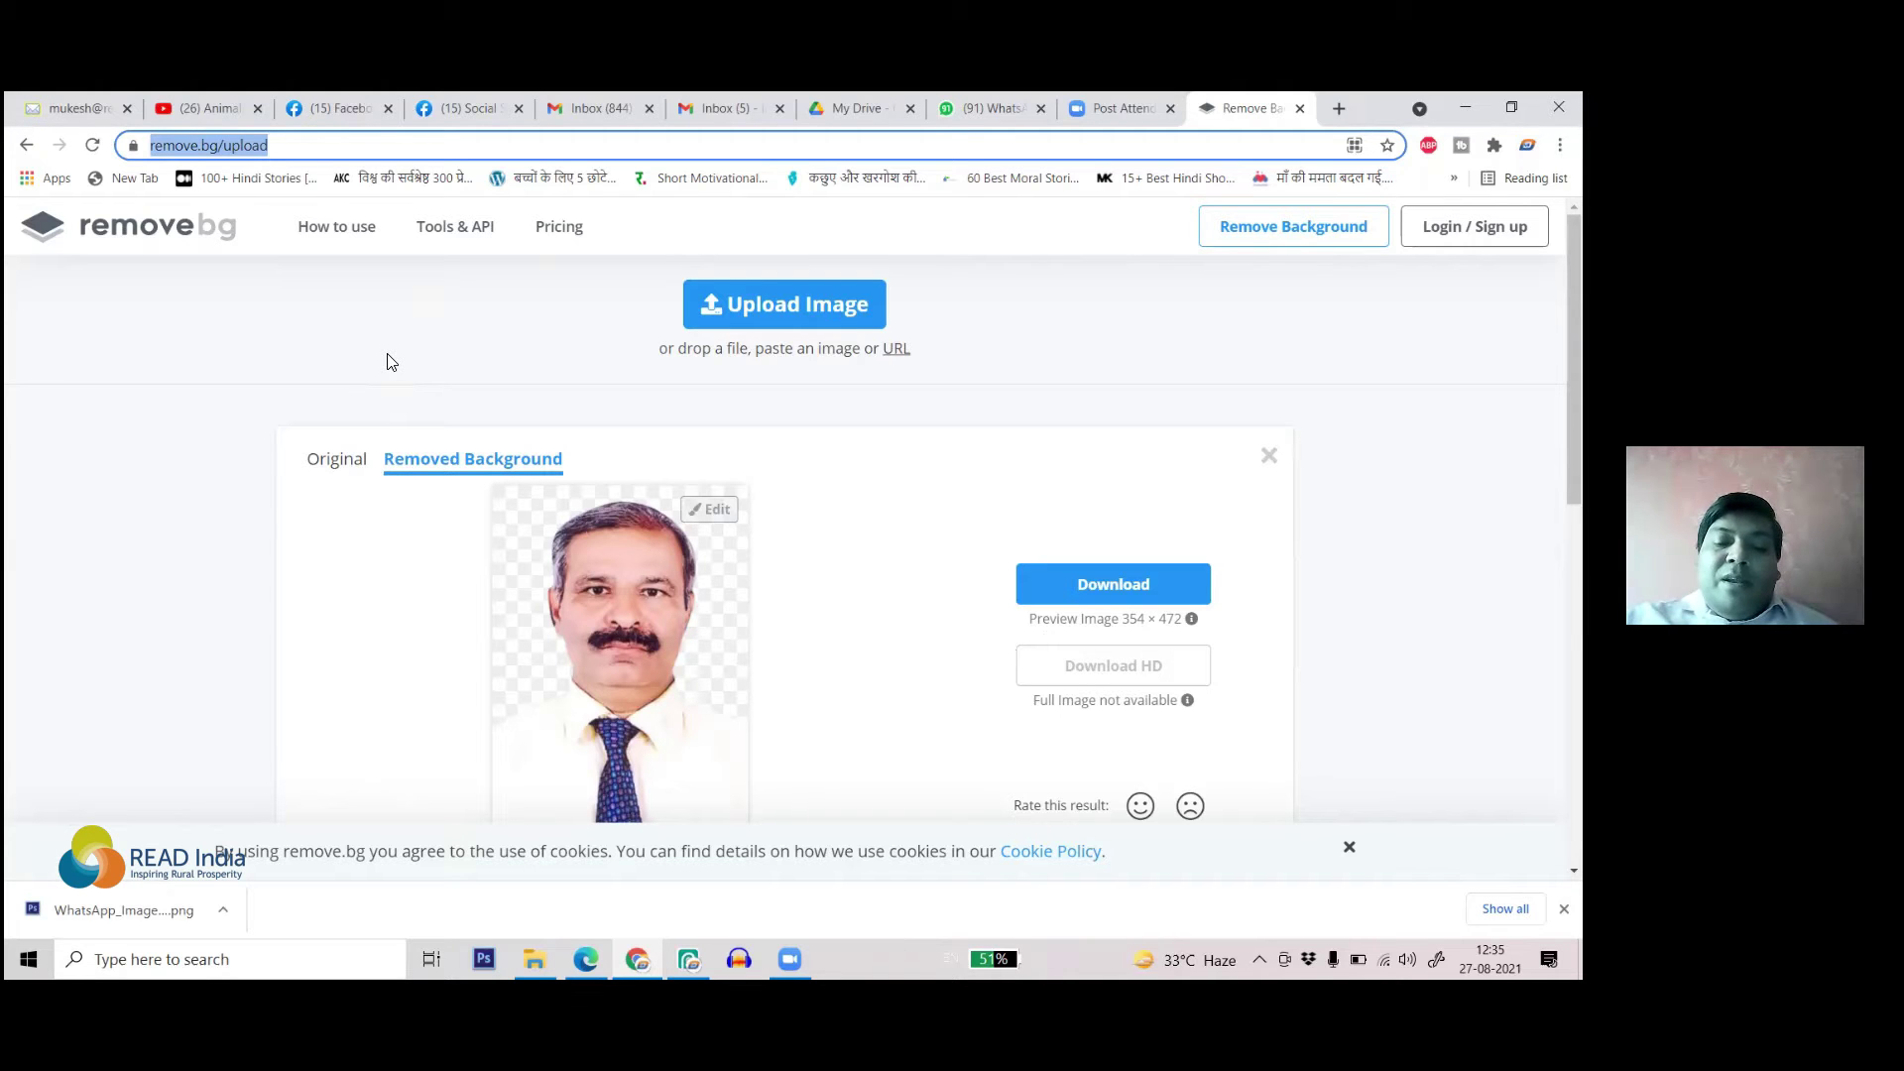
text(kit24)
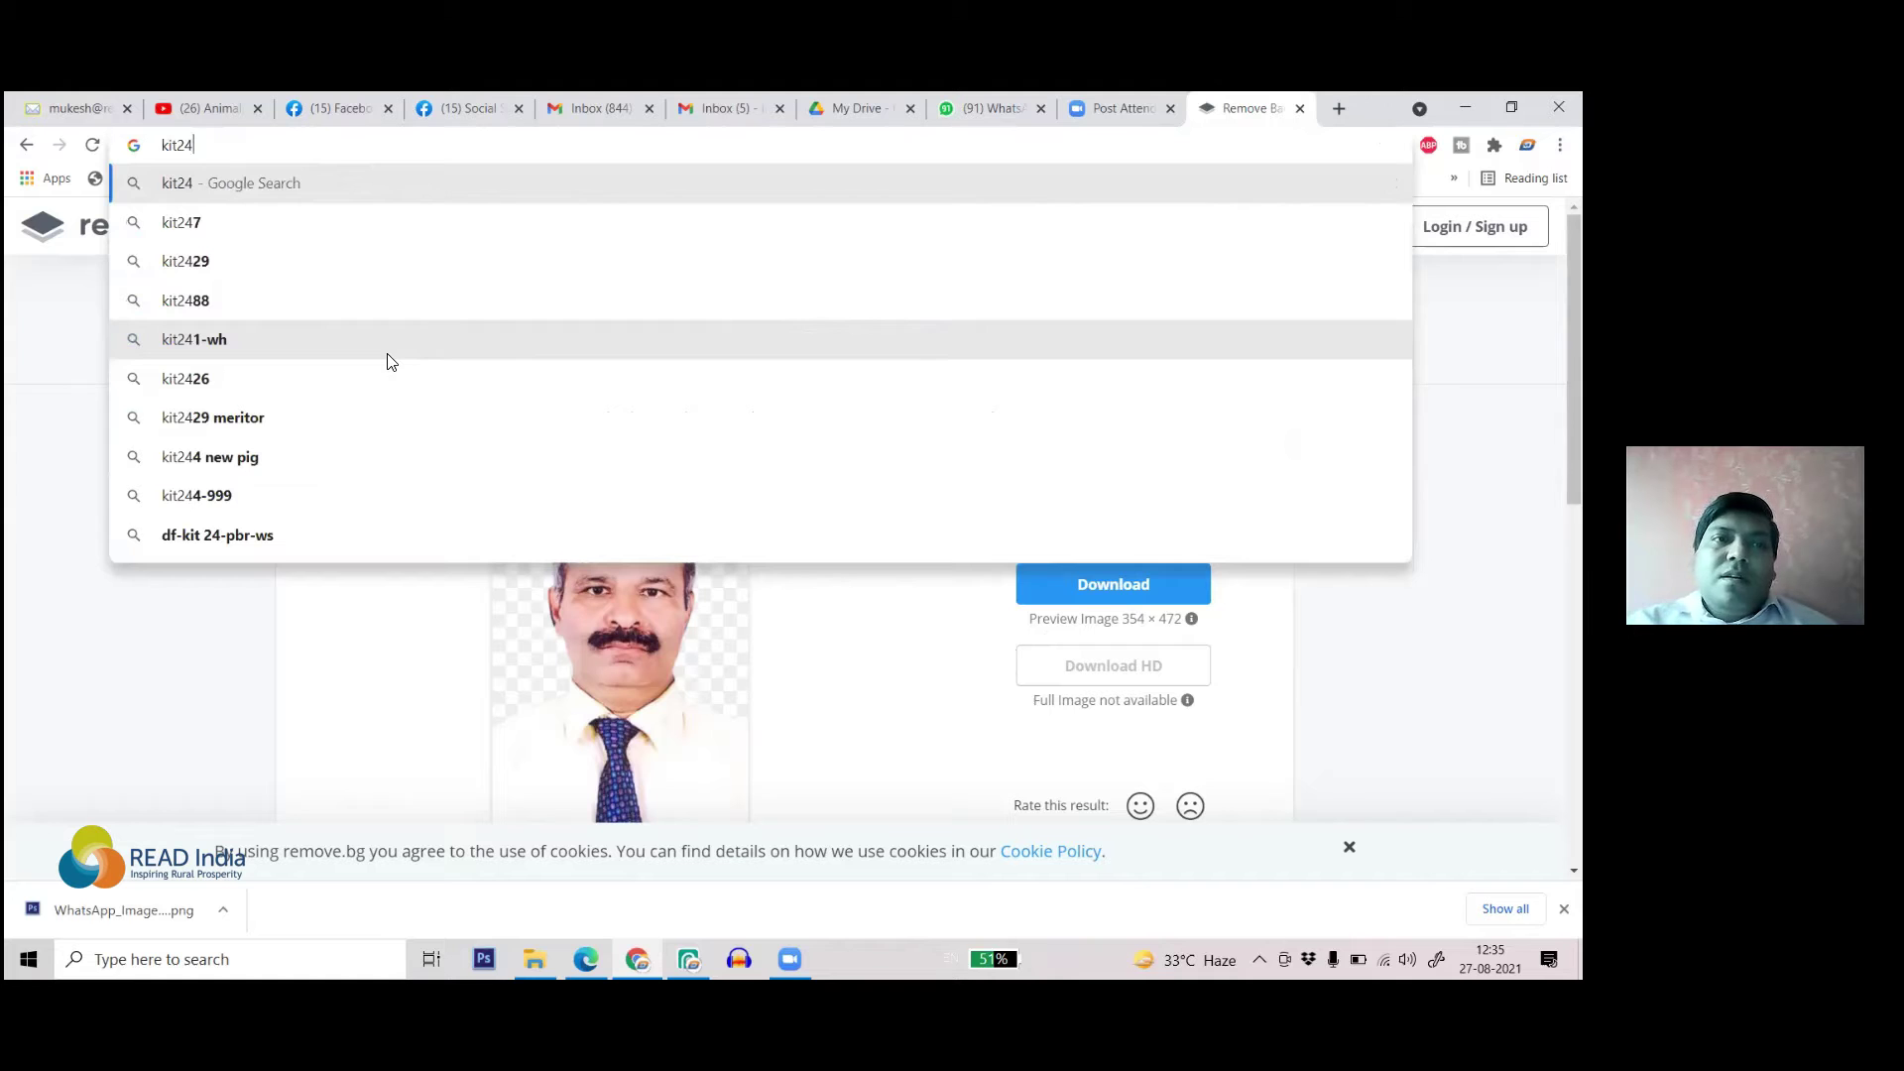
click(178, 149)
text(s)
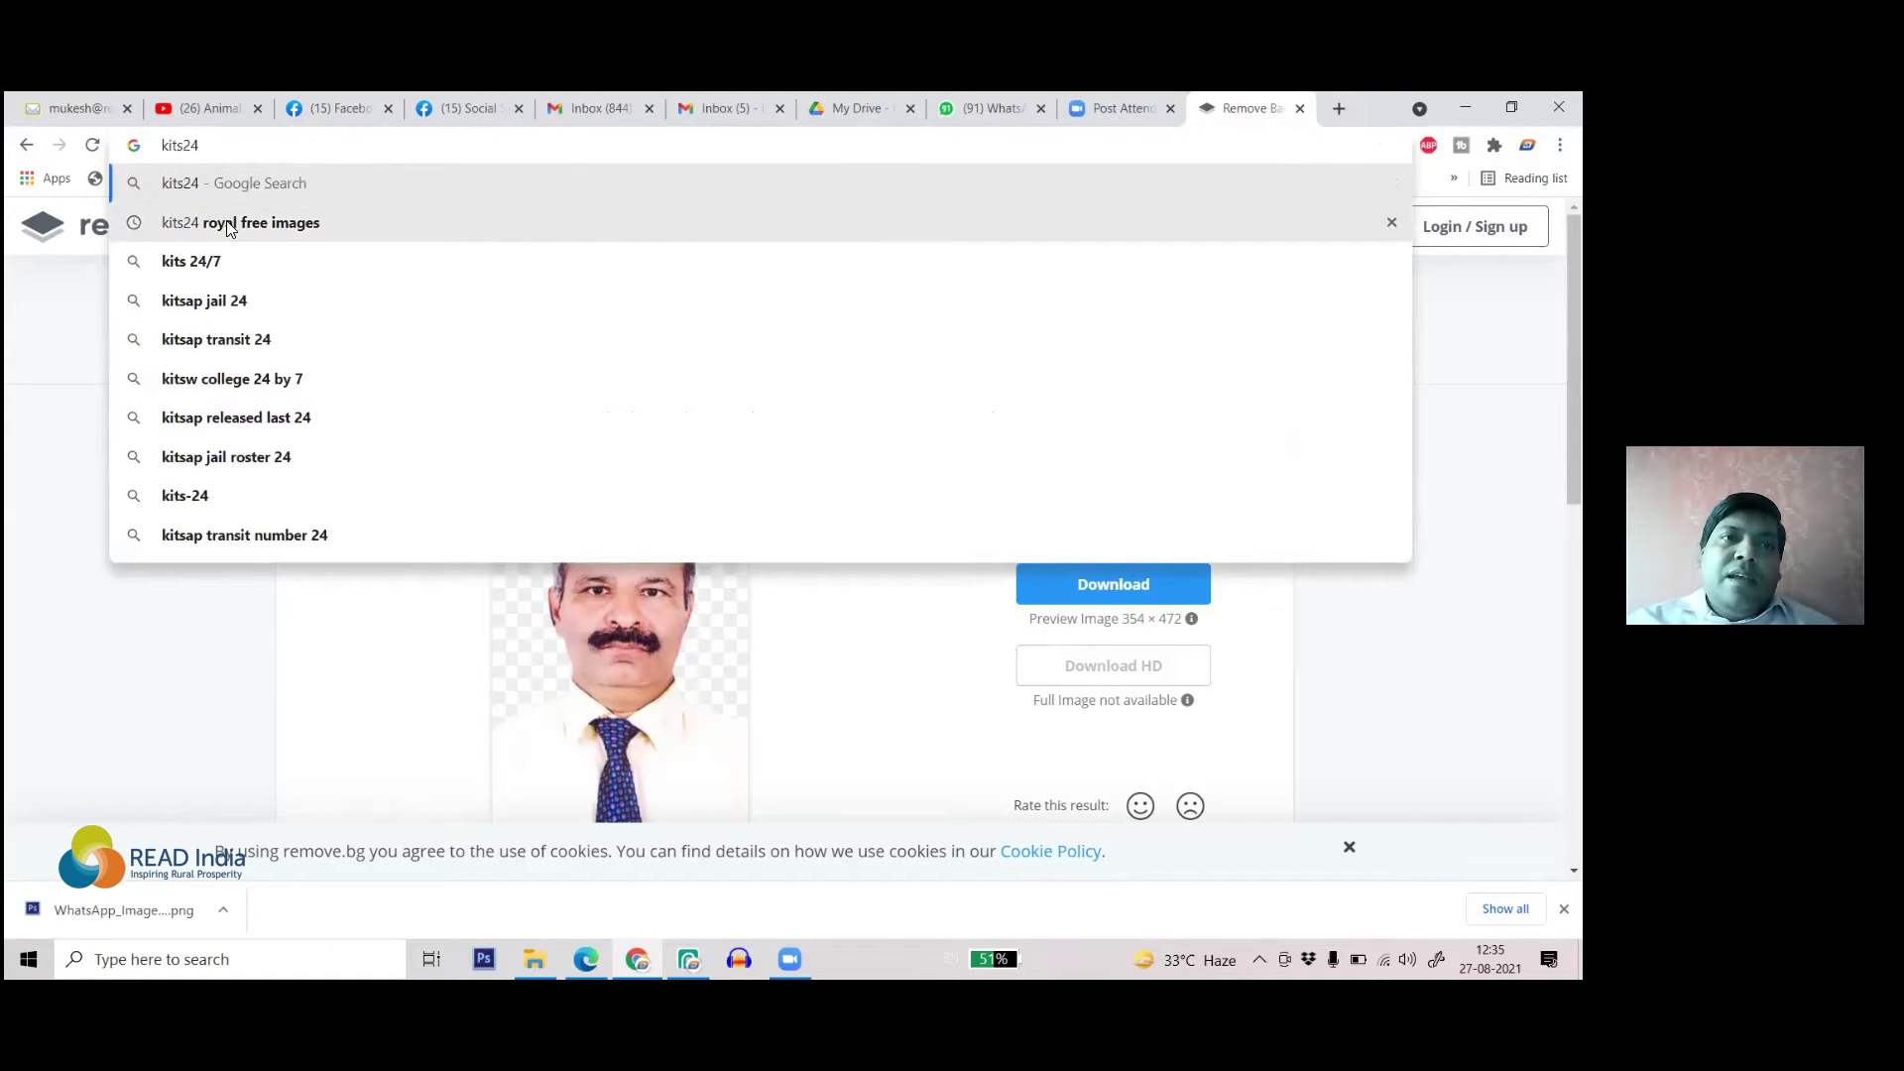
key(Down)
key(Escape)
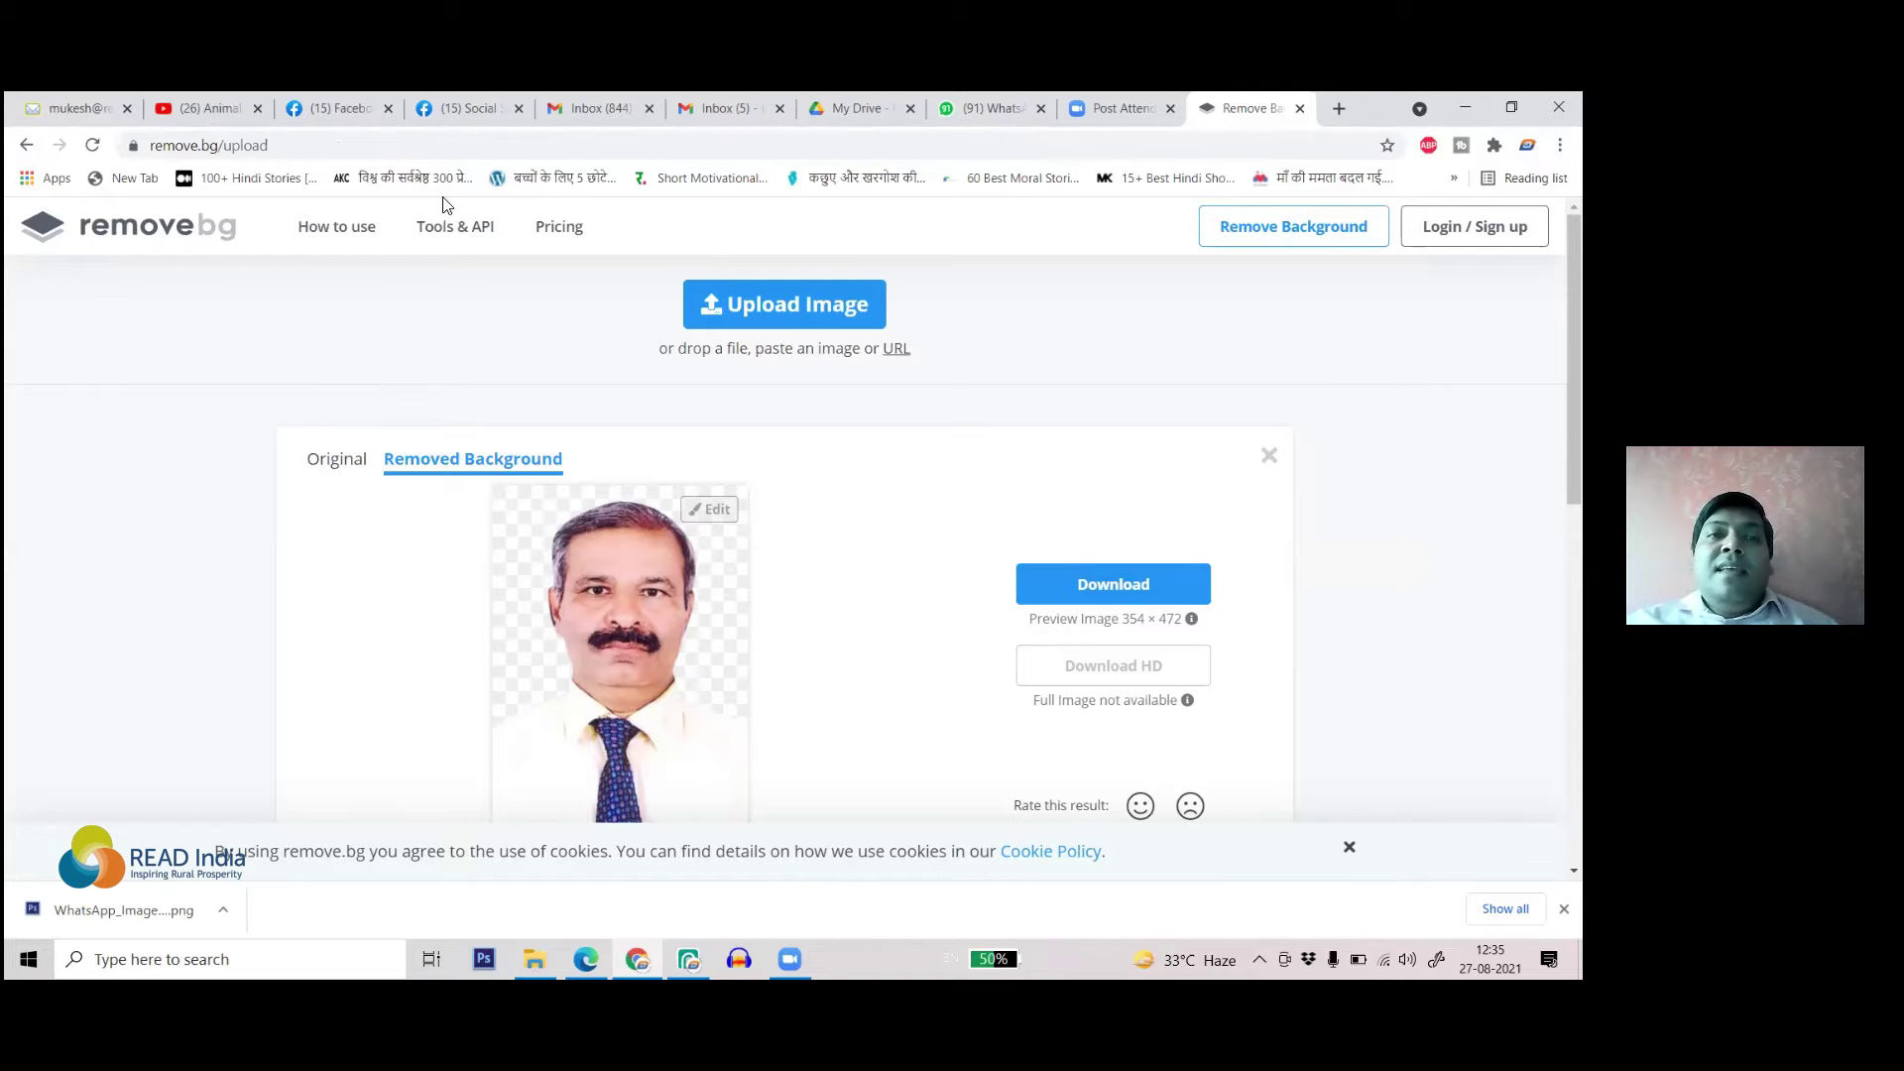
- Search the web for "kits24" from the current remove.bg page
click(472, 141)
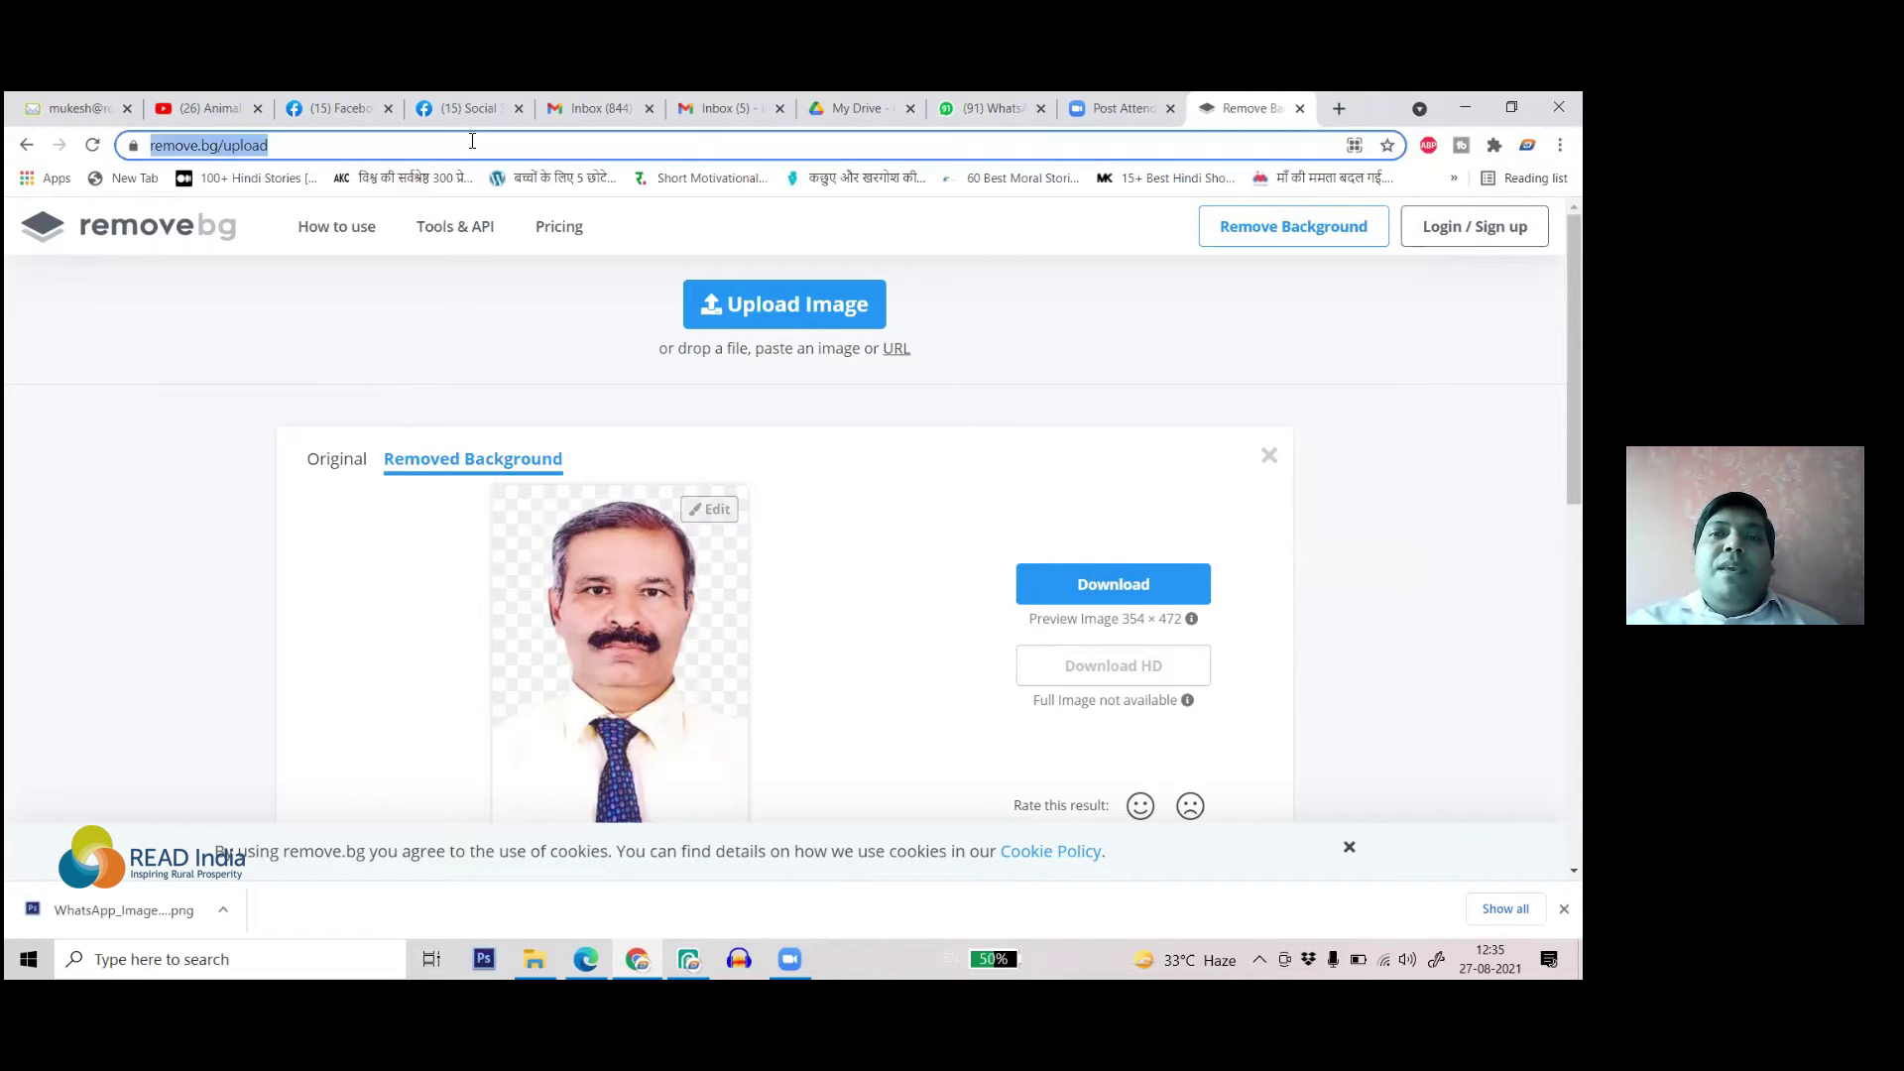
text(k)
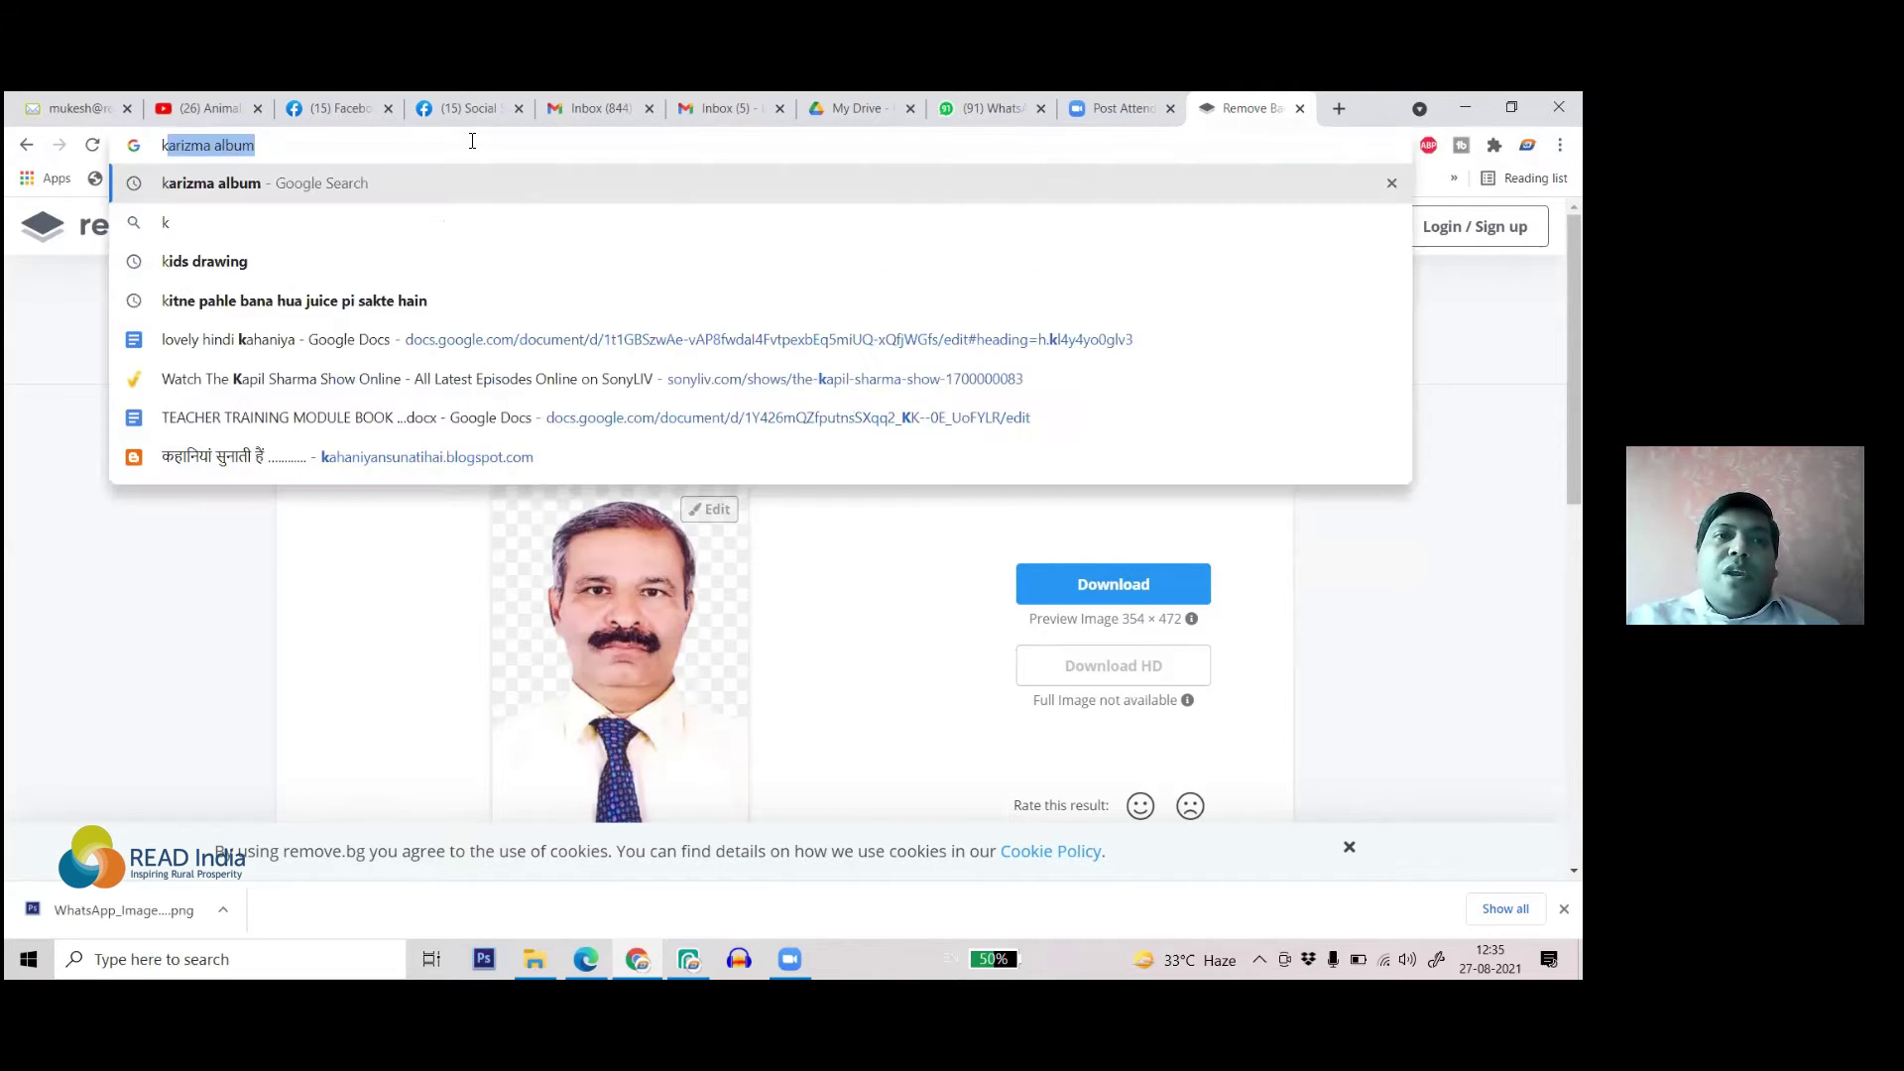
text(its)
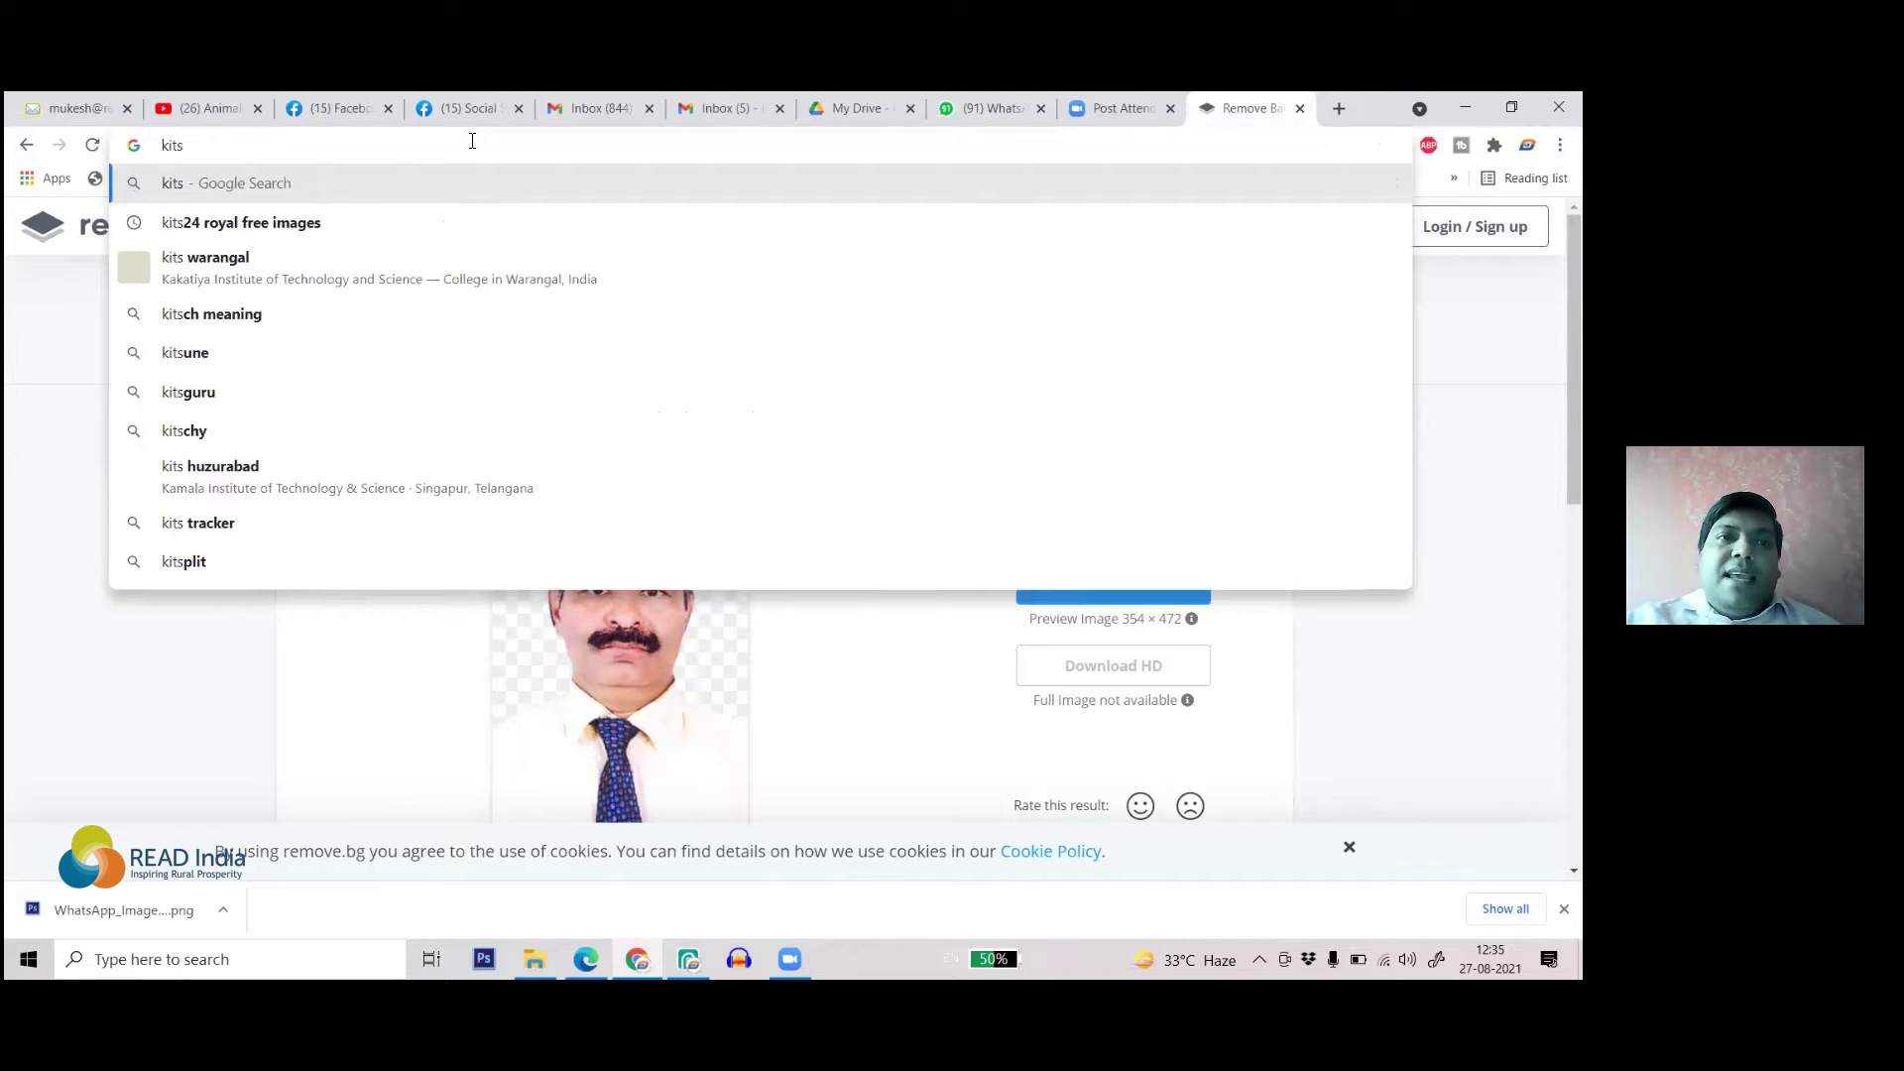
text(24)
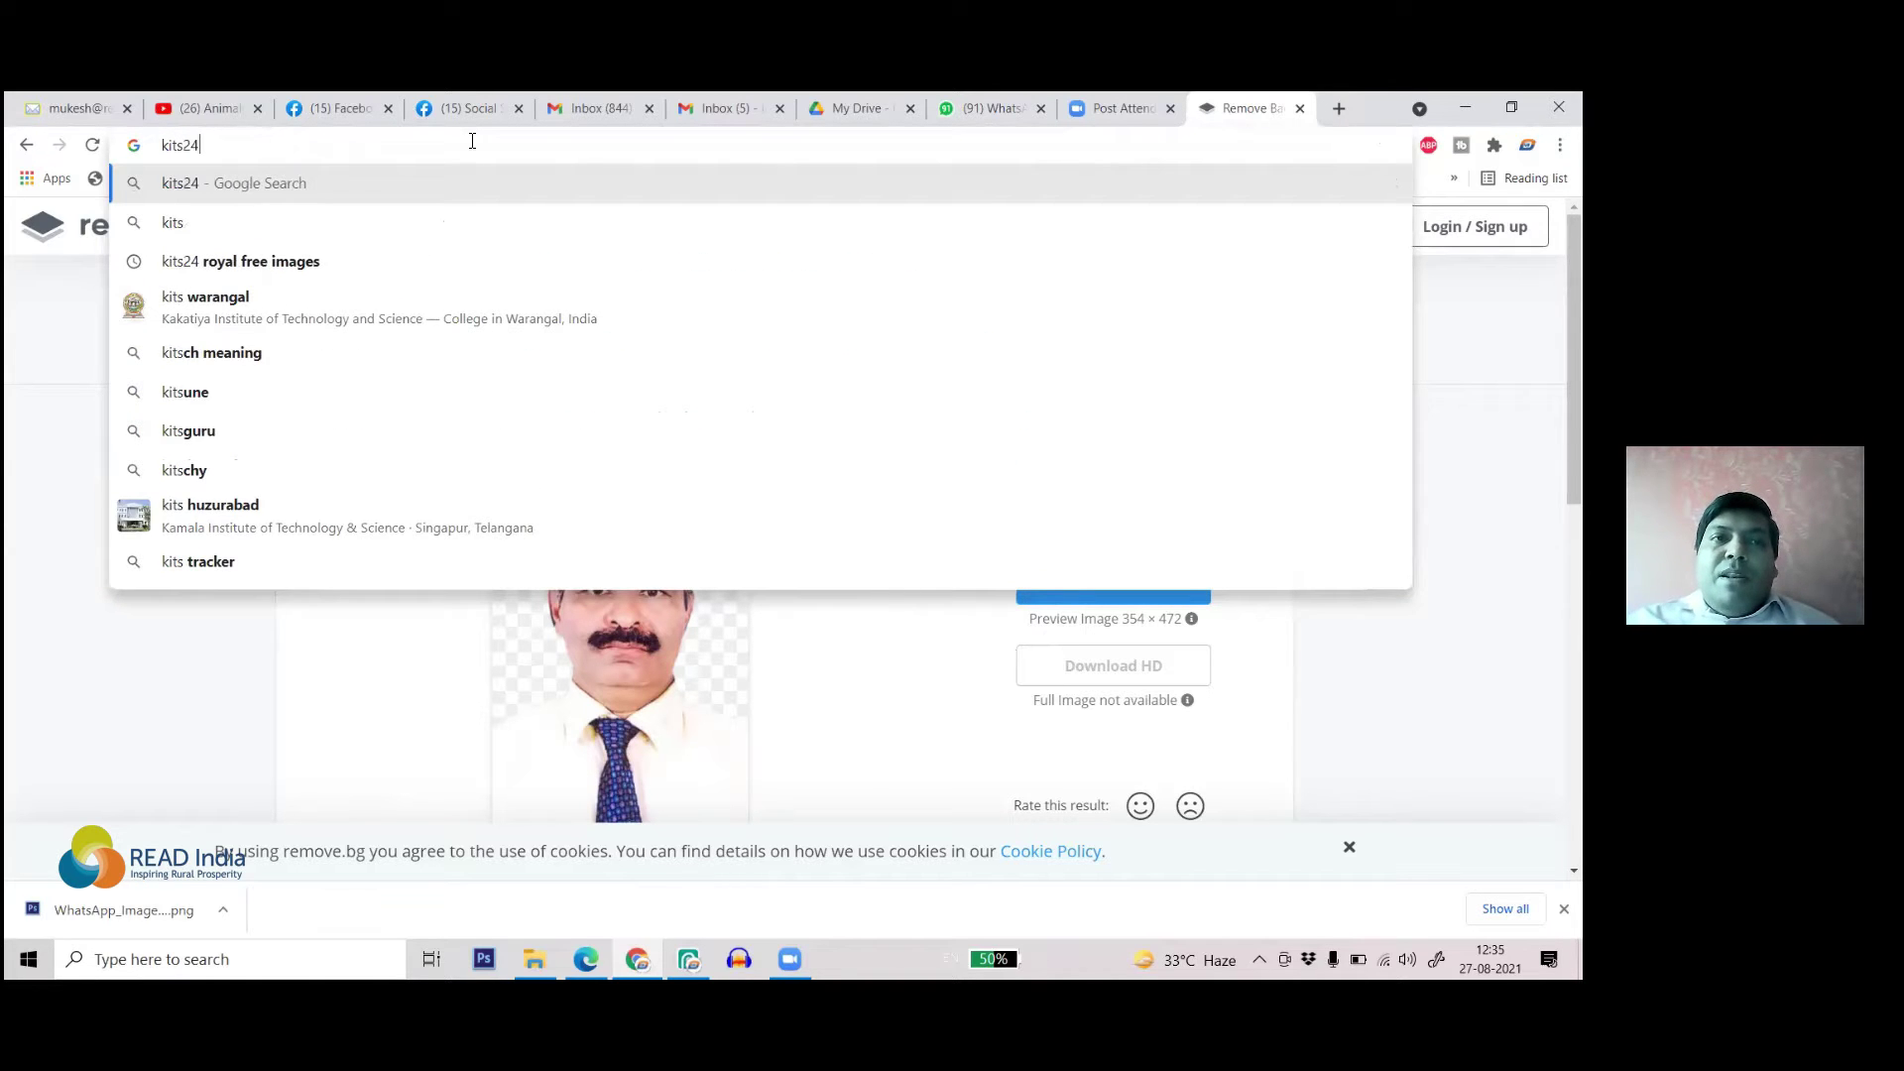
key(Return)
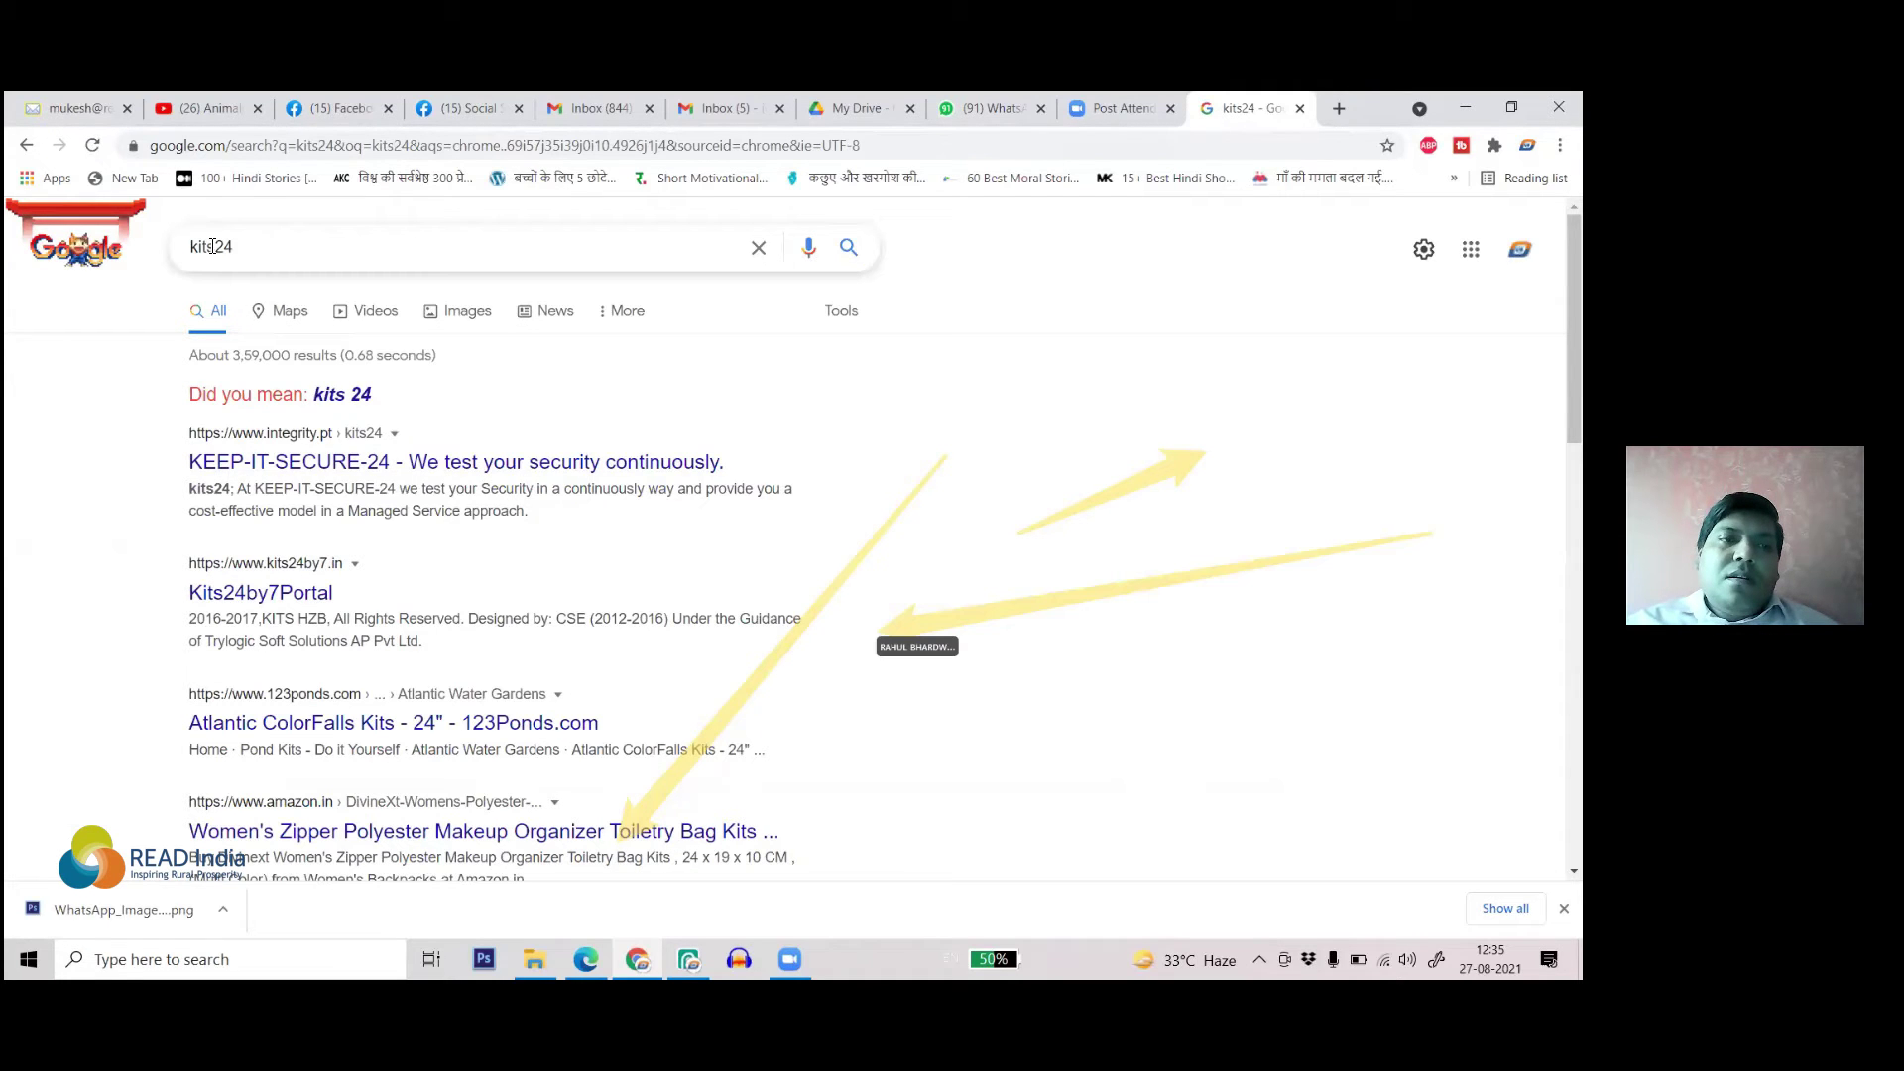
- Refine the web search to the suggested query "kits24 royal free images"
click(328, 462)
click(347, 260)
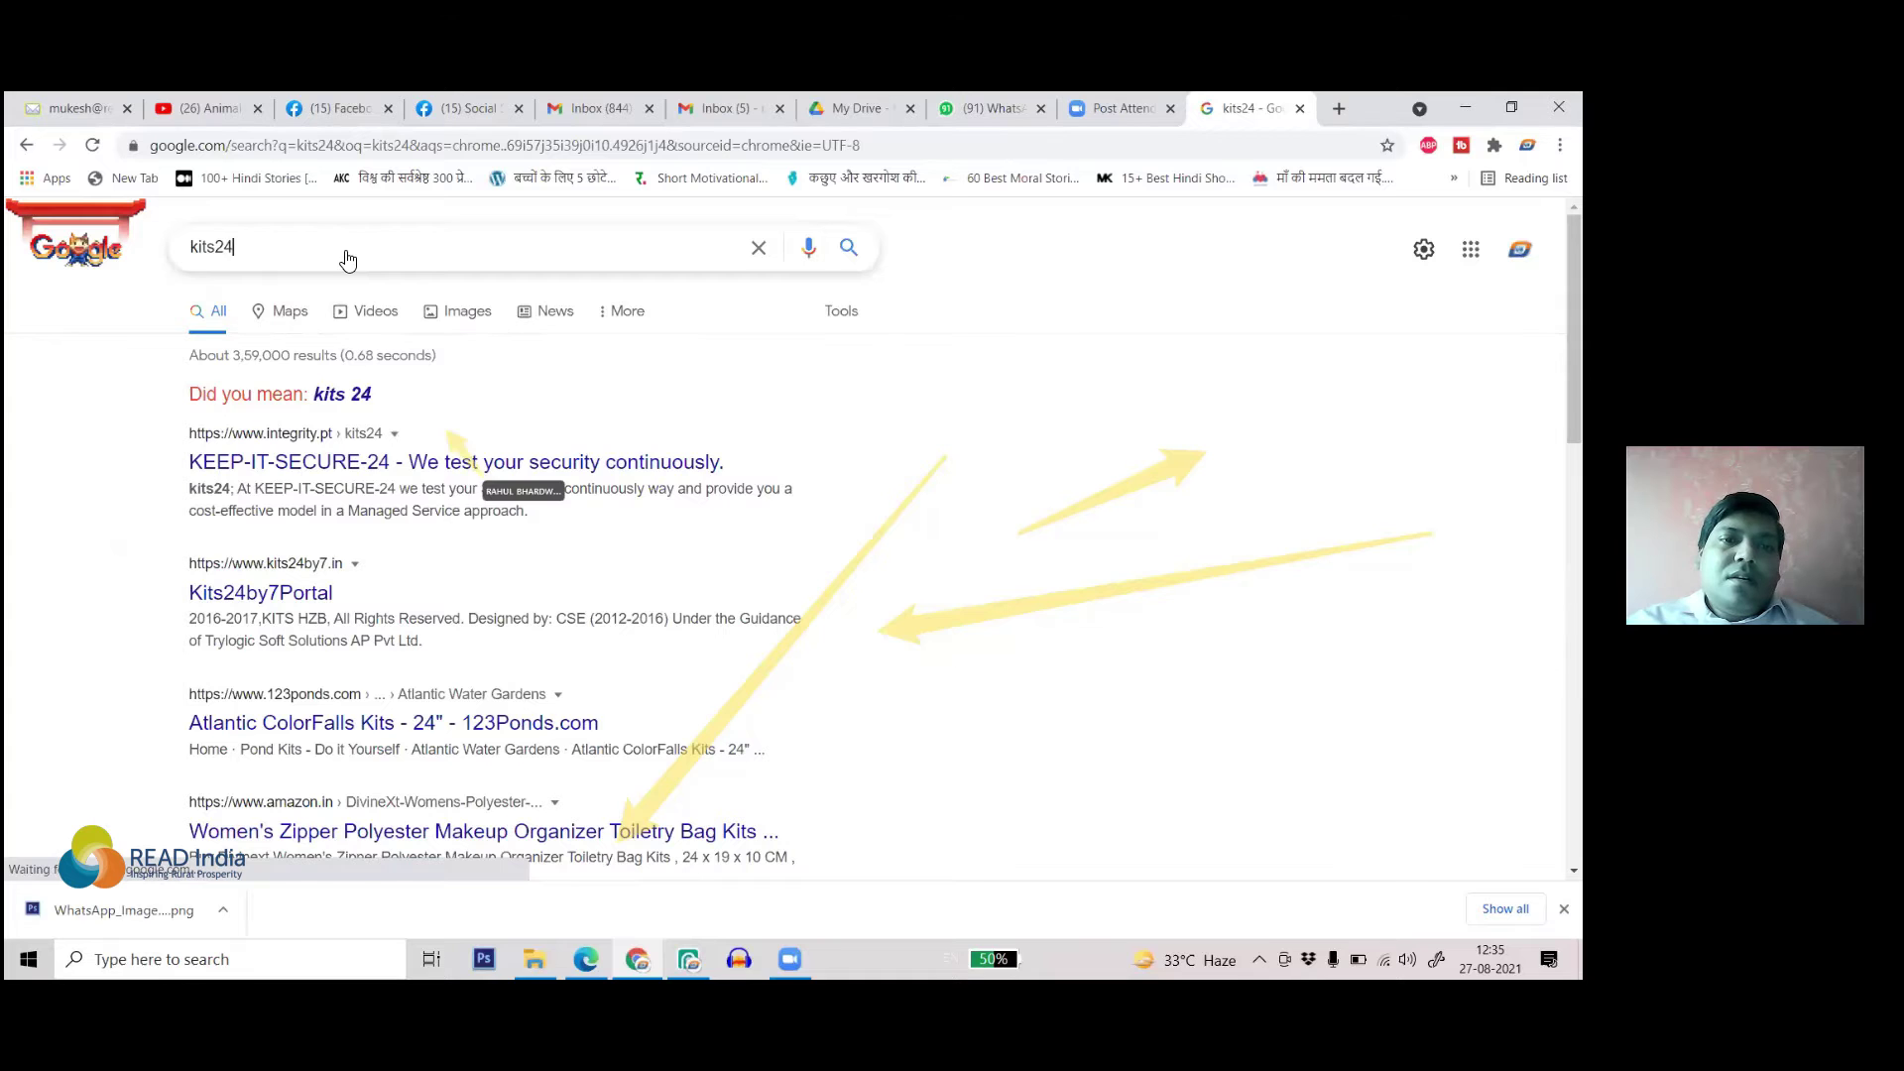
key(BackSpace)
key(BackSpace)
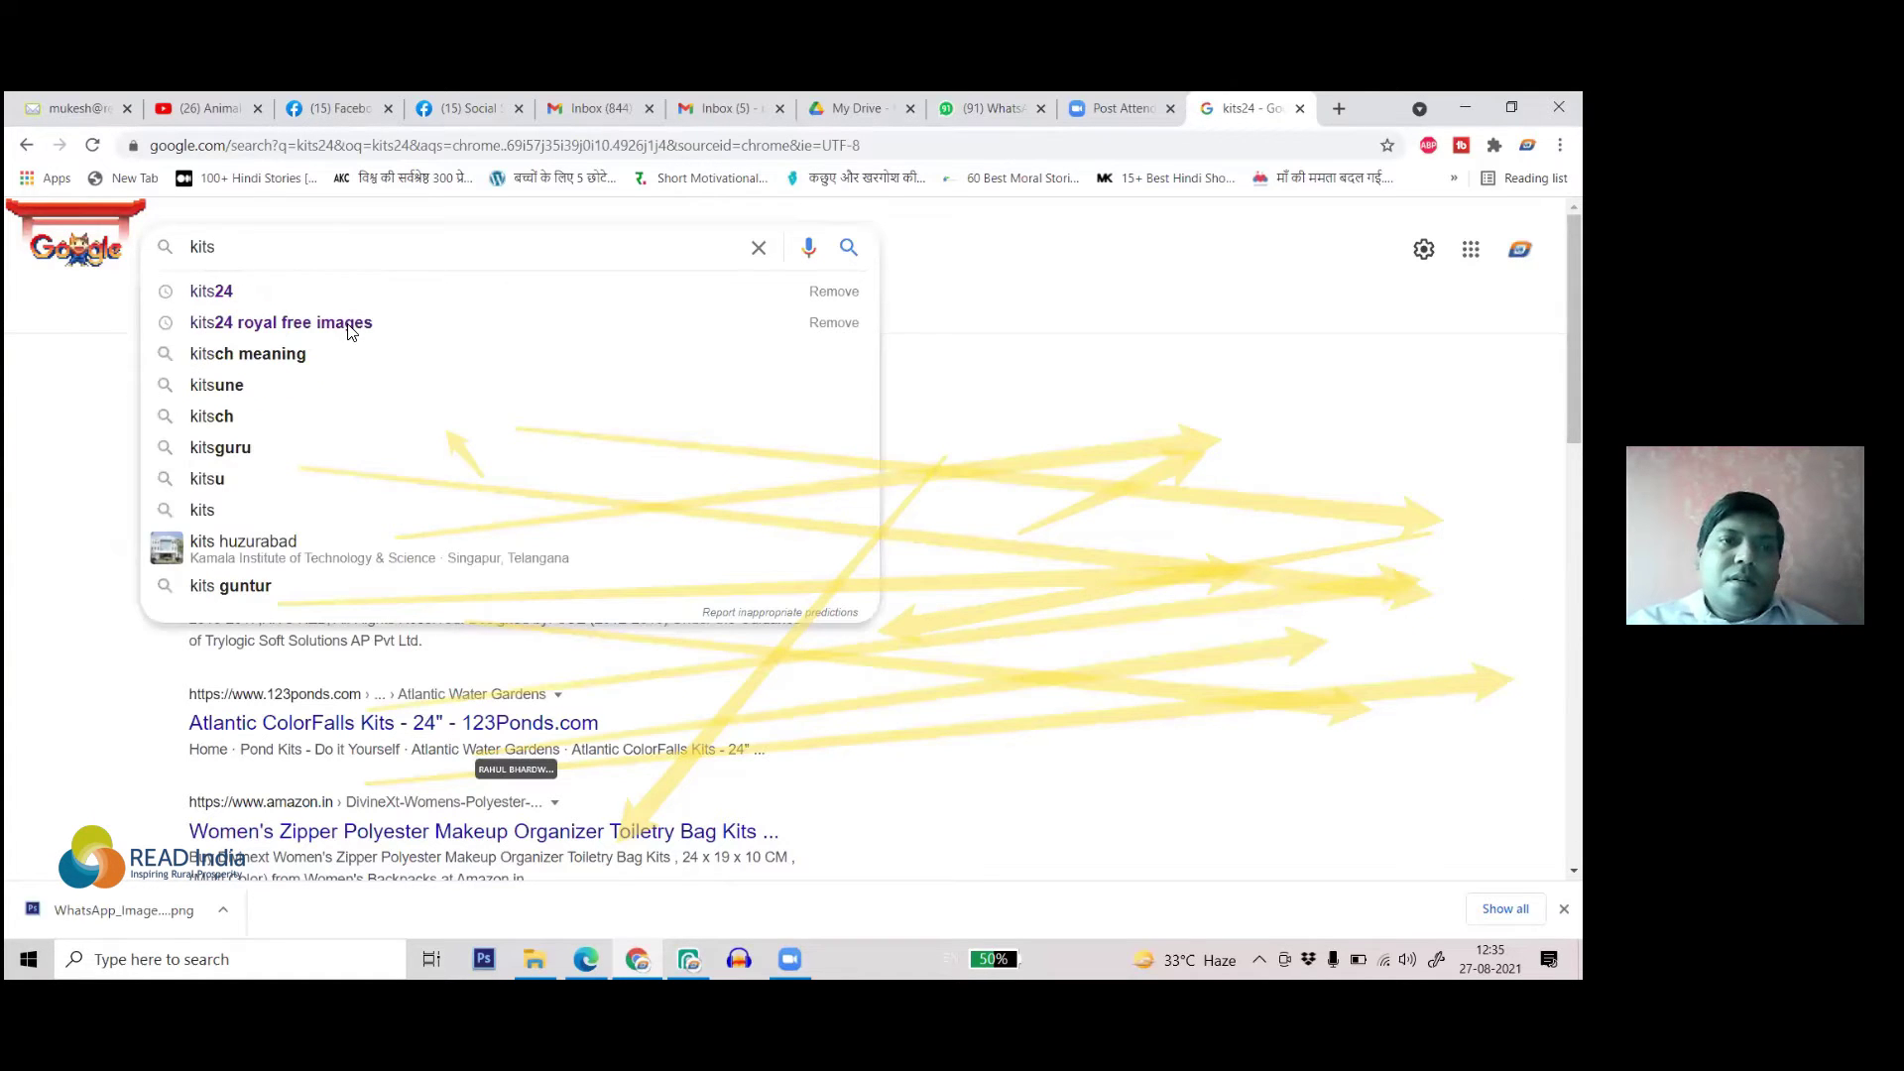
click(353, 333)
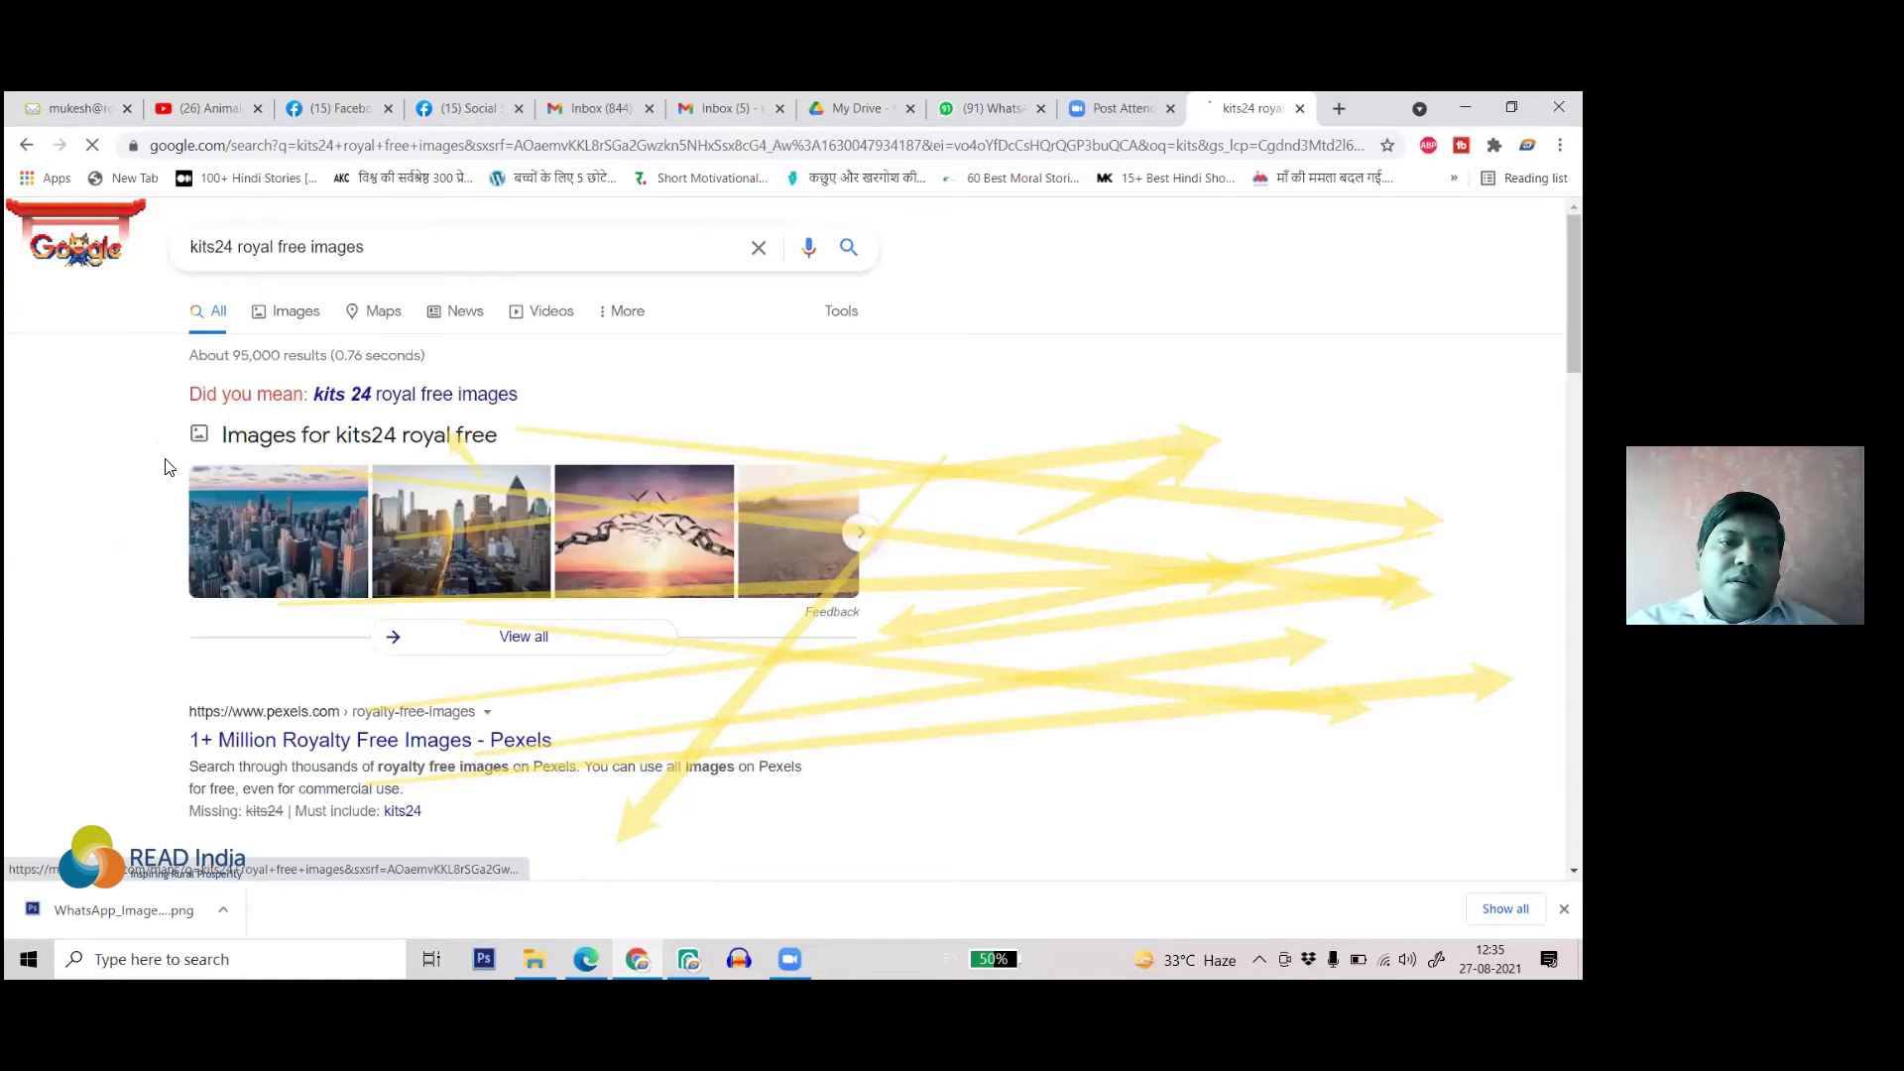
- Look through the results for "kits24 royal free images" to find the royalty-free image site
scroll(159, 468, down, 4)
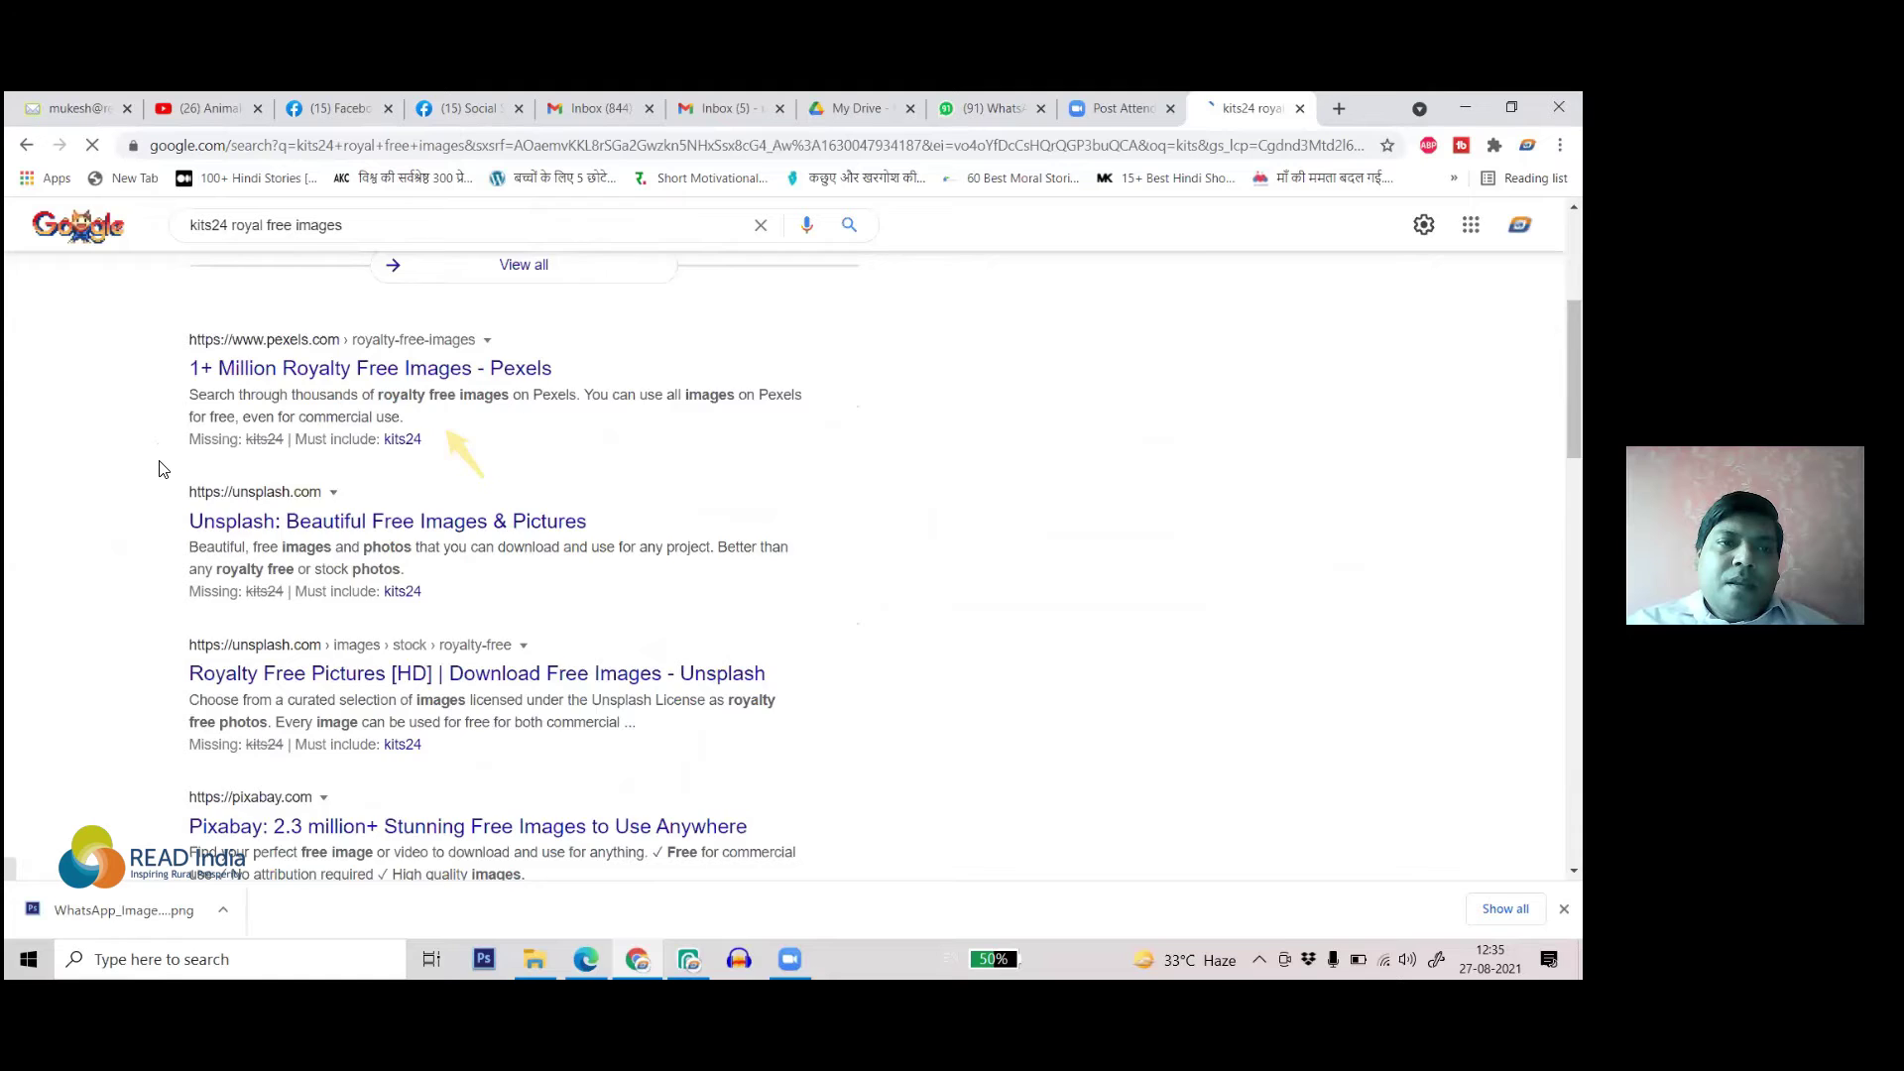
scroll(159, 468, down, 7)
scroll(159, 468, up, 3)
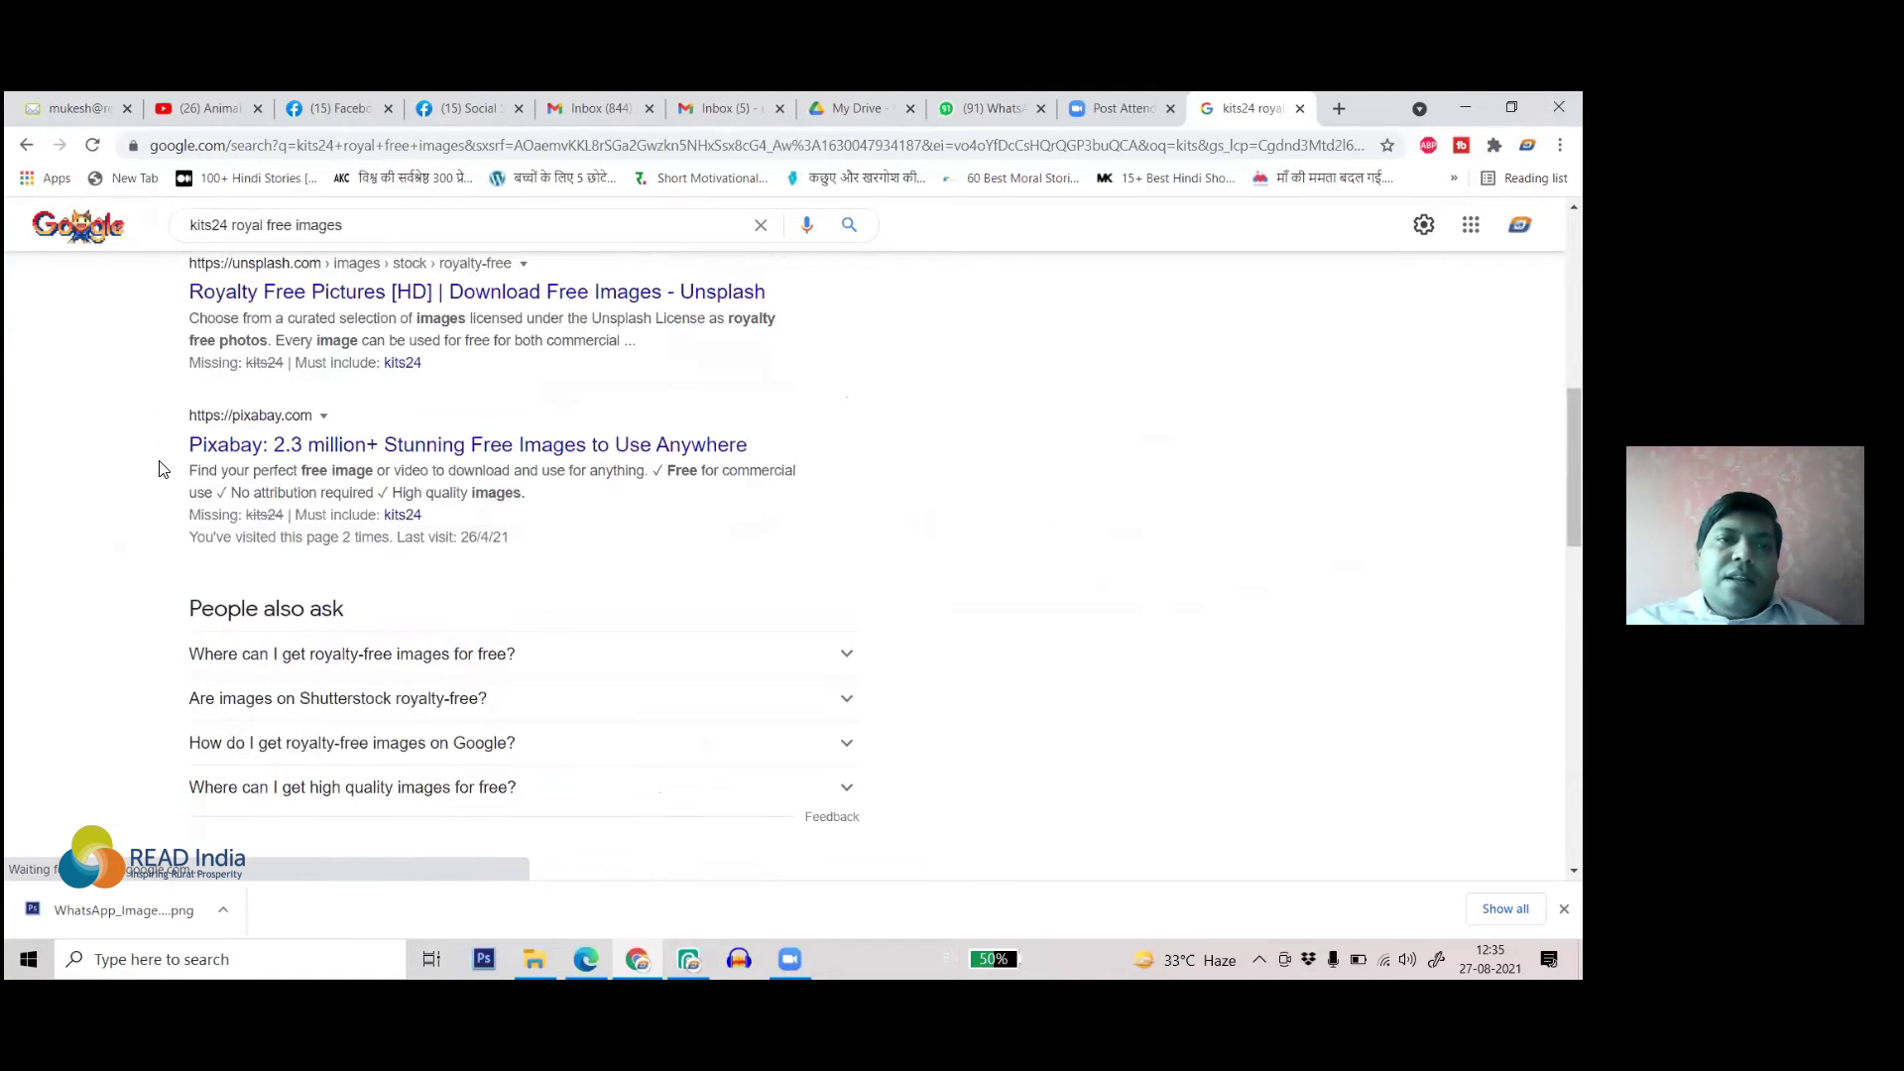
scroll(164, 468, up, 1)
scroll(159, 476, up, 5)
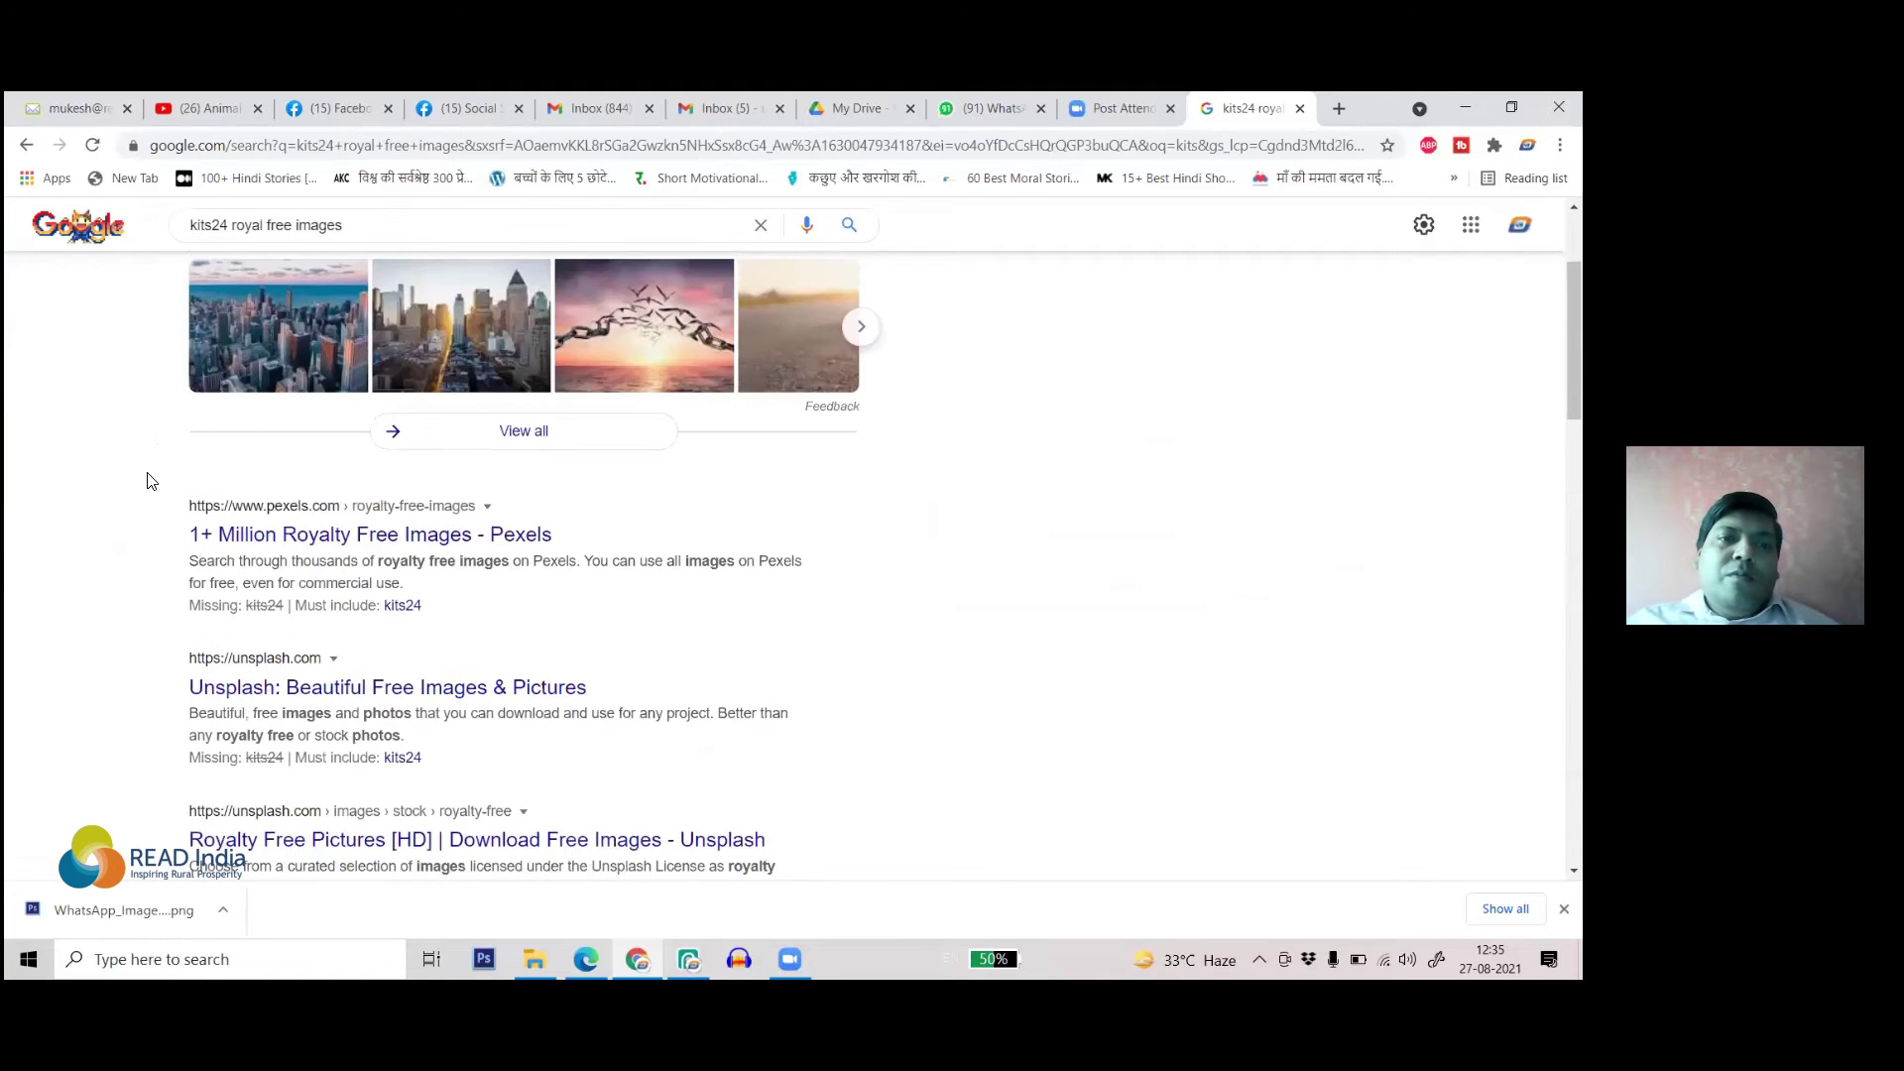
scroll(151, 481, up, 2)
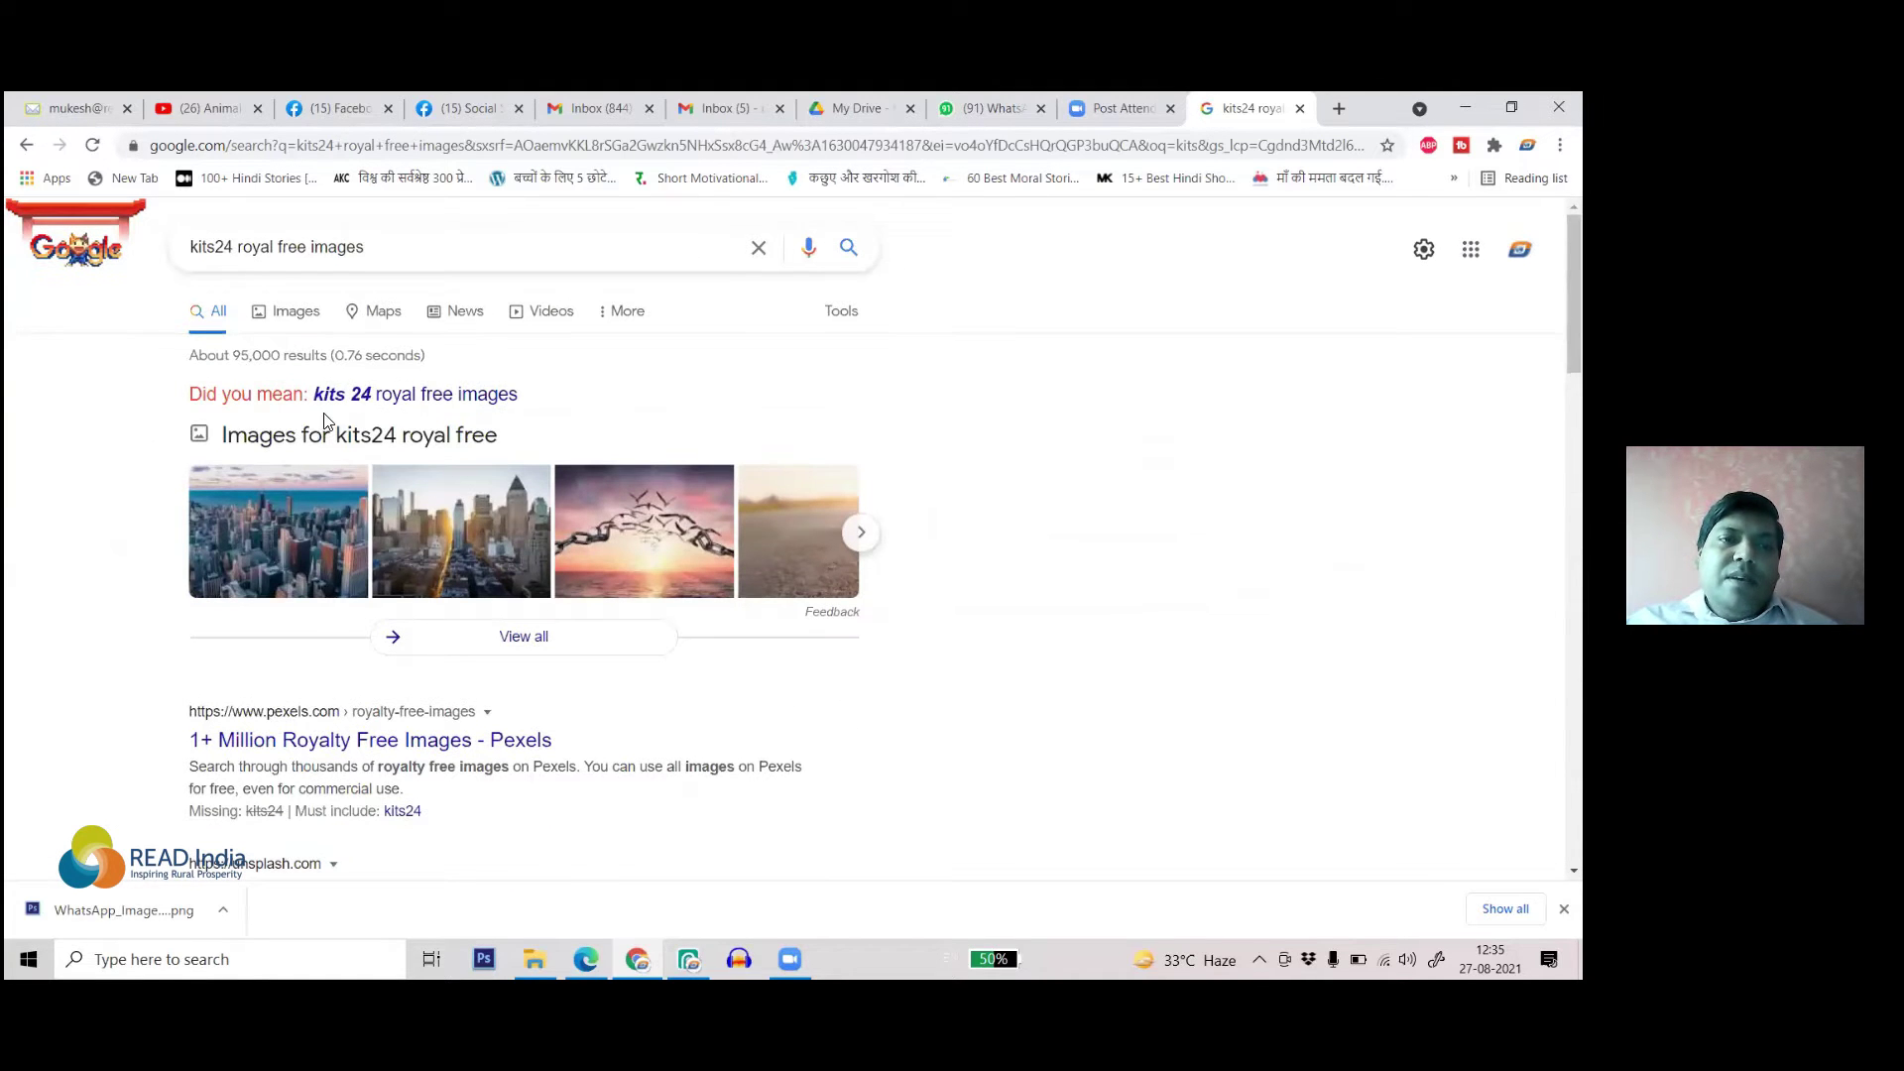
scroll(377, 417, down, 3)
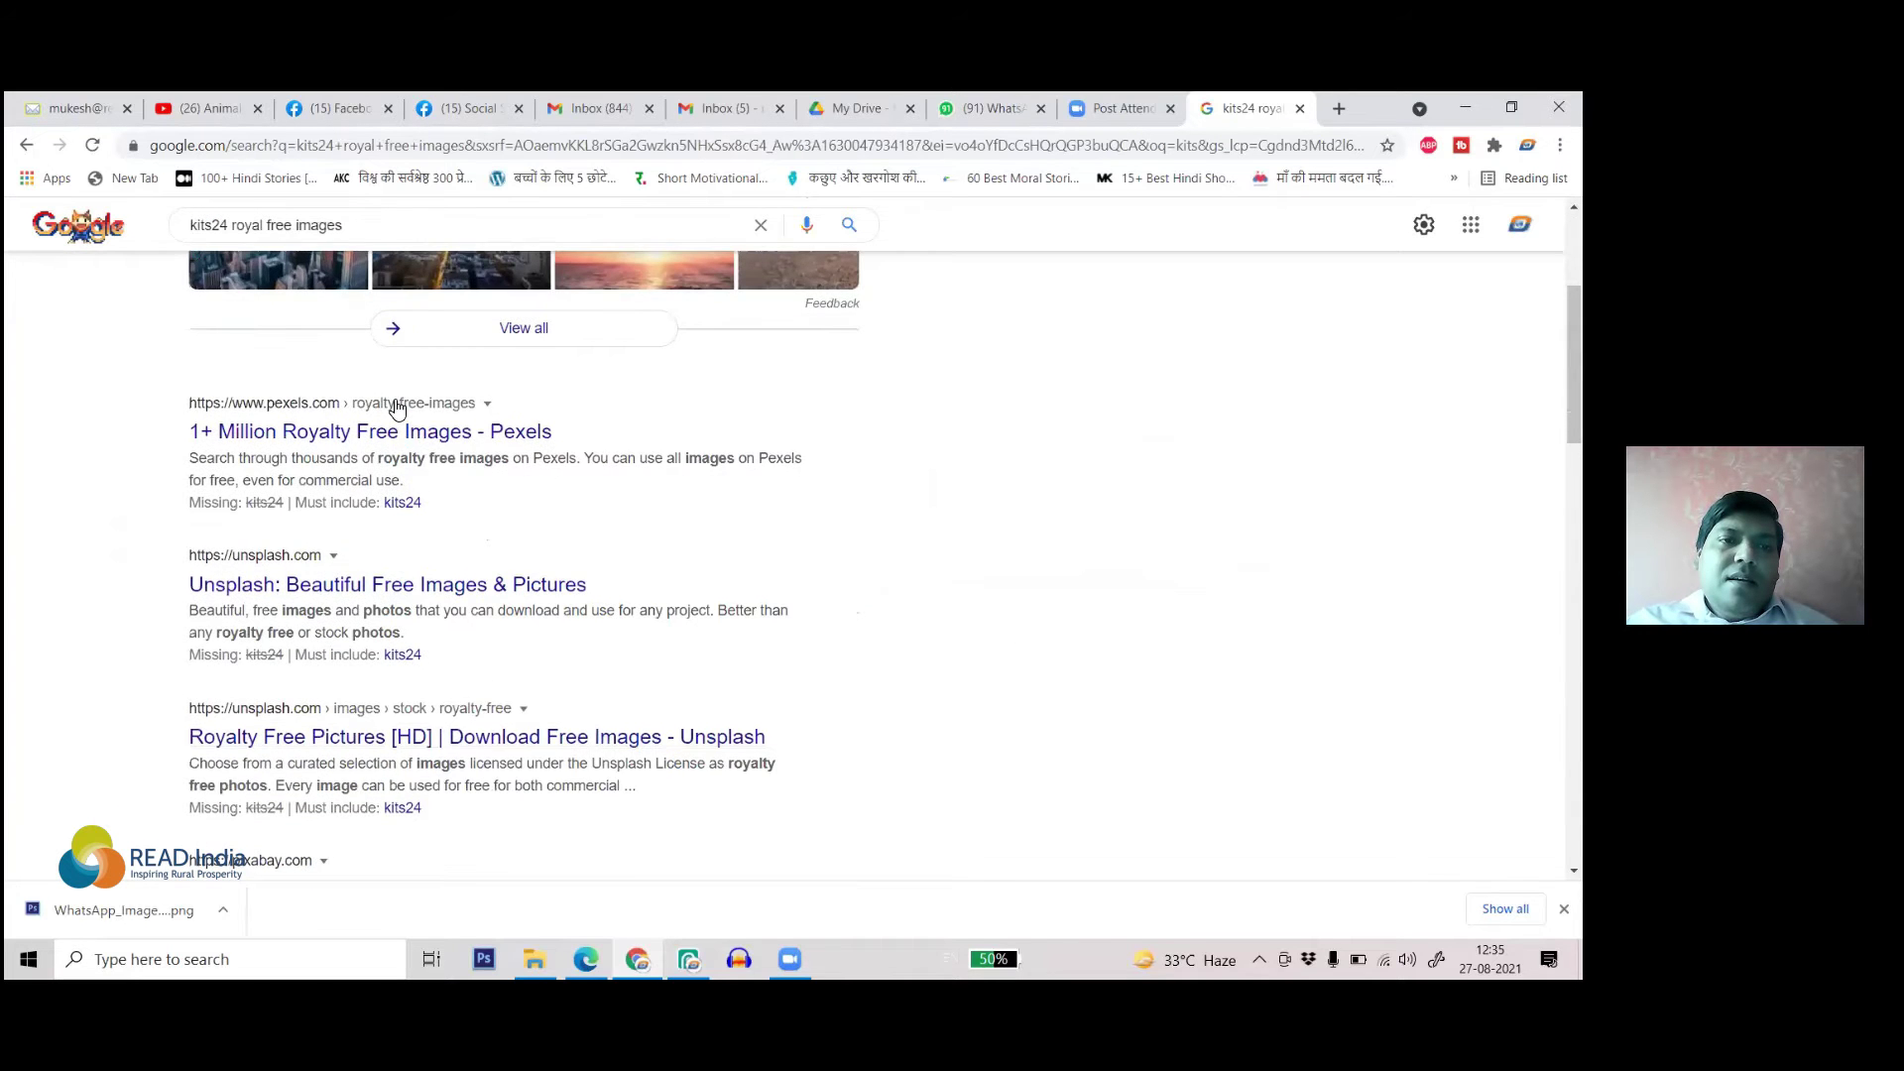
scroll(397, 409, up, 1)
scroll(394, 407, up, 2)
- Run the suggested spelling "kits 24 royal free images" and look through its results
click(392, 401)
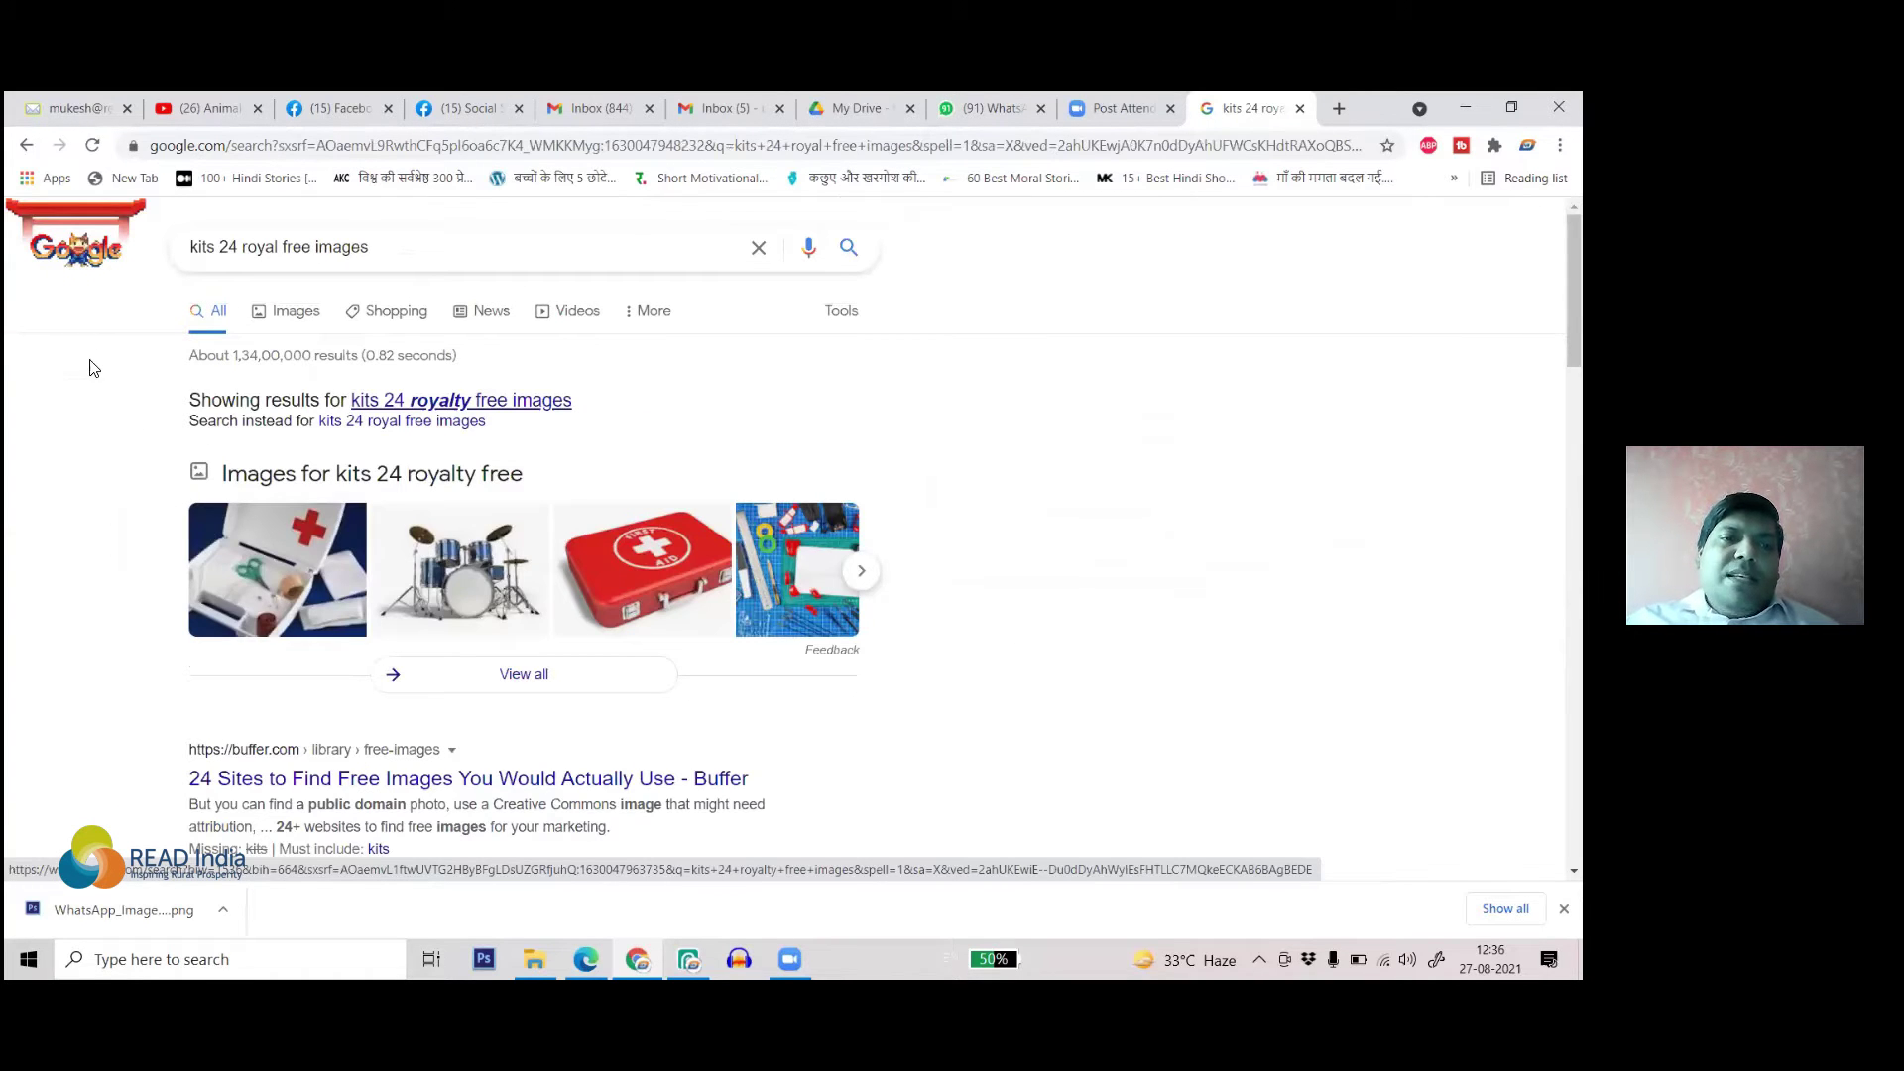
scroll(436, 436, down, 1)
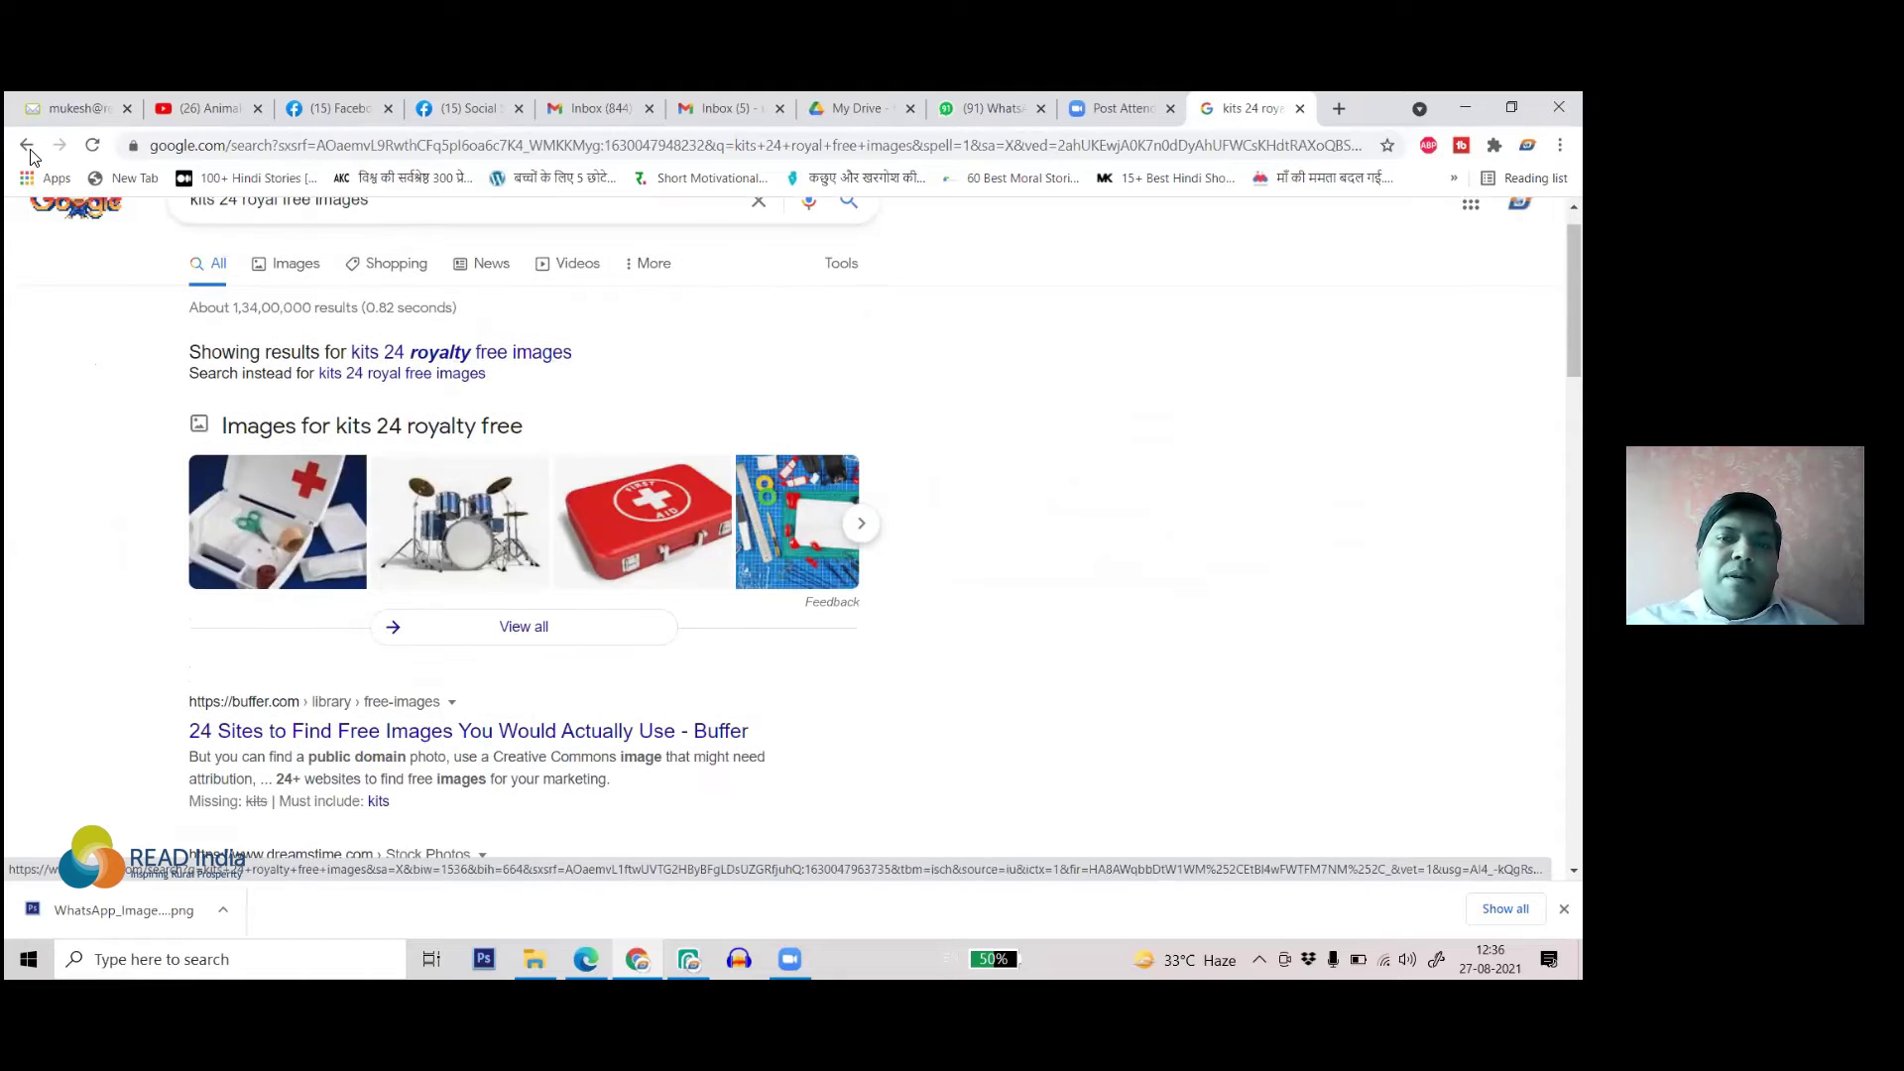
scroll(30, 154, down, 2)
scroll(41, 191, down, 1)
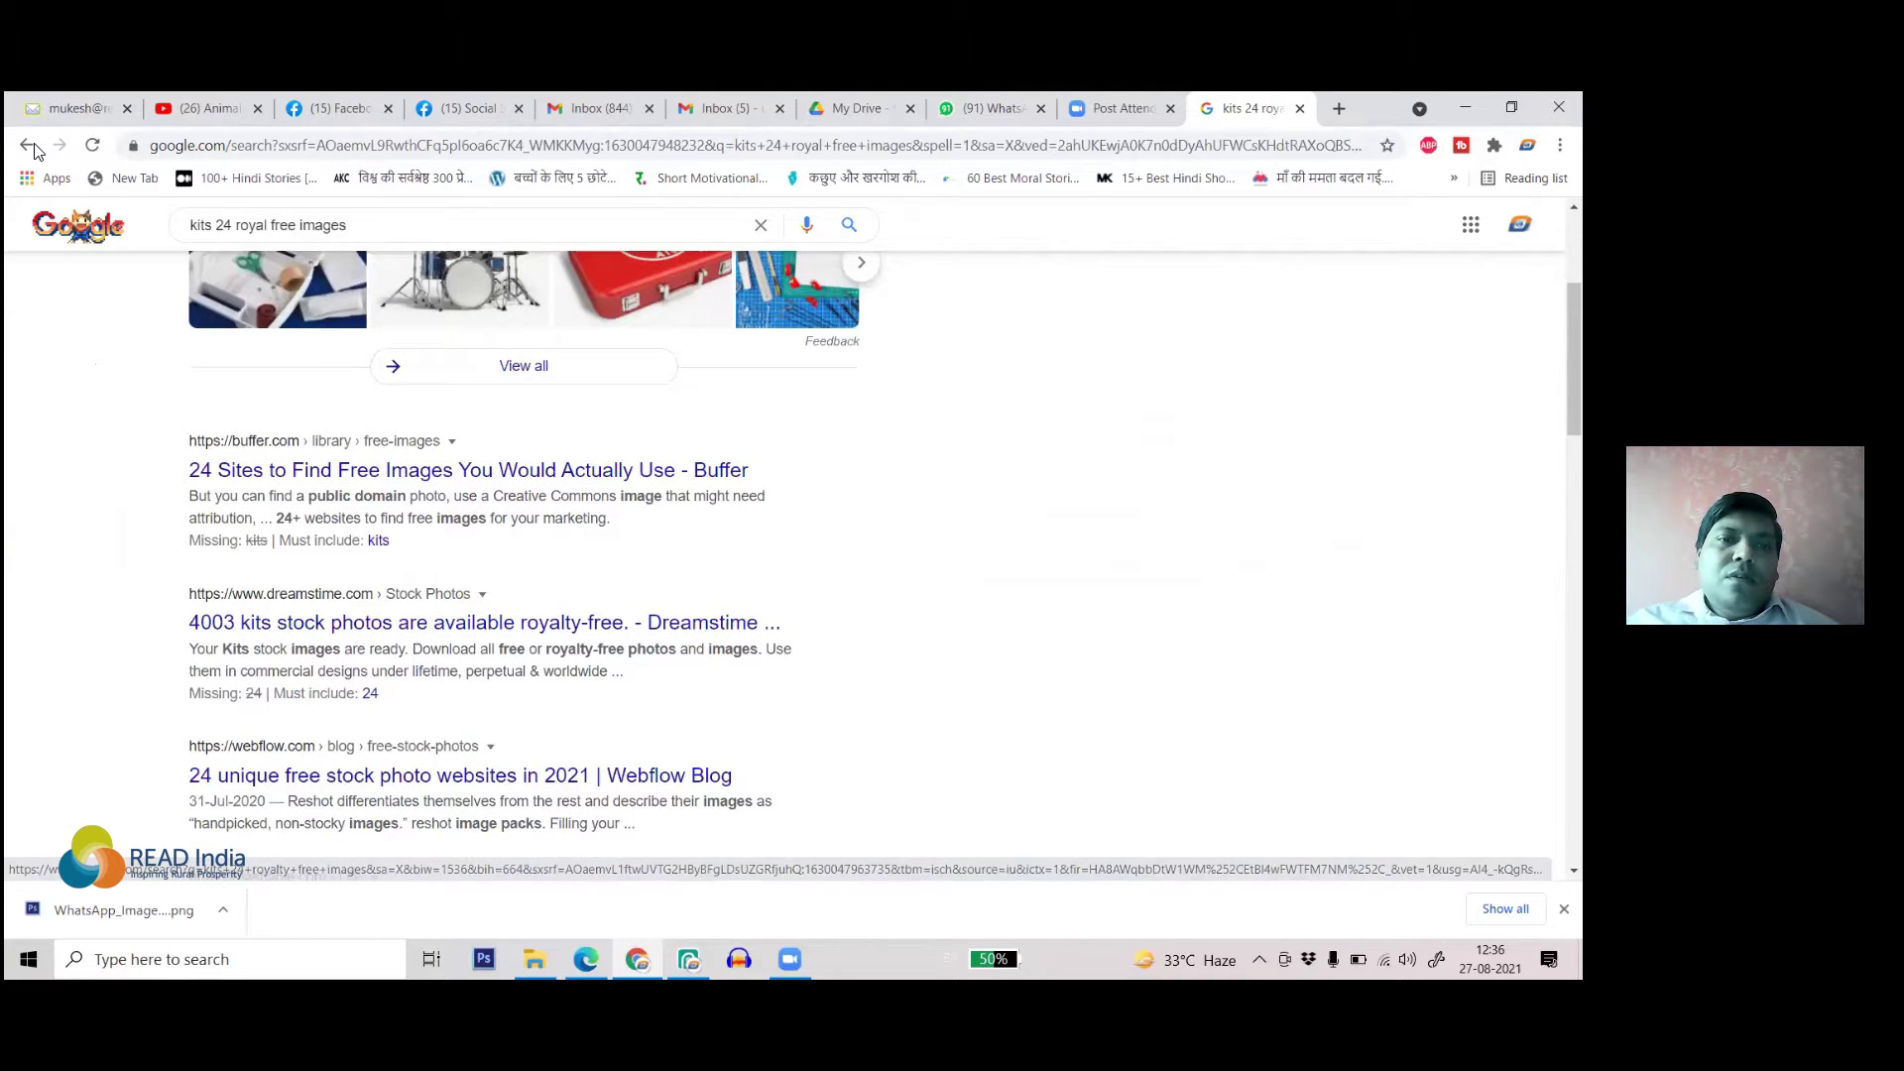
- Return to the original "kits24" search results and look through the listed sites
scroll(41, 546, down, 3)
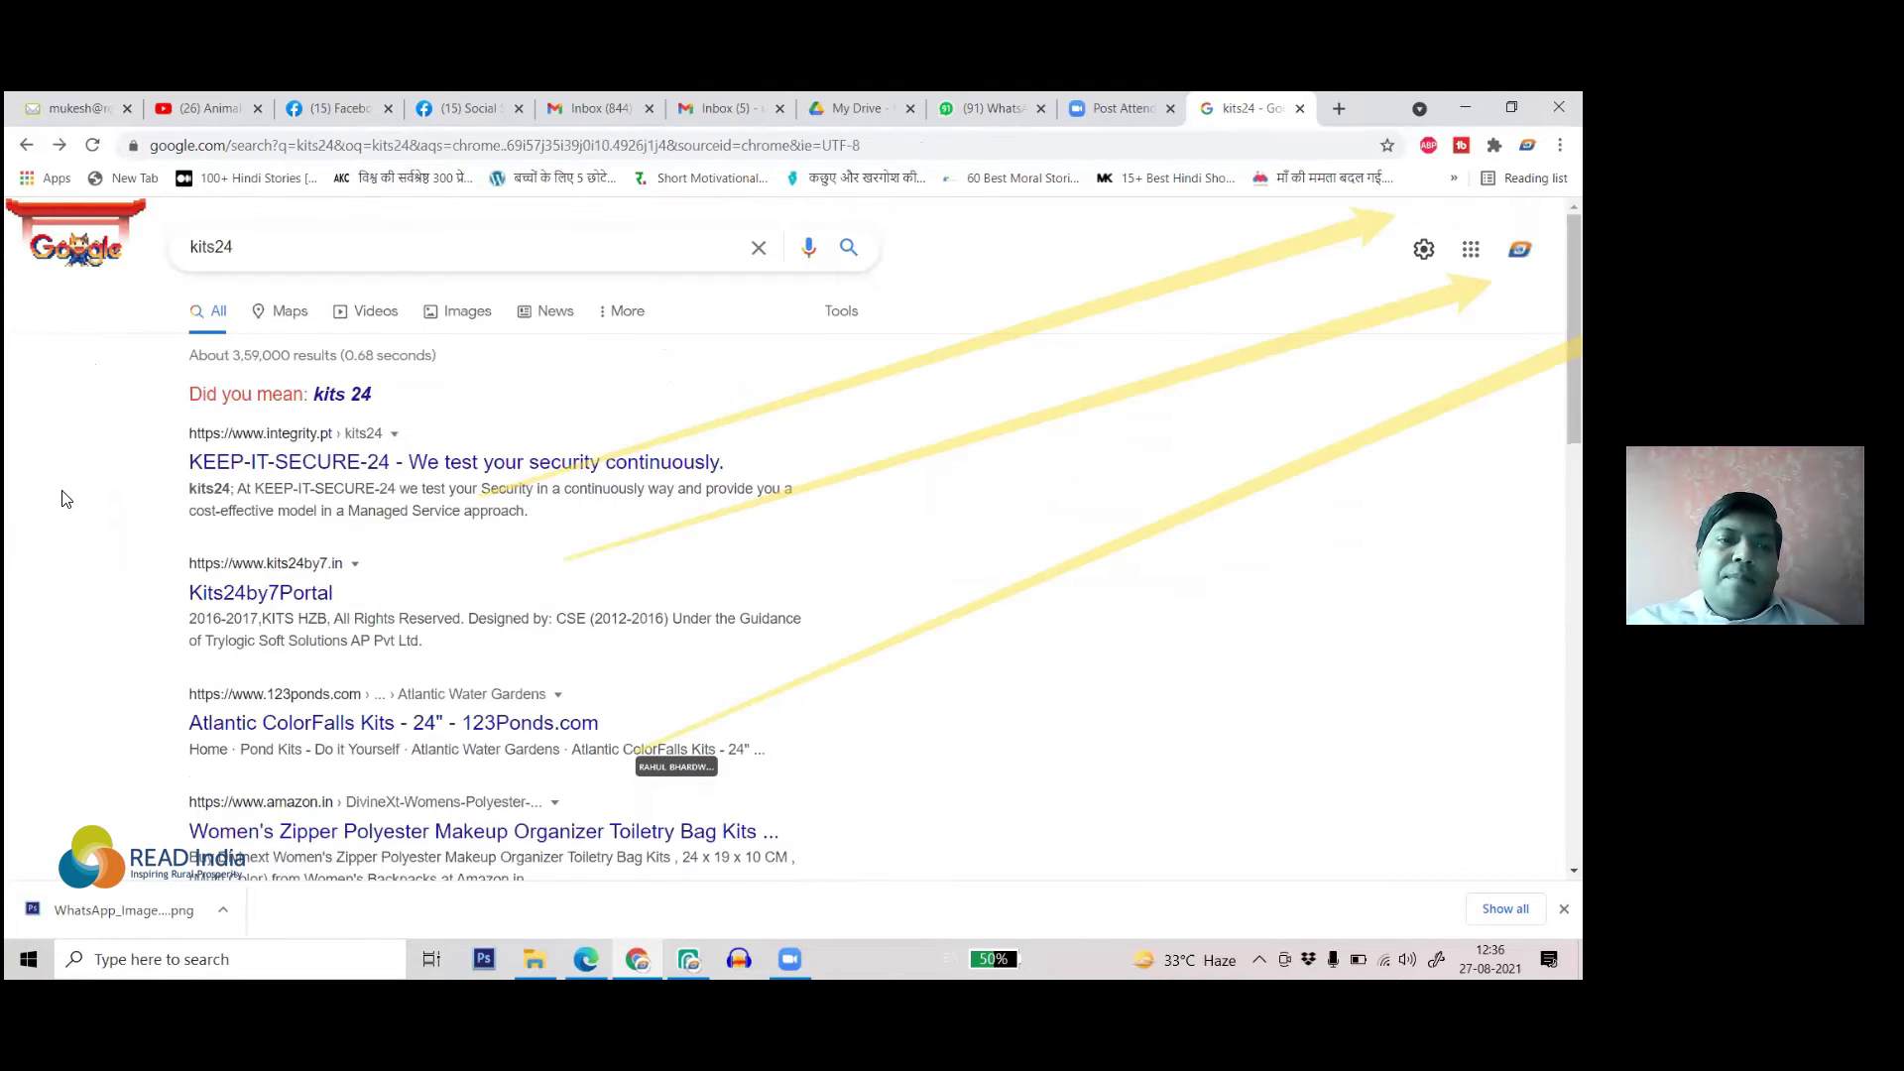
scroll(67, 500, down, 1)
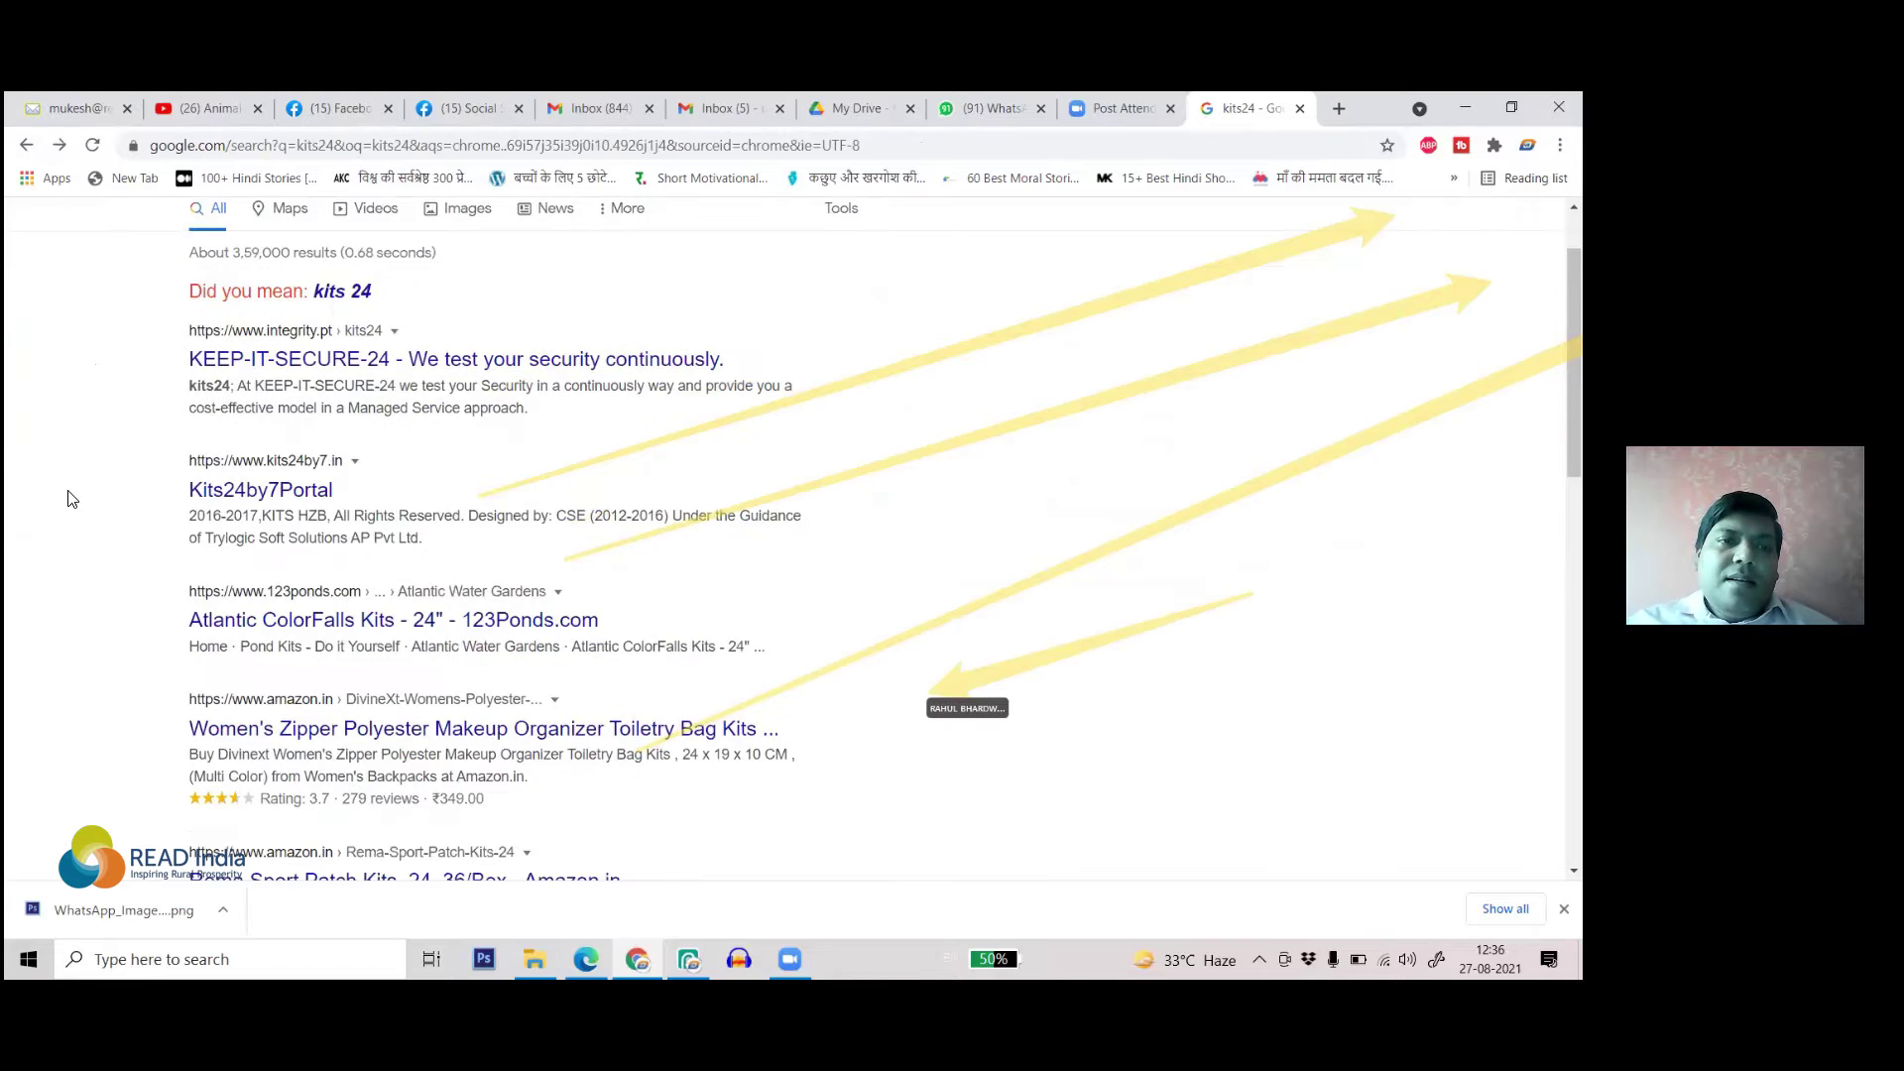
scroll(89, 496, up, 1)
scroll(119, 489, down, 3)
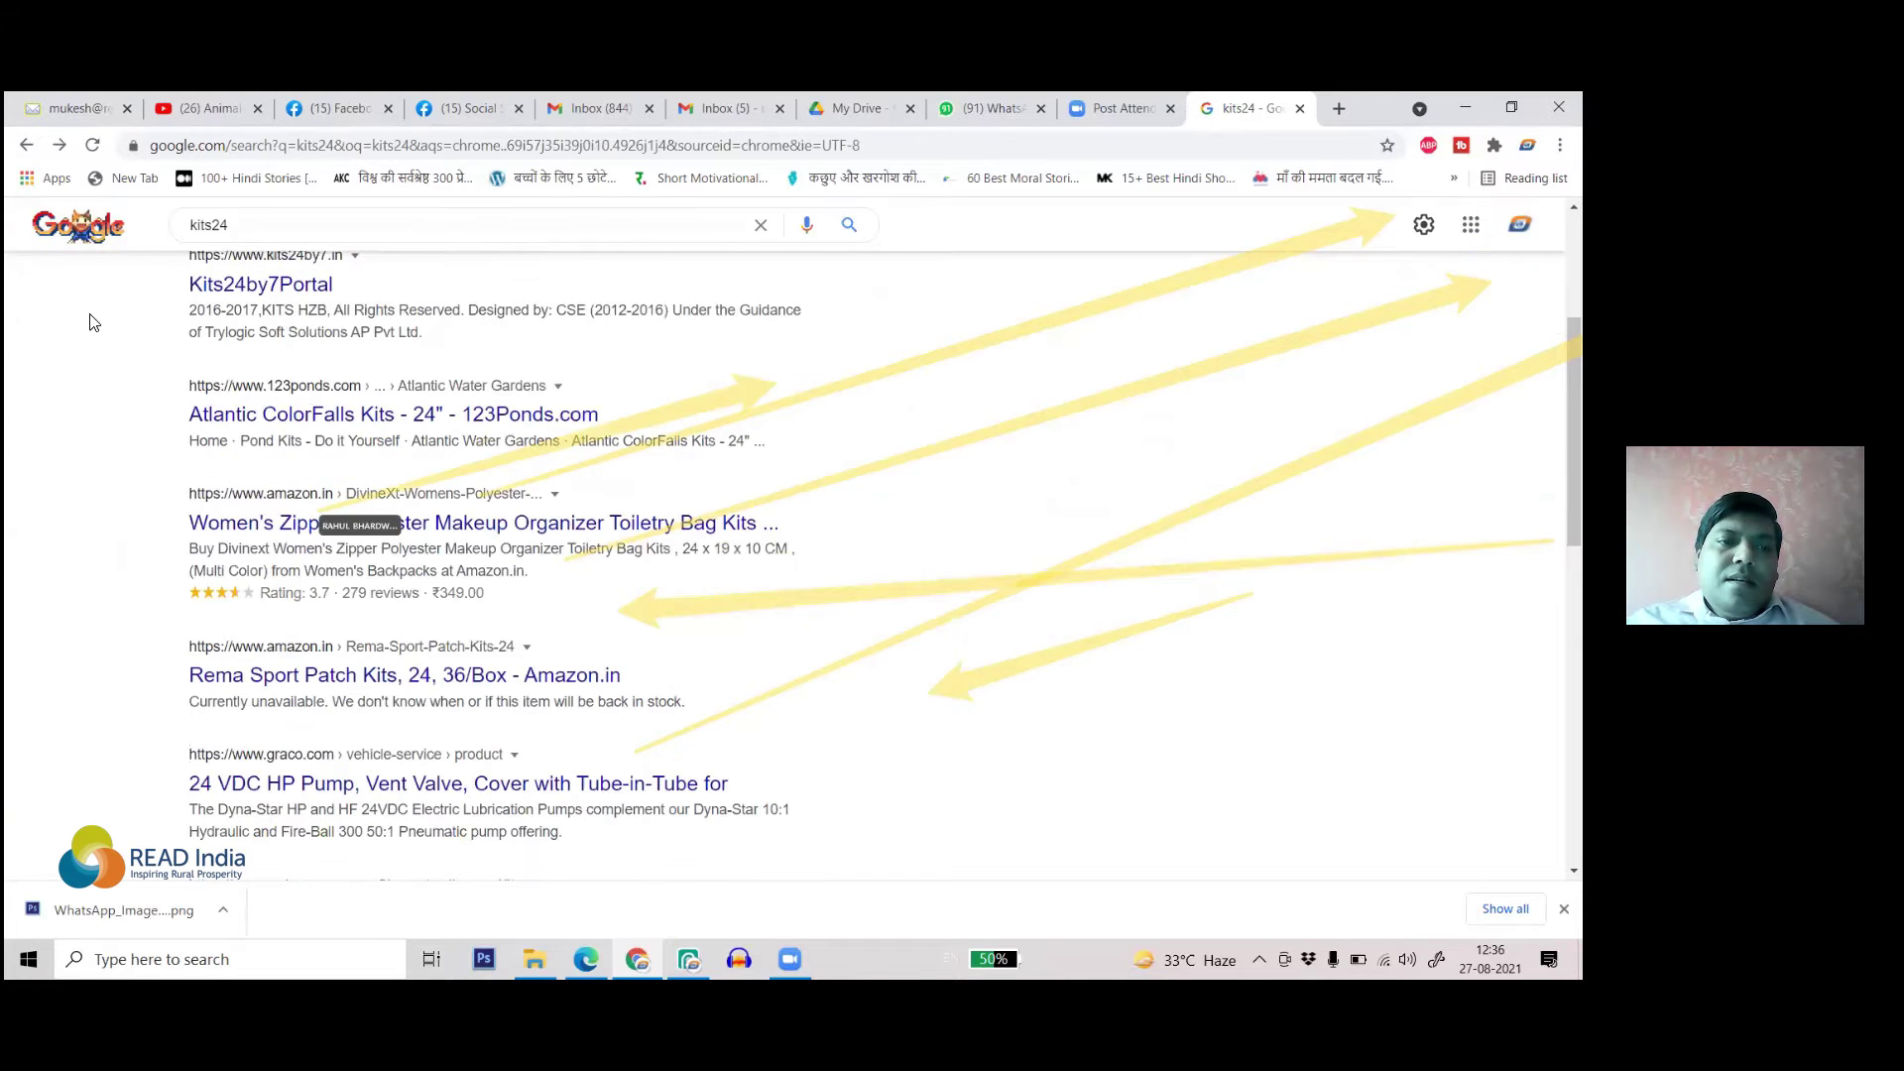
- Leave the "kits24" results and run the earlier web search "kits24 royal free images" again
click(26, 147)
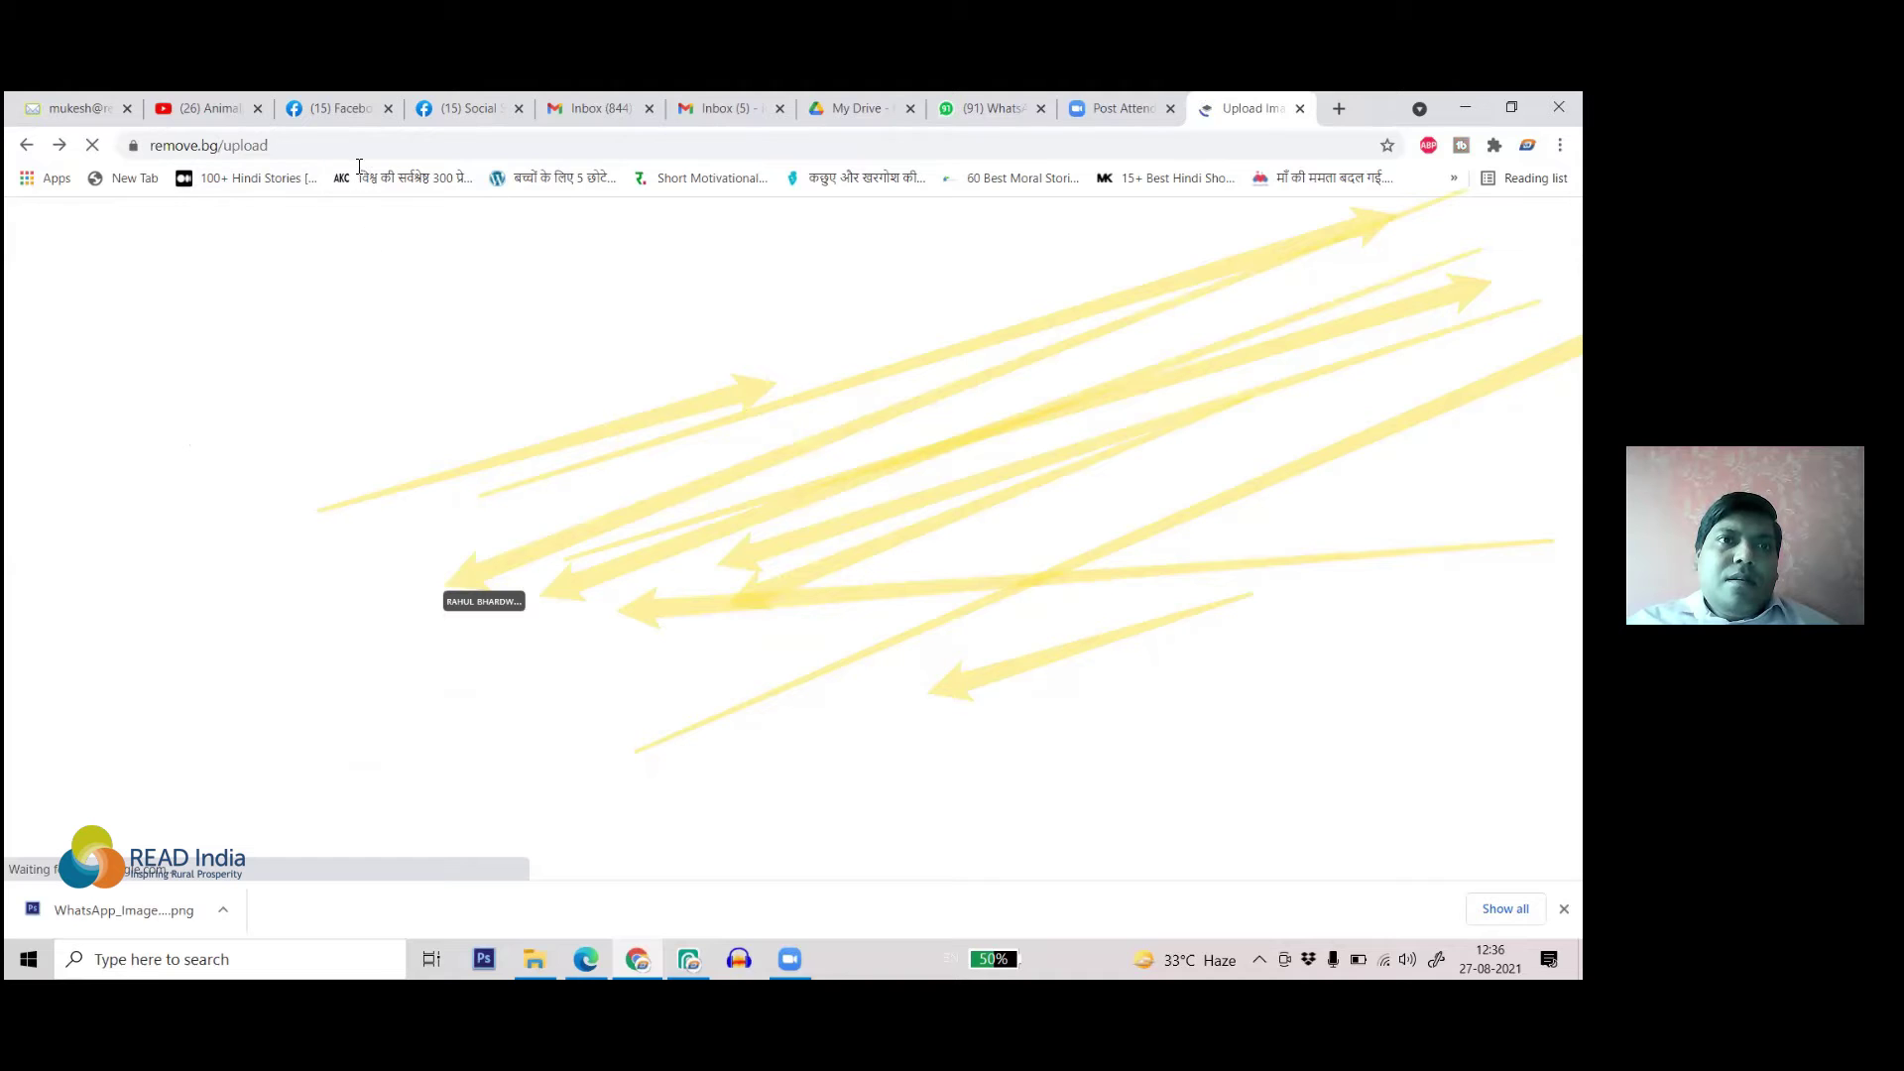
click(373, 136)
text(kits24)
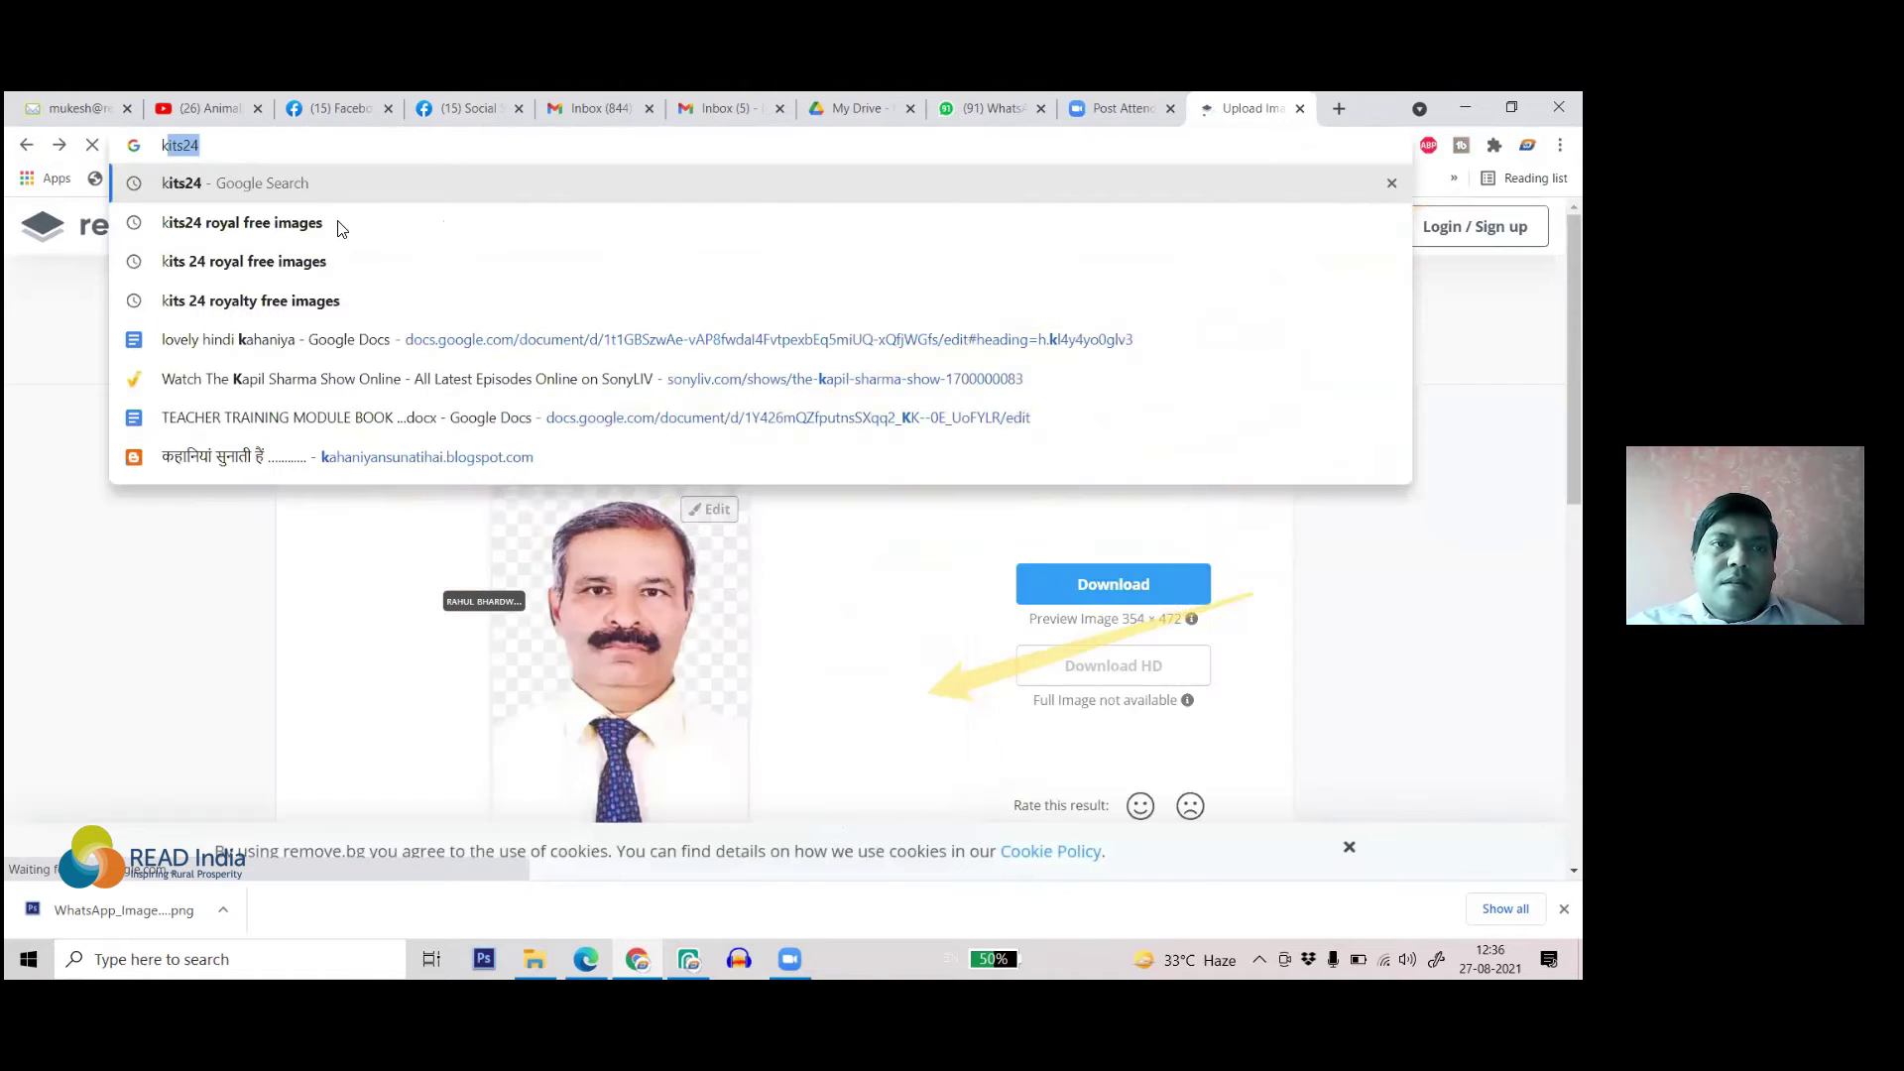
key(Down)
click(328, 222)
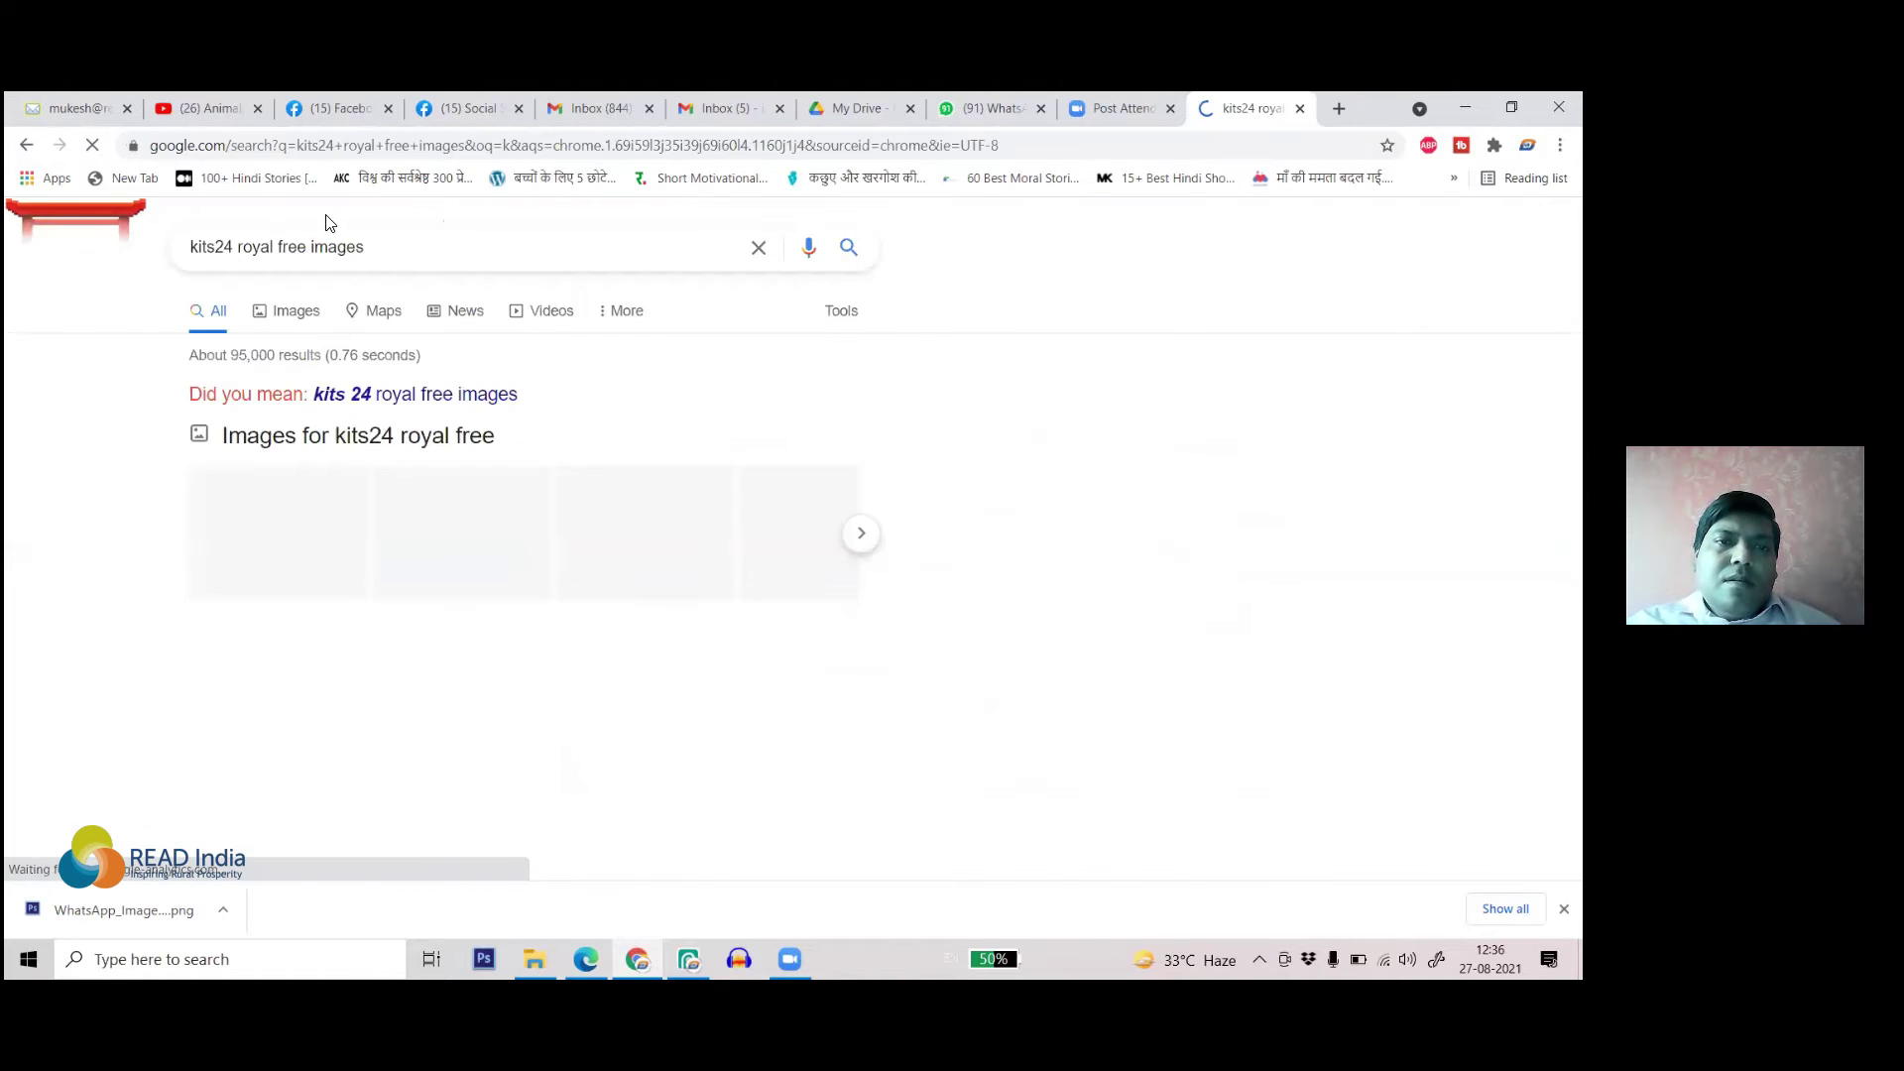
- Open the search result "1+ Million Royalty Free Images - Pexels" in a new tab and switch to it
scroll(272, 364, down, 4)
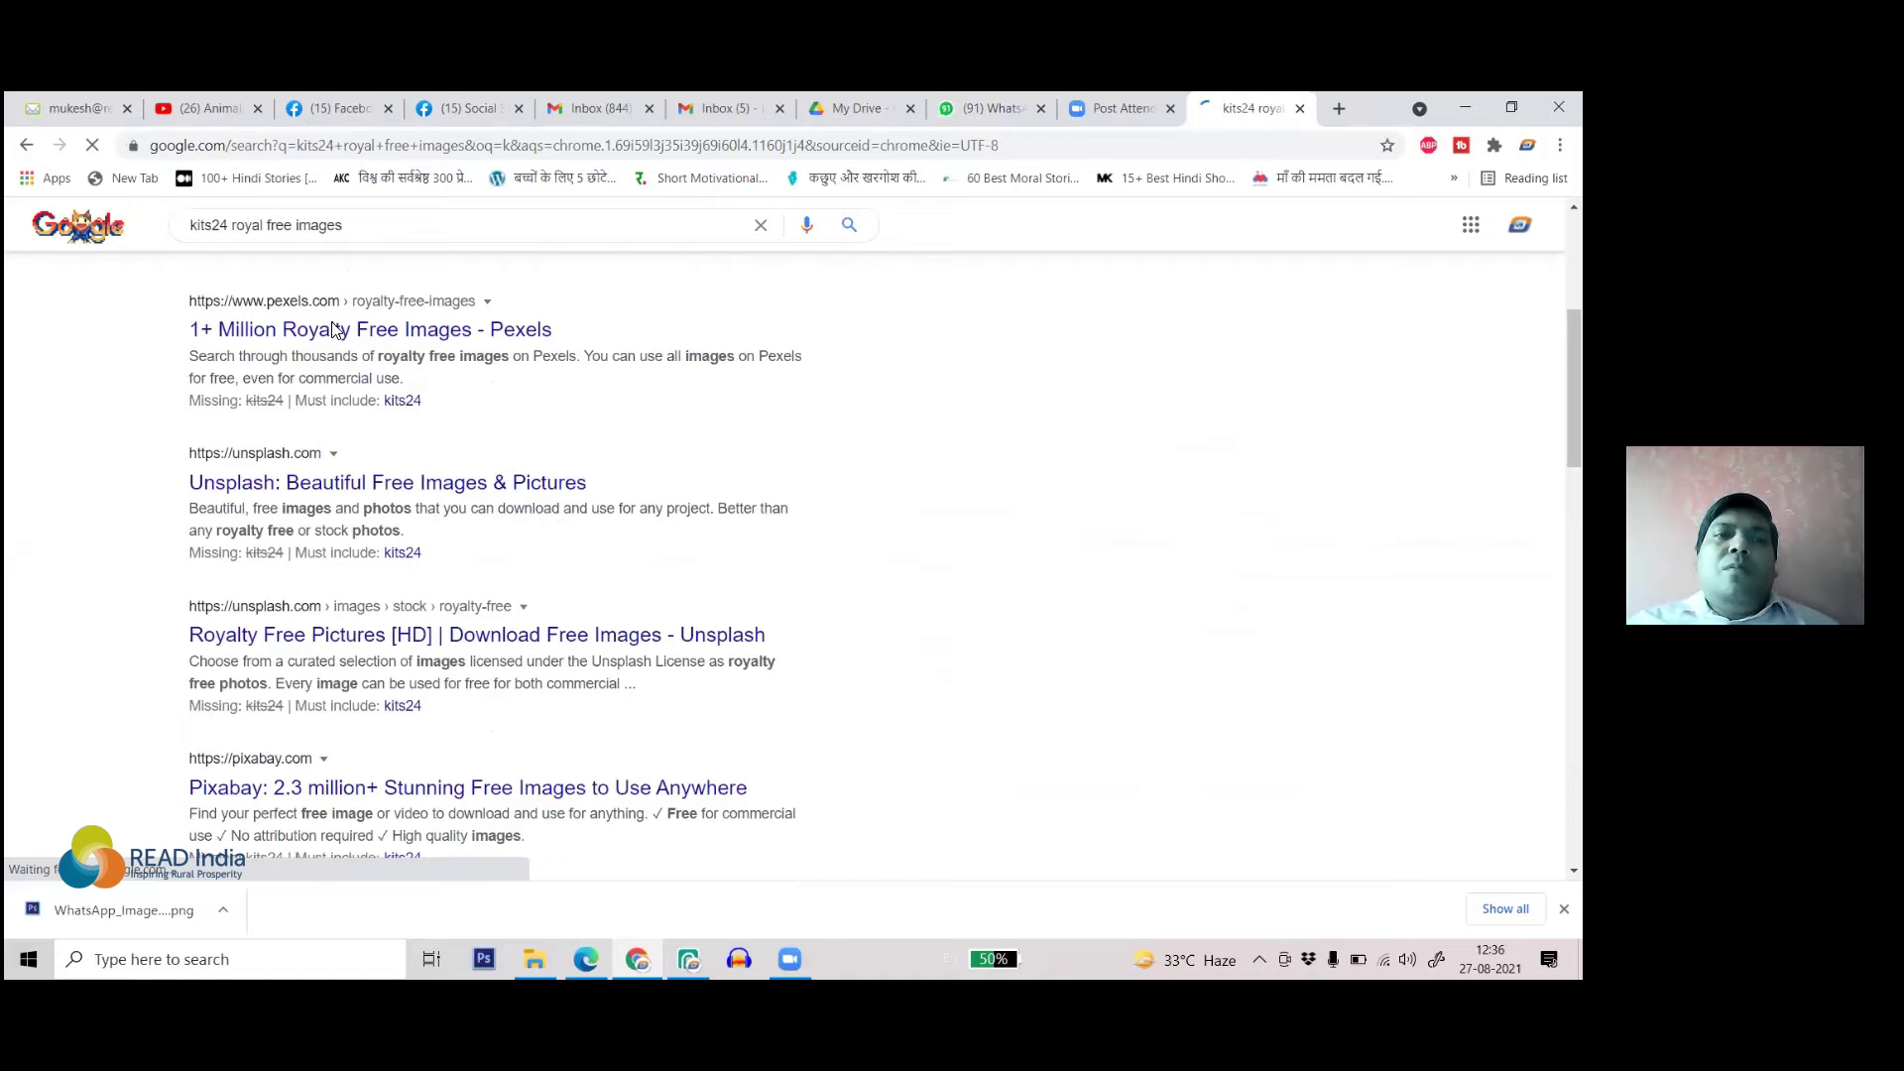
middle_click(370, 329)
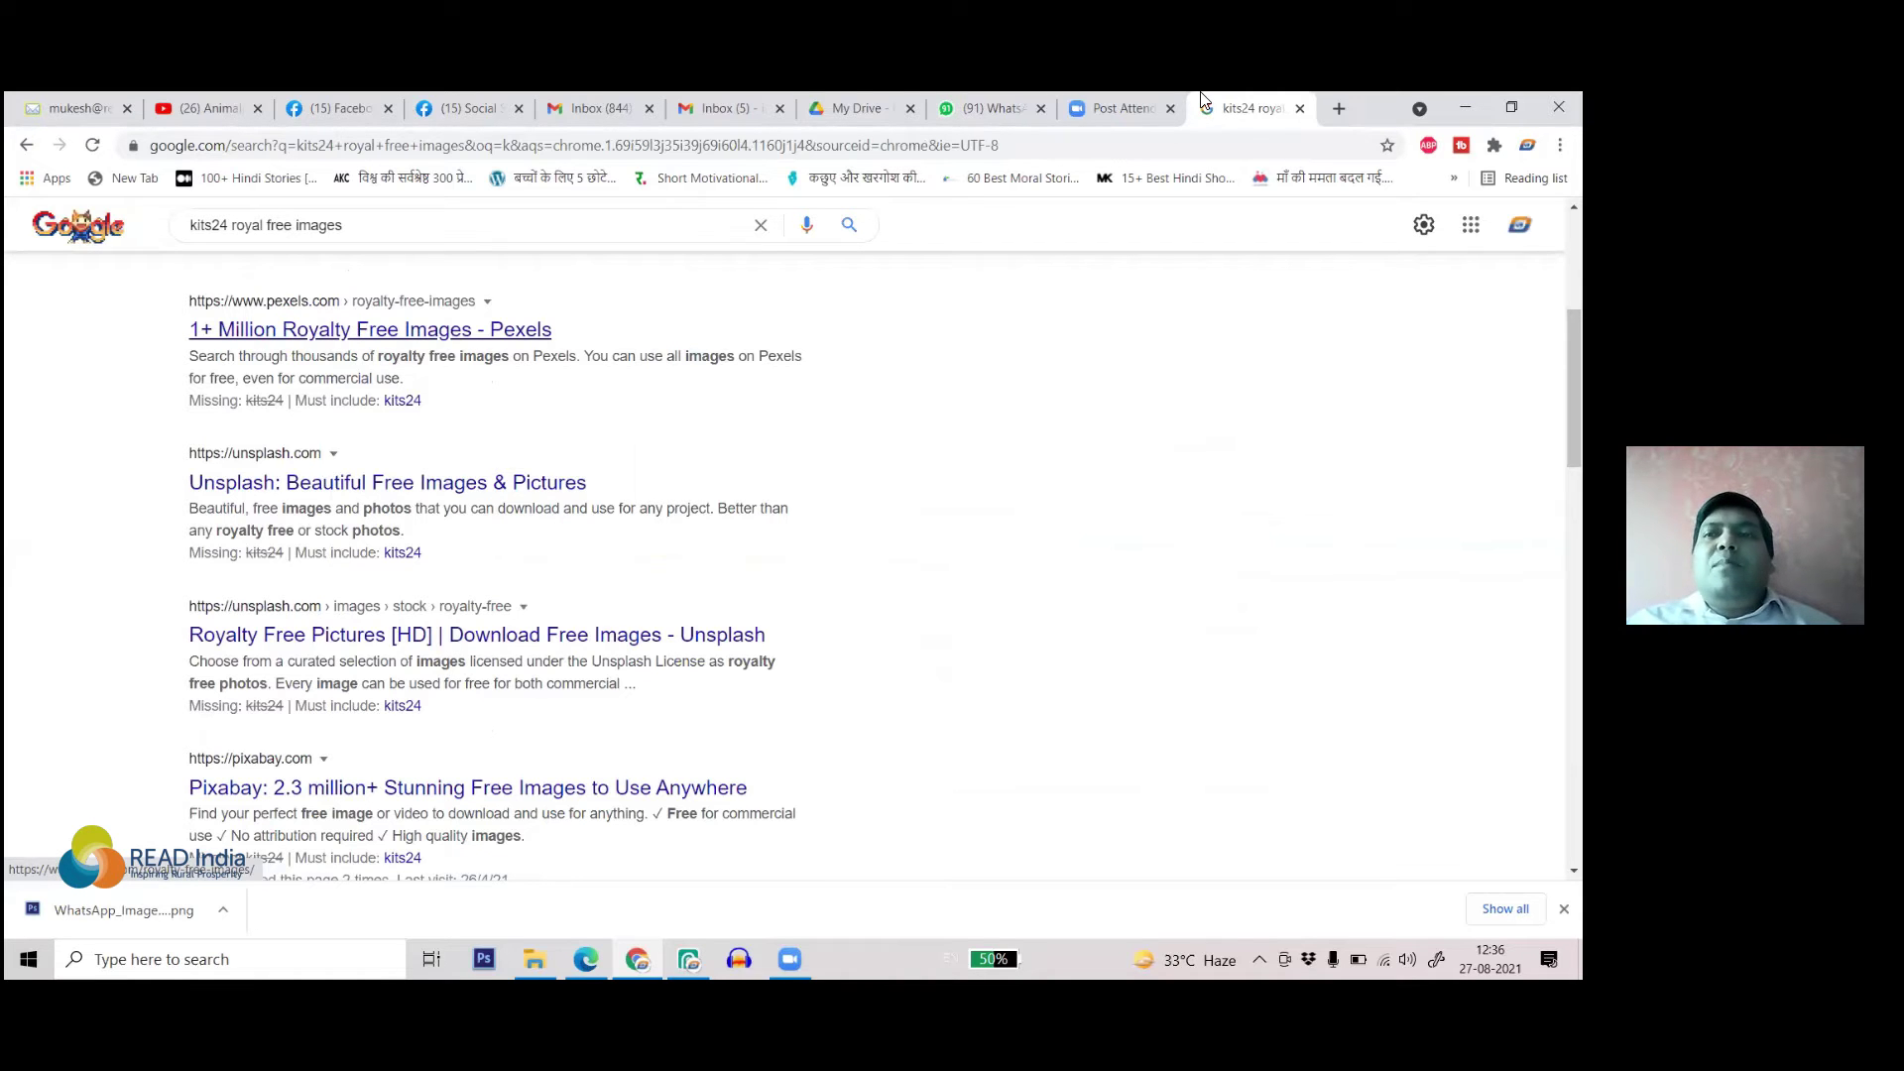
click(1247, 104)
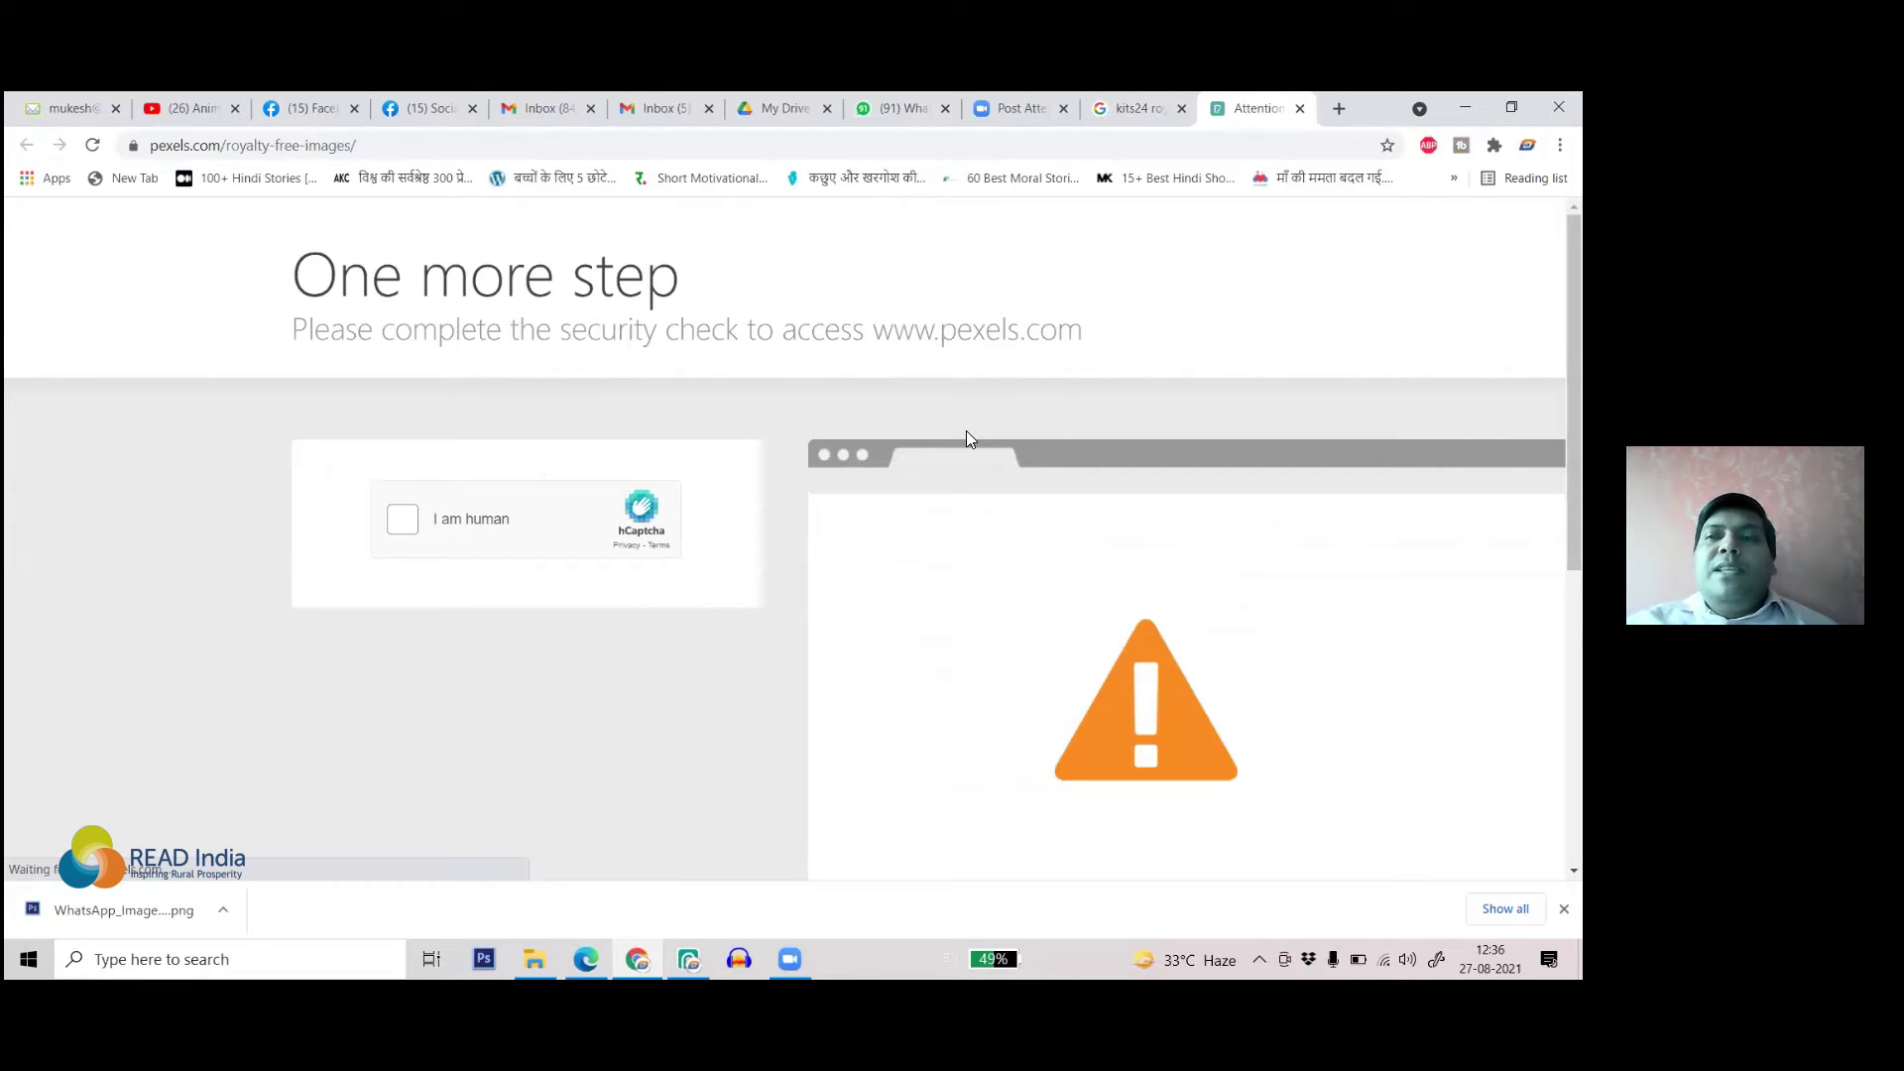
click(403, 525)
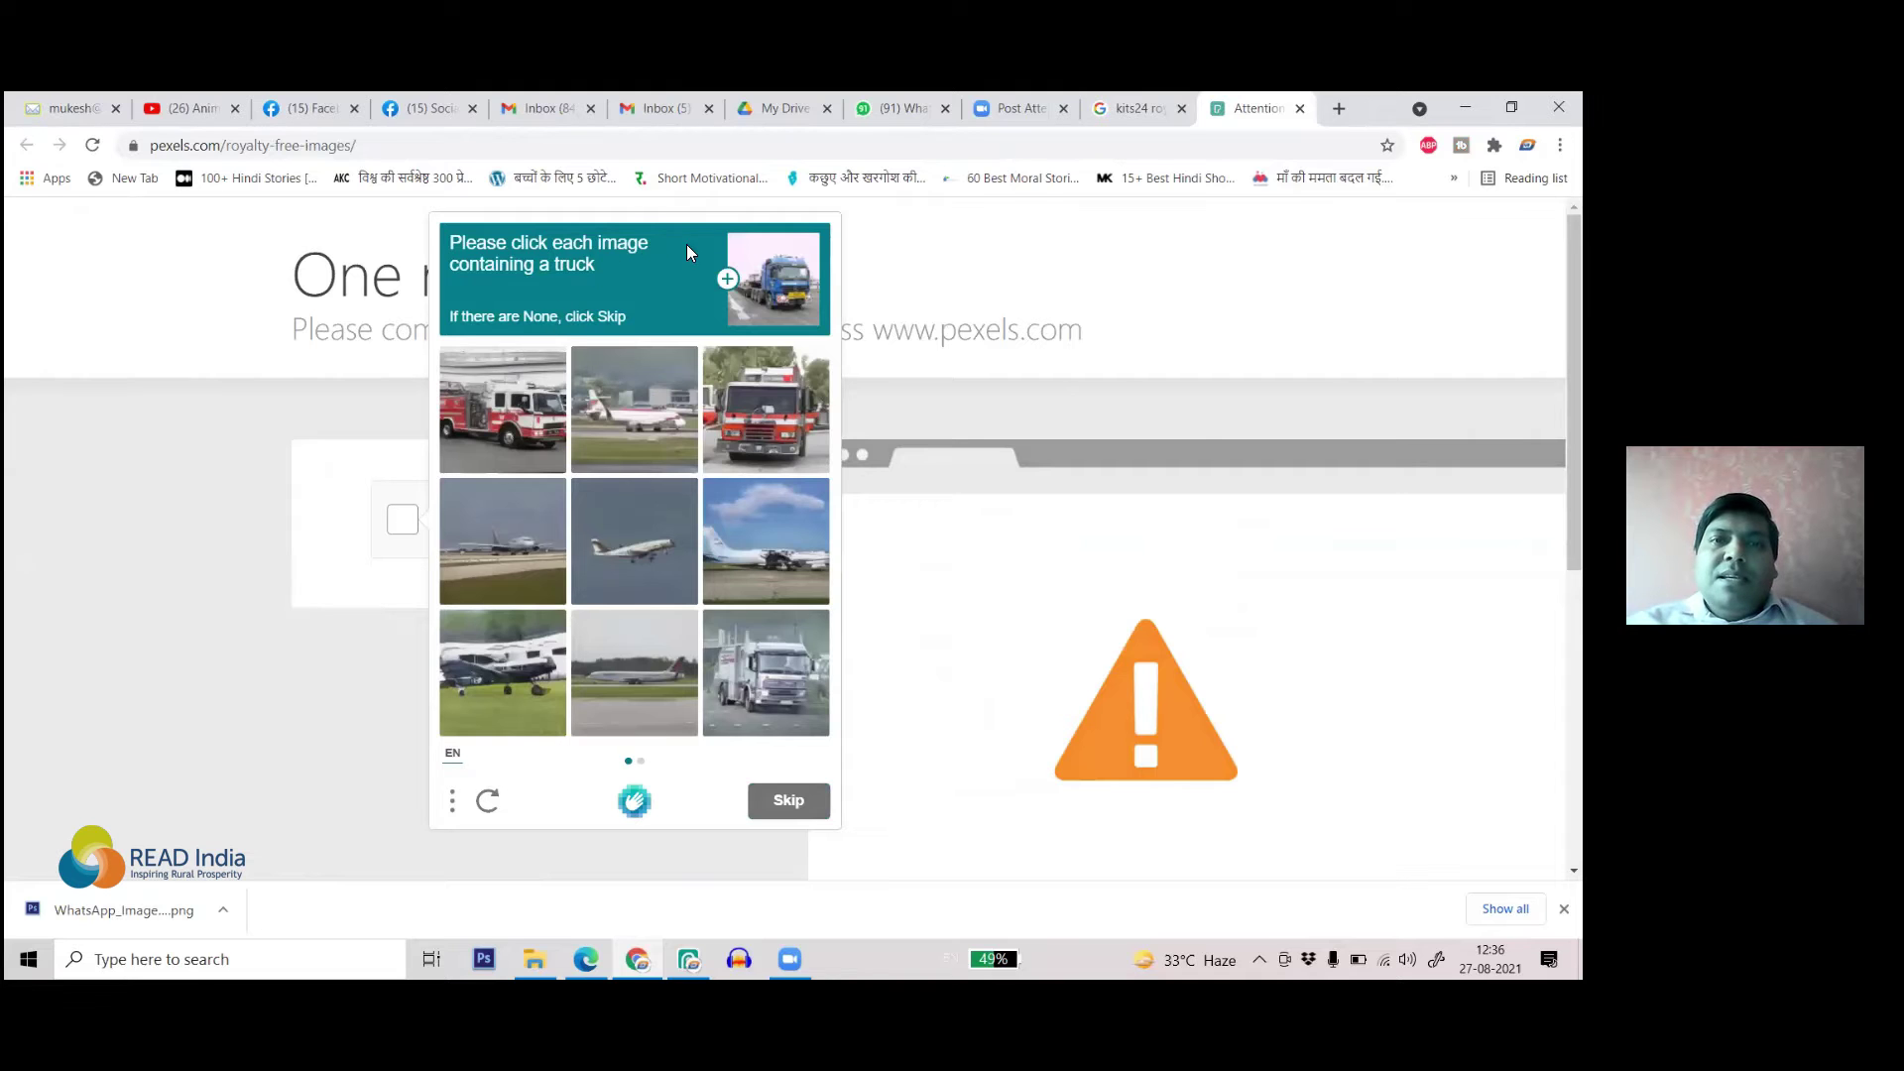
click(774, 441)
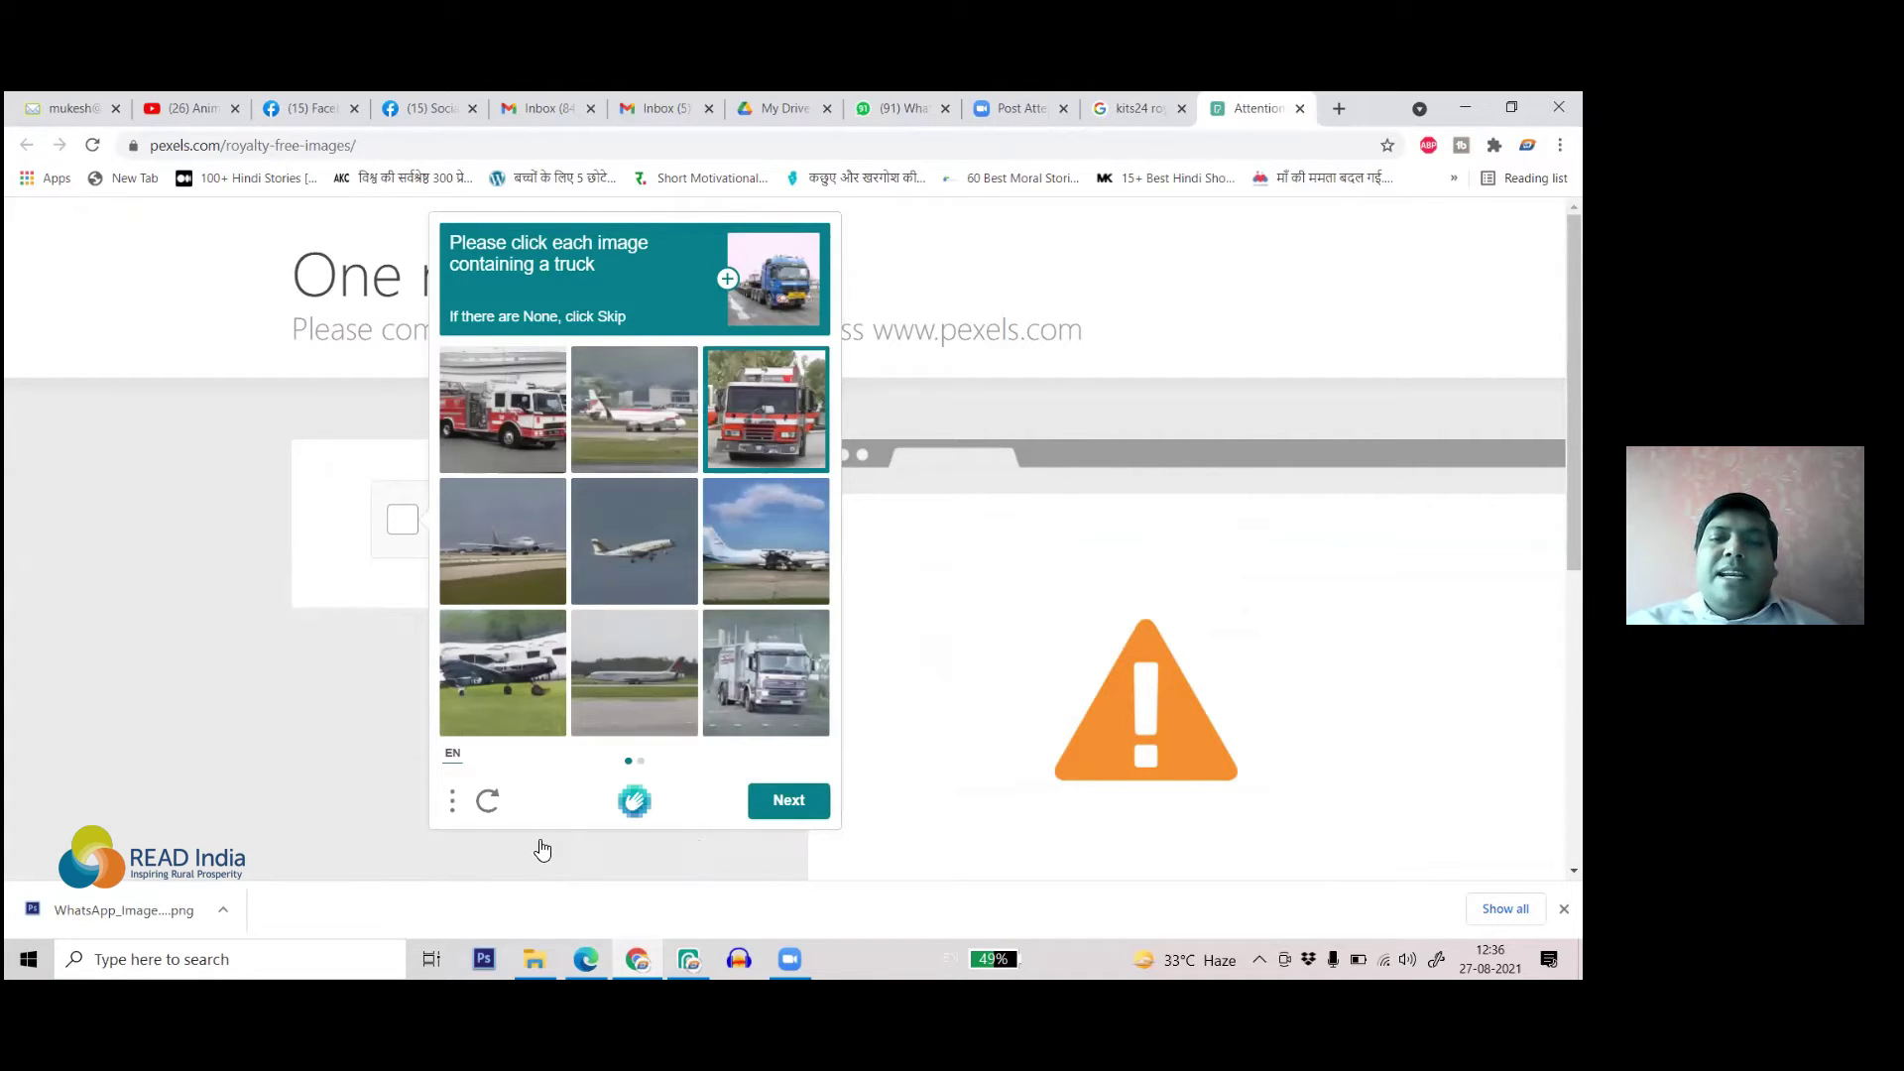
click(359, 607)
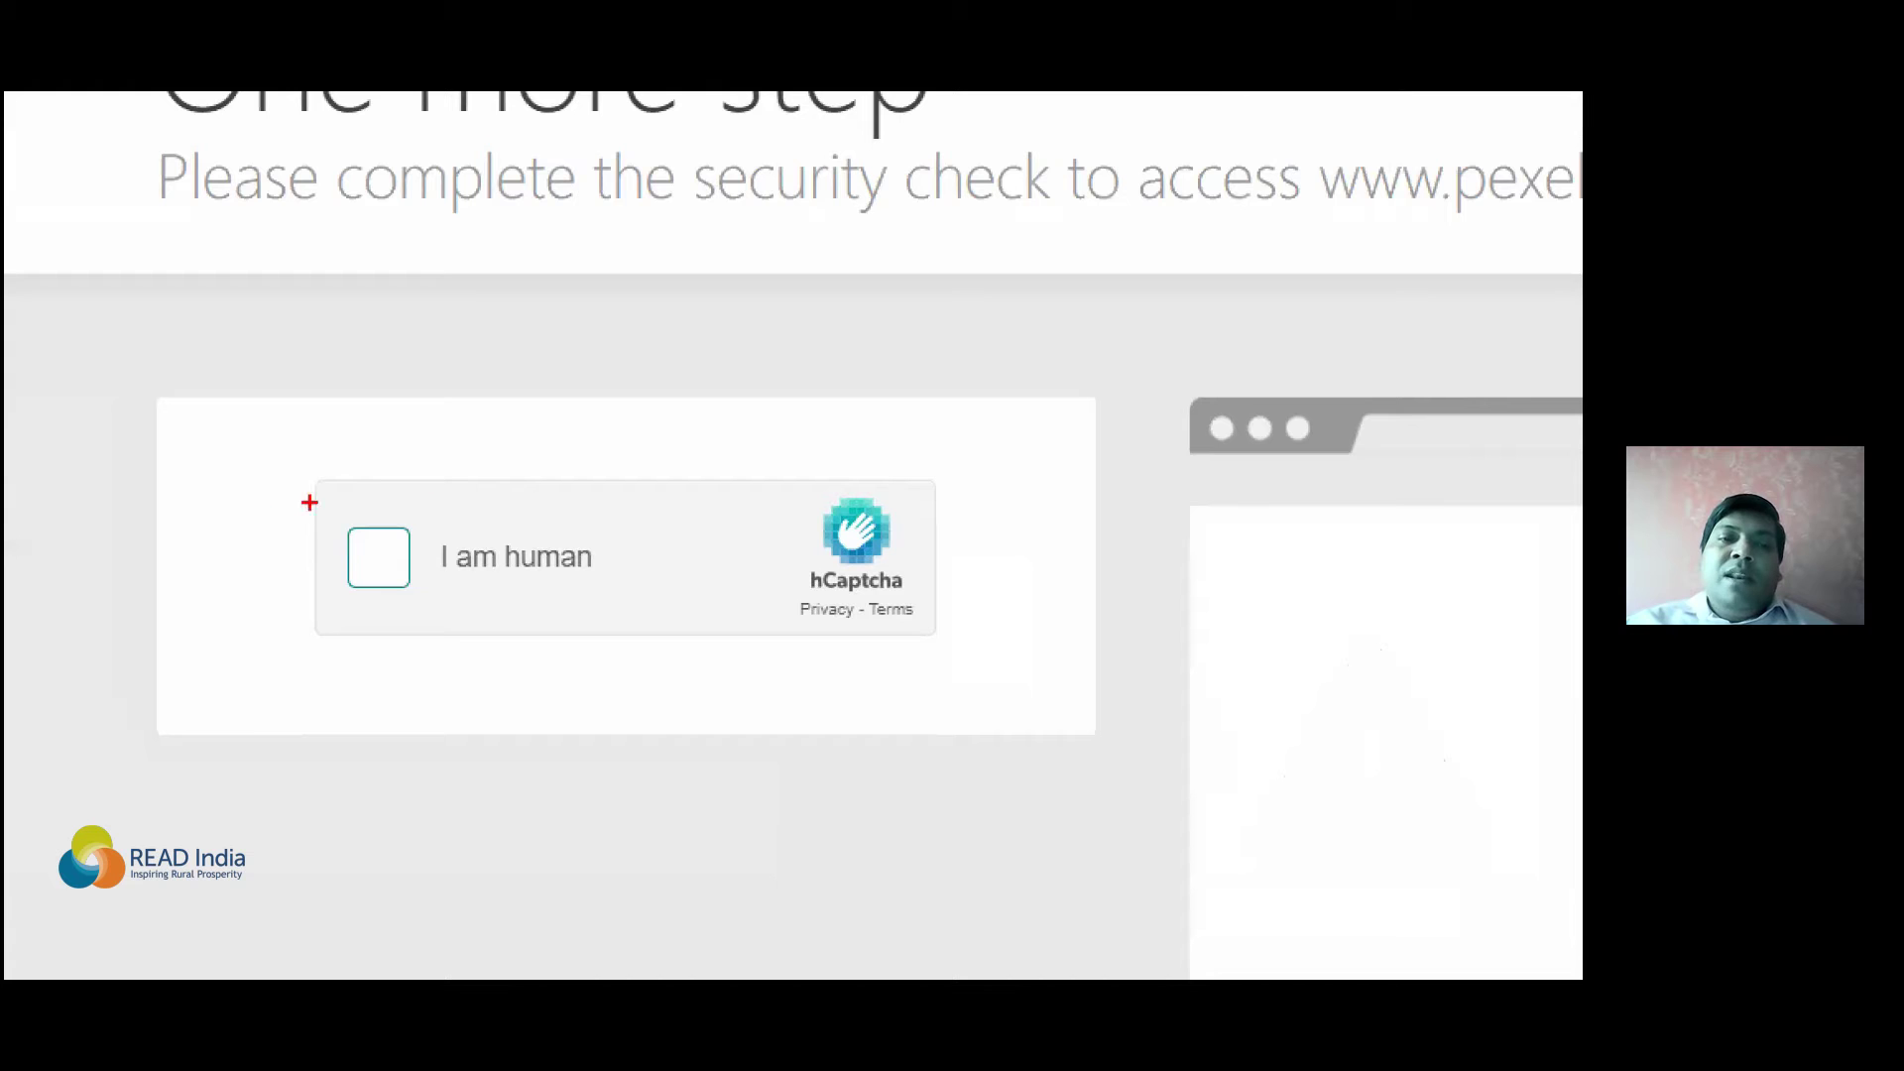
mouse_move(304, 471)
mouse_down()
mouse_move(674, 903)
mouse_move(1148, 518)
mouse_move(285, 376)
mouse_move(266, 462)
mouse_up()
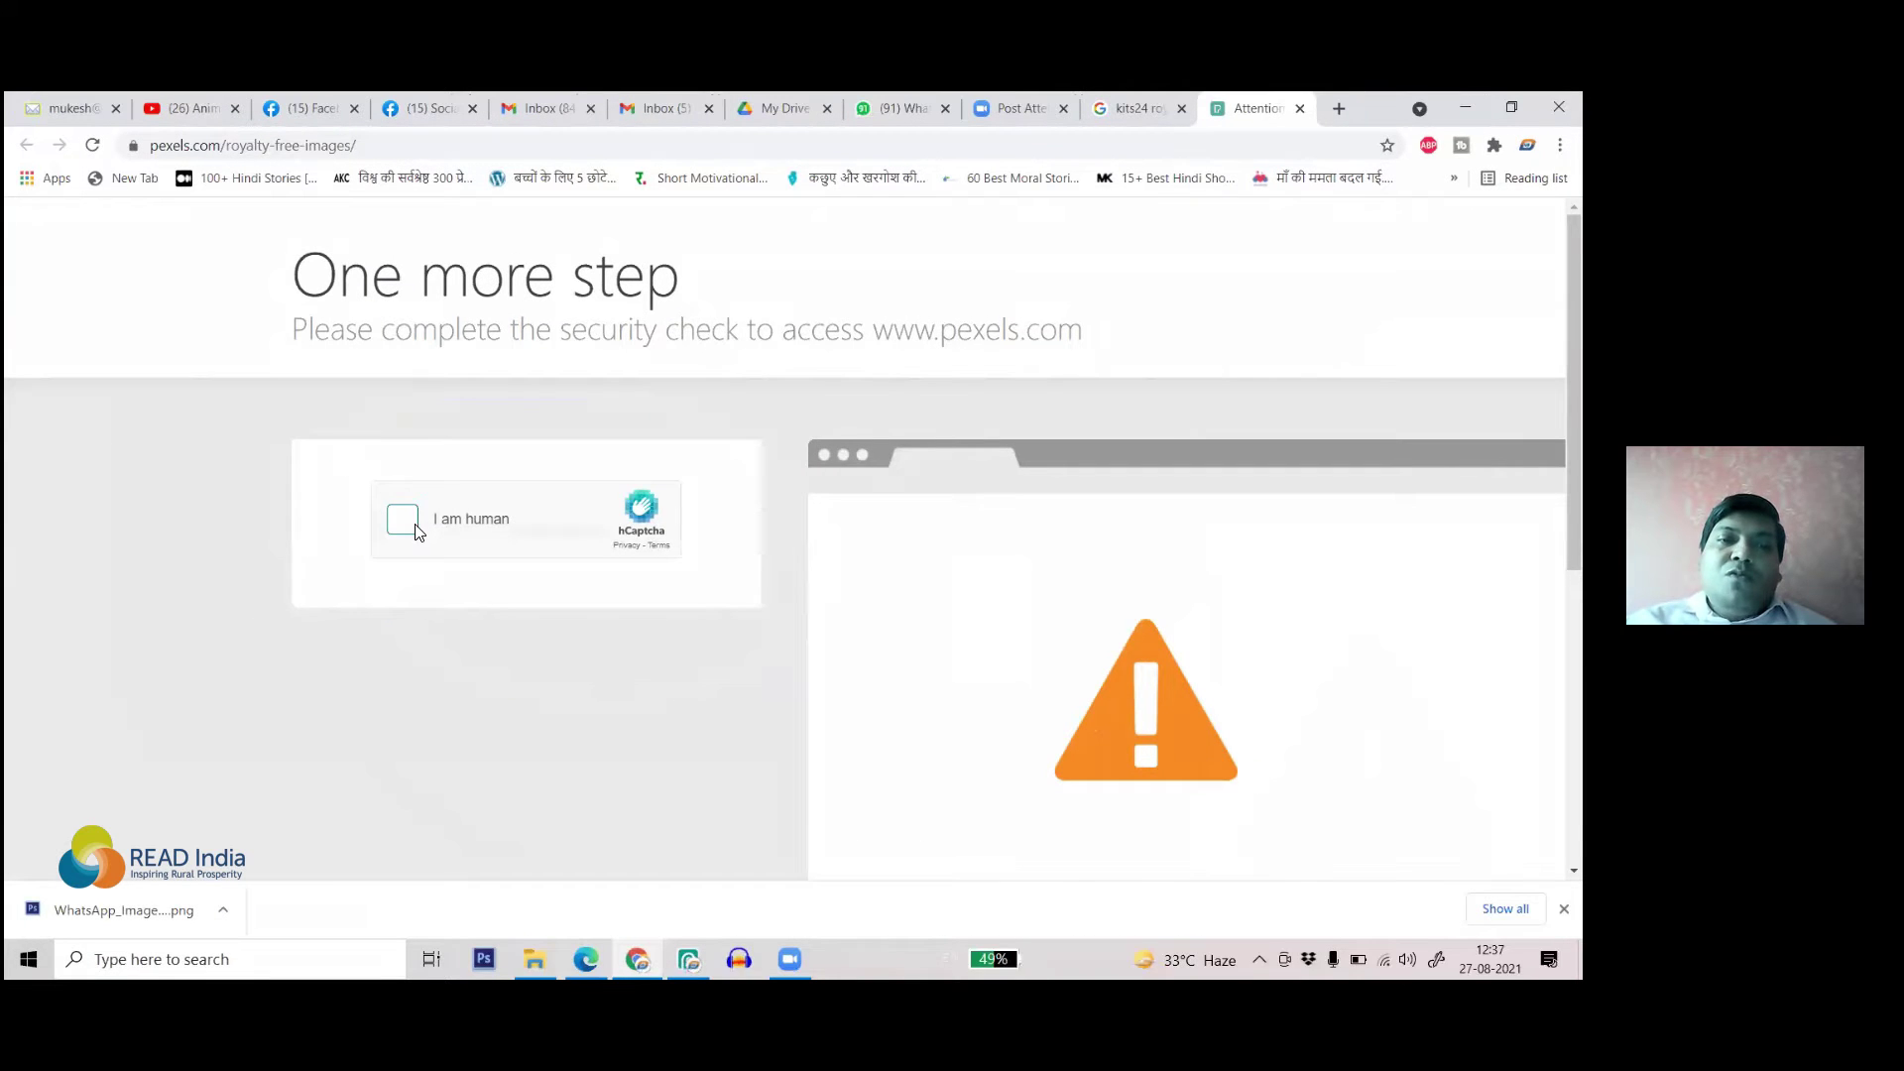
- Start the Pexels human verification, select the four truck images and continue to the second image set
click(379, 558)
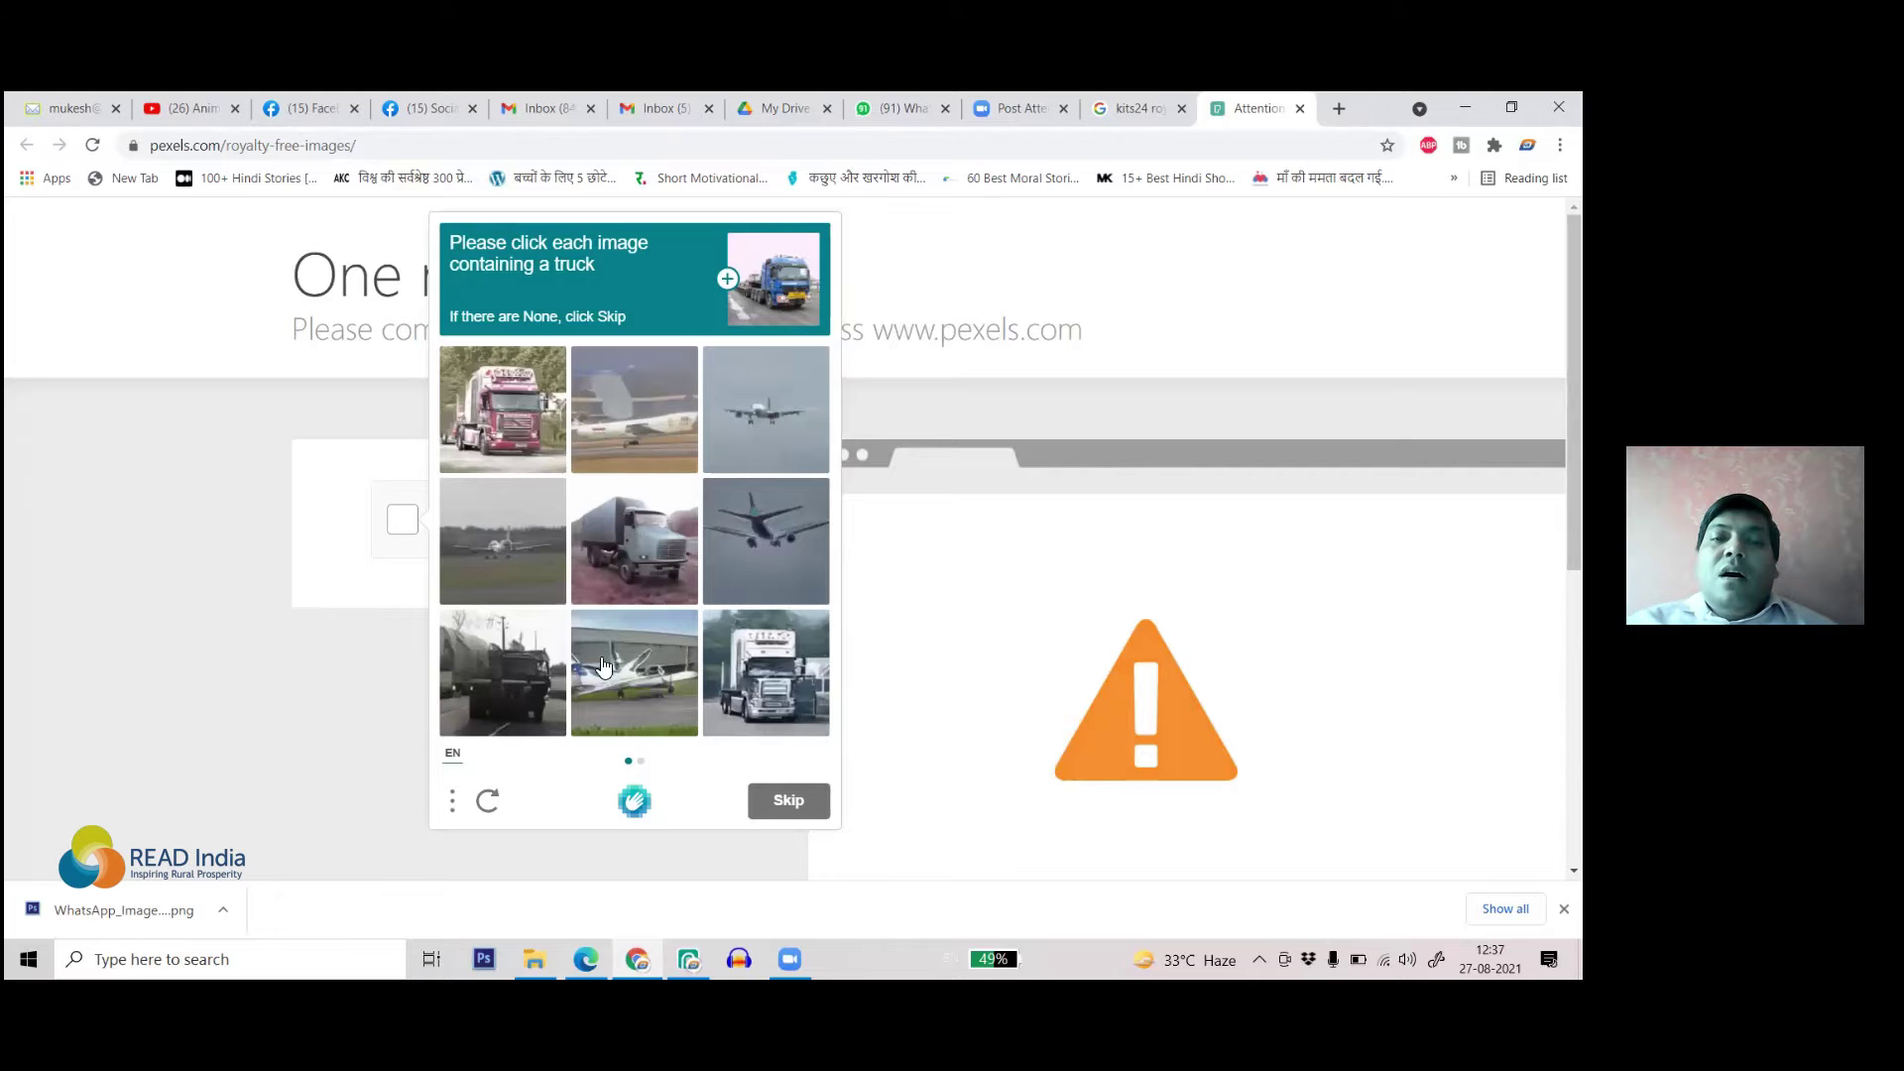
click(504, 413)
click(646, 544)
click(781, 676)
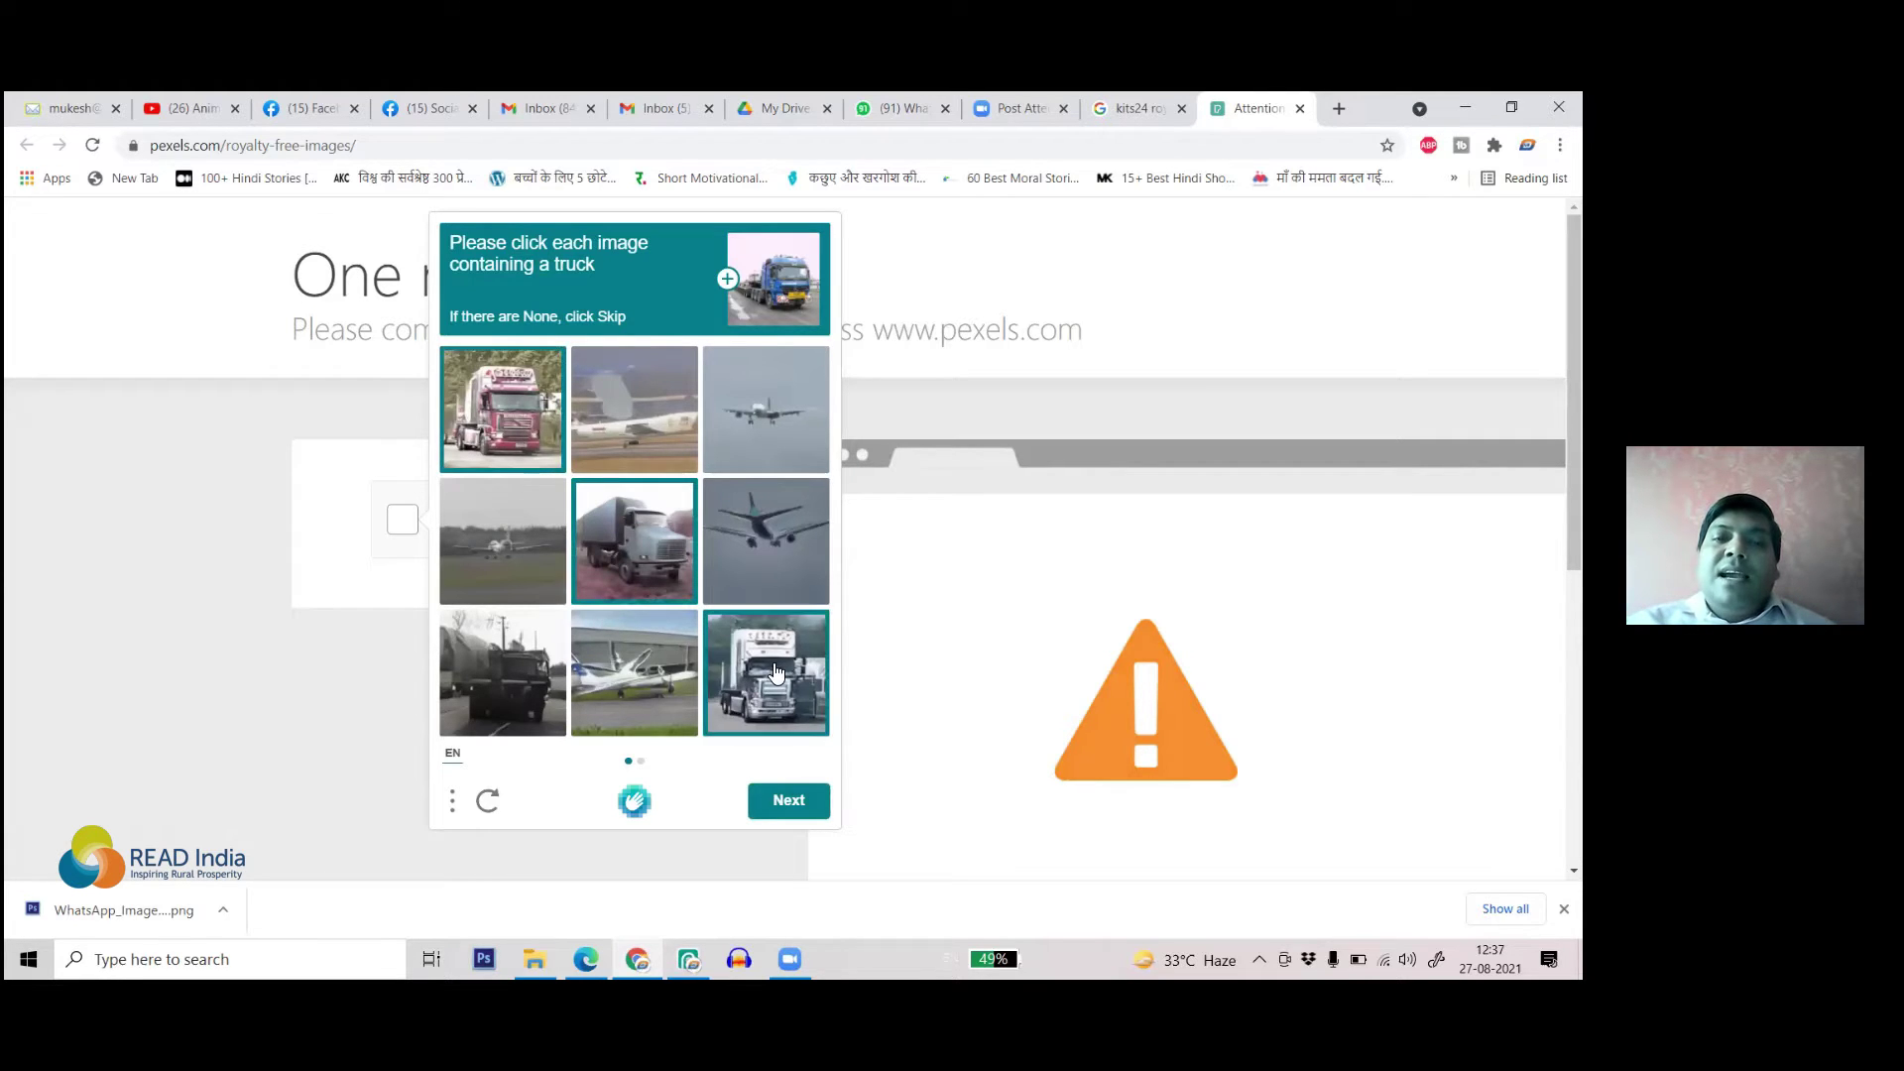
click(513, 686)
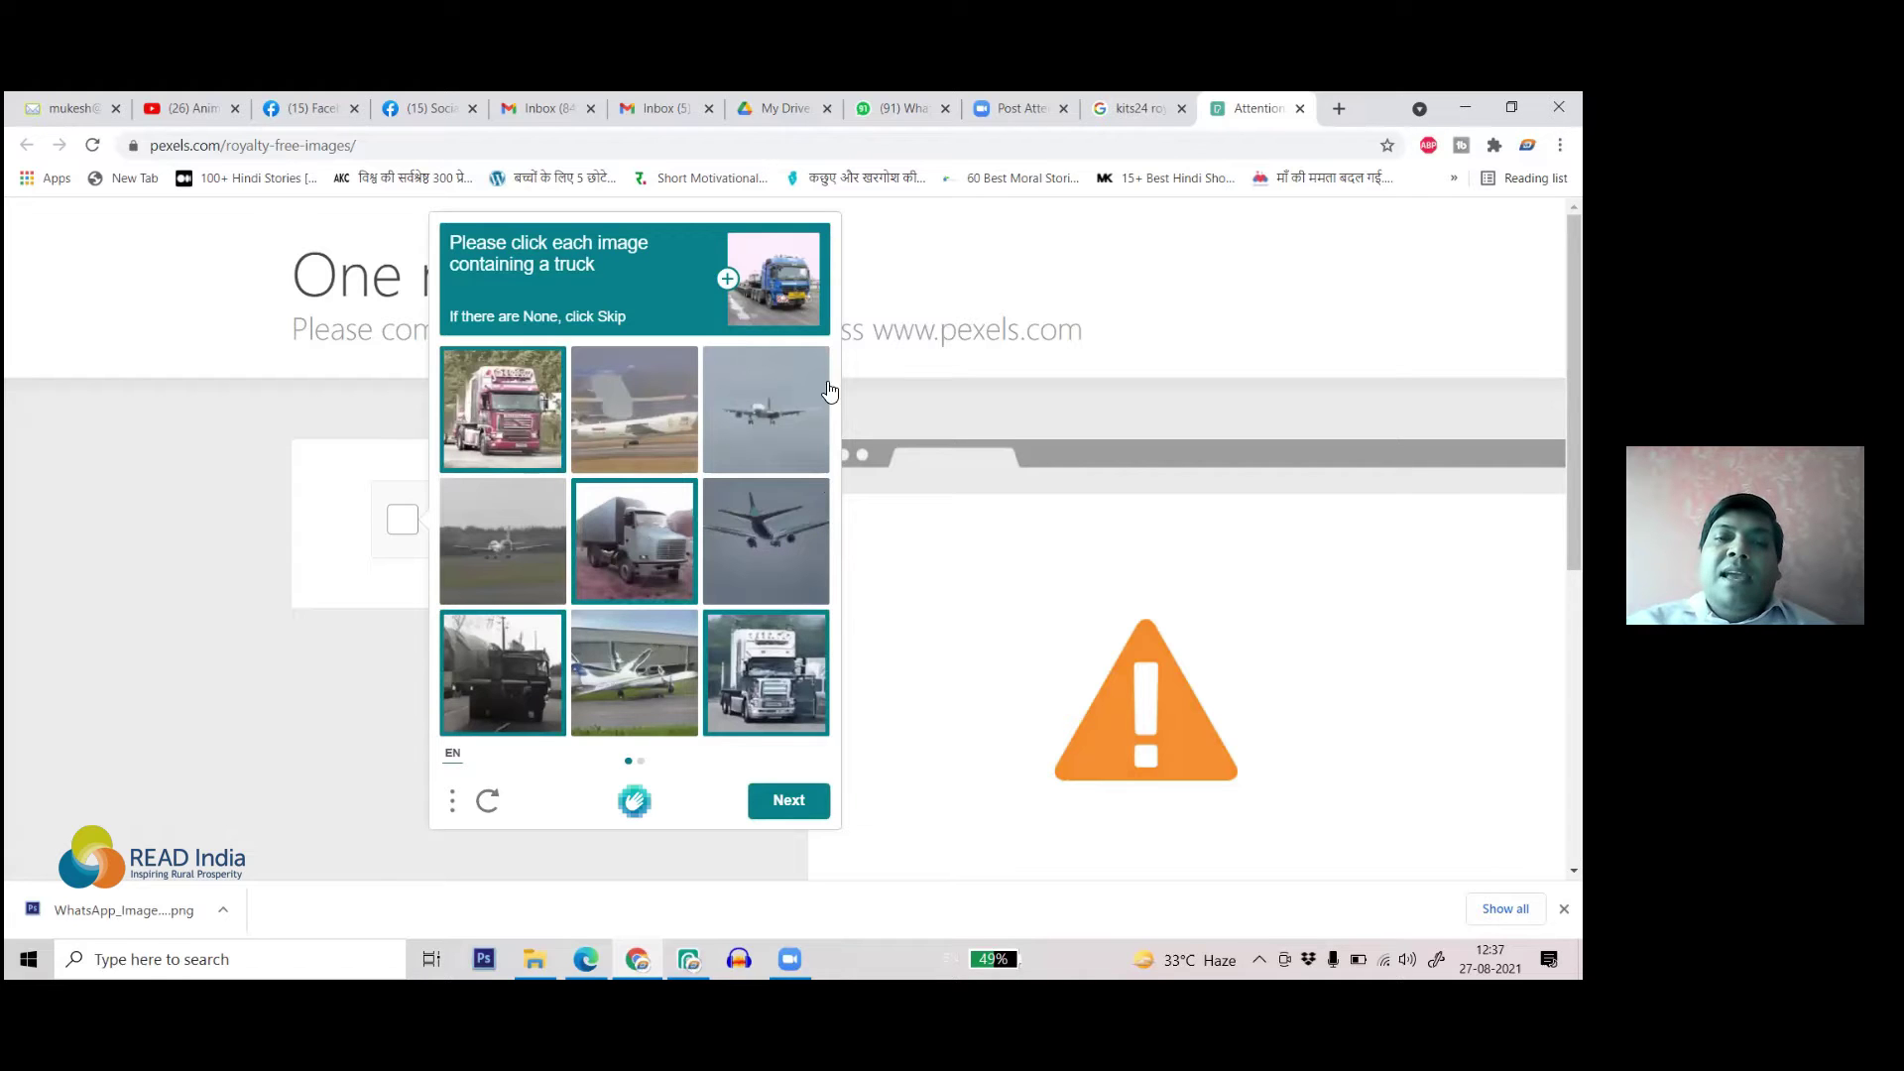
click(785, 803)
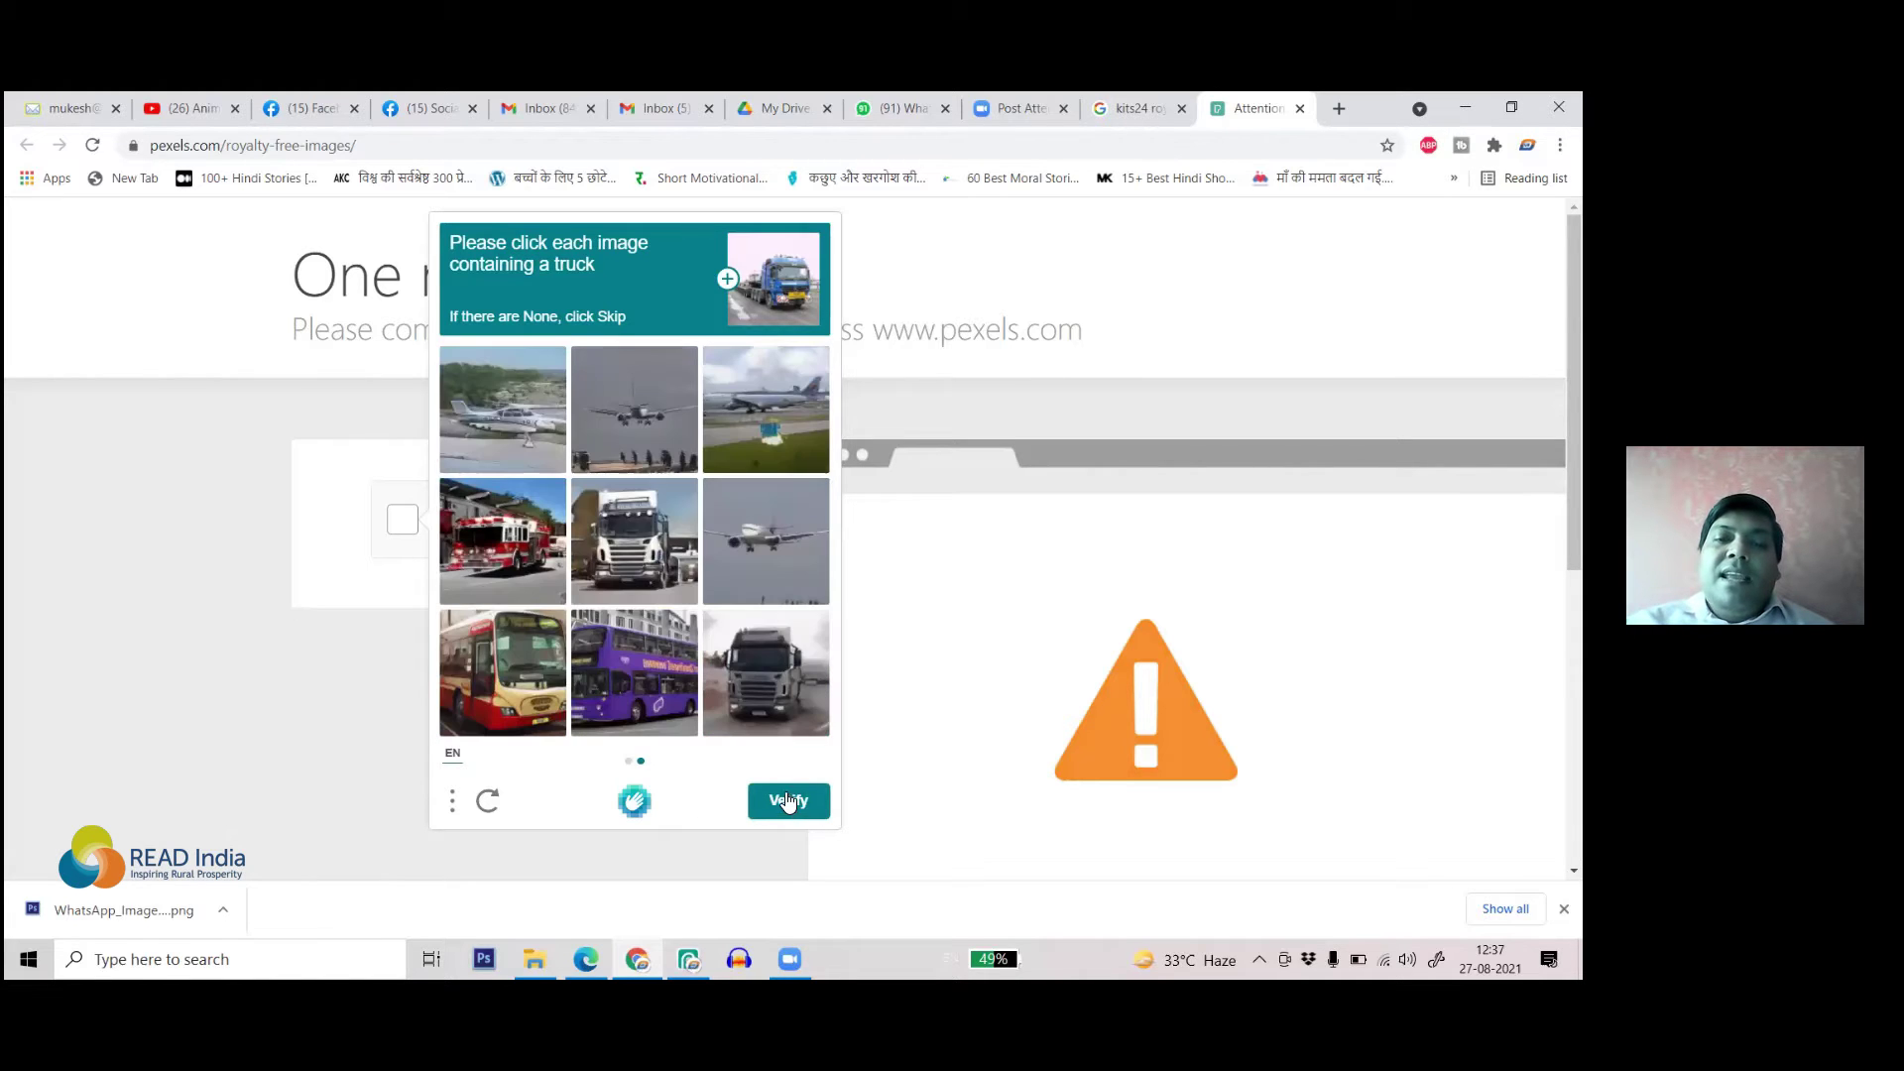
- Select the fire engine and the two other trucks in the second image set and submit the verification
click(643, 538)
click(511, 551)
click(760, 710)
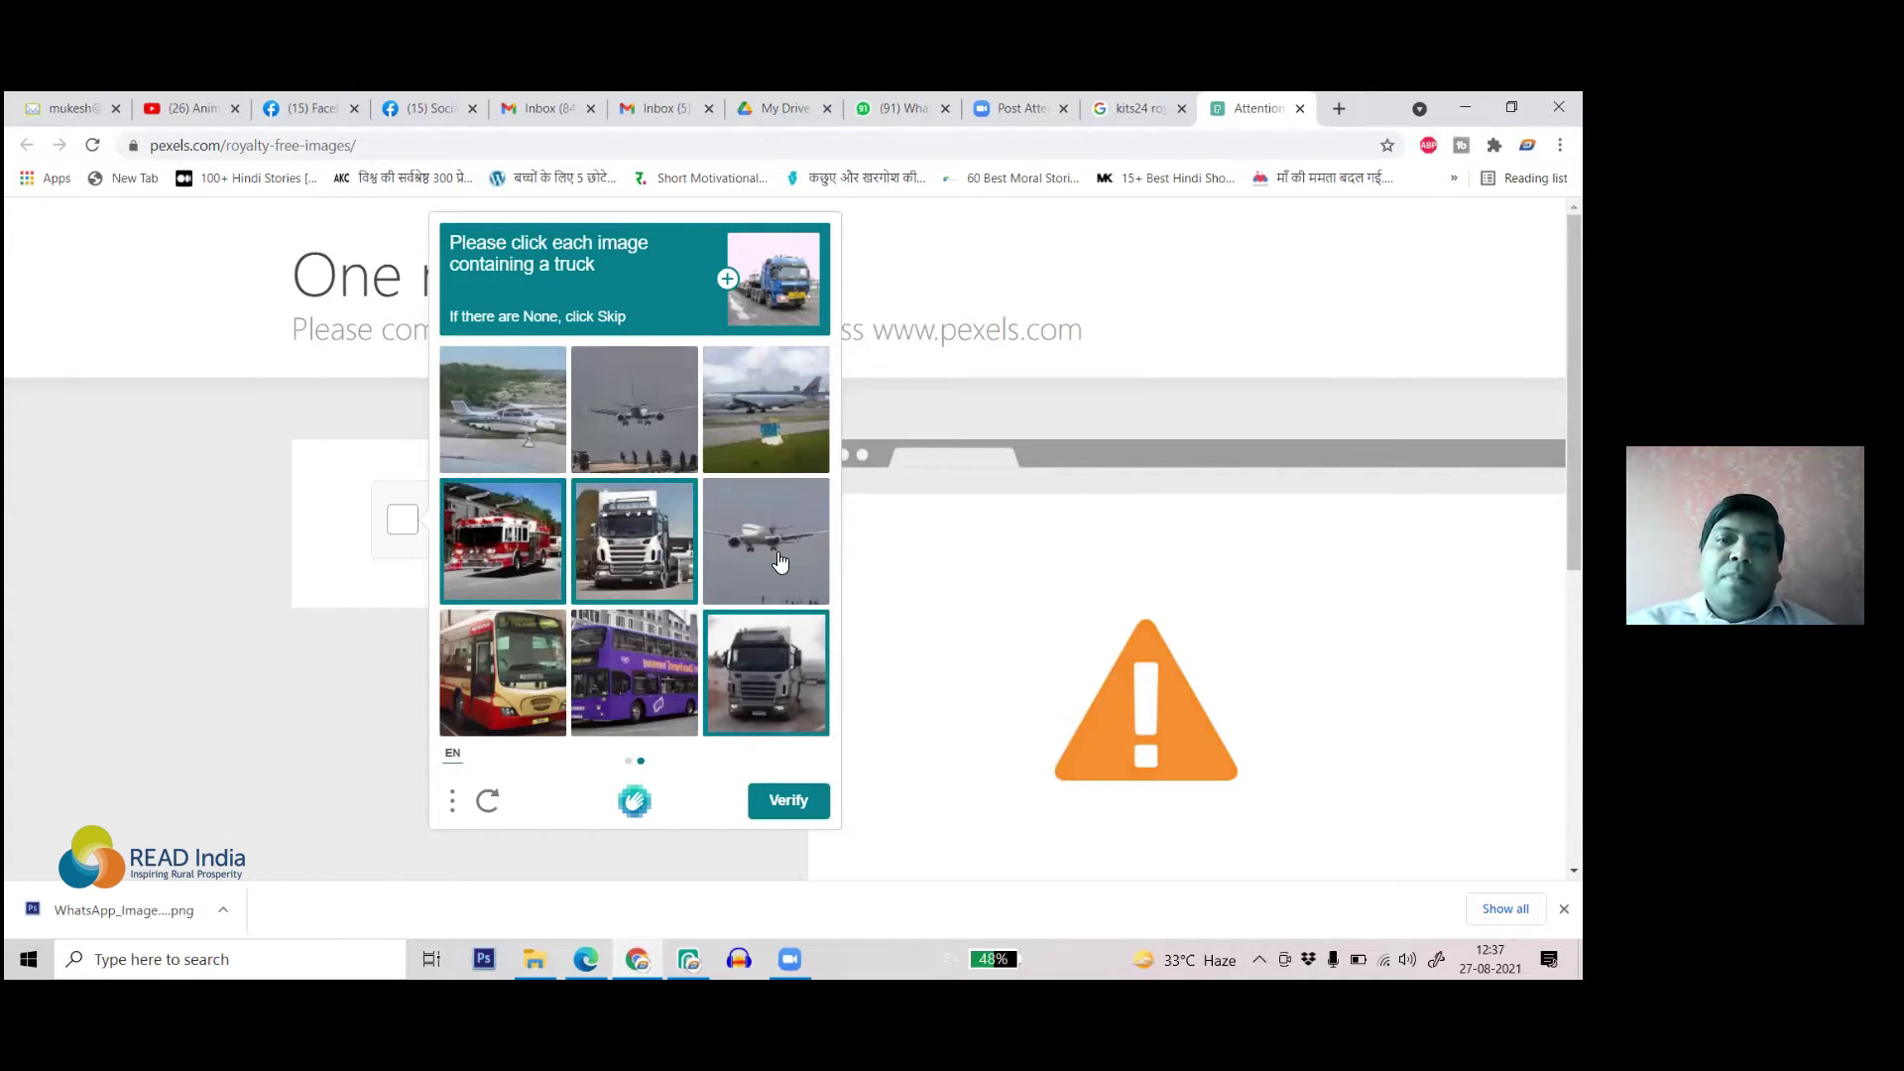
click(783, 802)
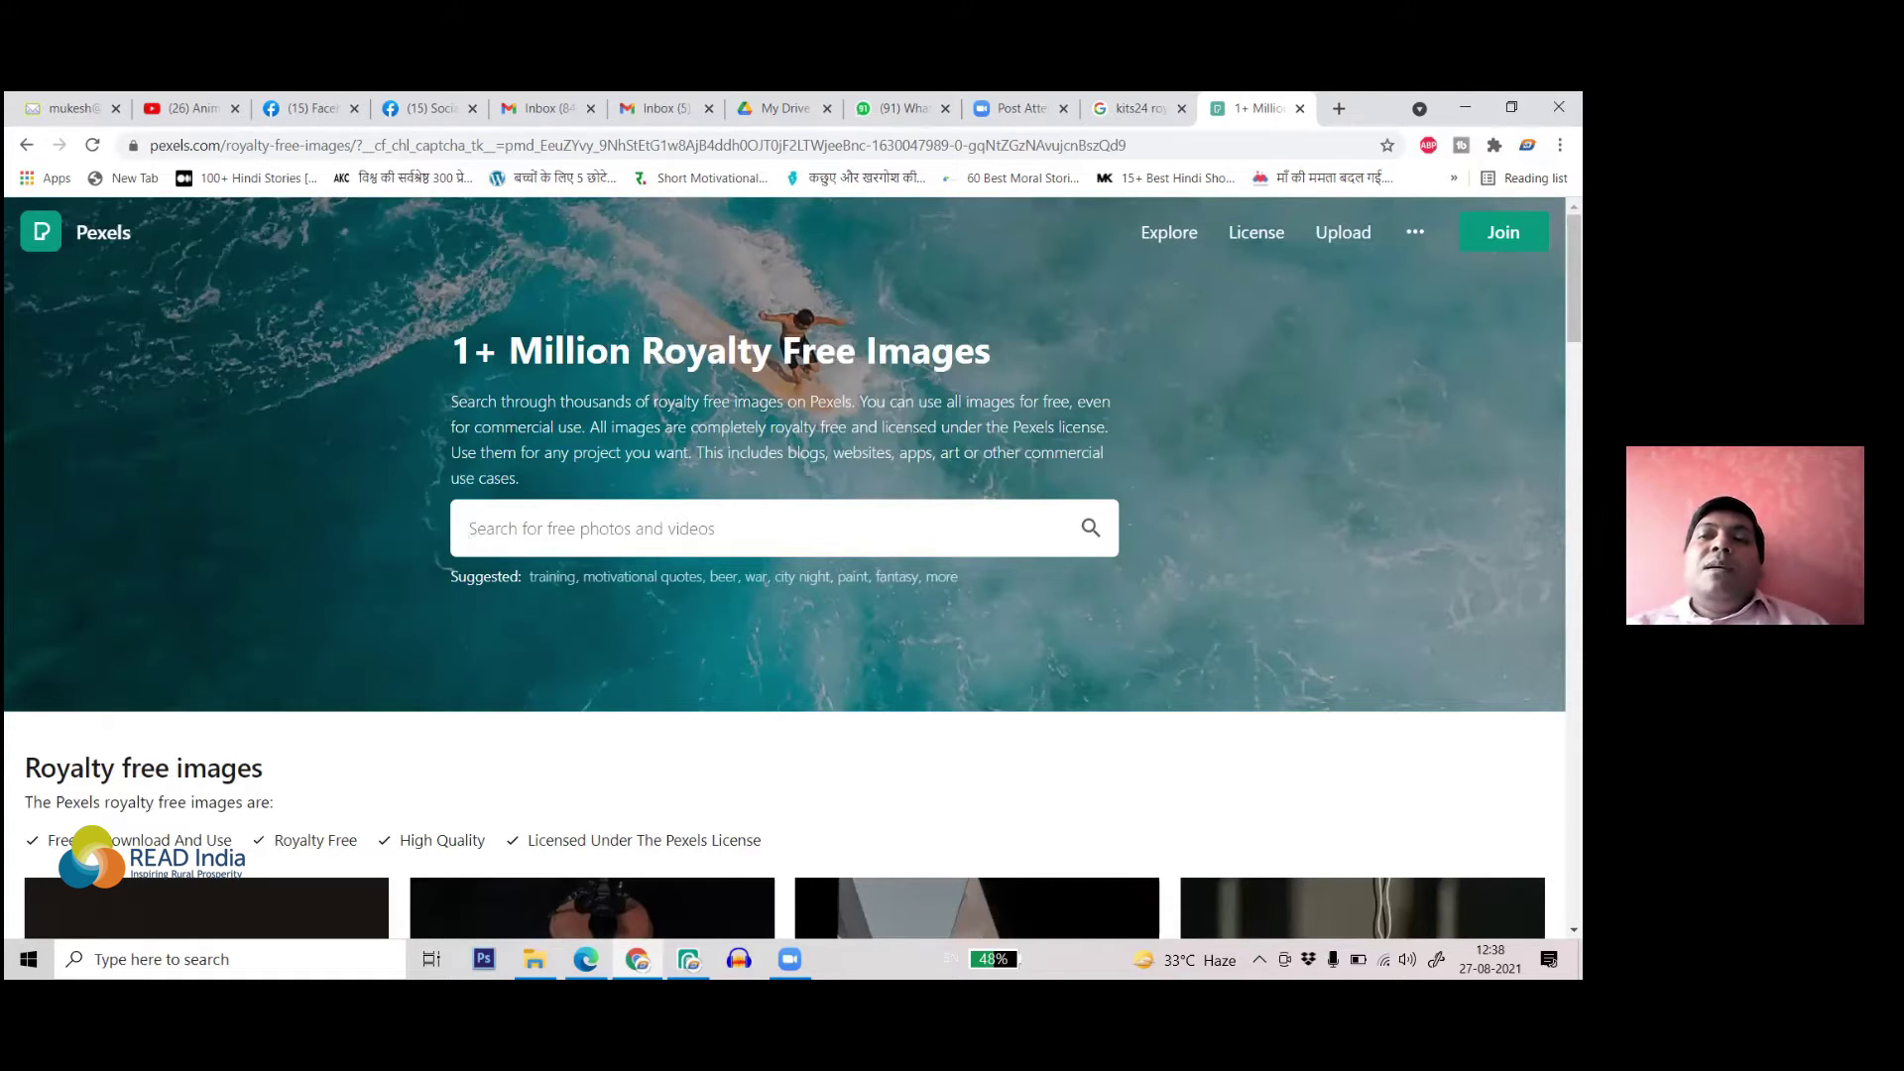
- Highlight the heading and licence description on the Pexels royalty-free images page and look over the photos below
click(595, 528)
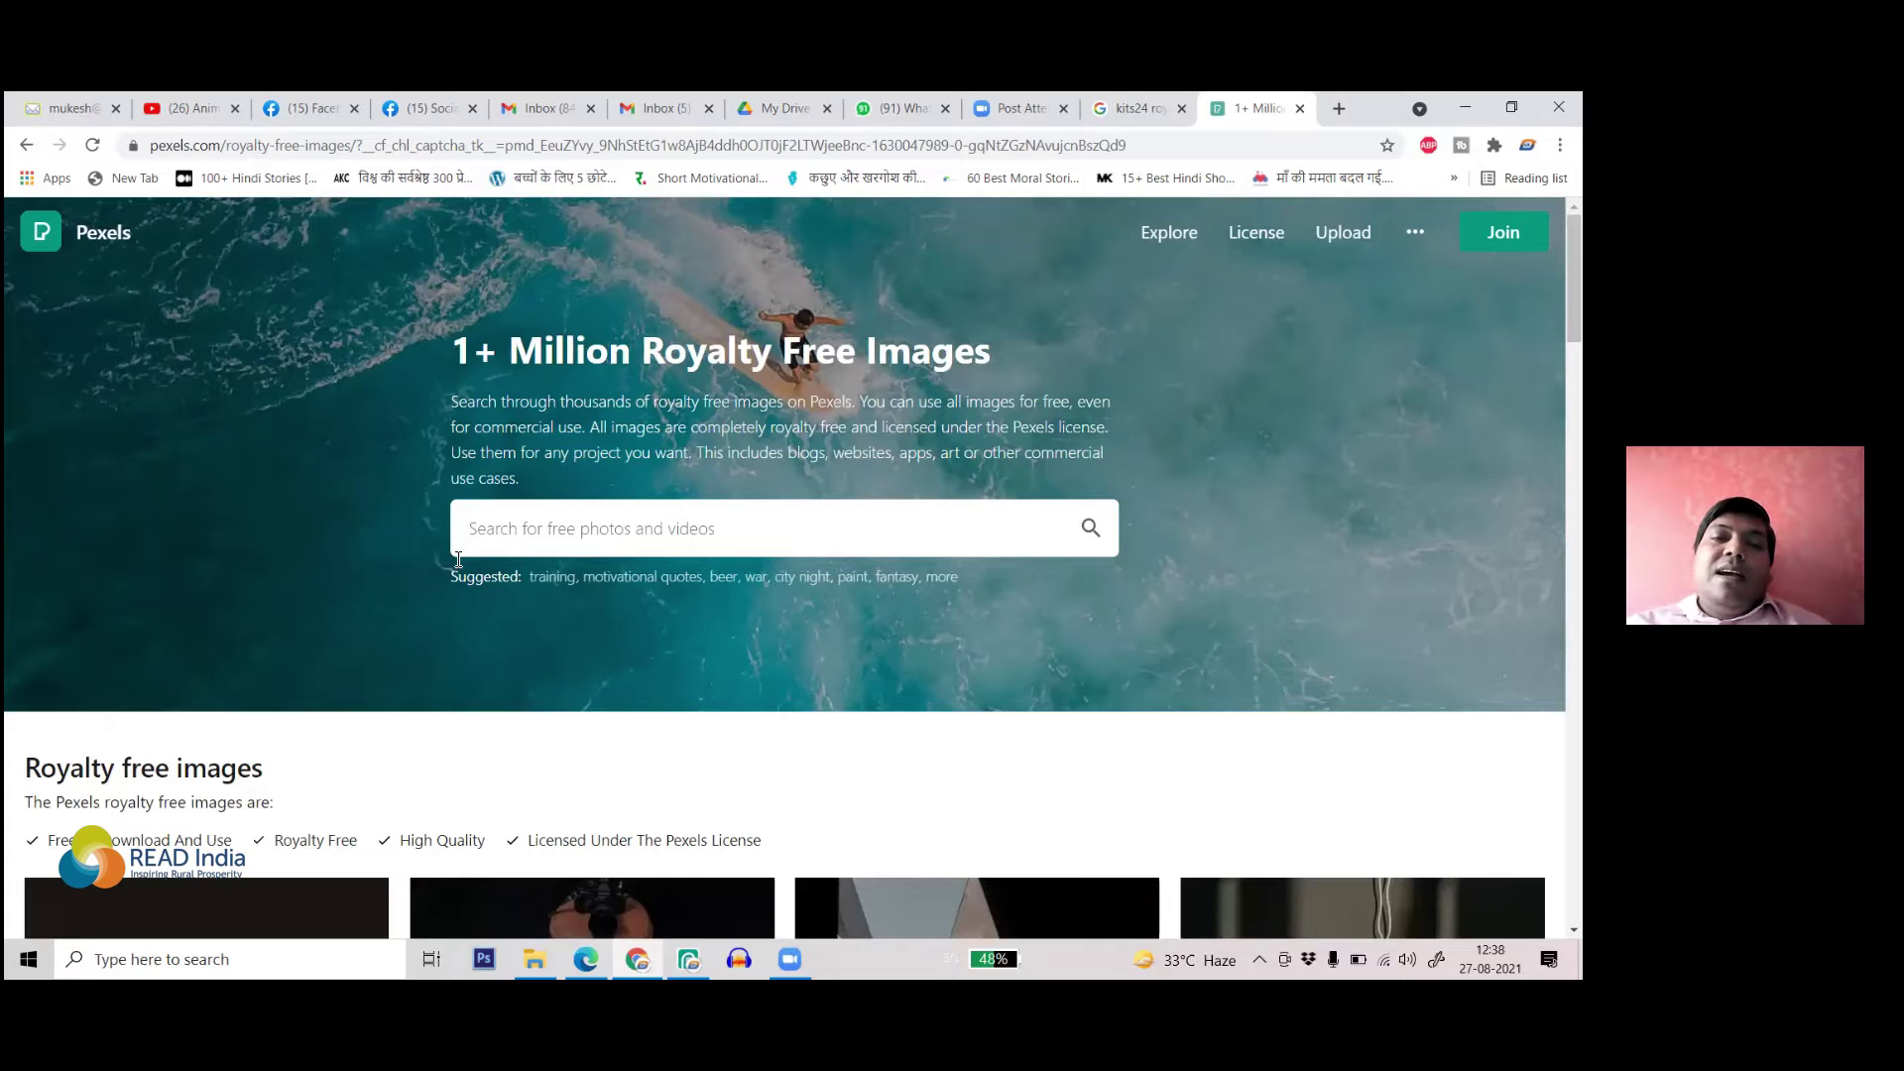
drag(525, 493, 421, 451)
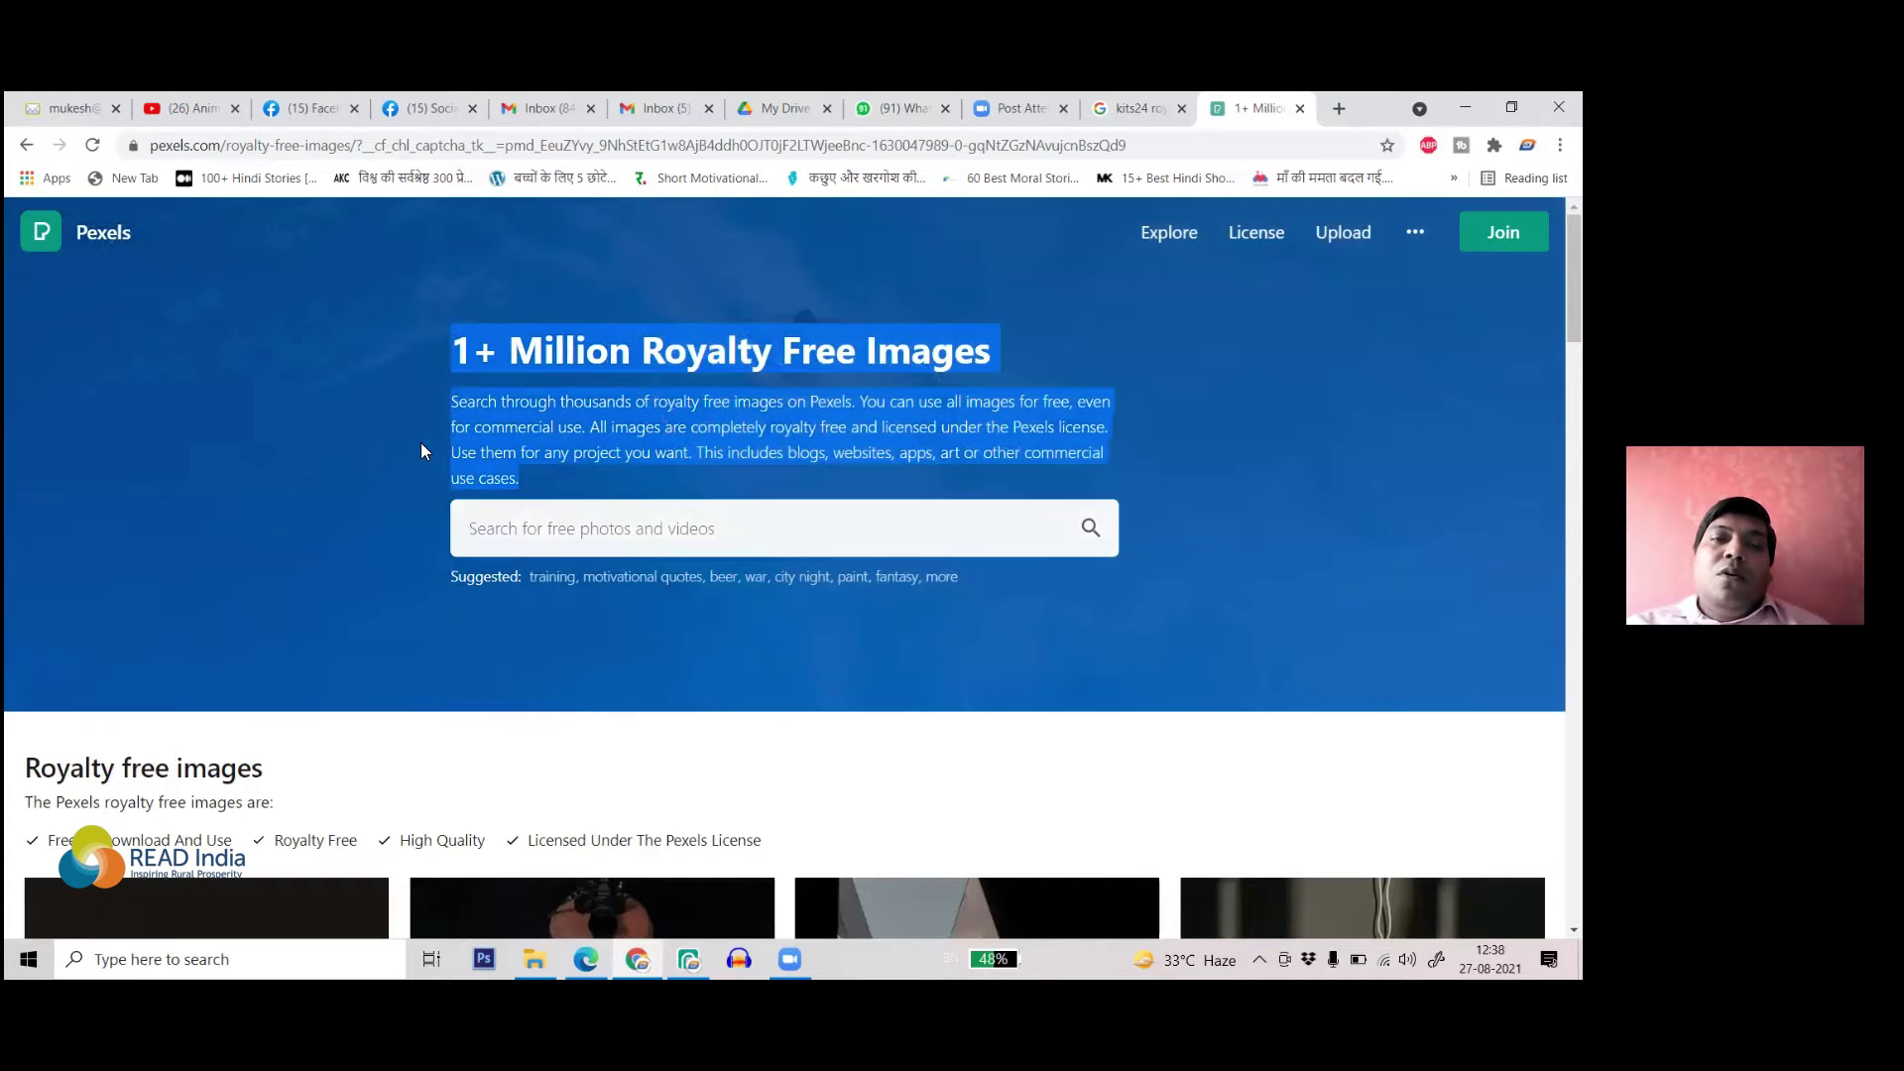
click(688, 573)
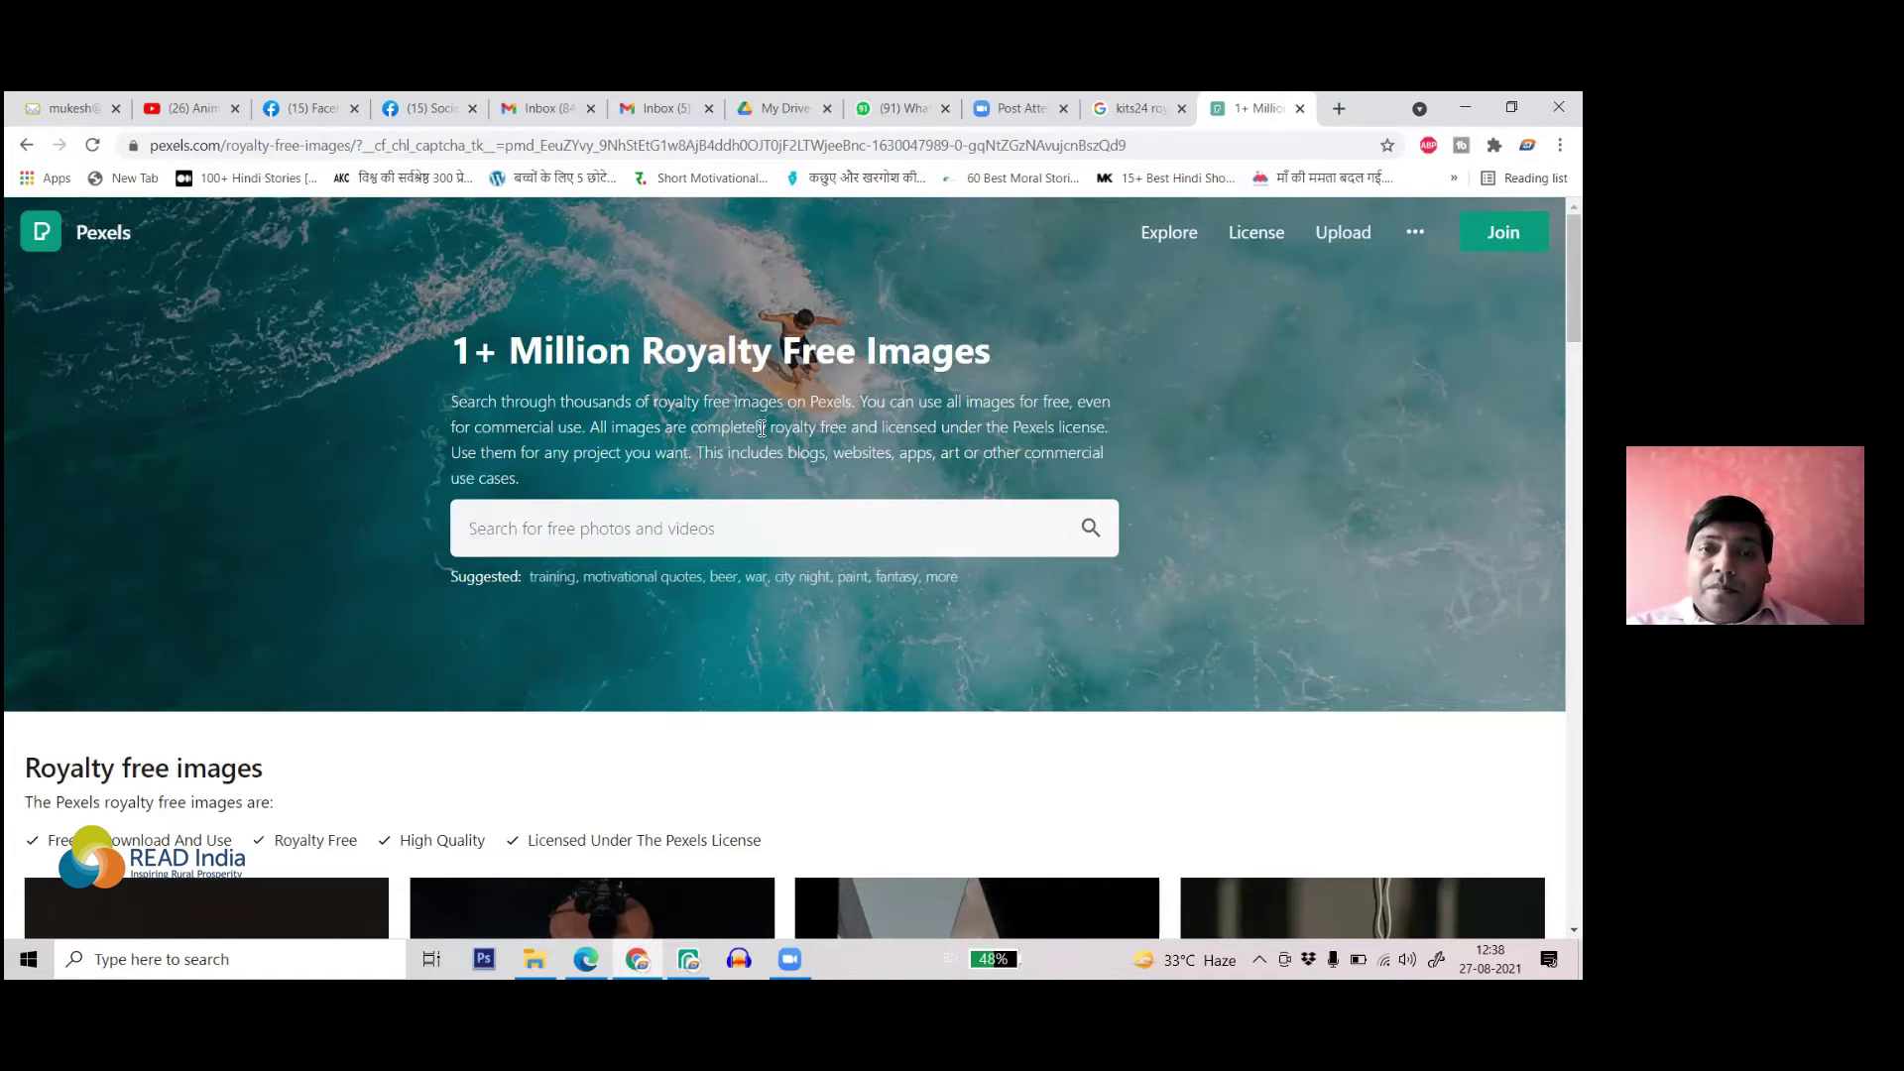
scroll(791, 400, down, 3)
scroll(791, 400, down, 4)
scroll(783, 422, up, 7)
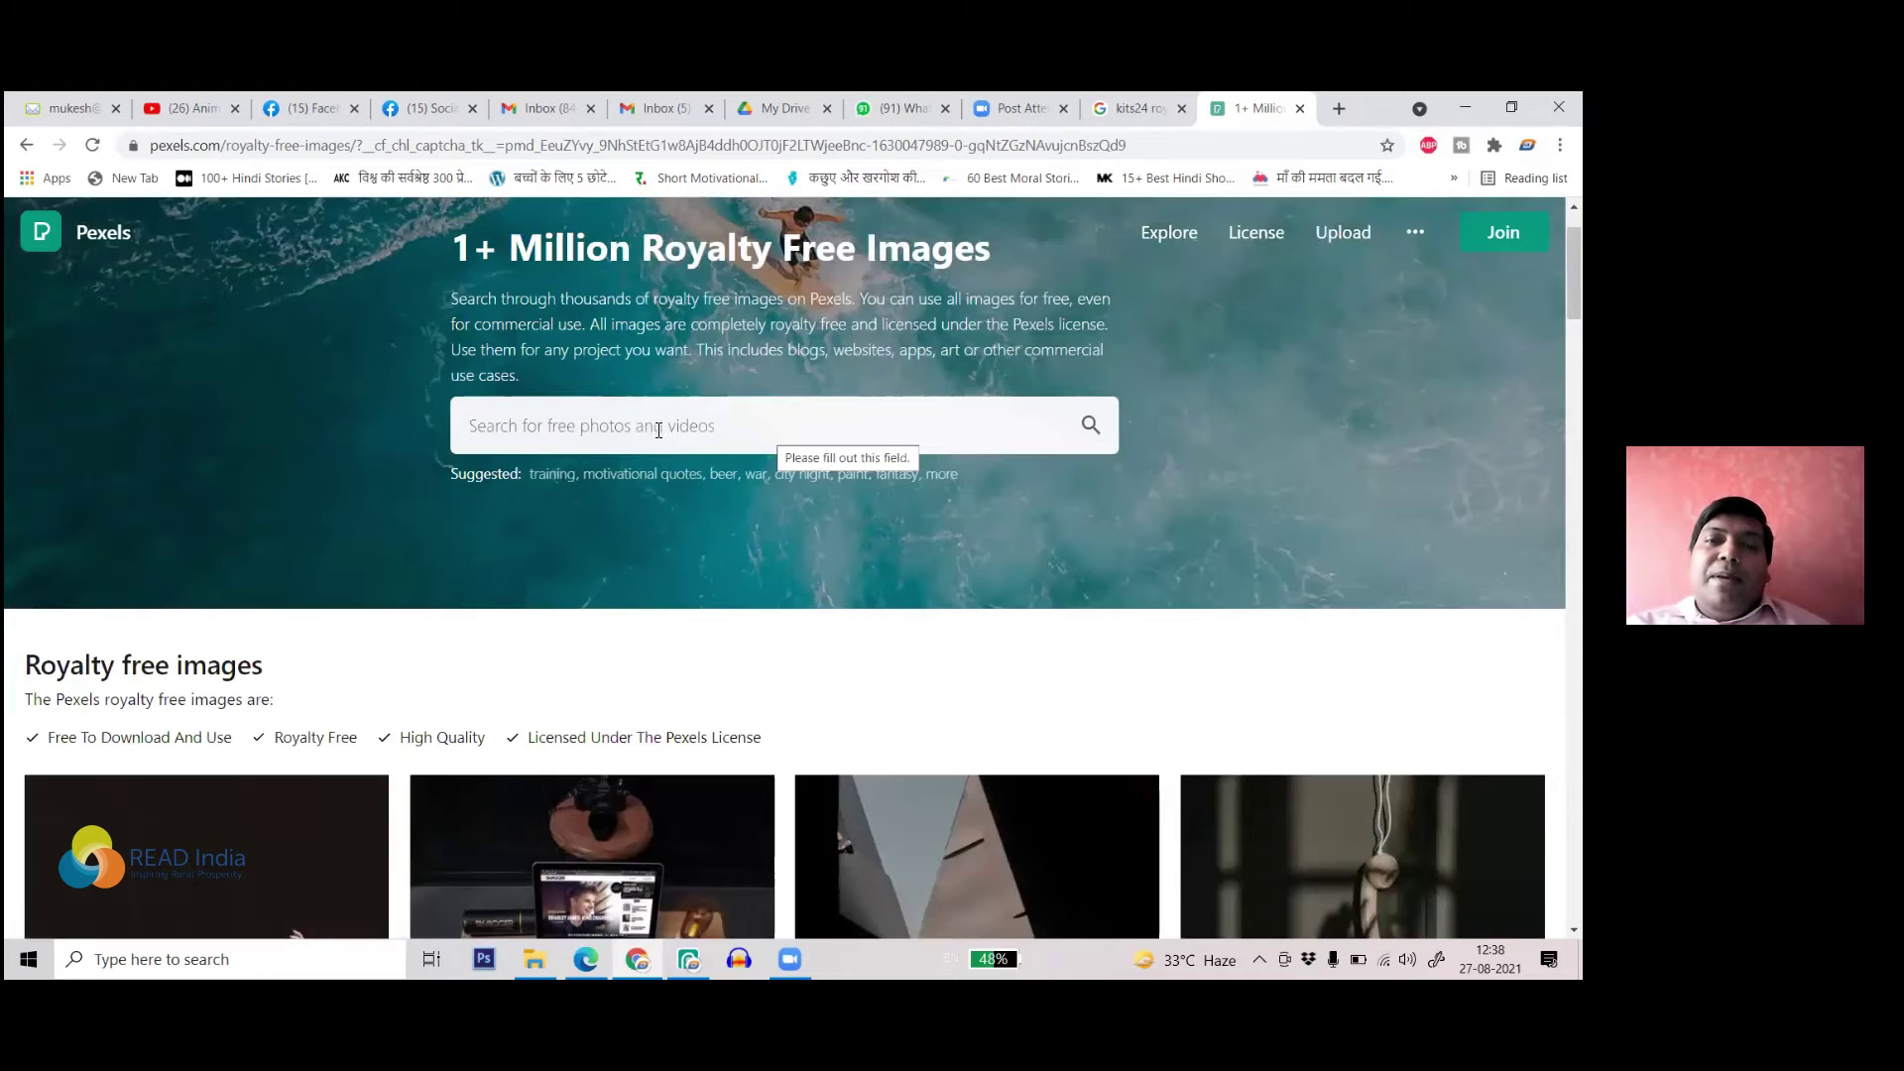
- Search Pexels for the suggested term "background"
click(657, 427)
text(ba)
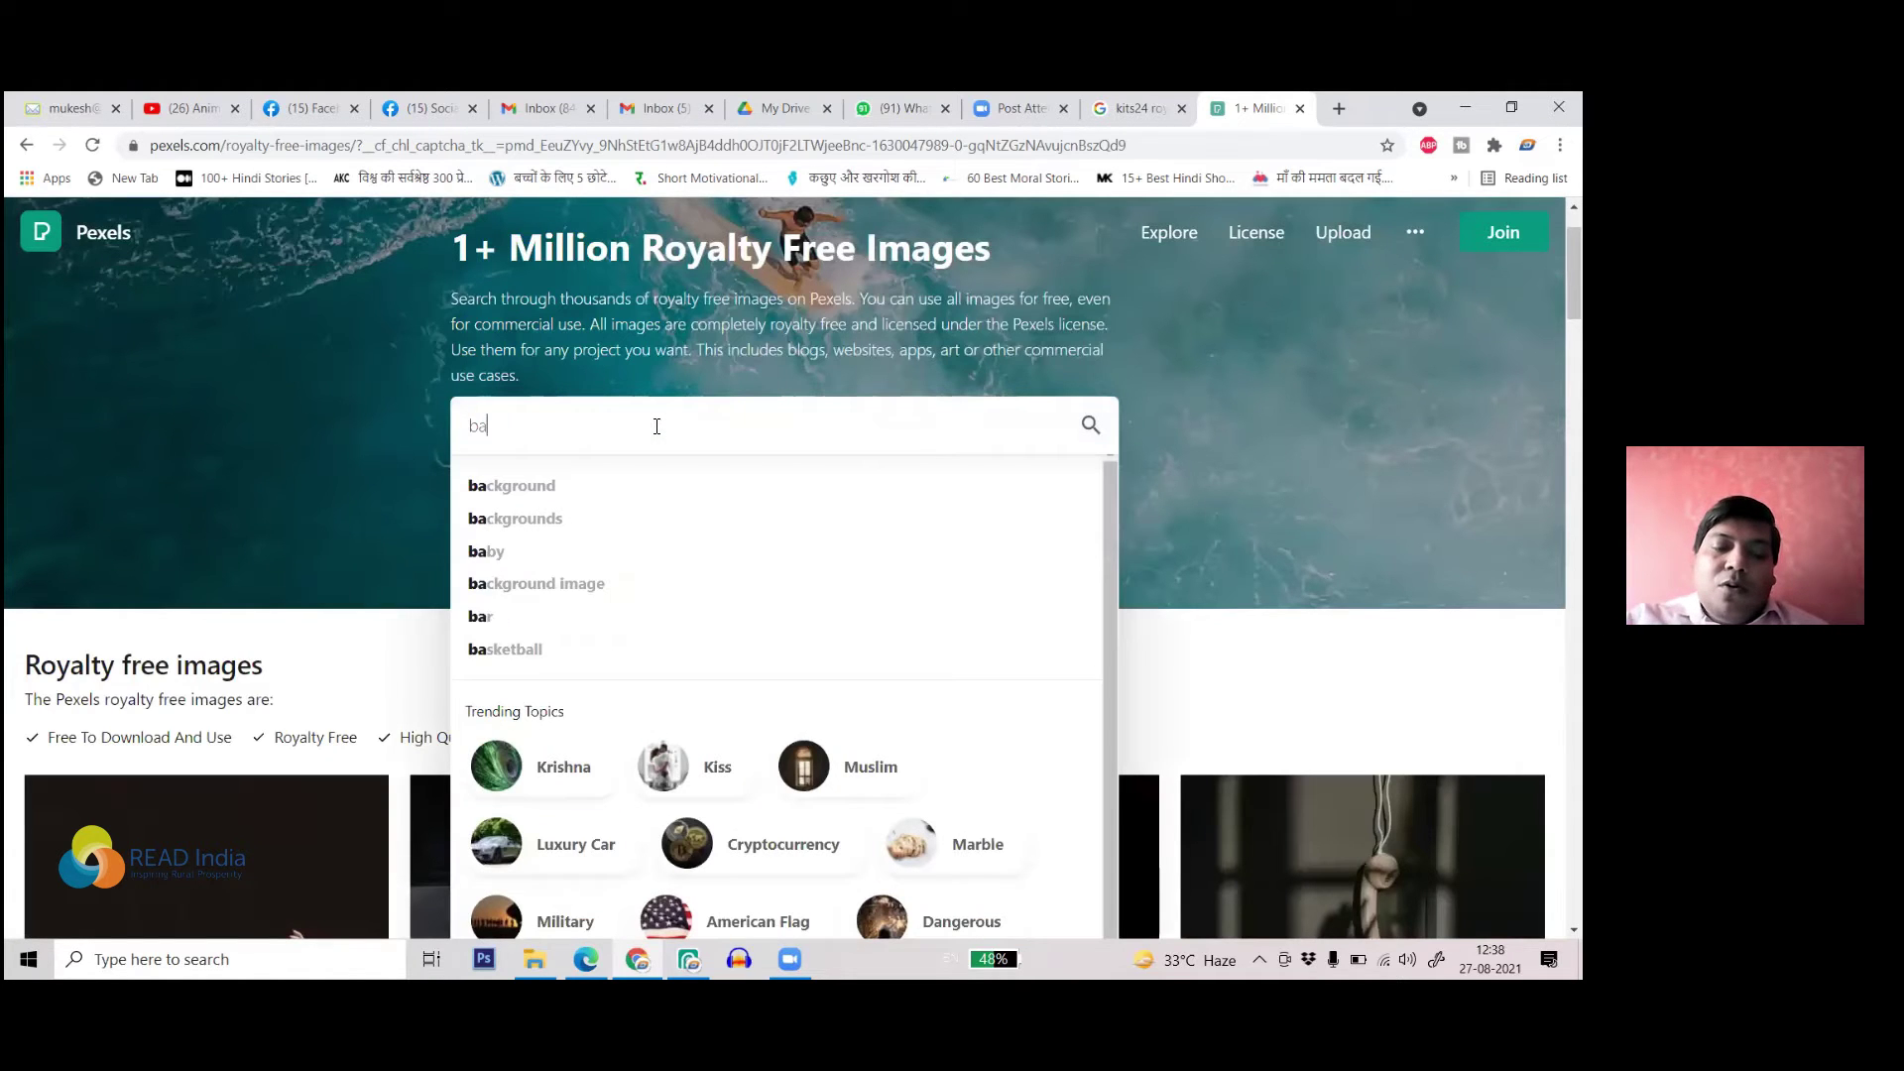
click(622, 490)
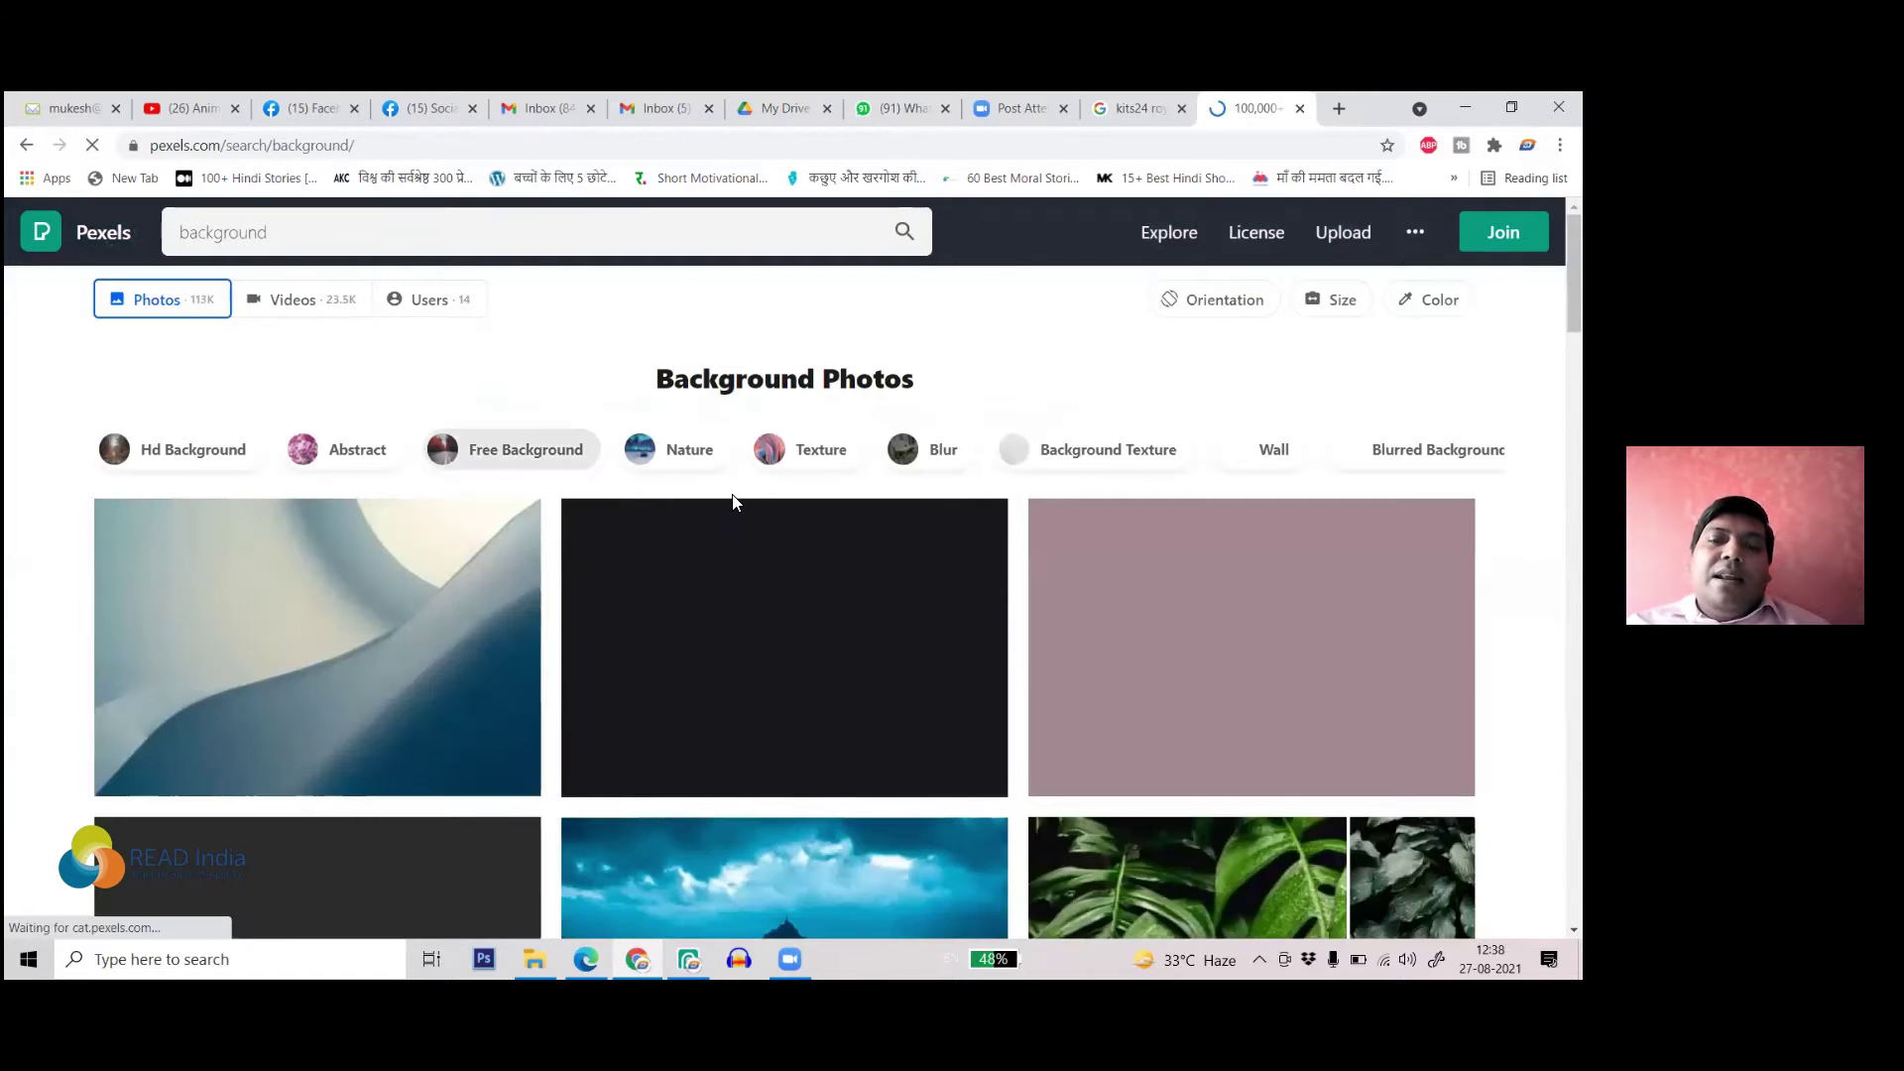
- Browse the Background Photos results to examine the kinds of free background images offered
scroll(757, 497, down, 4)
scroll(867, 539, down, 3)
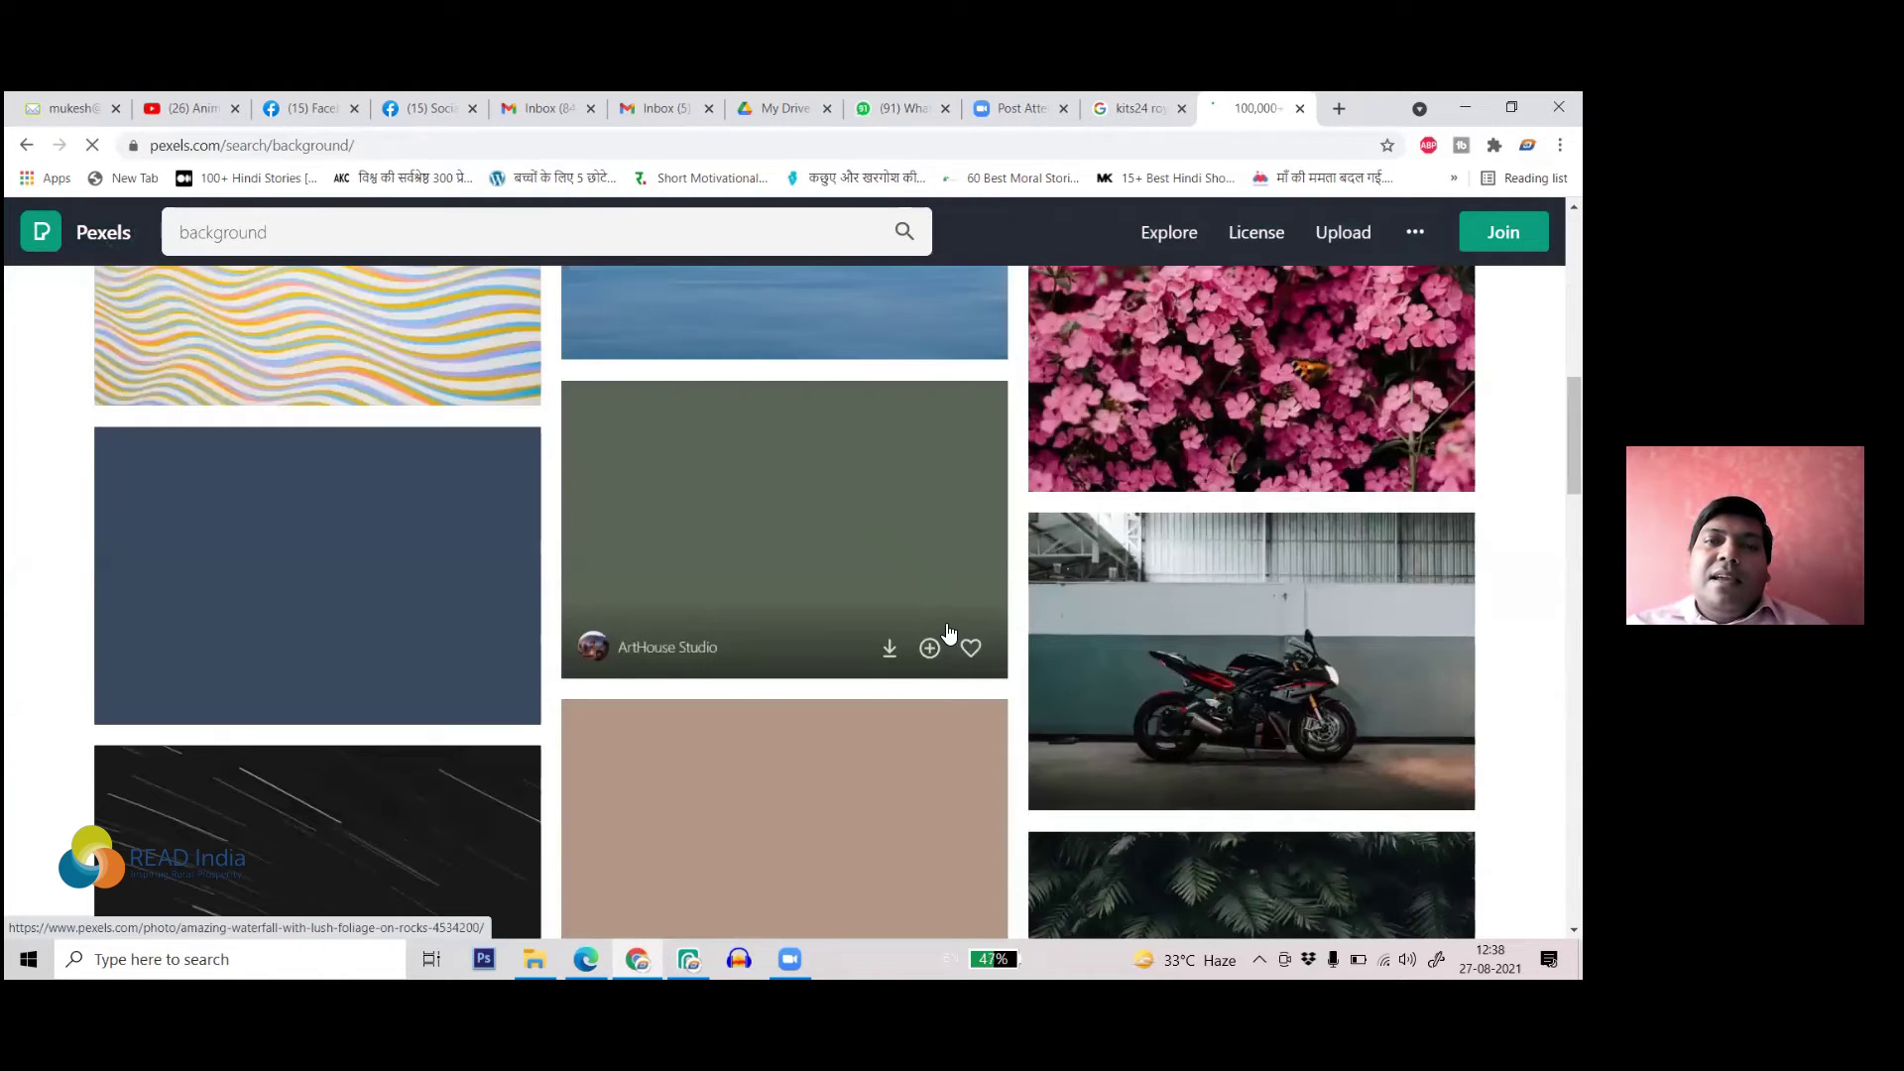
scroll(942, 600, down, 5)
scroll(944, 602, down, 4)
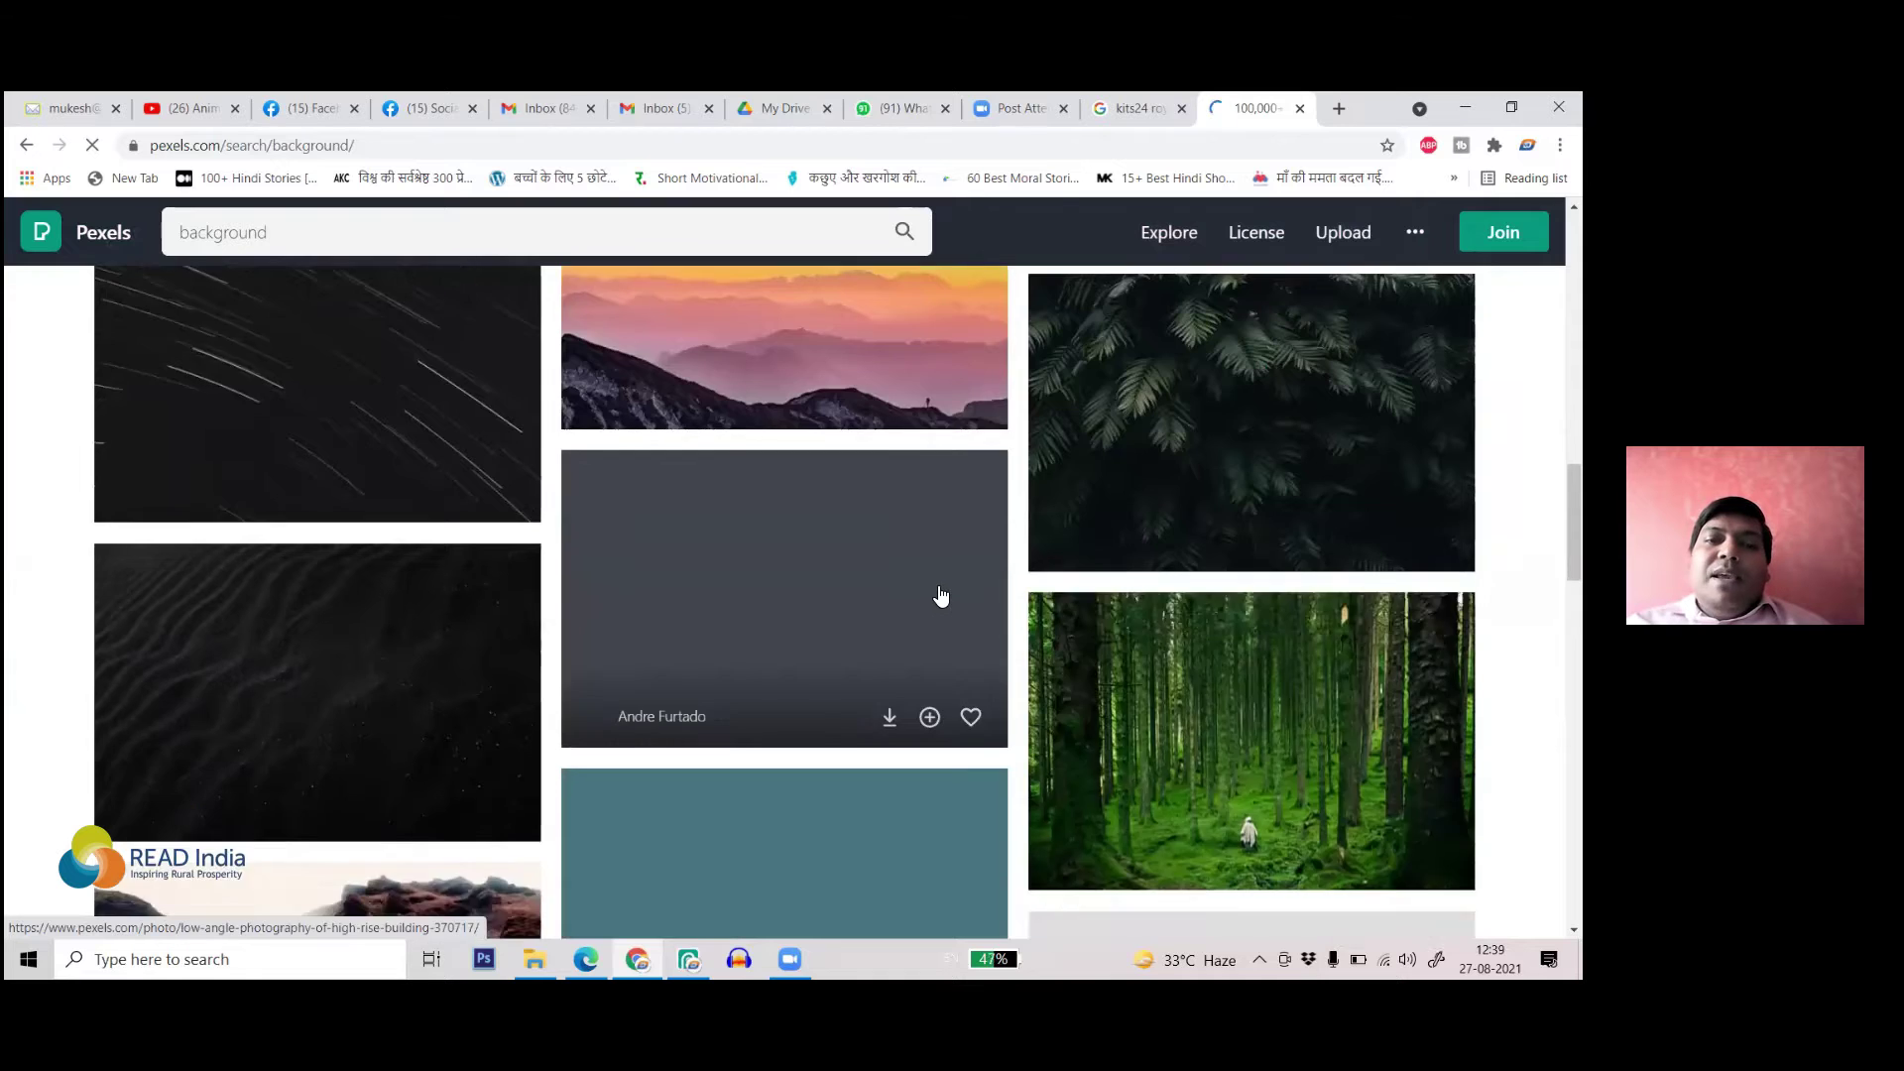
scroll(821, 644, down, 8)
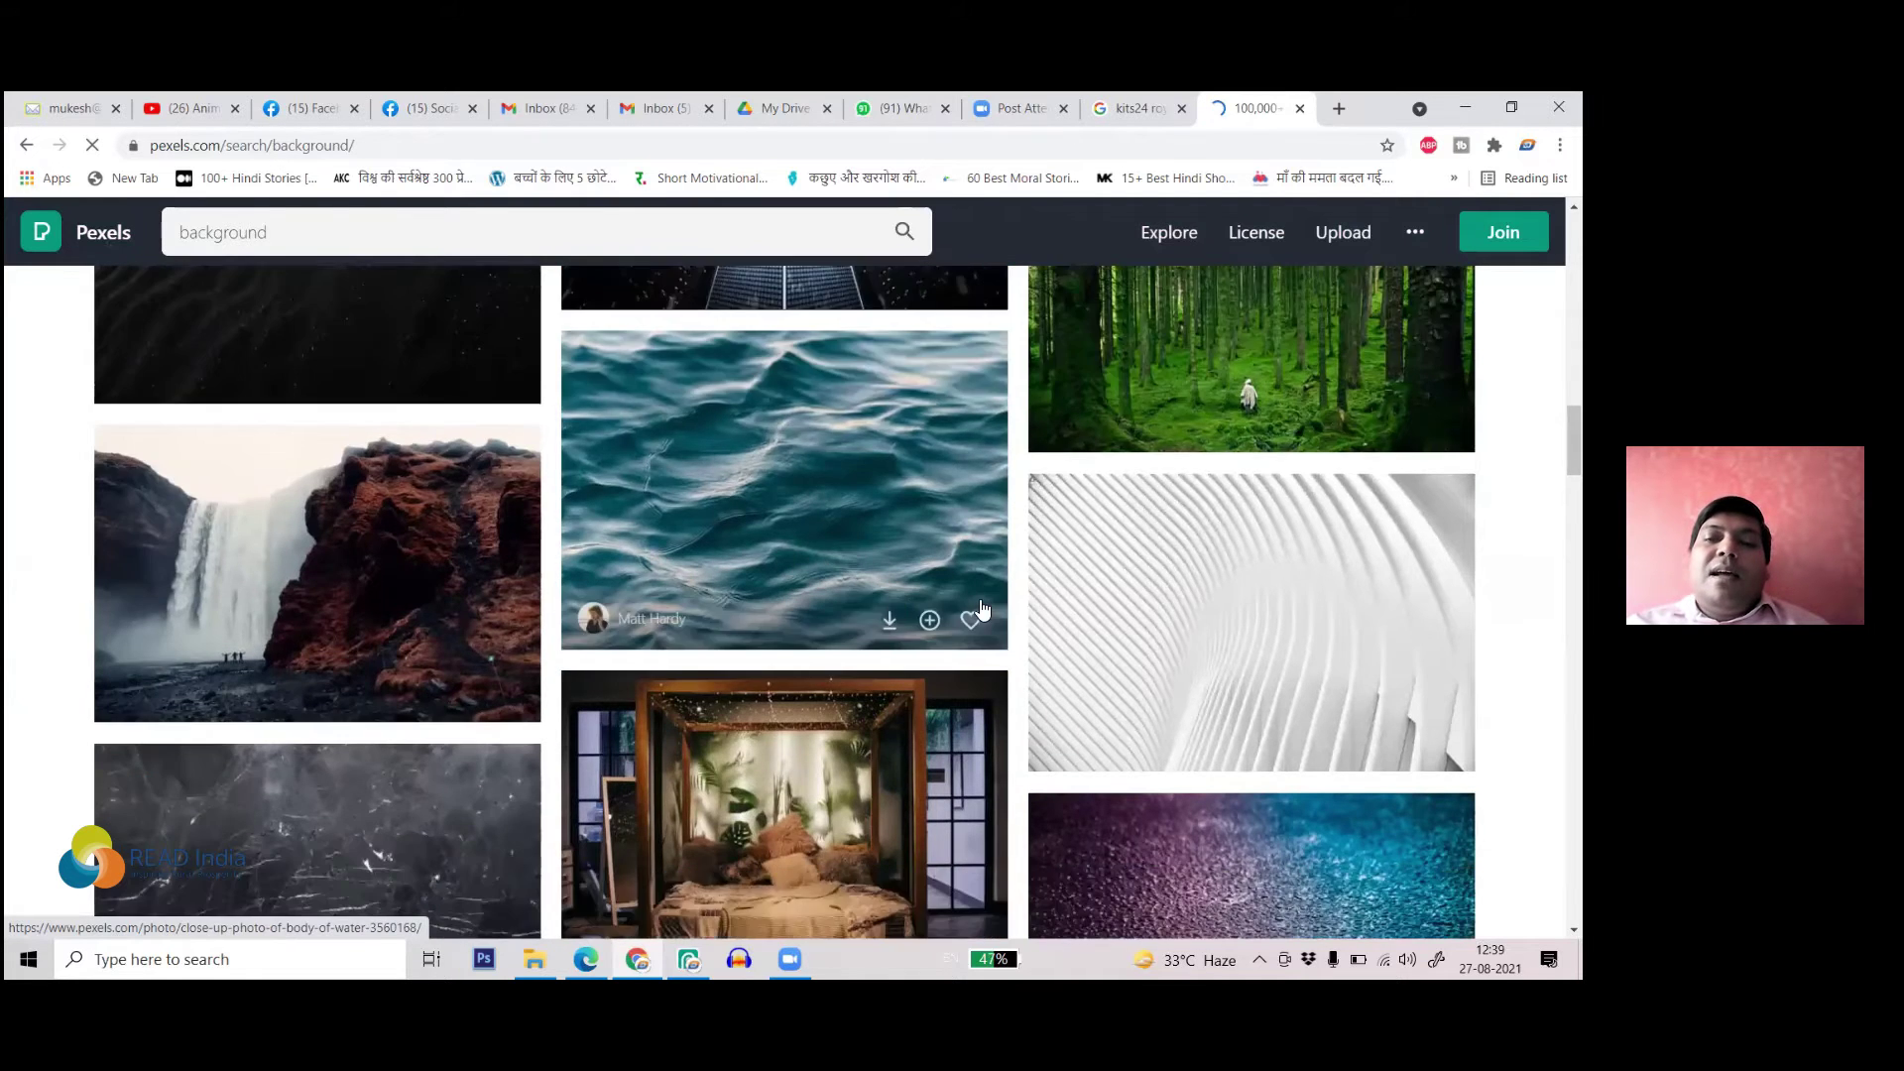
scroll(813, 648, down, 4)
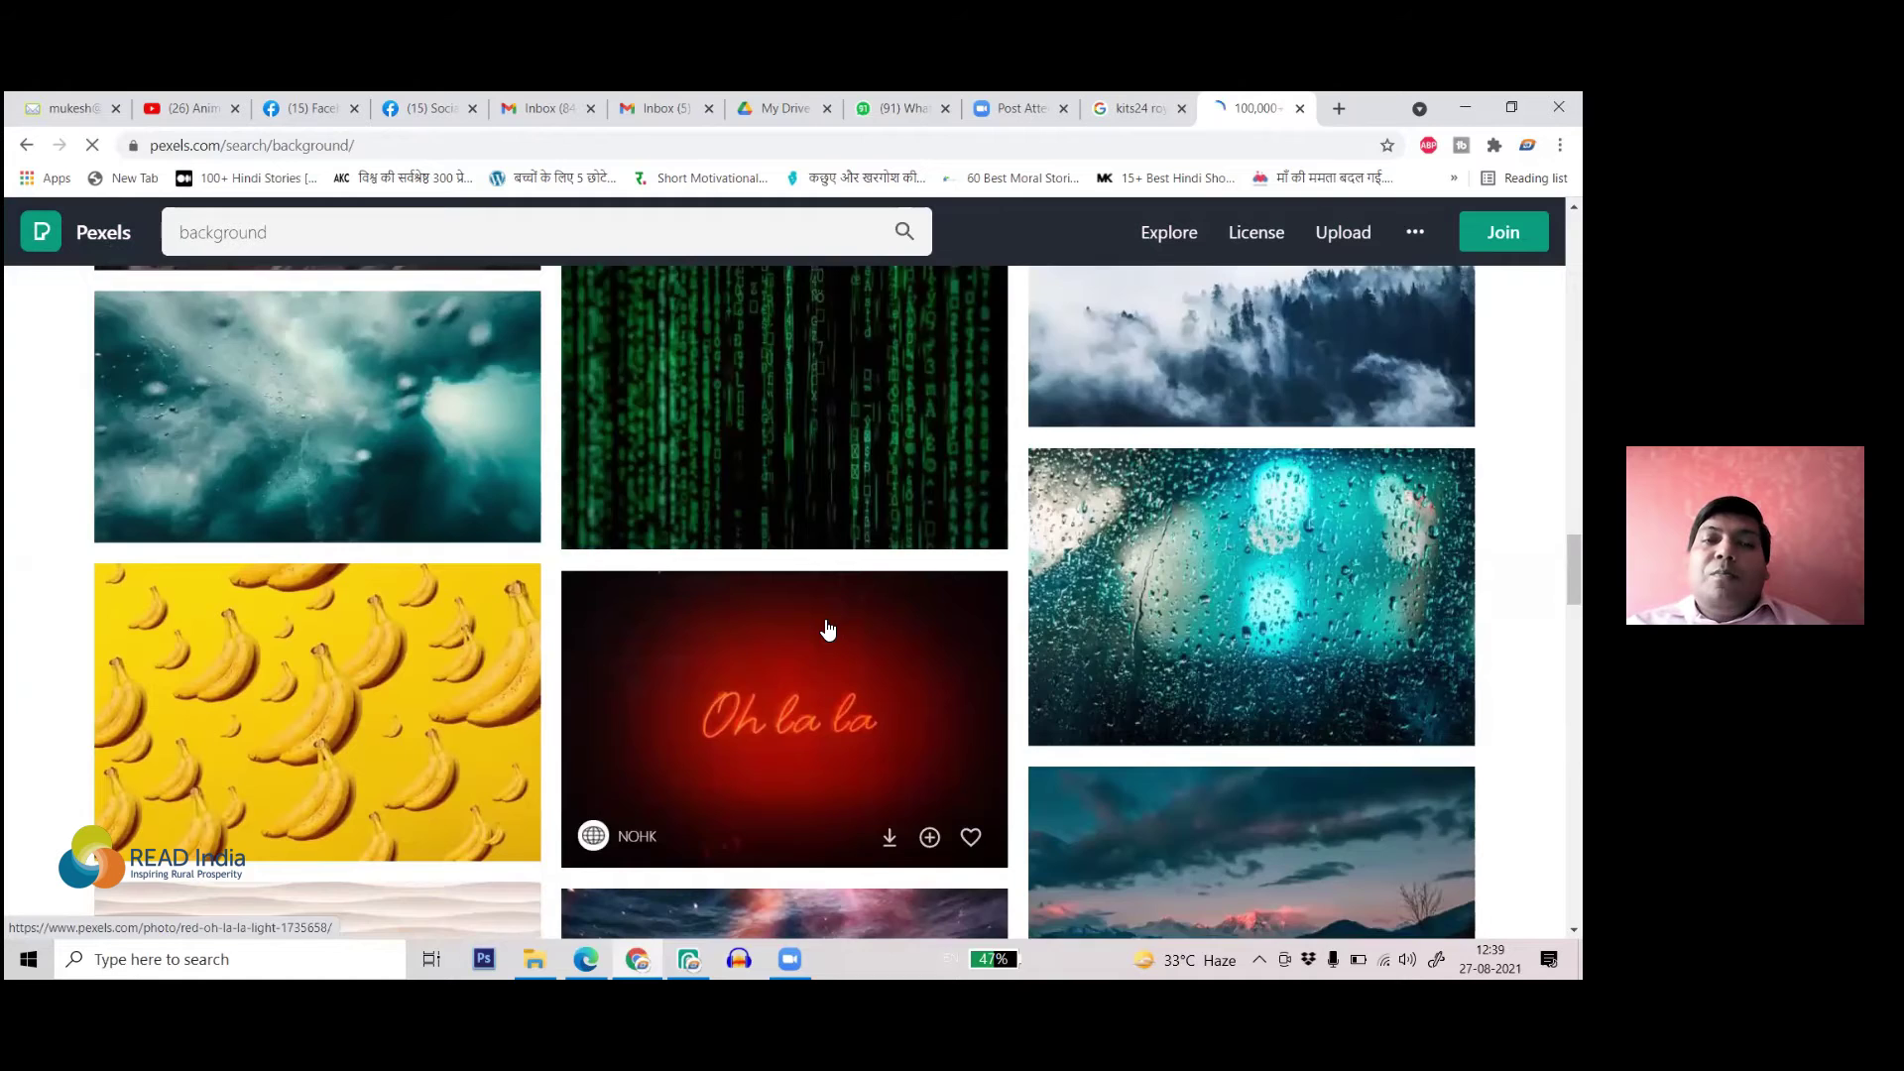
scroll(828, 630, down, 4)
scroll(560, 560, down, 7)
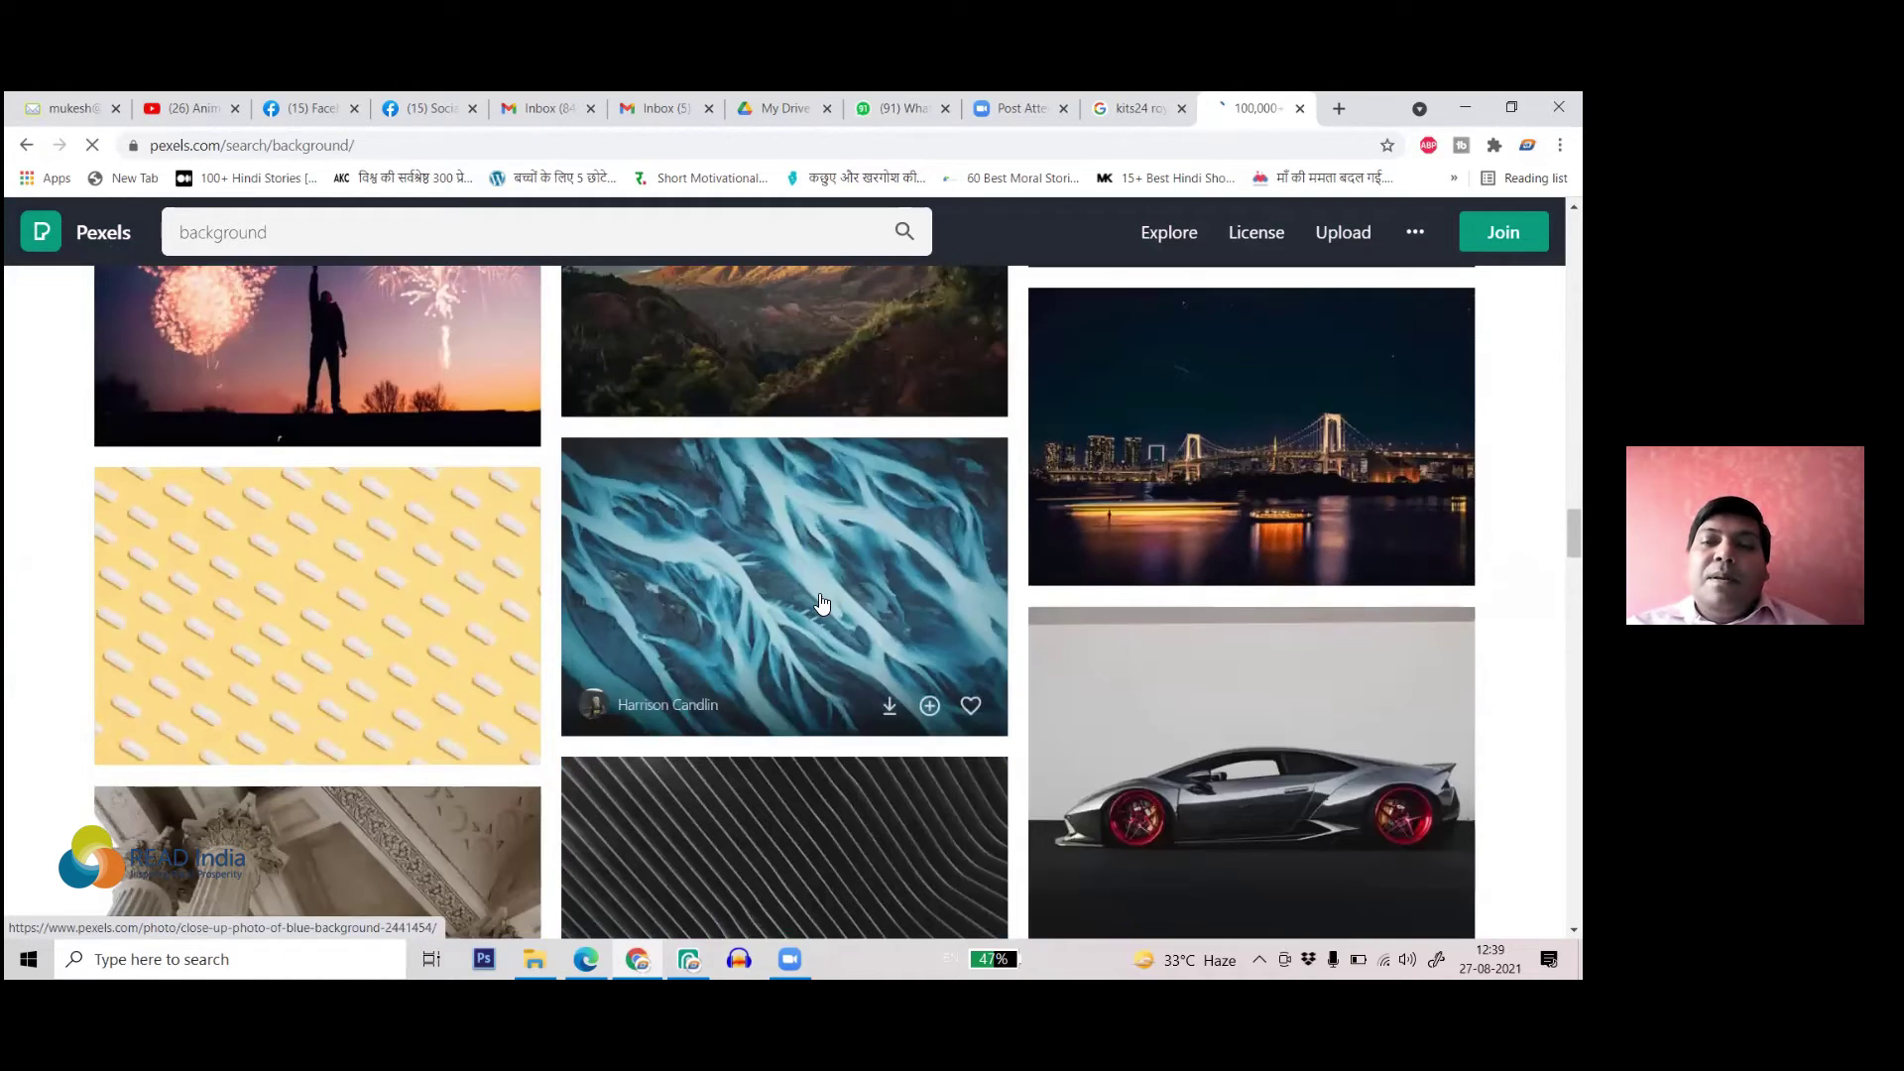
scroll(972, 590, down, 6)
scroll(969, 590, down, 4)
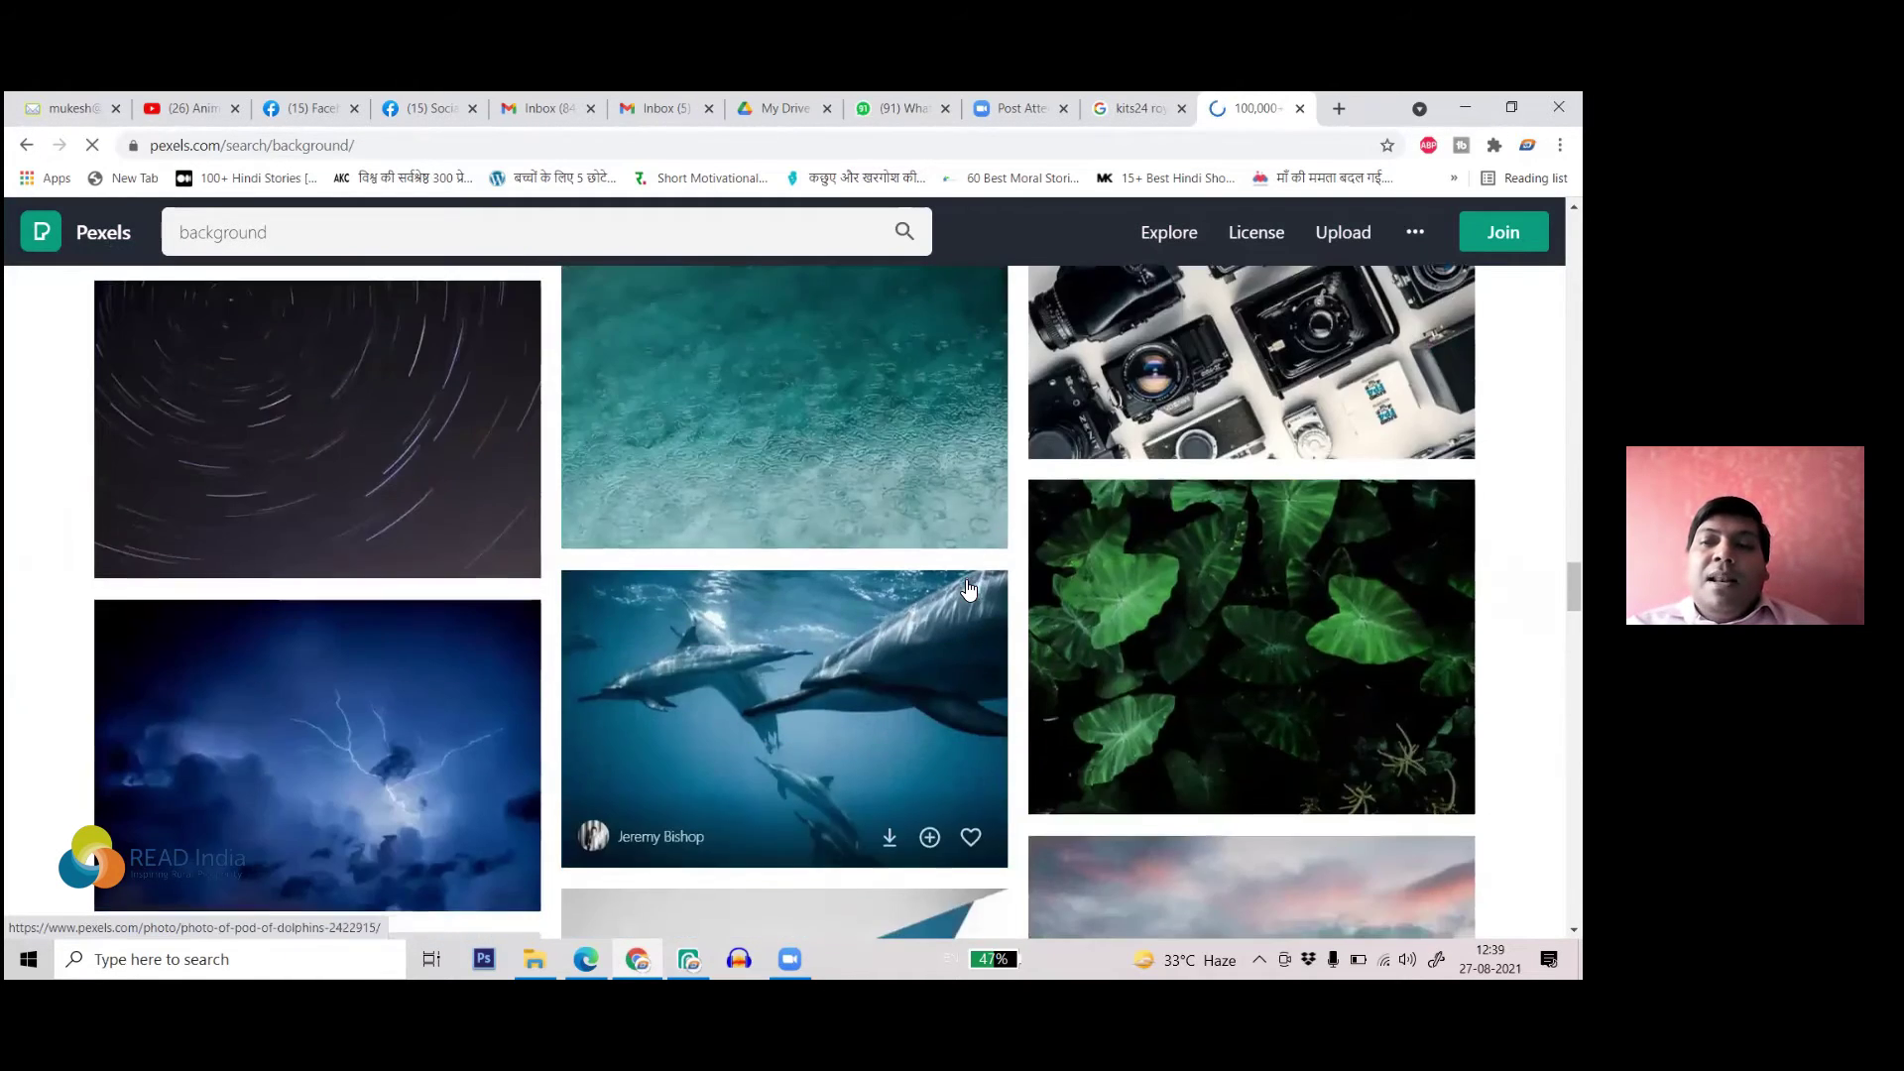
- View the dolphin pod photo on its detail page, close it and continue through the background results
click(895, 512)
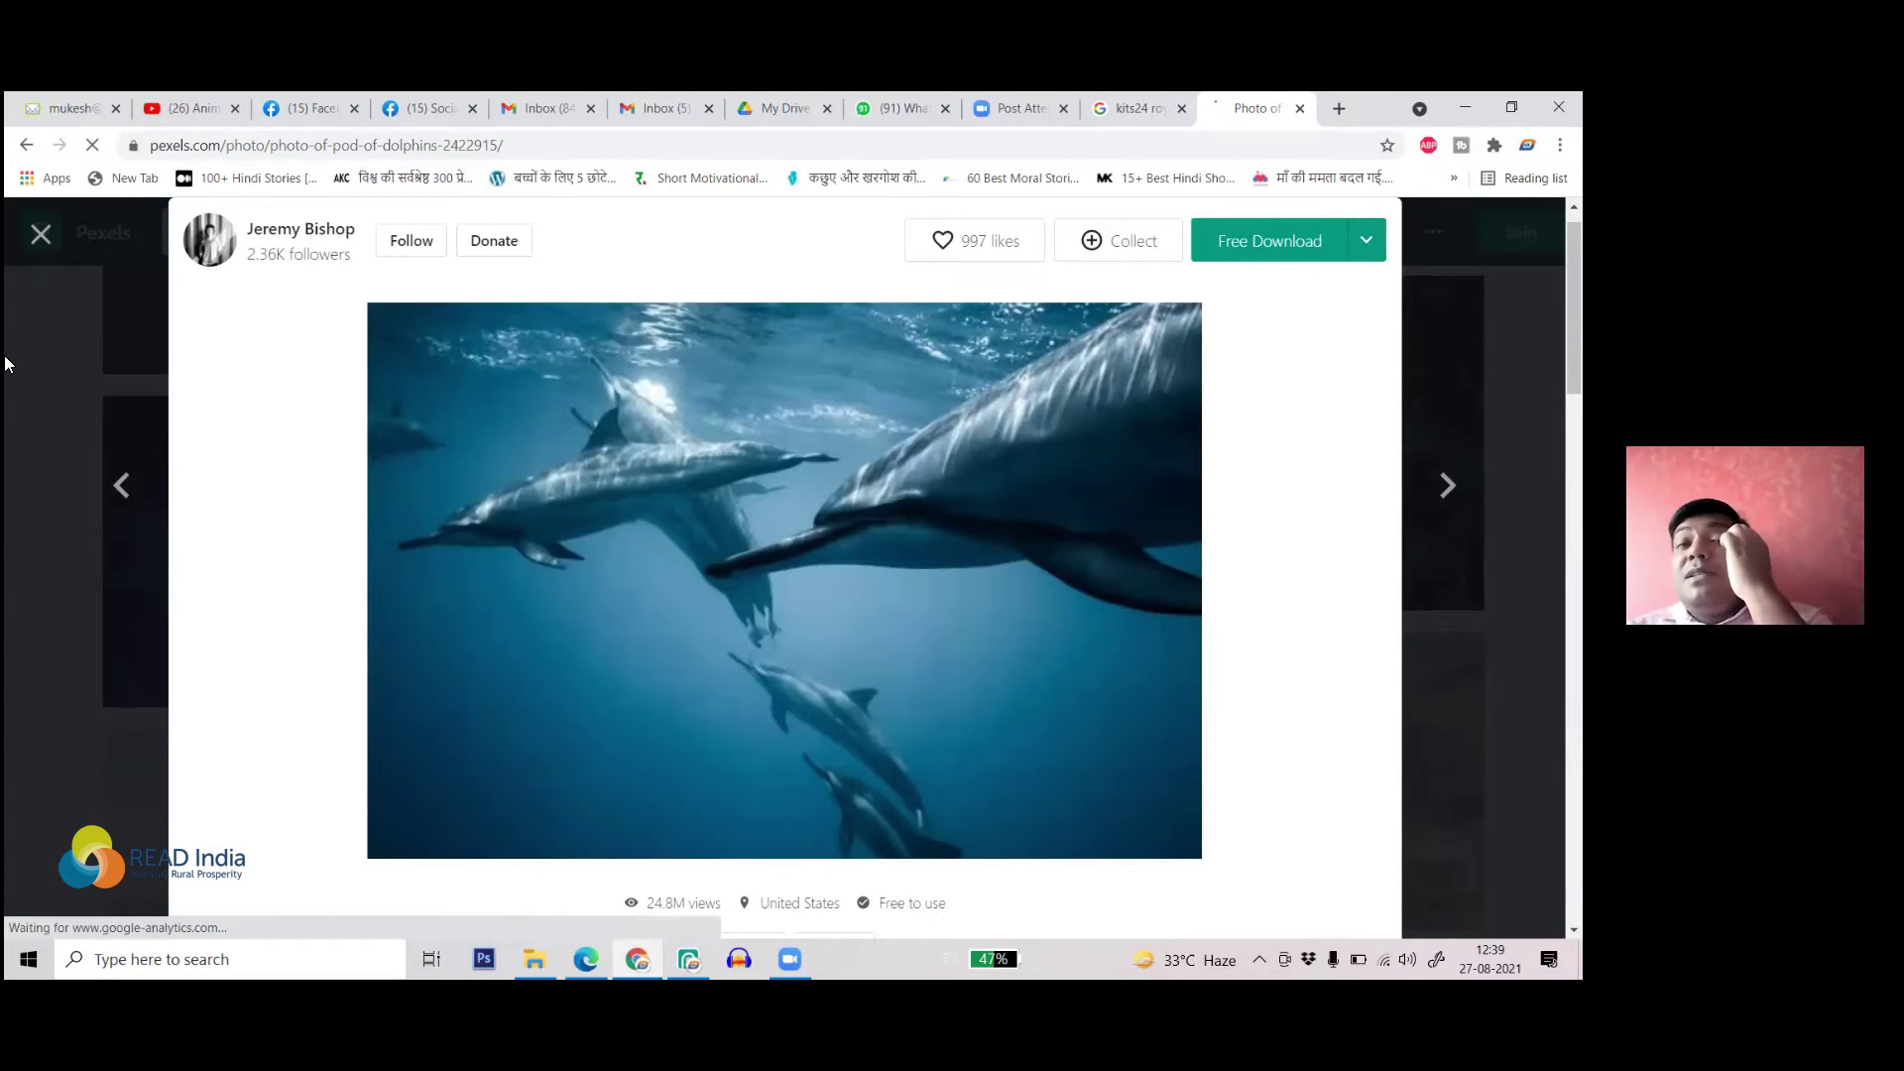
click(41, 235)
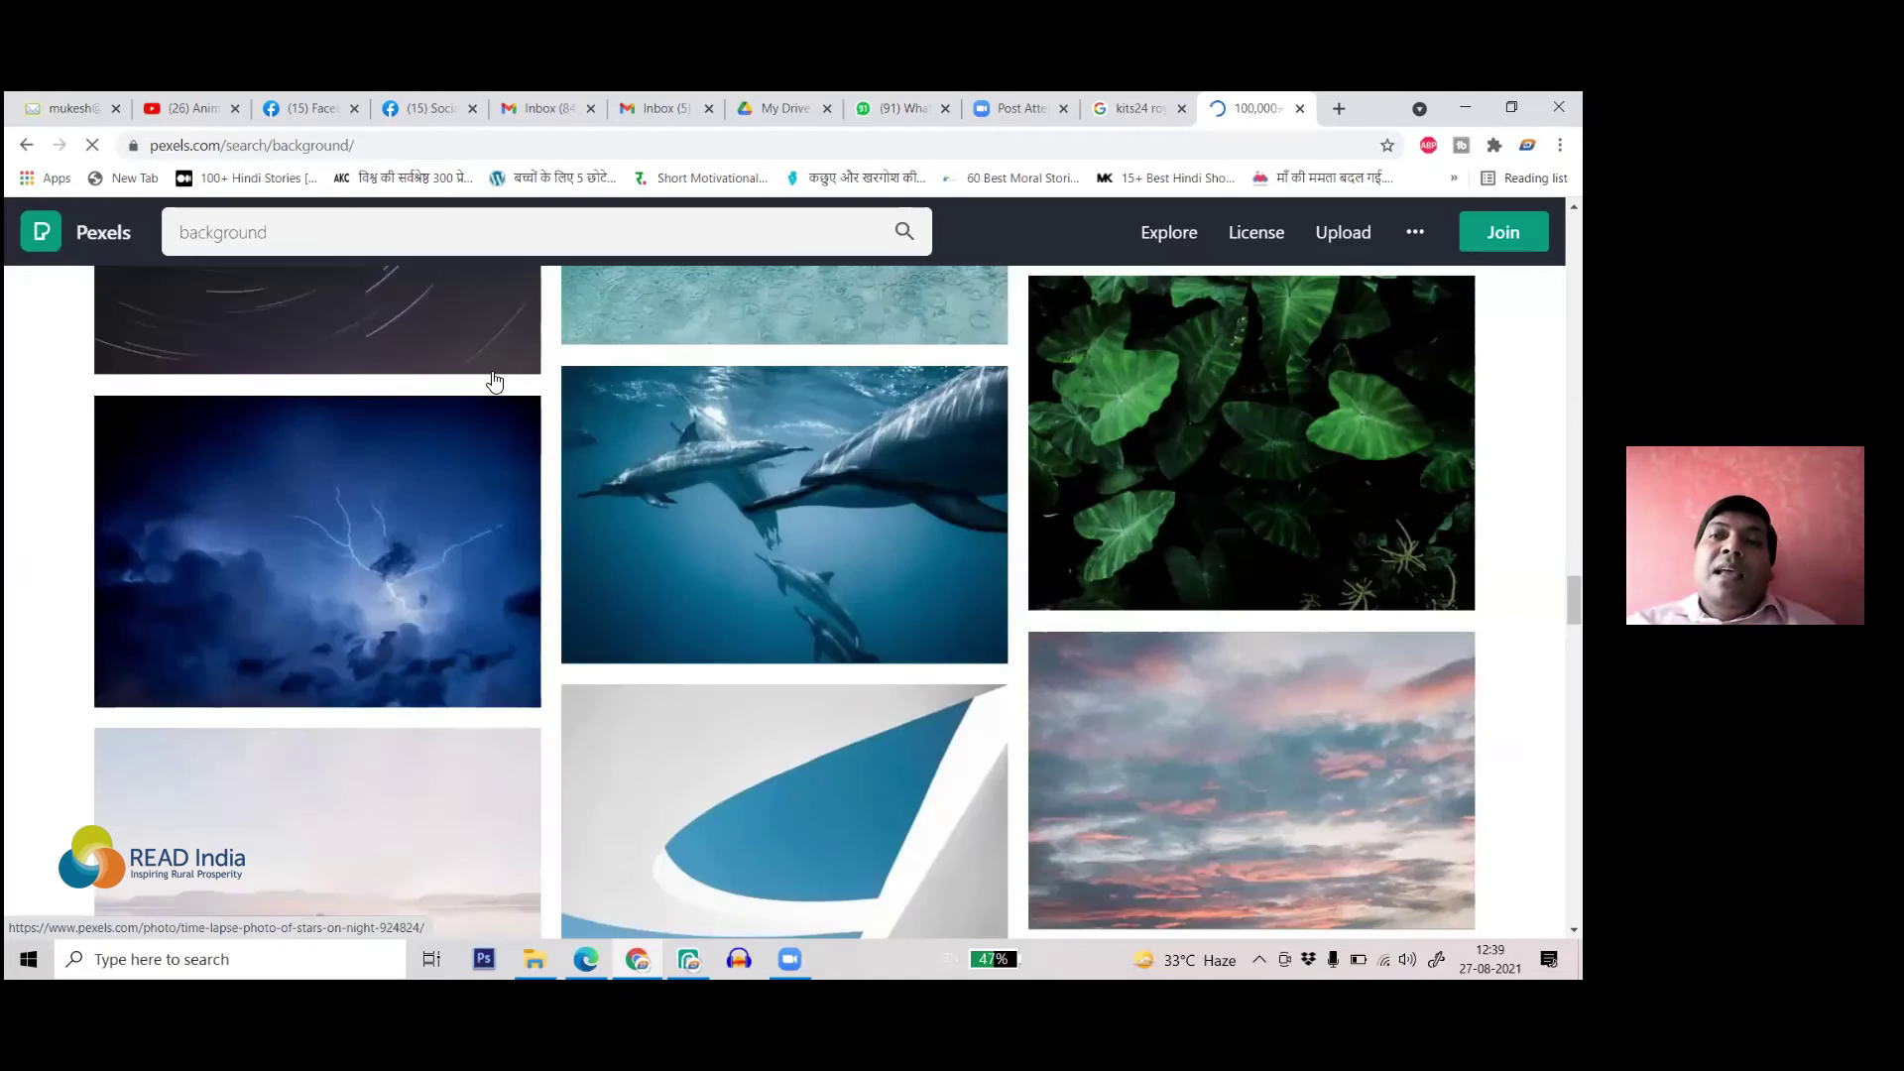
scroll(722, 409, down, 5)
- Switch from the background results to the Nature category and look through its photos
scroll(722, 409, up, 20)
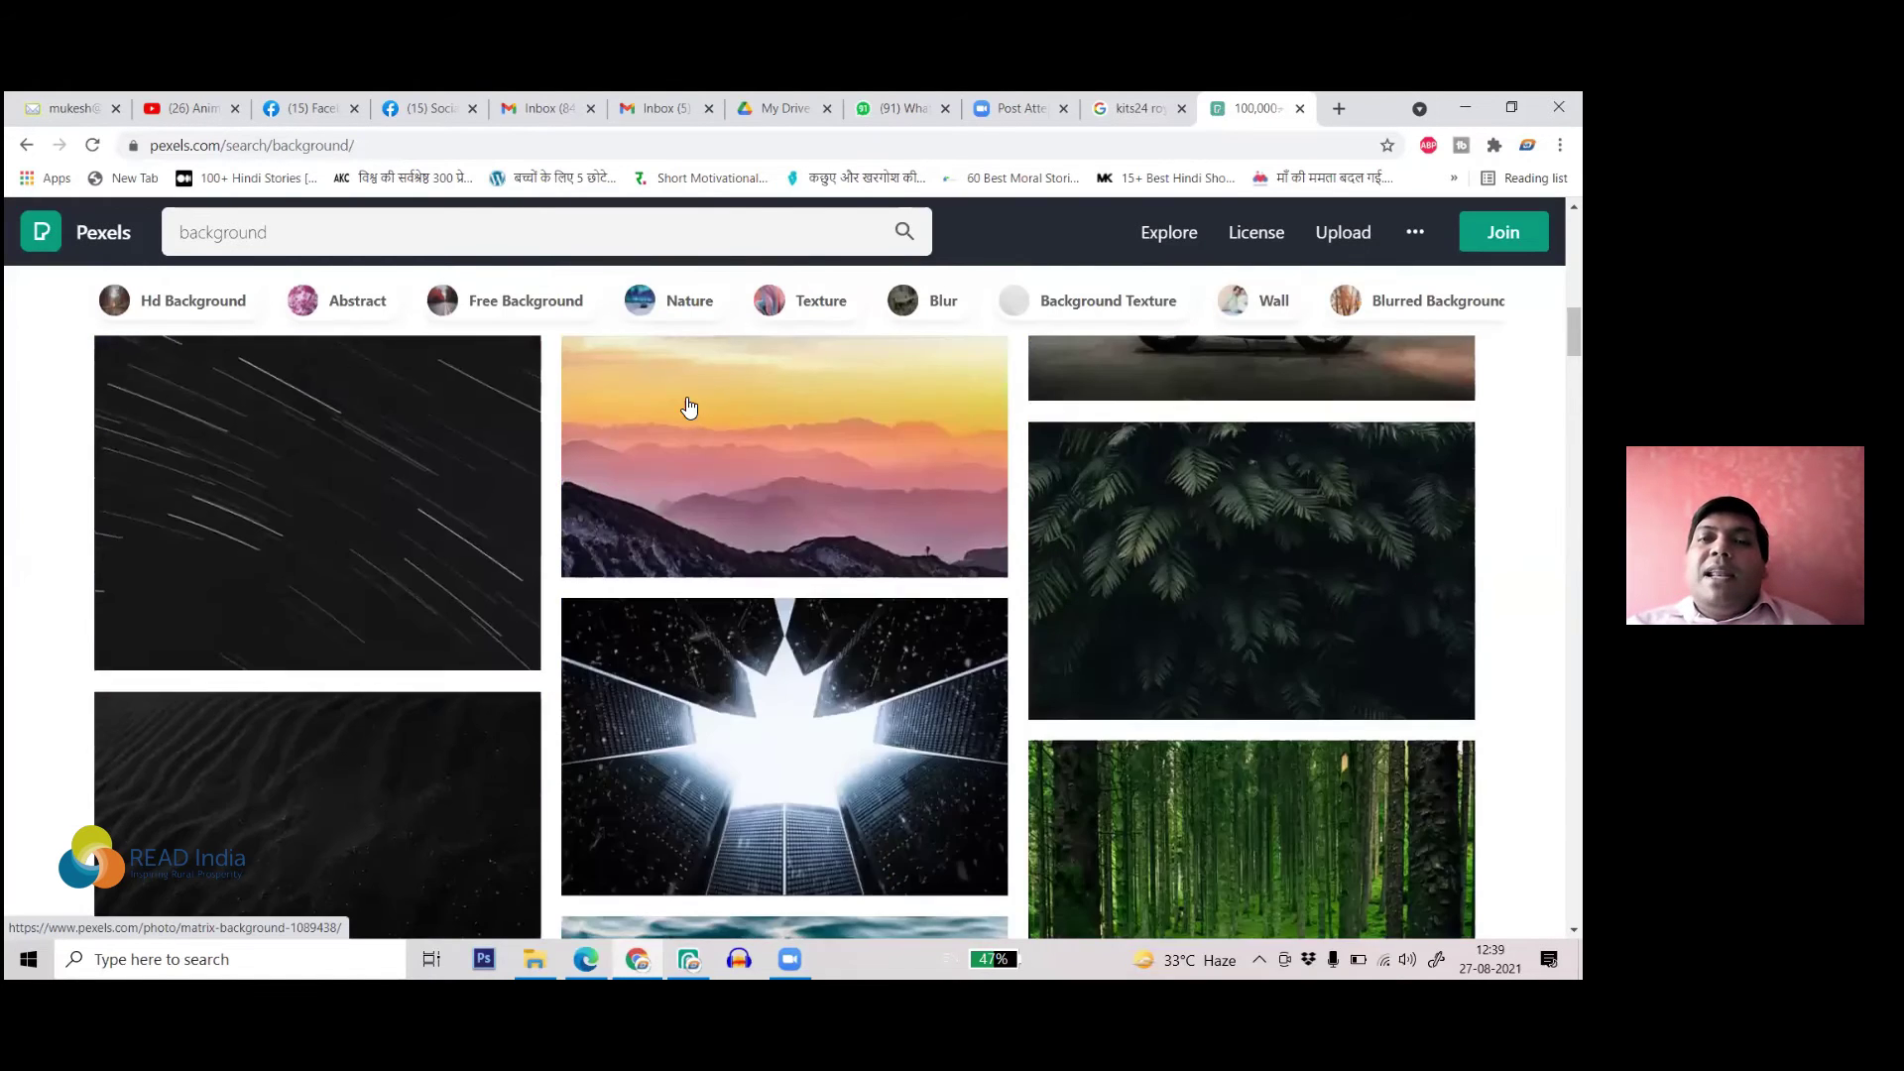
scroll(689, 407, up, 10)
click(682, 306)
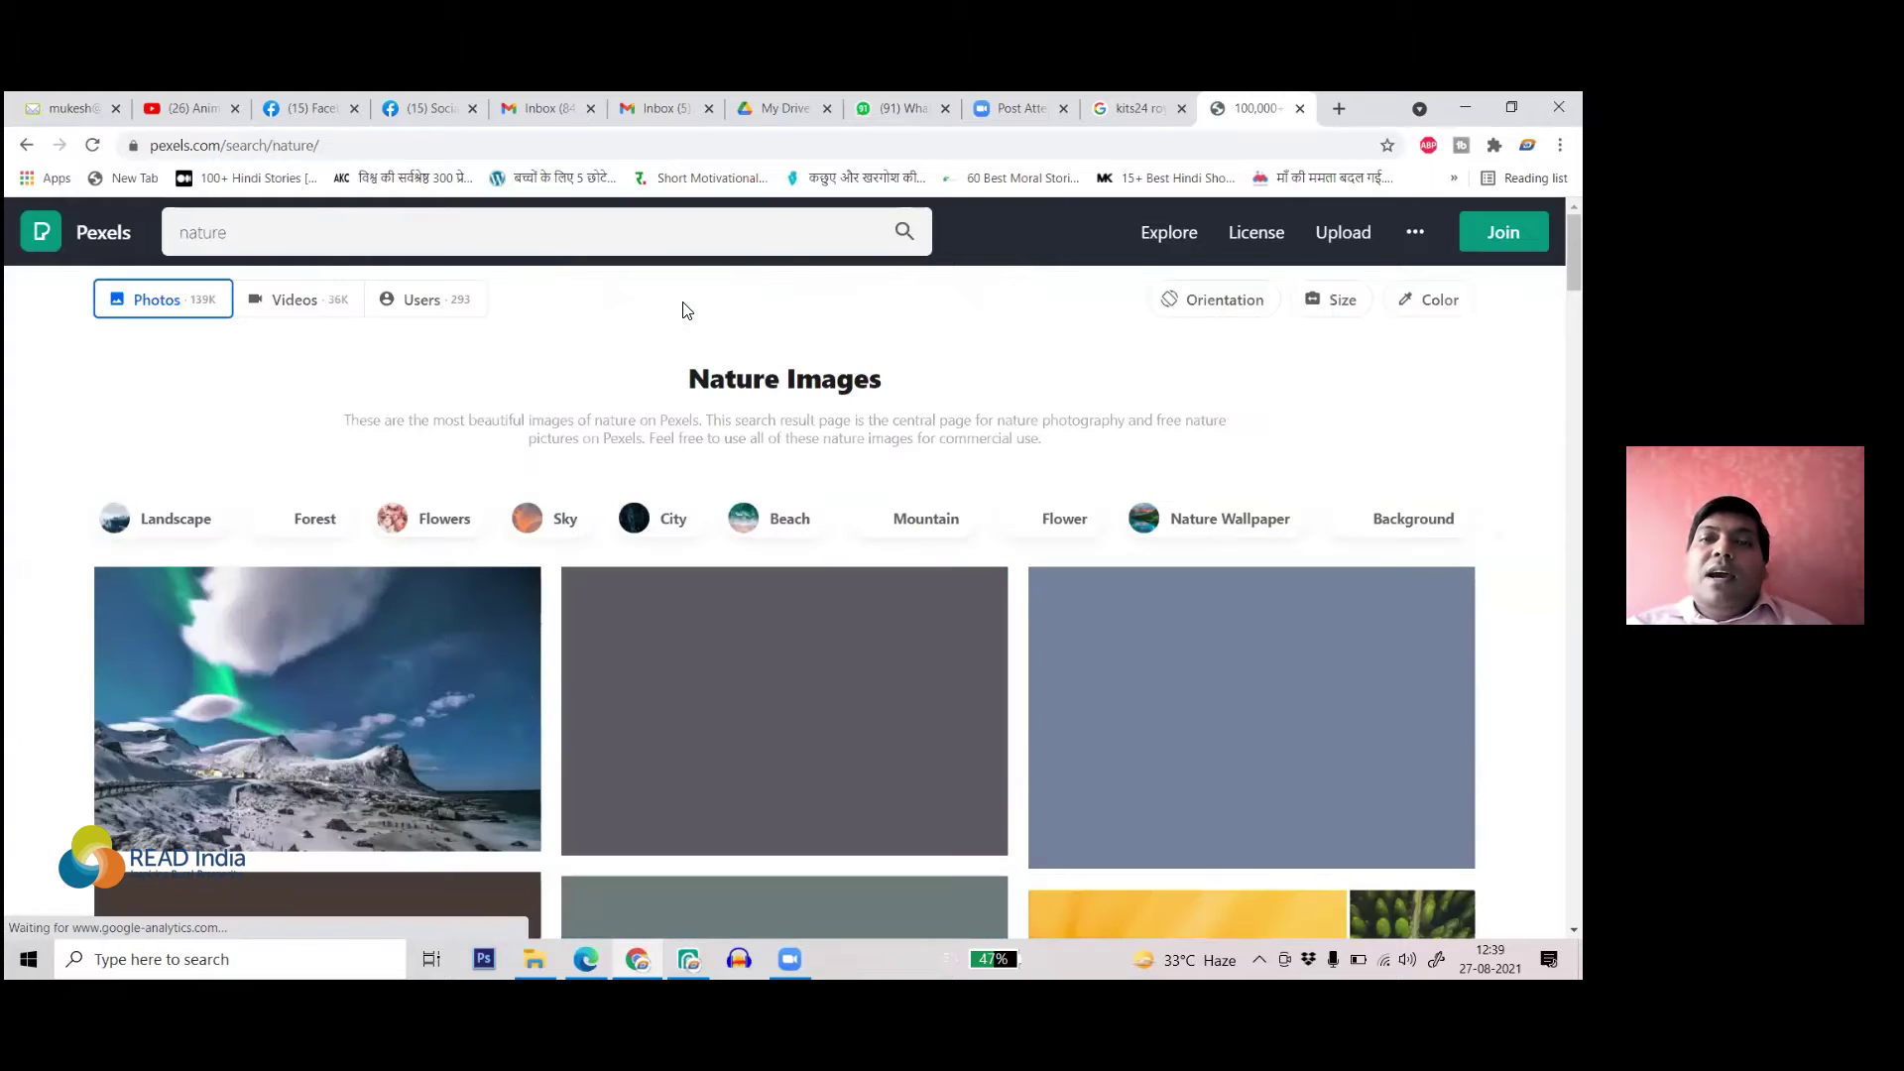
scroll(680, 556, down, 8)
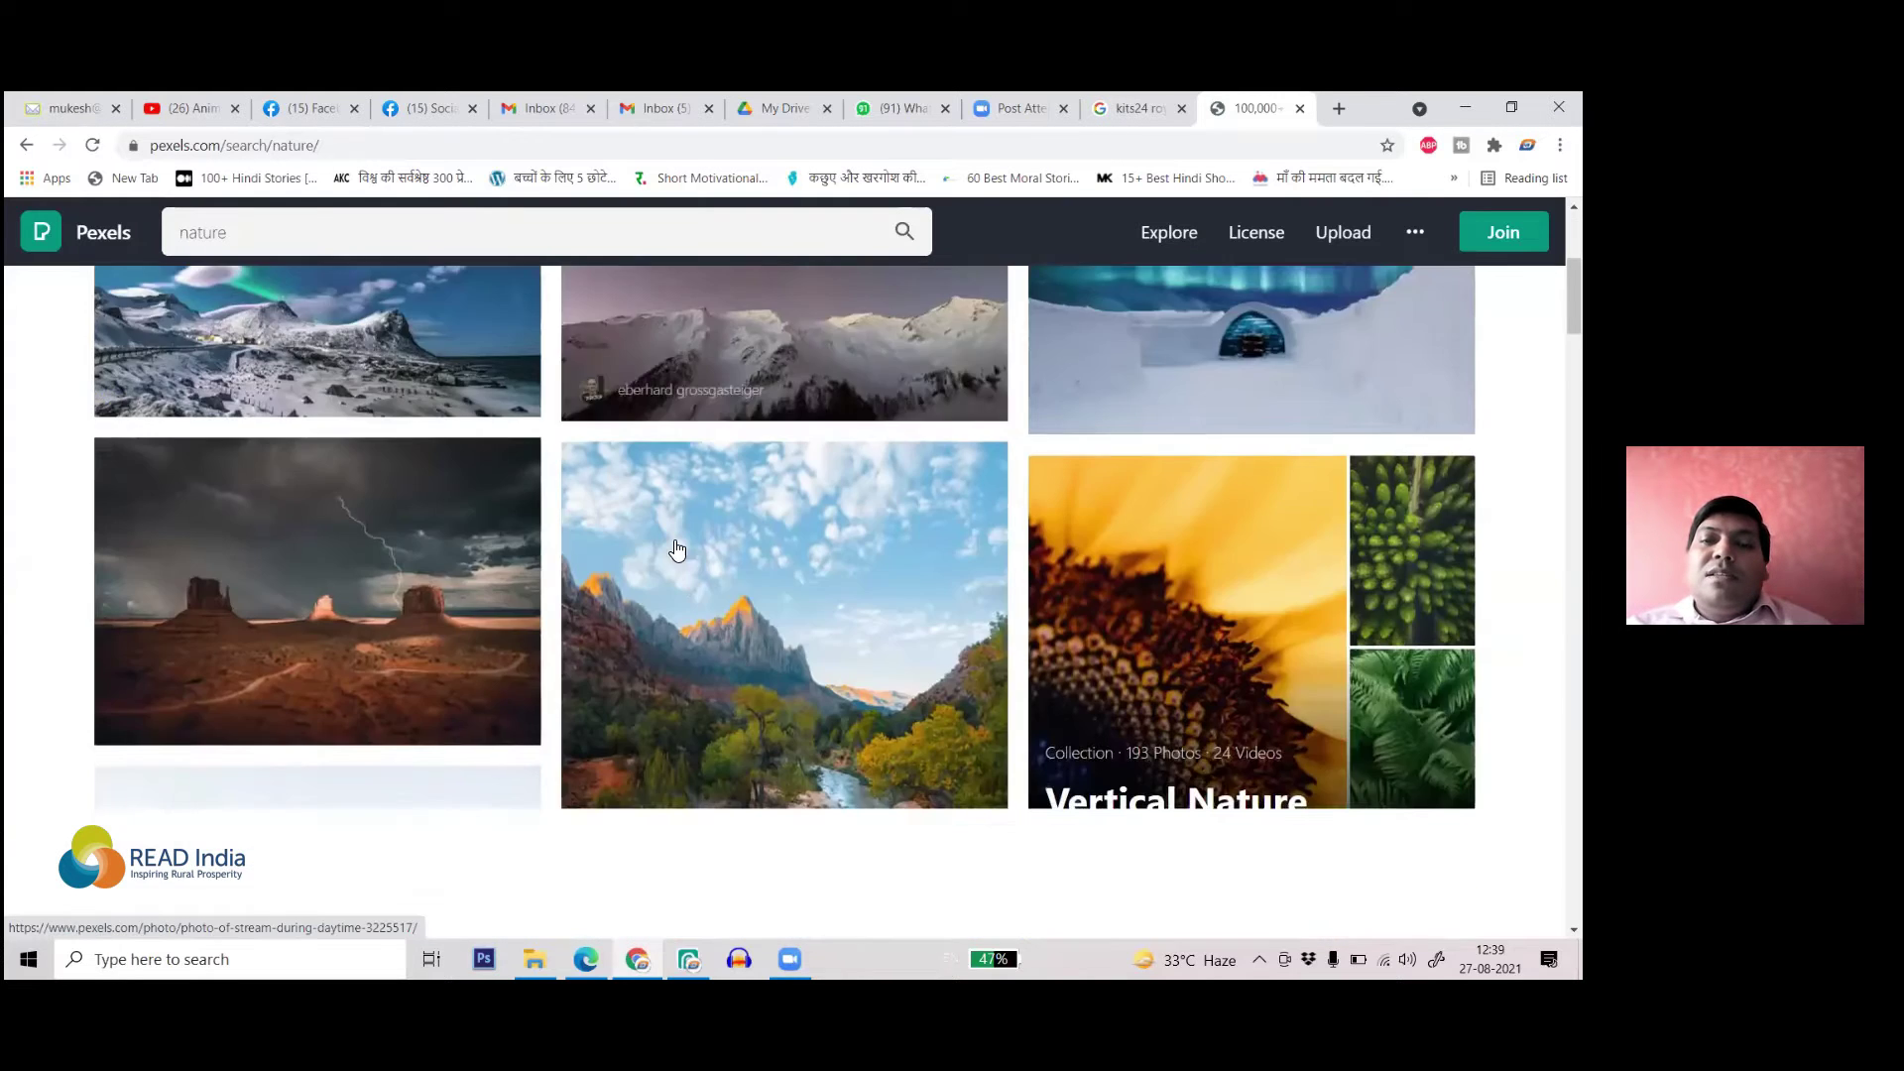
scroll(952, 645, up, 3)
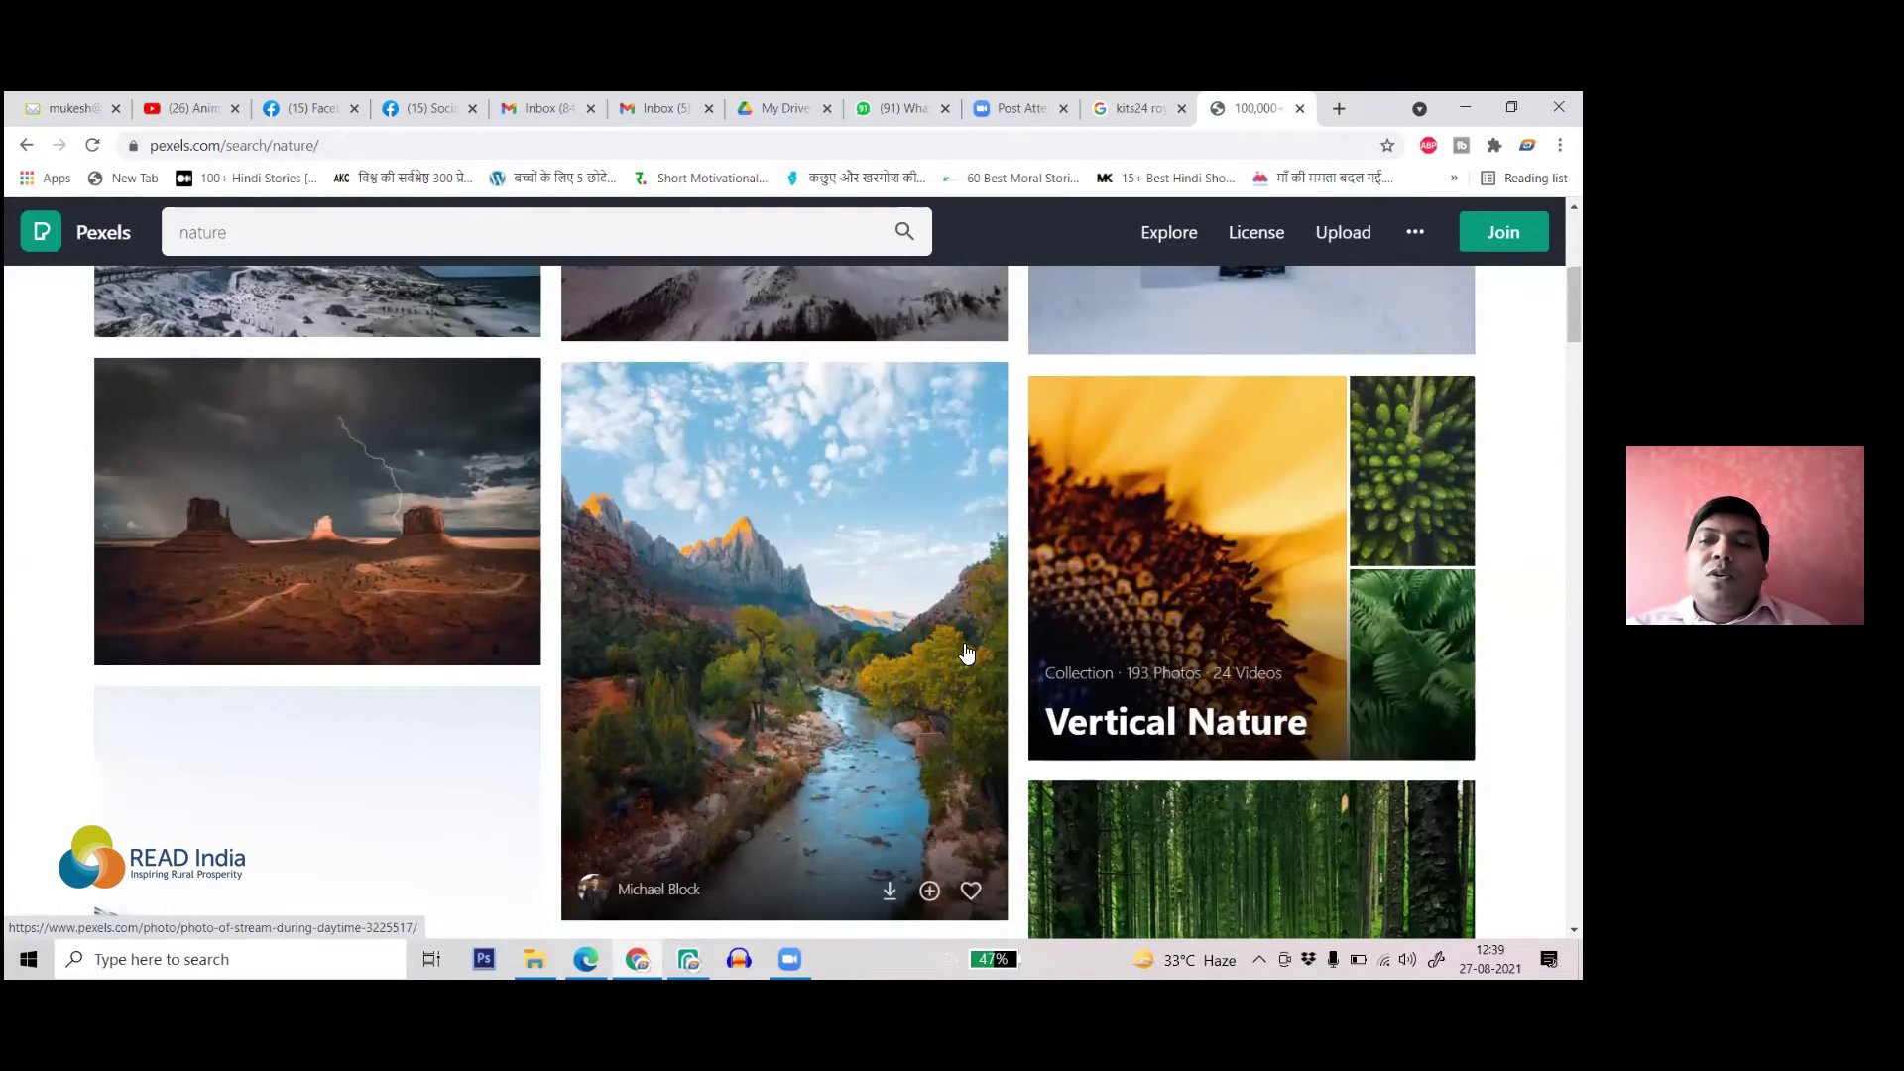
scroll(958, 643, down, 15)
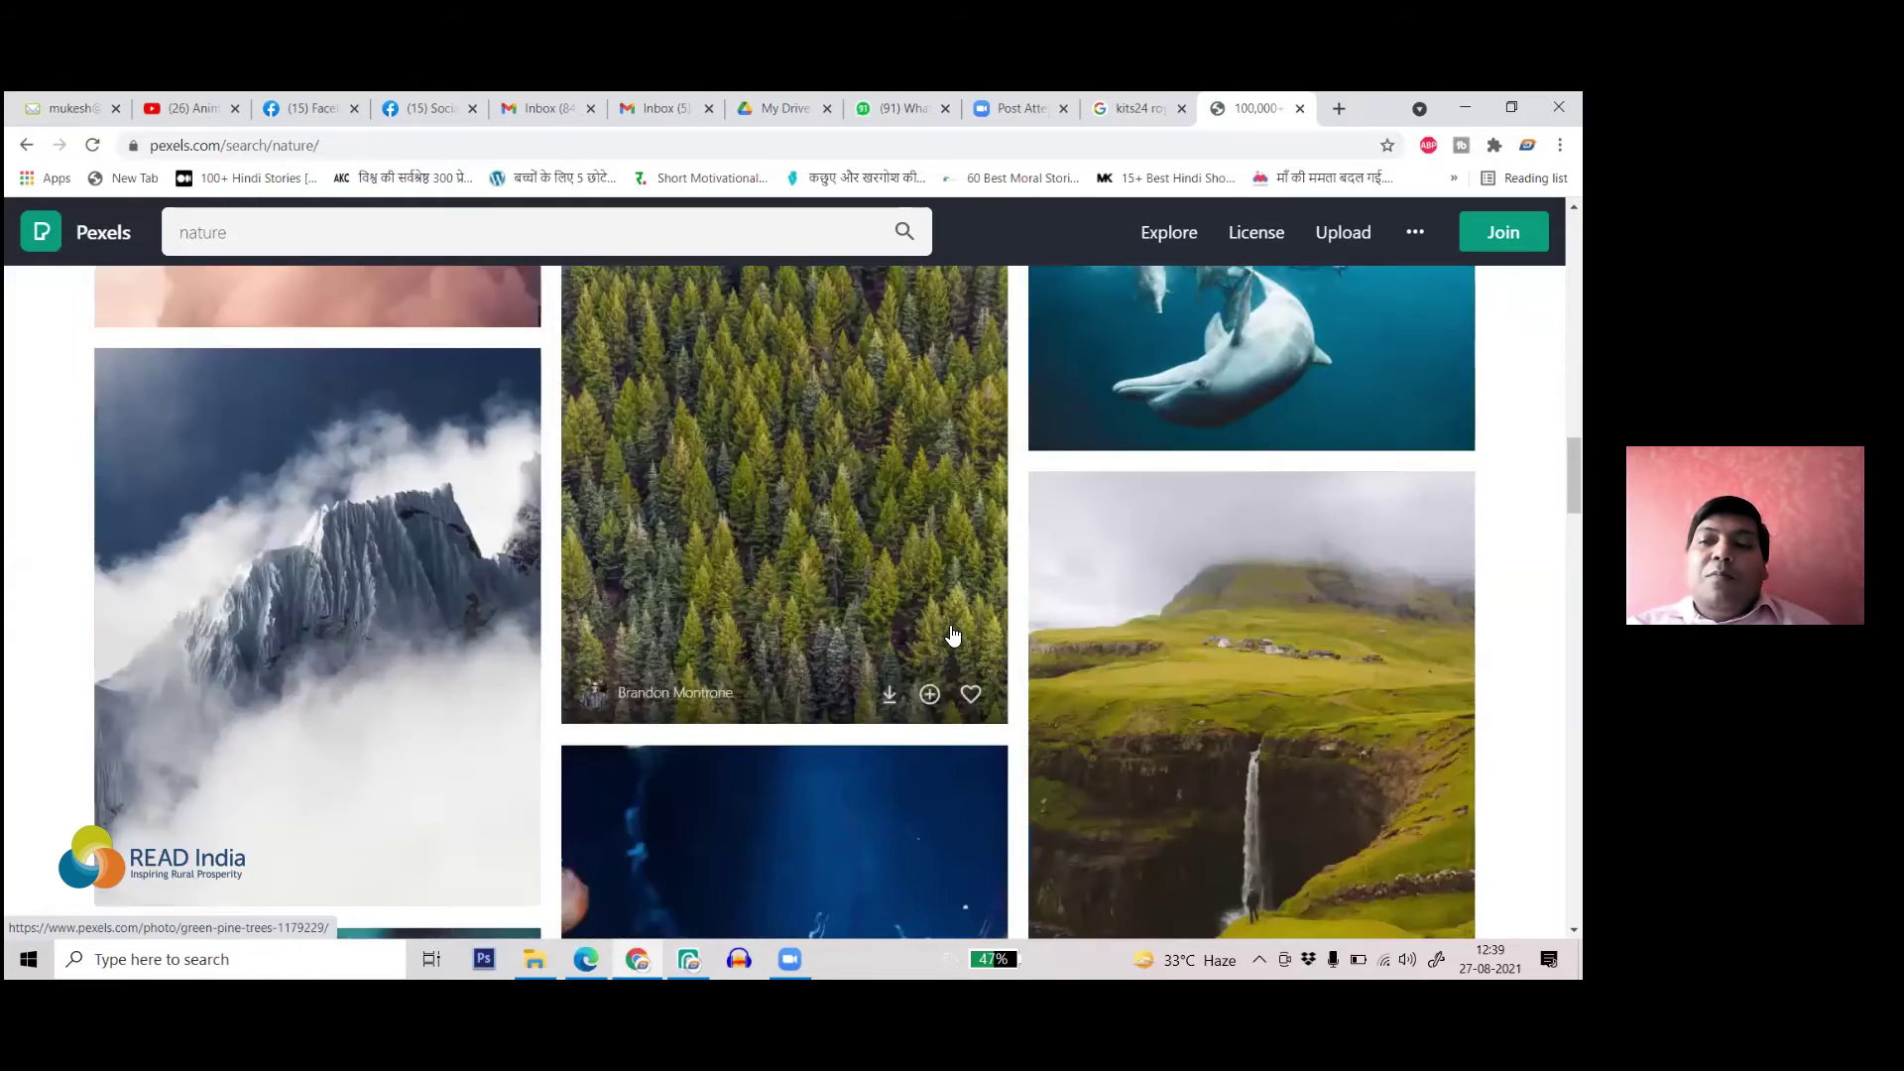
- Look further through the Pexels Nature photos, returning to the beginning of the results
scroll(954, 629, down, 4)
scroll(950, 627, down, 6)
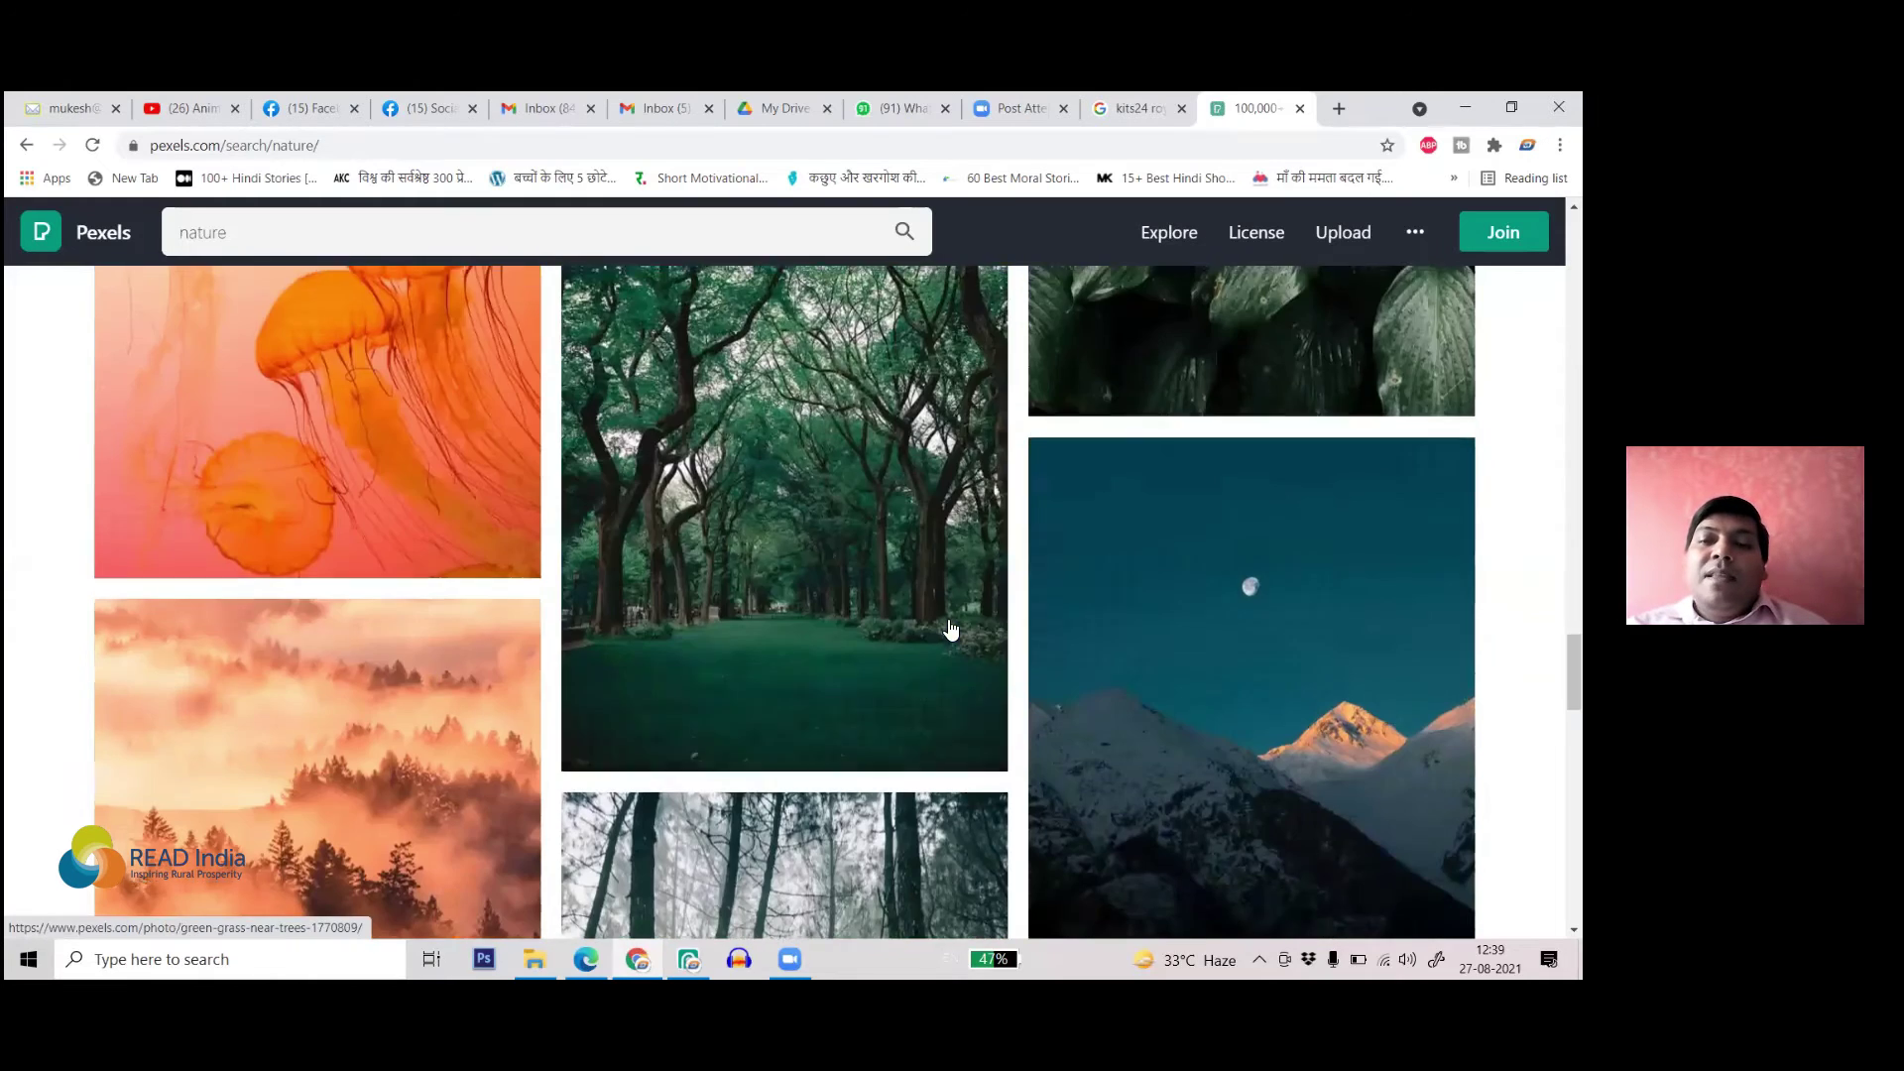
scroll(944, 623, down, 4)
scroll(929, 654, down, 6)
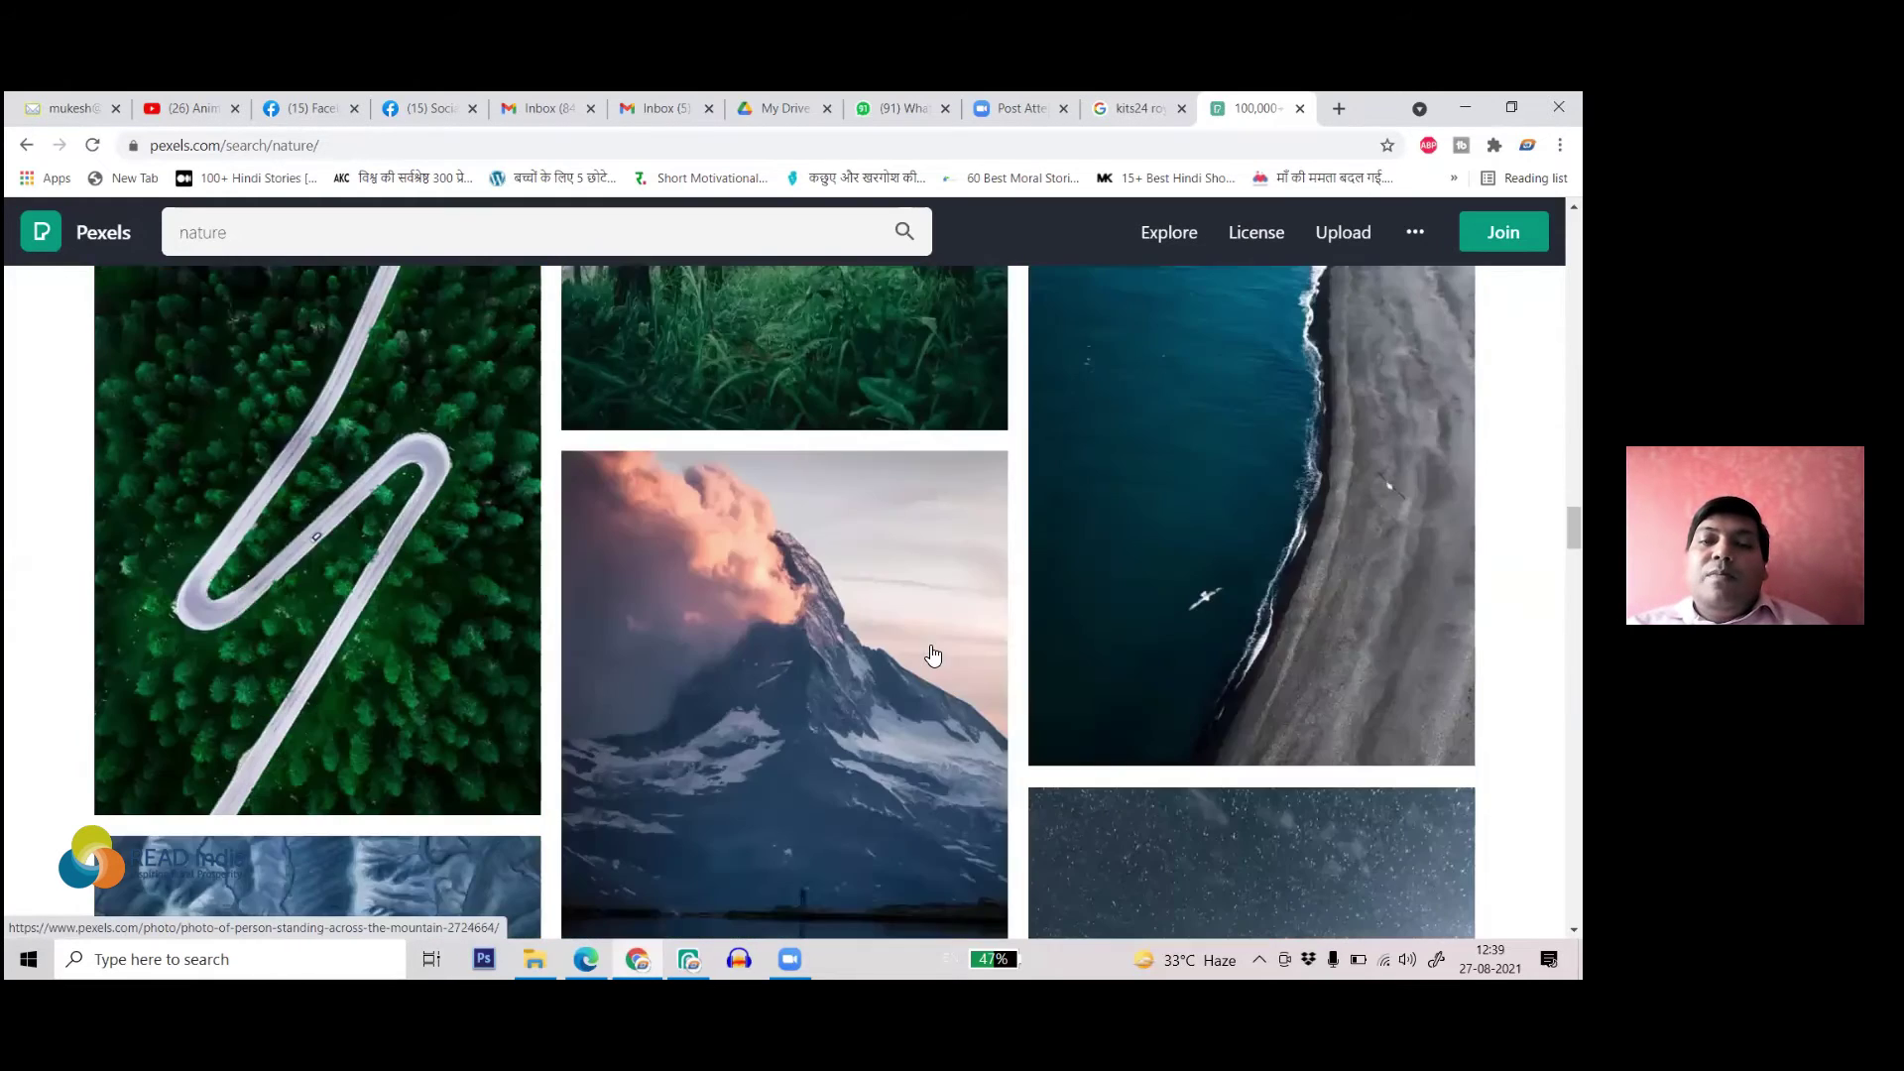
scroll(903, 645, up, 20)
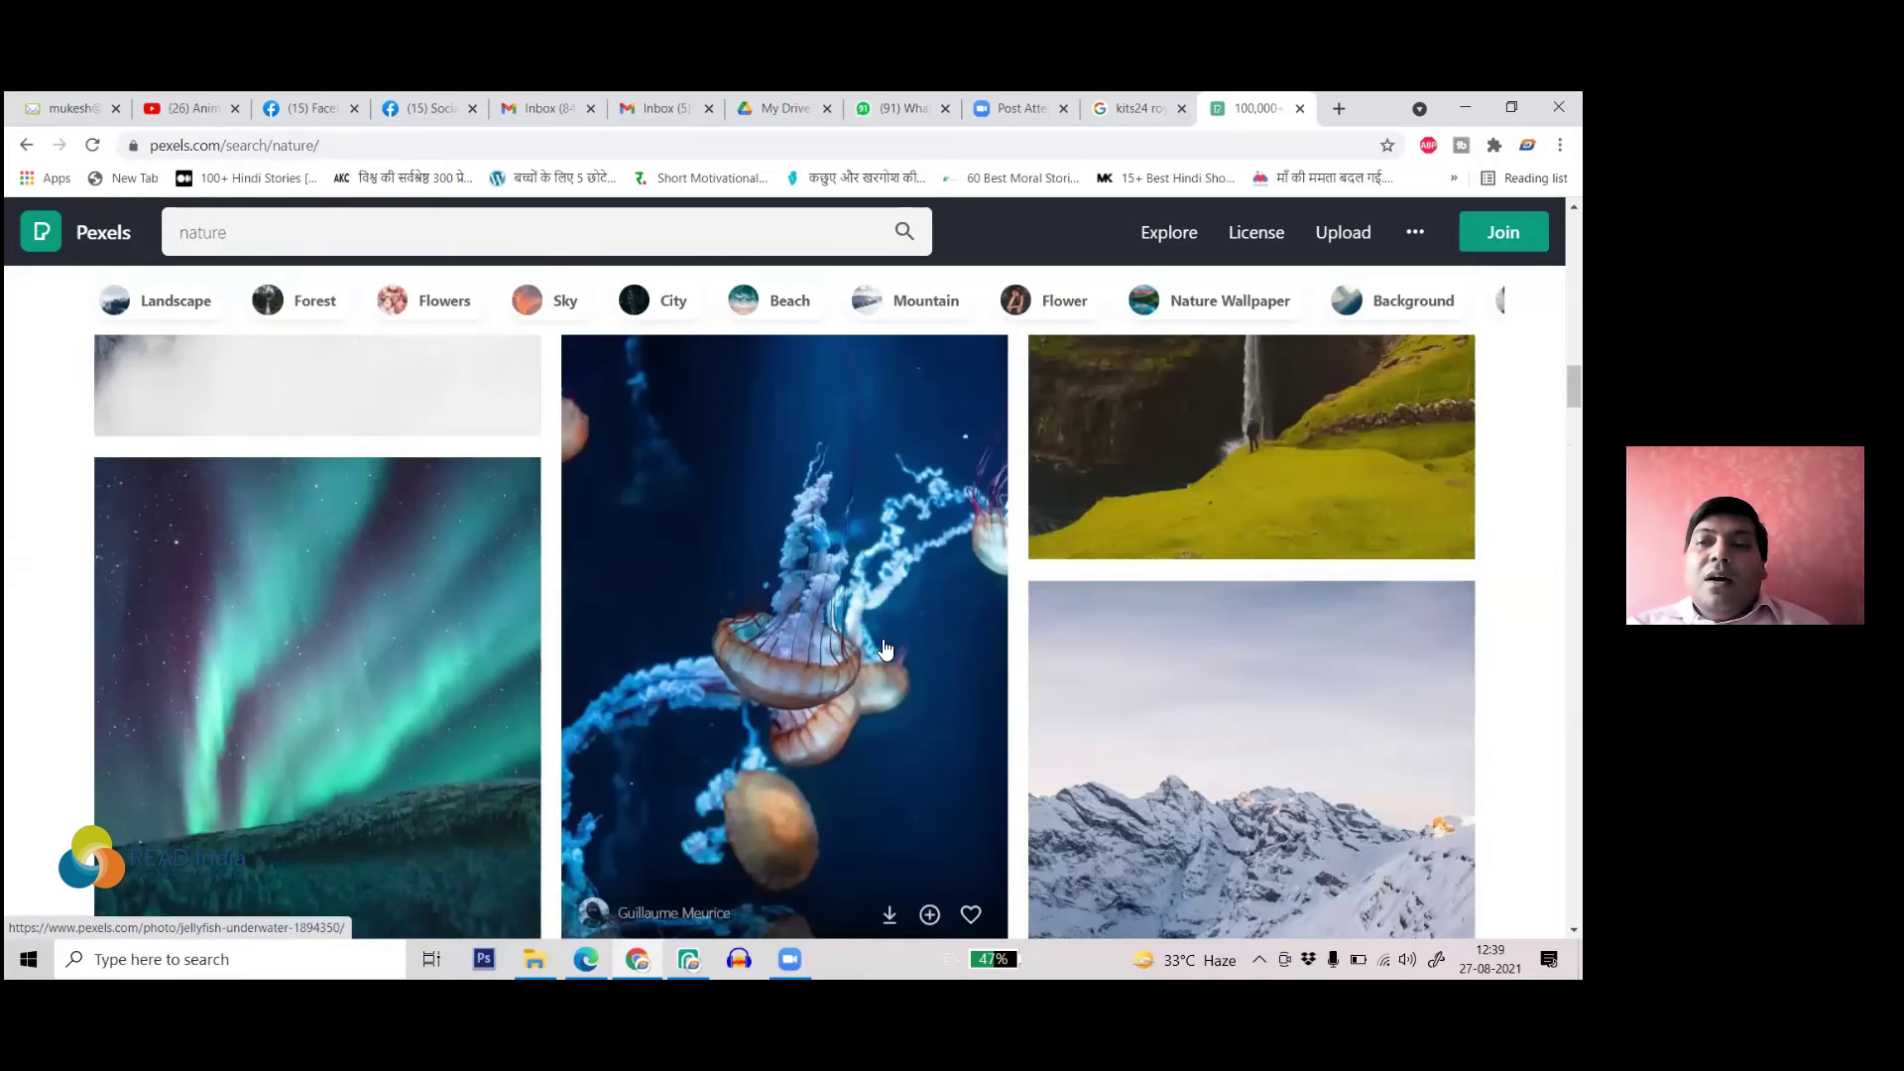
scroll(883, 646, up, 15)
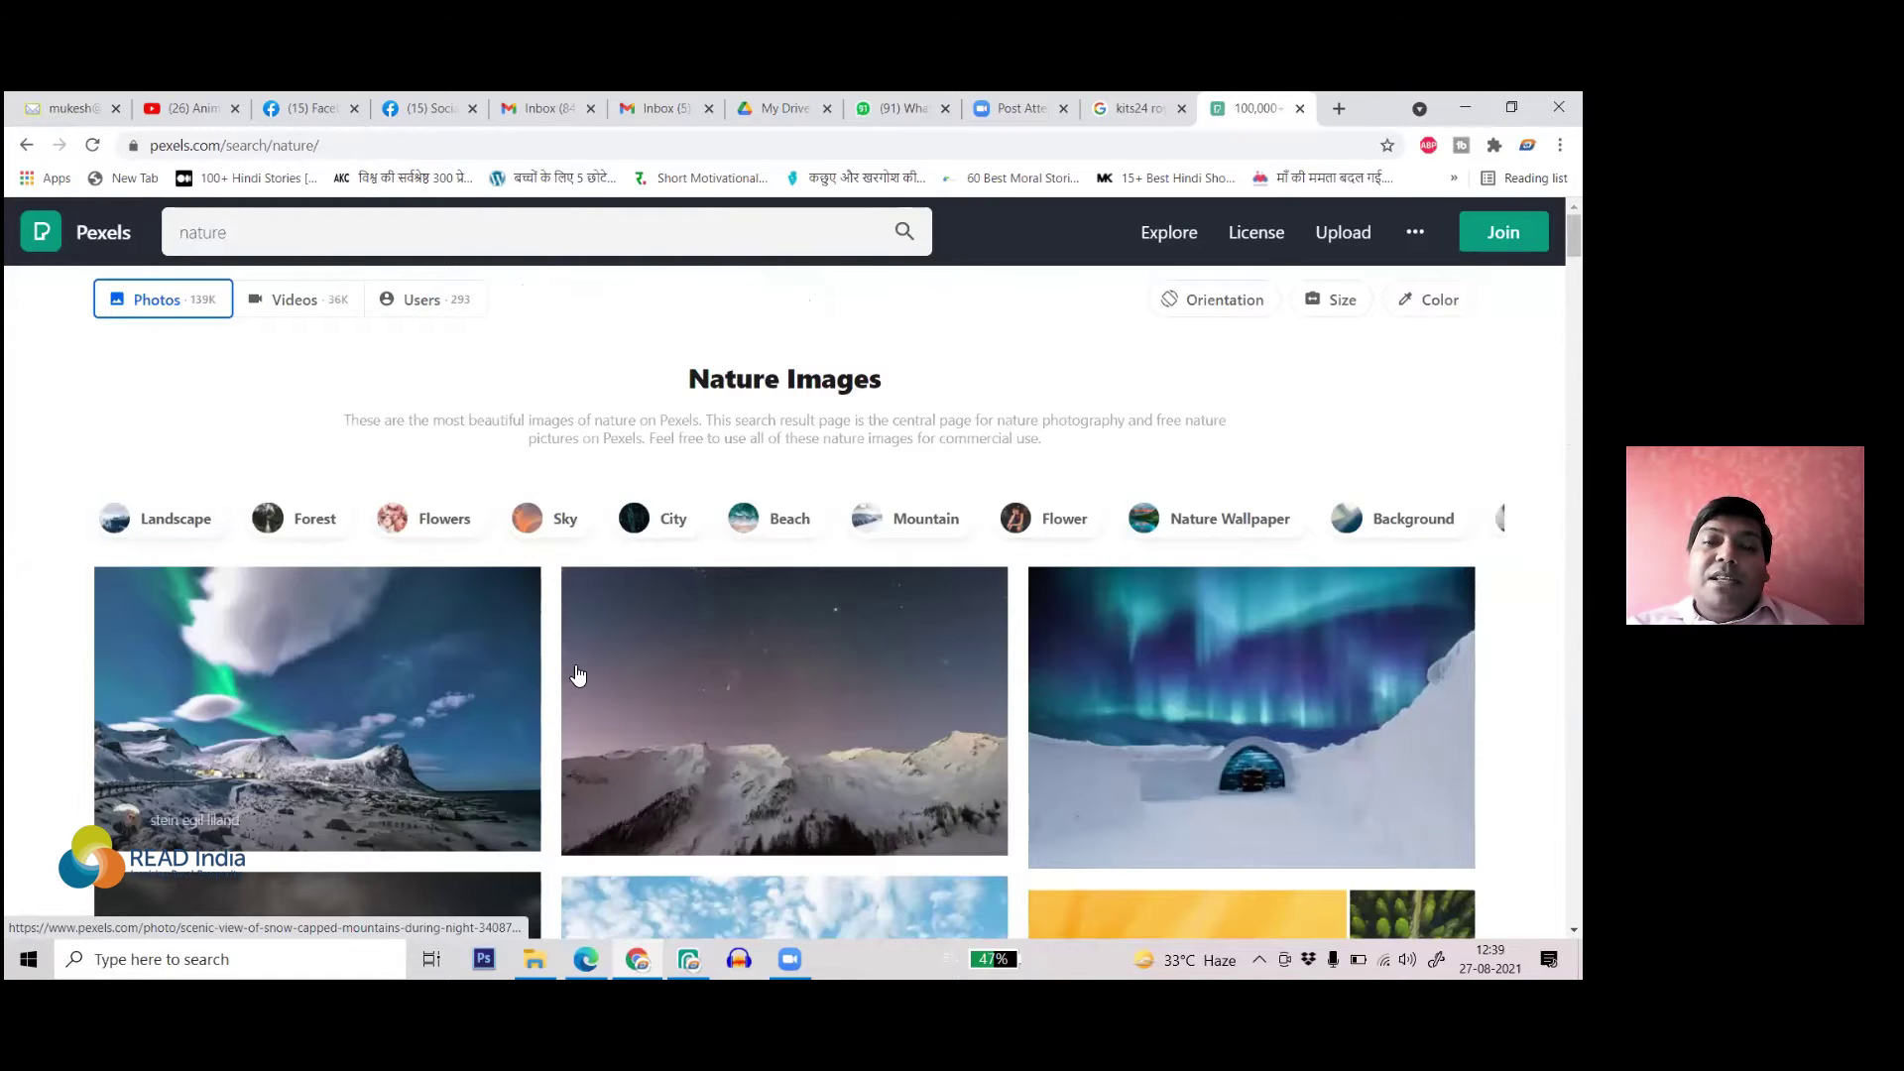
- Download the photo of the stream between mountains from the Nature results and open it in Photopea
scroll(914, 587, down, 1)
scroll(914, 587, down, 6)
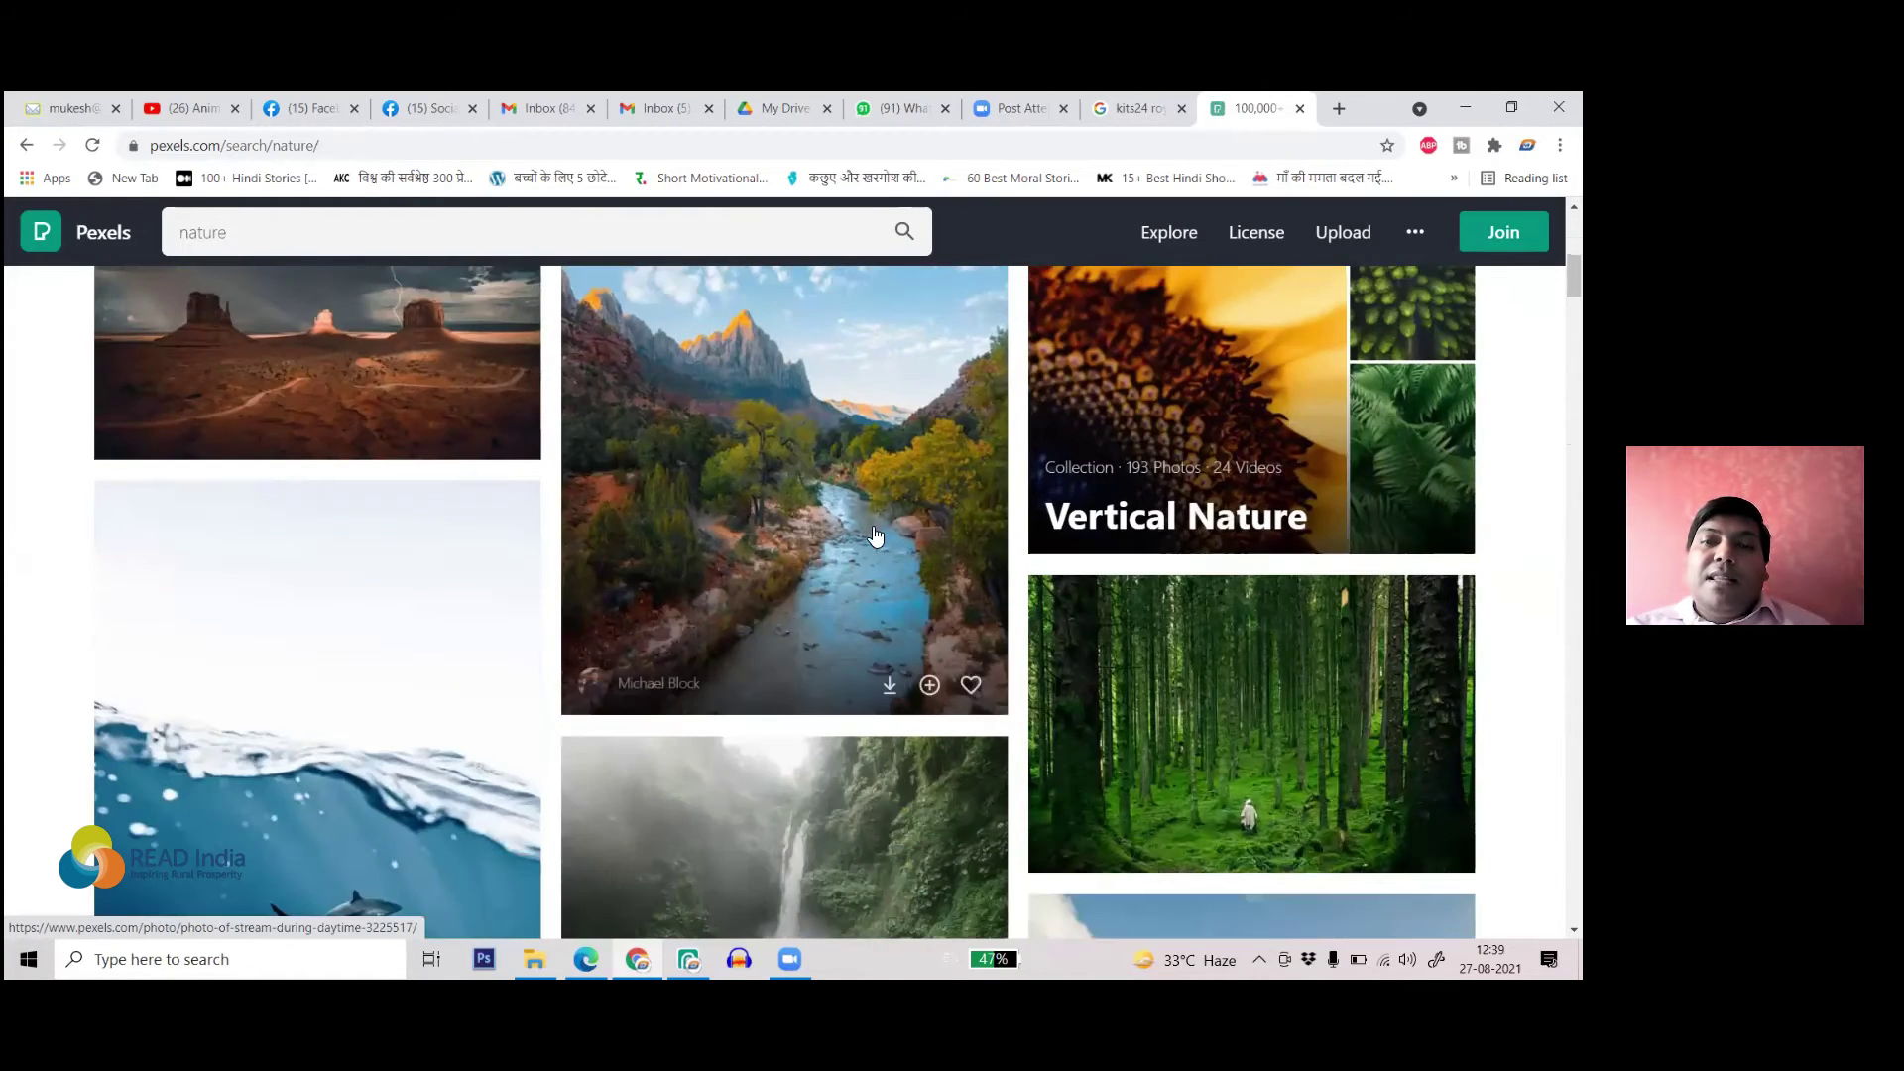
click(872, 527)
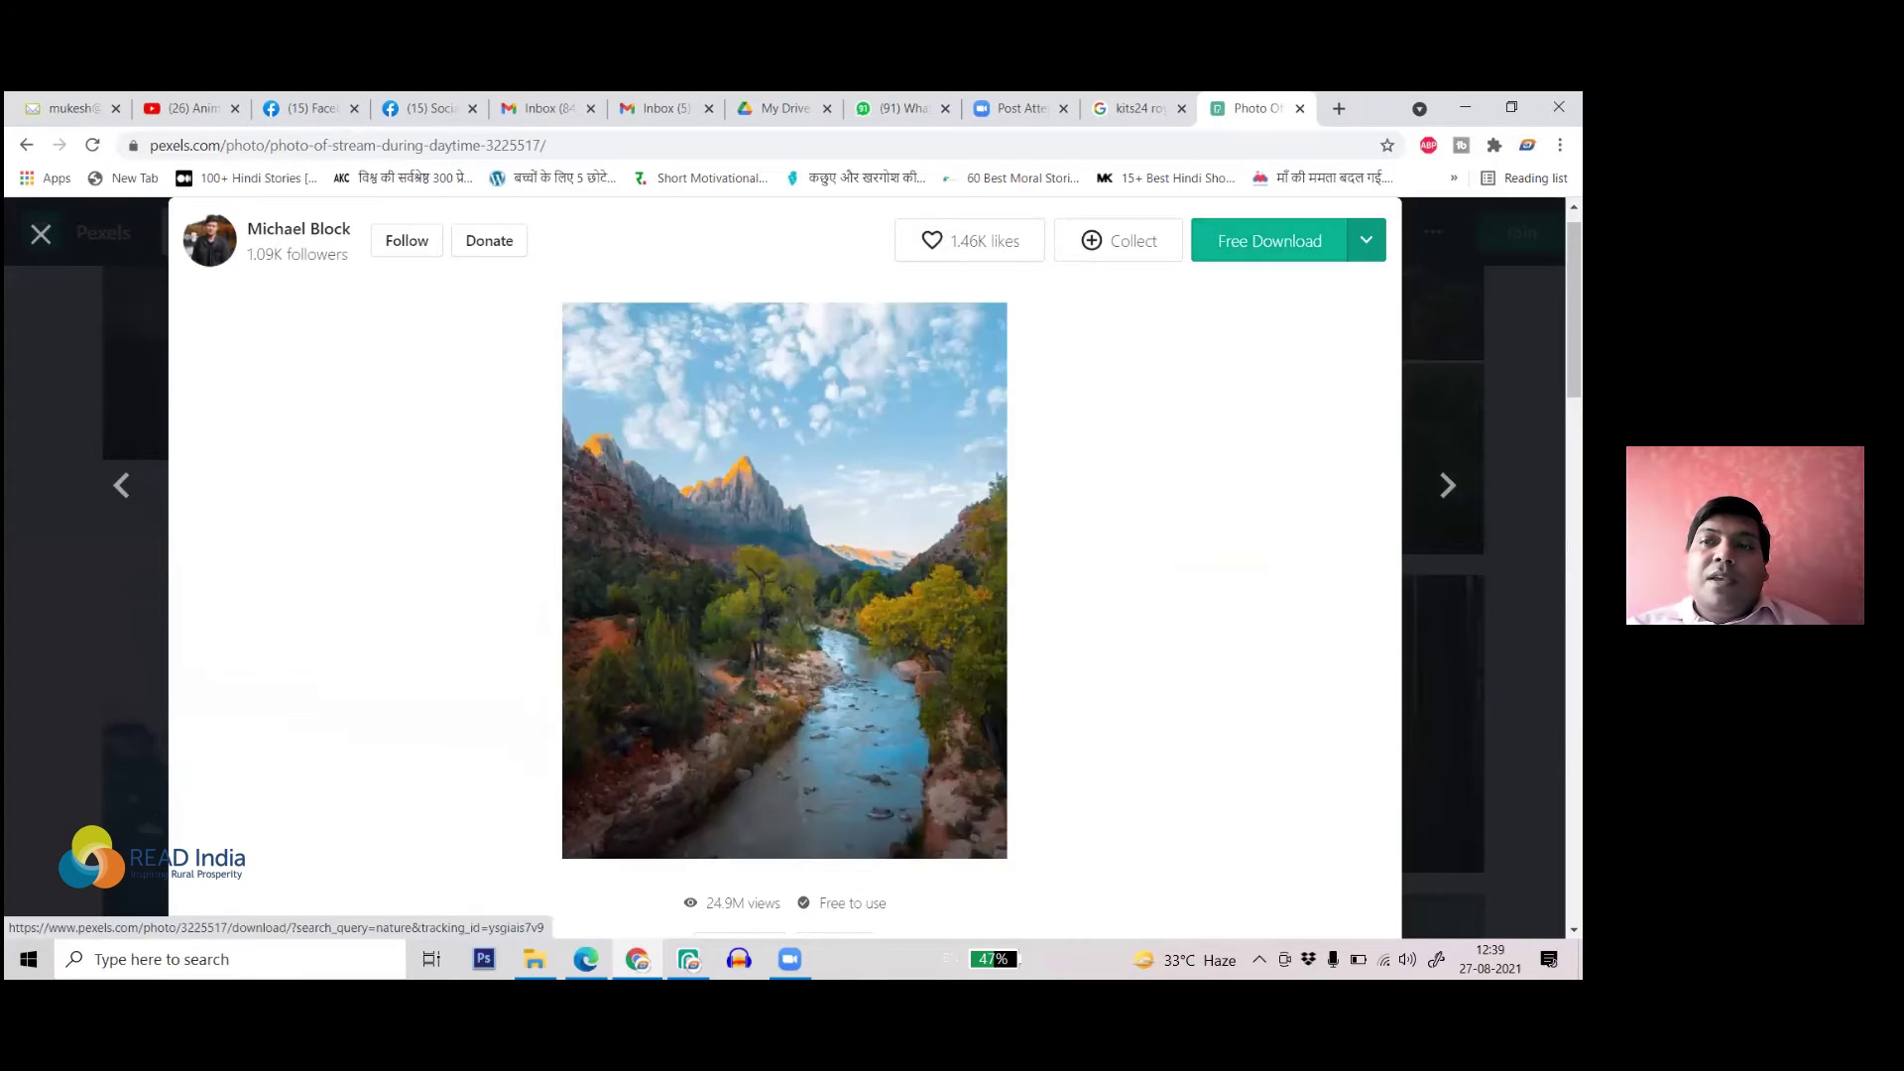
click(1275, 241)
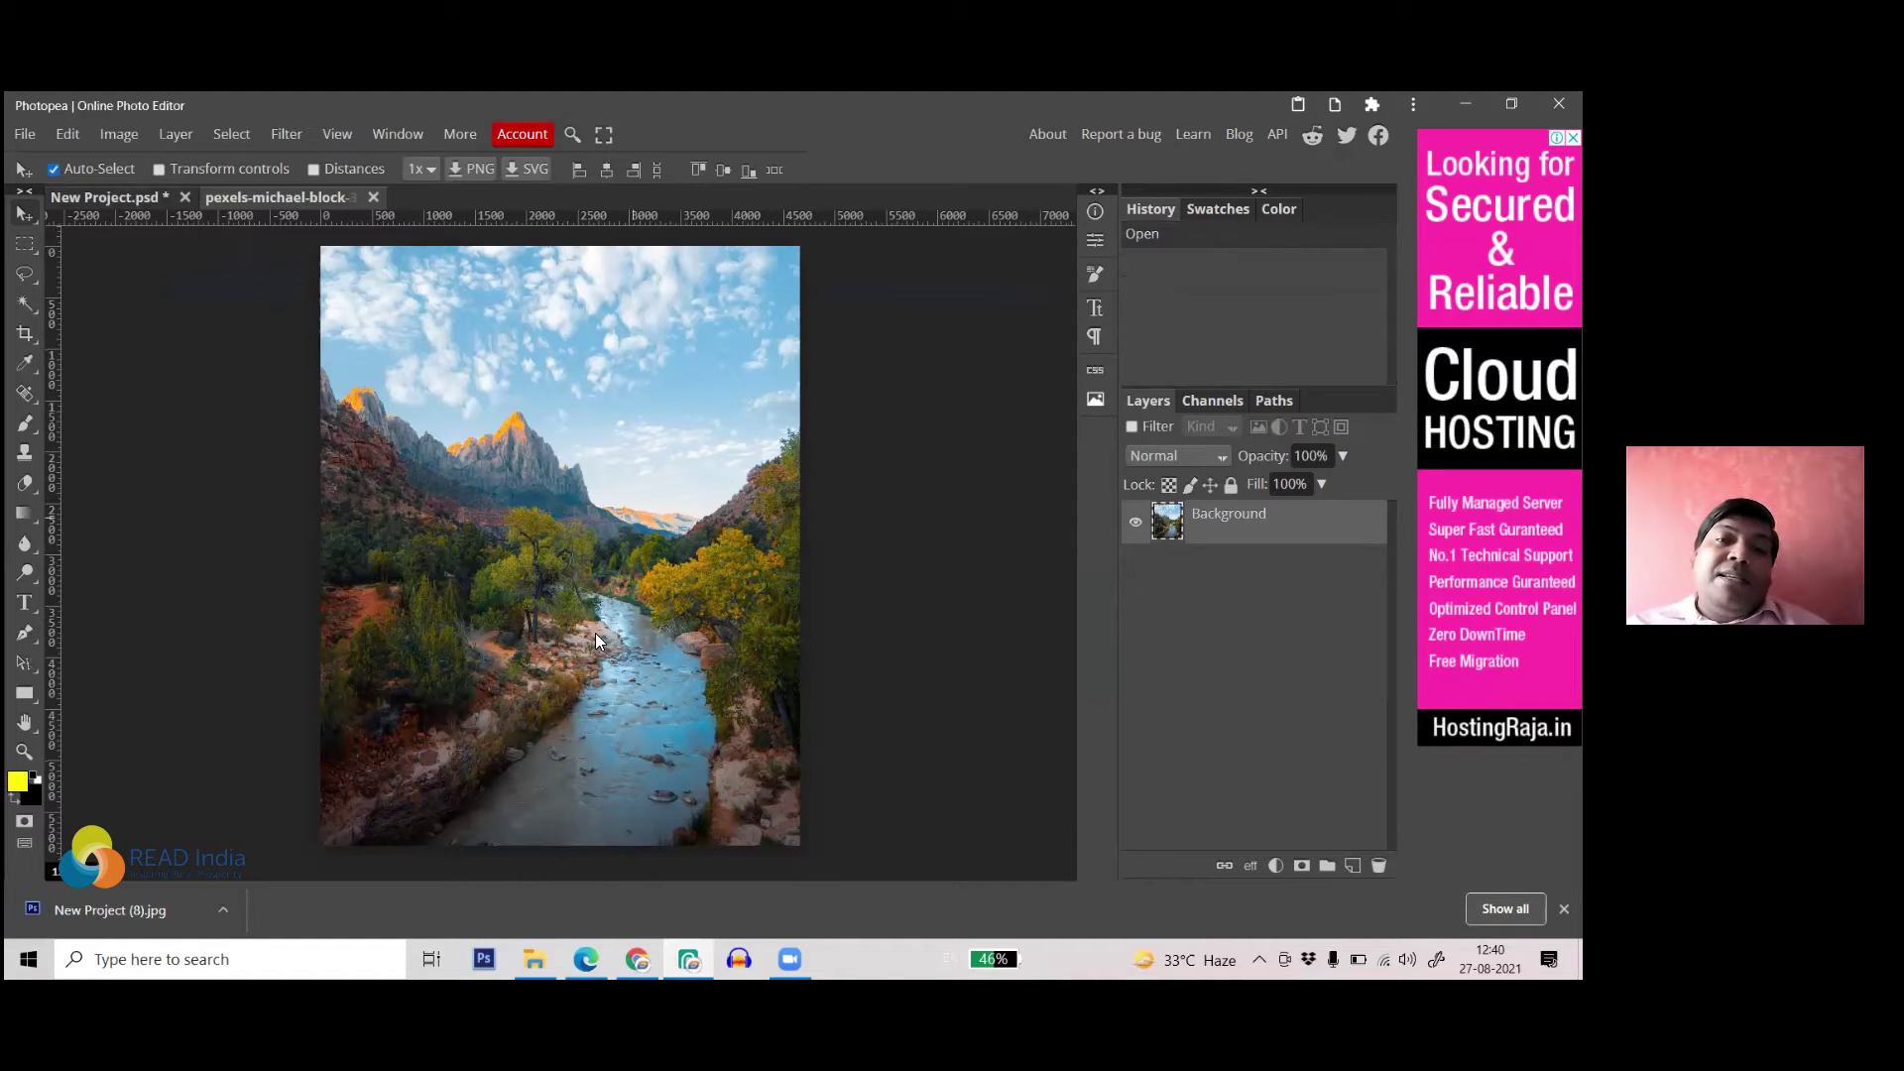
- Switch back to the browser and circle pexels.com in the page address in red
key(alt+Tab)
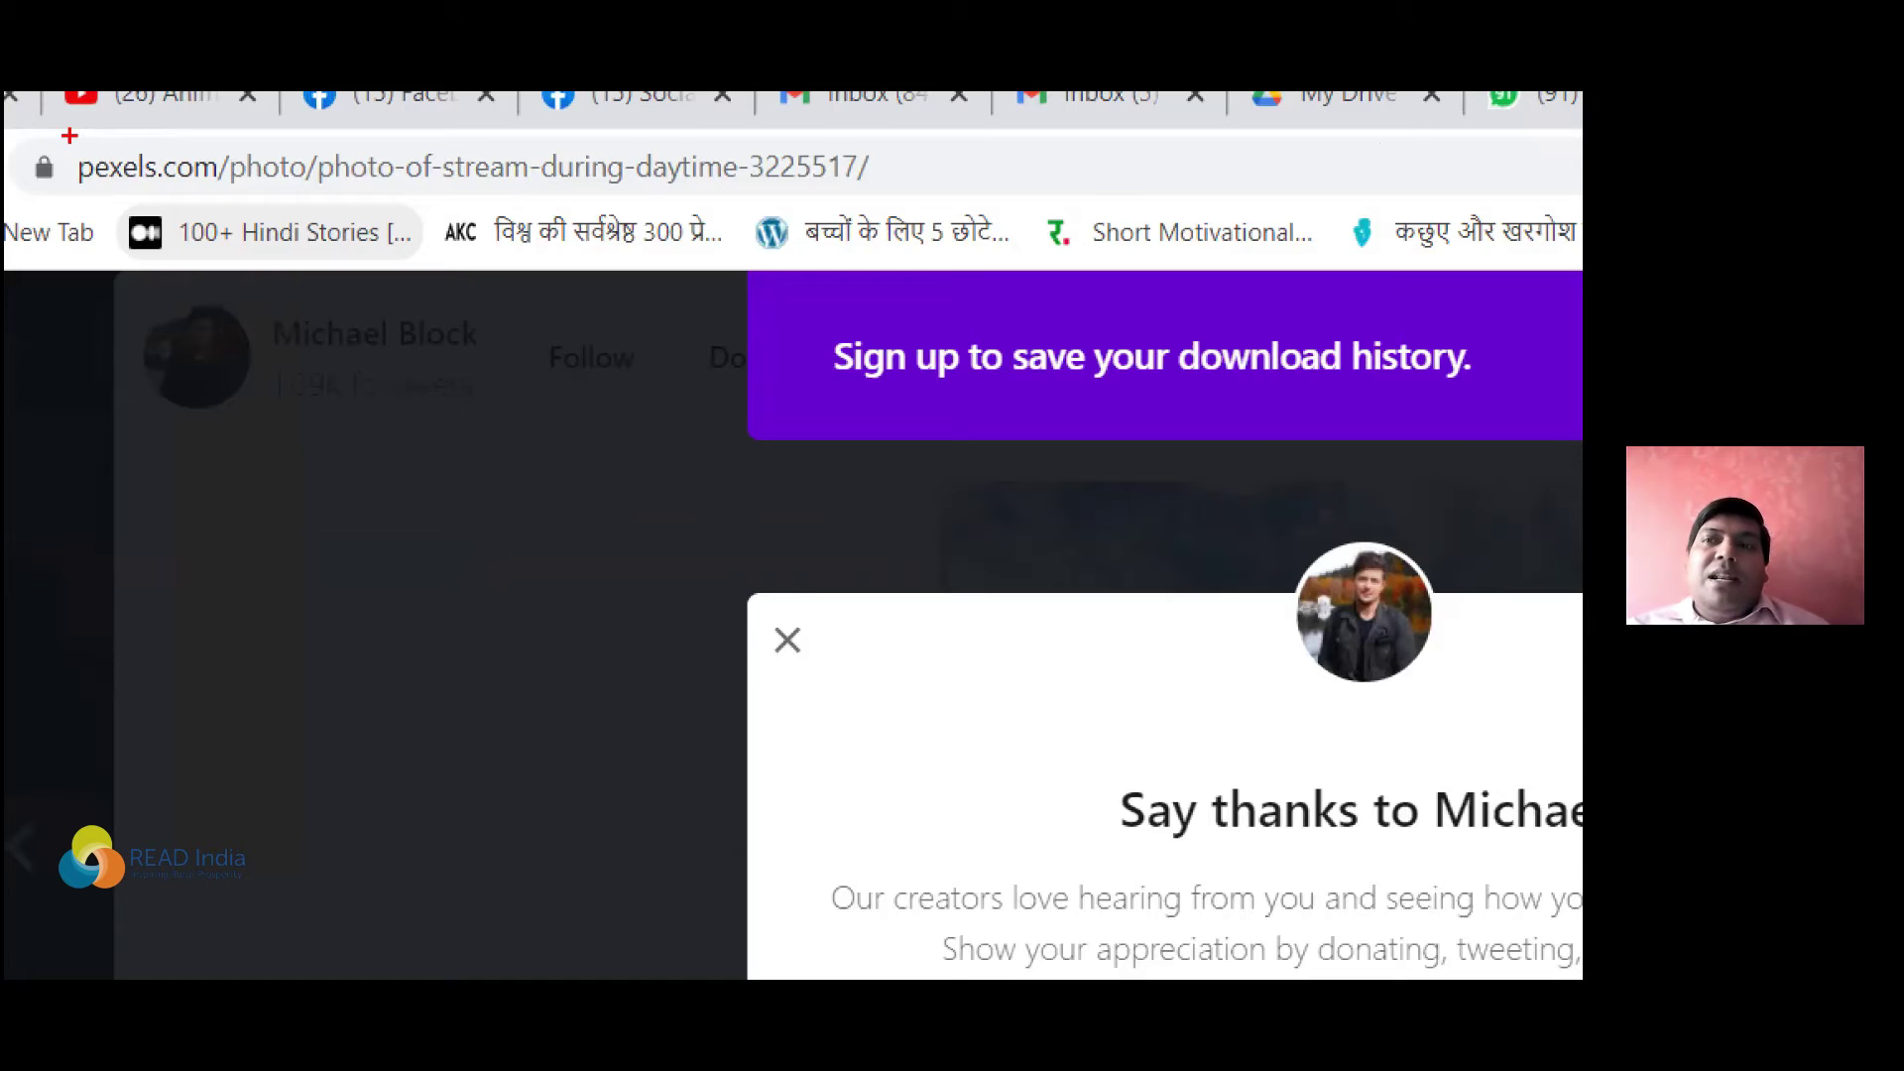
mouse_move(68, 136)
mouse_down()
mouse_move(243, 198)
mouse_move(233, 129)
mouse_up()
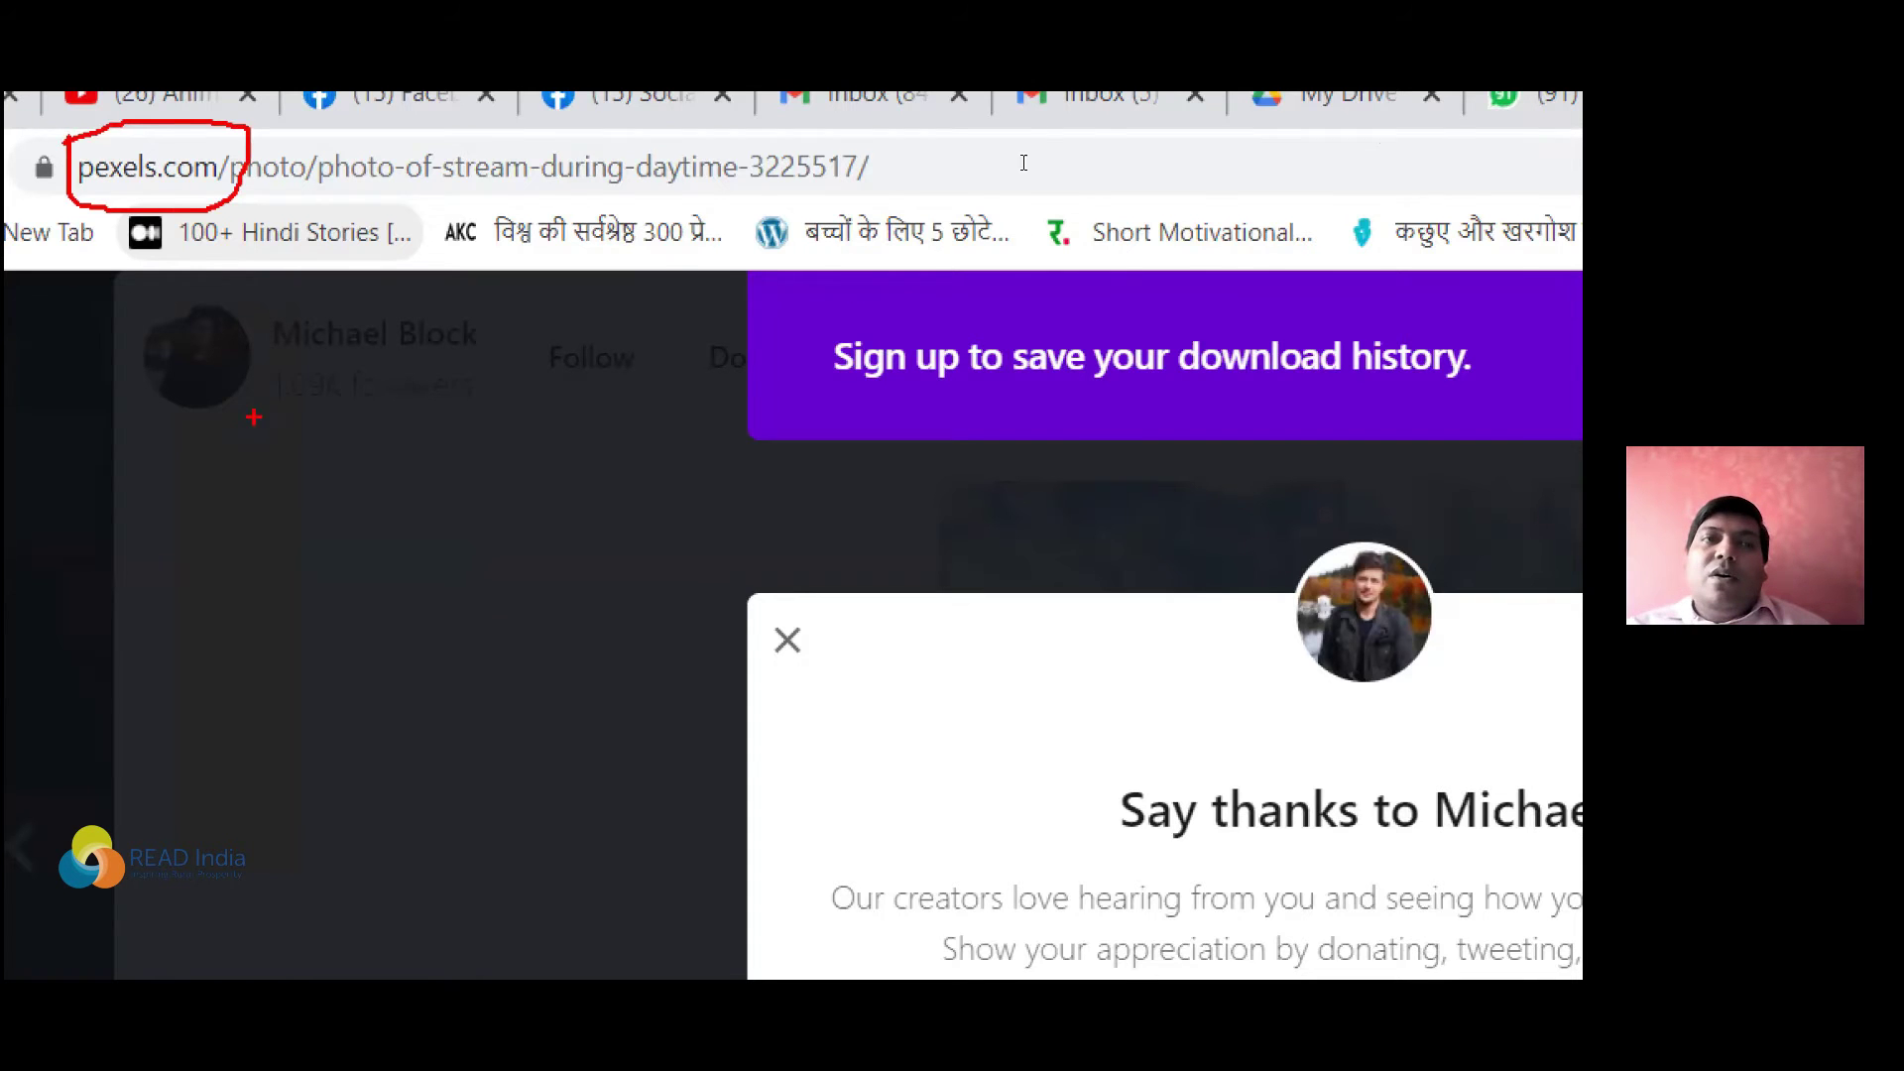
- Return to the "kits24 royal free images" Google results and open the Pixabay site
key(ctrl+shift+Tab)
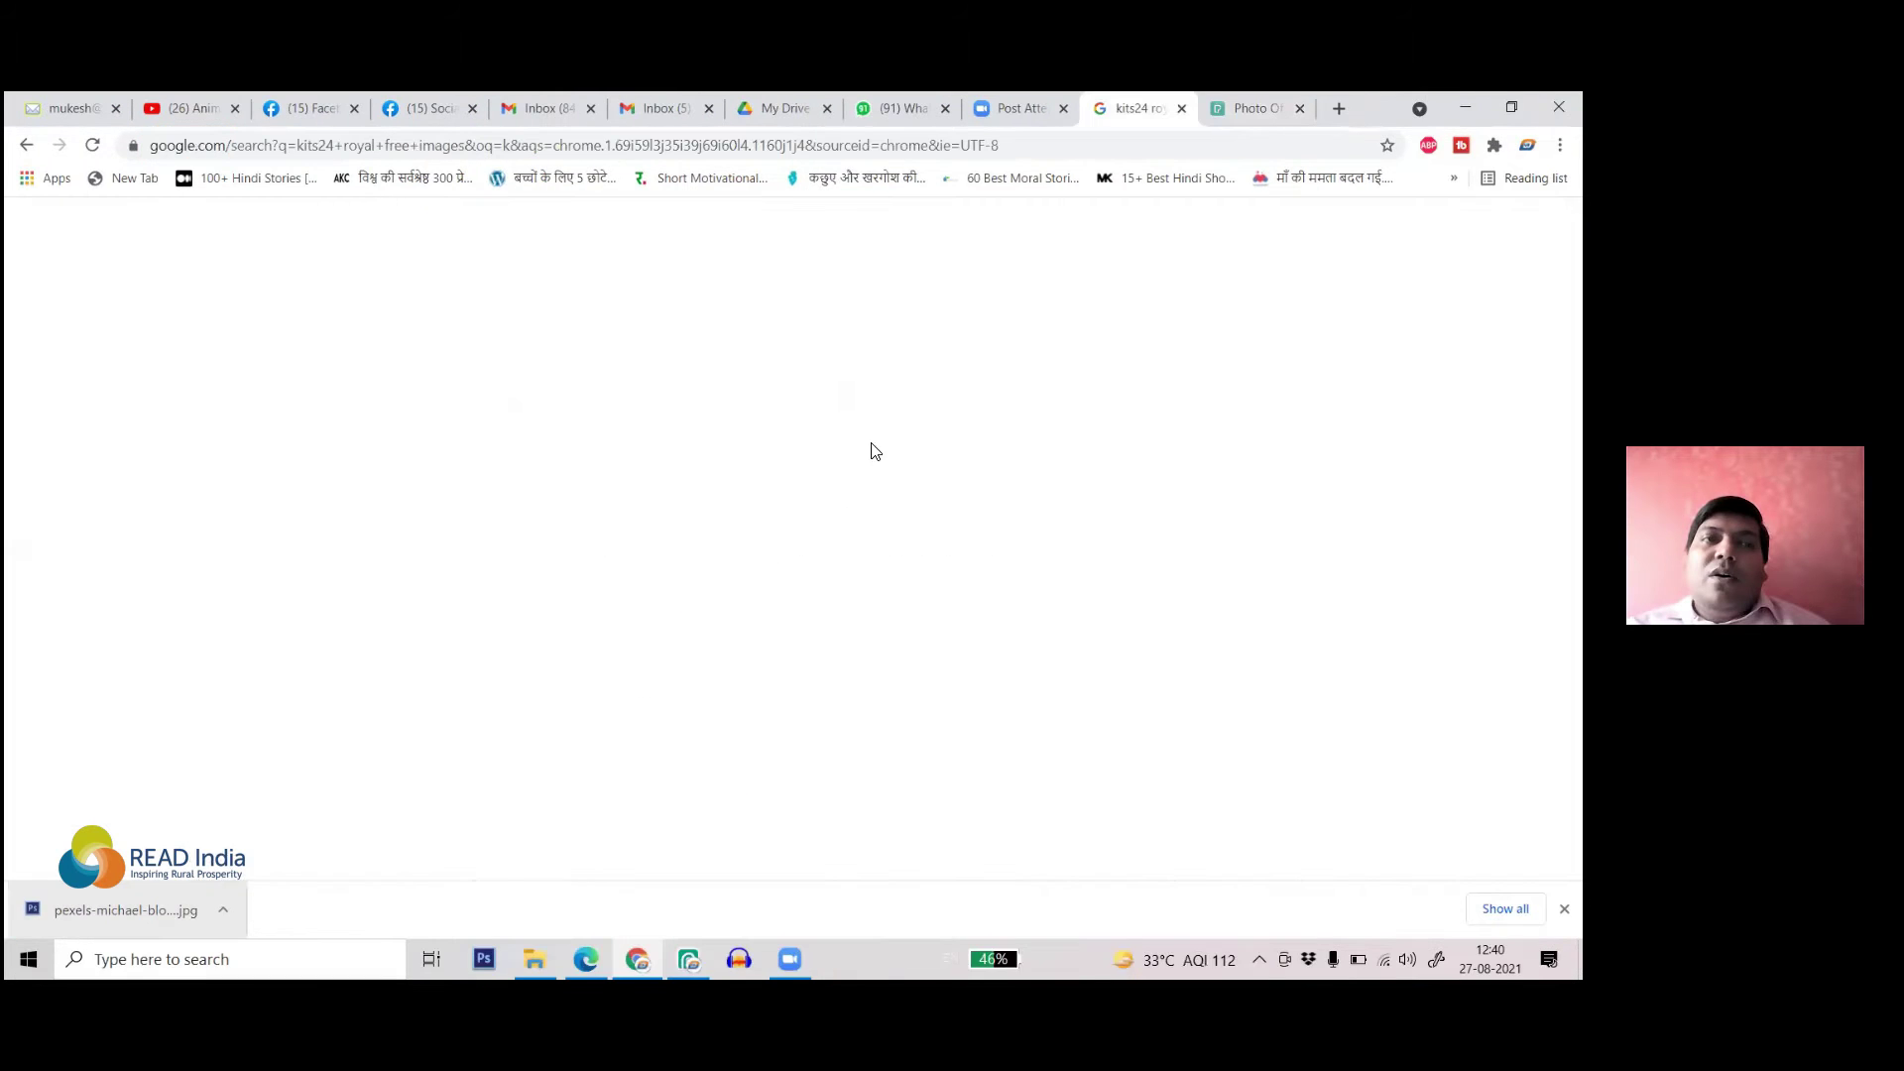
scroll(302, 587, down, 2)
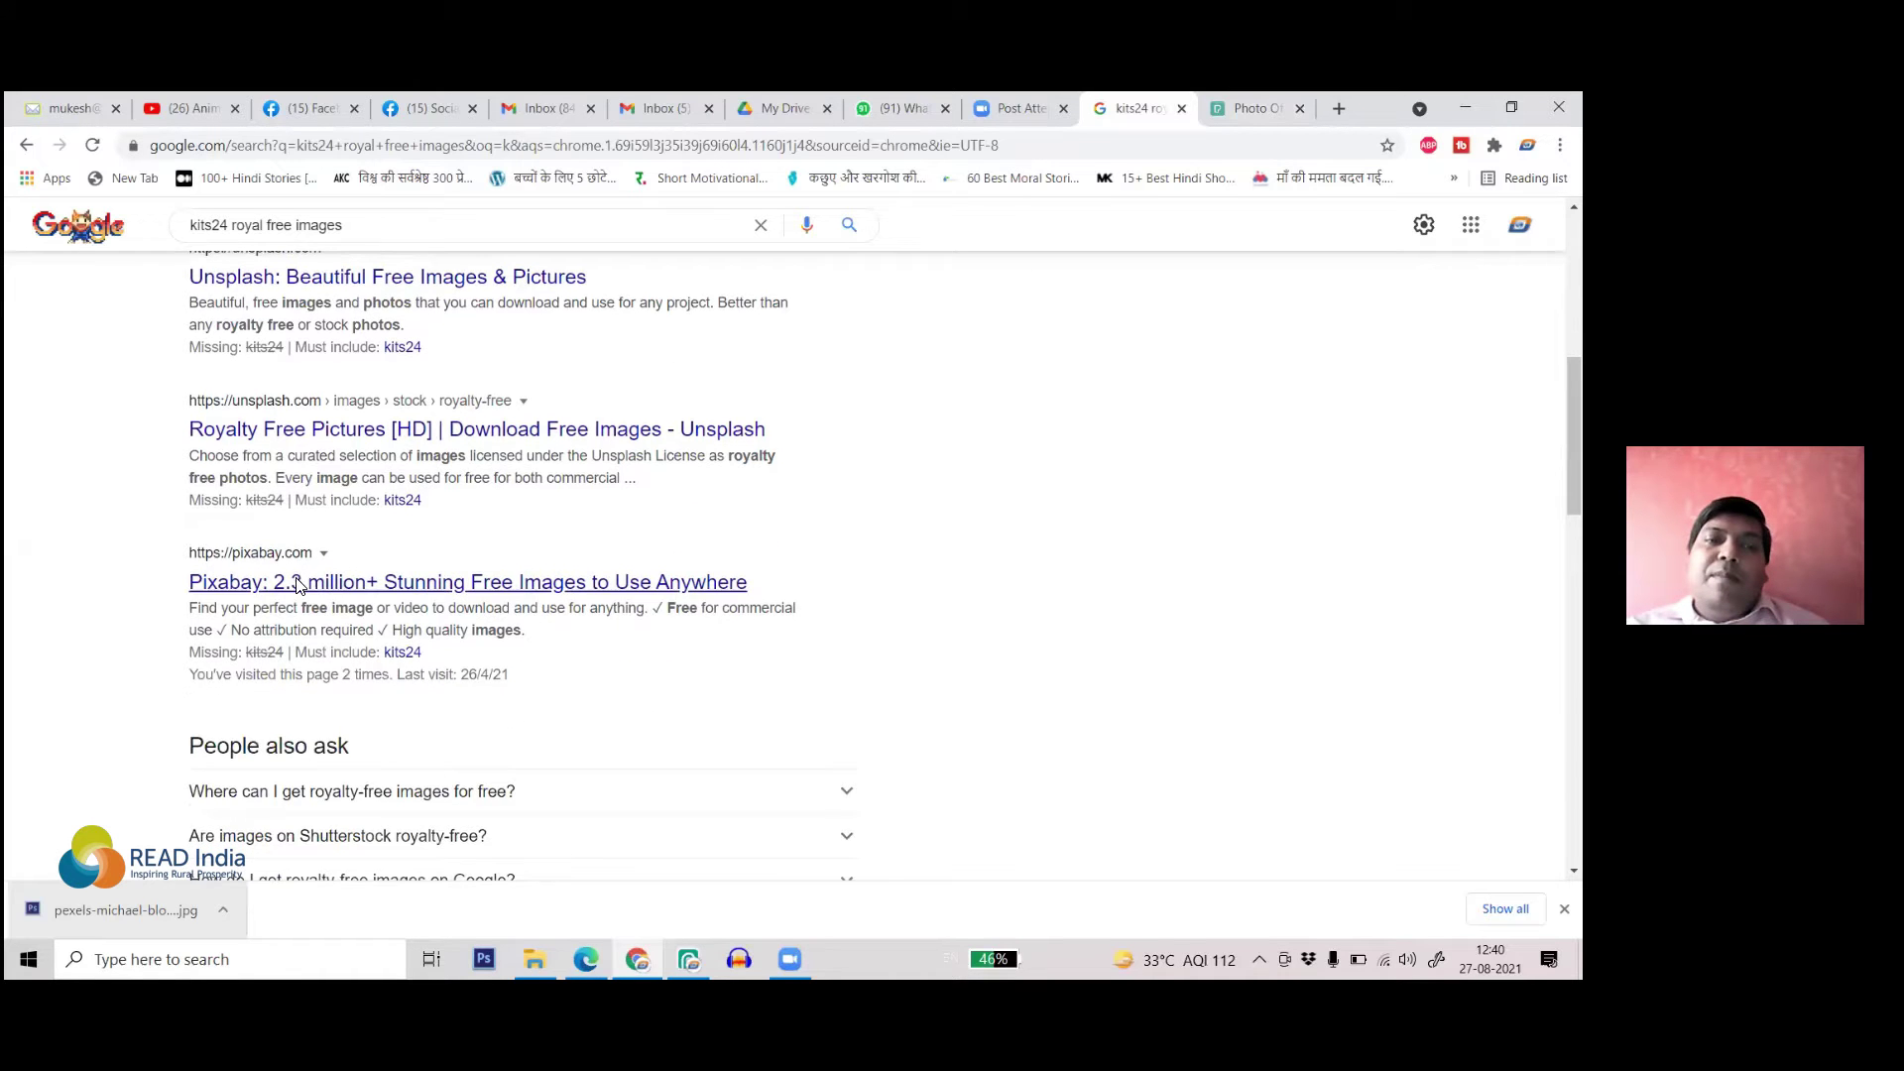
click(298, 585)
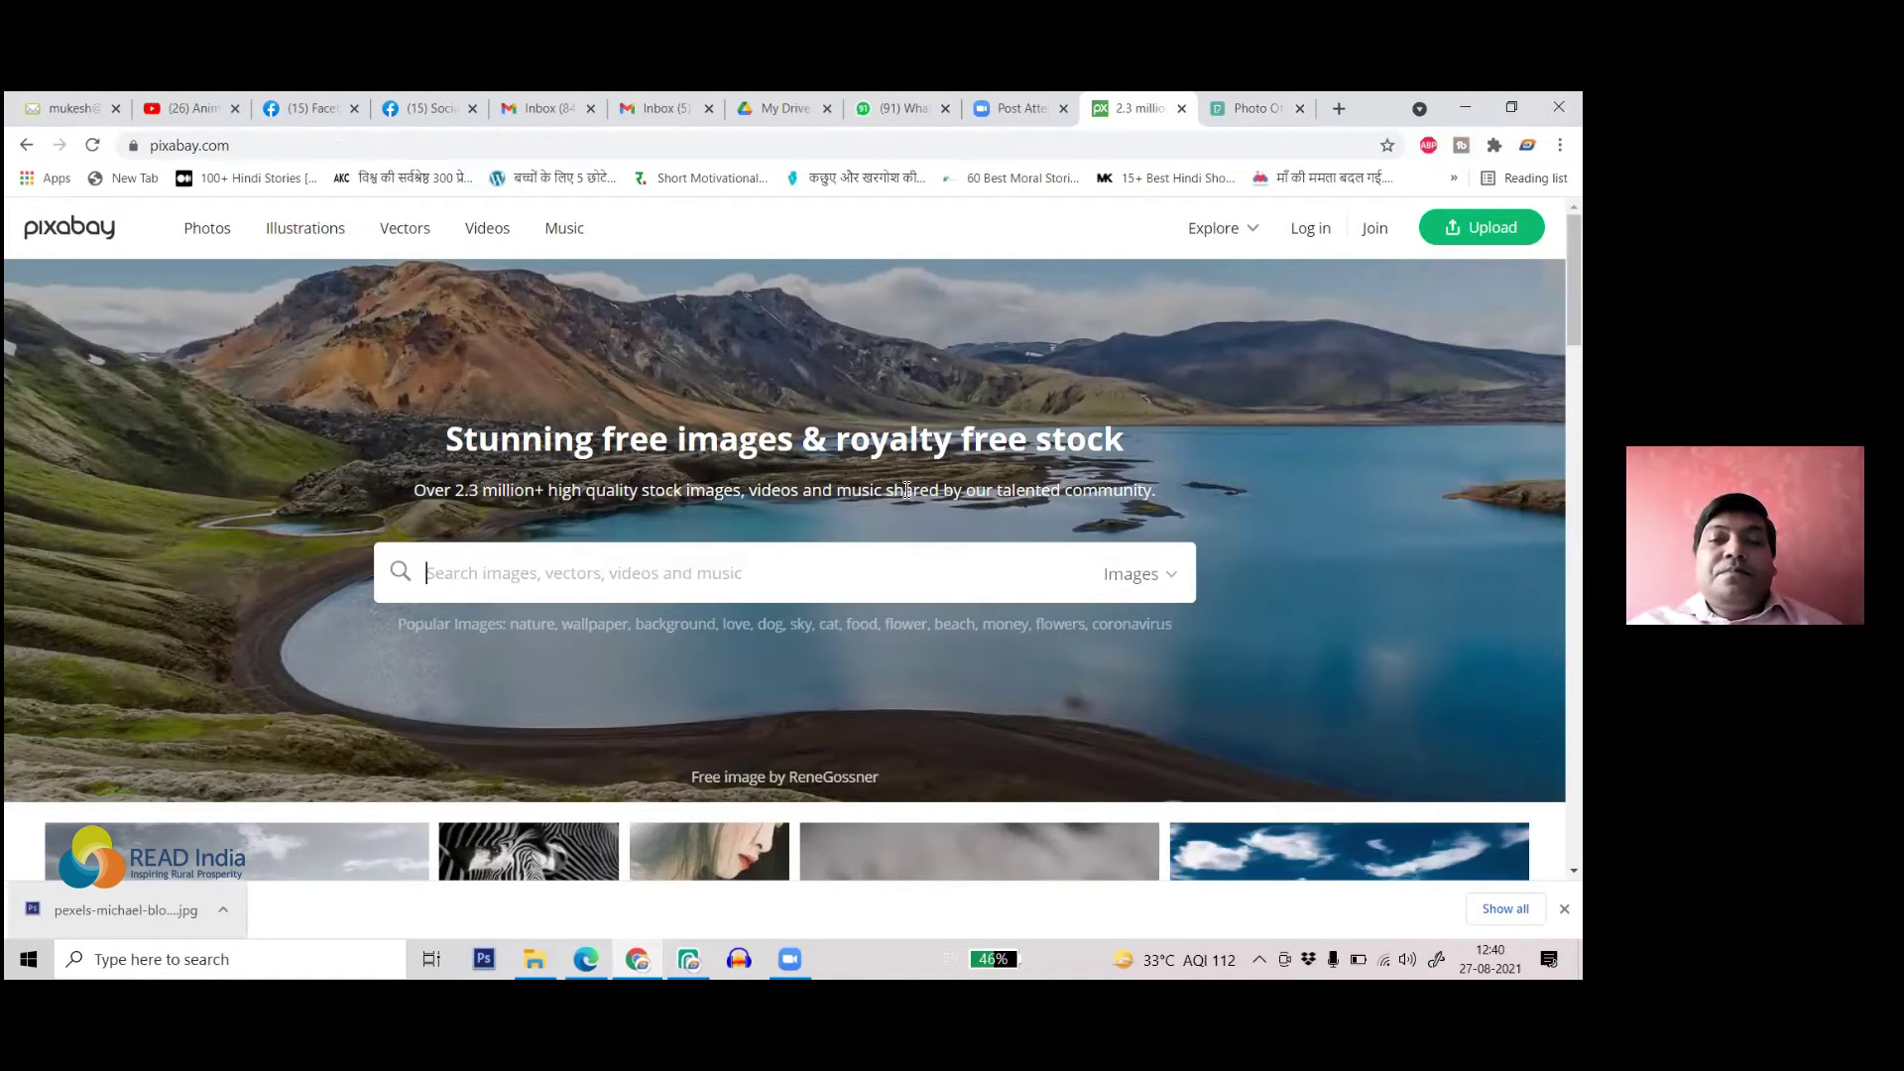
- Browse the free images on the Pixabay homepage down to the end of the gallery
scroll(888, 466, down, 1)
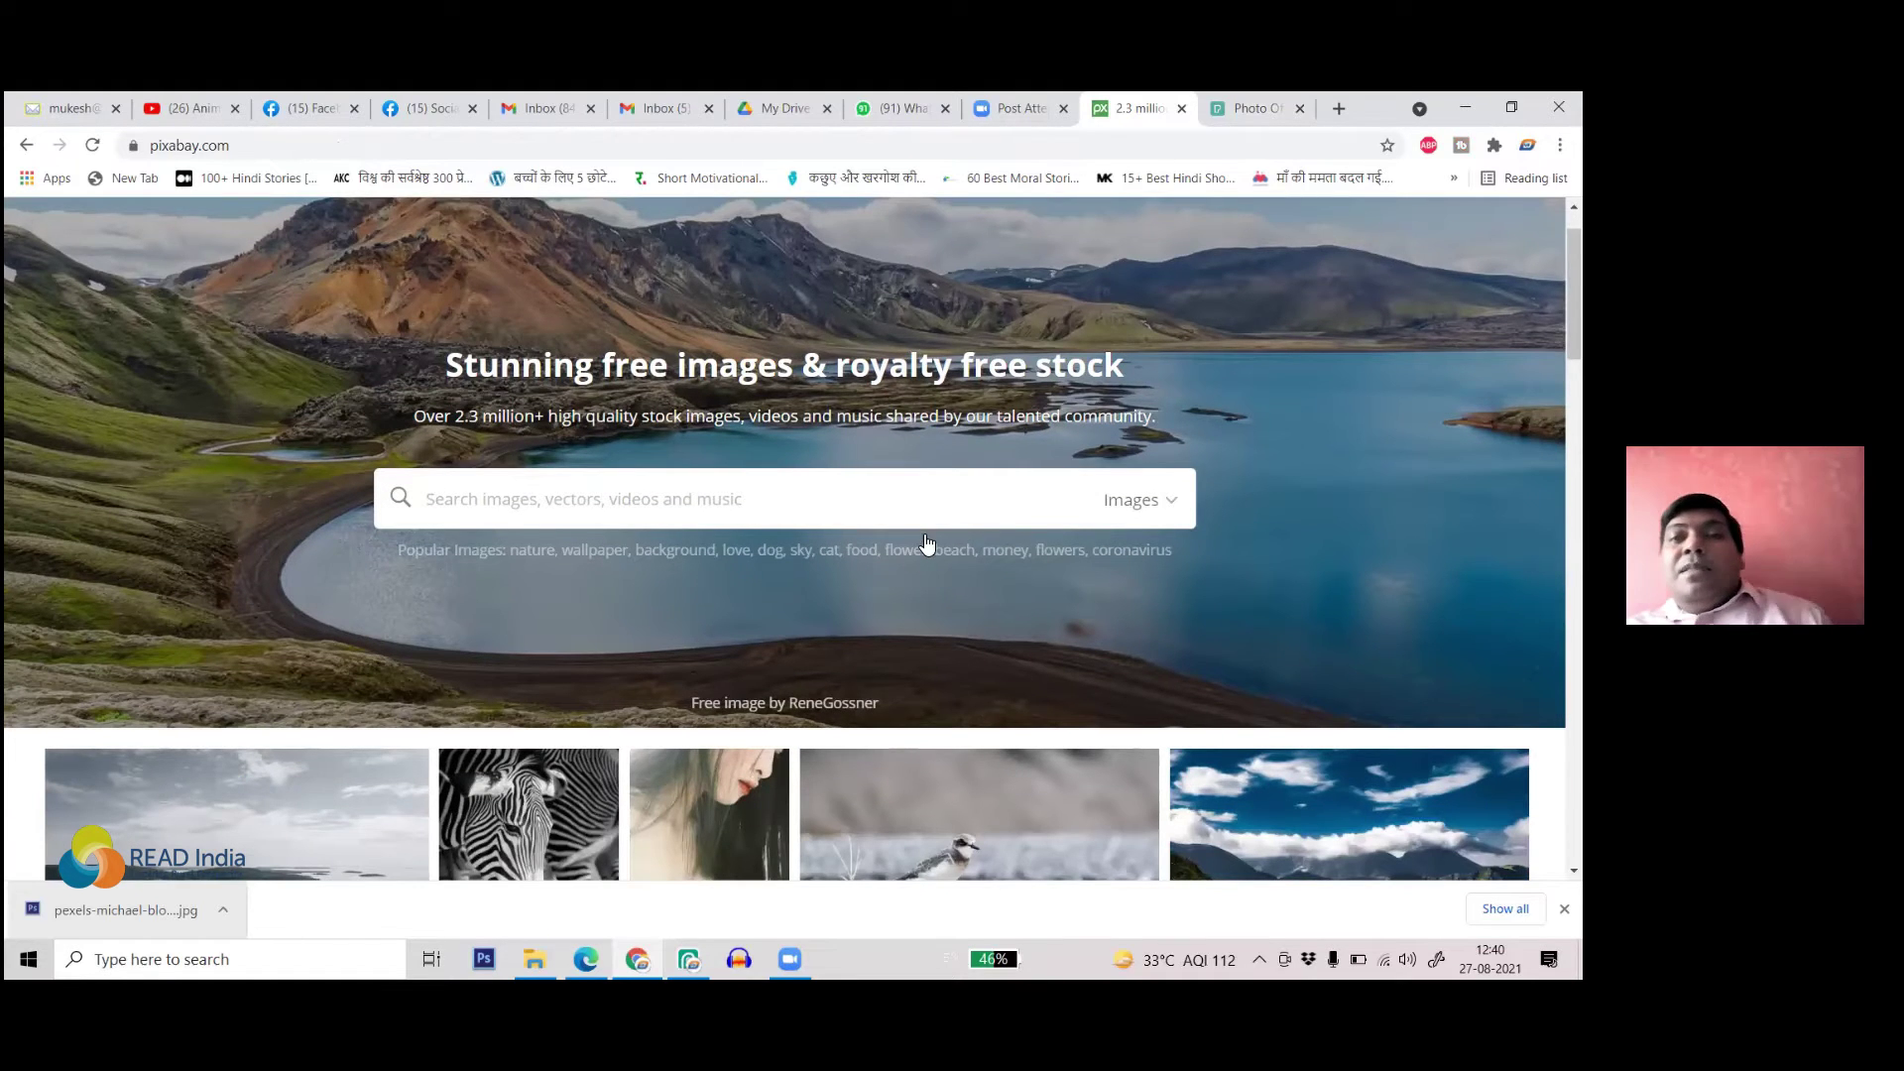
scroll(931, 549, down, 3)
scroll(977, 357, down, 3)
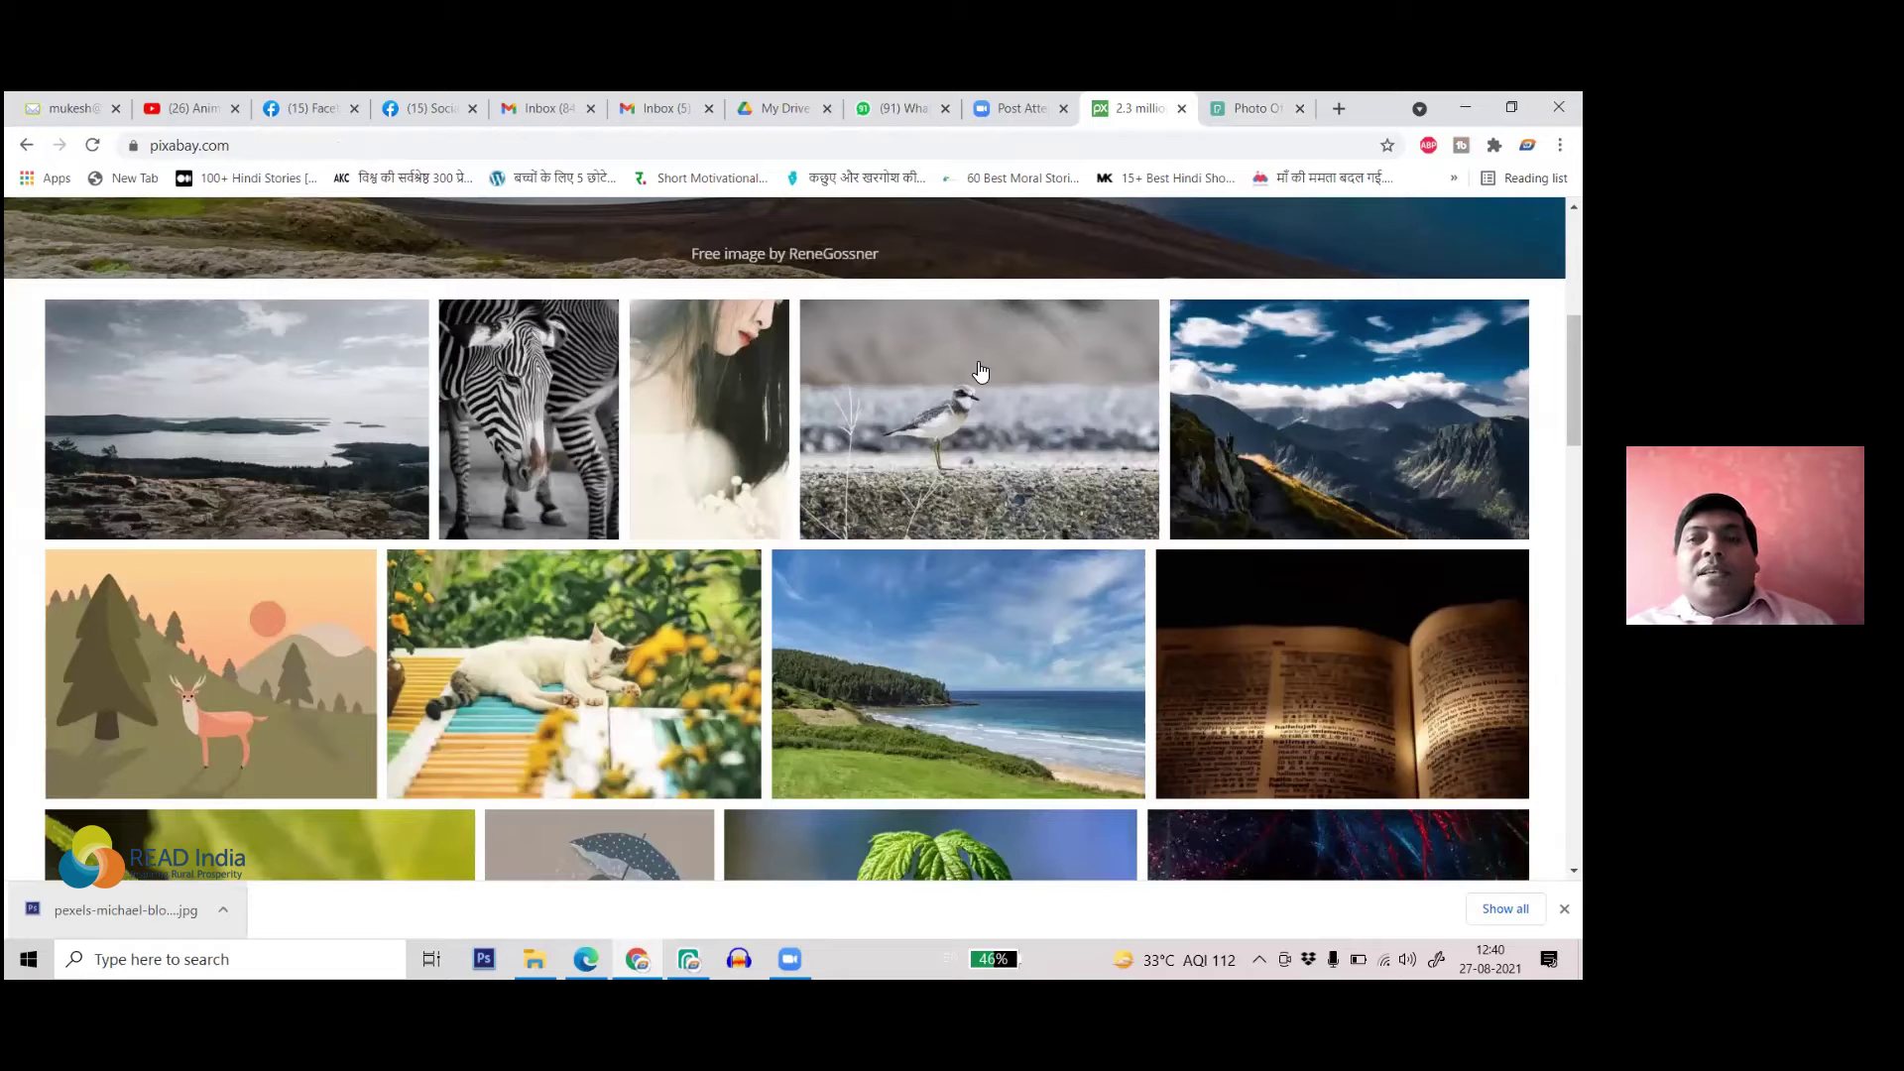
scroll(932, 322, down, 2)
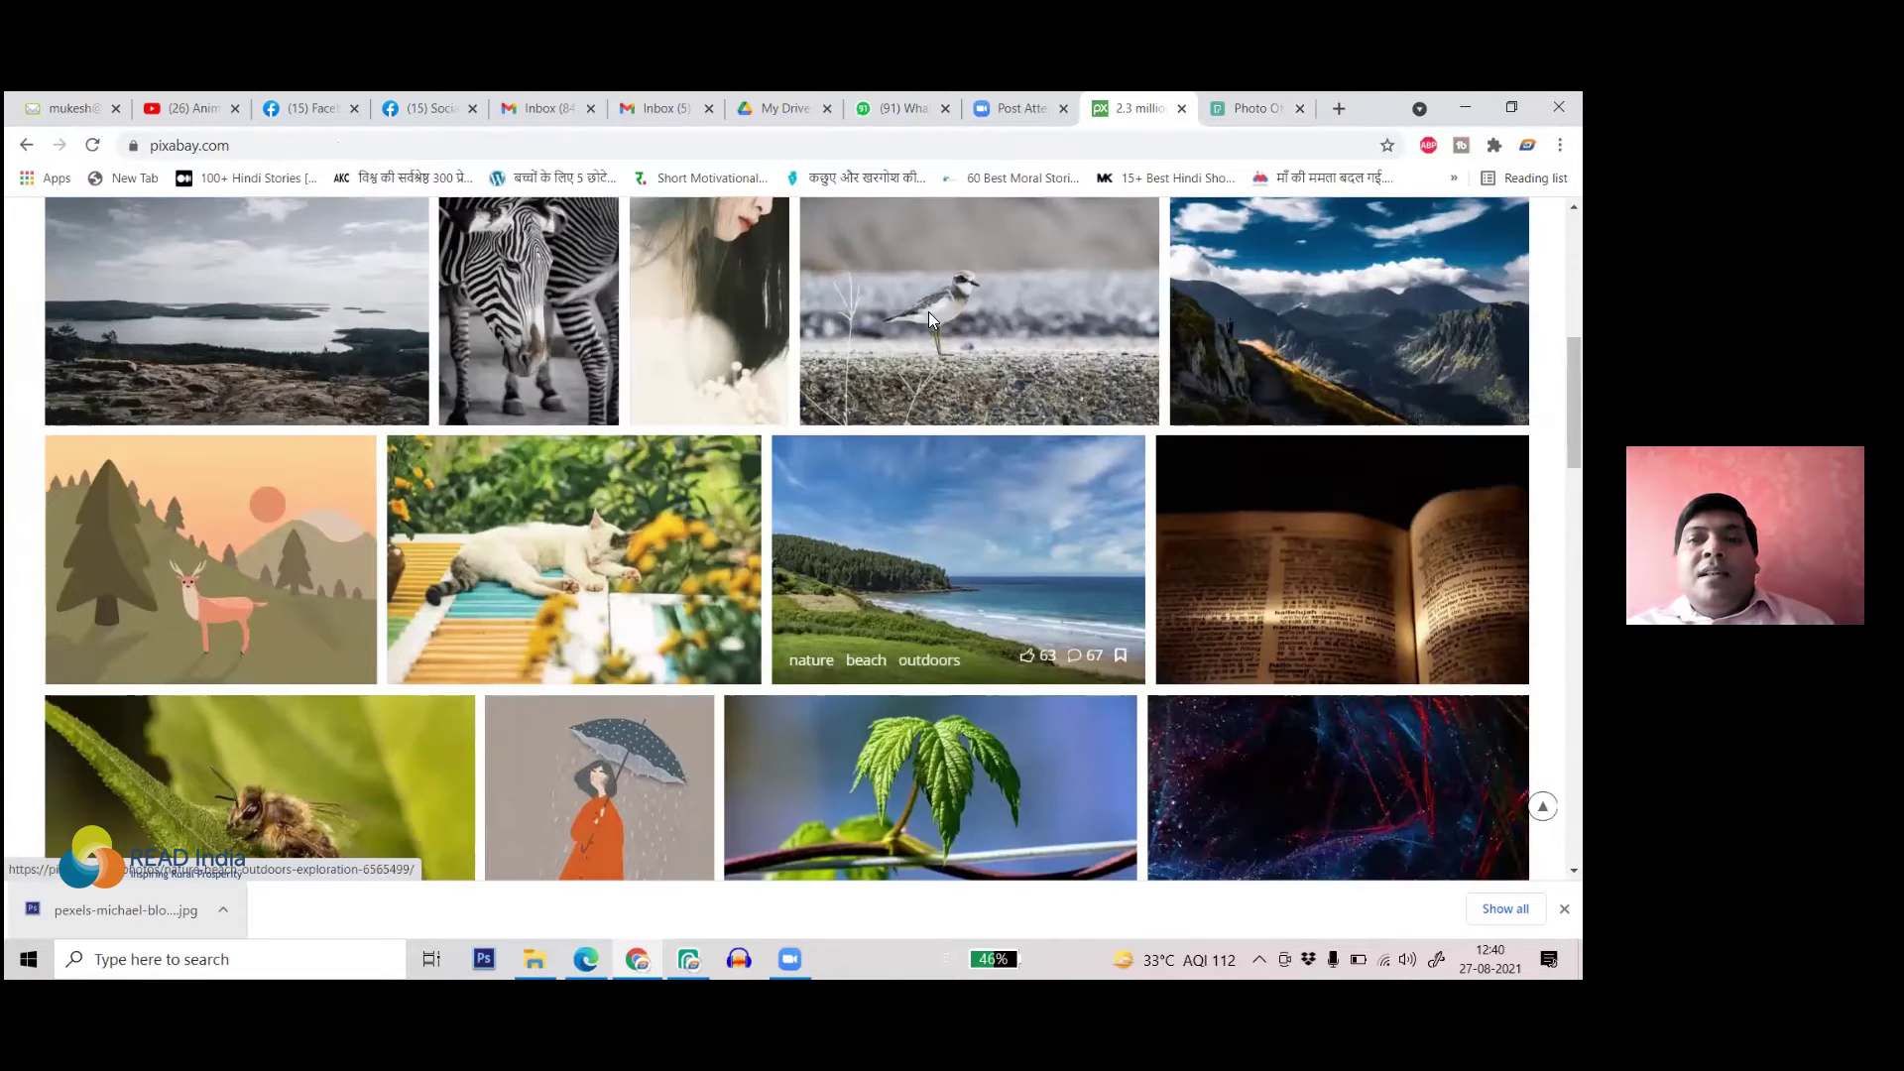
scroll(899, 444, down, 6)
click(894, 444)
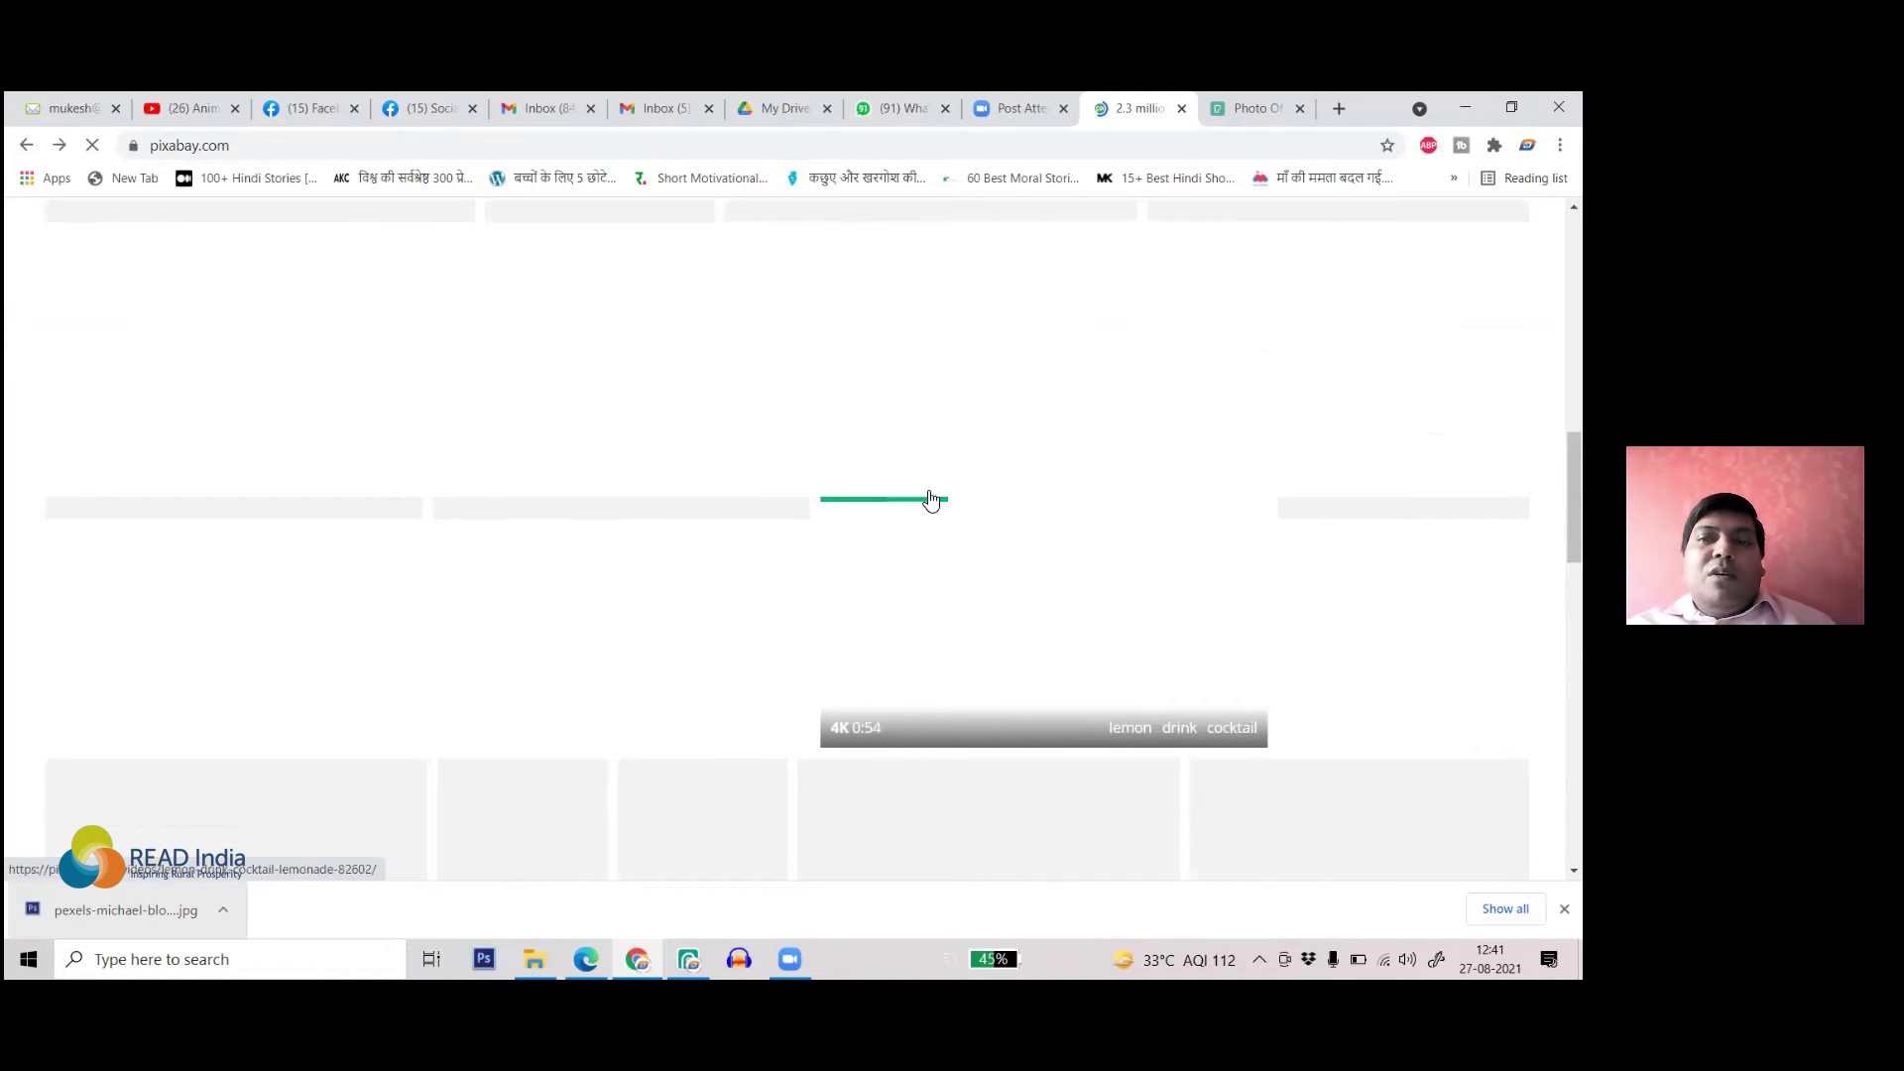
scroll(917, 530, down, 5)
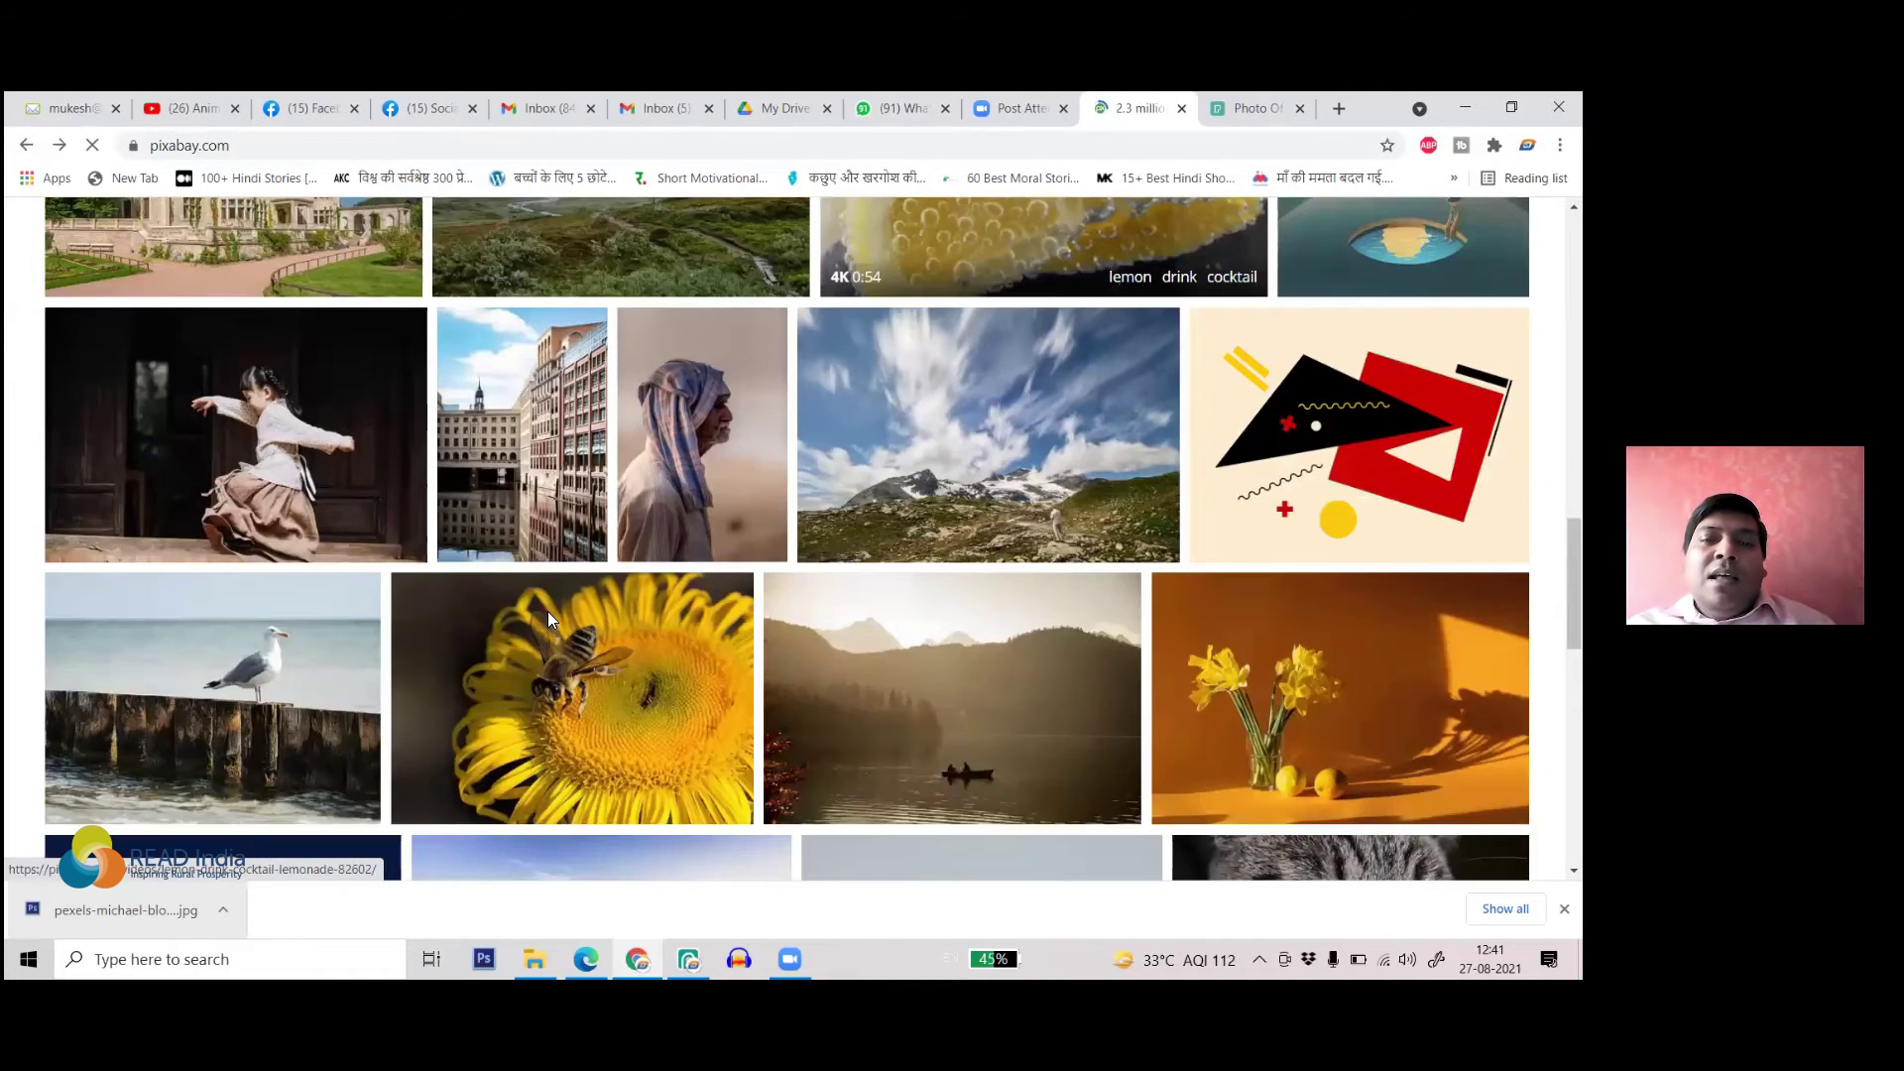
scroll(554, 620, down, 4)
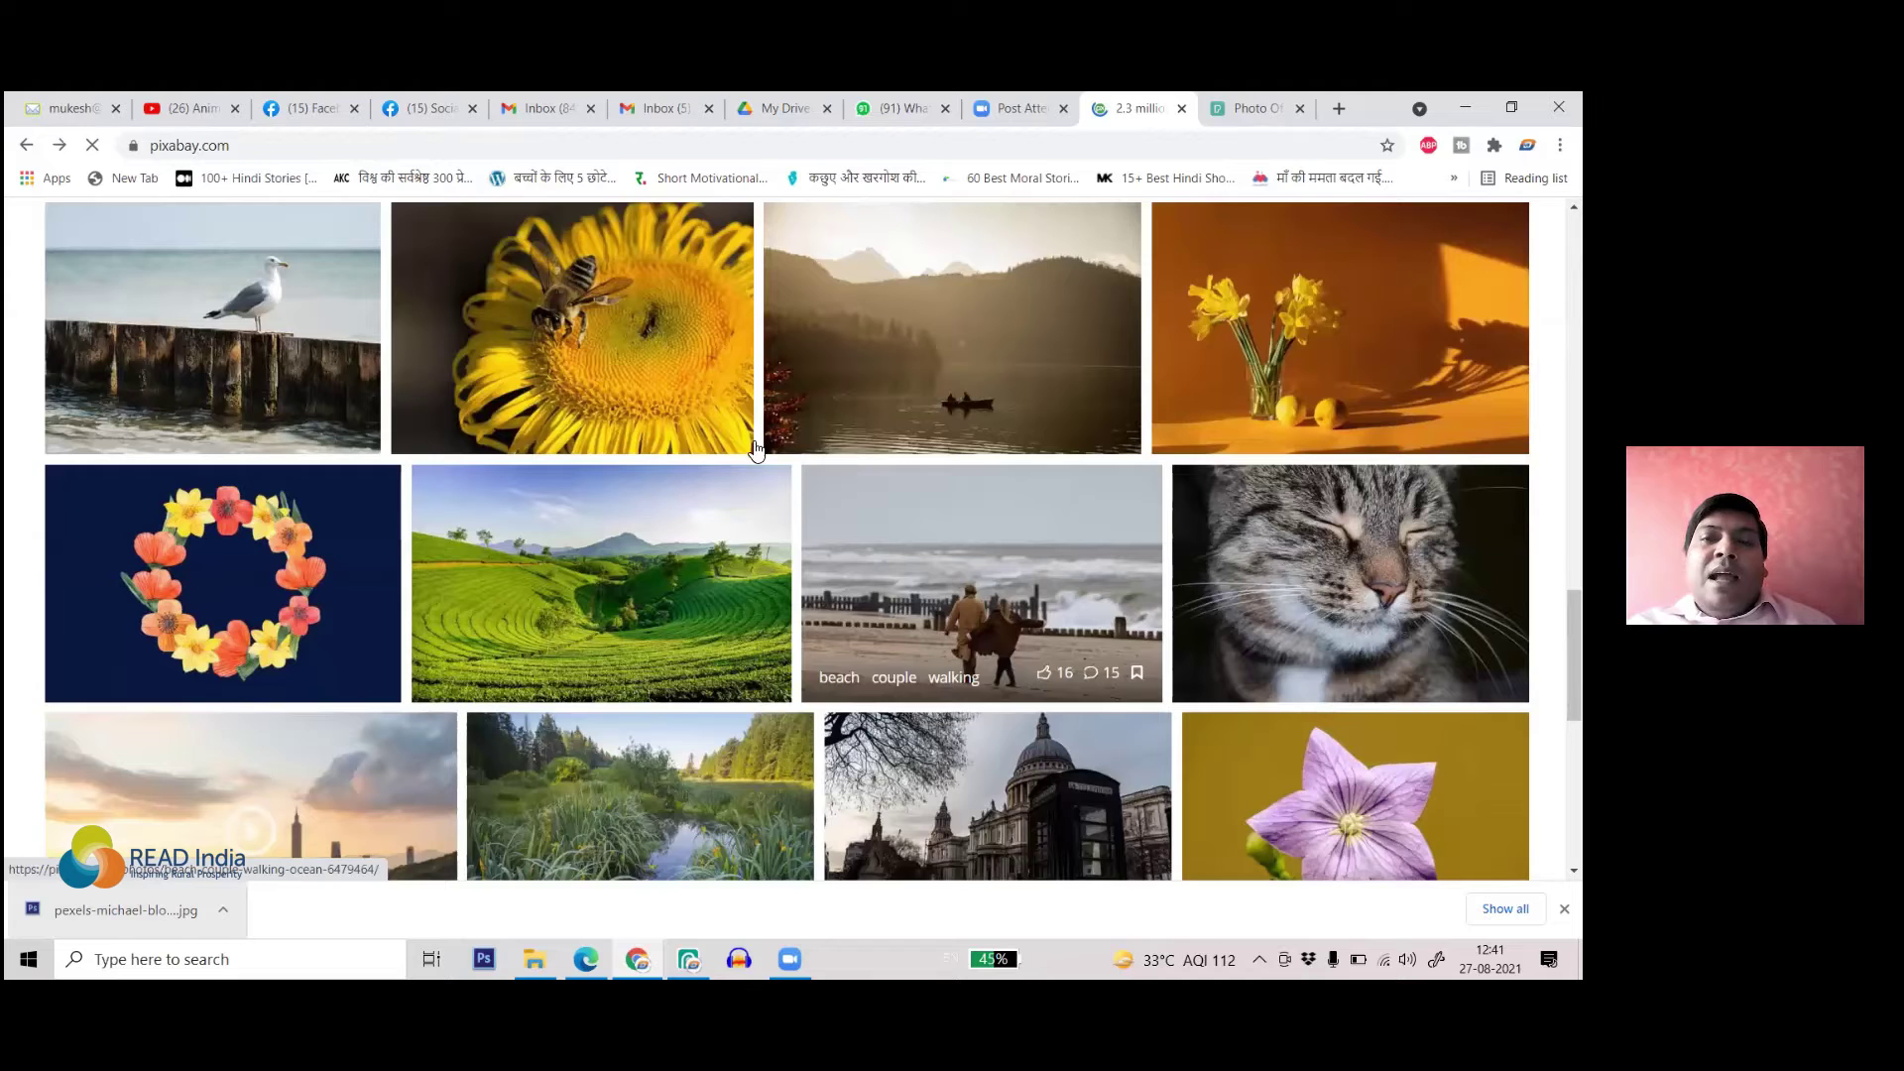
scroll(1105, 663, down, 1)
scroll(1163, 678, down, 4)
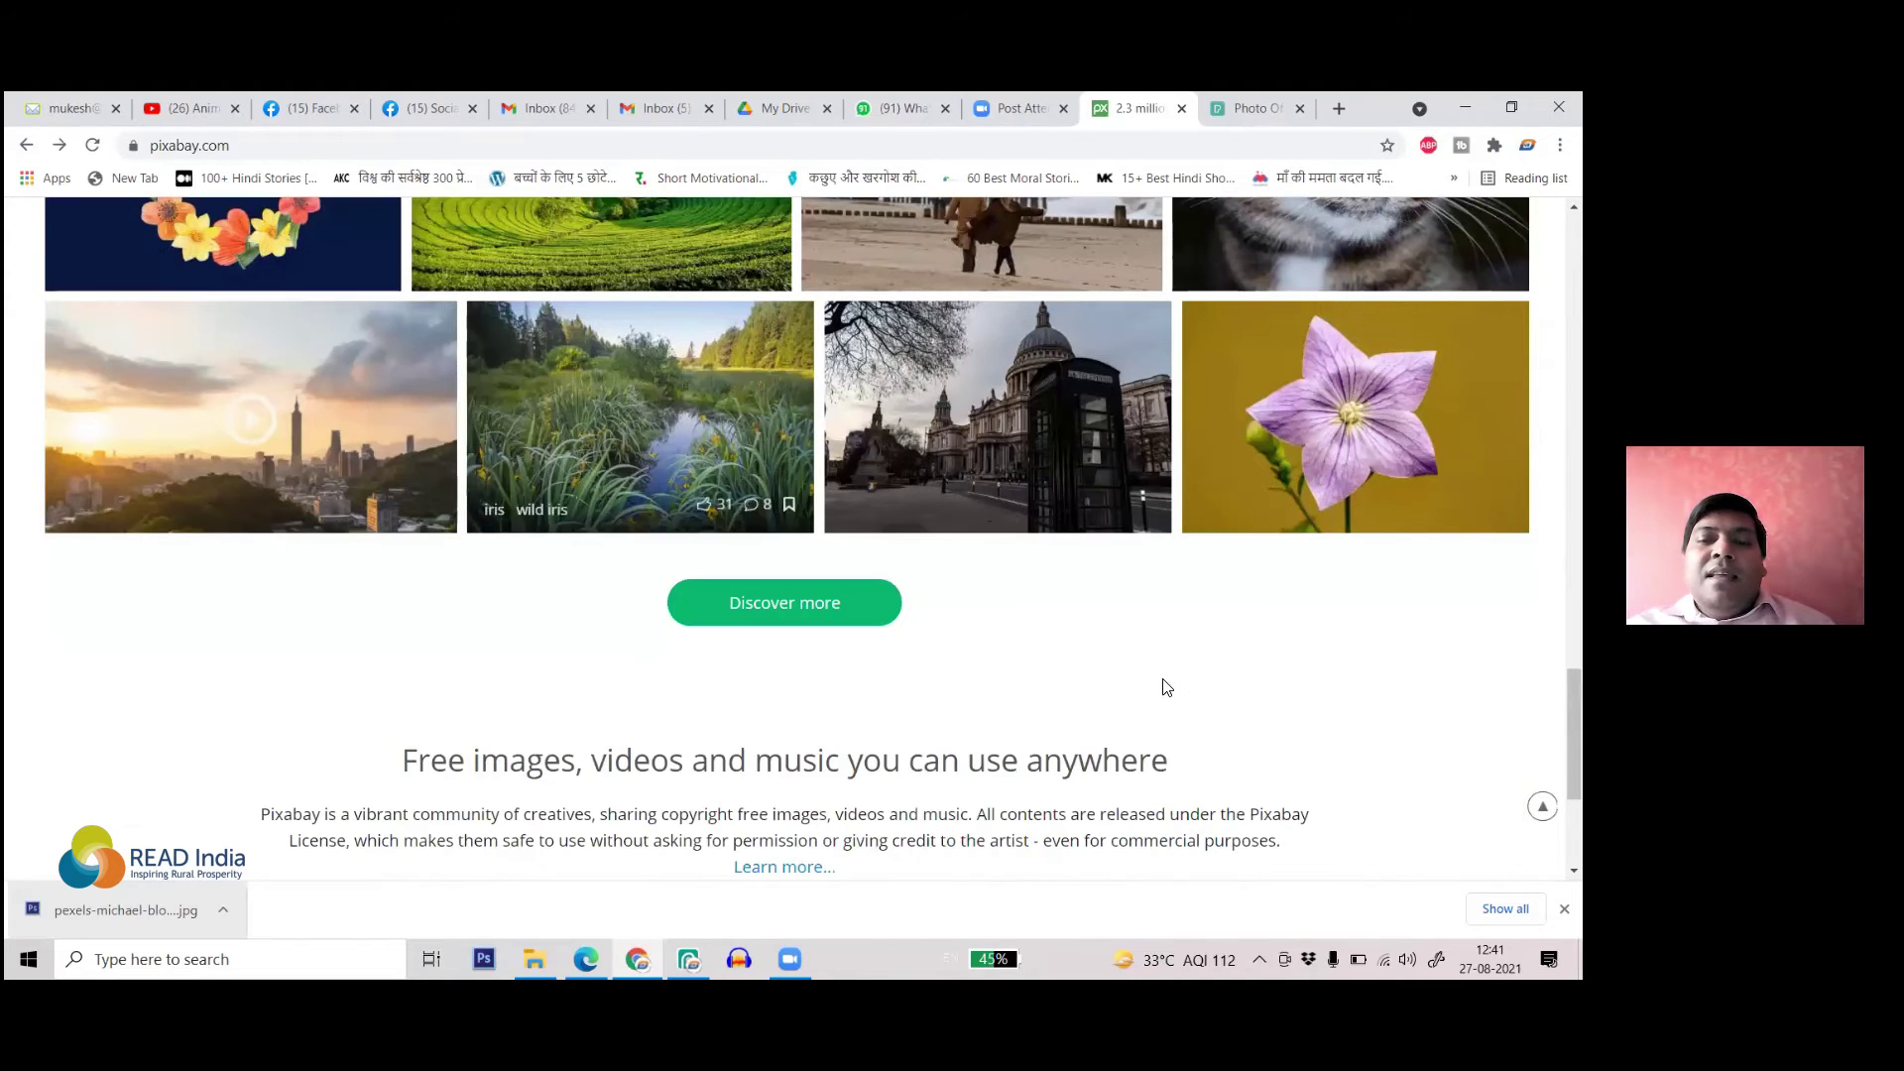
- Open Pixabay's page of more images, look through it, and check the search suggestions and media type choices
click(812, 626)
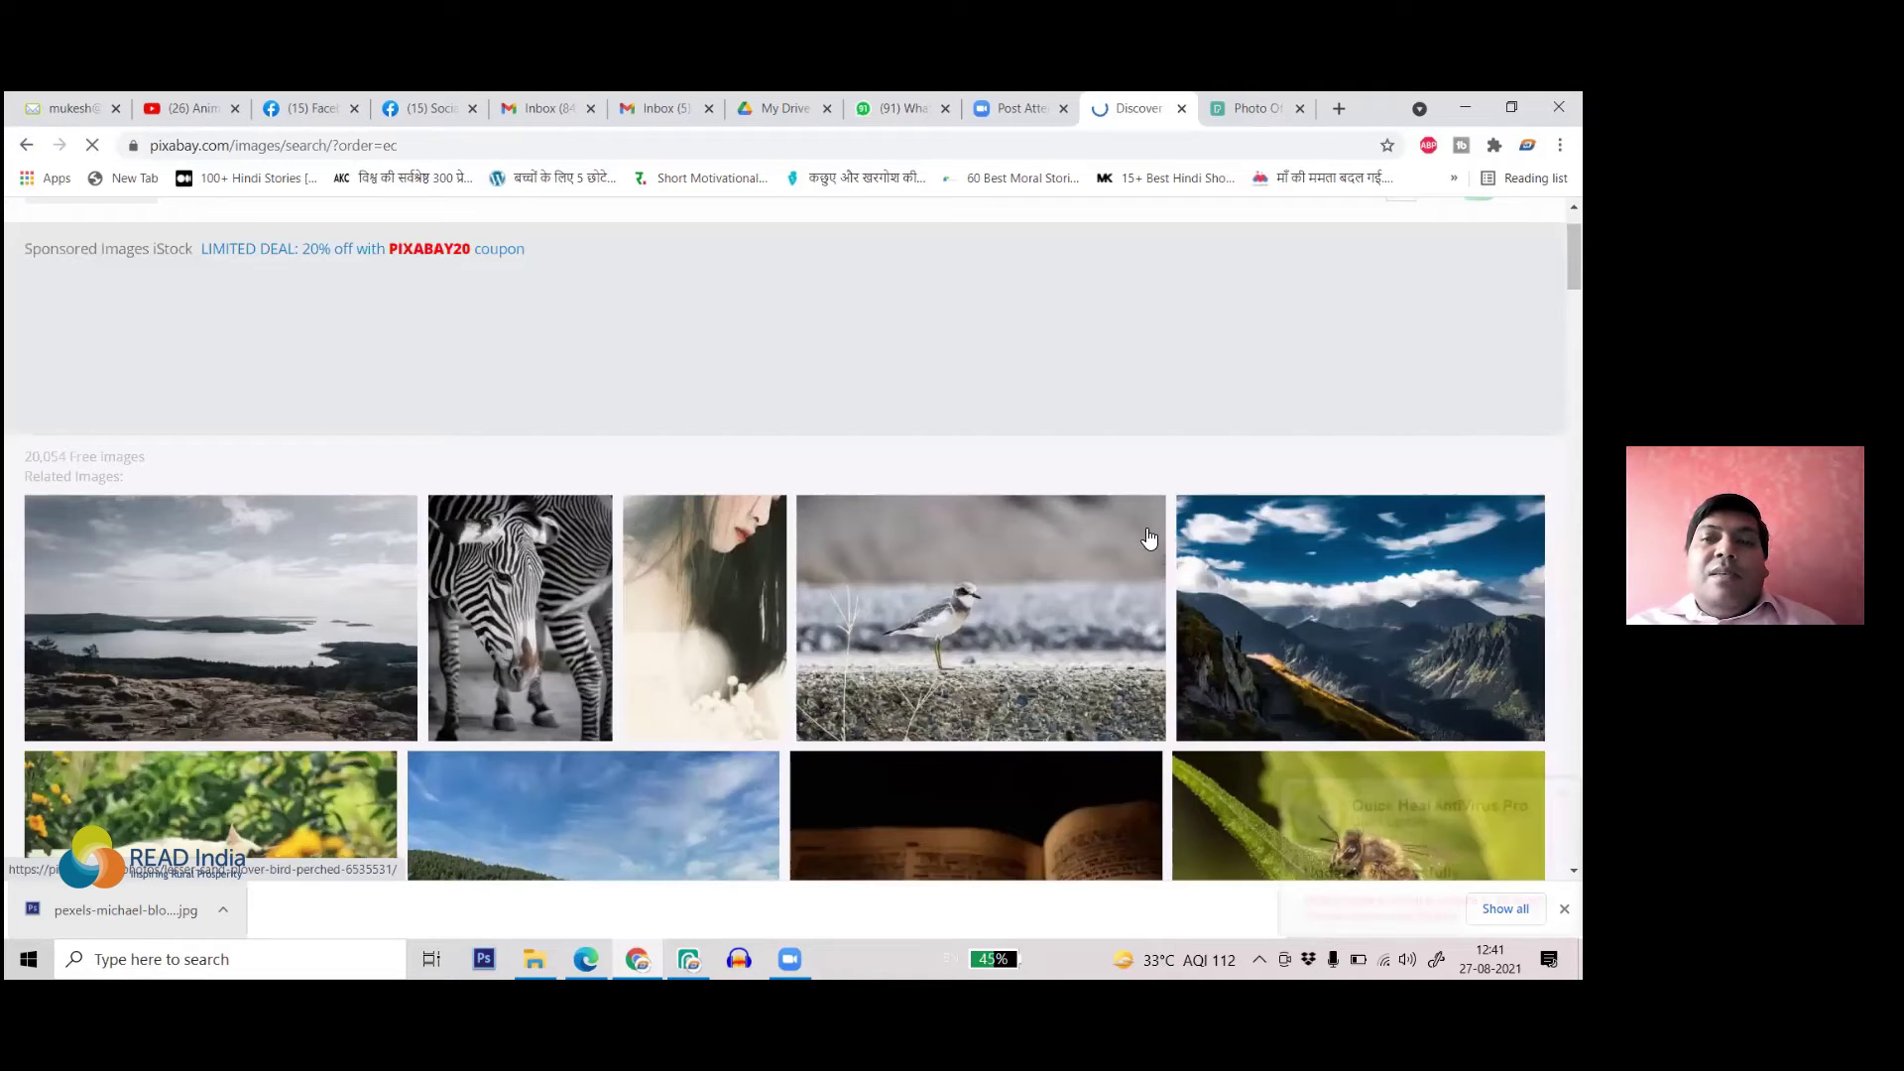
scroll(838, 506, down, 3)
scroll(831, 496, down, 5)
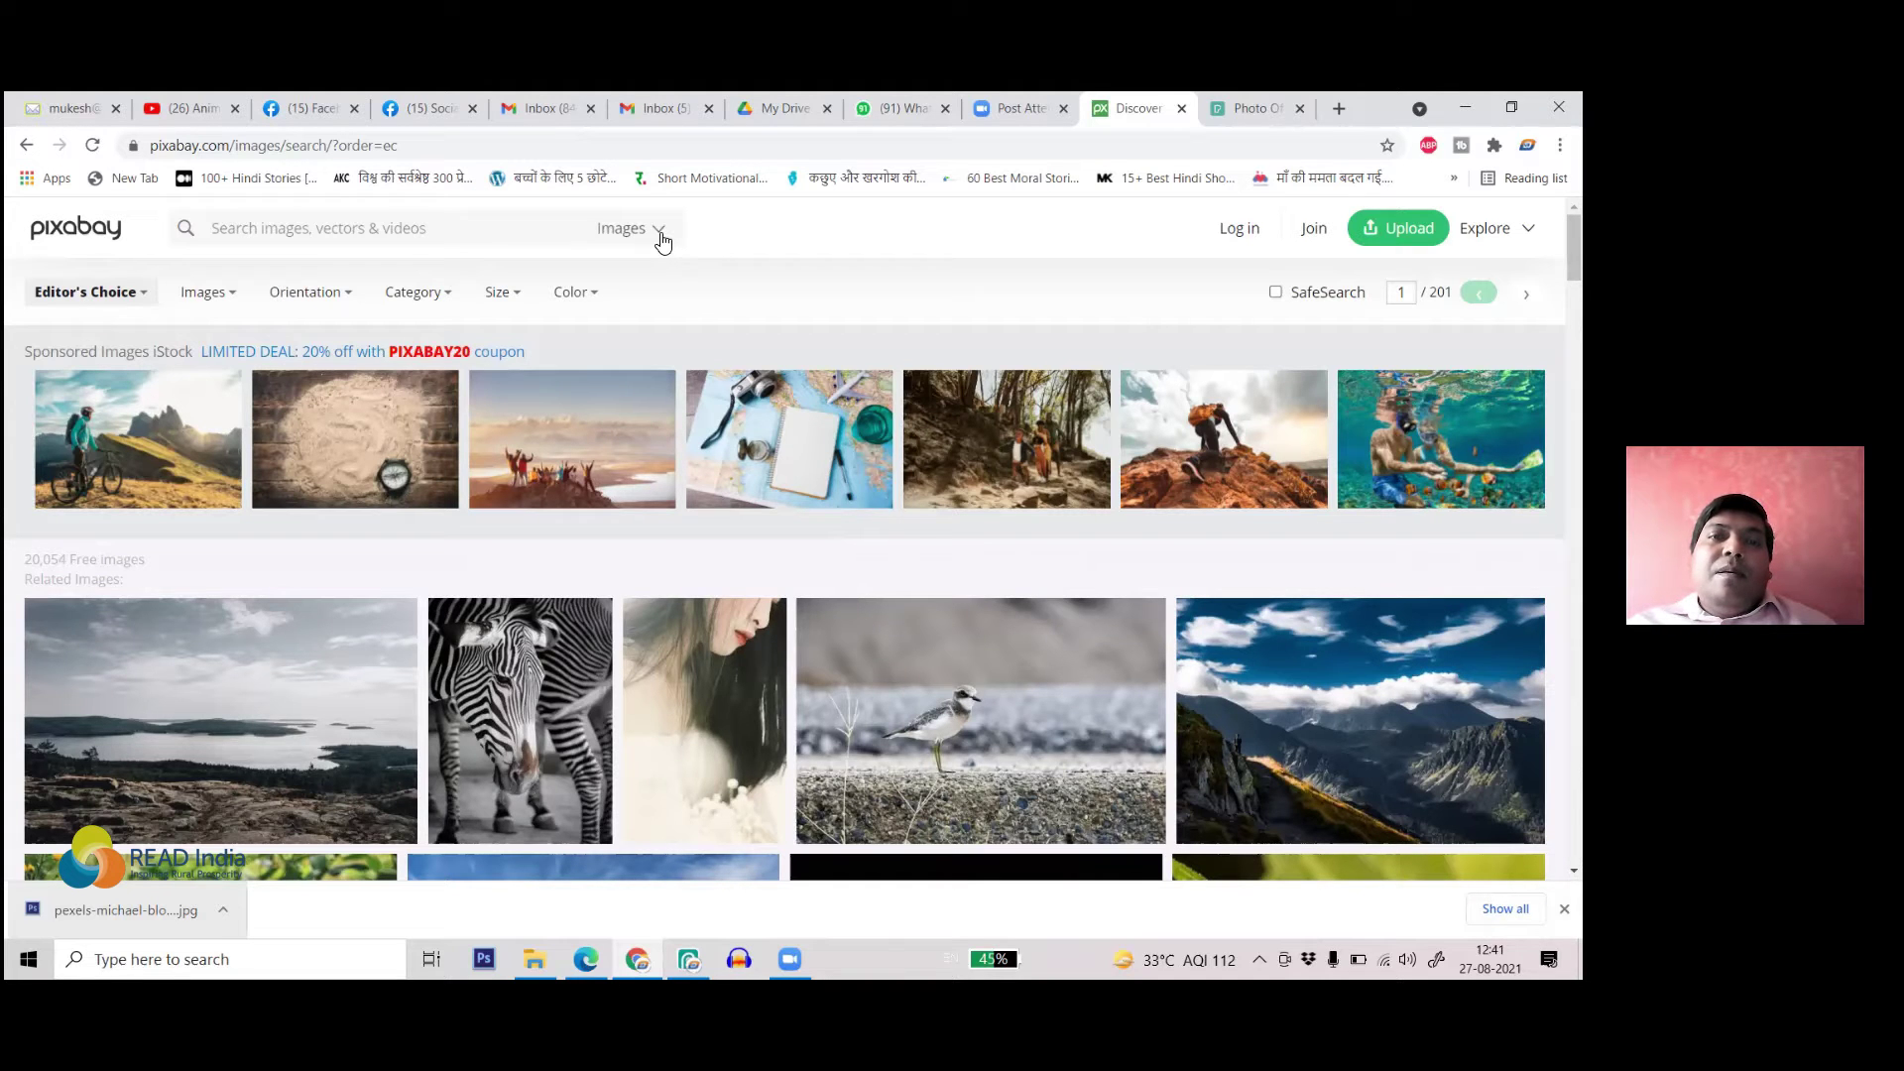
click(492, 228)
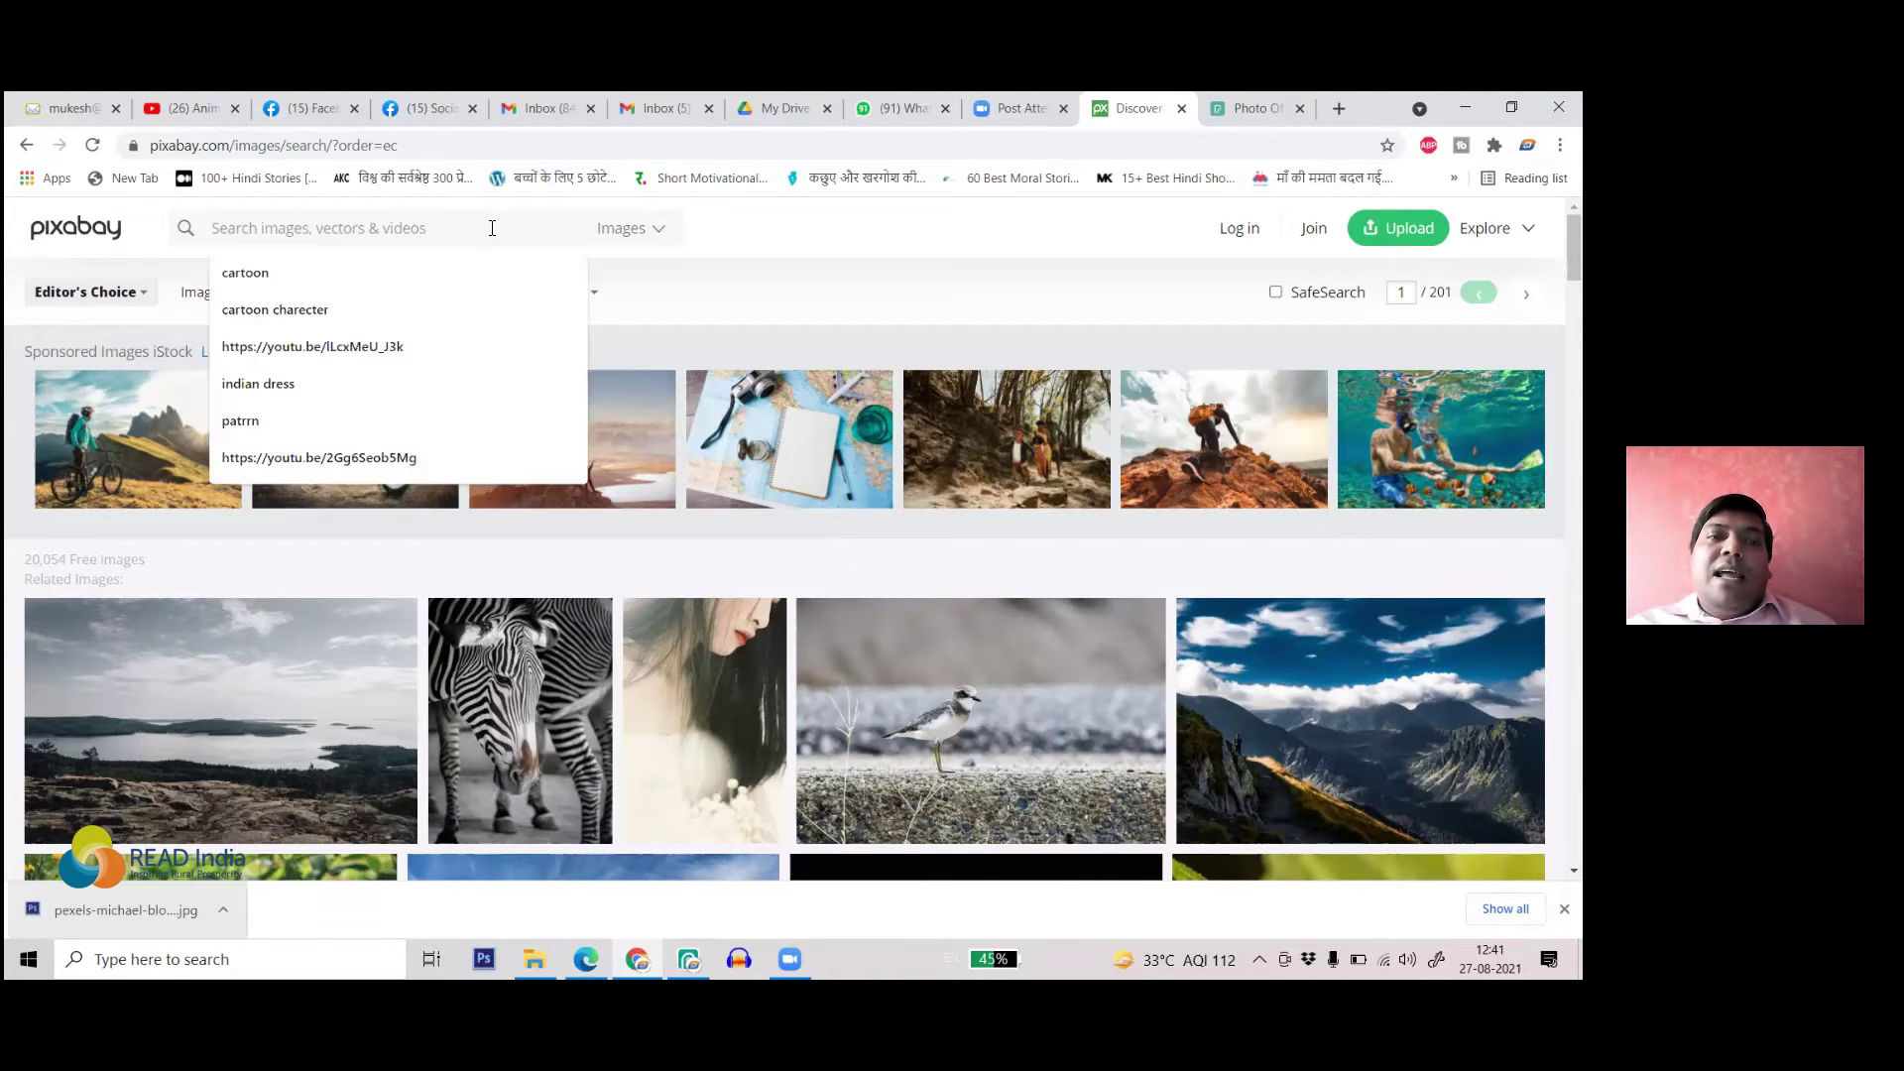
click(655, 238)
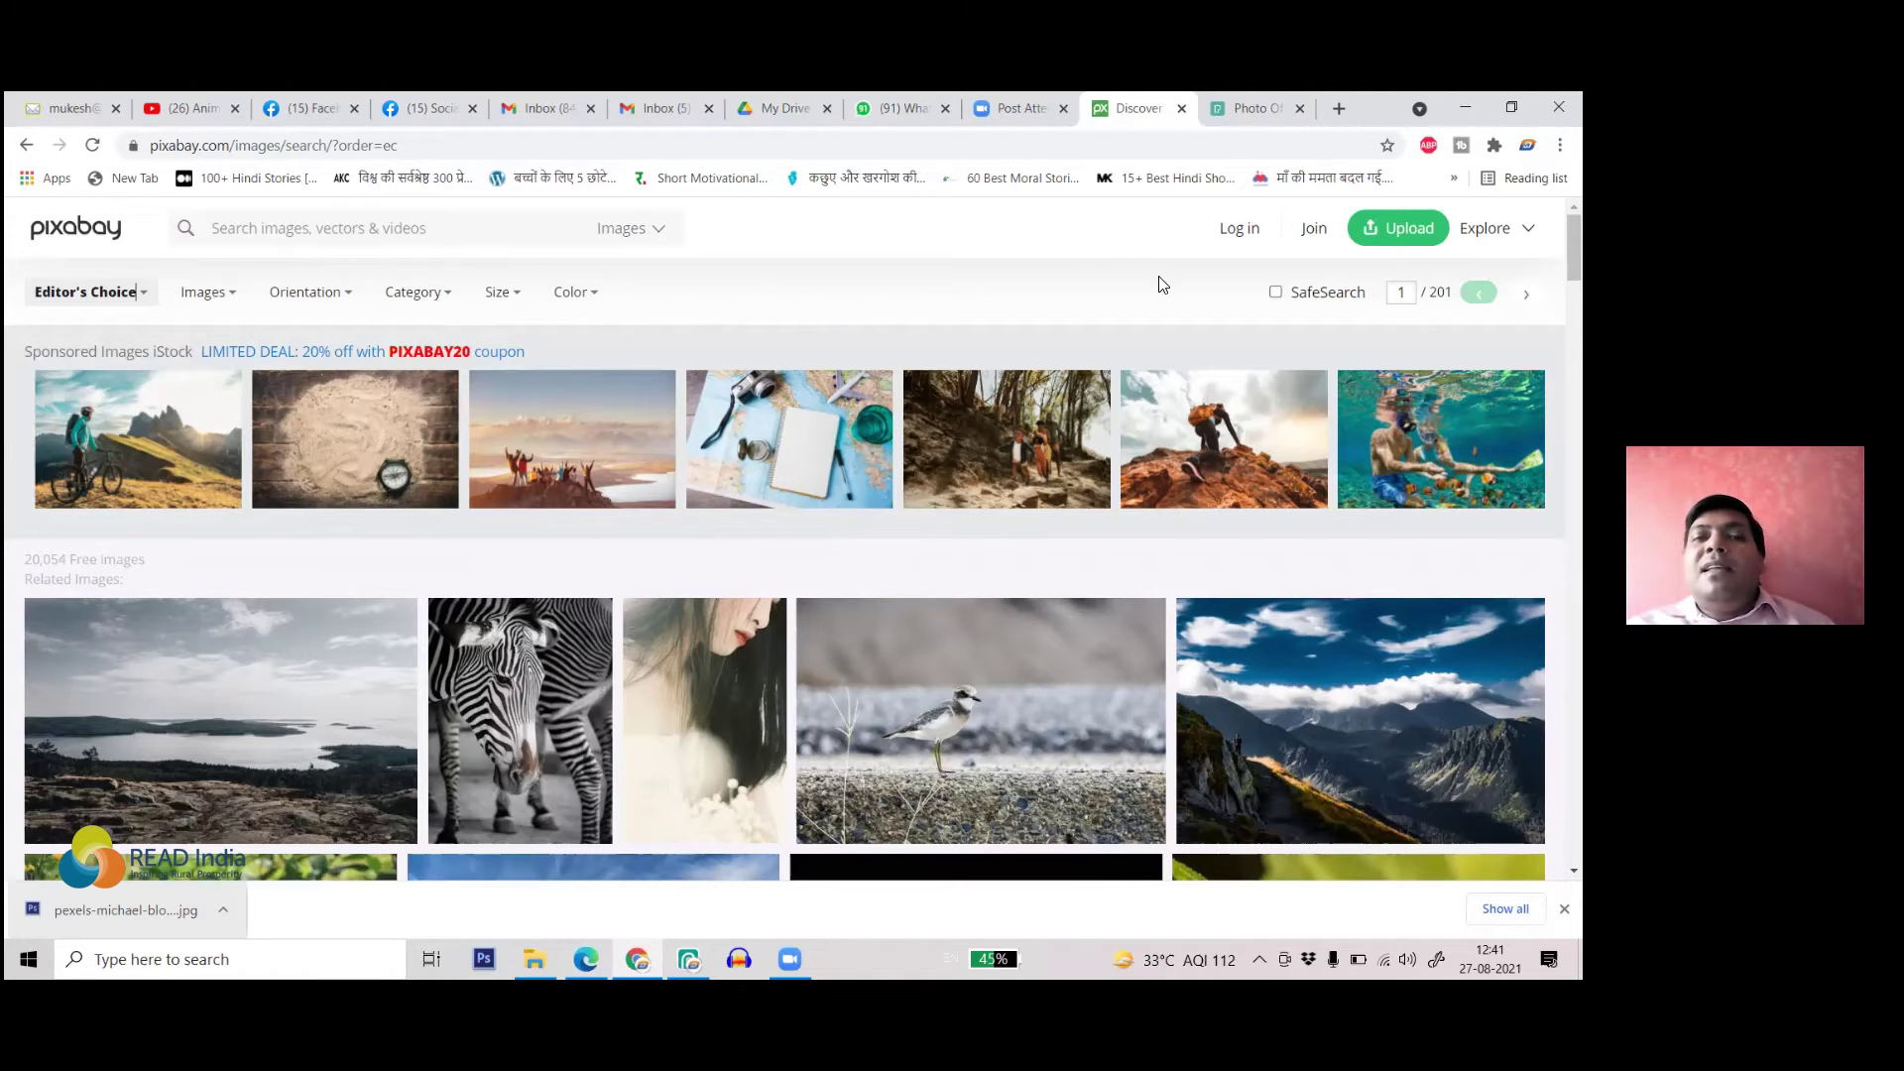
- Browse the Editor's Choice images on Pixabay and try to open the deer illustration
scroll(1140, 446, down, 10)
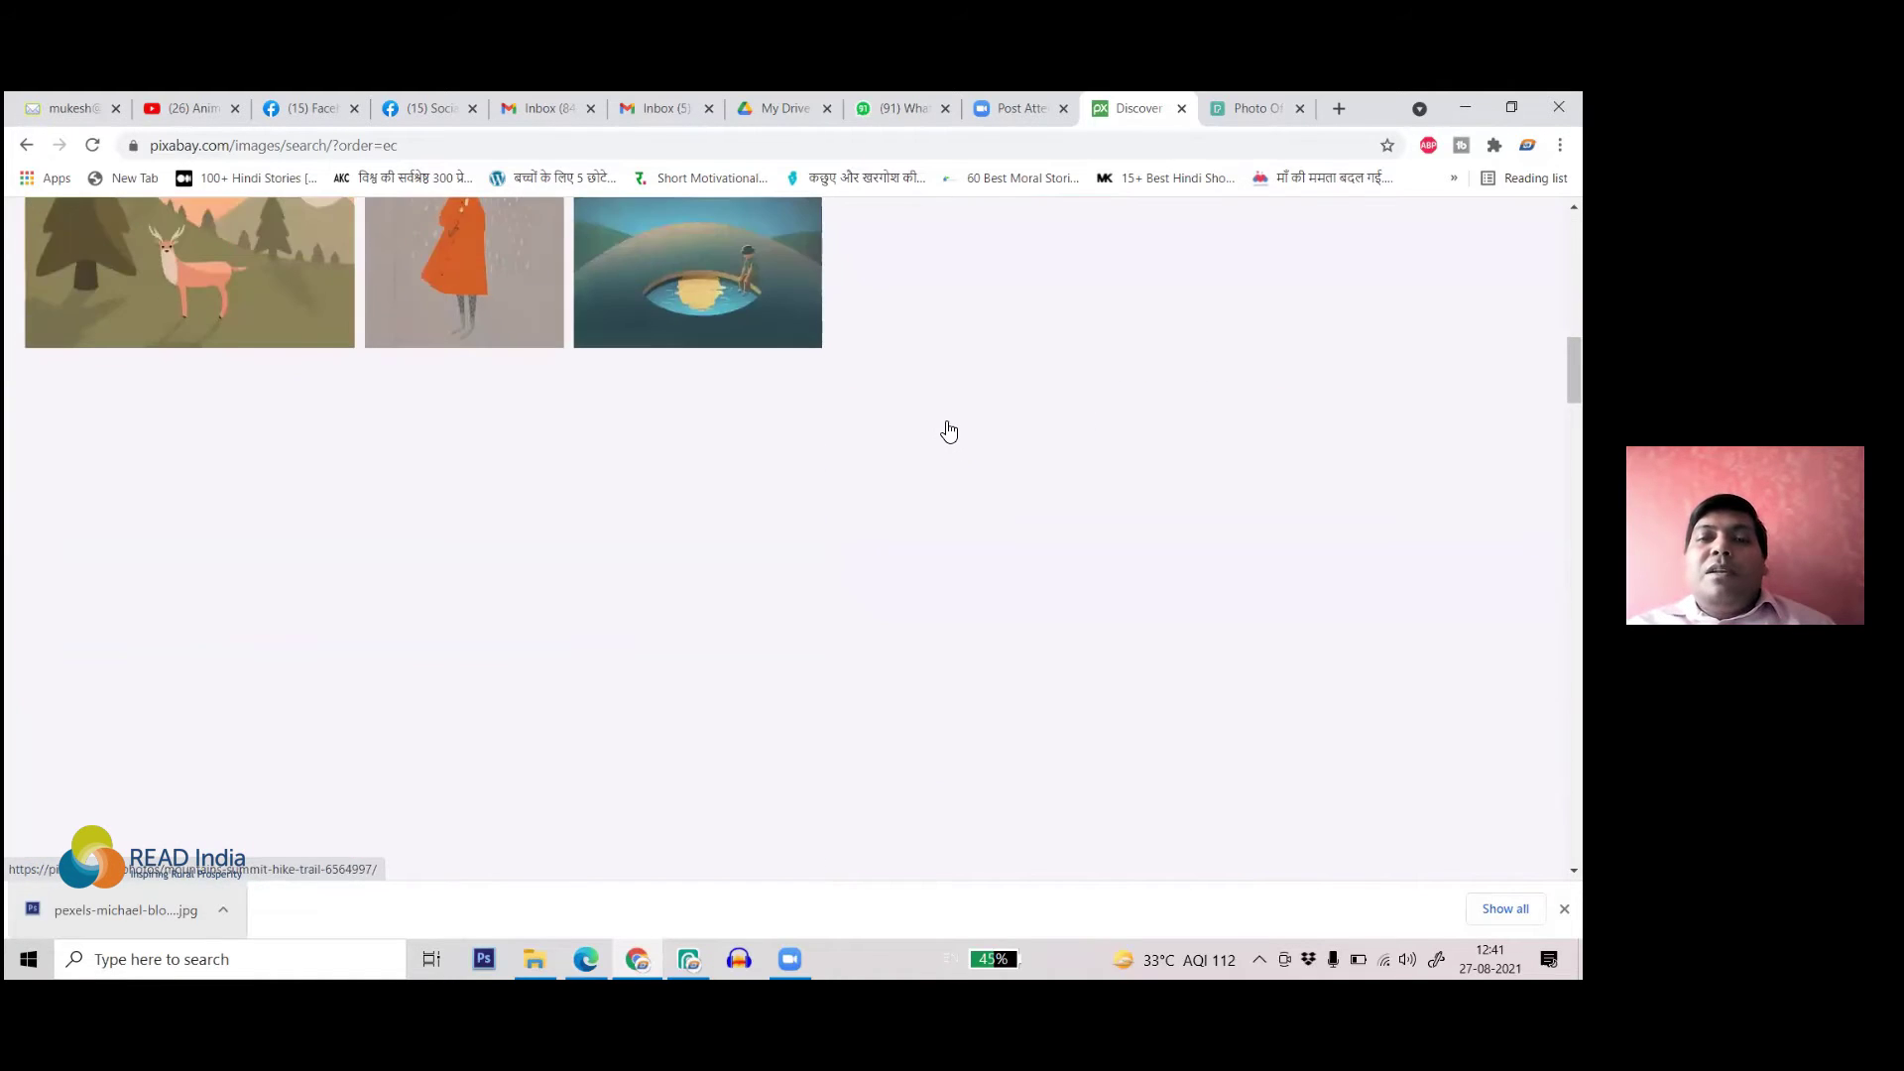
scroll(947, 427, up, 7)
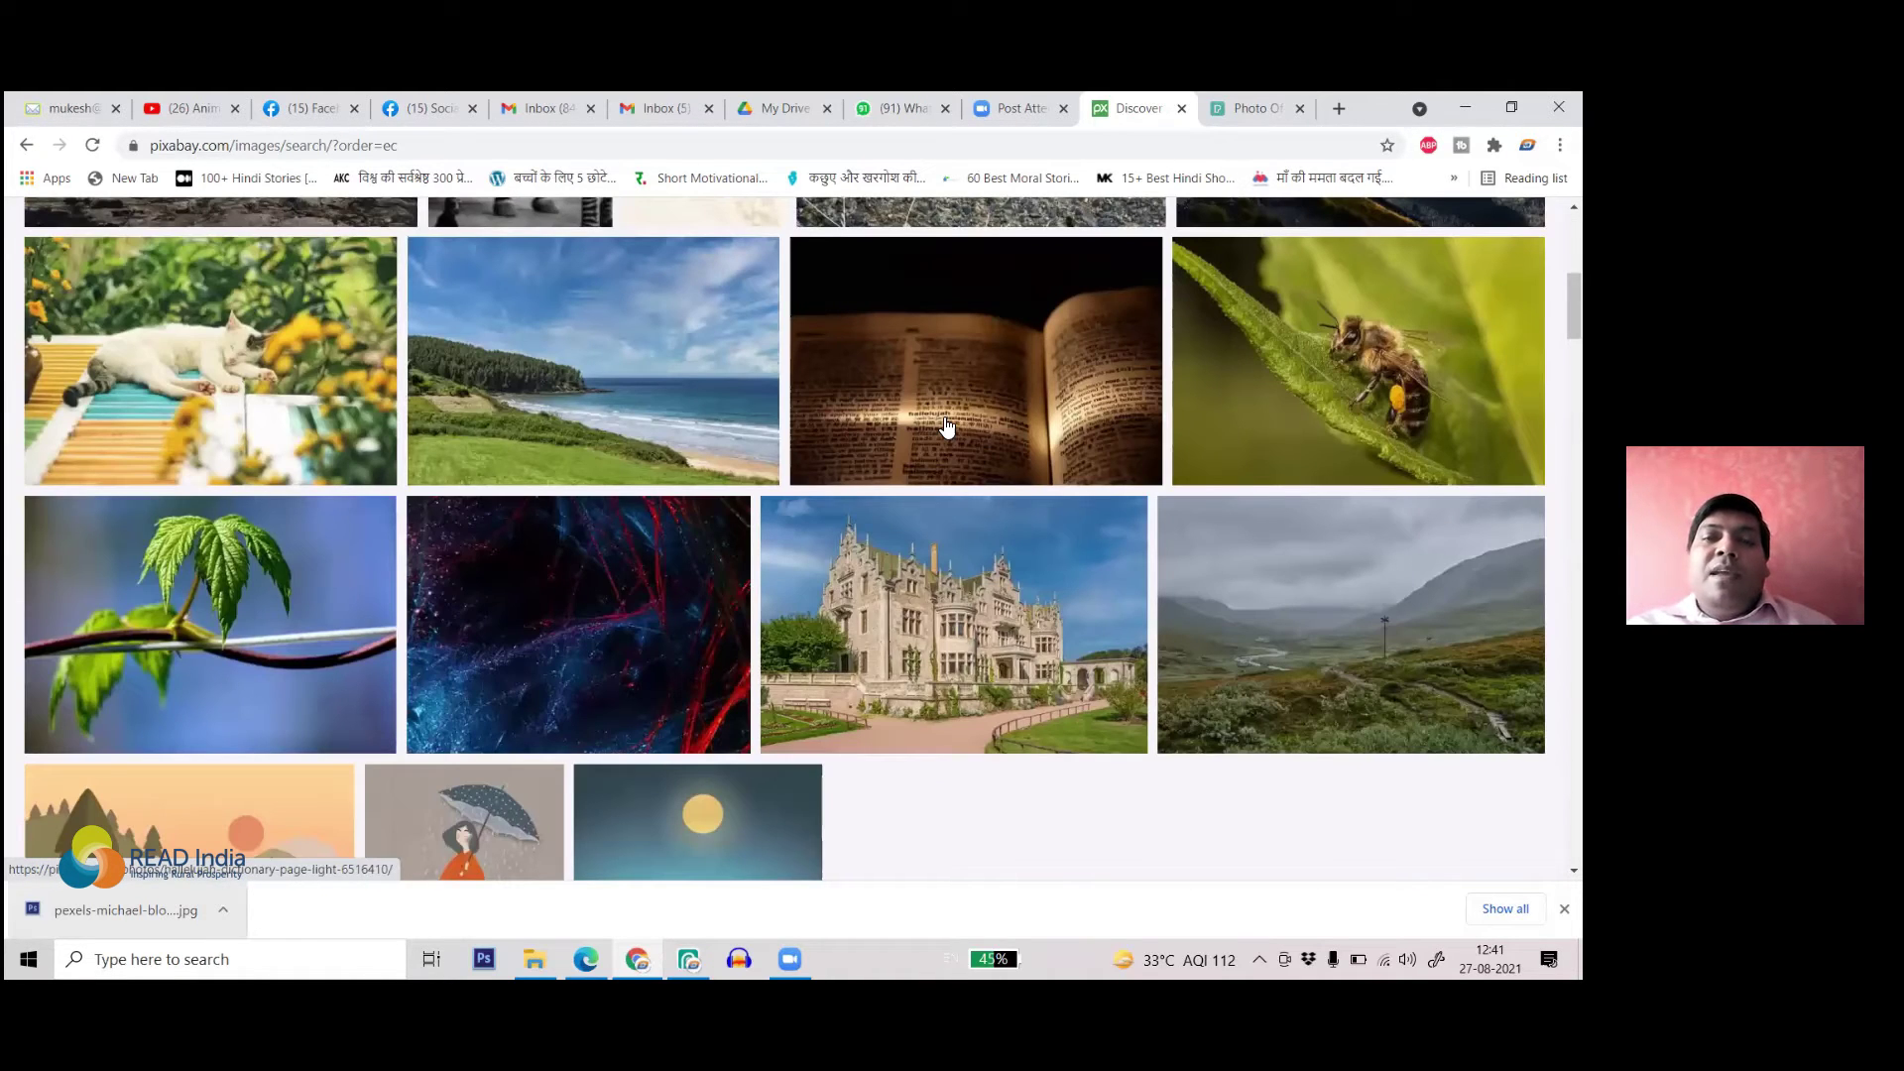
scroll(731, 523, down, 5)
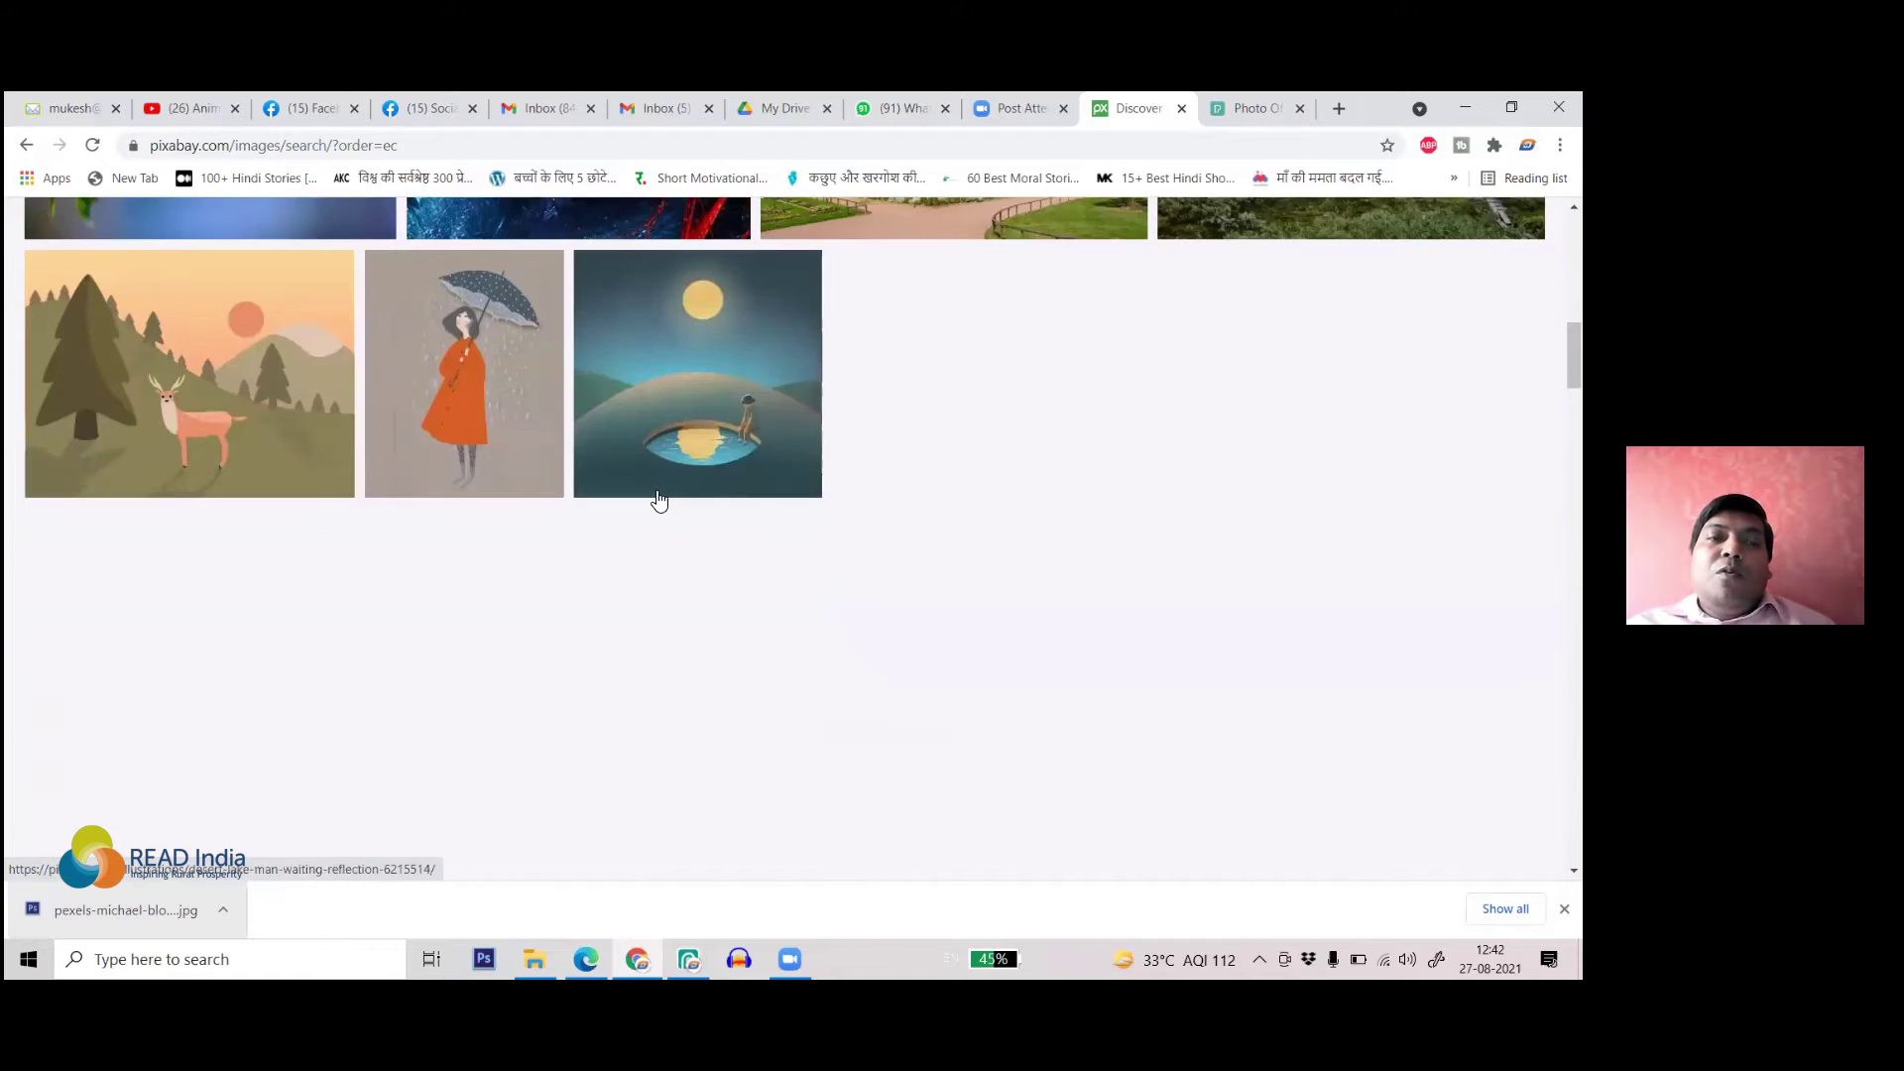
scroll(163, 773, up, 3)
click(167, 744)
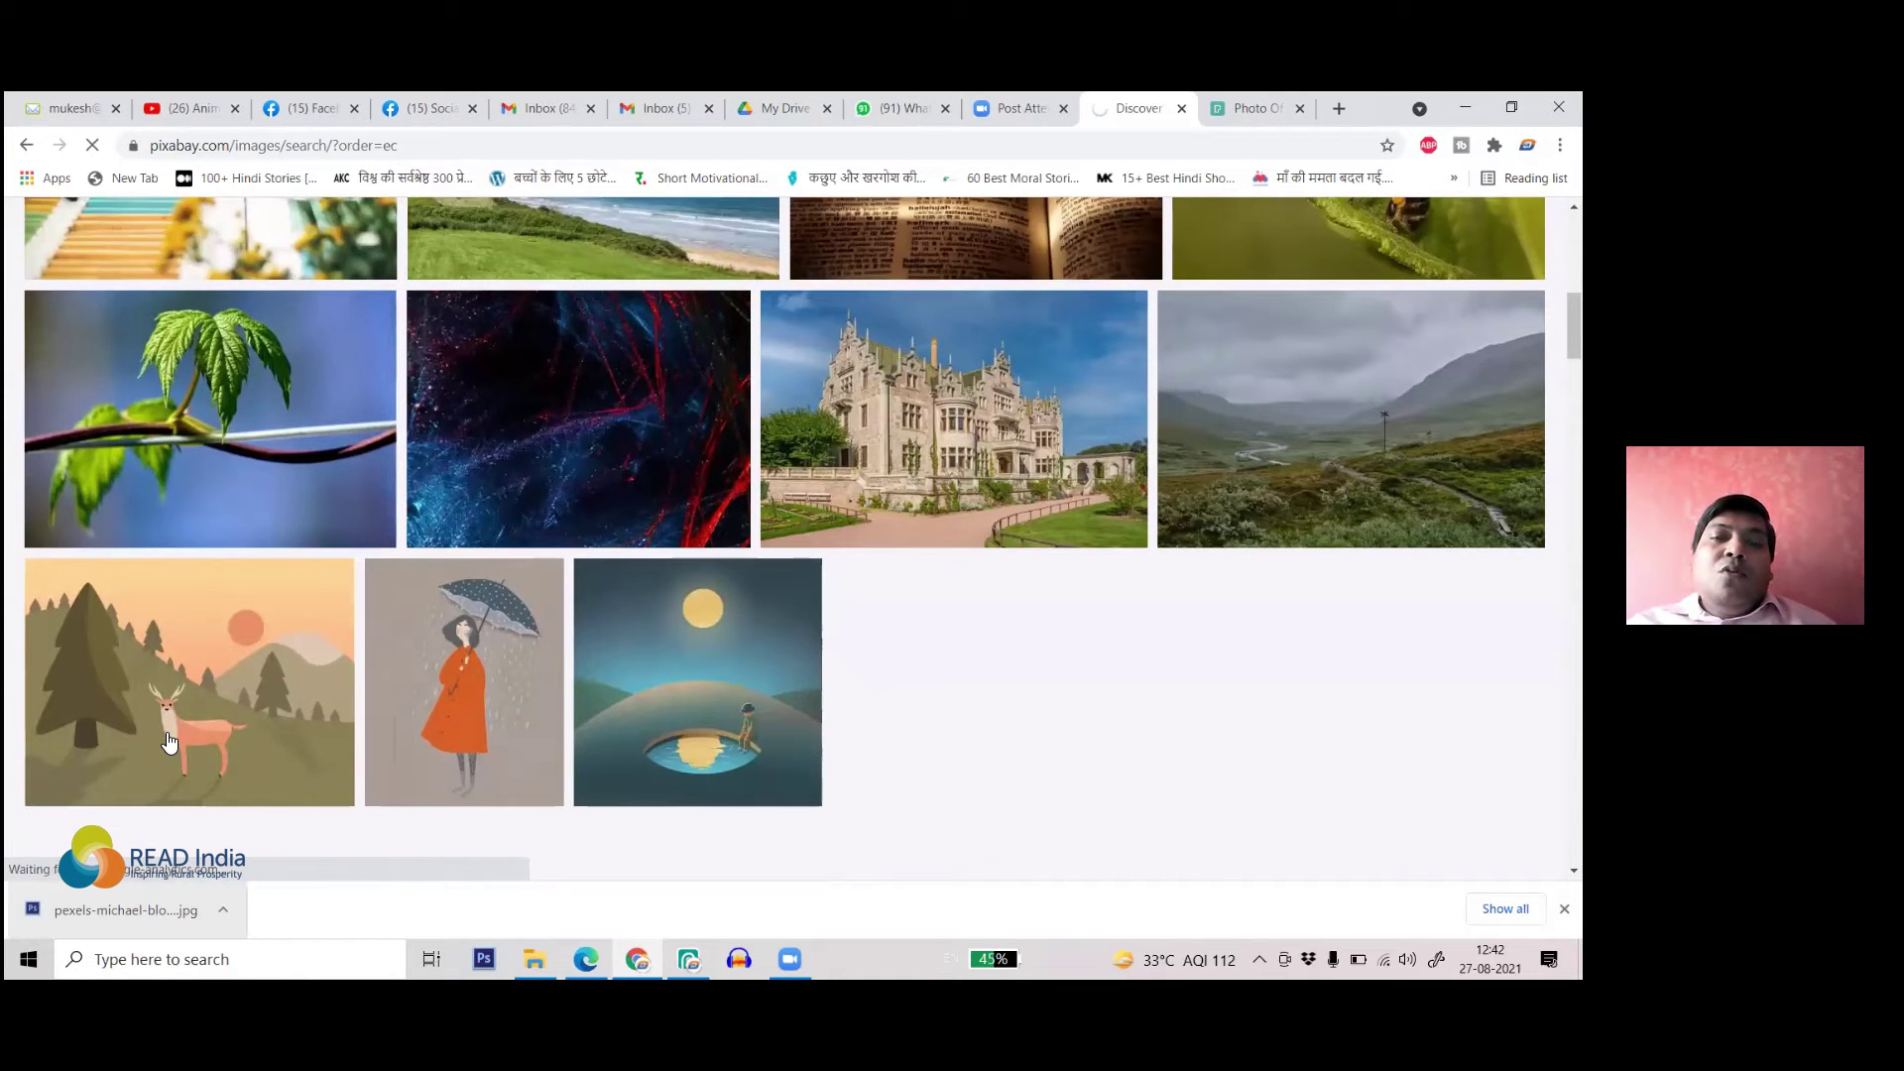
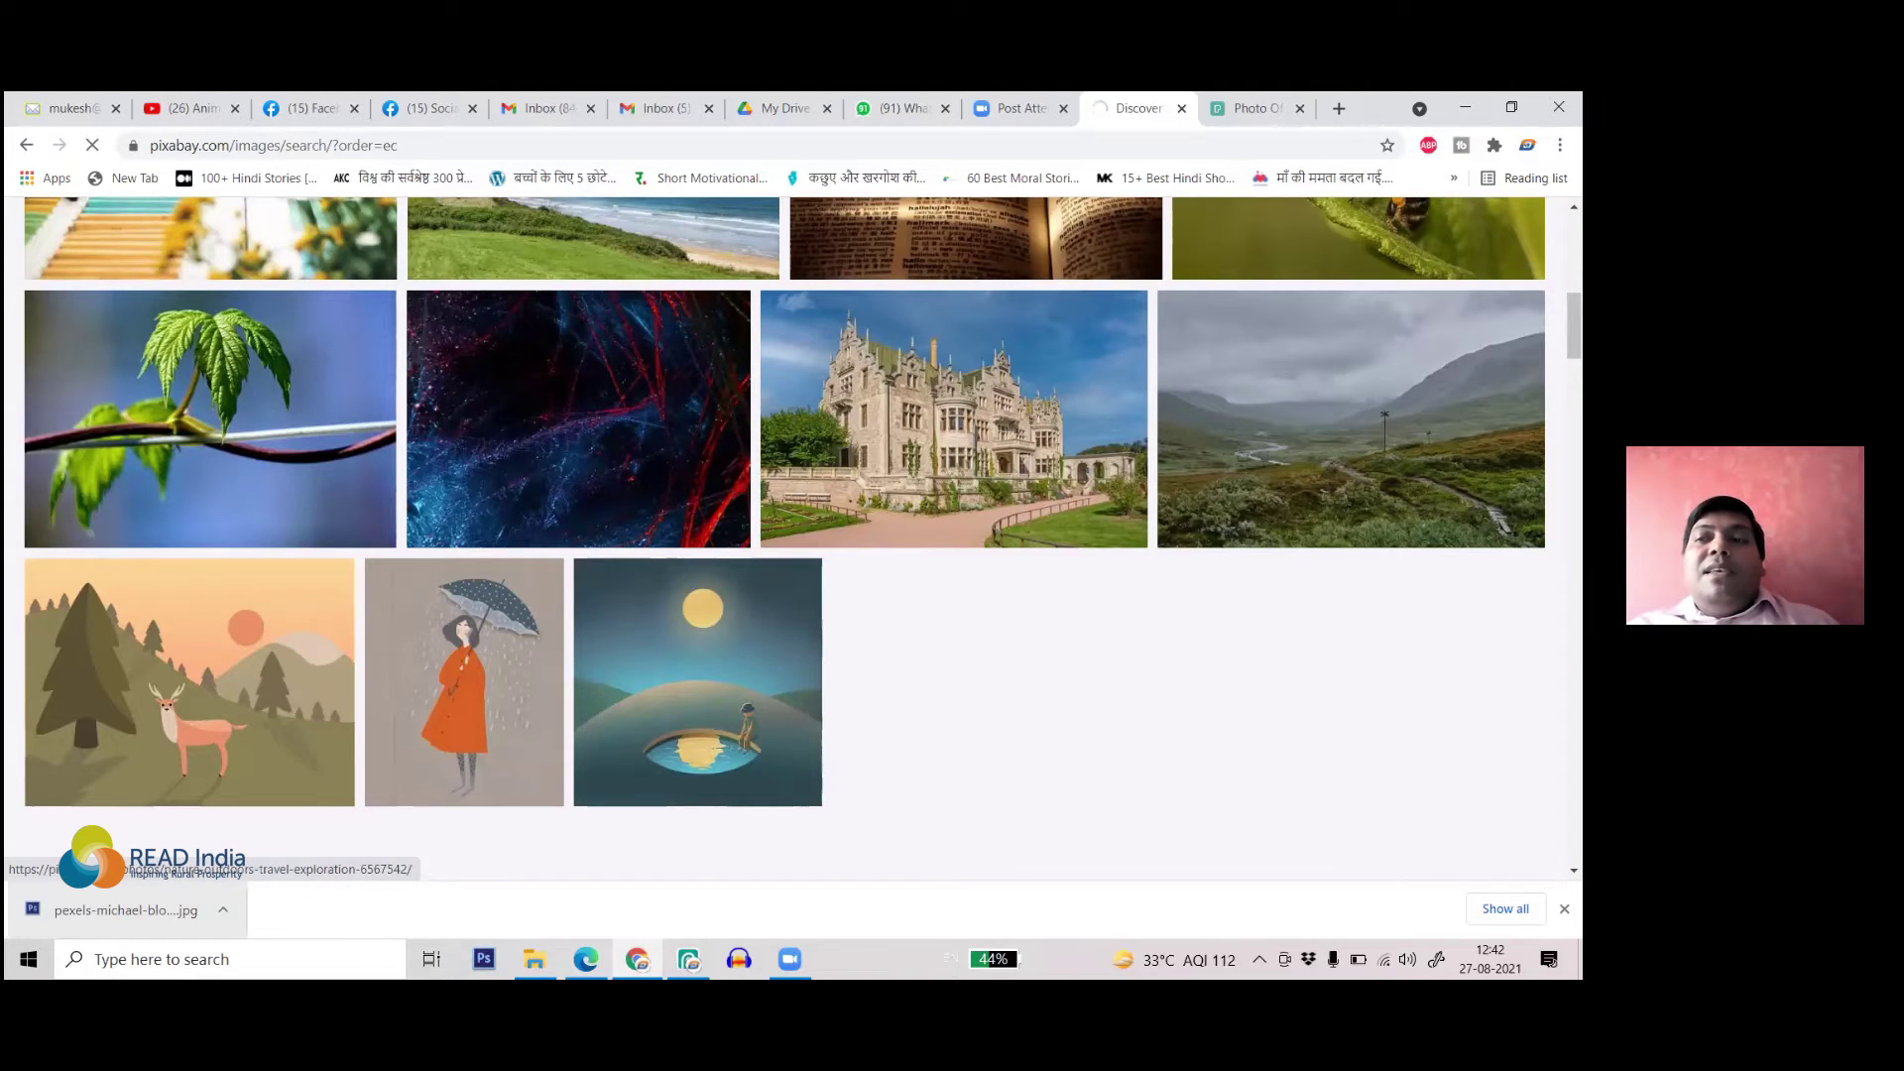
scroll(238, 697, up, 2)
scroll(793, 535, up, 6)
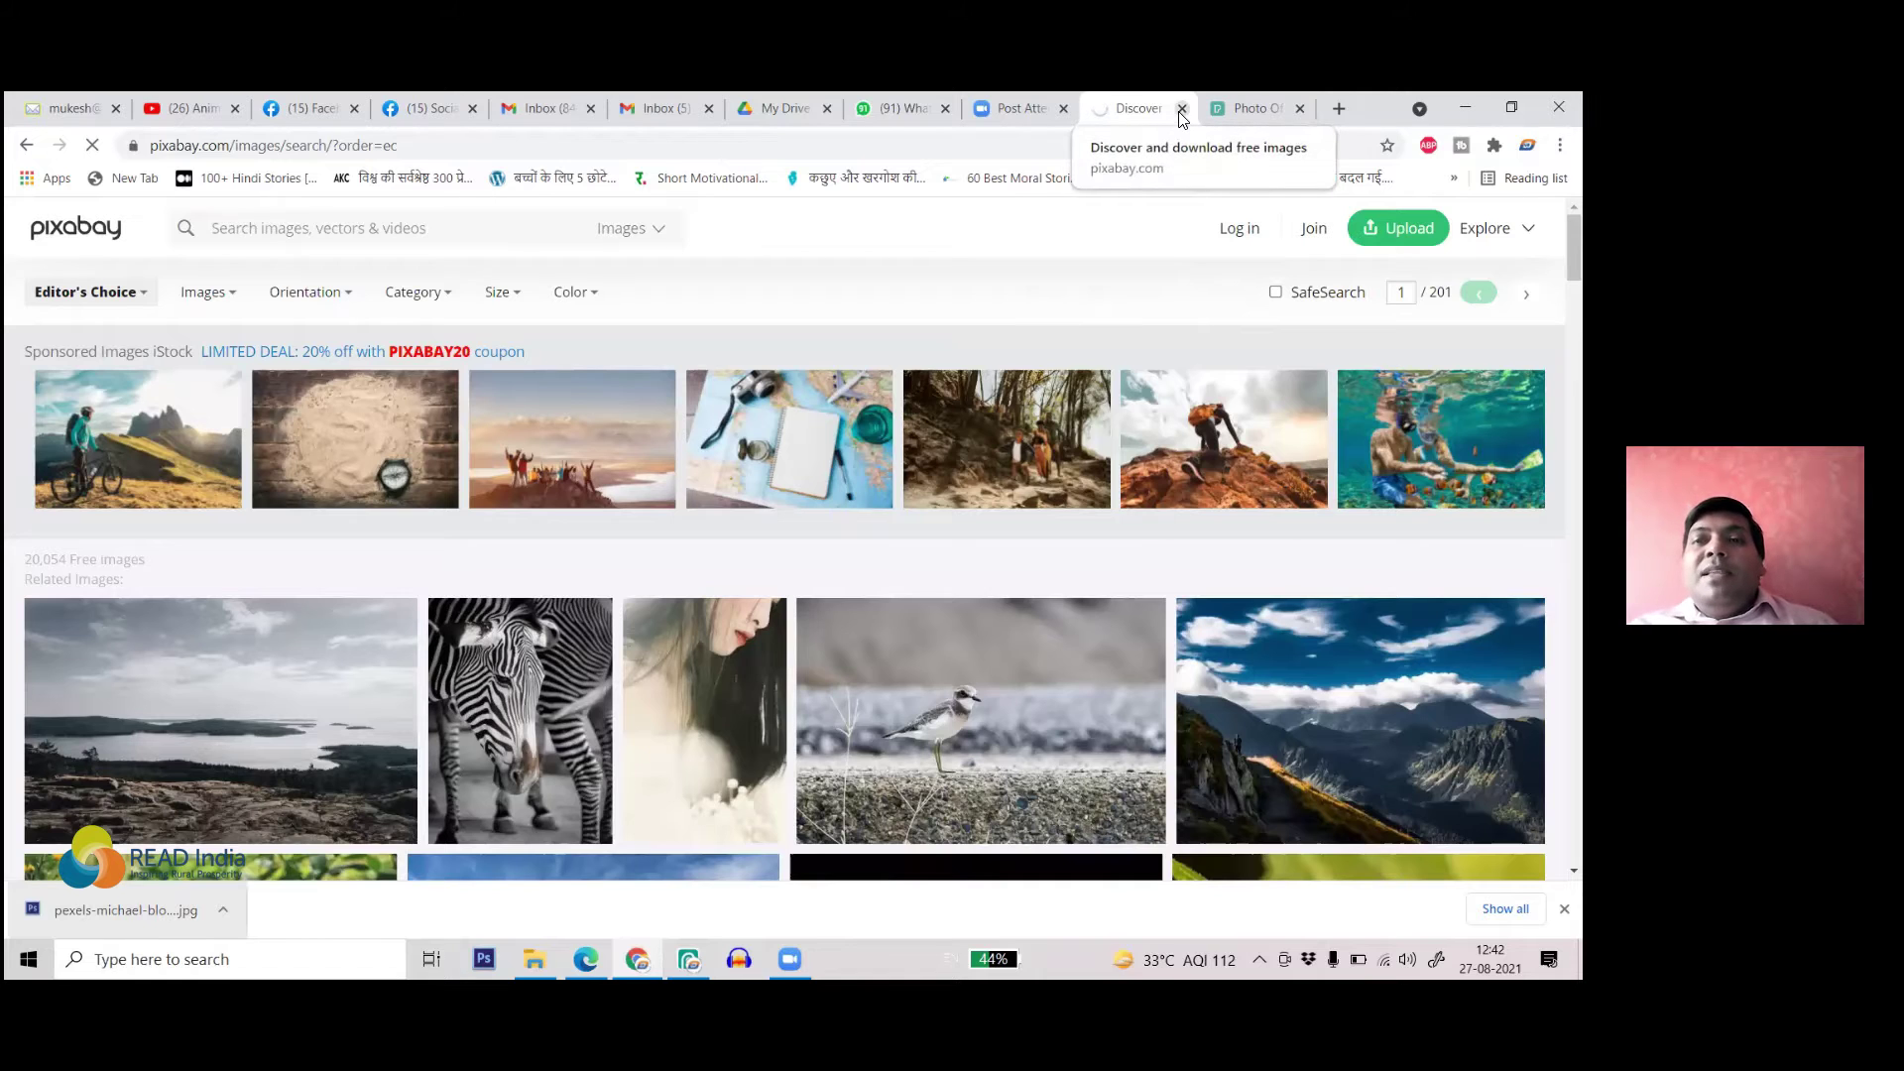
- Close the Pixabay page and return to the Pexels stream photo page
click(1236, 117)
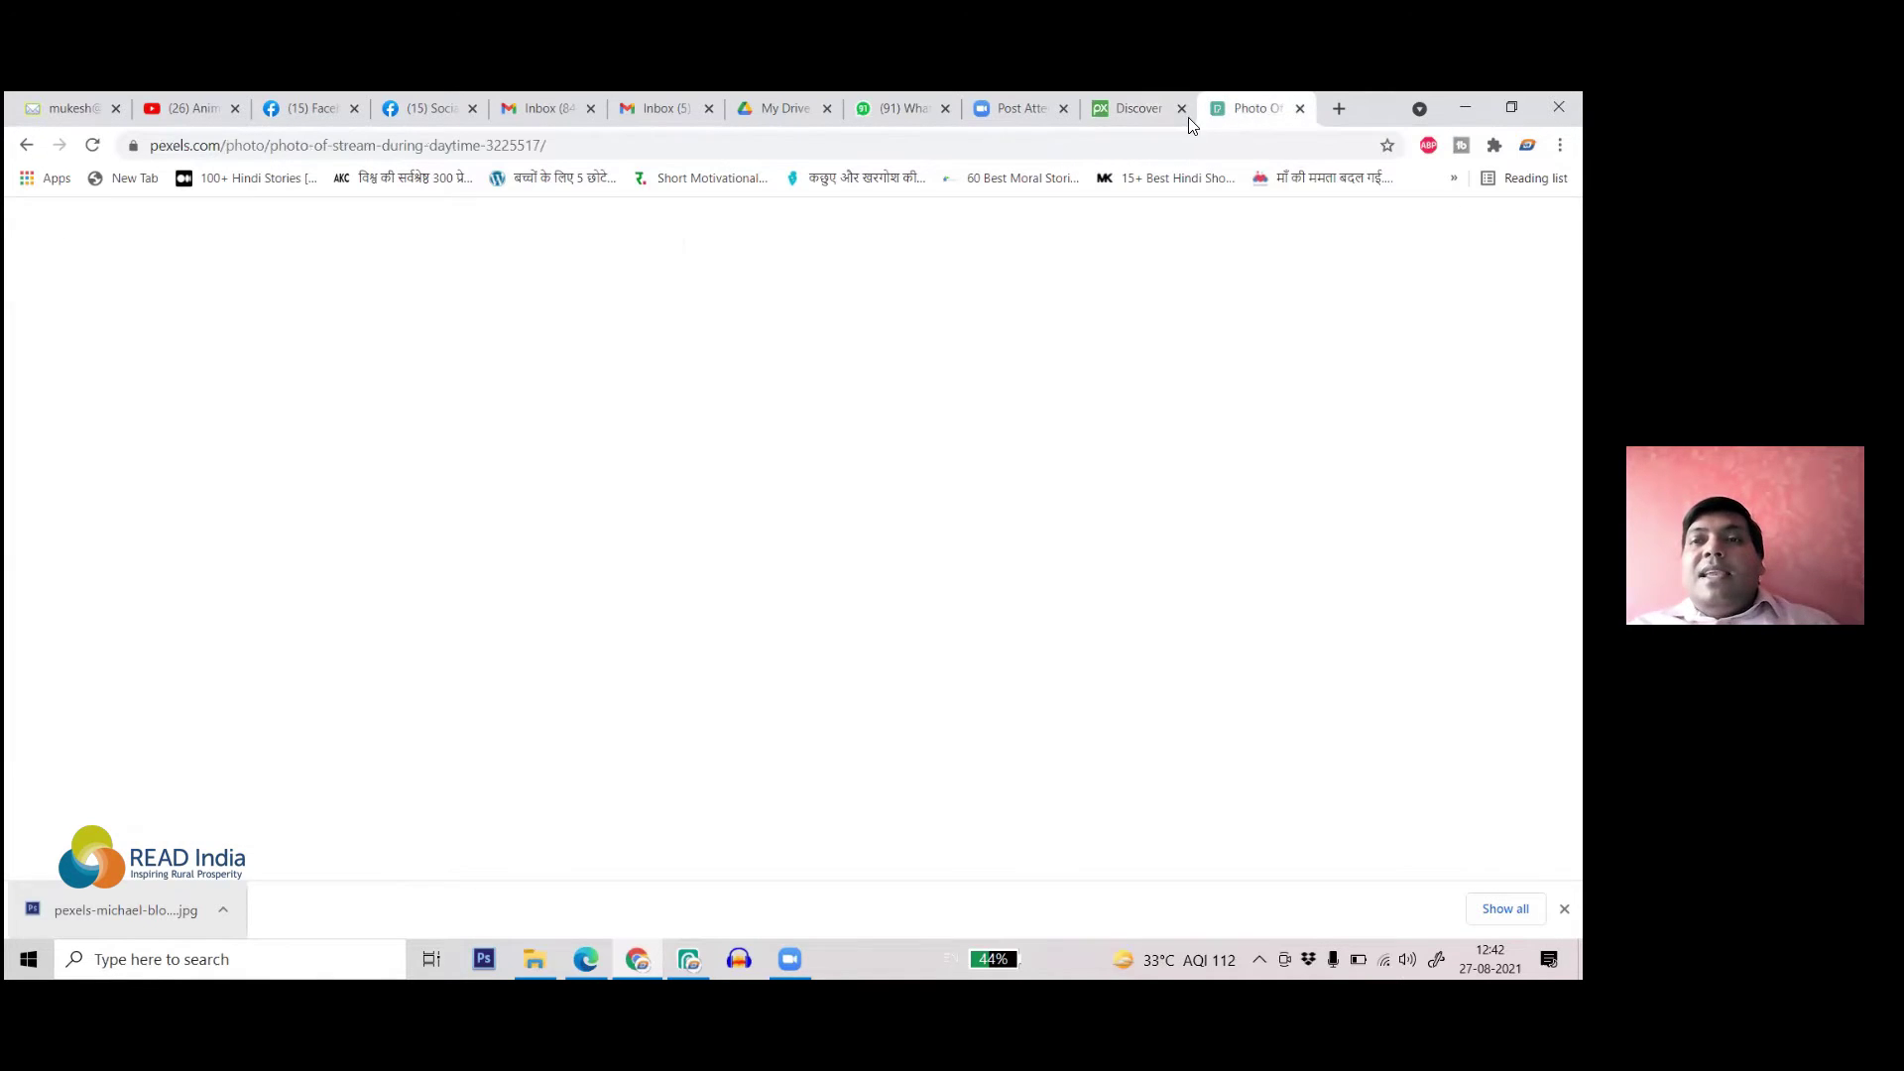
click(1183, 119)
click(1183, 119)
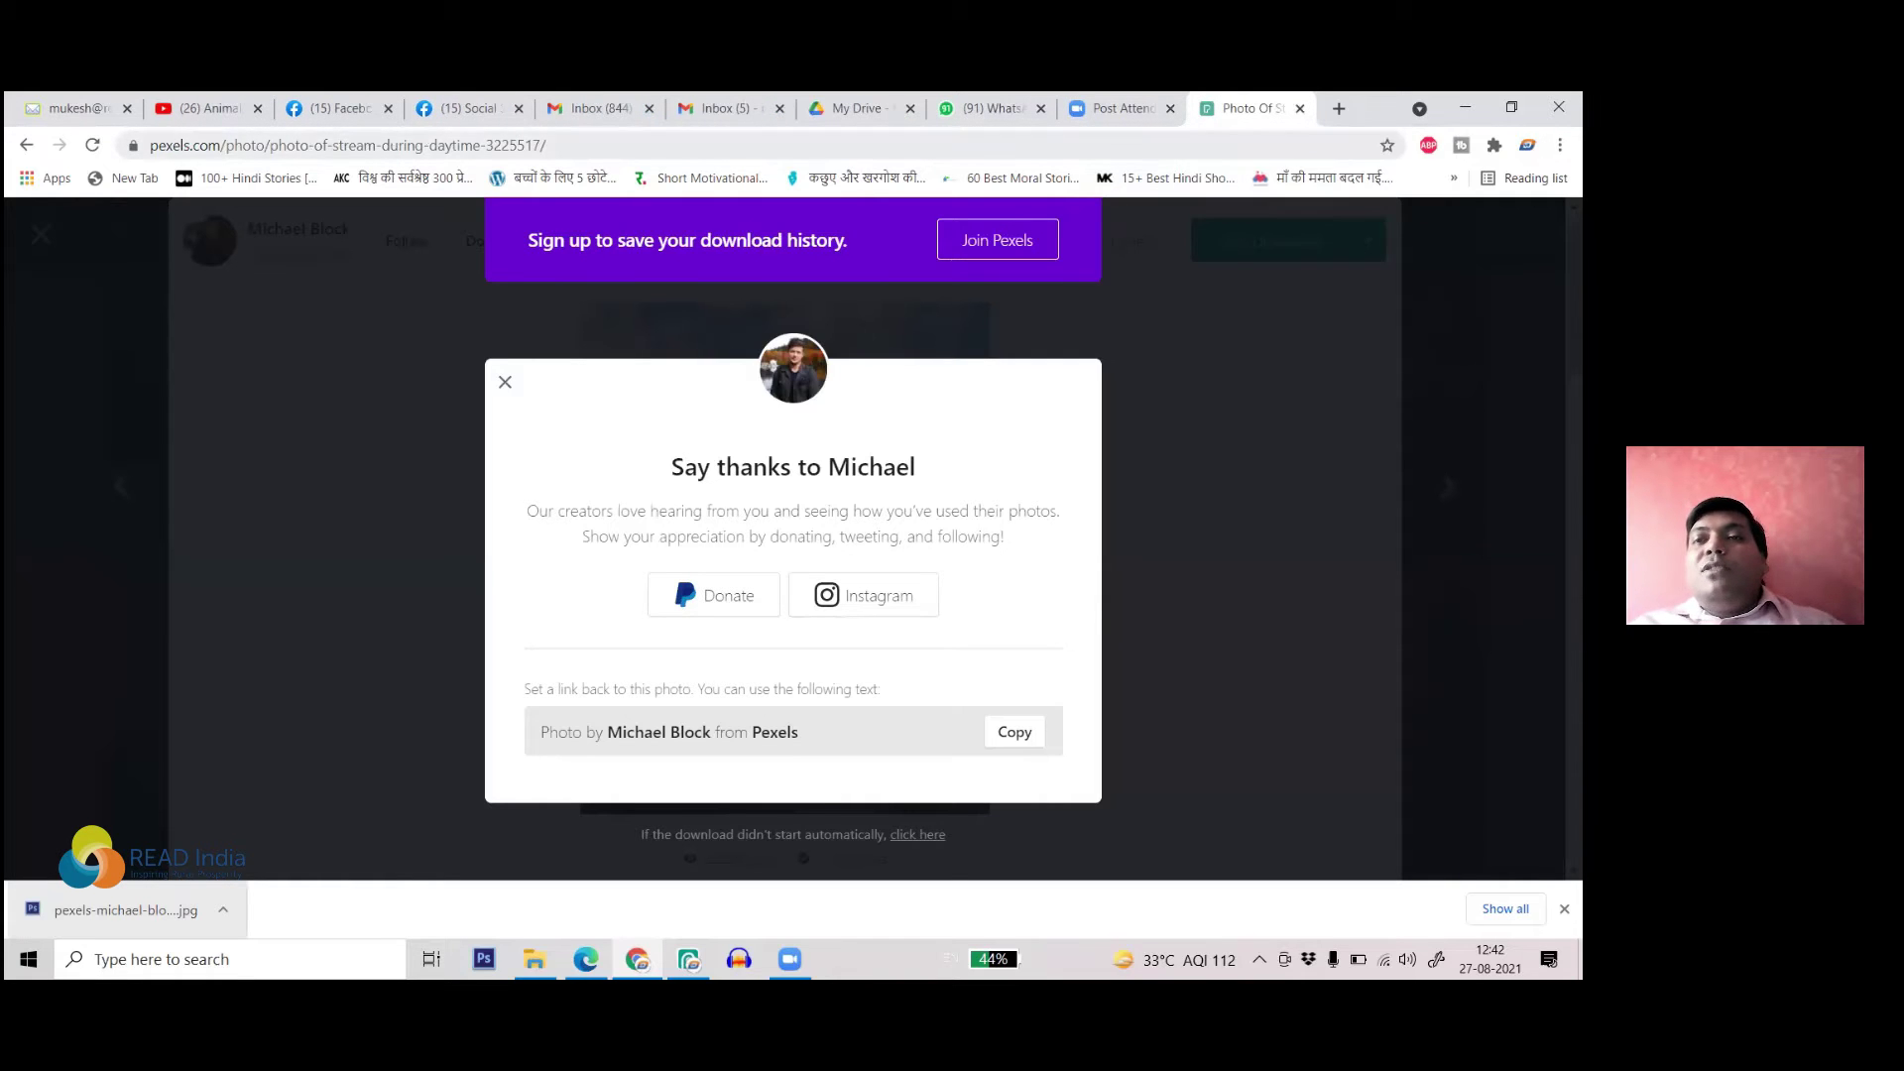
- Search Google for "shutterstock" and open the Shutterstock website from the results
click(347, 145)
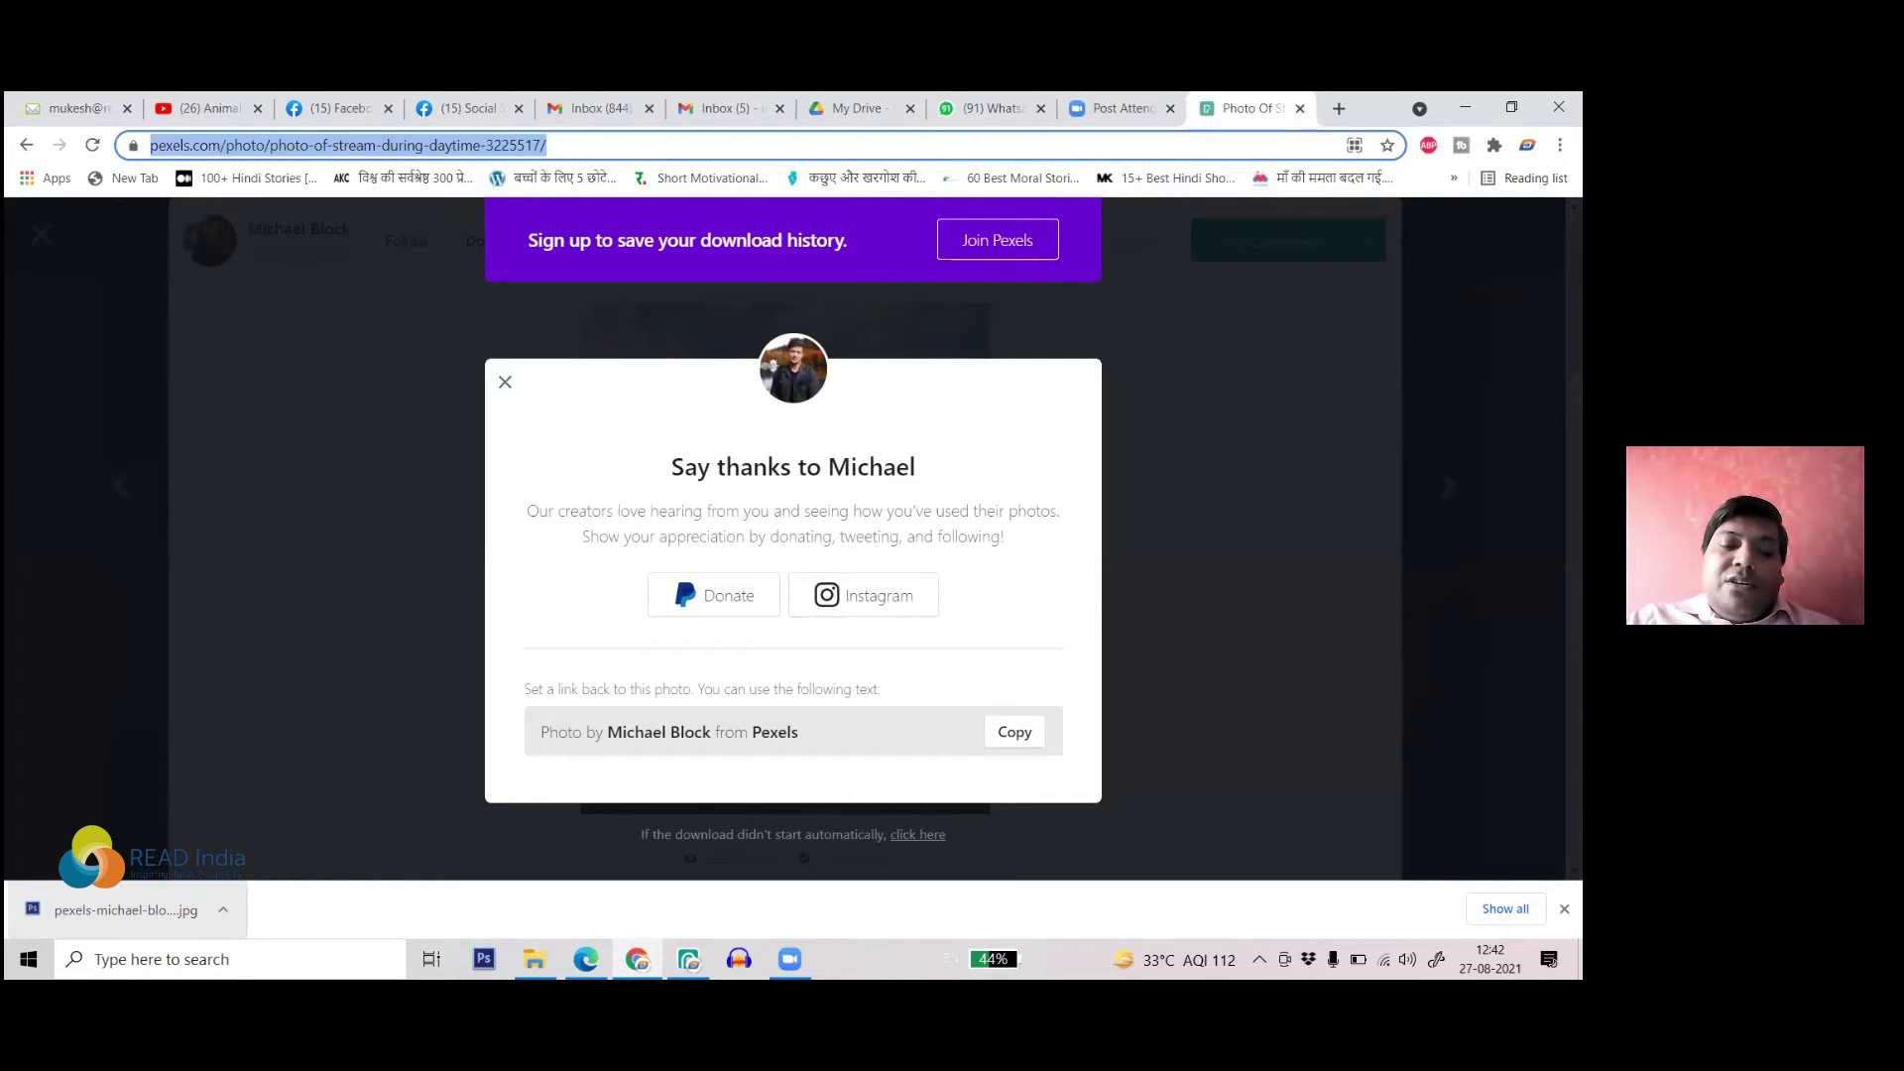
text(shutt)
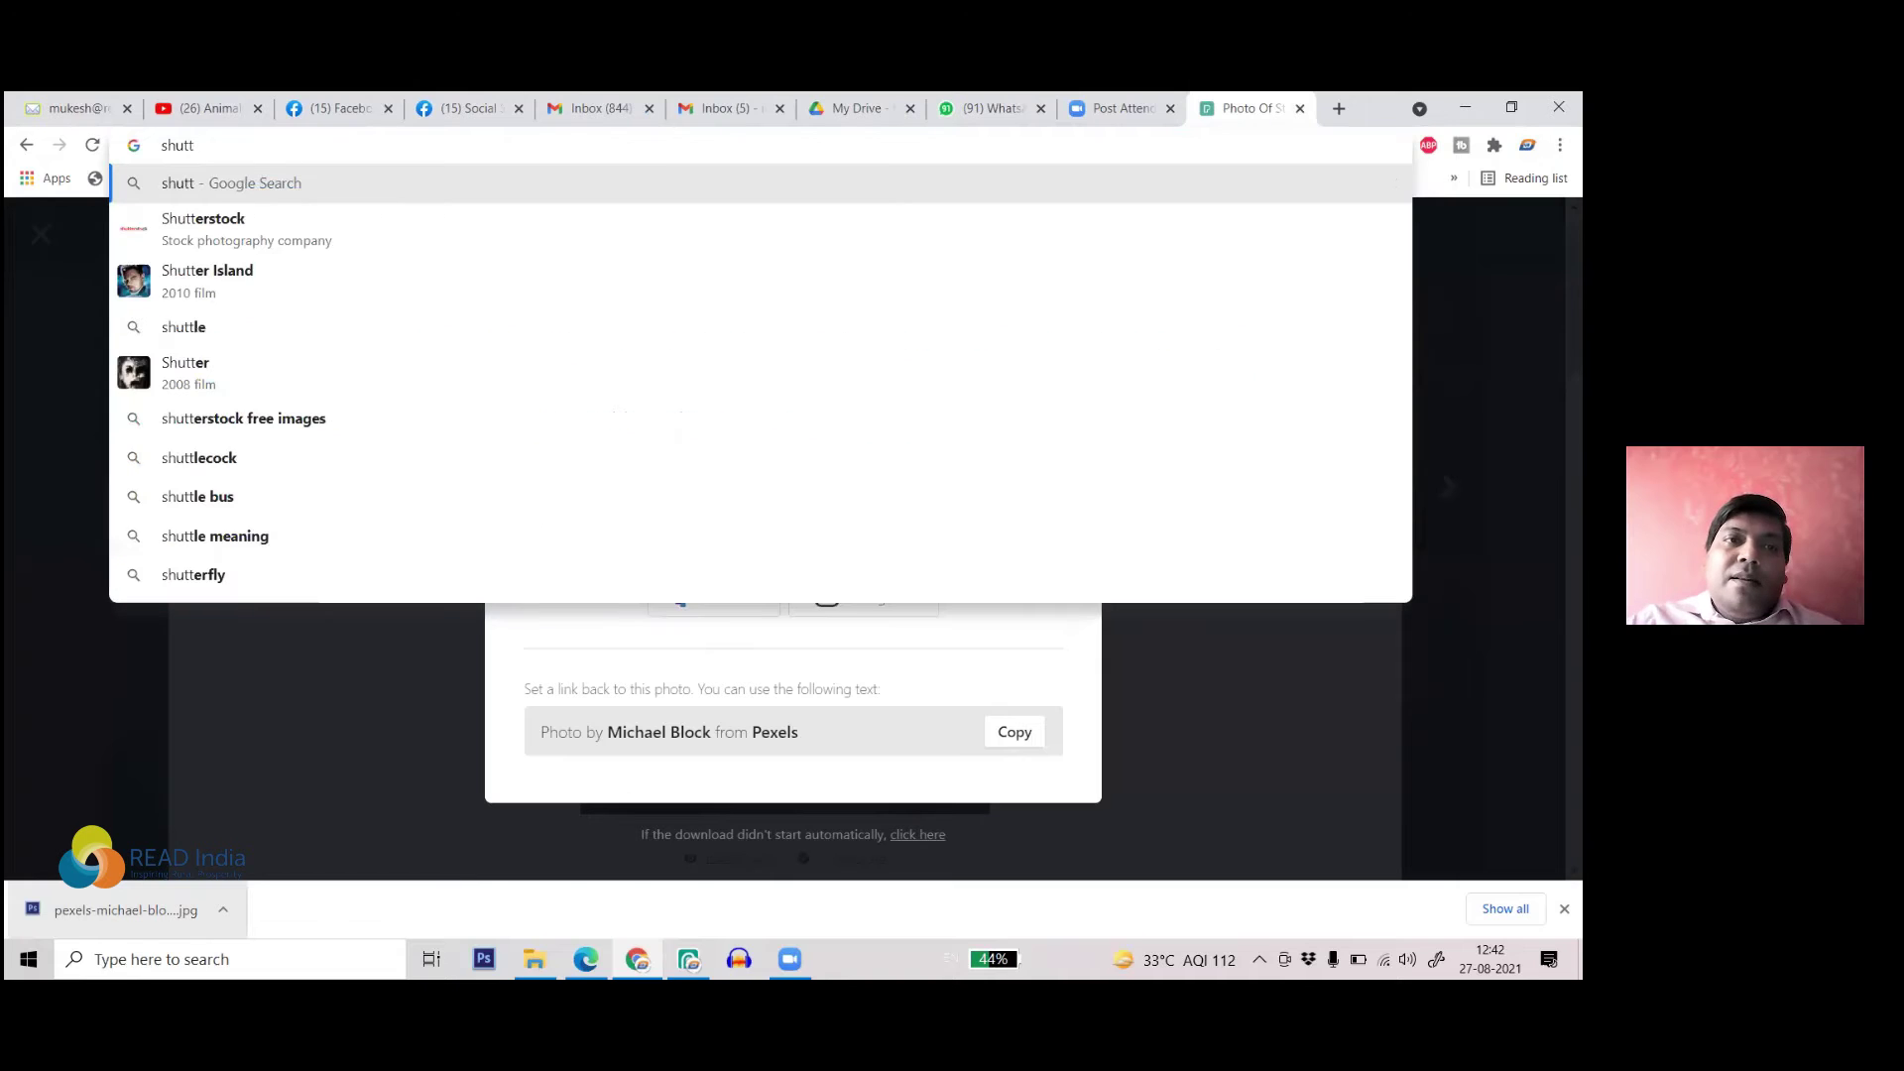
click(1081, 248)
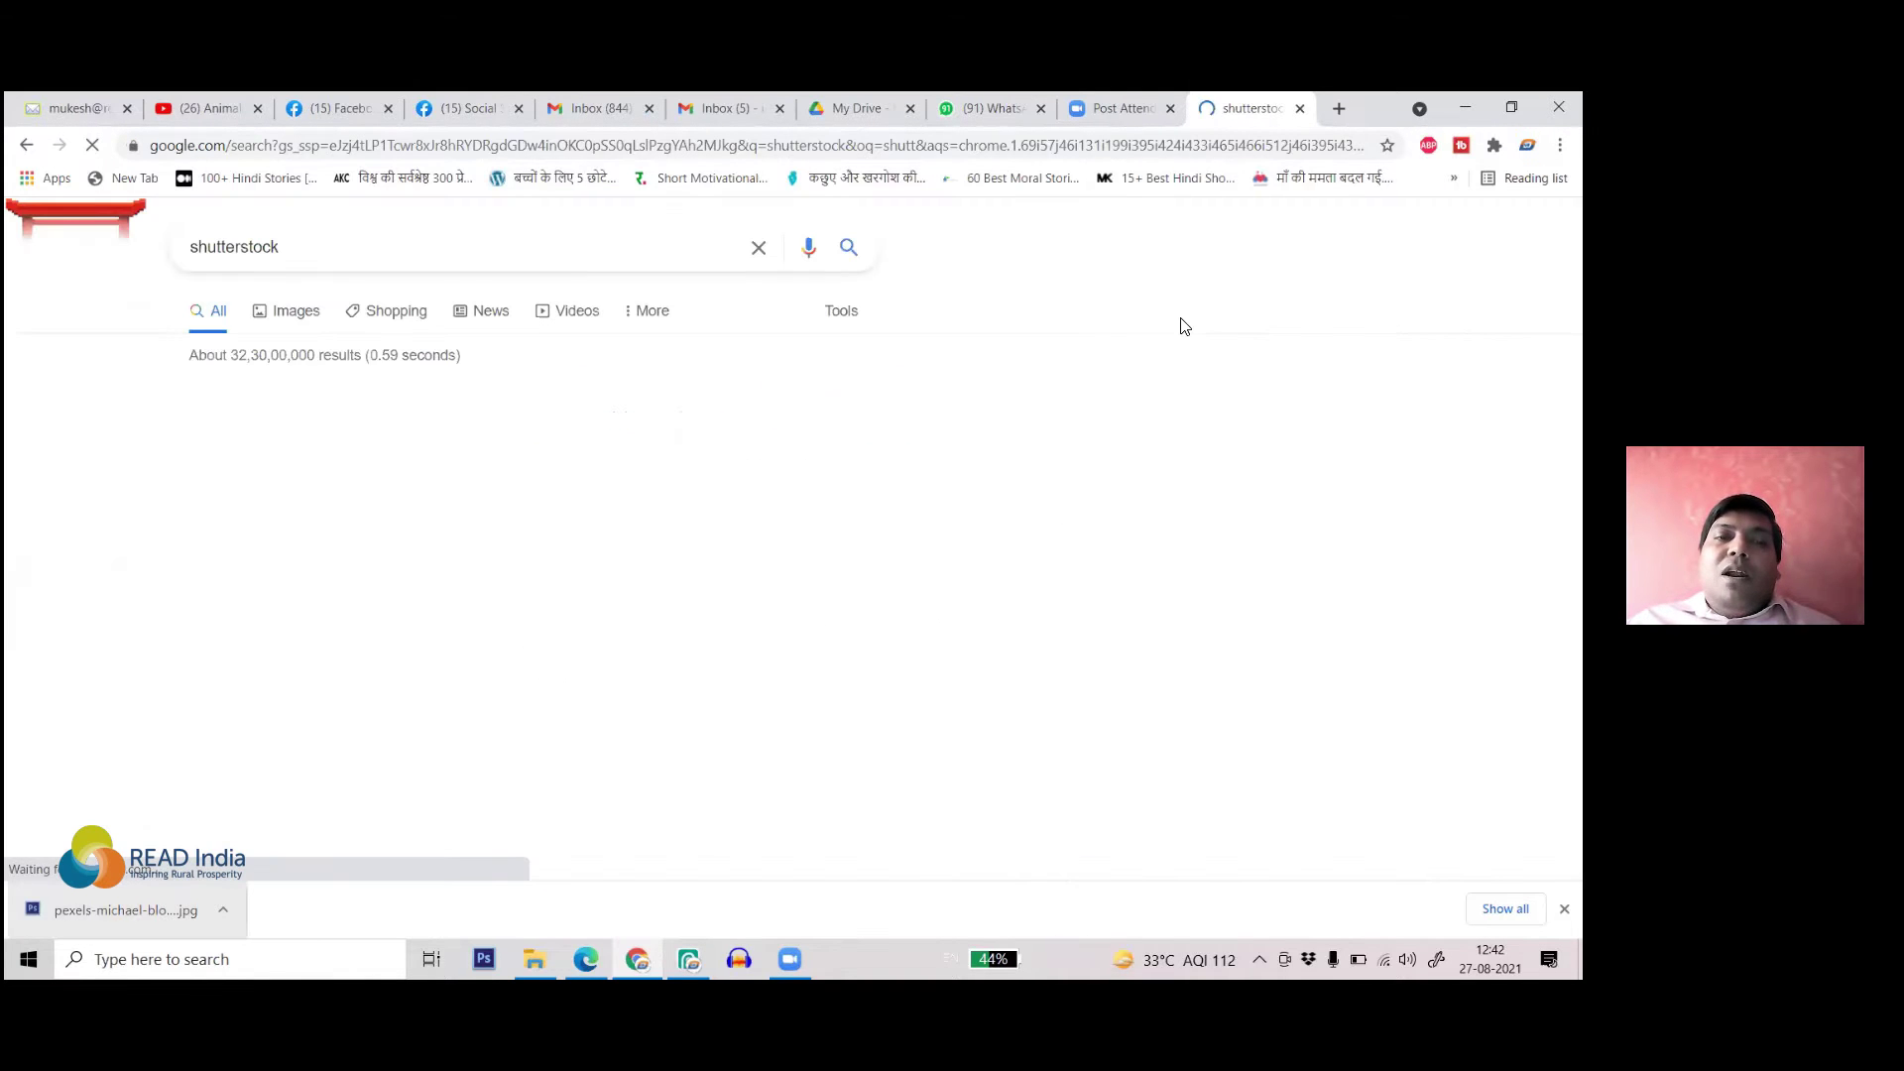
click(433, 768)
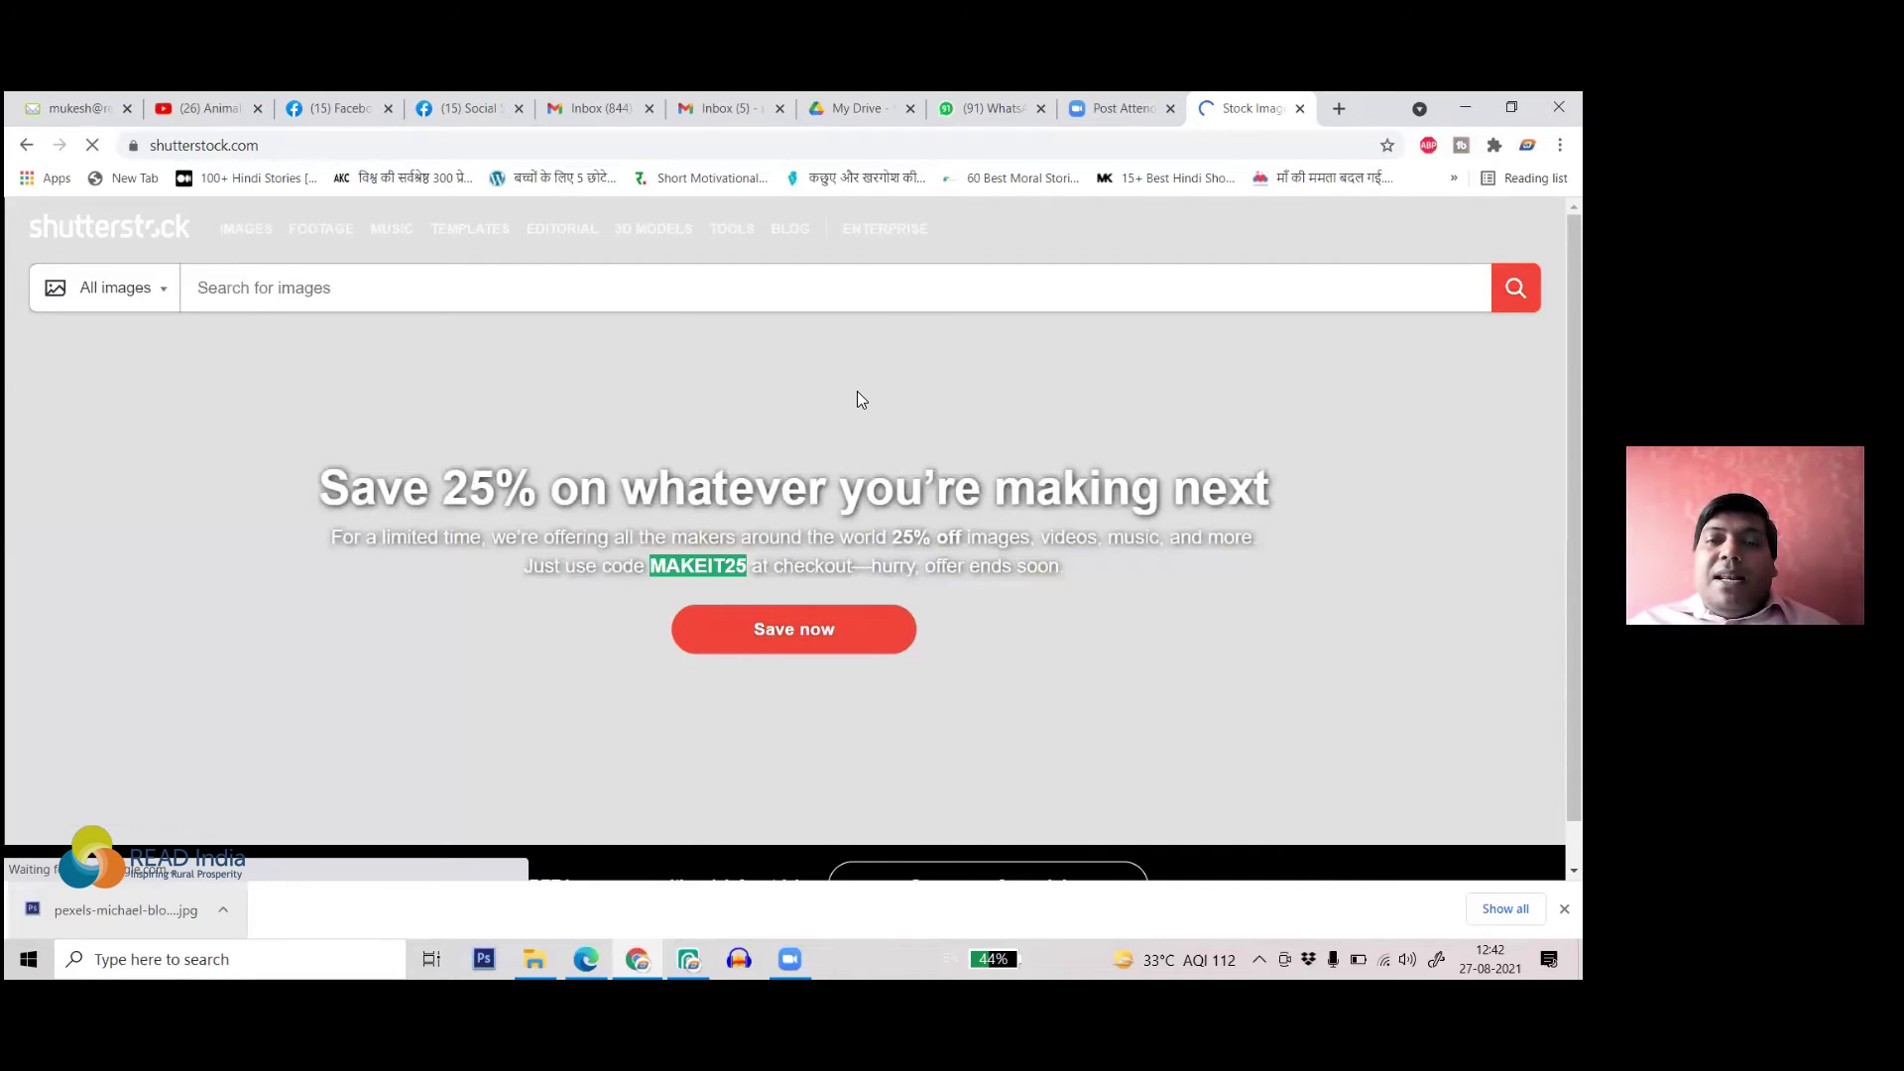
- Search Shutterstock for "farmer" images using the suggested search term
scroll(694, 337, down, 1)
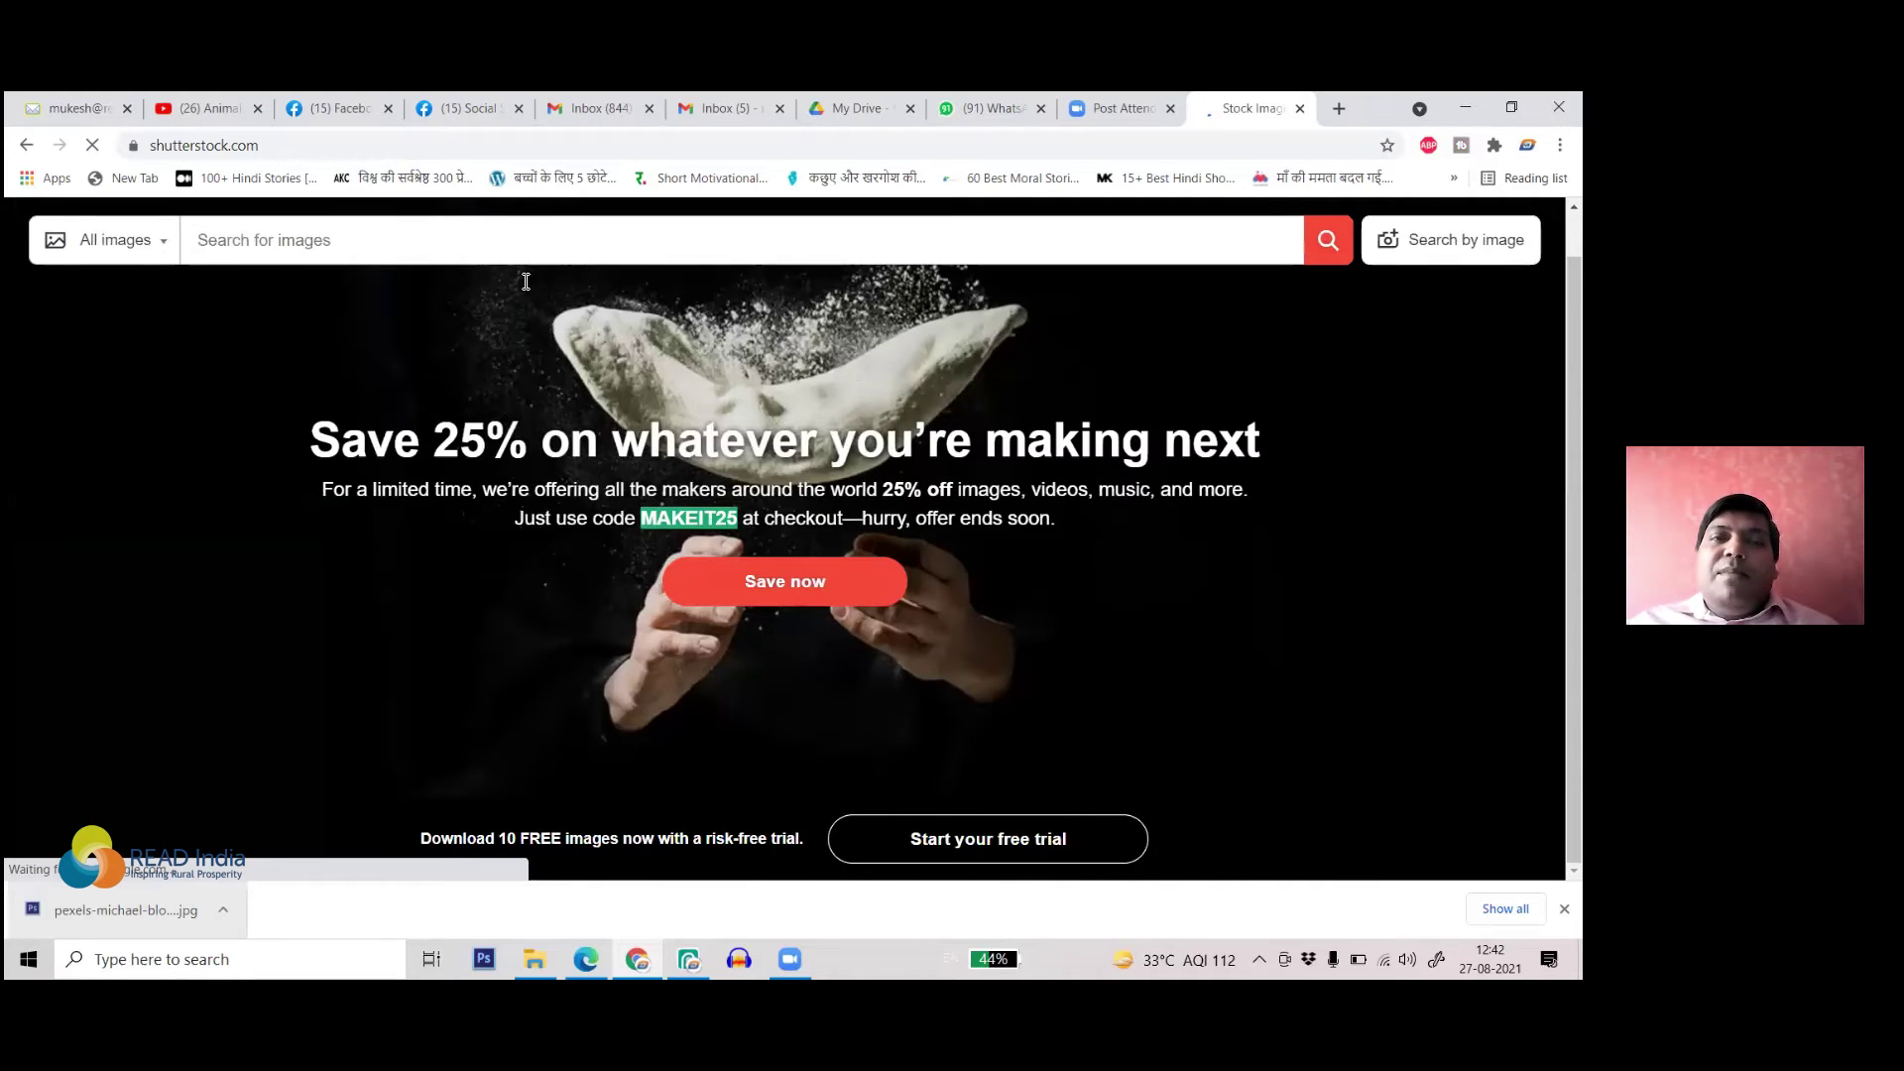
scroll(525, 282, up, 1)
click(526, 282)
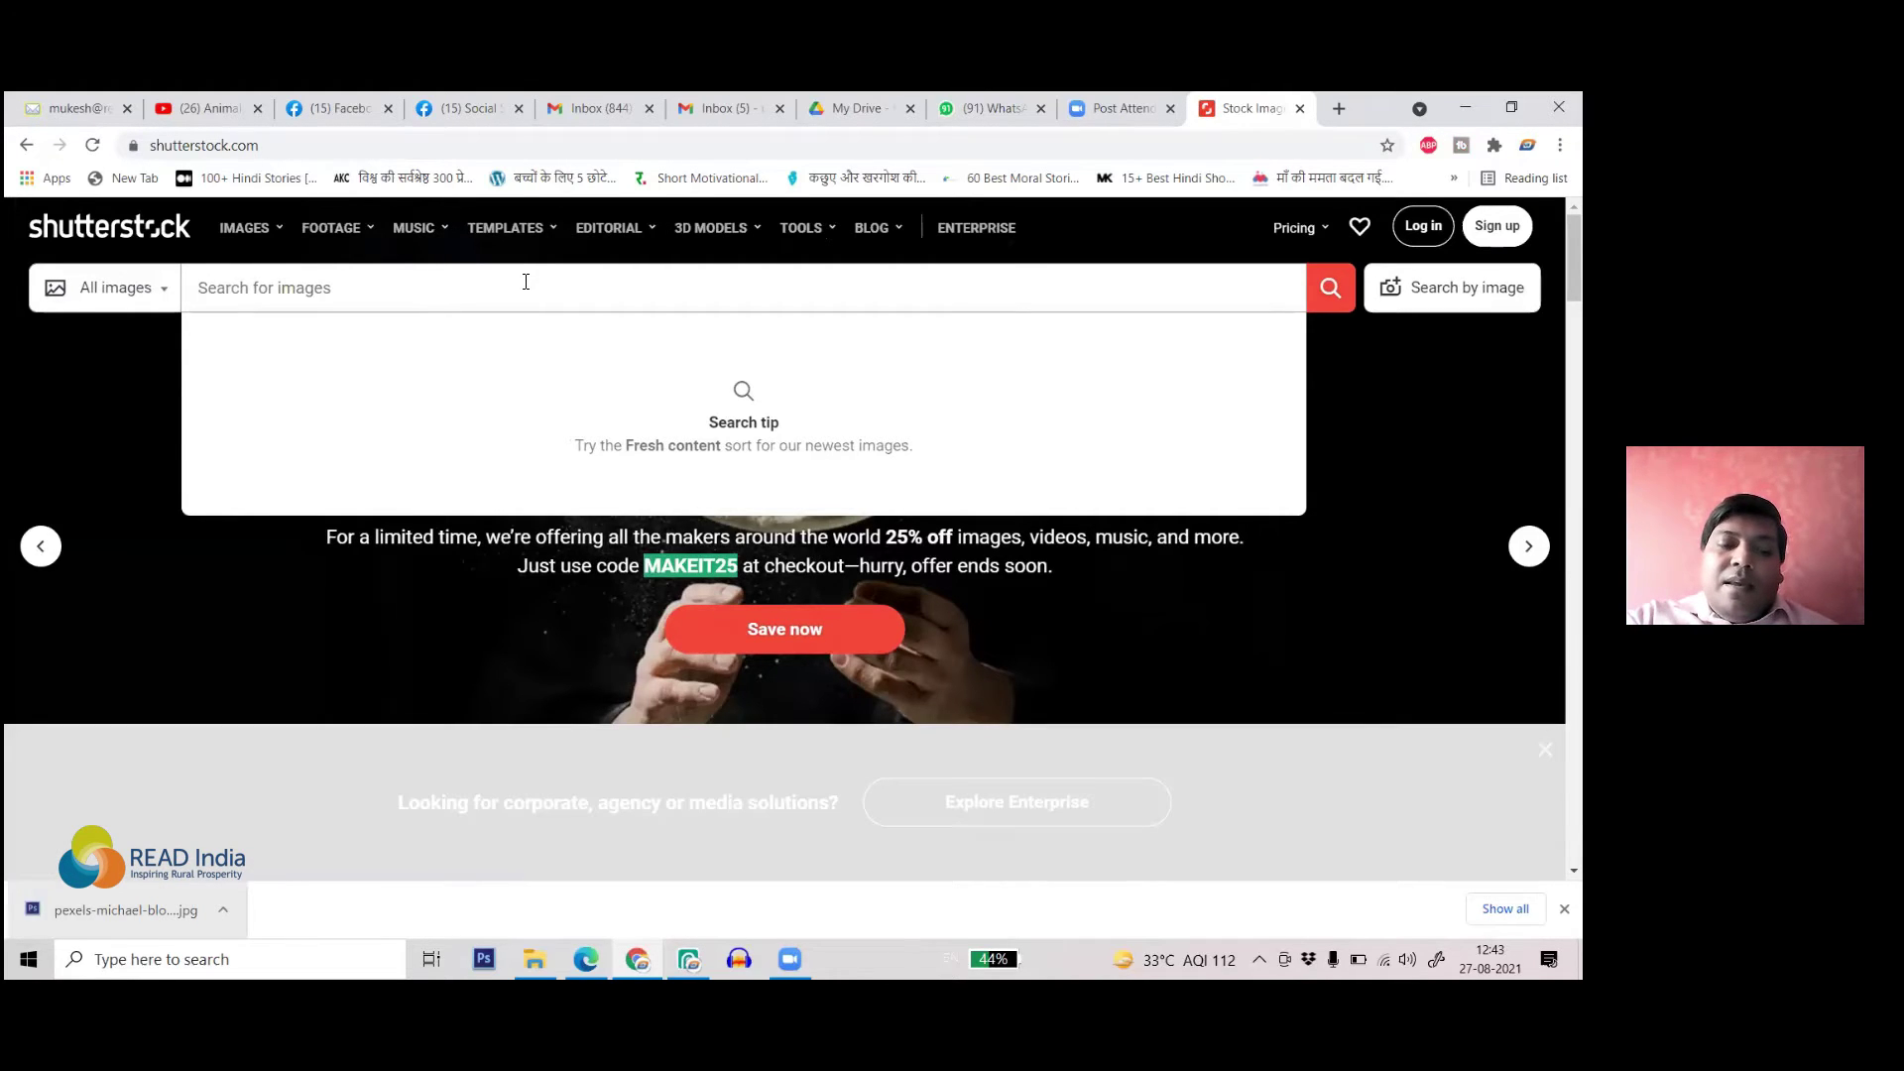
text(far)
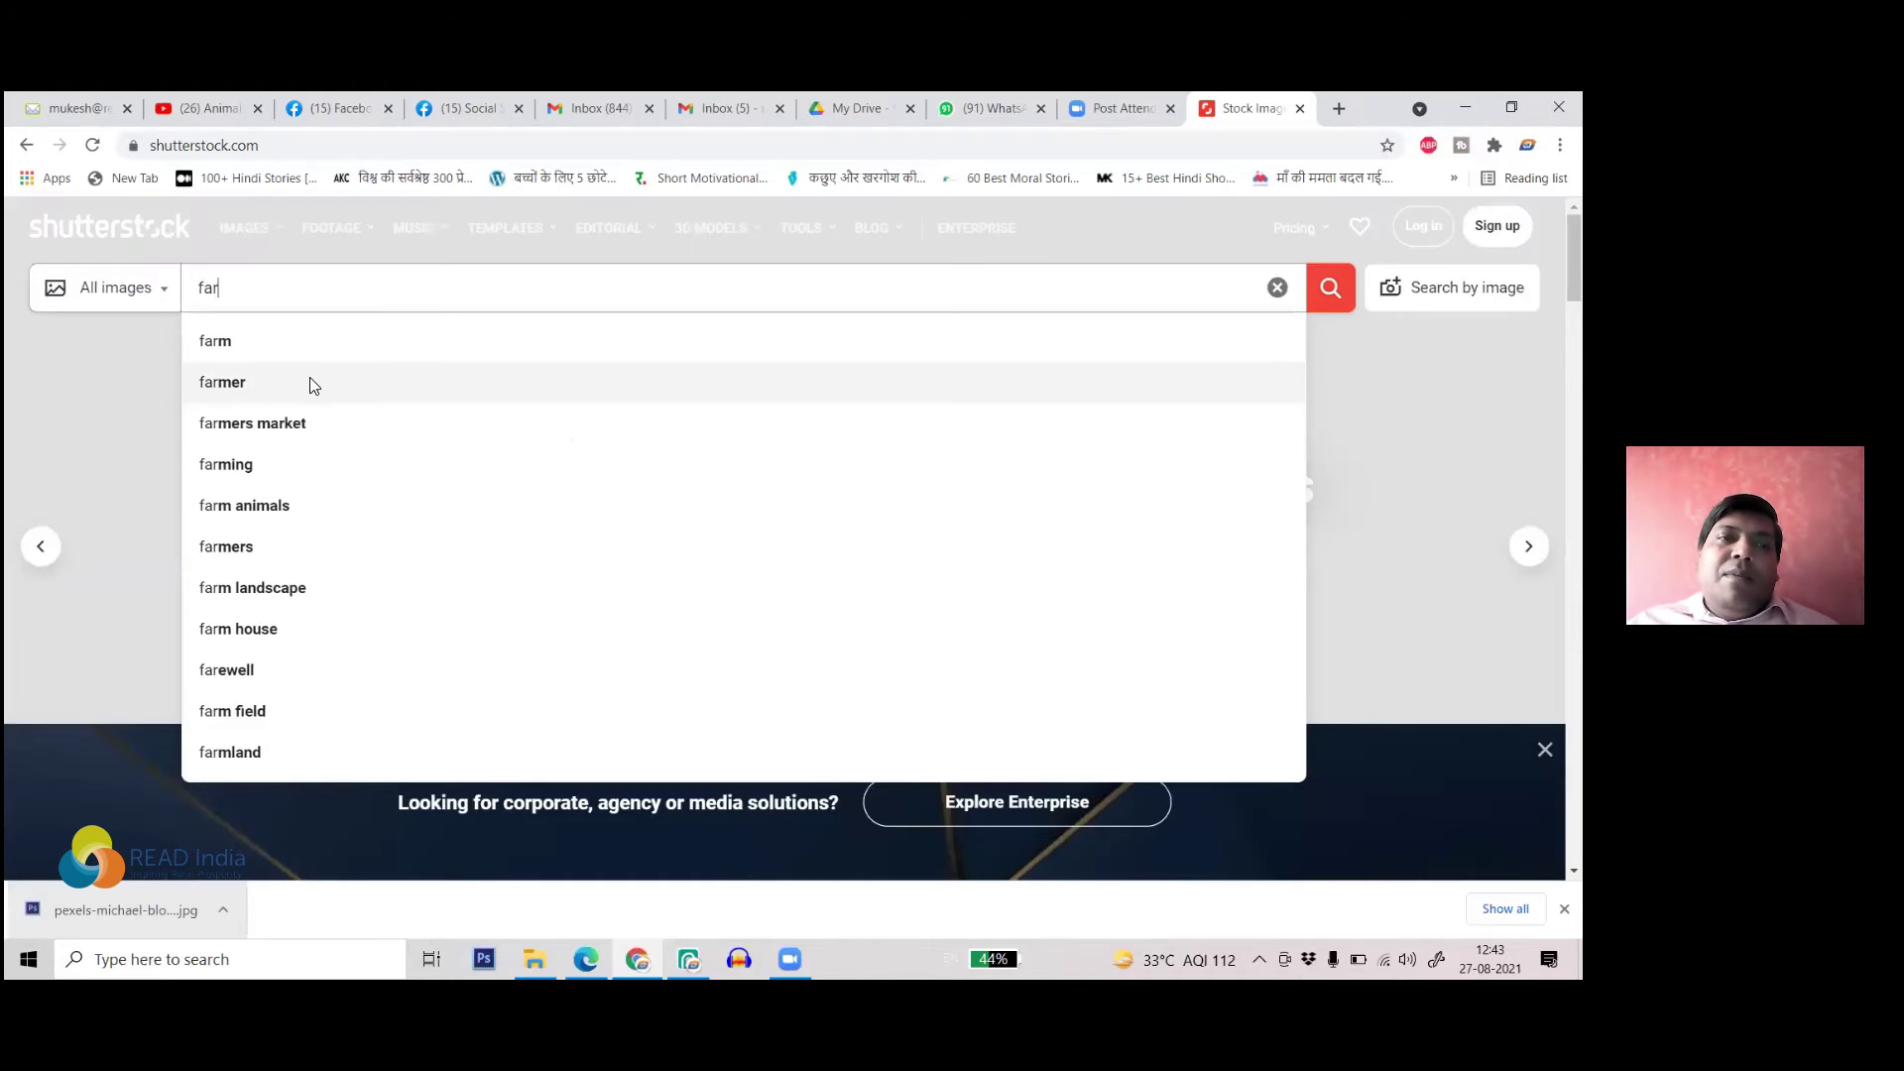
click(311, 383)
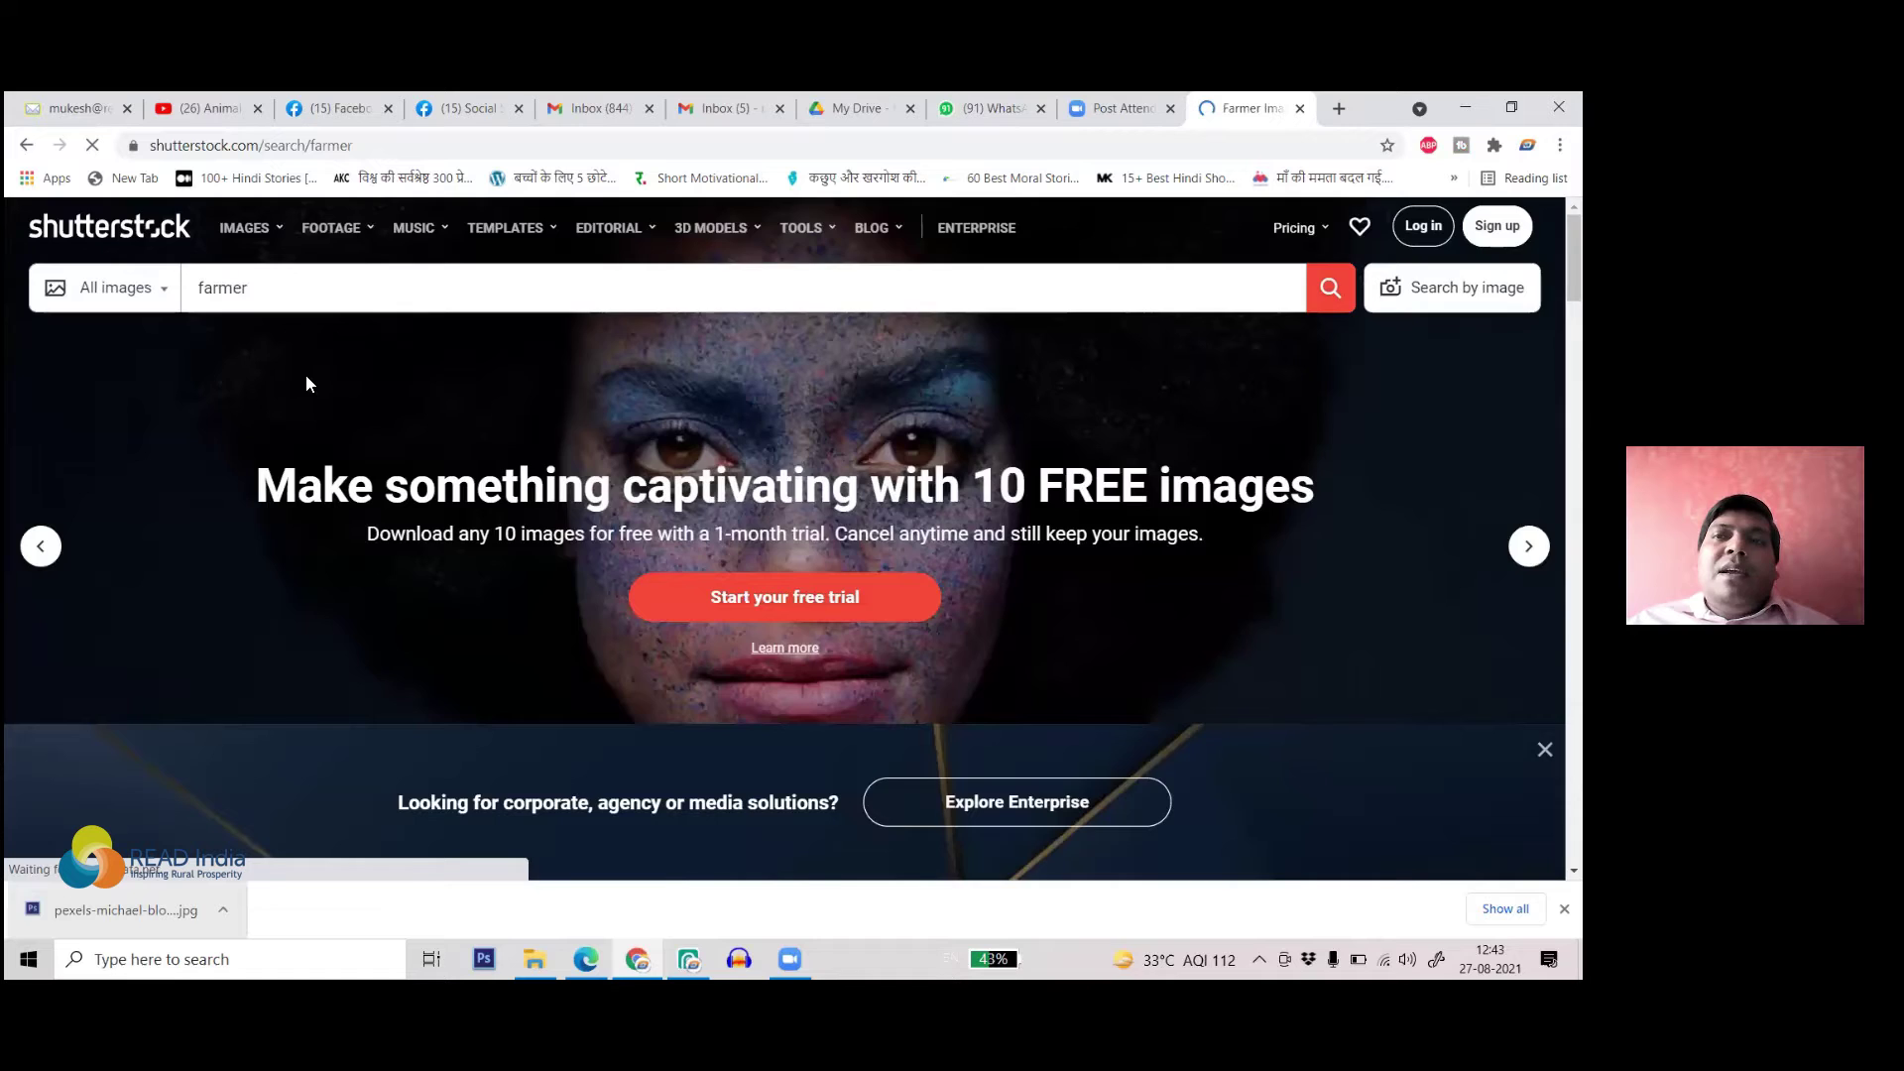
- Browse the farmer image results and open the photo of the Indian farmer with an orange turban crouching in a green field
scroll(794, 446, down, 5)
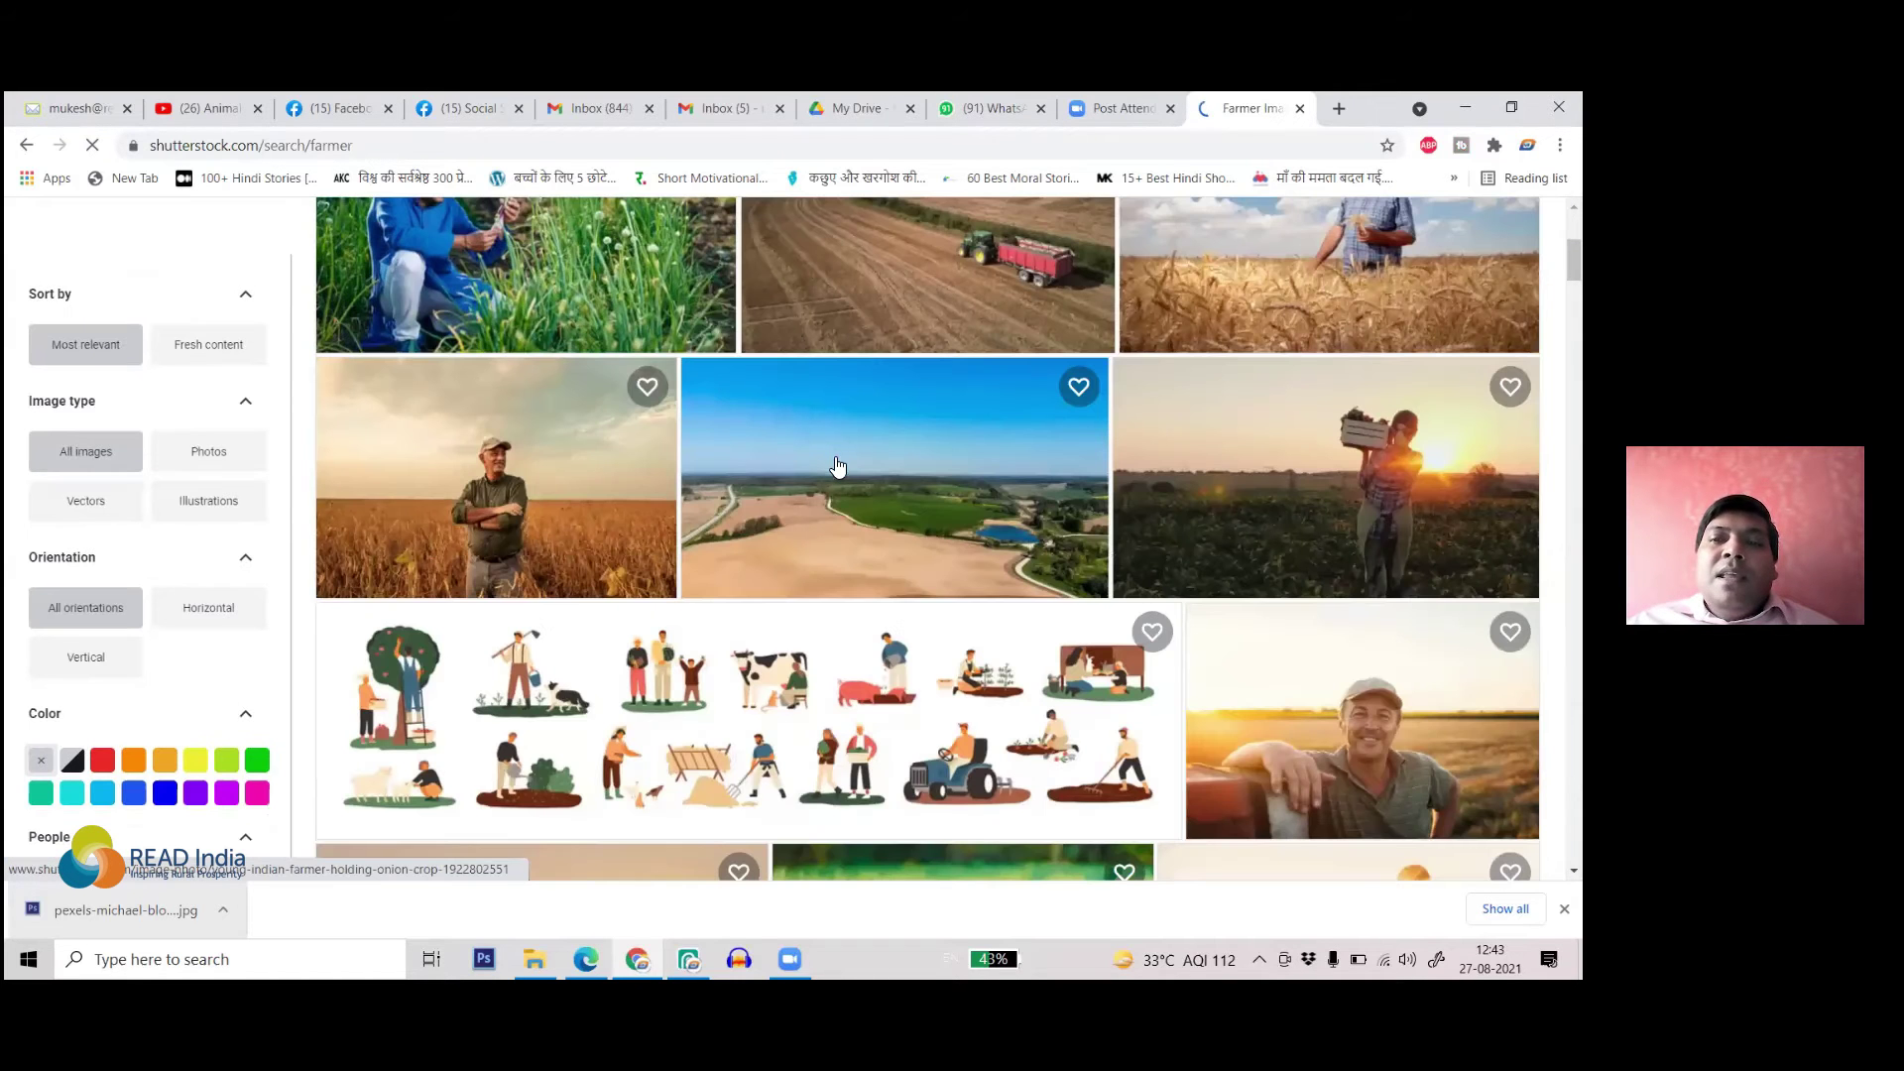
scroll(969, 489, down, 5)
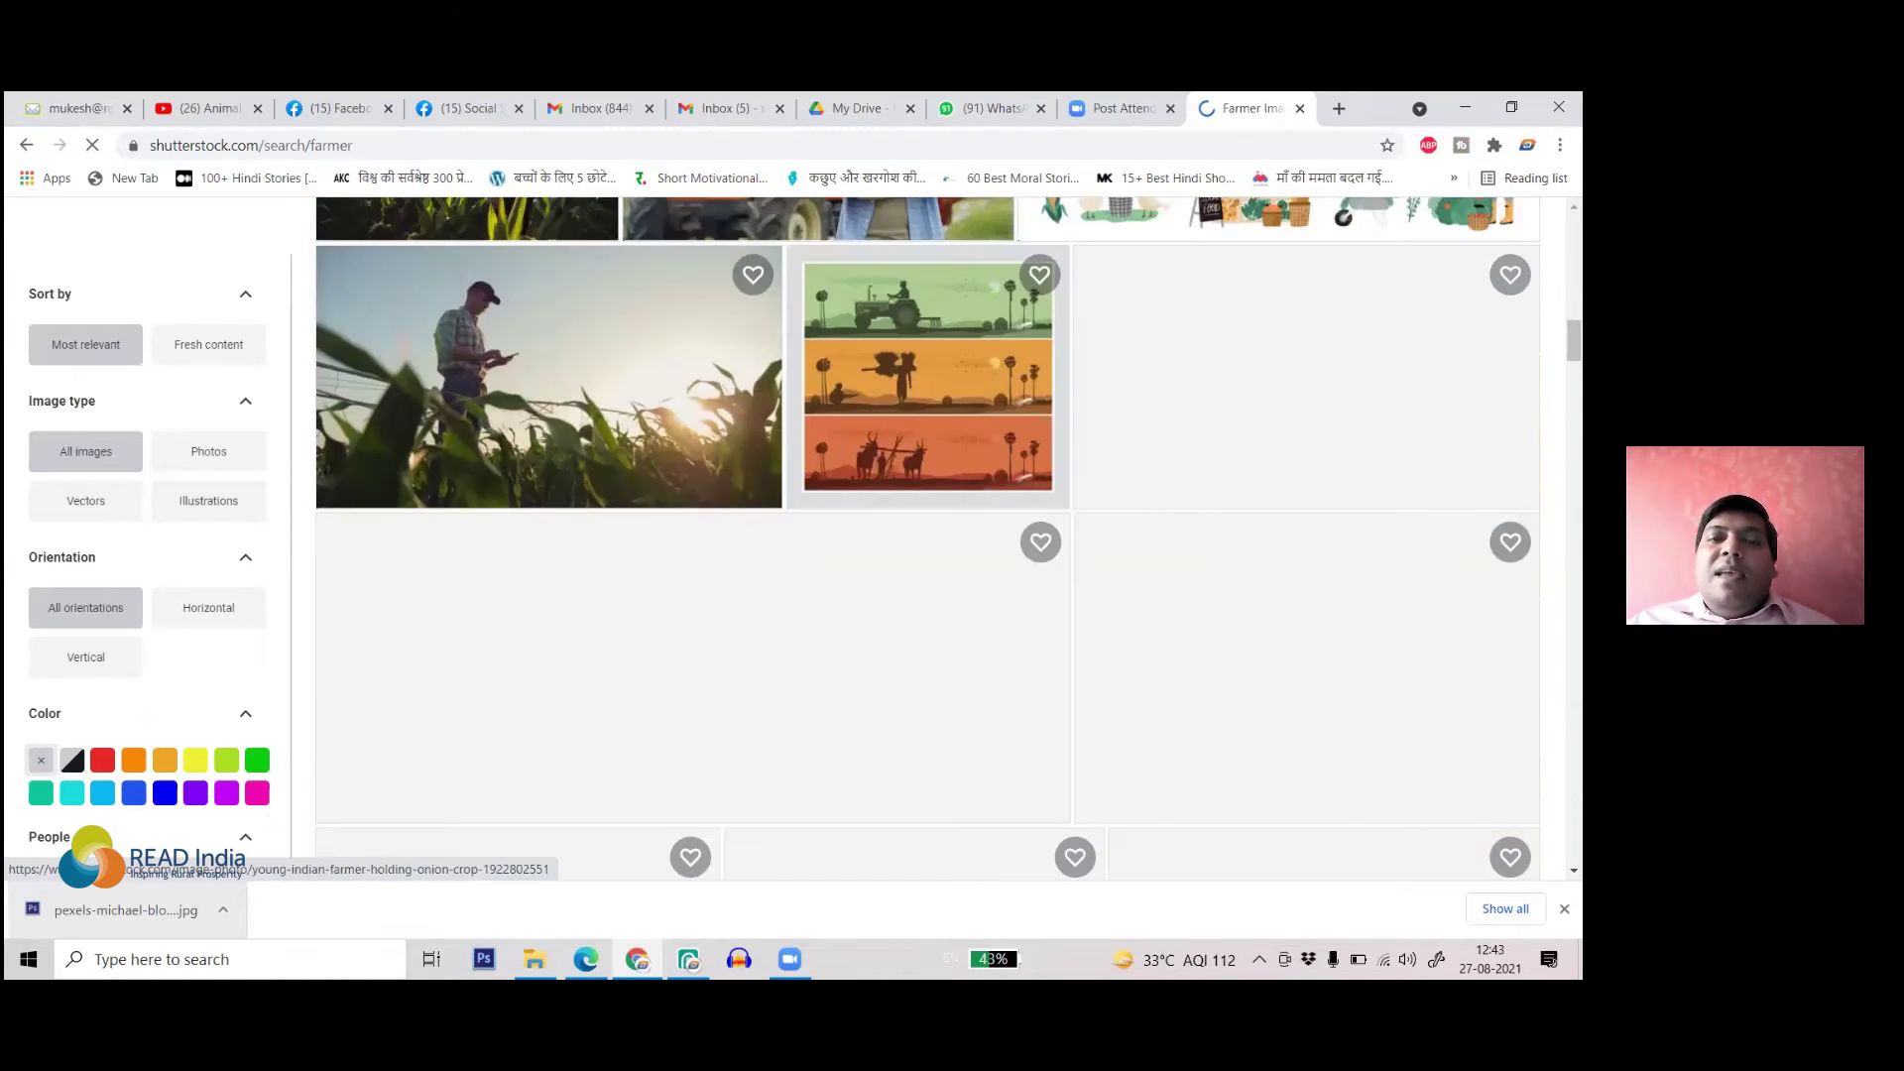
scroll(893, 476, up, 5)
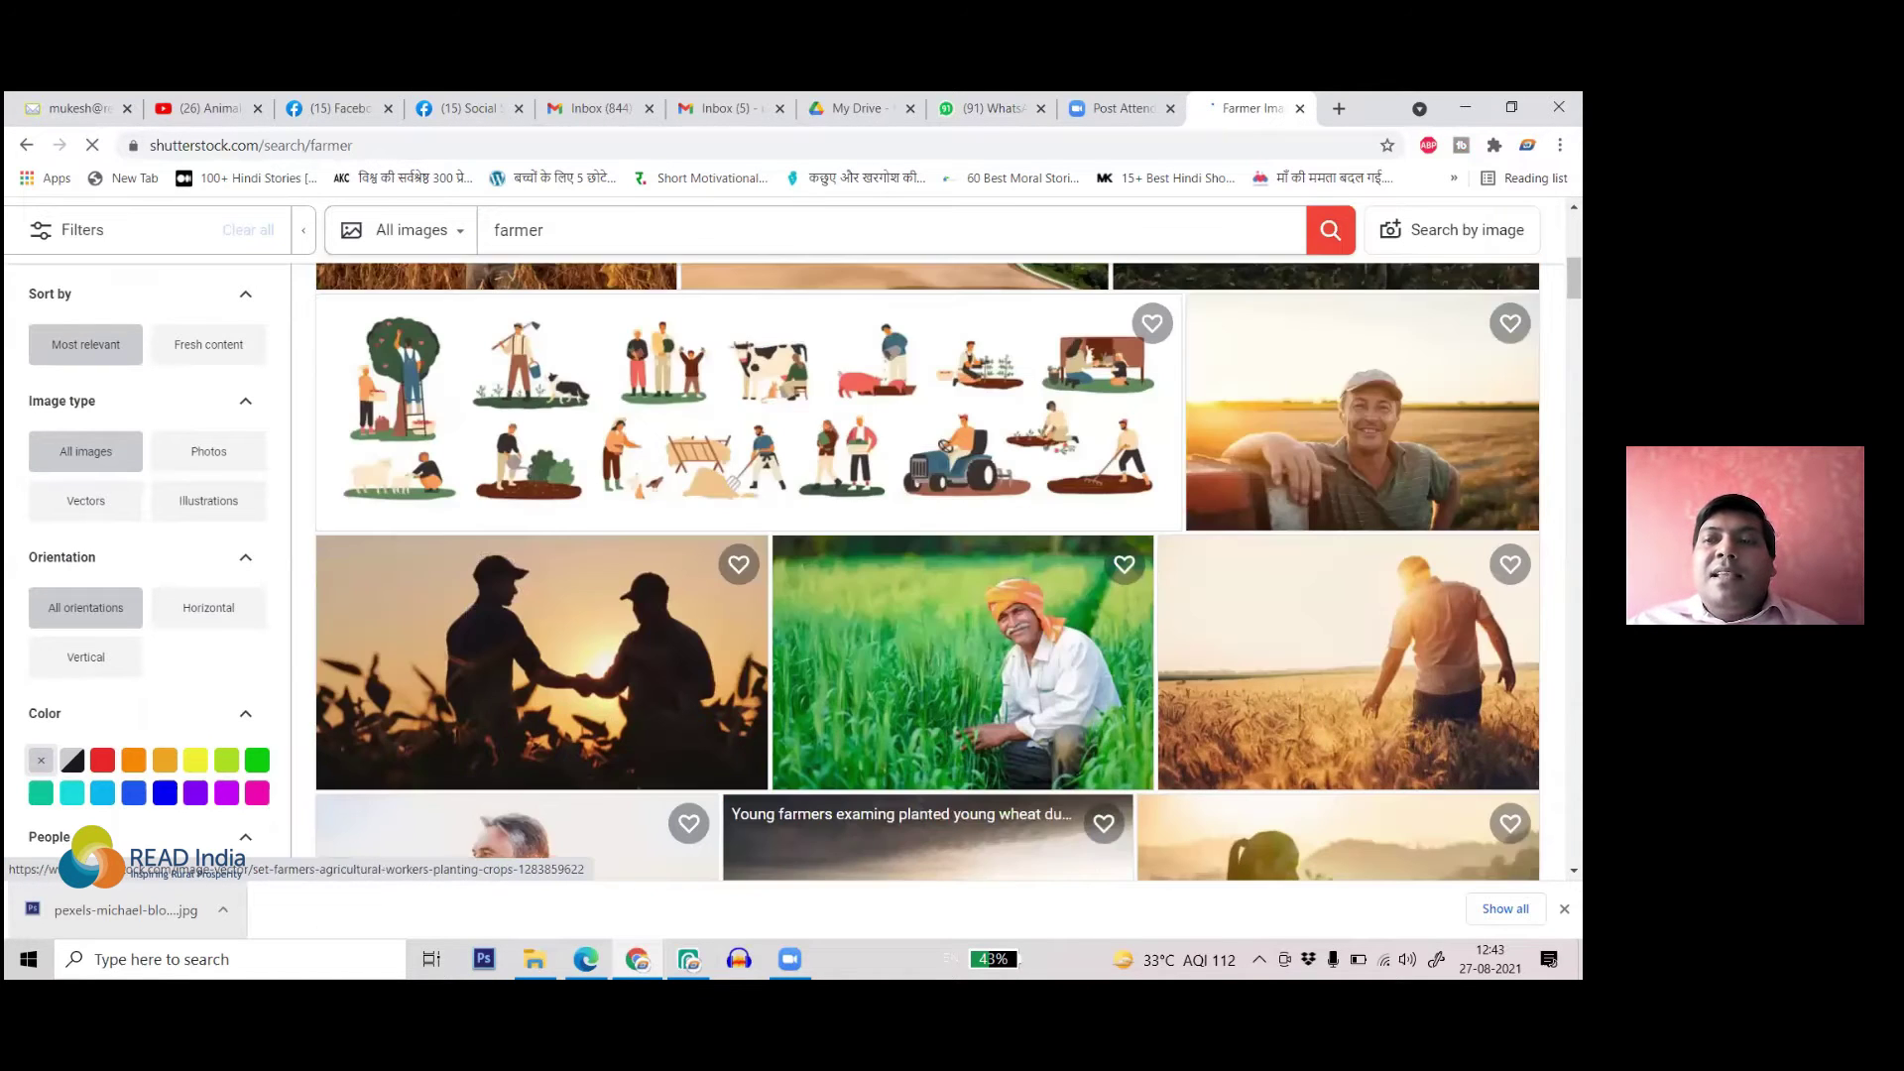
scroll(962, 595, down, 1)
scroll(939, 544, down, 10)
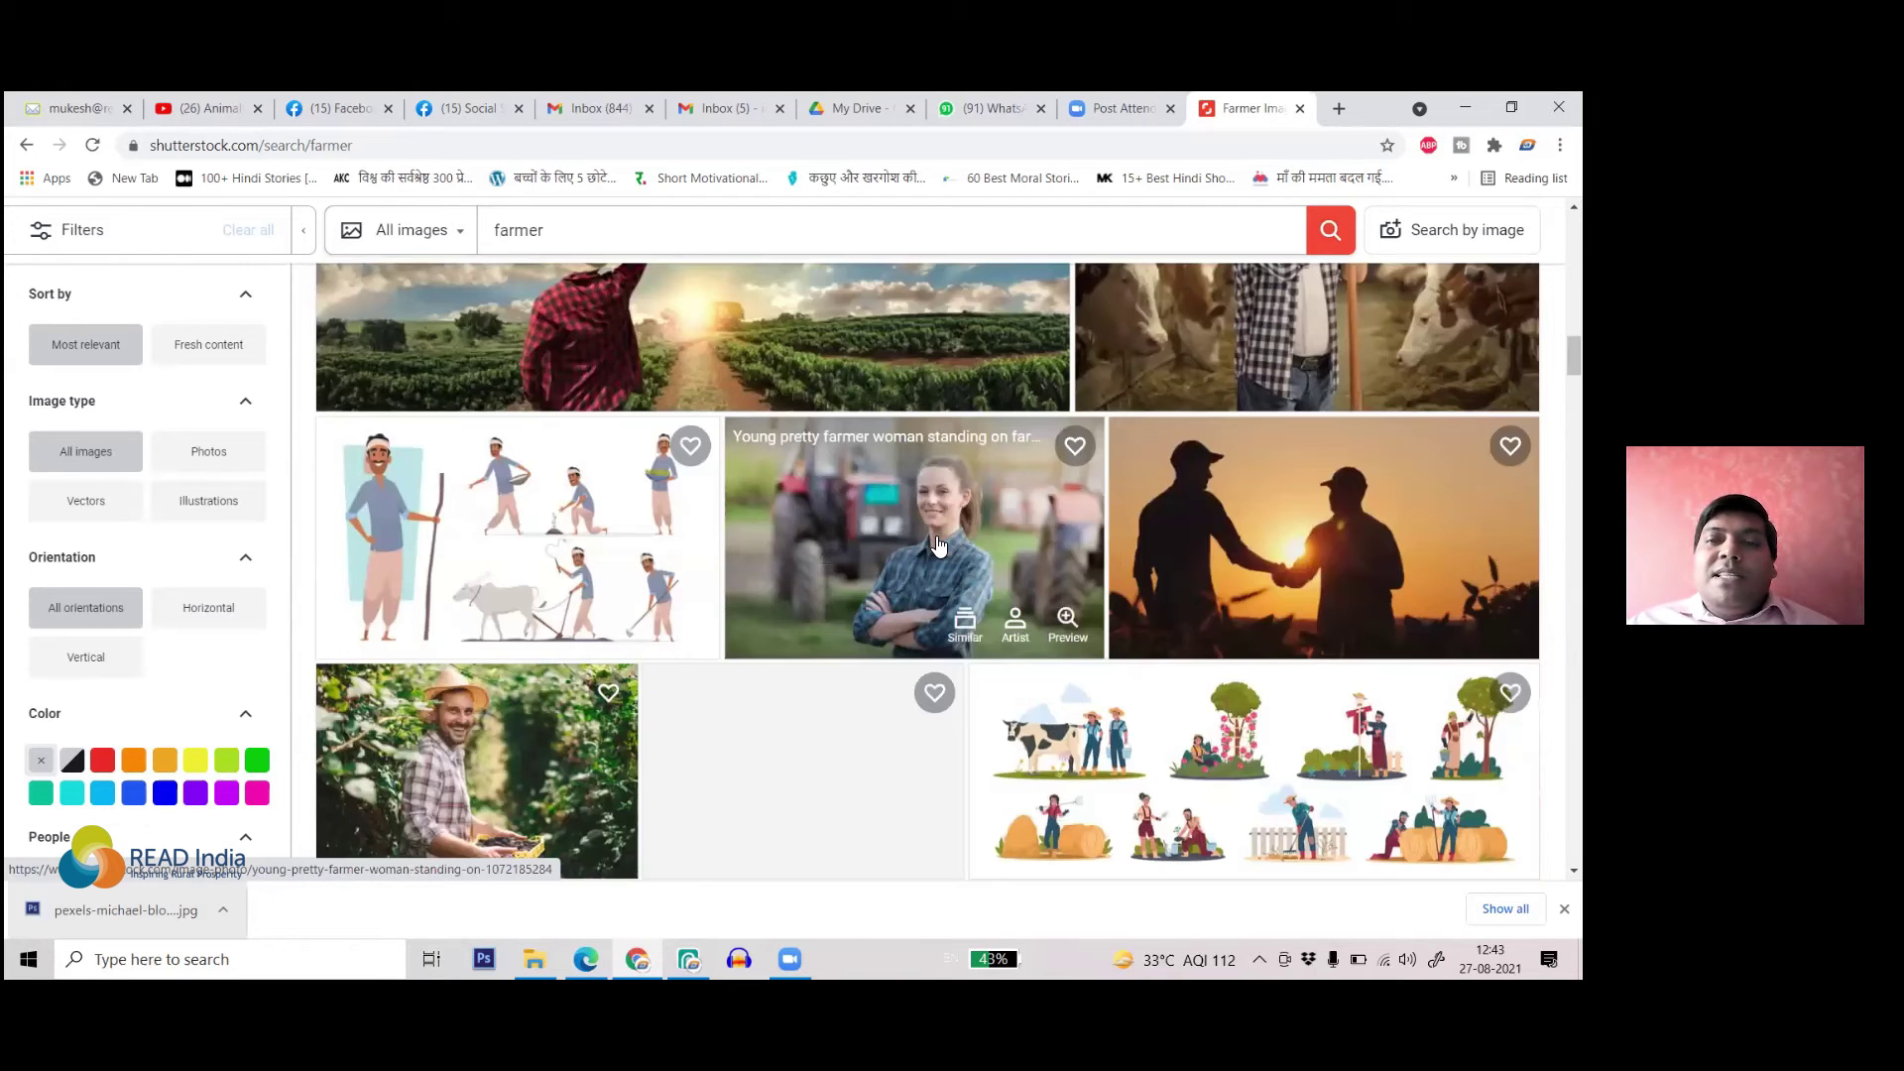
scroll(997, 390, up, 5)
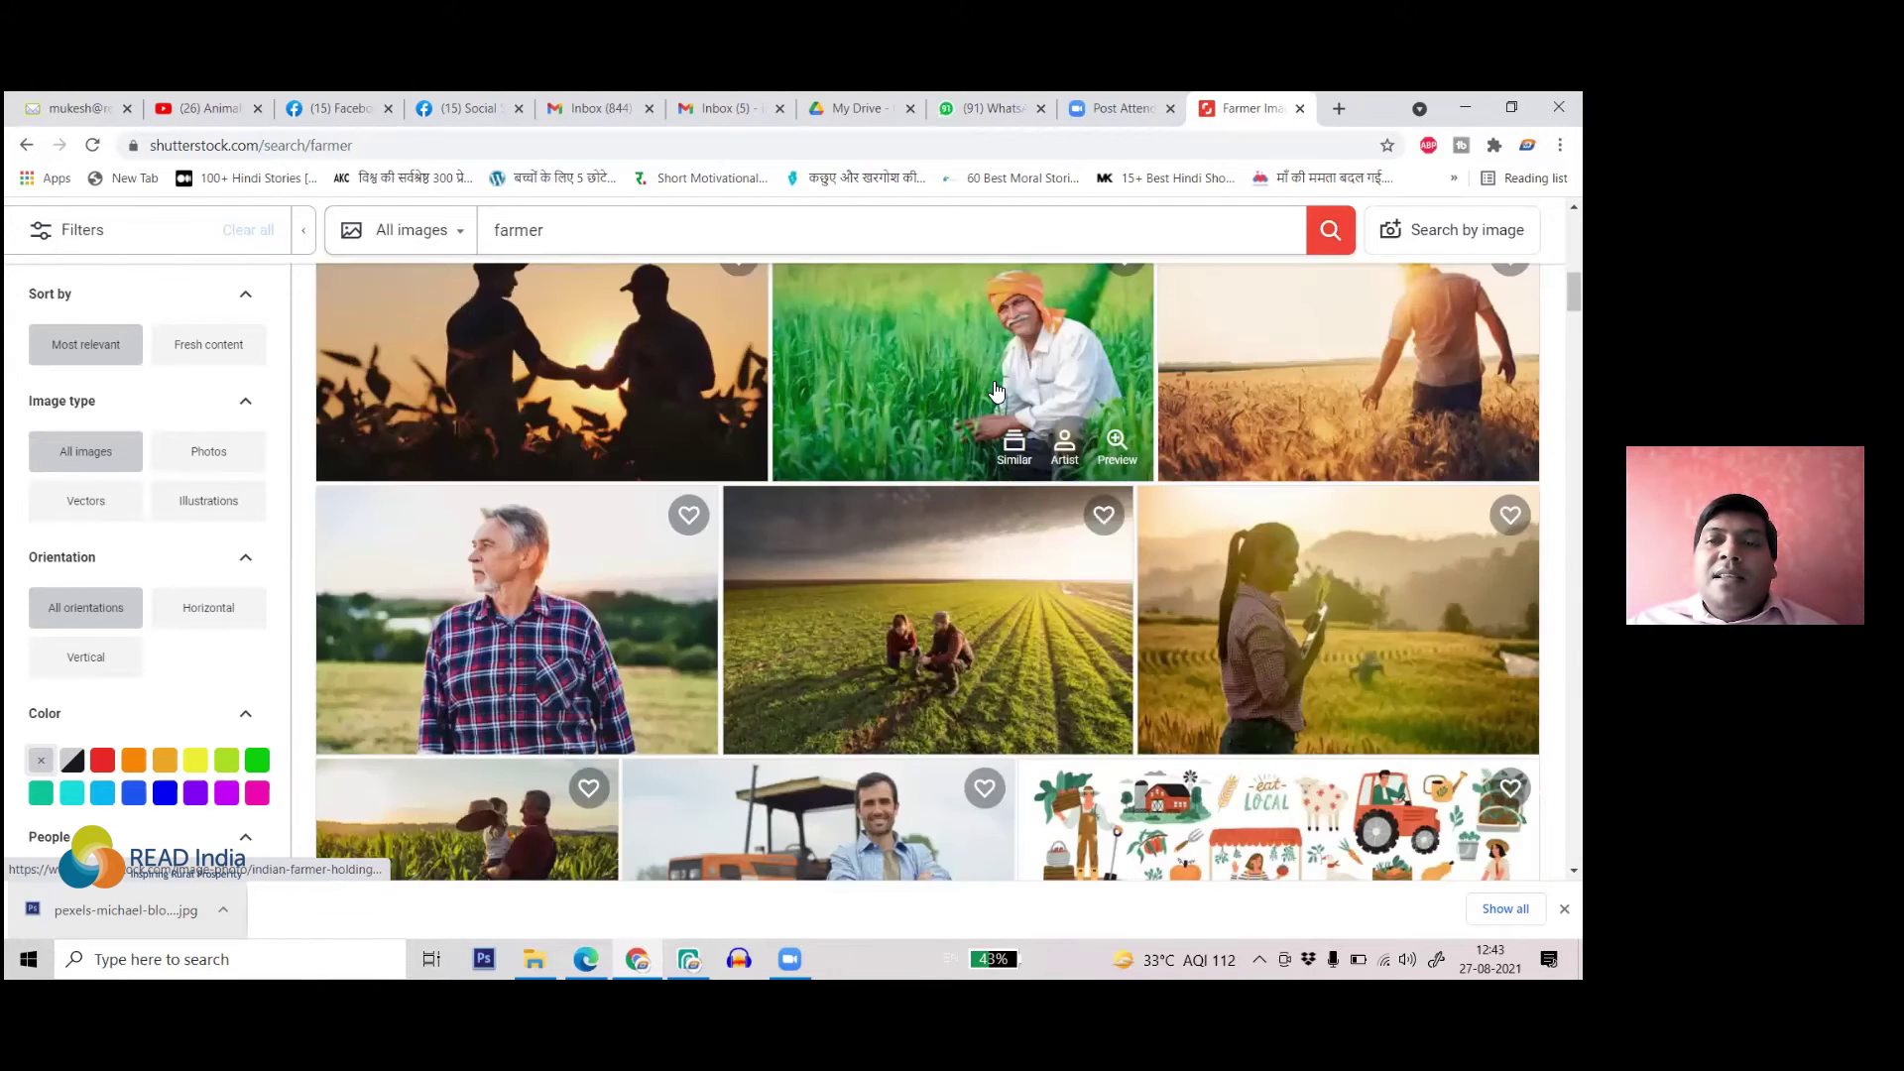
click(997, 390)
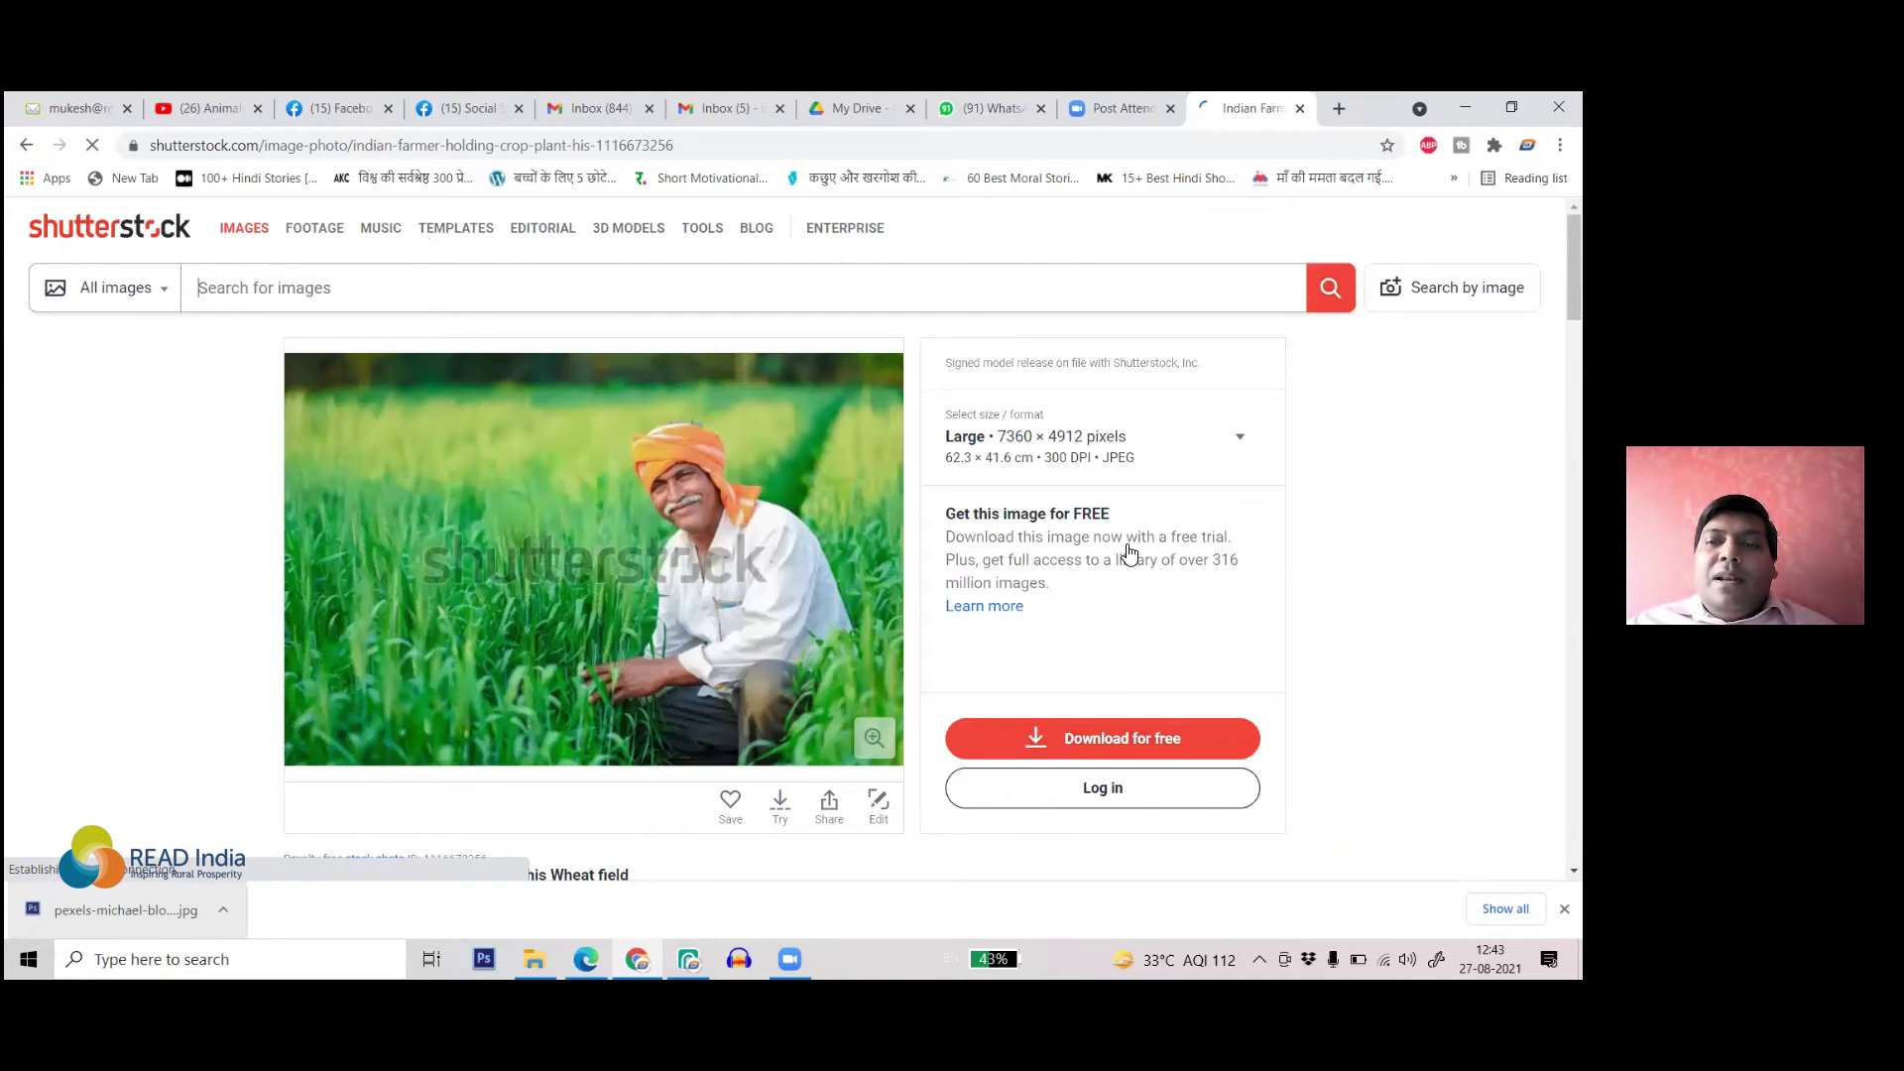
- Check the size and format choices and the download options for the Indian farmer photo
scroll(1128, 552, down, 2)
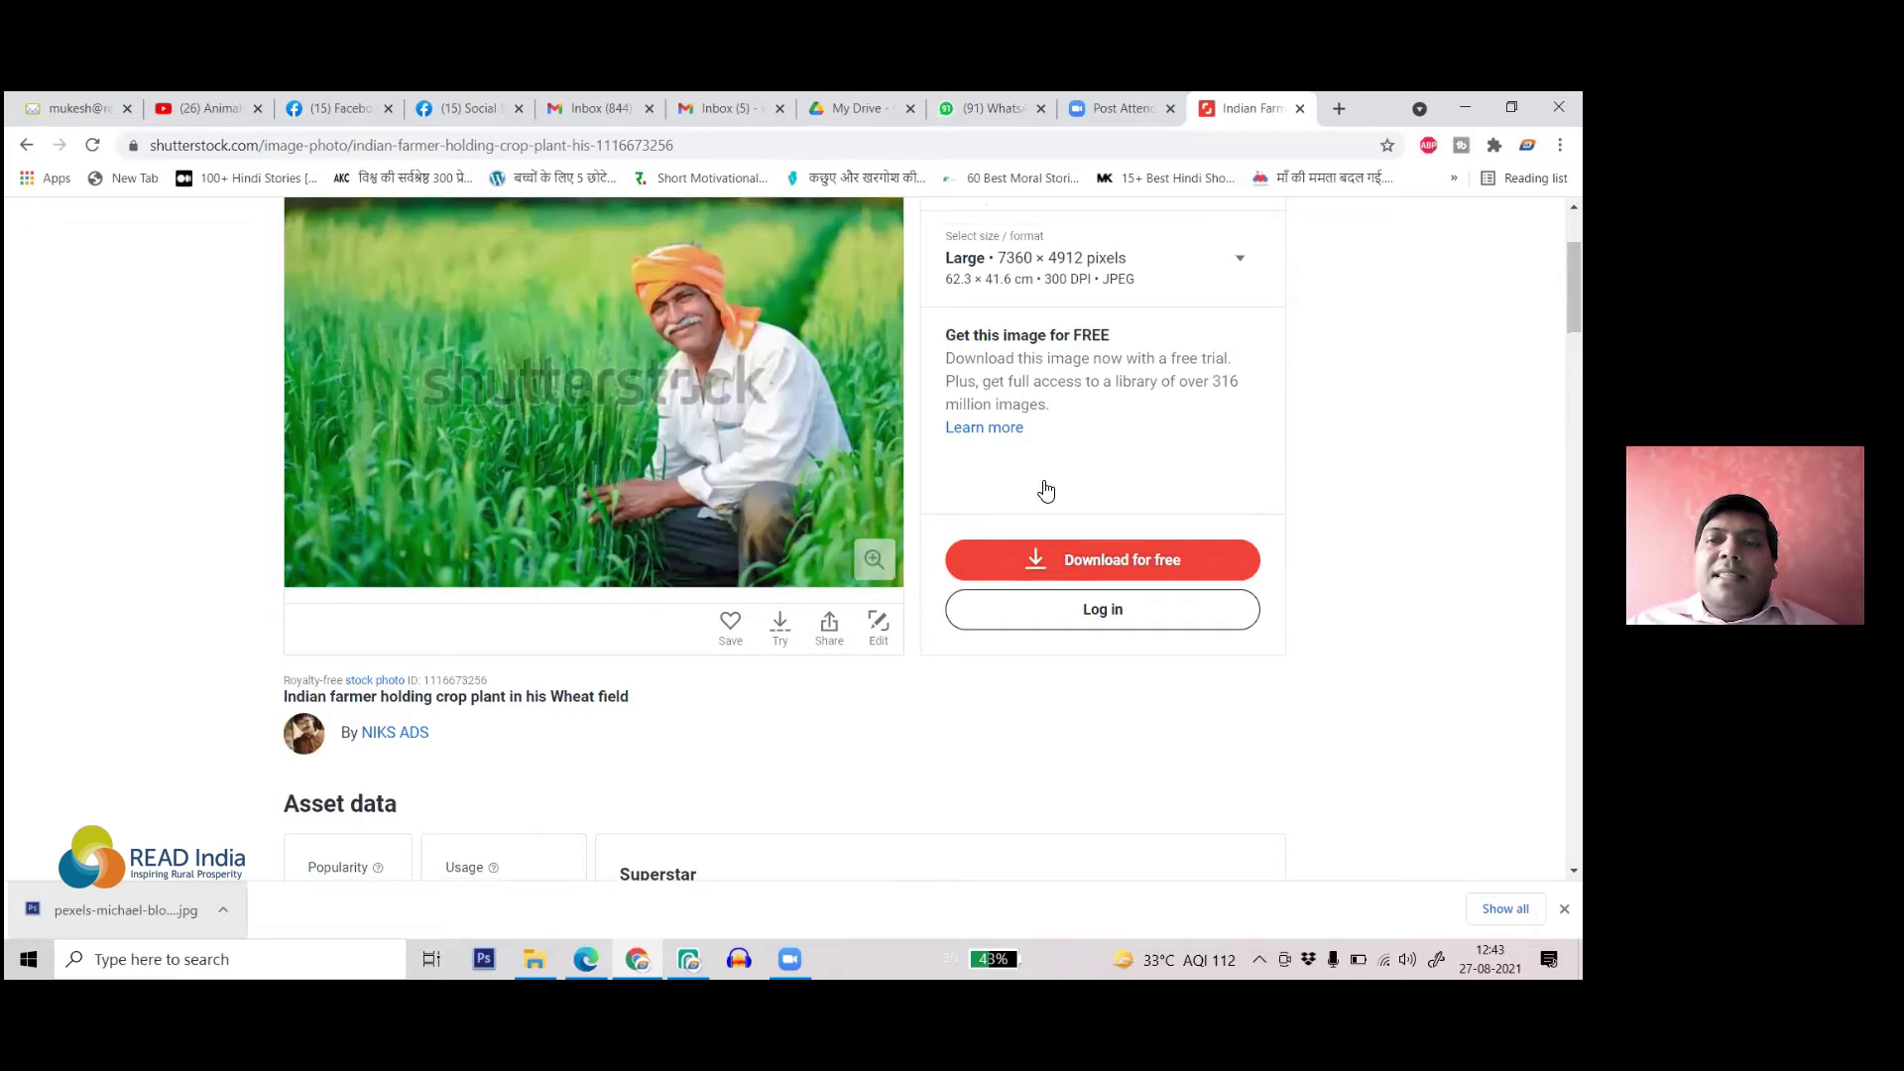
scroll(1026, 404, up, 1)
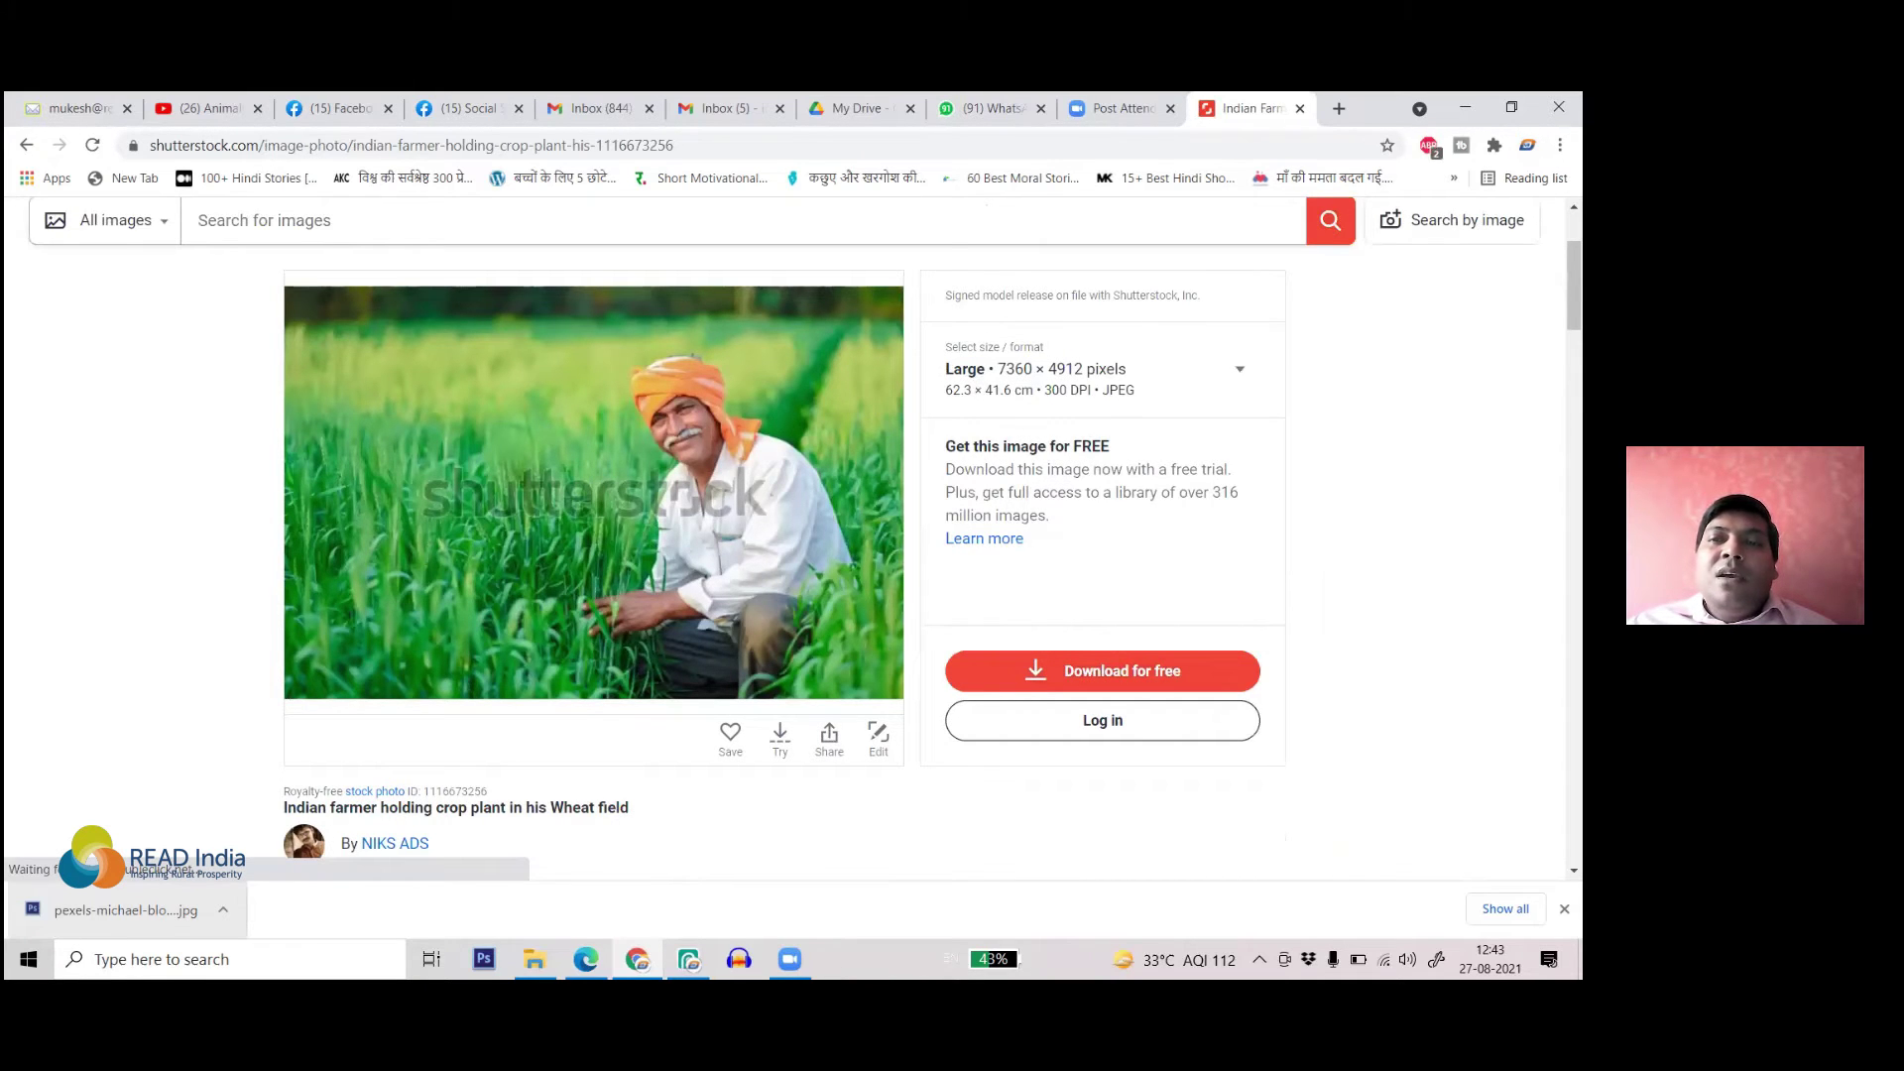
scroll(1239, 278, down, 1)
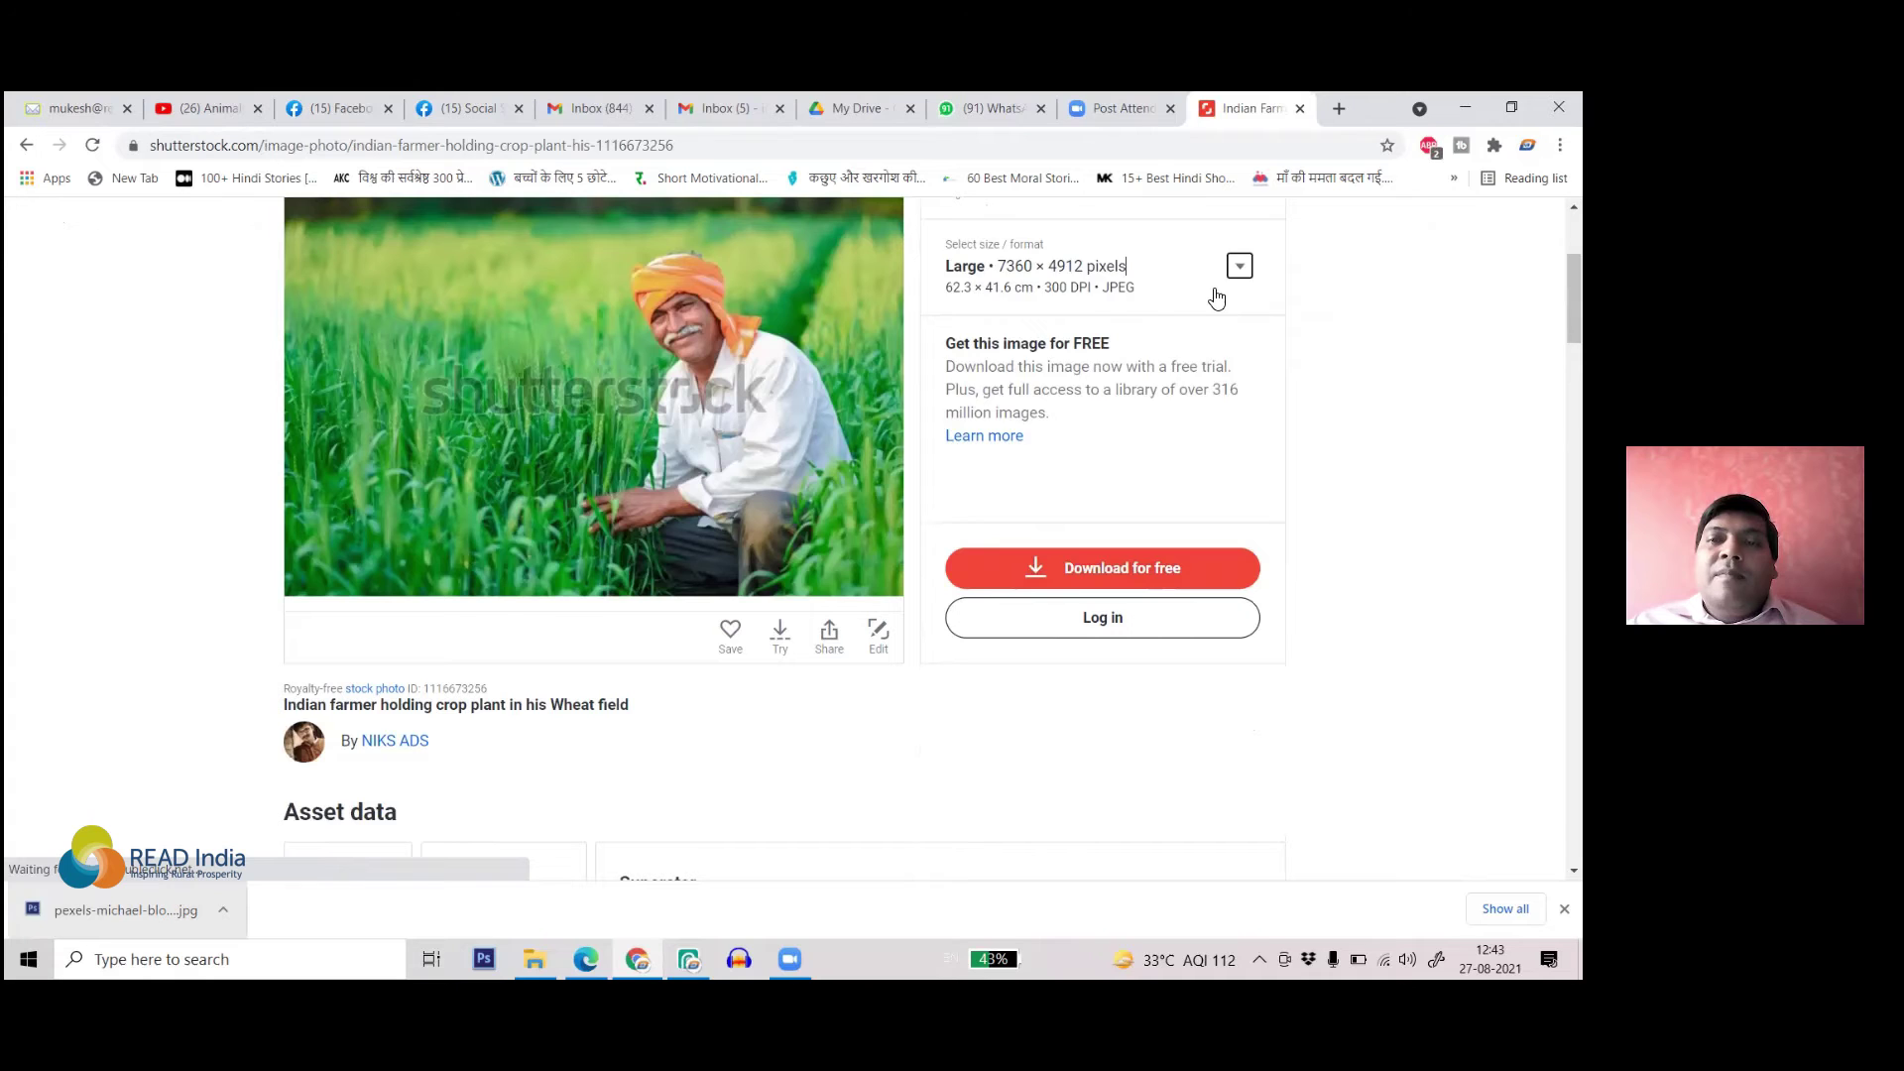
click(1217, 297)
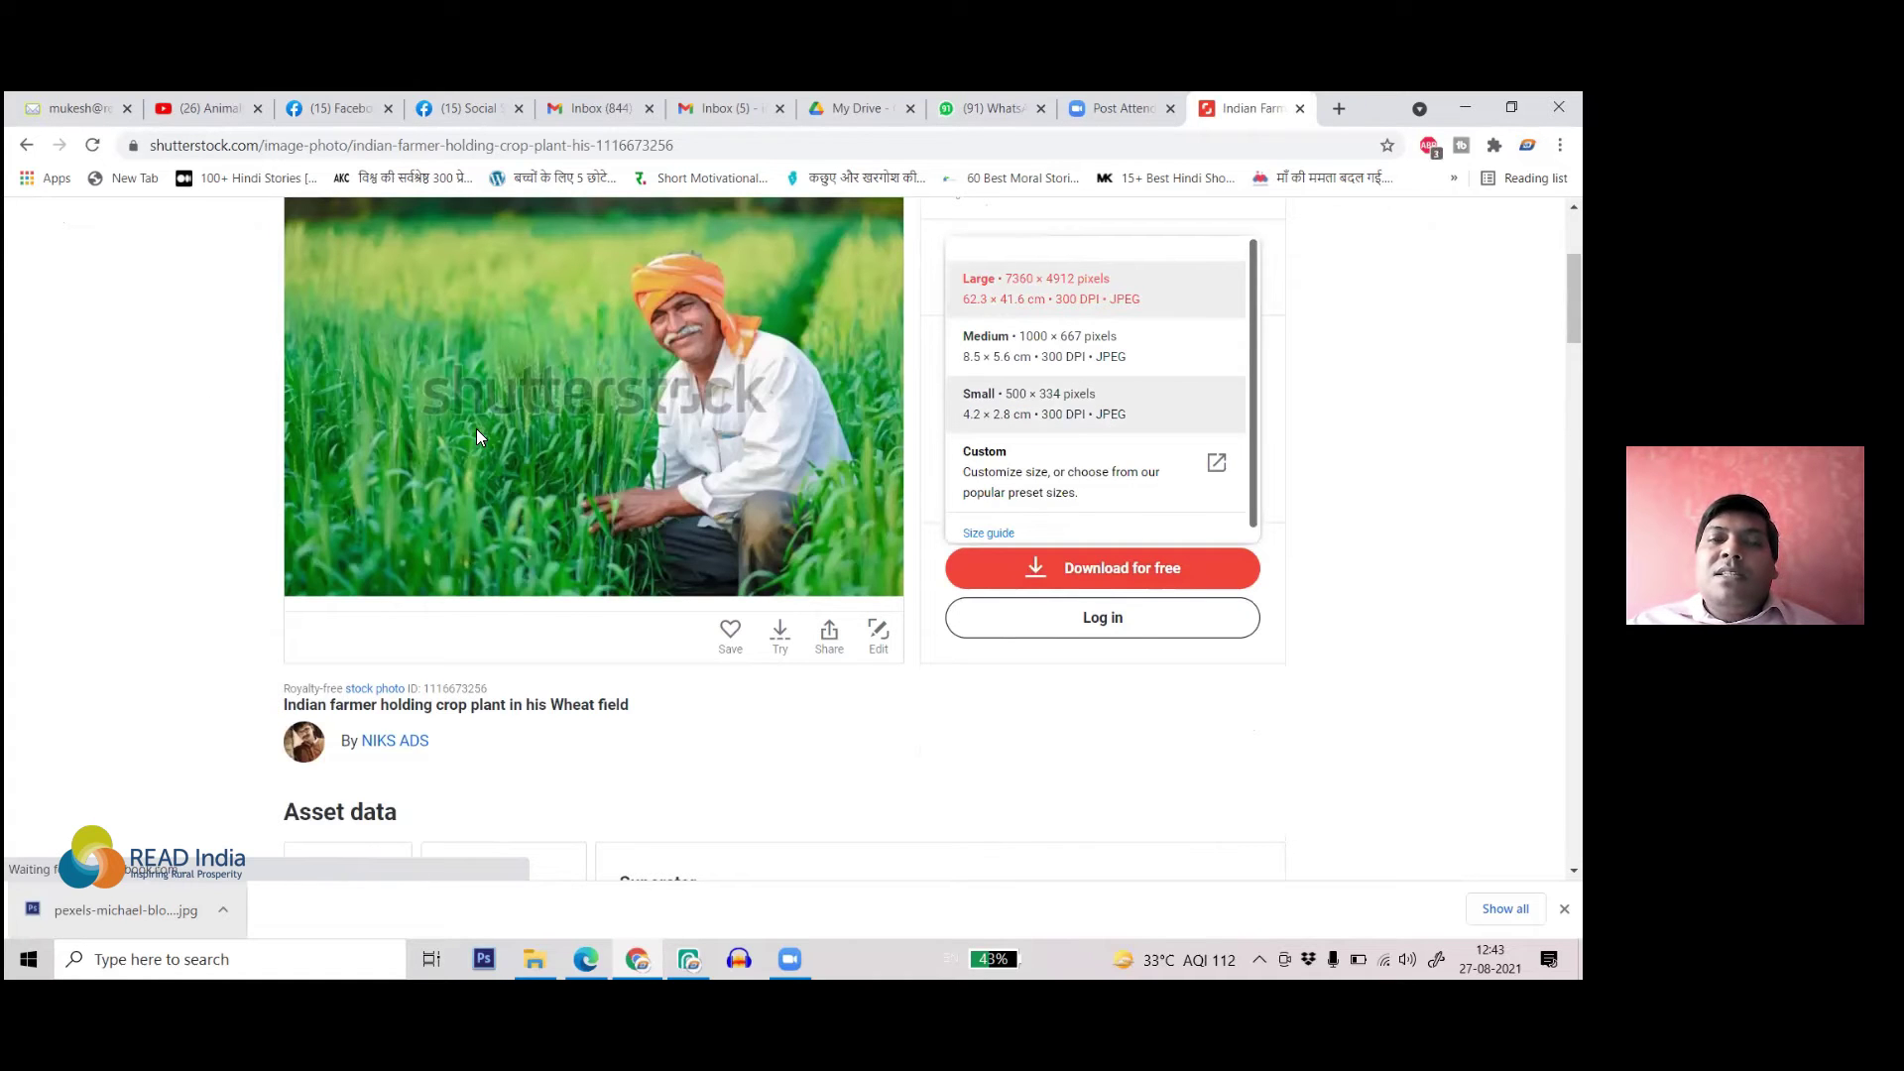
click(486, 375)
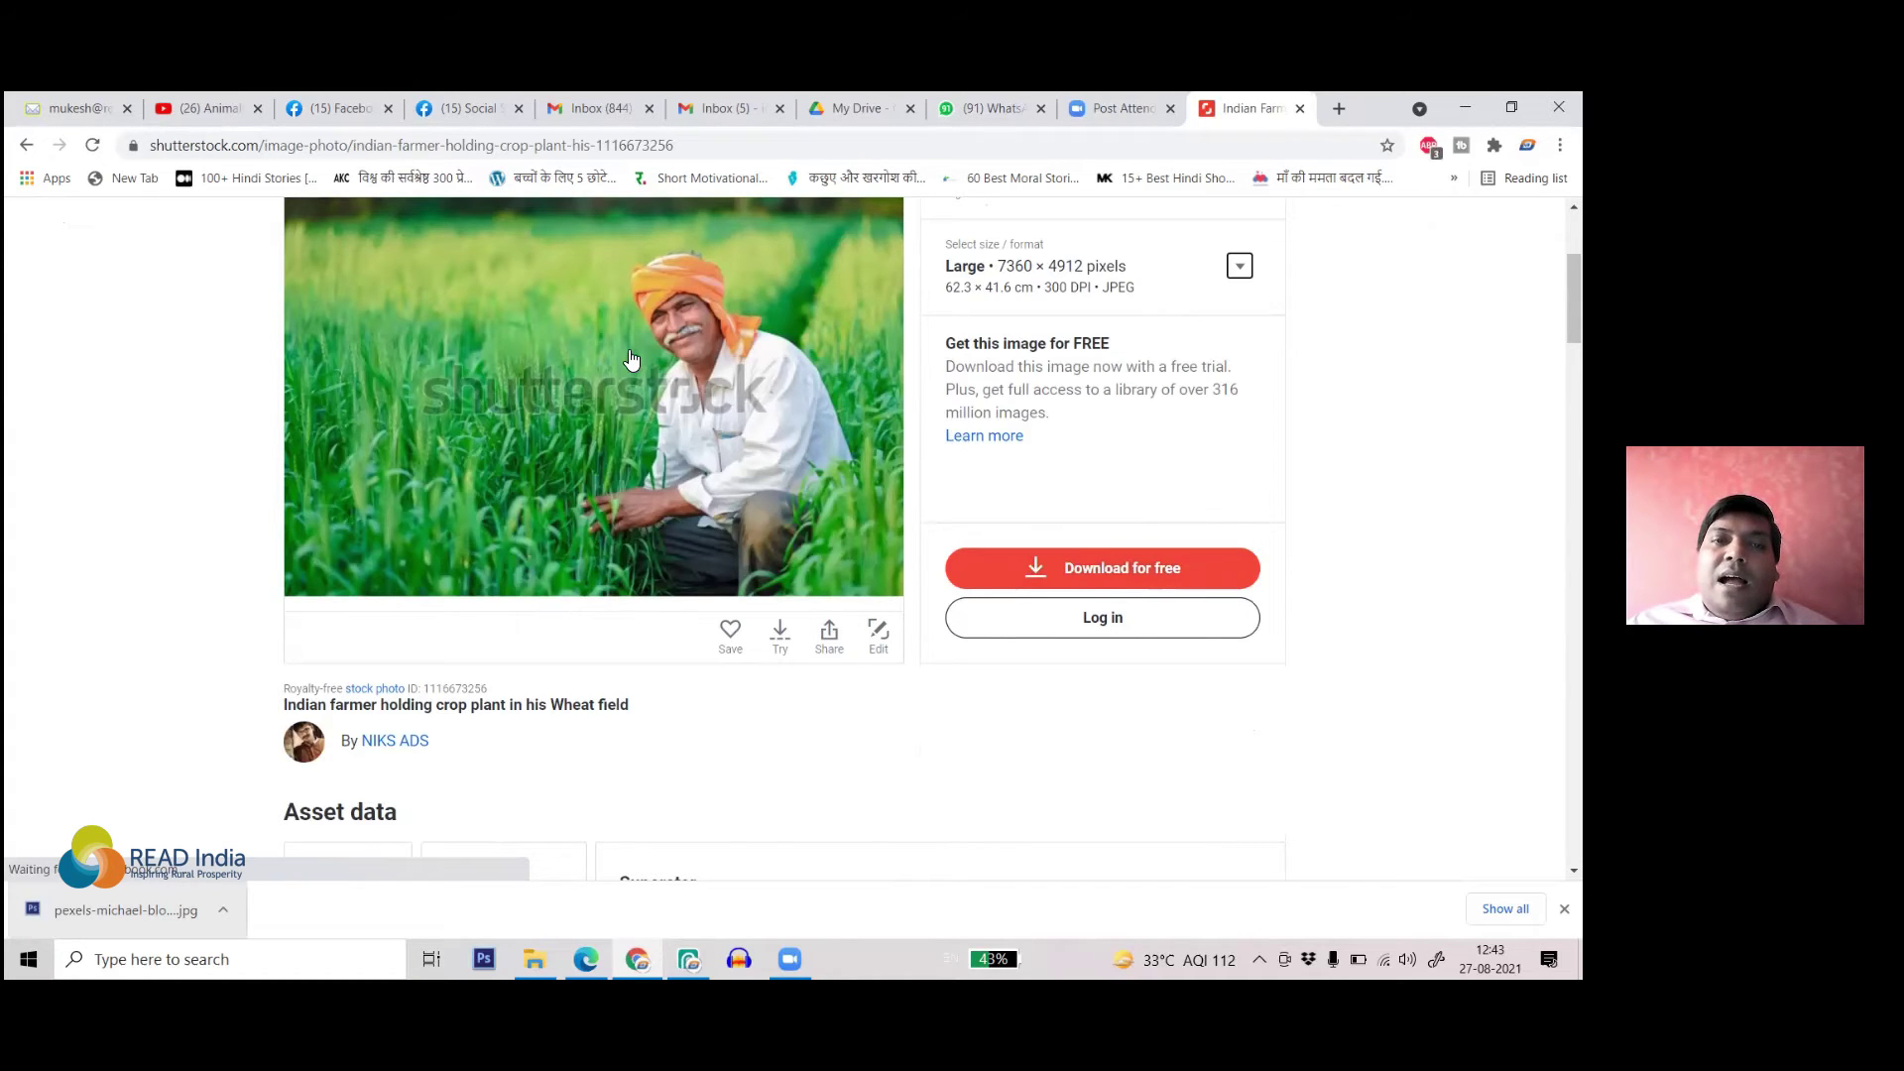
scroll(631, 357, up, 2)
scroll(631, 355, down, 2)
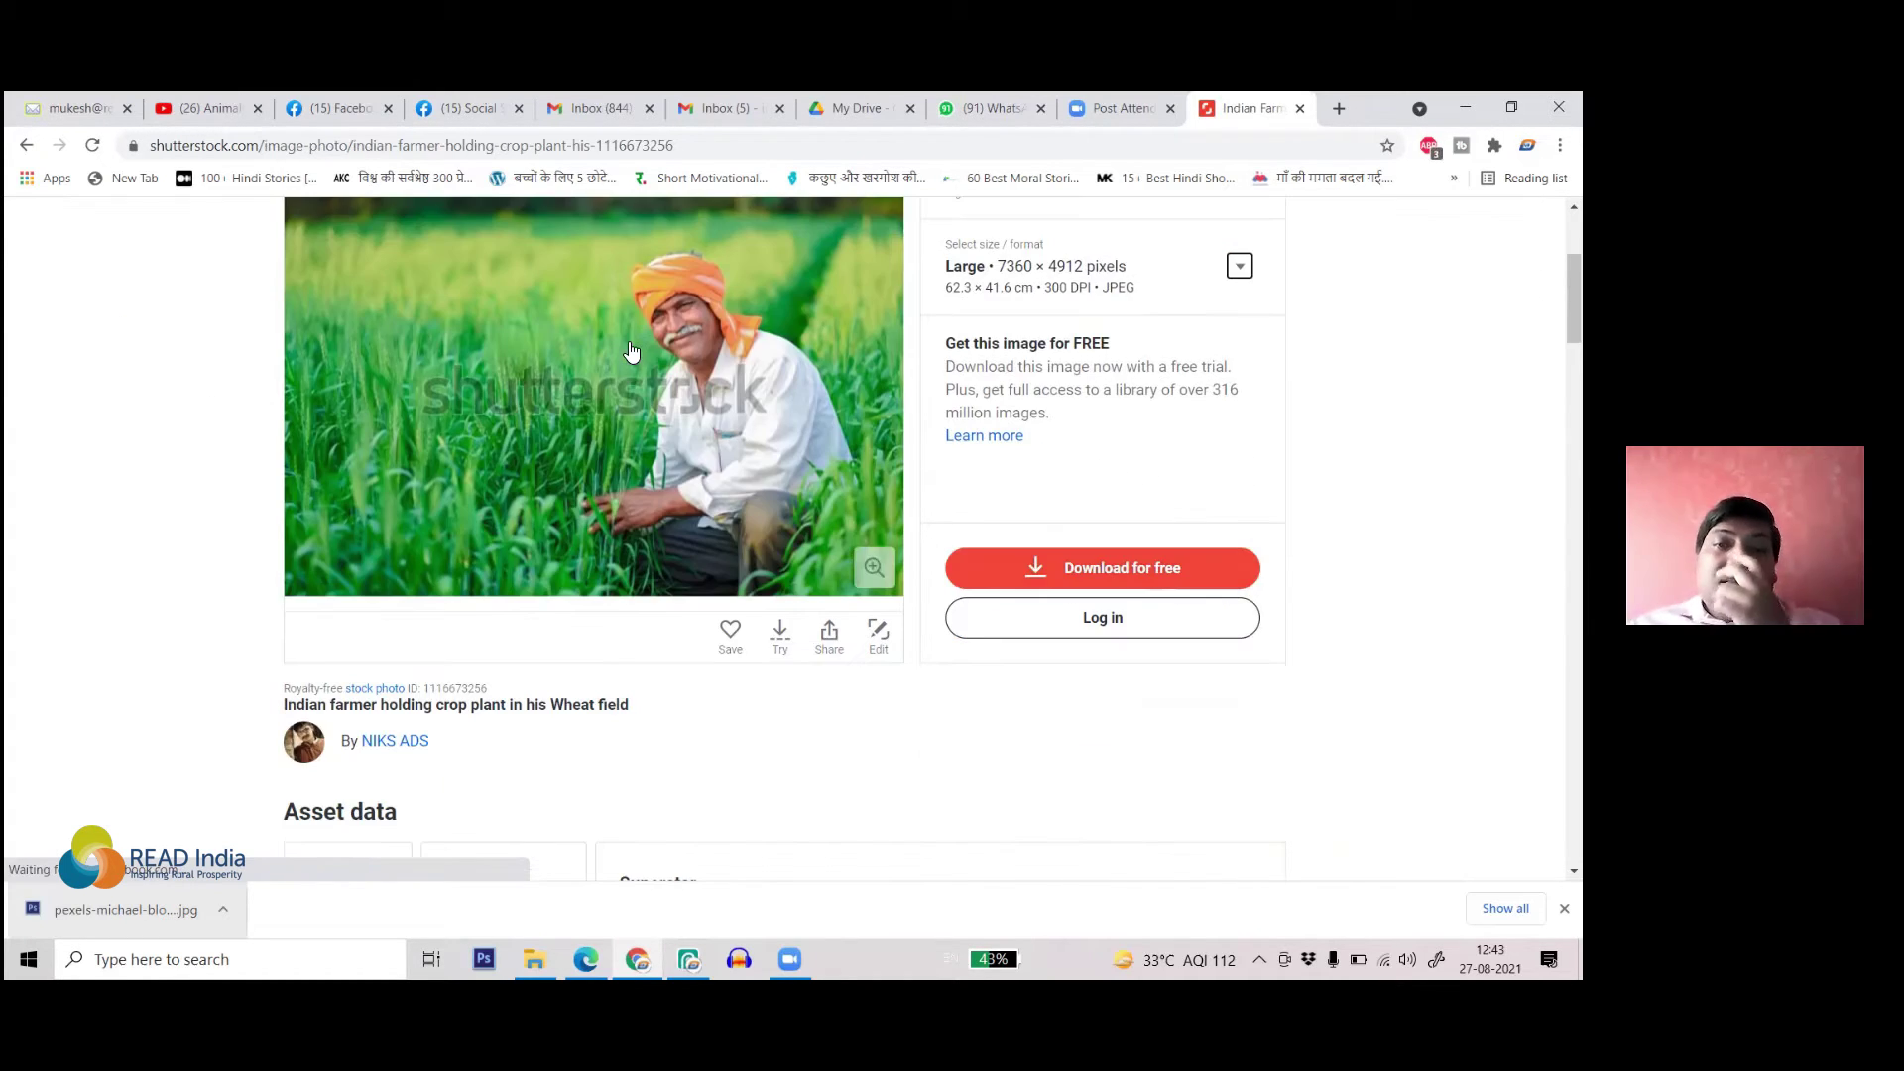
scroll(631, 352, up, 3)
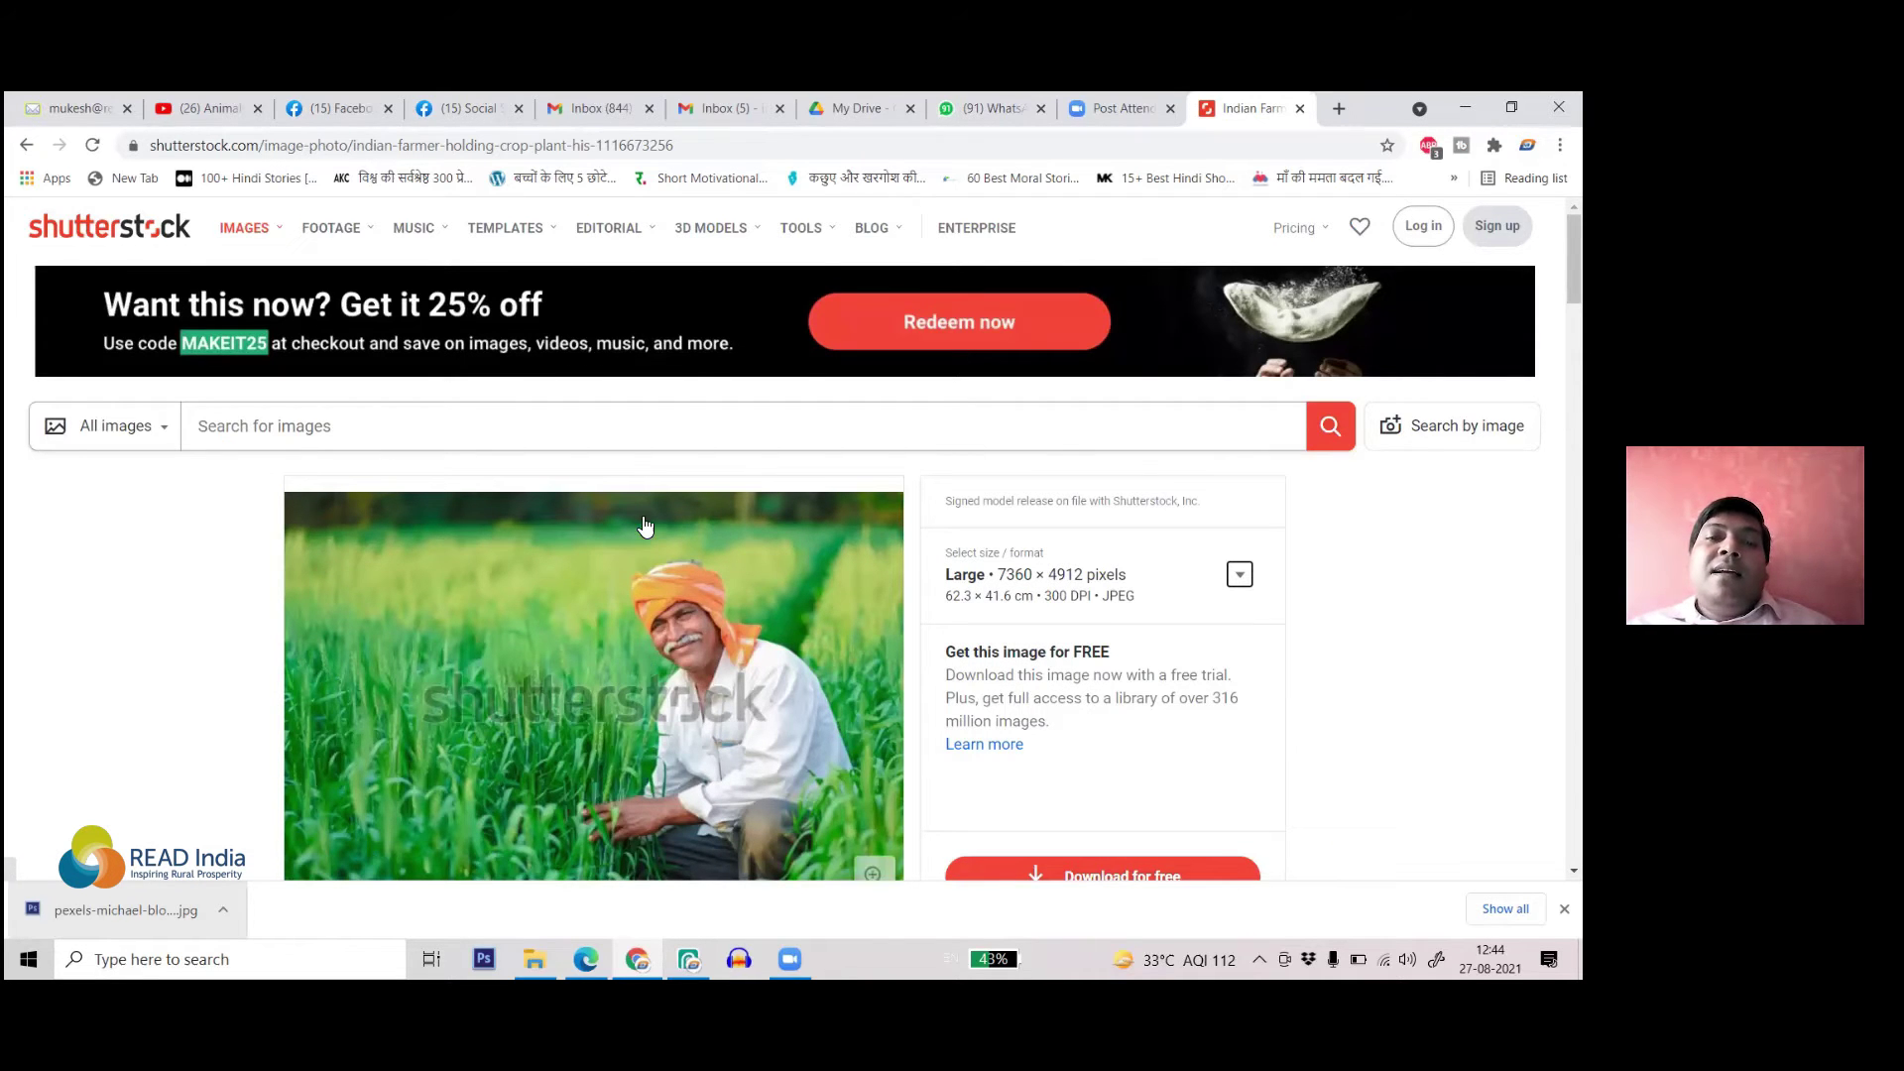
- Examine the farmer photo's preview, title, asset data and related keywords
scroll(404, 432, down, 2)
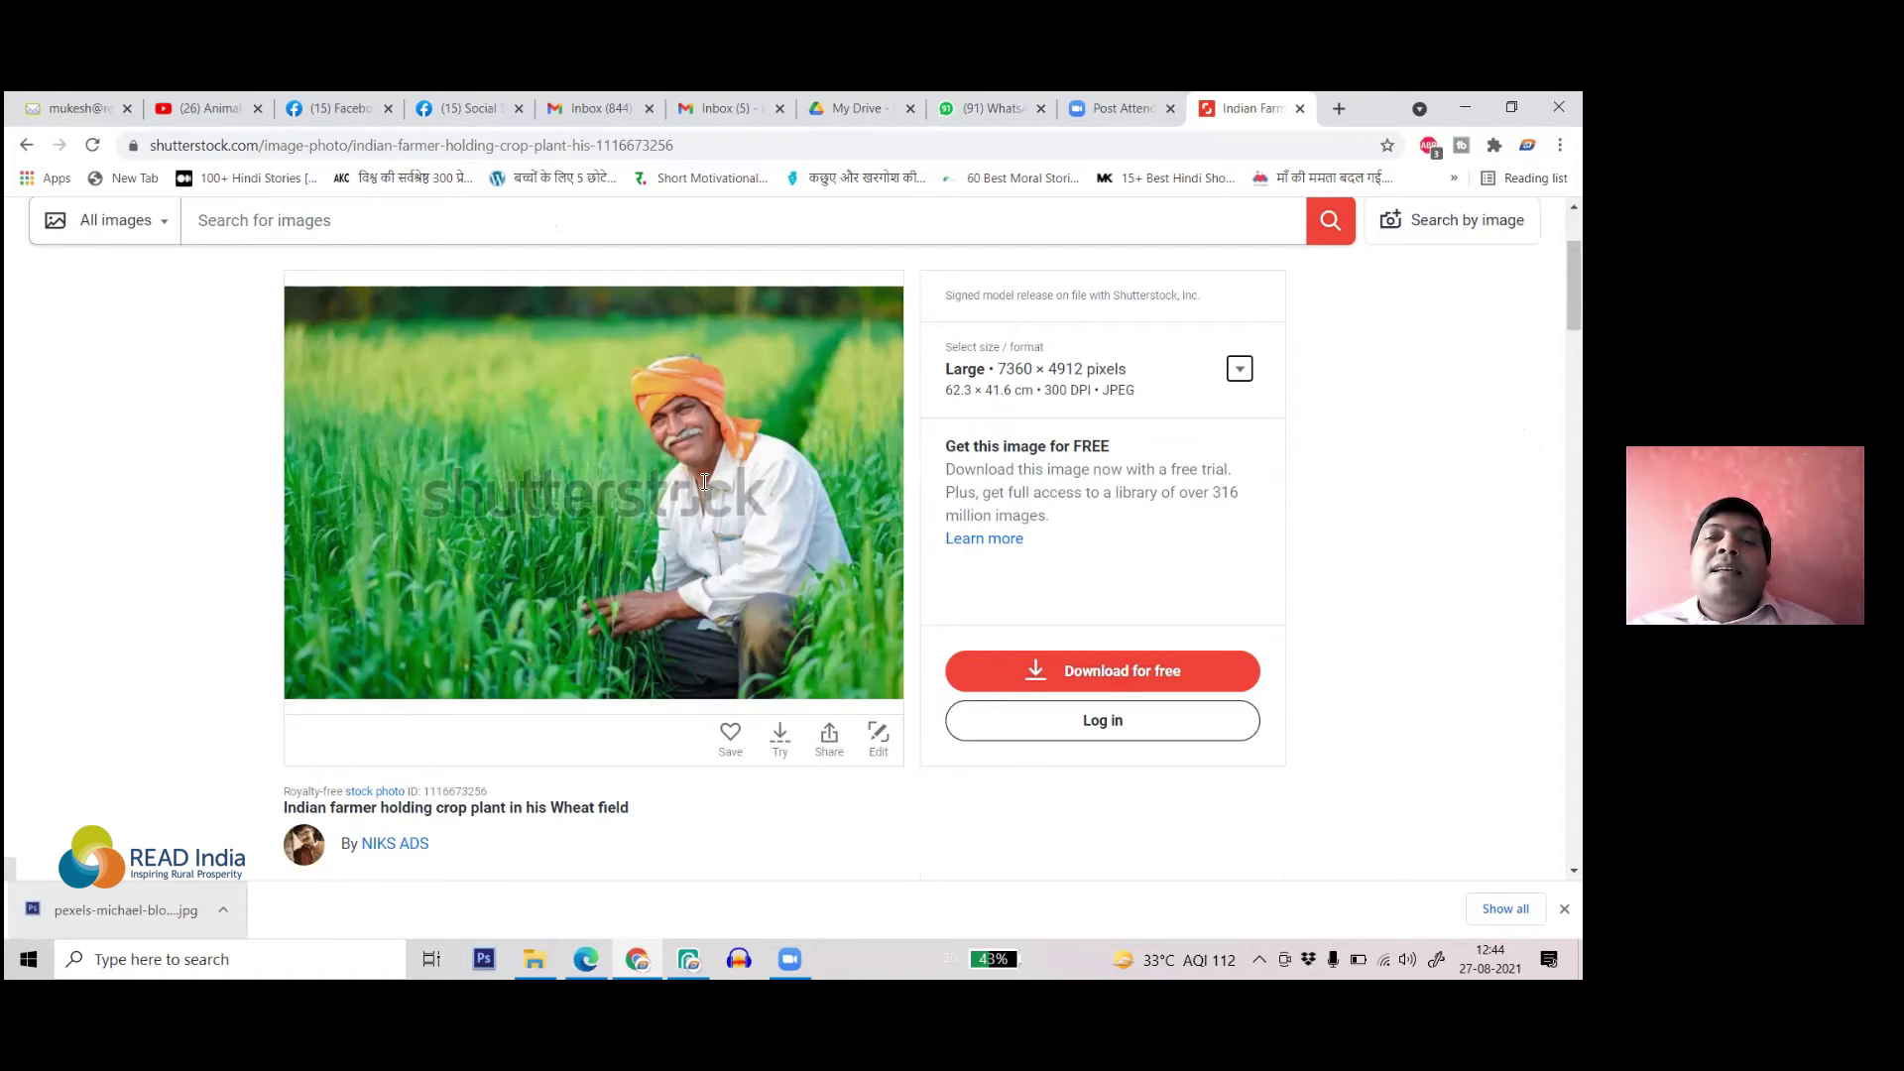
scroll(706, 496, up, 2)
scroll(708, 525, down, 3)
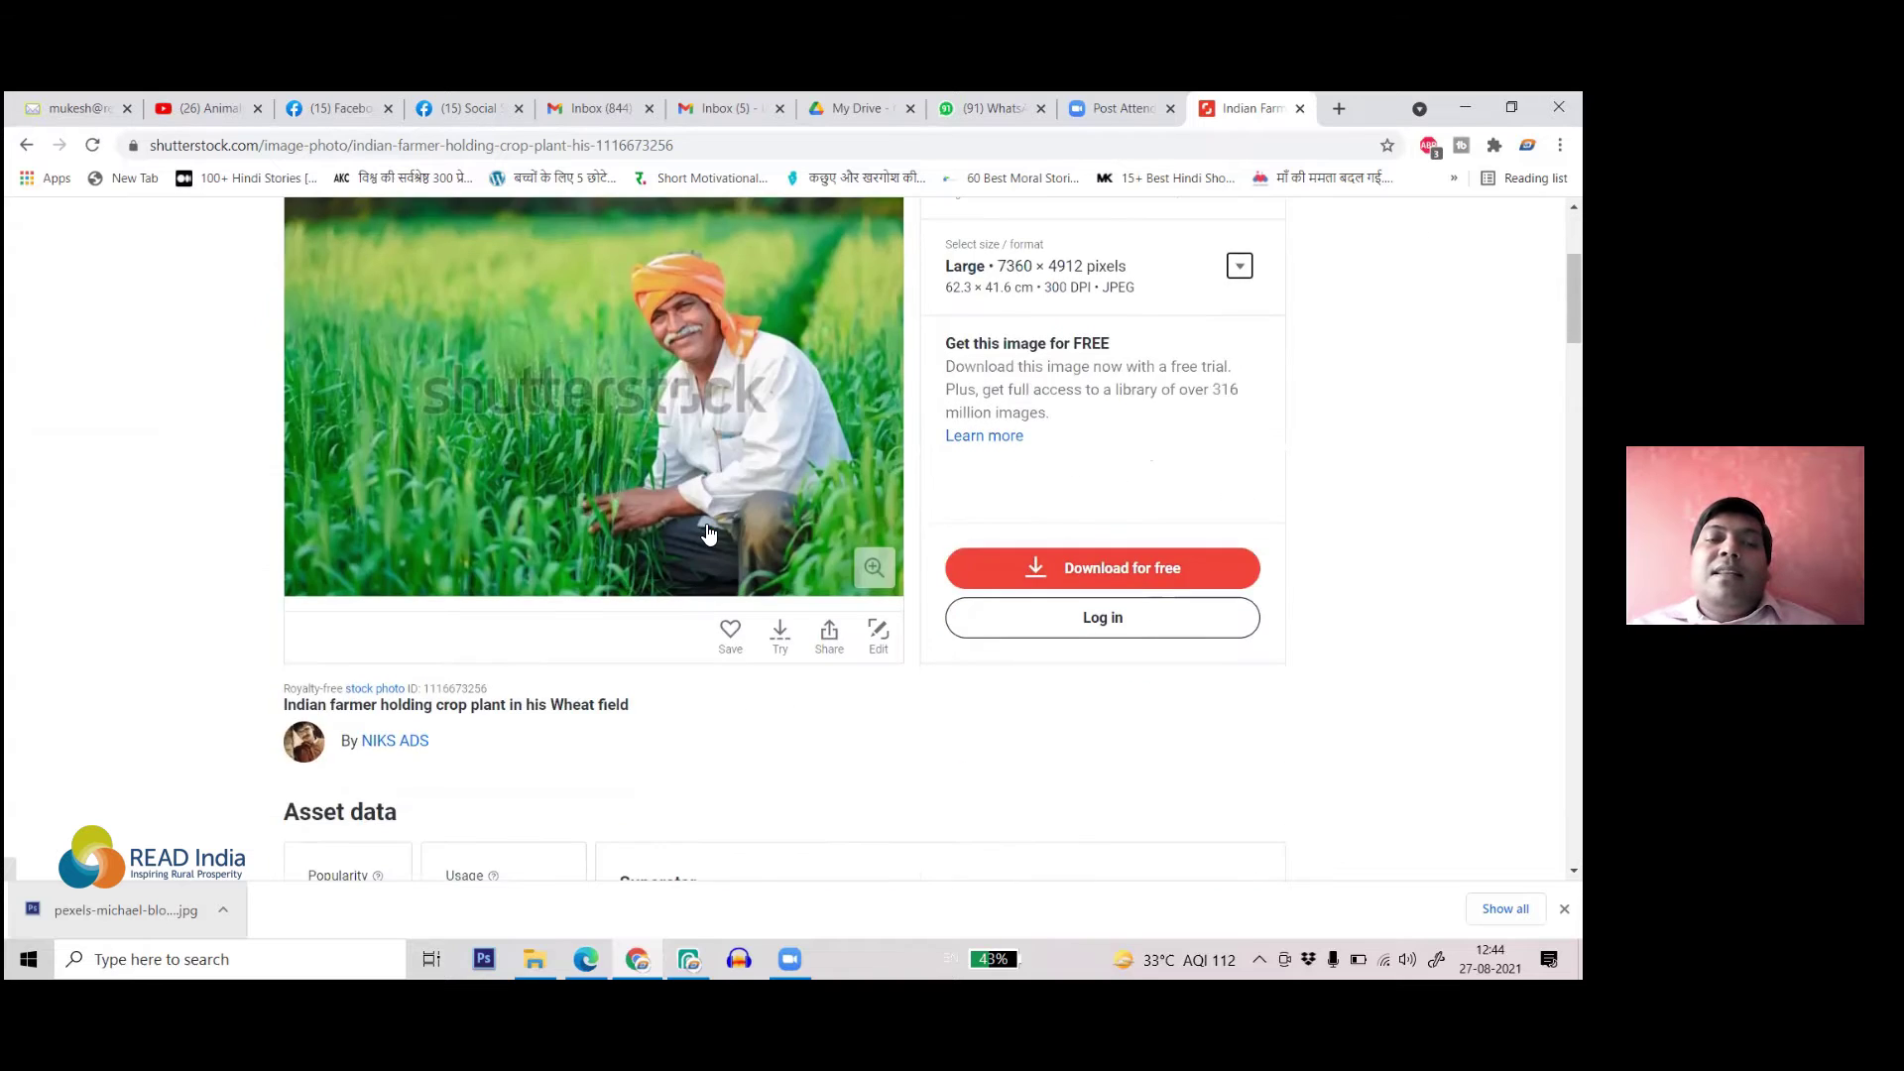
scroll(708, 534, down, 4)
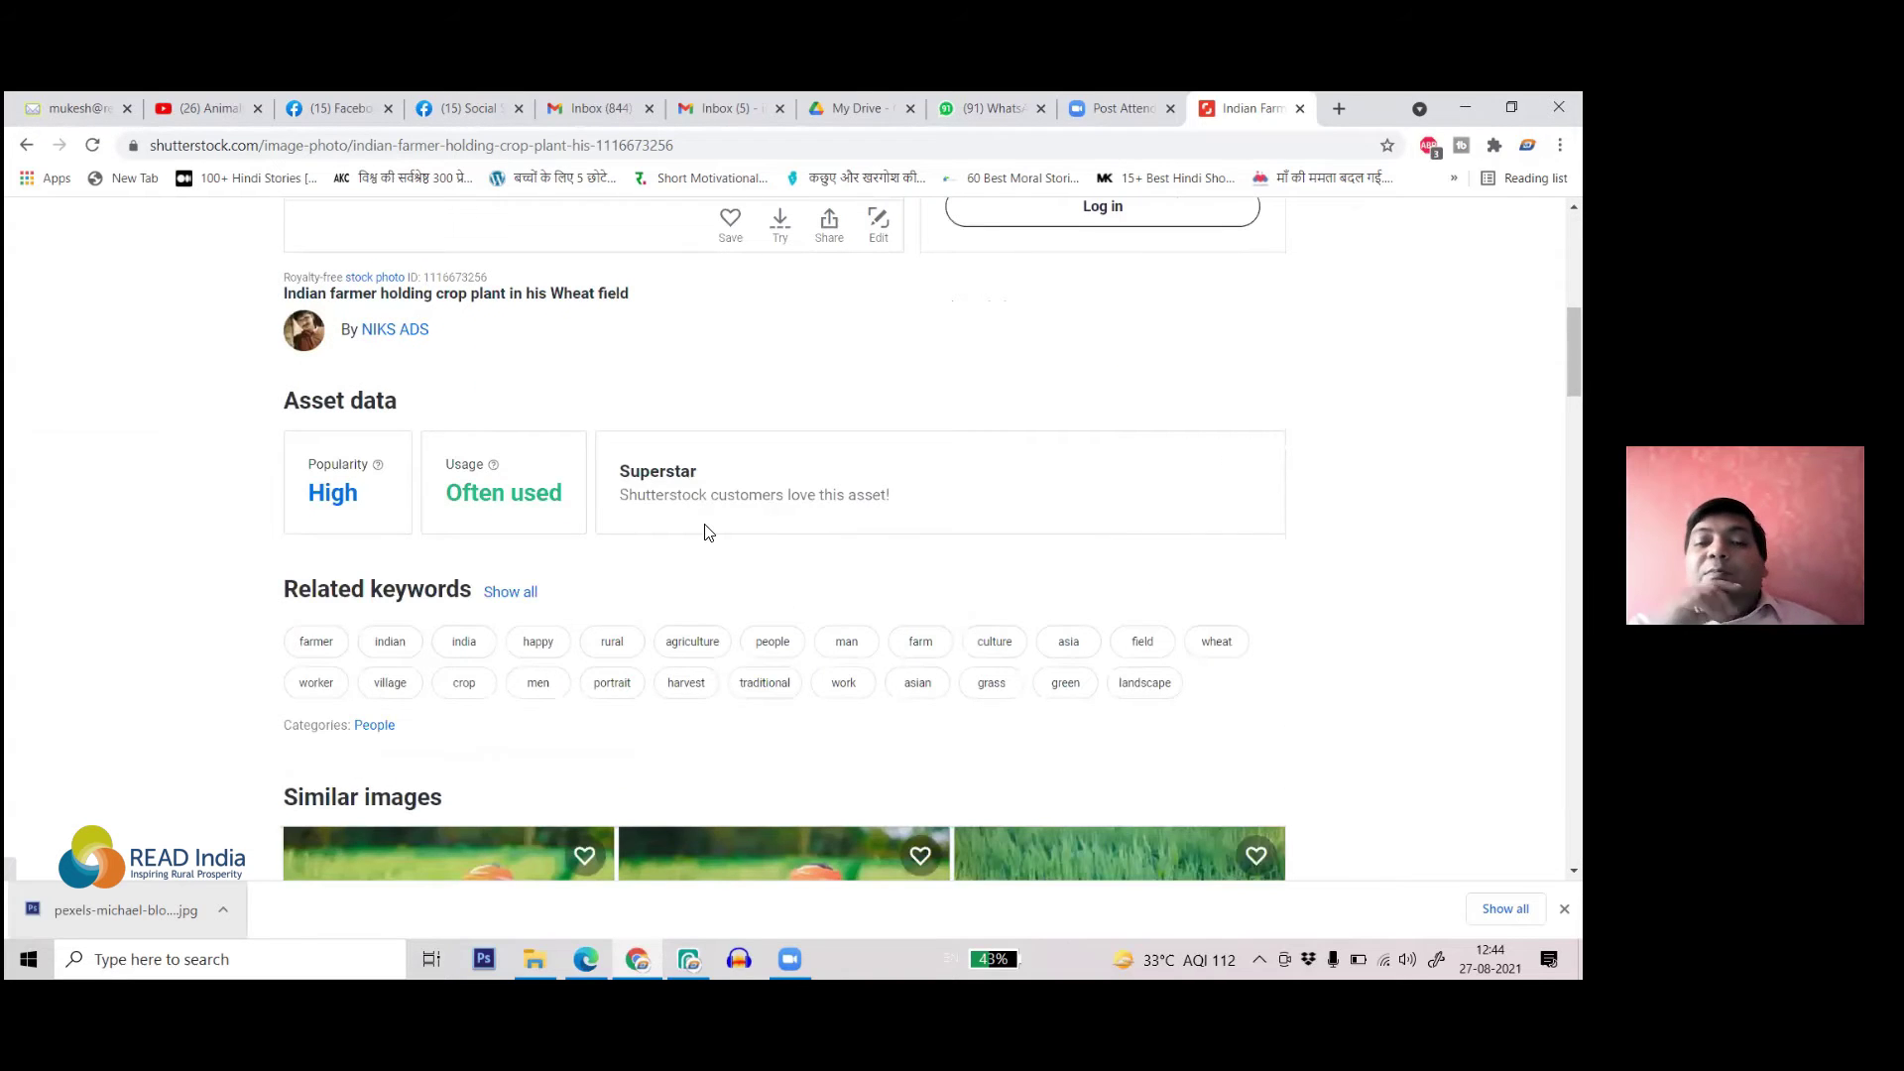
scroll(526, 605, up, 5)
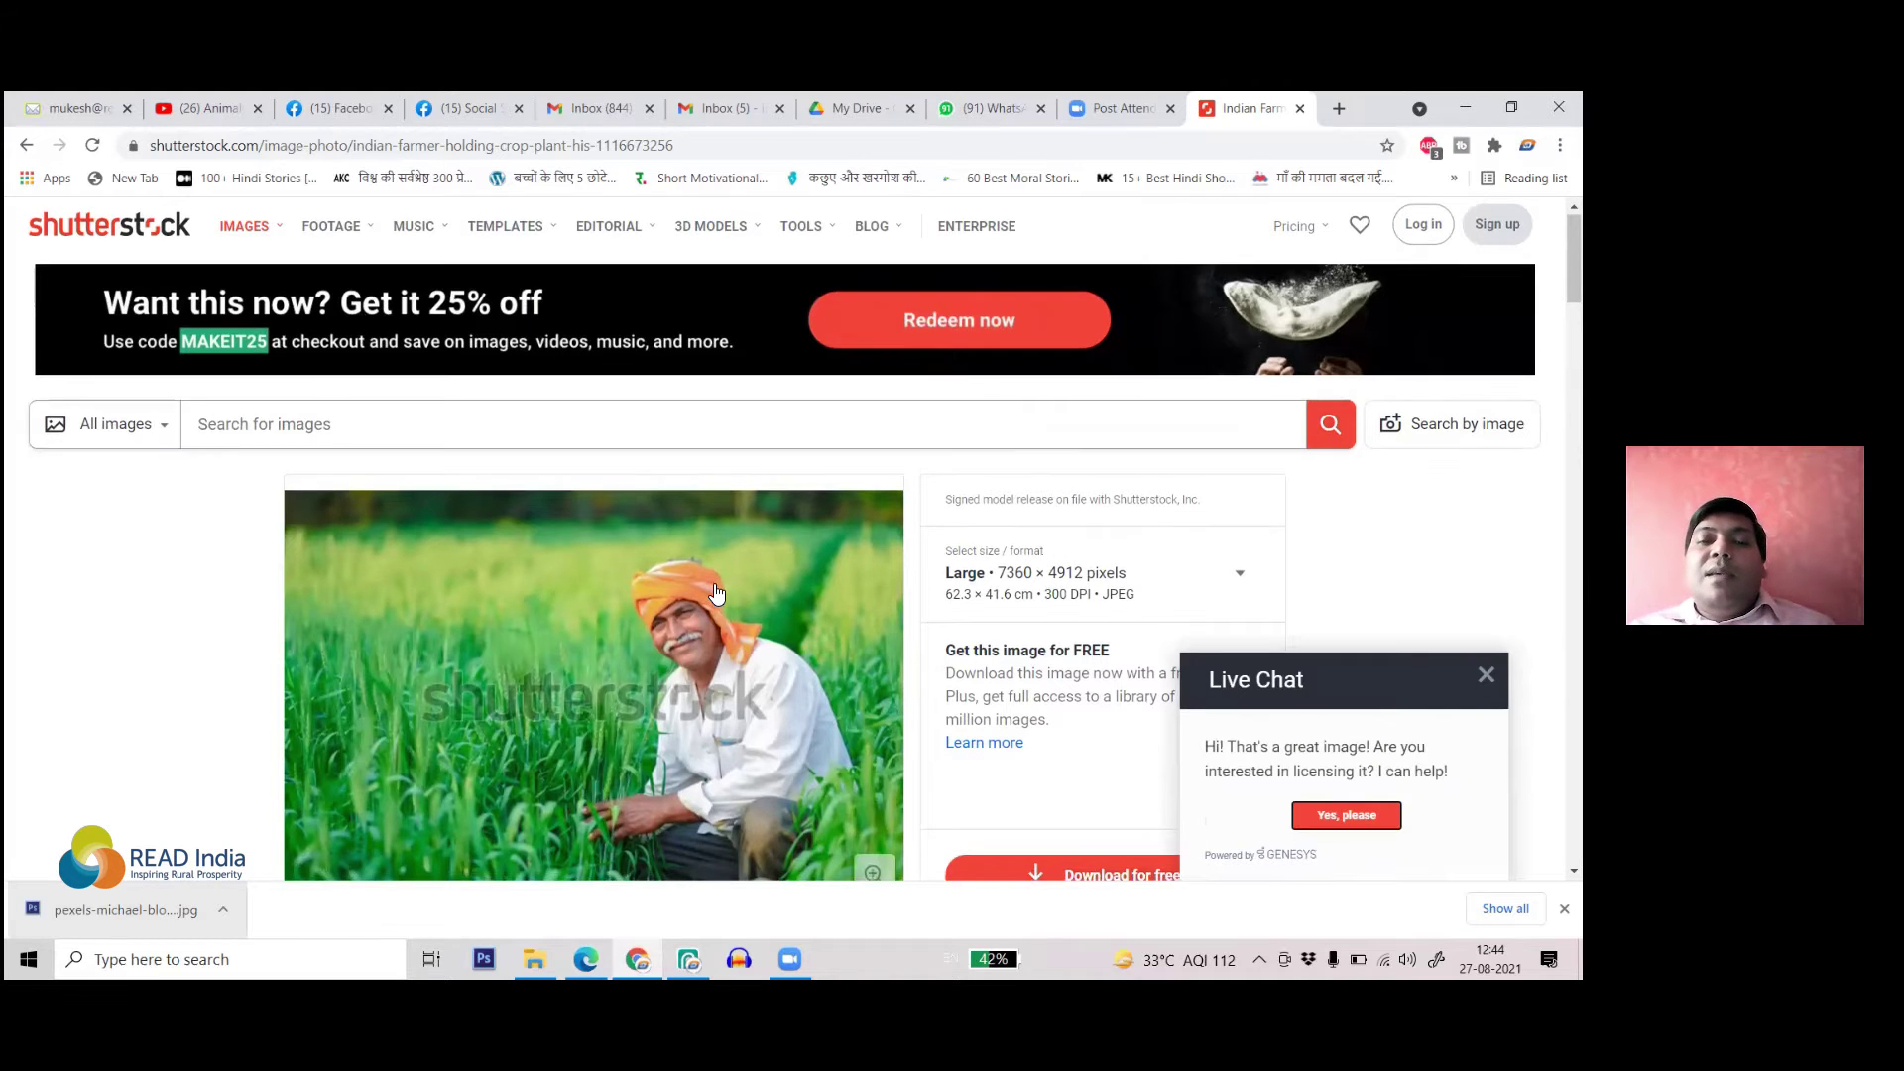
scroll(806, 657, down, 5)
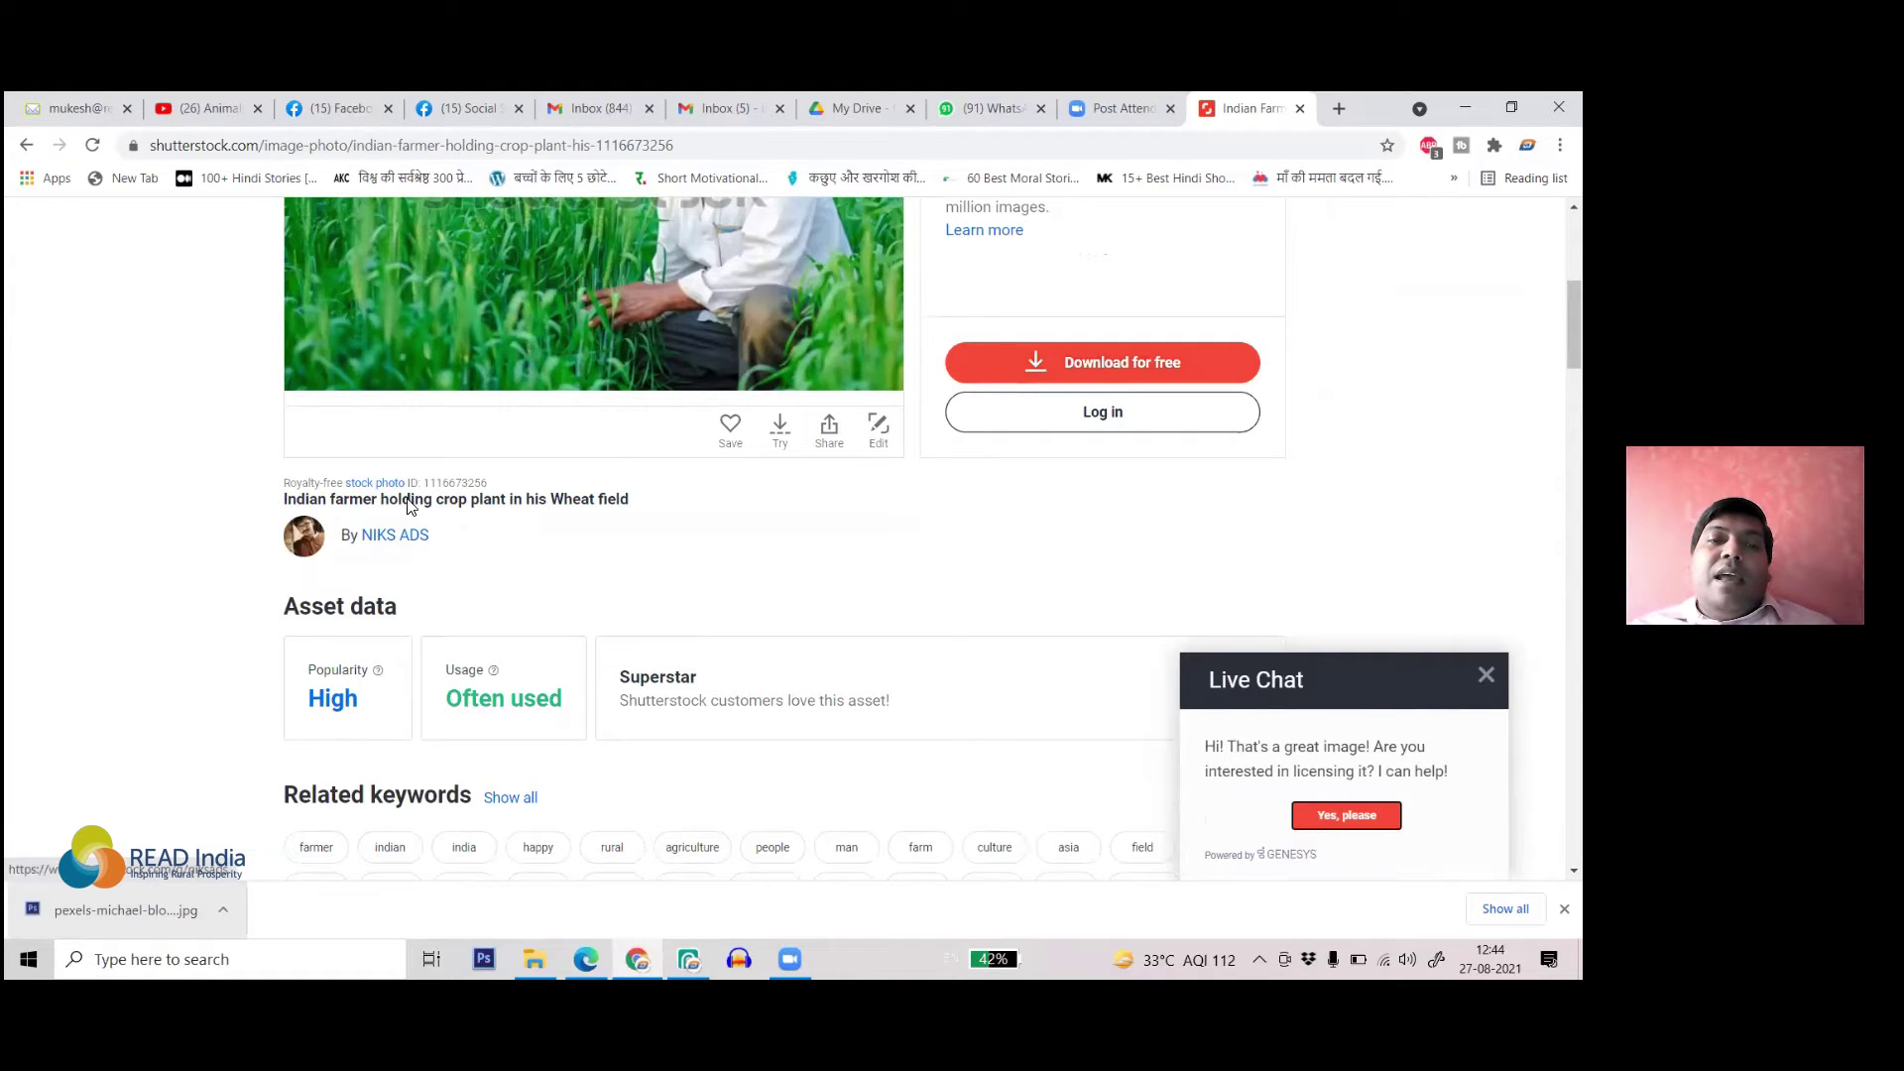
scroll(610, 436, down, 1)
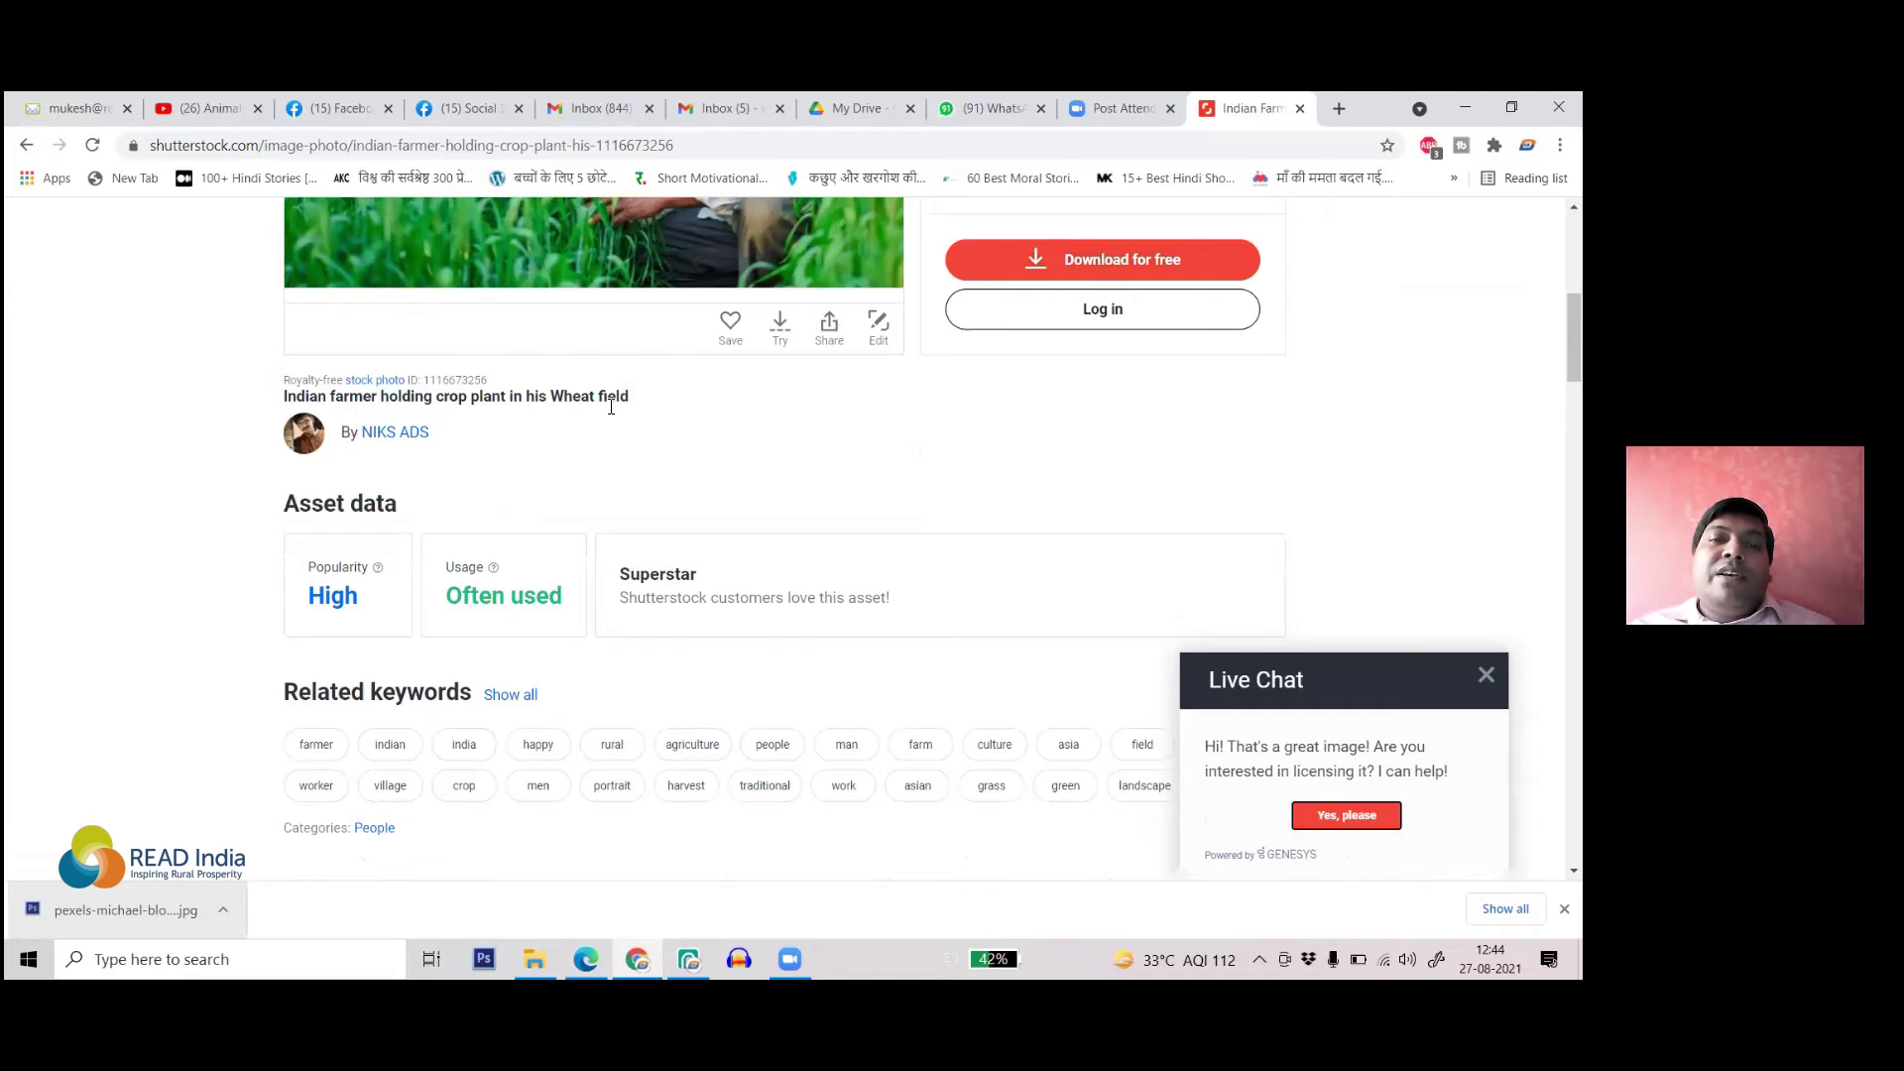
scroll(764, 493, down, 3)
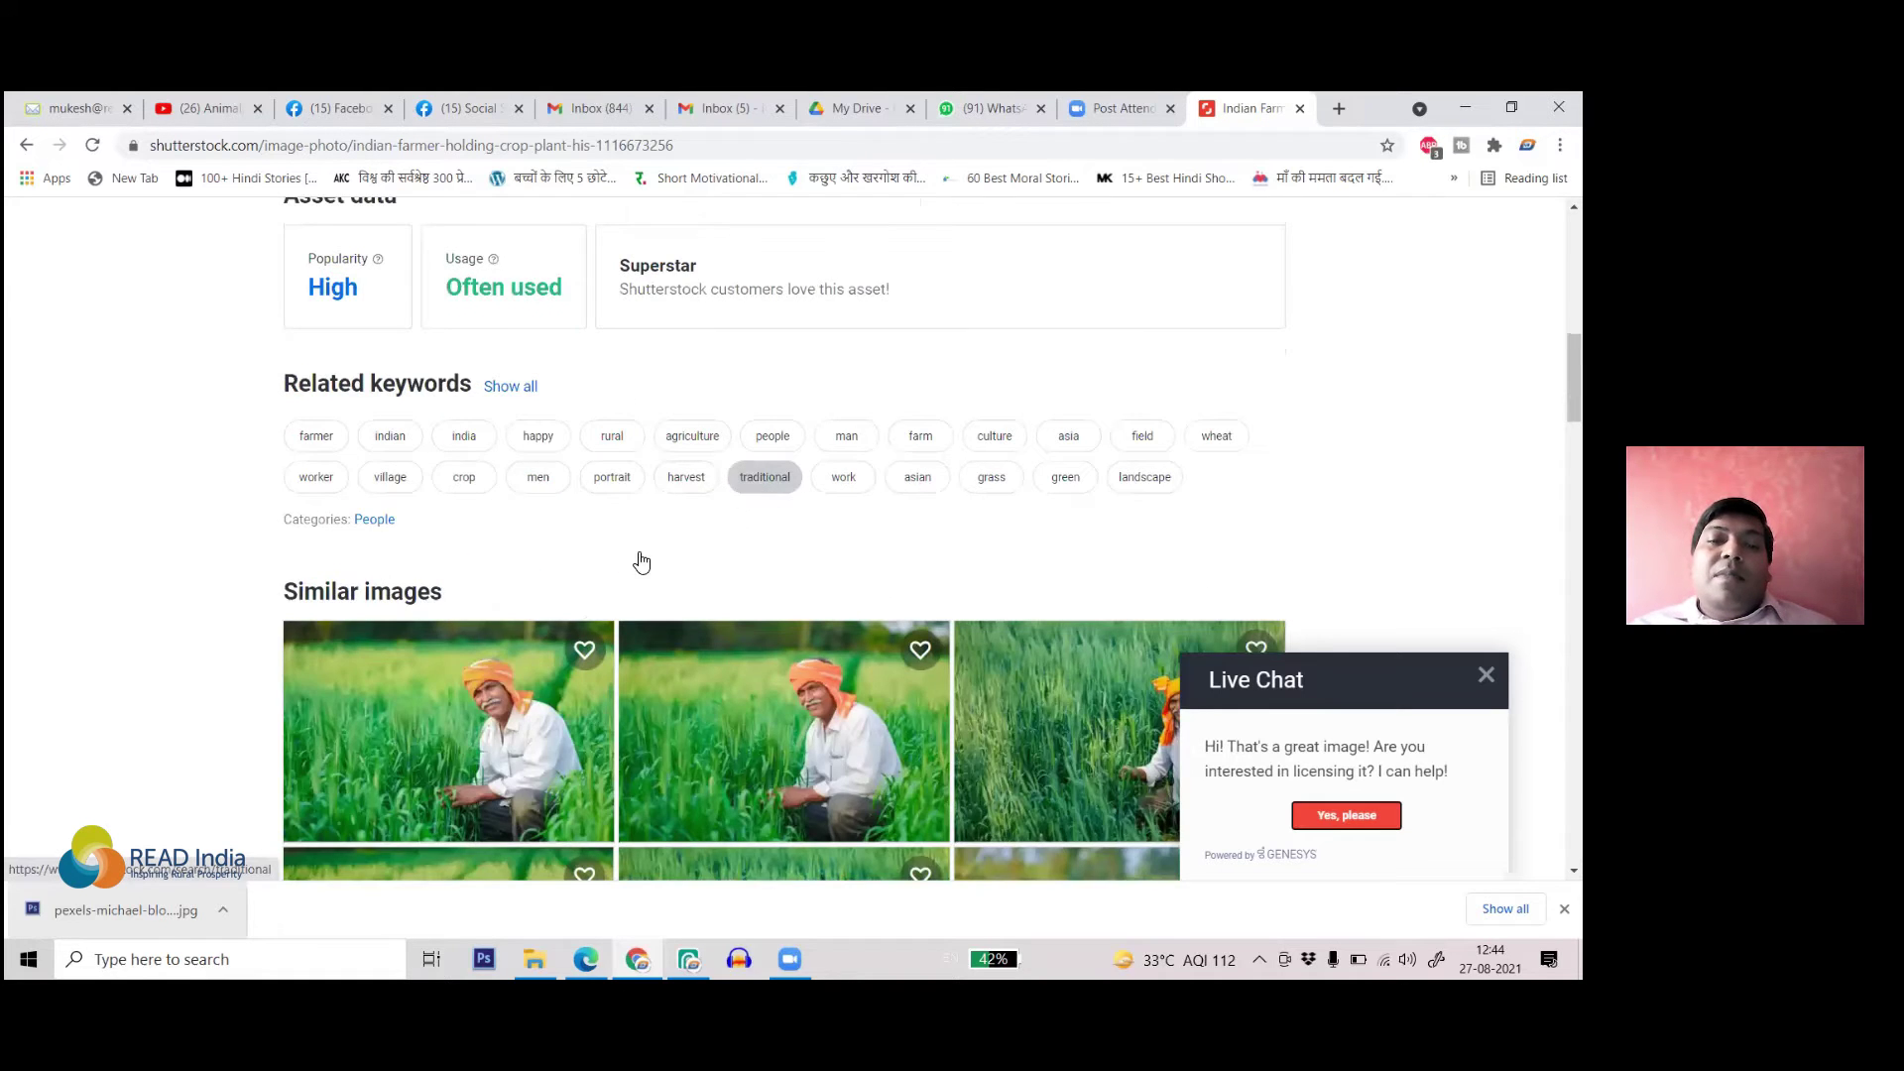
- Look through the similar images, the Indian Farmer collection, the artist's other photos and the similar video clips
scroll(234, 586, down, 4)
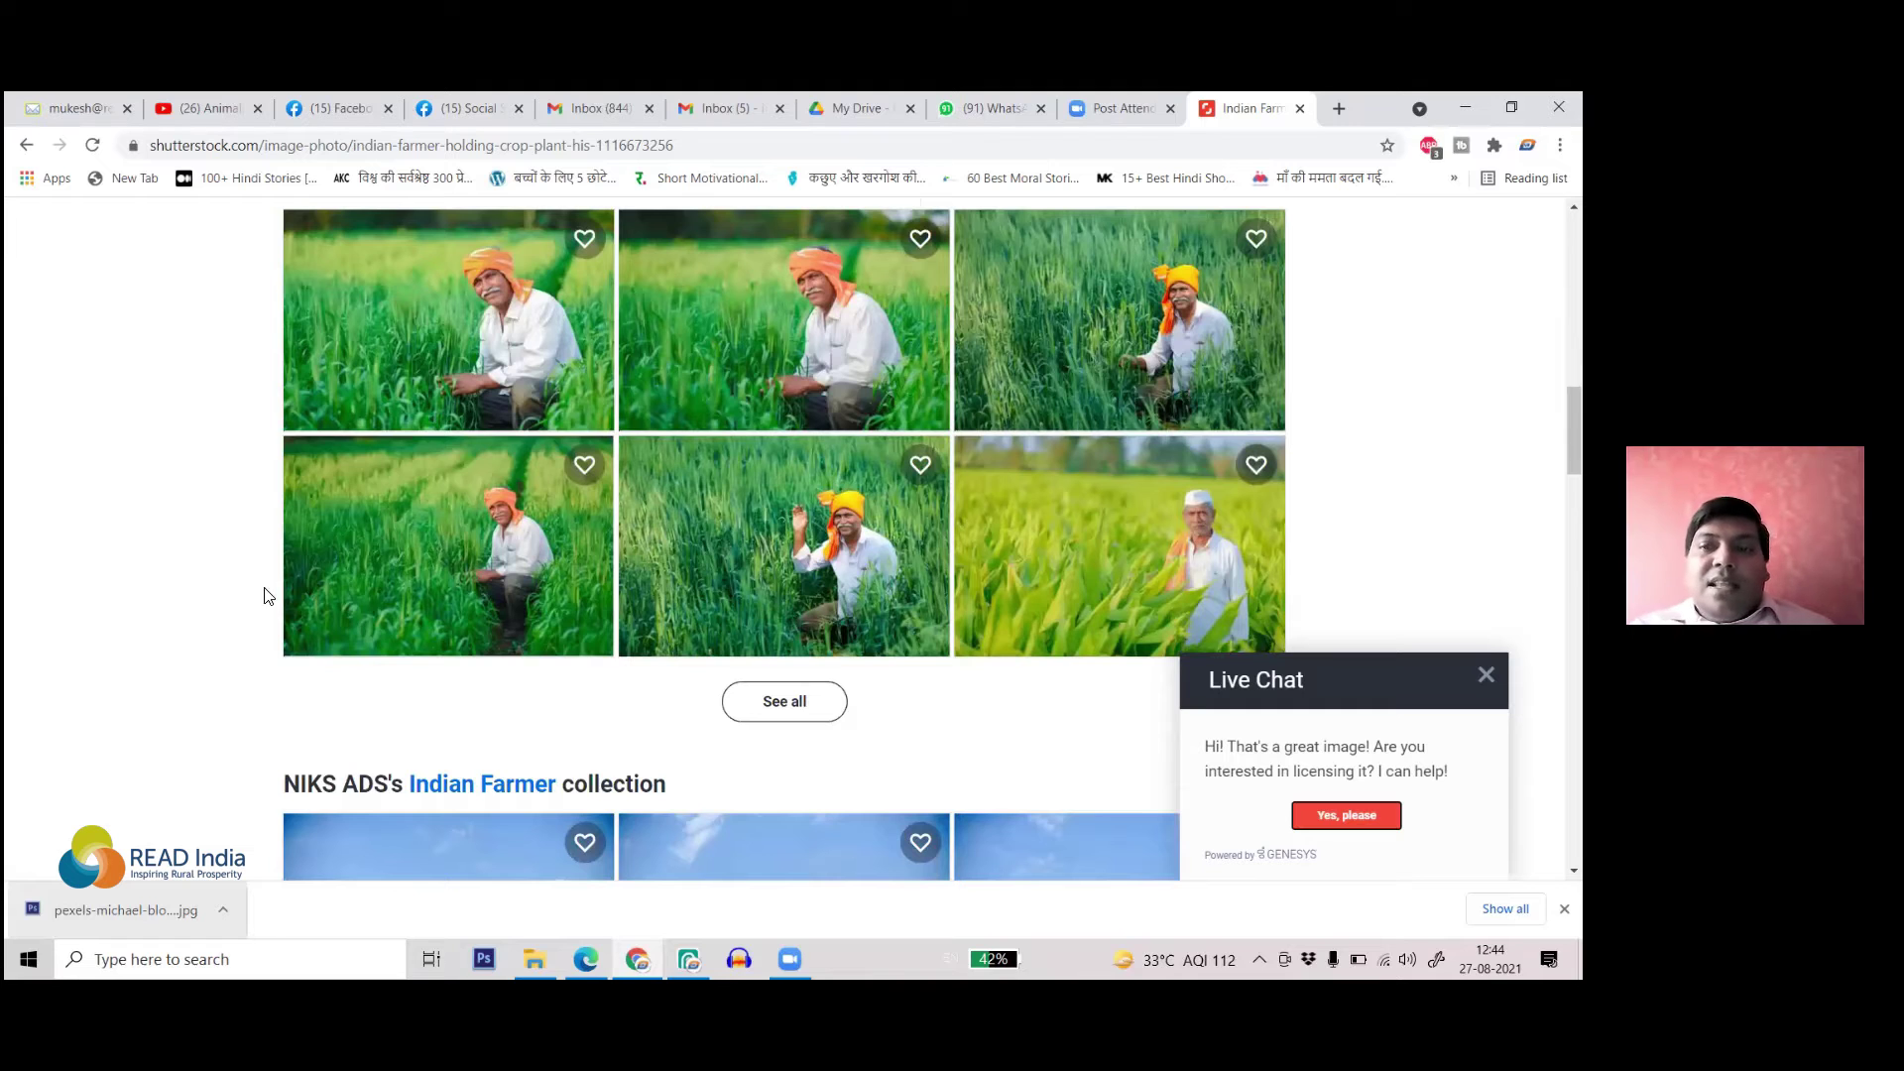
scroll(1057, 573, down, 4)
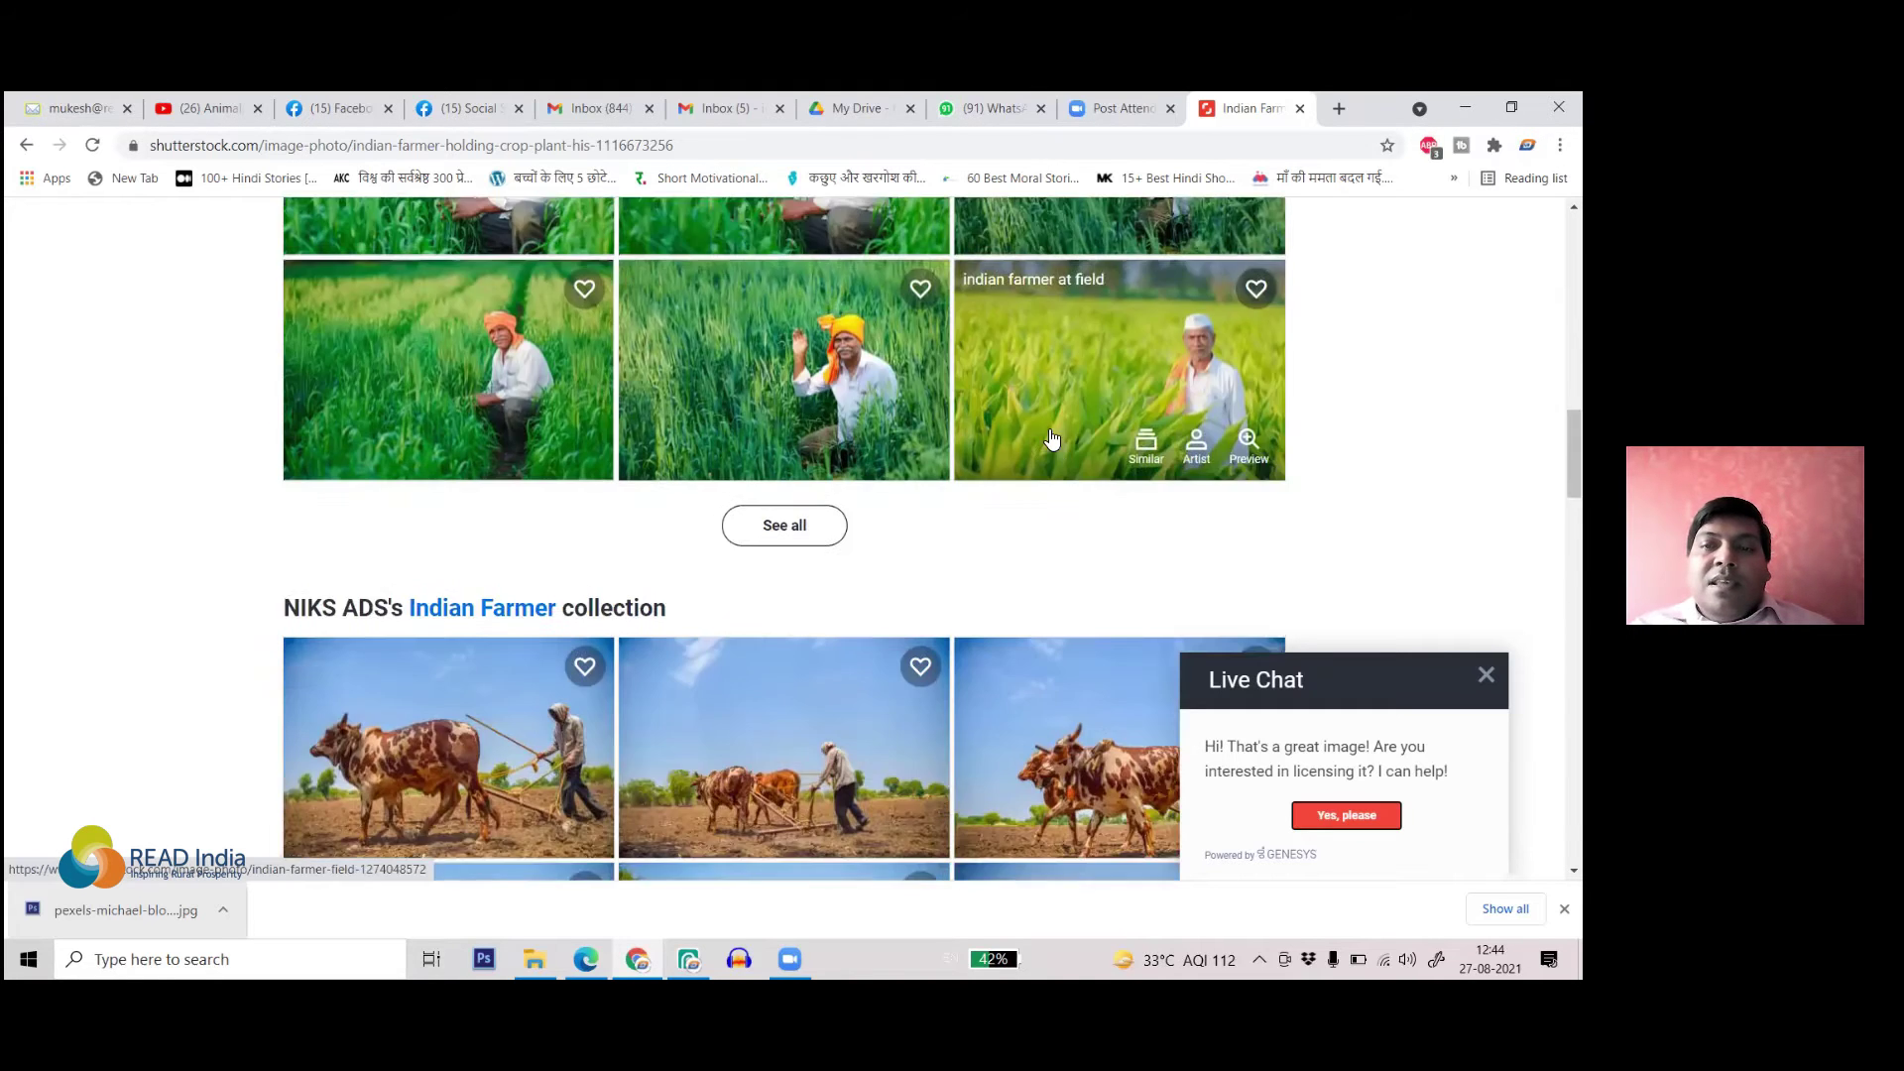
scroll(1021, 496, down, 1)
scroll(853, 446, down, 2)
scroll(779, 389, up, 3)
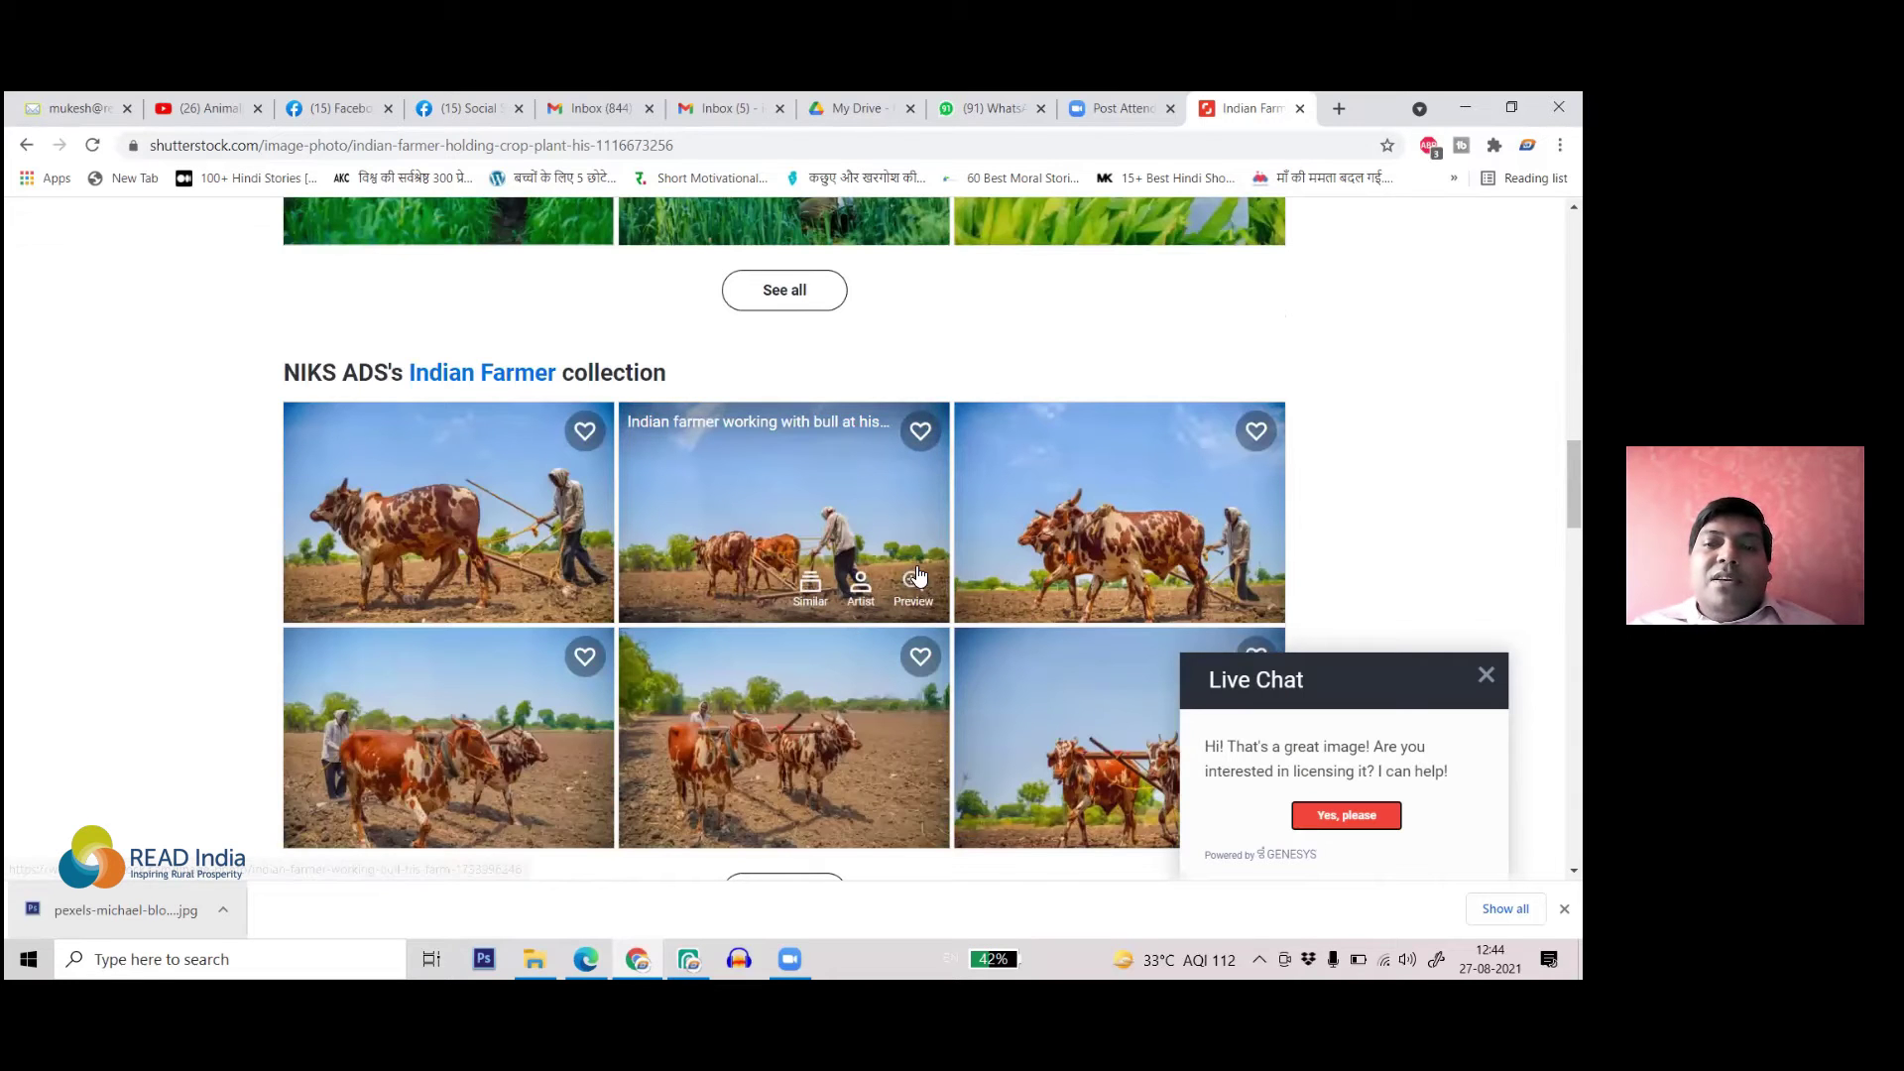
scroll(912, 572, down, 10)
scroll(910, 567, down, 6)
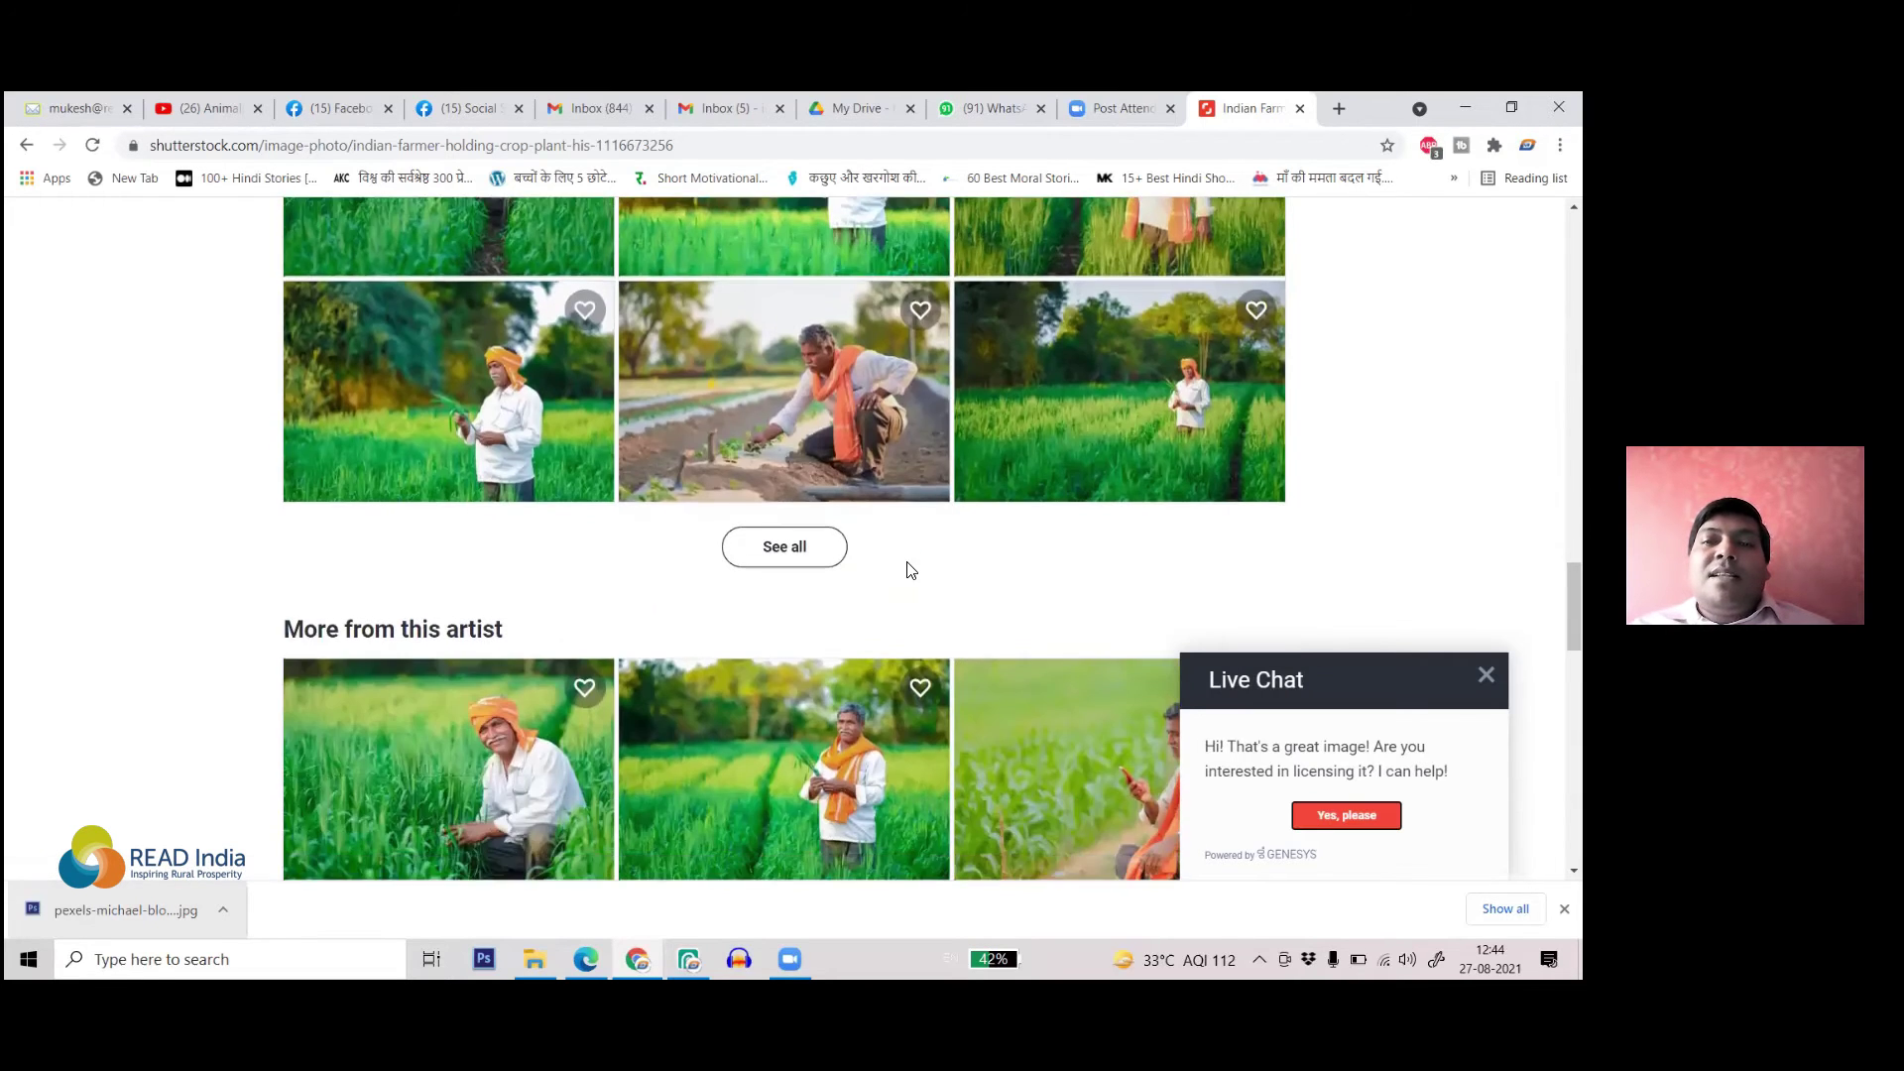
scroll(914, 531, up, 2)
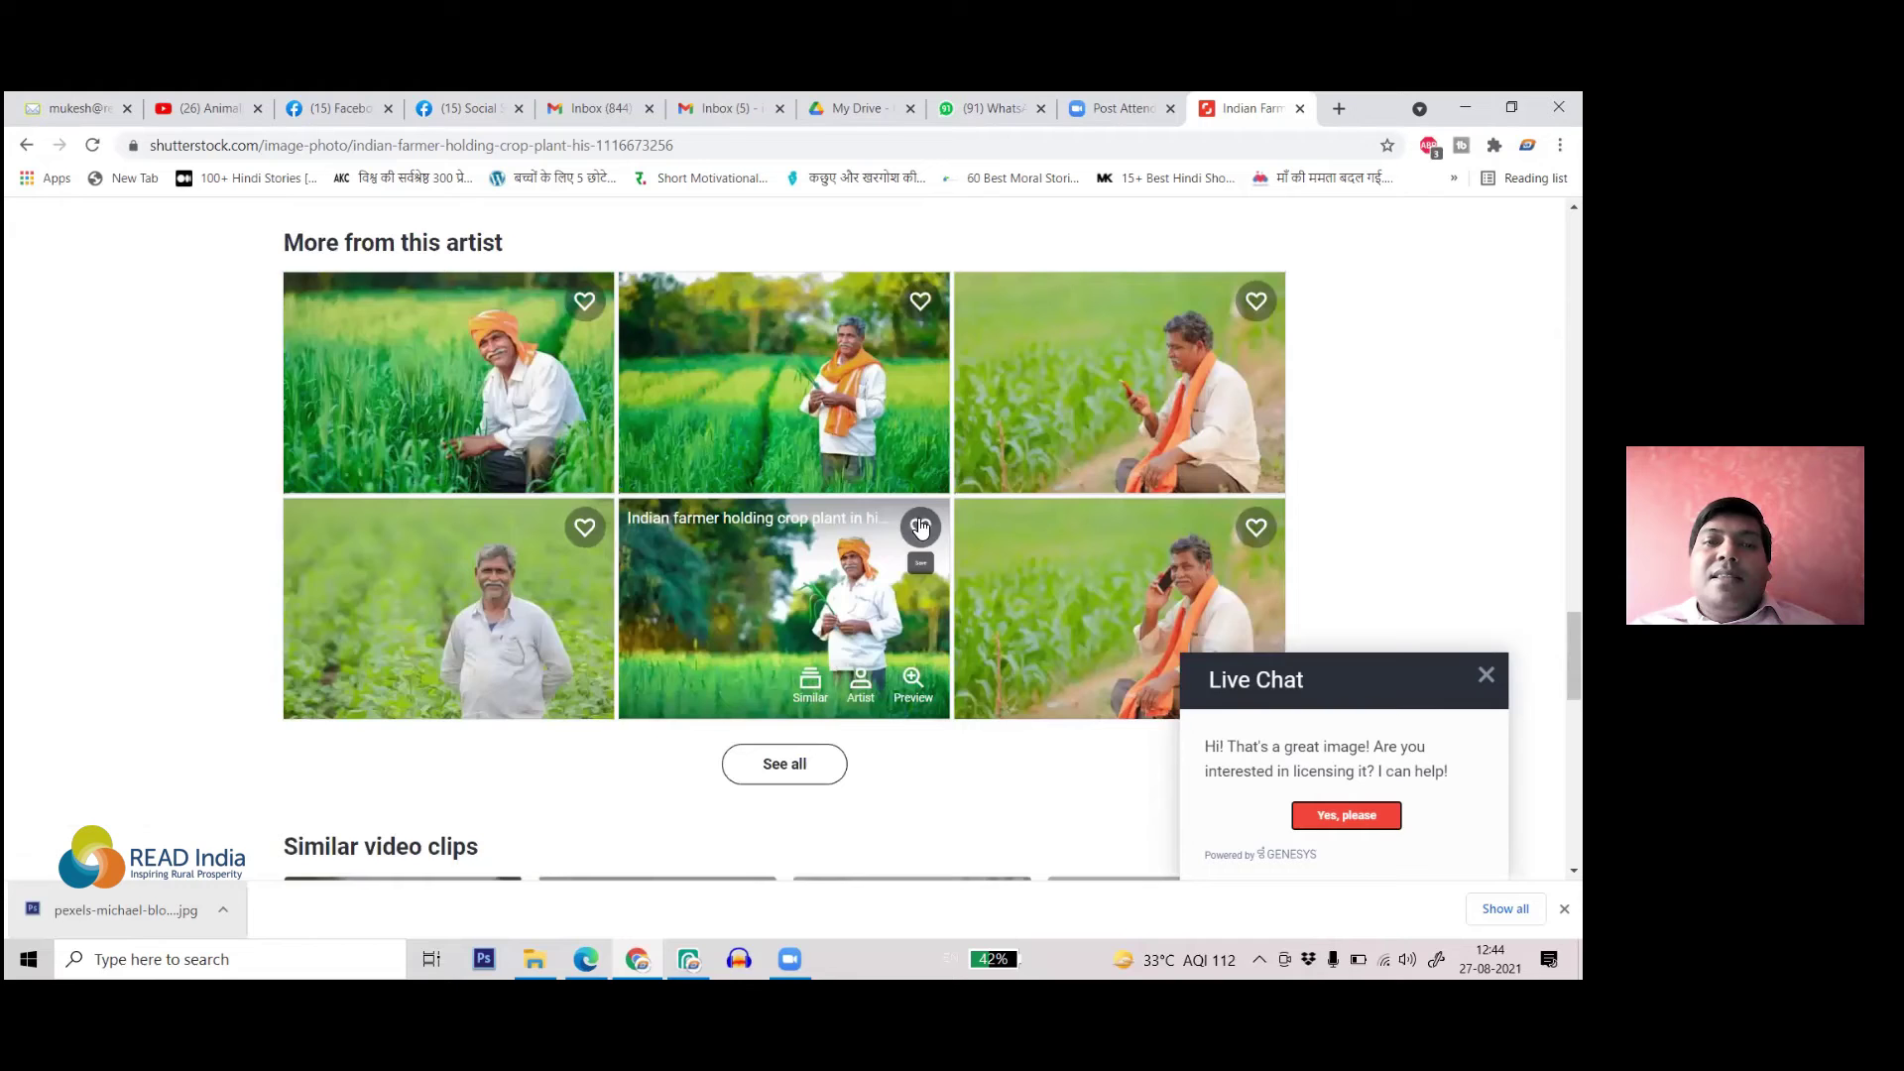
scroll(910, 539, down, 7)
scroll(893, 530, up, 6)
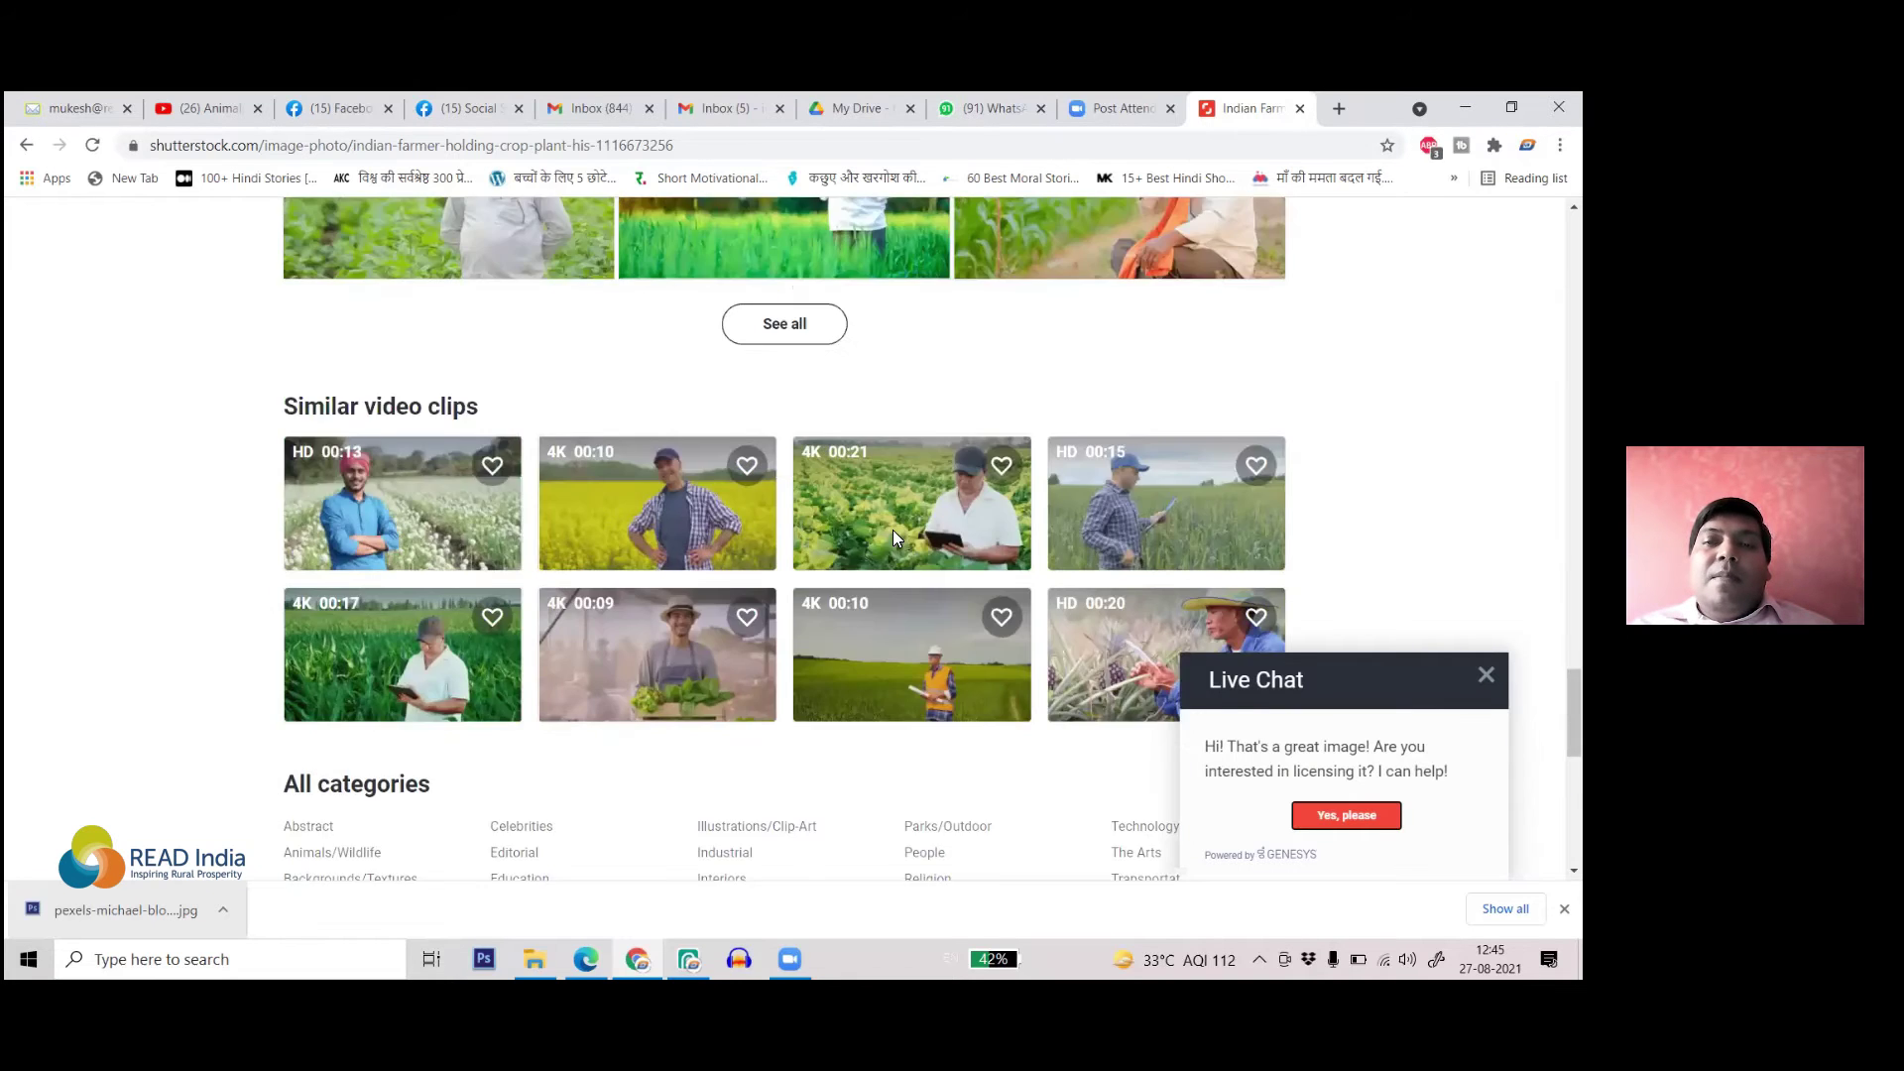
scroll(992, 496, down, 3)
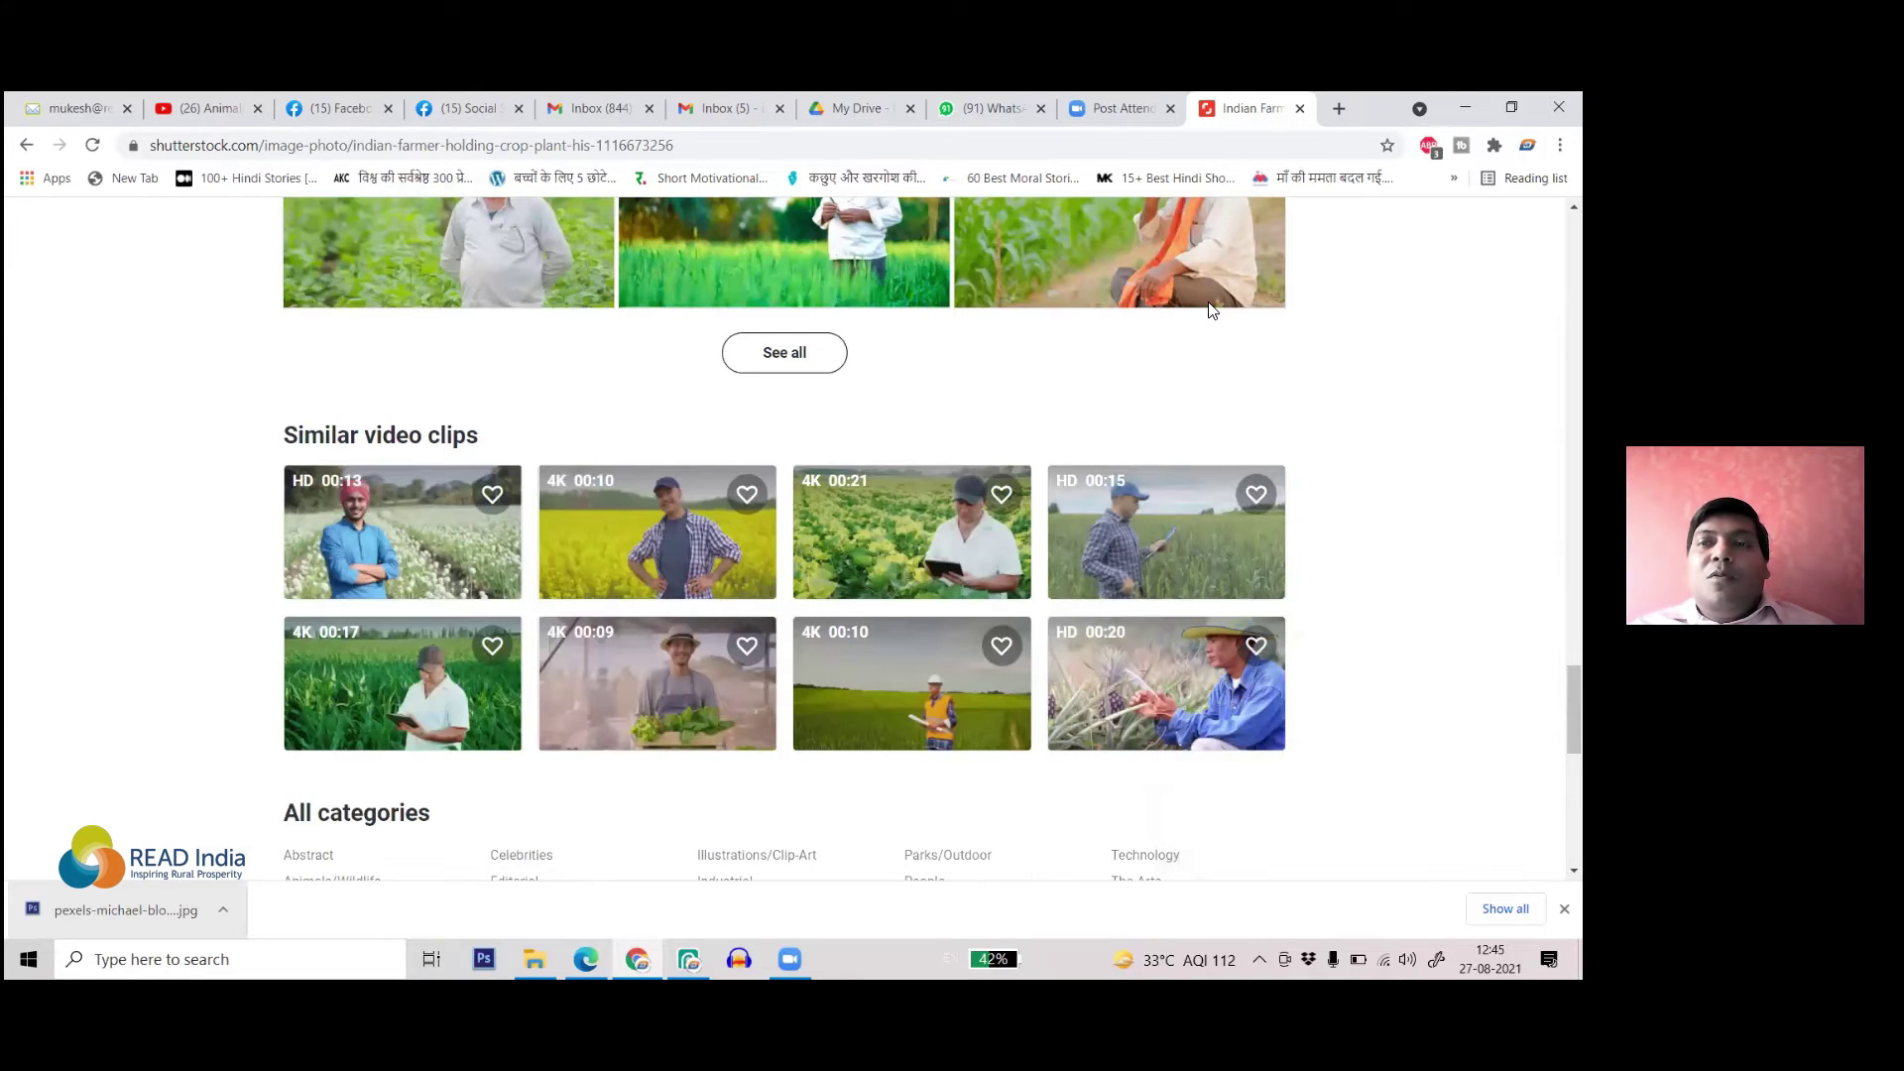
- Return to the search field on the farmer photo's page and search all images for "farmer vector"
scroll(1212, 298, up, 3)
scroll(1212, 231, up, 20)
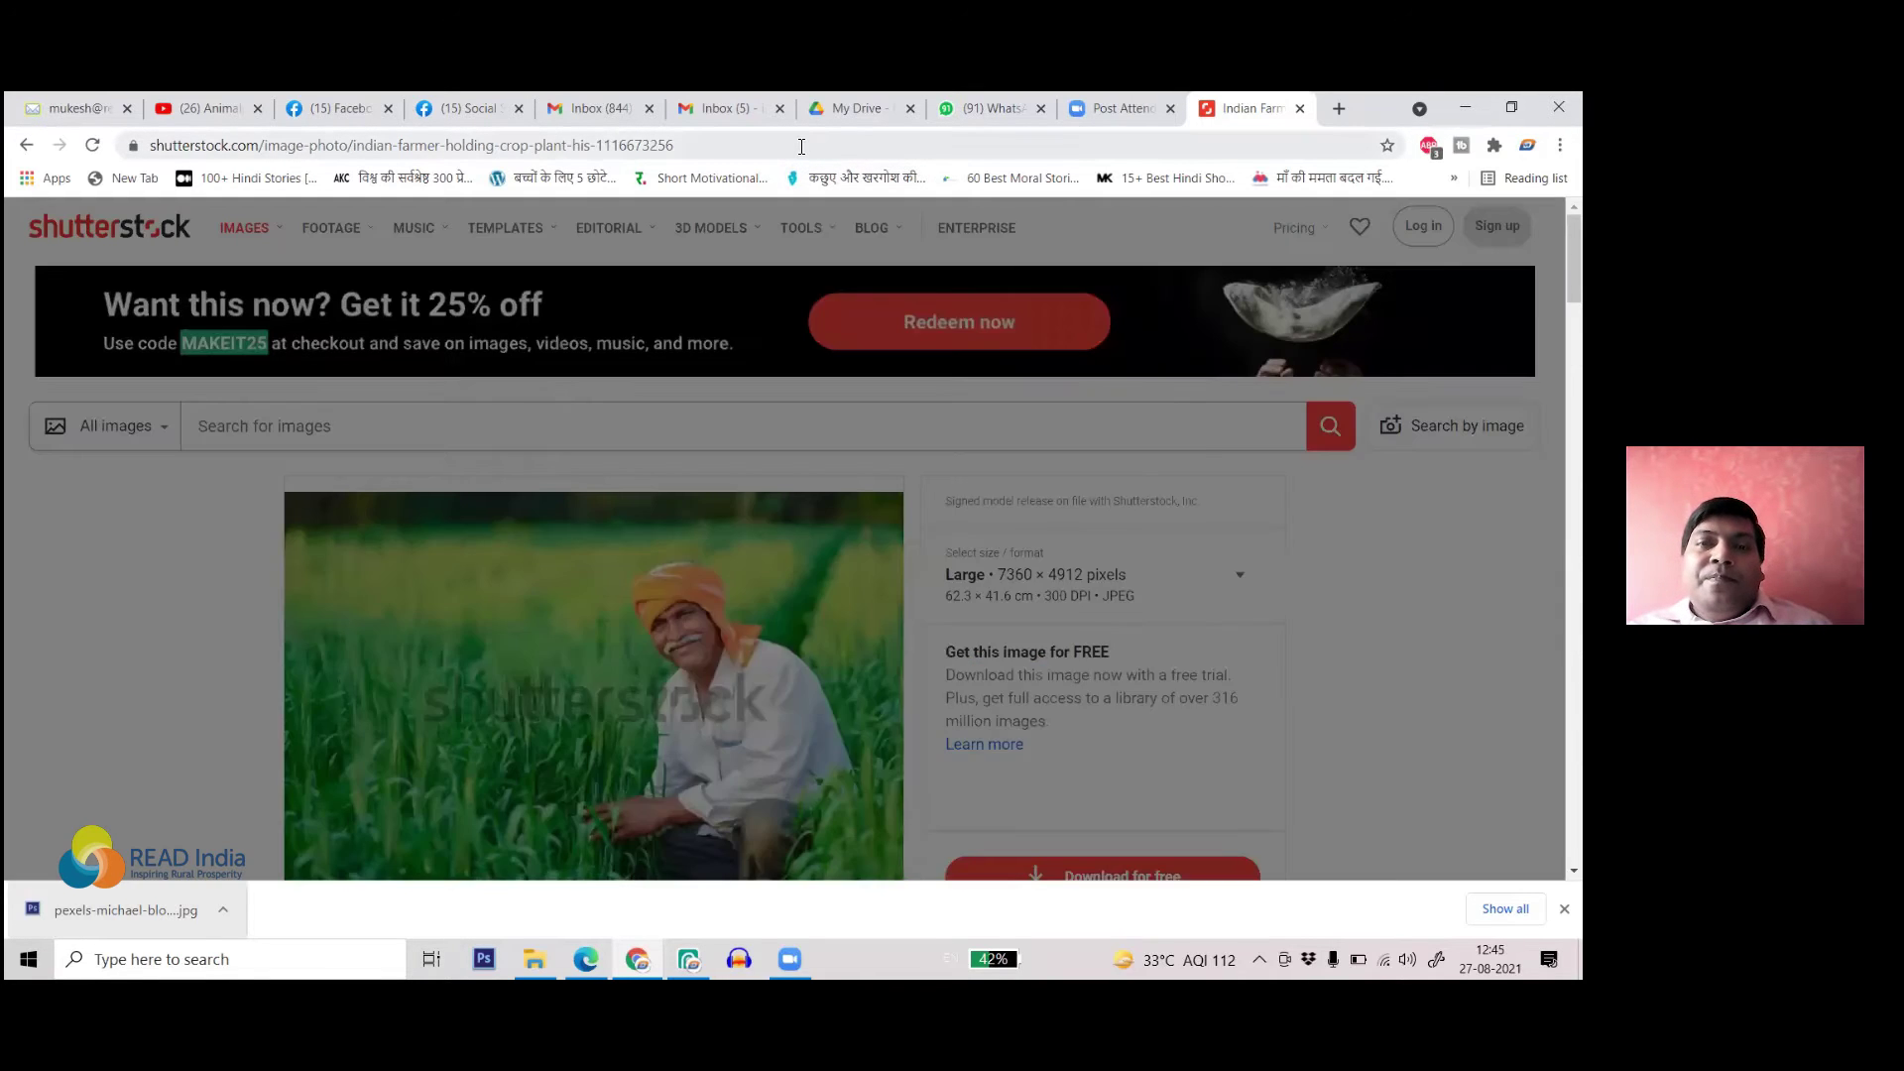
click(1169, 311)
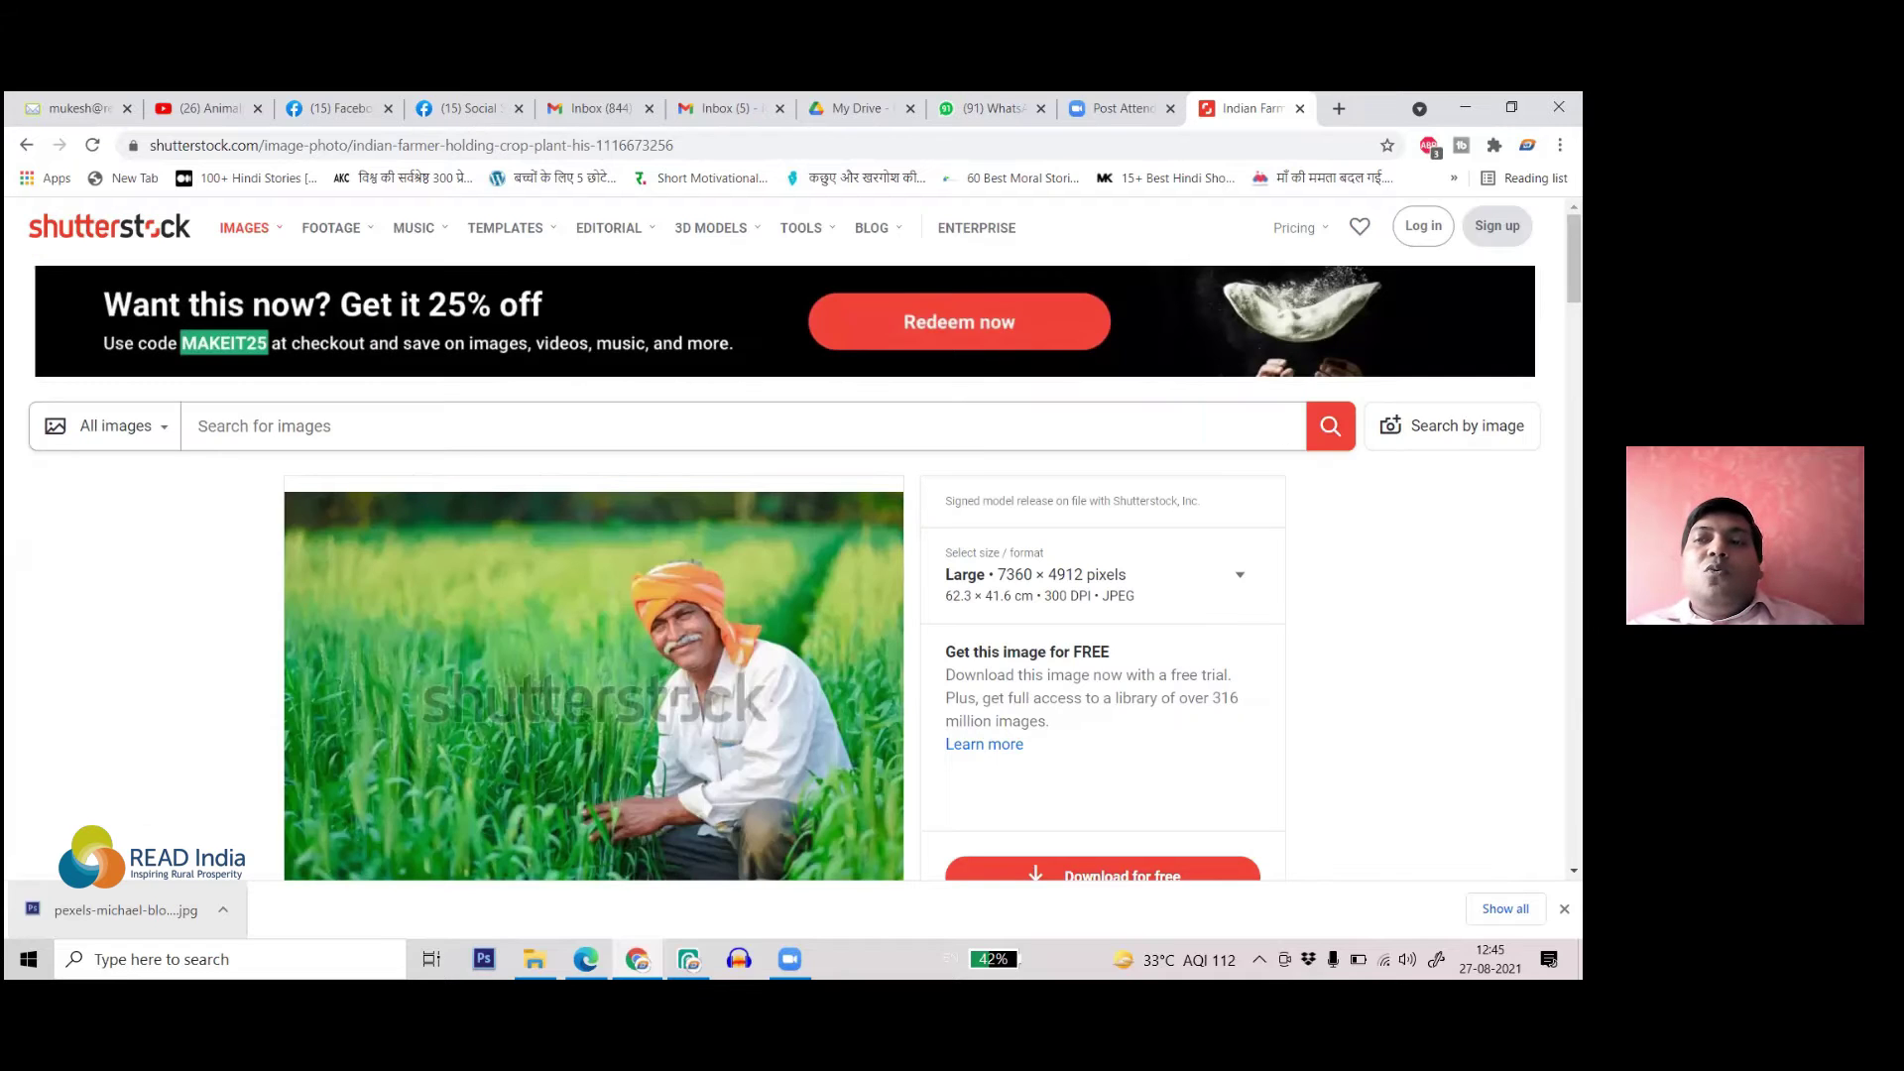
scroll(687, 408, down, 4)
scroll(687, 409, up, 4)
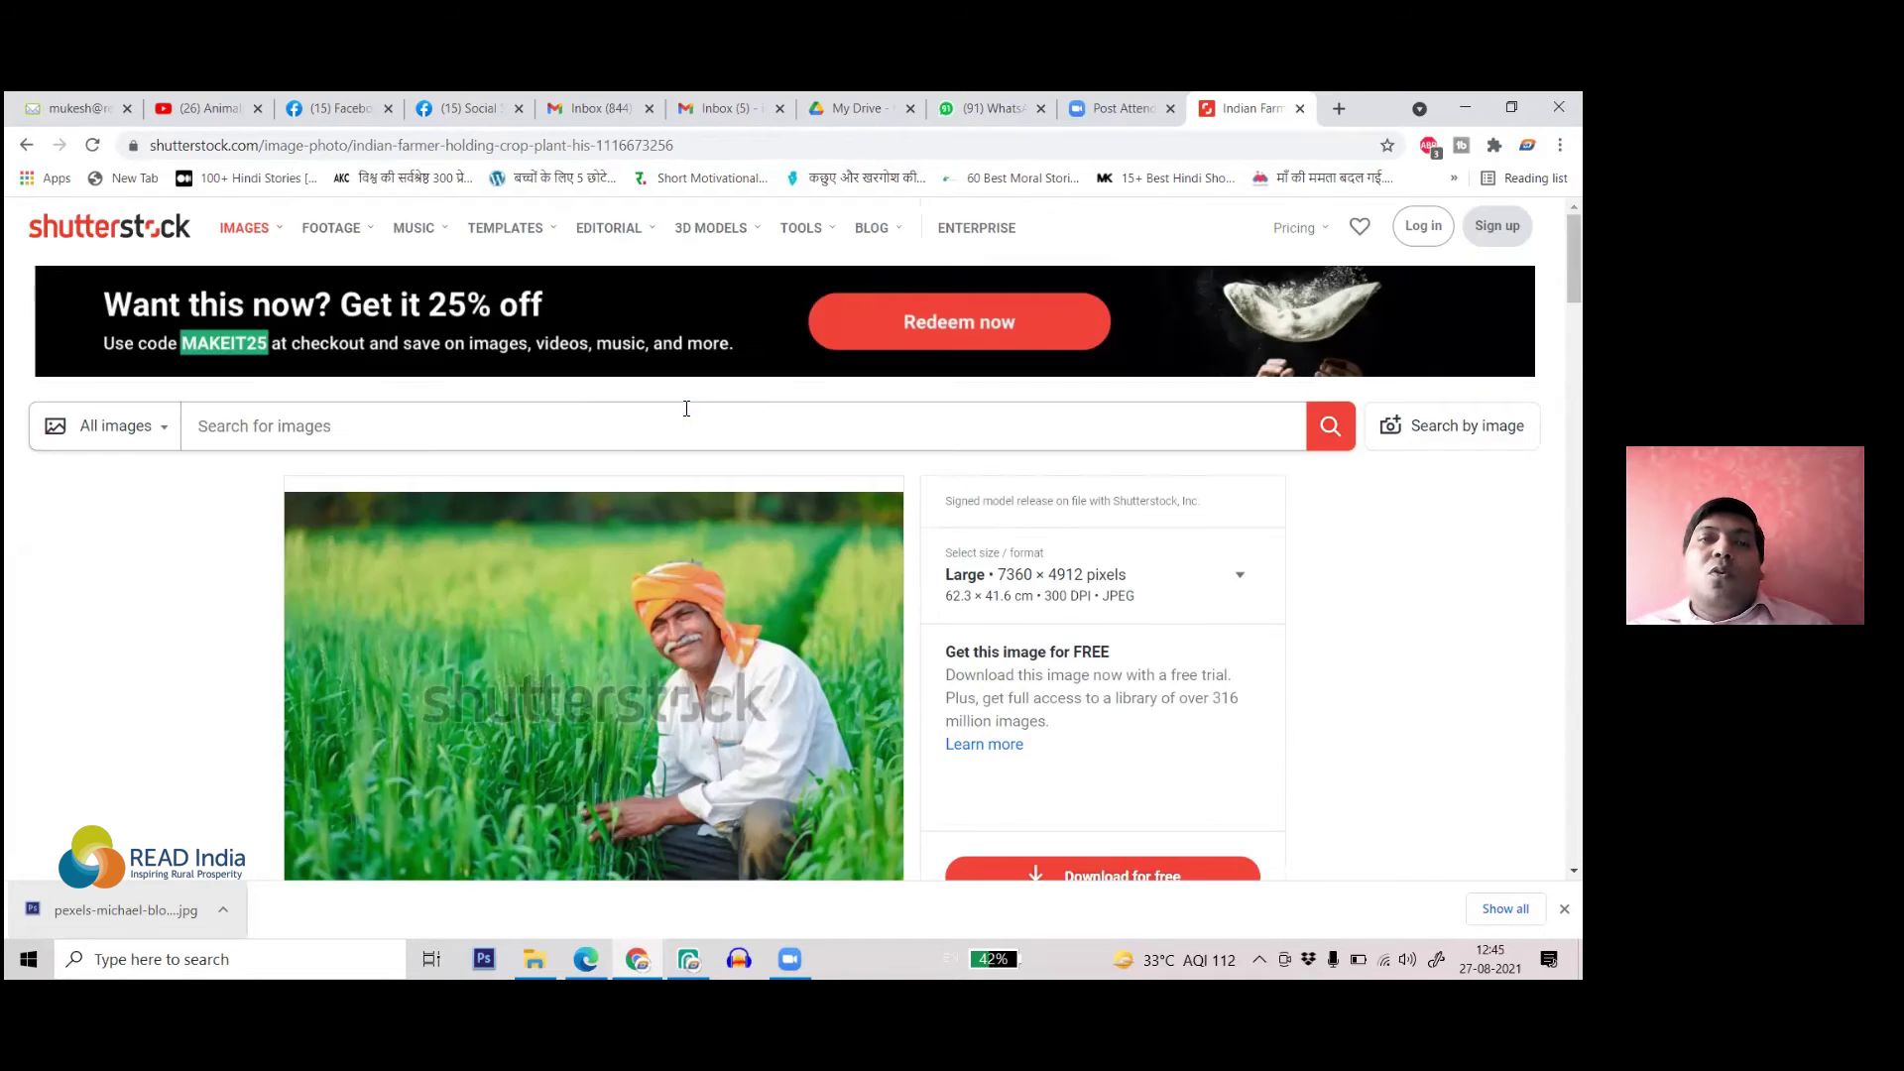
click(302, 429)
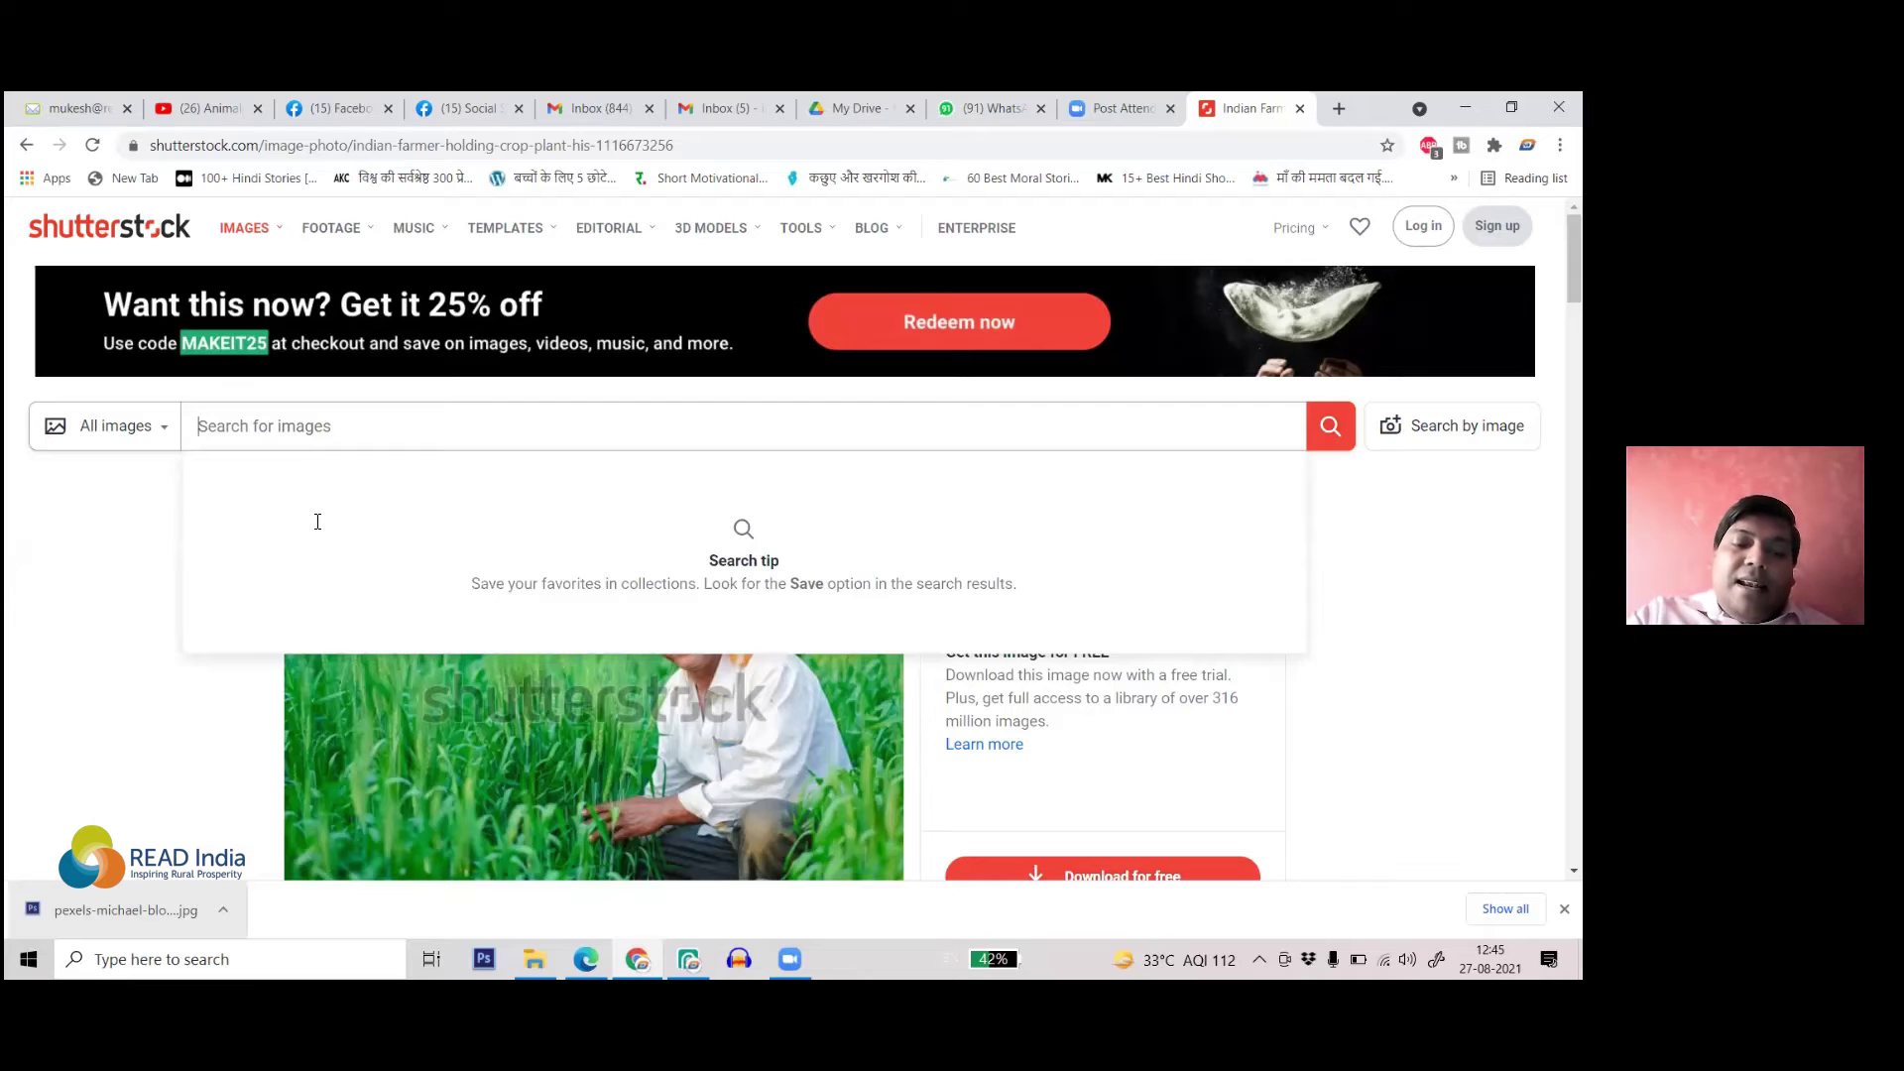
text(farme)
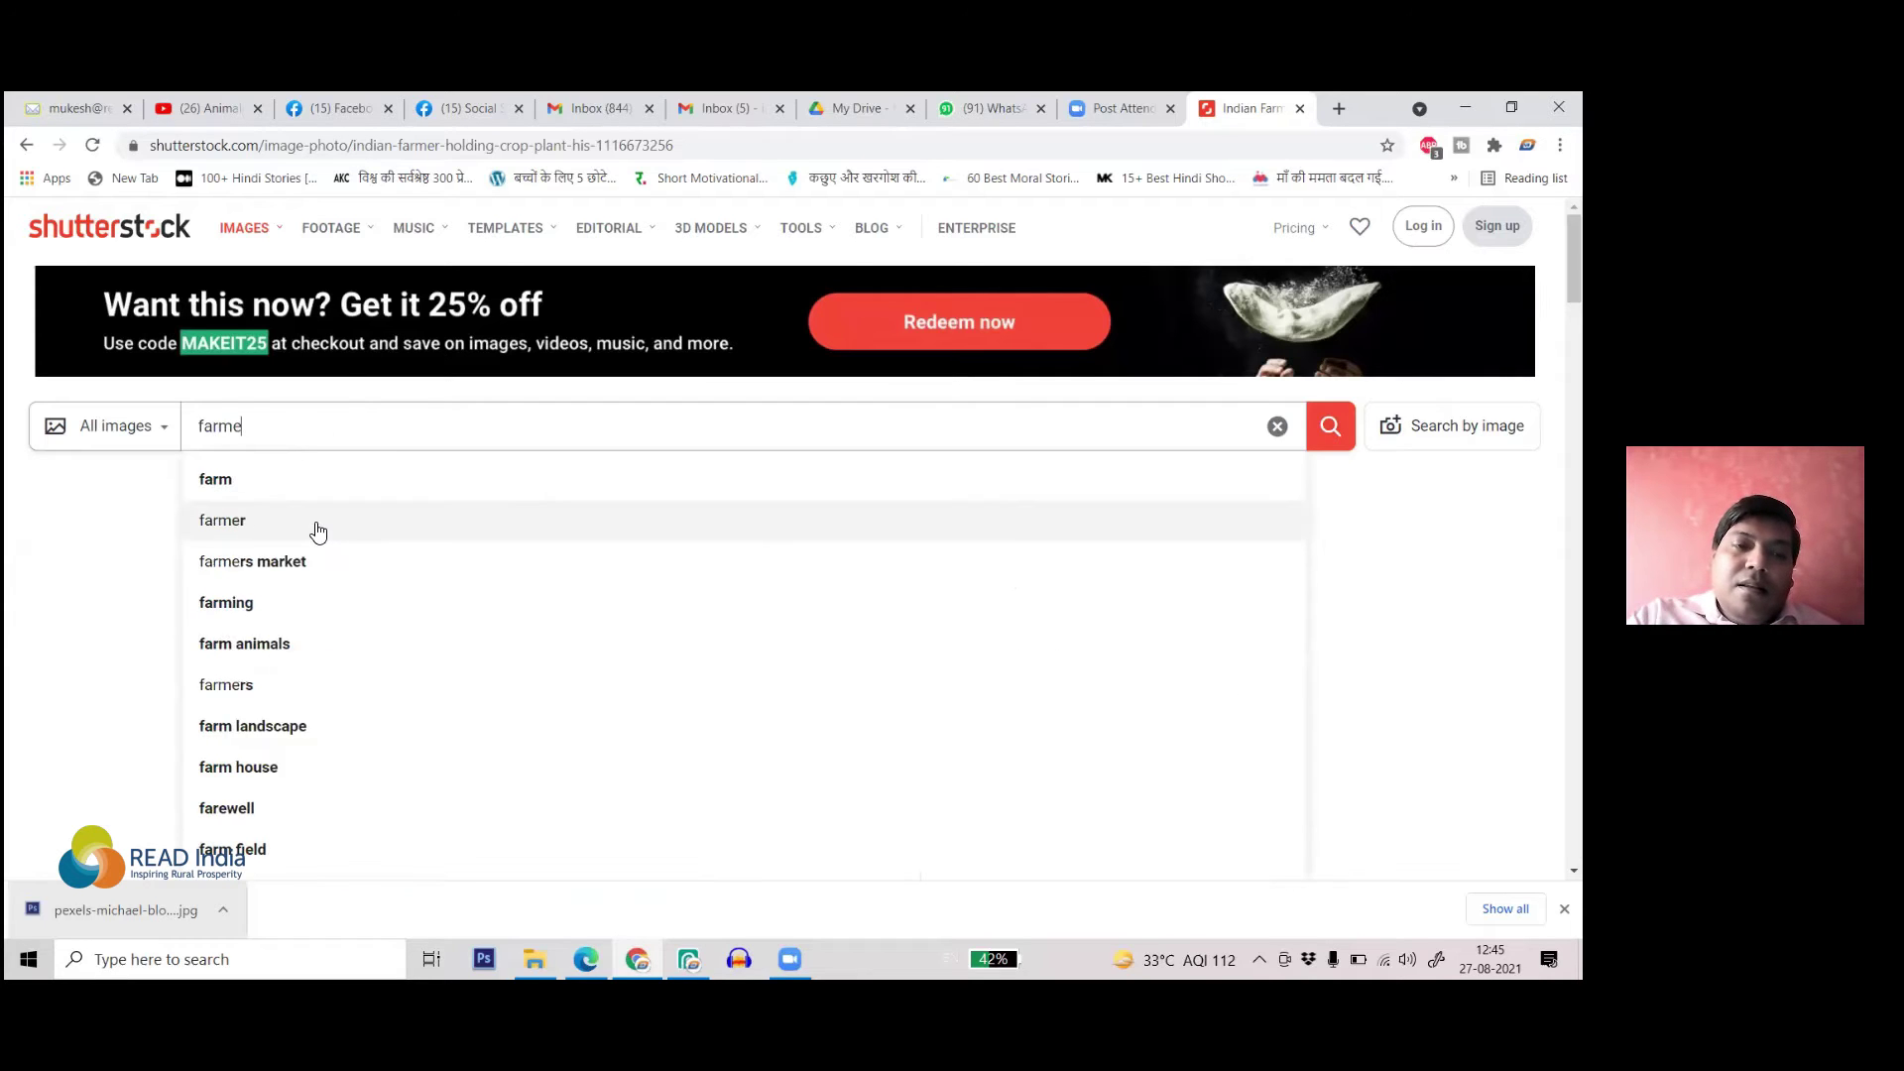
text(r vector)
key(Return)
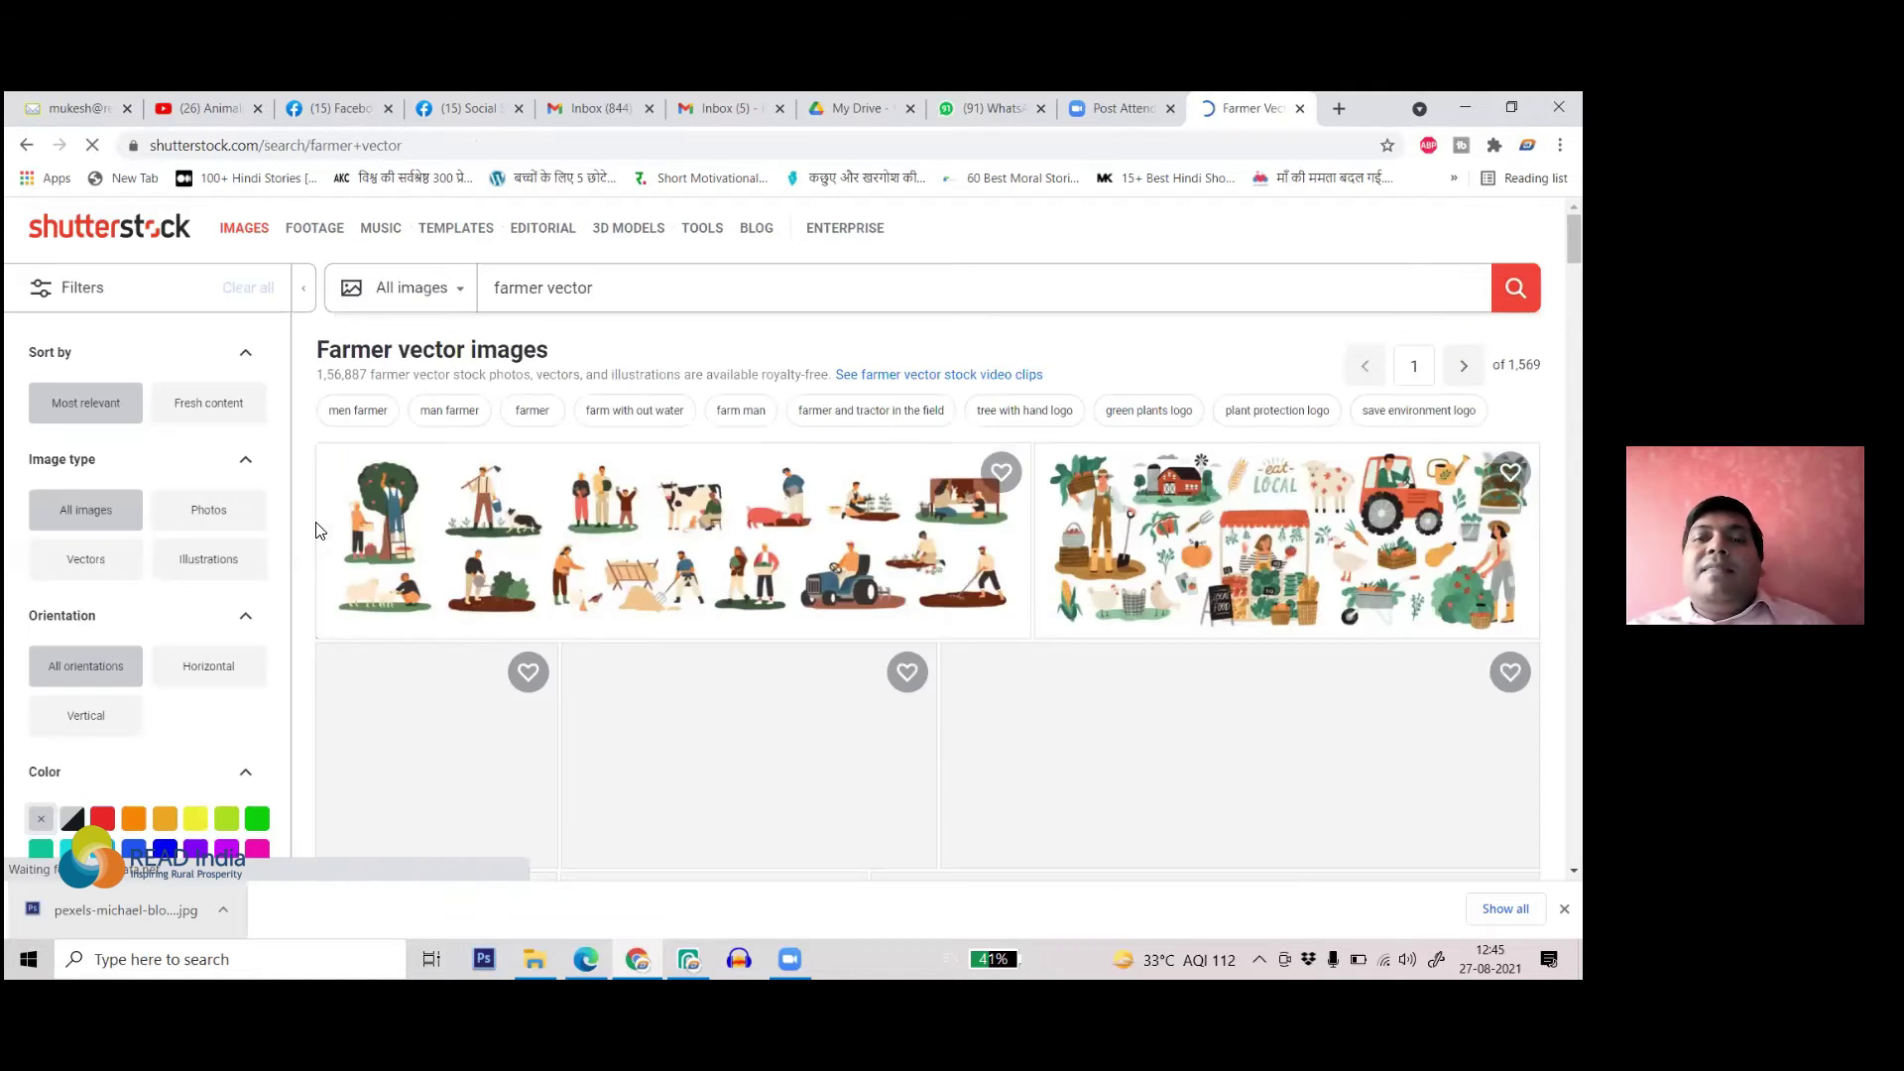
- Open the vector set of Indian village farmers working with a white cow and examine its asset data and related keywords
scroll(902, 607, down, 2)
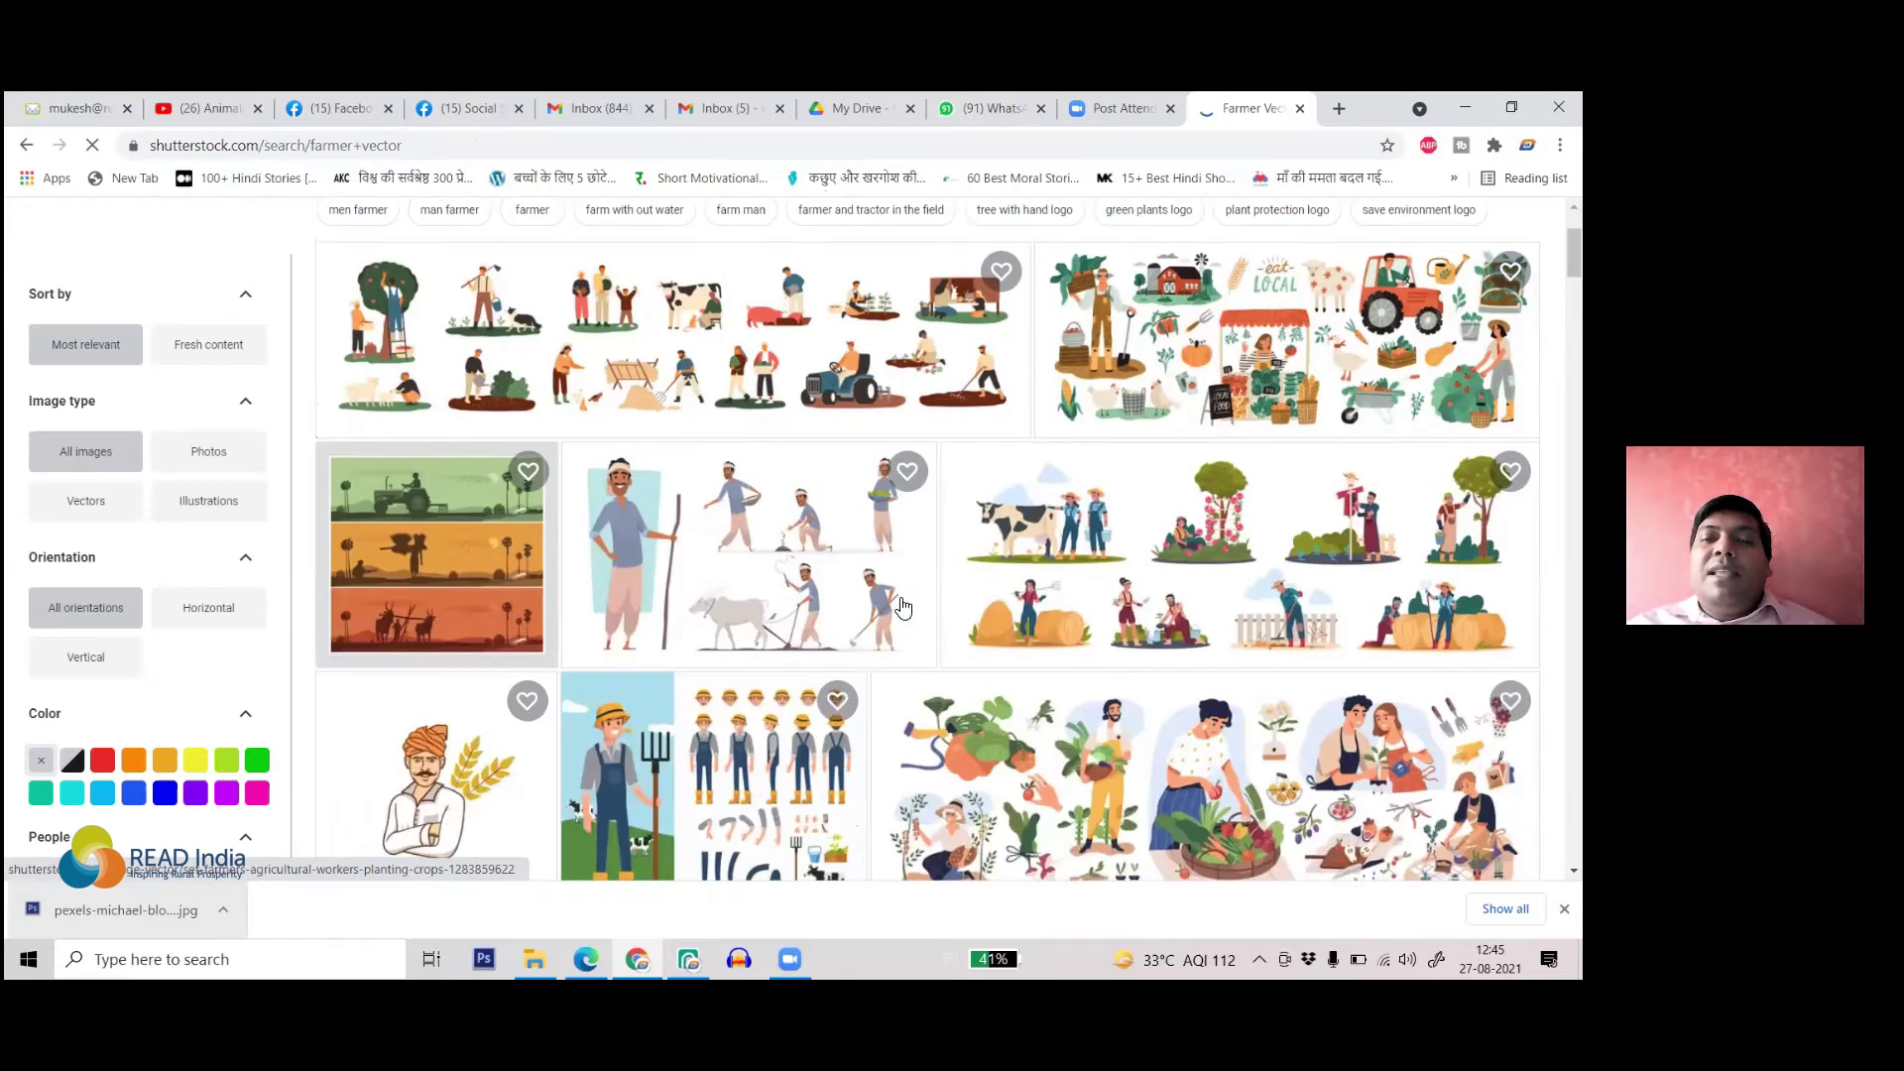
click(845, 587)
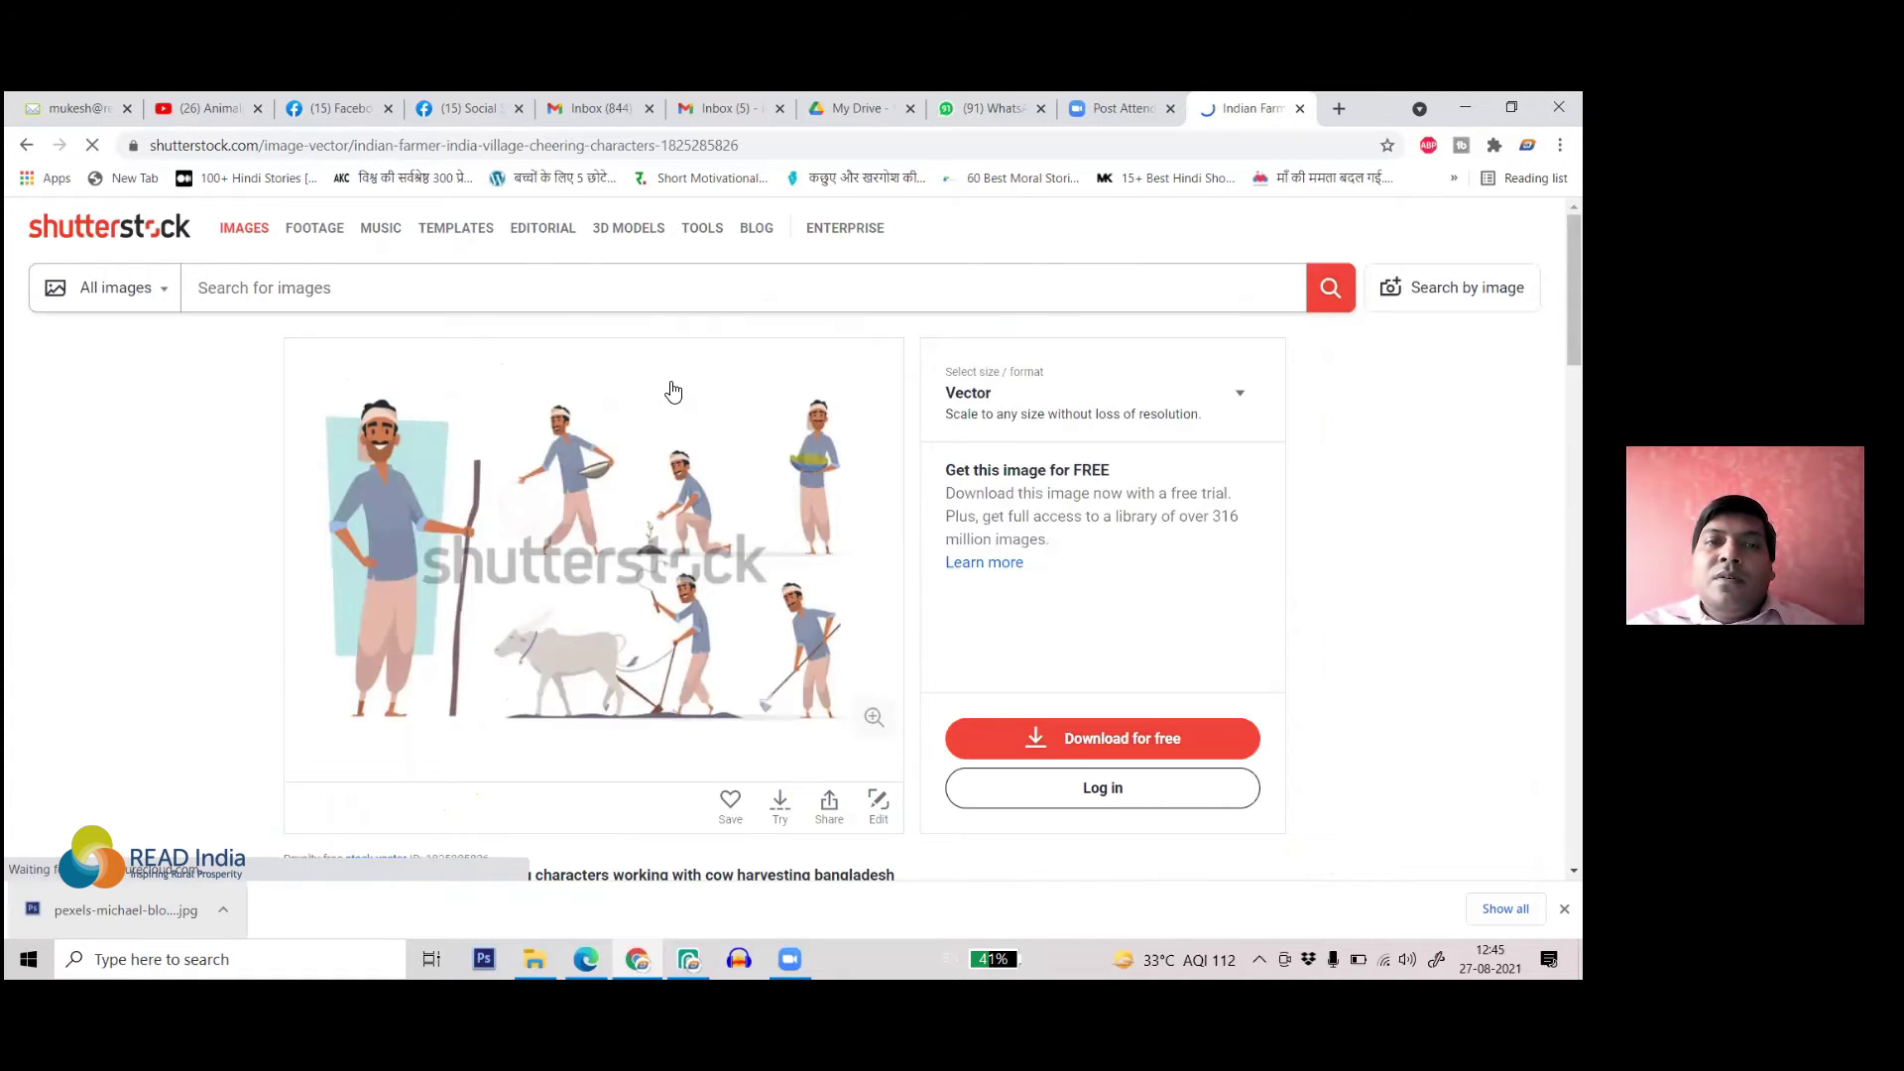
scroll(675, 389, down, 2)
scroll(987, 447, down, 5)
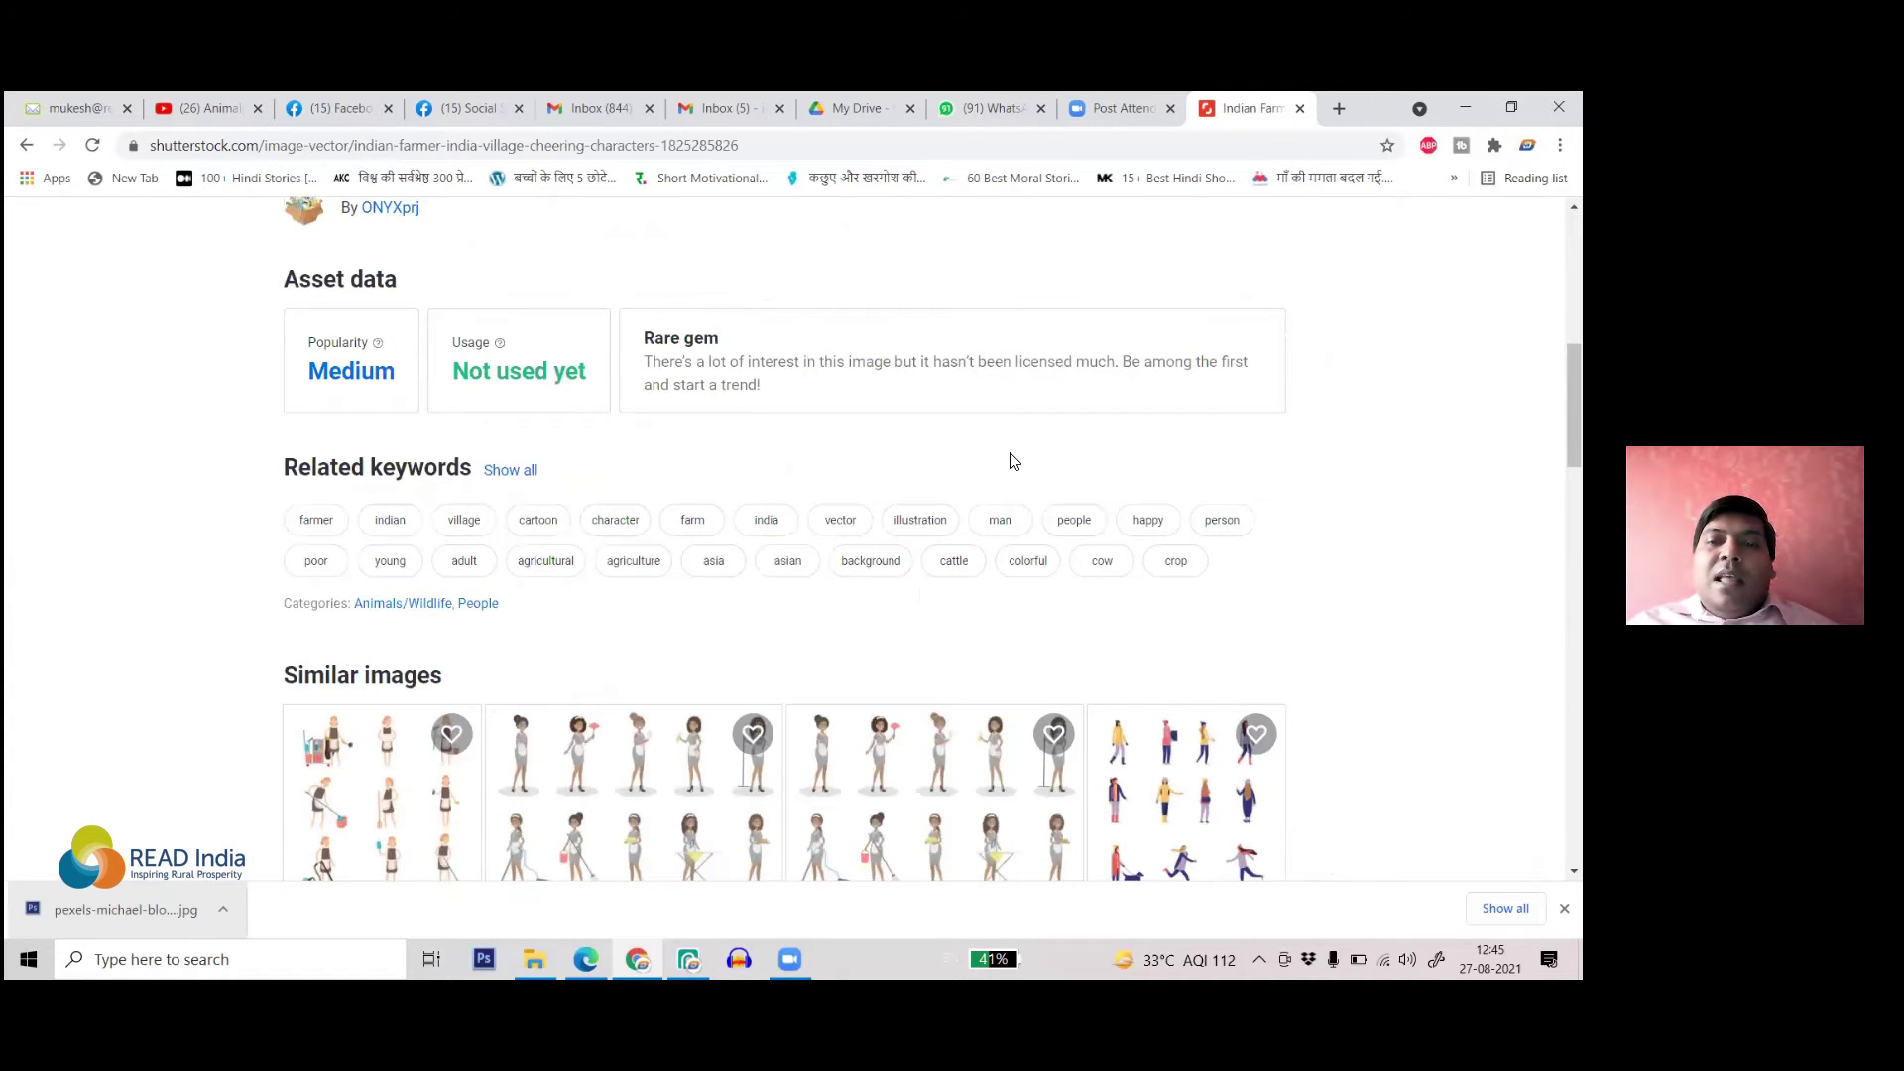
- Look through the farmer vector's similar images, the artist's other illustrations and the similar video clips
scroll(996, 461, down, 4)
scroll(997, 466, down, 4)
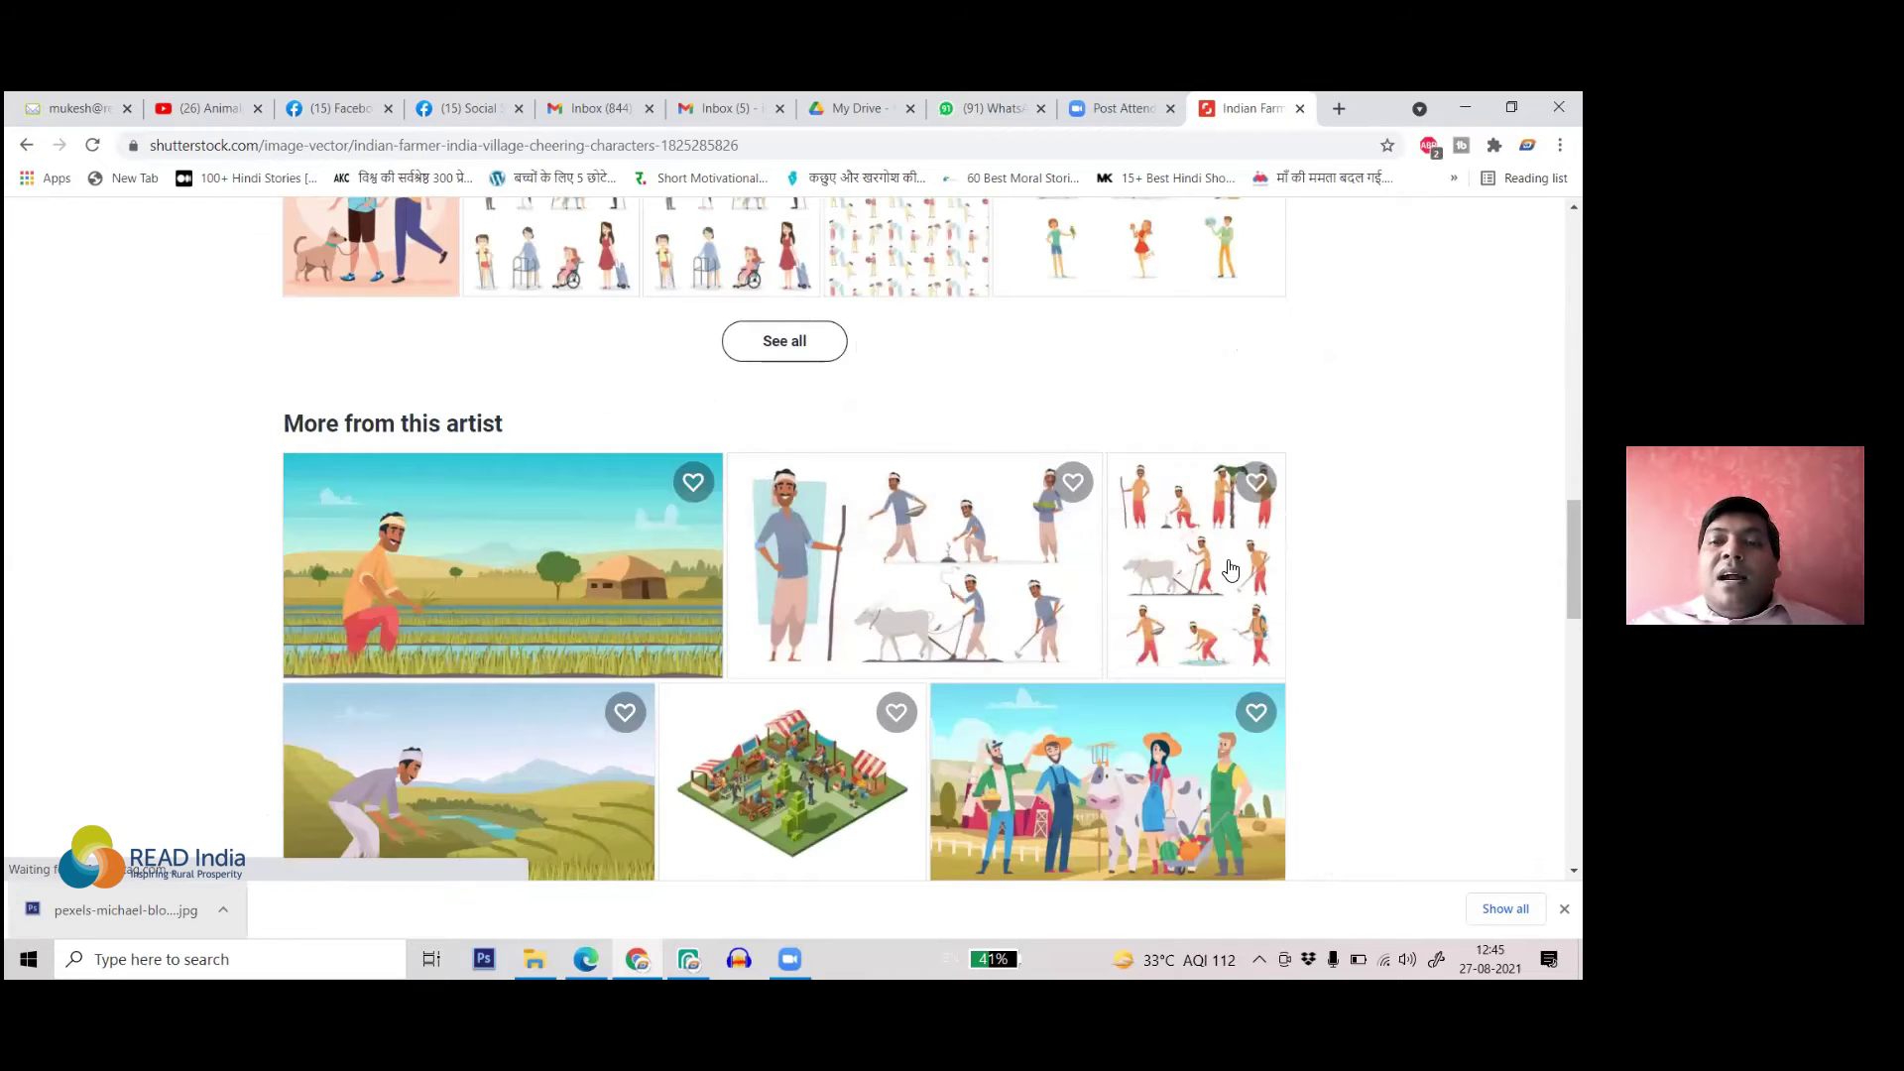
scroll(1214, 563, down, 2)
scroll(1214, 563, down, 2)
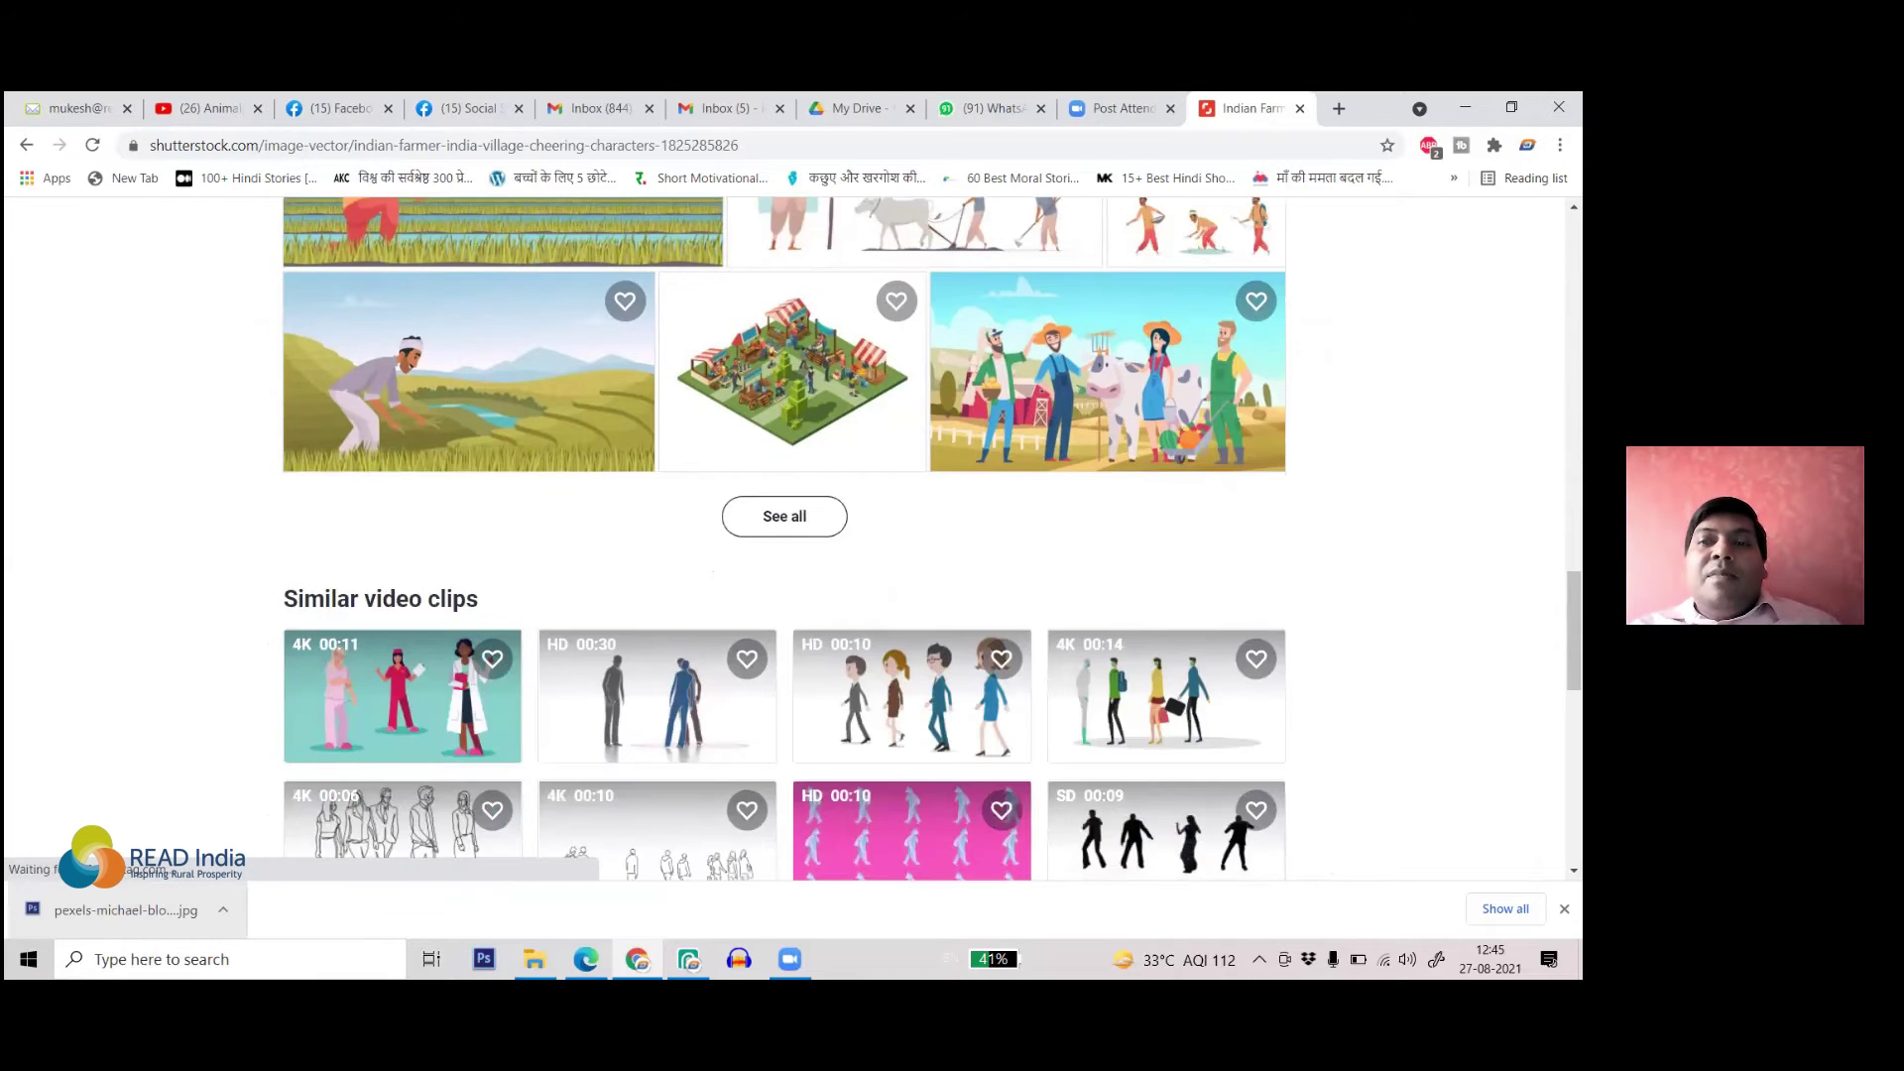
- Examine the similar images, related keywords, artist's other works and video clips on the Indian farmer vector page
scroll(887, 535, down, 2)
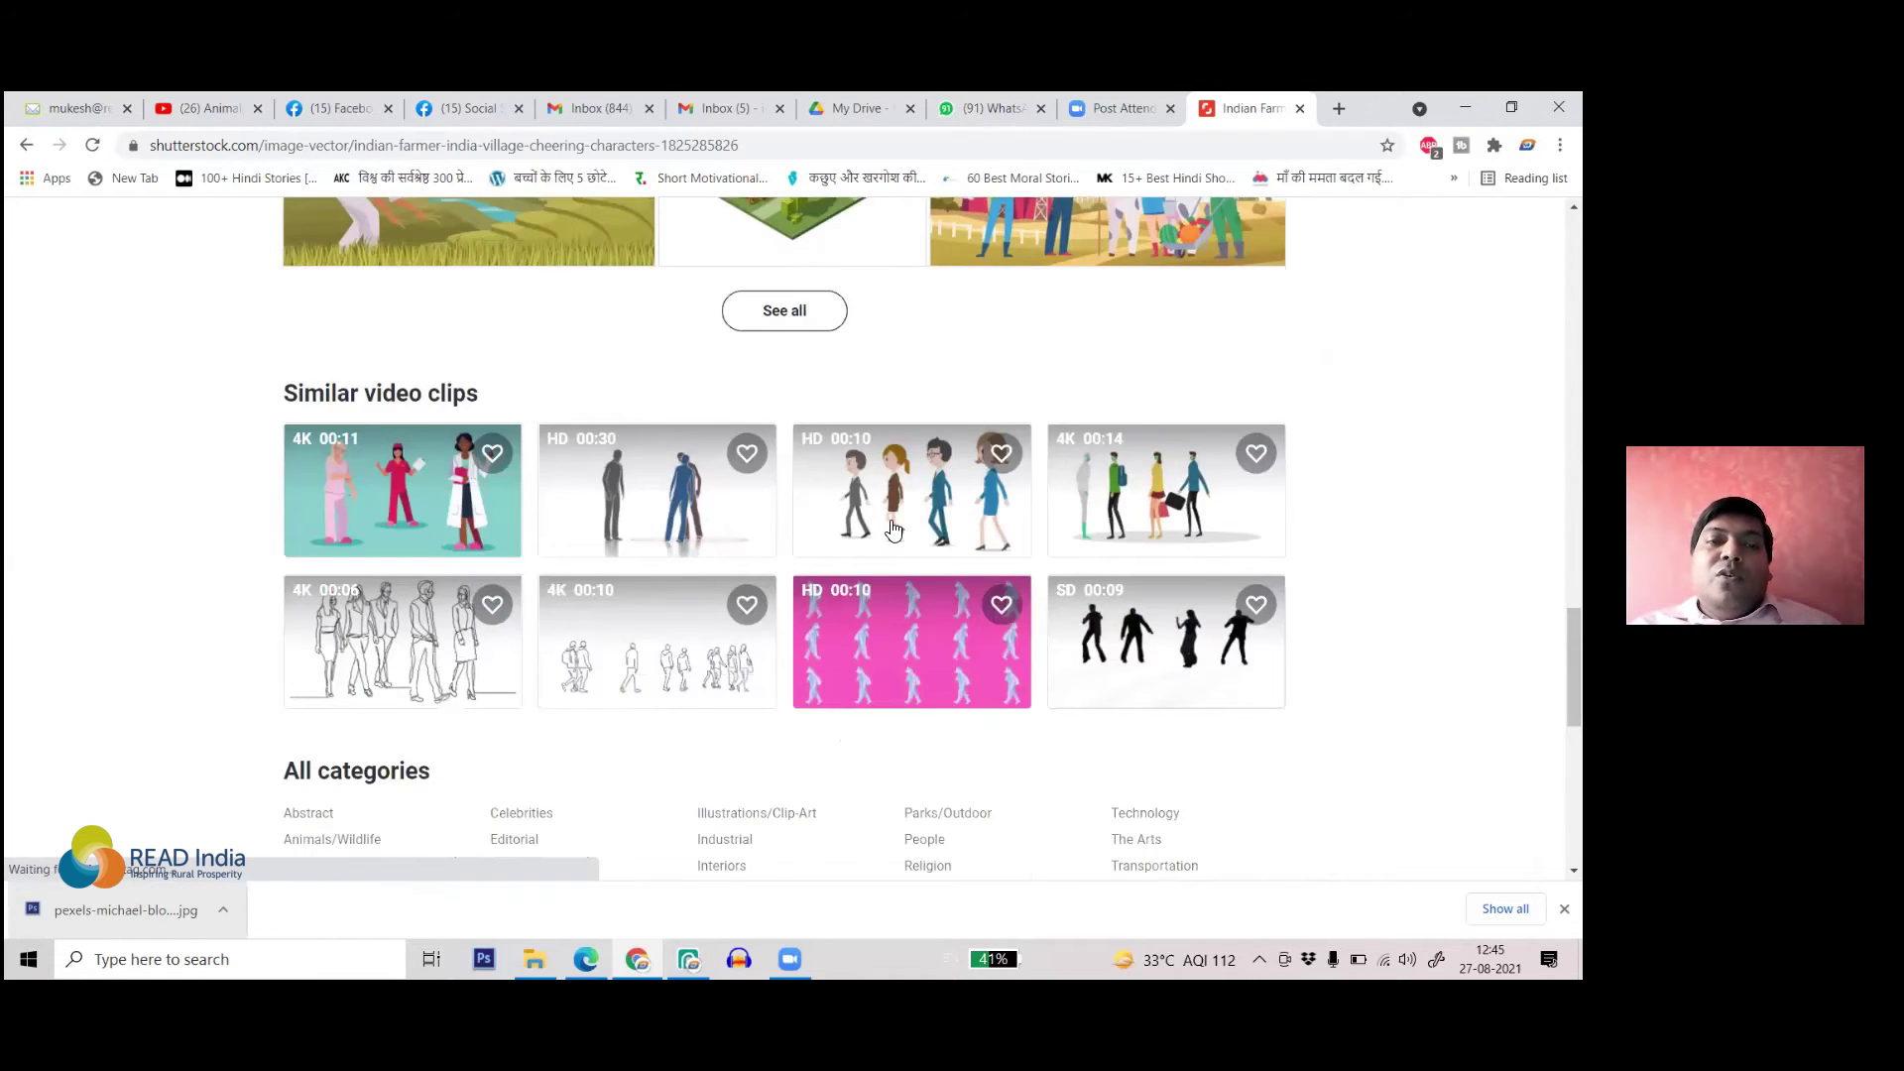
scroll(828, 556, up, 4)
scroll(863, 471, down, 1)
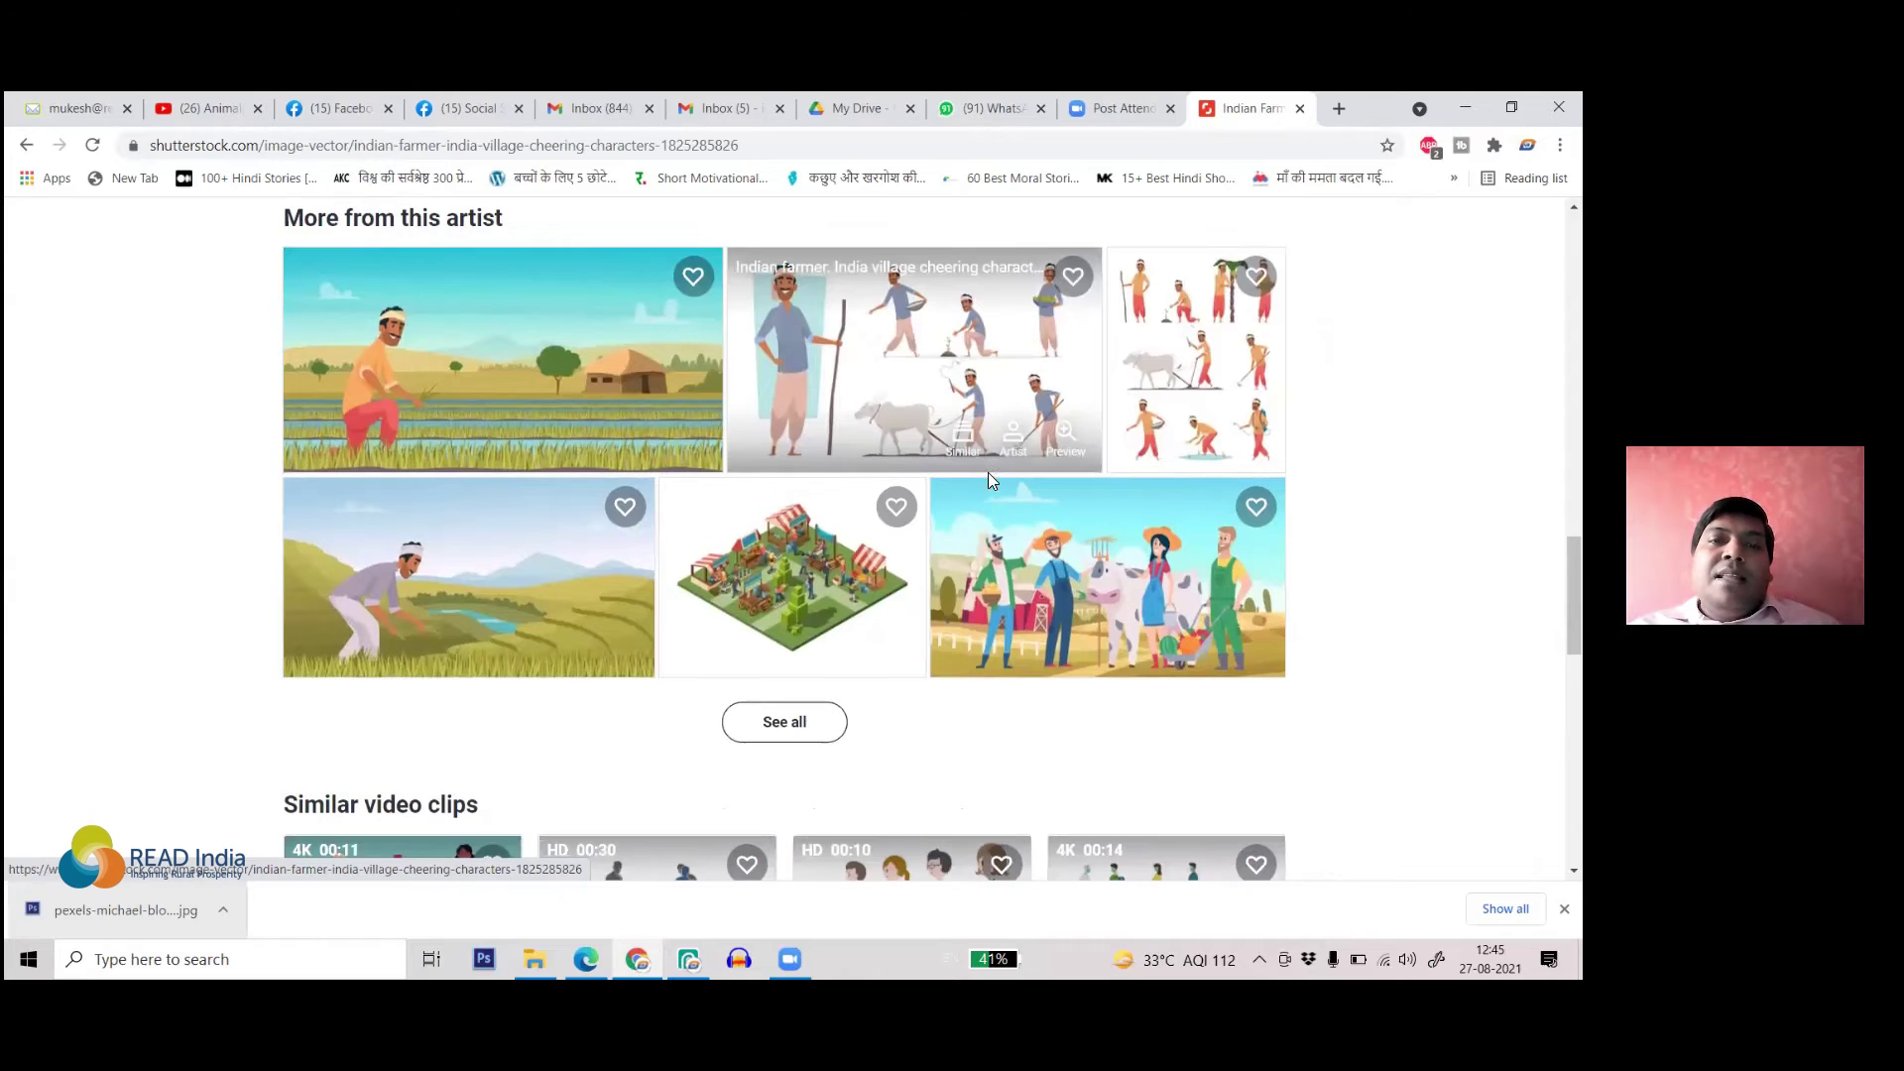
scroll(689, 428, up, 7)
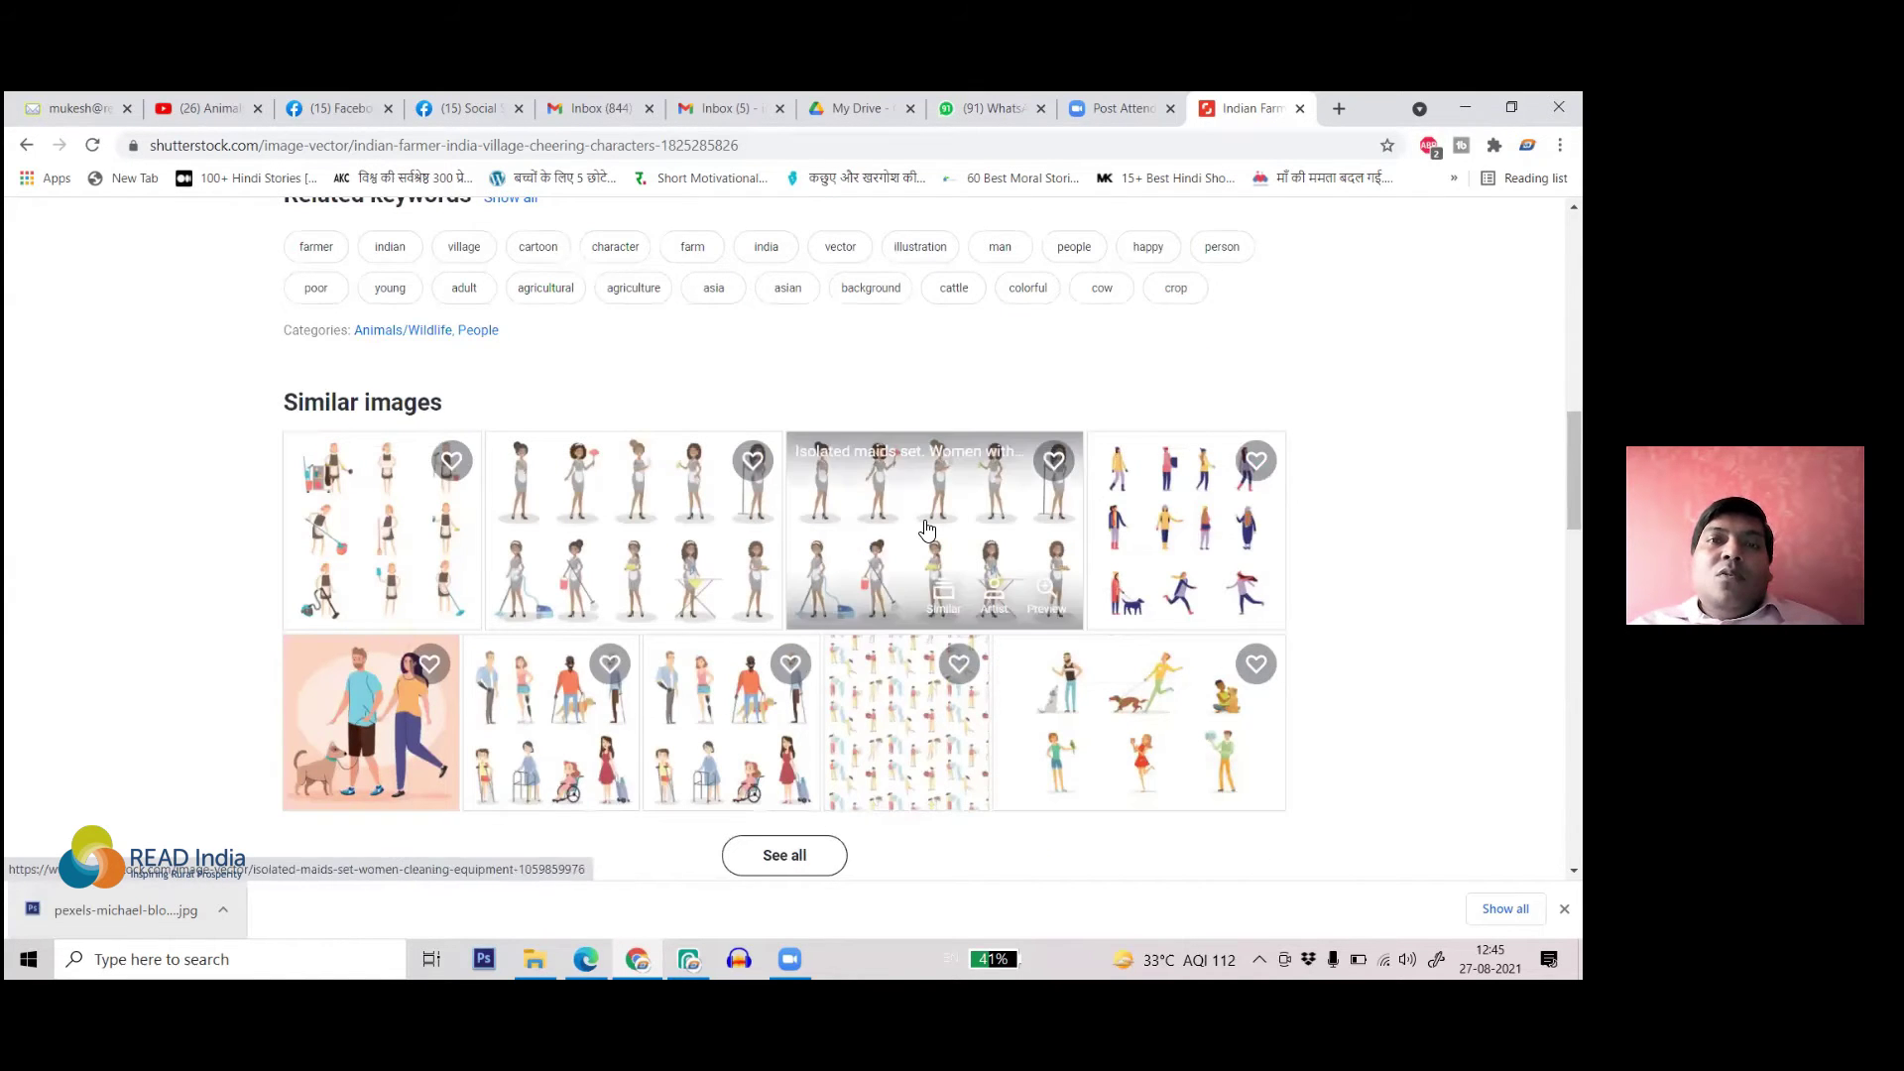
scroll(931, 523, up, 2)
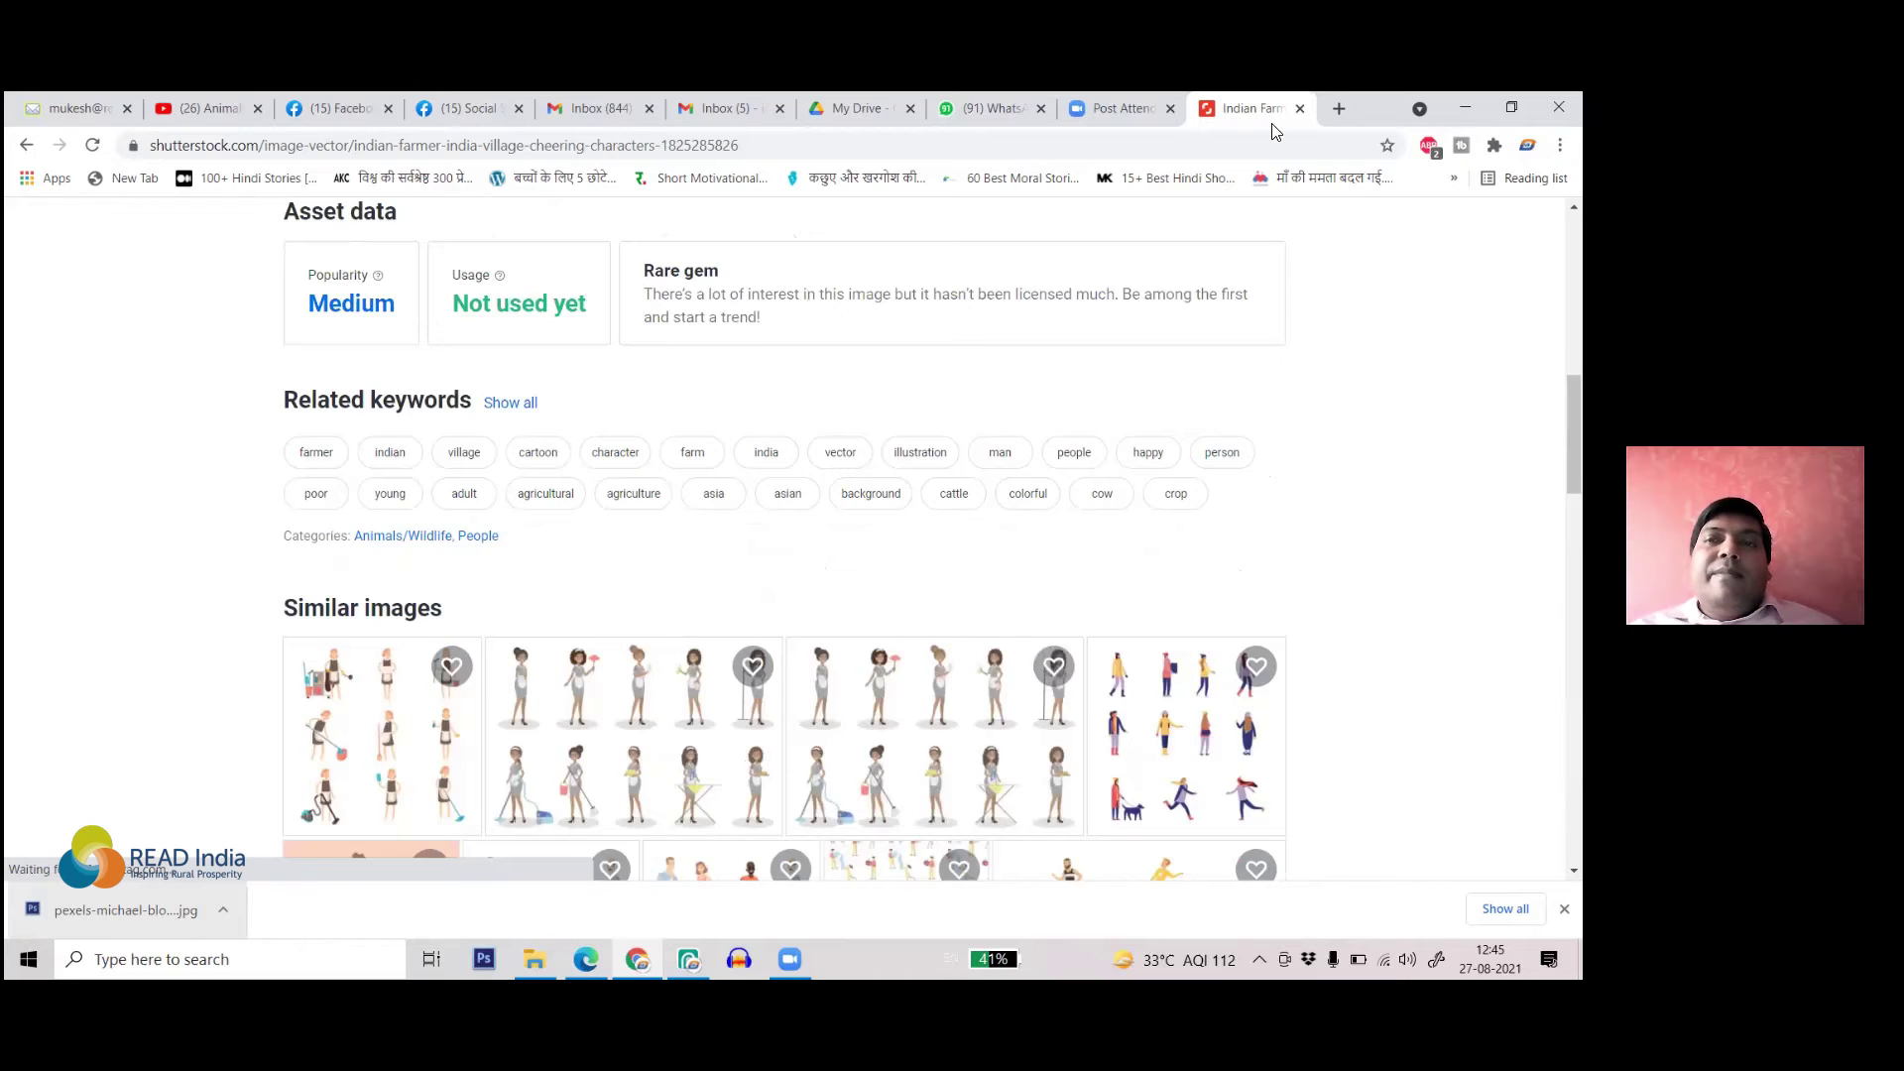
key(Page_Up)
click(843, 145)
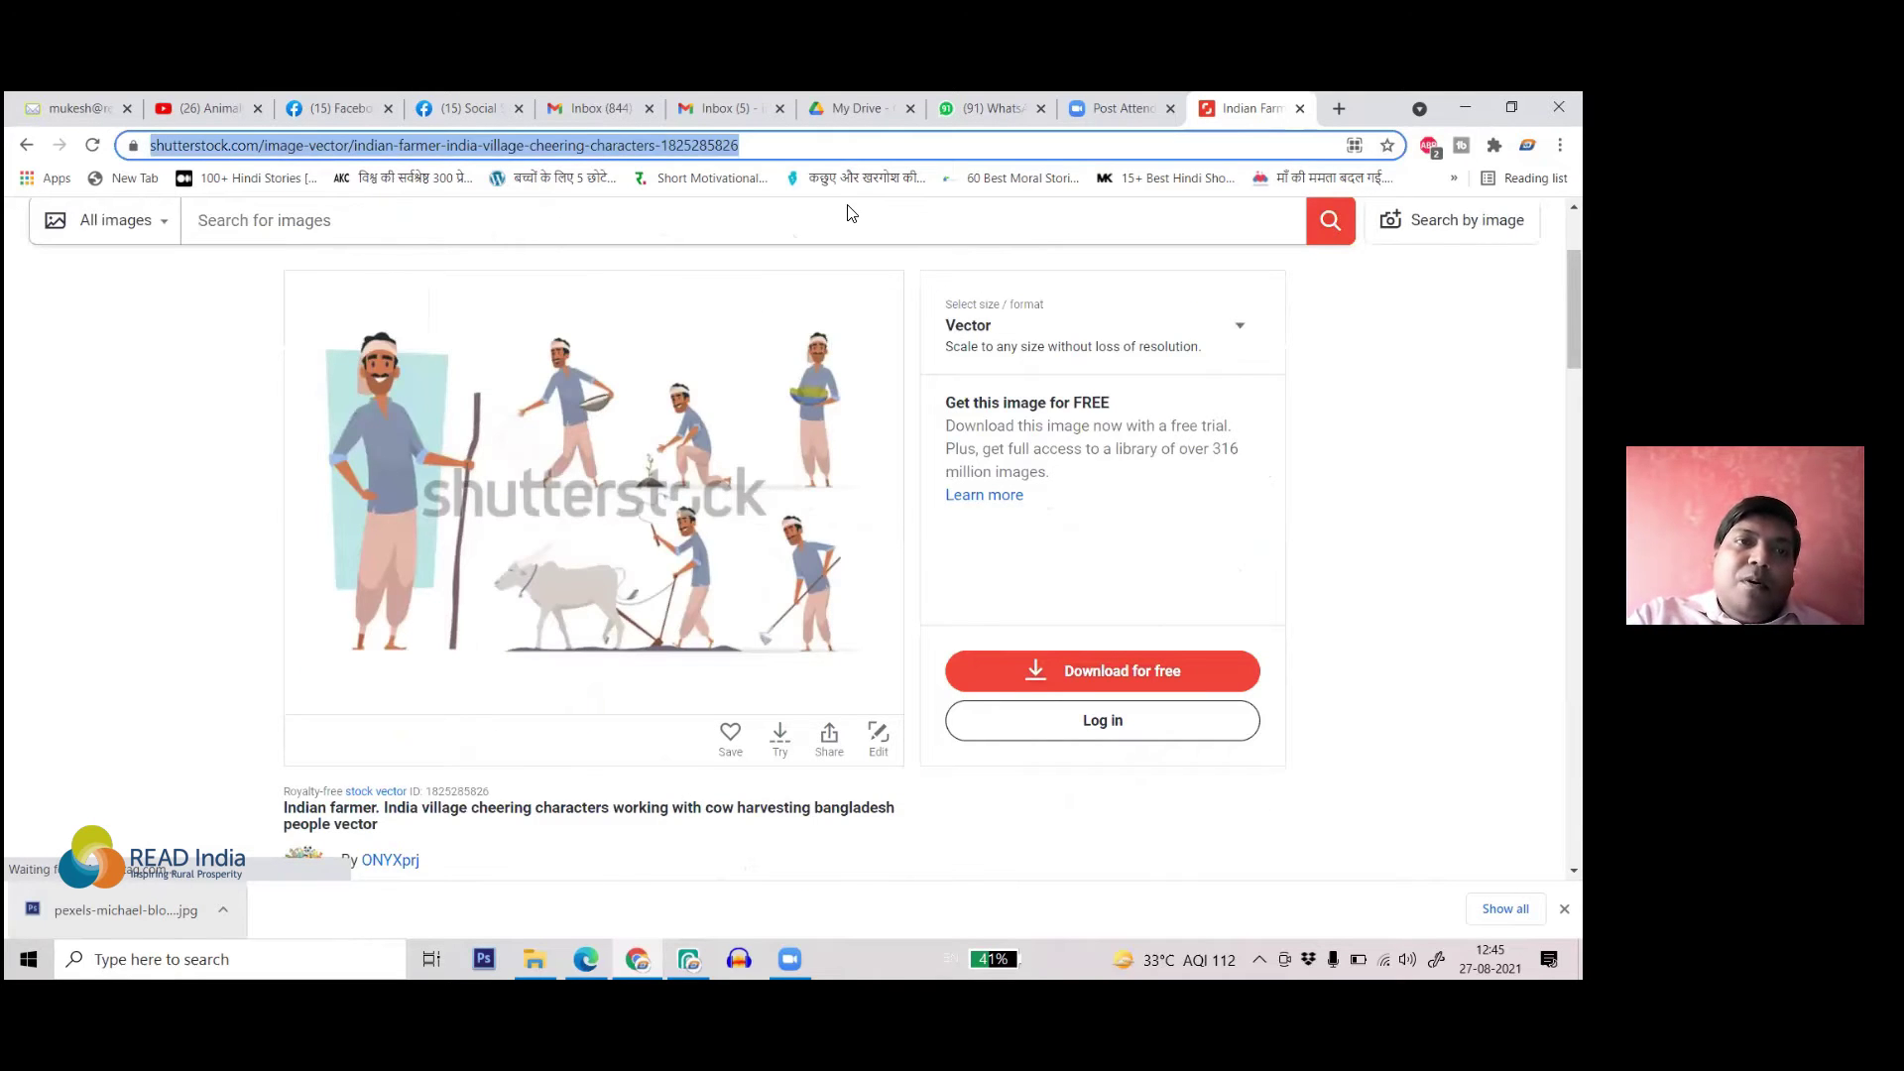
text(free)
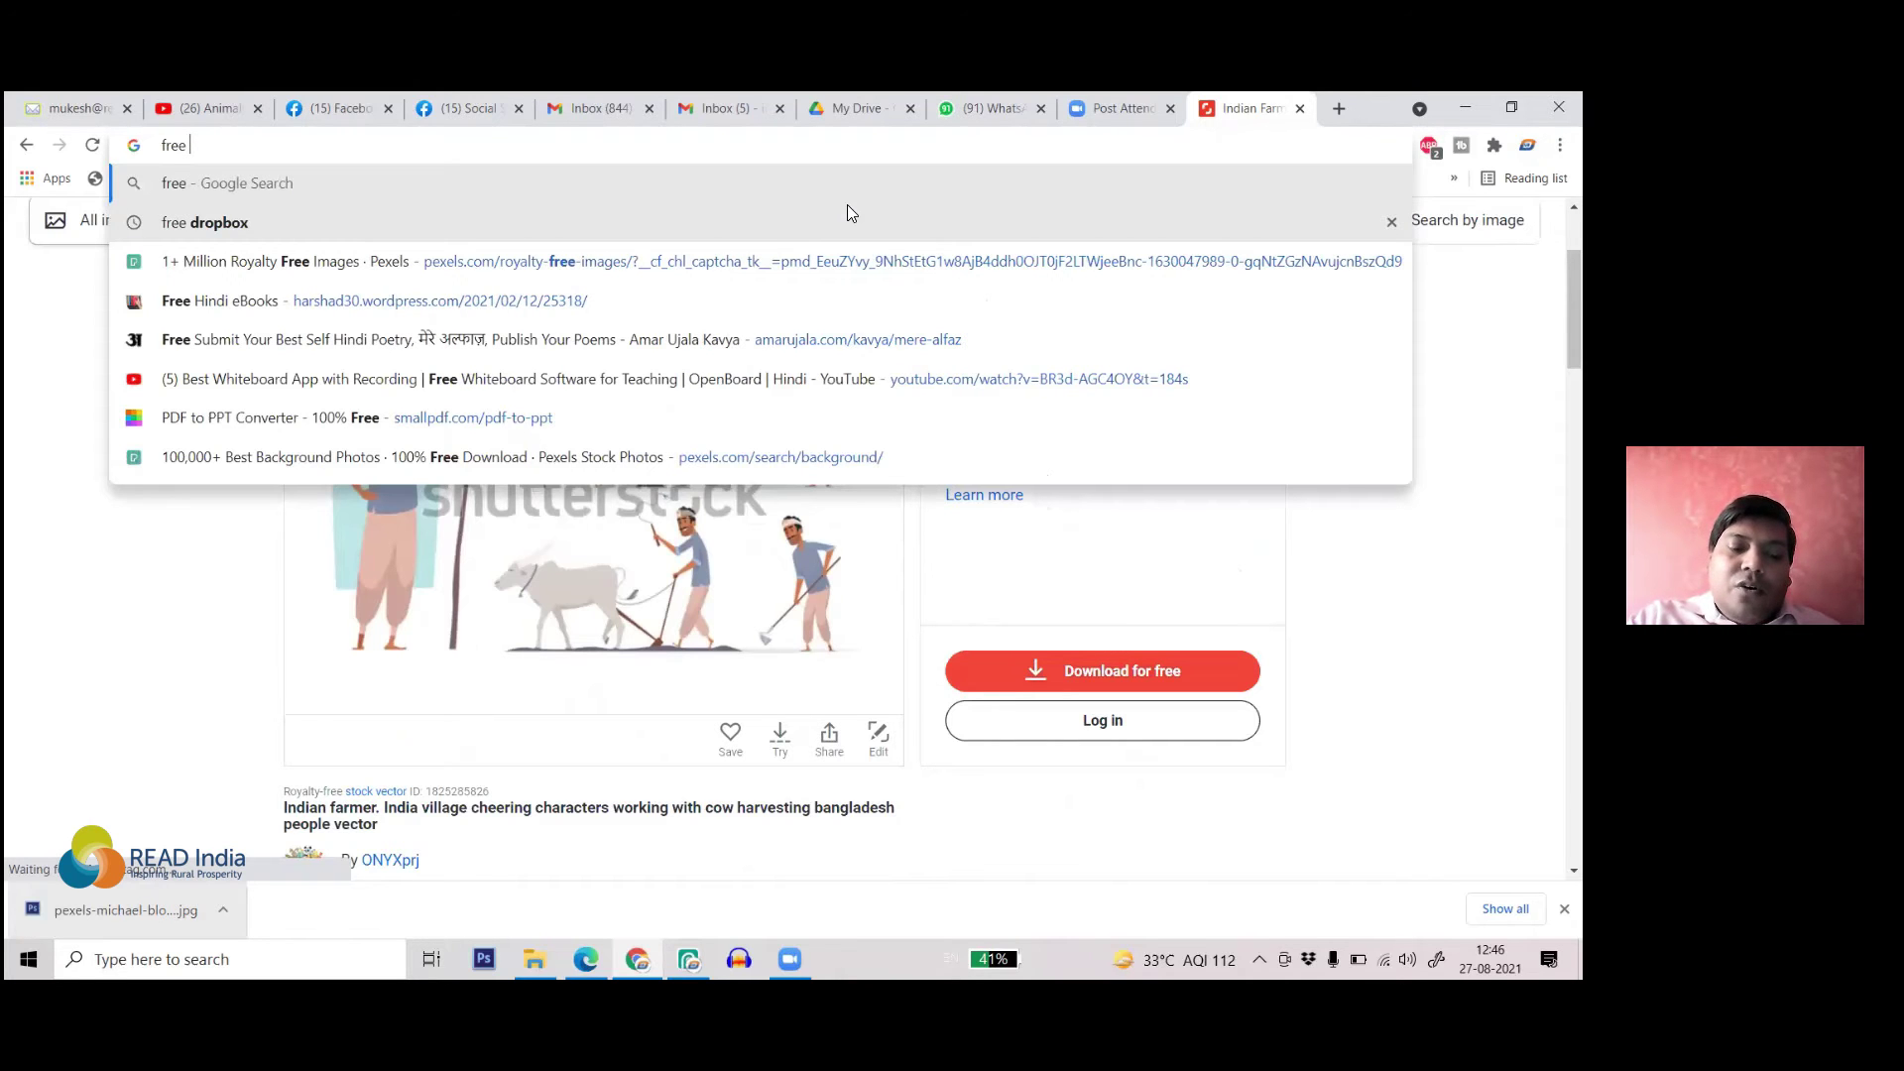
text( vector)
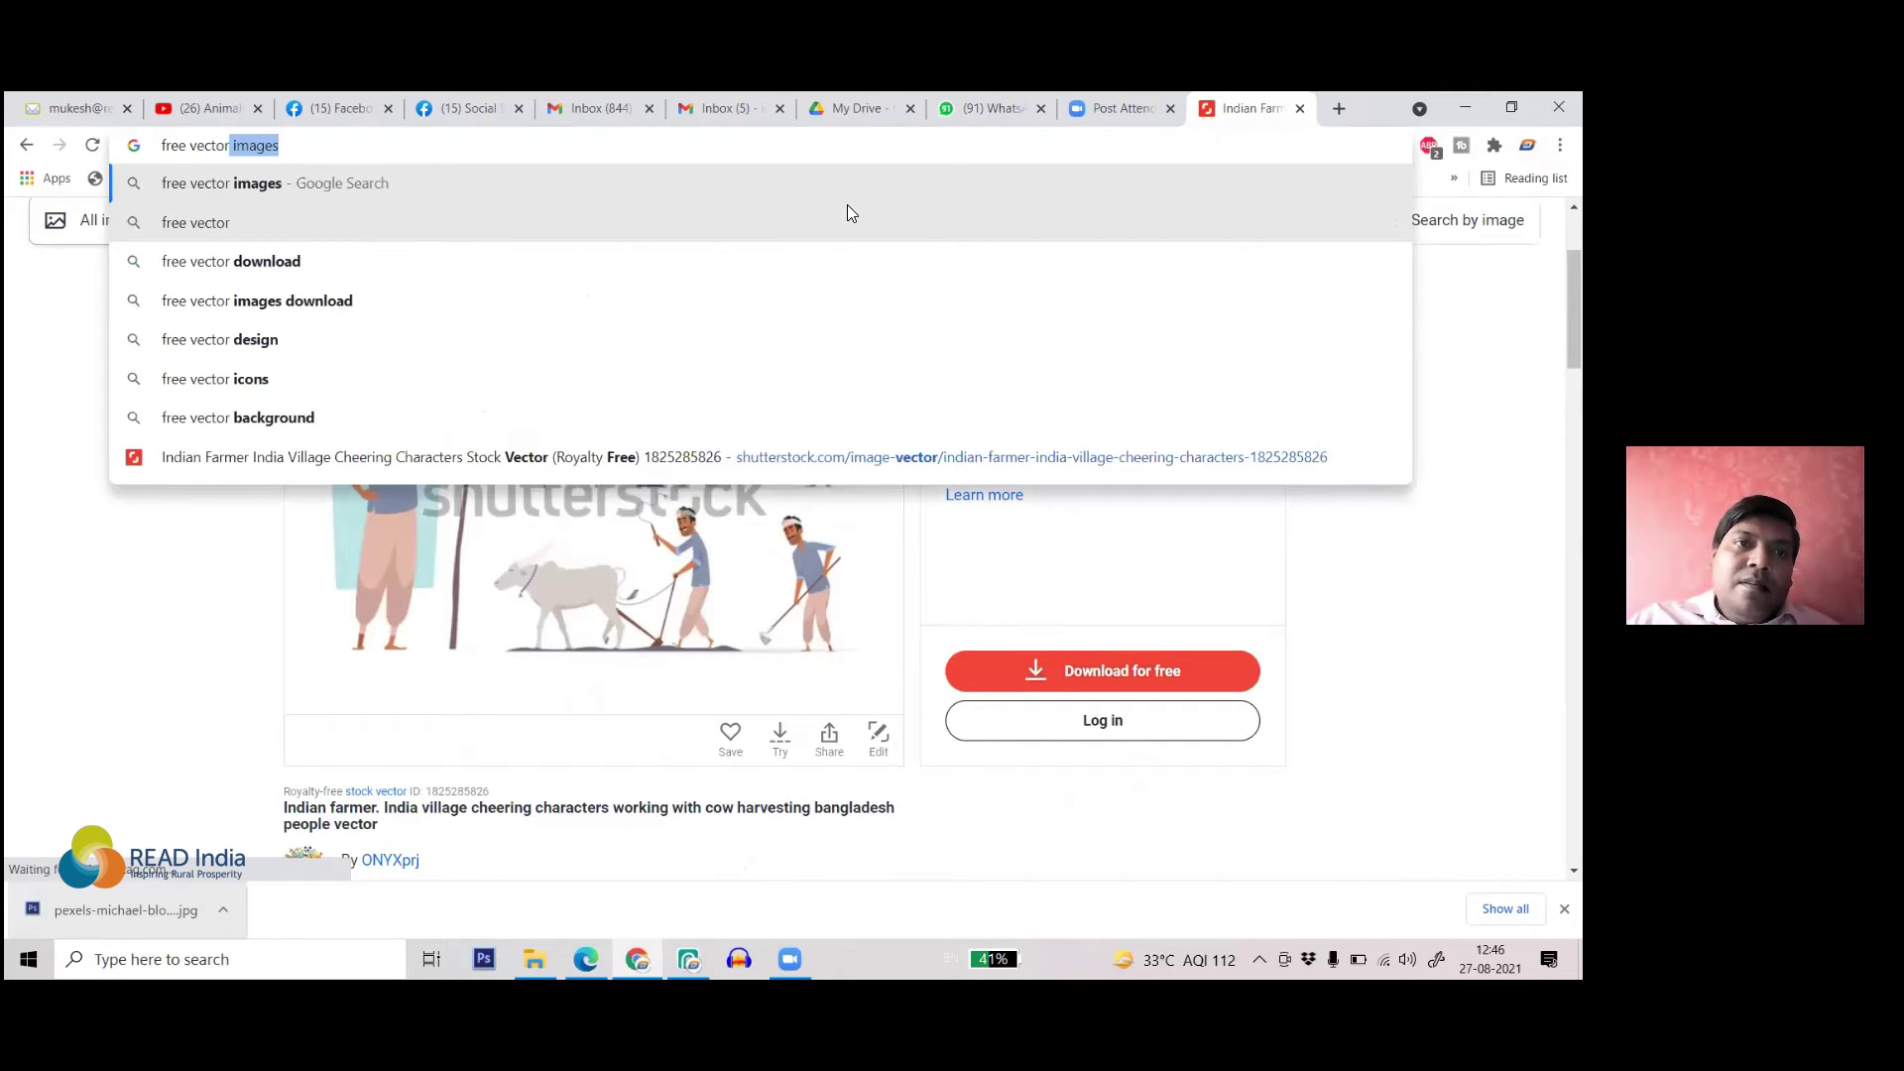
key(Escape)
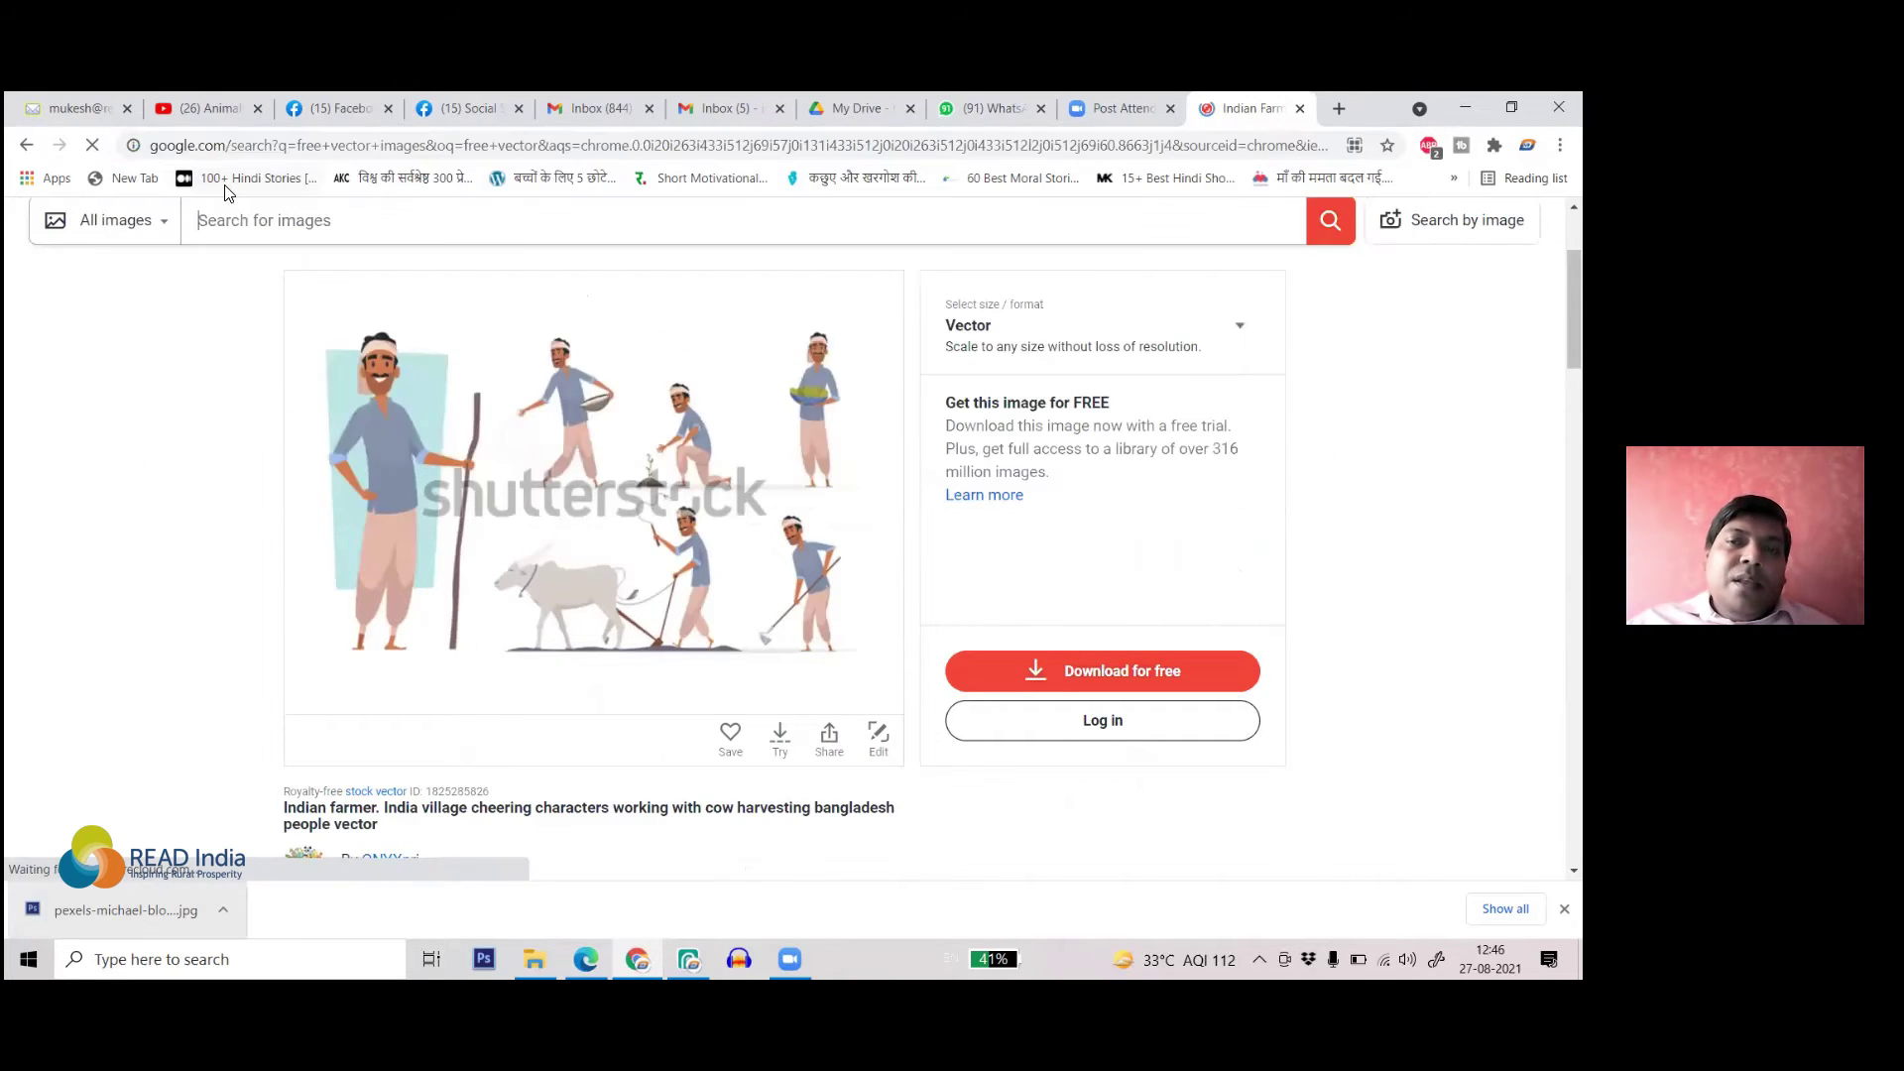
click(236, 219)
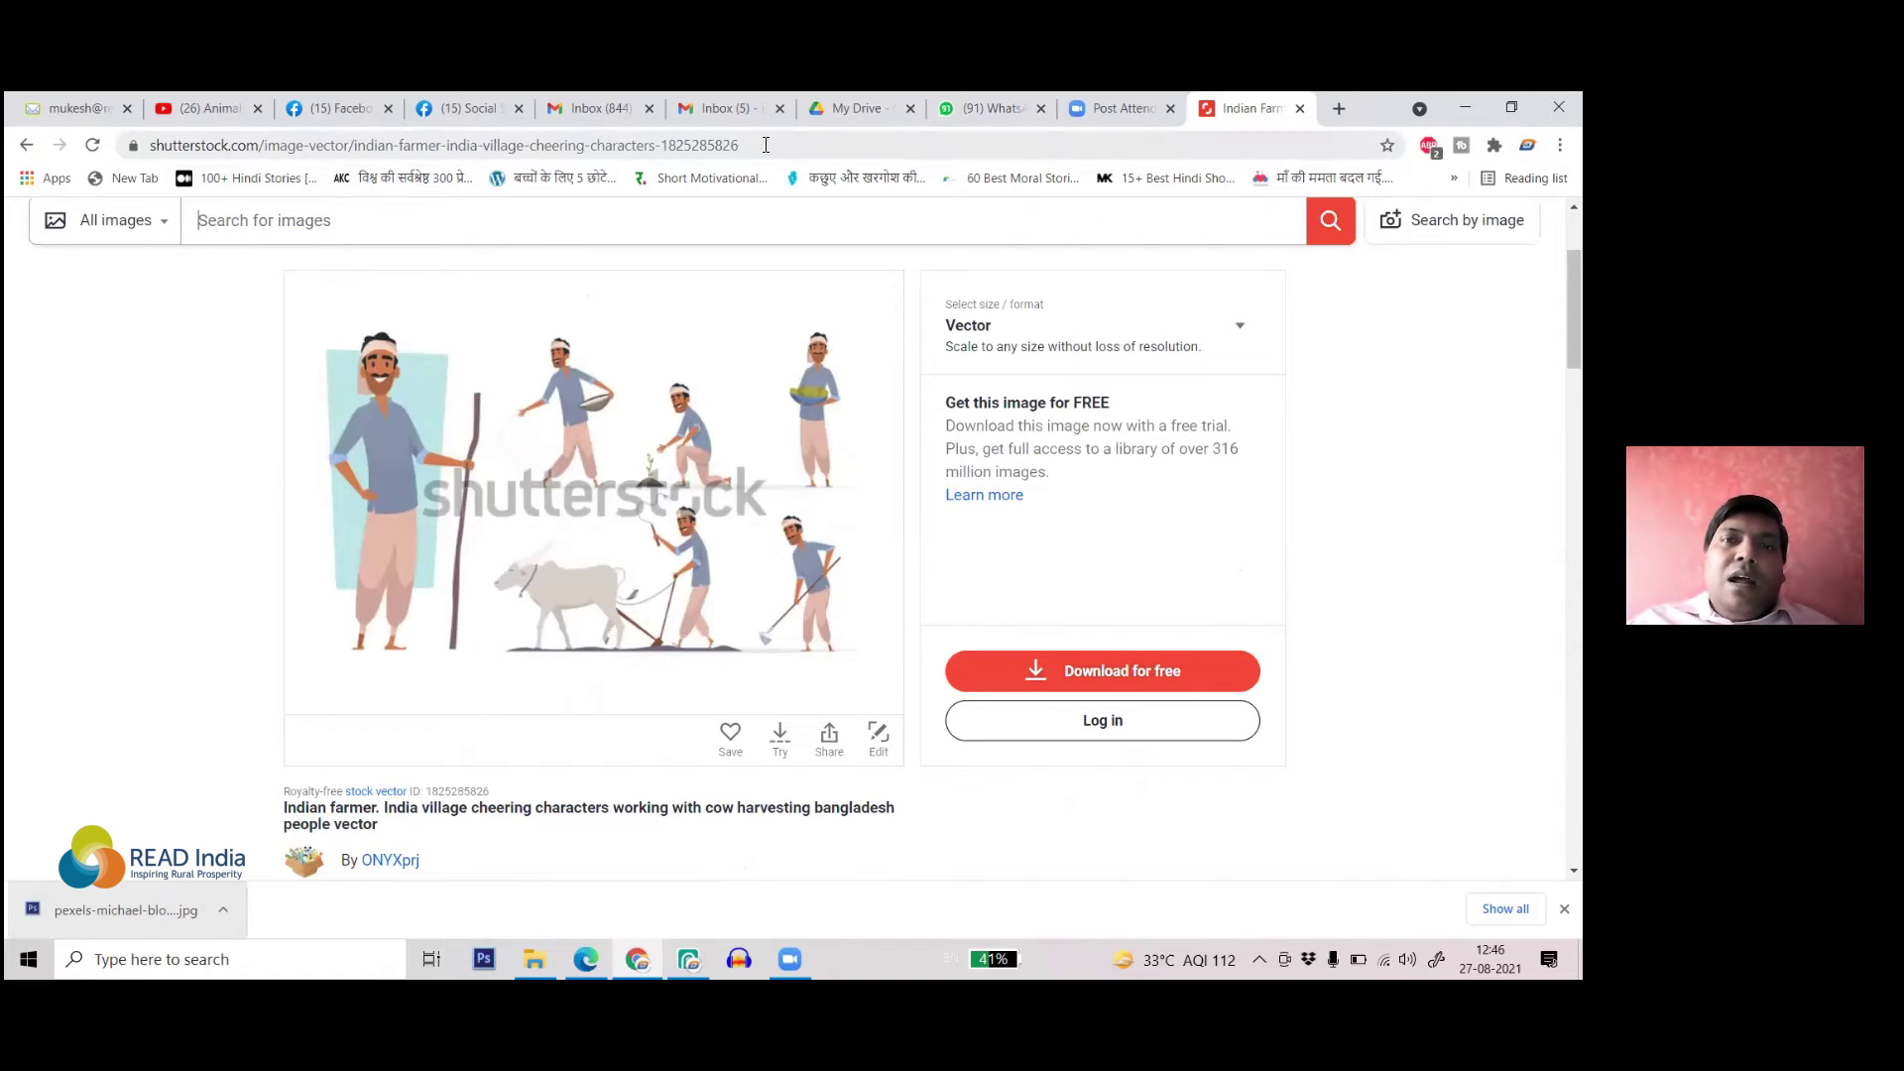
click(795, 152)
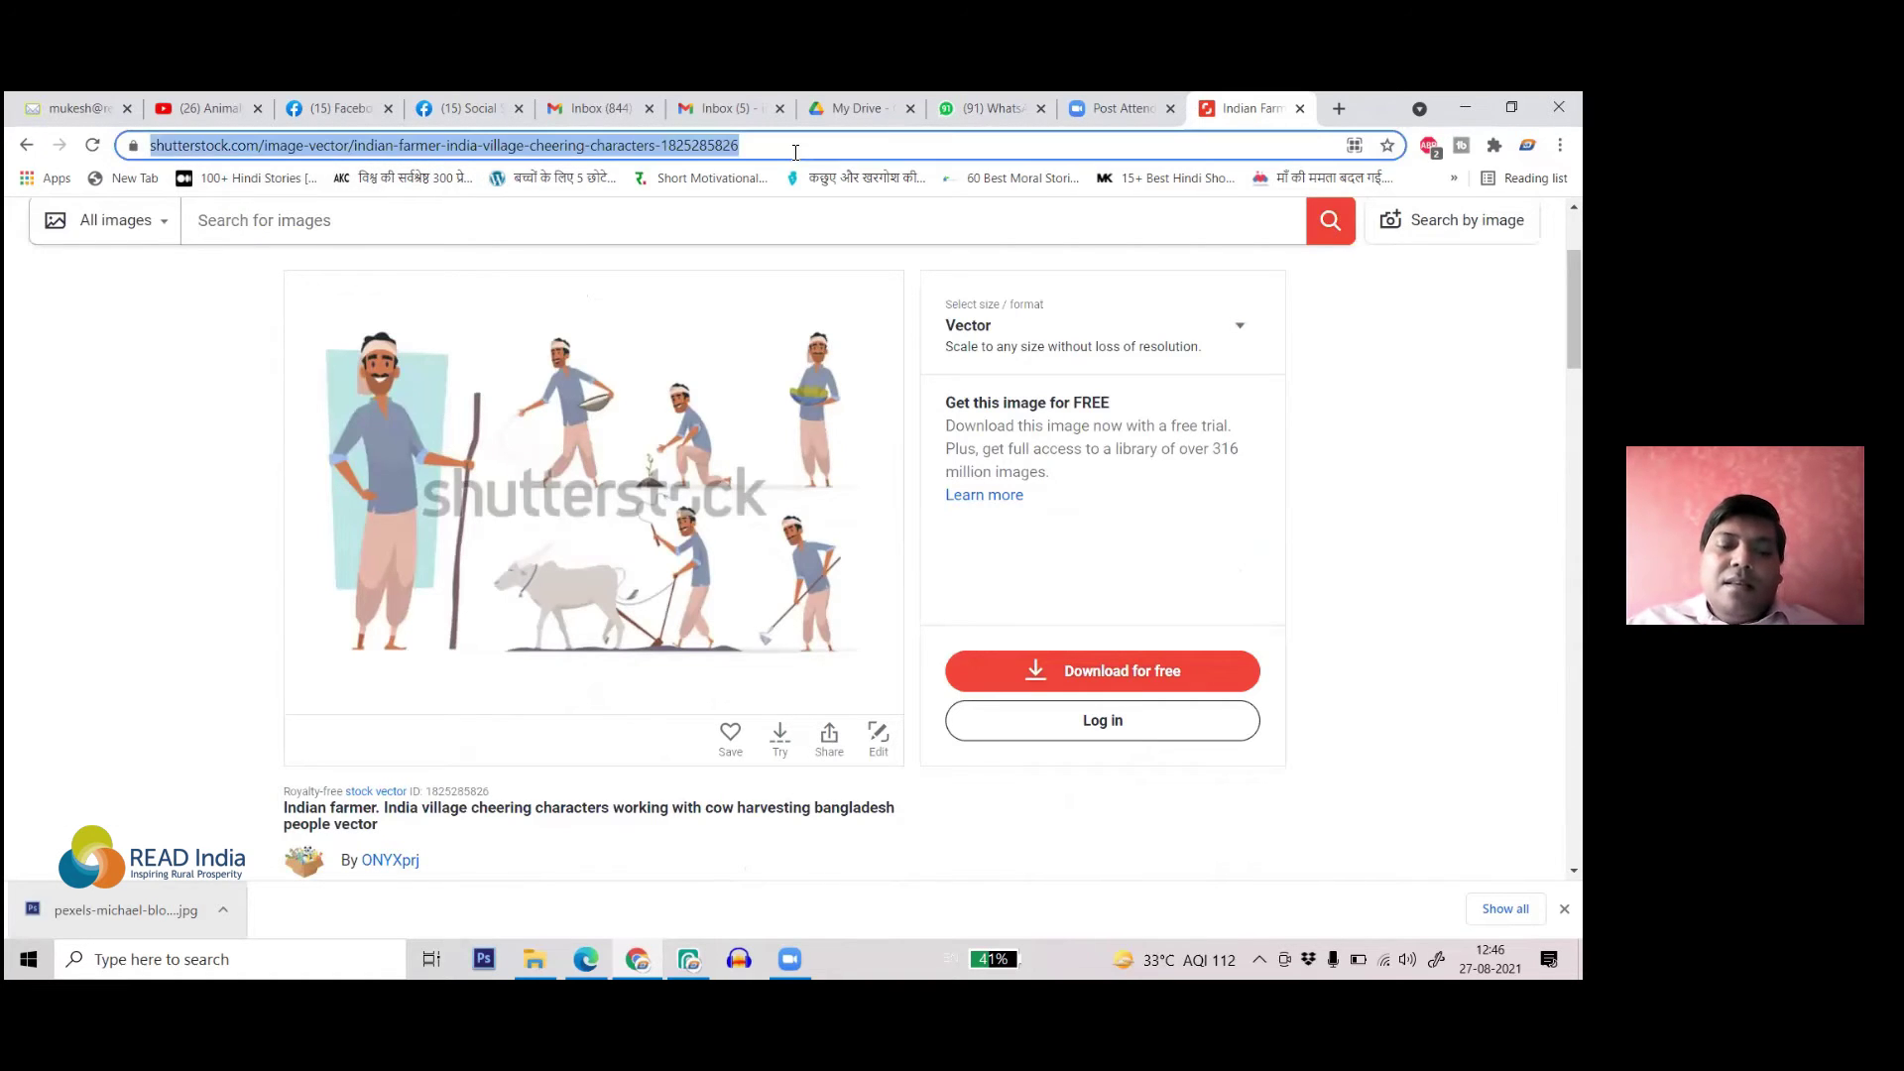
text(free)
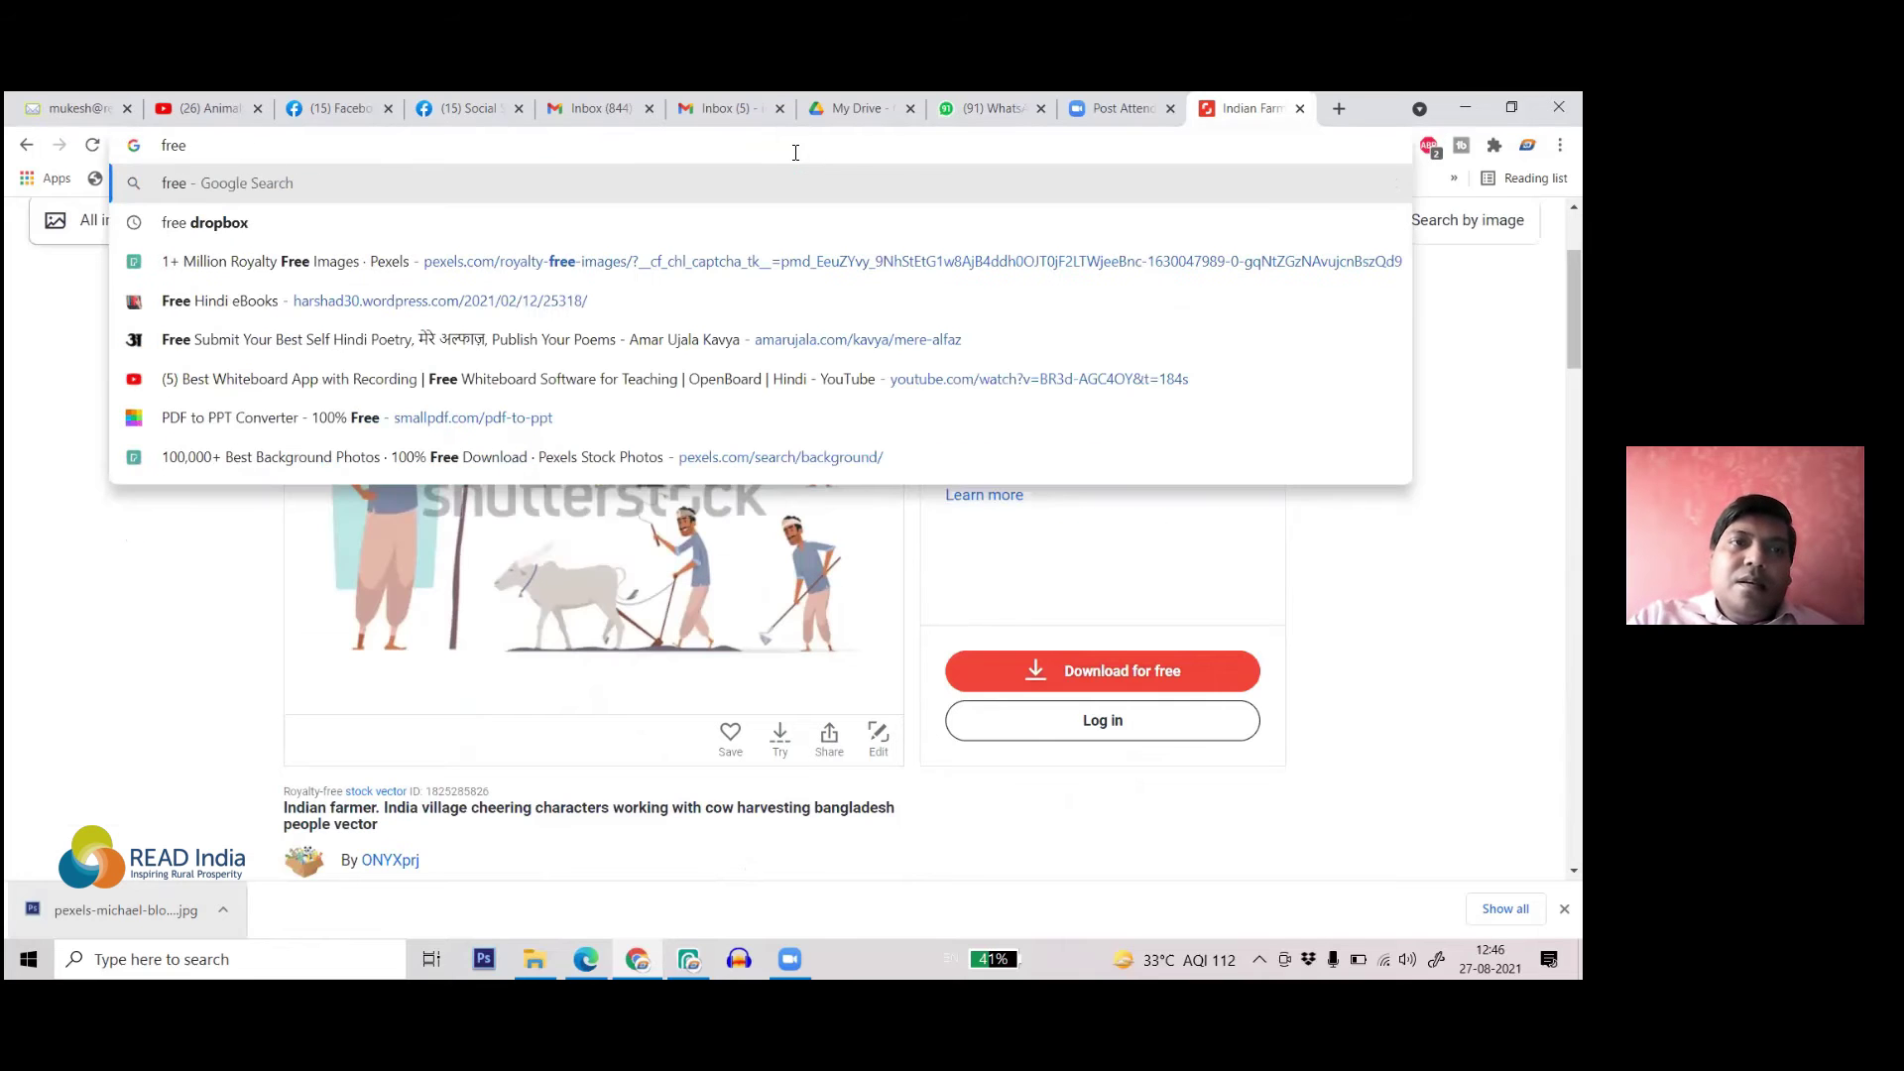
text( vector)
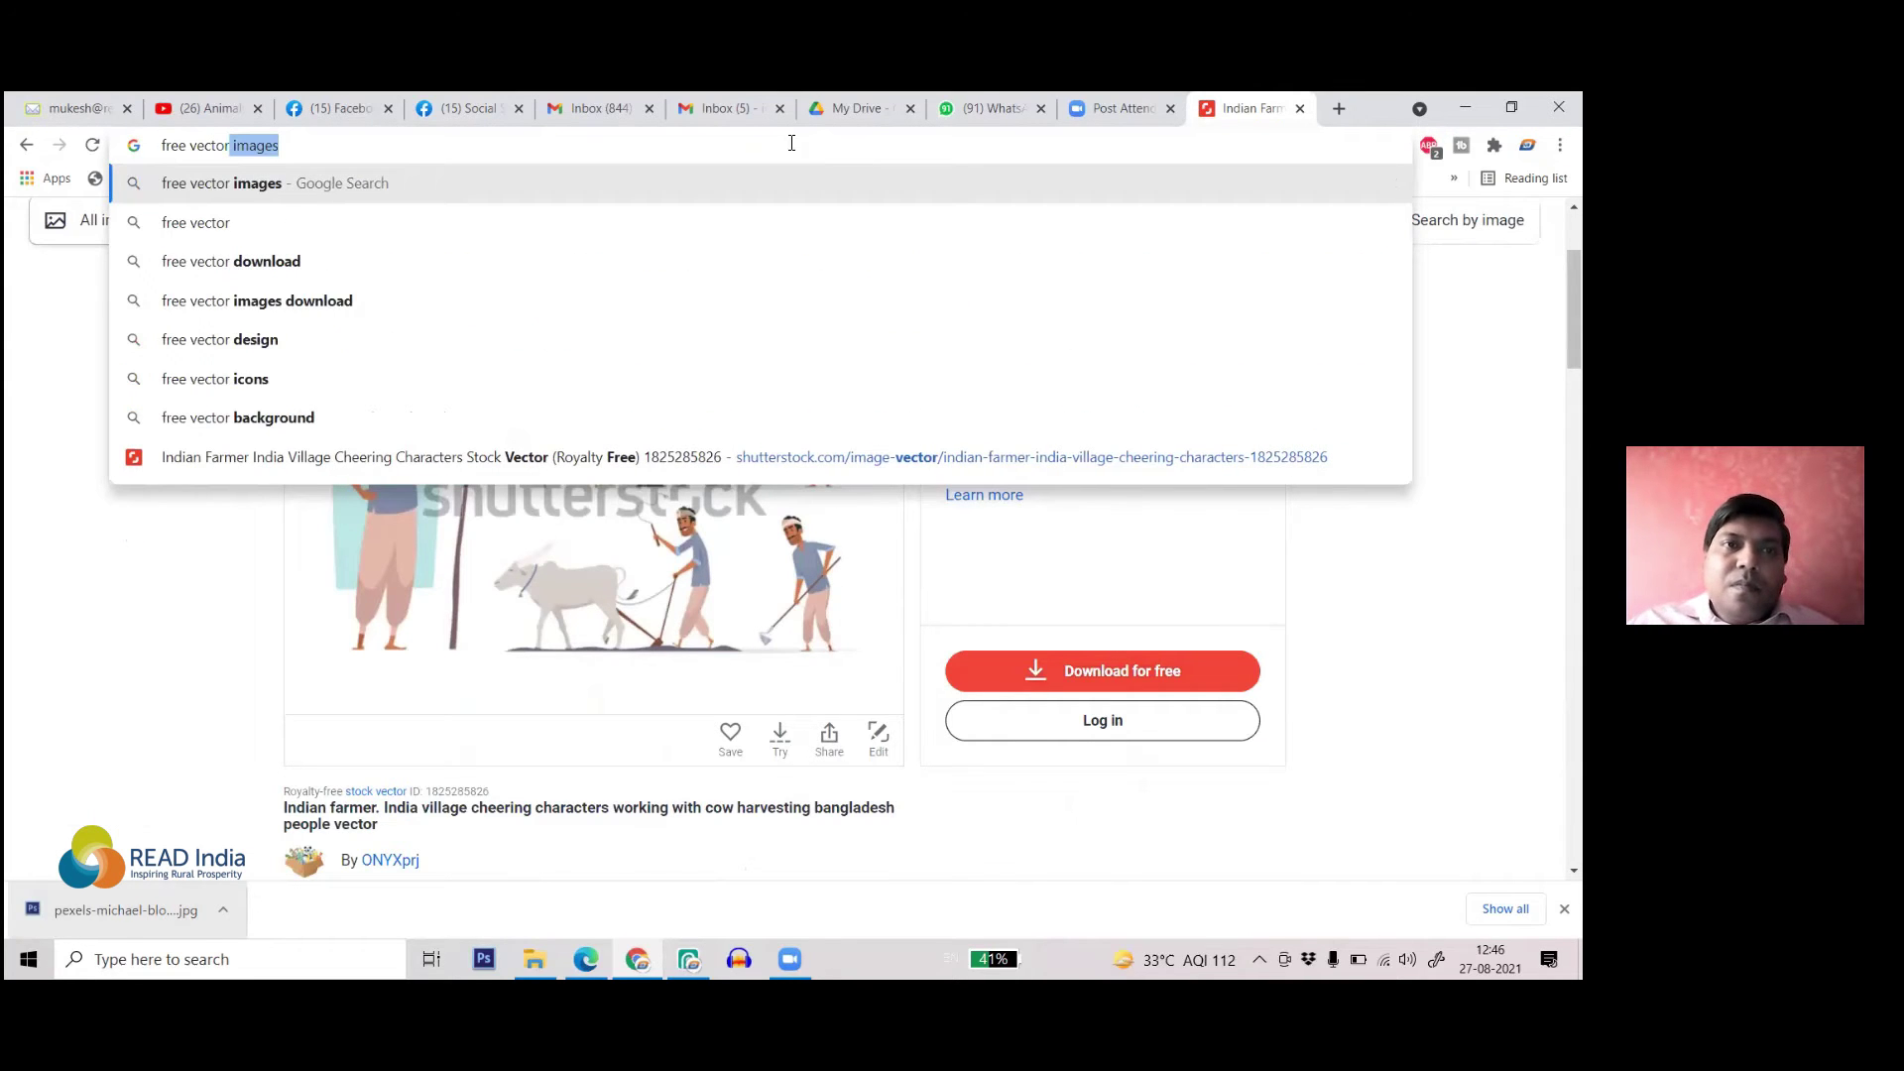
key(Escape)
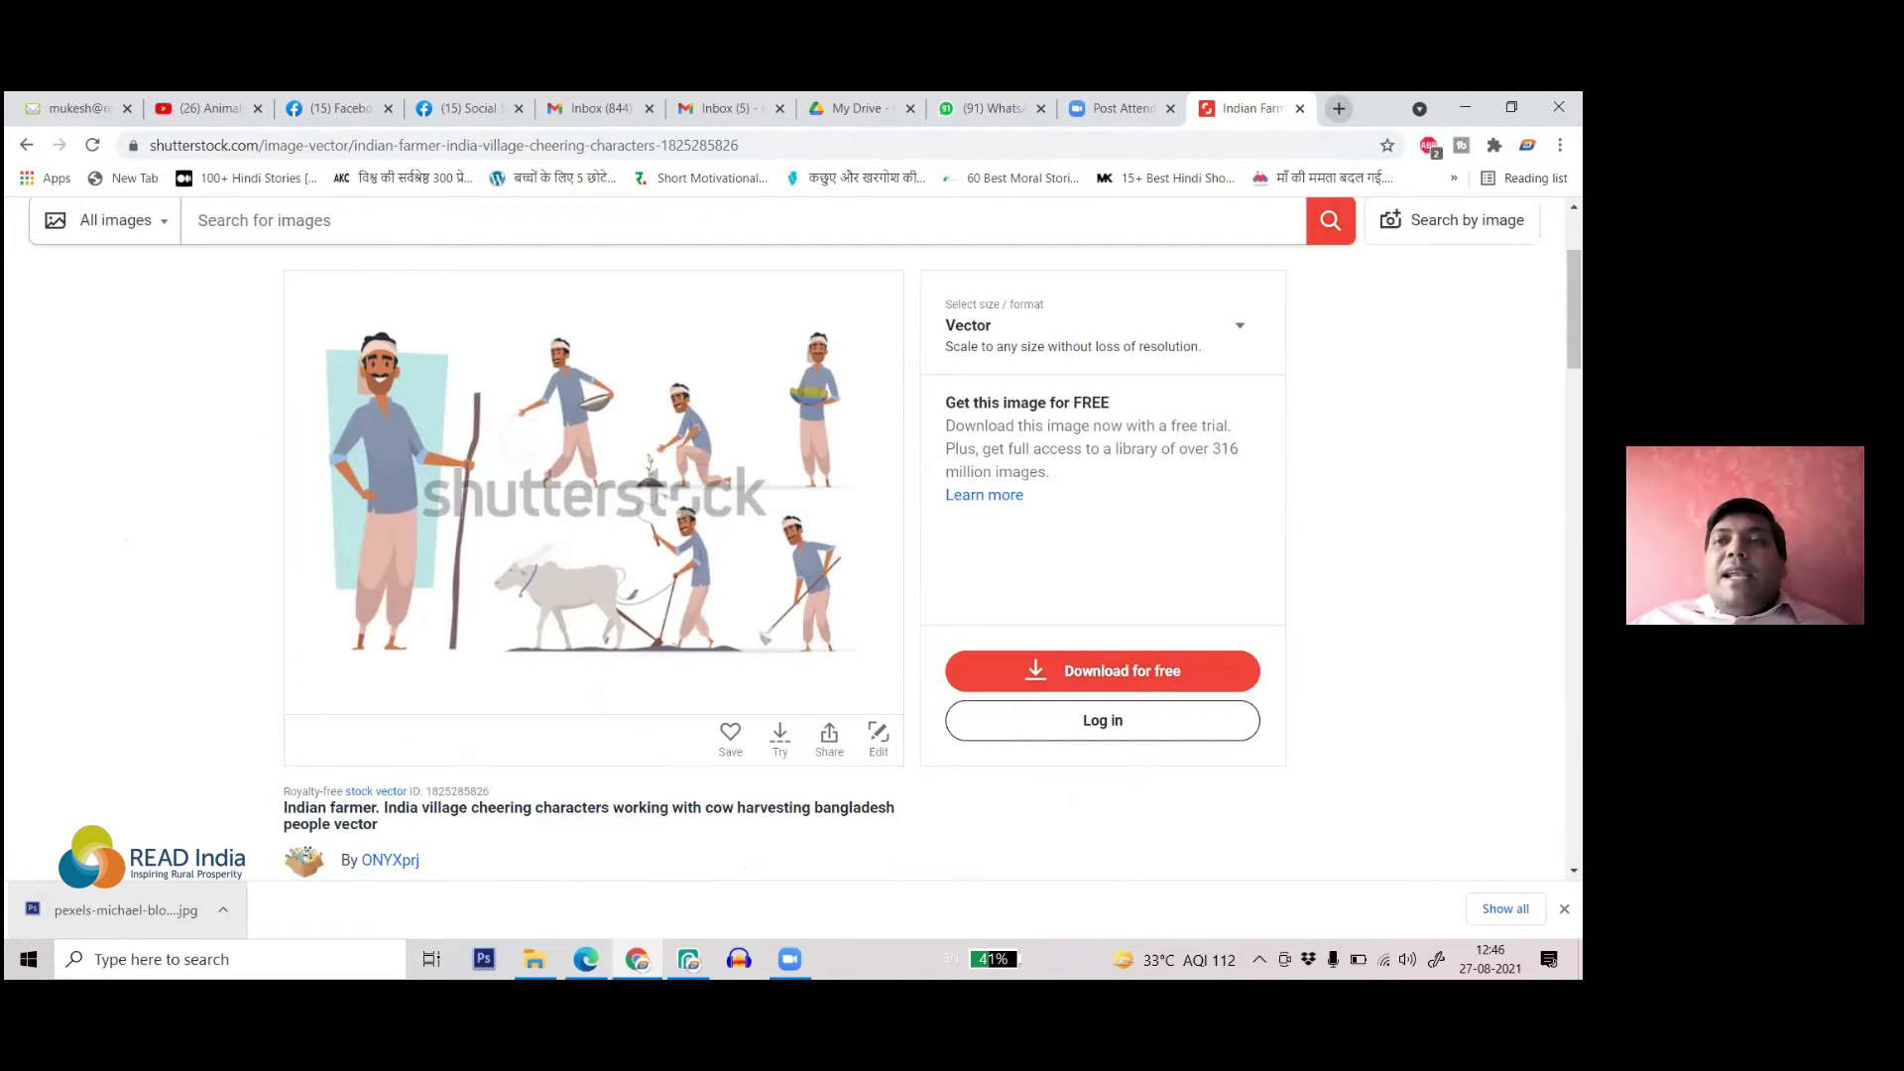
- Search the web for "all free download" in a new tab and open the All-free-download.com site
click(1339, 108)
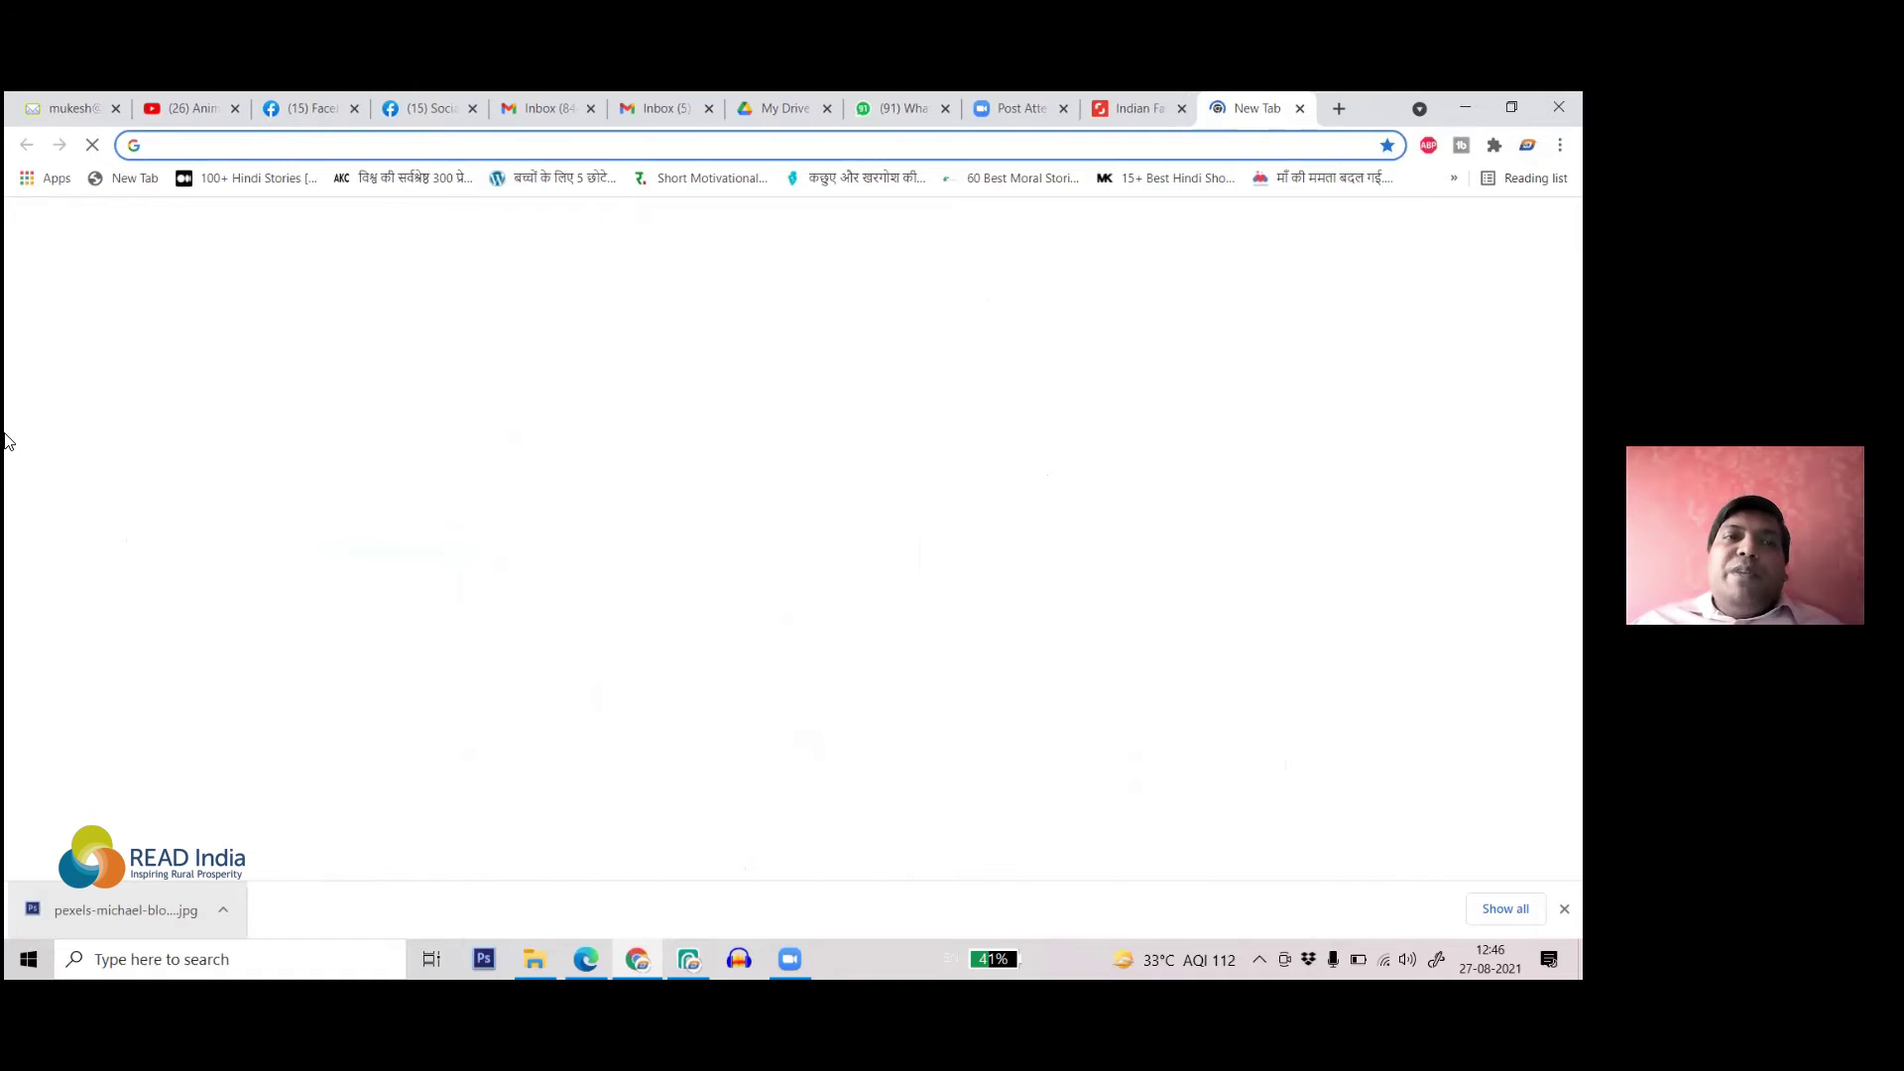
text(all)
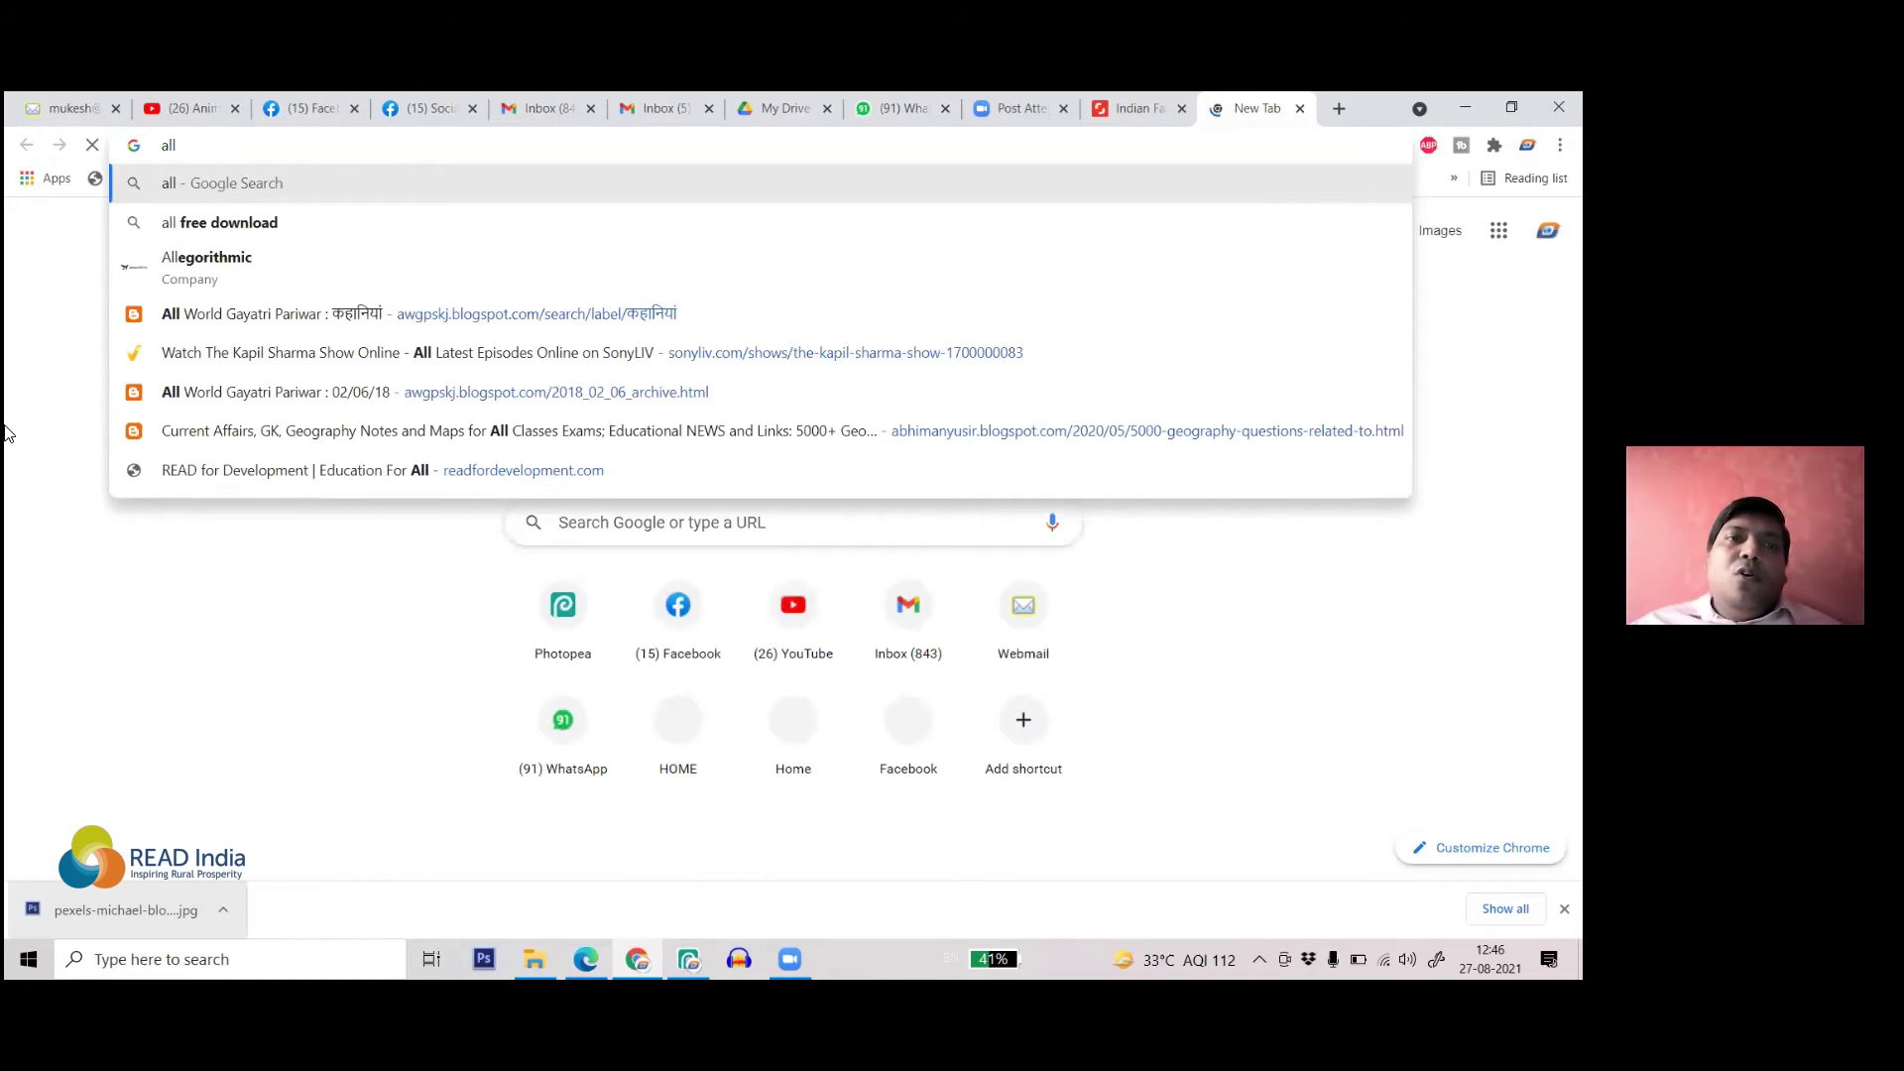
click(245, 230)
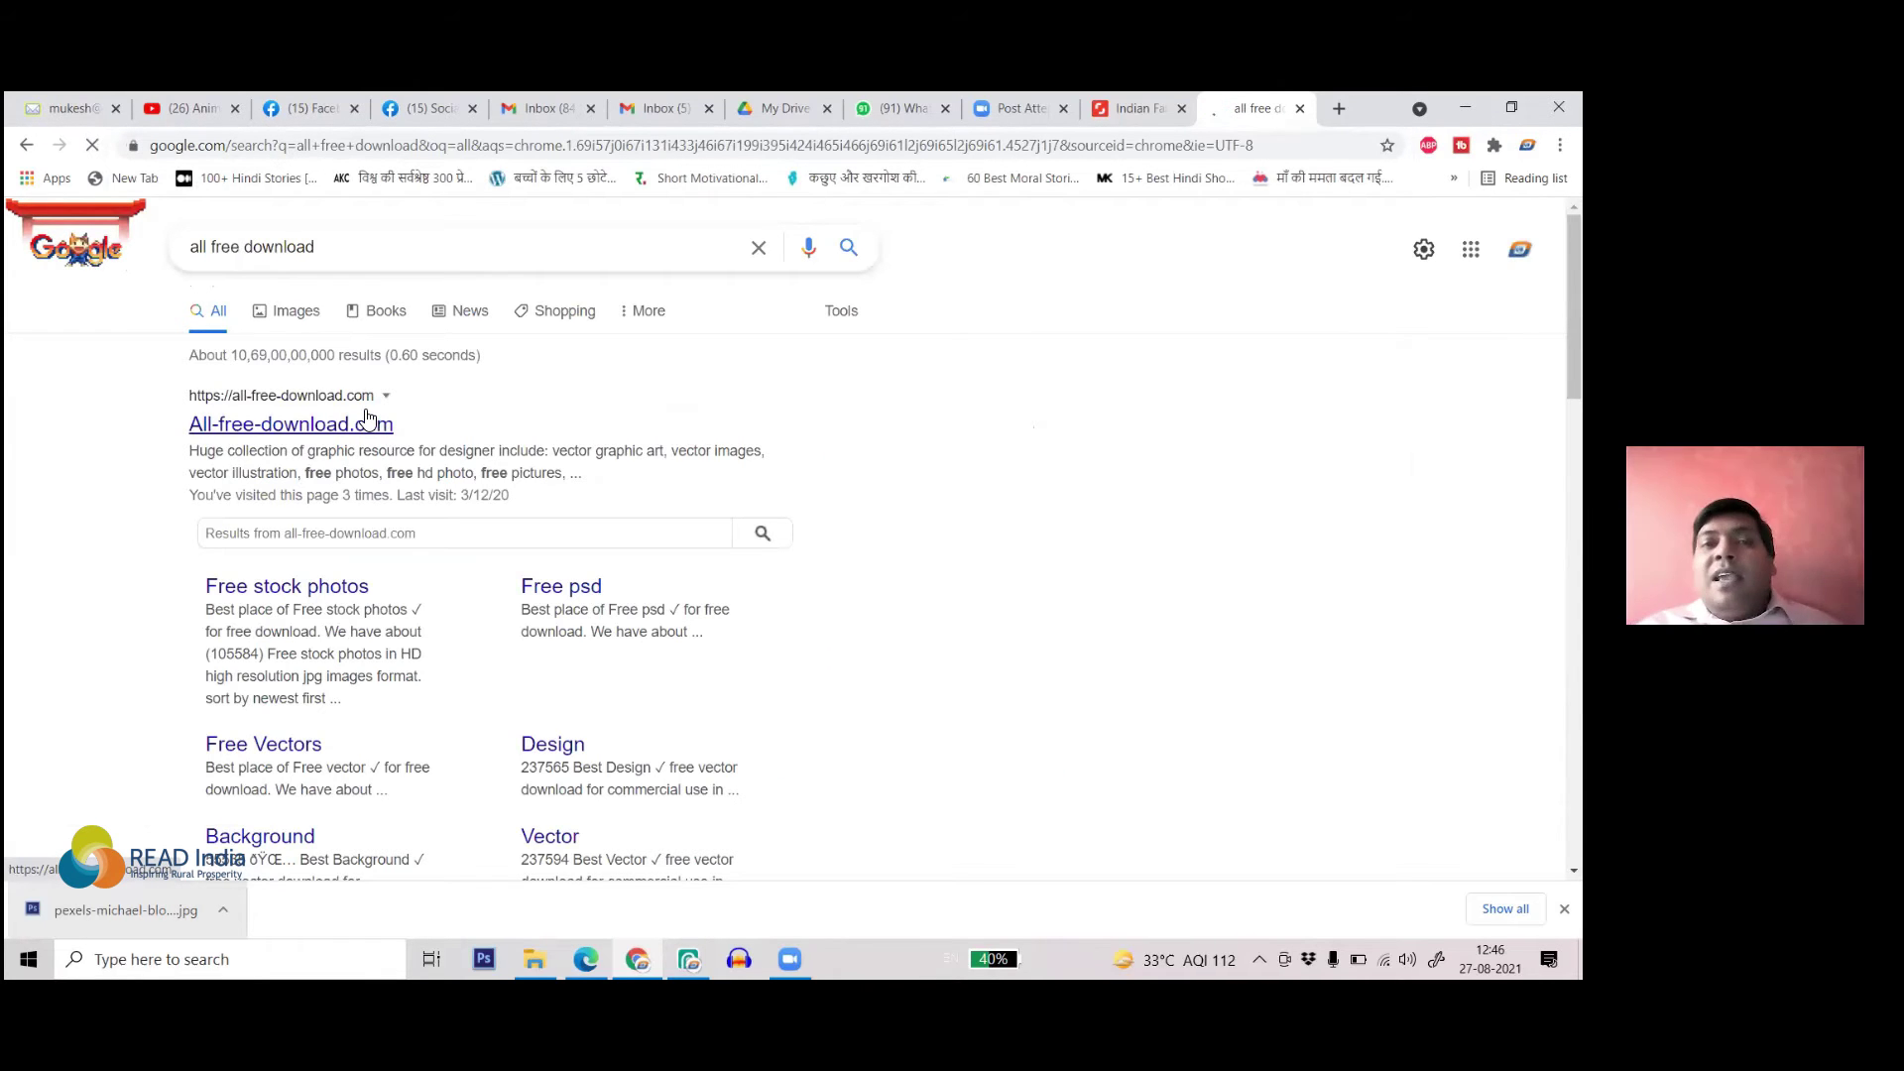
click(367, 421)
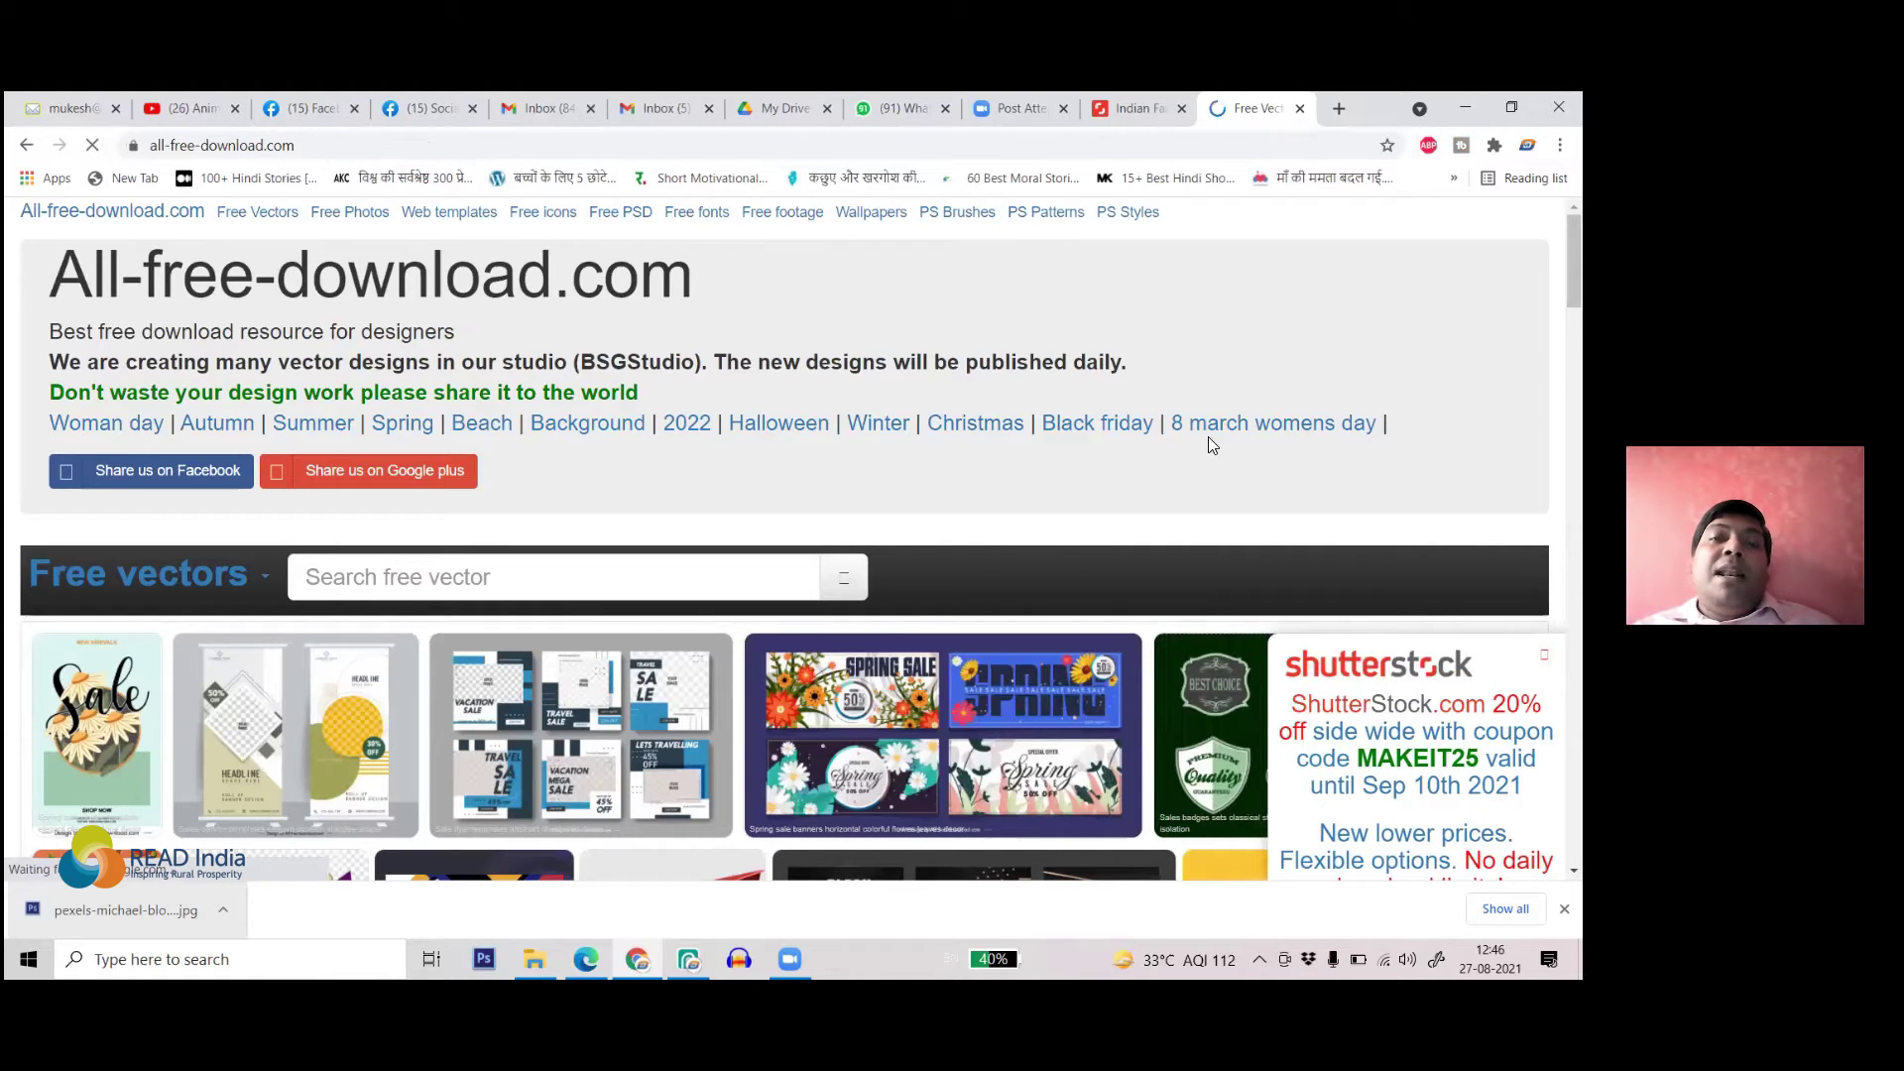
- Look through the free vectors and free photos on the All-free-download.com home page and dismiss the Shutterstock ad
click(1122, 108)
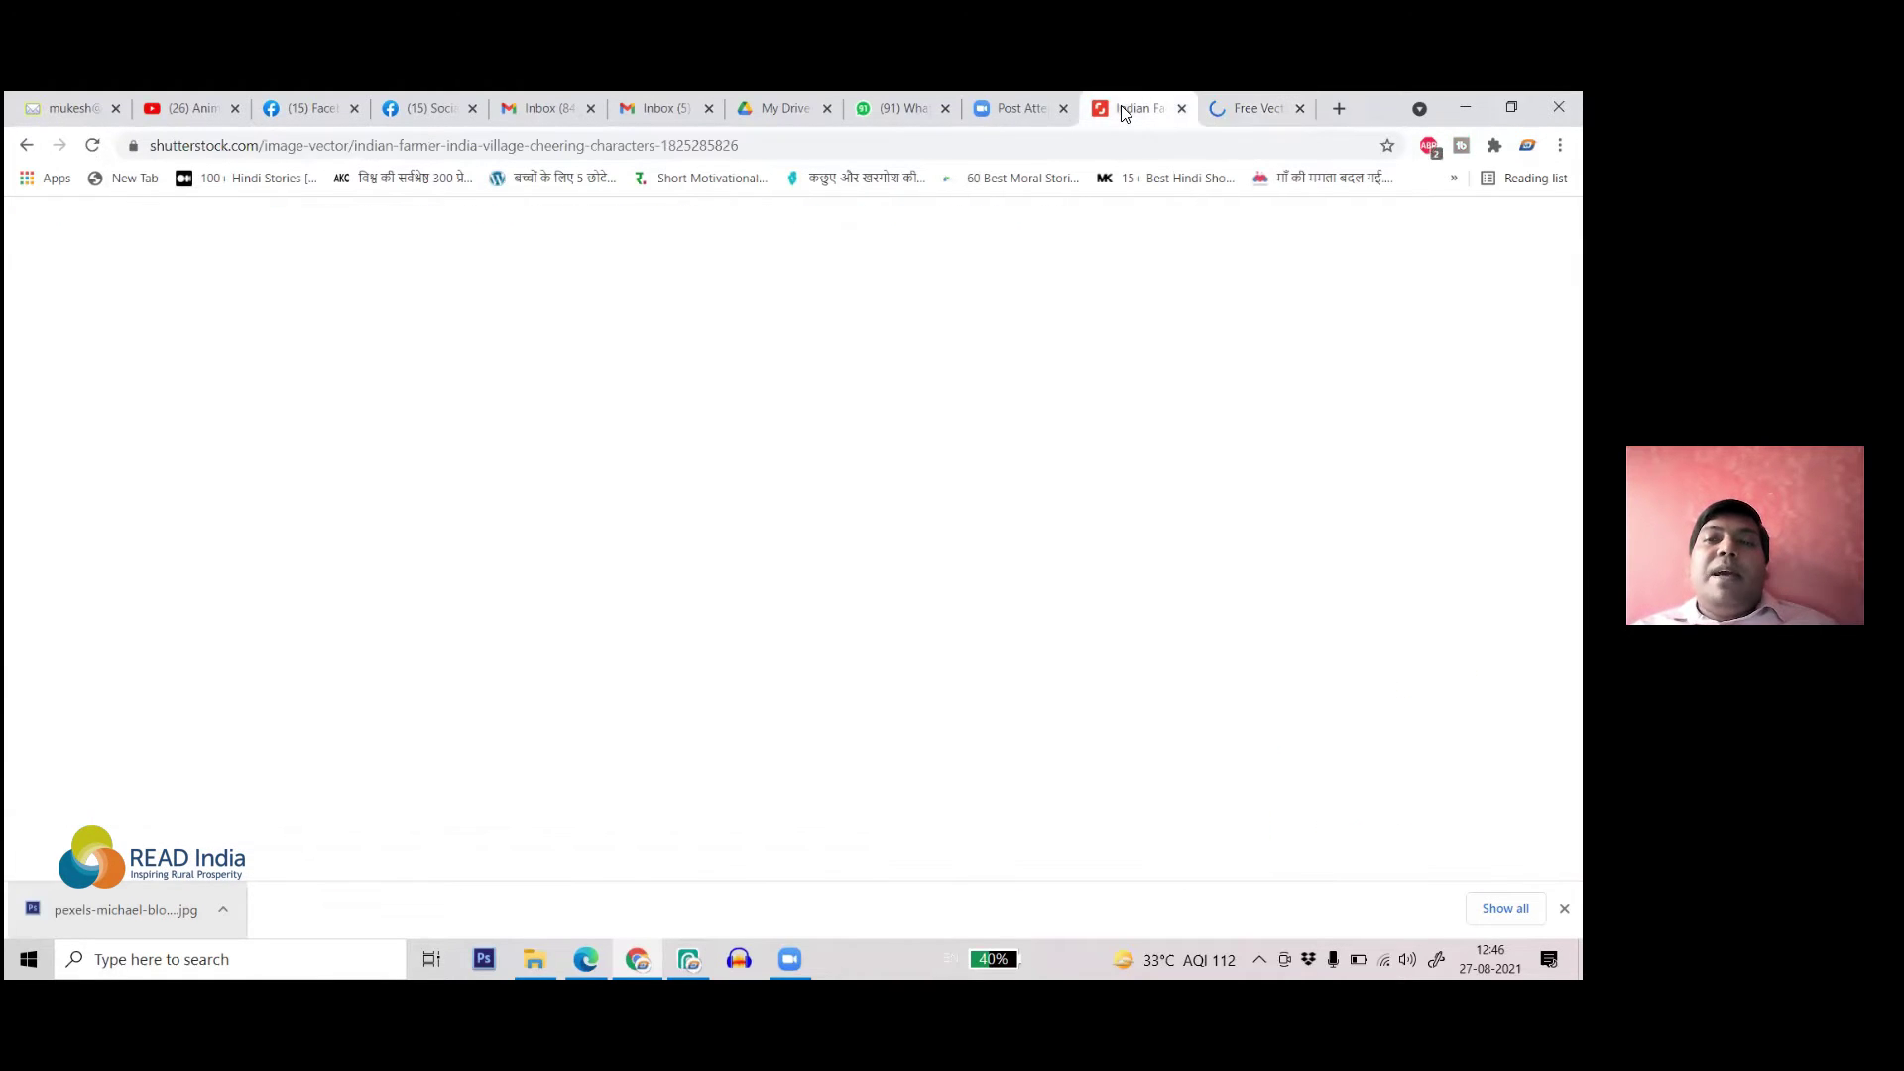
click(1242, 105)
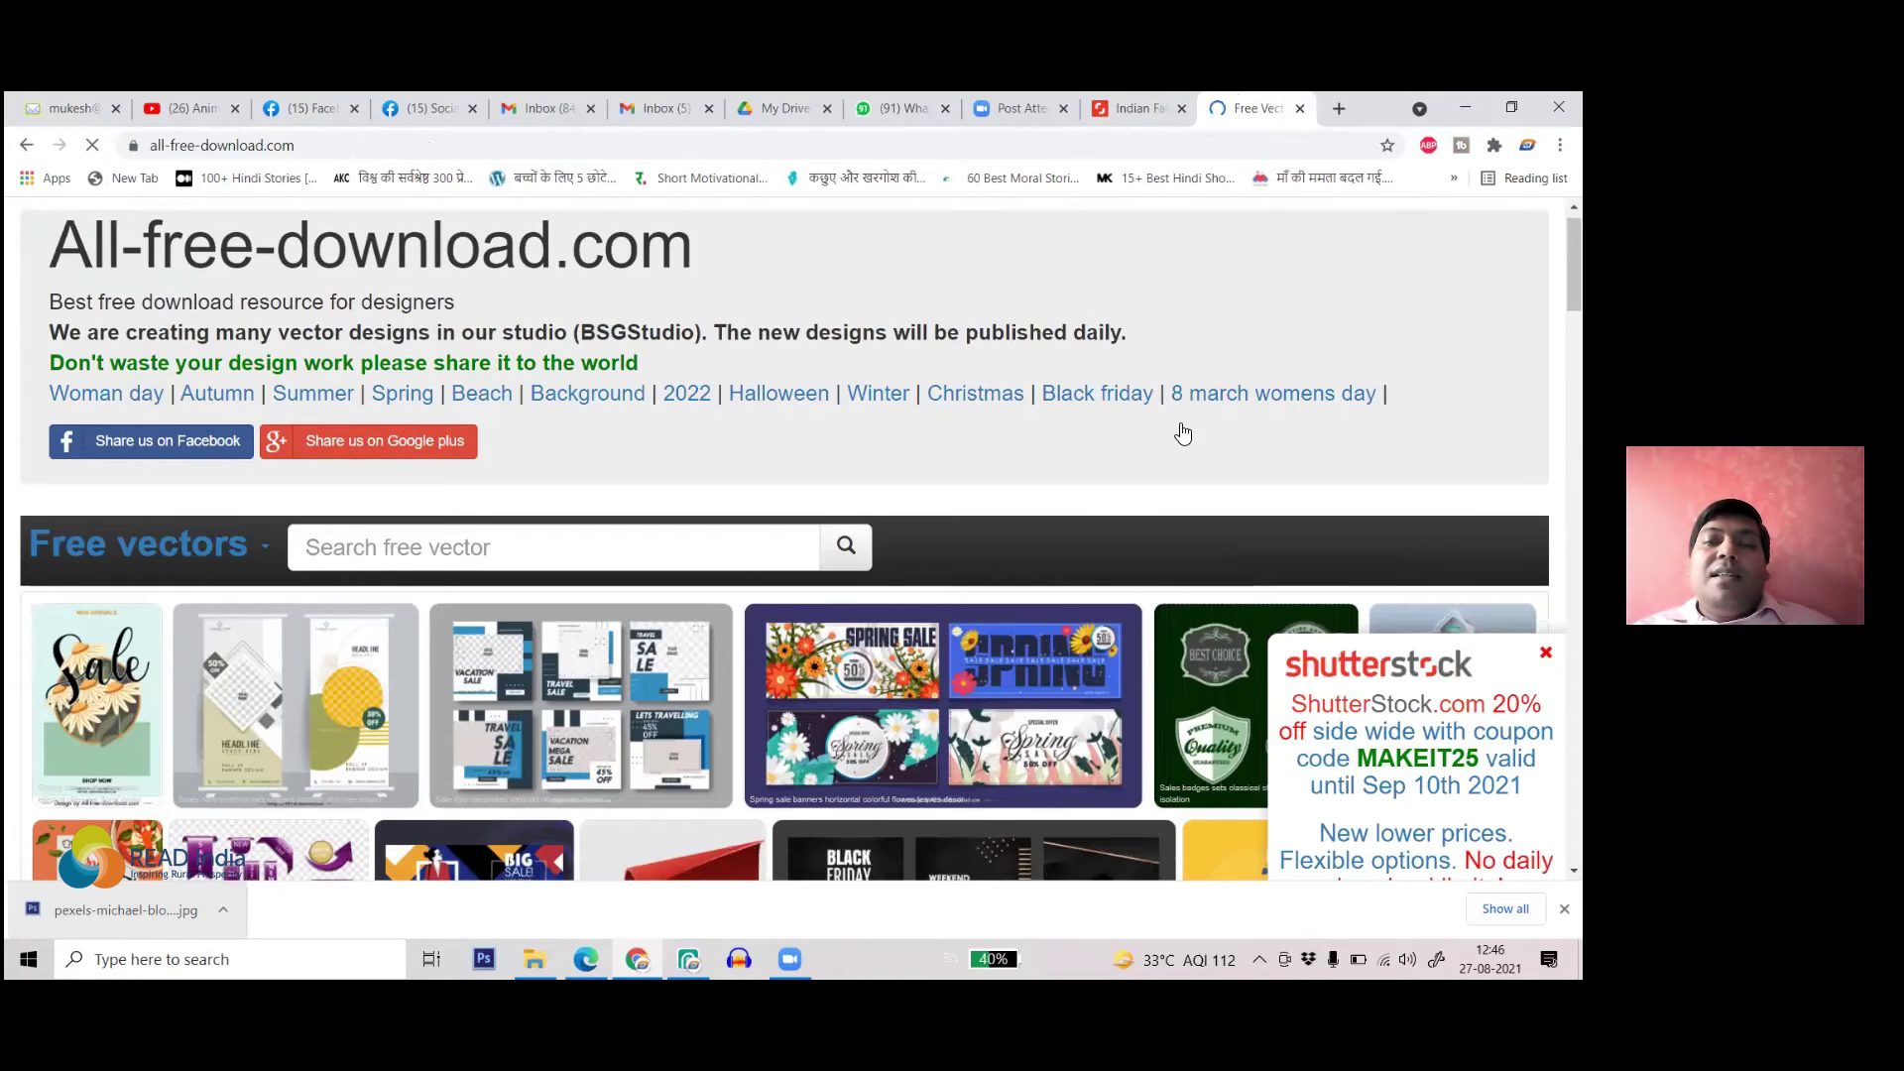
scroll(1184, 433, down, 5)
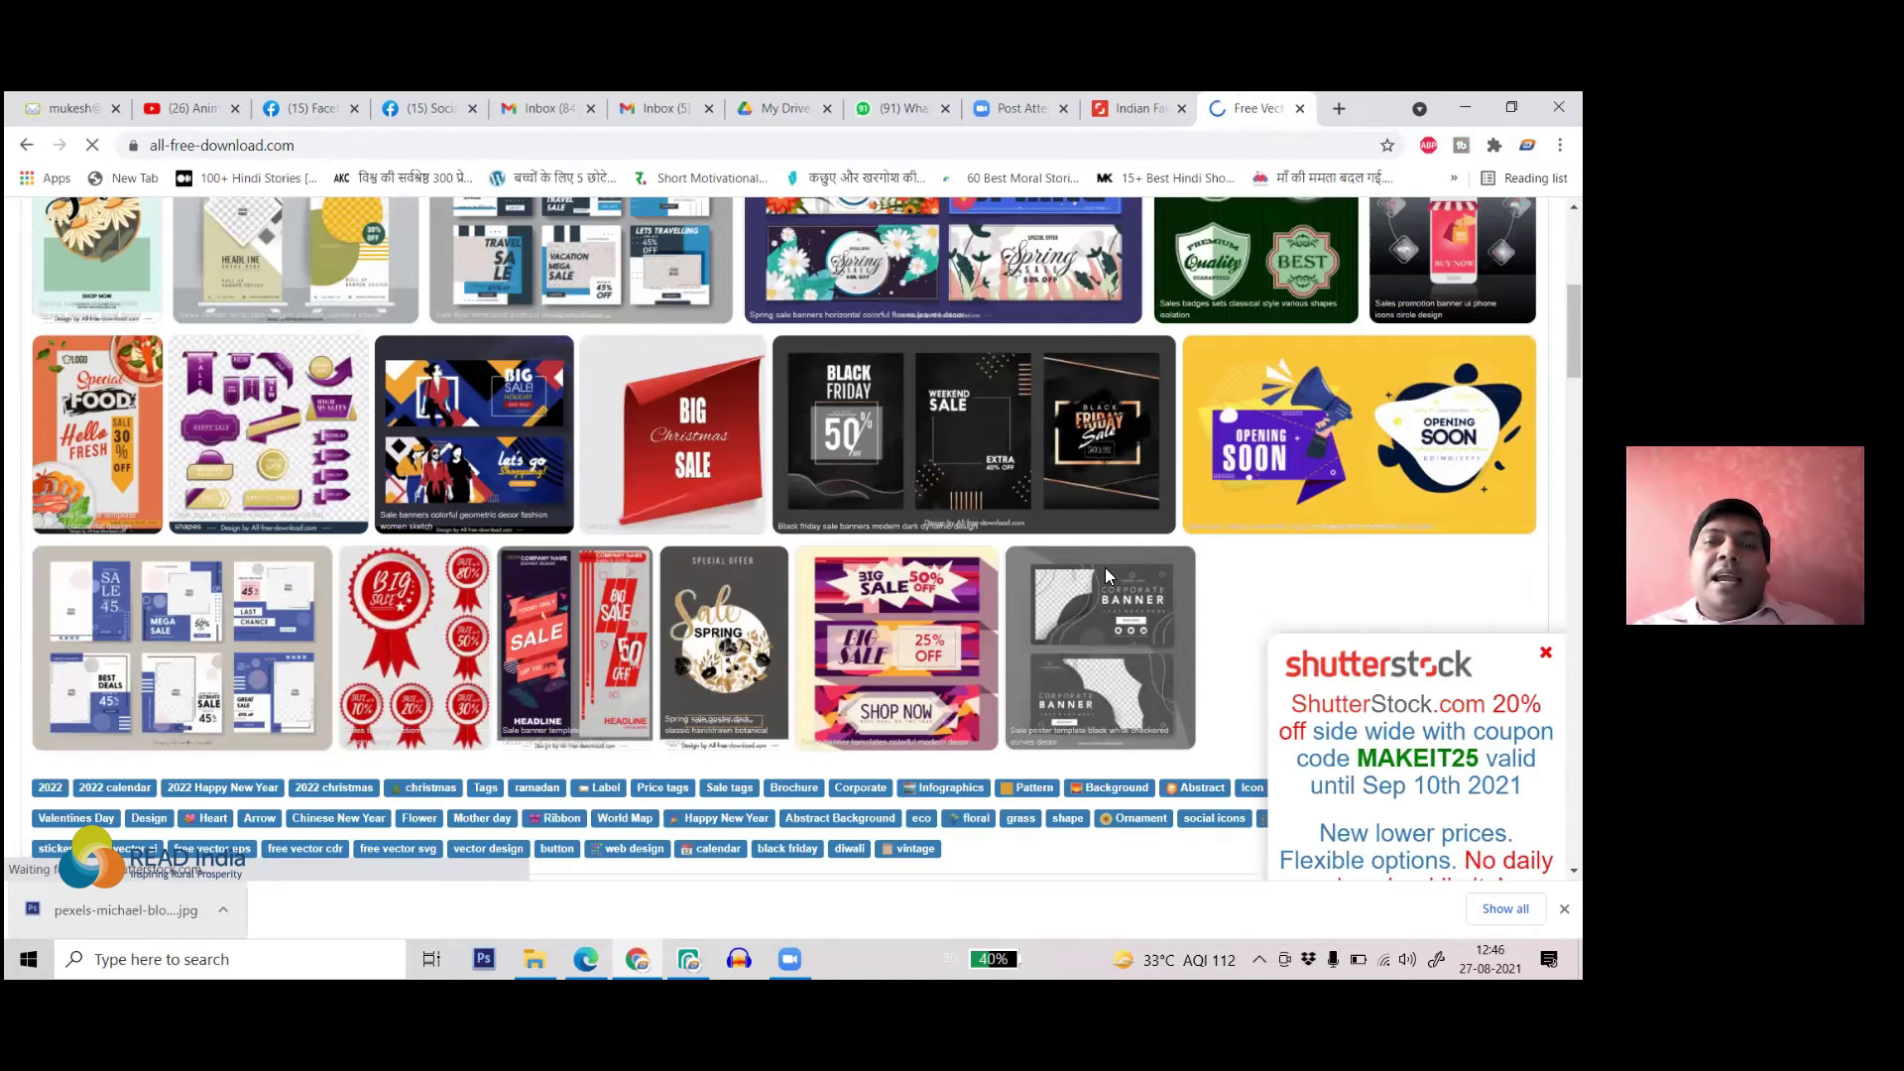
scroll(1091, 555, down, 6)
scroll(1085, 525, up, 2)
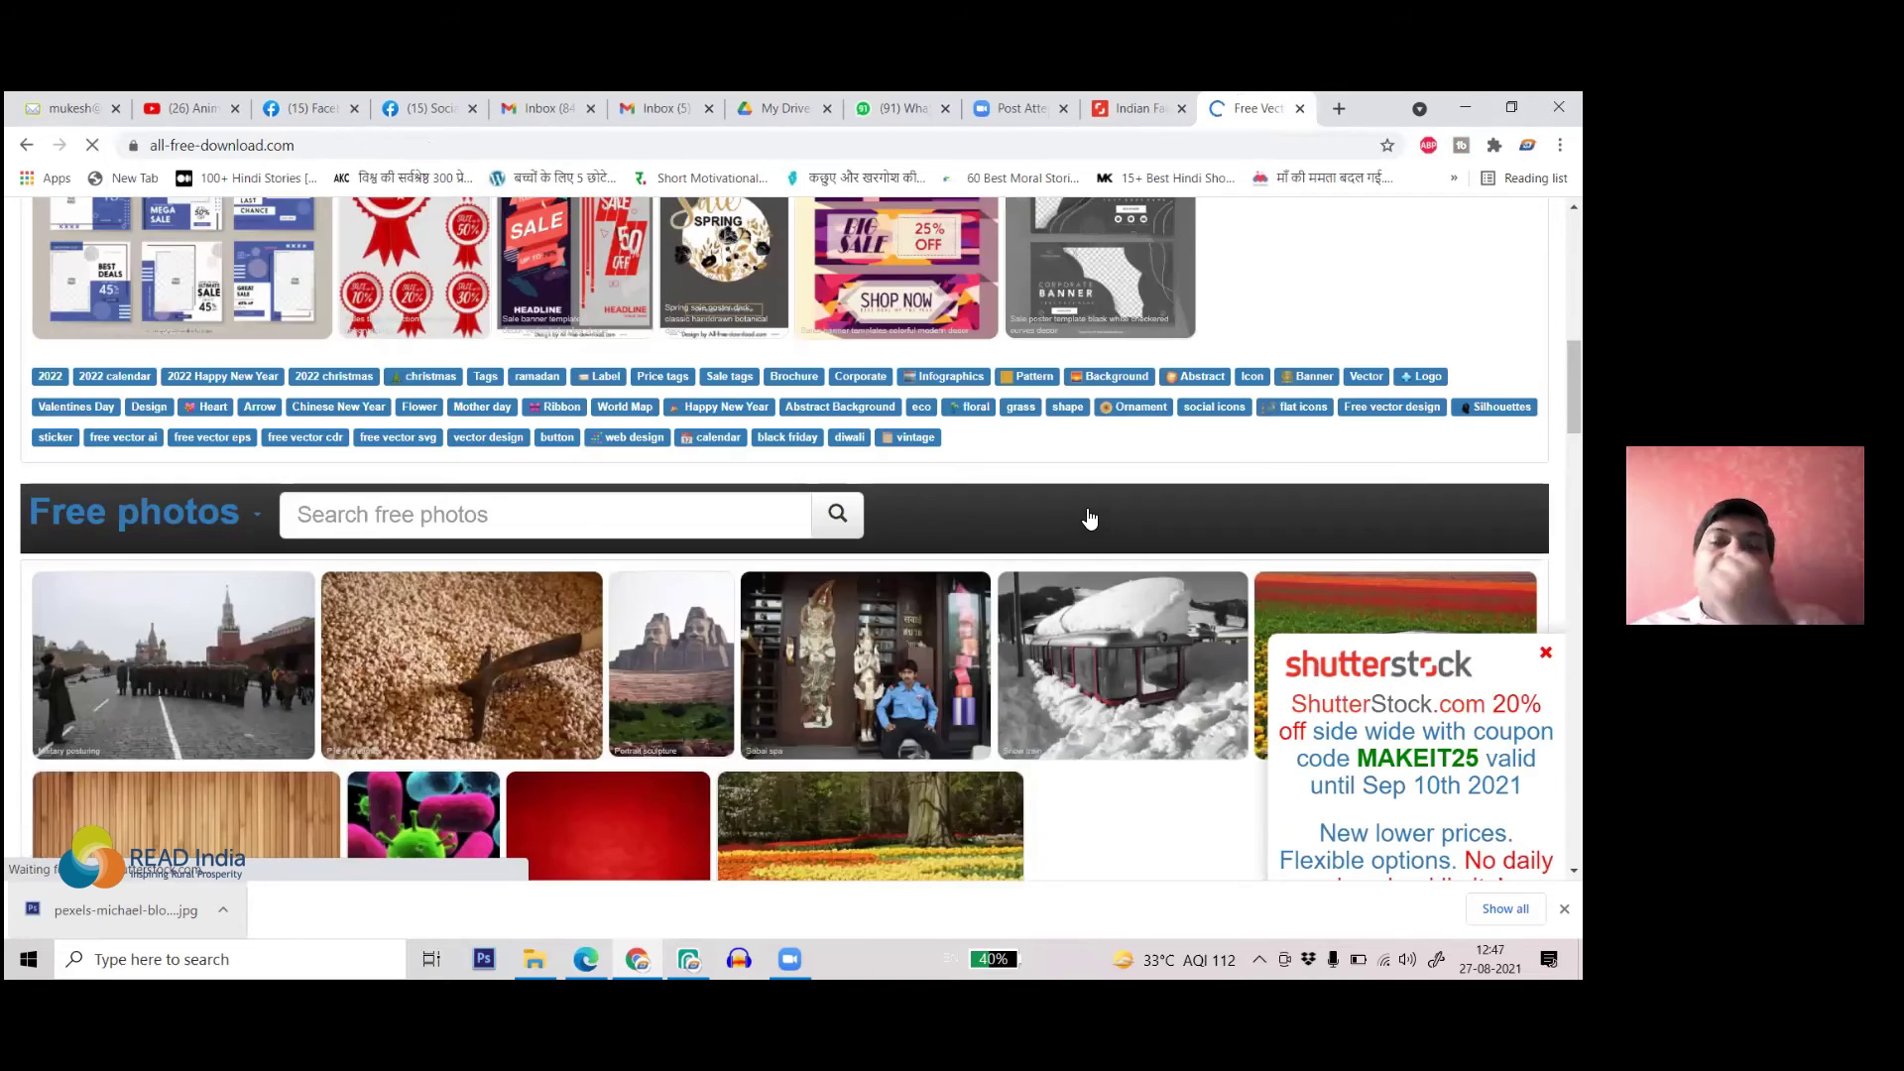
scroll(1087, 523, up, 4)
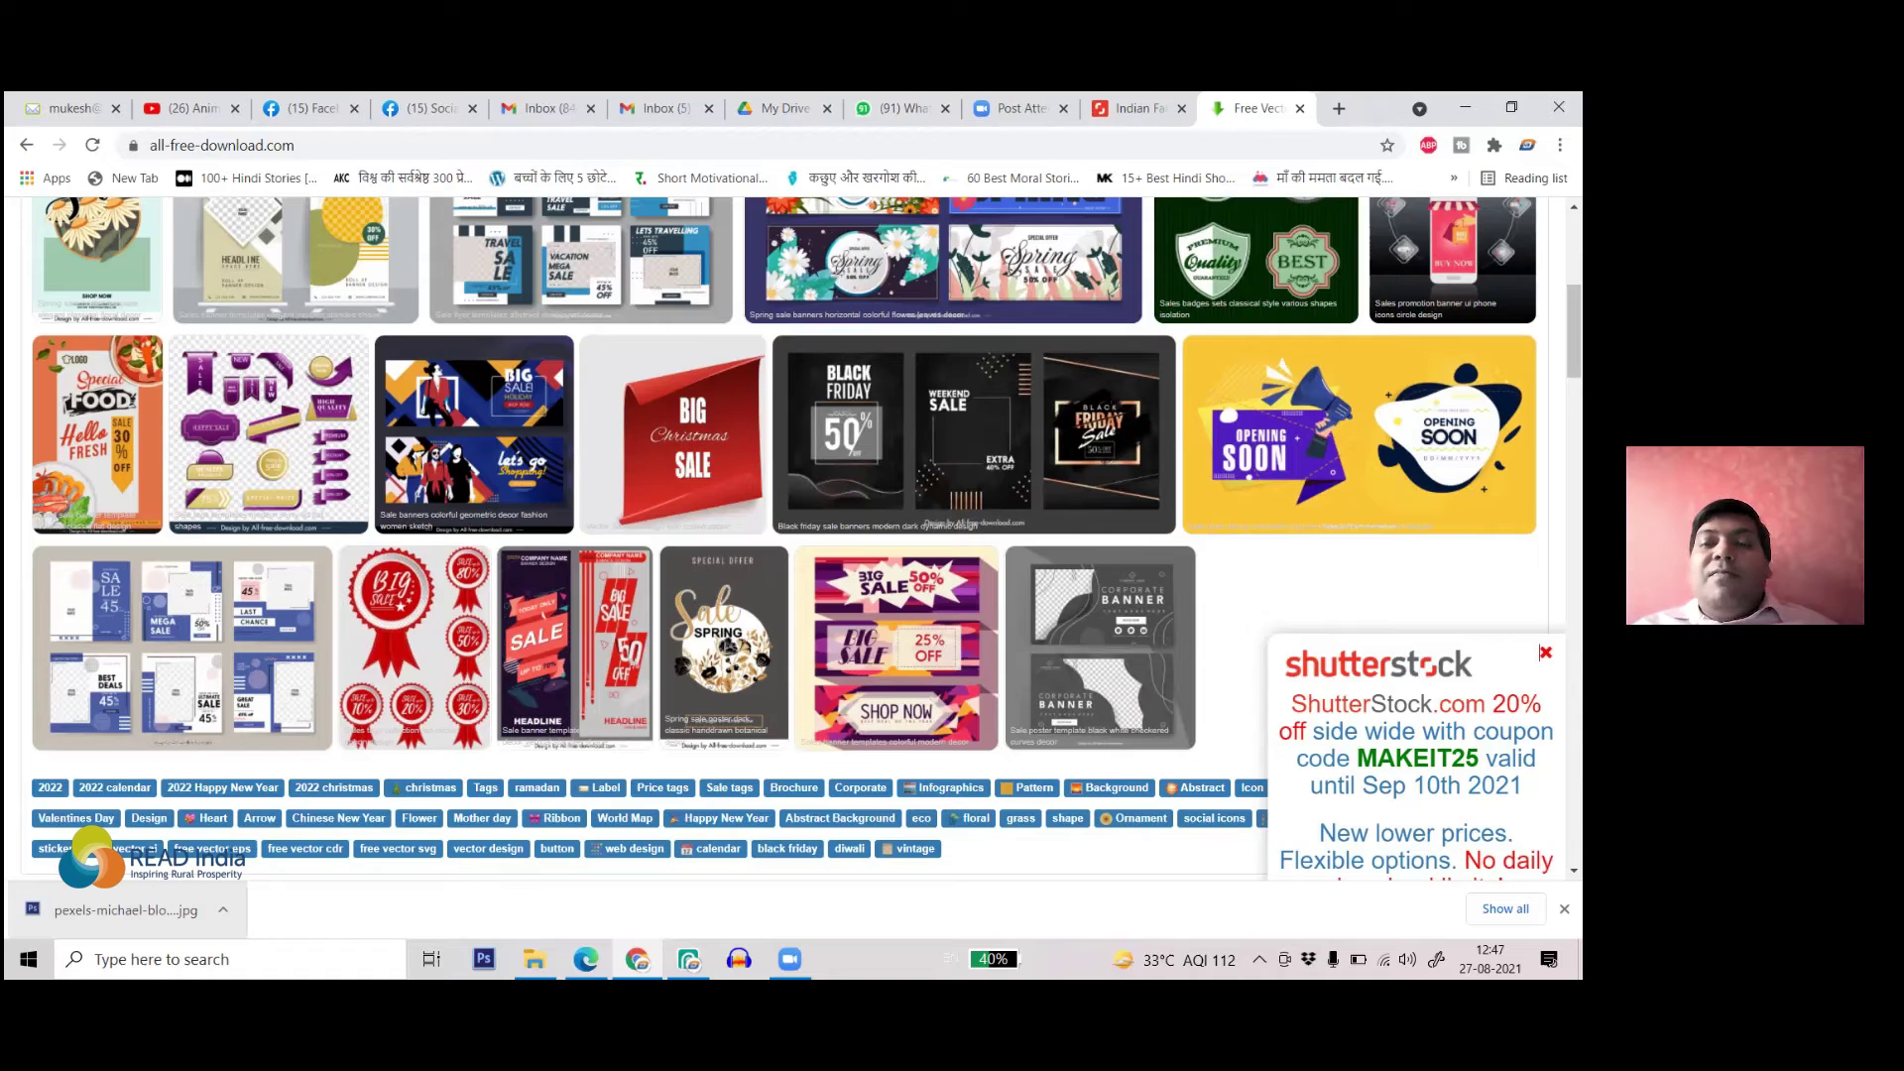
click(1545, 653)
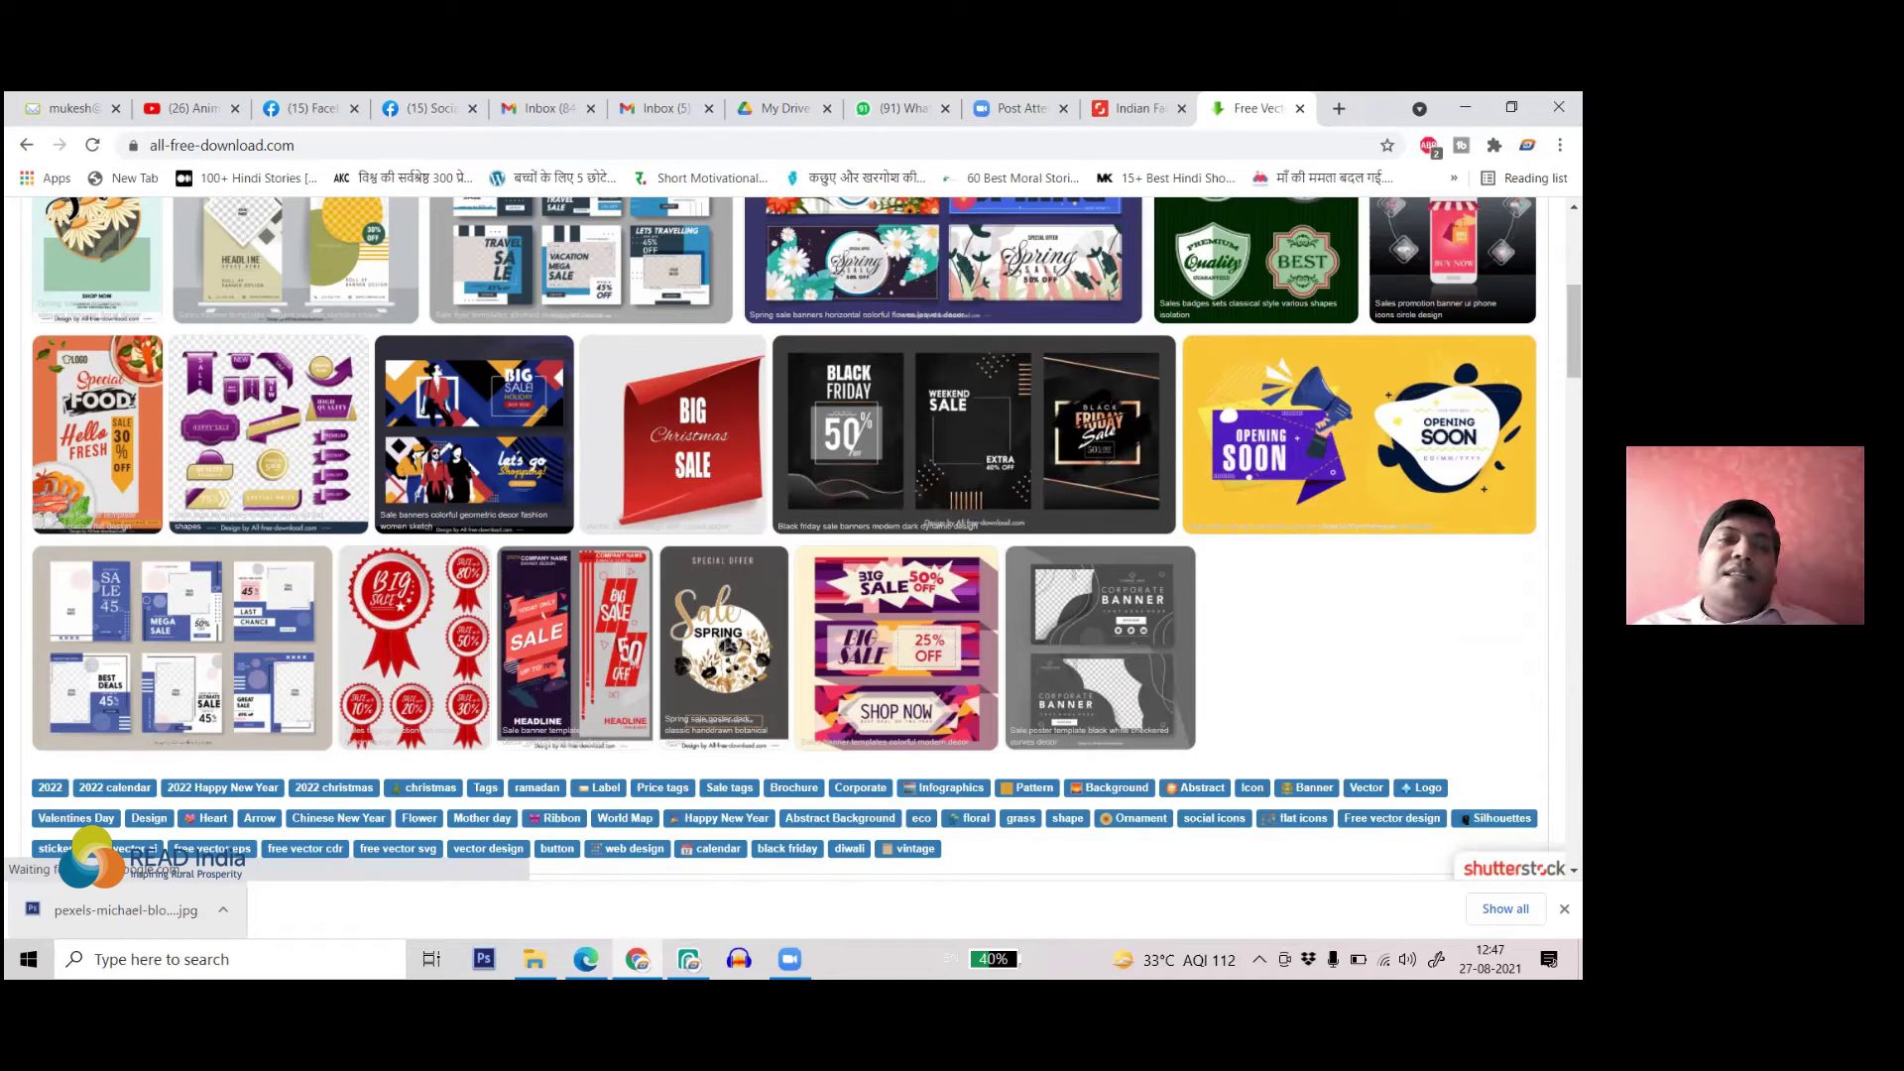
- Open the purple and gold sale tags template and examine its preview, download details and related designs
click(340, 428)
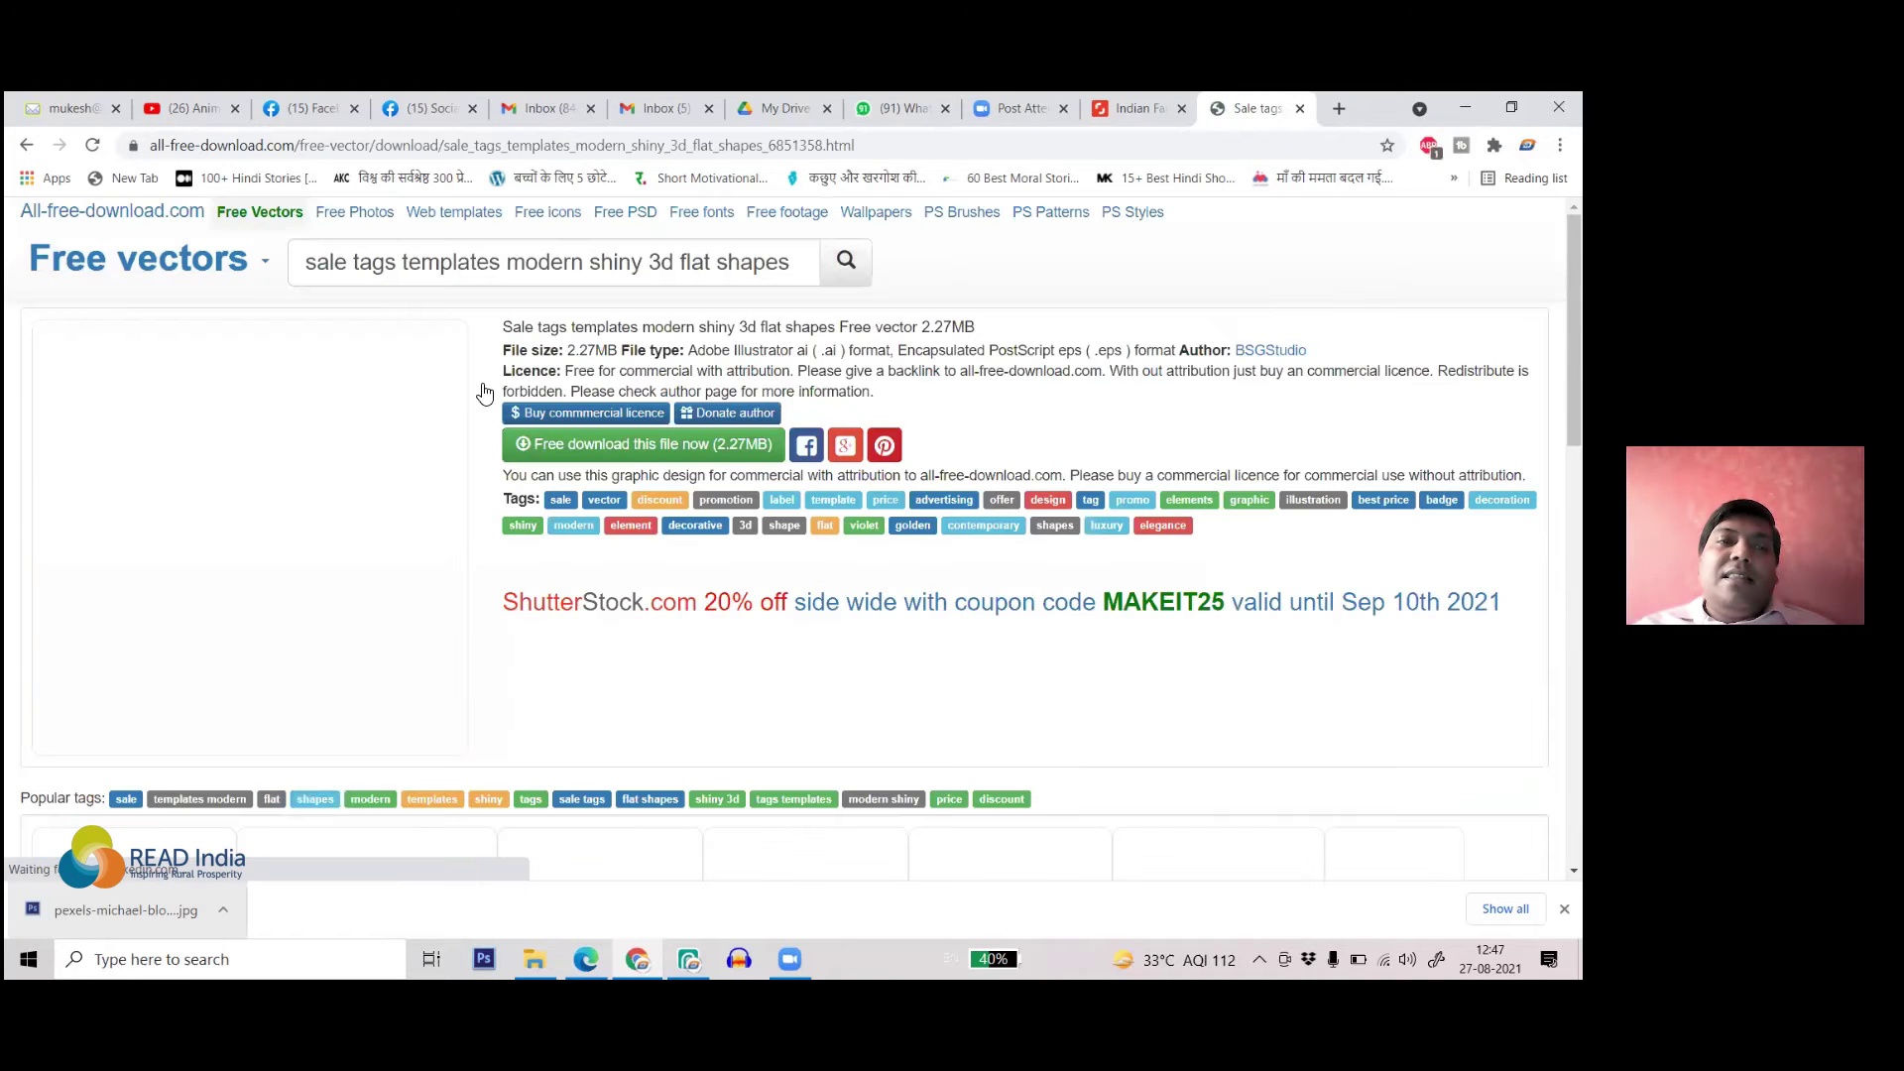
mouse_move(95, 270)
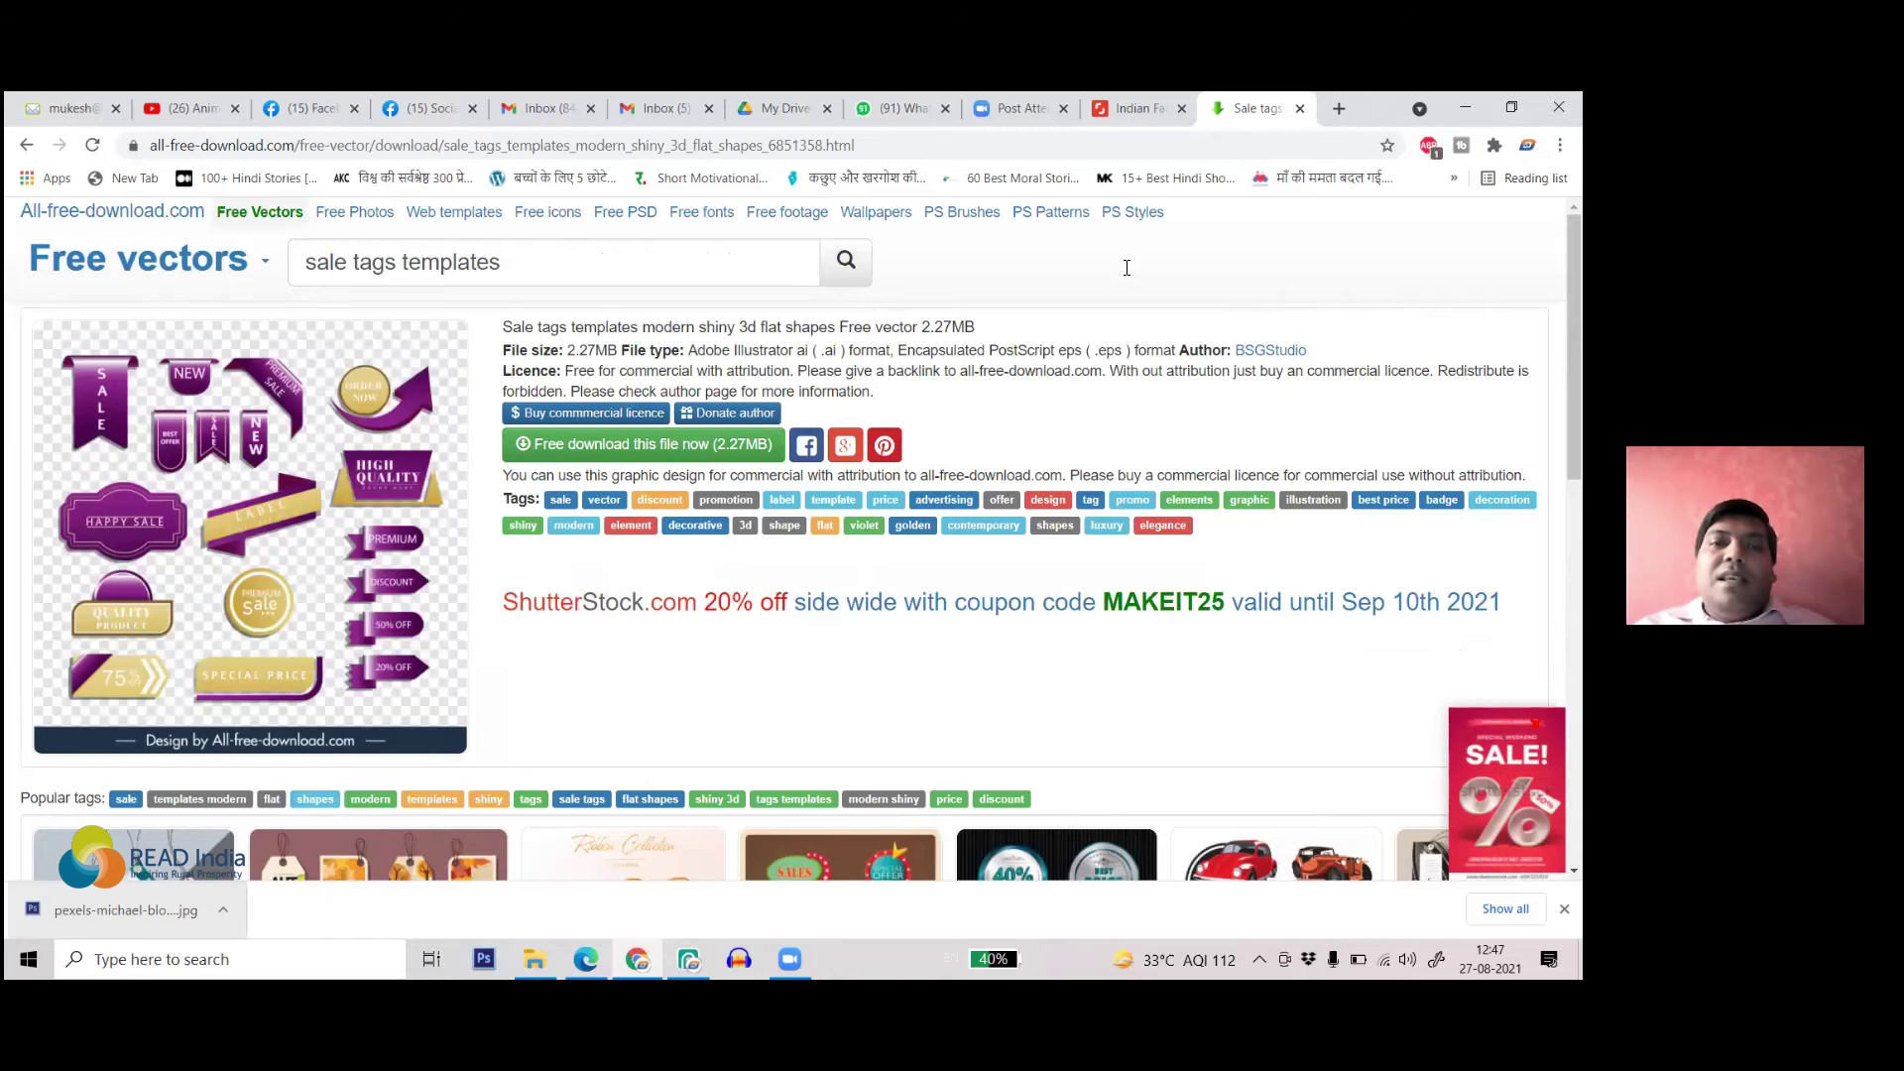
scroll(1098, 357, down, 2)
scroll(446, 375, up, 1)
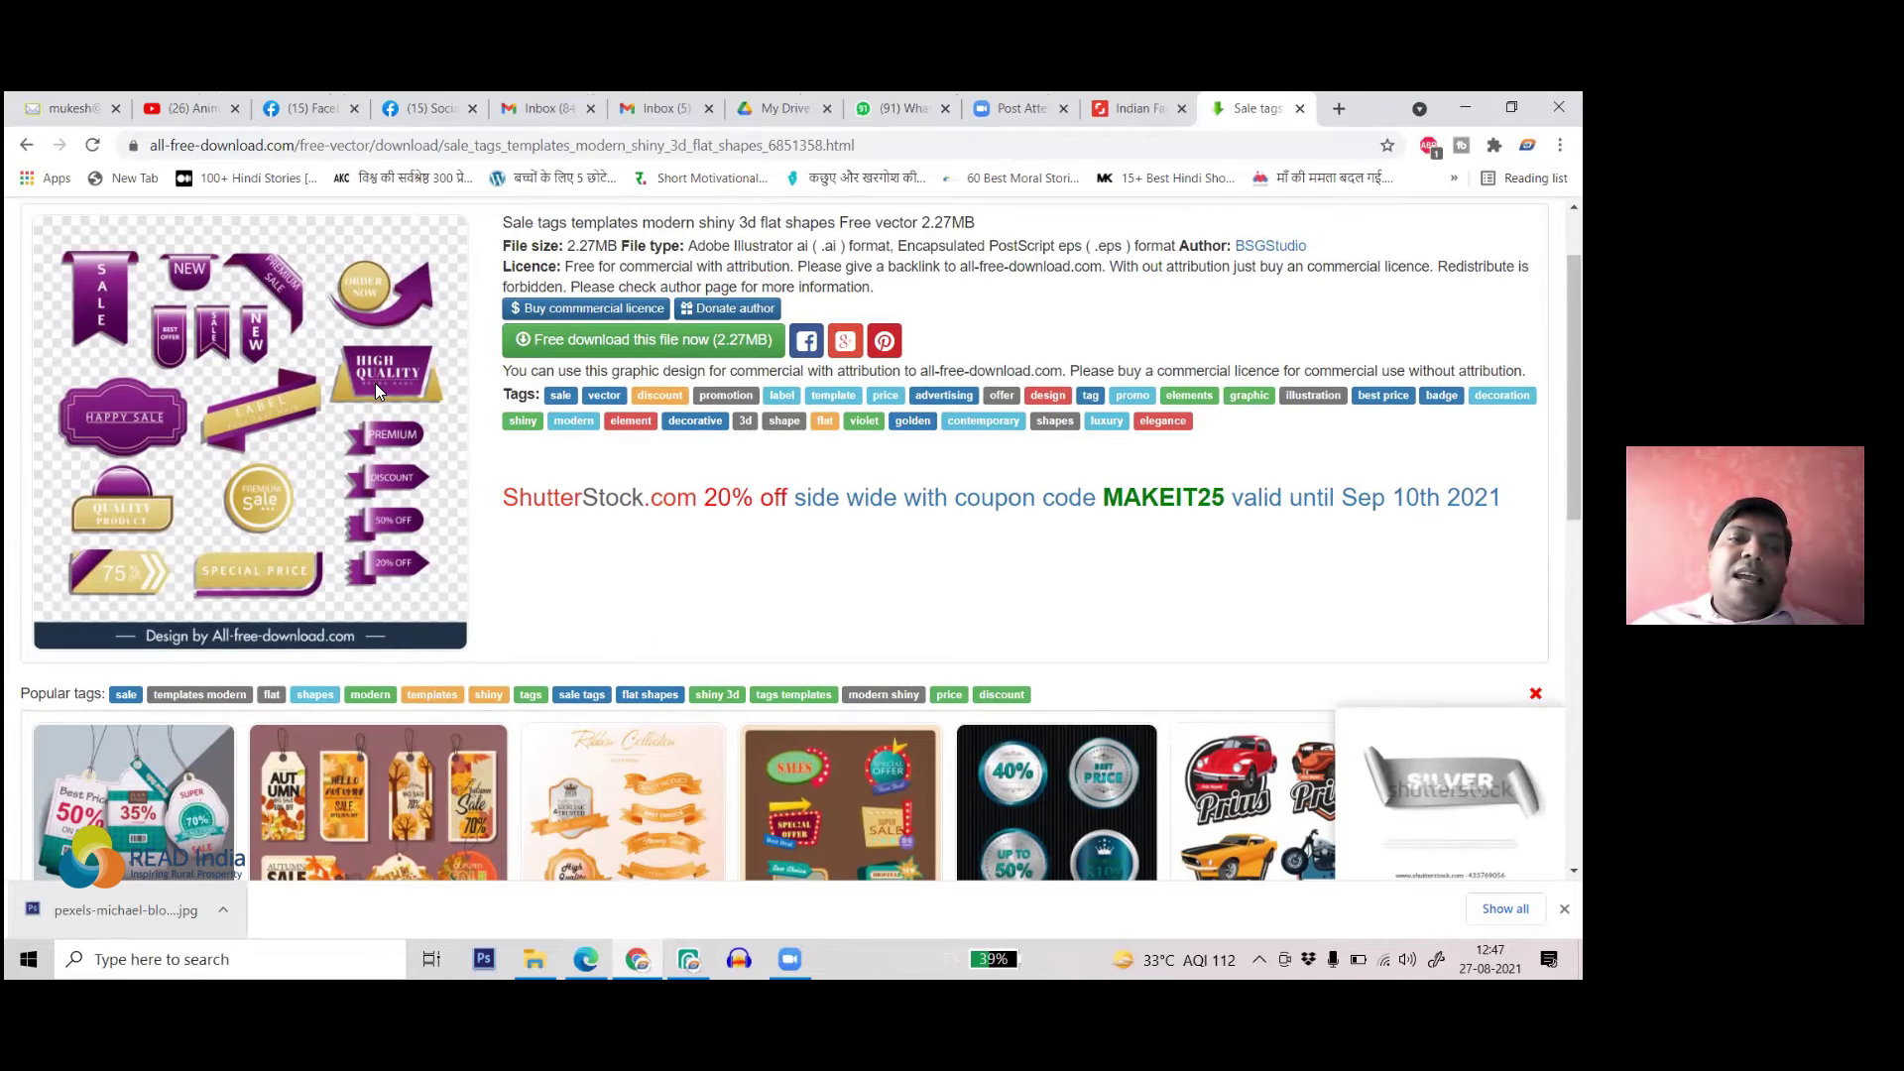
scroll(377, 390, down, 1)
scroll(375, 383, down, 3)
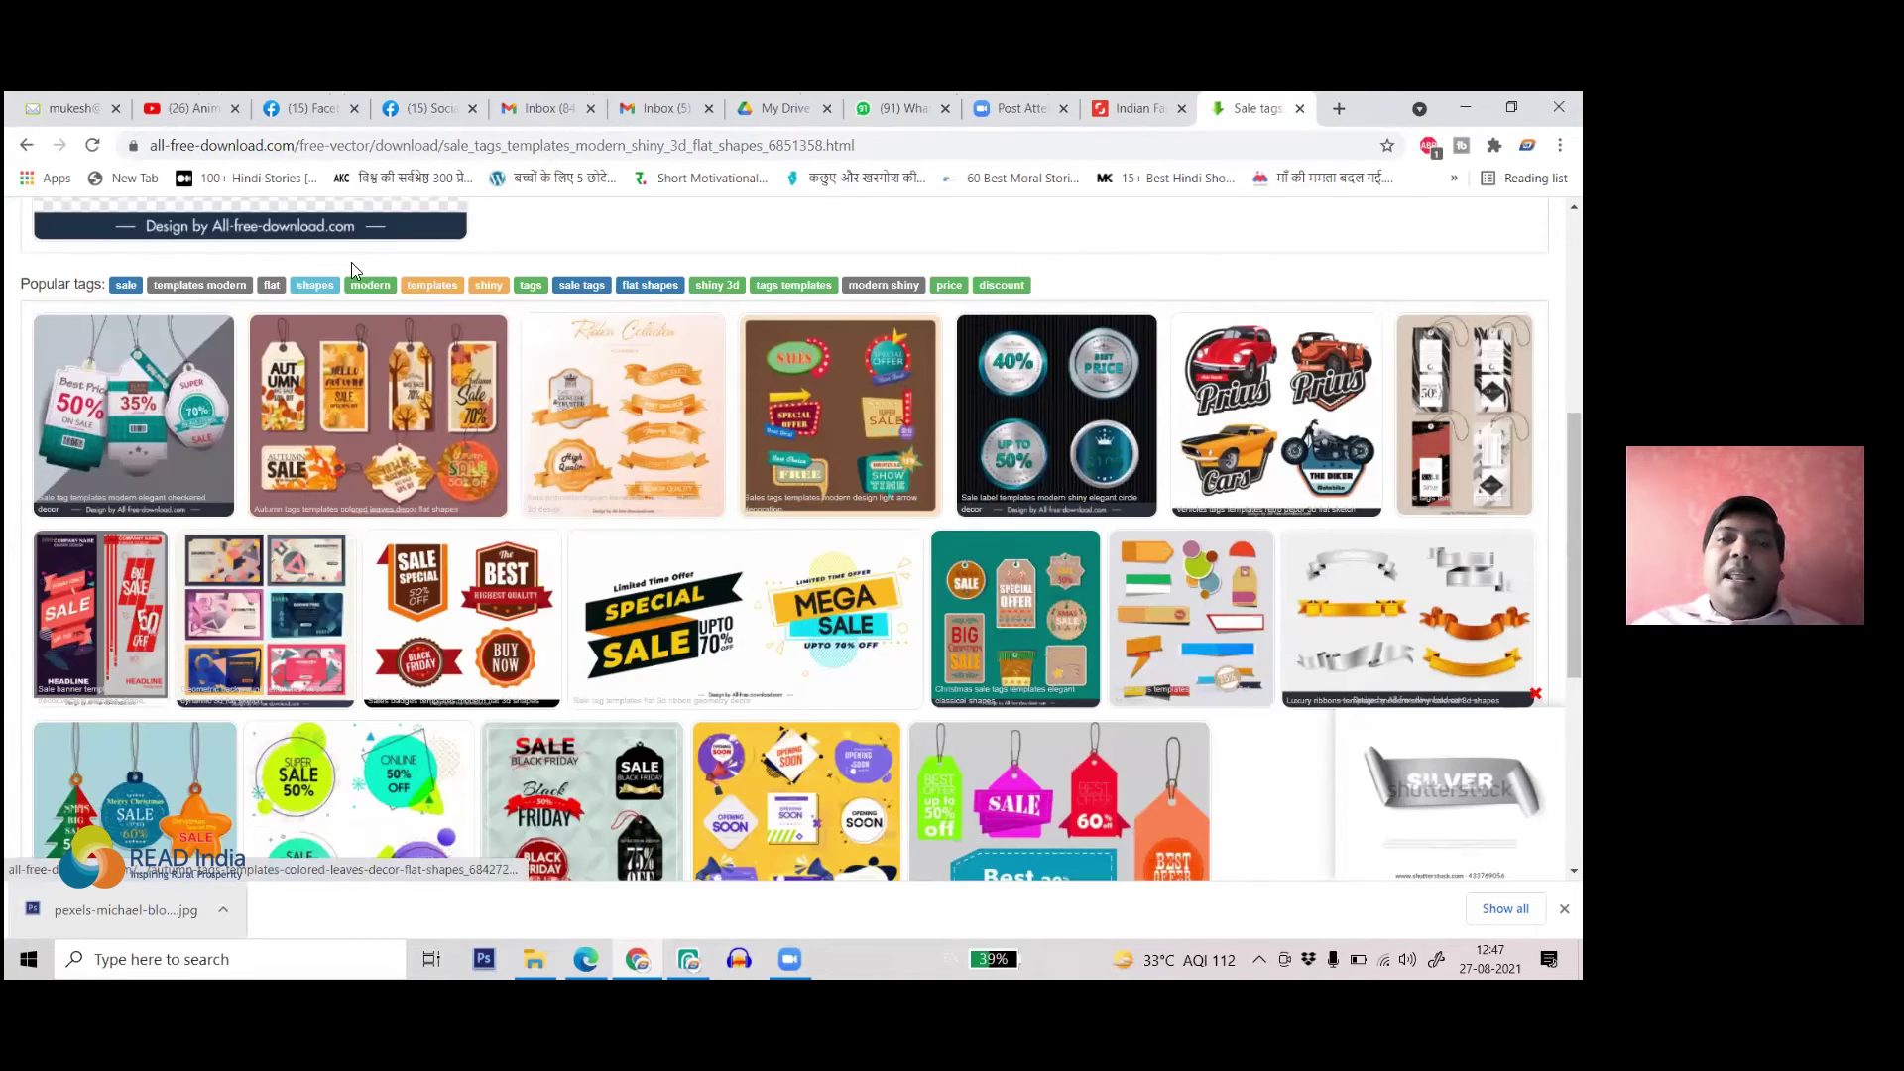
- Open the sales tags template with light arrow decoration and inspect its preview up close
click(868, 433)
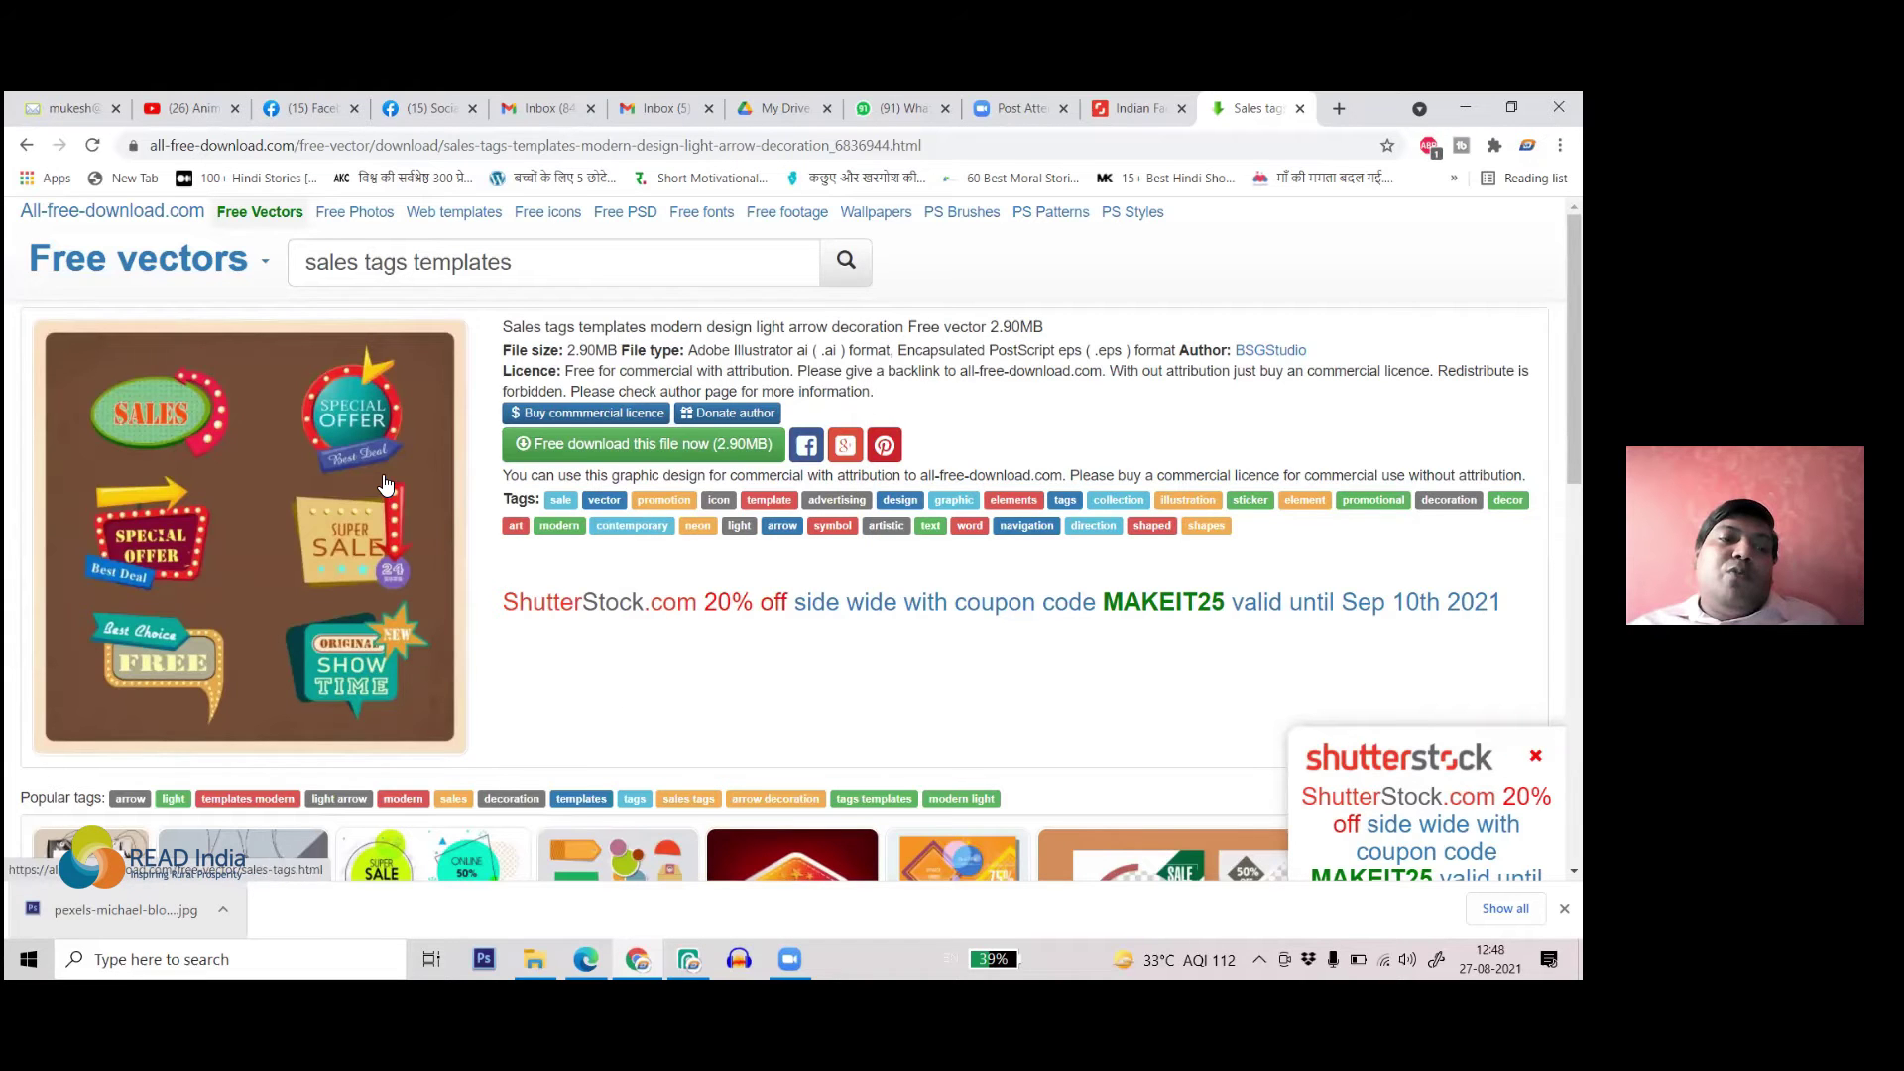
scroll(395, 473, down, 1)
scroll(395, 473, down, 2)
scroll(395, 473, up, 3)
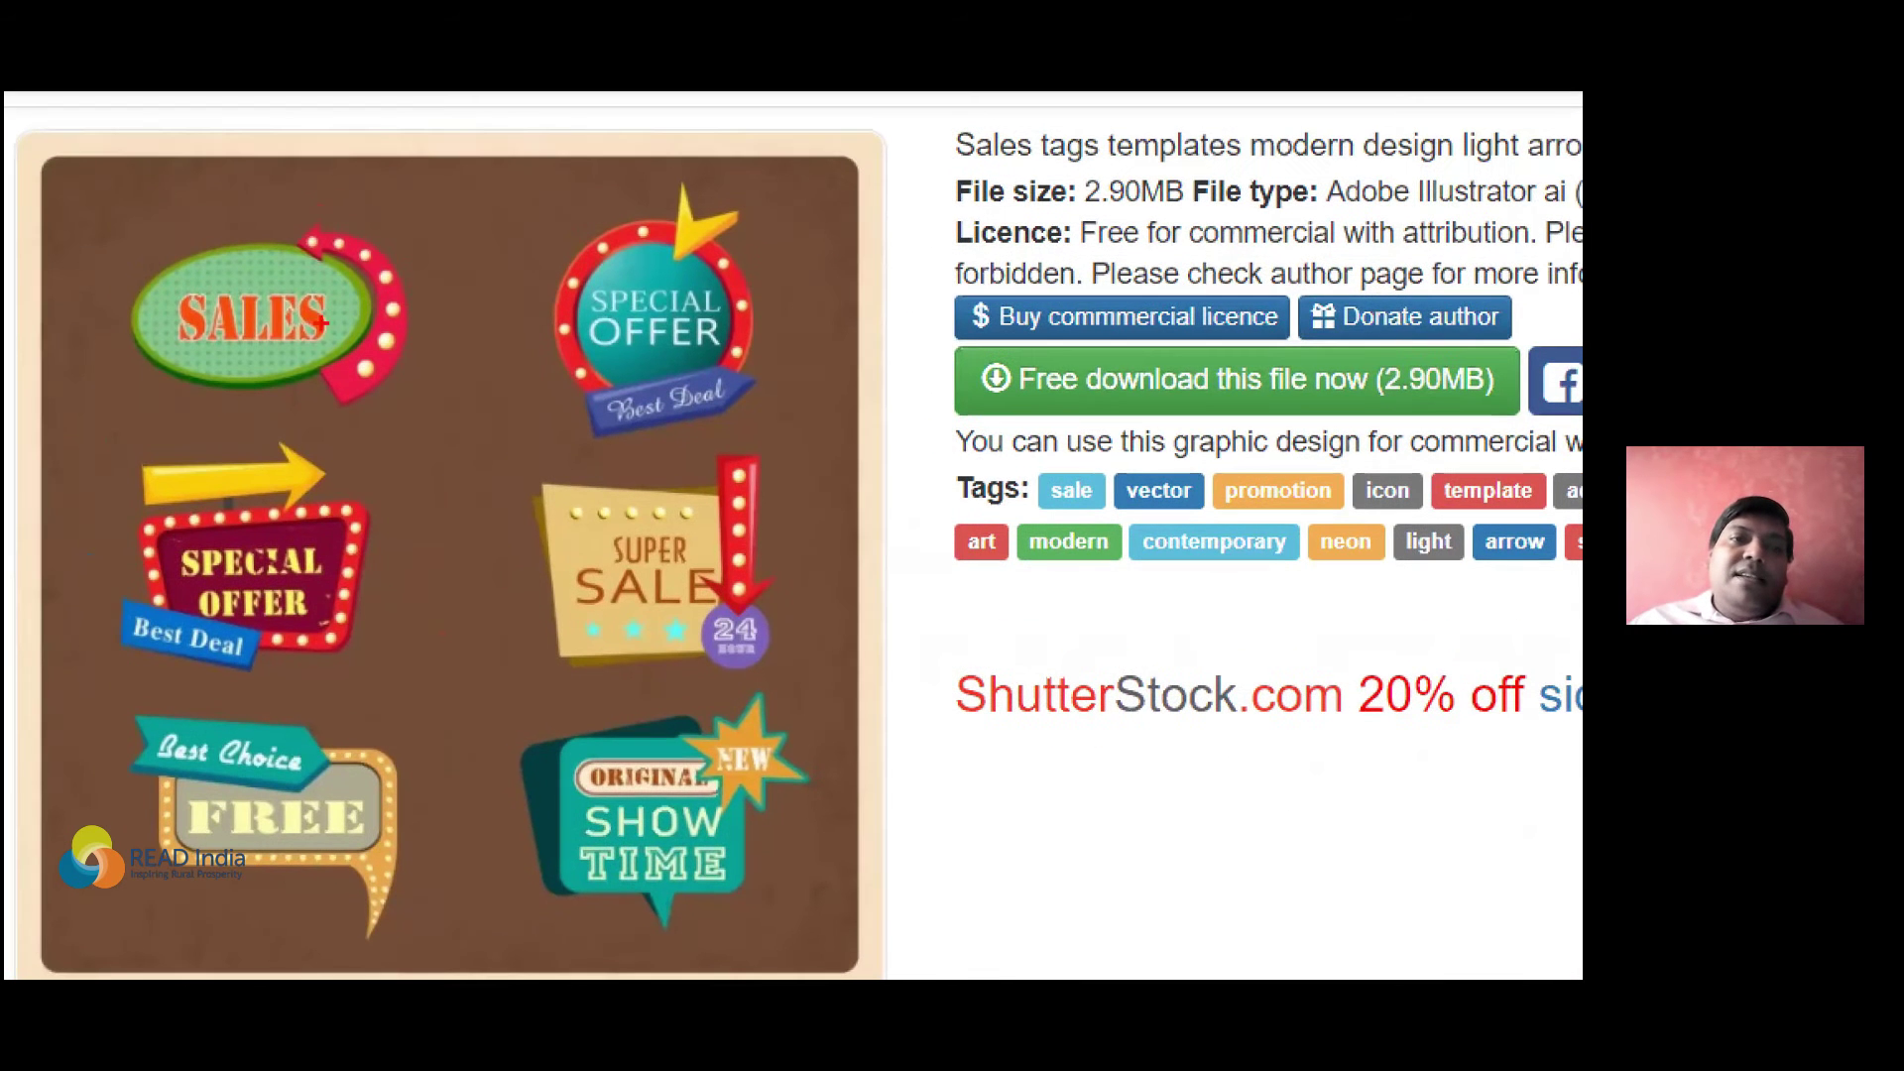
mouse_move(74, 265)
mouse_down()
mouse_move(214, 471)
mouse_move(309, 461)
mouse_move(486, 238)
mouse_move(243, 193)
mouse_move(216, 228)
mouse_up()
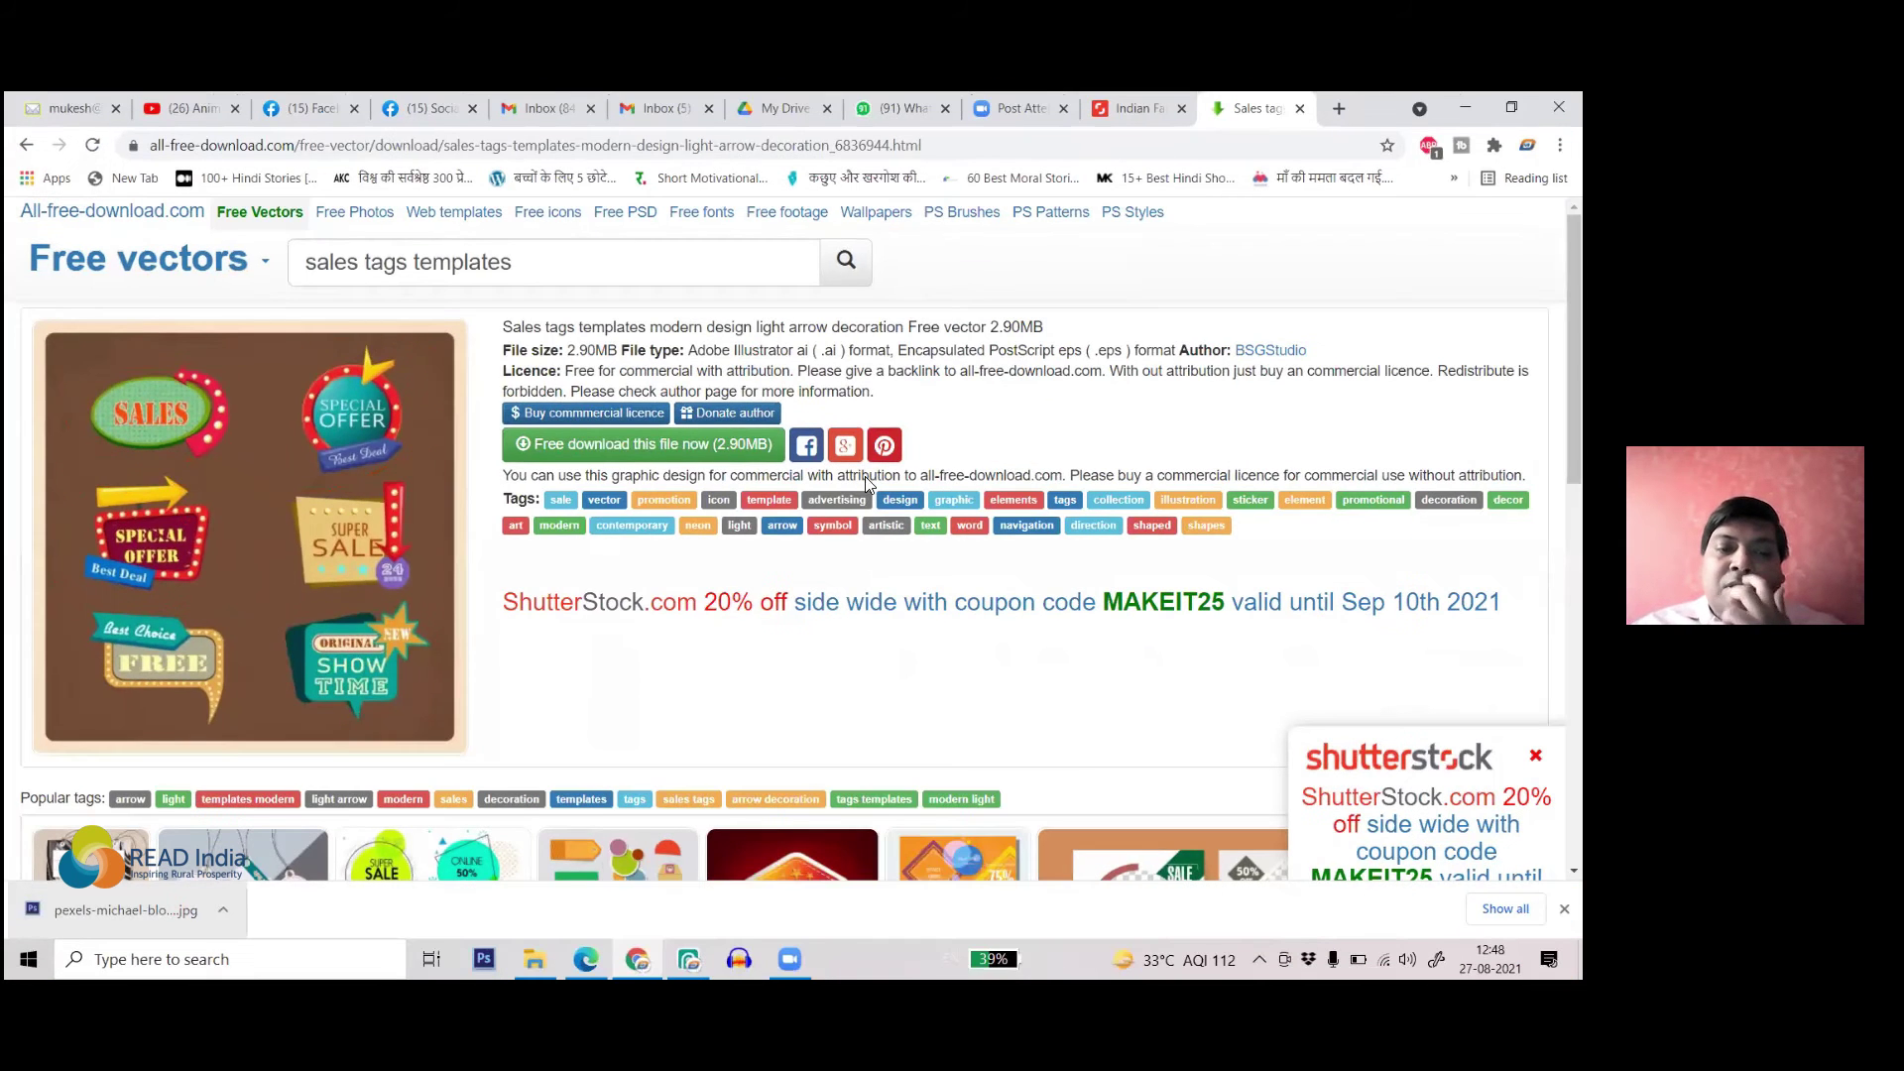
- Open the colored flat circle sales tags template from the related designs and look through its suggestions
scroll(595, 516, down, 3)
scroll(553, 523, down, 1)
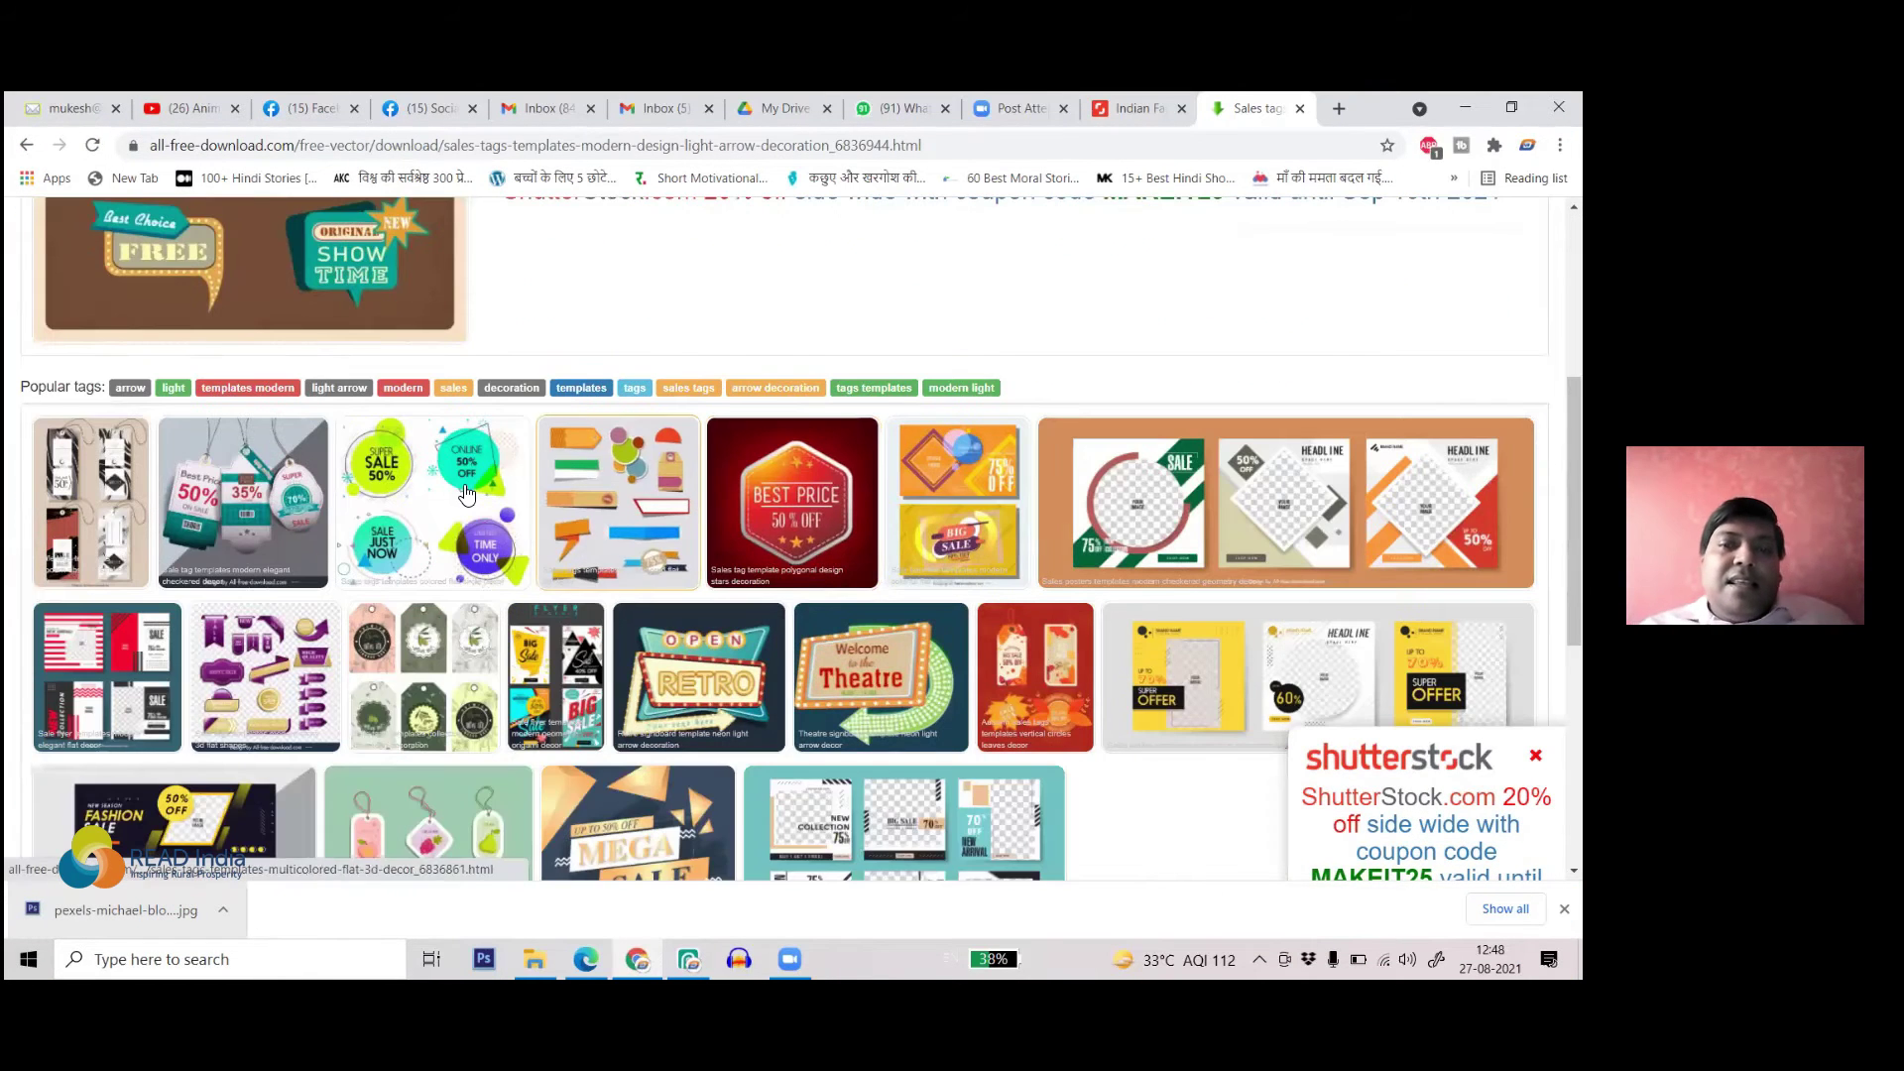
click(466, 493)
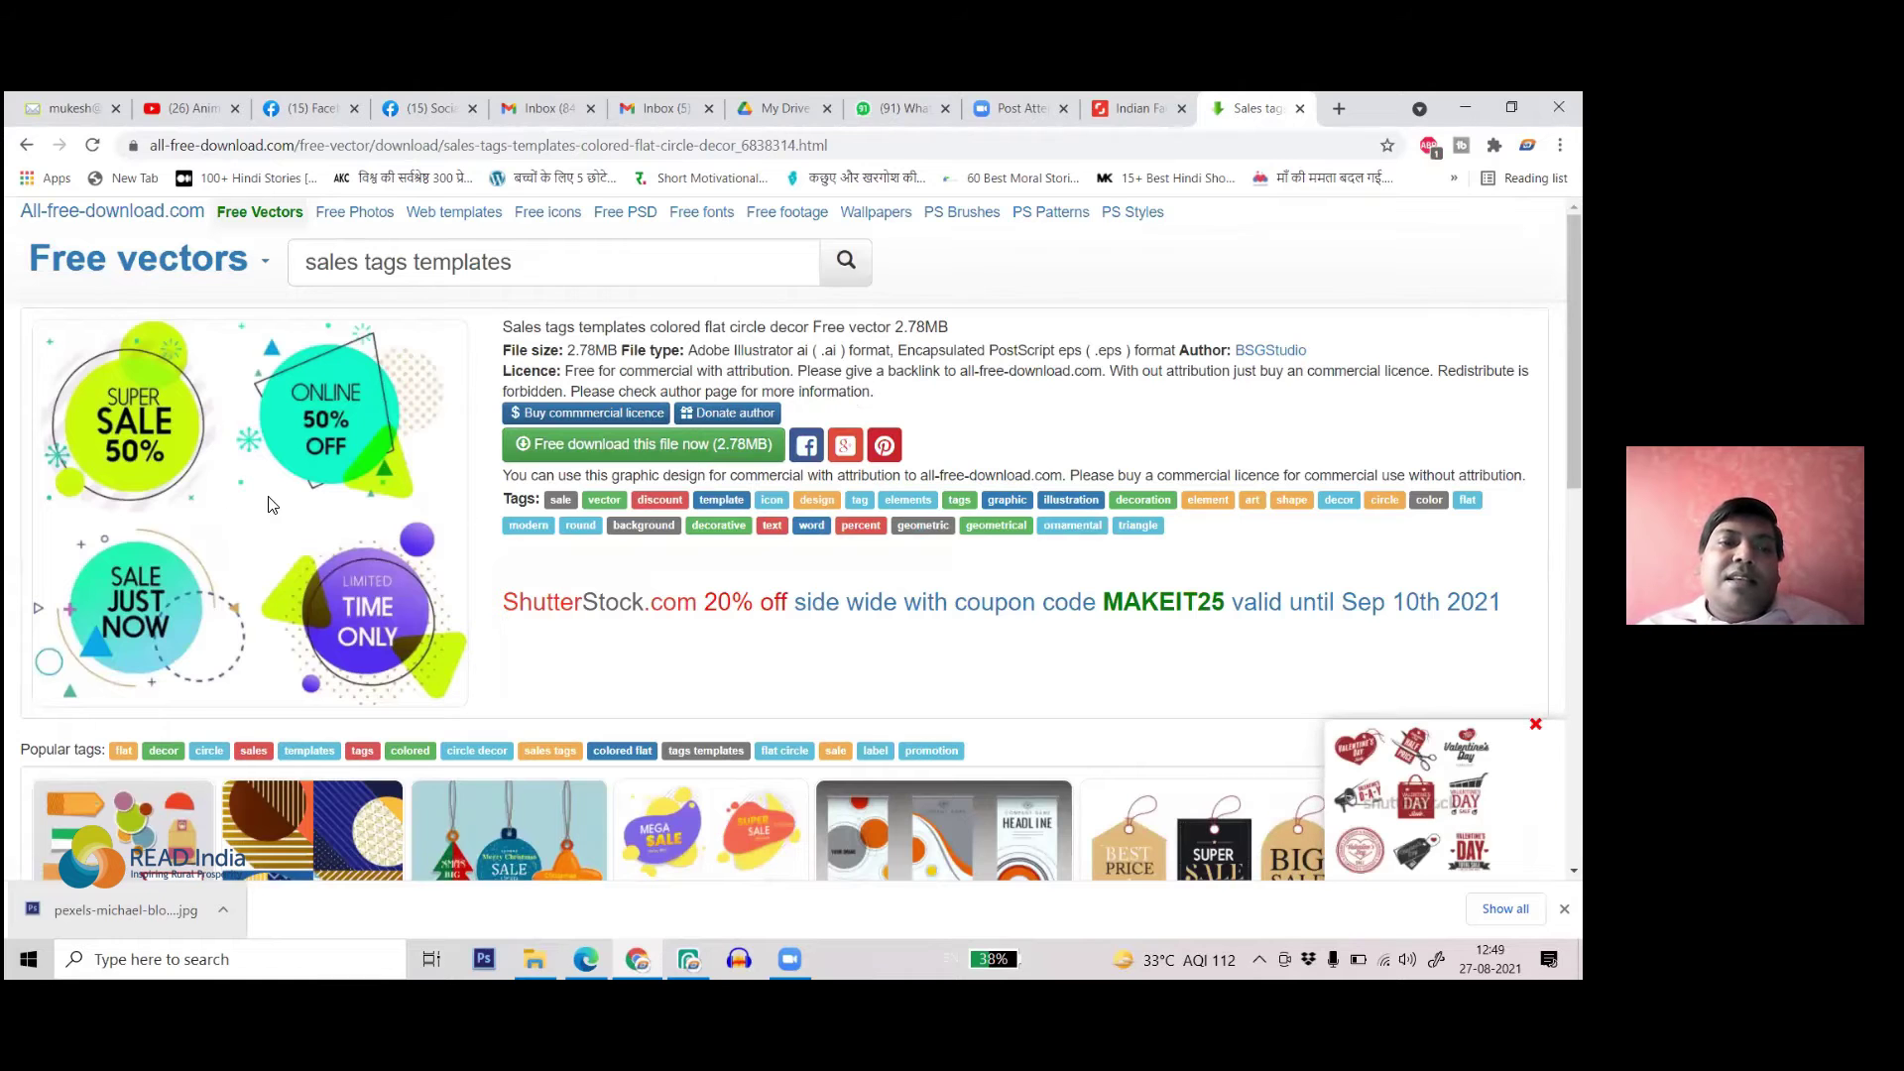
scroll(1018, 631, down, 3)
scroll(1002, 654, down, 6)
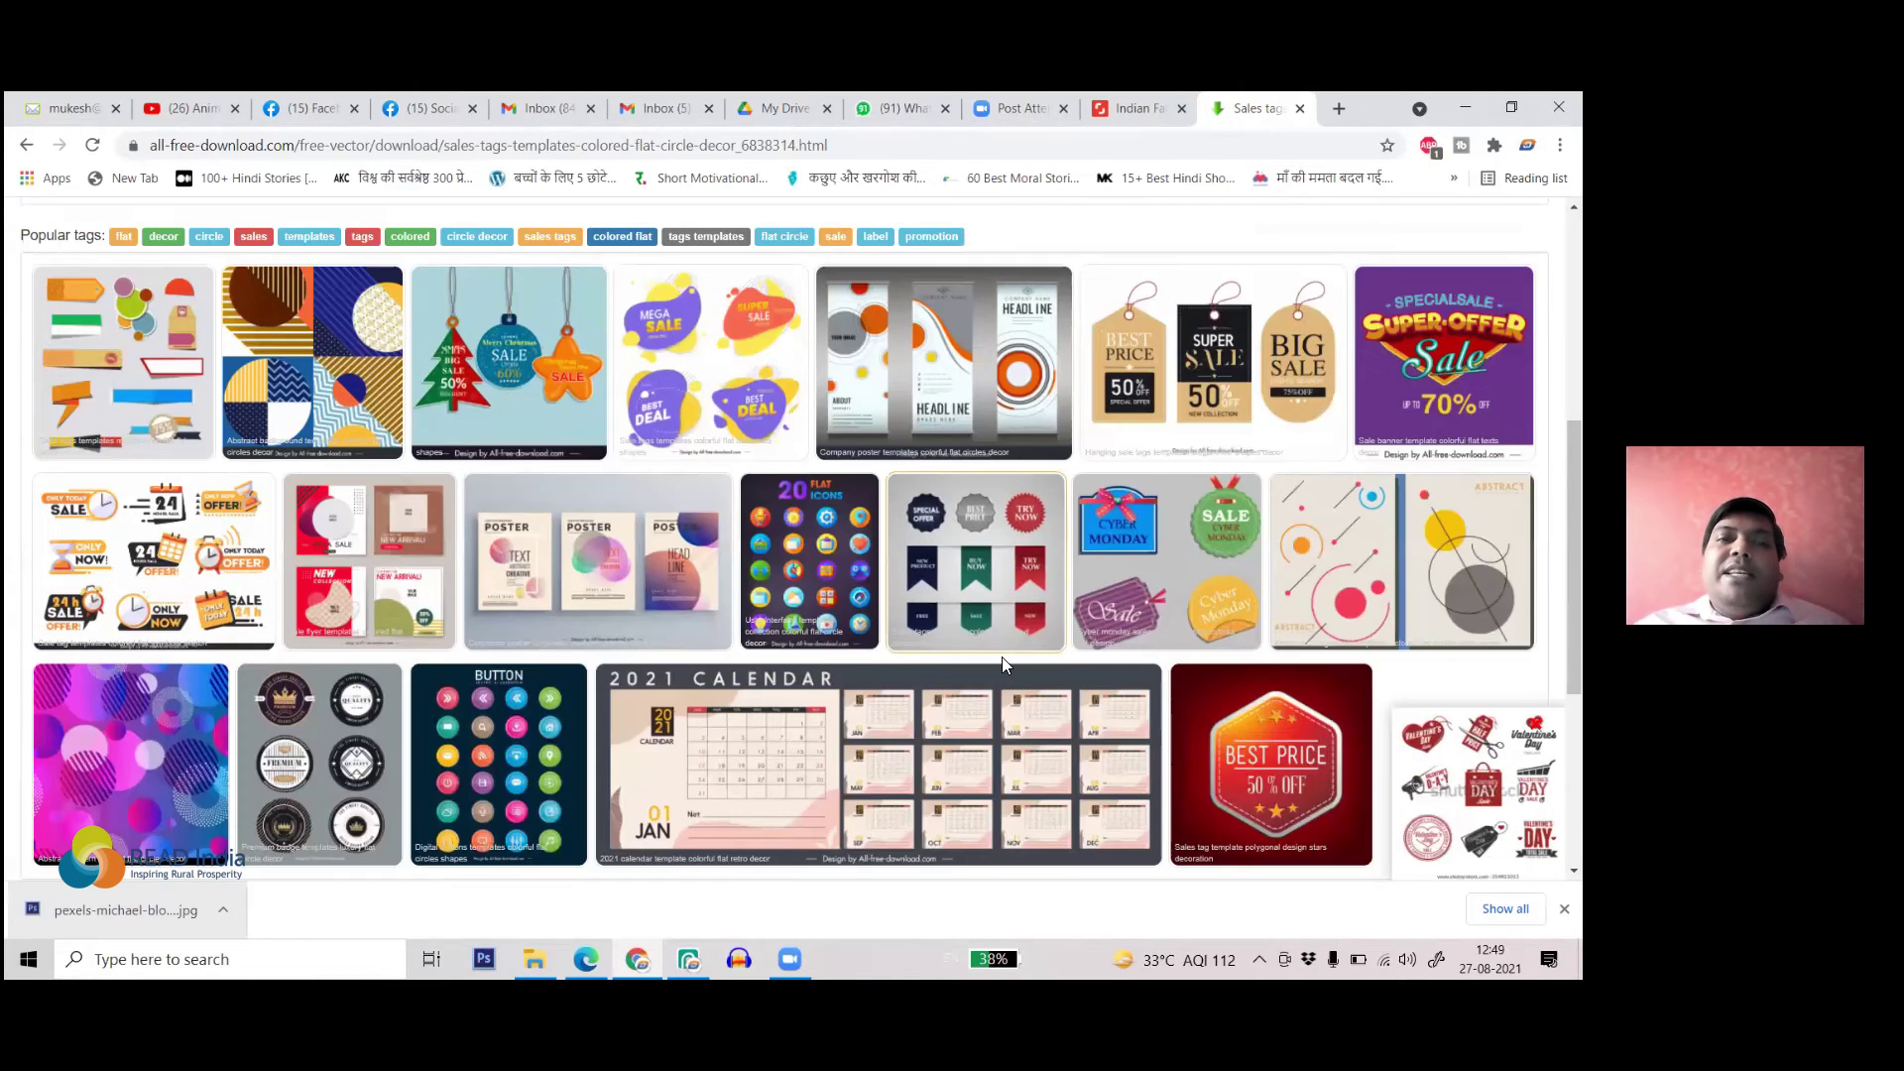
- Search the free vectors for "visiting card" and look through the resulting designs
scroll(1002, 655, up, 9)
click(305, 270)
text(vi)
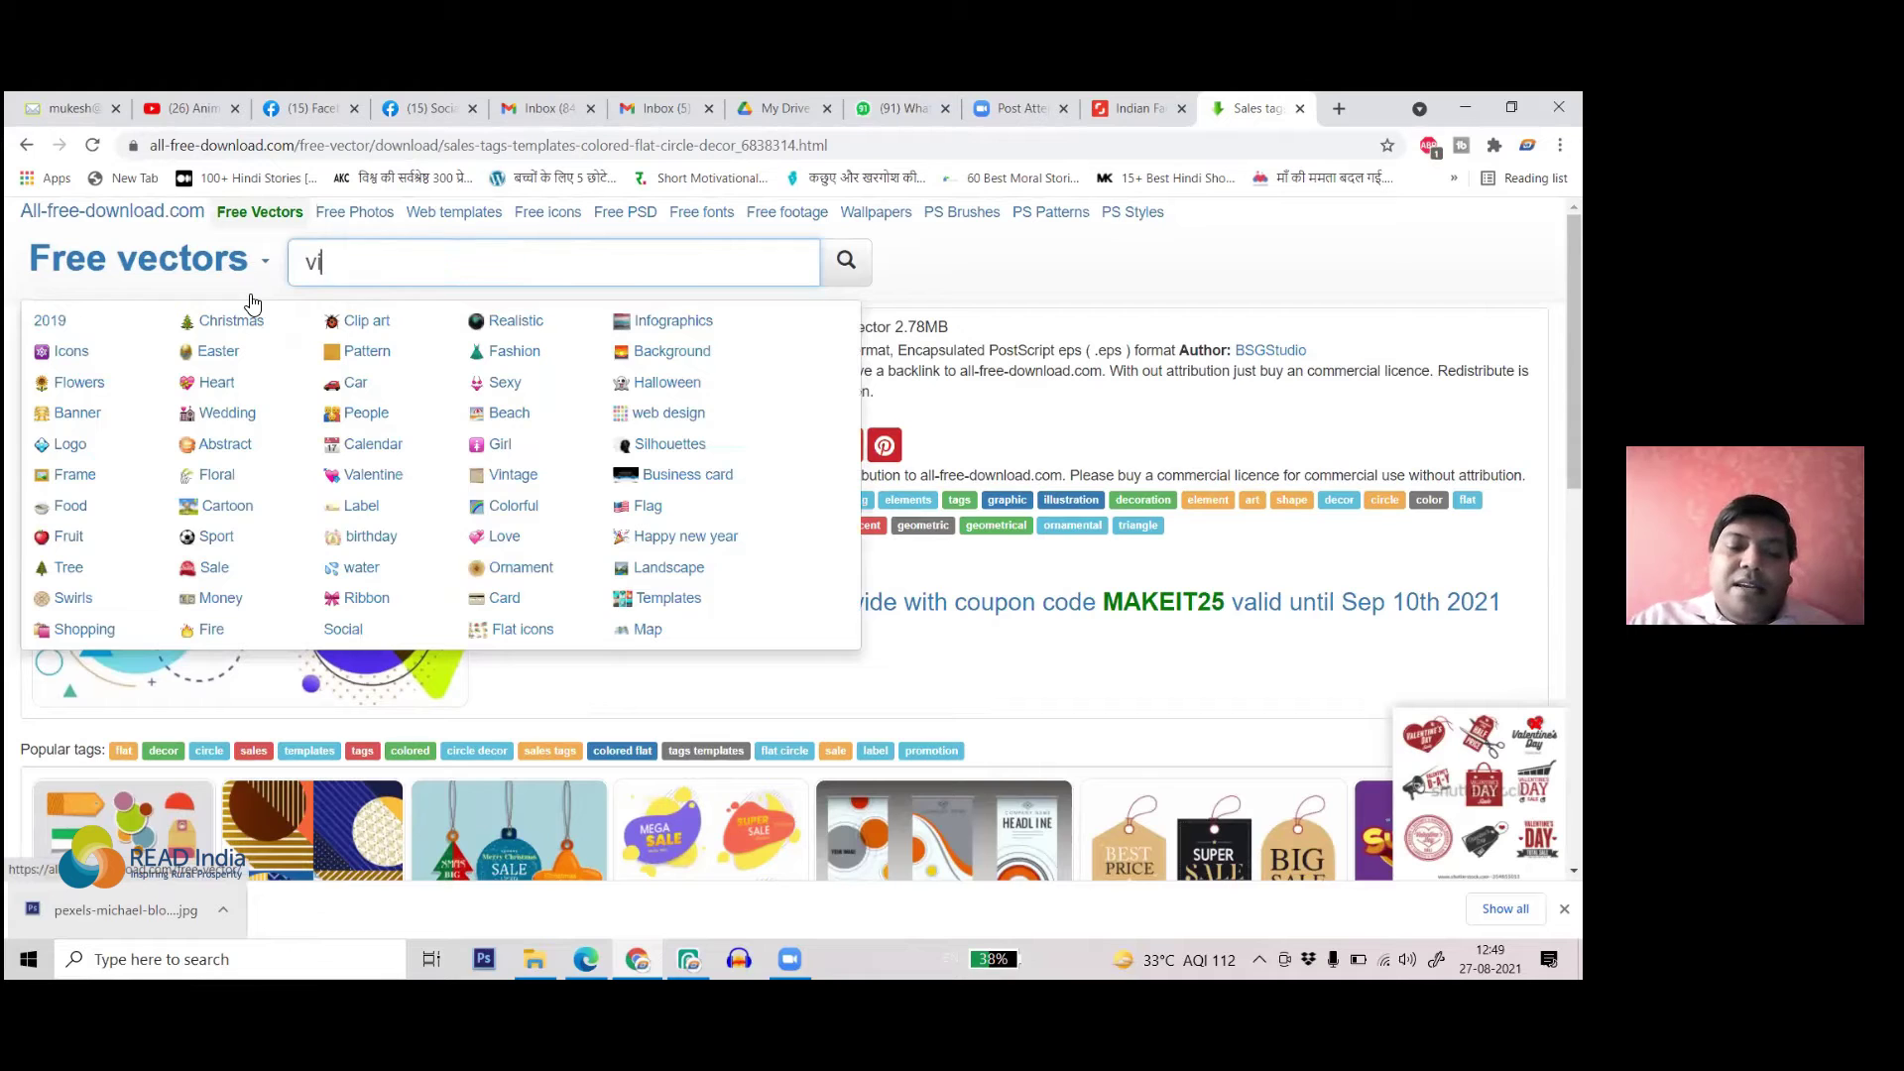
text(sitin)
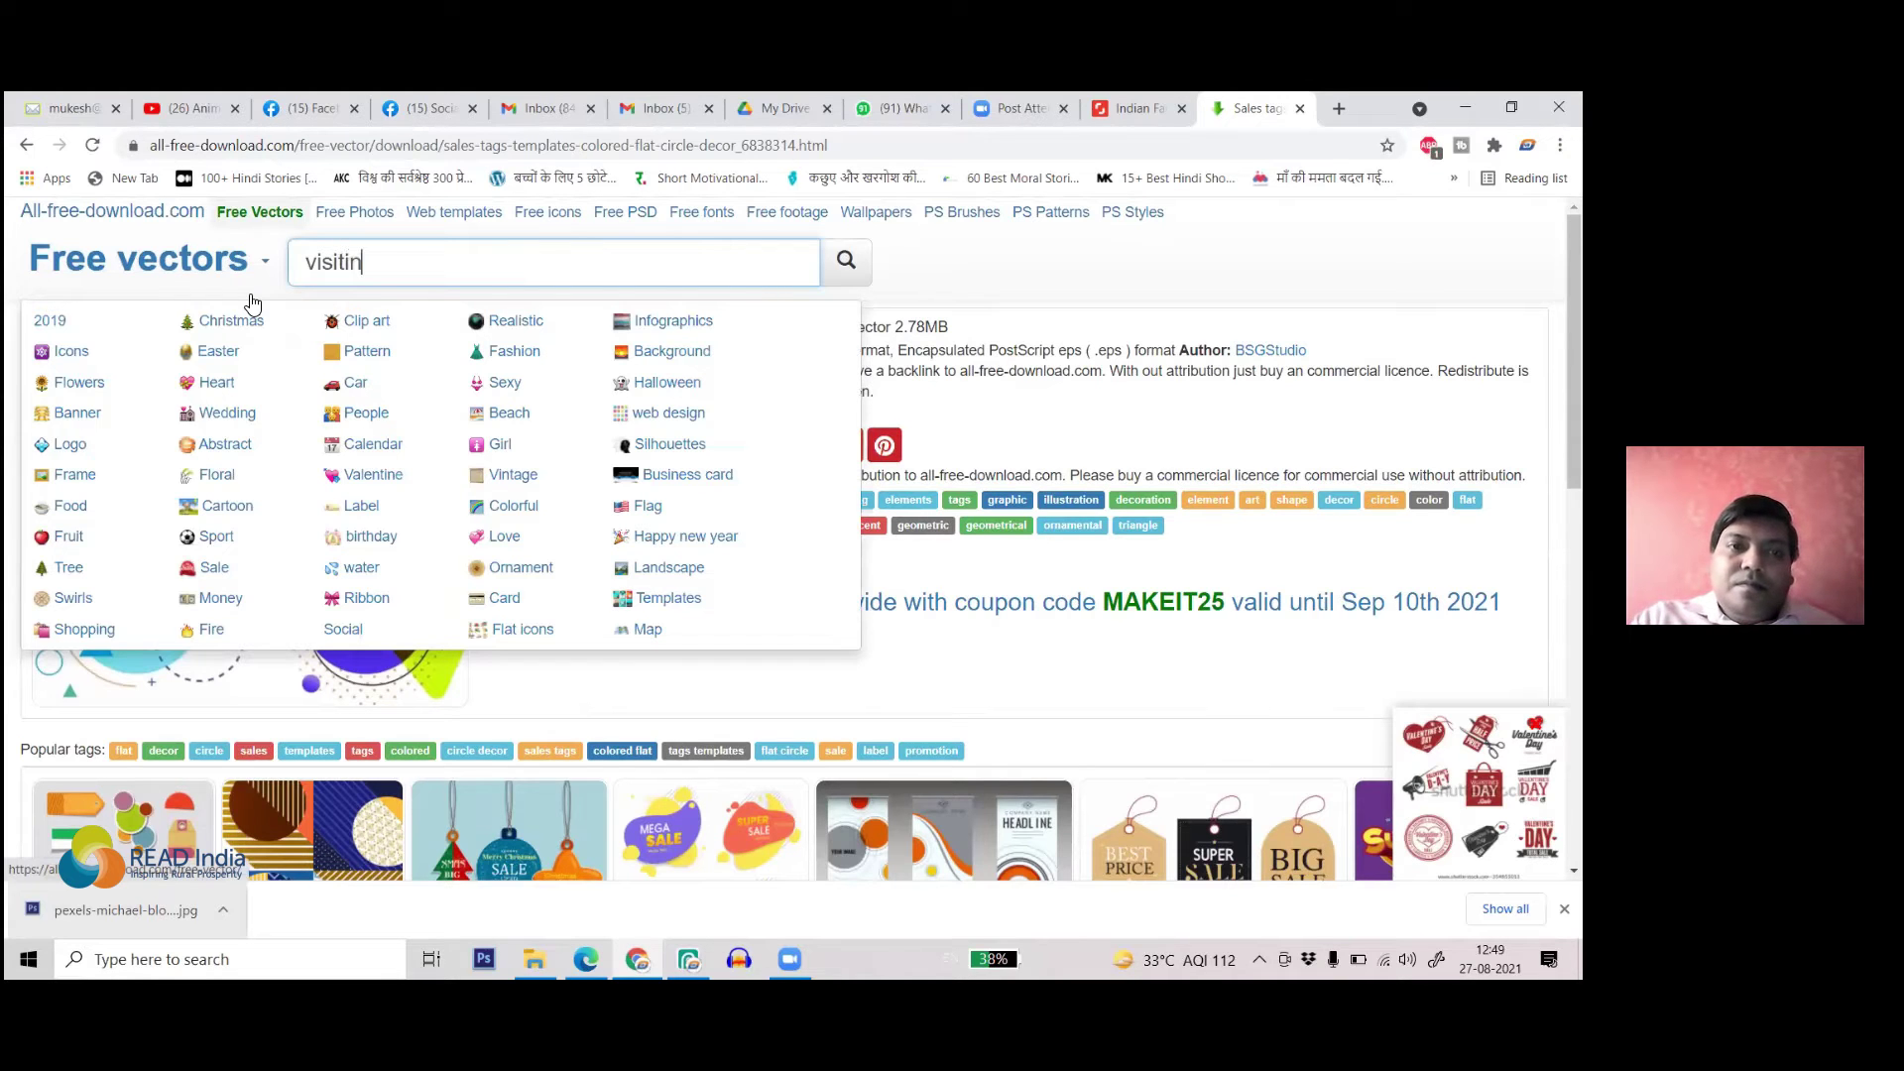
text(g card)
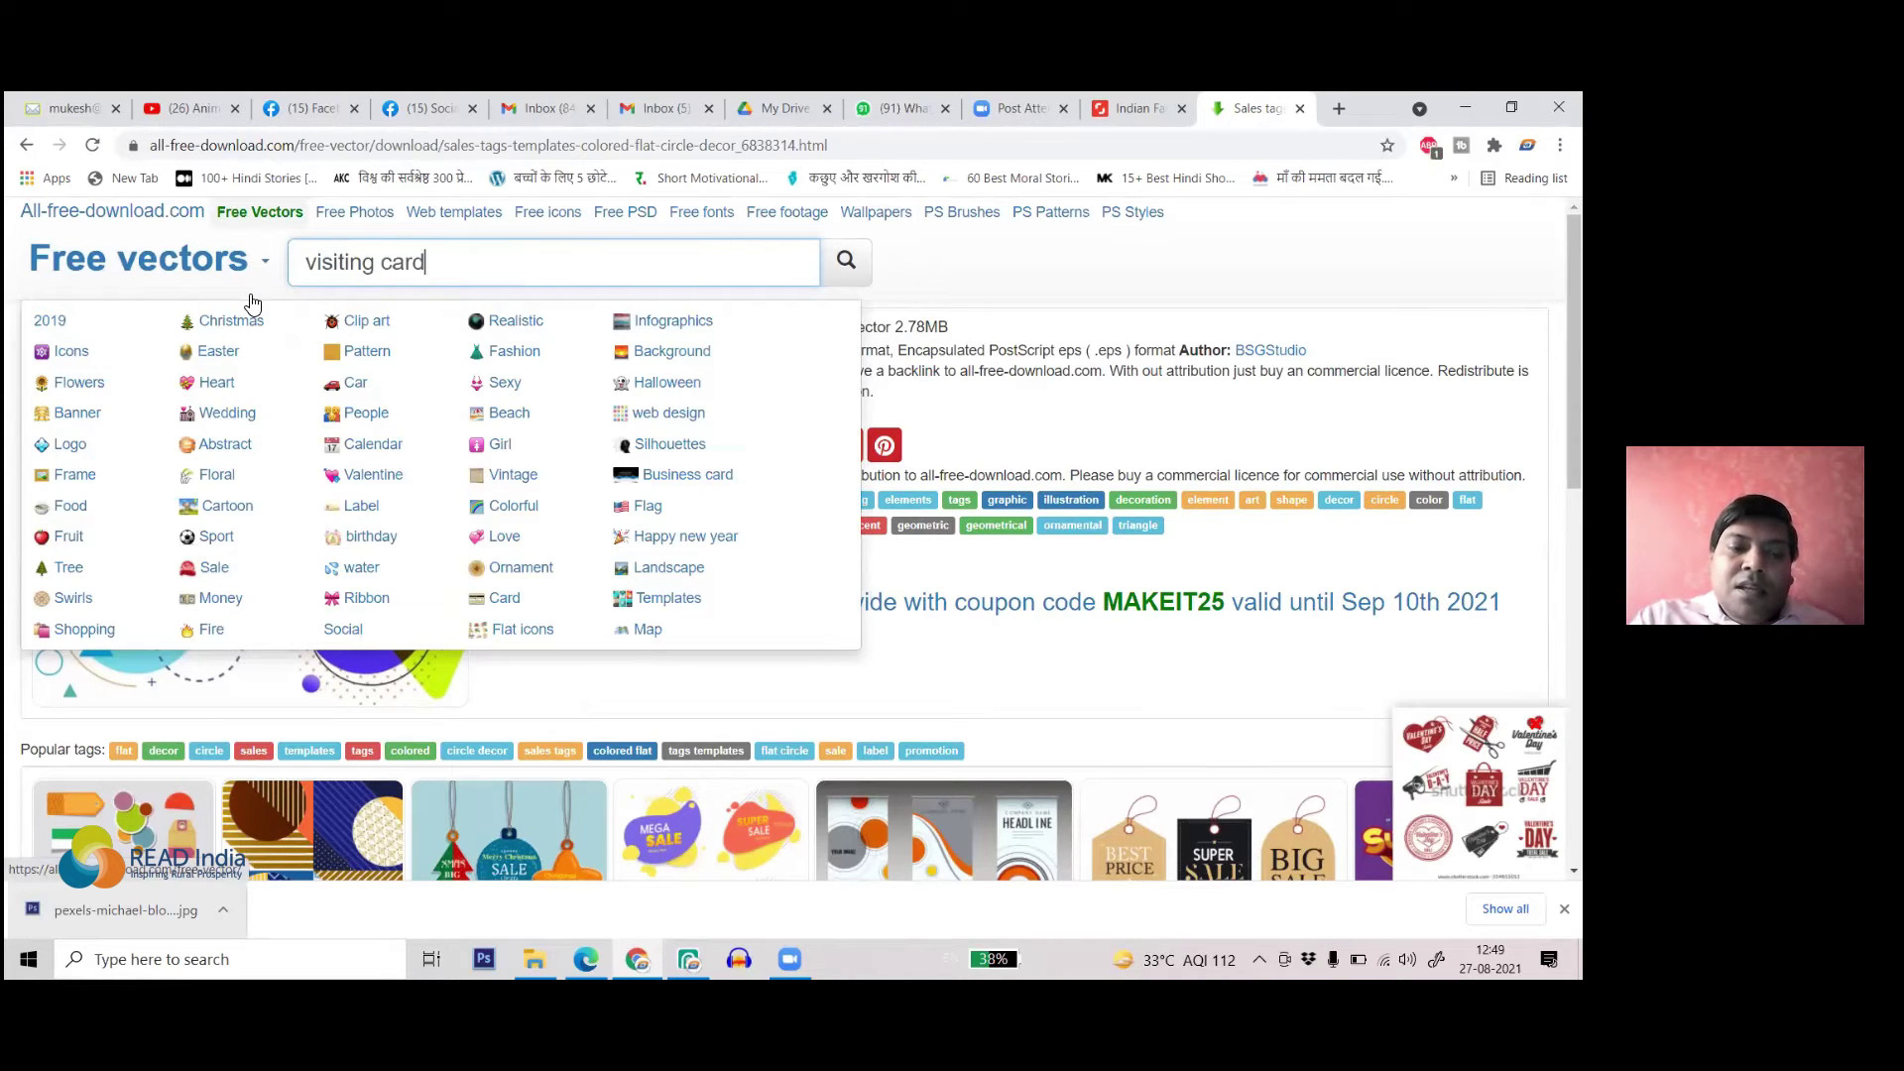
key(Return)
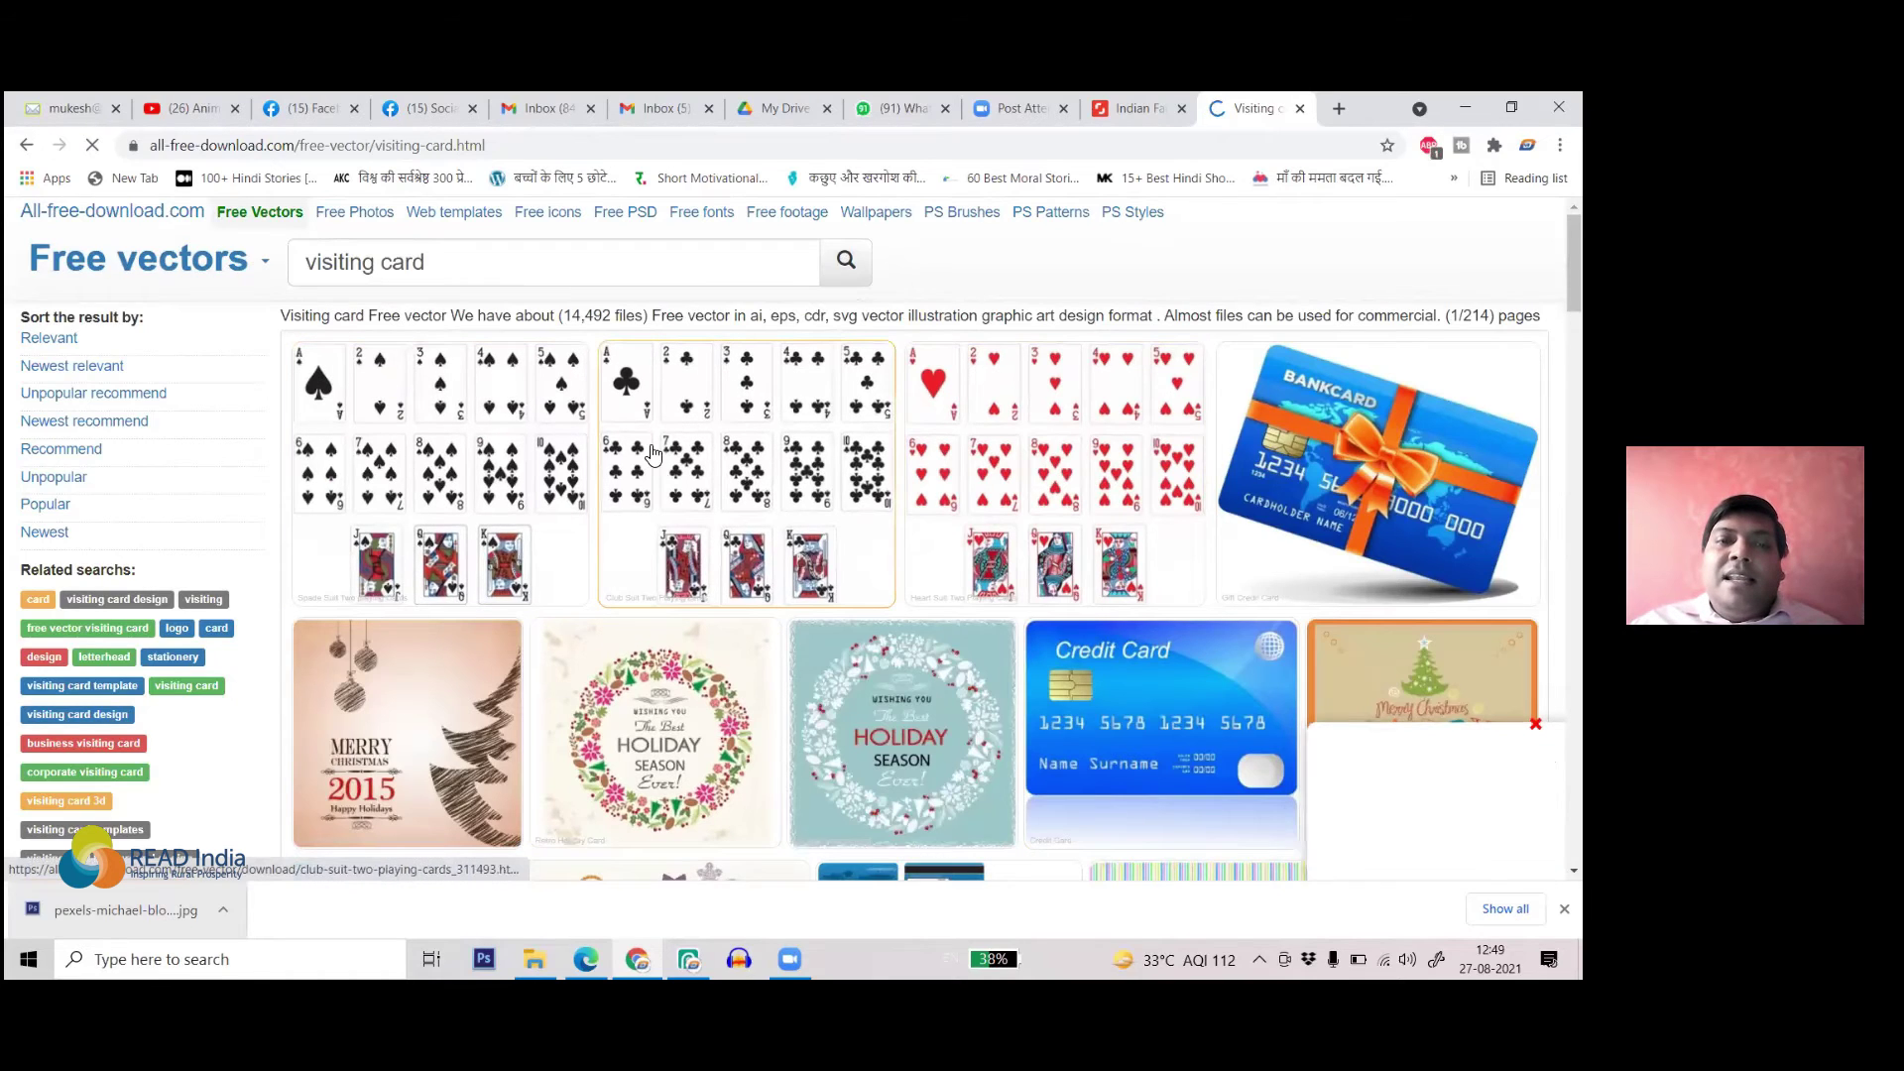
scroll(603, 437, down, 4)
scroll(603, 437, down, 2)
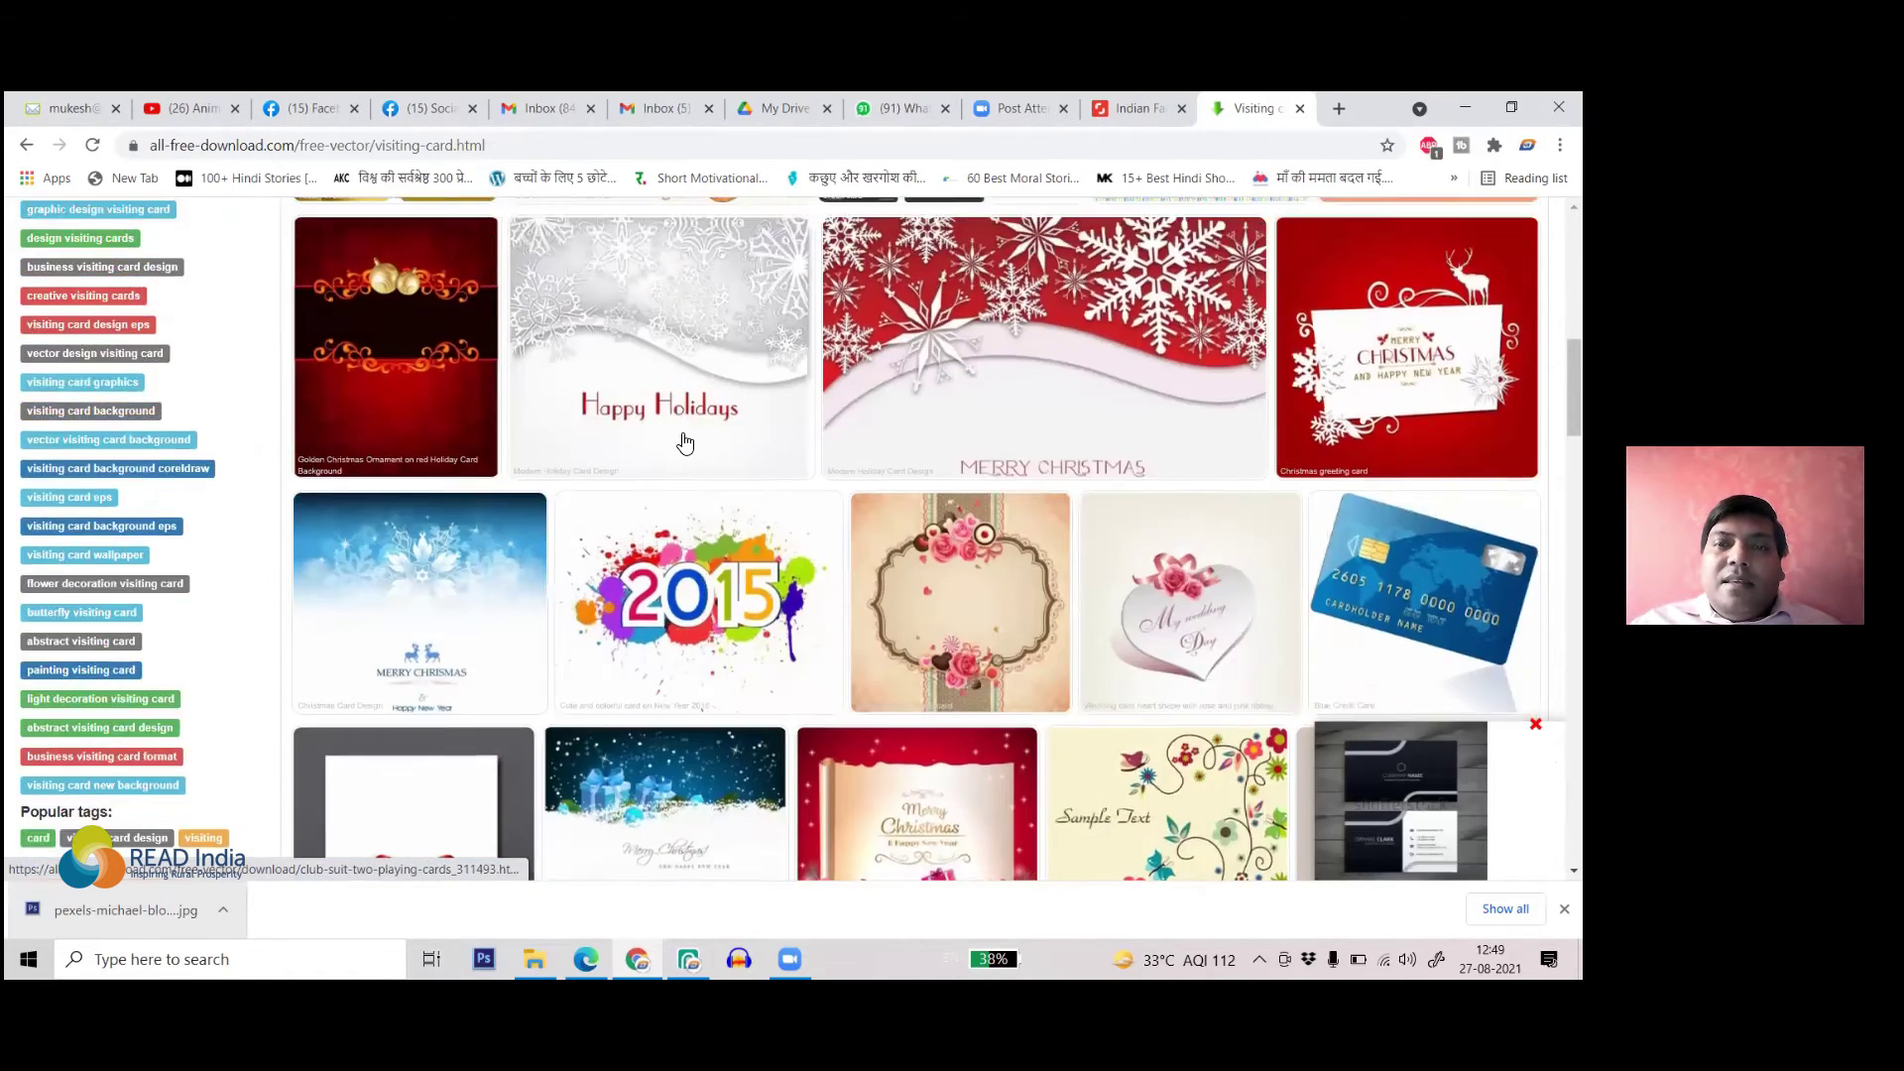
scroll(720, 455, down, 12)
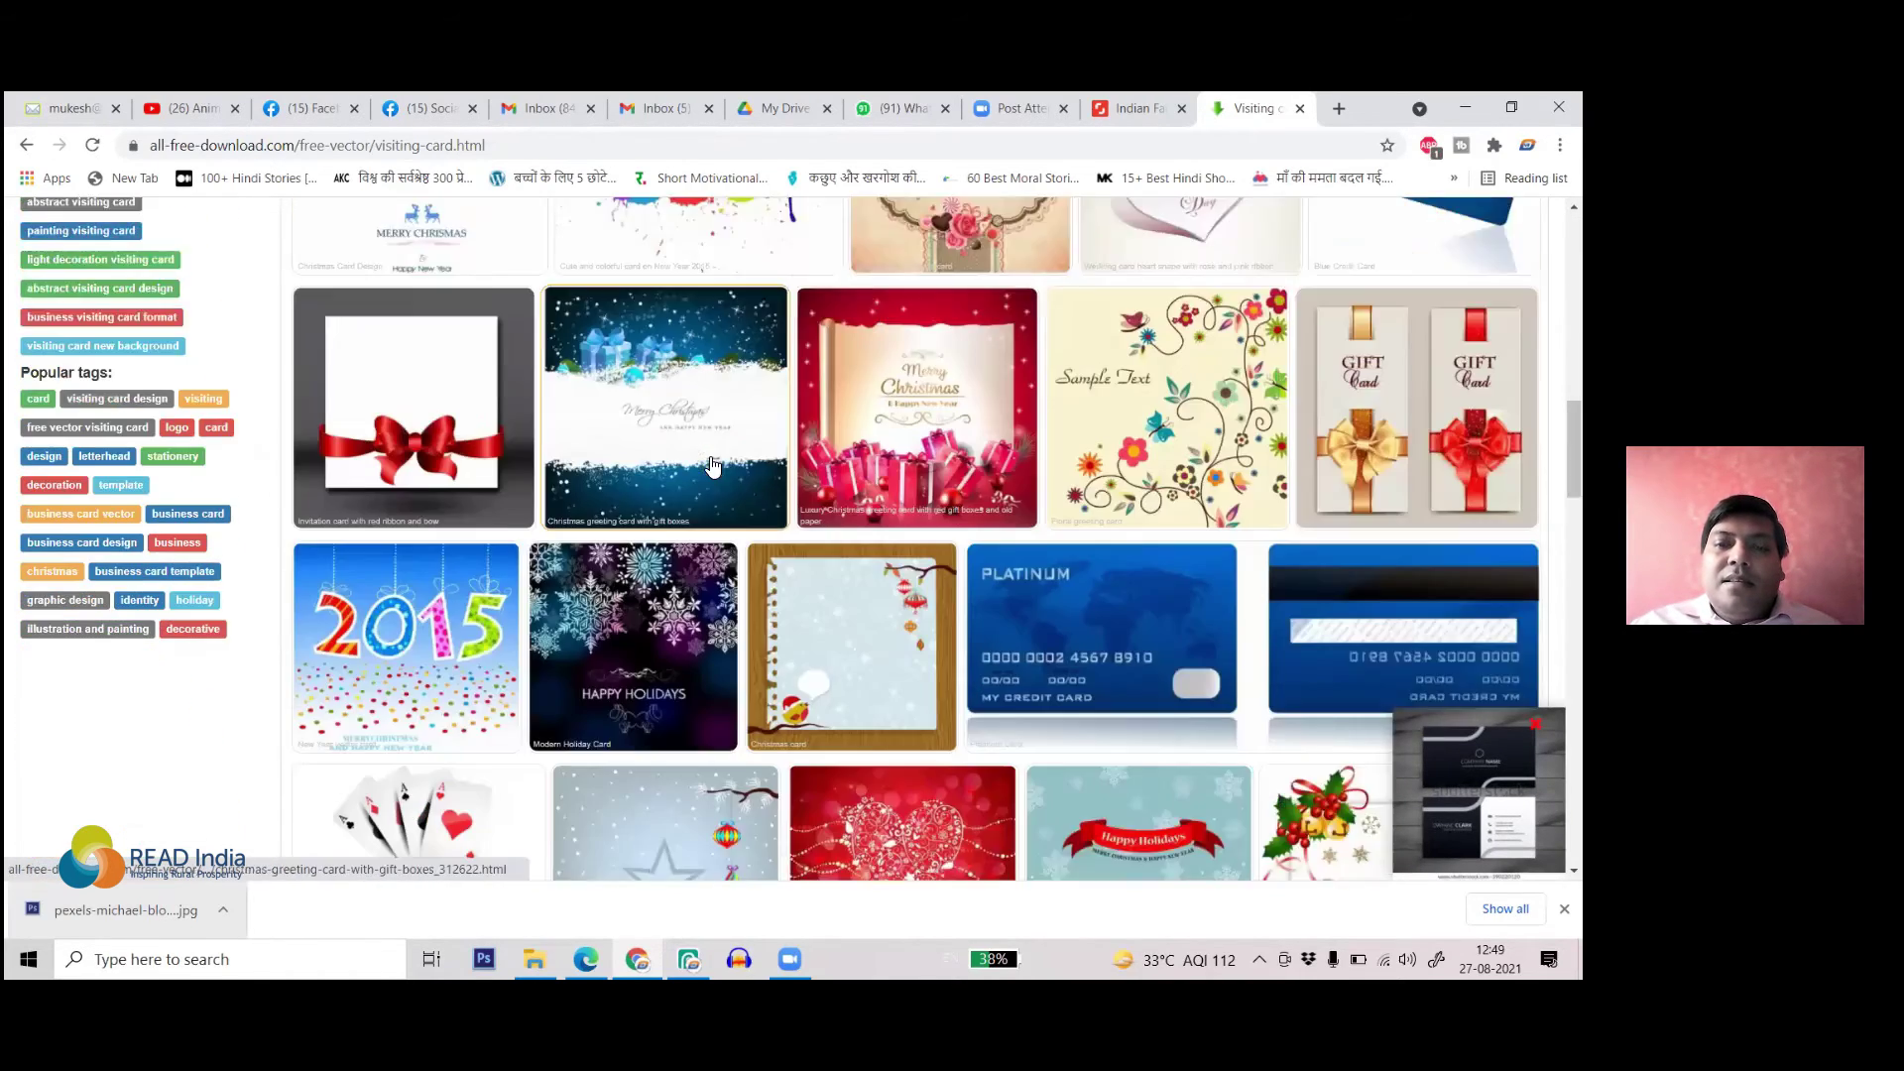
scroll(372, 283, up, 15)
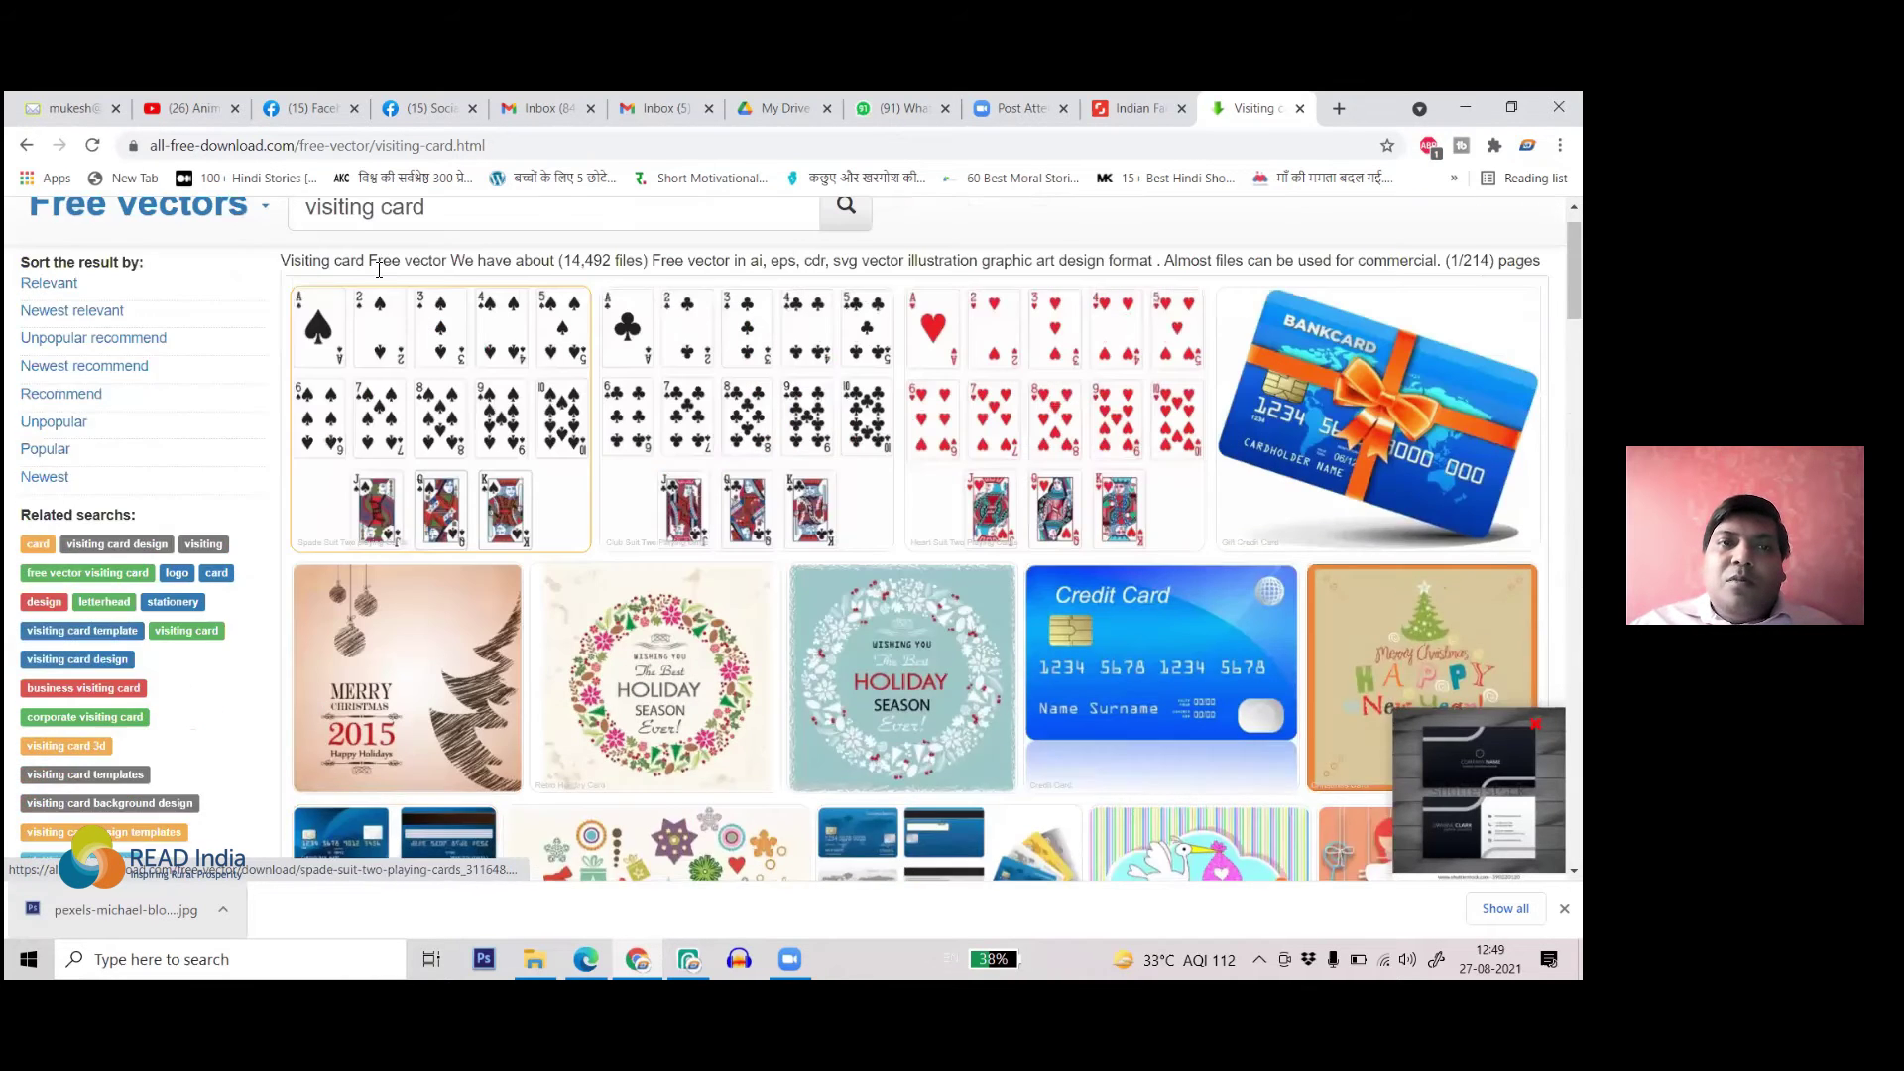
- Change the search term to "business card" and look through the resulting templates
drag(379, 268, 230, 268)
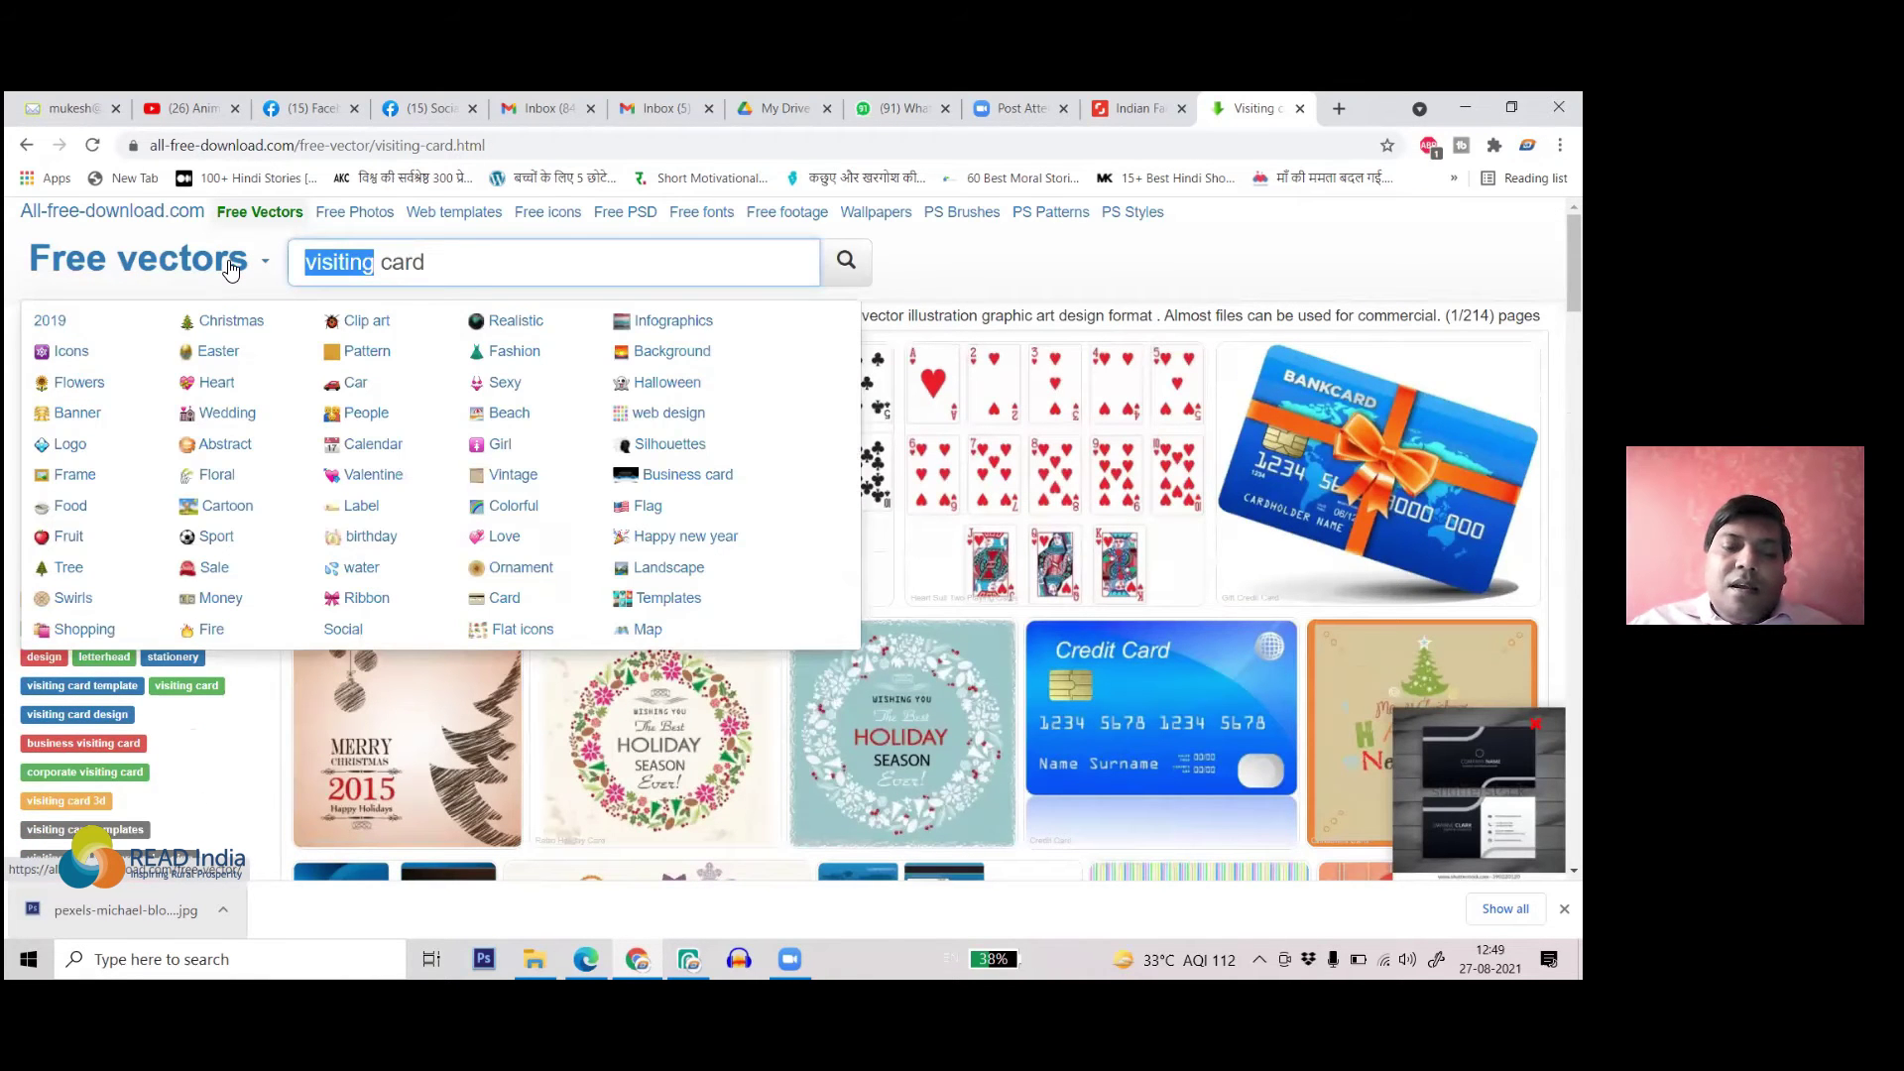
text(busine)
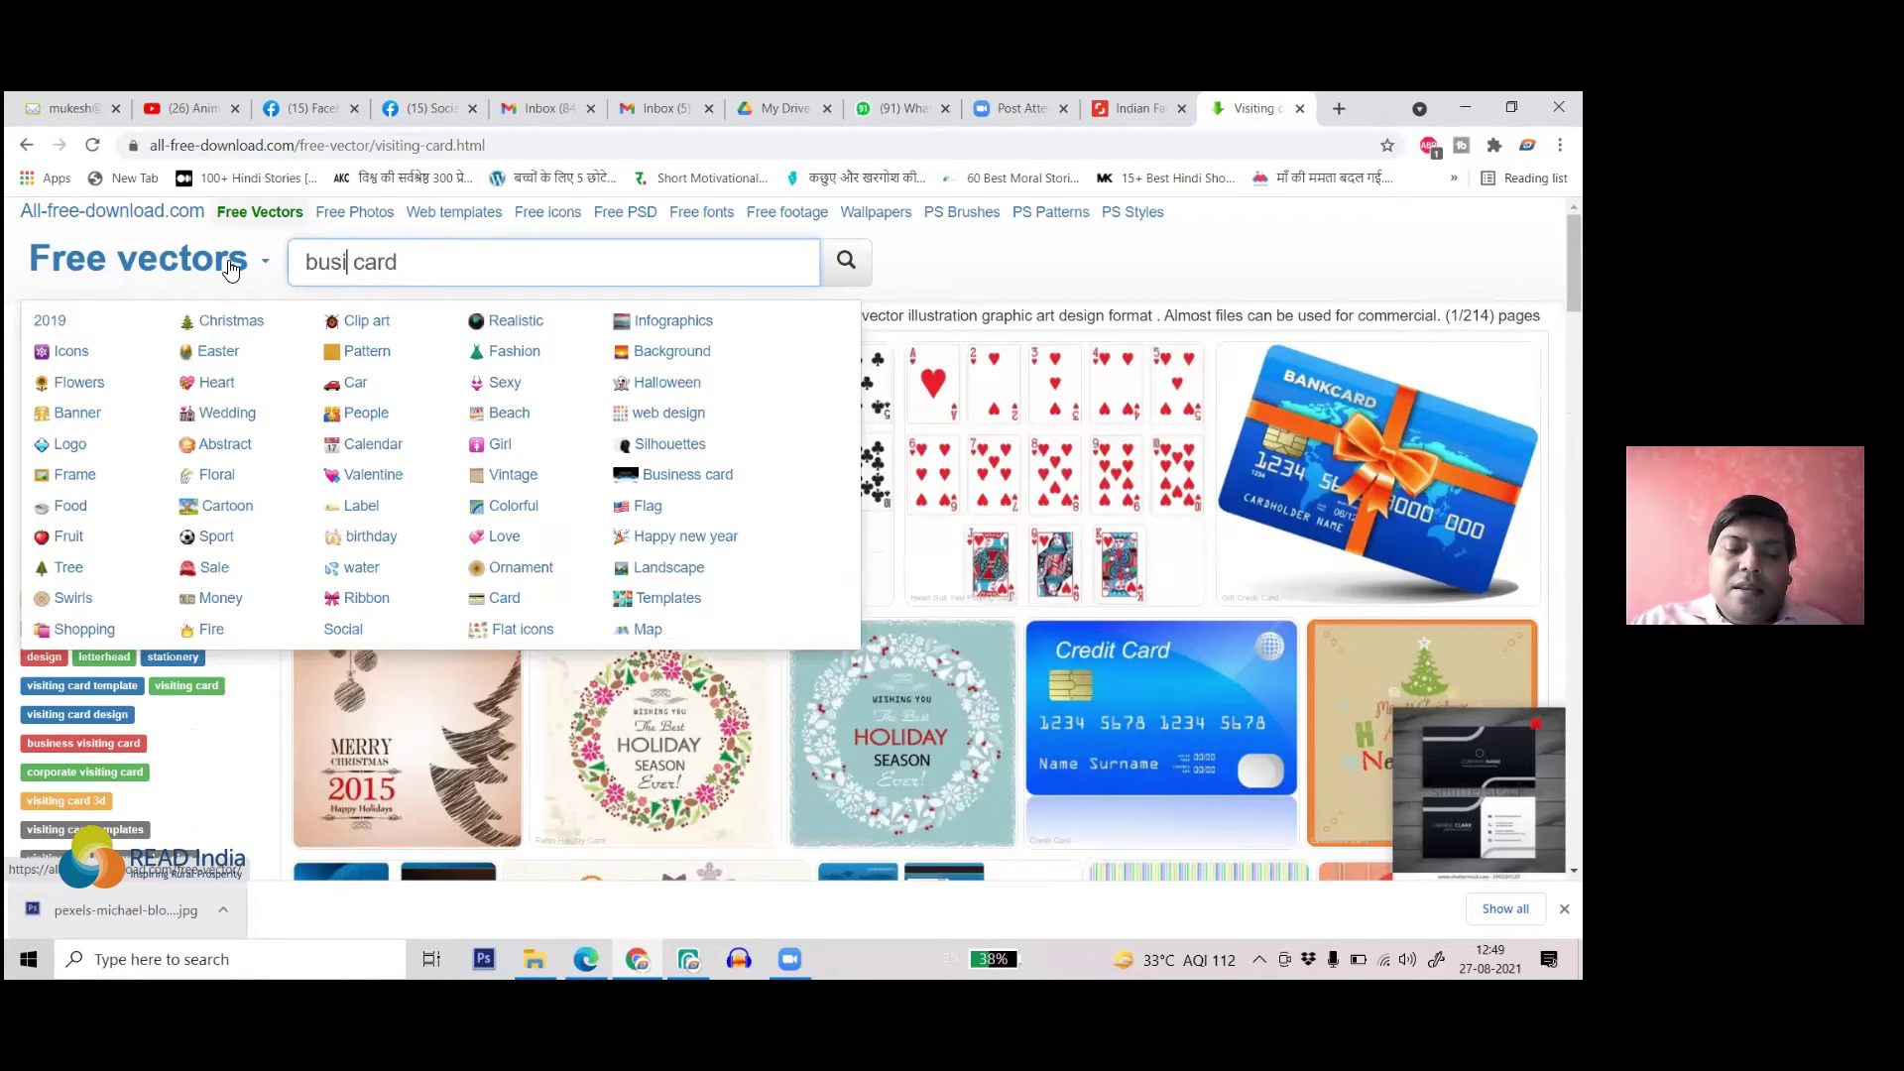
text(ss)
key(Return)
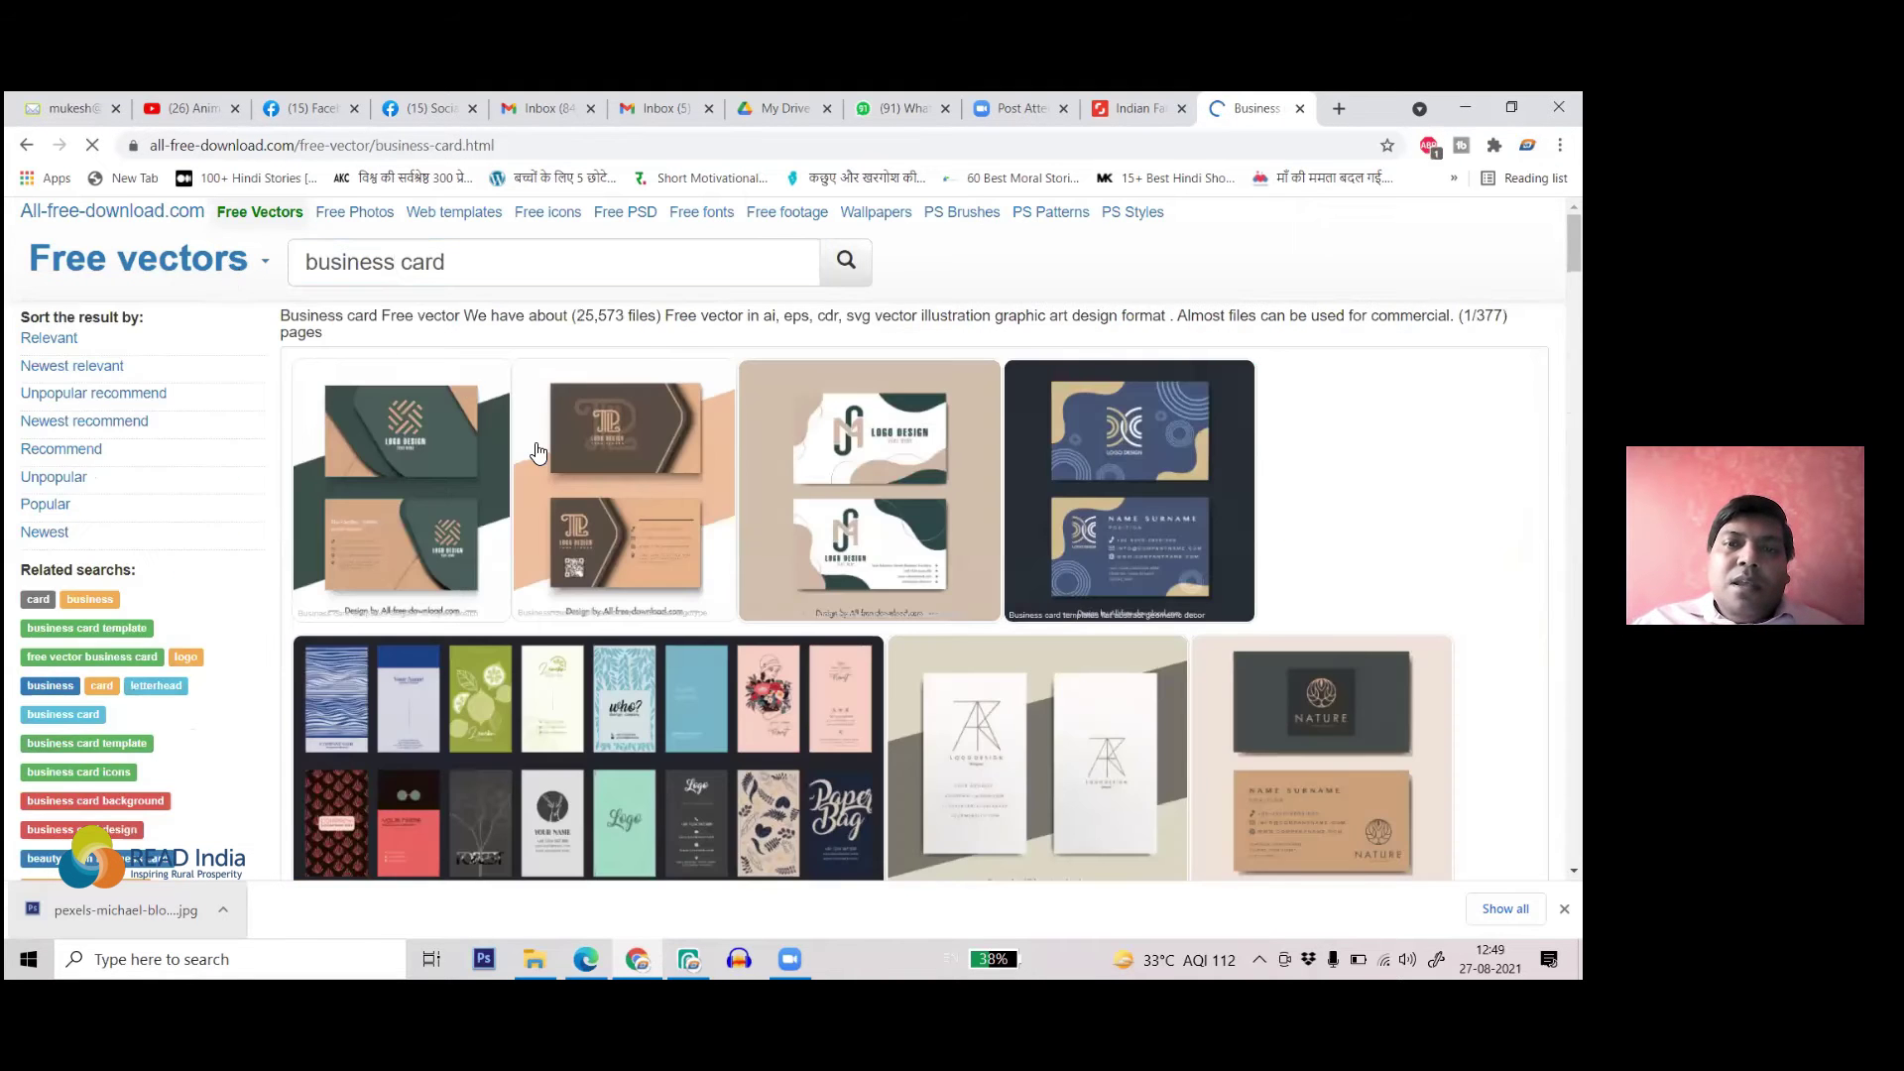
scroll(536, 452, down, 10)
scroll(536, 452, down, 4)
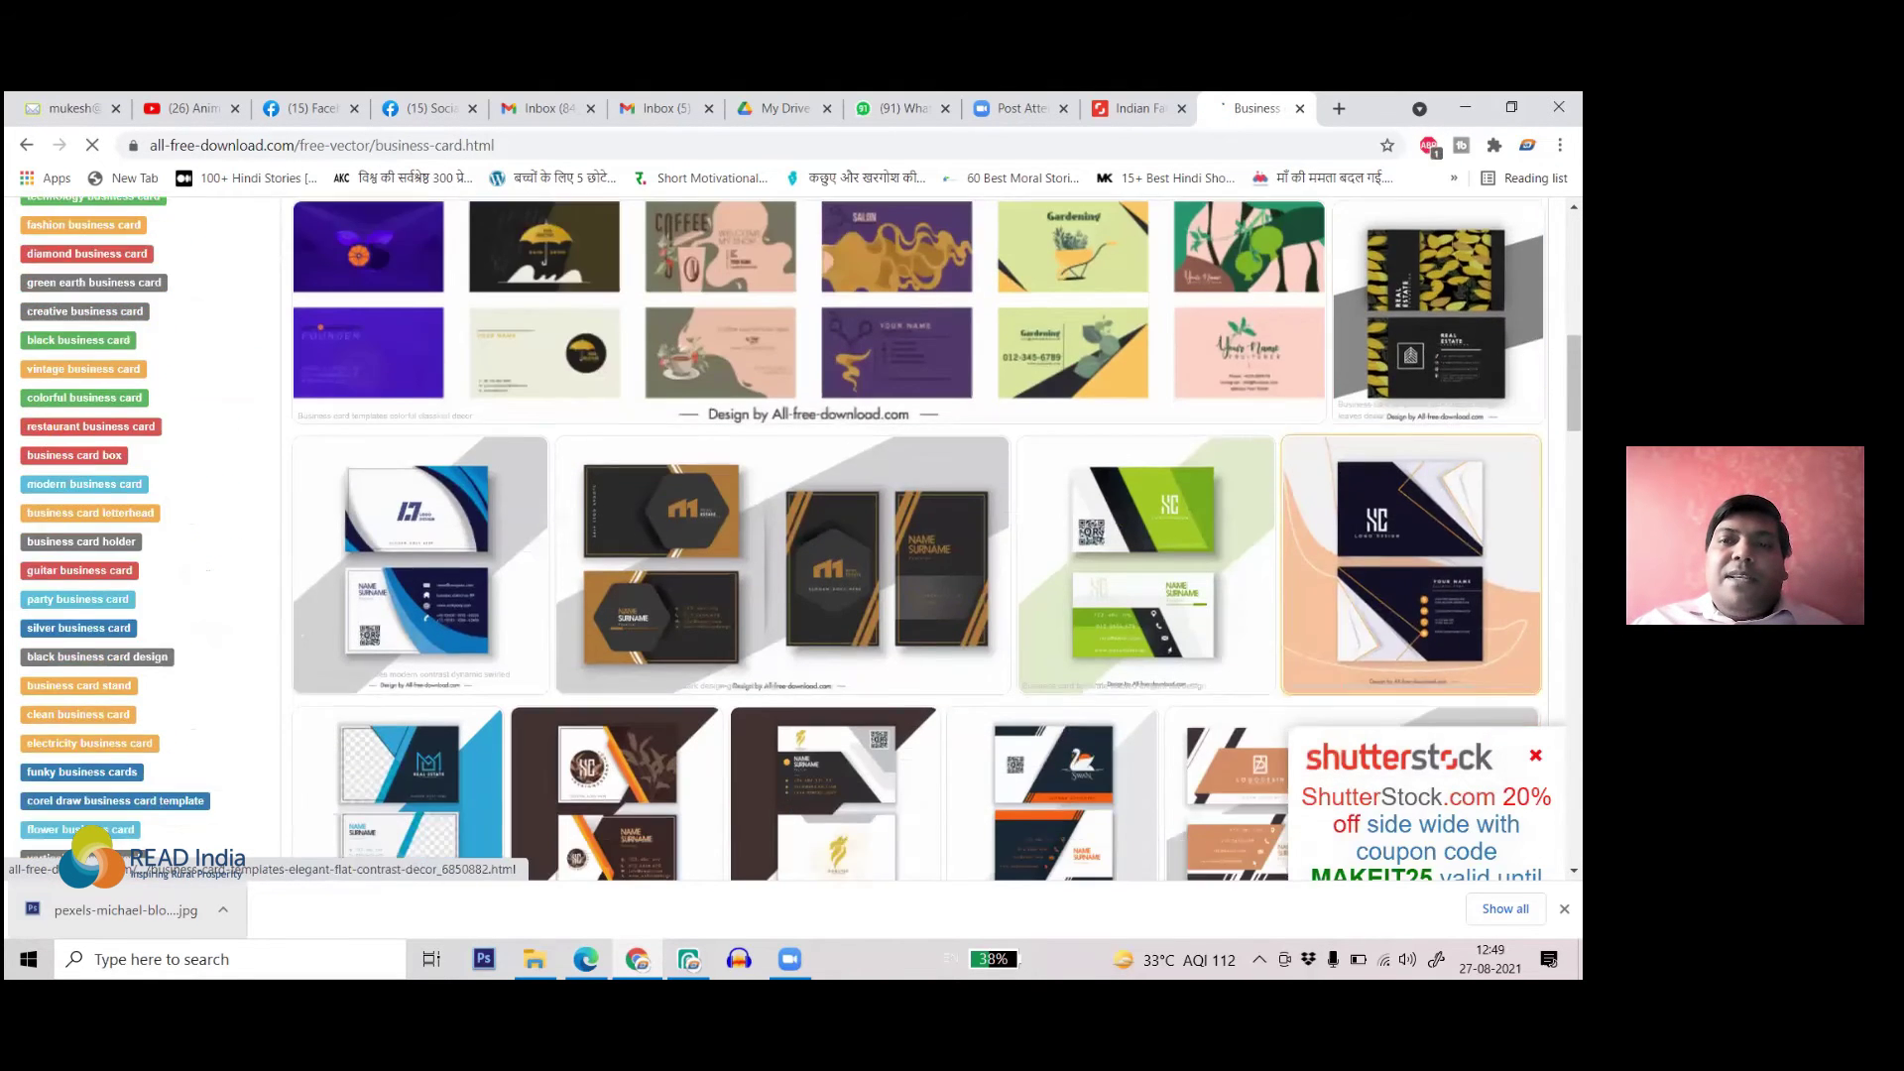
- Open the green, black and white business card template and examine its preview, download details and related designs
scroll(1228, 327, down, 3)
click(1227, 265)
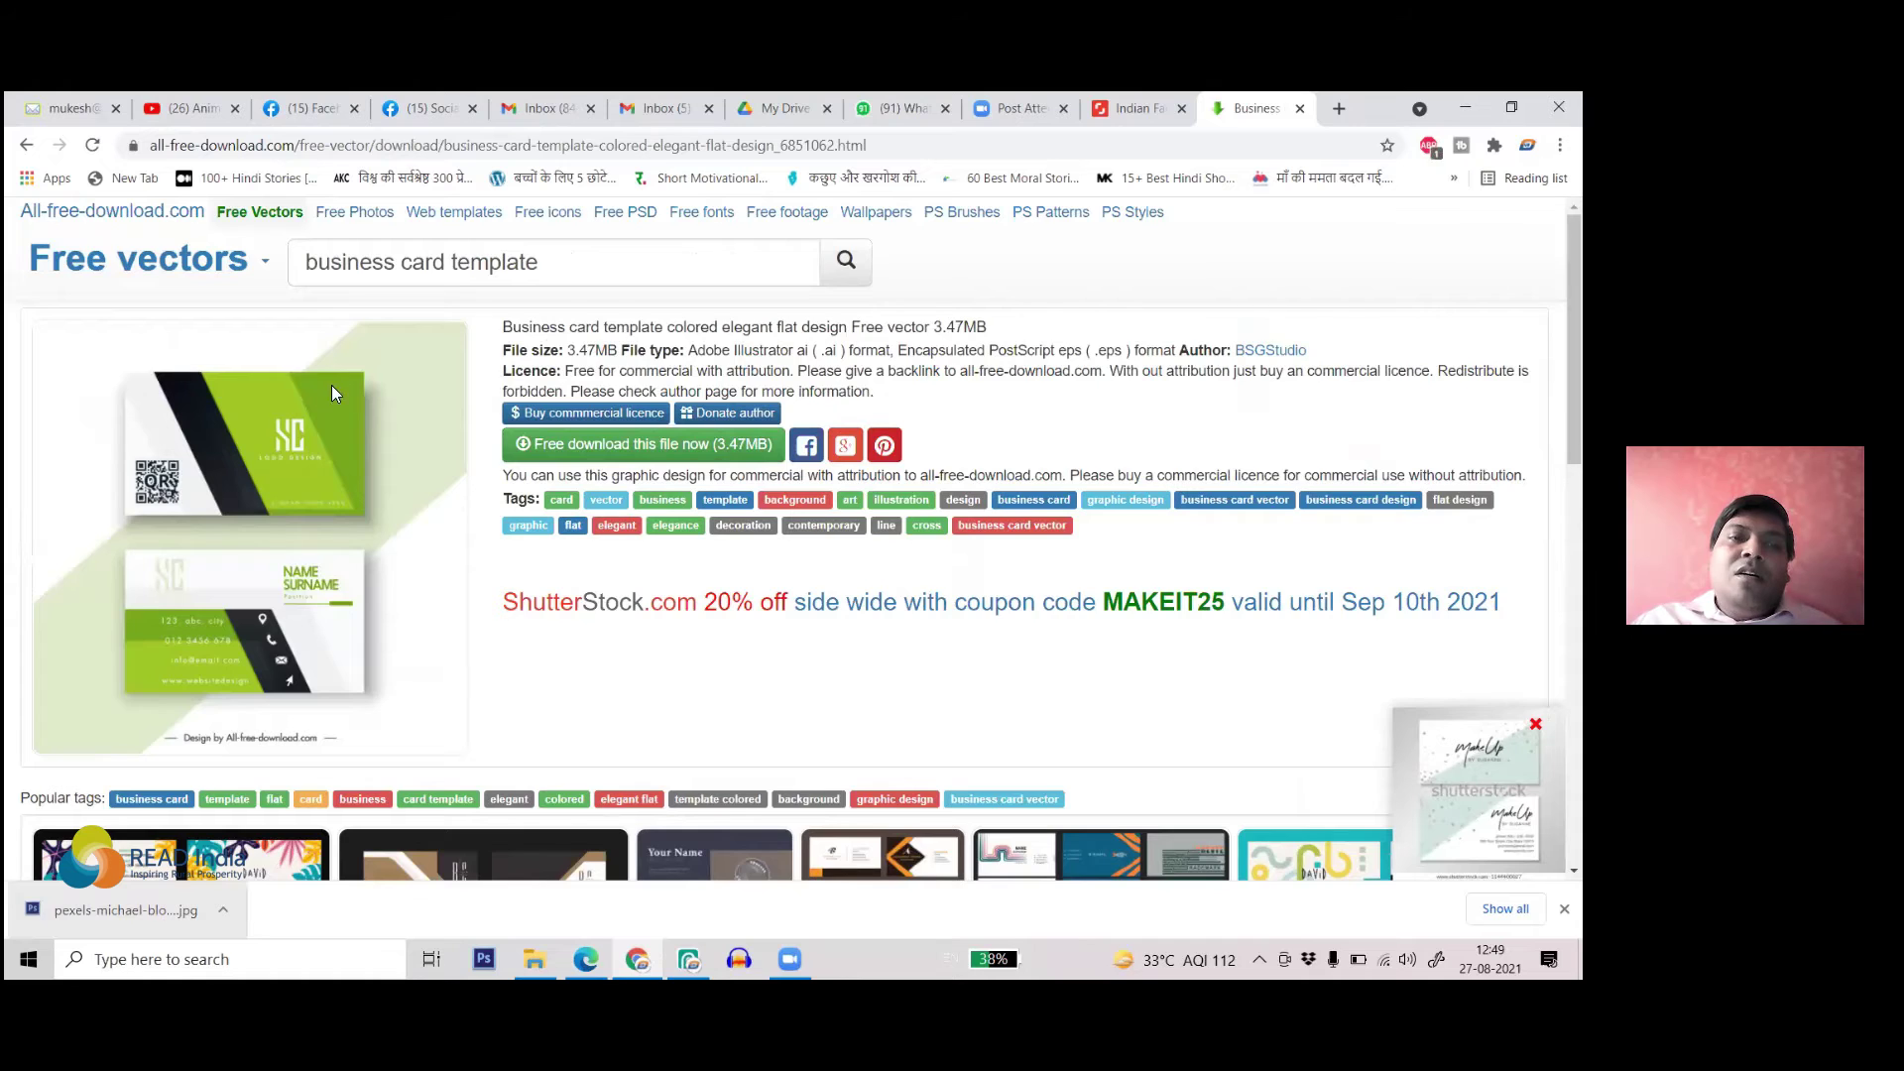
scroll(321, 423, down, 2)
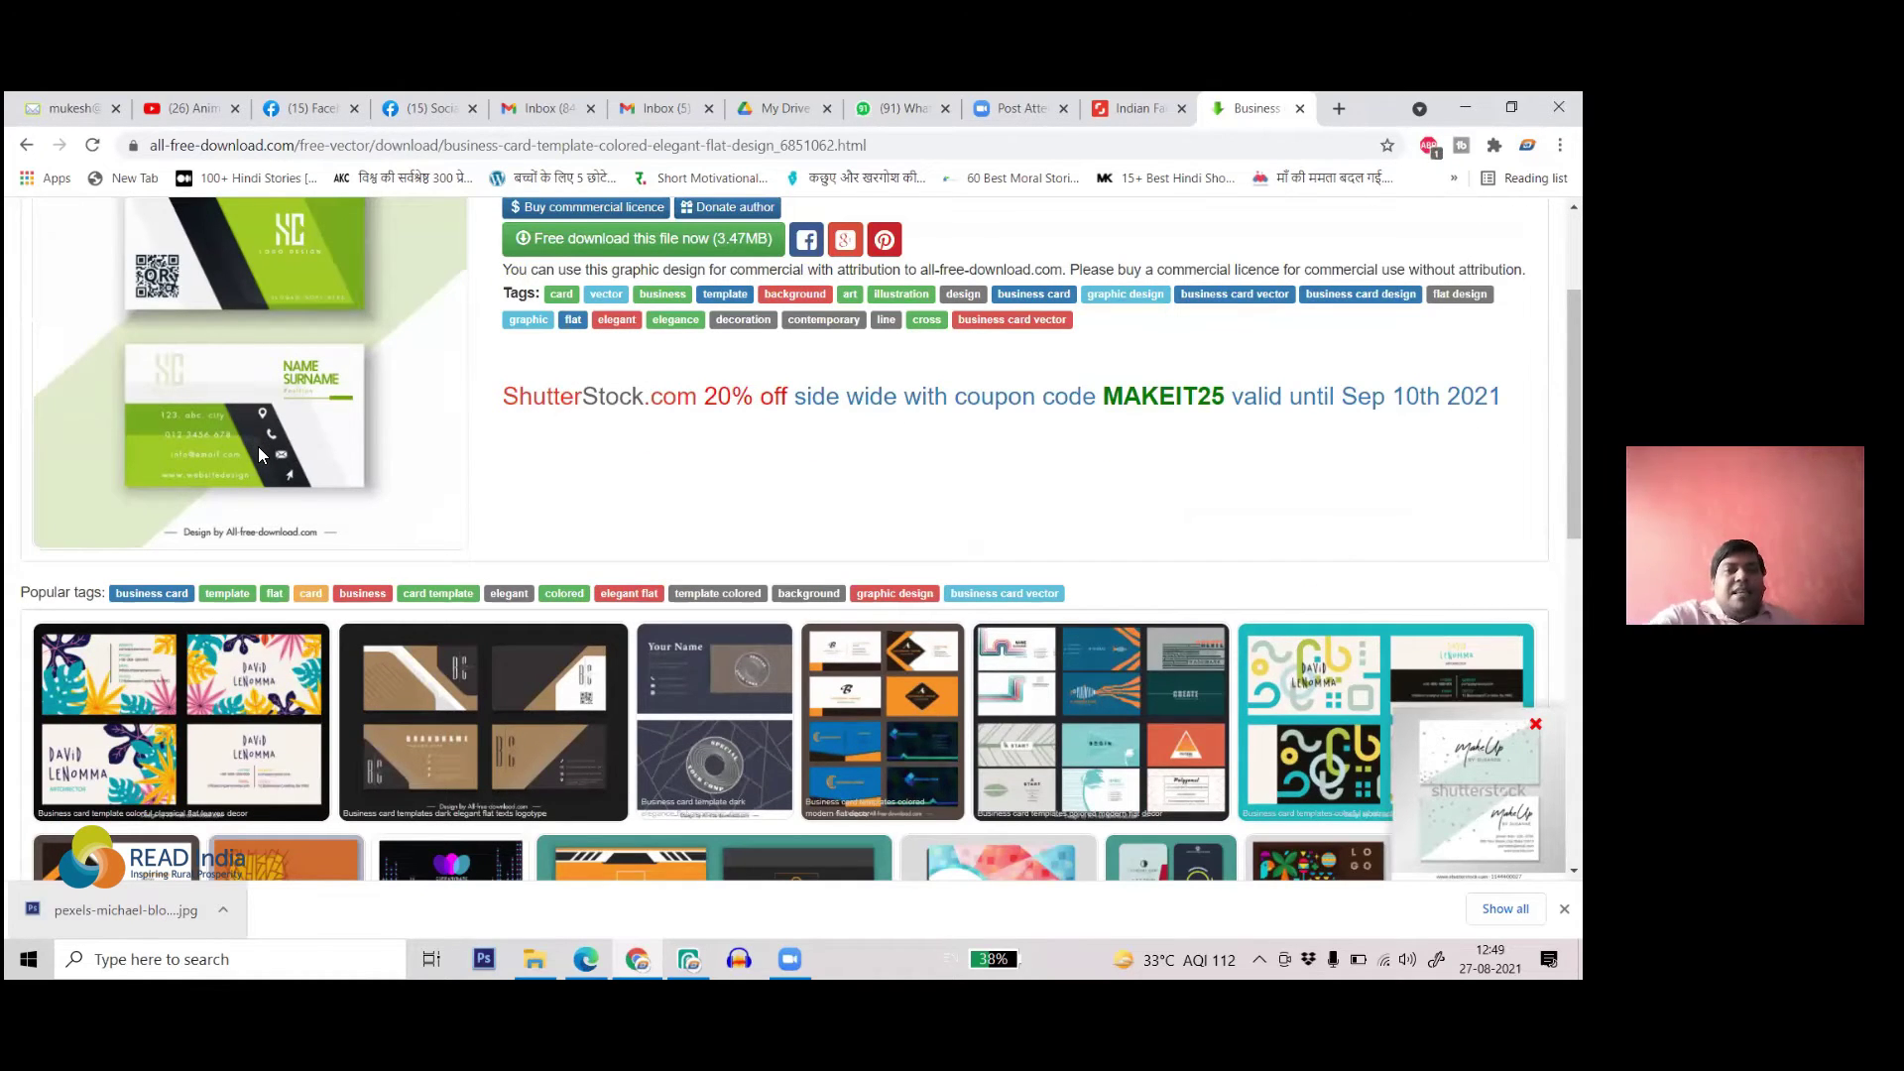
scroll(248, 345, up, 2)
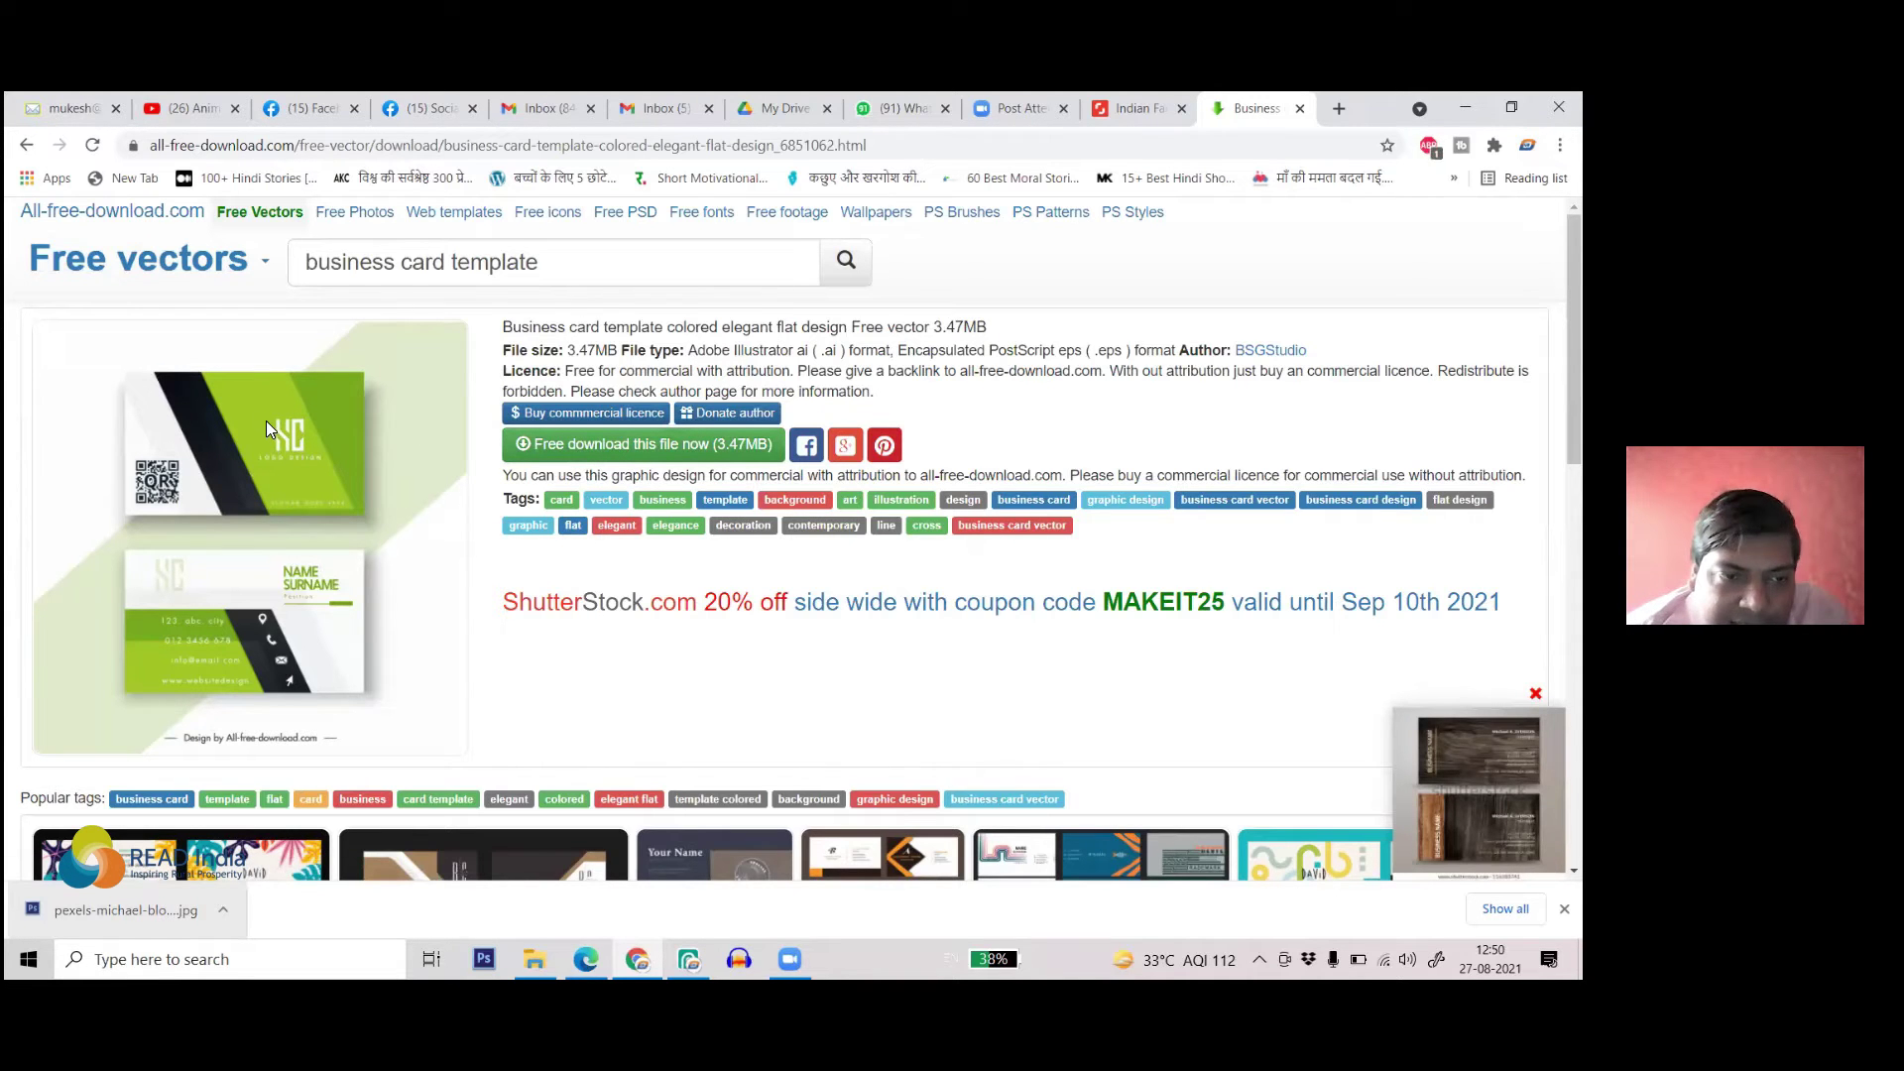
scroll(315, 565, down, 3)
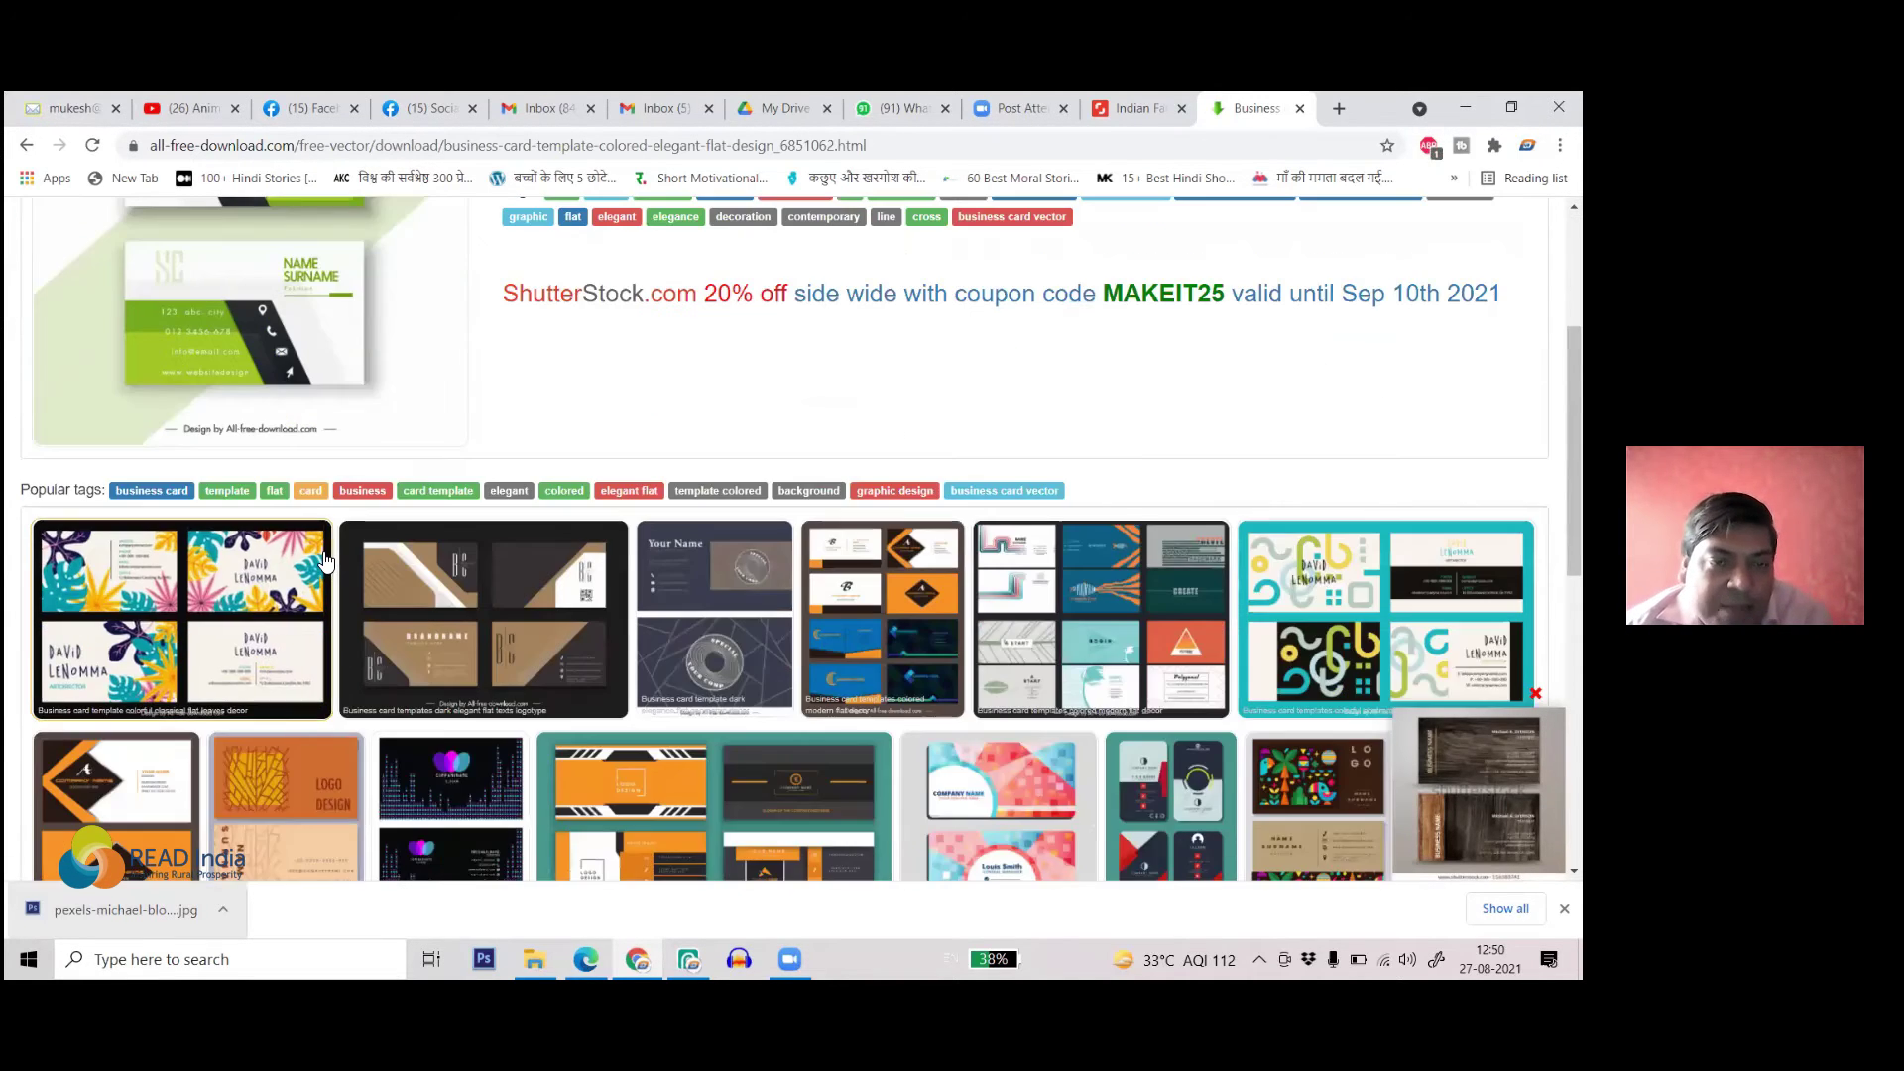
scroll(297, 408, up, 2)
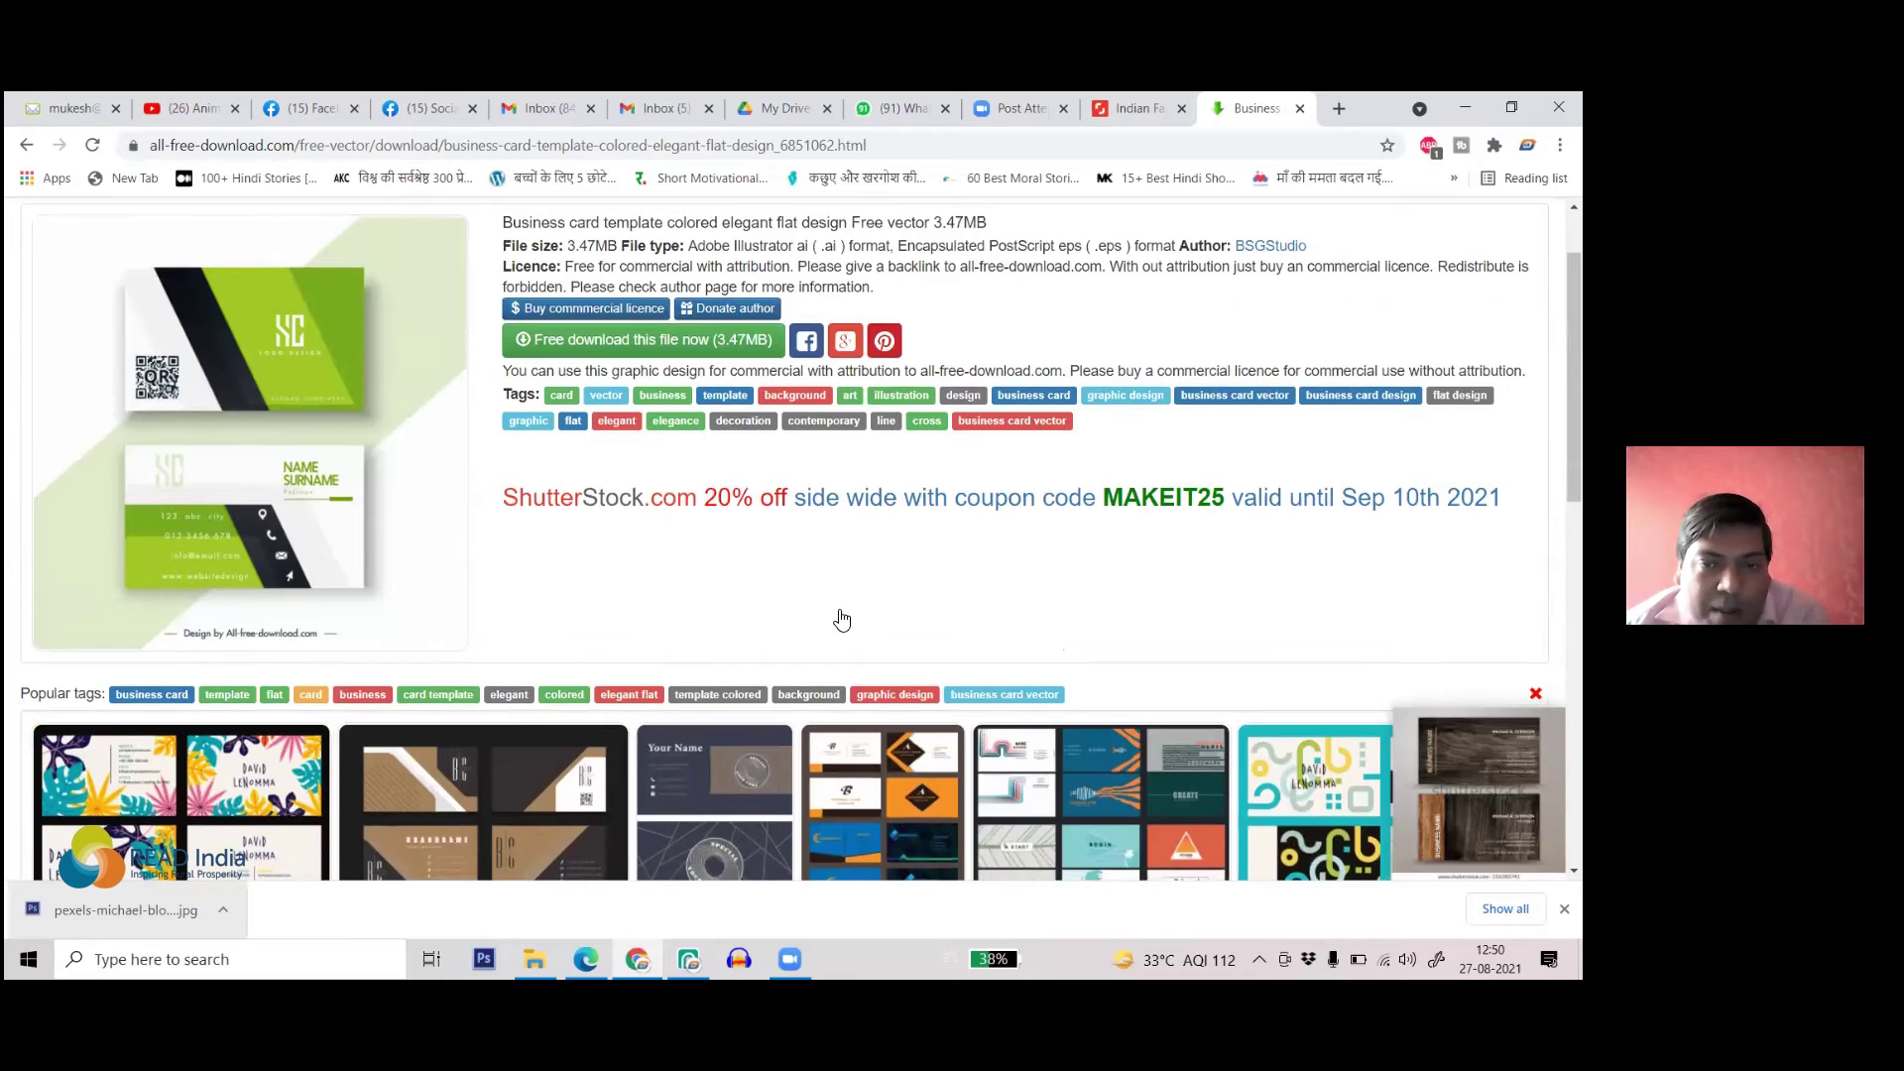
- Open the business card templates with colored modern flat decor from the related designs and examine the preview
scroll(837, 616, down, 3)
click(889, 548)
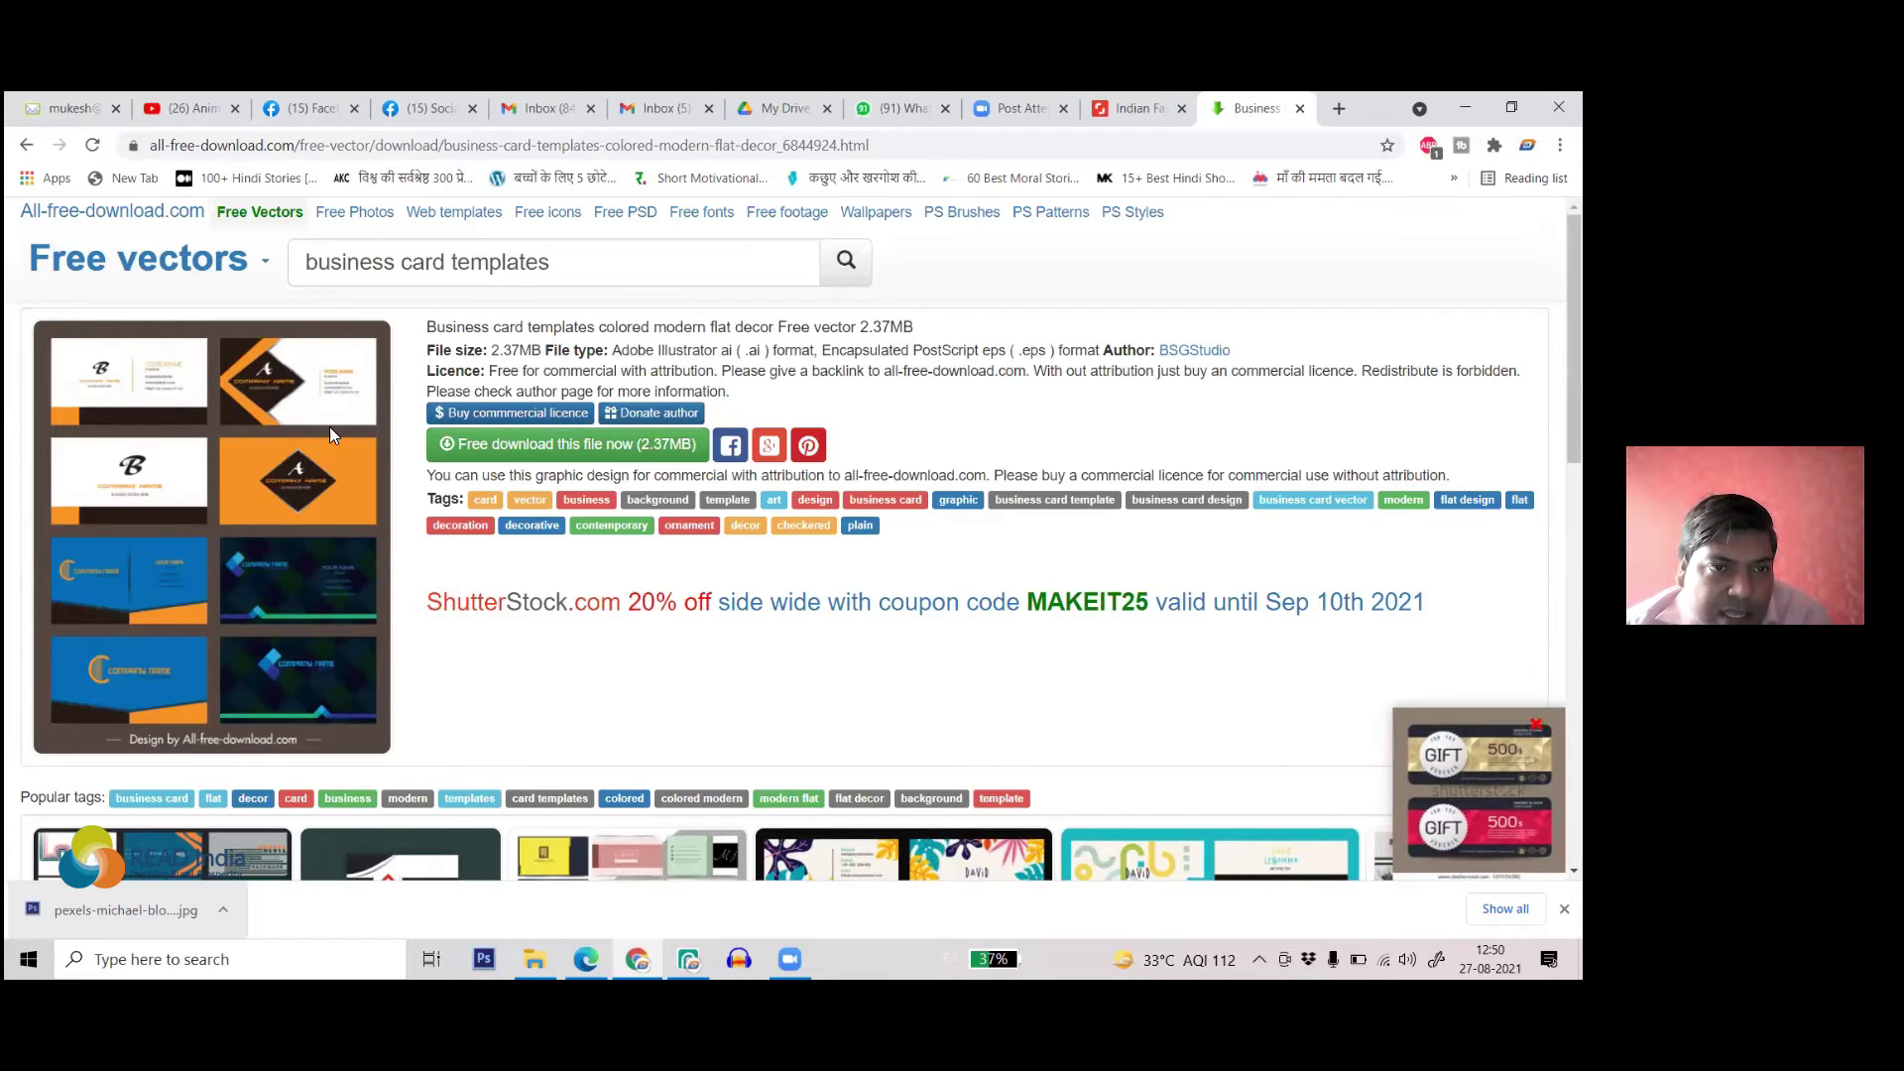
scroll(359, 476, down, 2)
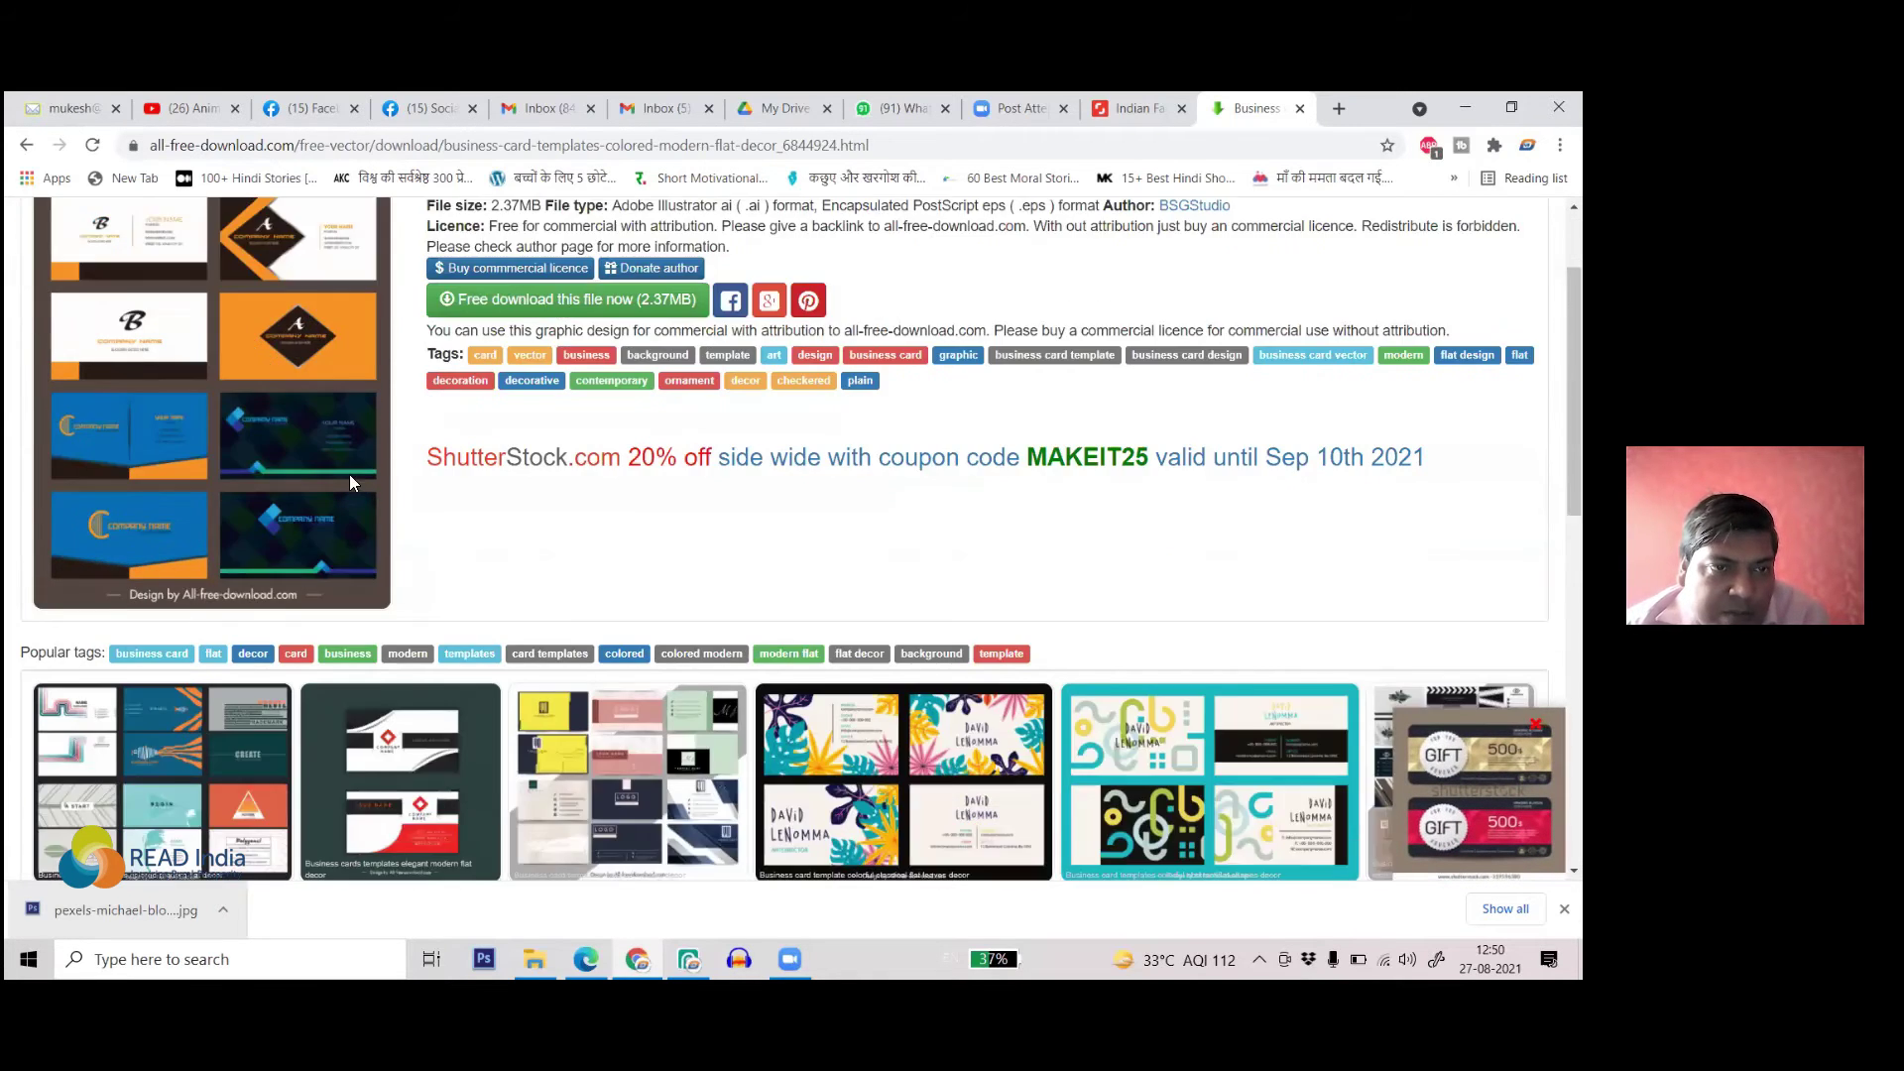
- Open the elegant modern flat decor business cards, followed by the related elegant modern abstract flat decor templates
scroll(352, 483, down, 2)
click(451, 635)
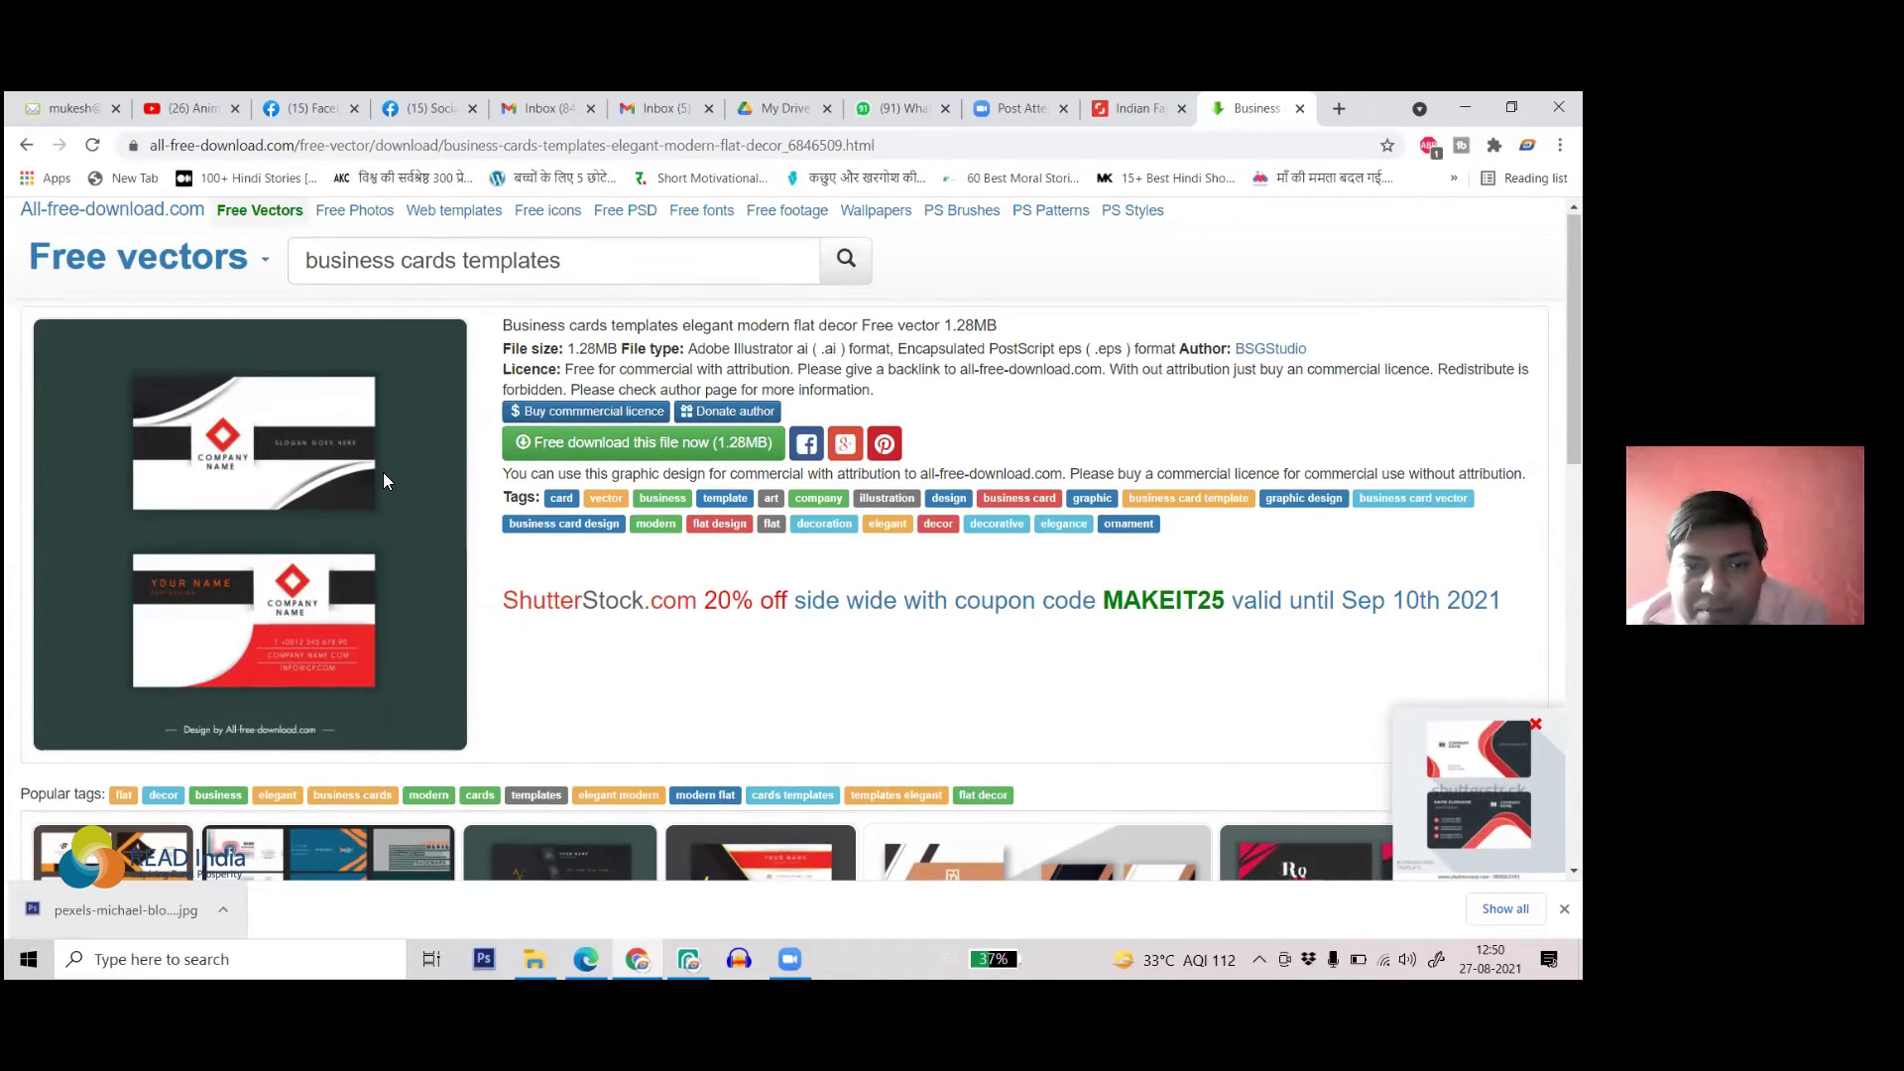
scroll(383, 472, down, 3)
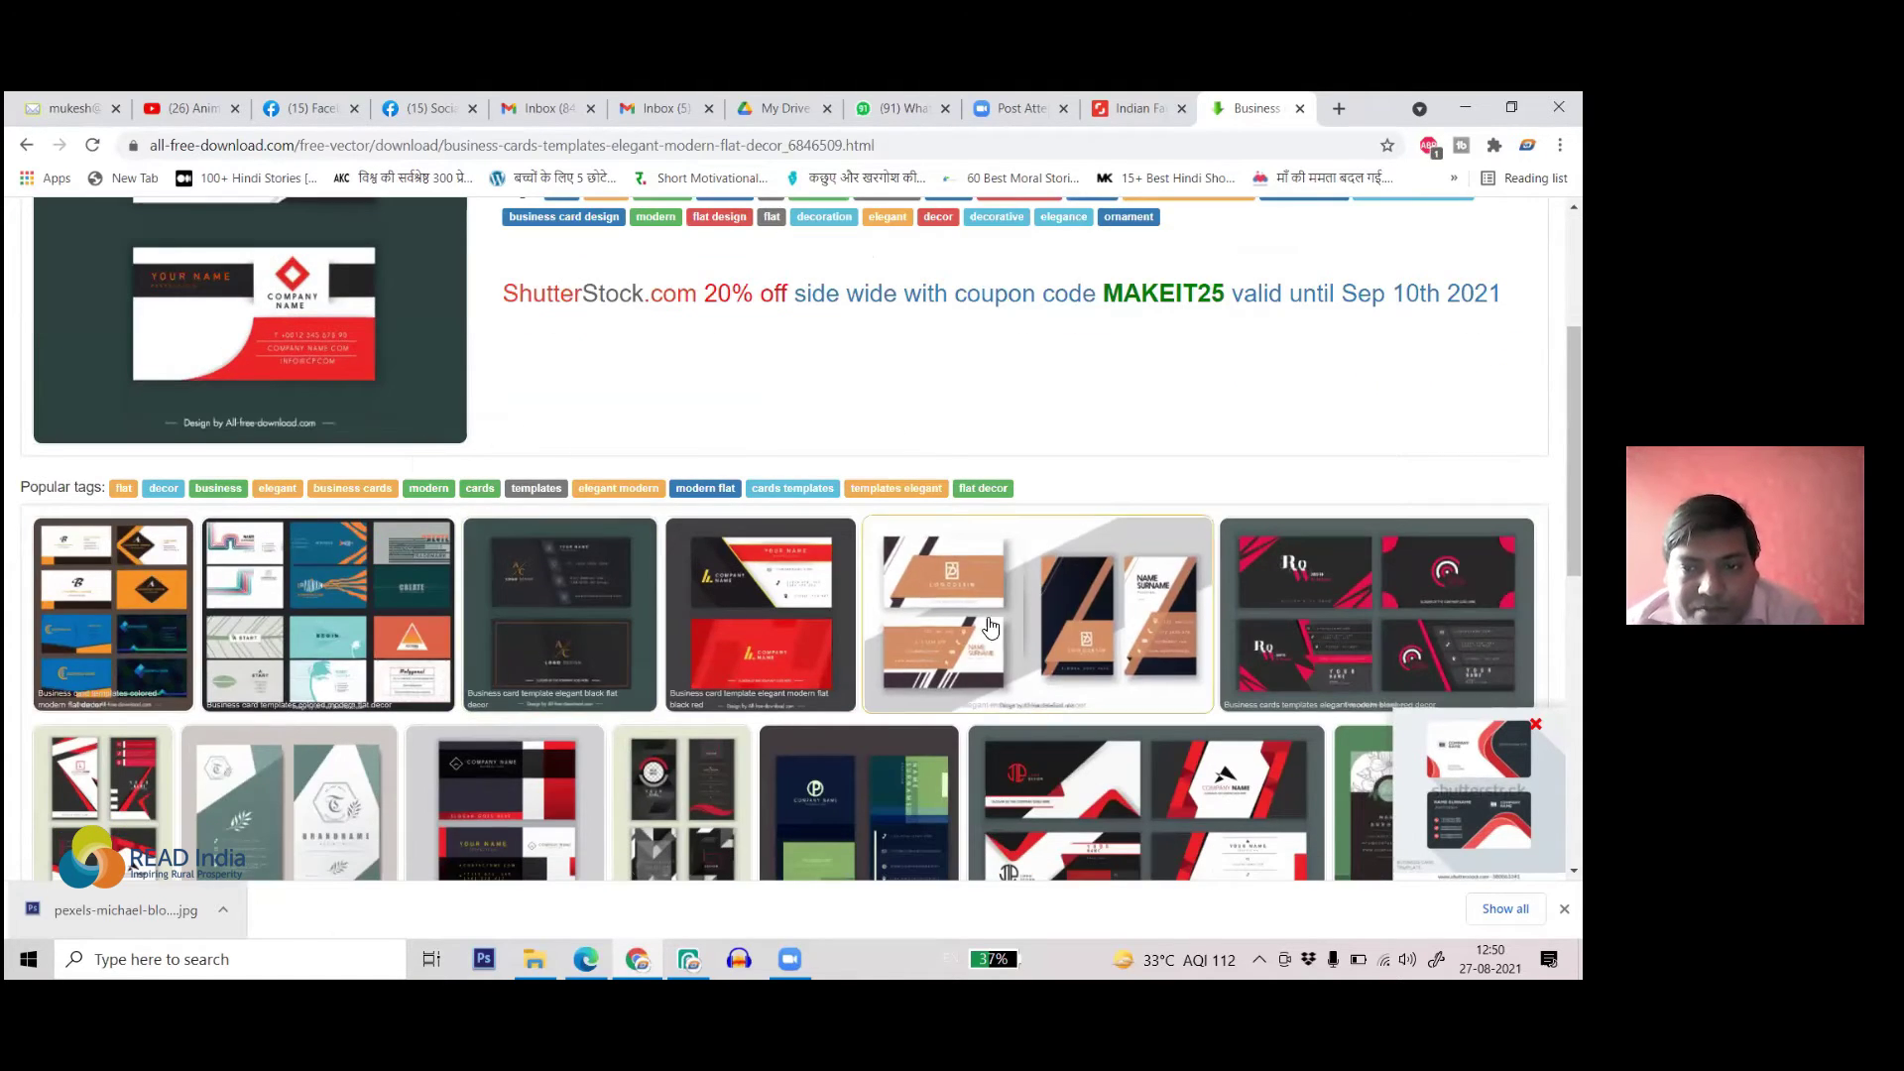
click(1136, 656)
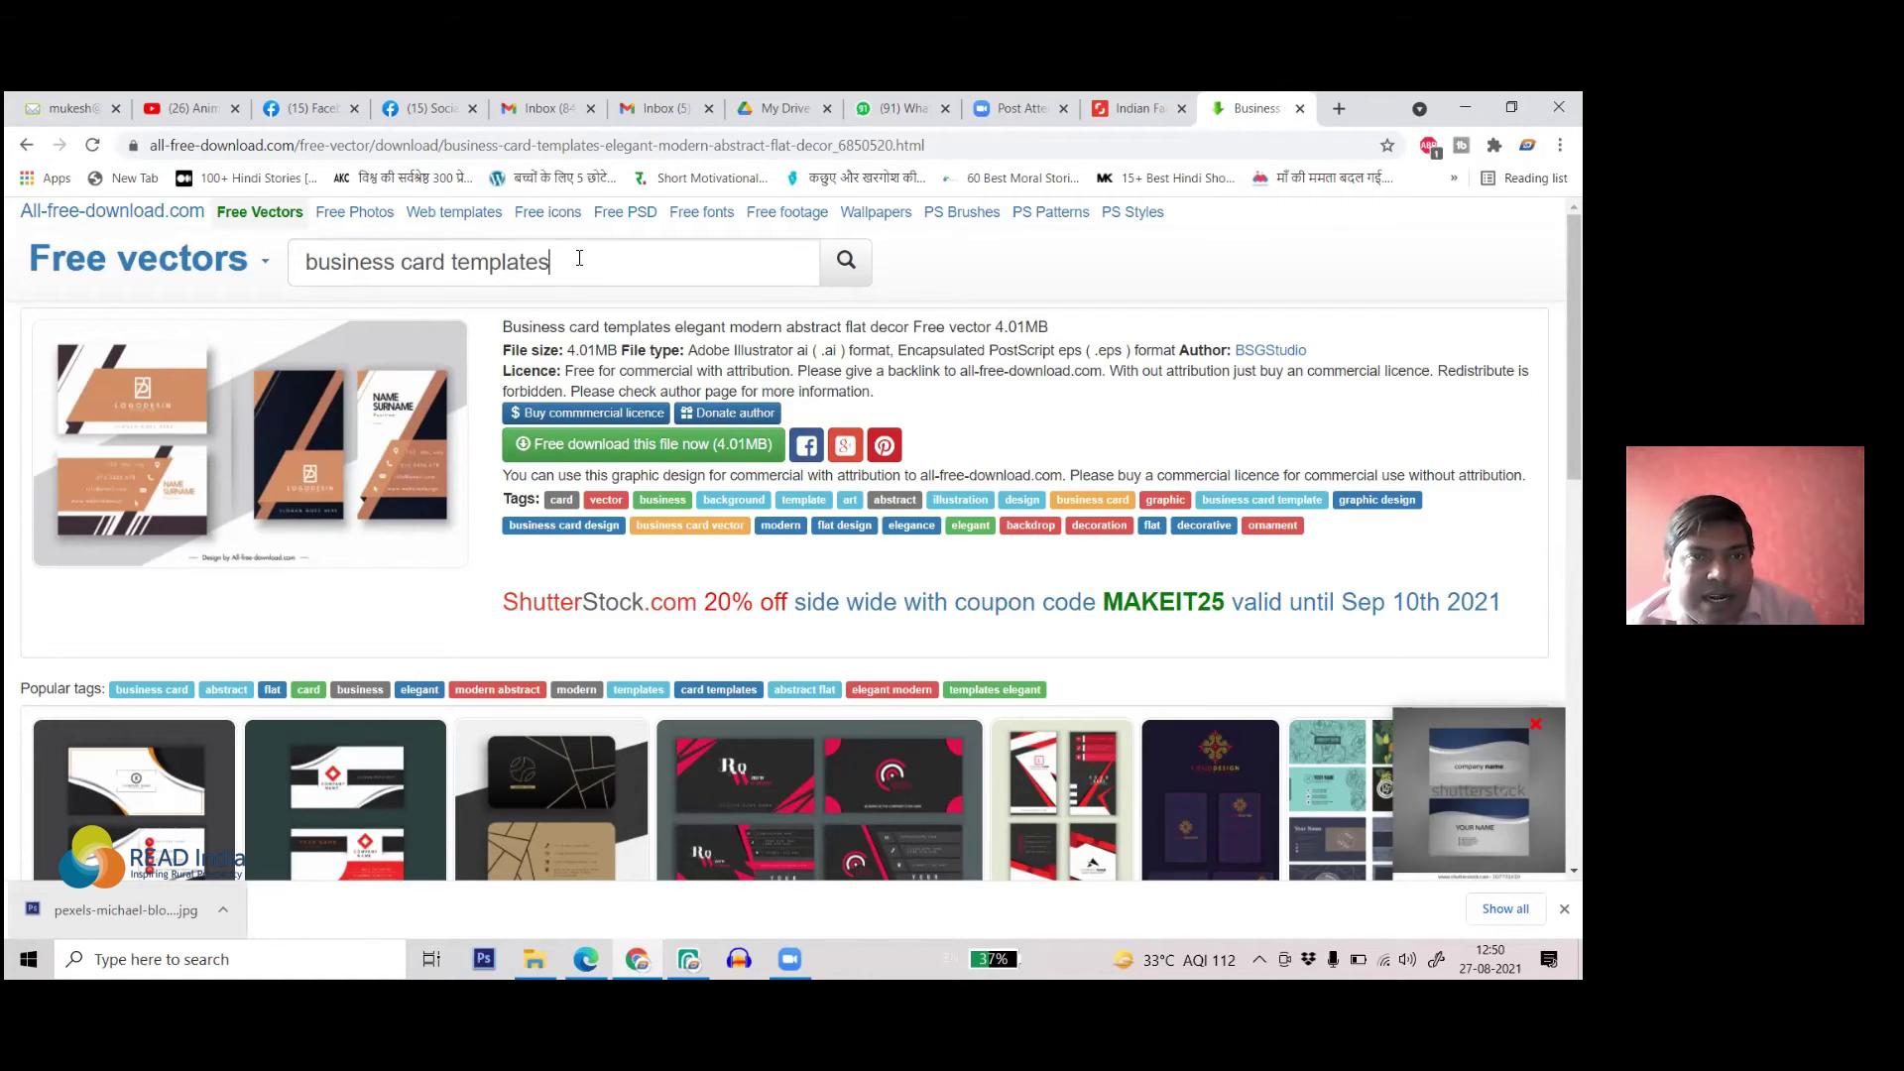
- Replace the search term with "letter head" and run the free vector search
drag(555, 262, 262, 264)
text(lett)
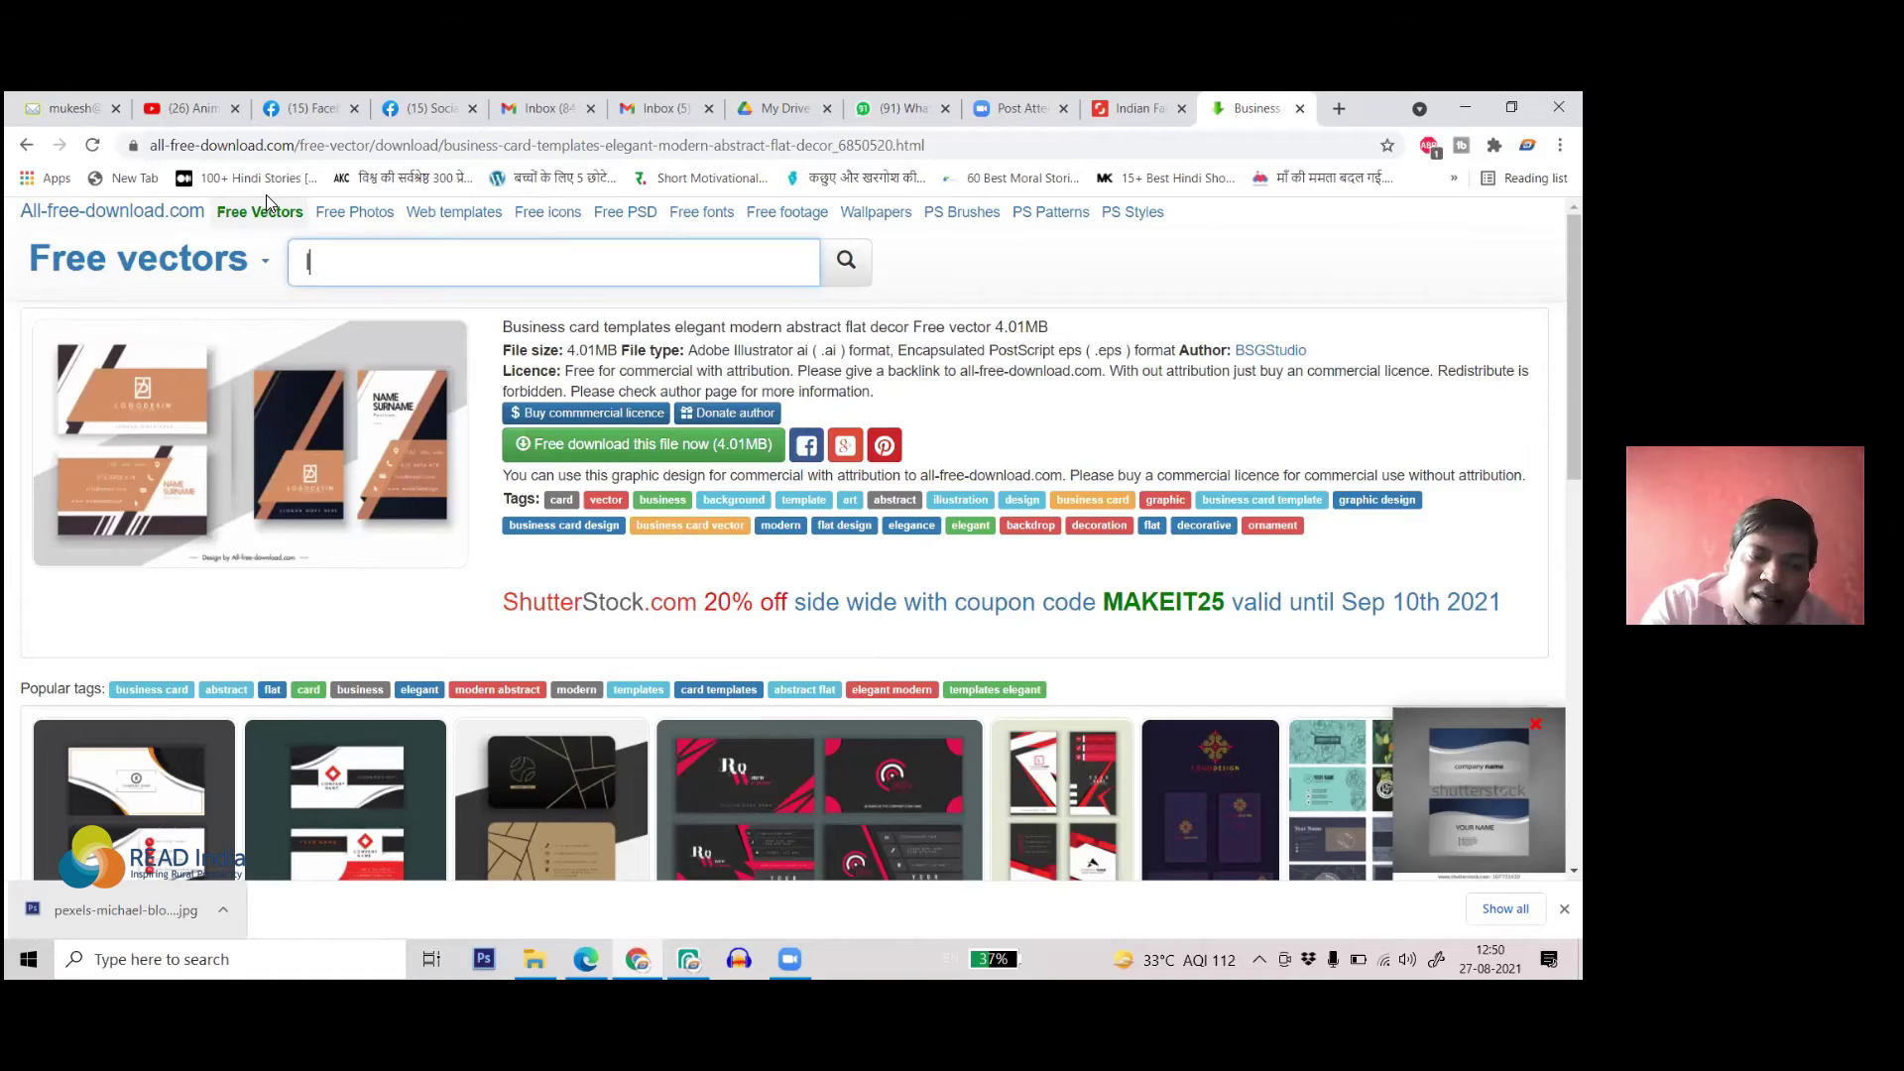
text(er )
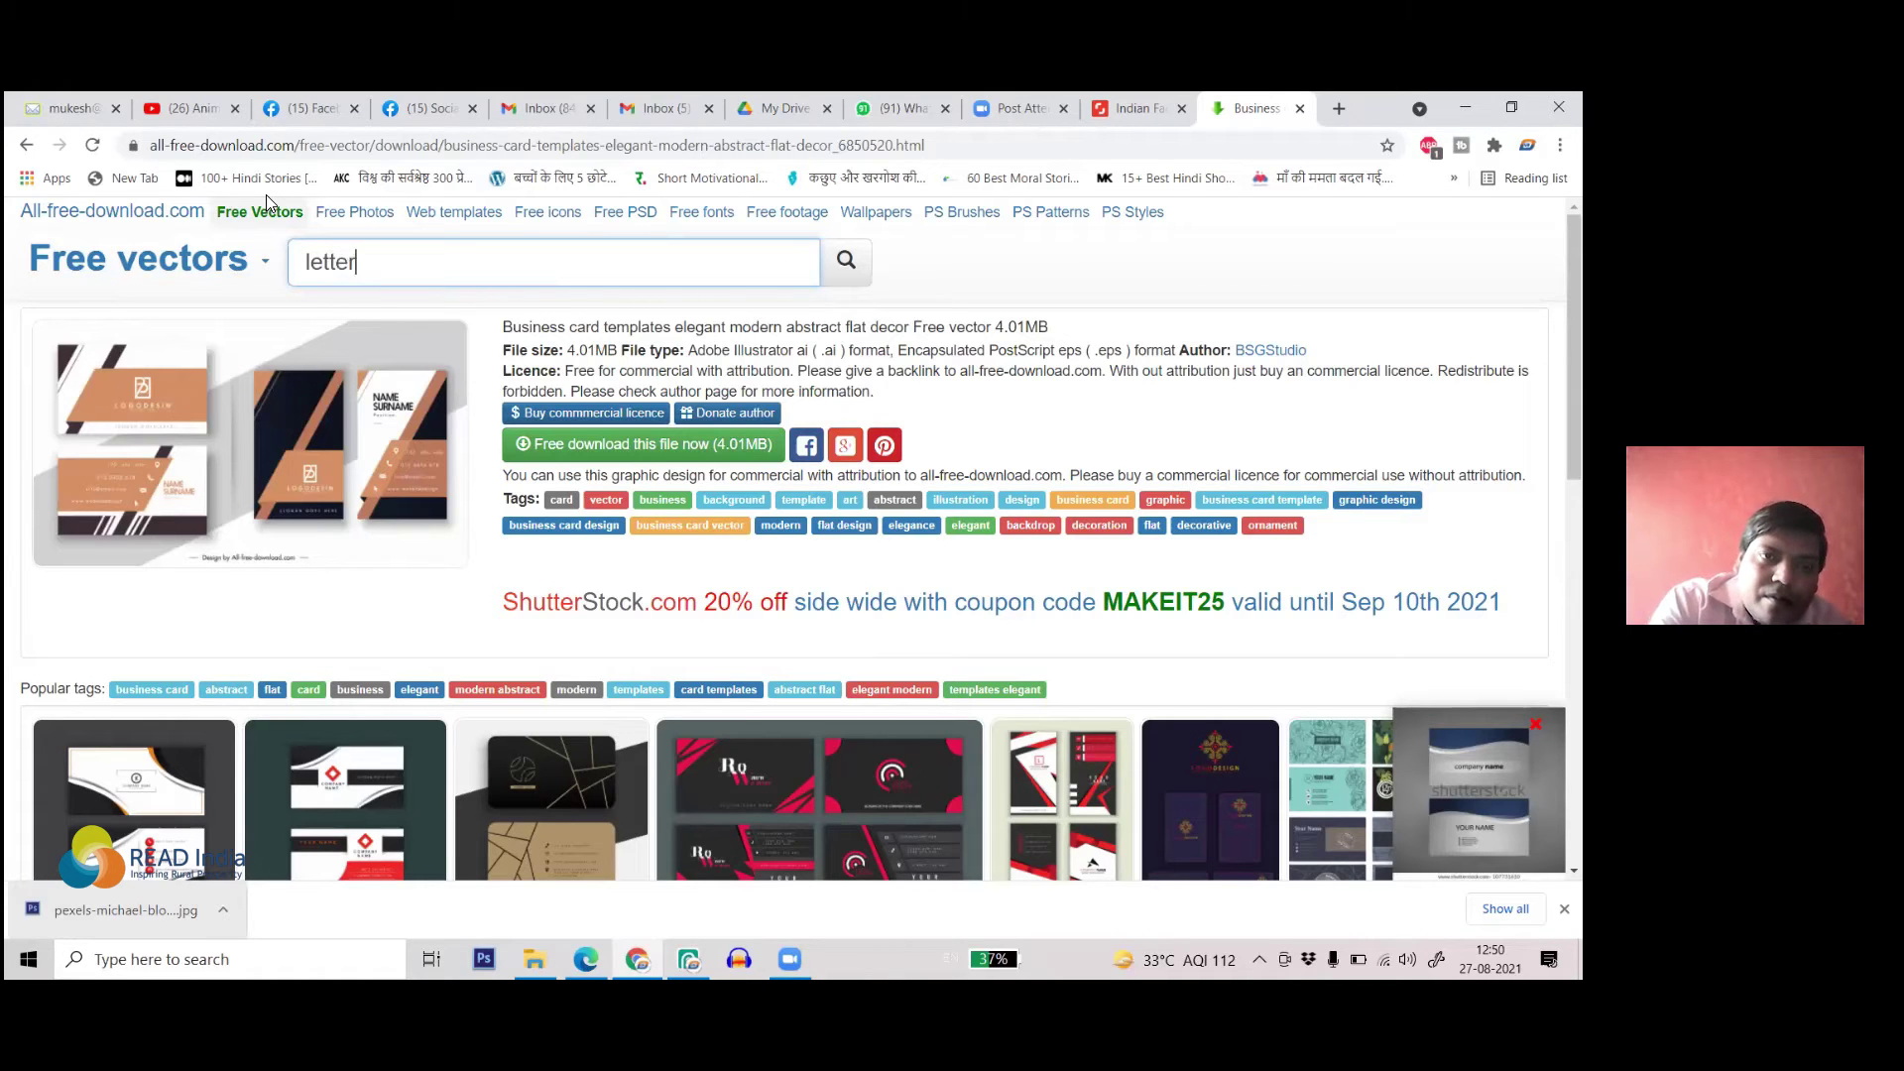
text(head)
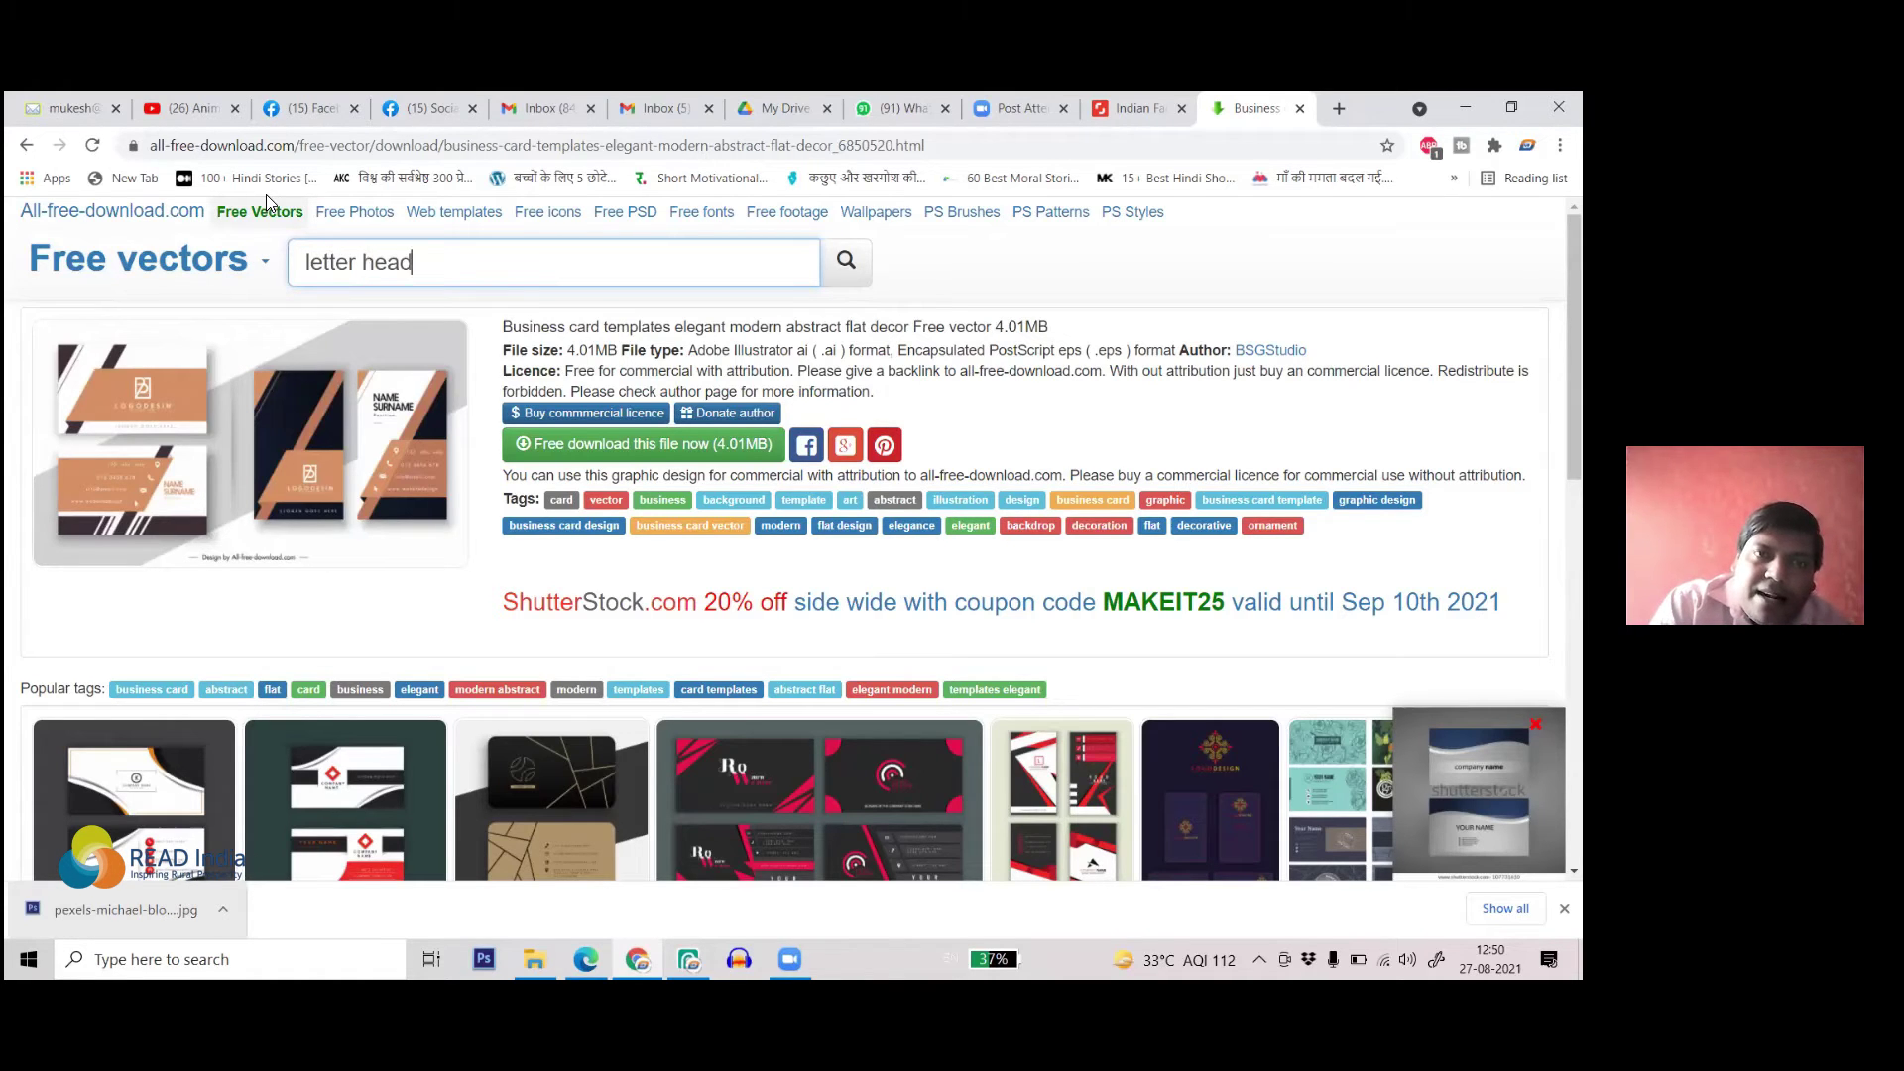
key(Return)
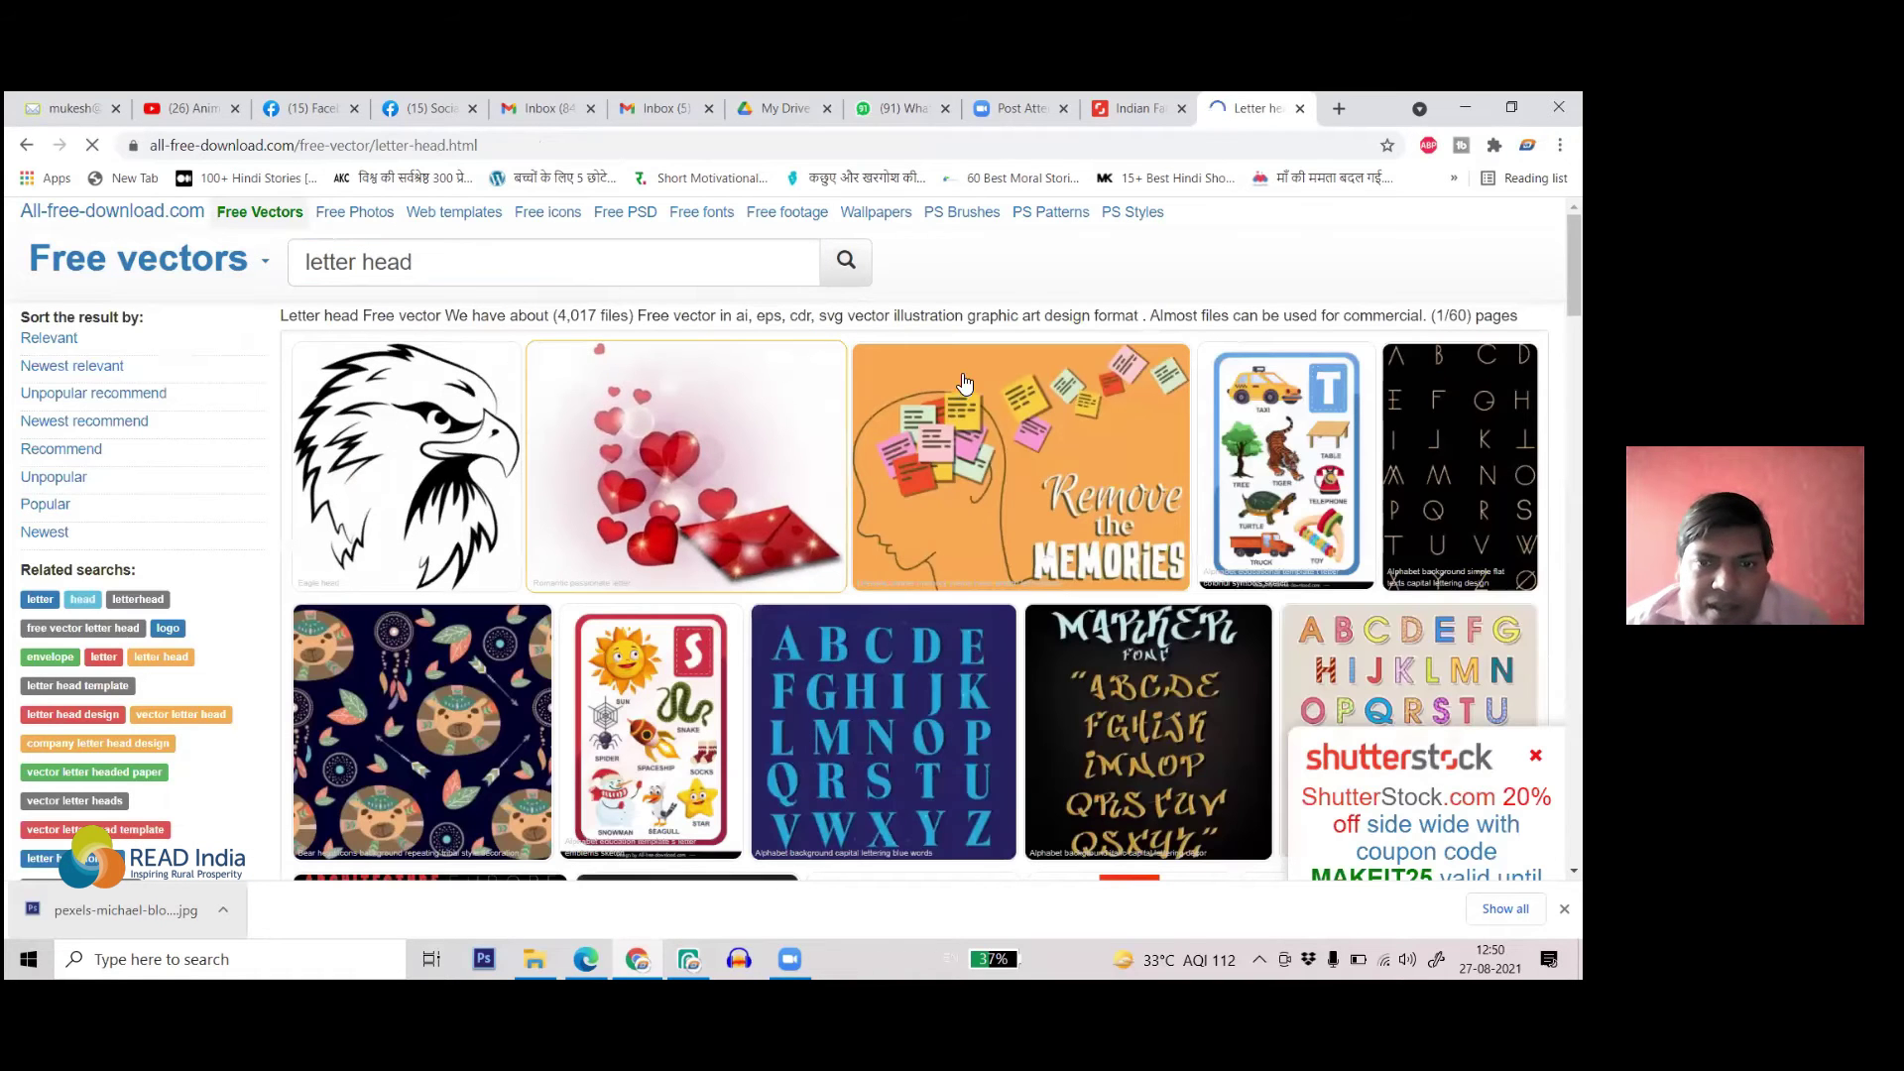
- Look through the "letter head" results page for usable letterhead designs
scroll(922, 447, down, 6)
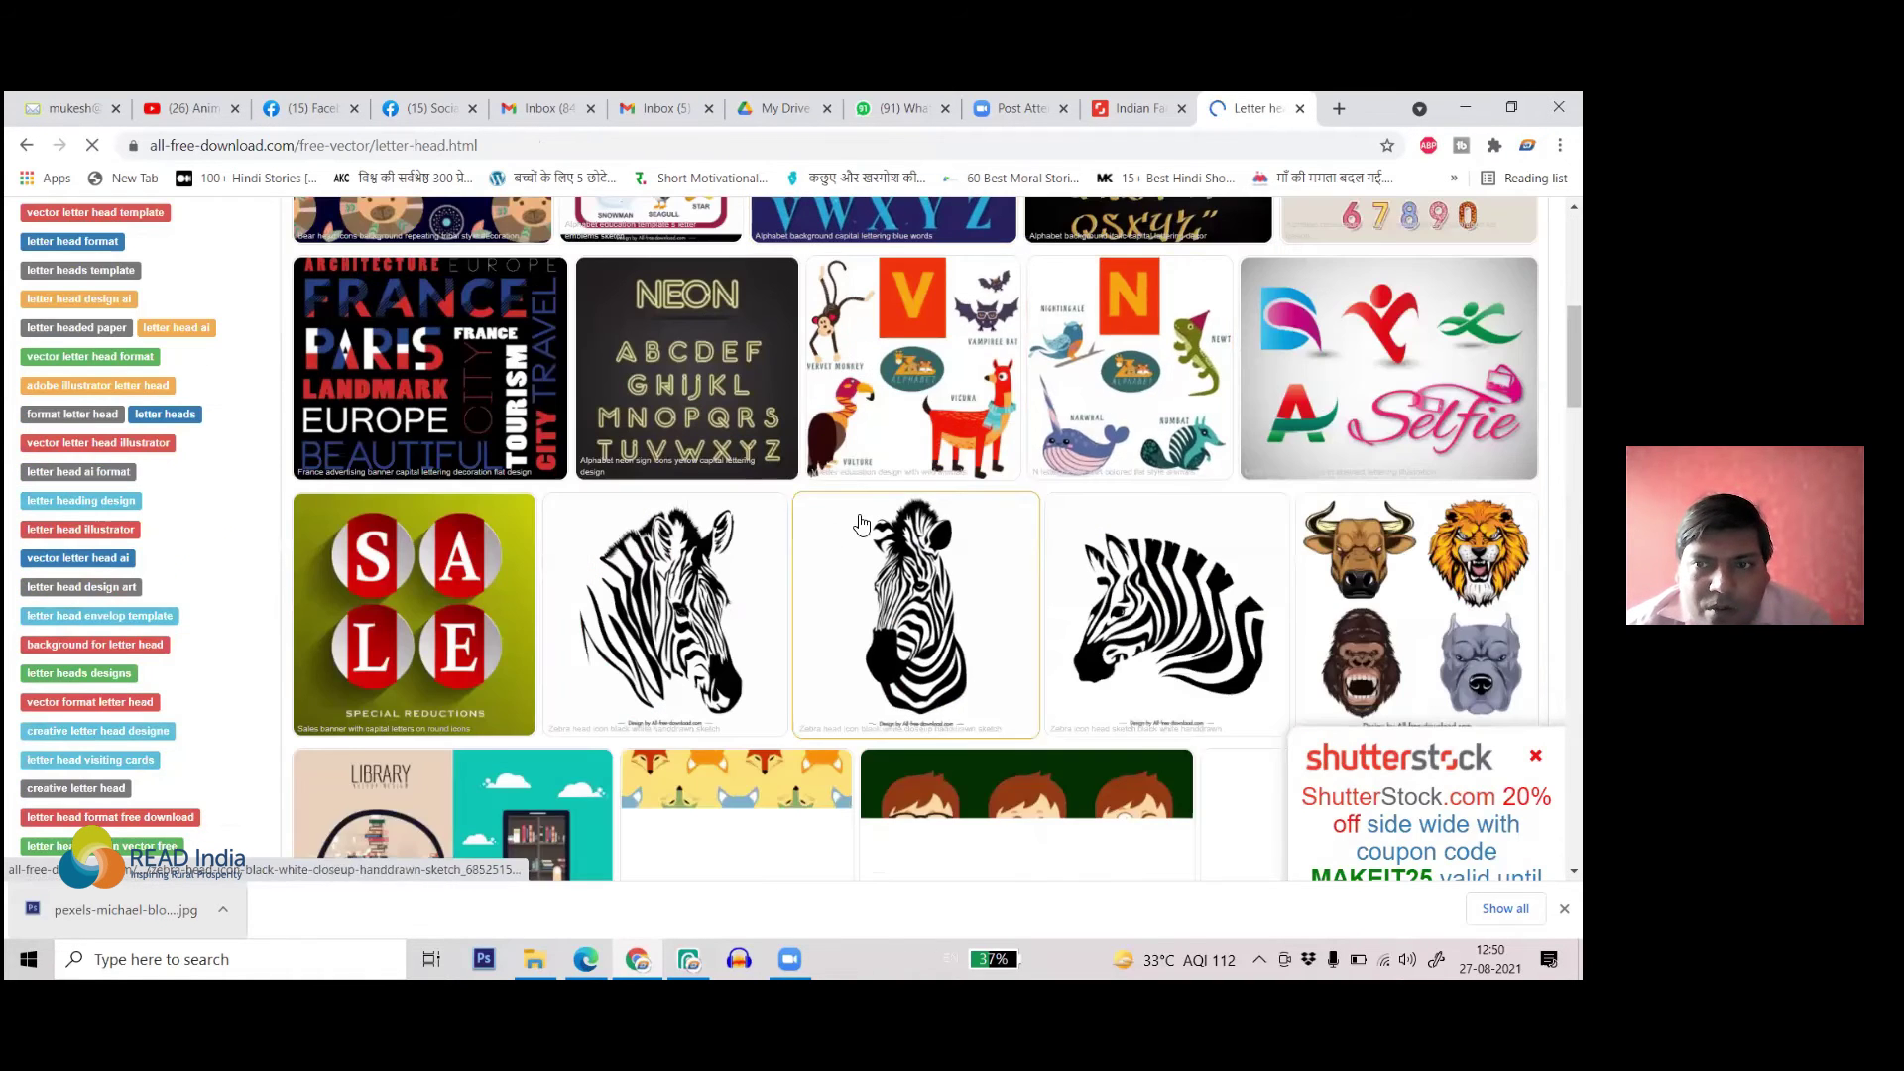
scroll(893, 516, down, 6)
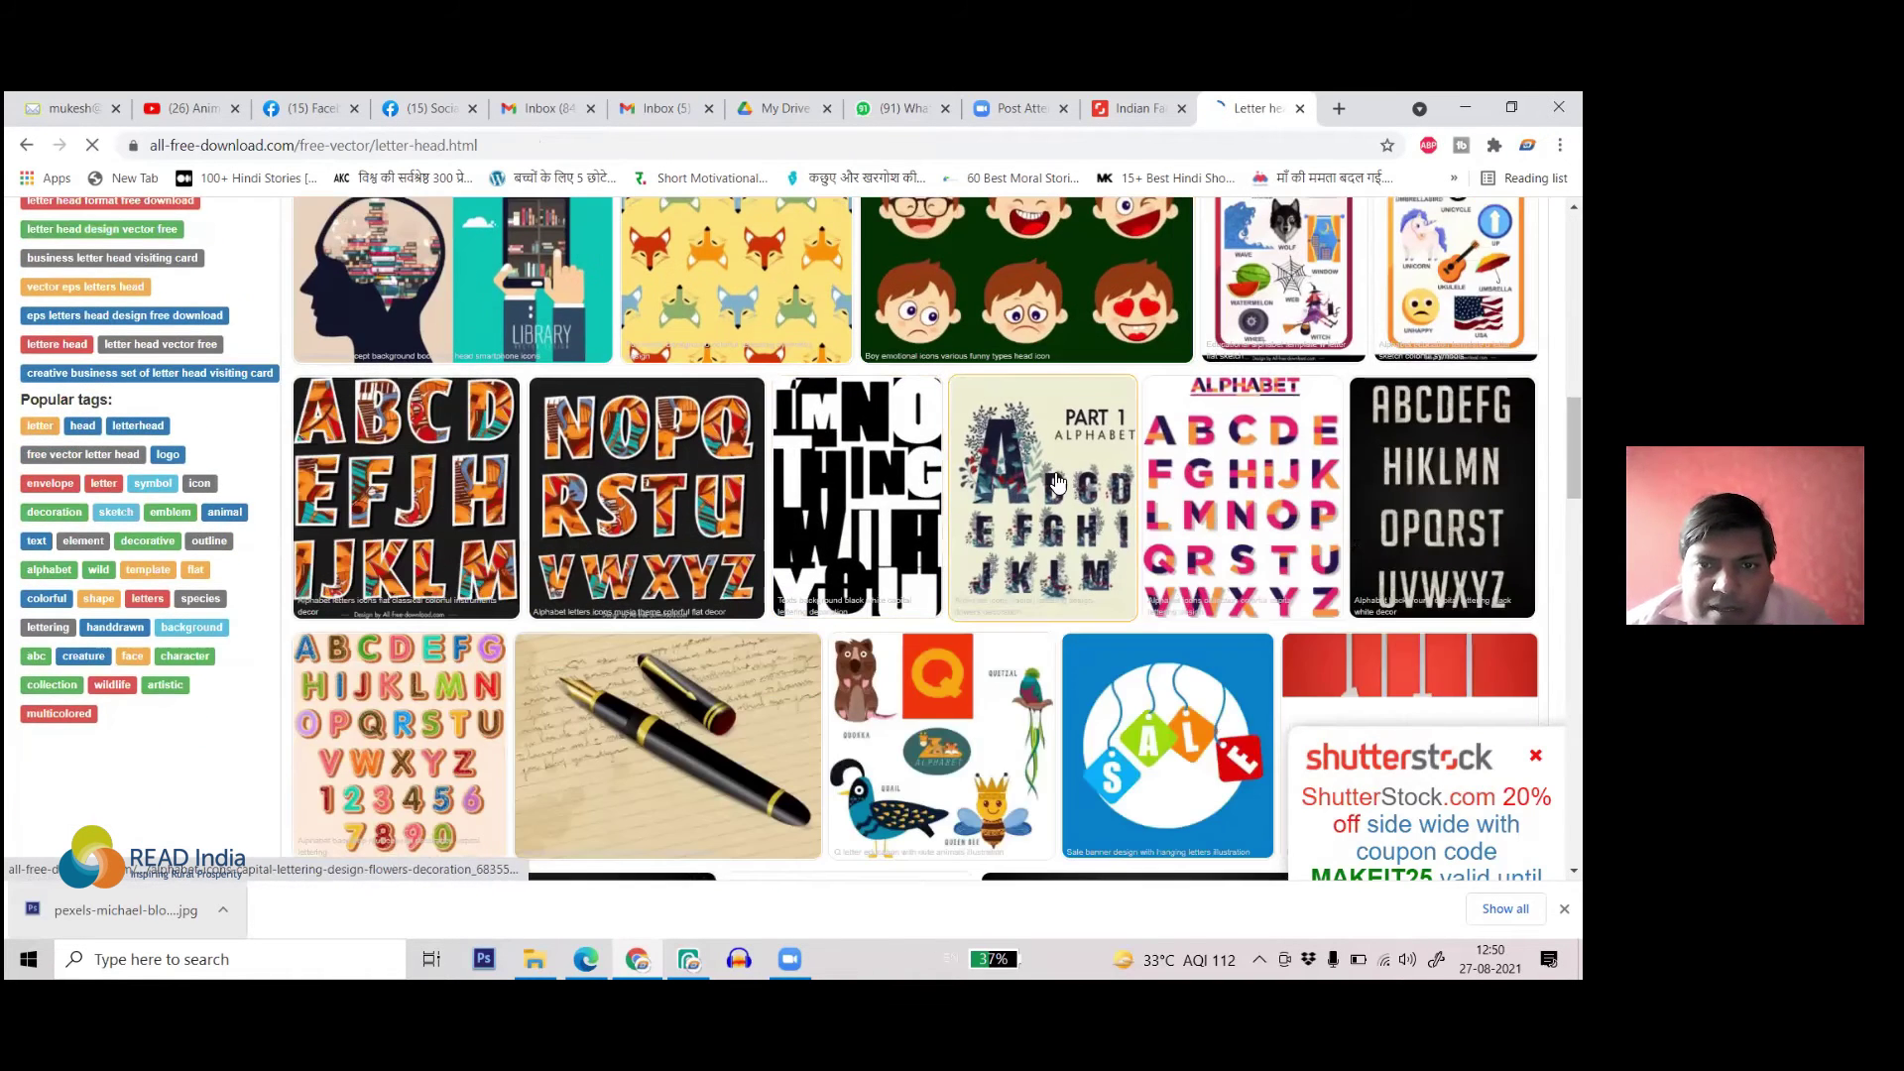
scroll(1057, 483, down, 5)
scroll(374, 533, up, 3)
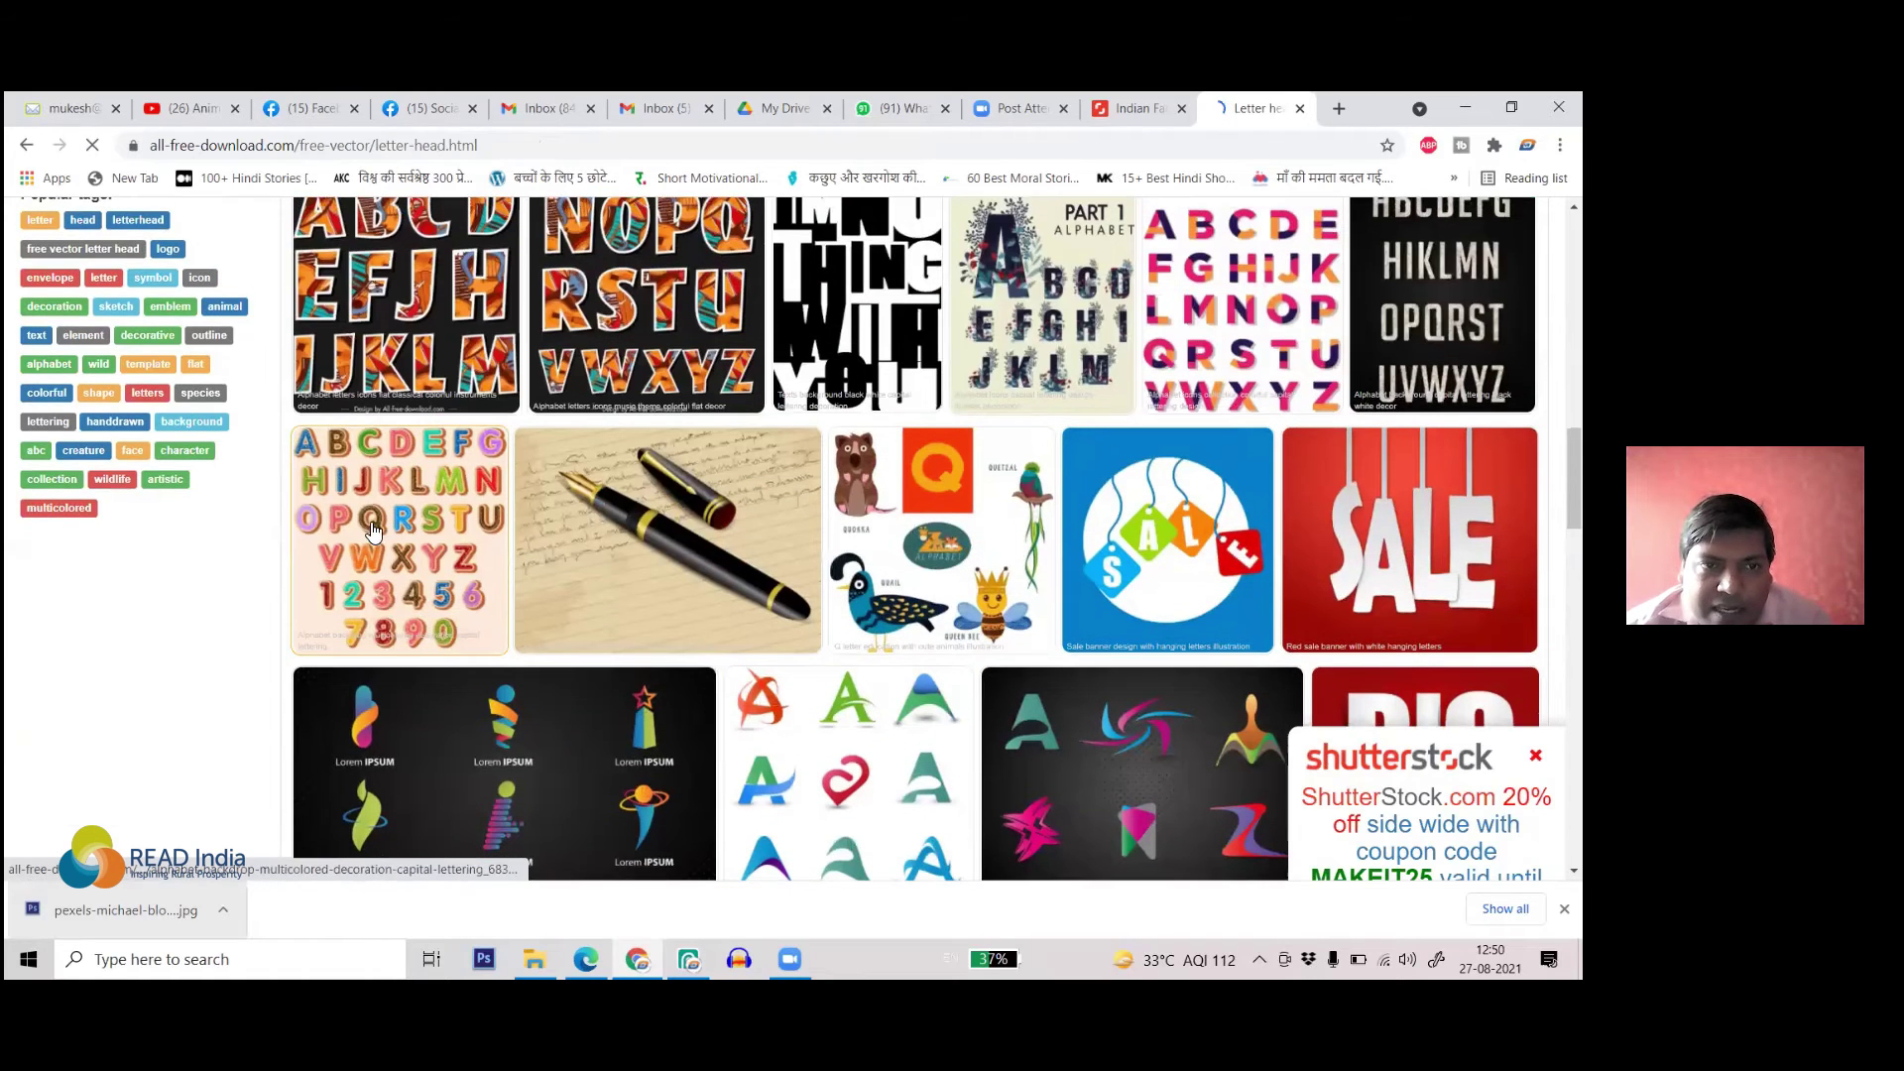
scroll(555, 535, down, 3)
scroll(734, 536, up, 2)
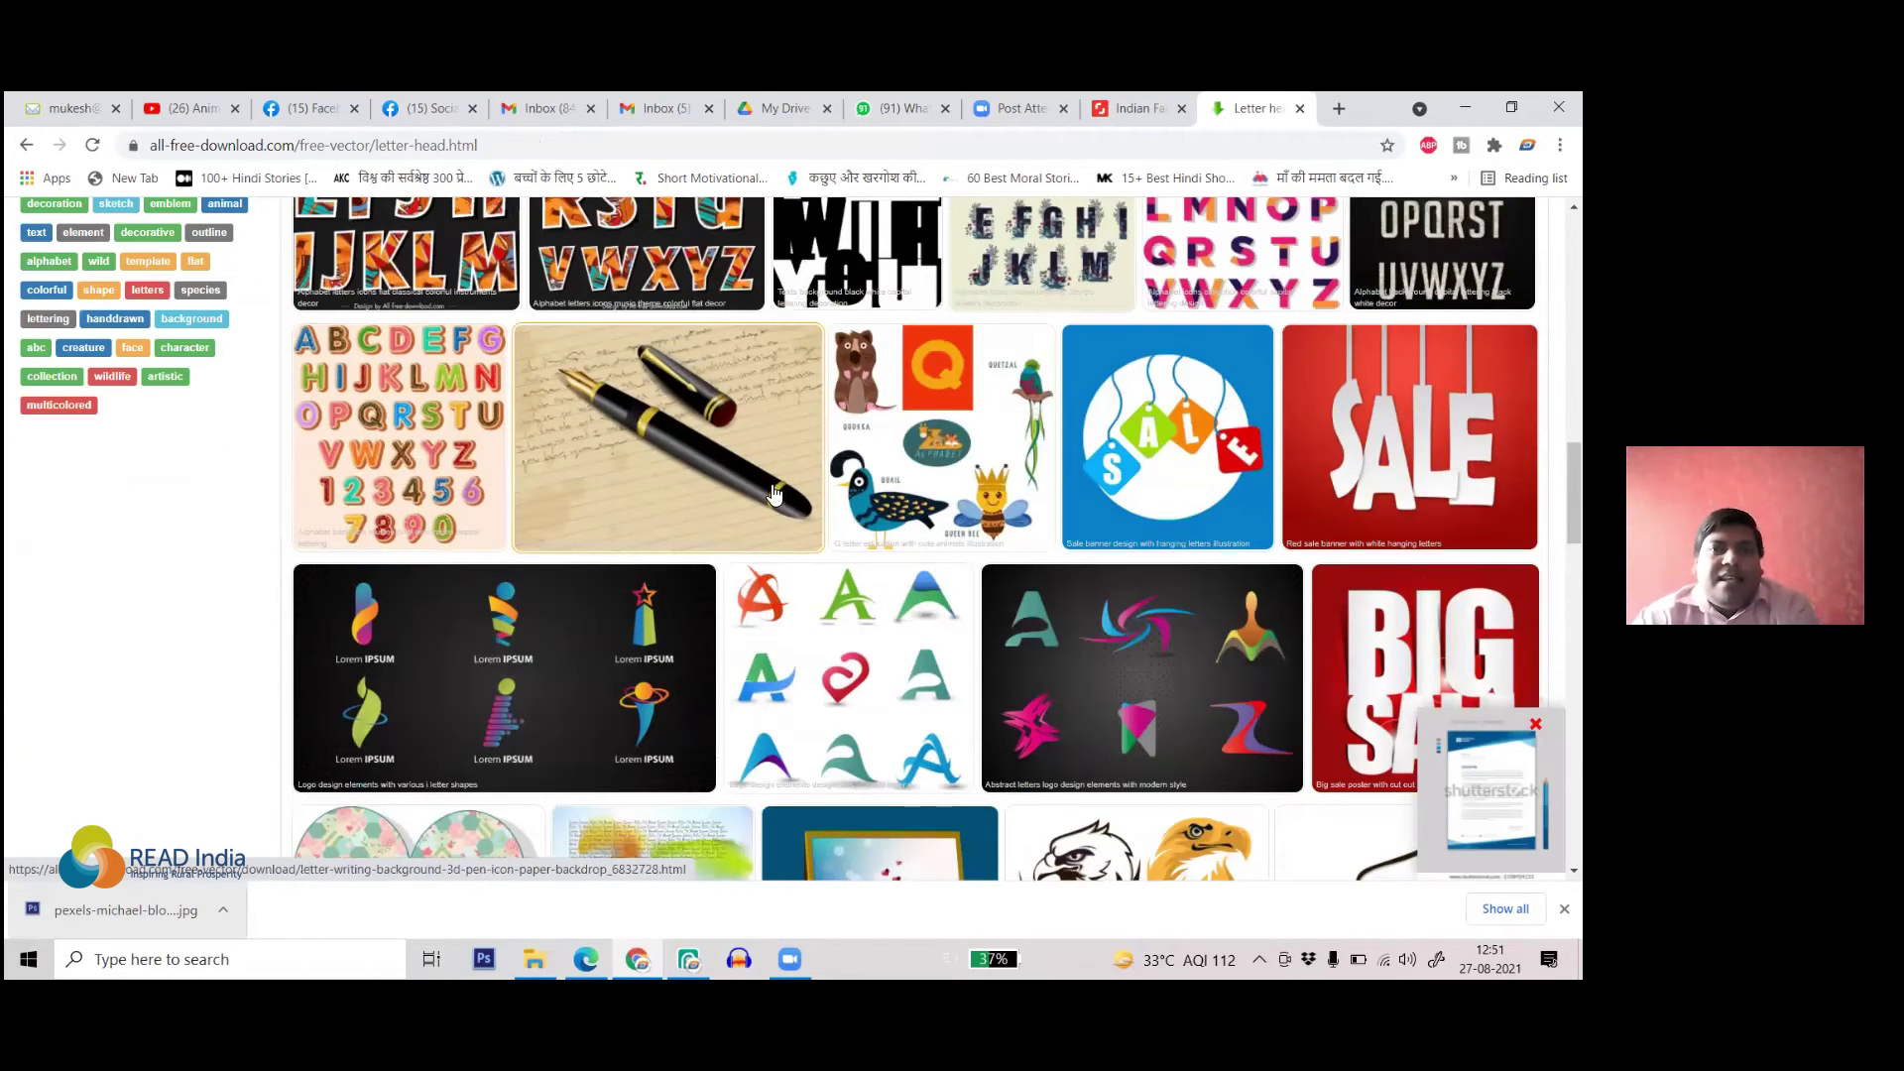
scroll(1200, 467, down, 6)
scroll(1198, 493, down, 10)
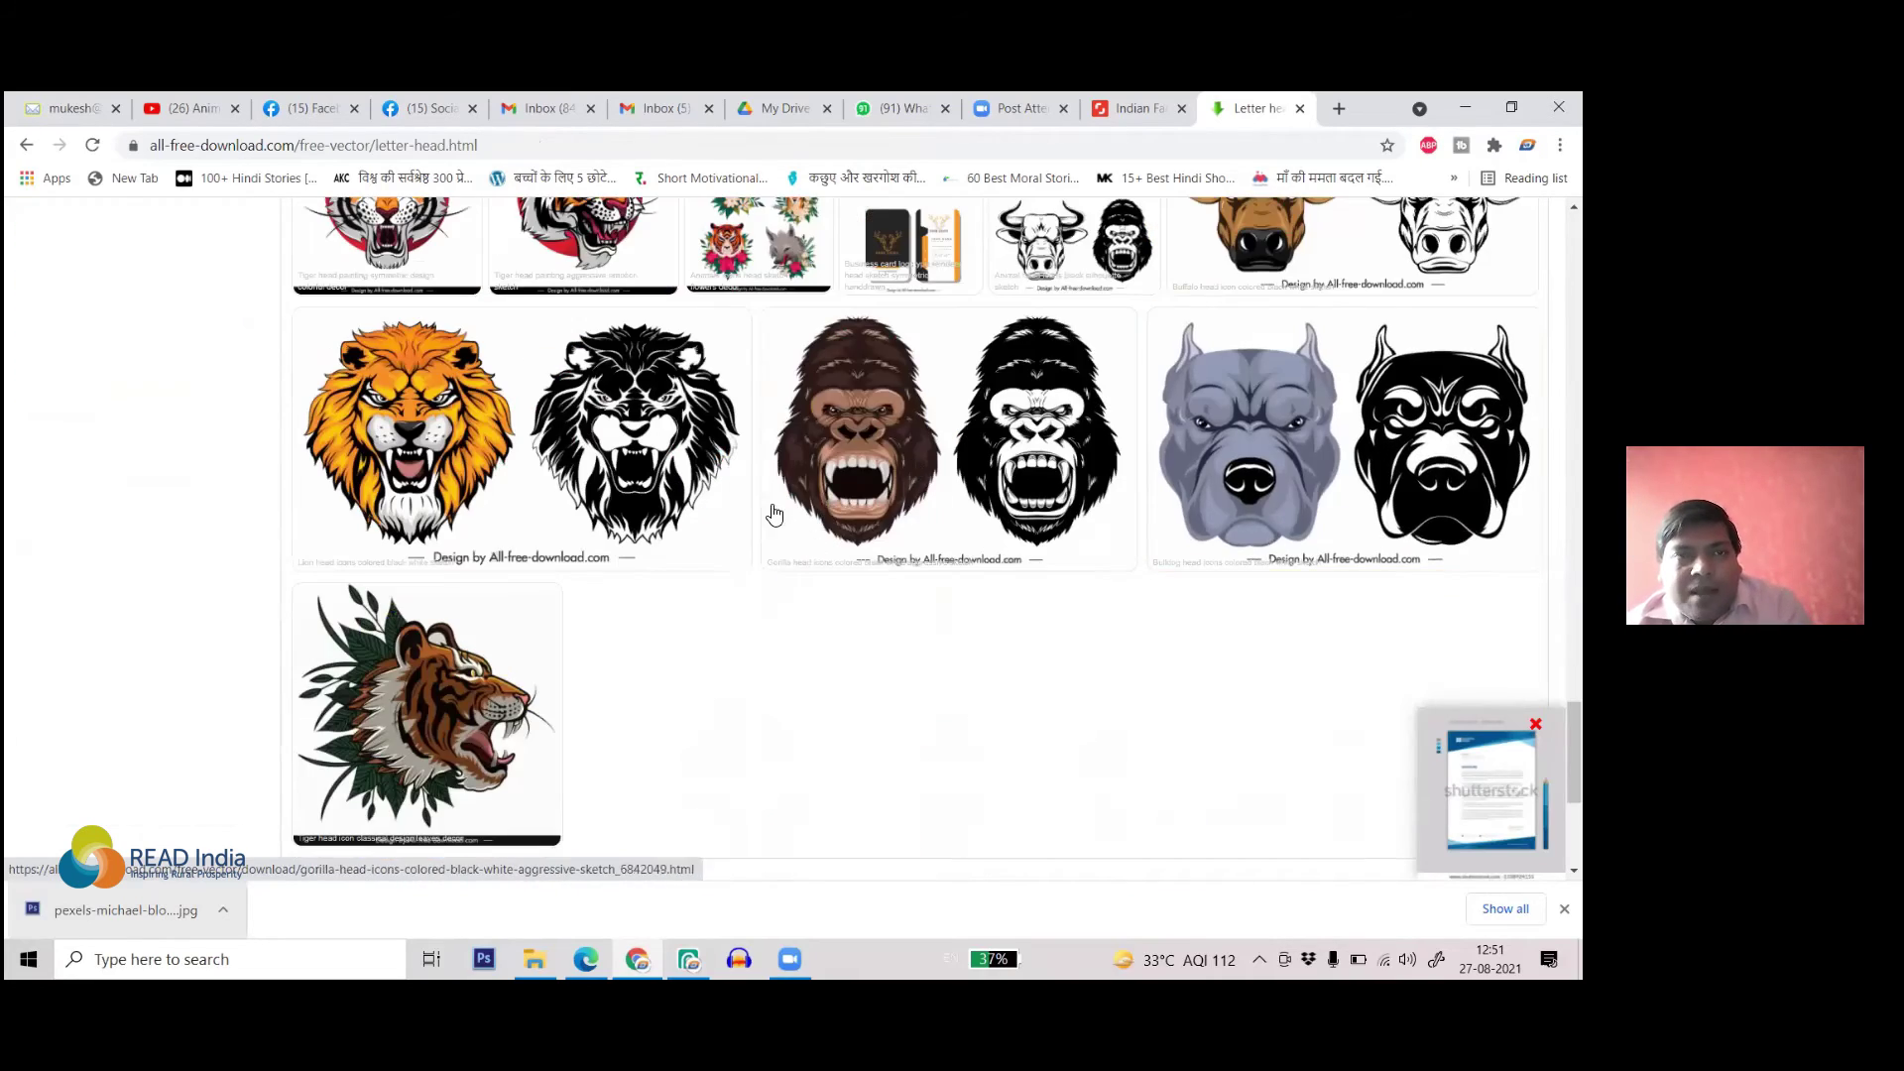
scroll(532, 483, up, 5)
scroll(528, 483, up, 15)
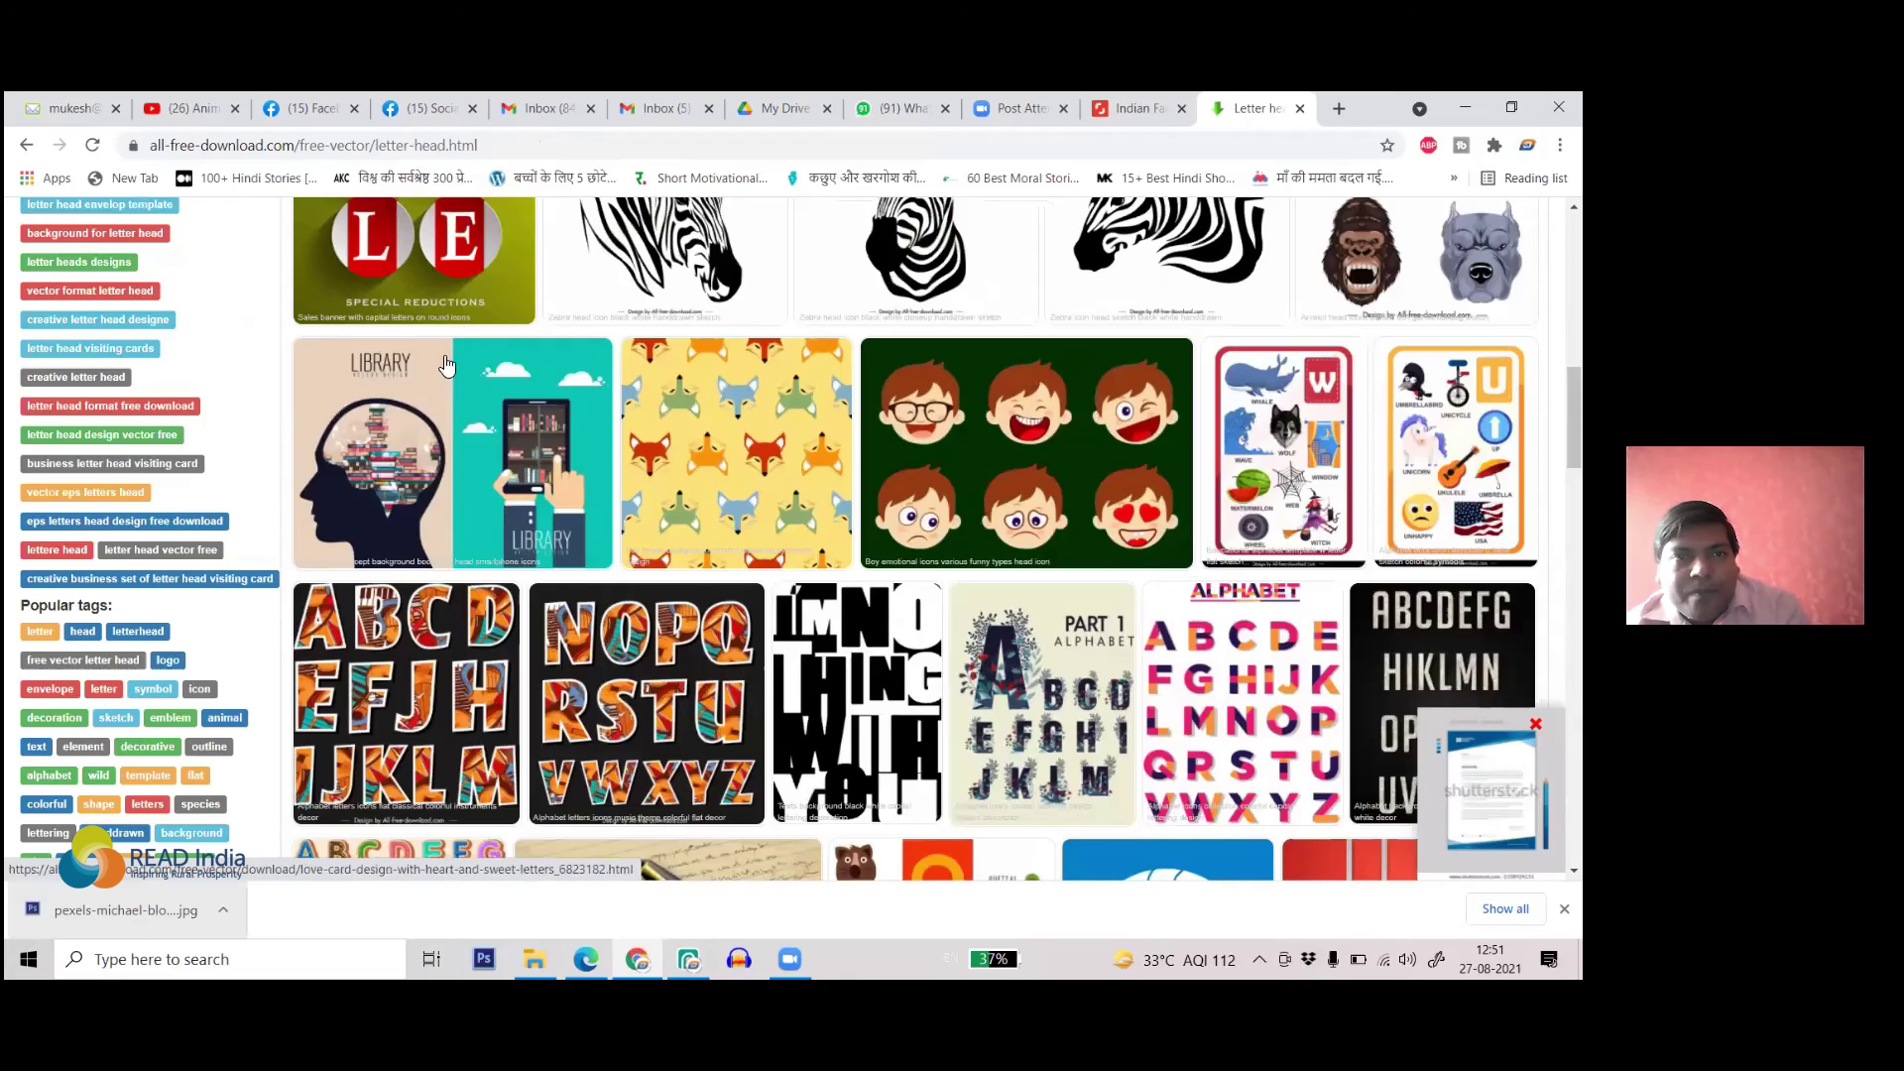
- Shorten the search term to "letter", run the search and look through the resulting vectors
drag(367, 250, 434, 256)
key(BackSpace)
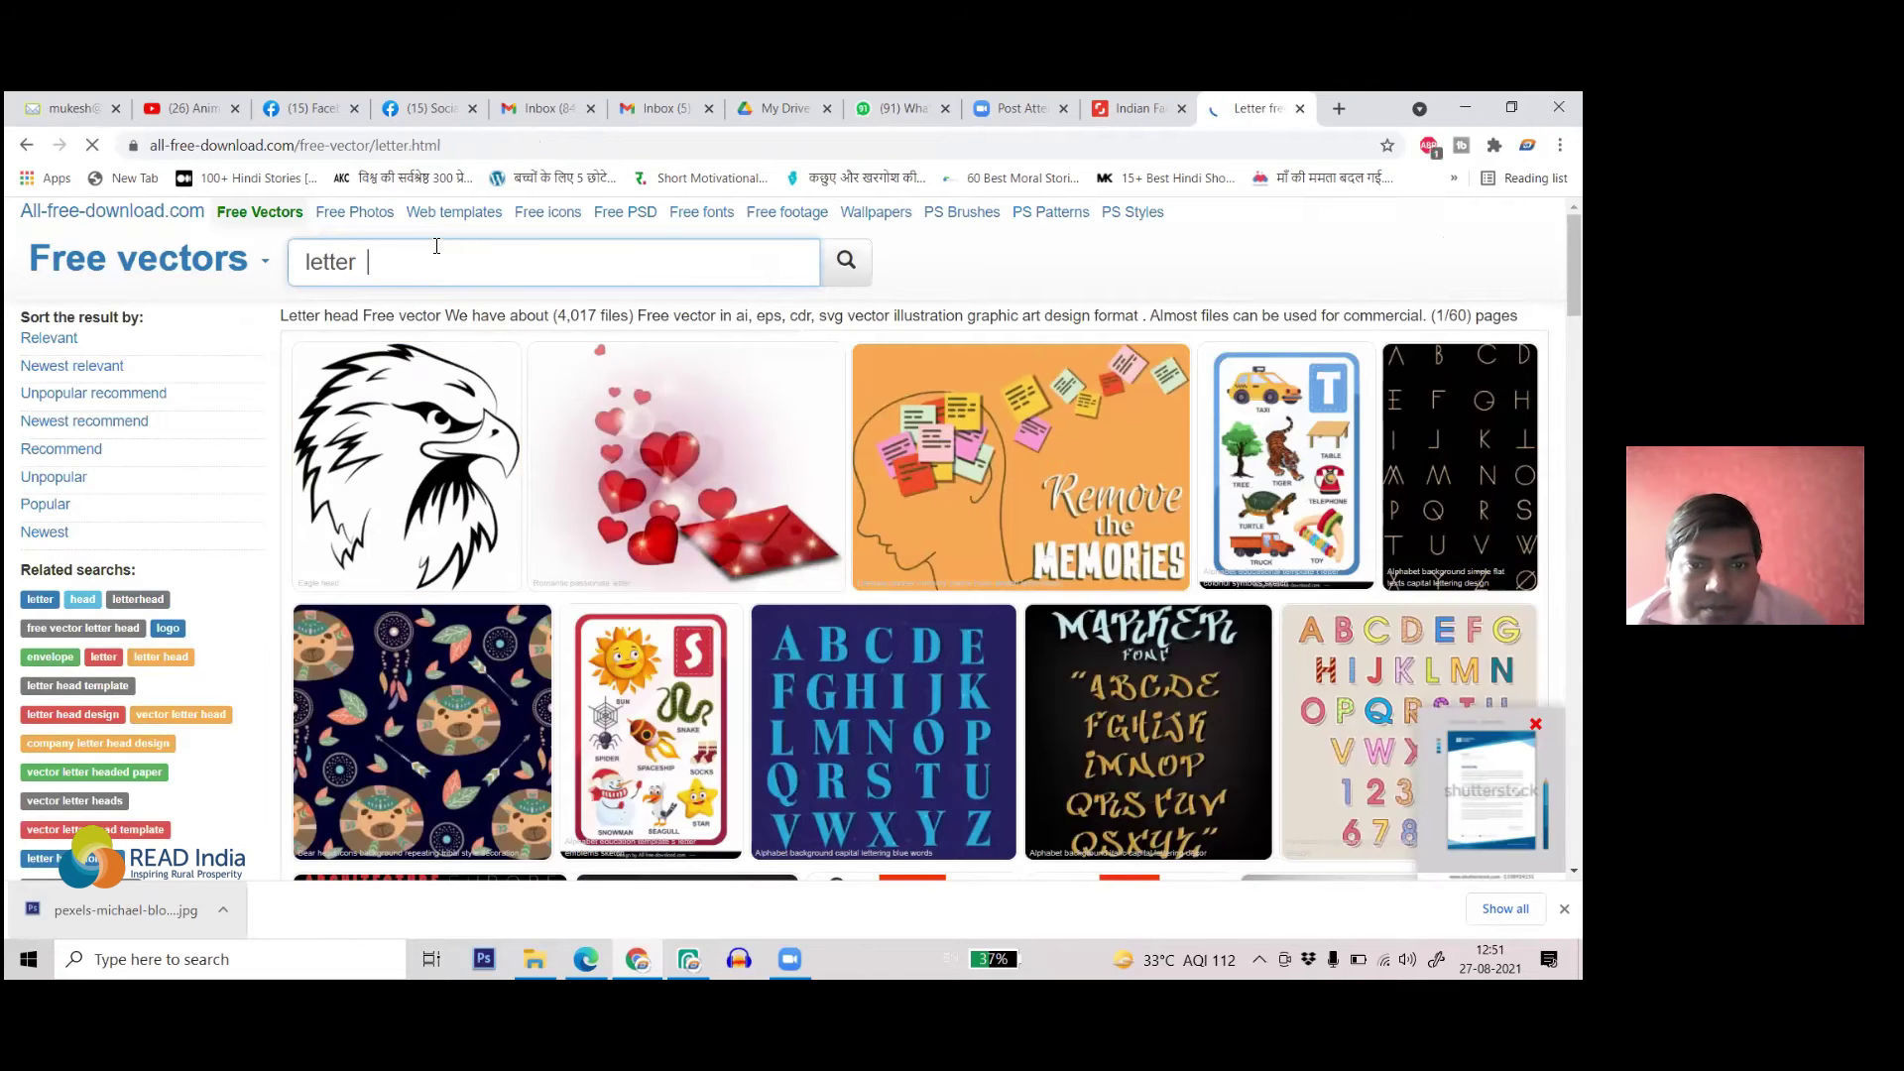
scroll(1014, 522, down, 1)
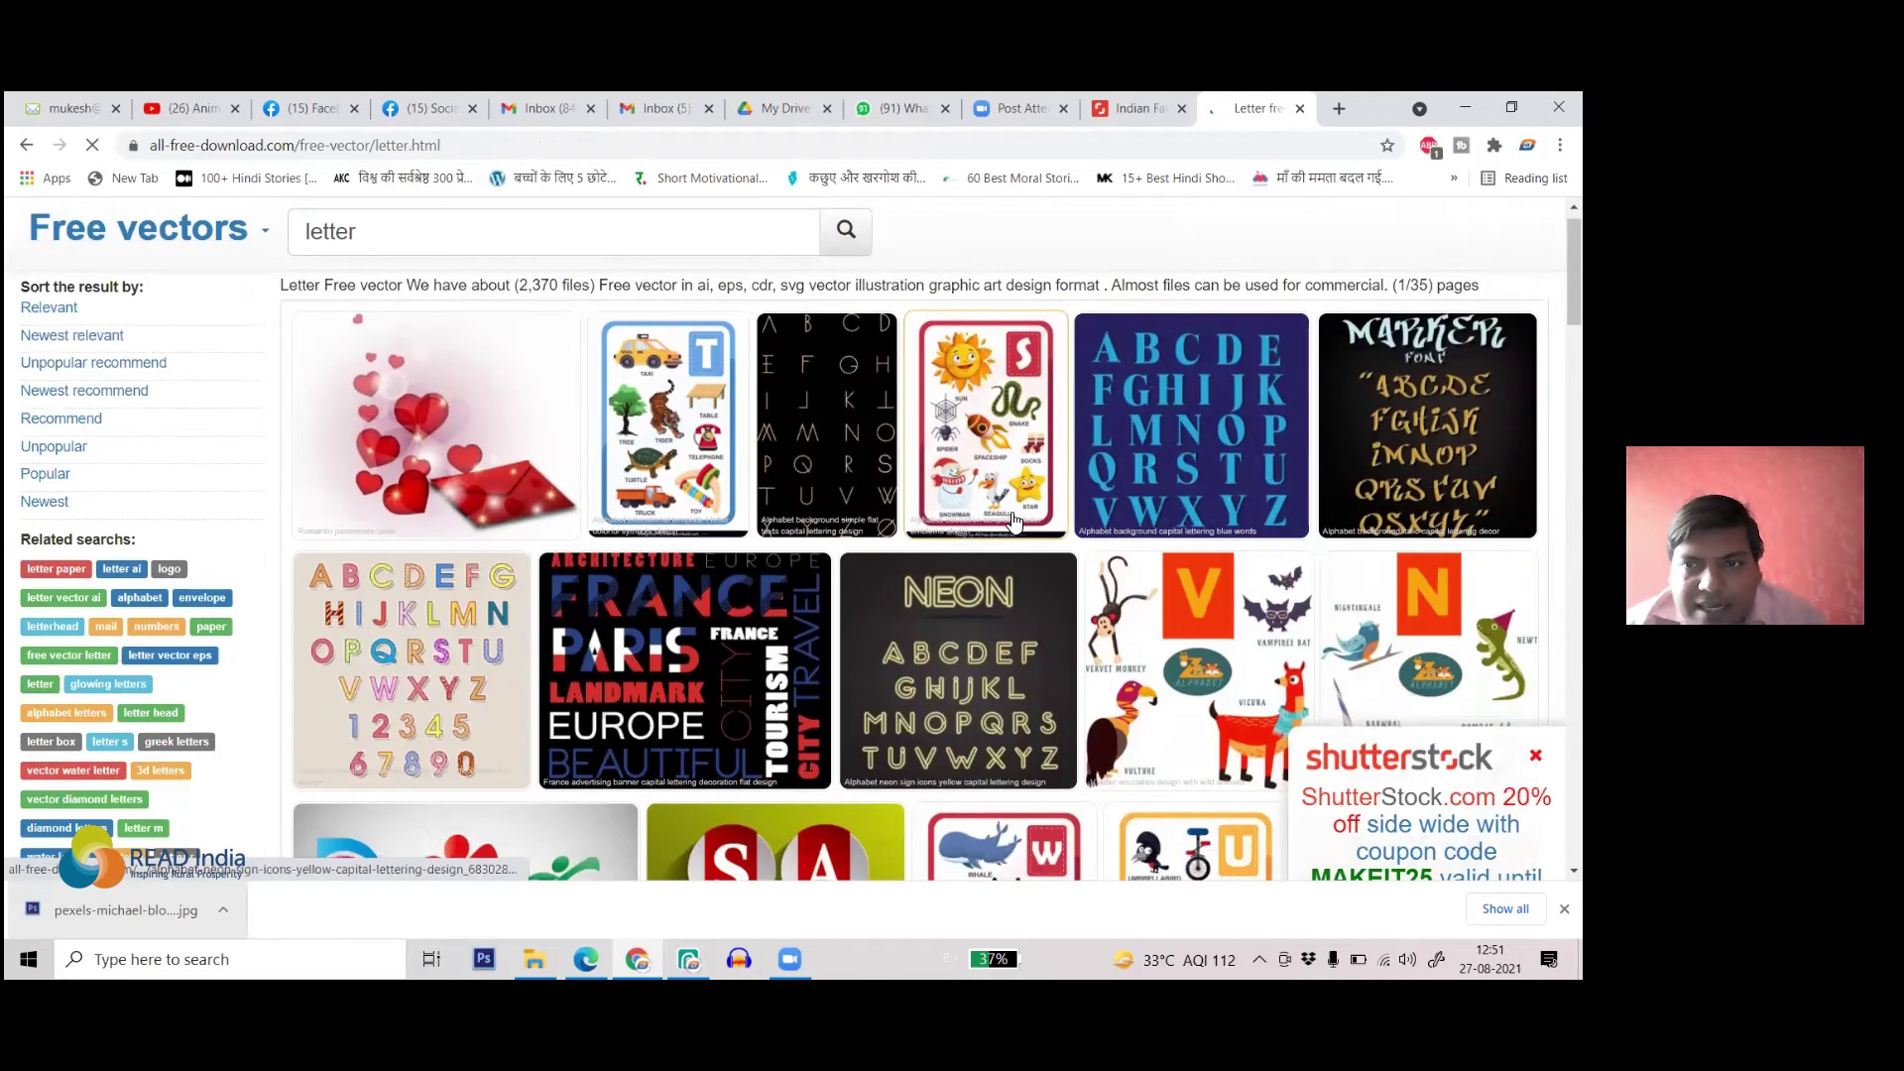
scroll(1012, 522, down, 3)
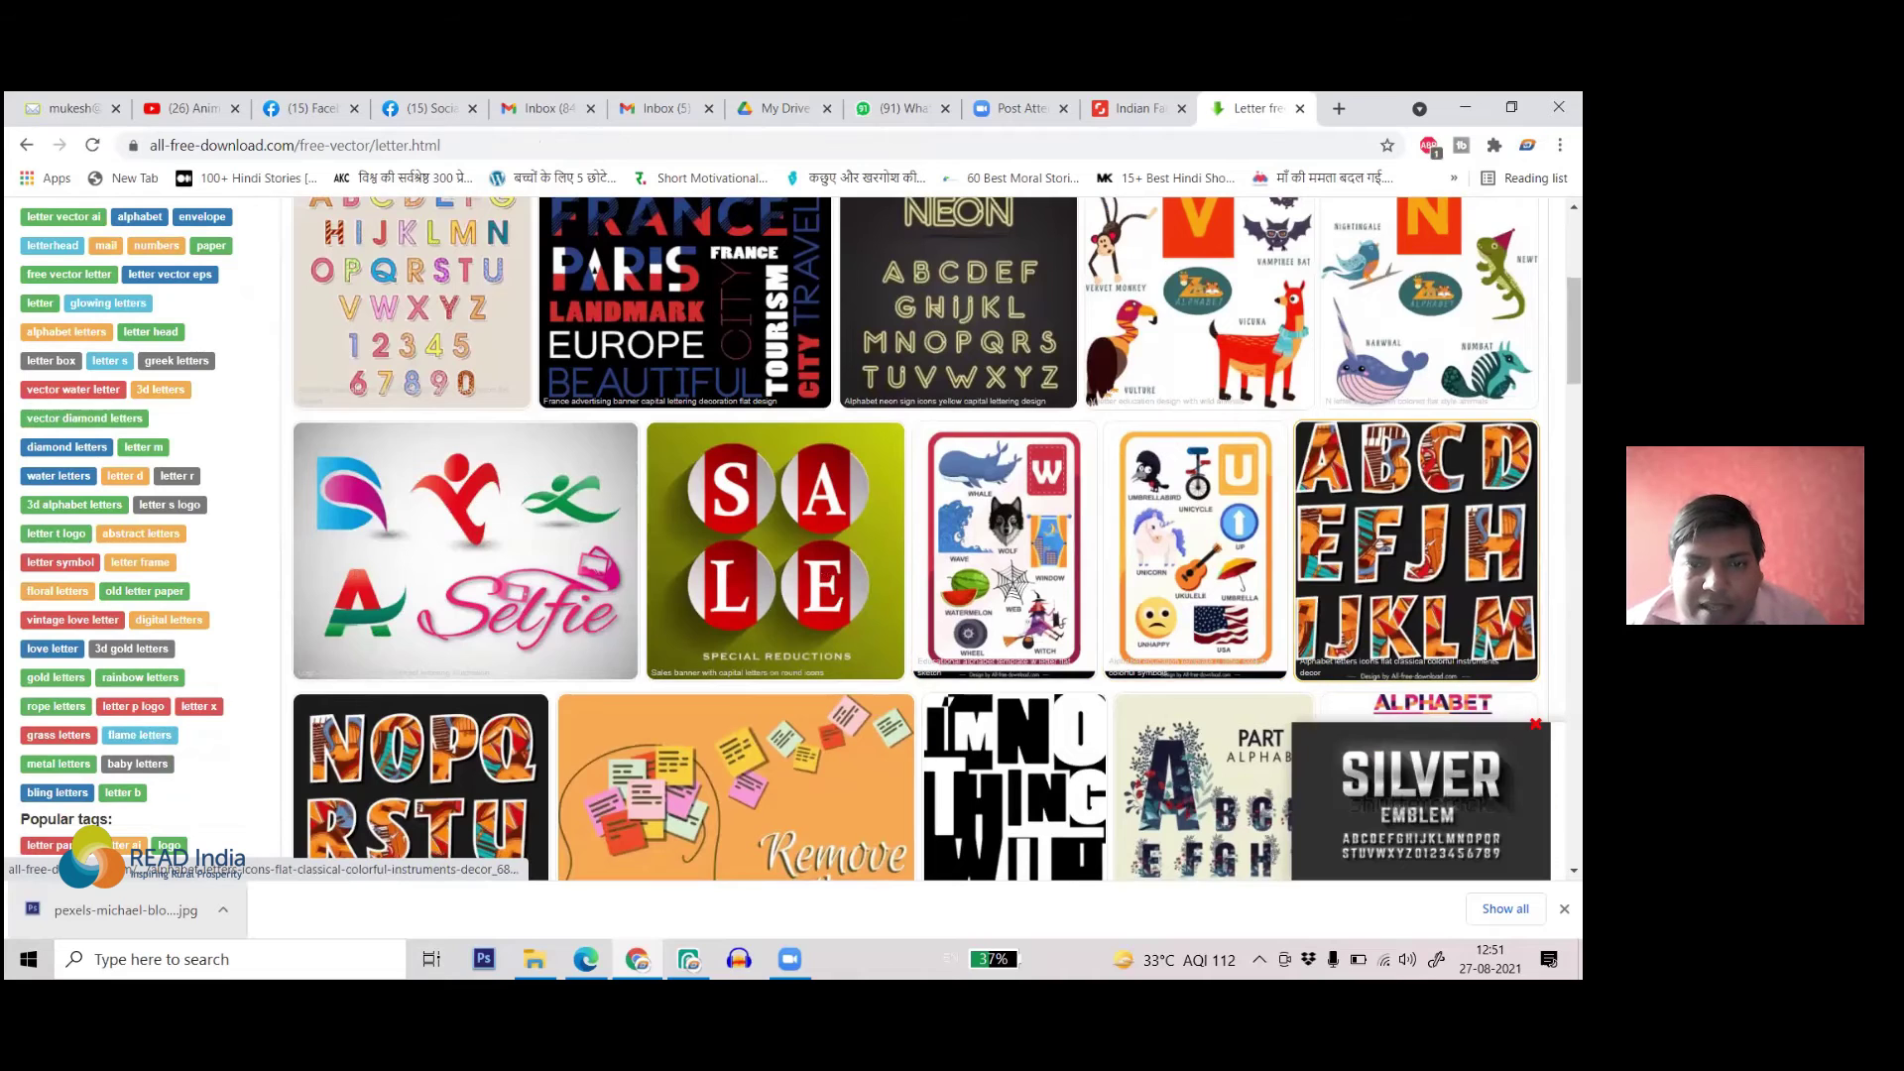
scroll(1418, 550, down, 6)
scroll(851, 458, down, 4)
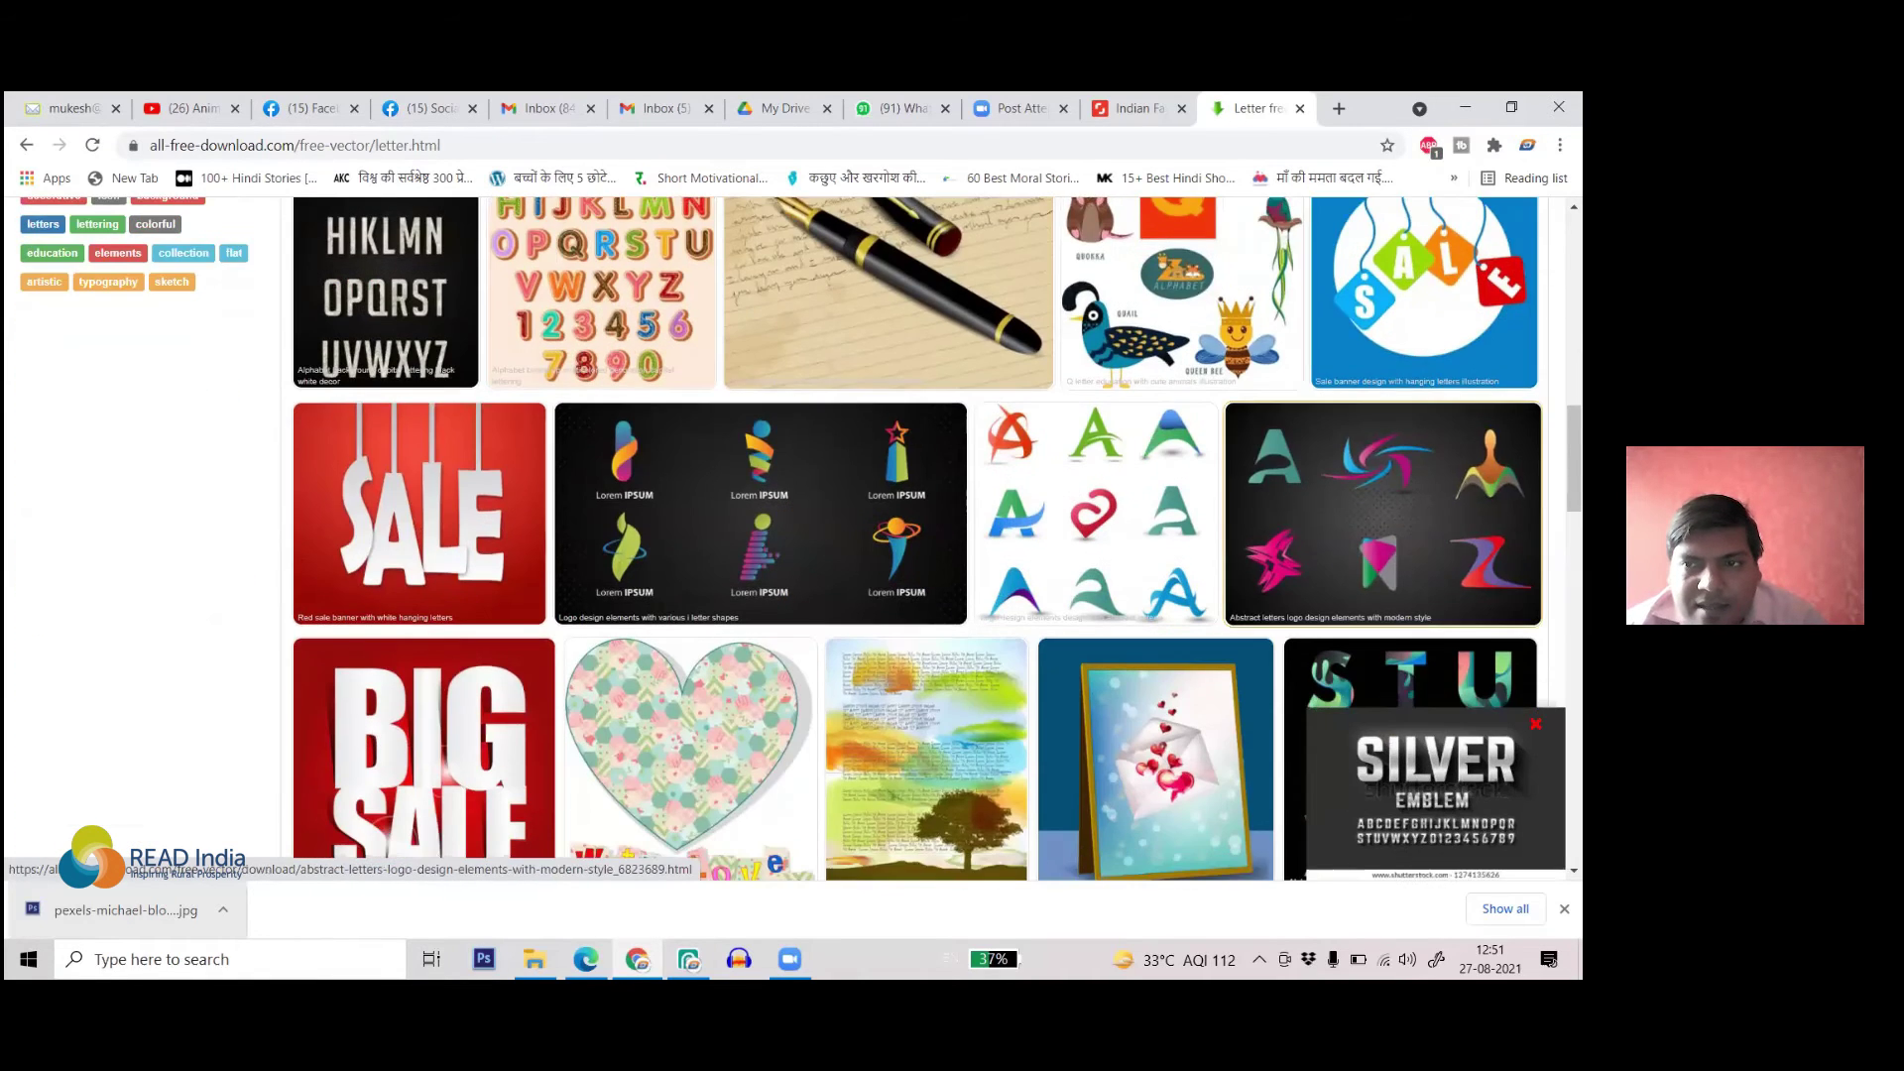
- Open the retro invitation letter from the "letter" results, followed by the related green and yellow wedding invitation card template
scroll(851, 458, down, 6)
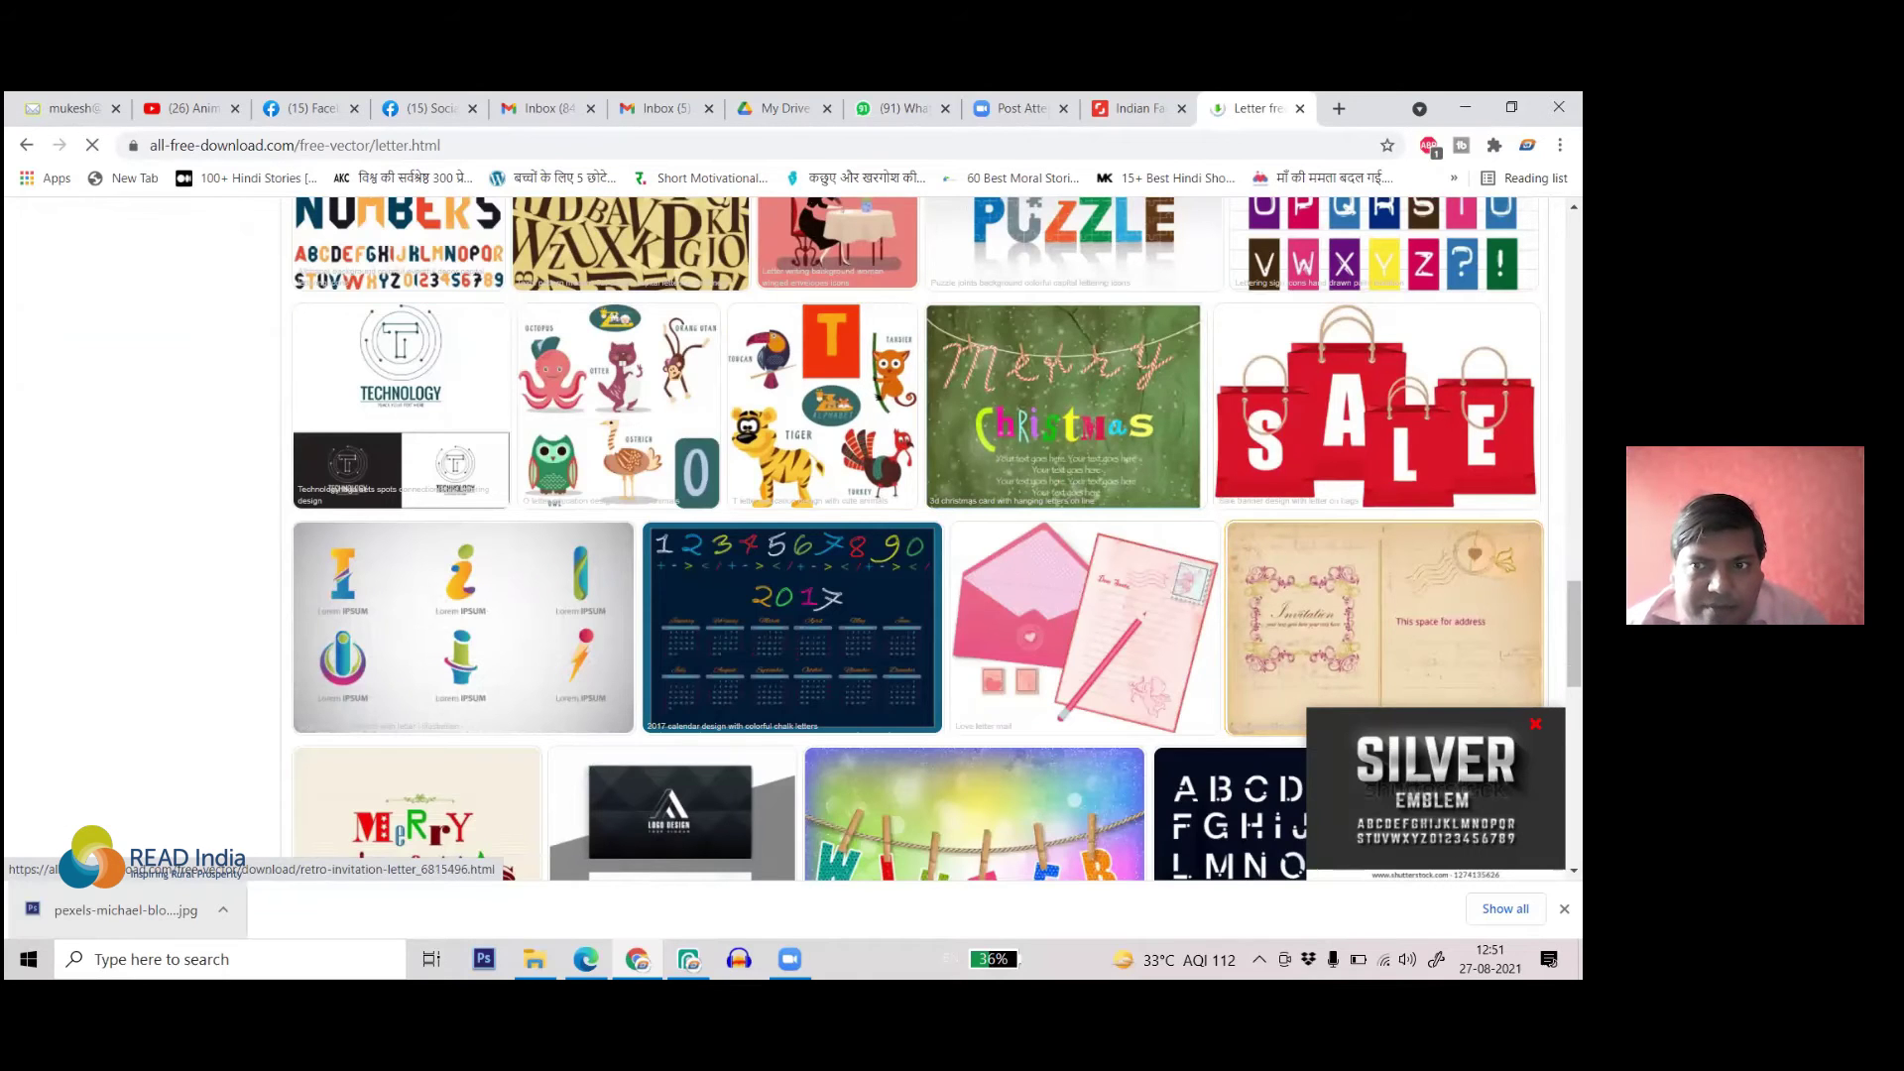
click(1385, 625)
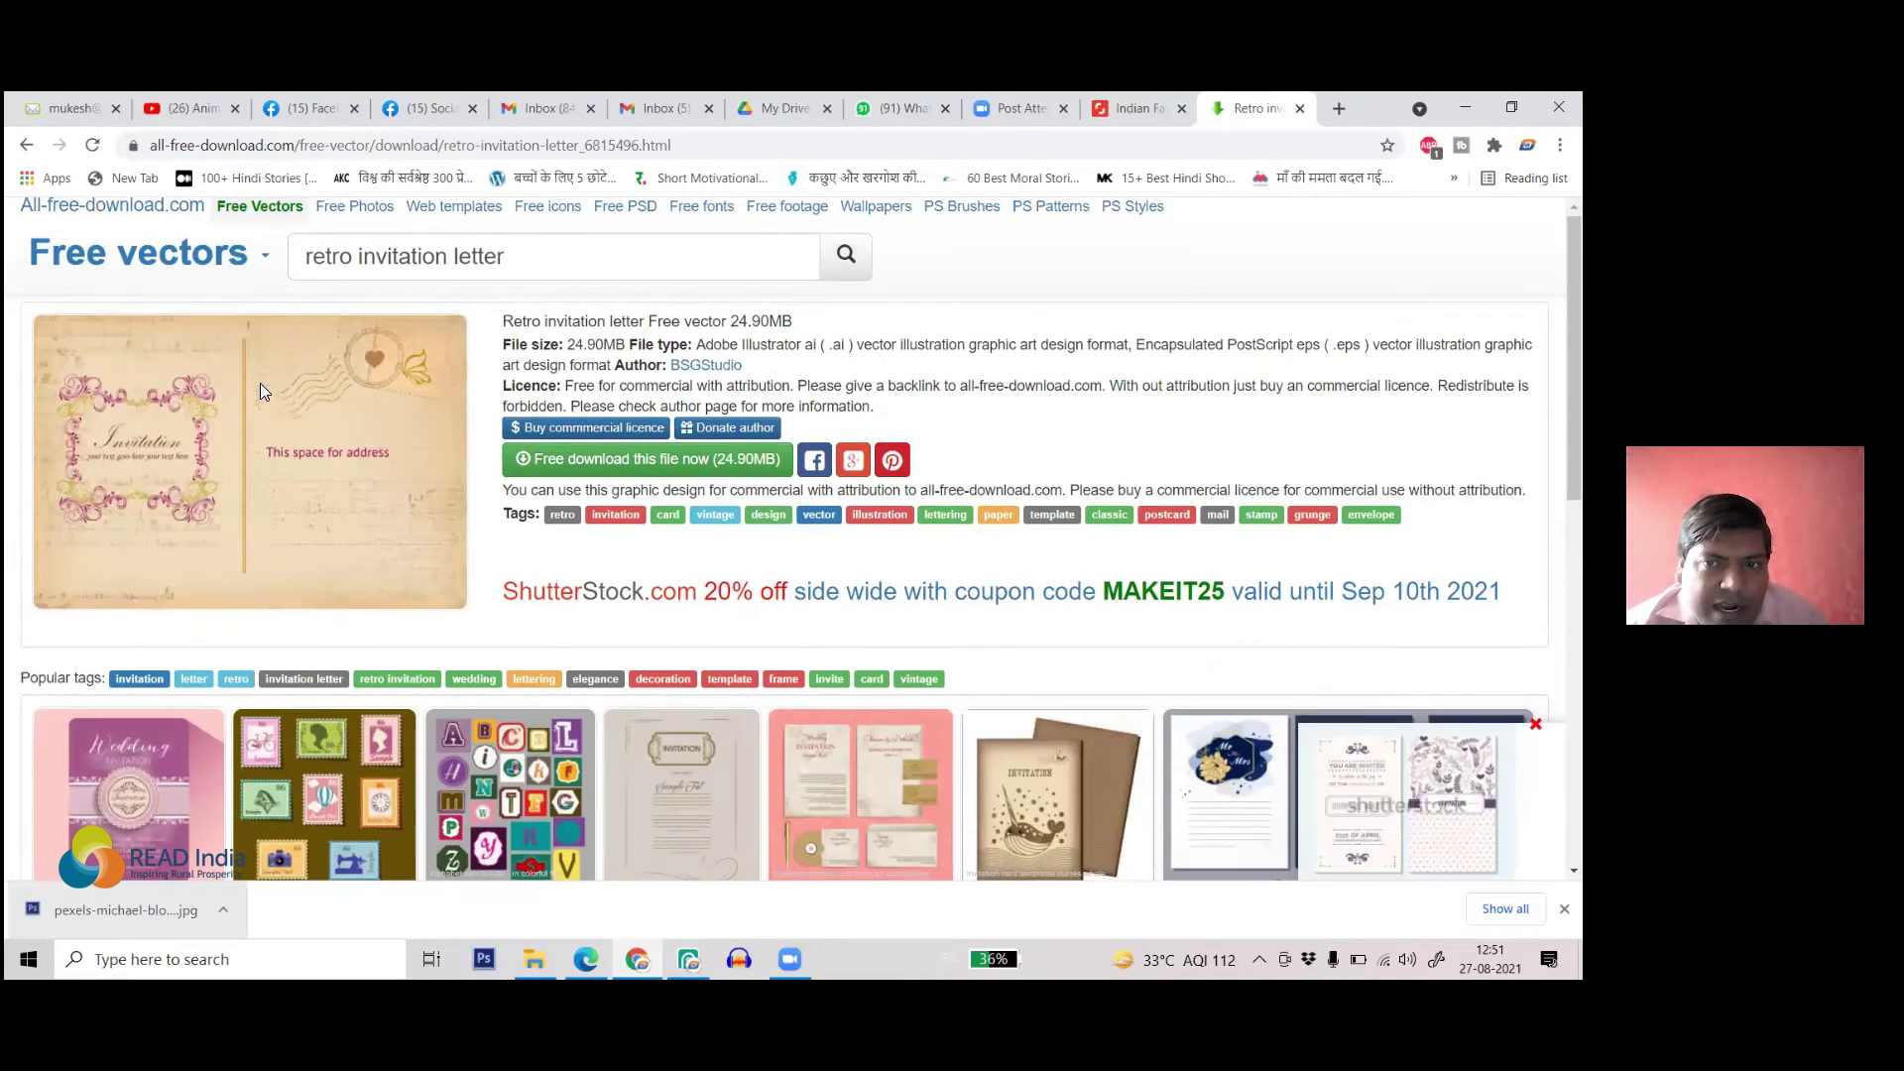
scroll(260, 383, down, 4)
scroll(595, 480, down, 2)
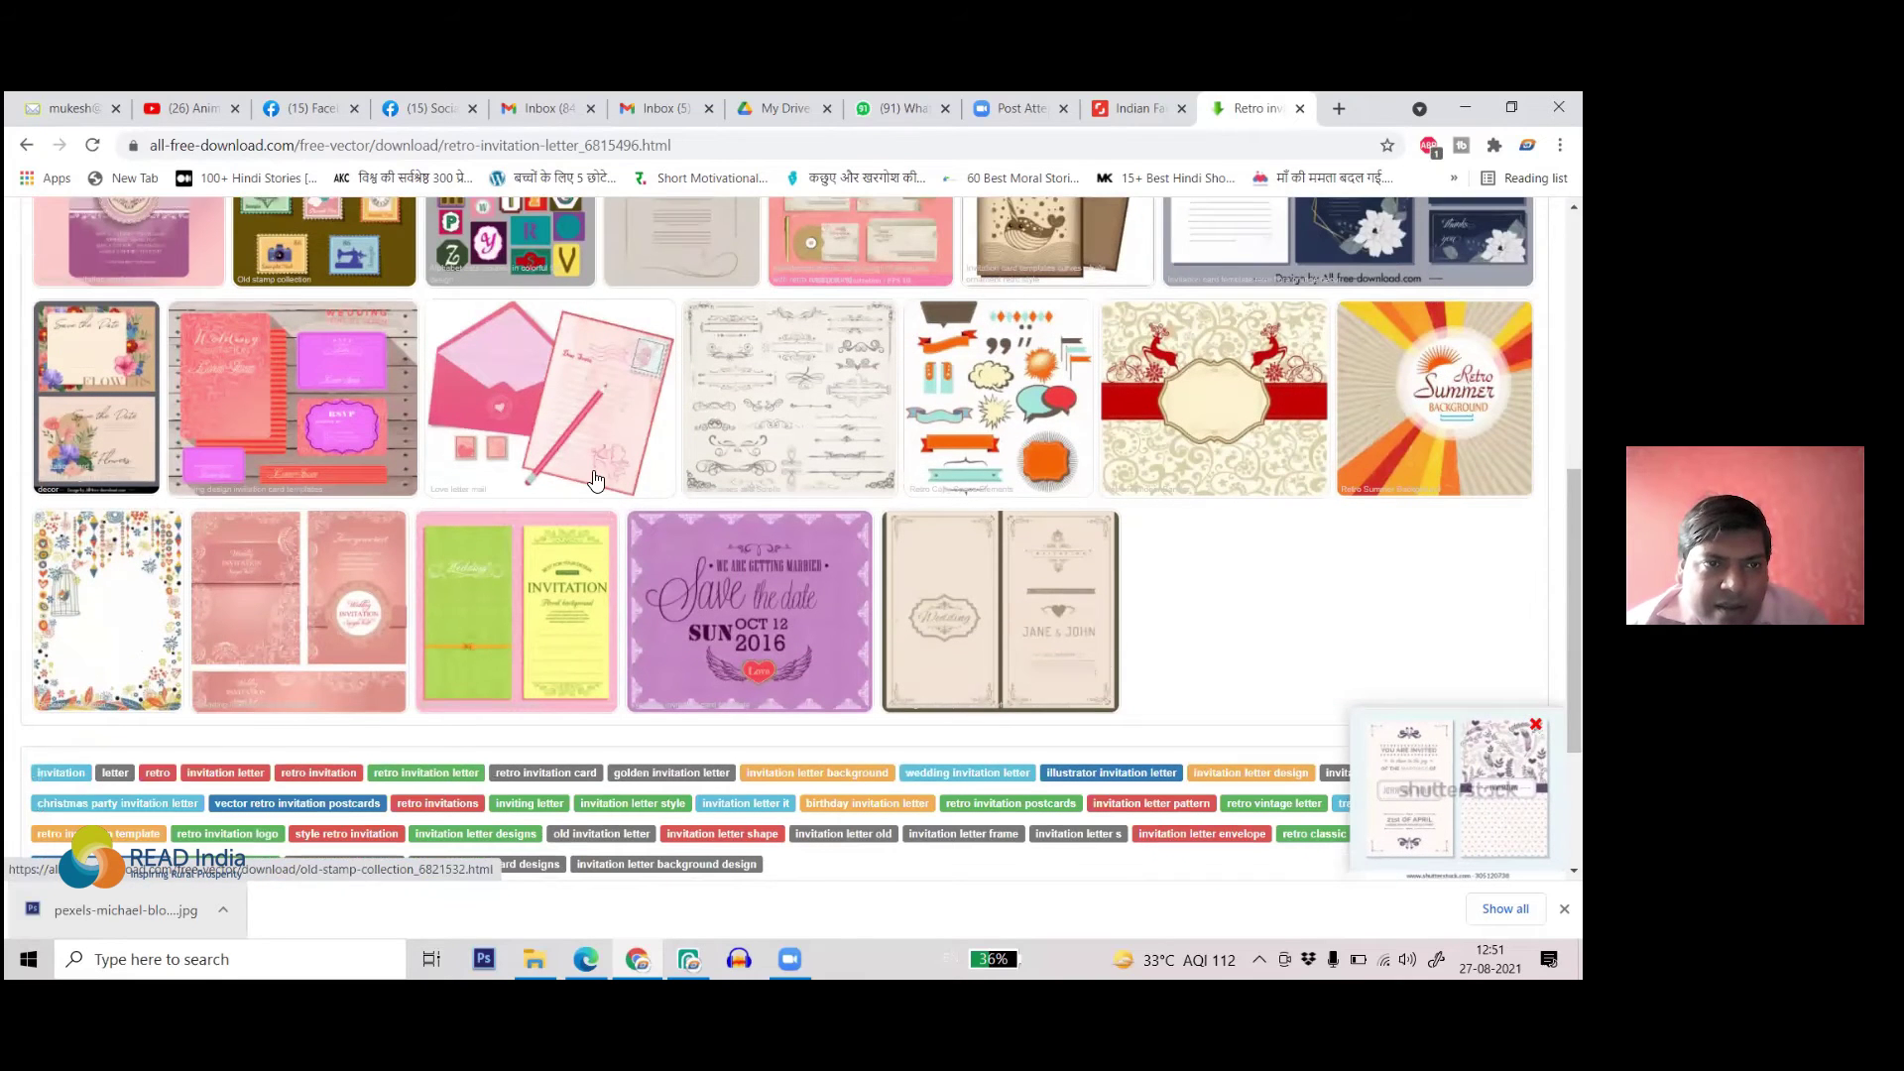
click(524, 630)
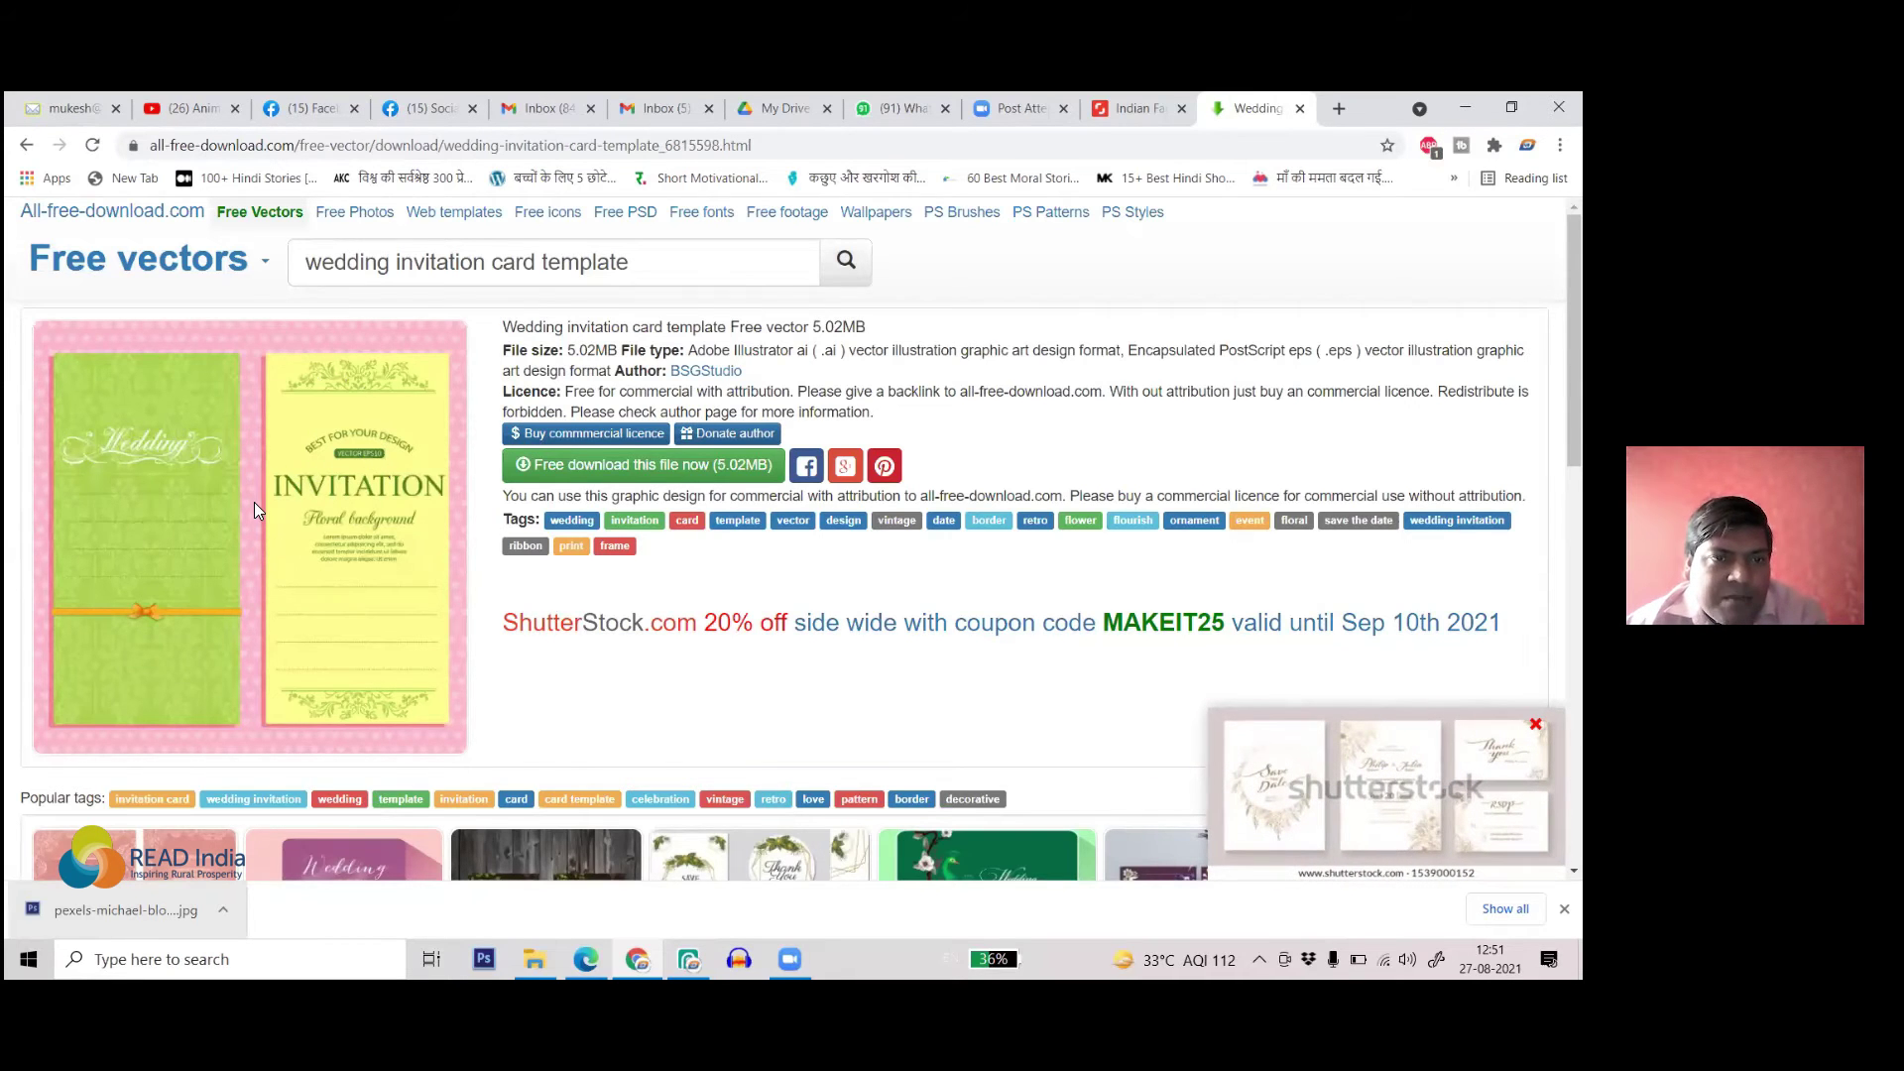
- Look through the related wedding invitations and open the green peafowl ribbon ornament card template
scroll(254, 504, down, 7)
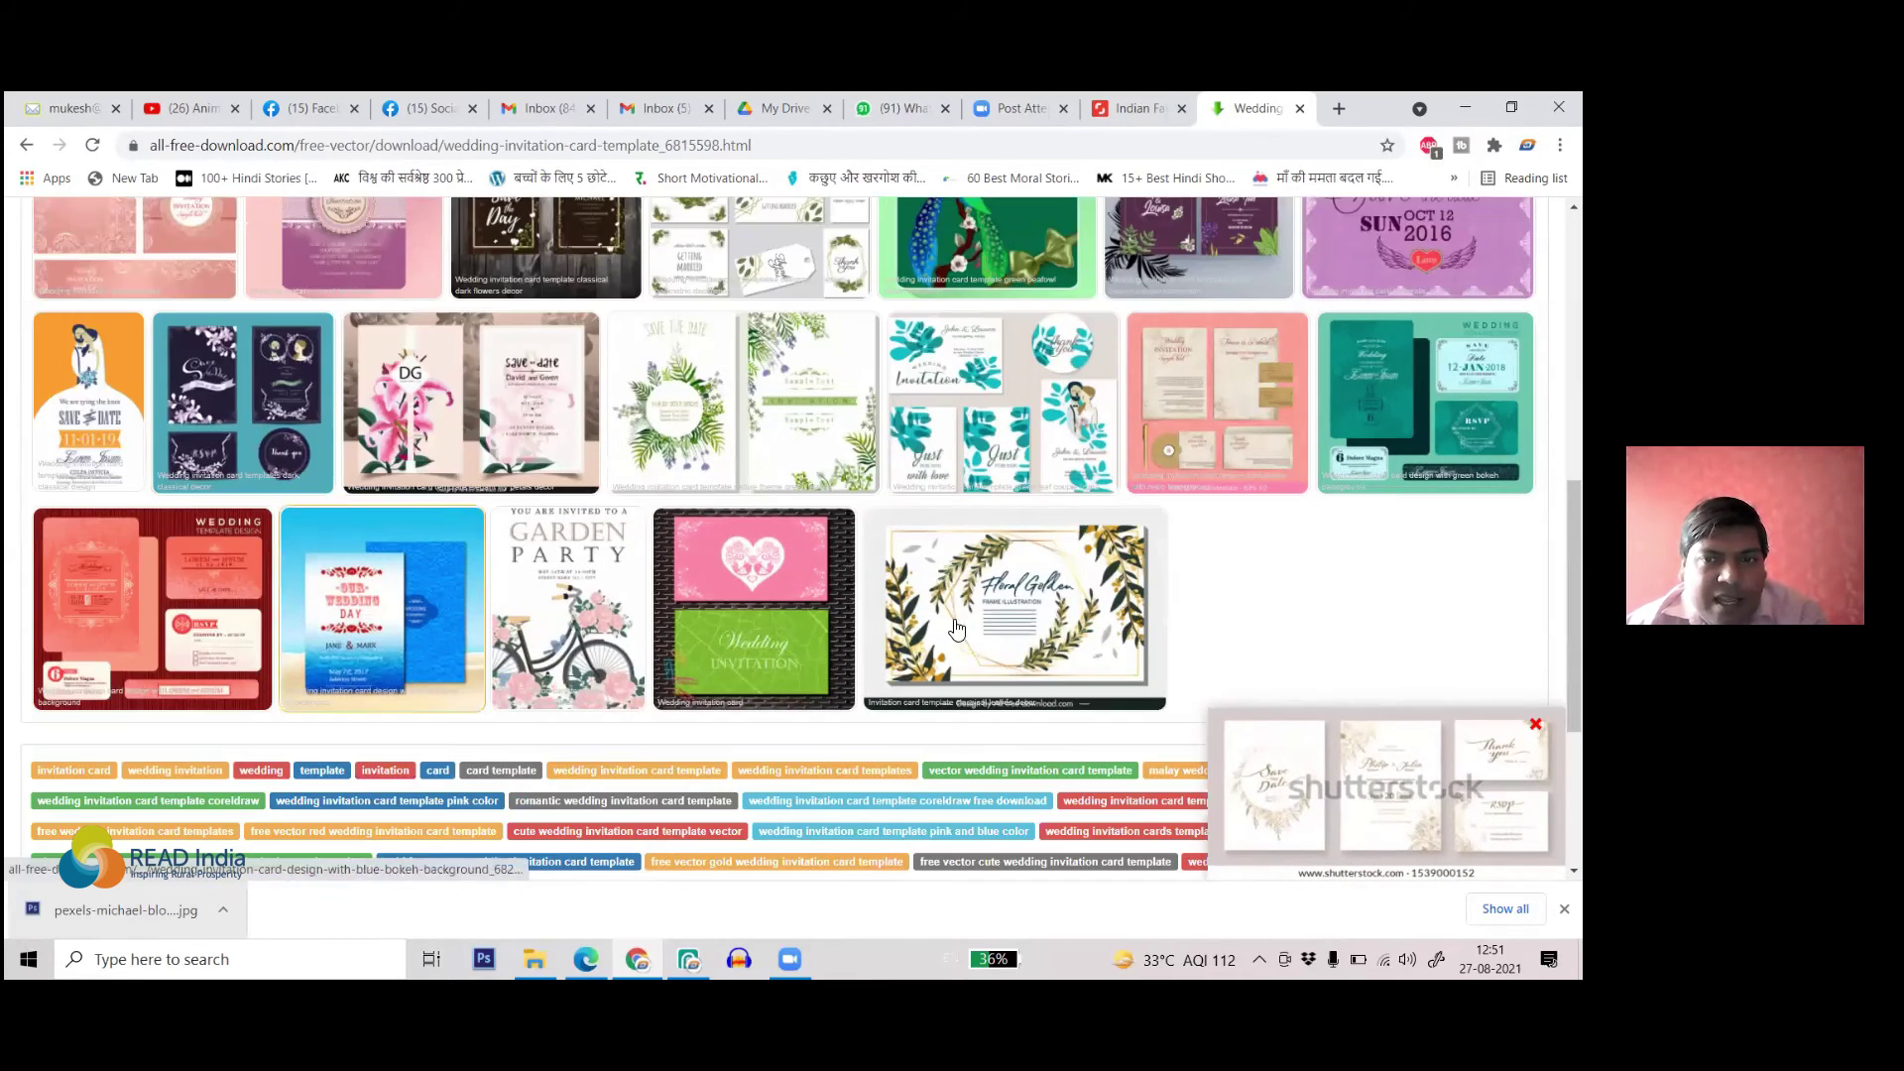
scroll(619, 583, down, 4)
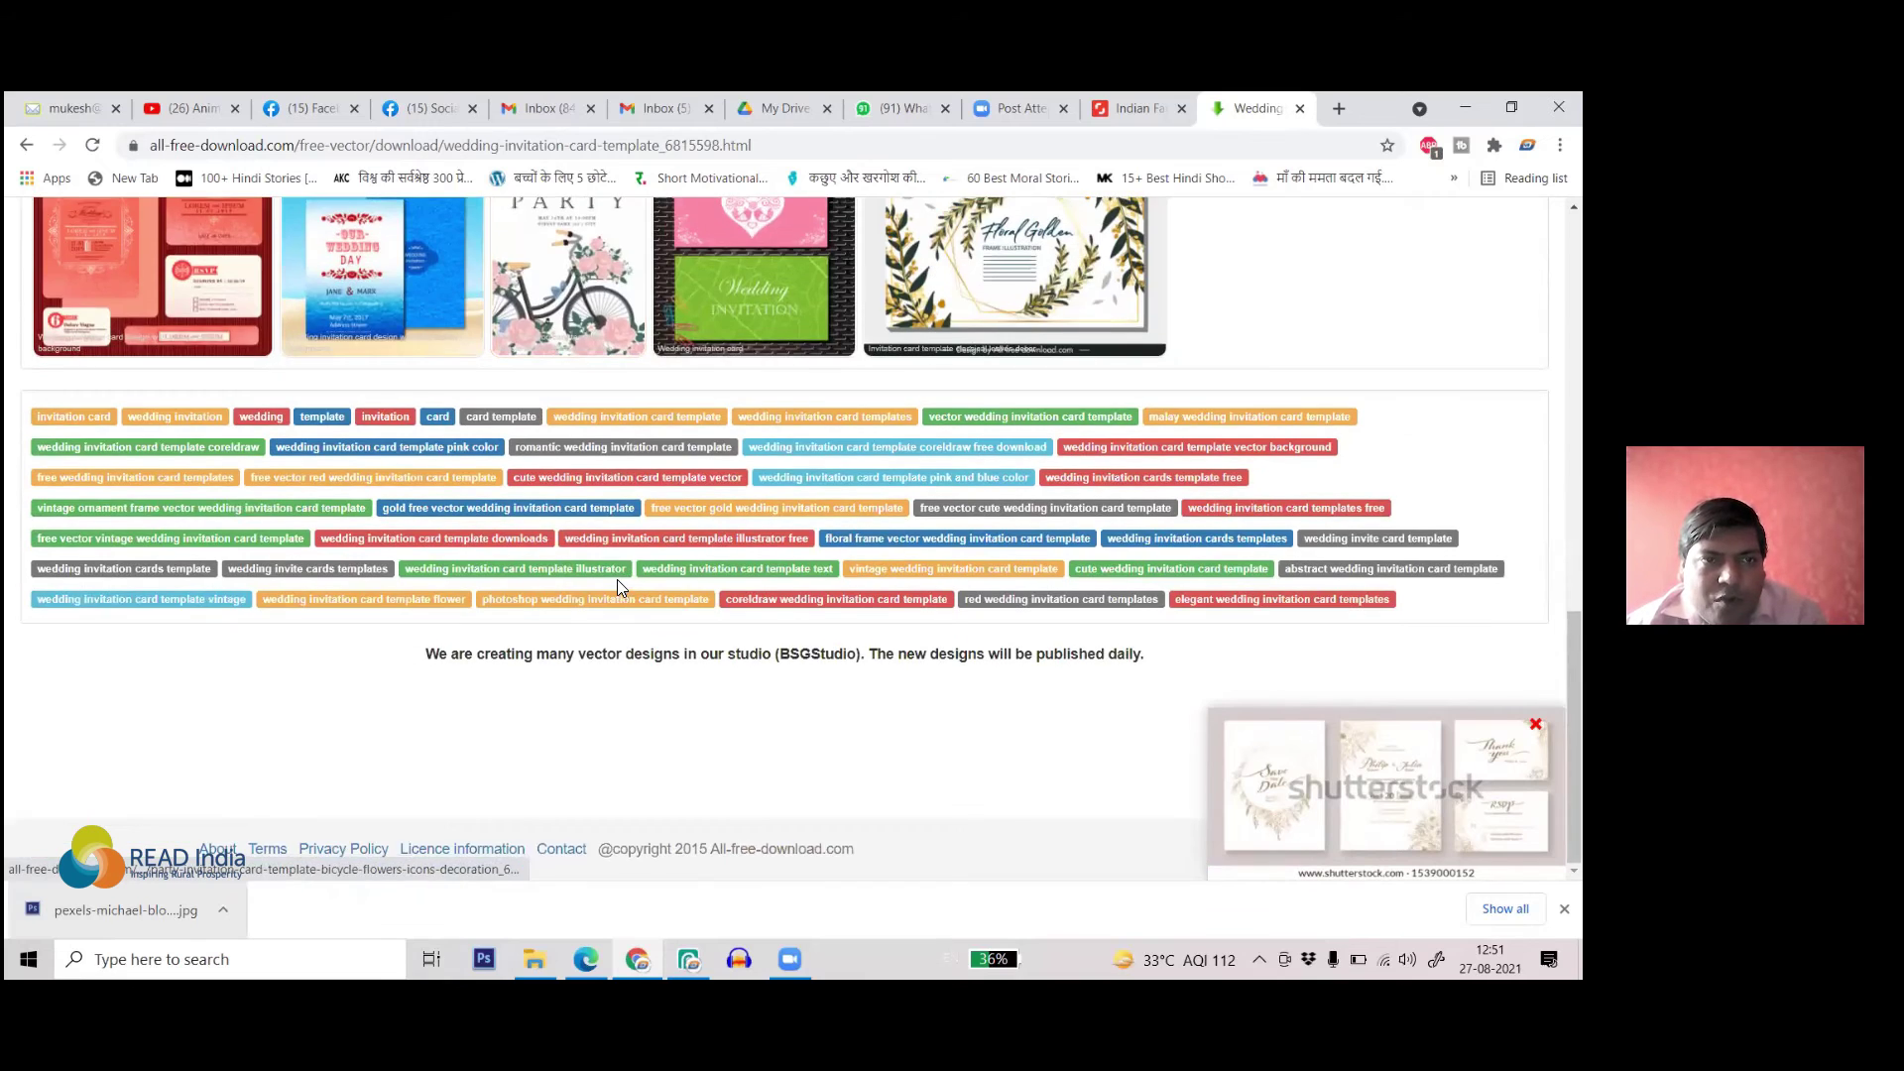
scroll(617, 581, up, 7)
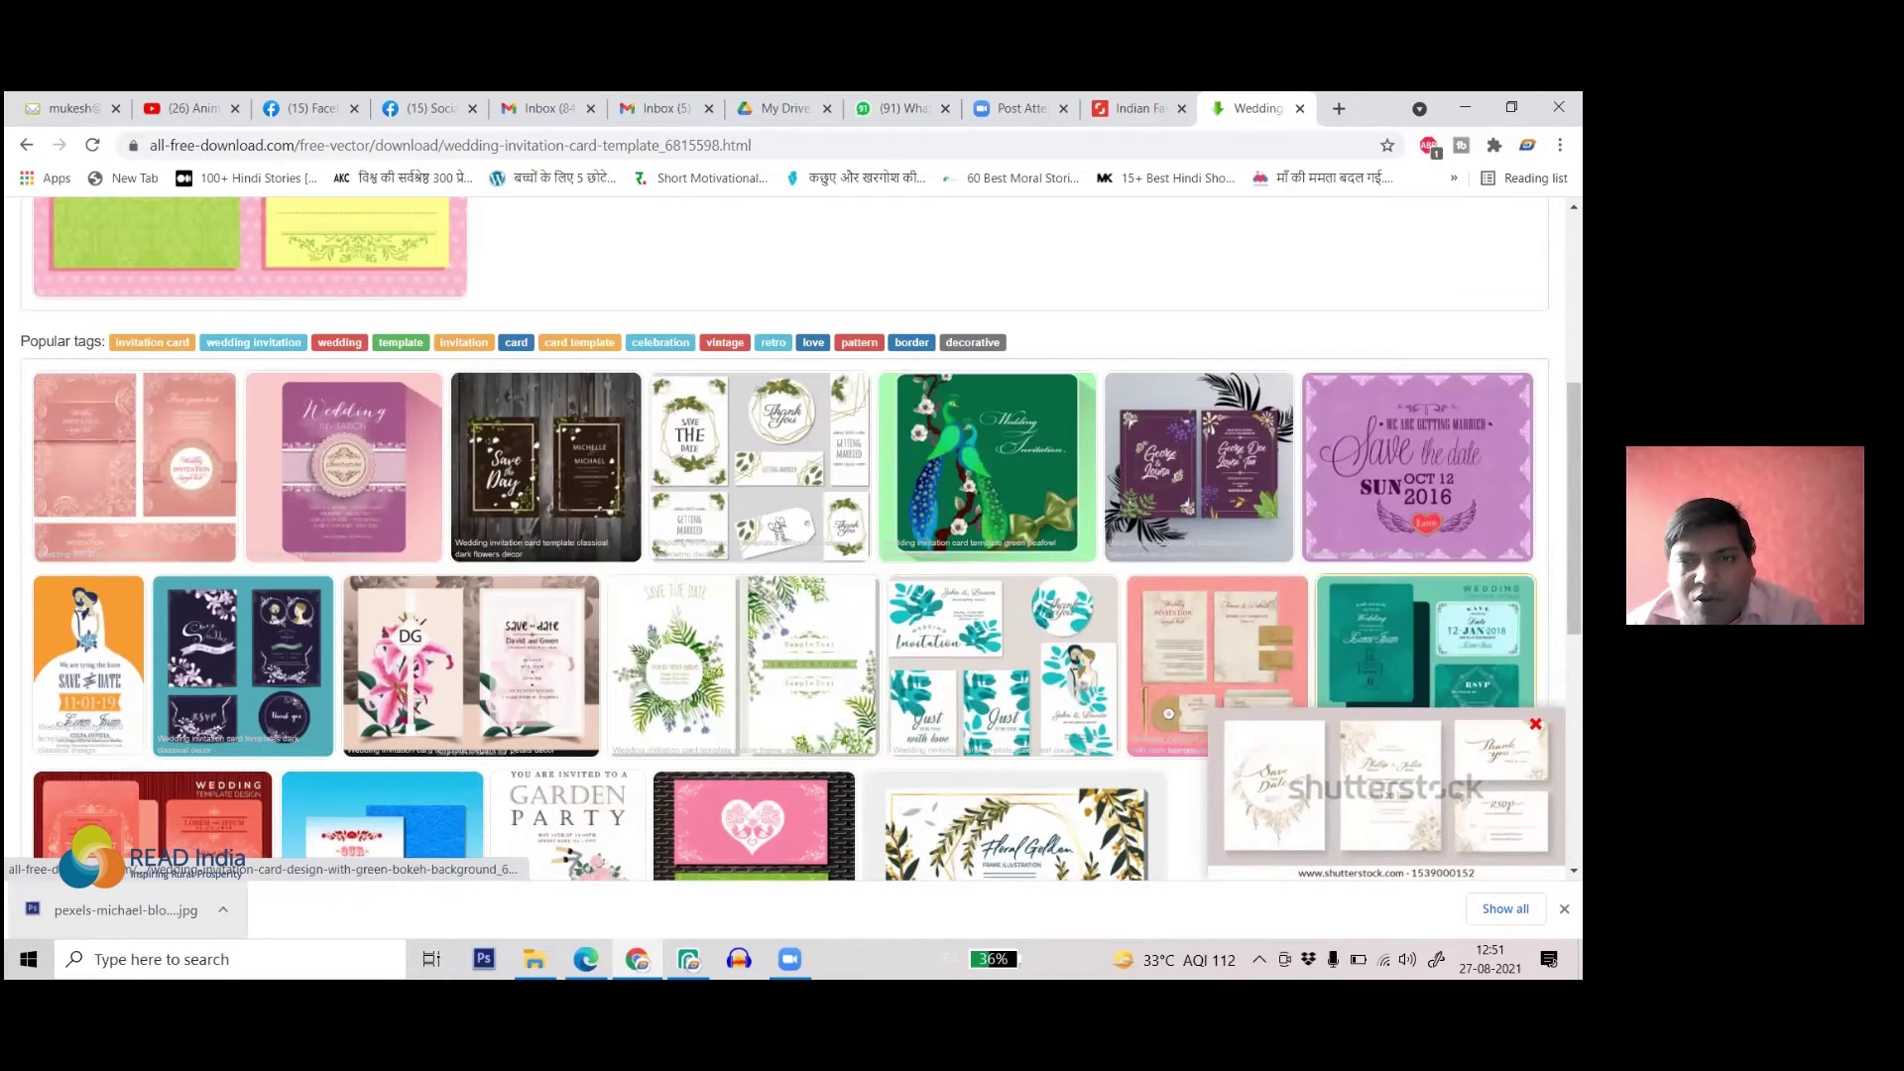
click(1011, 504)
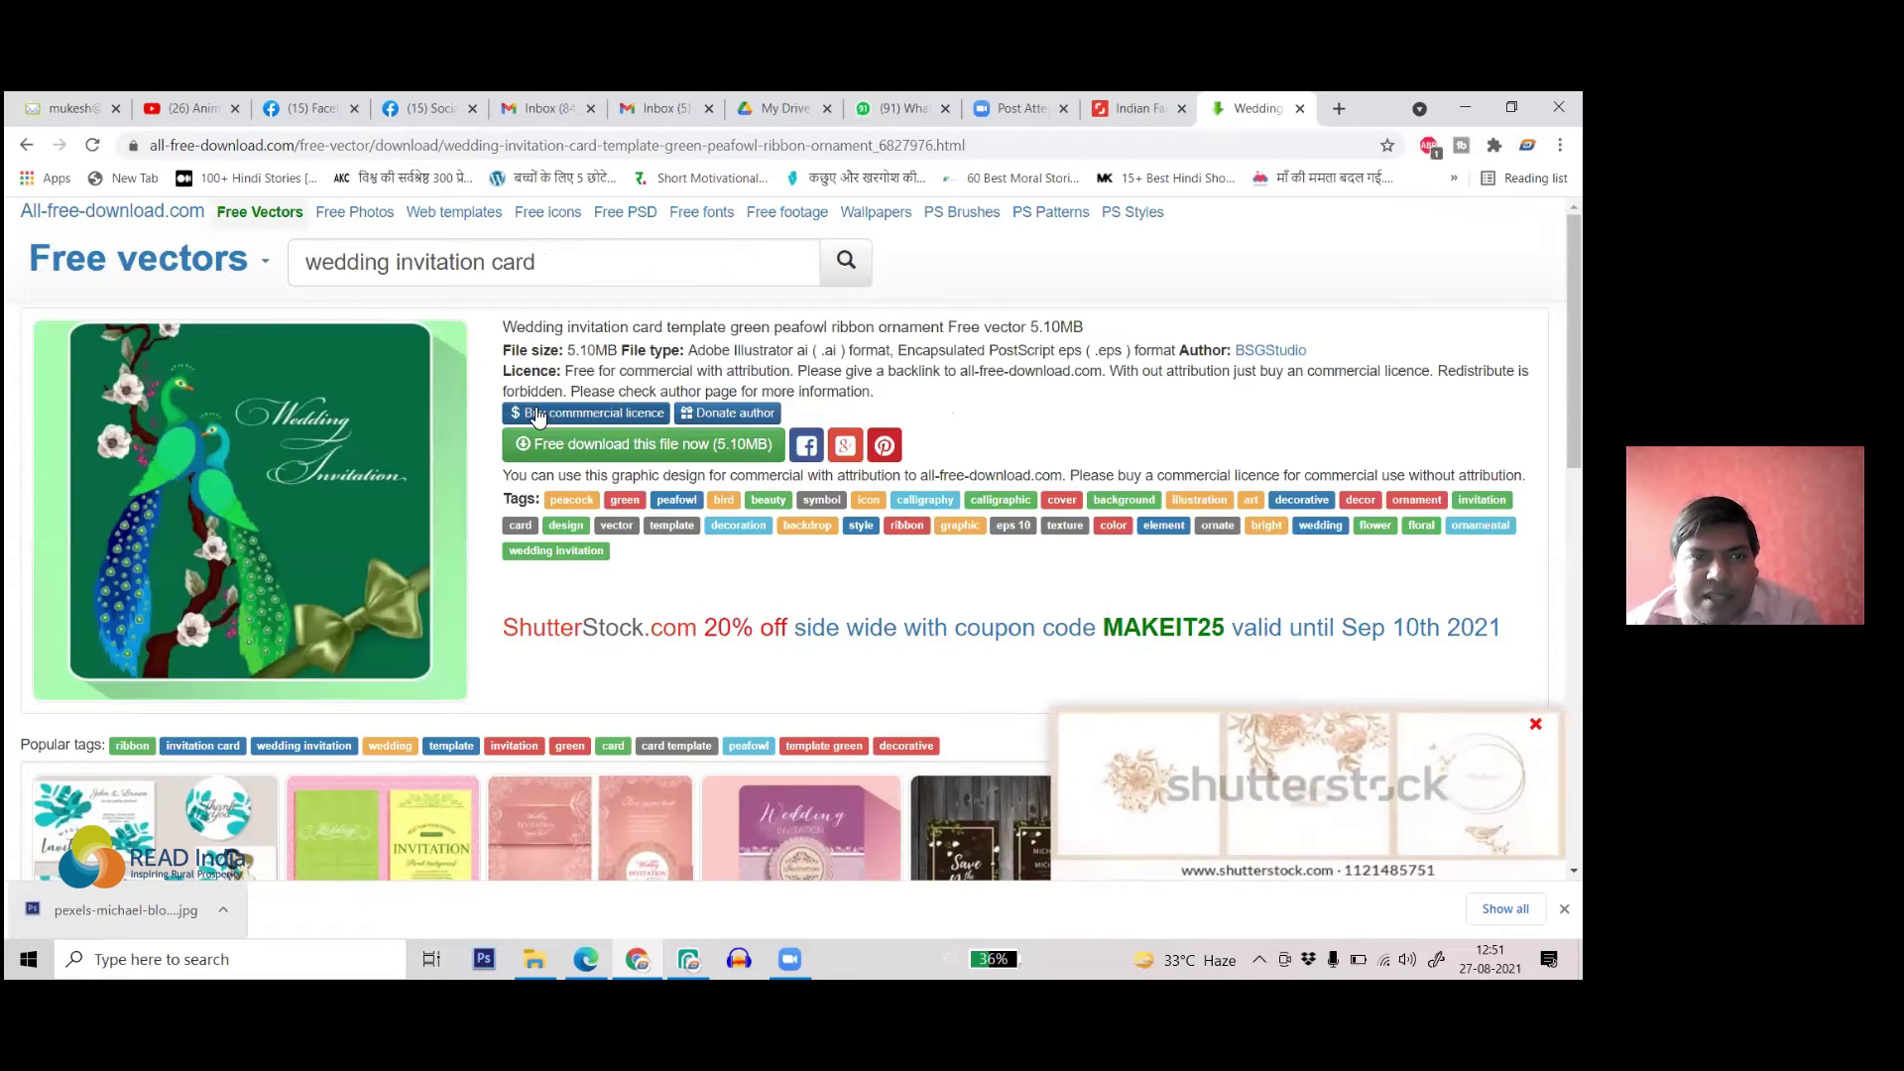
- Look through the designs related to the green peafowl wedding invitation and return to its download details
scroll(365, 340, down, 5)
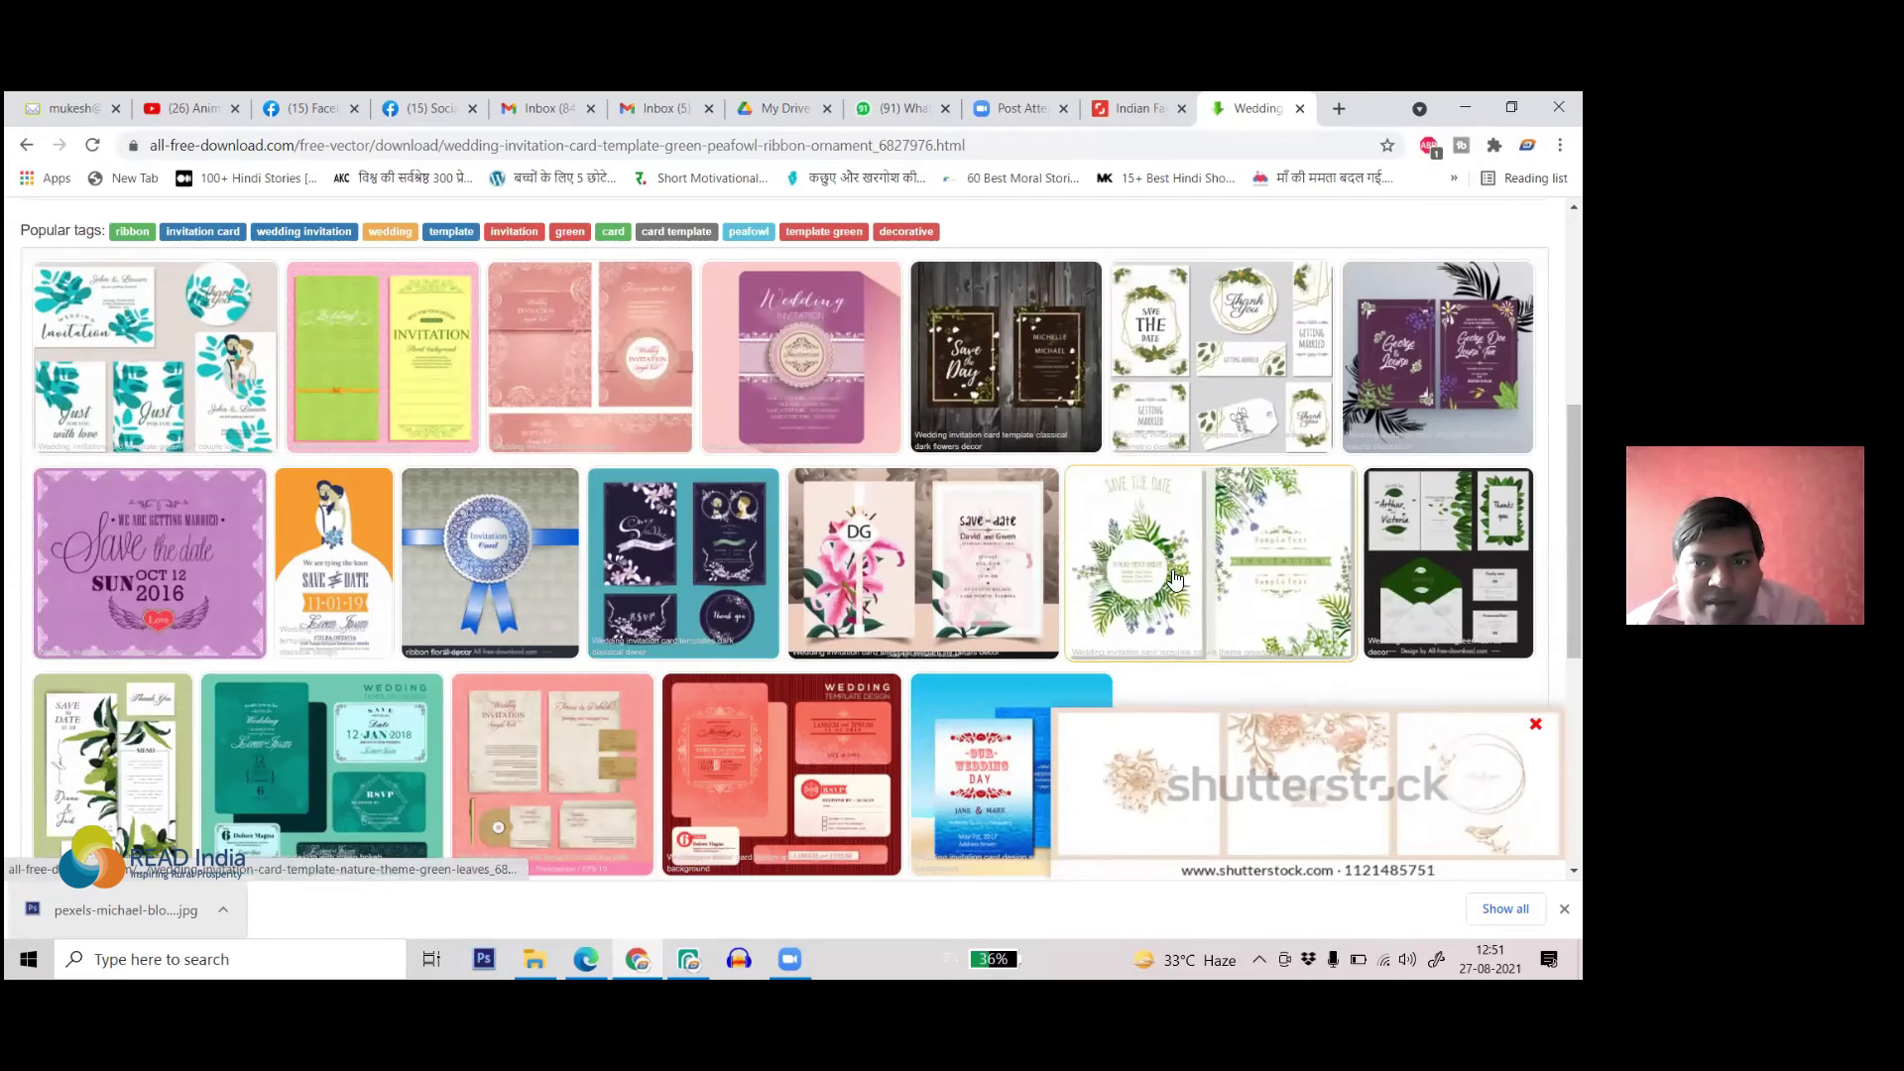
scroll(902, 481, down, 3)
scroll(902, 480, down, 1)
scroll(249, 667, up, 3)
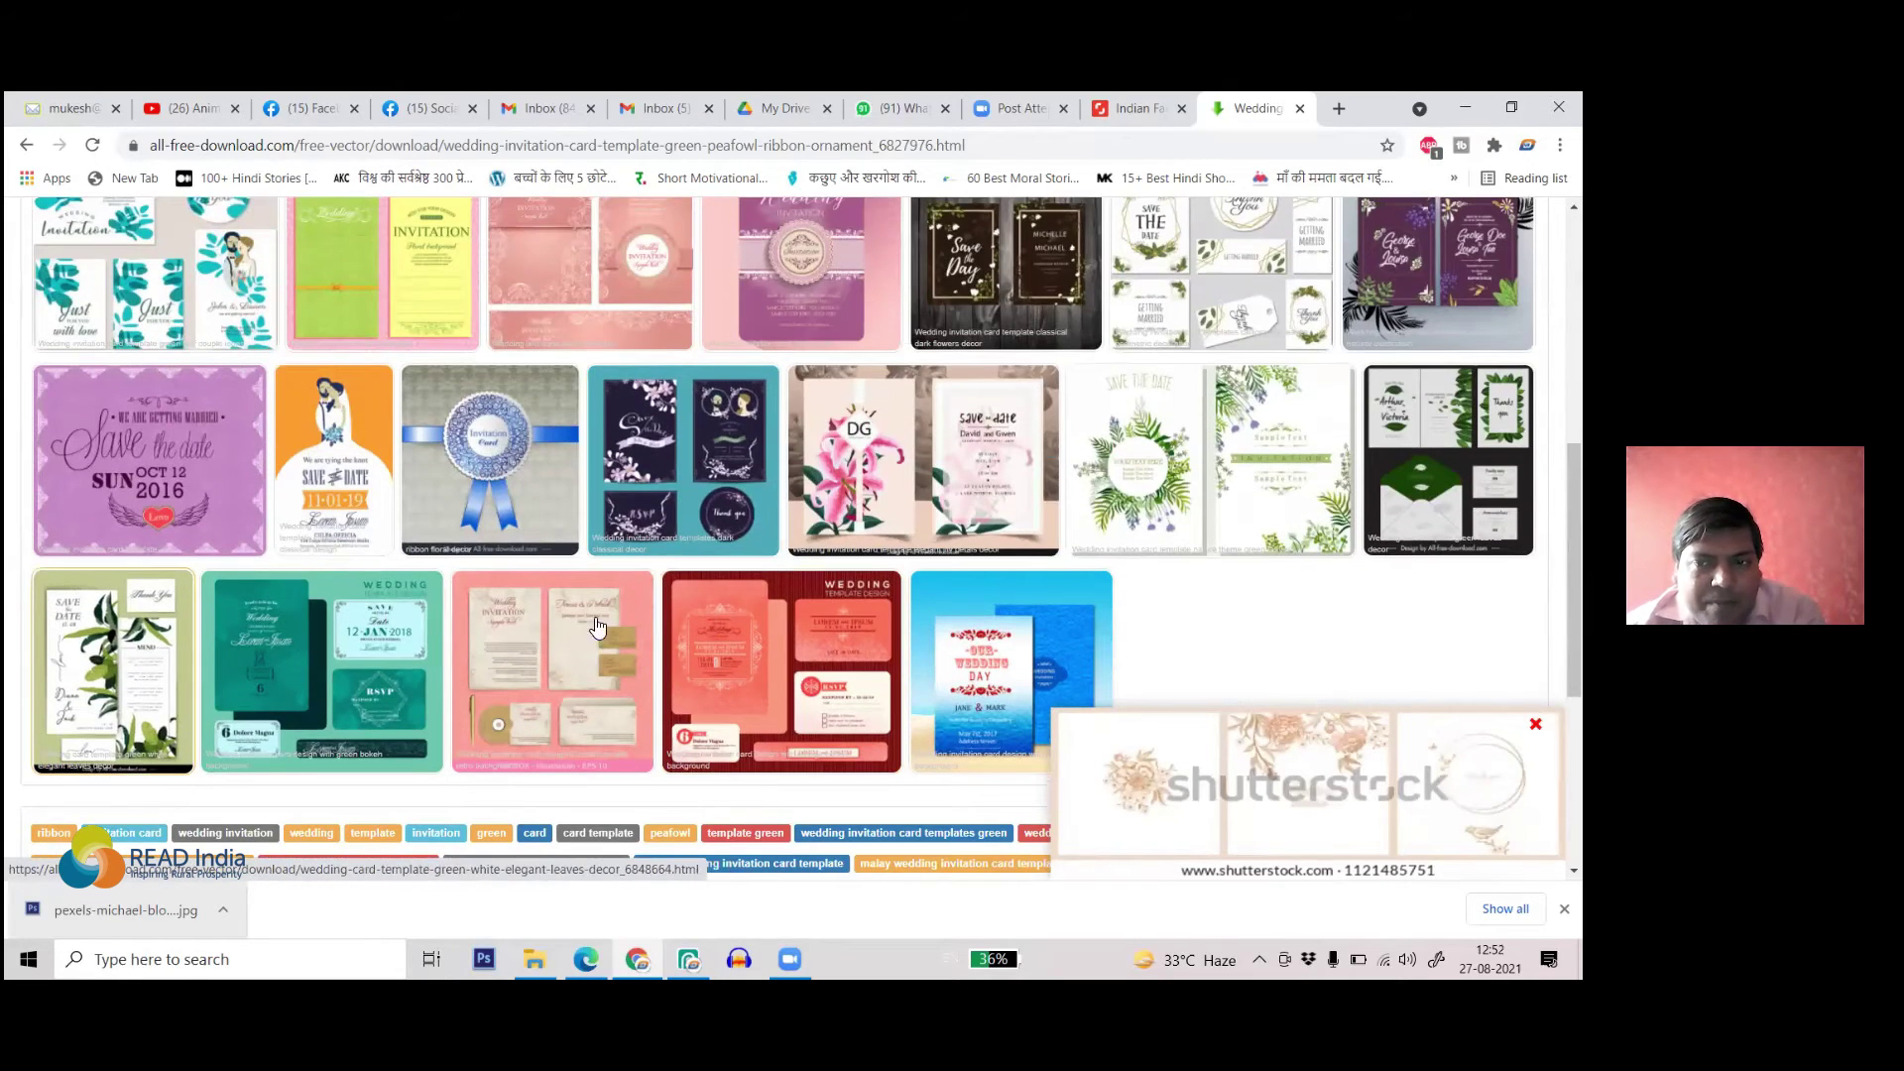
scroll(556, 669, up, 4)
scroll(950, 680, up, 2)
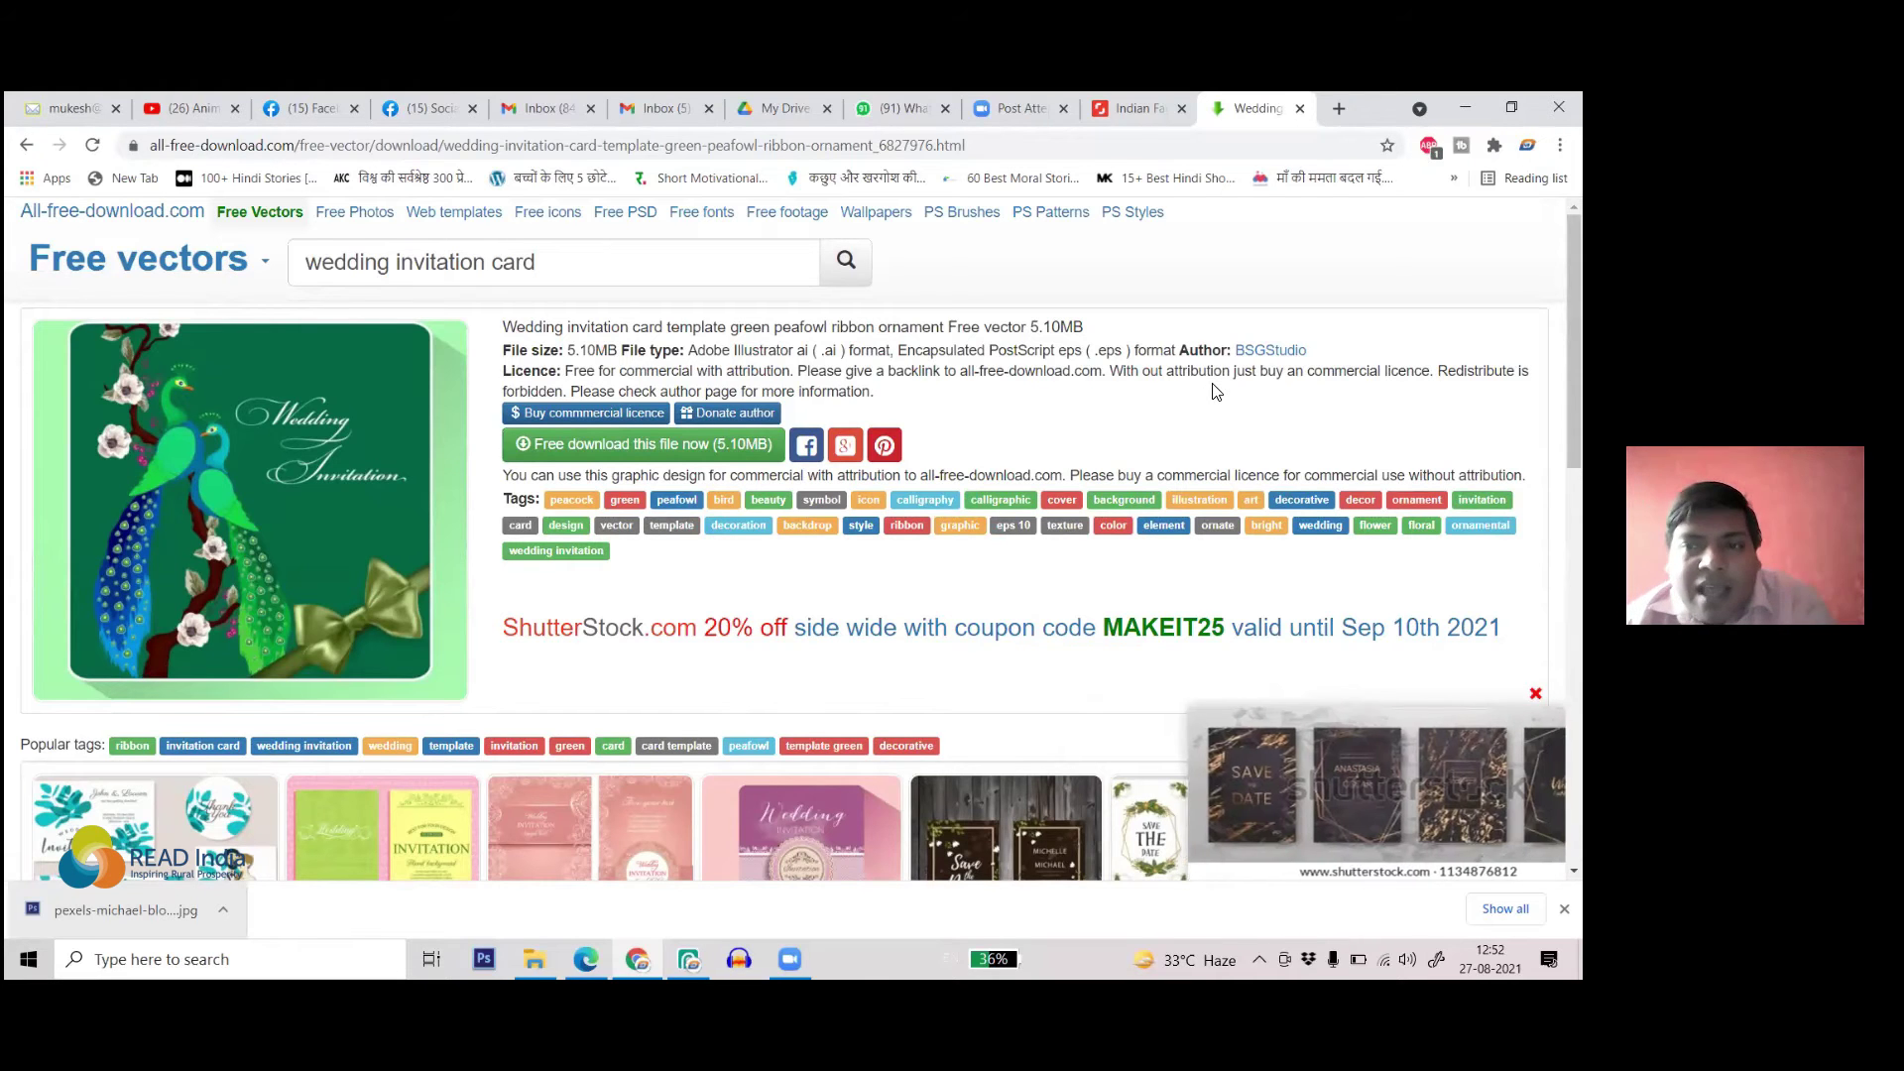
- Go to the site's Free PSD section and download the cute cow PSD file
click(633, 220)
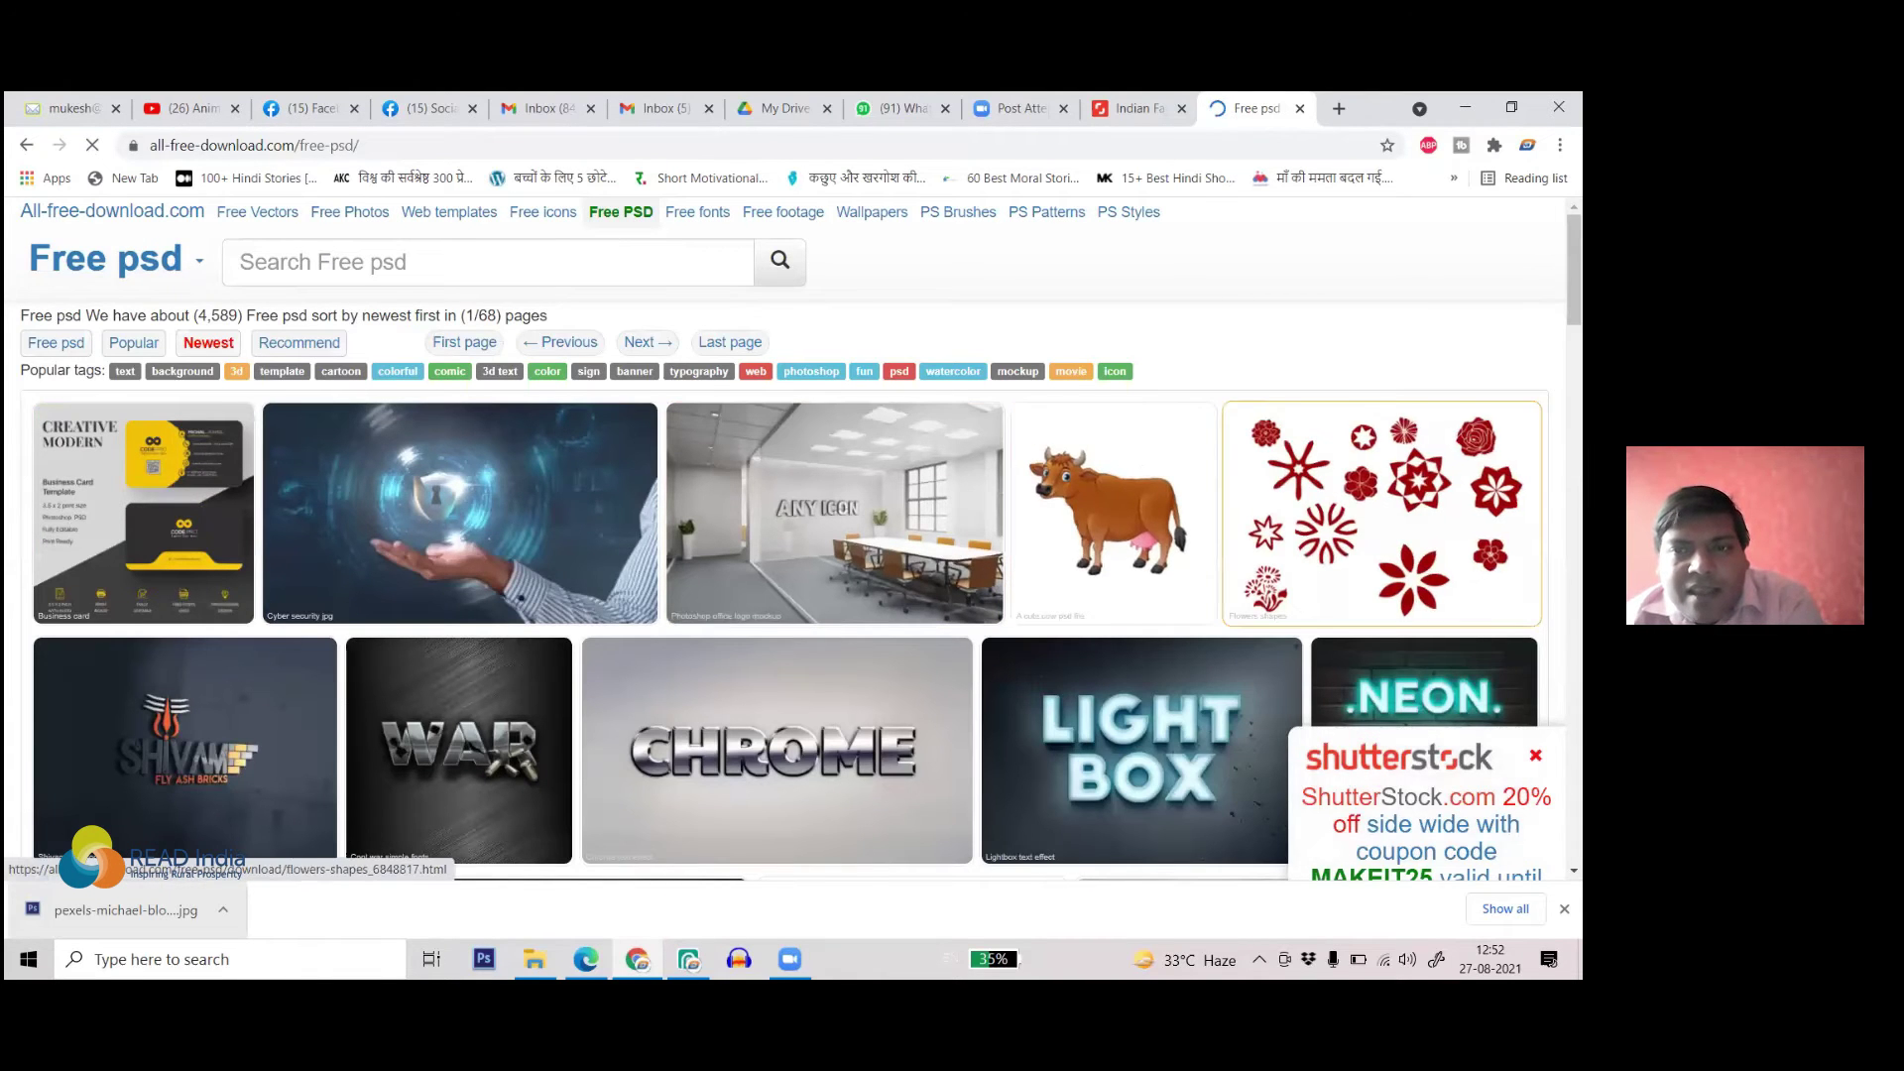
scroll(1129, 462, down, 5)
scroll(1428, 635, up, 3)
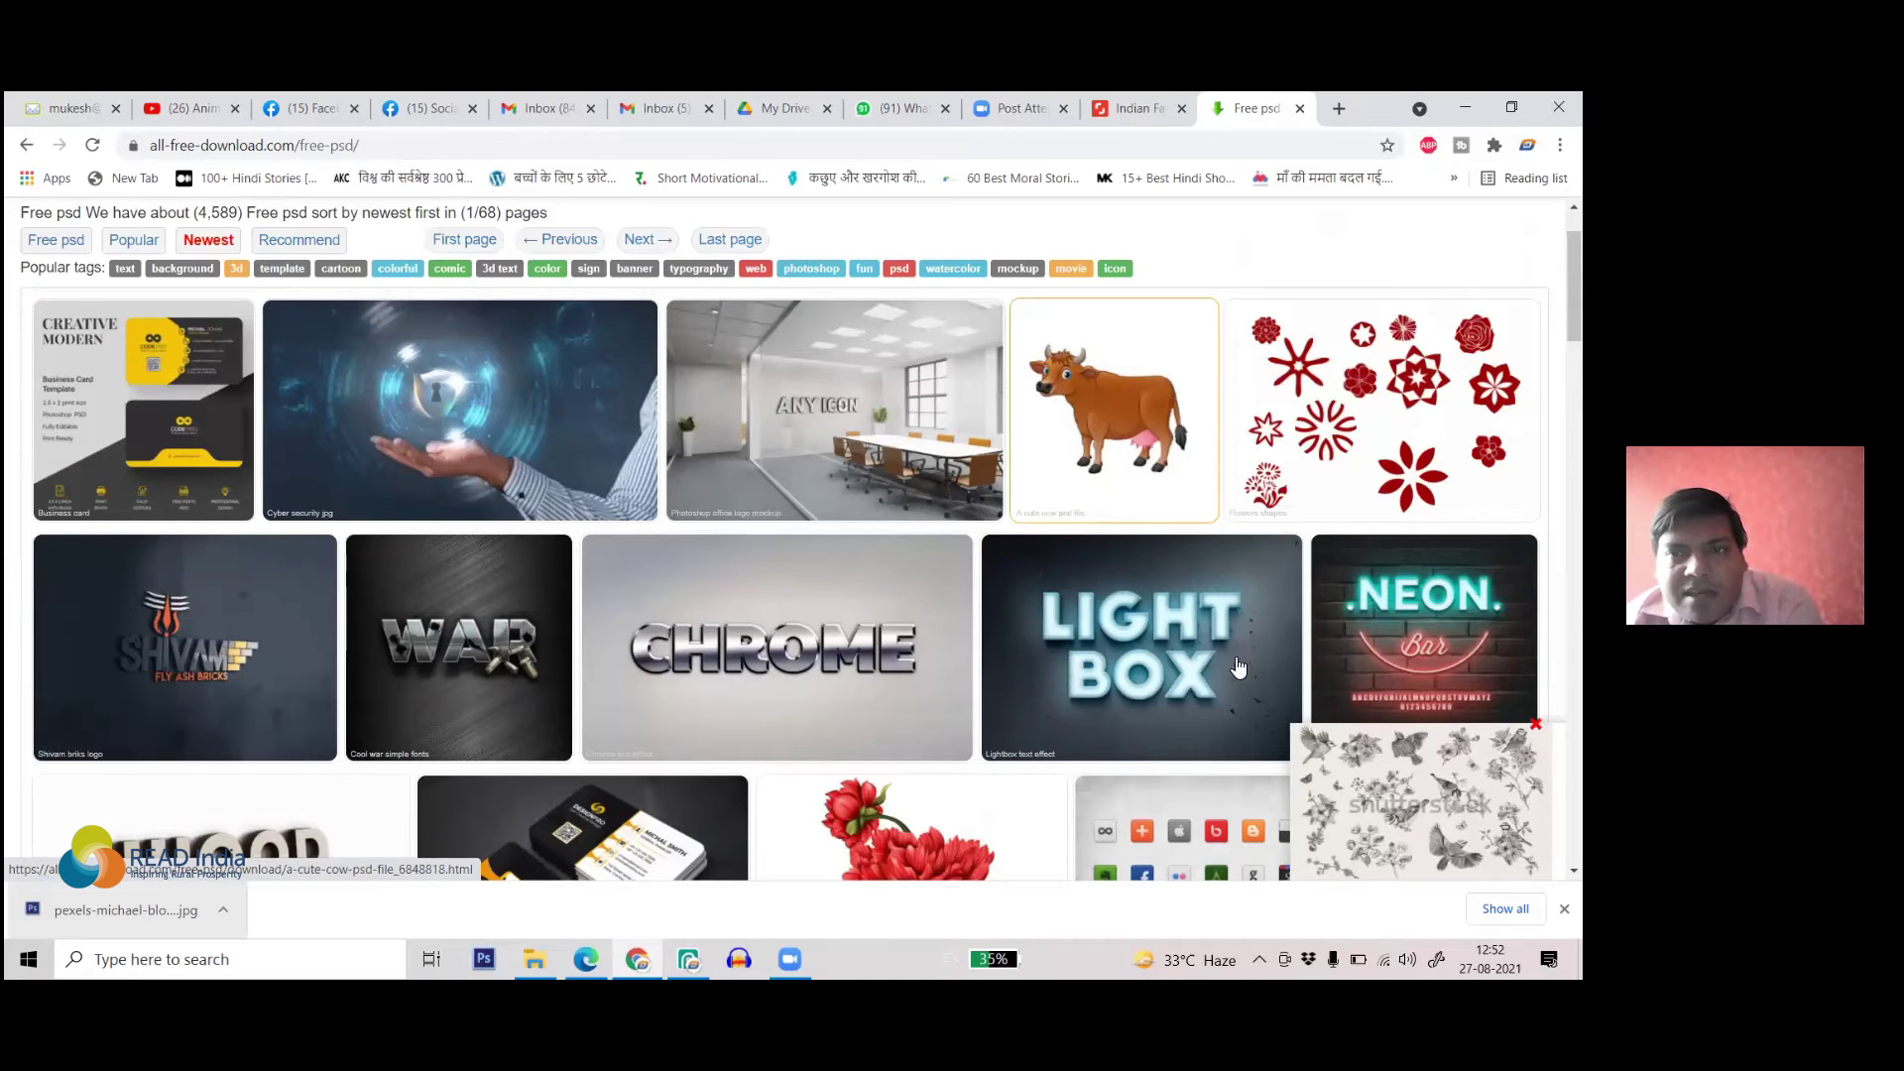
click(1130, 429)
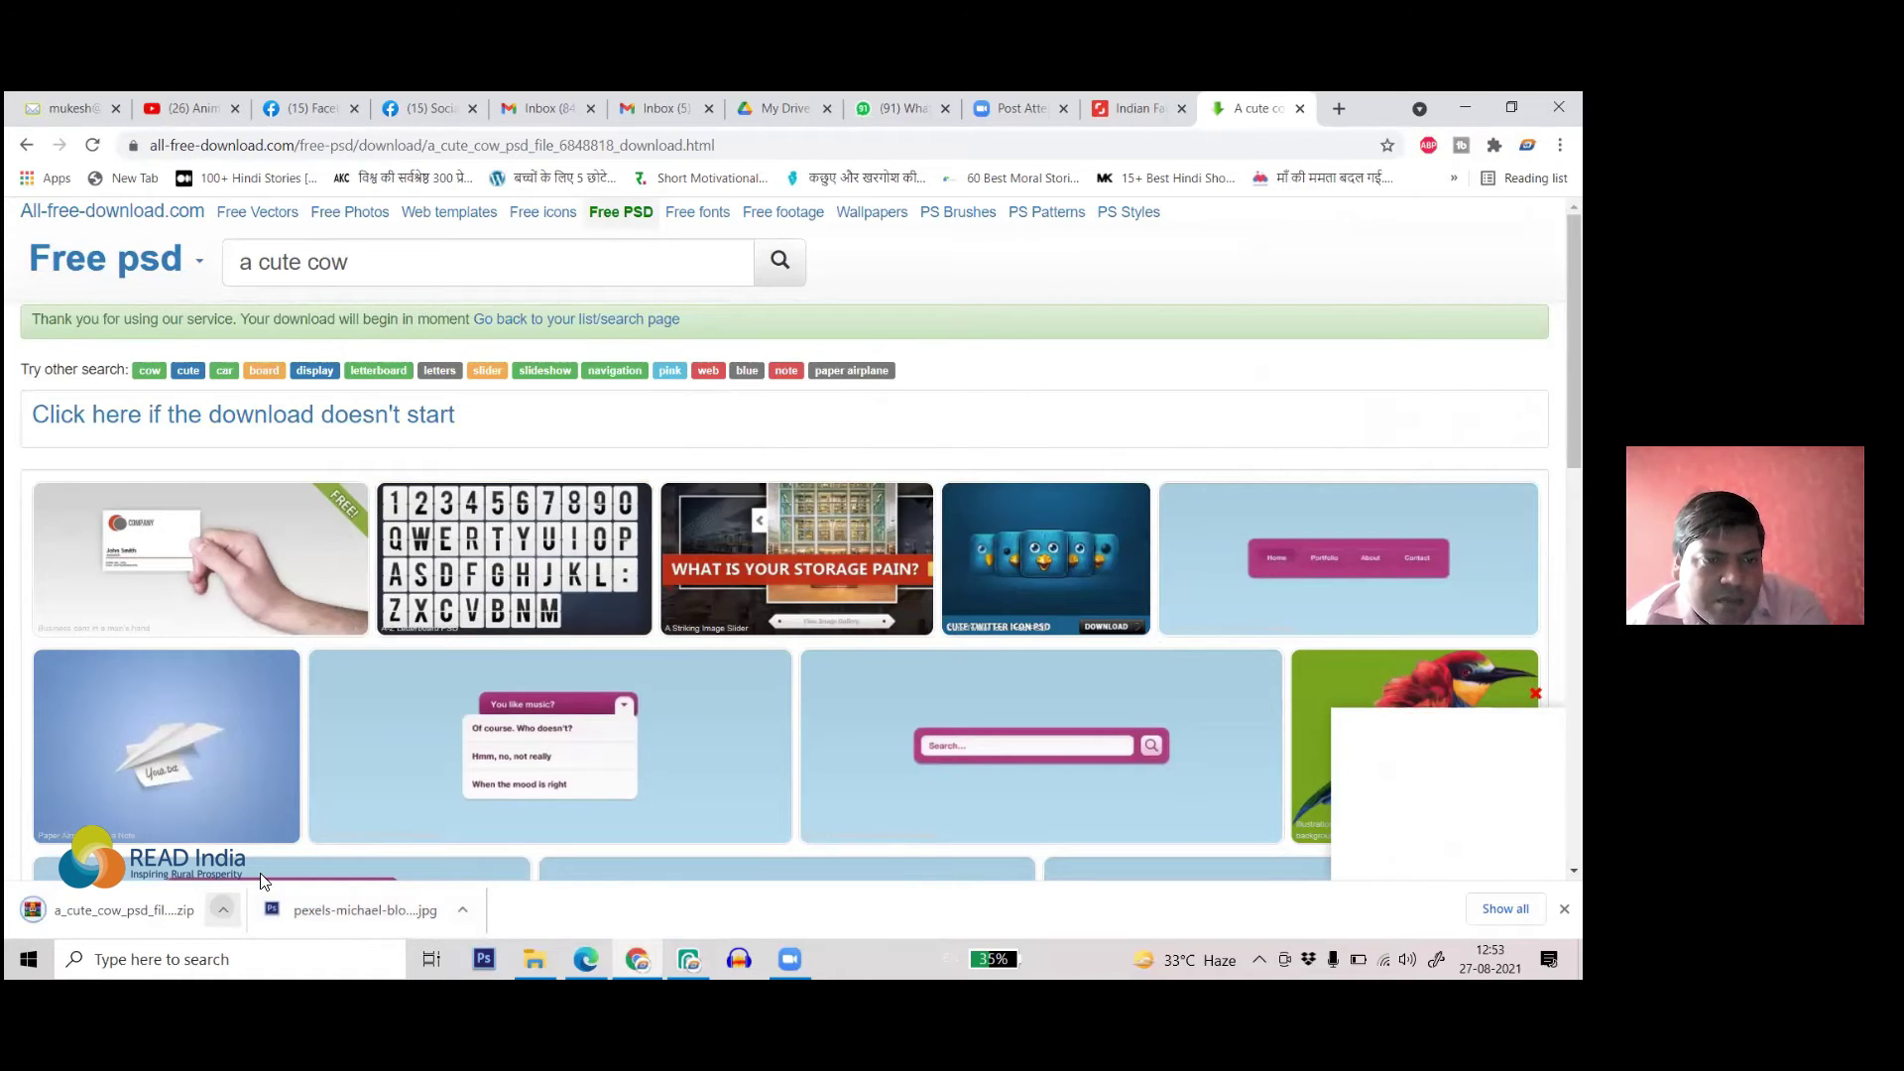
- Show the downloaded cute cow archive in its folder and extract it to a_cute_cow_psd_file_6848818
click(224, 909)
click(317, 843)
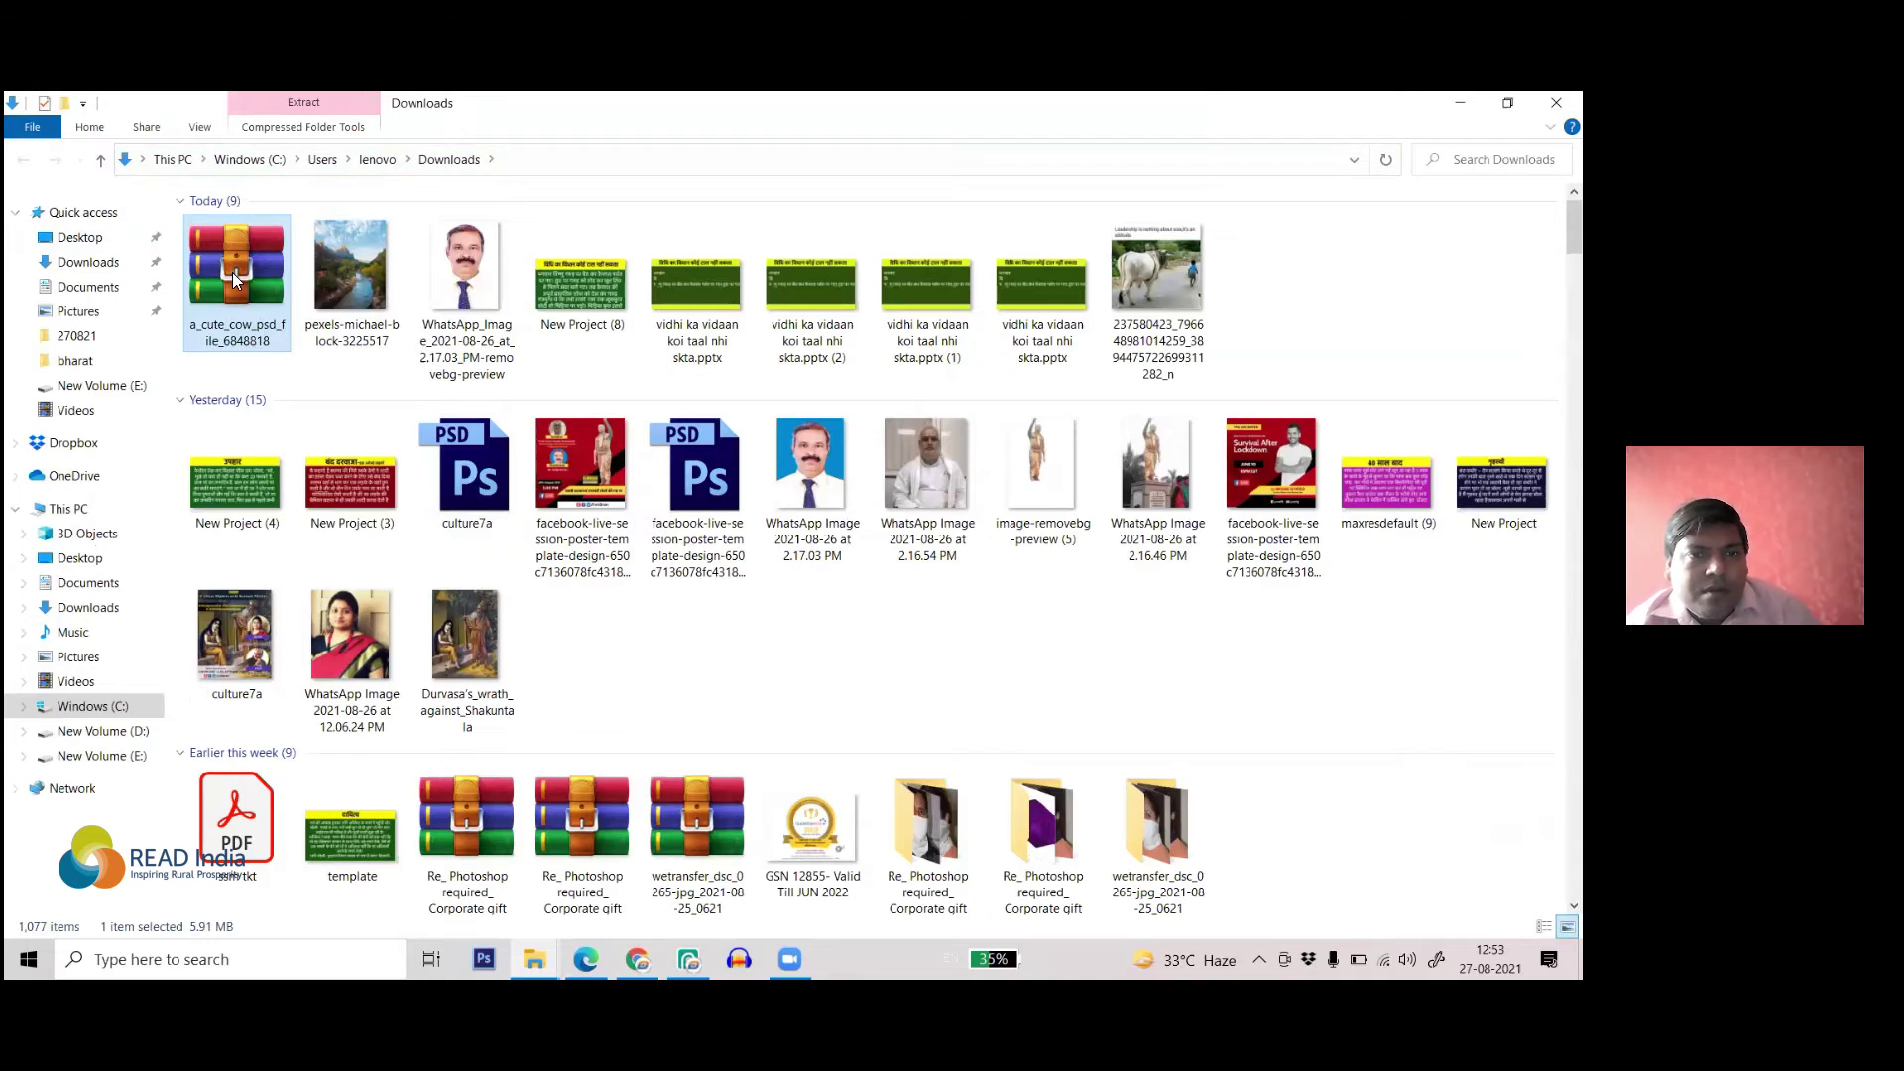
right_click(236, 276)
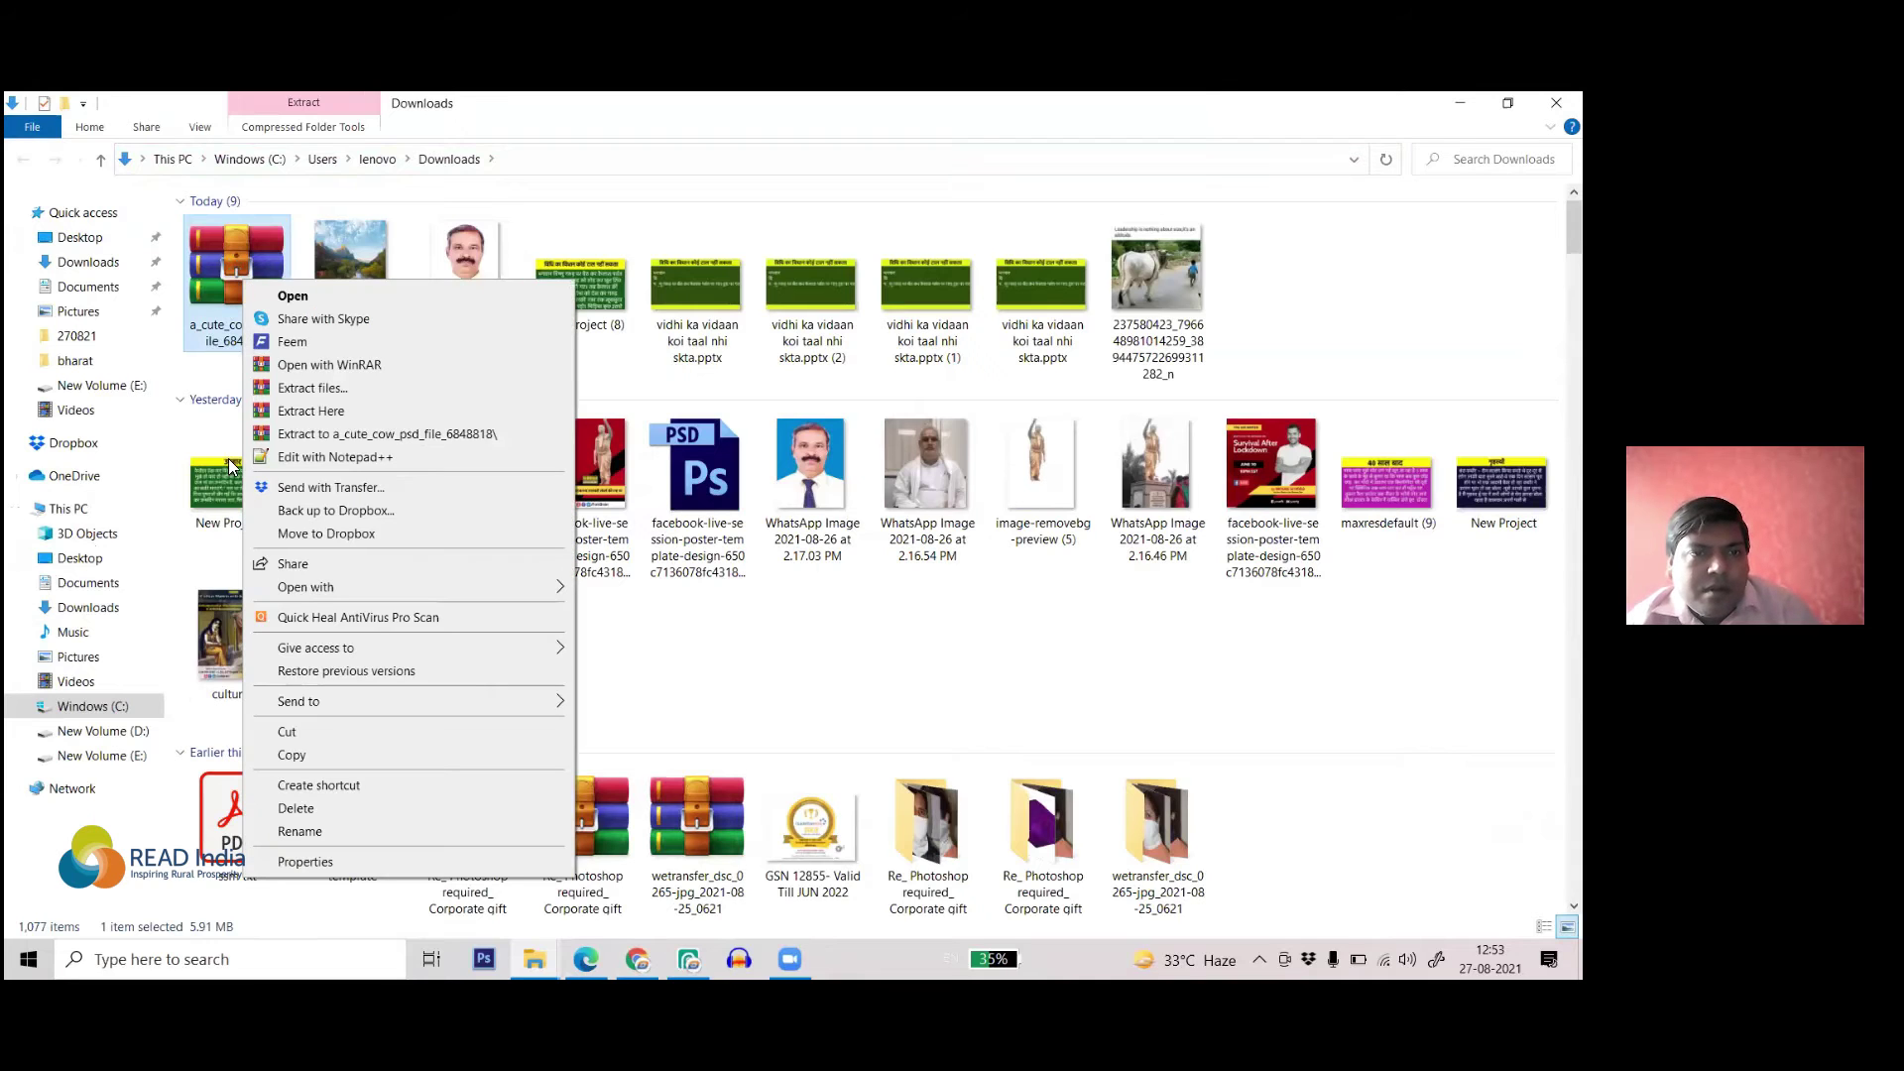
click(415, 437)
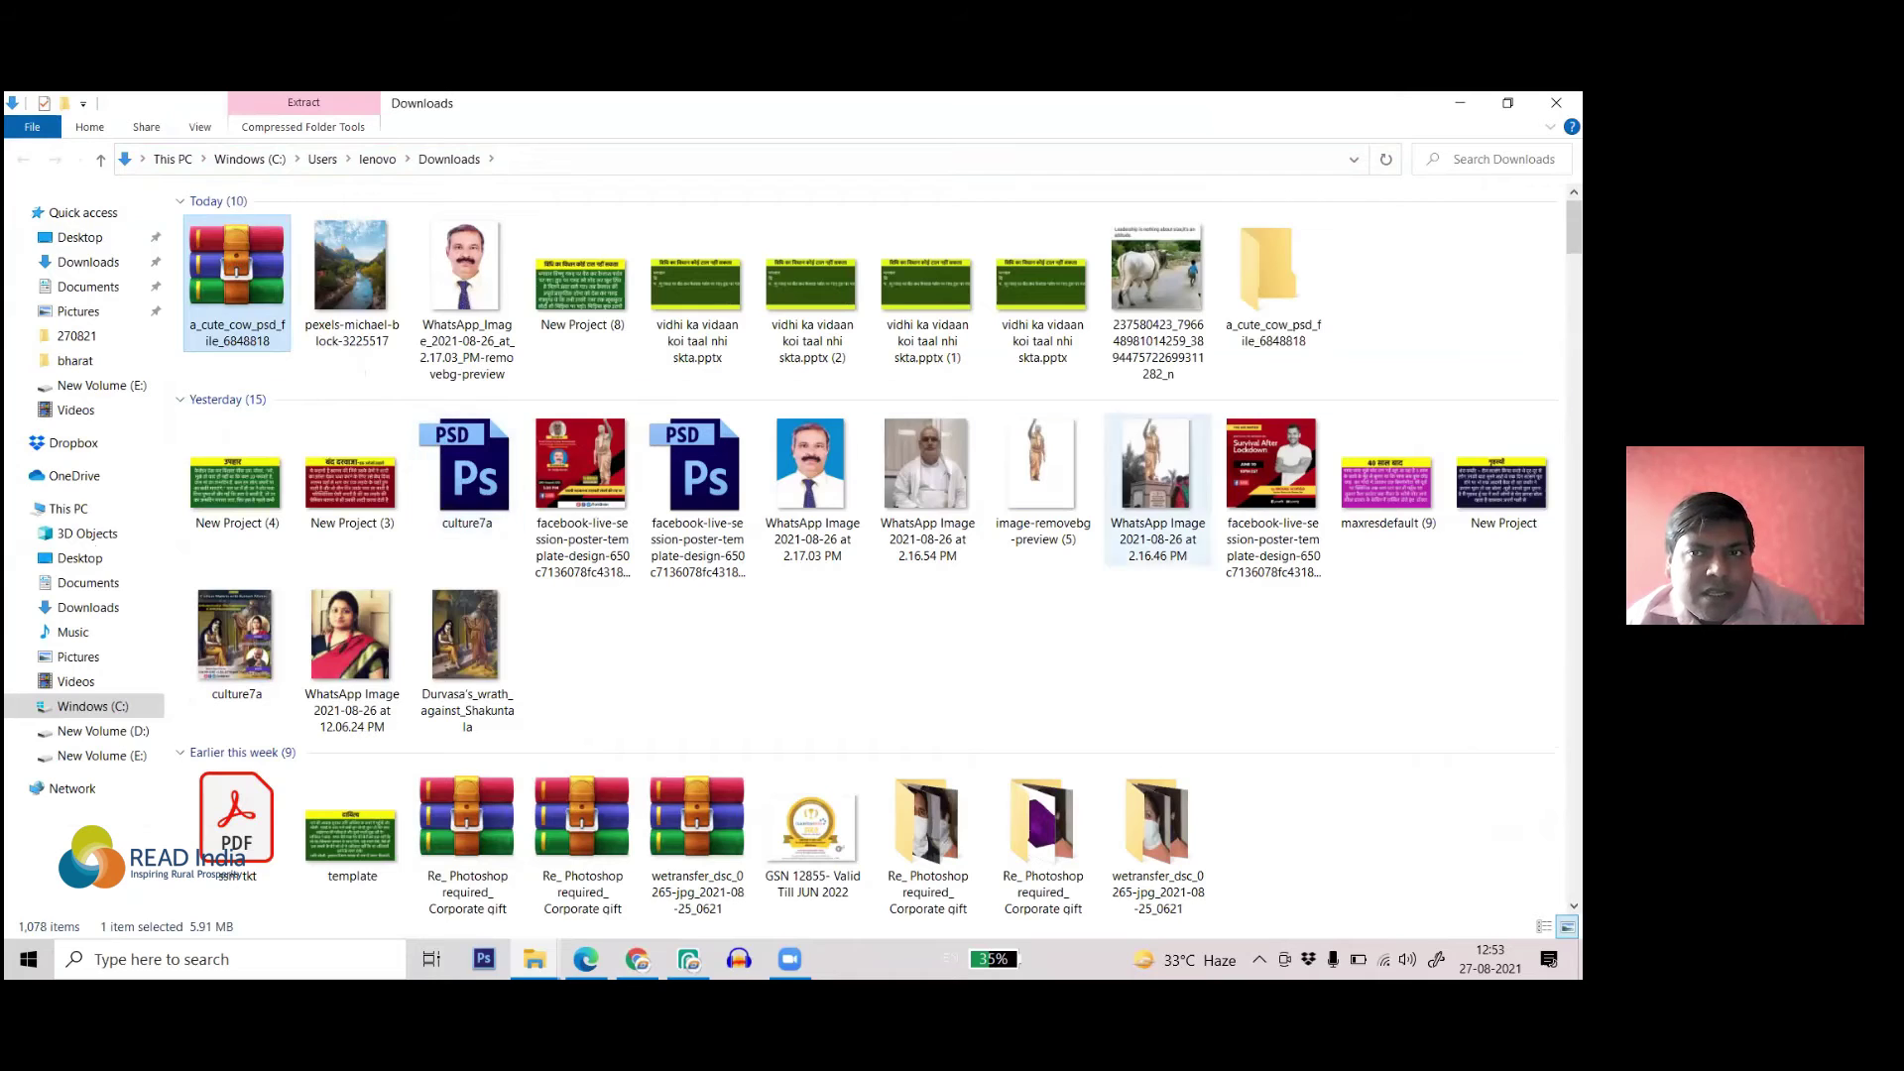
- Open the "1 lakh cow" PSD from the extracted folder in Photopea and view the cow artwork
double_click(1271, 298)
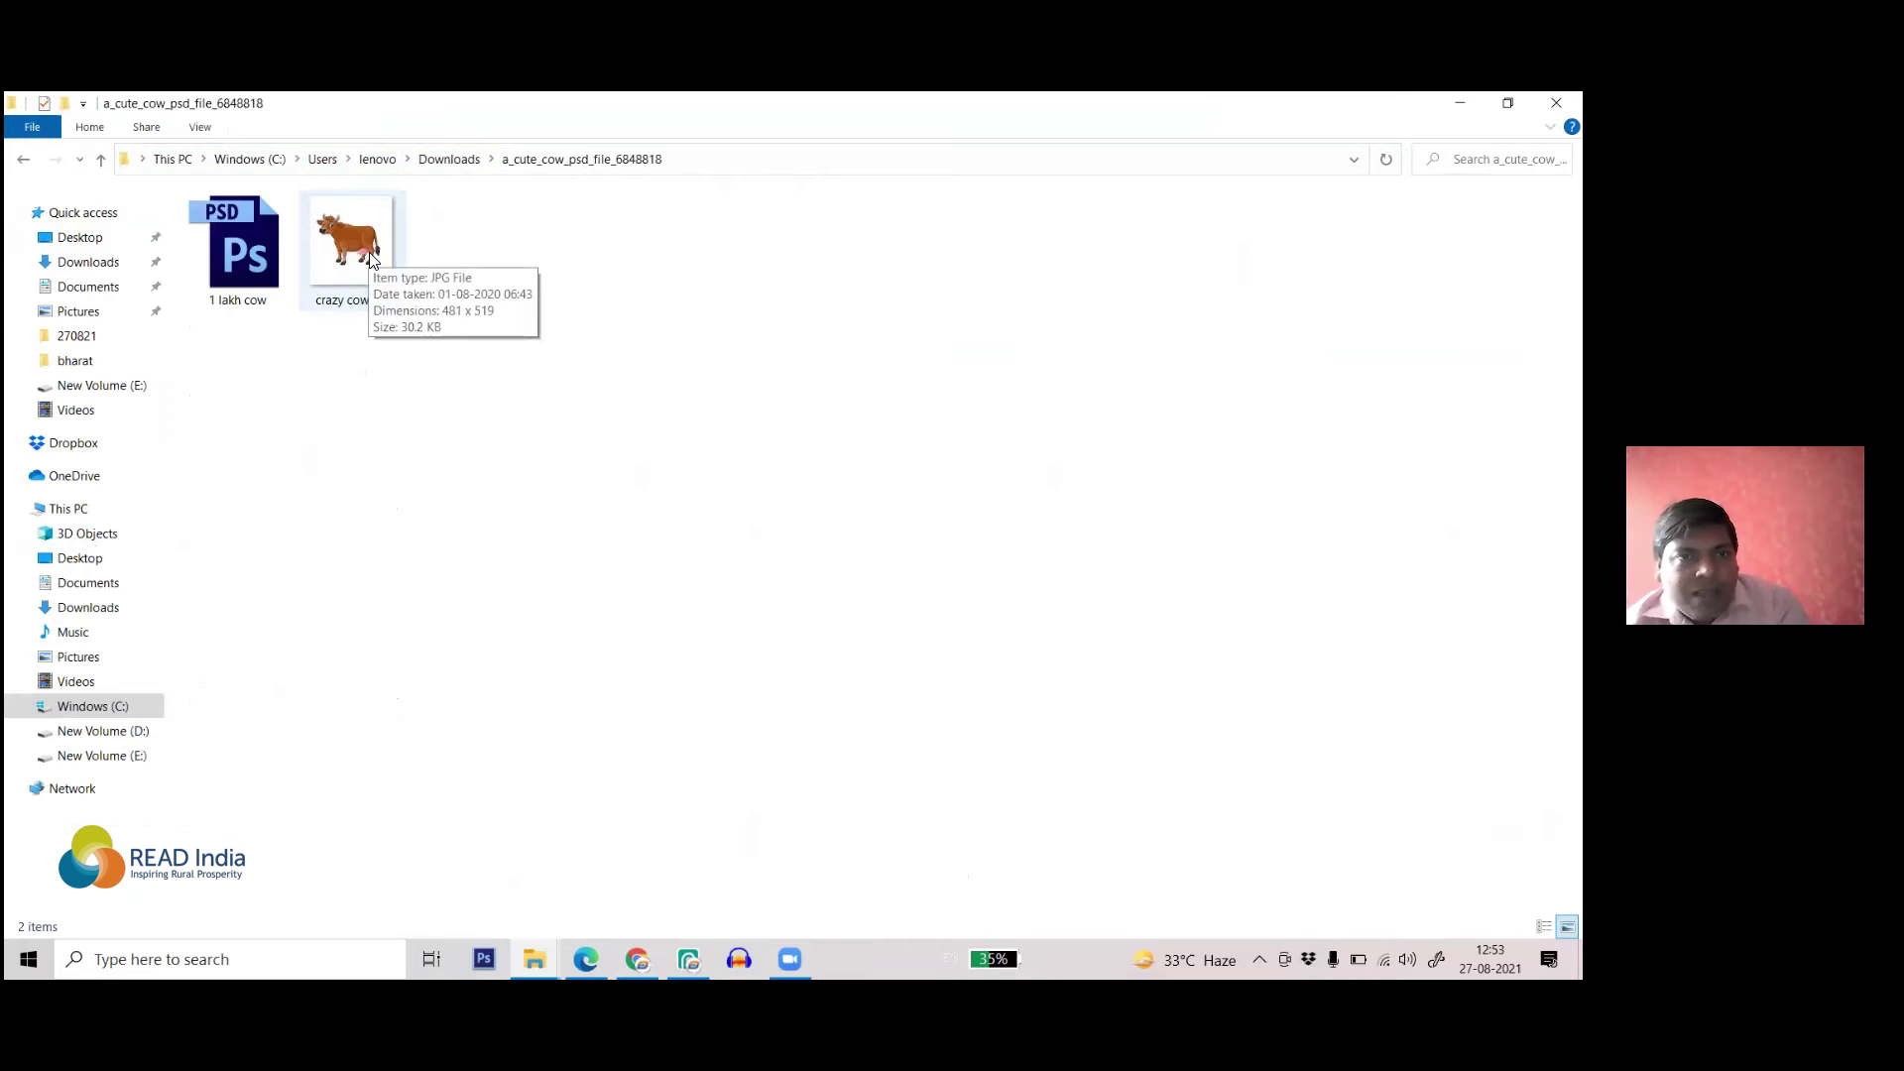
click(238, 287)
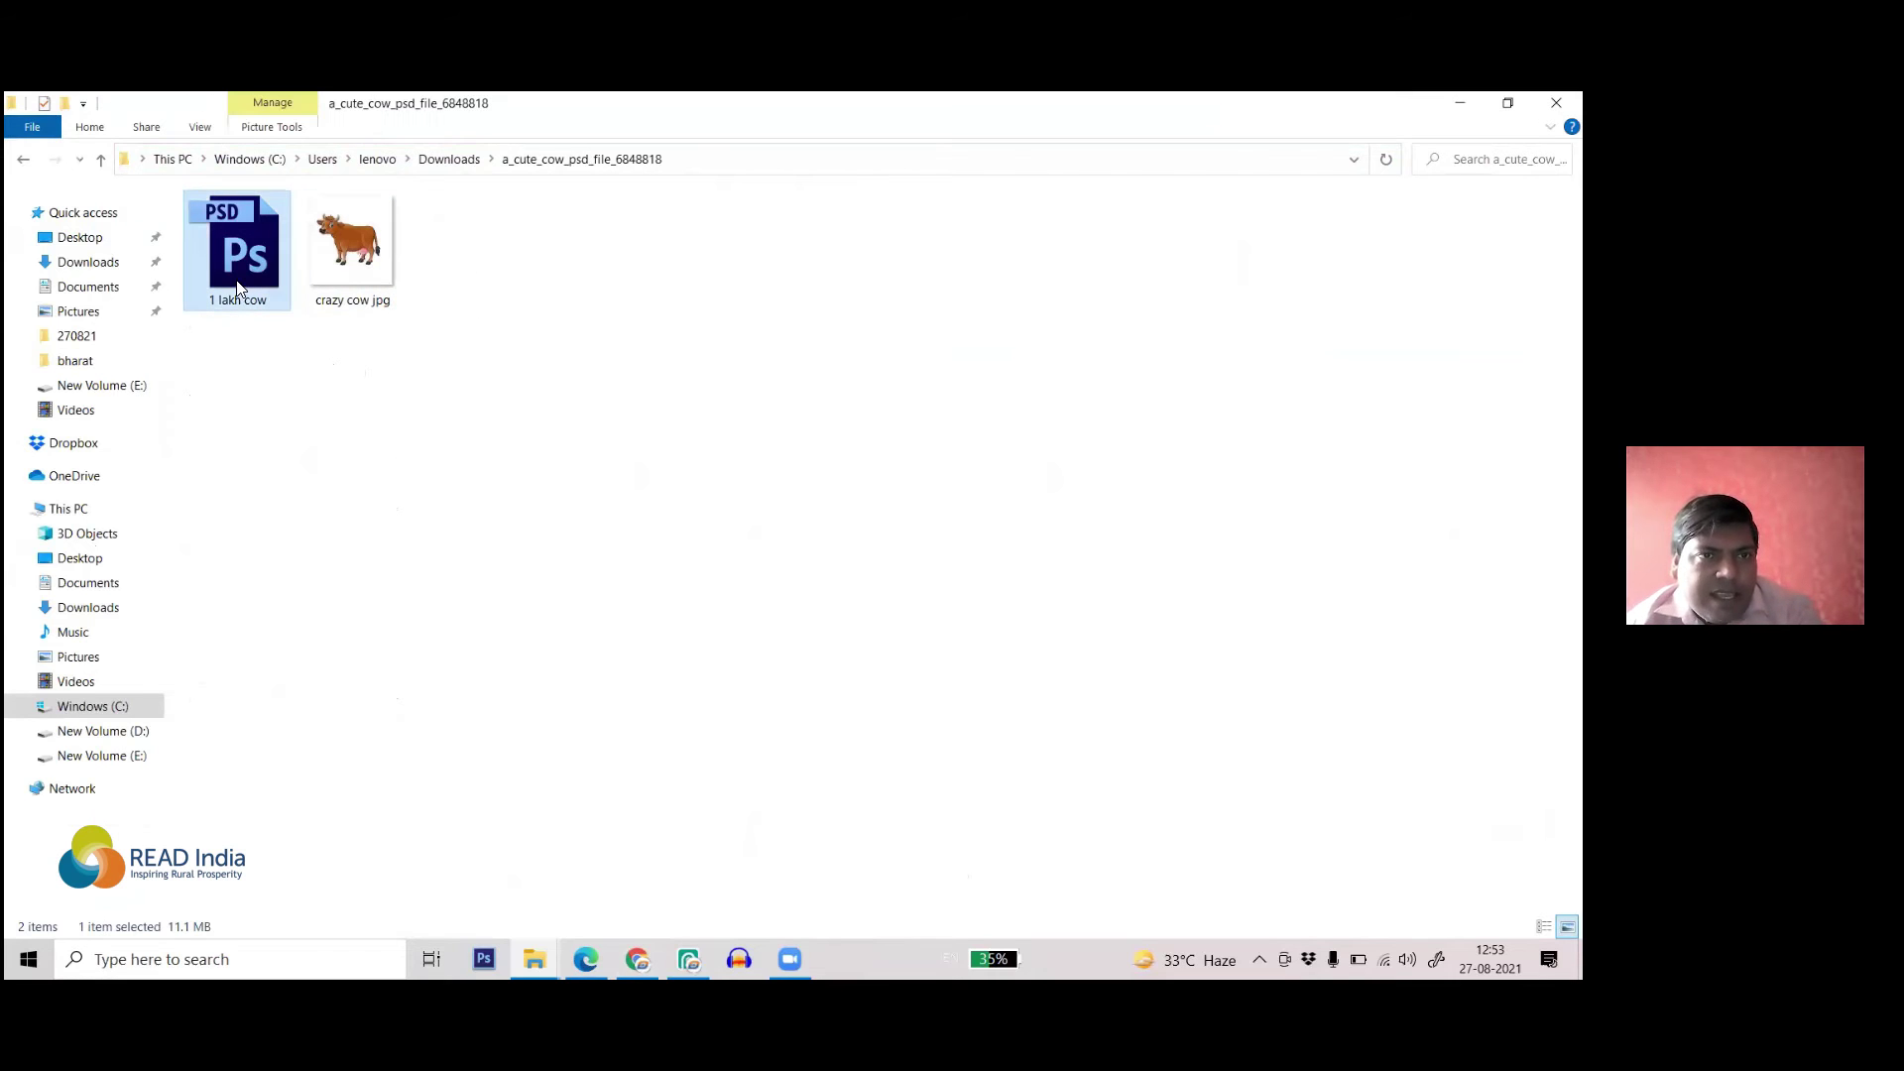
drag(228, 287, 645, 195)
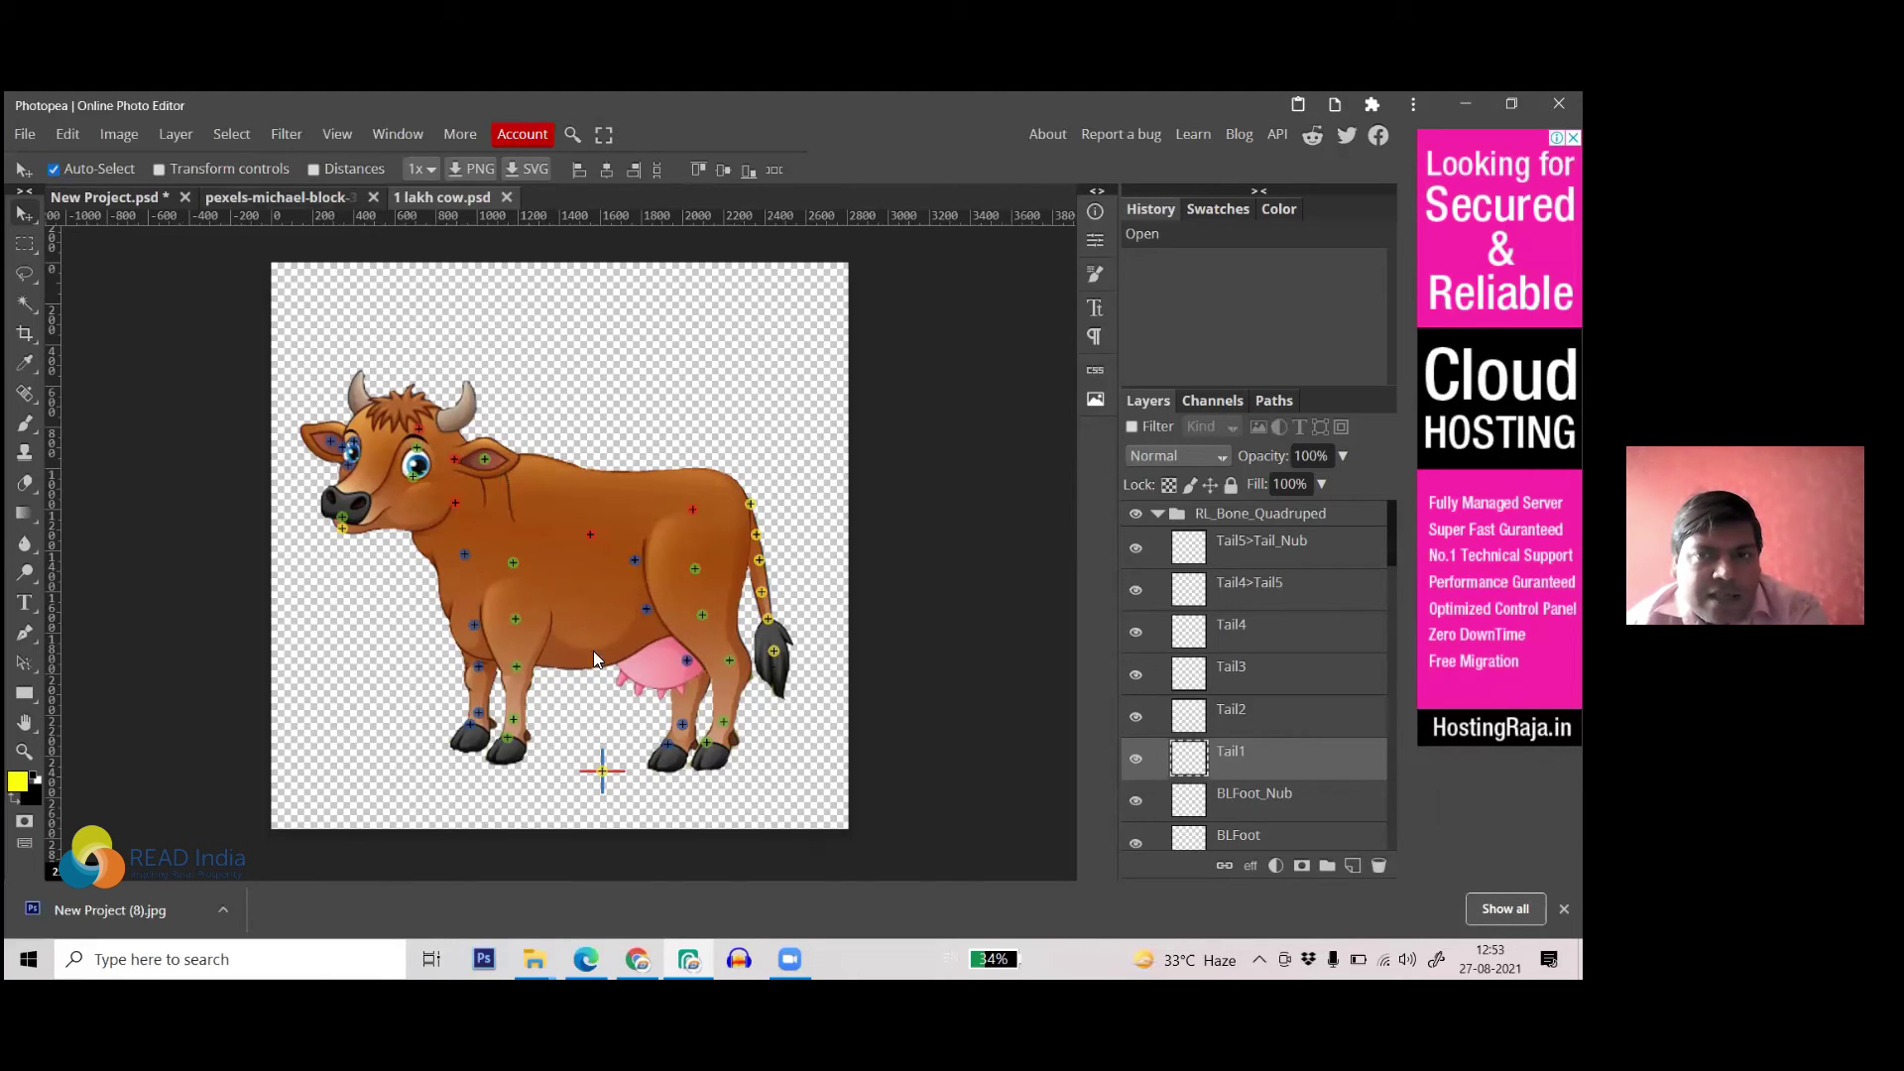
scroll(631, 698, down, 1)
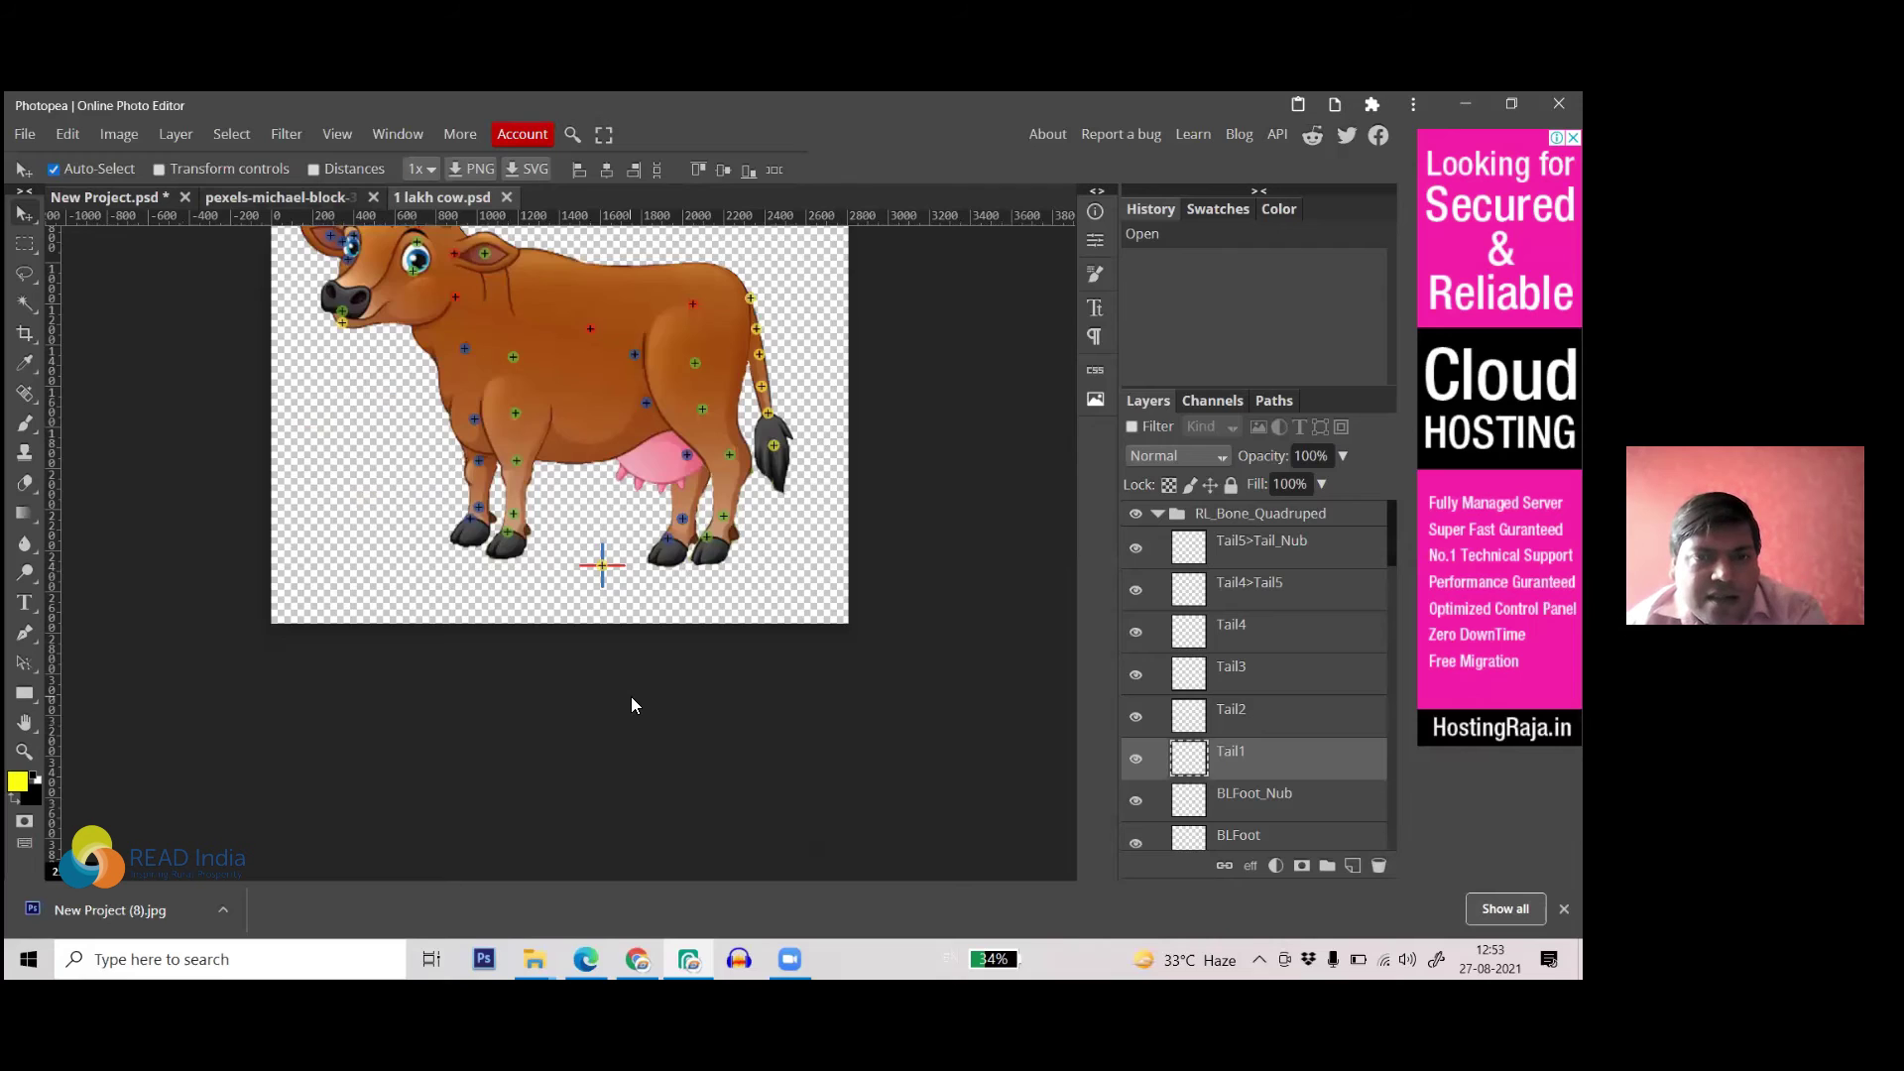
scroll(631, 696, up, 2)
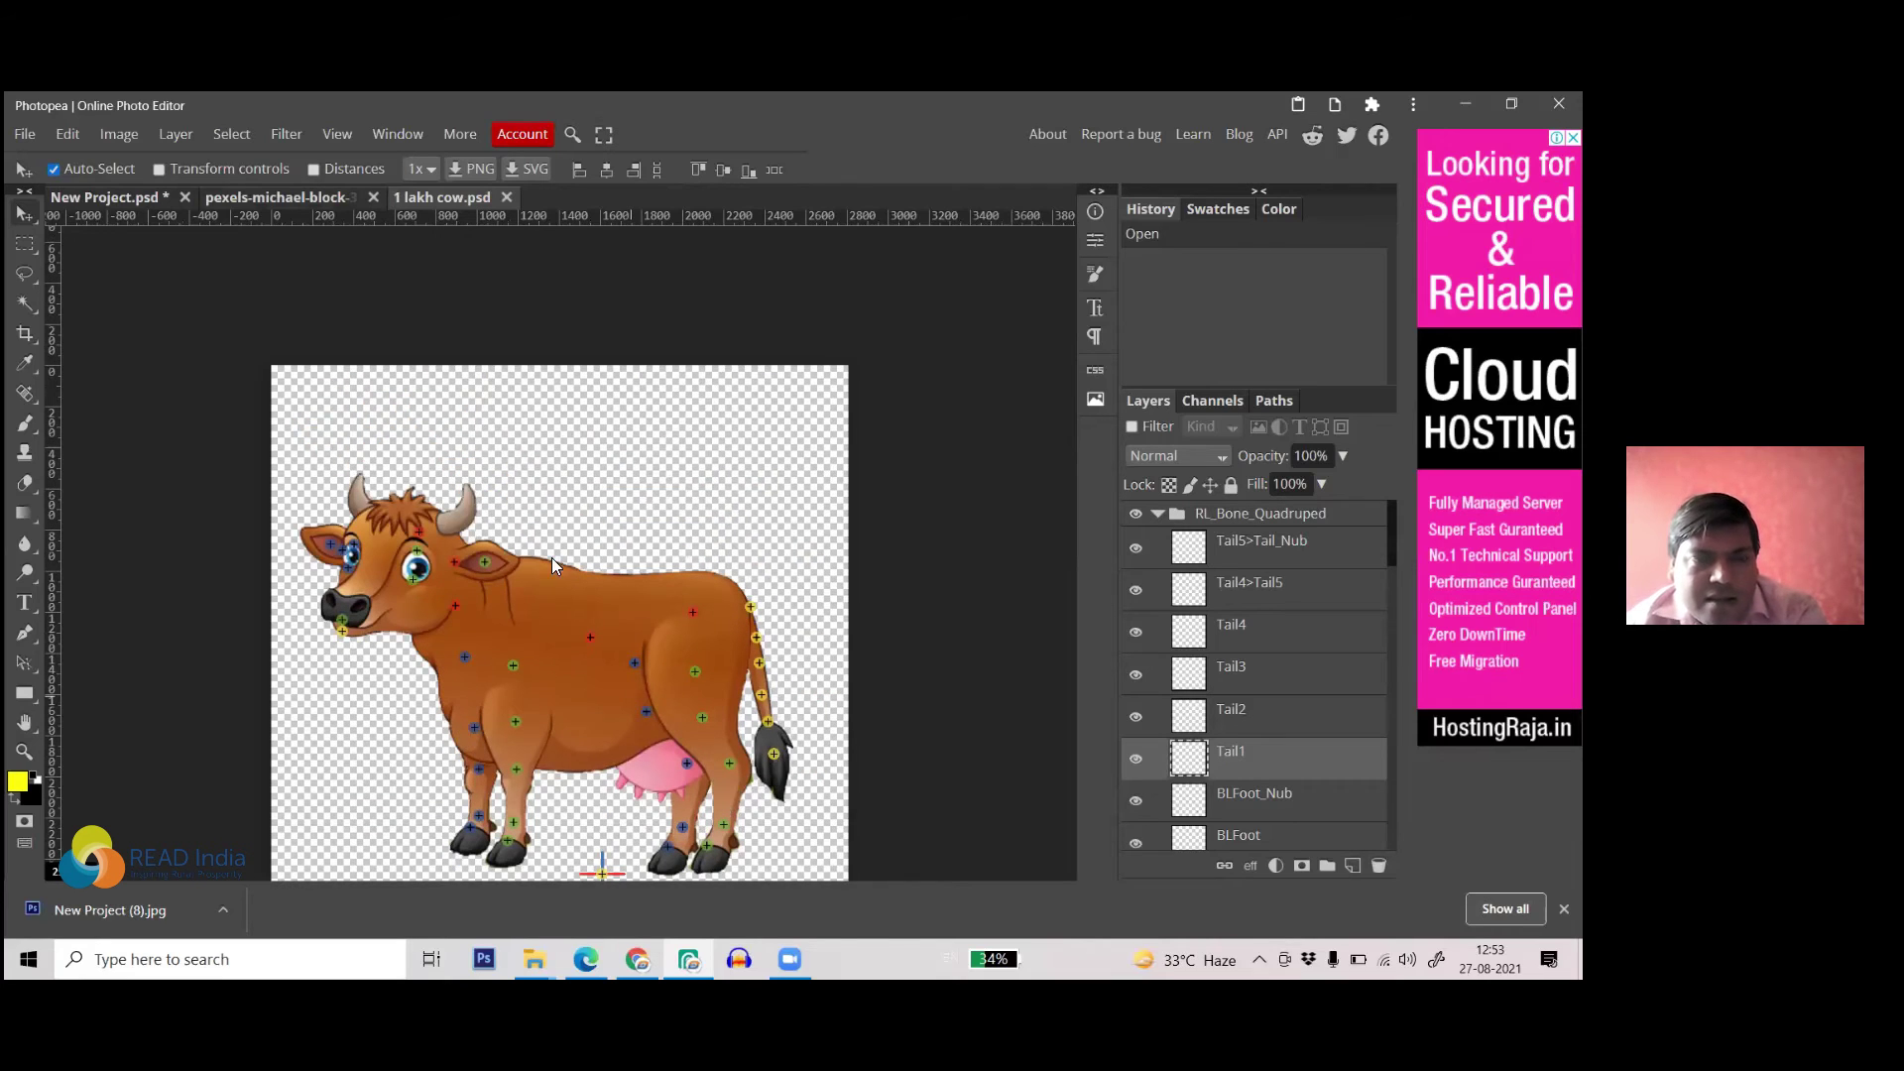
scroll(716, 540, down, 2)
scroll(702, 537, up, 1)
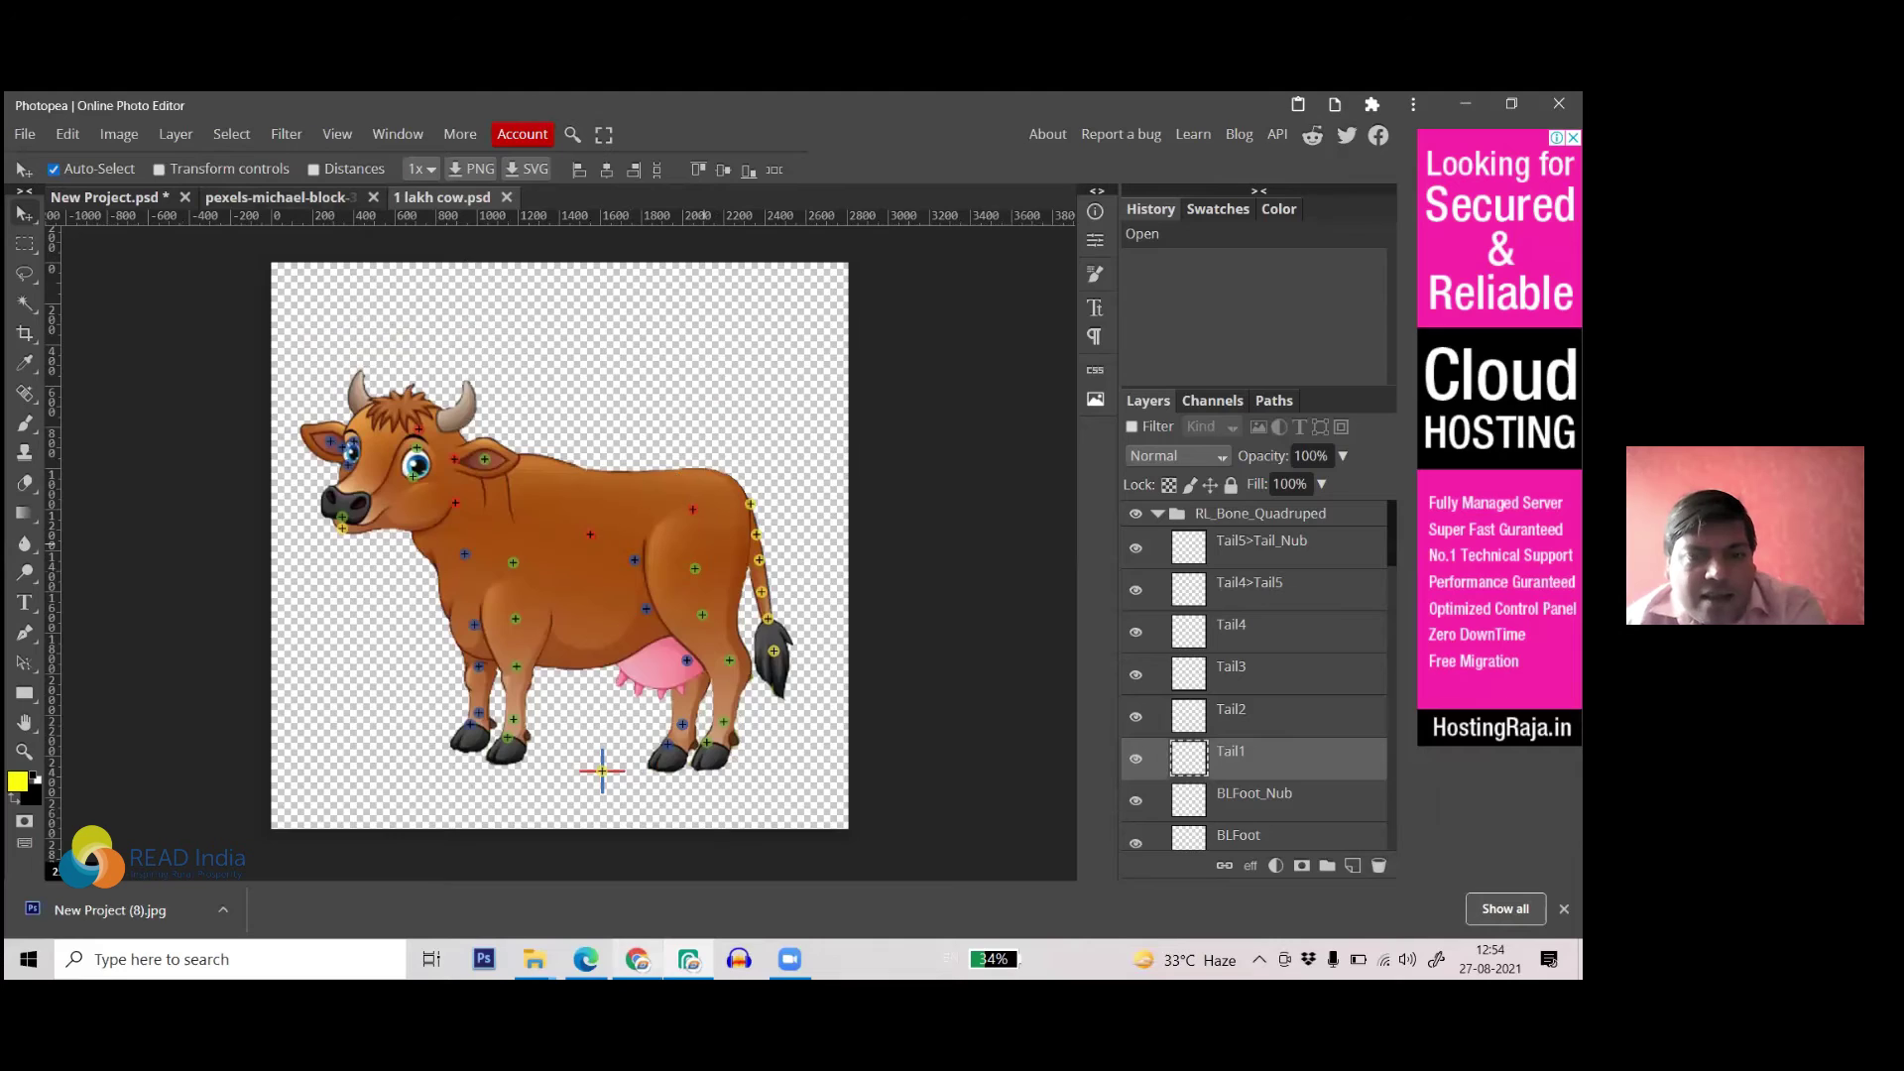
- Switch back to the All-free-download.com page in Chrome and reopen the main Free PSD listing
key(alt+Tab)
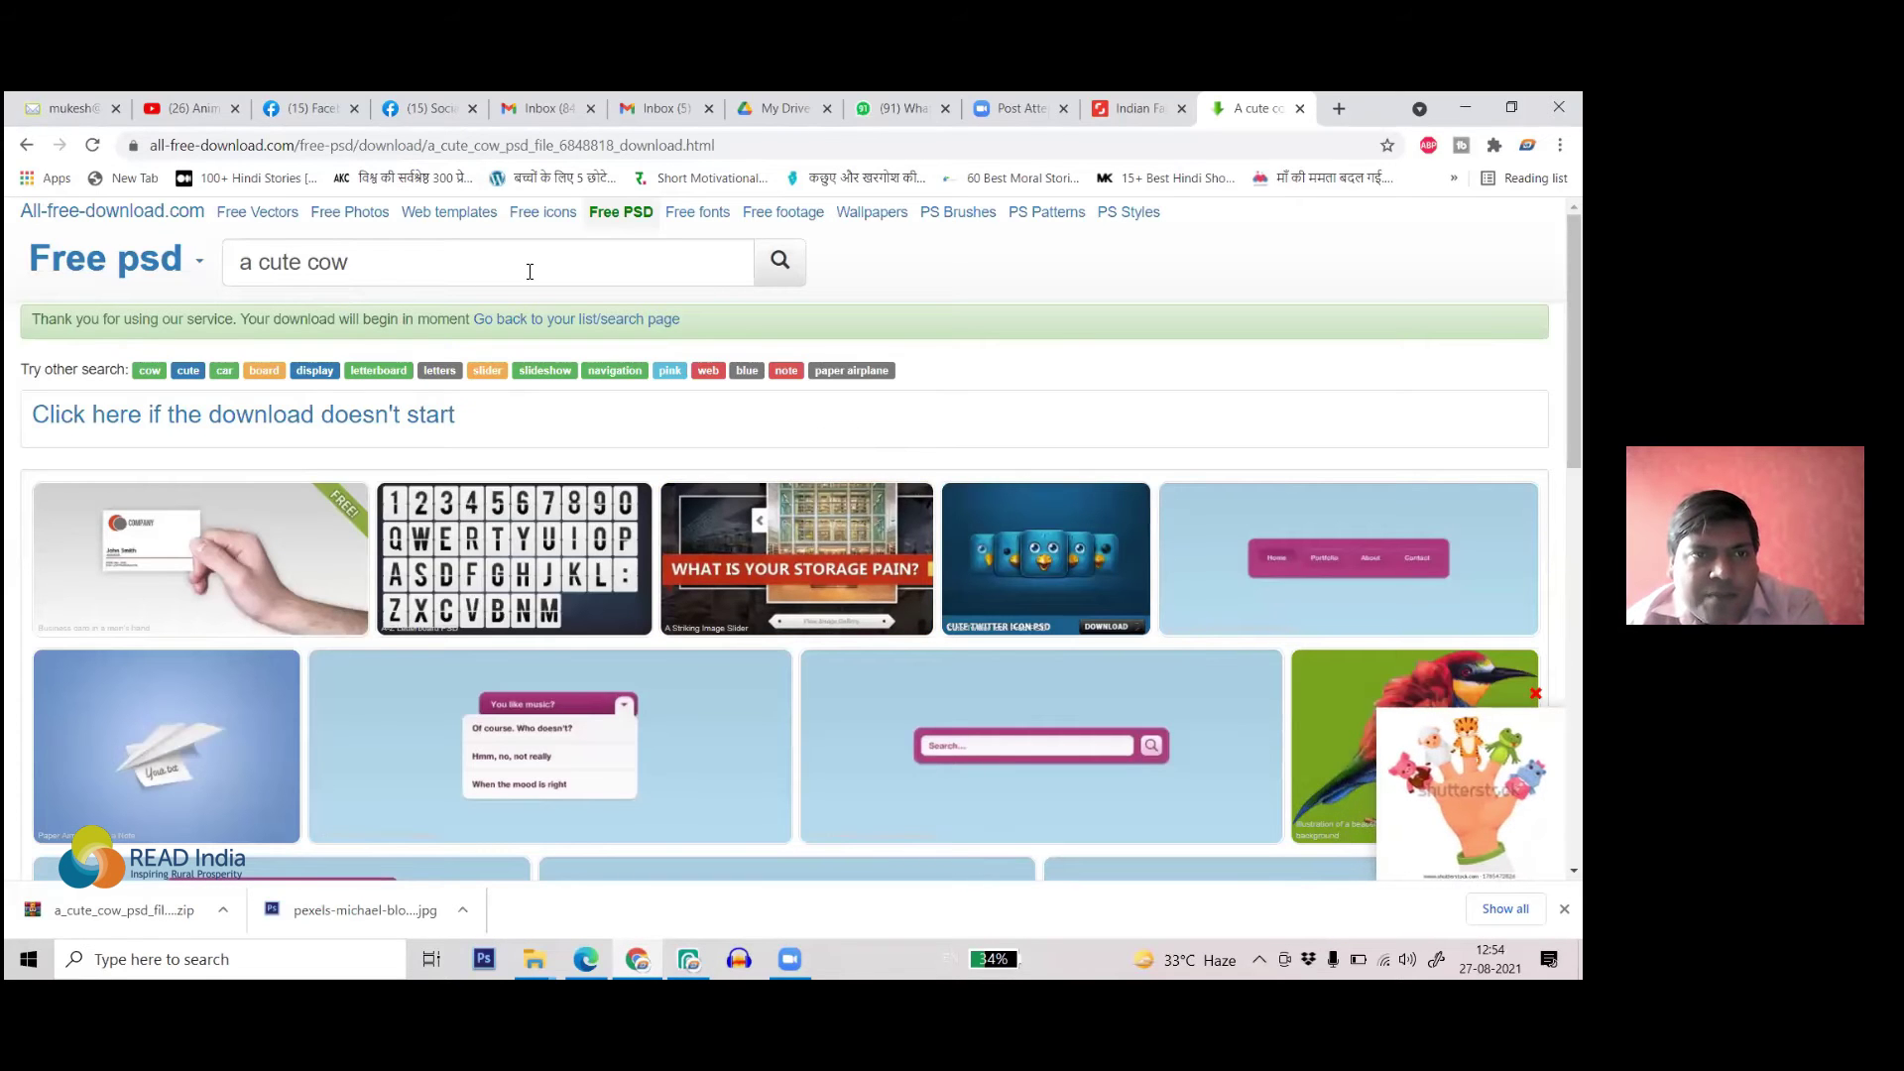
scroll(788, 505, down, 4)
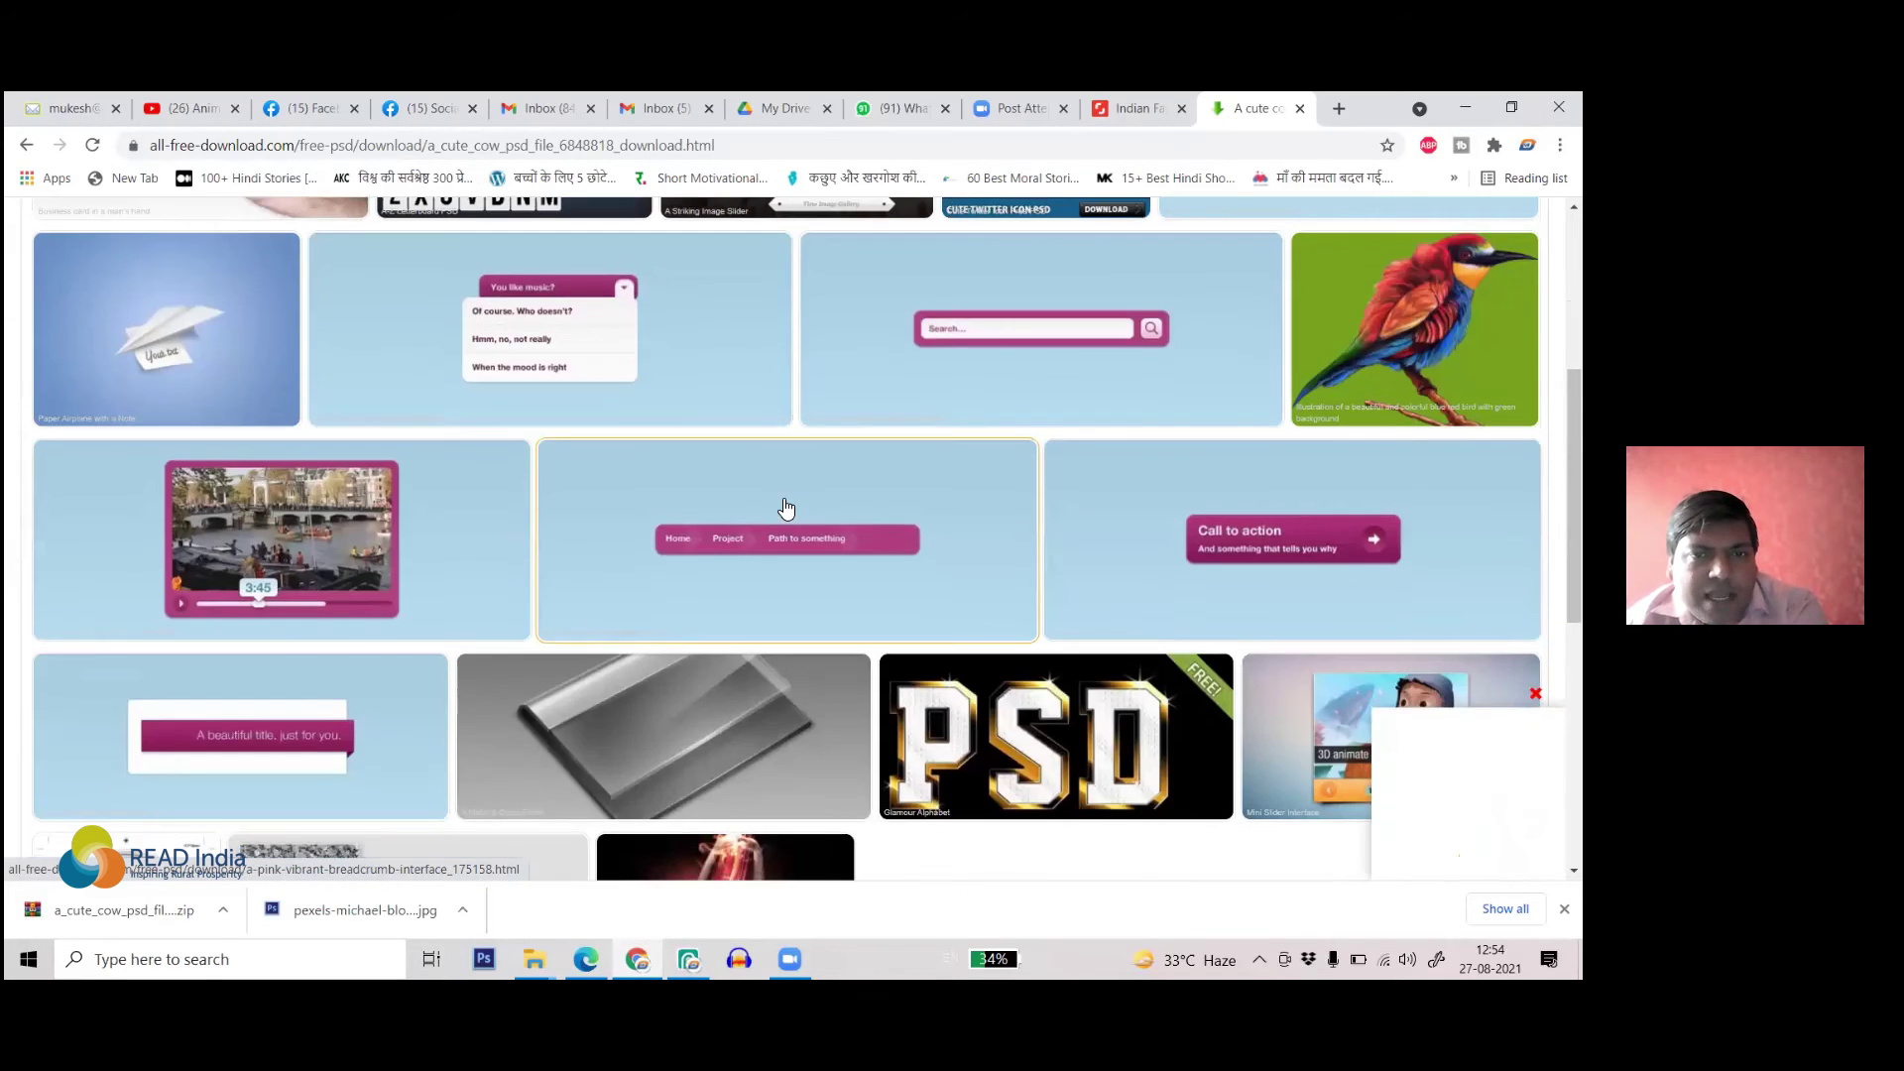
scroll(783, 502, down, 5)
scroll(535, 436, up, 9)
mouse_move(112, 275)
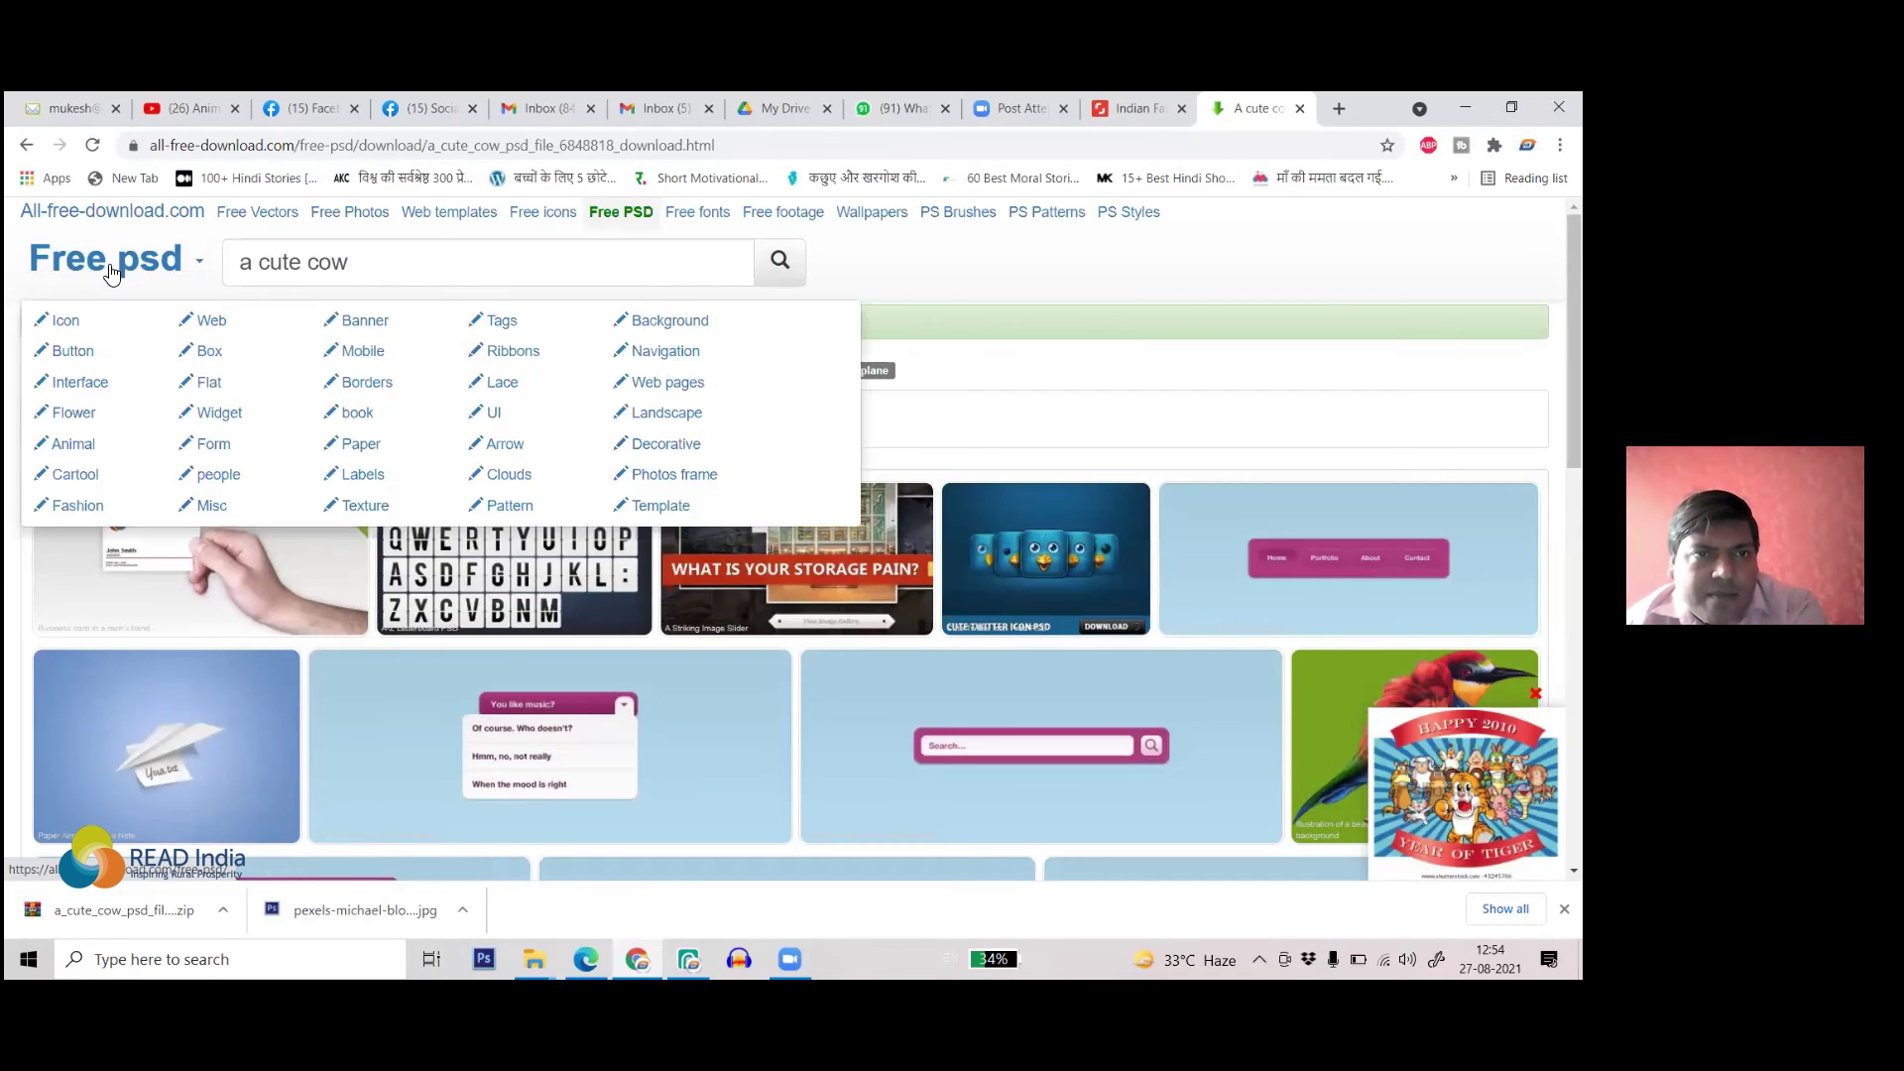
click(112, 269)
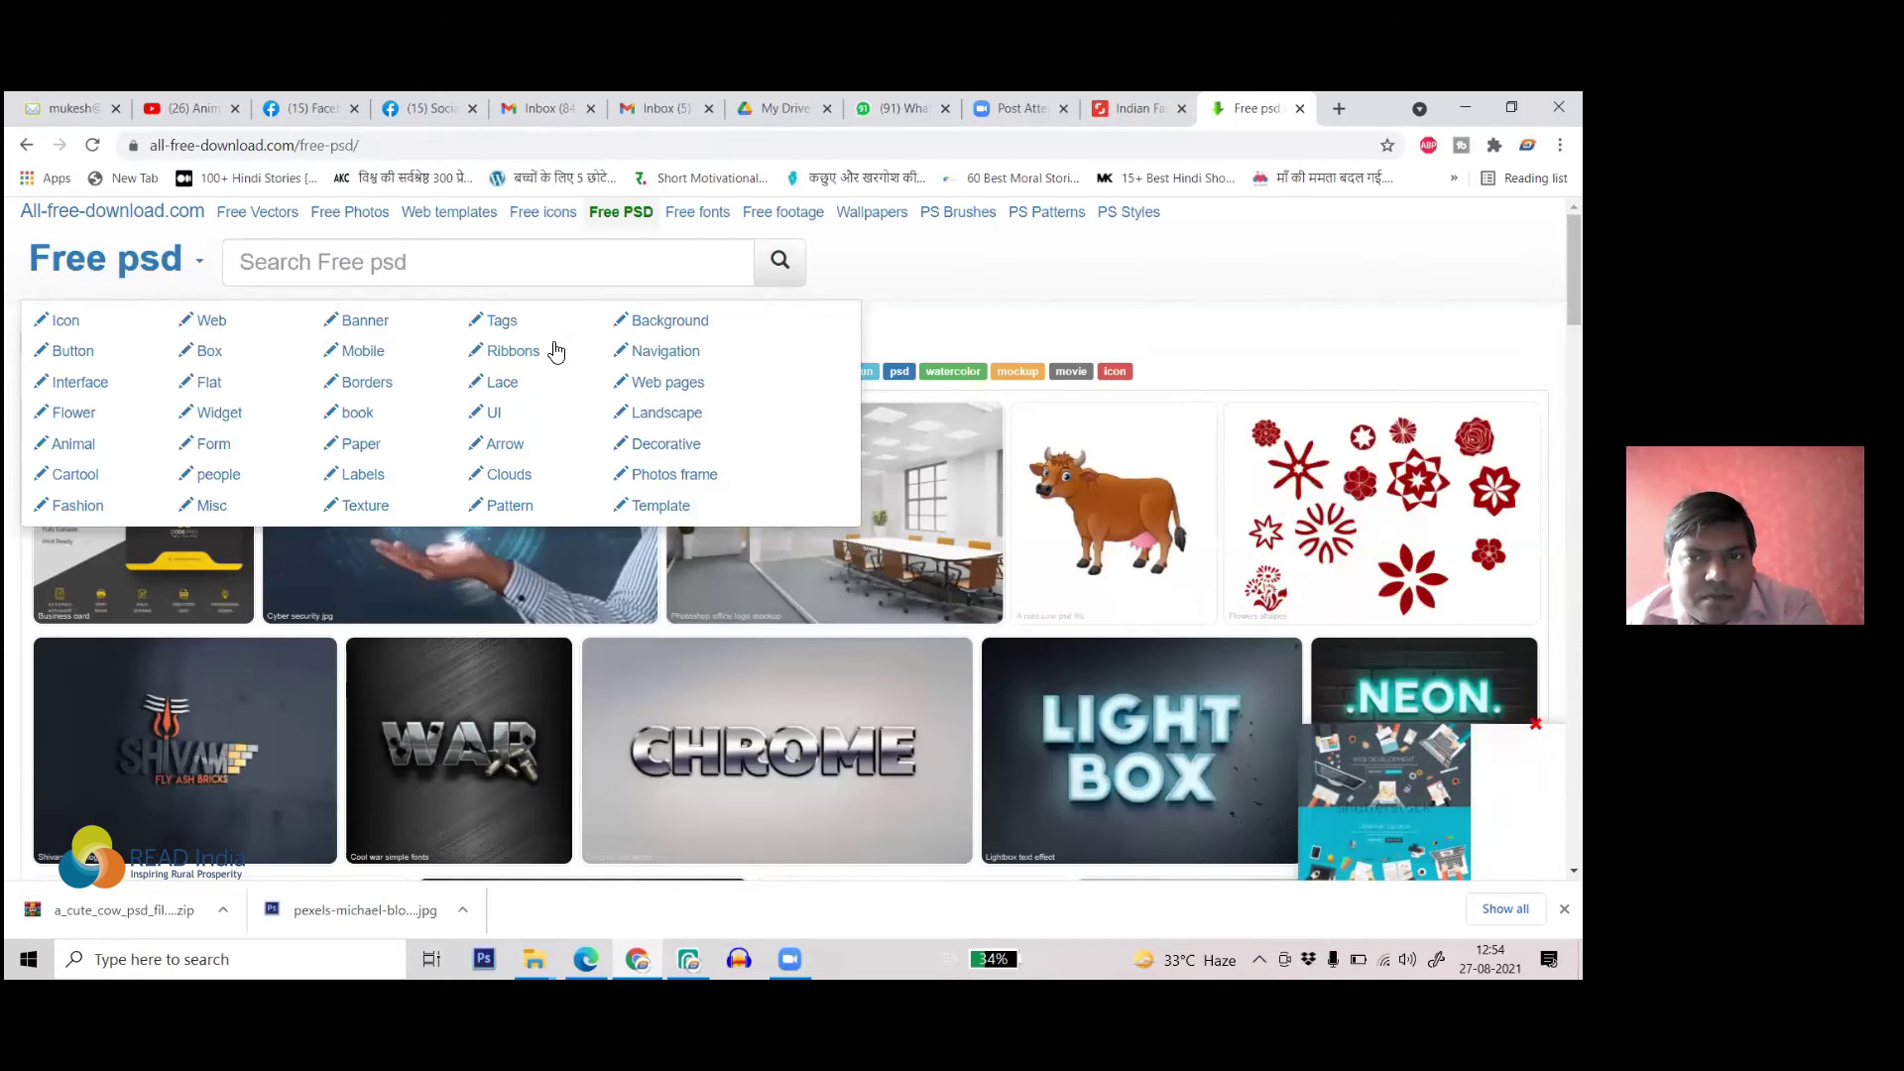
- Find the blue flyer design with the graduate photo in the Free PSD listing and download it
scroll(1038, 412, down, 4)
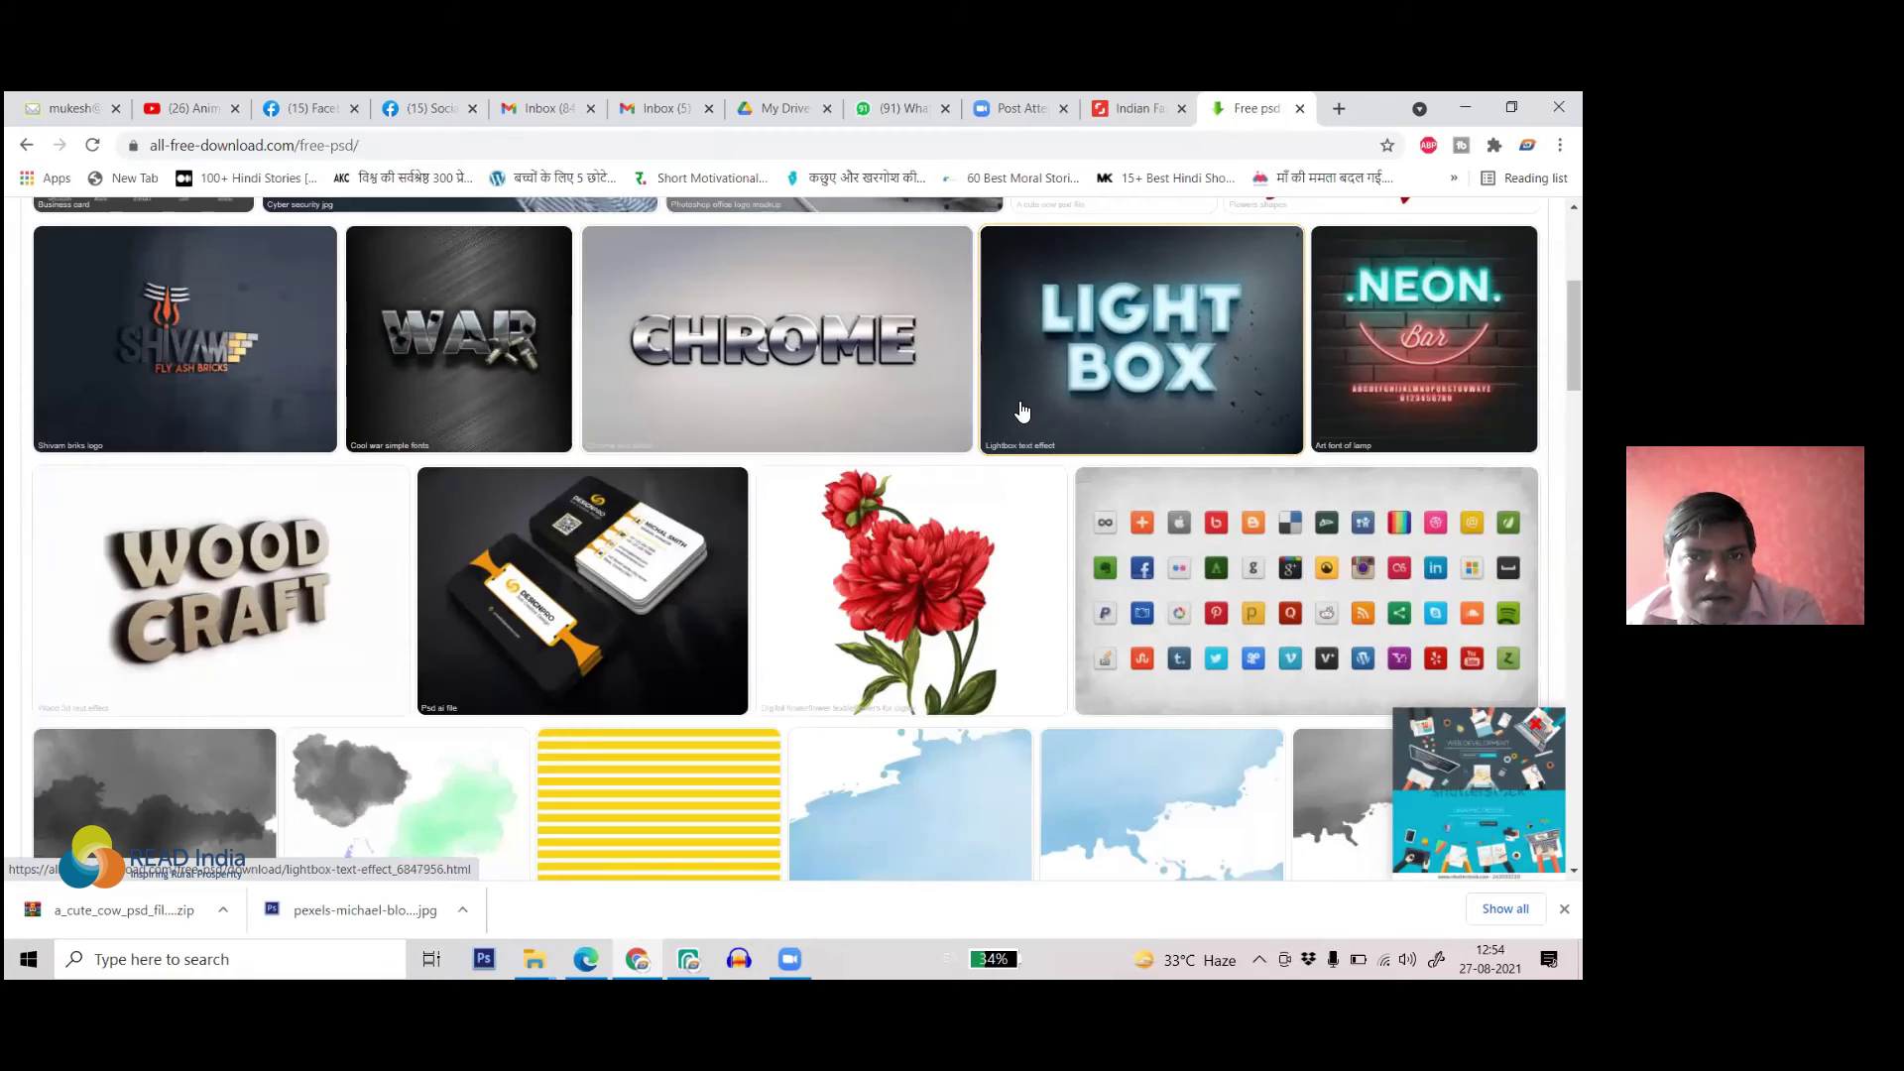
scroll(1031, 414, down, 5)
scroll(996, 443, down, 5)
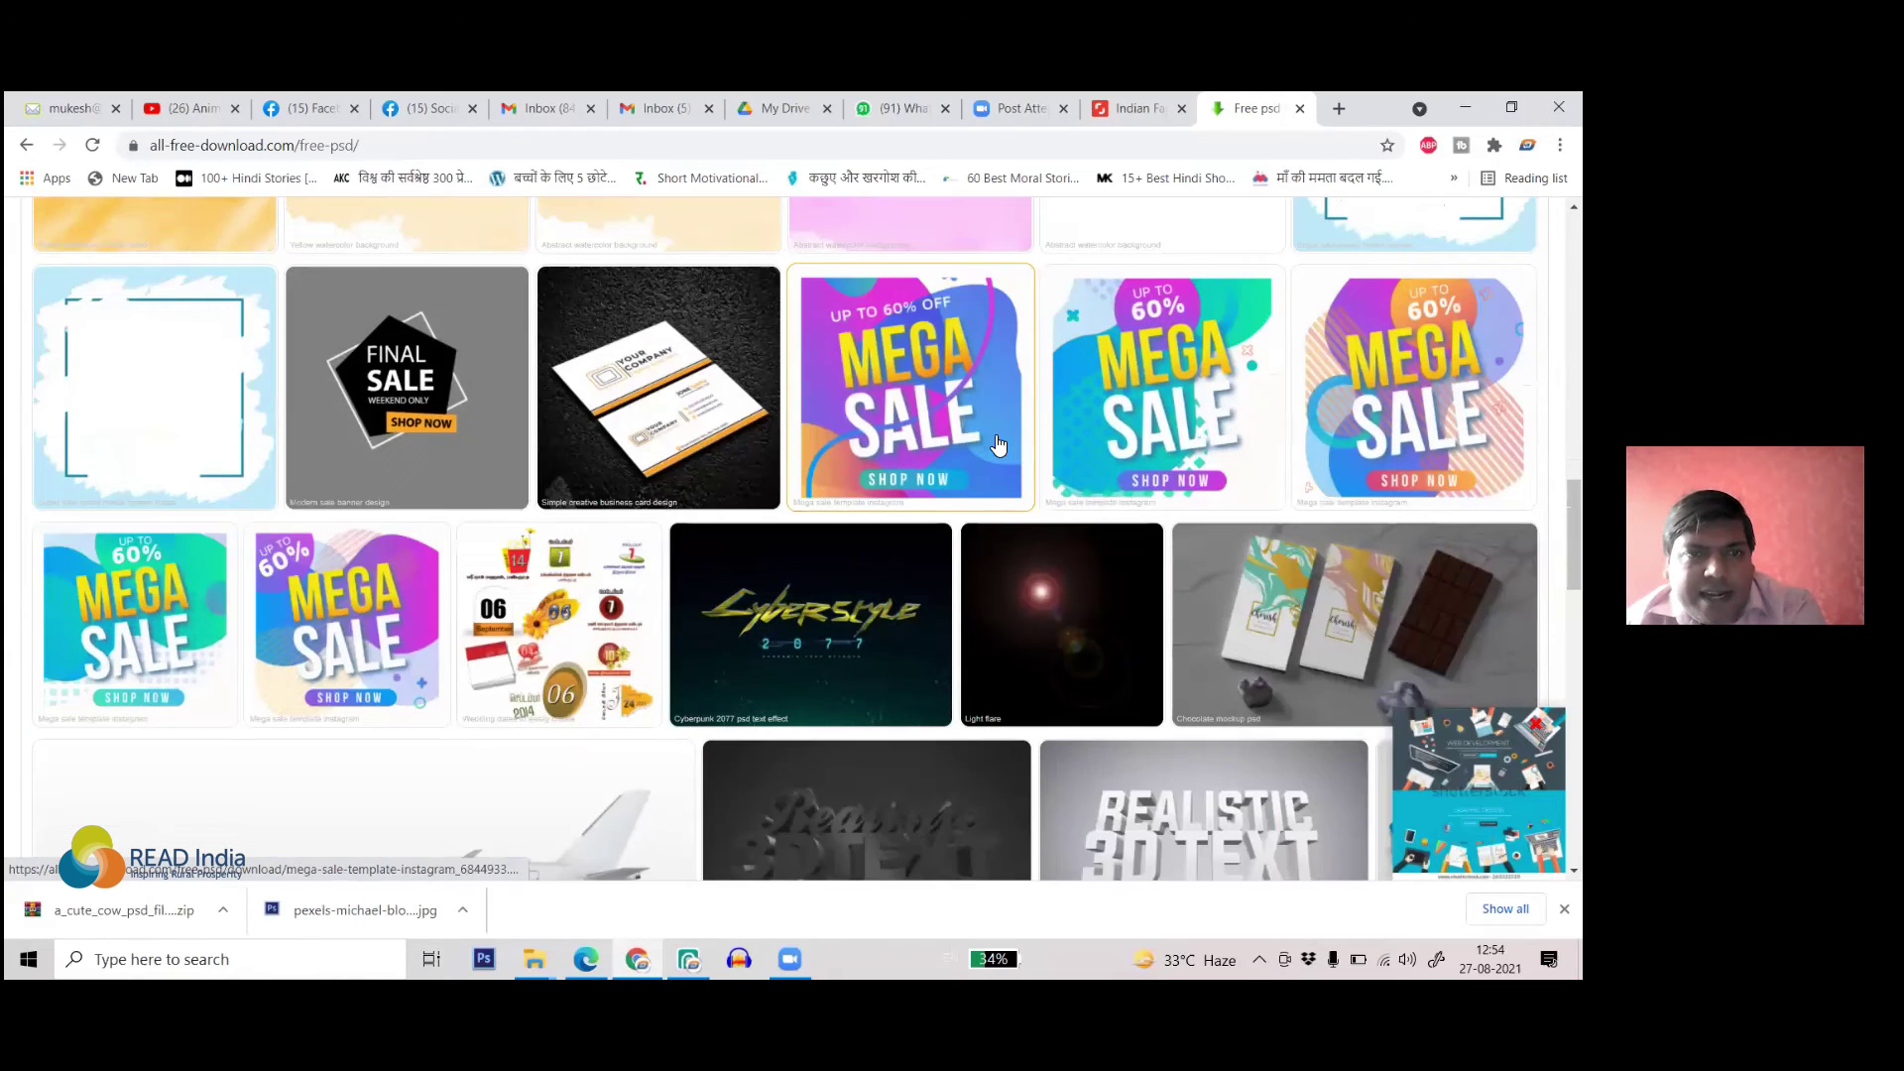
scroll(991, 435, down, 4)
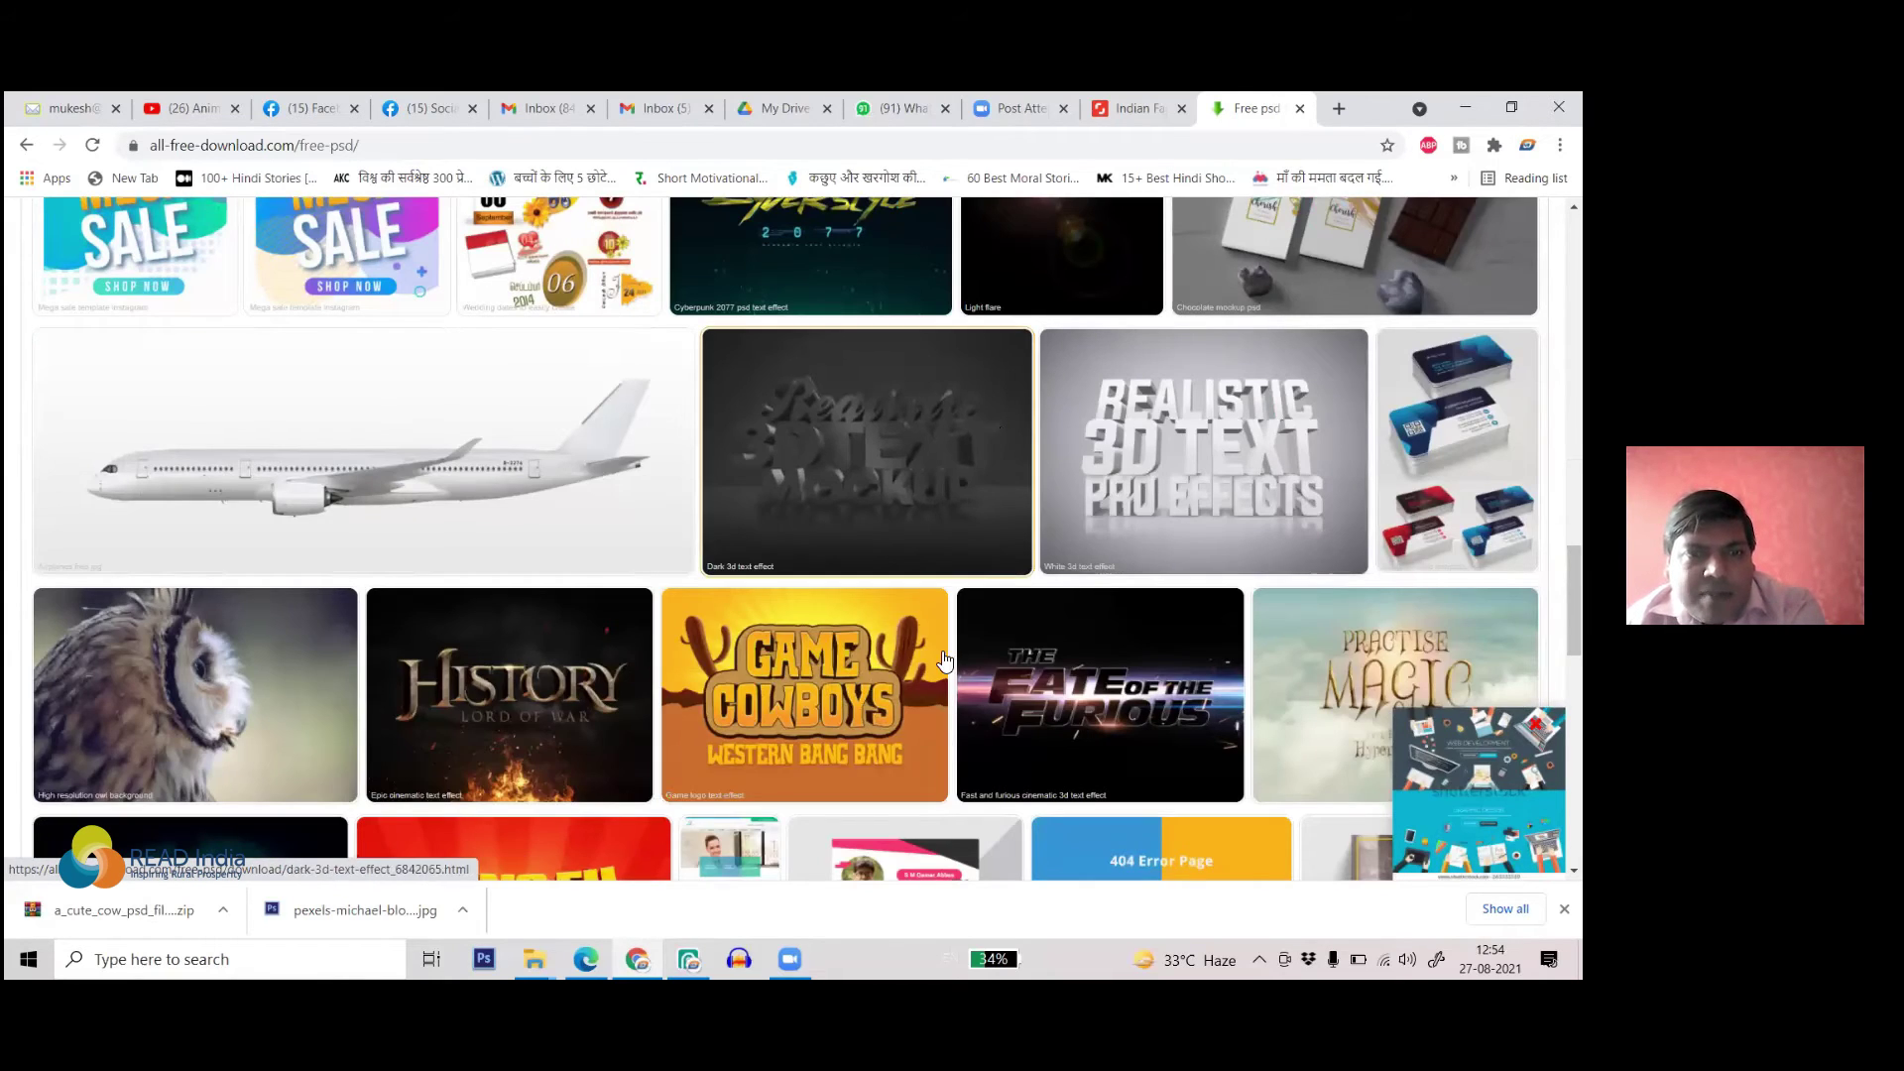
scroll(719, 373, down, 1)
scroll(719, 373, down, 4)
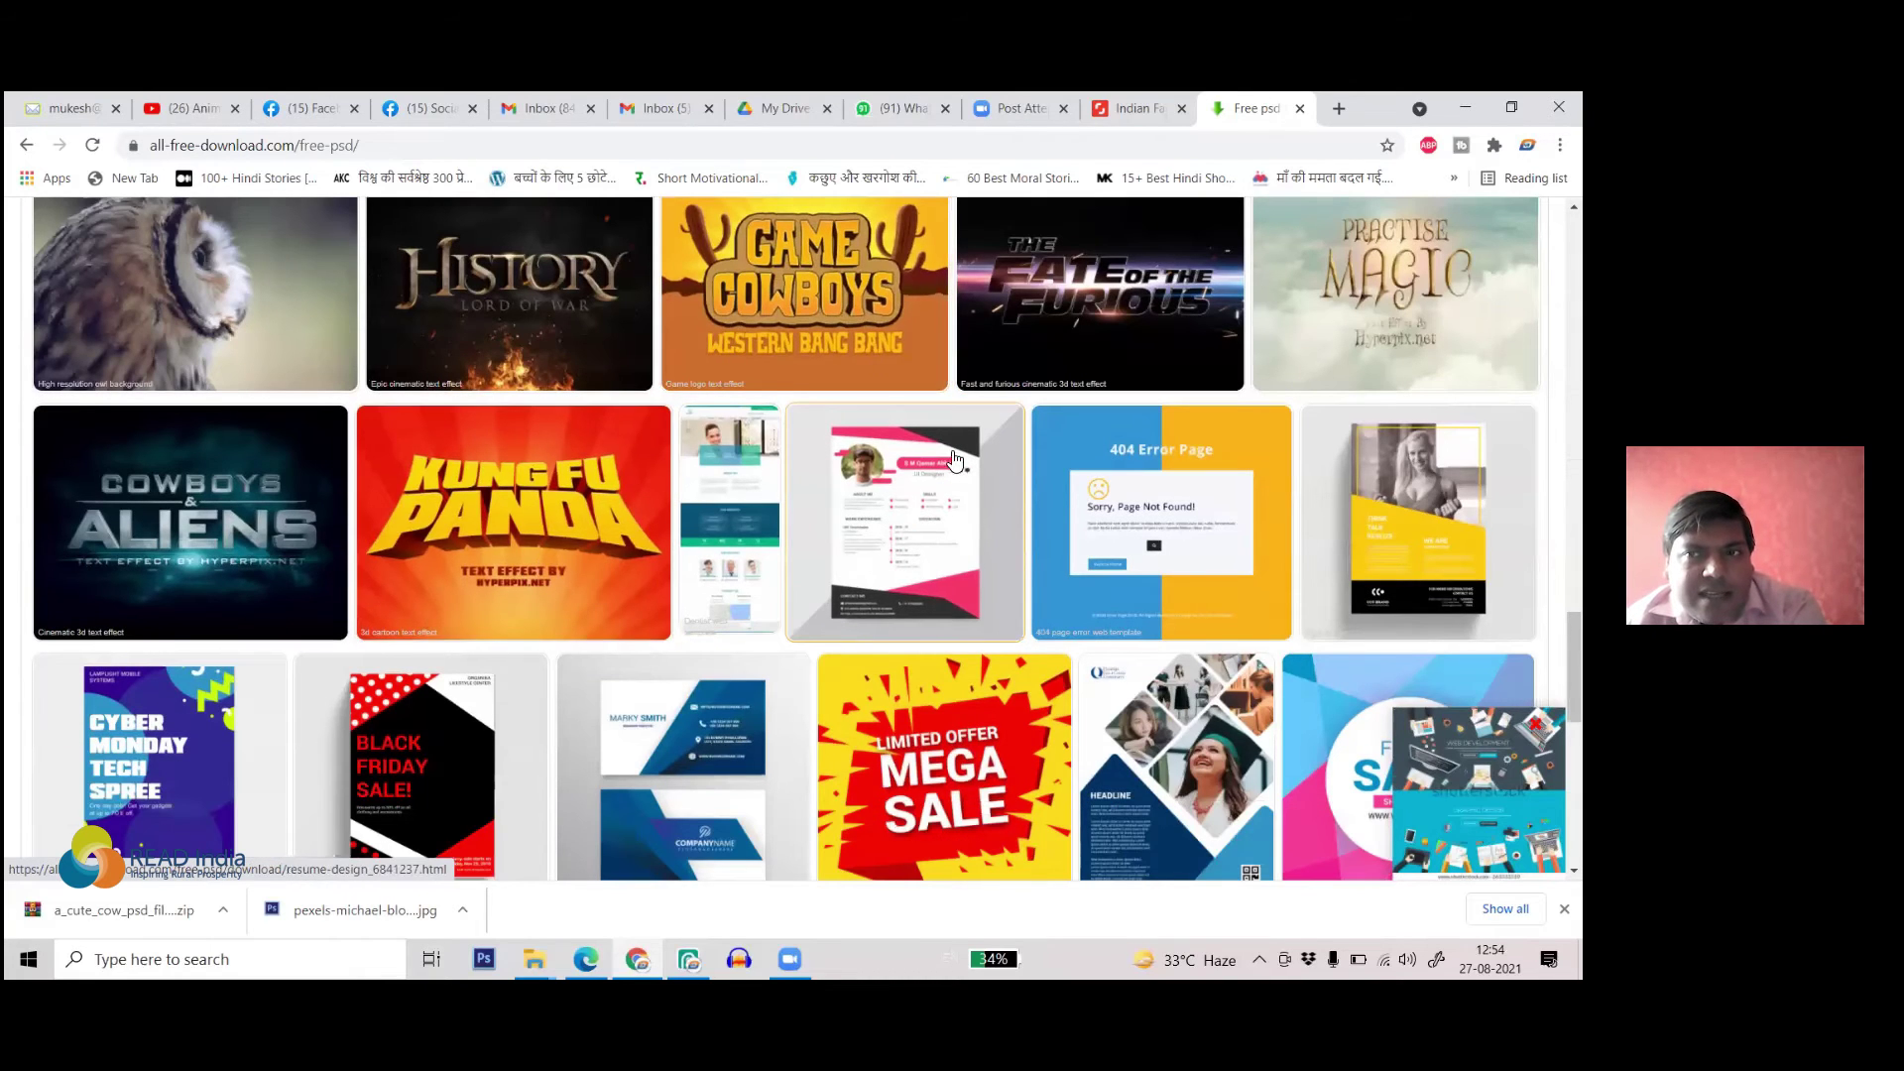
scroll(848, 573, up, 1)
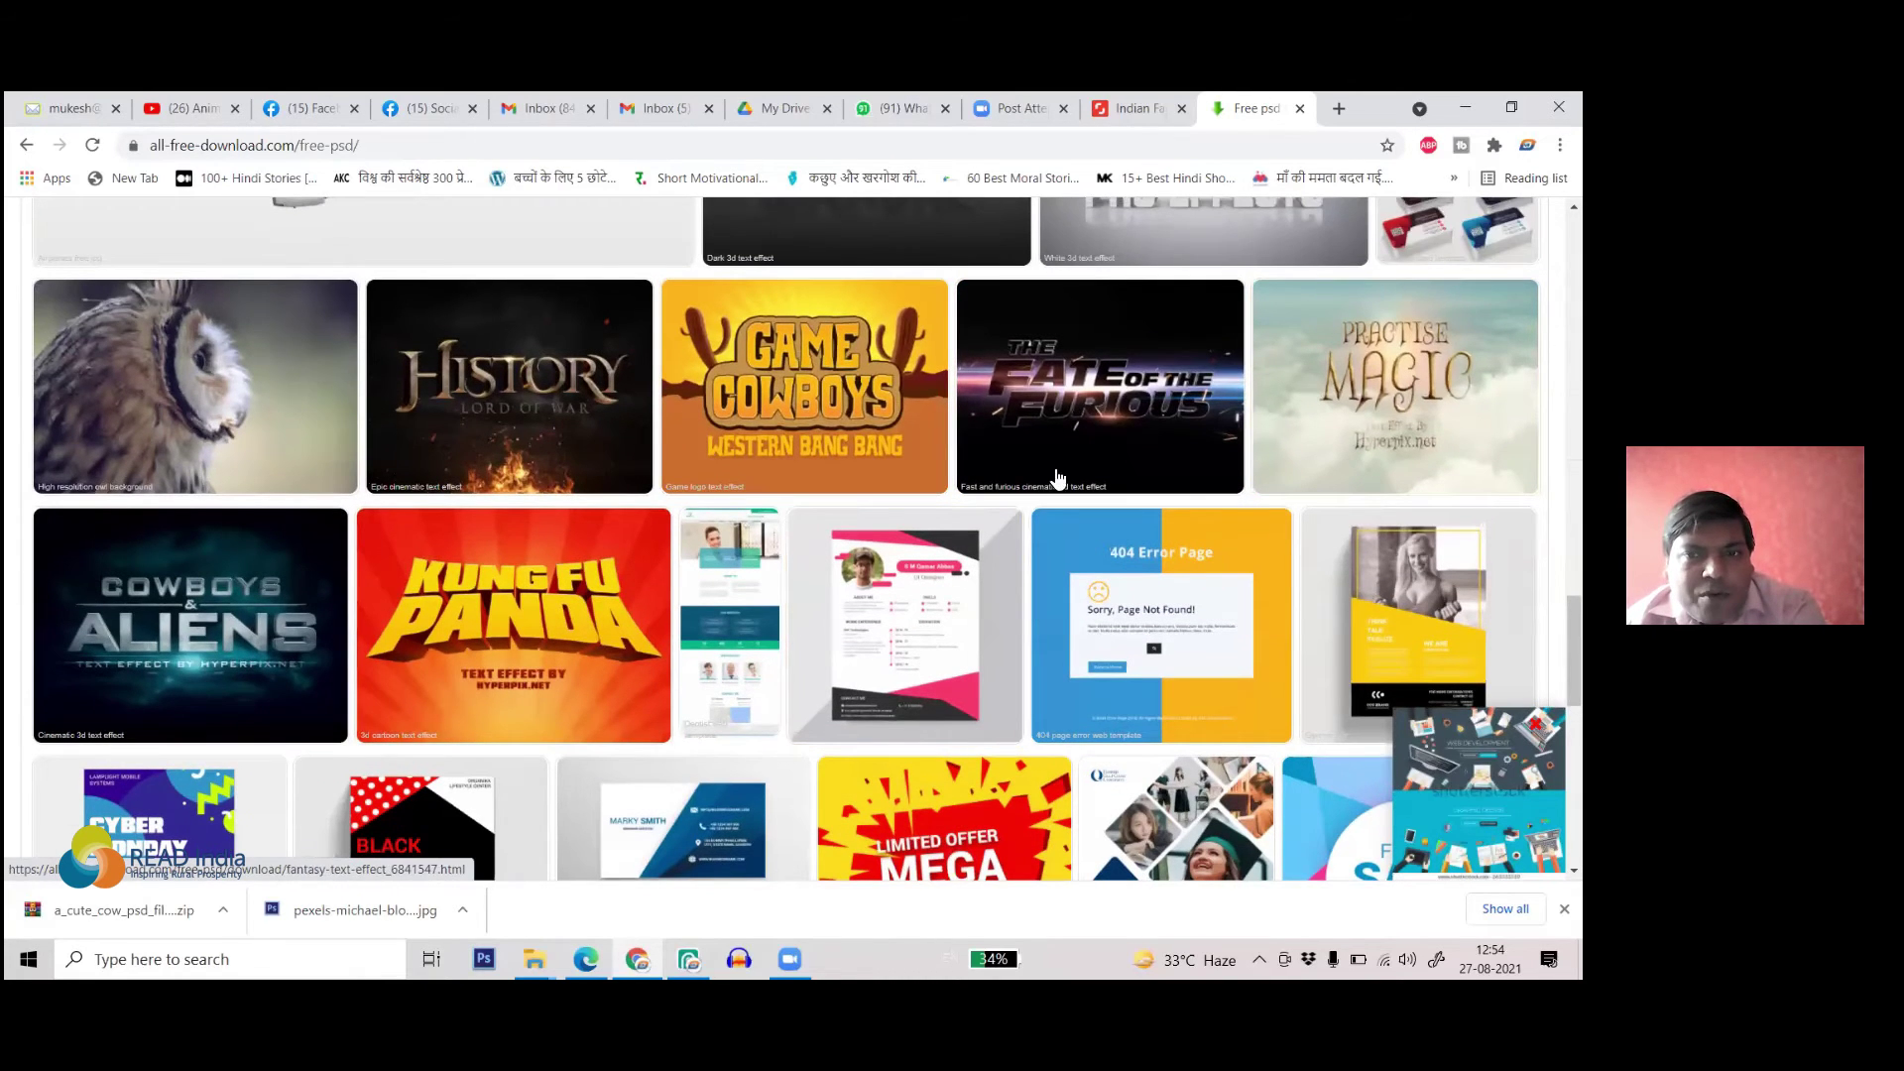
scroll(986, 456, down, 4)
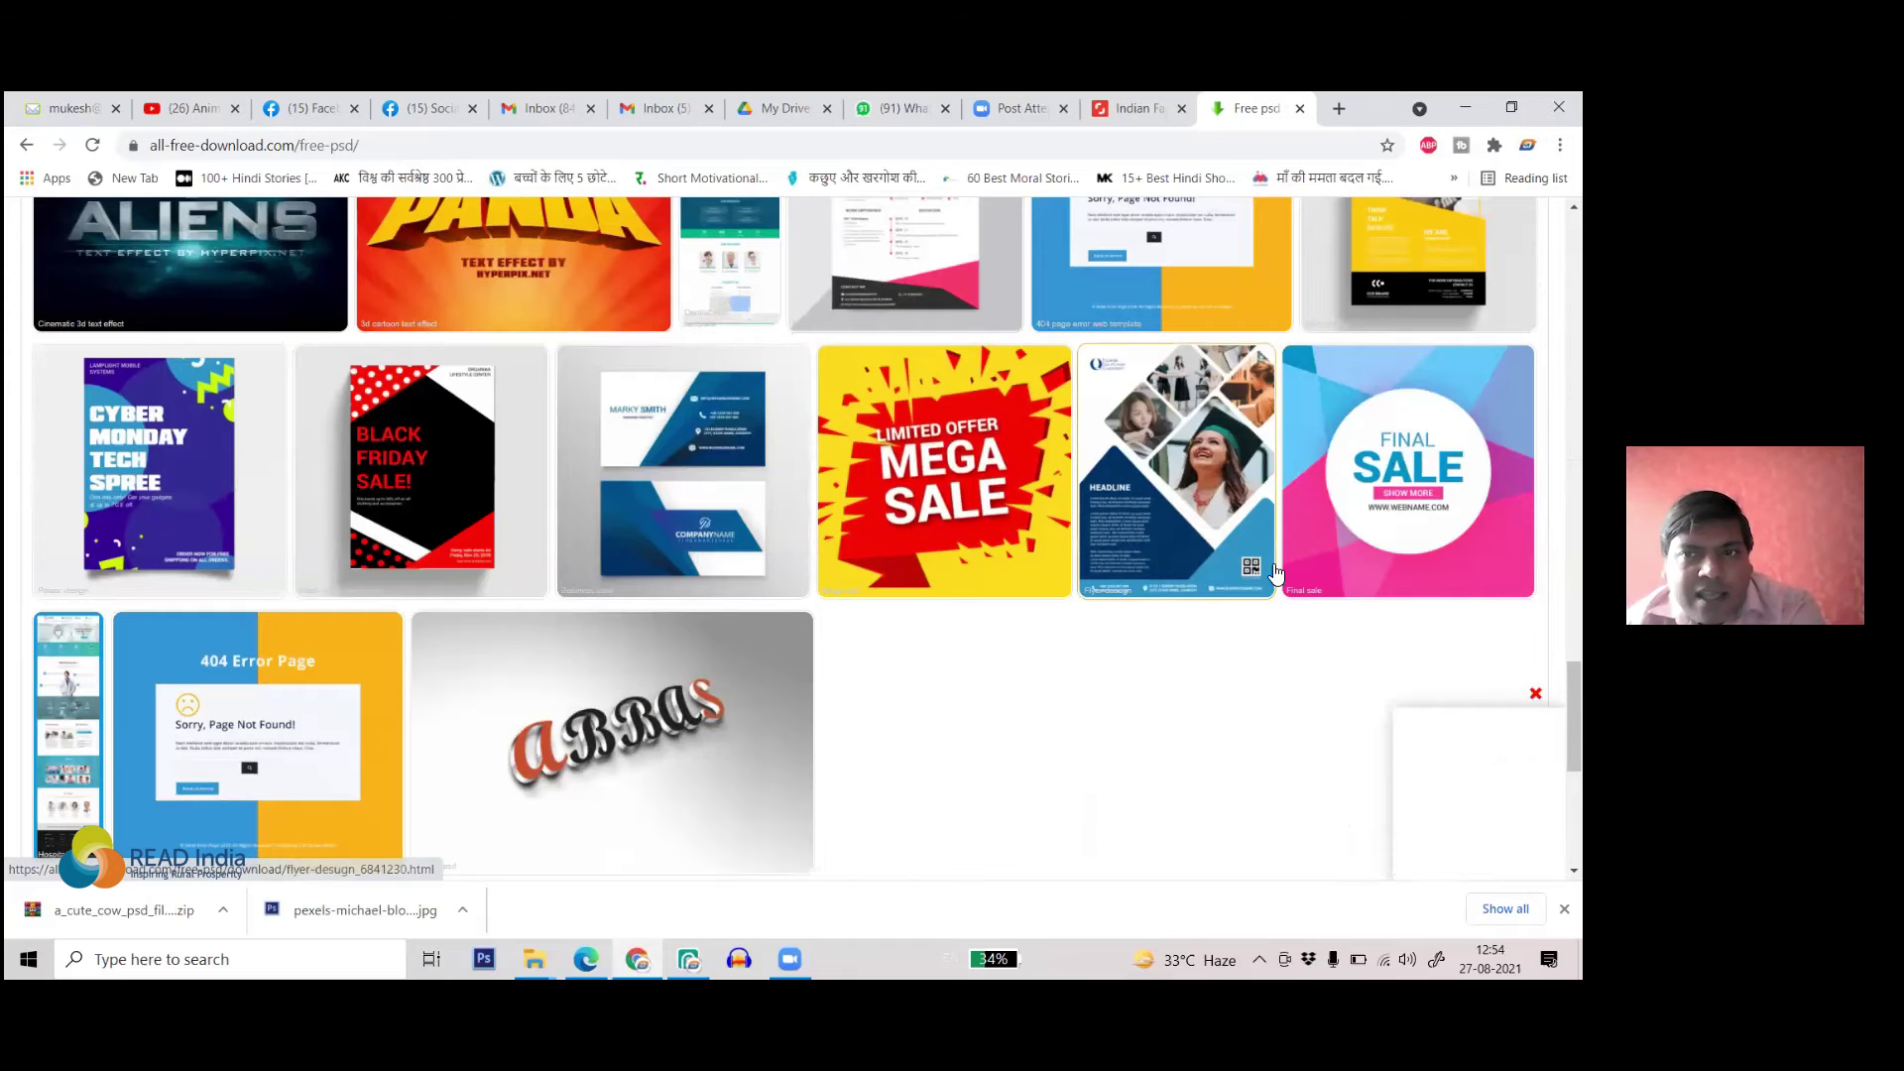
click(1197, 501)
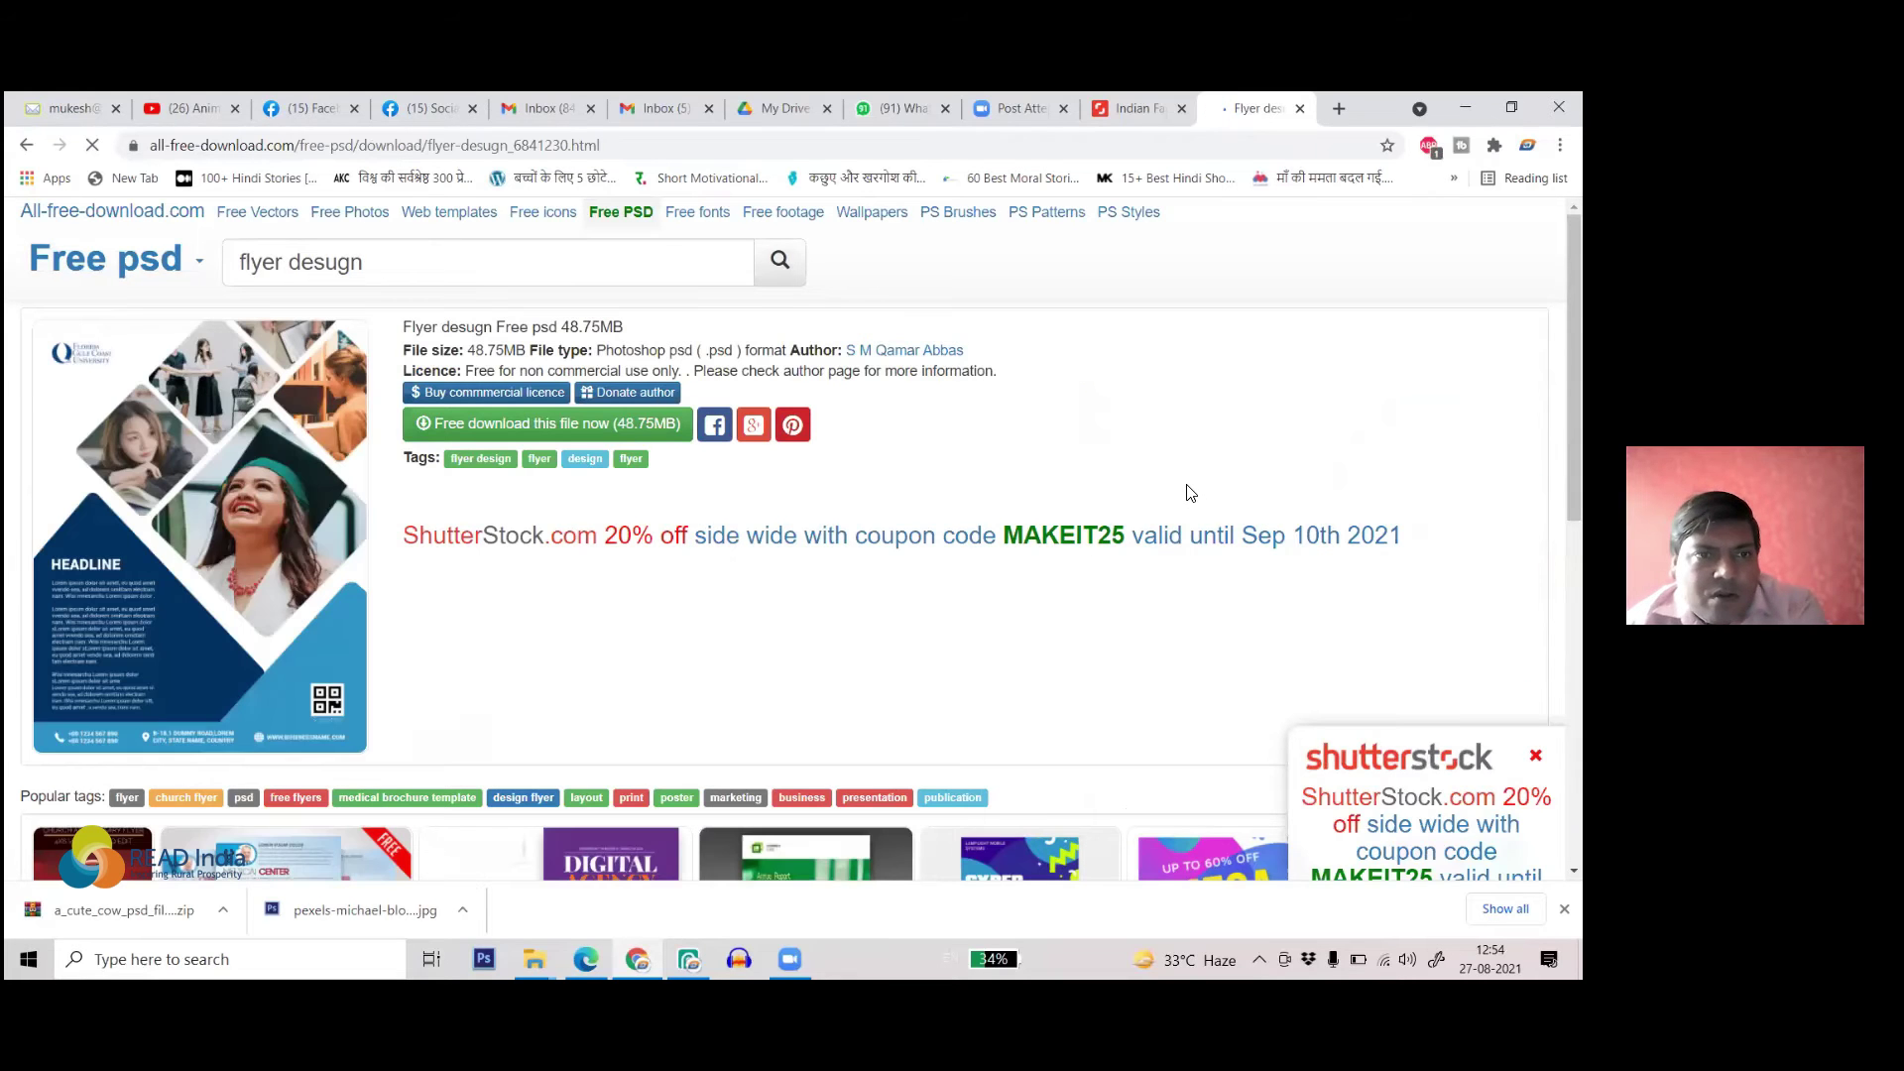
click(528, 421)
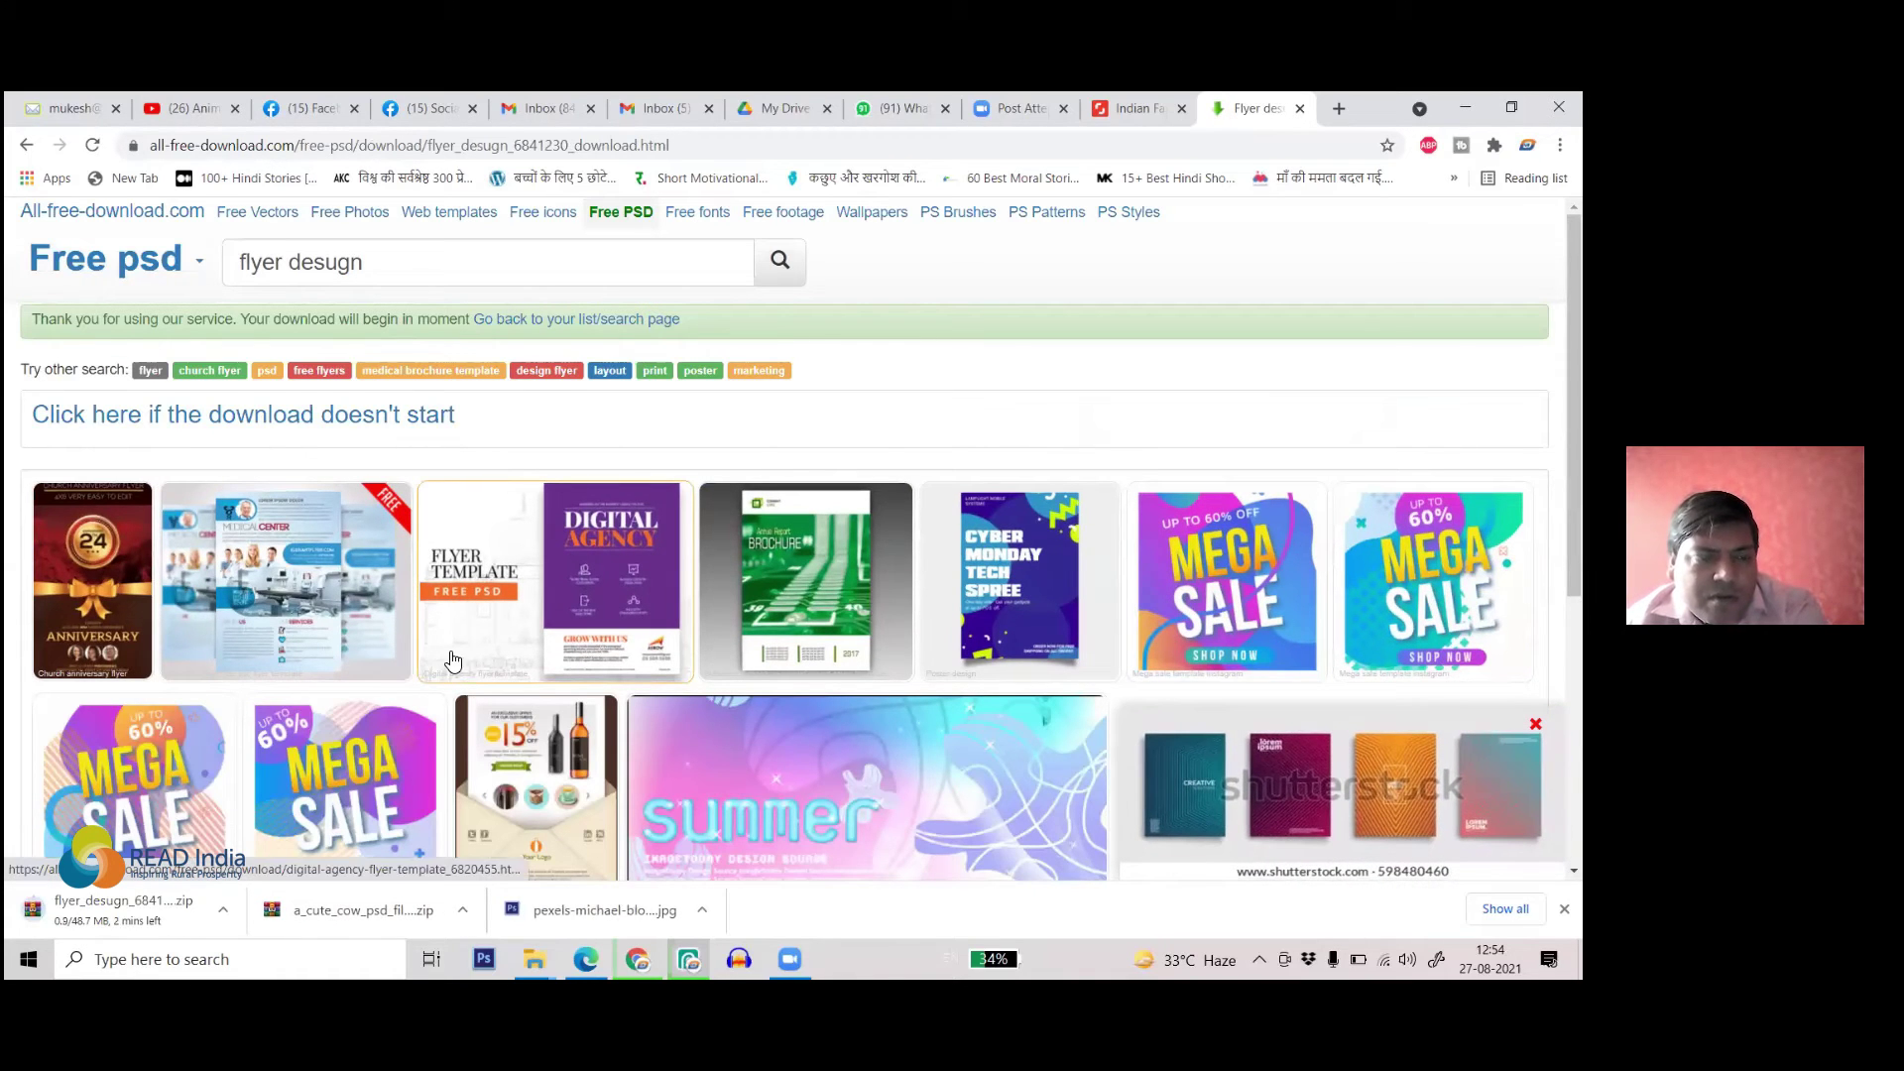
- Reopen the main Free PSD listing and download the Lightbox text effect PSD
scroll(600, 631, down, 5)
scroll(600, 632, up, 3)
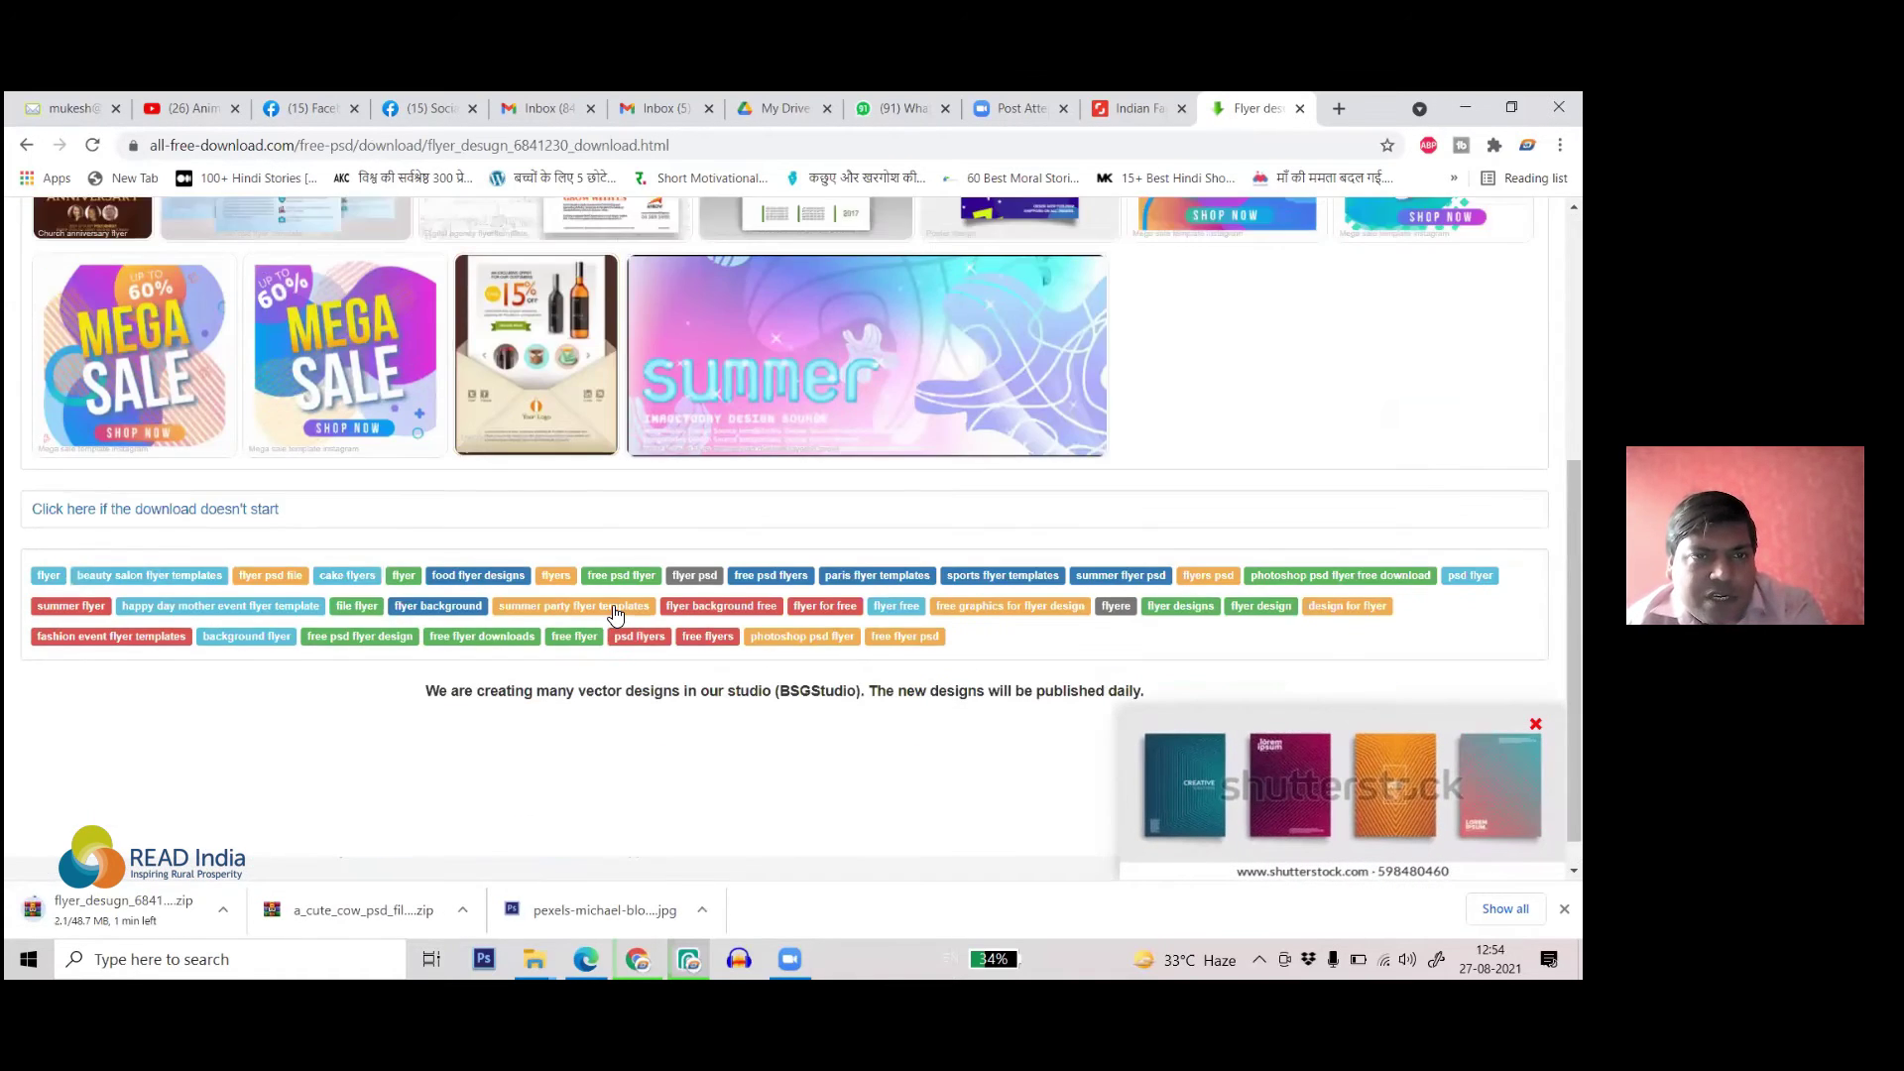
scroll(682, 660, up, 2)
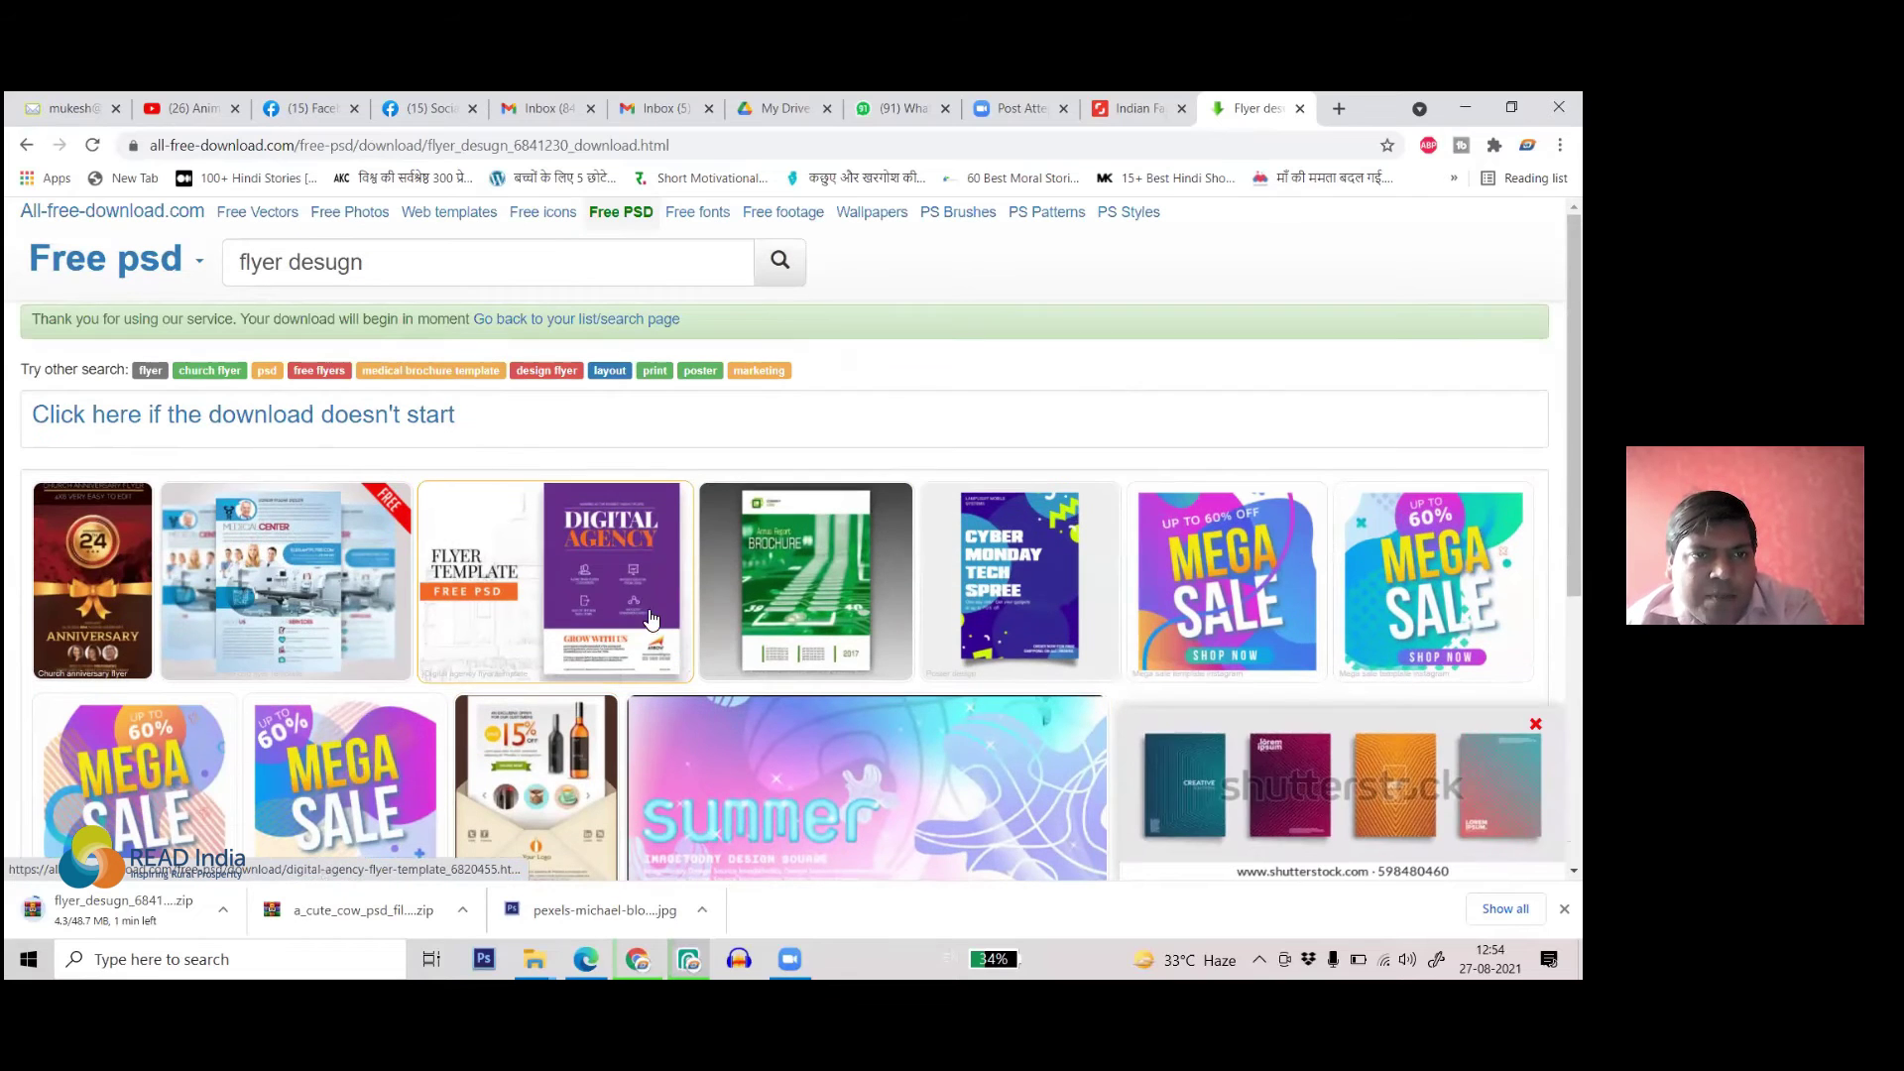
click(613, 210)
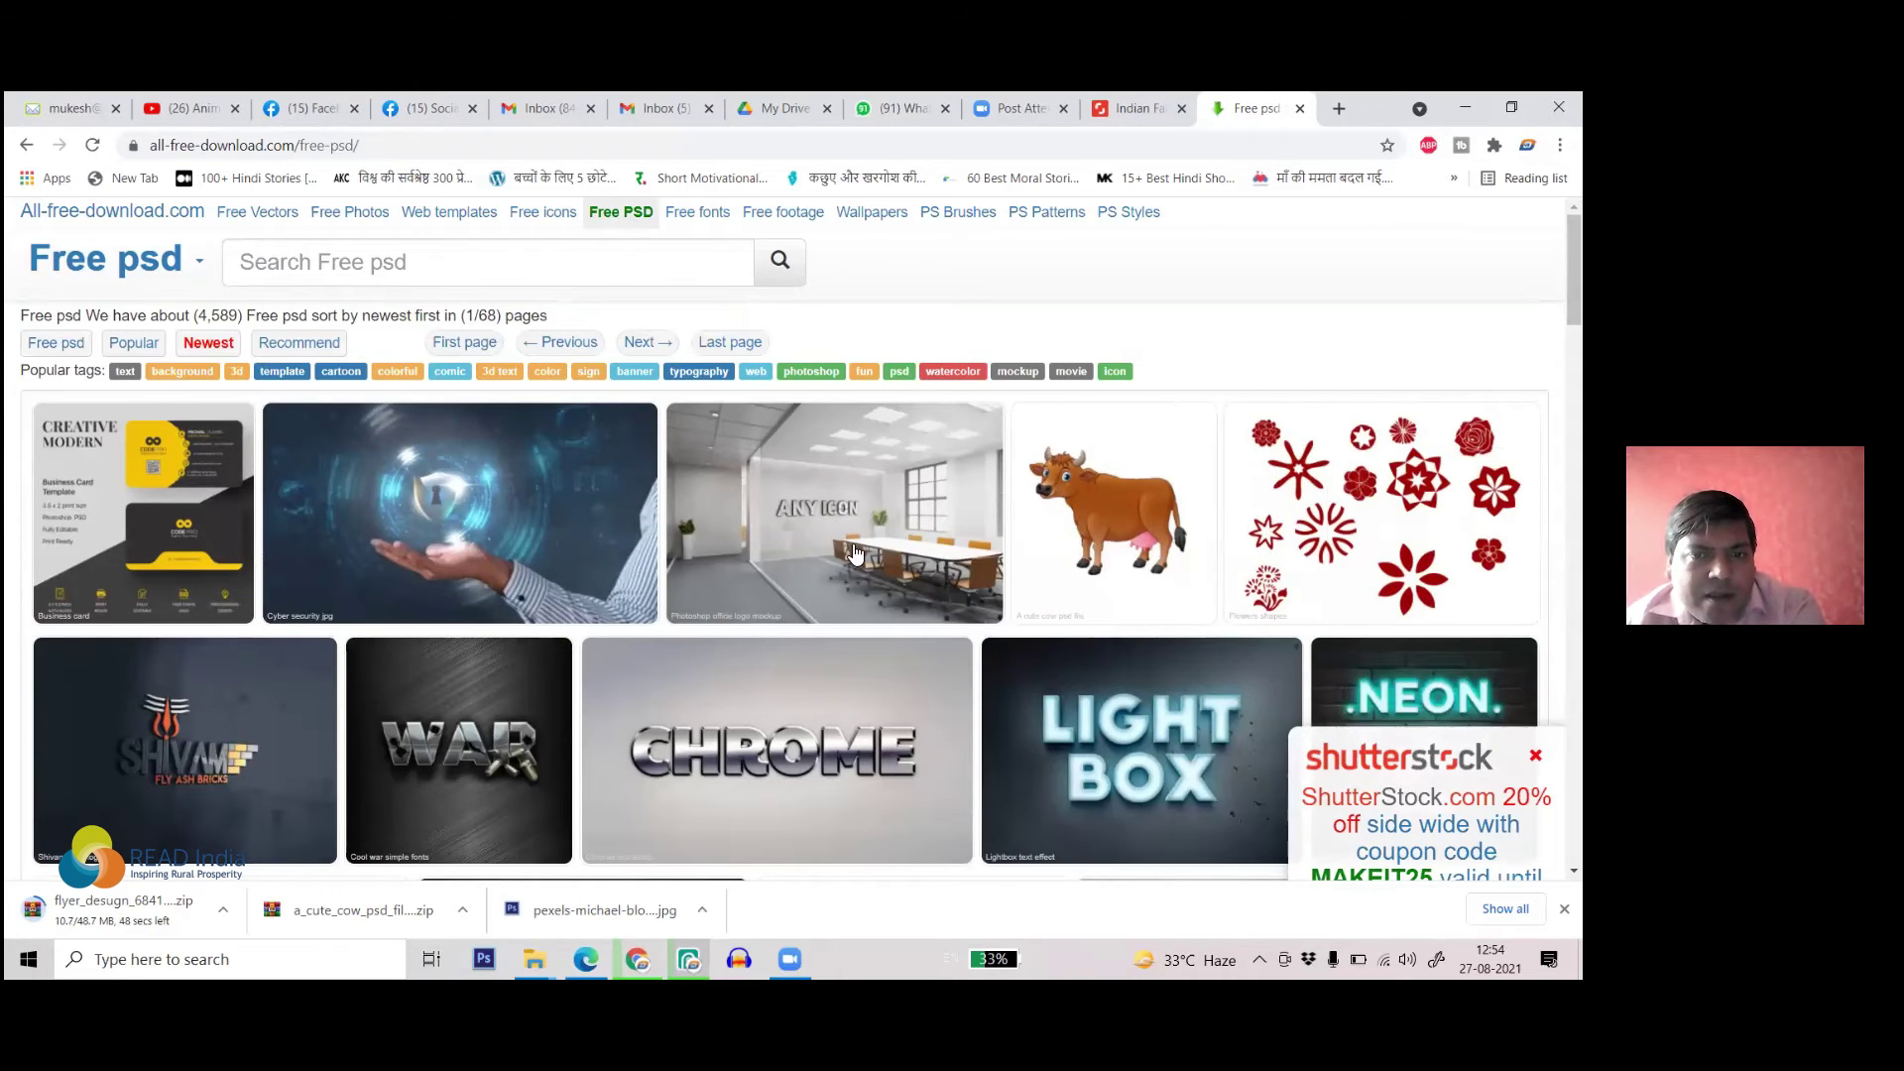
scroll(855, 553, down, 3)
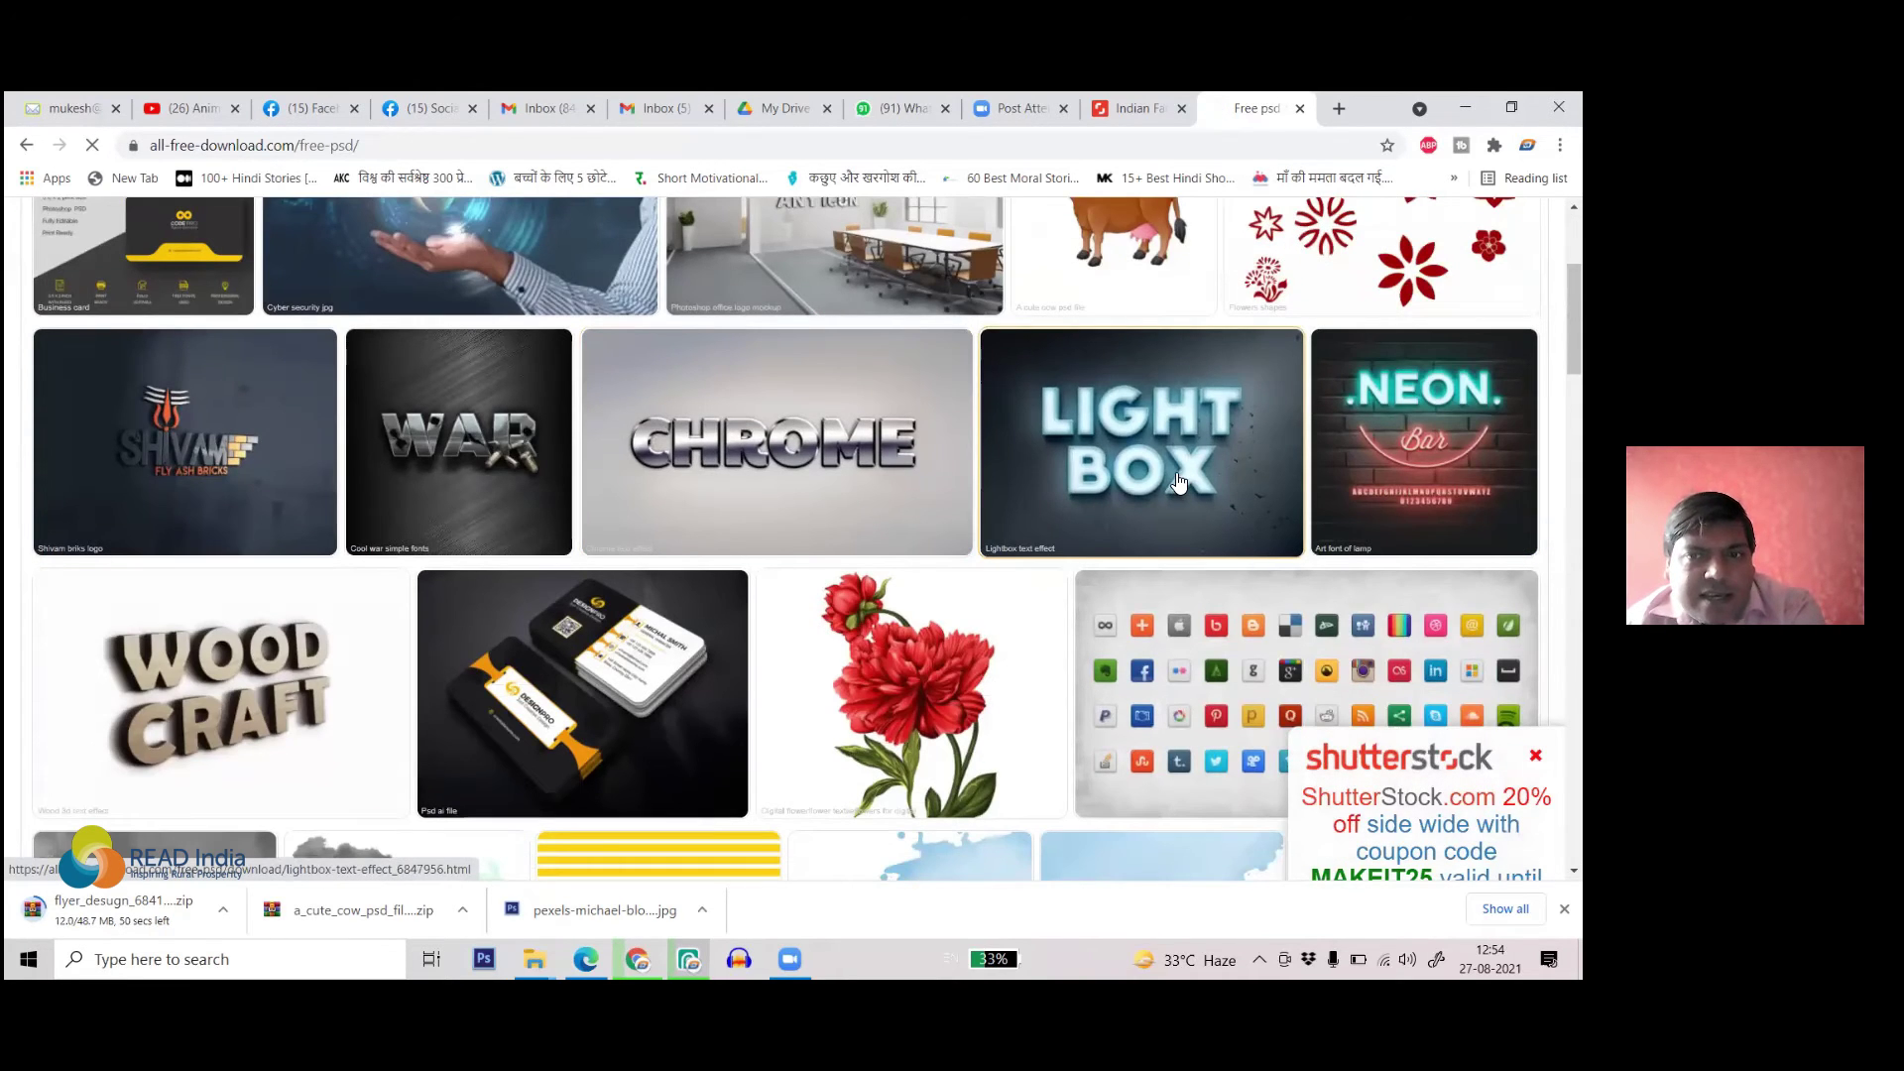
click(1173, 476)
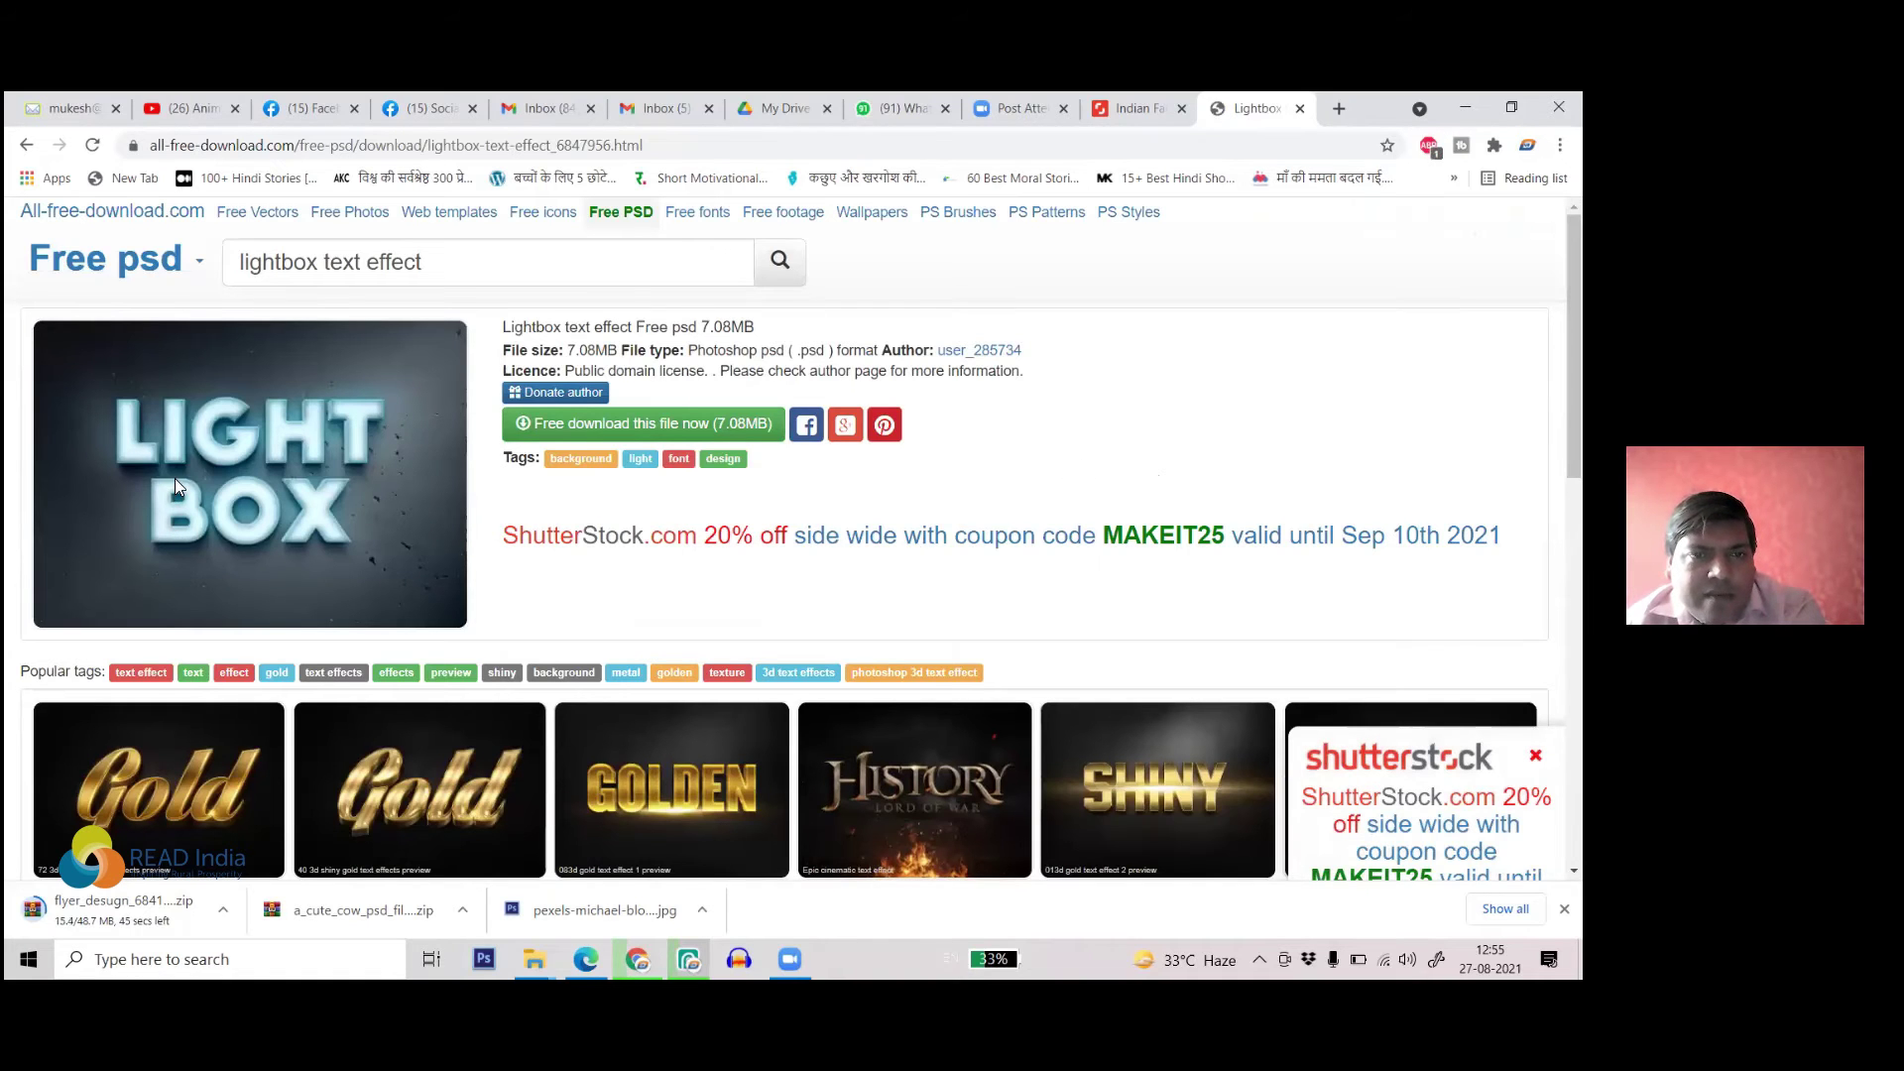
click(663, 417)
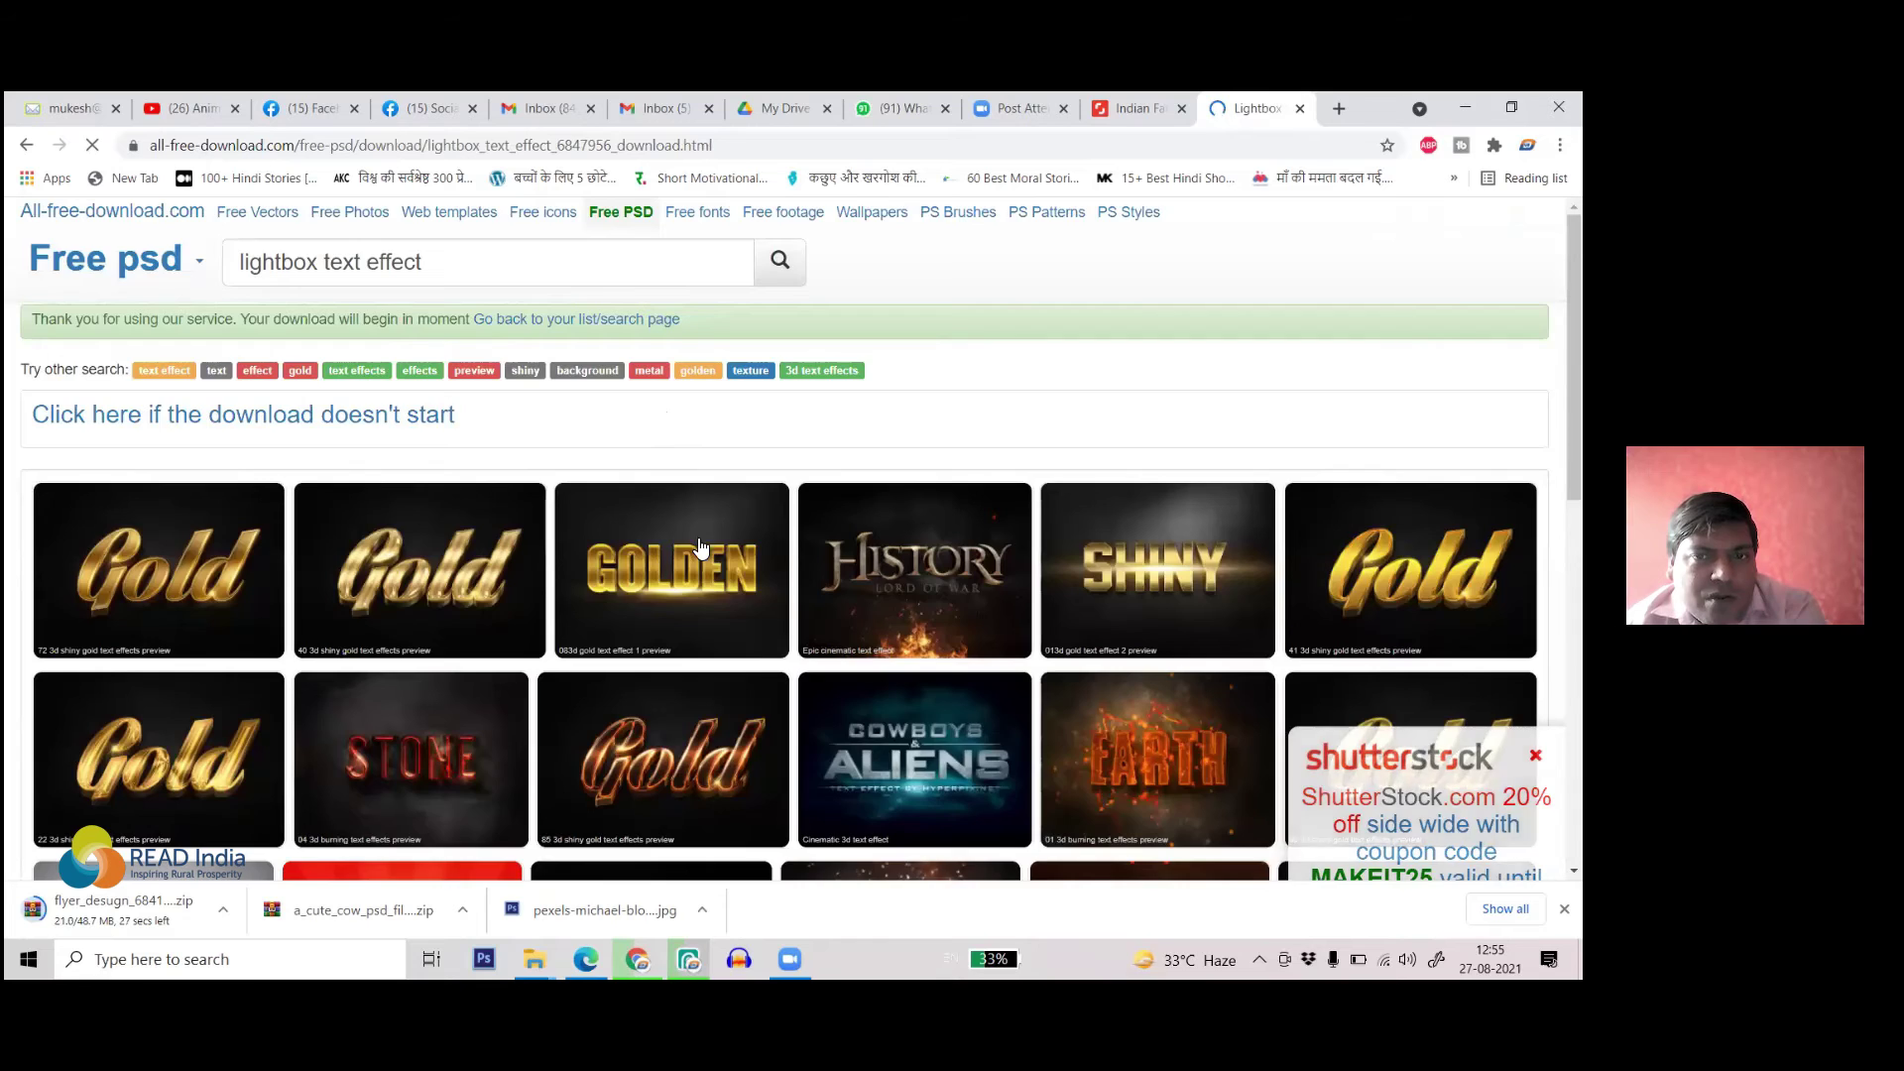
- Browse the related text effects while the download completes and show the downloaded lightbox archive in its folder
scroll(661, 416, down, 4)
scroll(685, 476, up, 2)
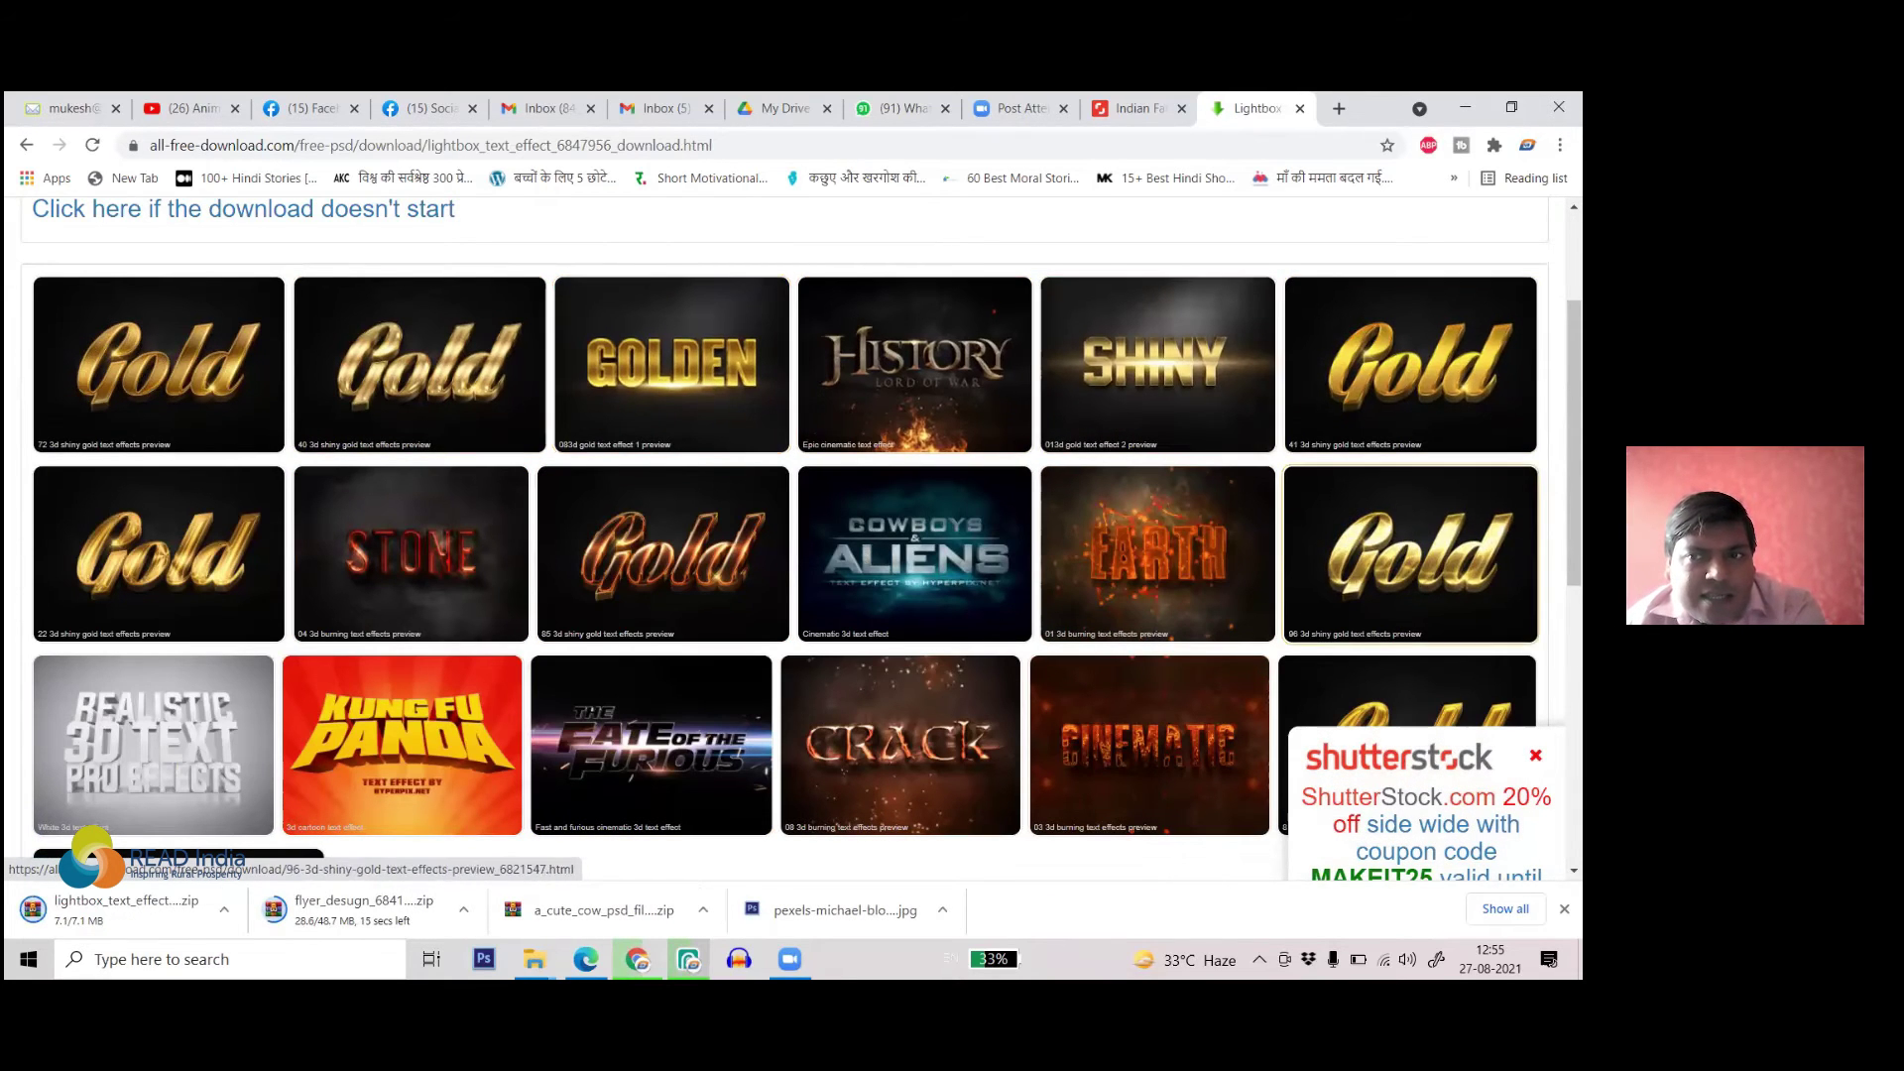
scroll(1408, 495, down, 3)
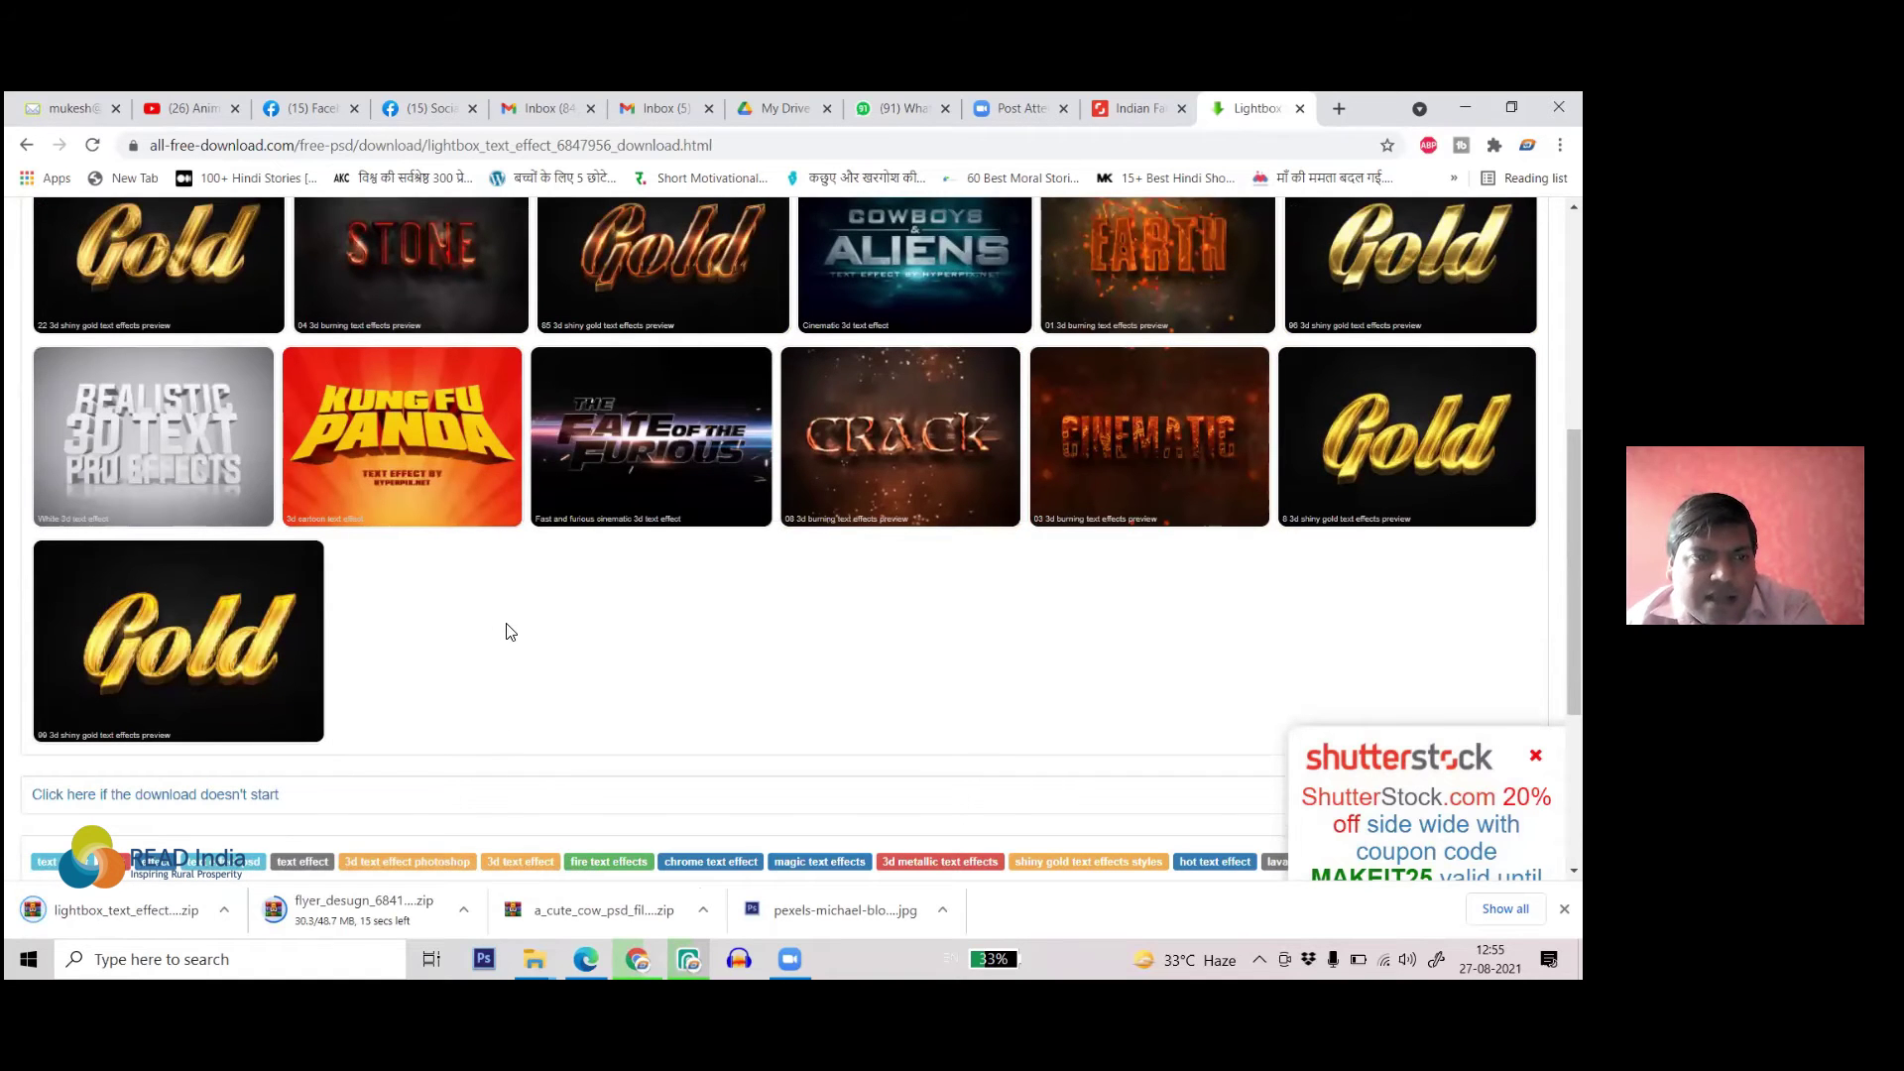
click(224, 909)
click(277, 850)
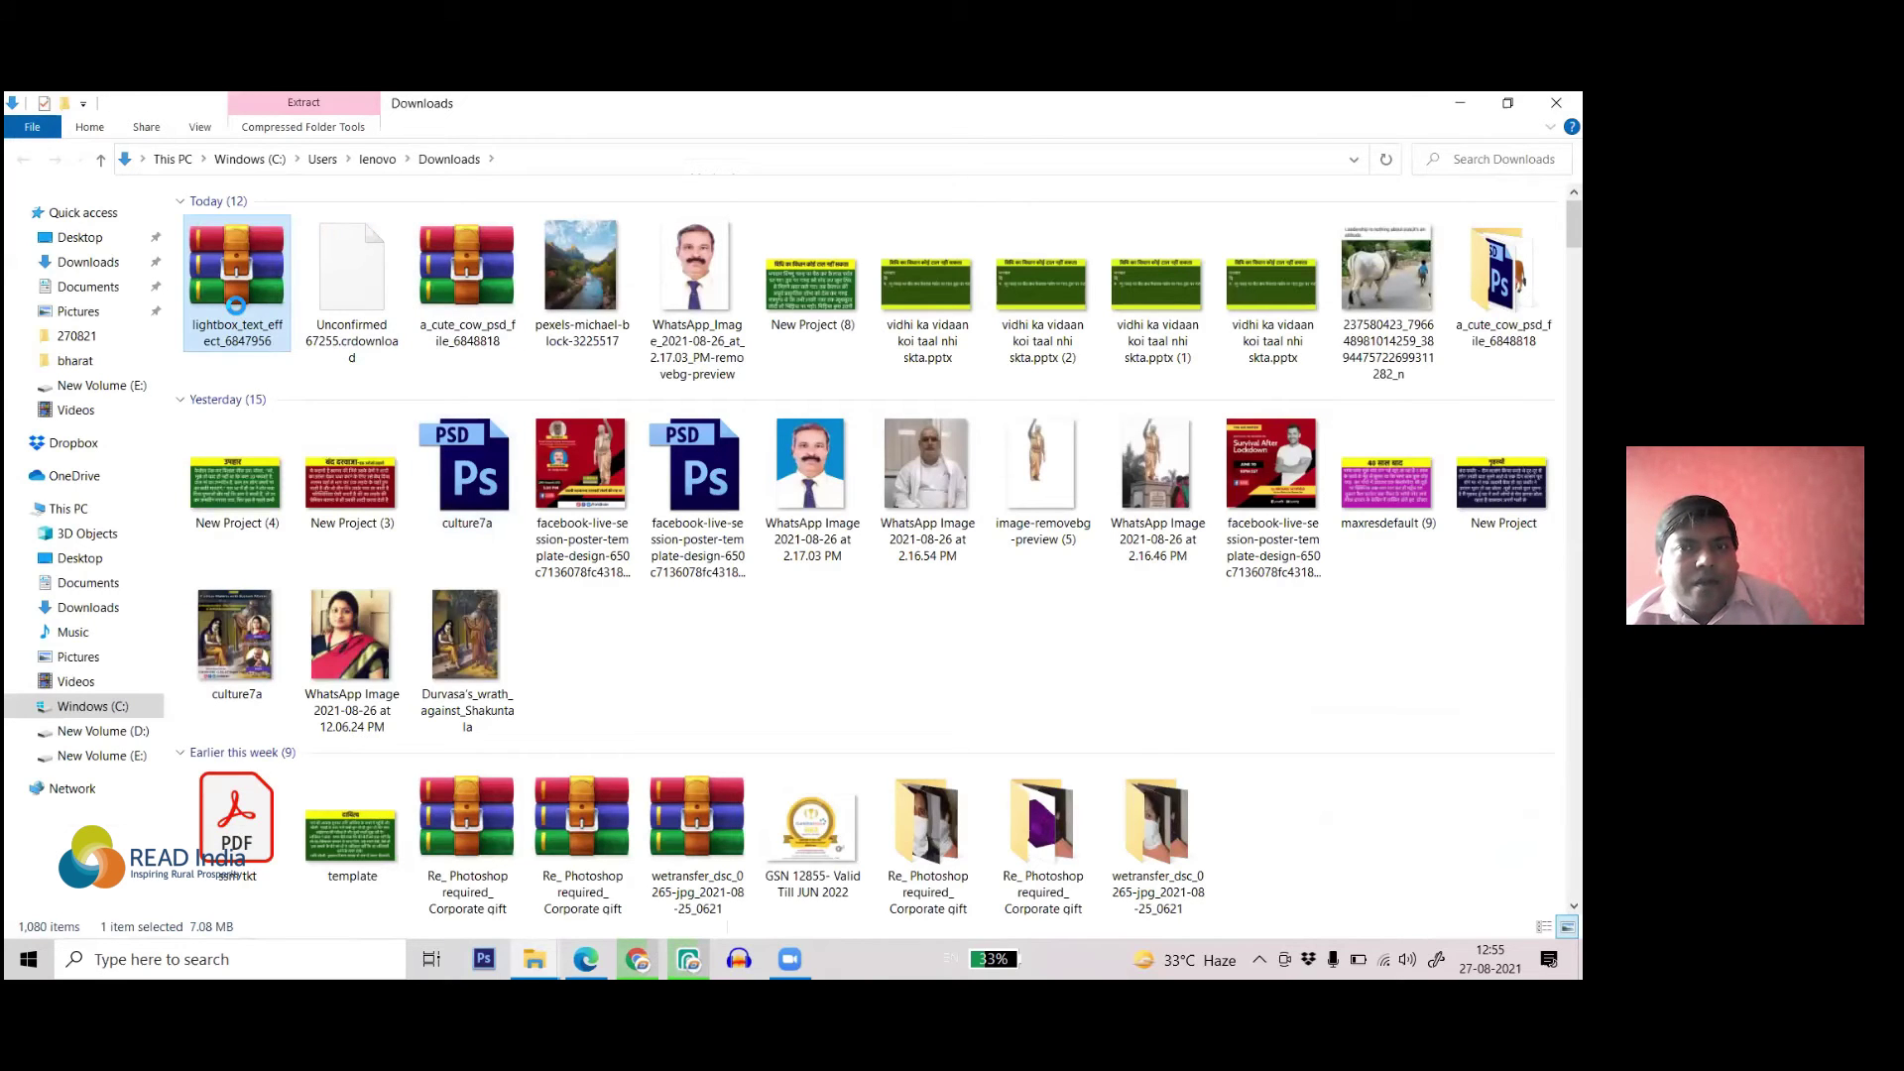
- Extract the archive to lightbox_text_effect_6847956 and open its Lightbox Text Effect PSD in Photopea
right_click(233, 306)
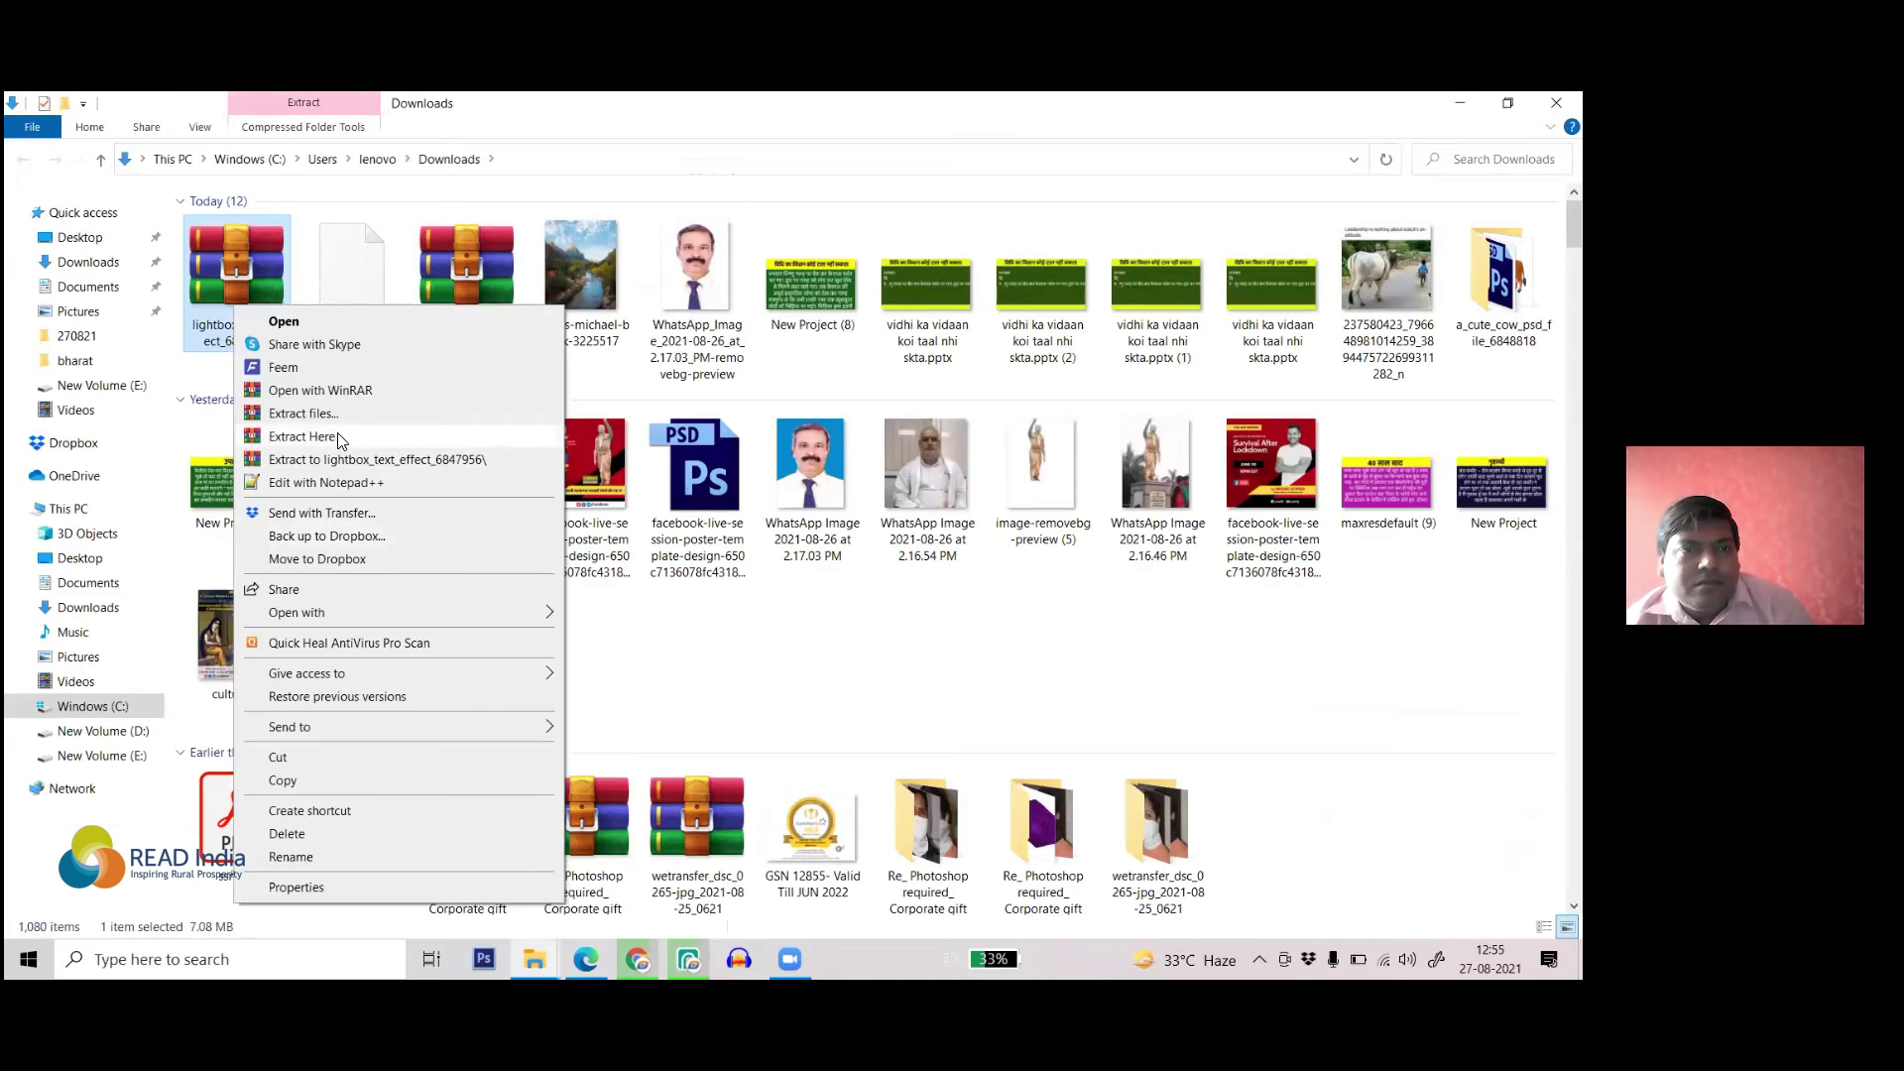
click(347, 464)
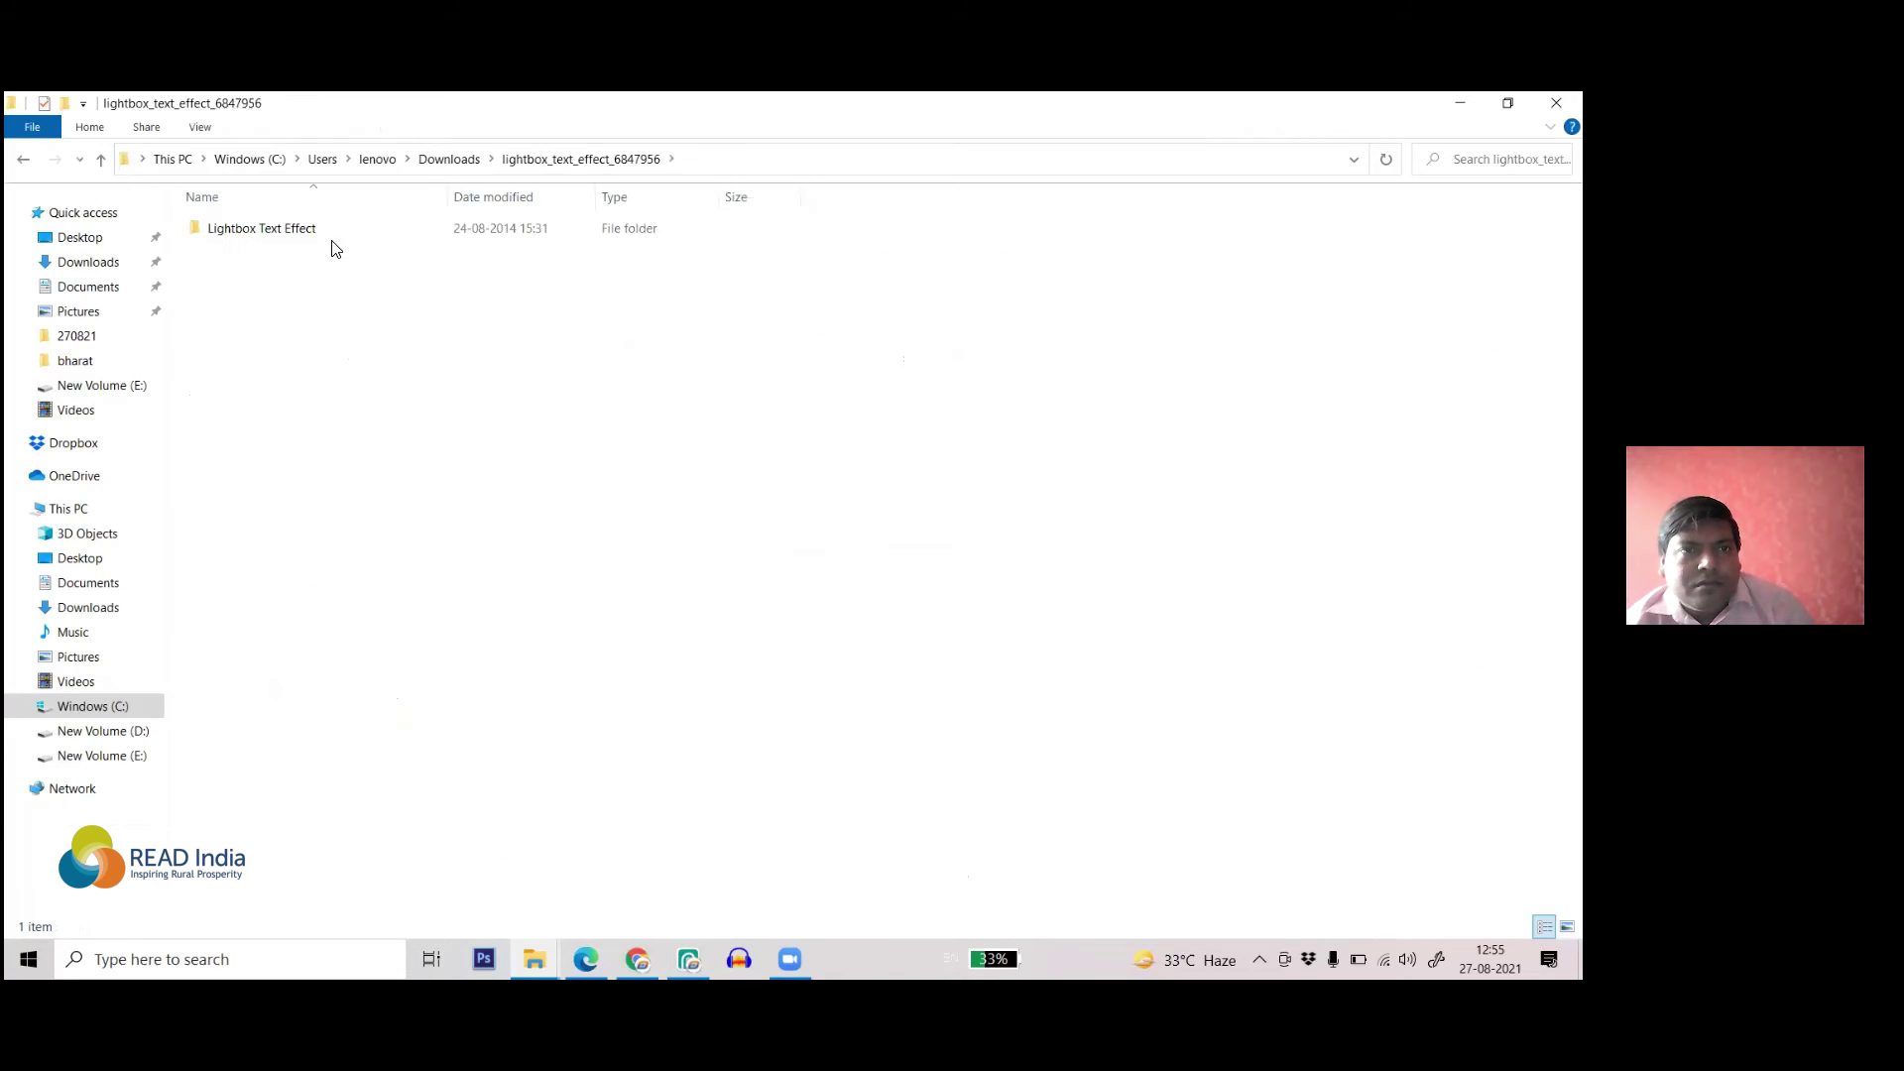
double_click(331, 242)
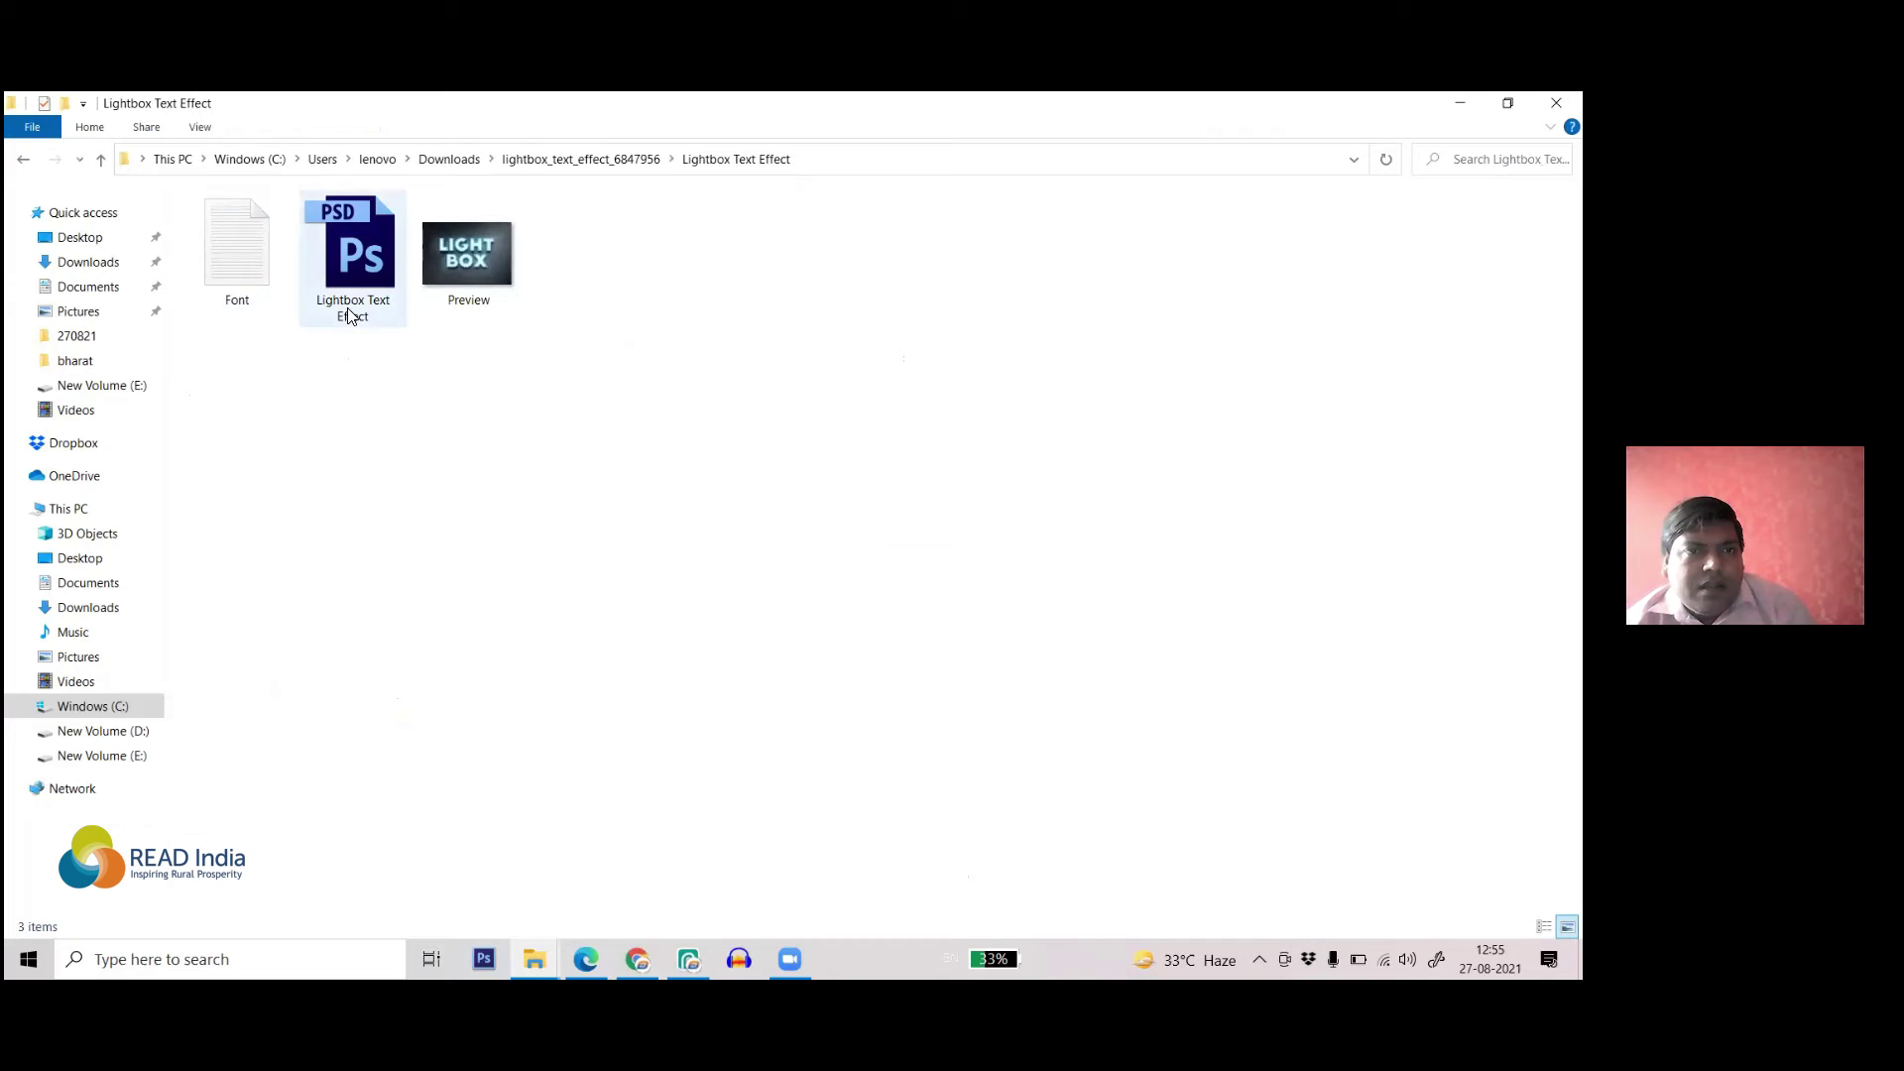
drag(360, 320, 729, 203)
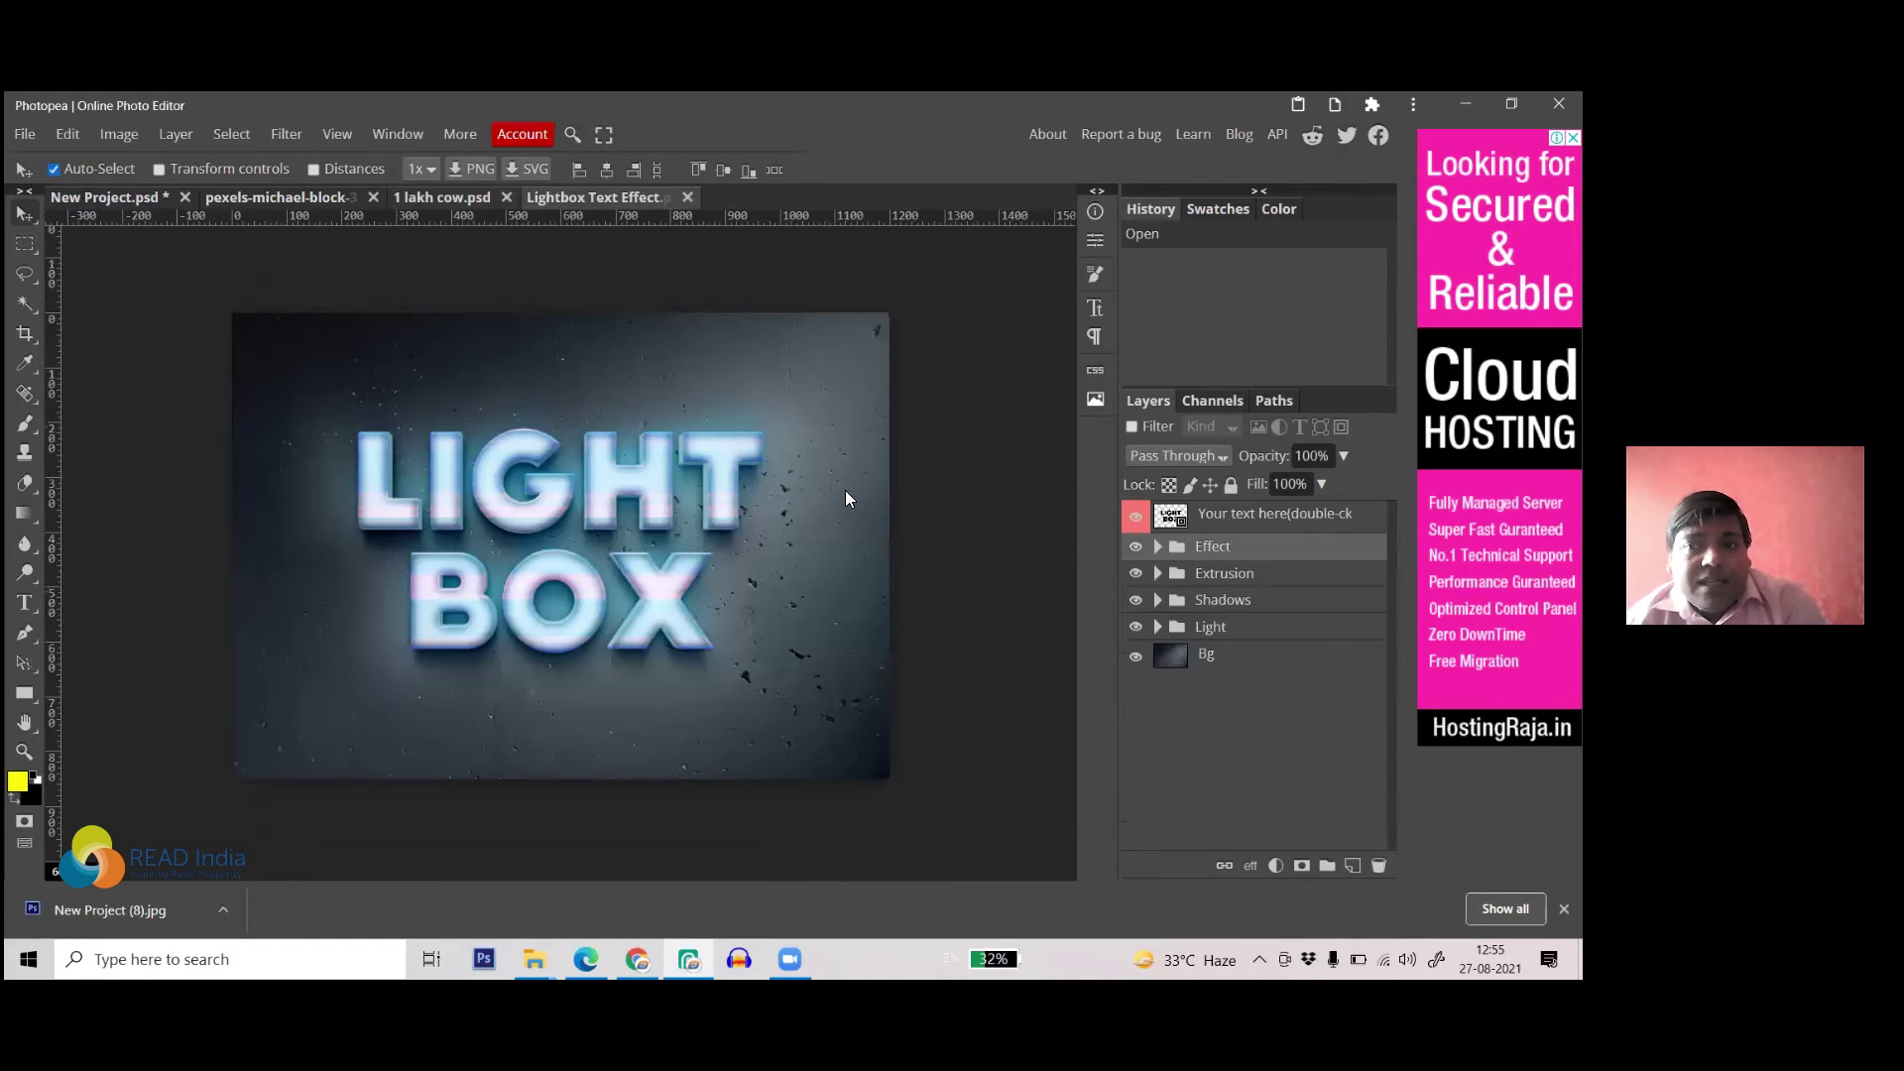
- Try to edit the LIGHT BOX lettering directly on the canvas with the Type tool
click(25, 602)
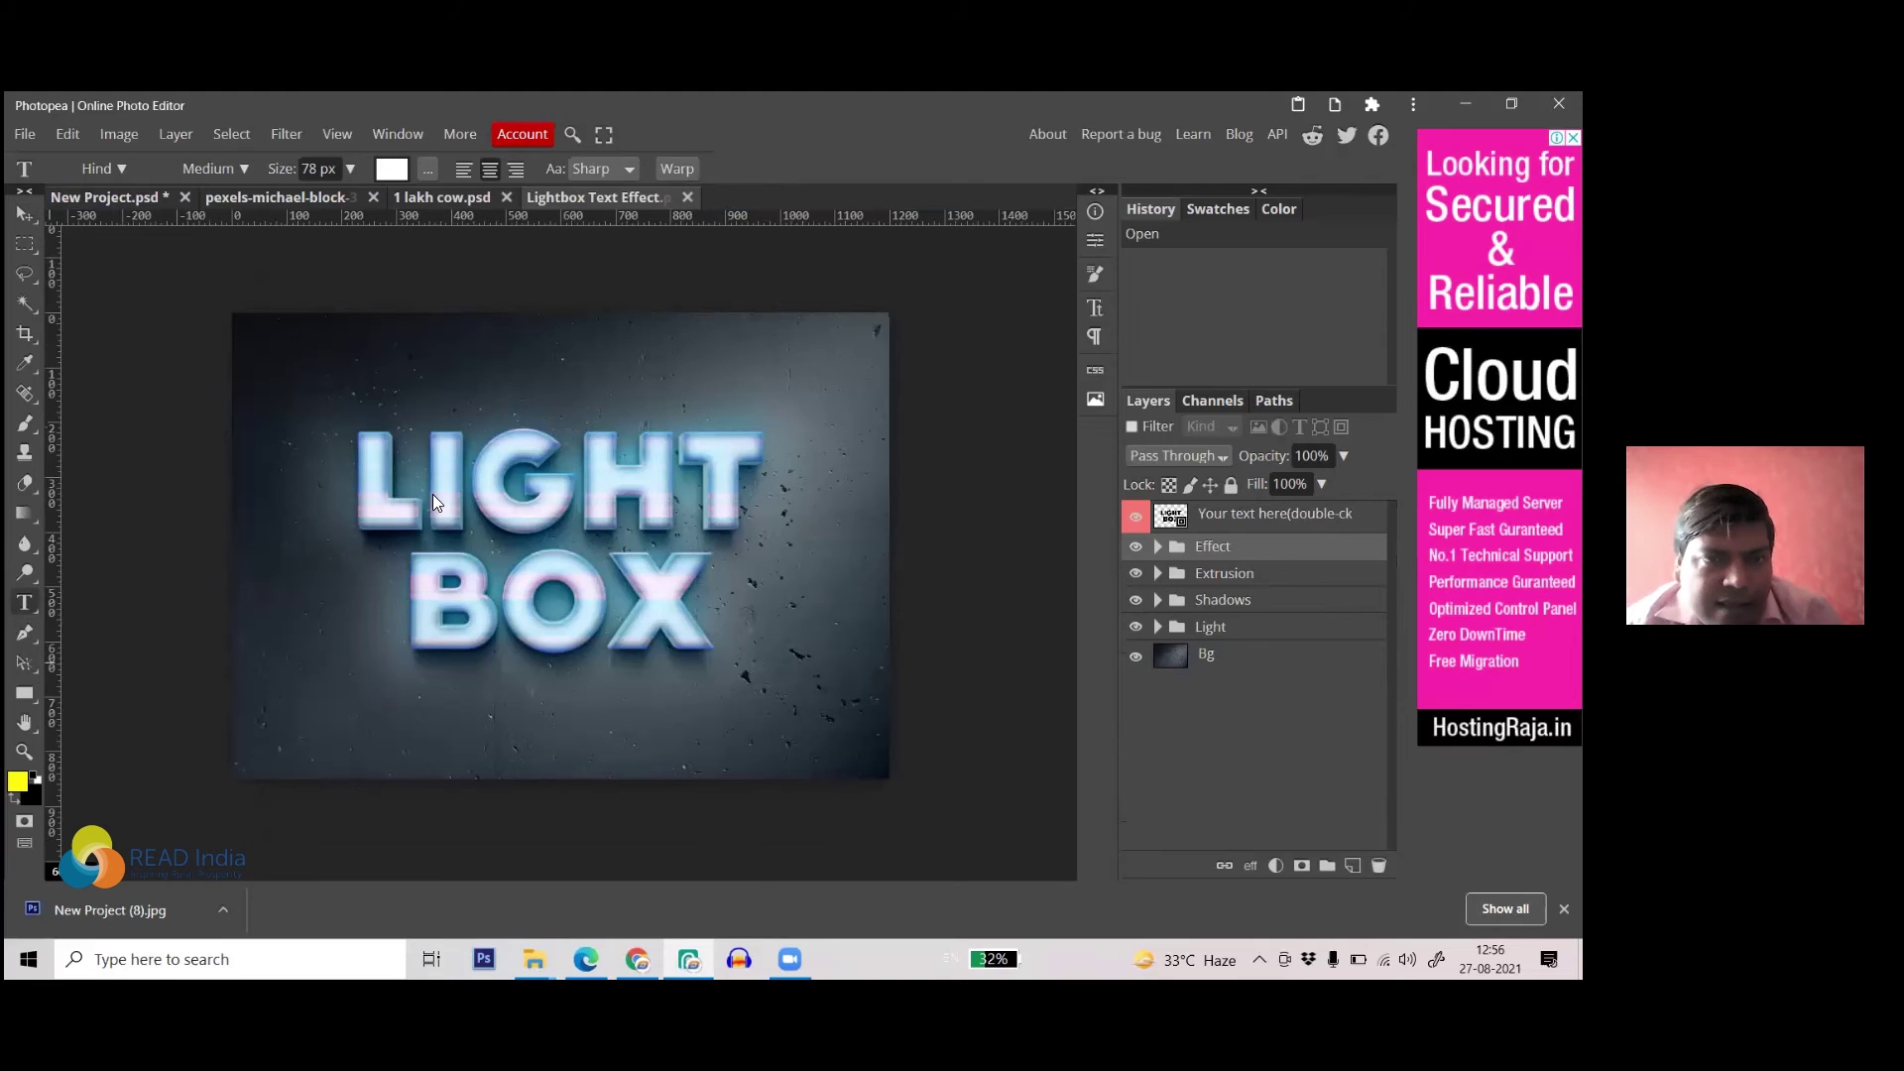
click(438, 495)
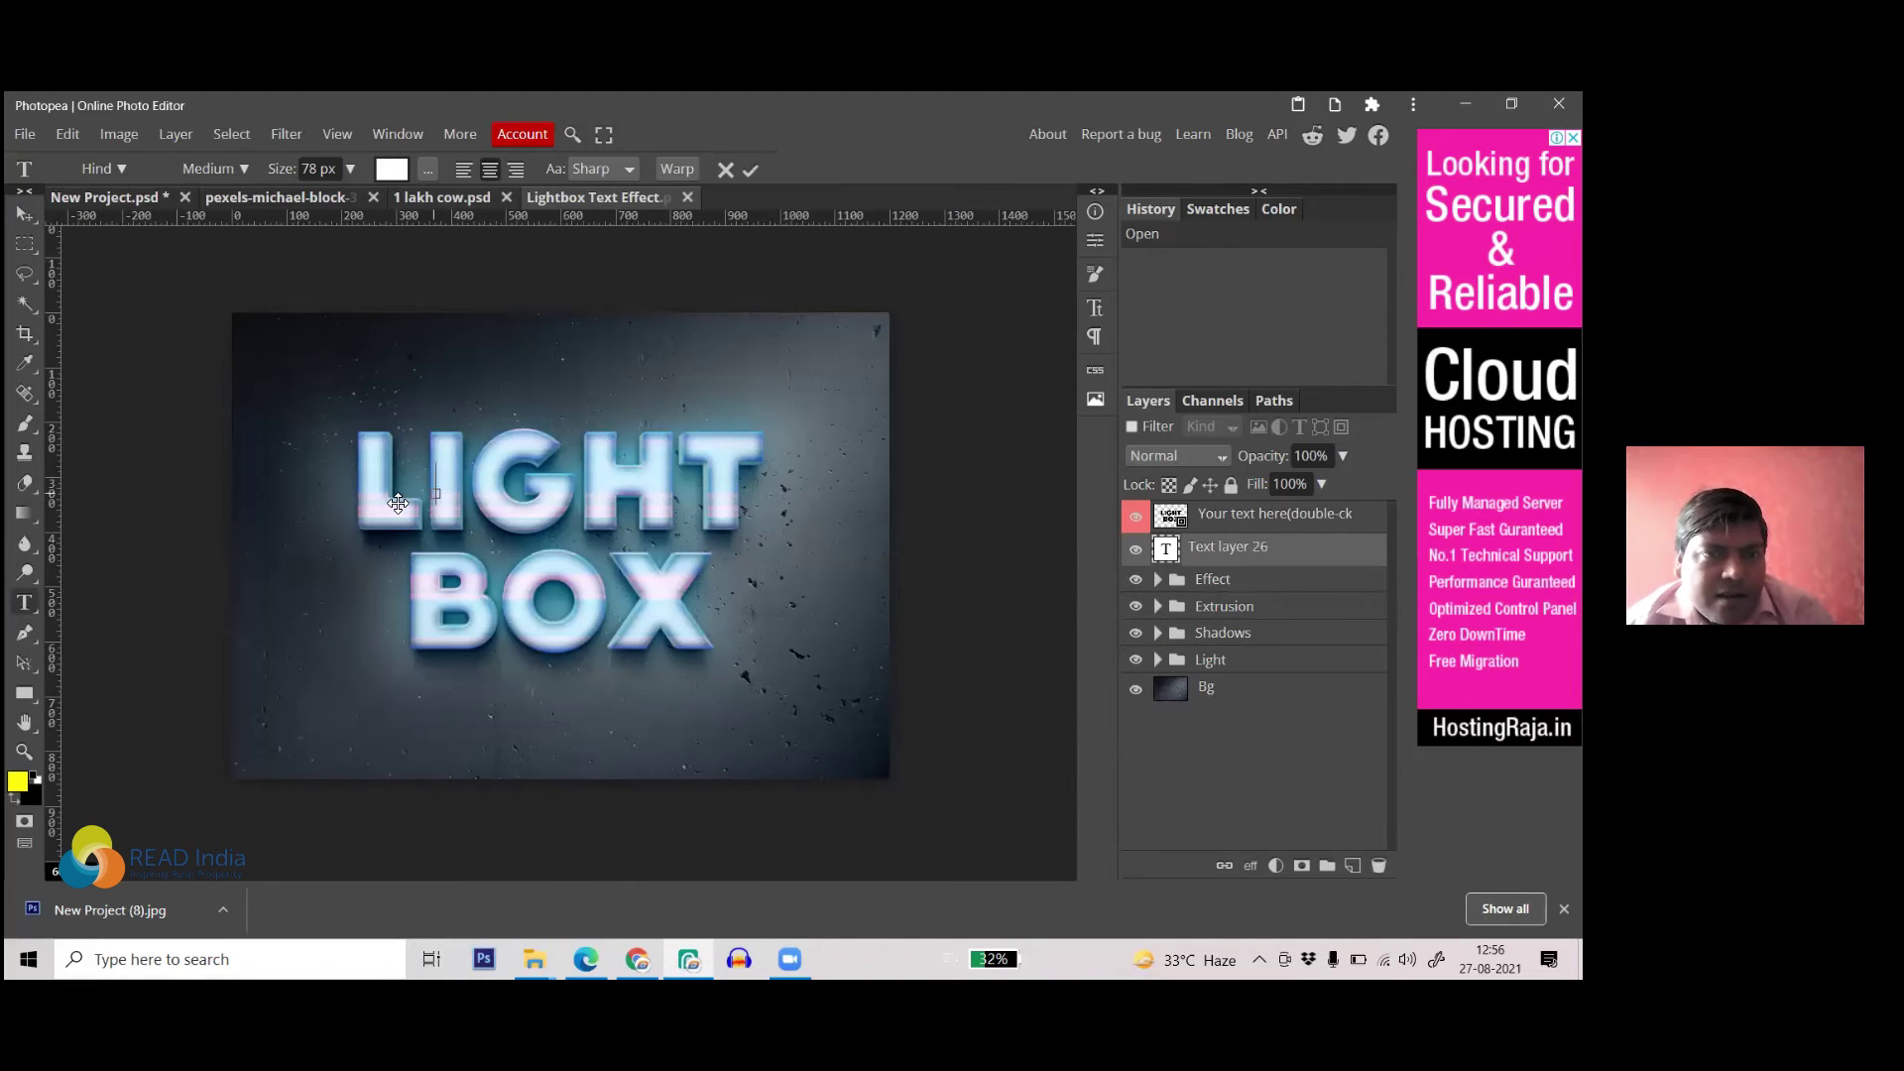
click(20, 216)
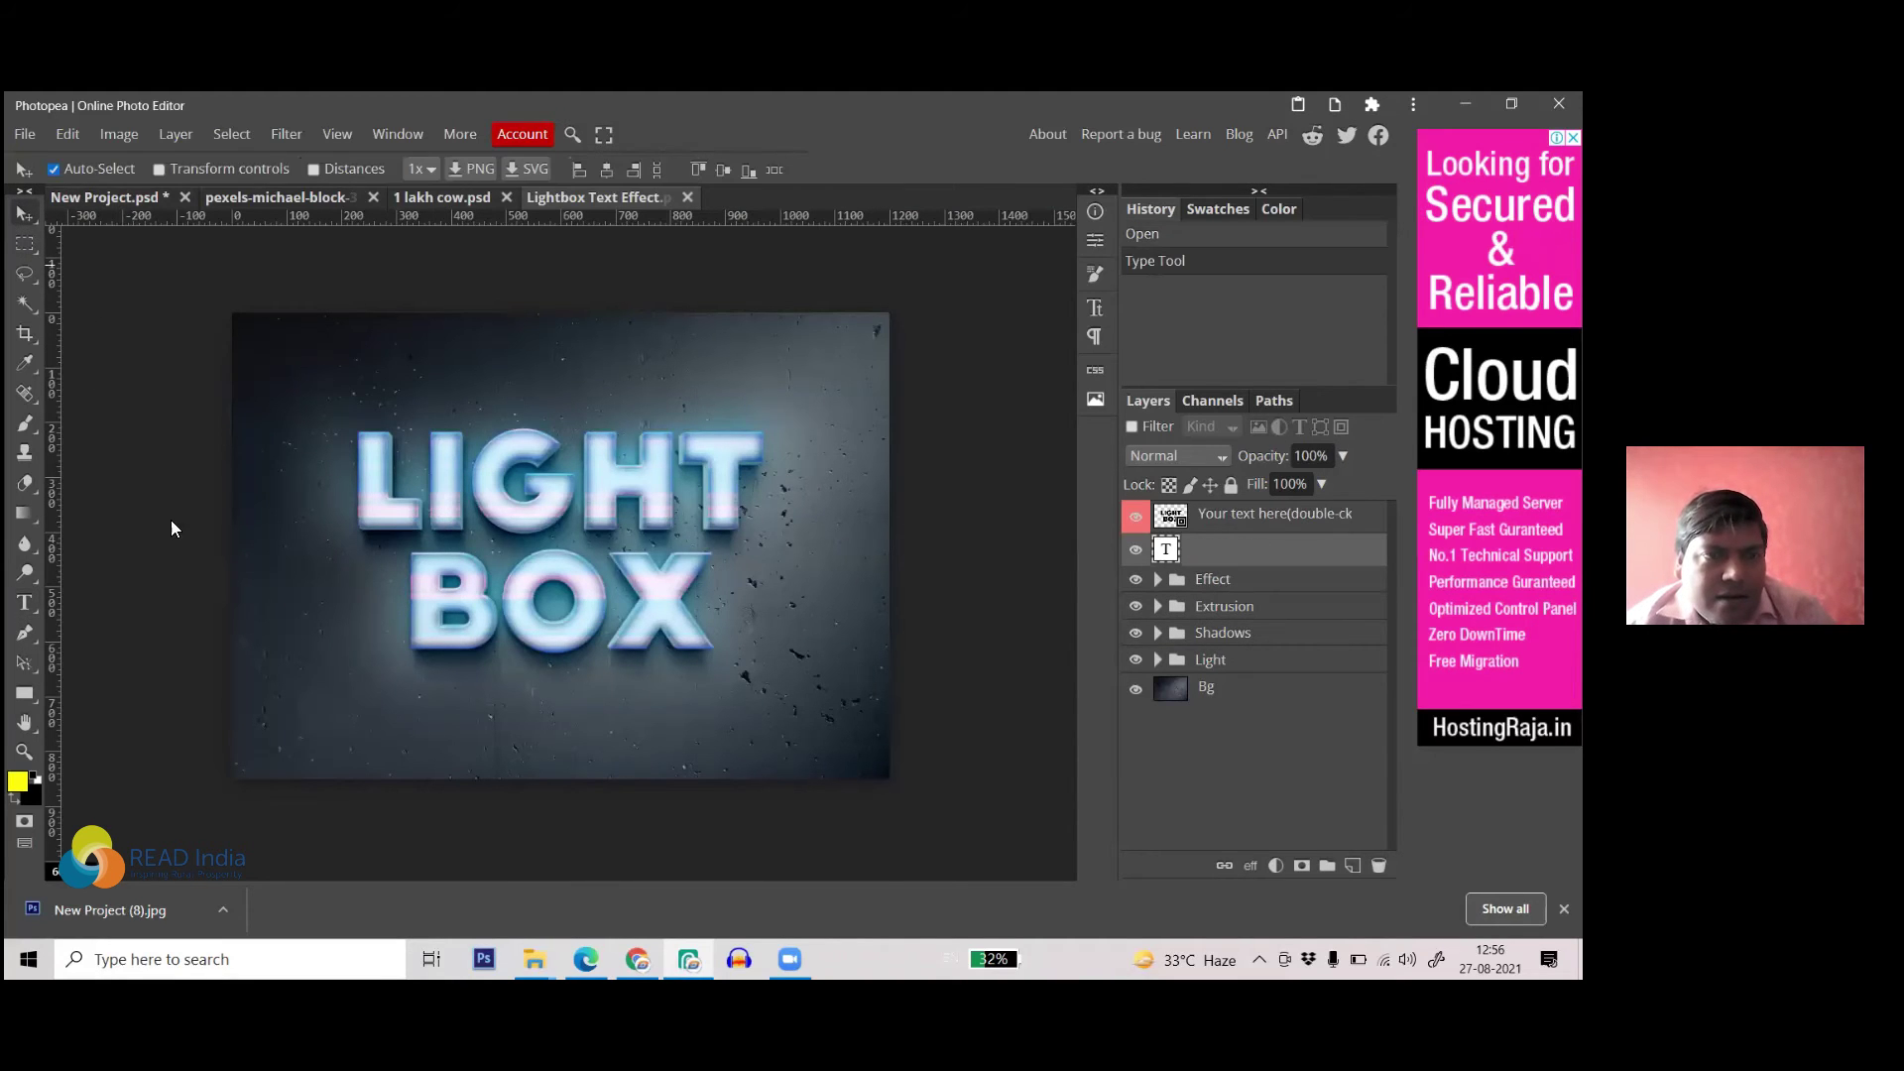
click(27, 601)
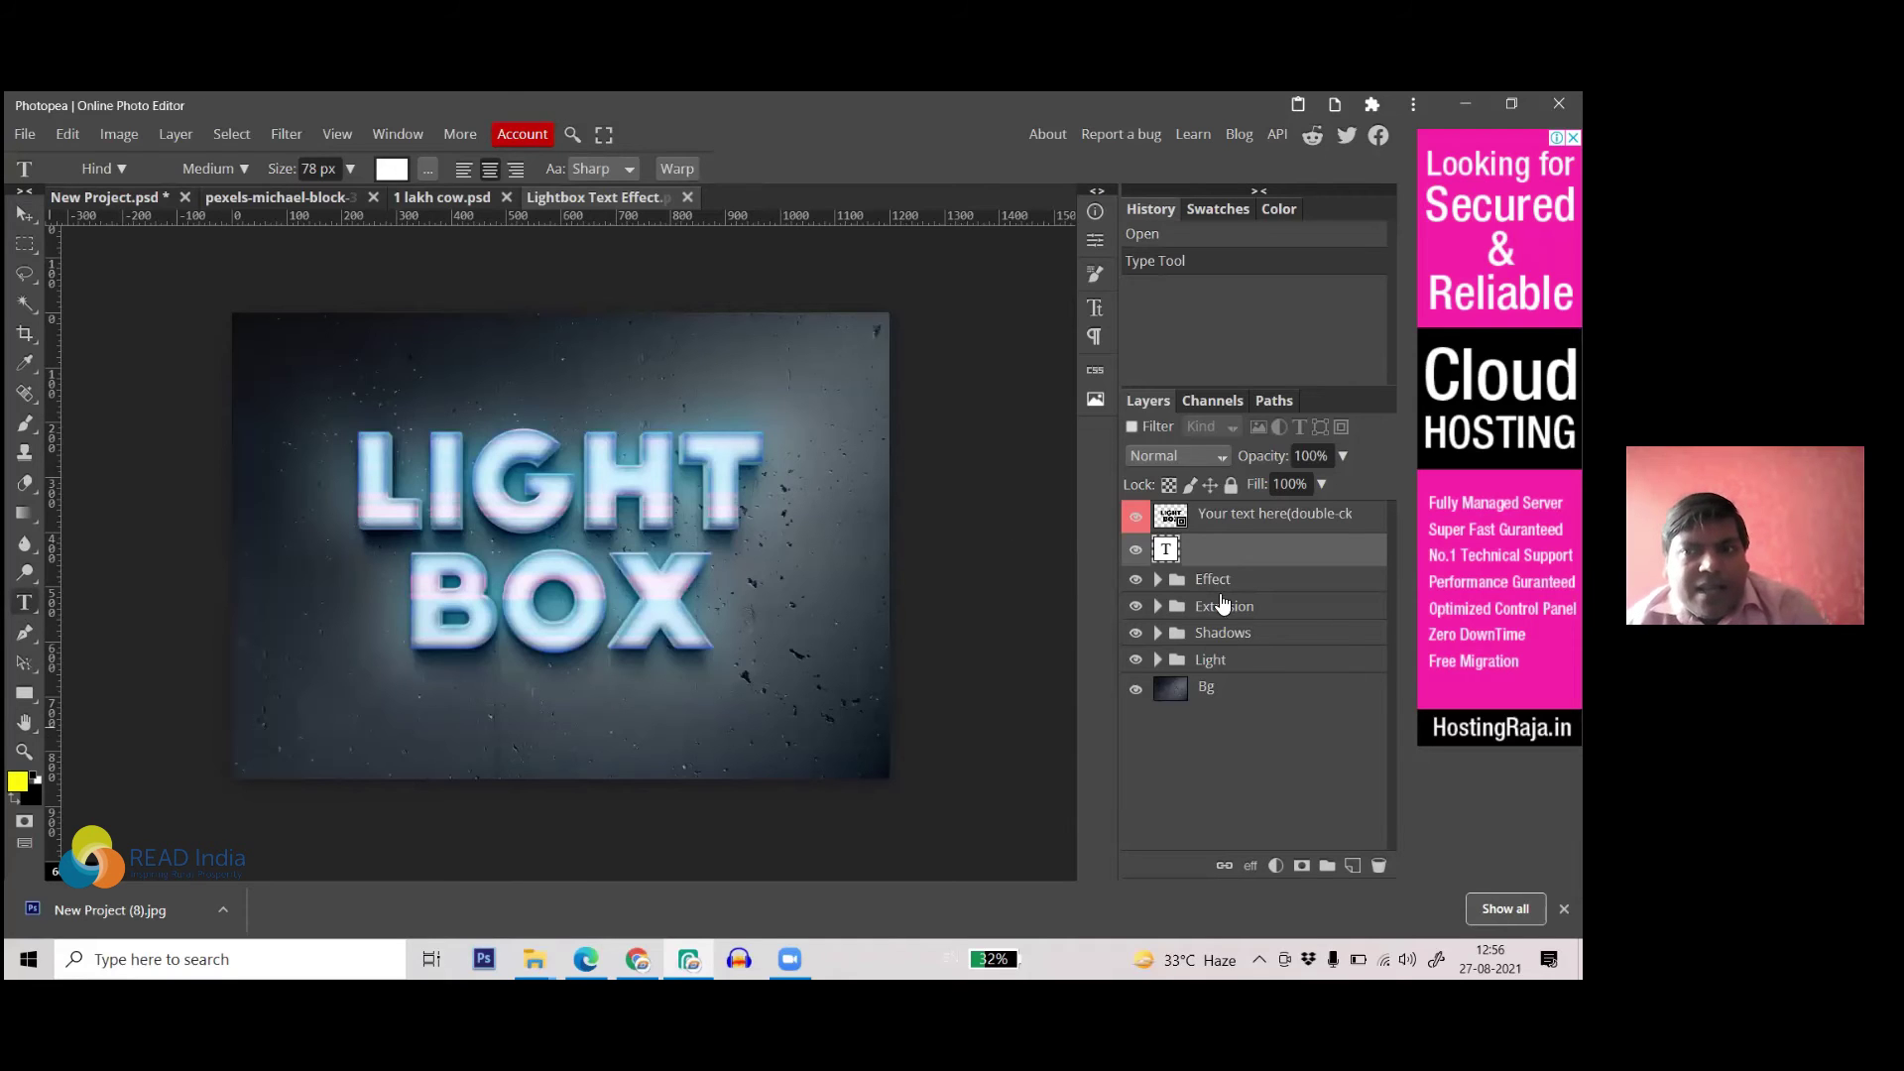
- Examine the "Your text here" layer and the Effect, Light, Shadows and Extrusion groups, including the effects on the first Extrusion text layer
click(1272, 518)
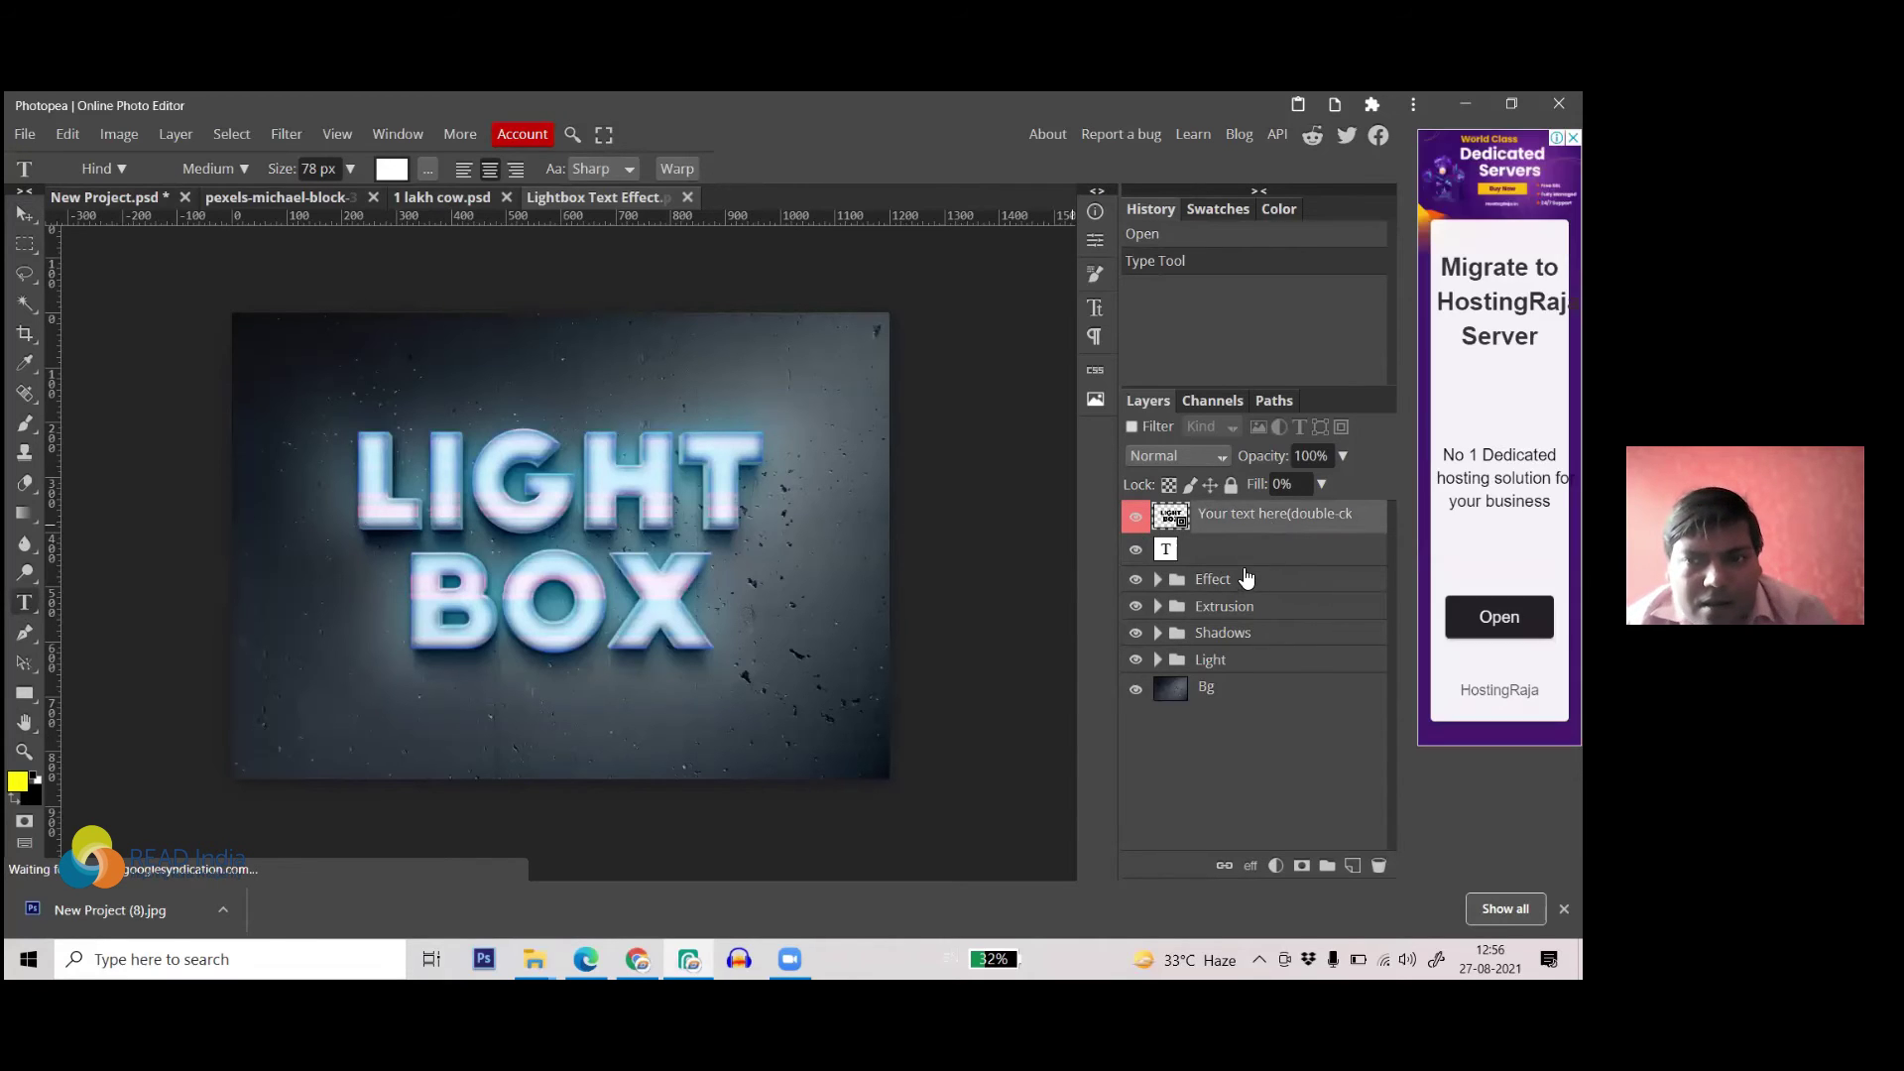
click(1159, 581)
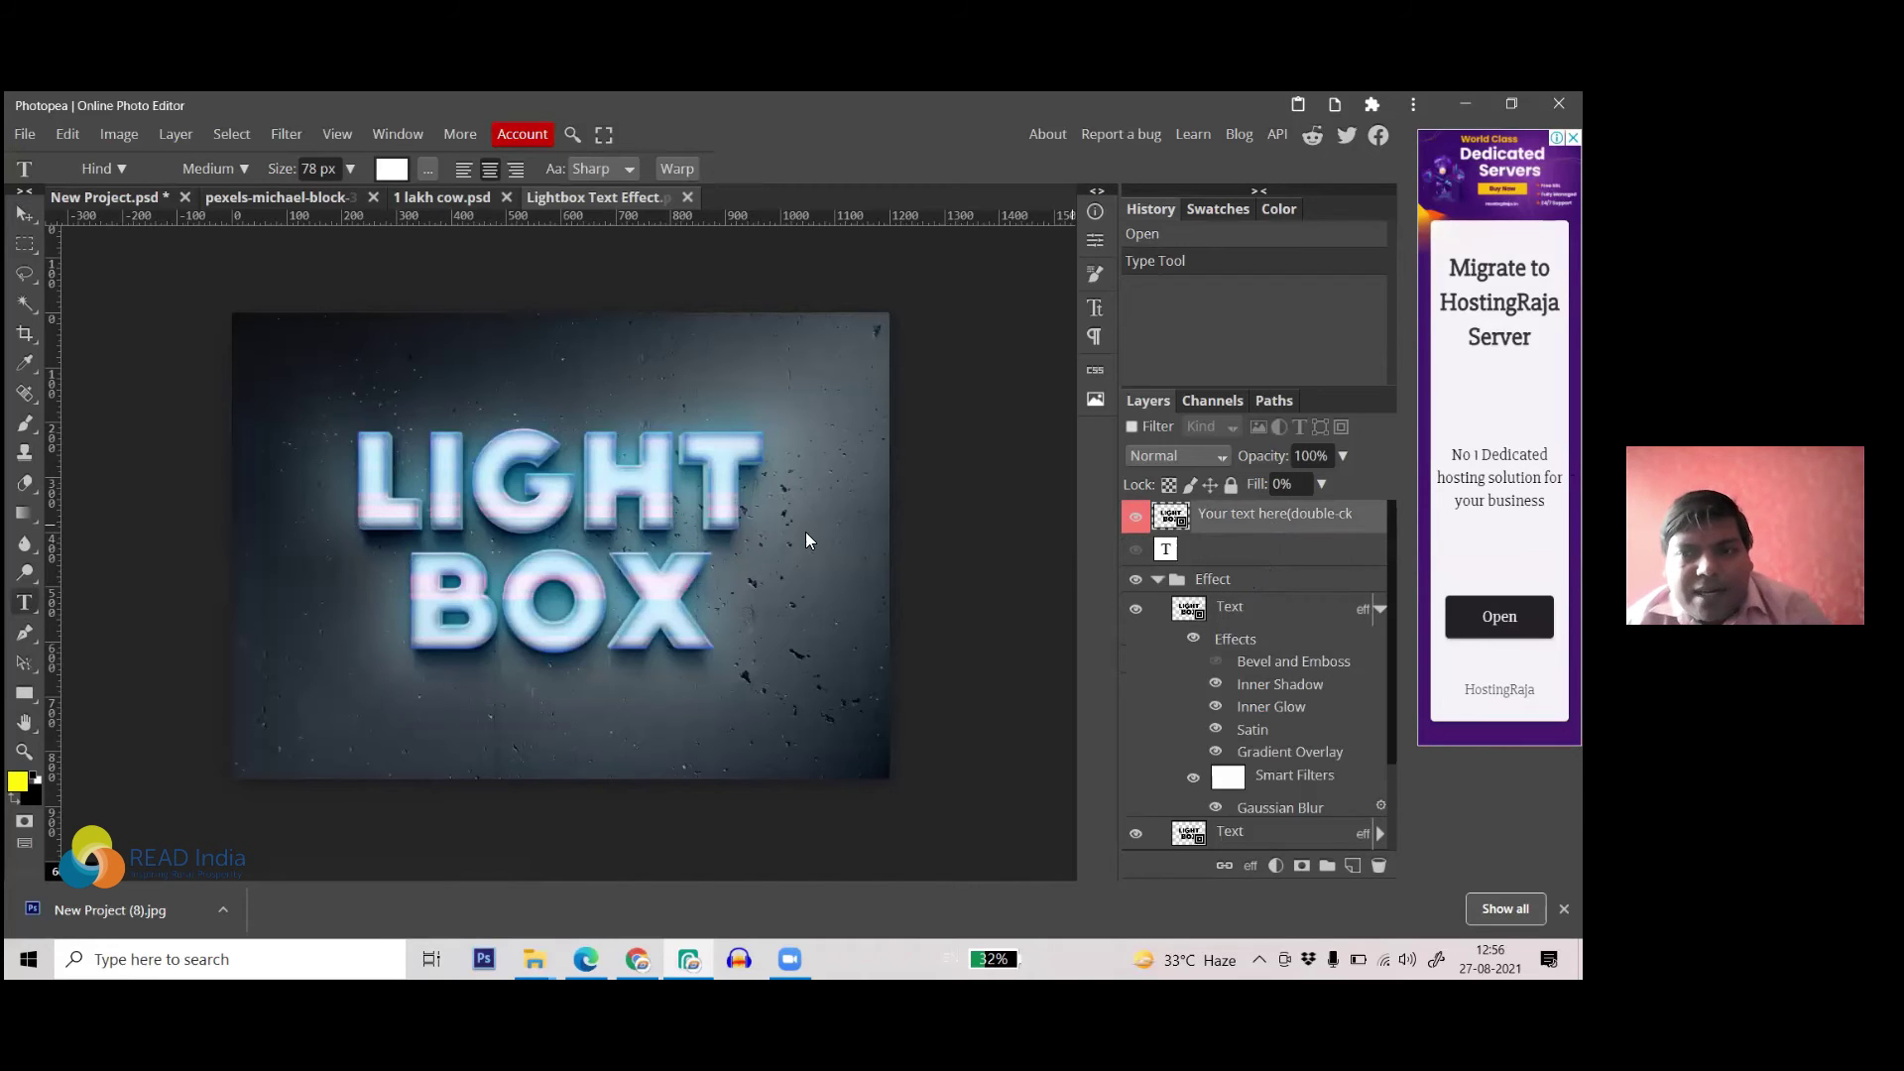
scroll(1247, 628, down, 2)
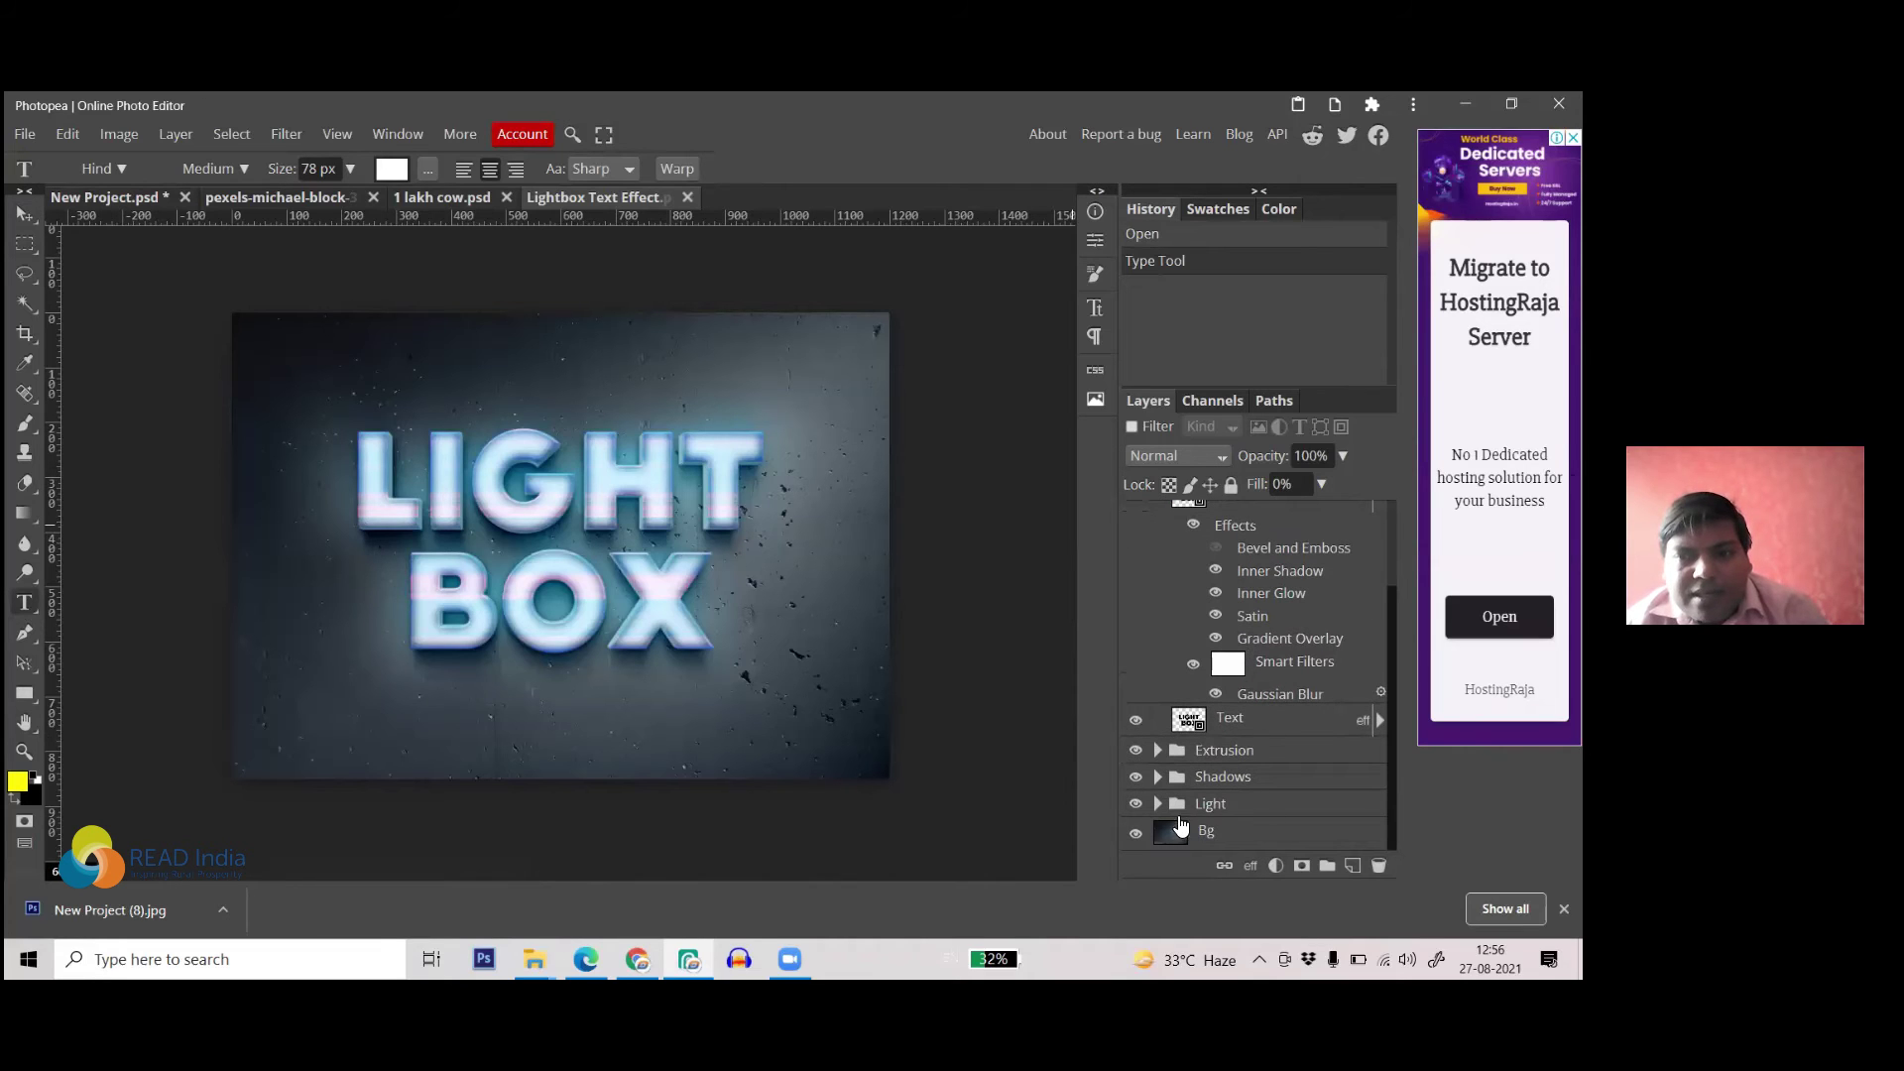
click(1157, 805)
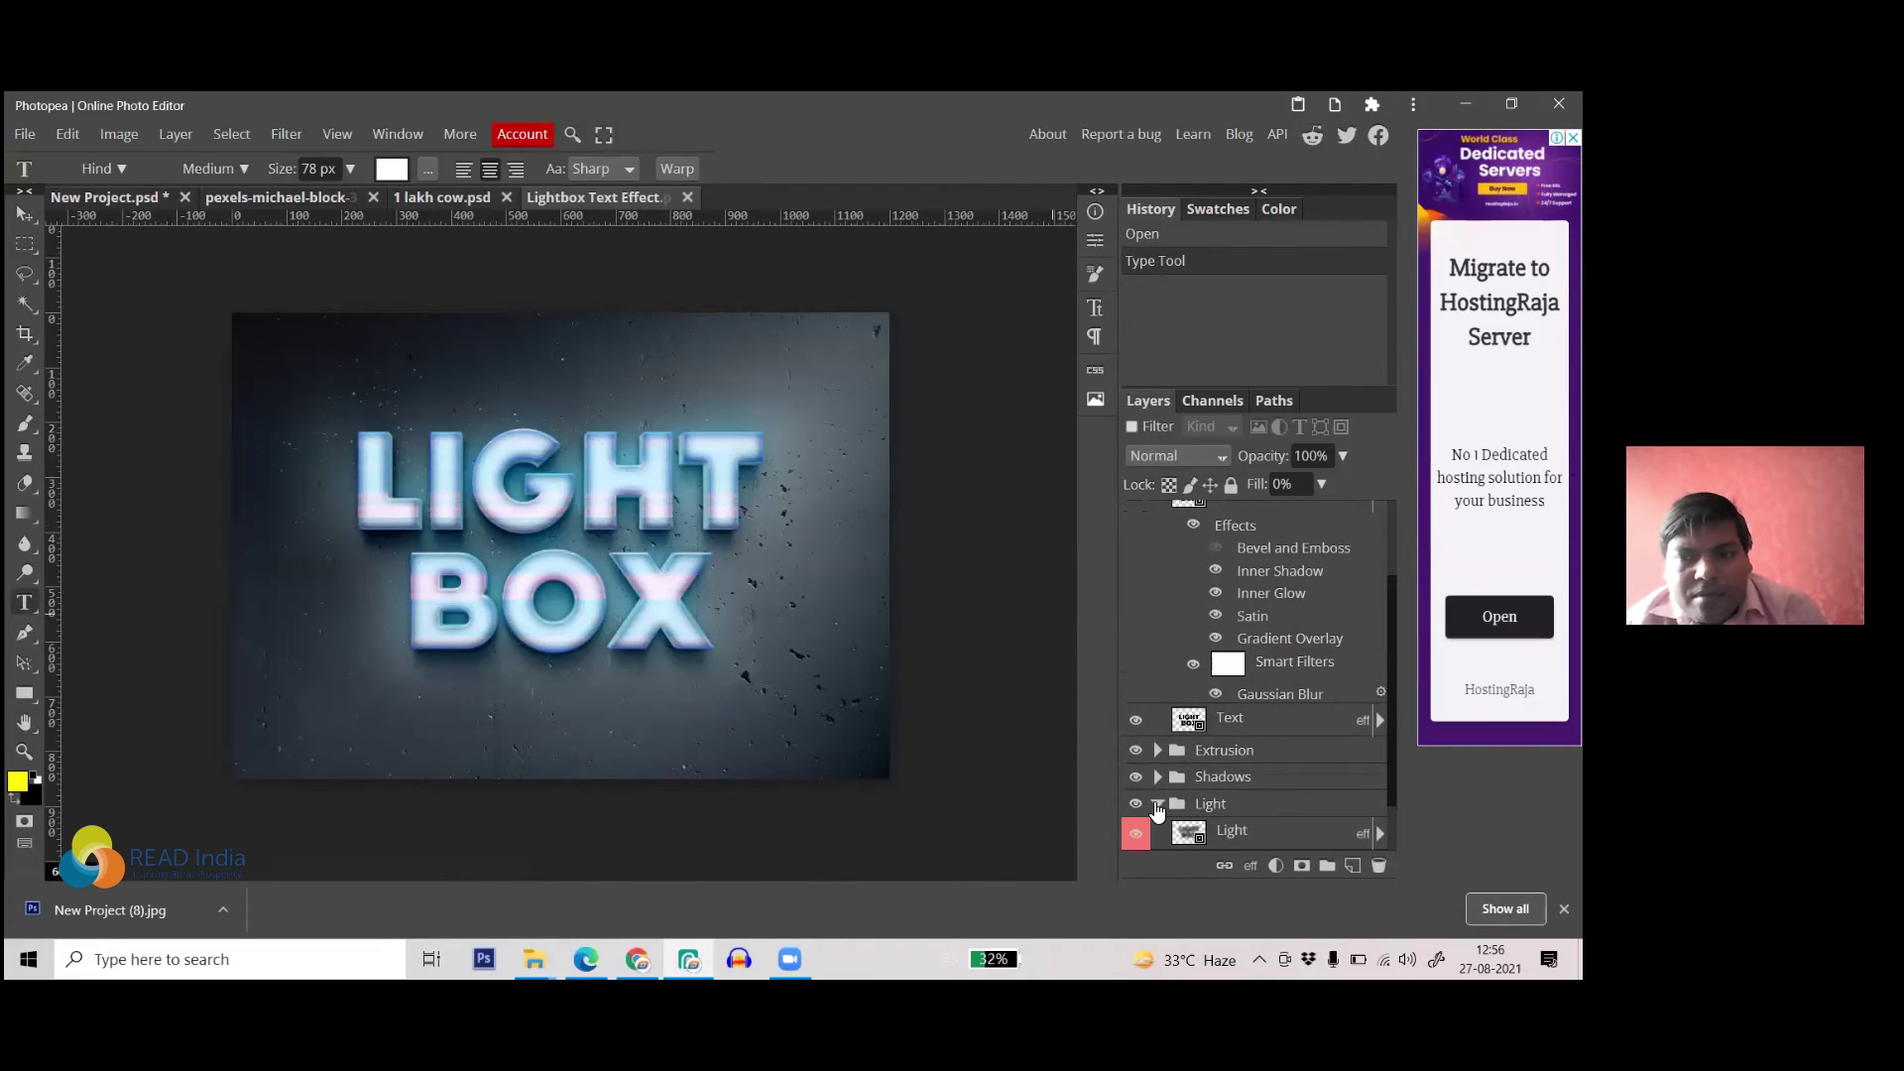
click(1158, 804)
click(1157, 778)
click(1157, 778)
click(1157, 751)
scroll(1175, 734, down, 3)
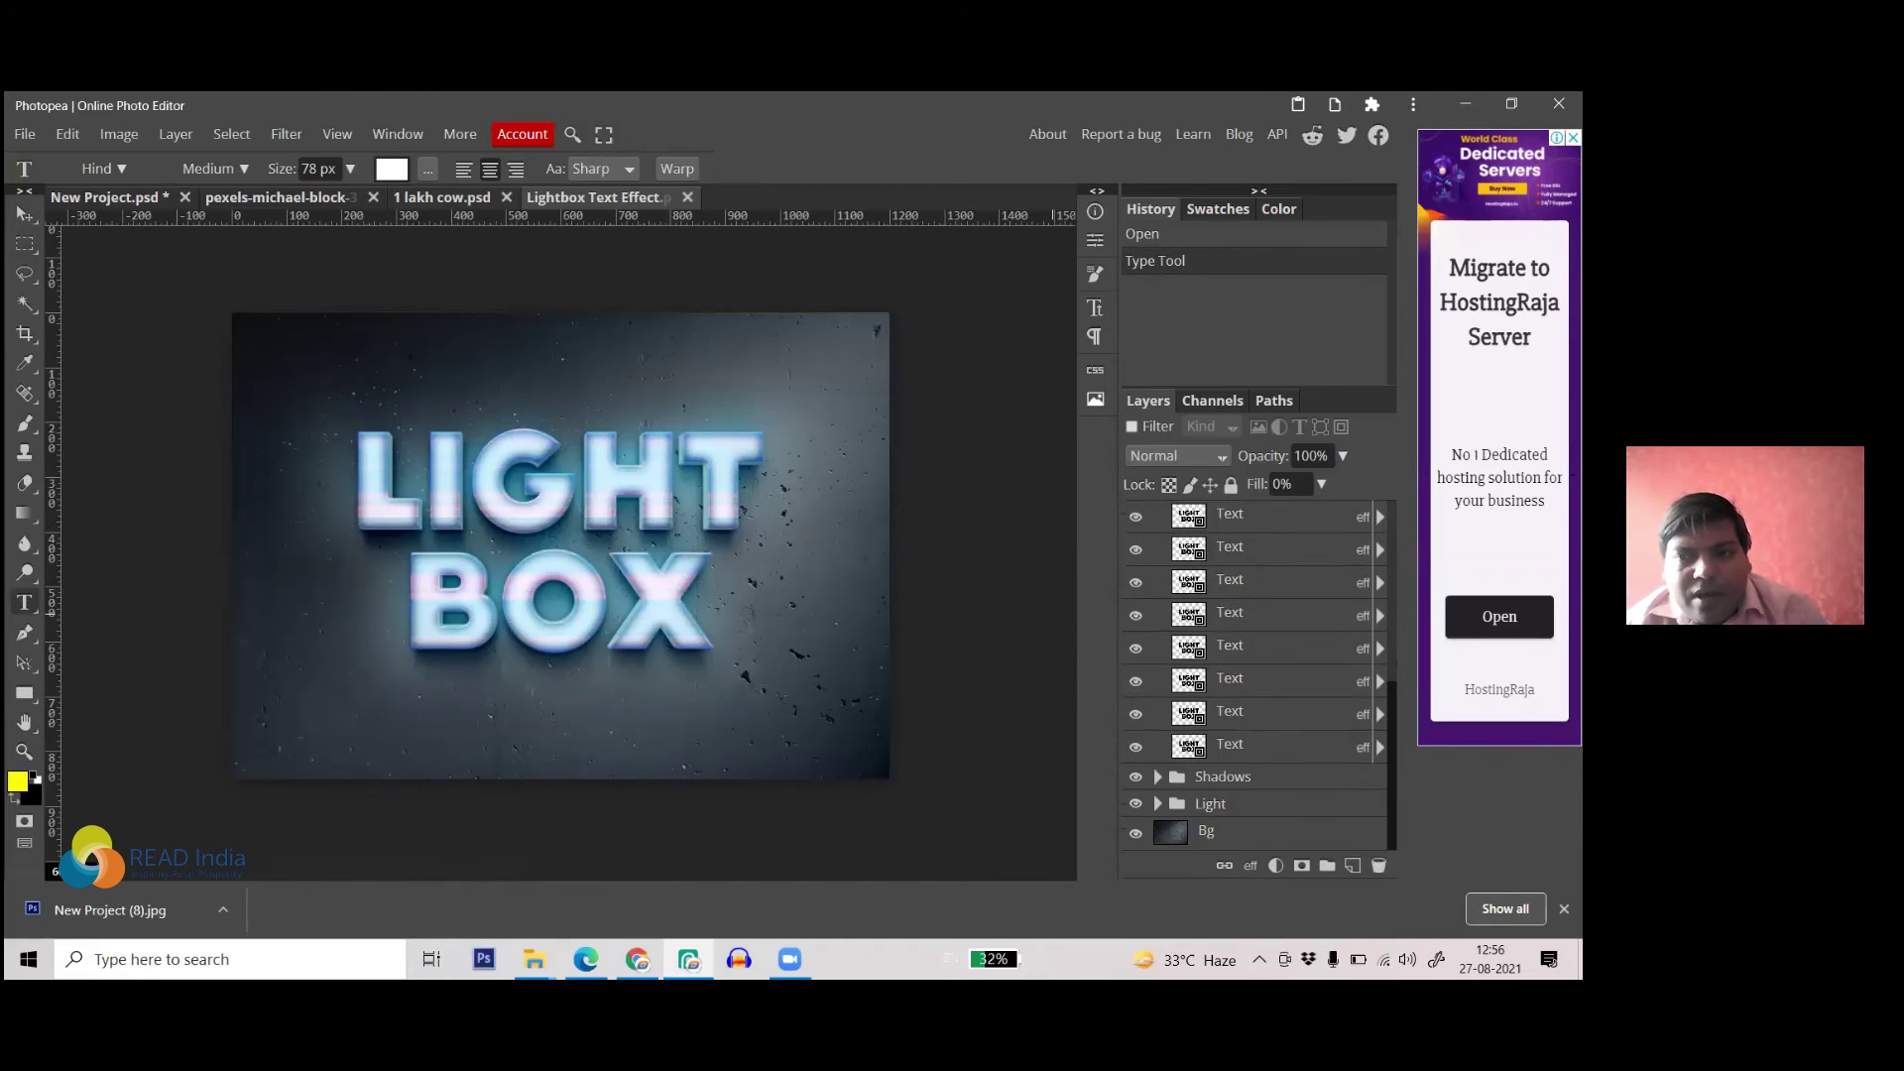
scroll(1255, 674, up, 2)
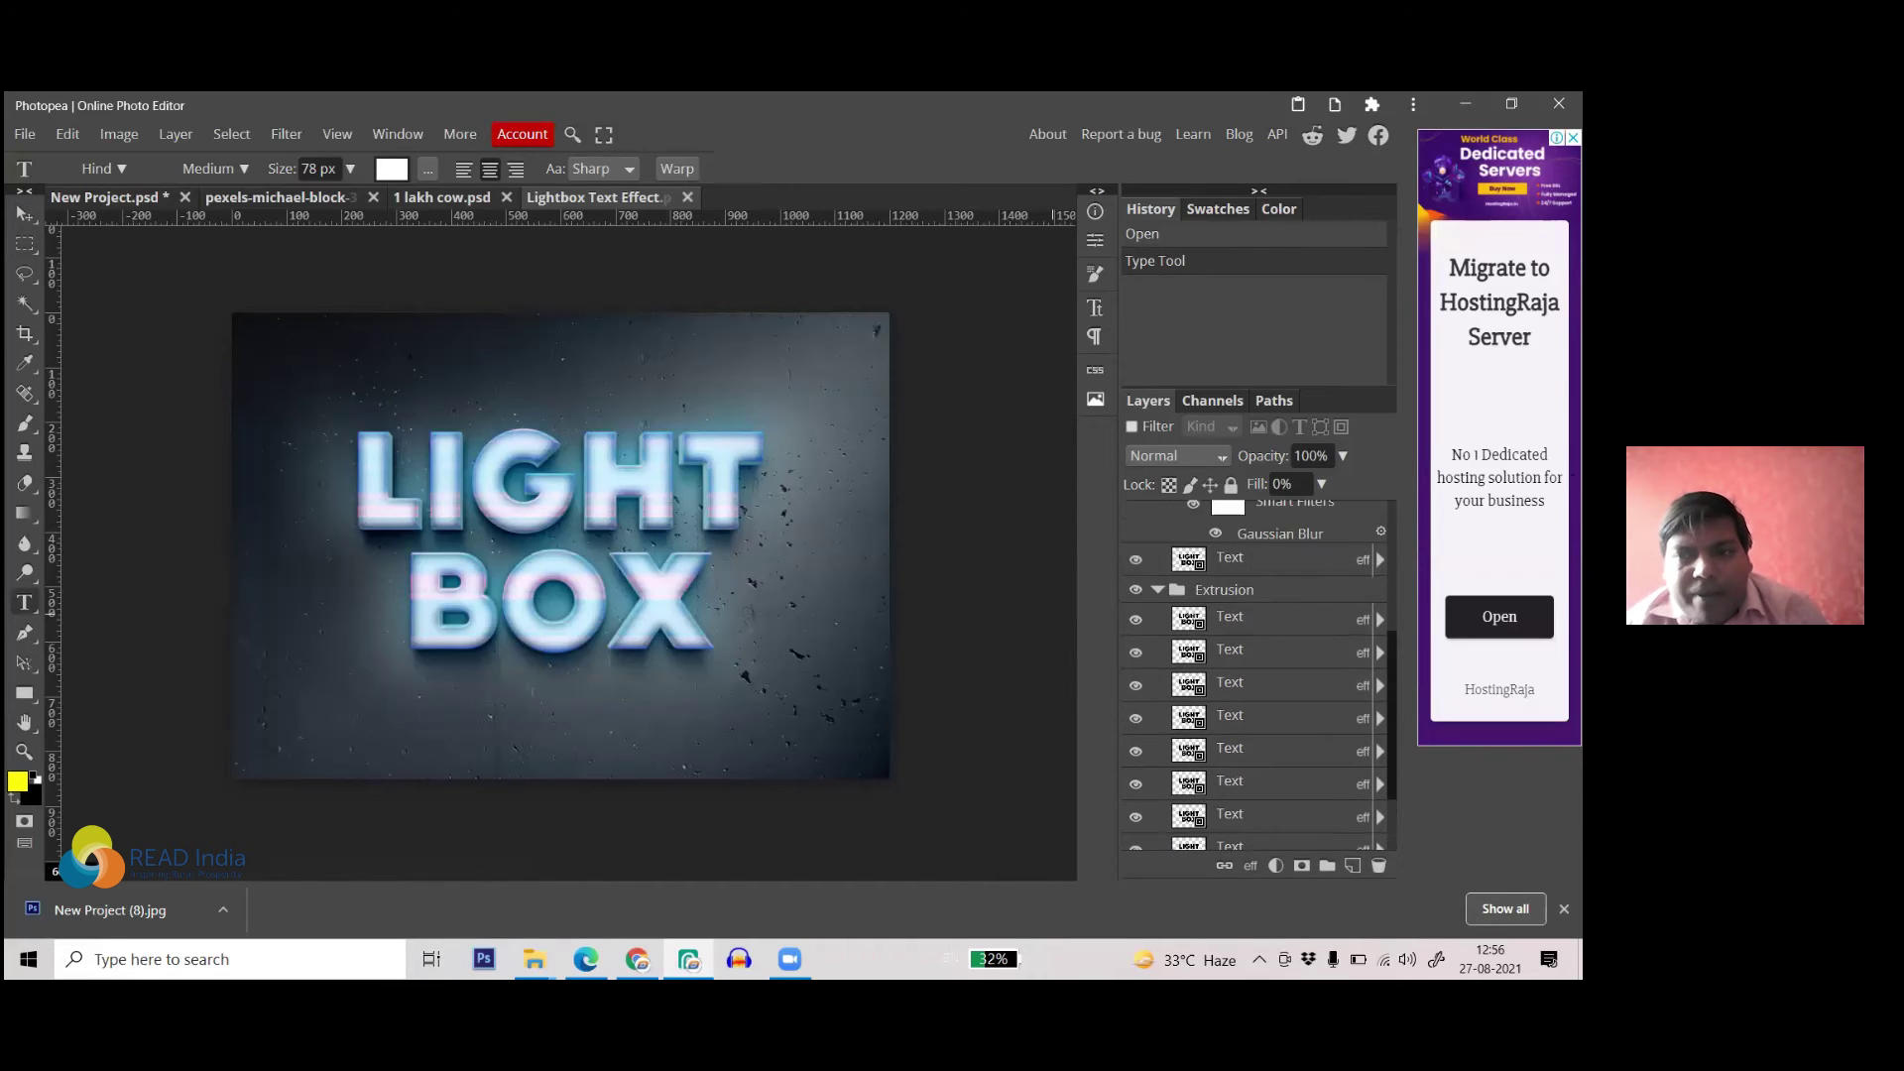
click(1379, 619)
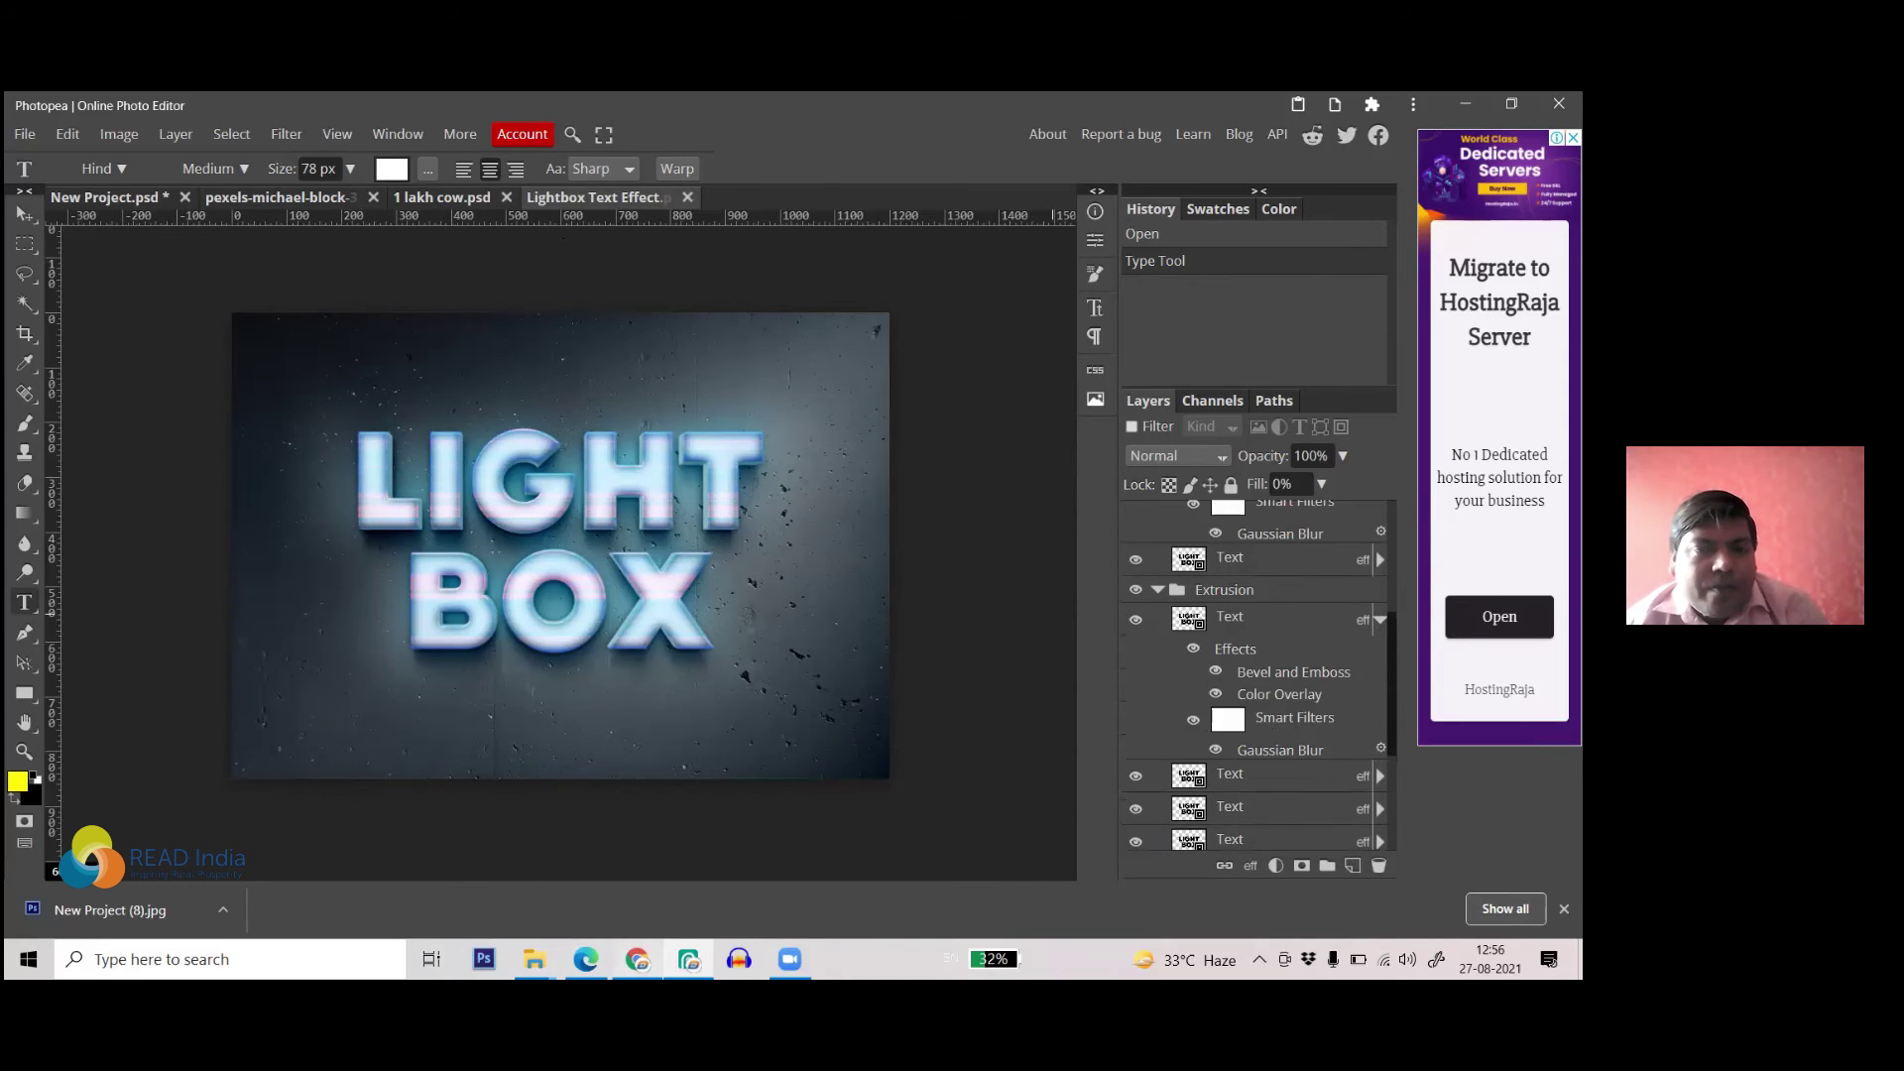
- Switch back to Chrome and search Google for "coolfont org"
click(636, 959)
scroll(931, 422, up, 5)
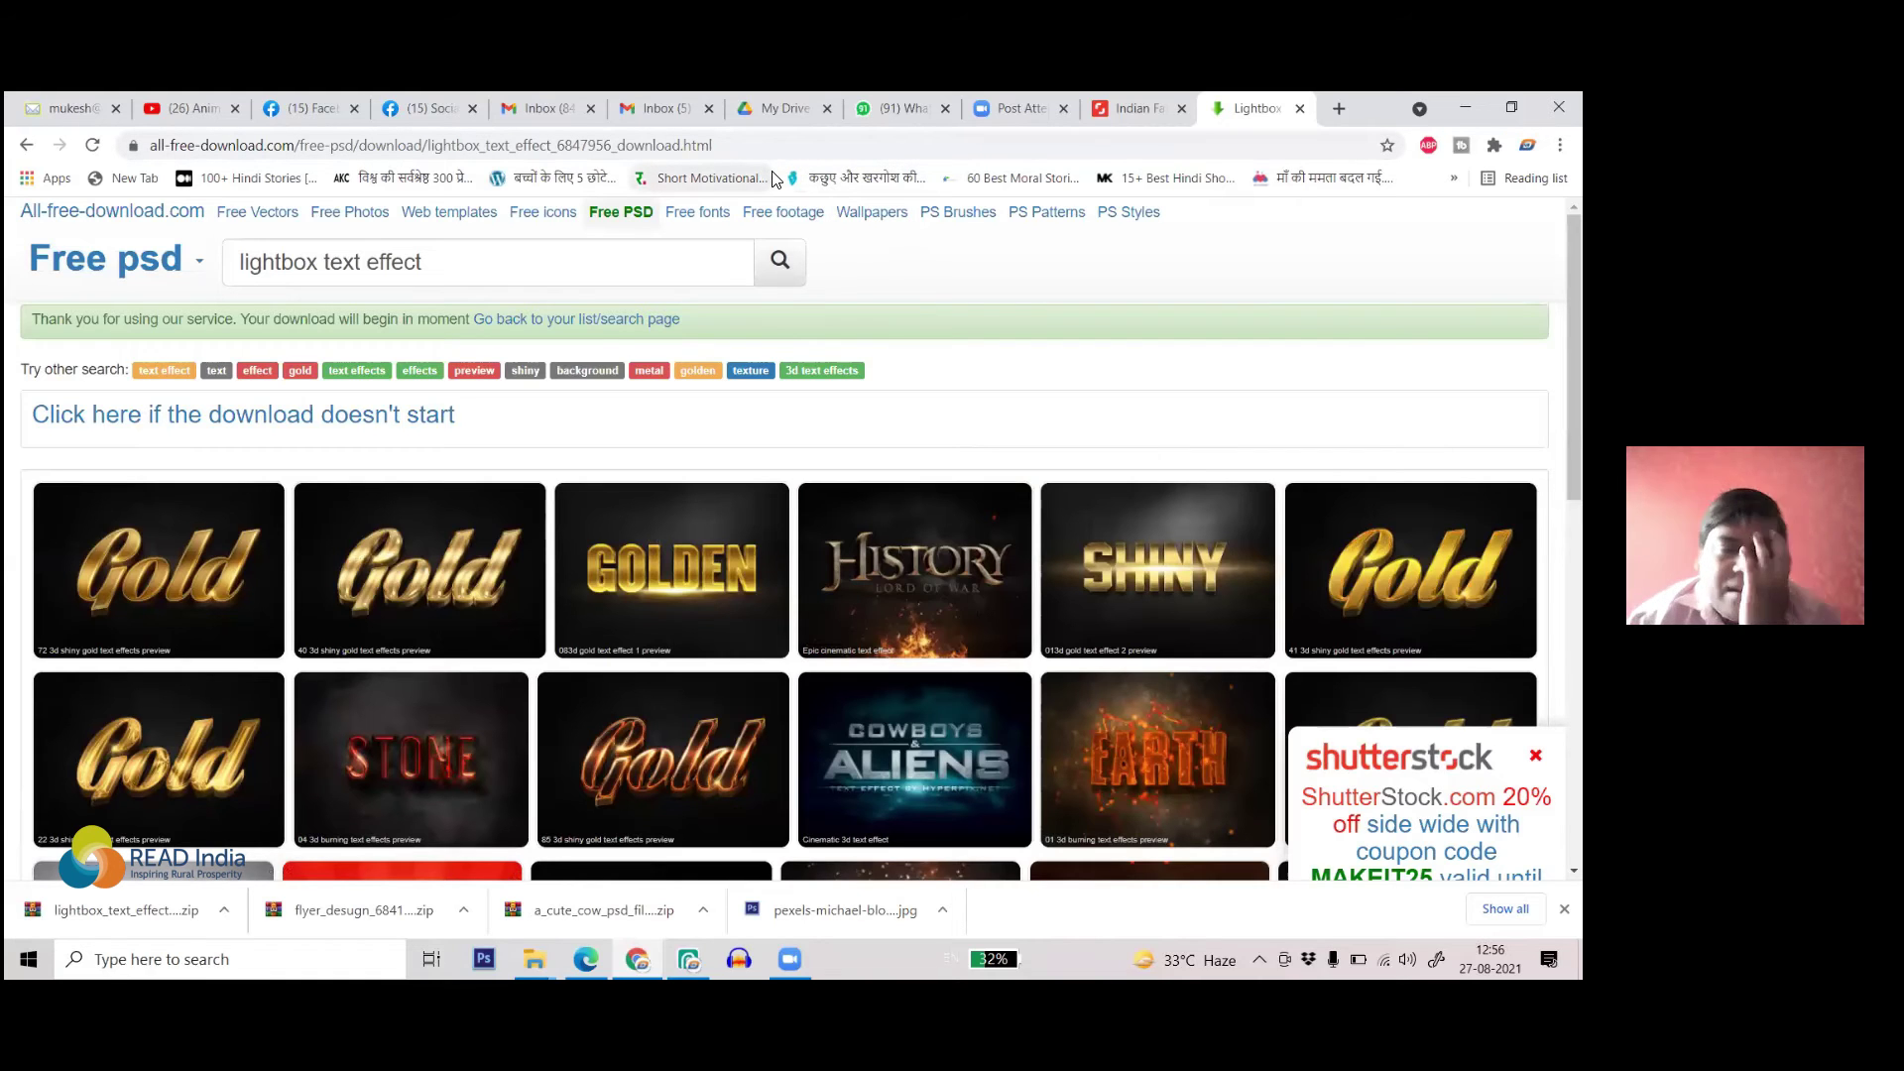
click(712, 146)
text(coo)
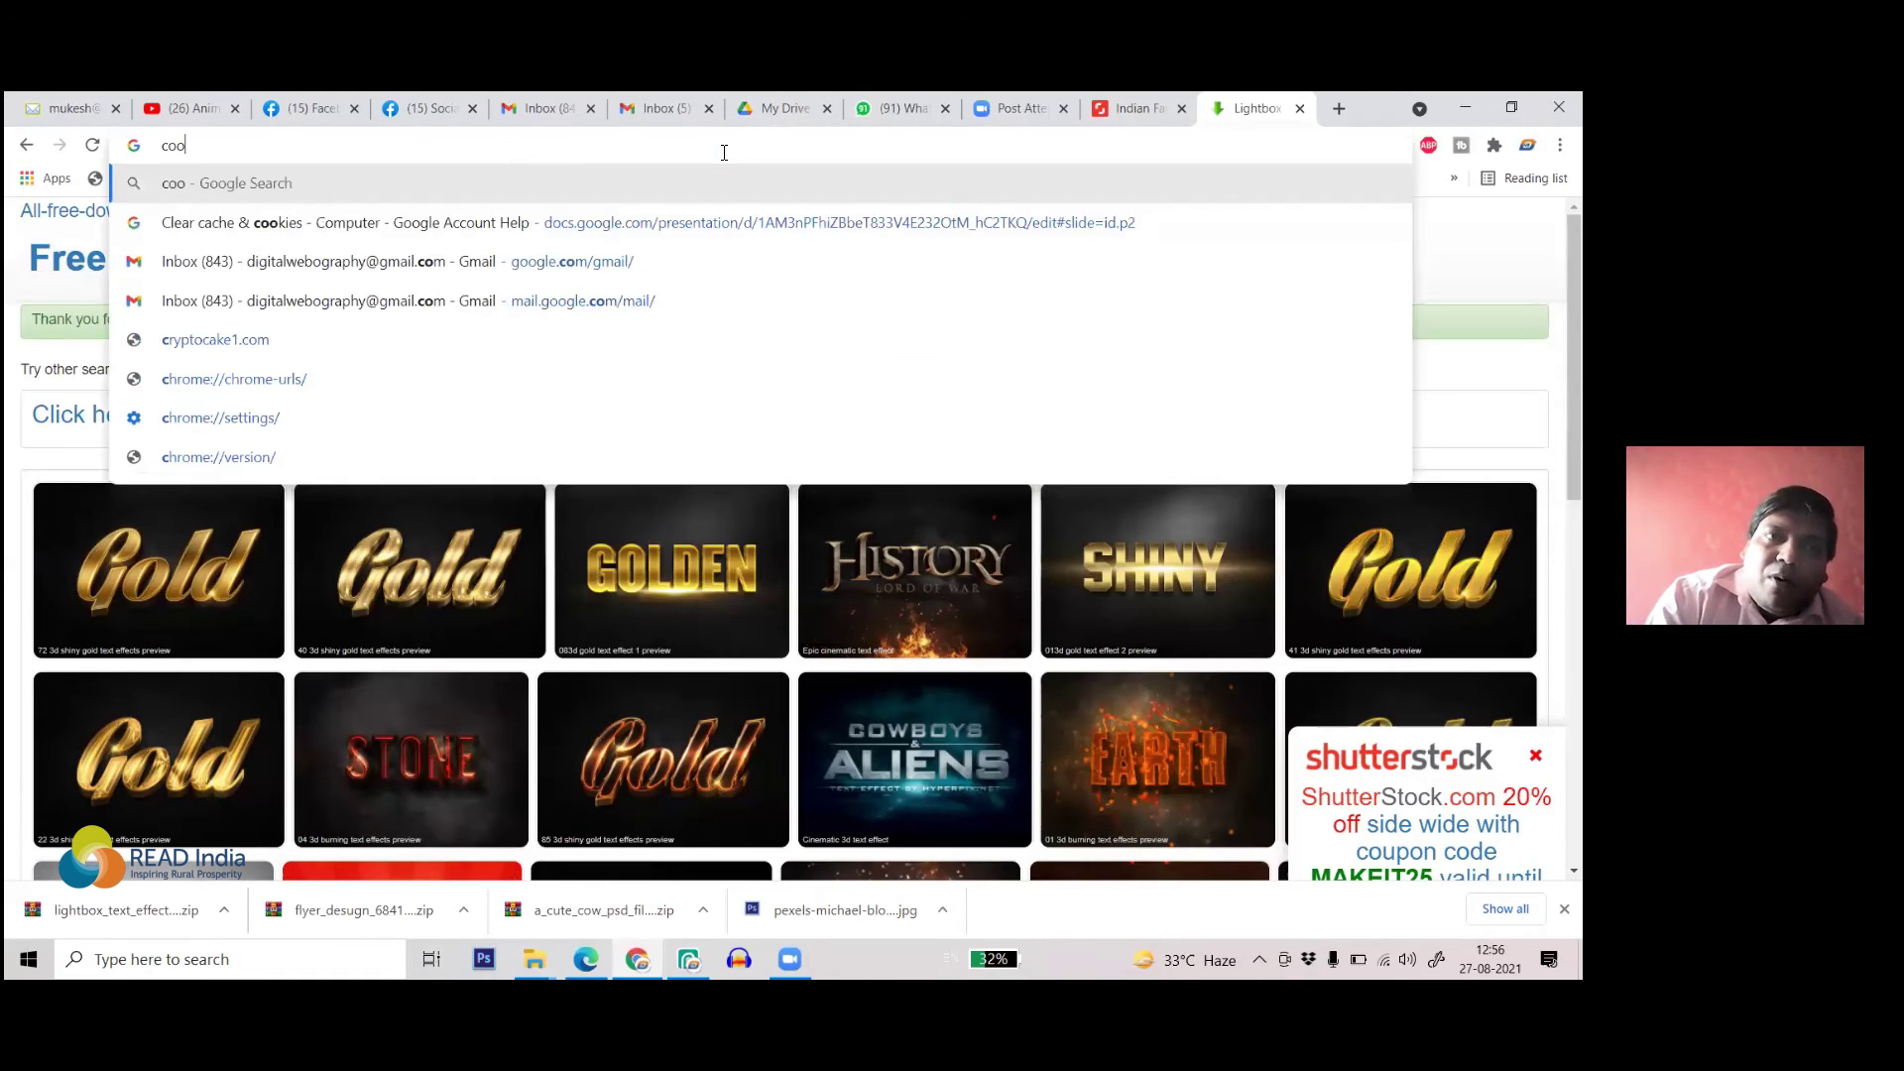
text(l)
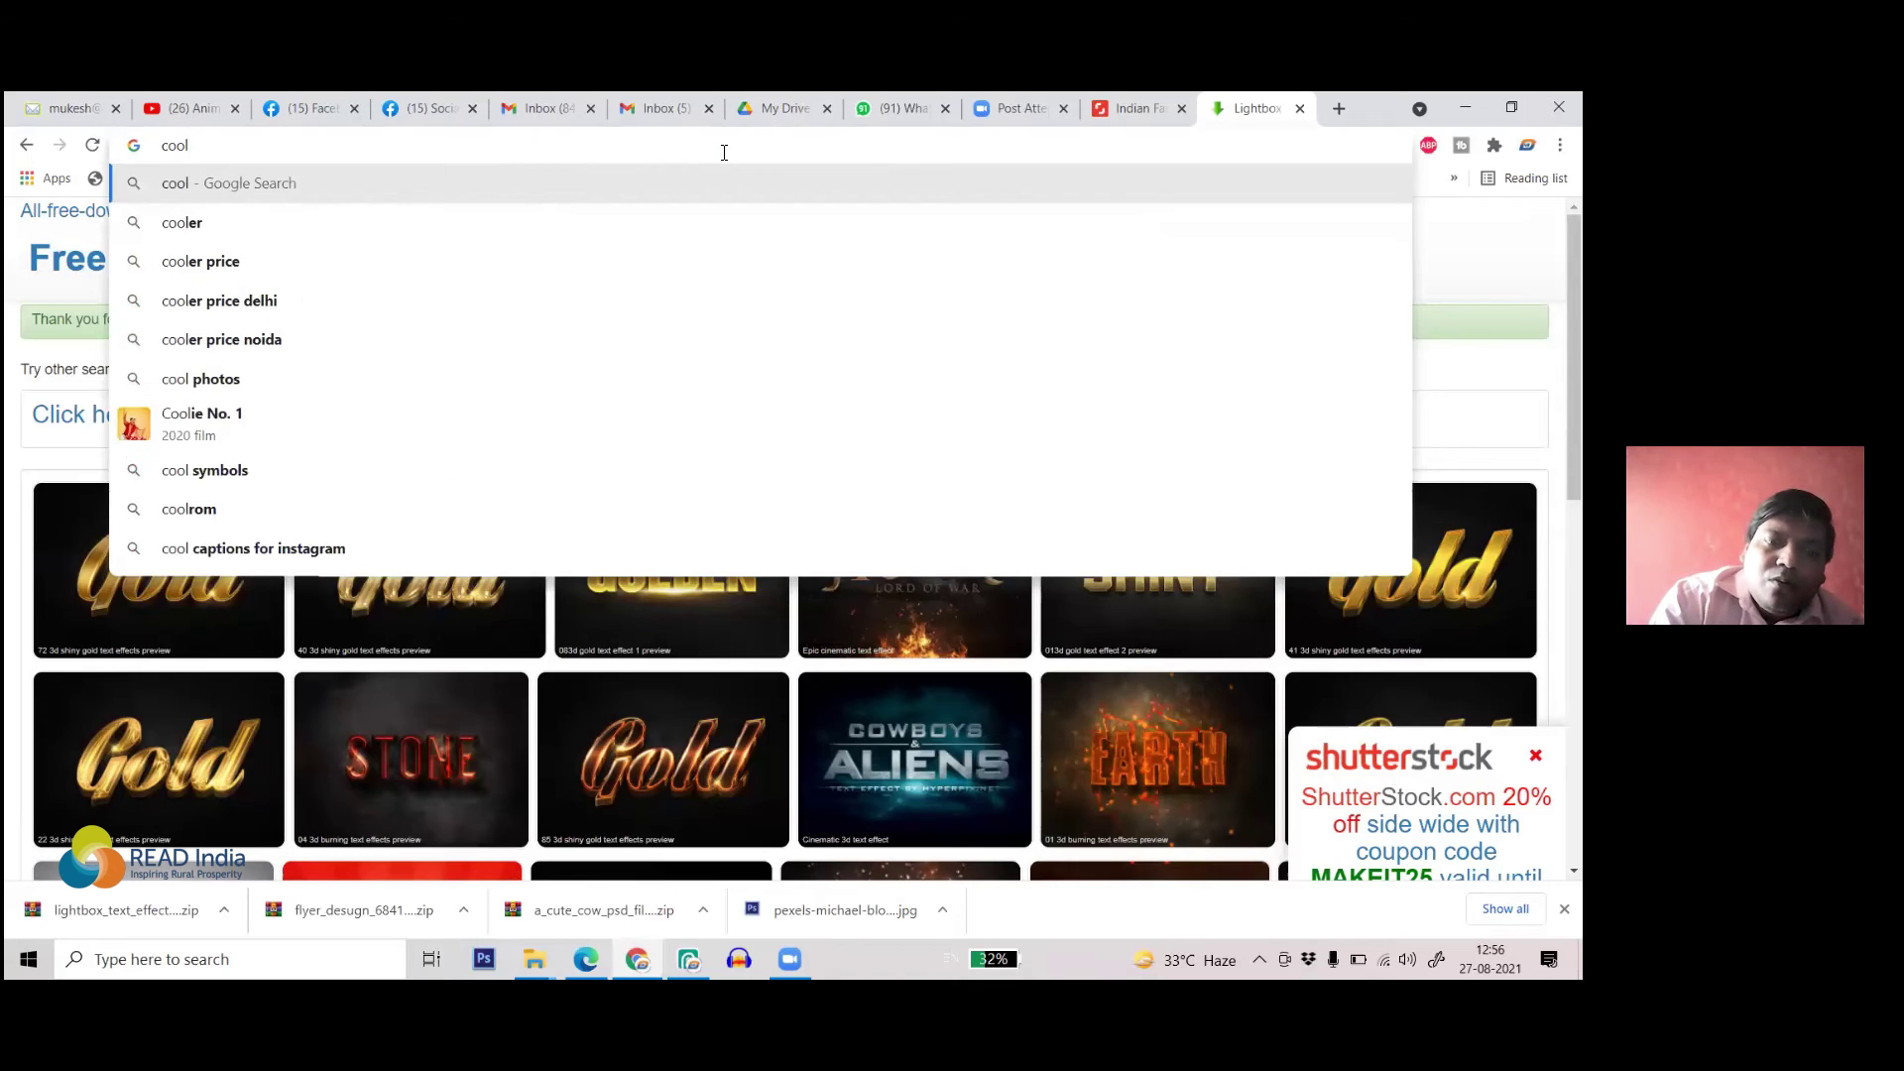
text(fil)
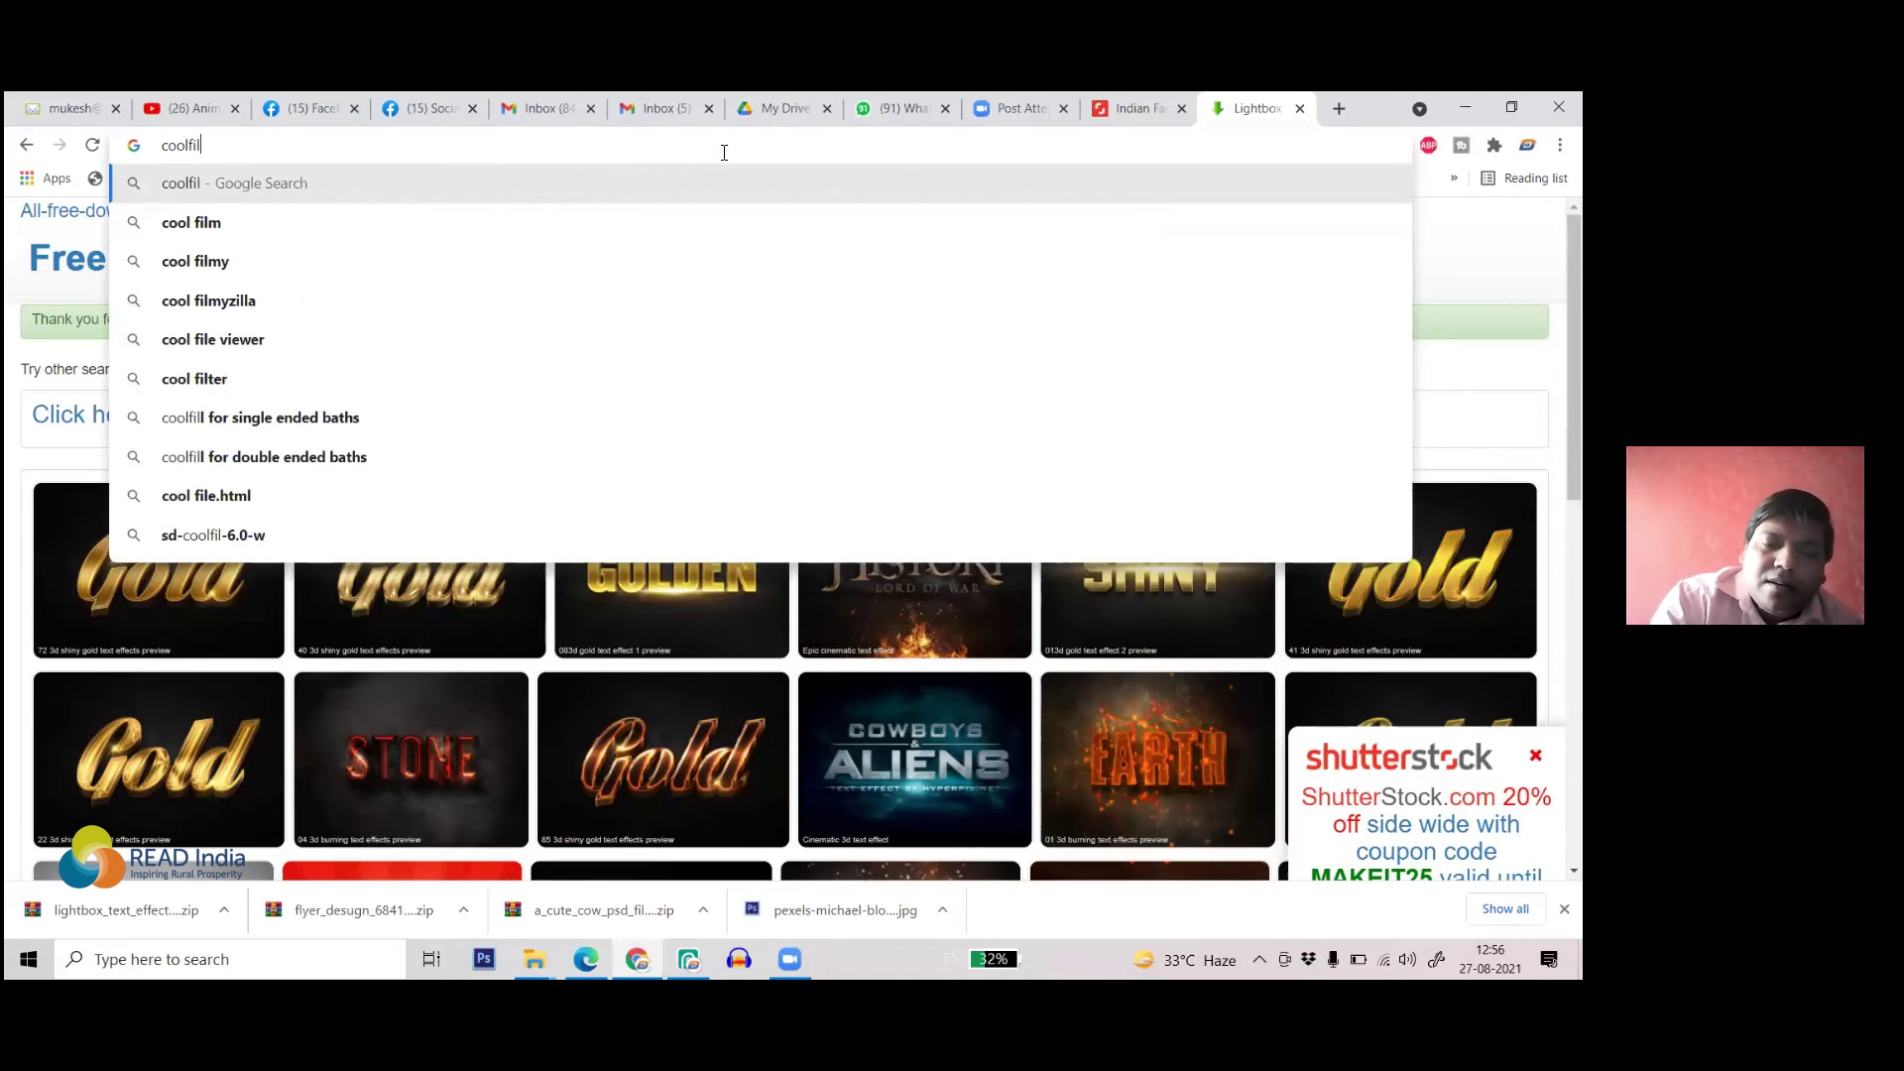
key(BackSpace)
key(BackSpace)
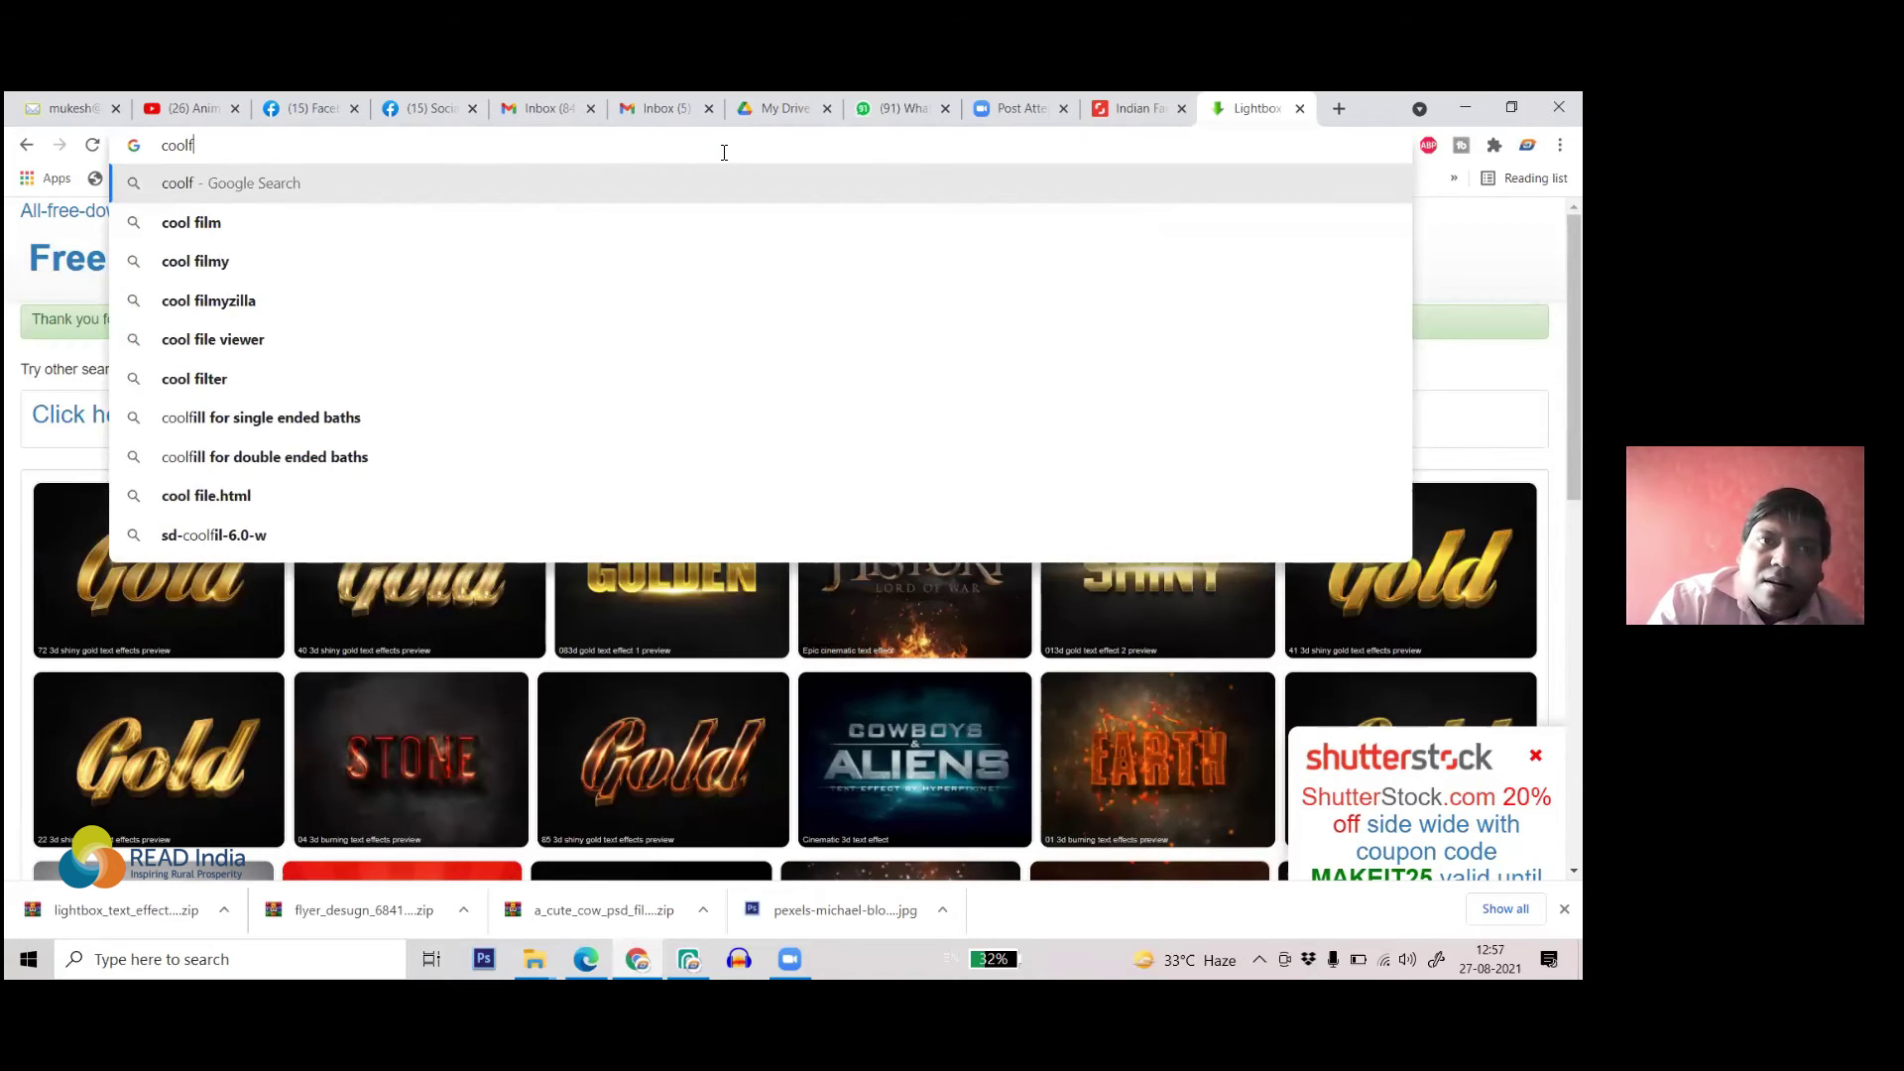
text(ont)
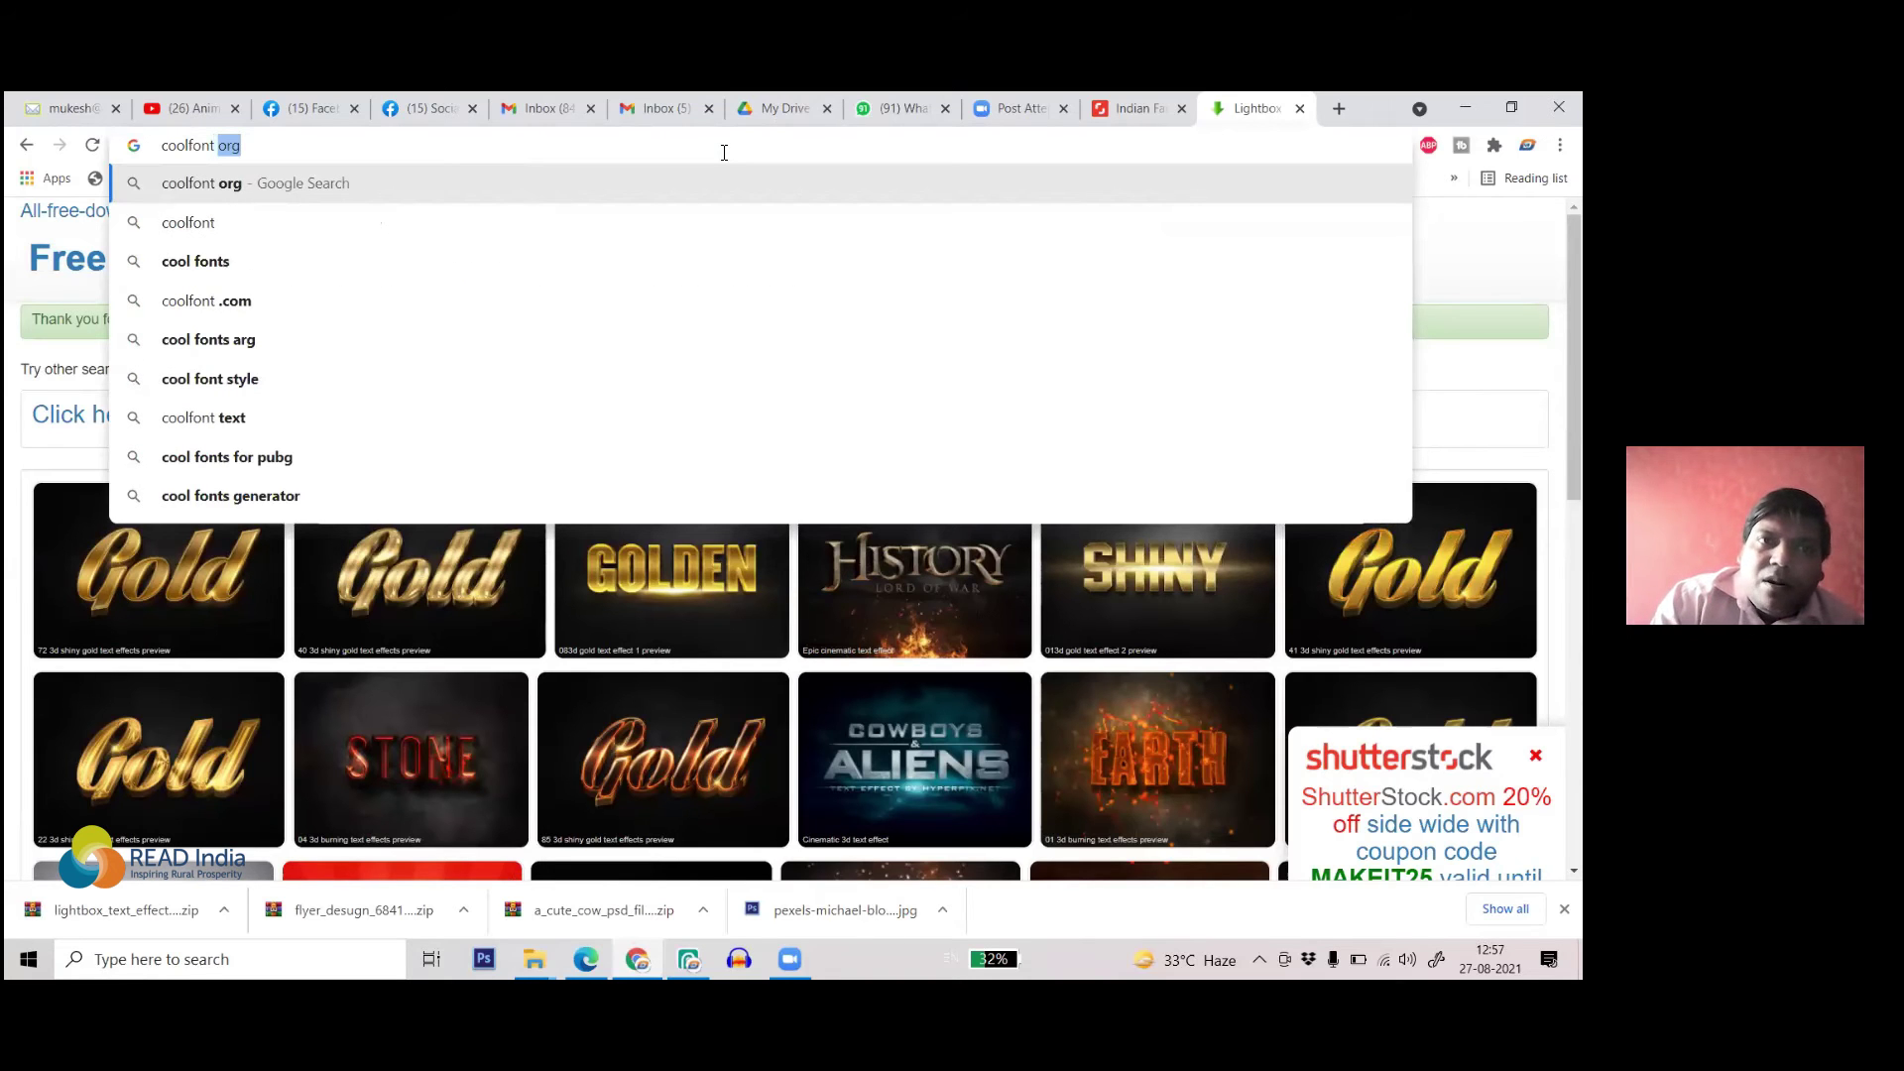
key(Return)
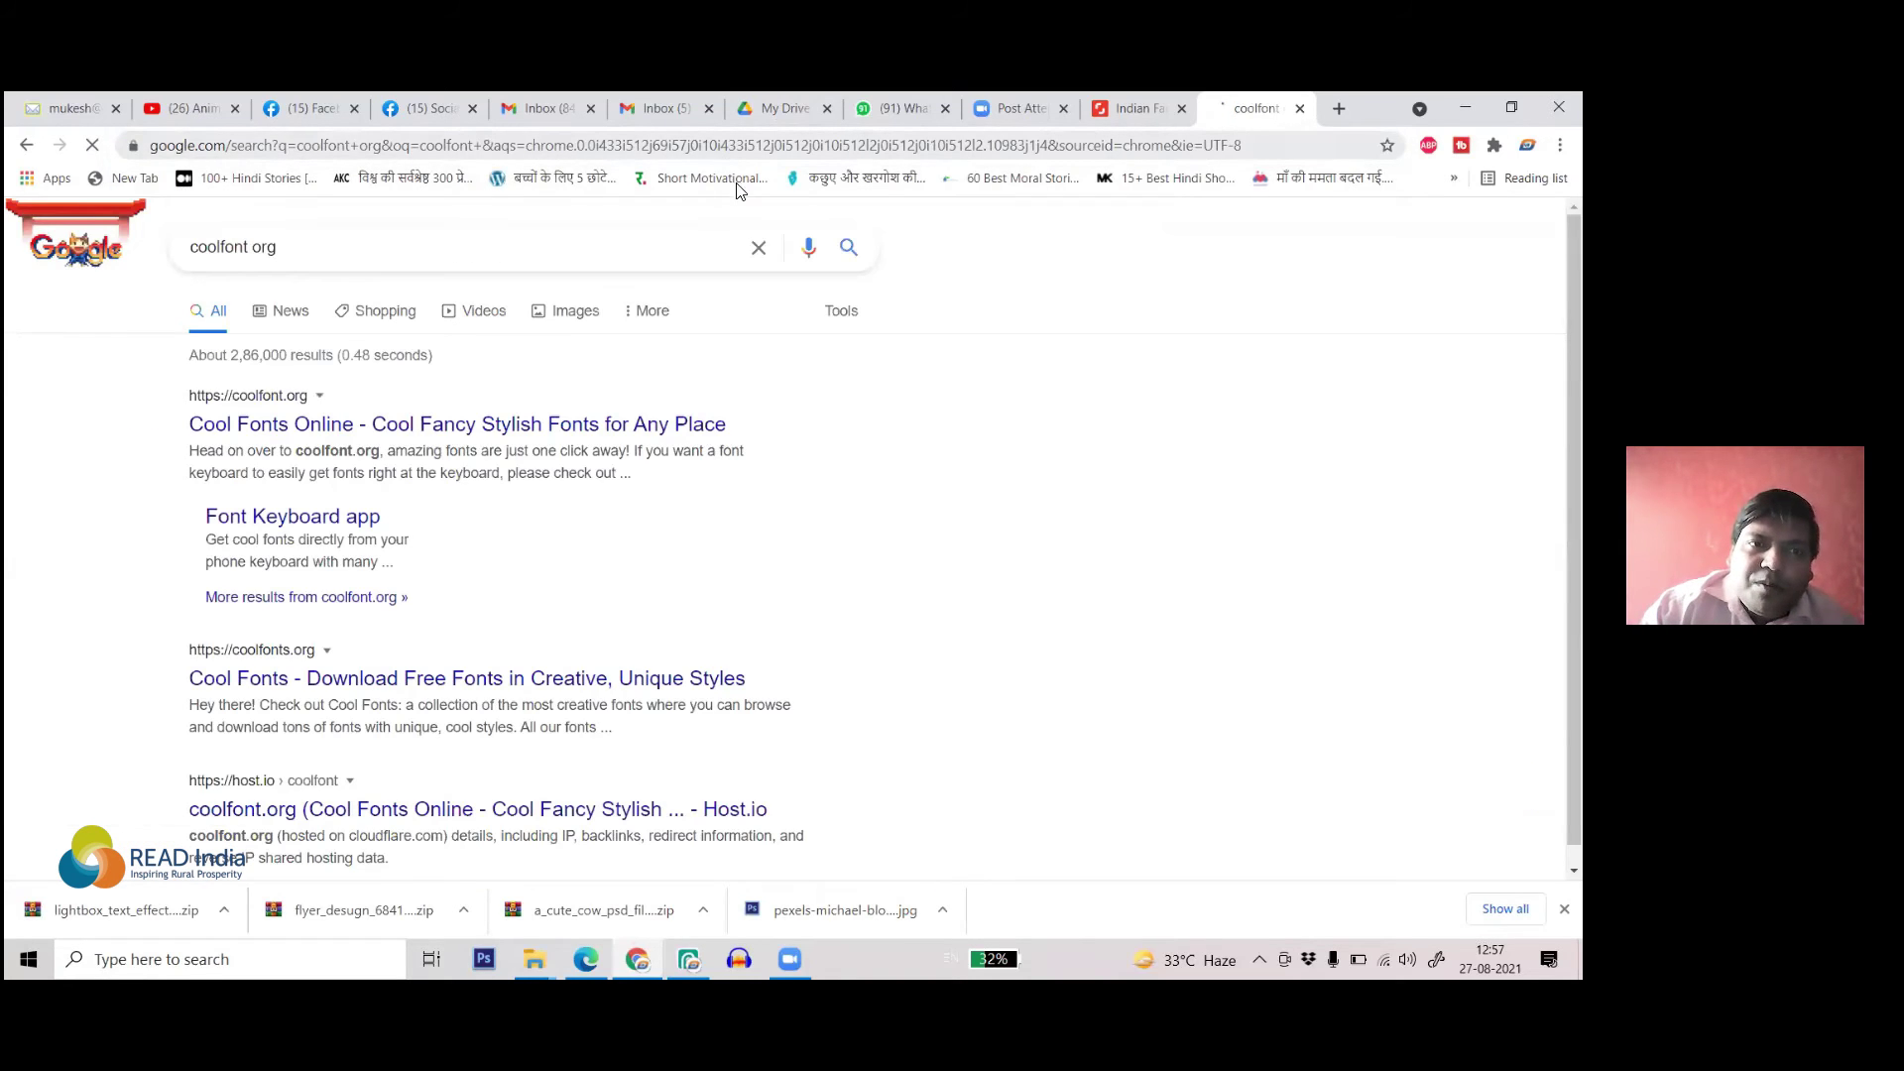
- Open the coolfonts.org "Cool Fonts - Download Free Fonts" result in a new tab and browse its recently added fonts
right_click(491, 706)
click(155, 646)
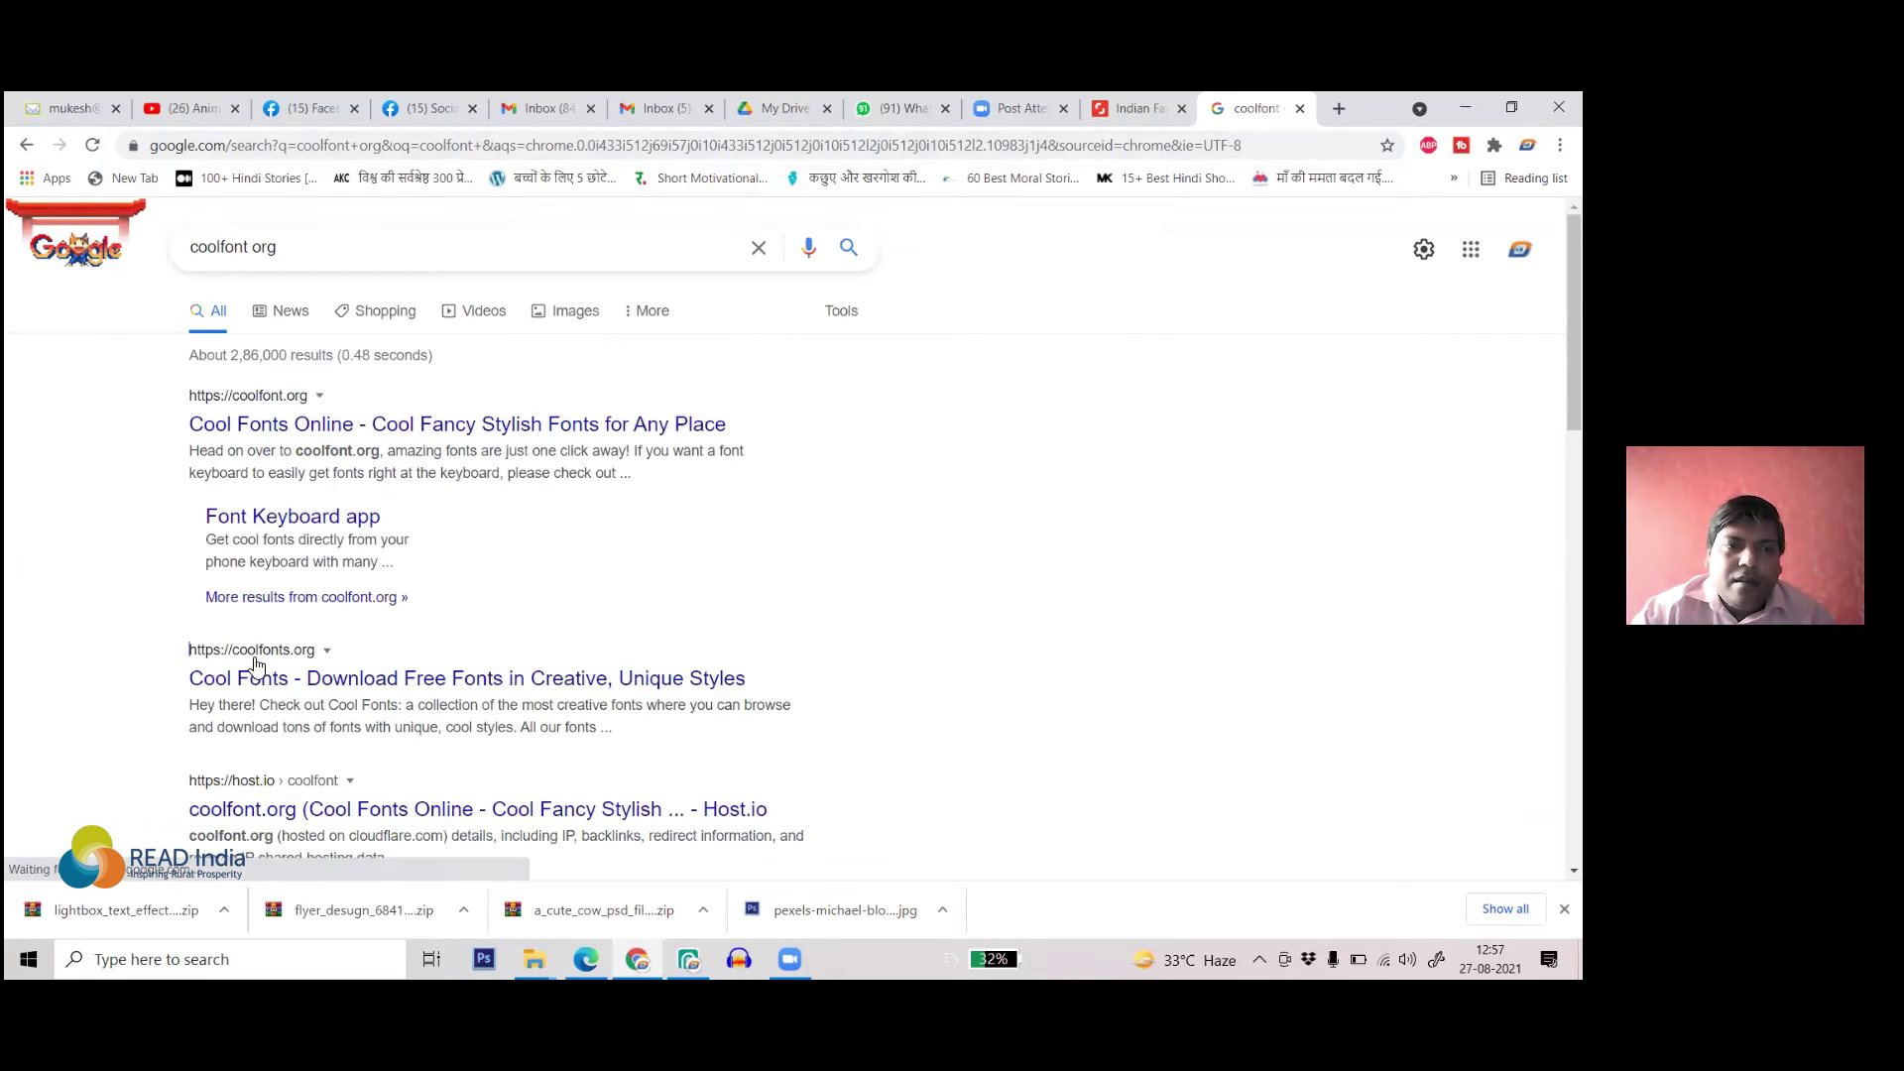
right_click(347, 686)
click(406, 700)
scroll(479, 661, down, 1)
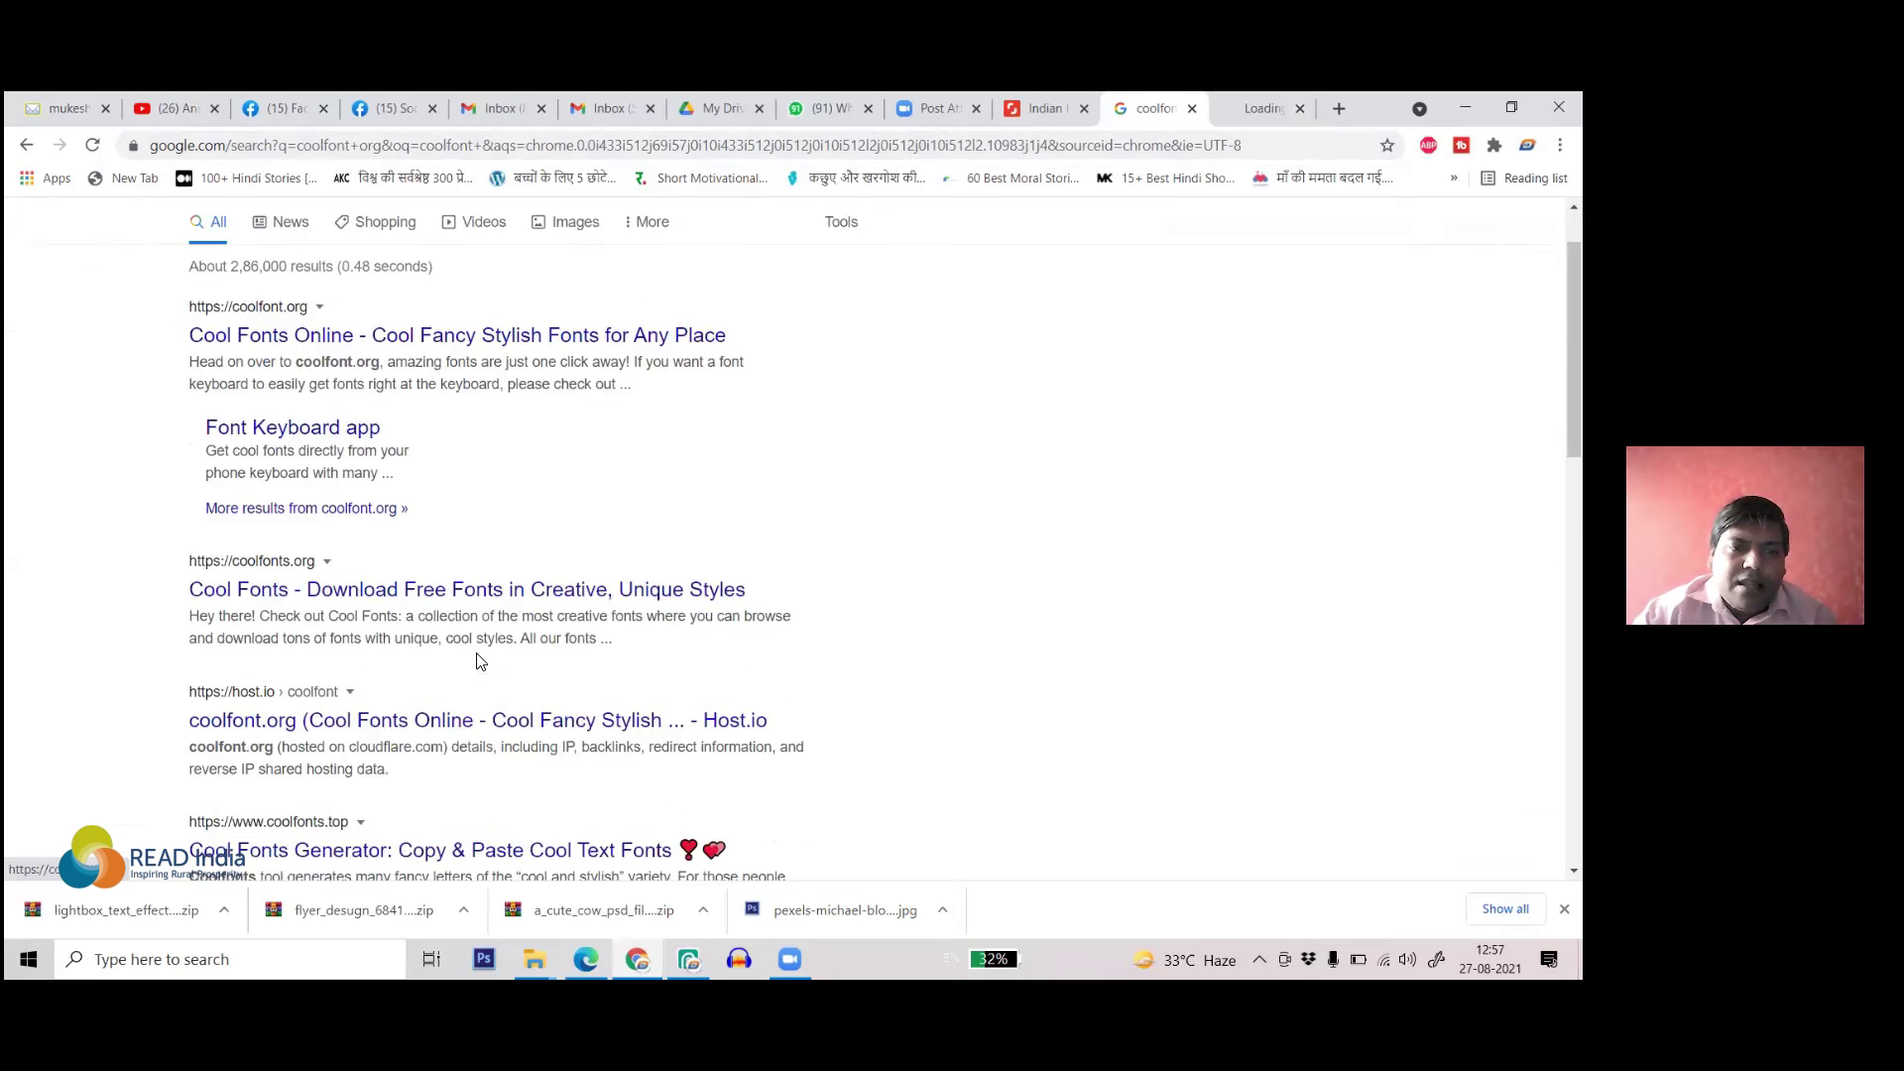
scroll(479, 661, down, 2)
click(1266, 109)
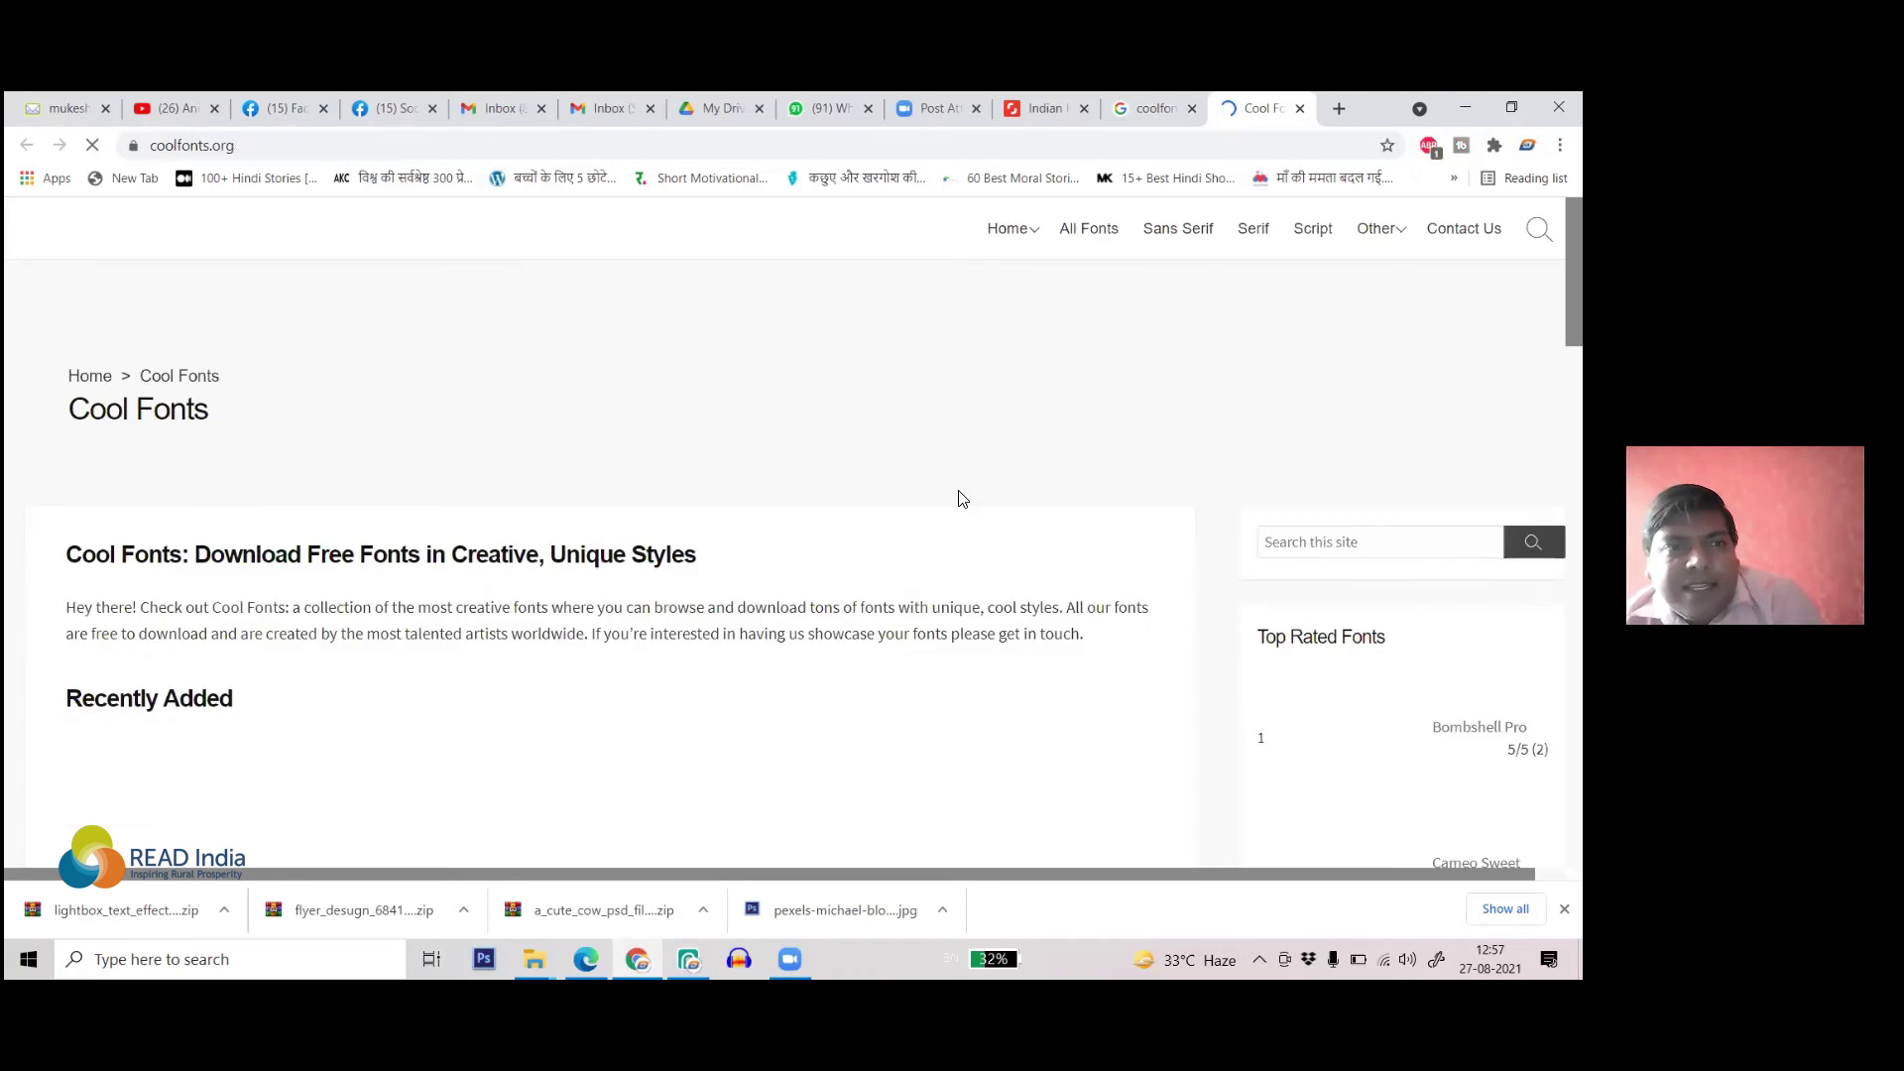
scroll(1007, 580, down, 10)
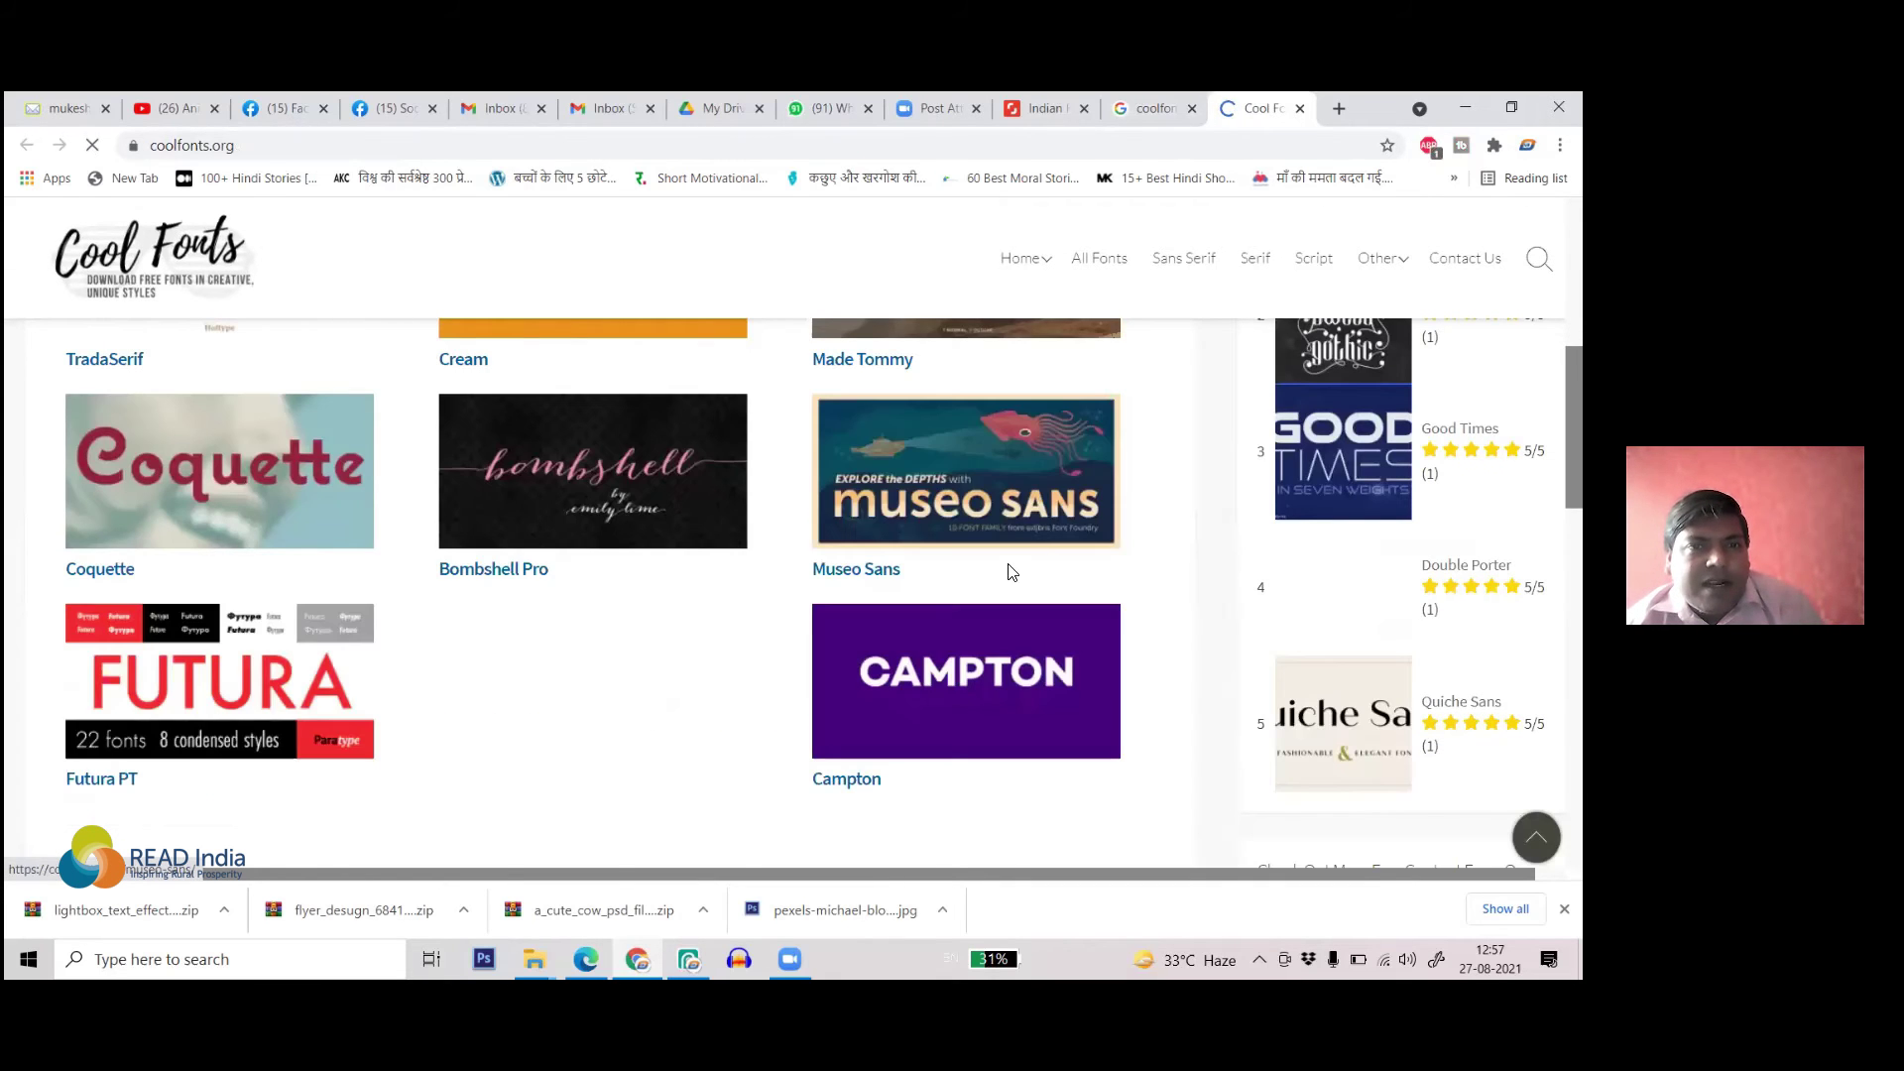
- Look over the rest of the Cool Fonts home page and review the Google results for "coolfont org"
scroll(1008, 572, down, 4)
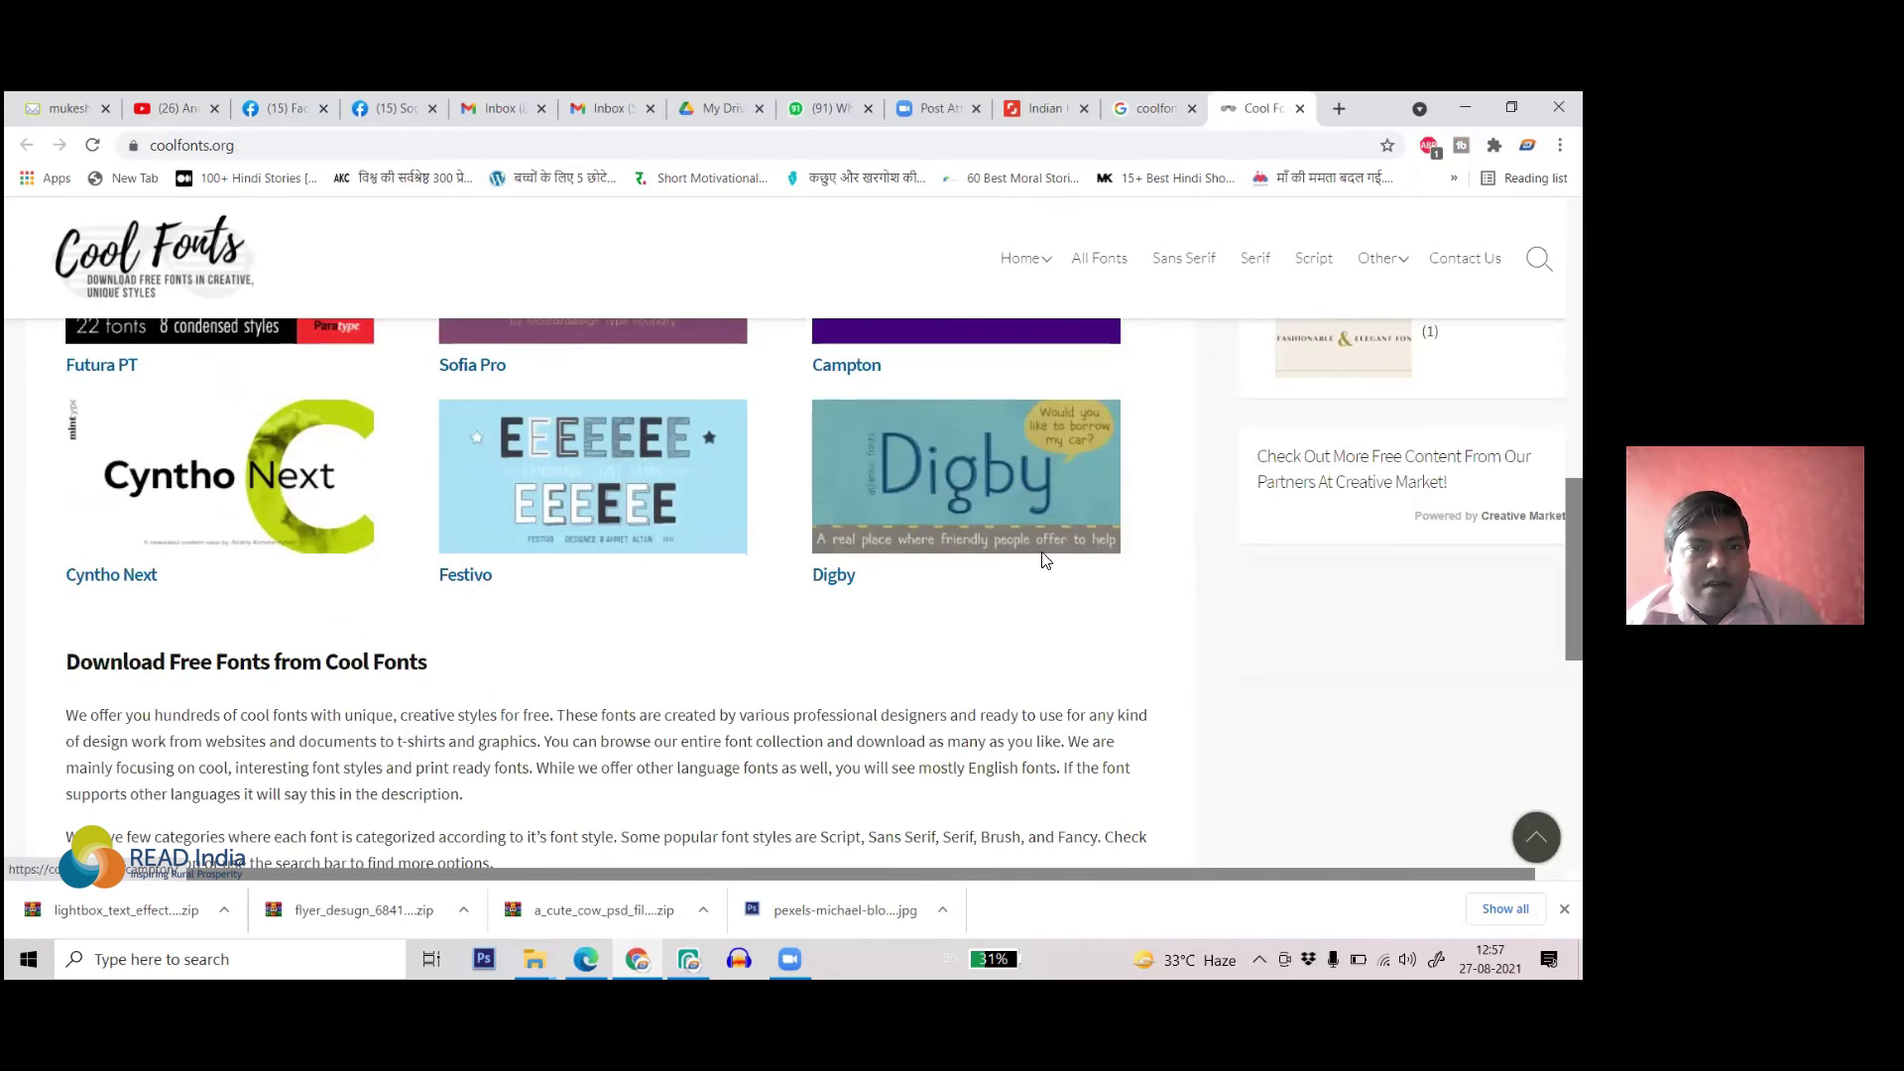
scroll(1115, 216, up, 9)
click(1165, 117)
scroll(372, 496, up, 1)
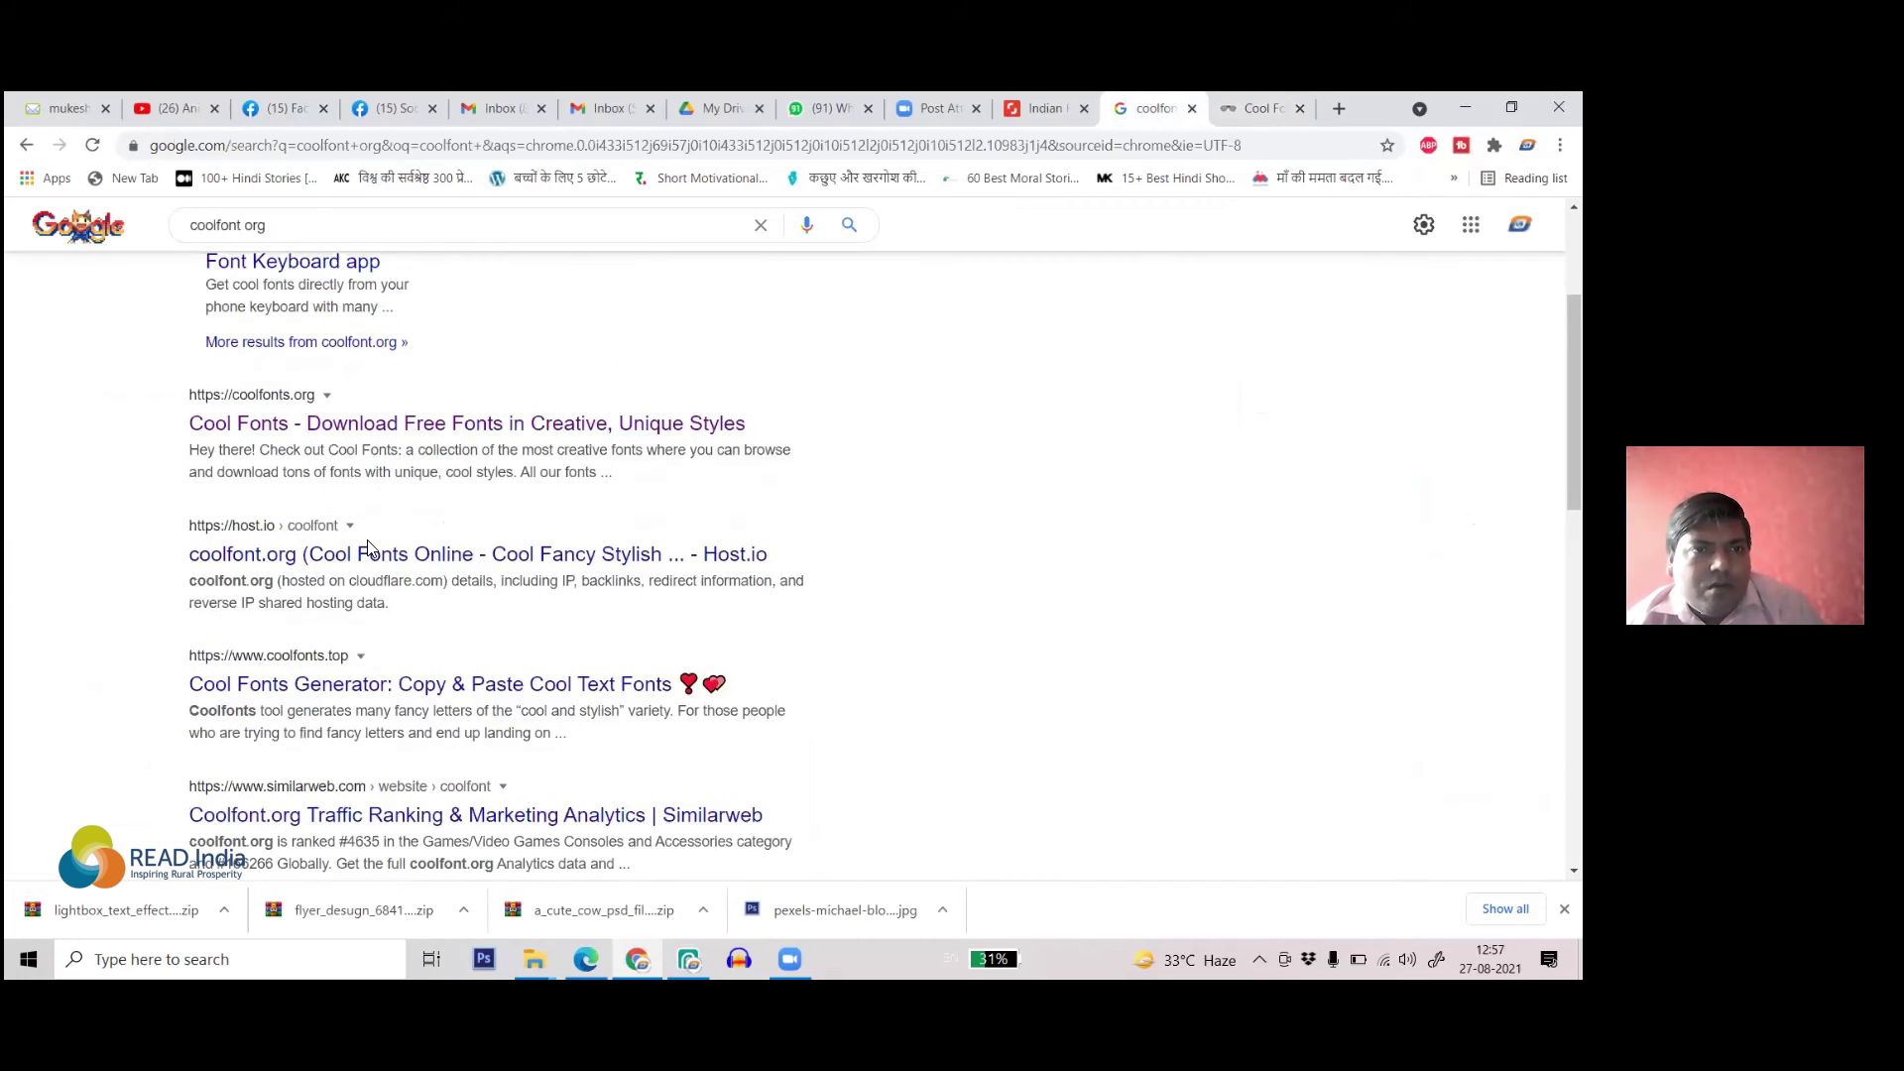
scroll(382, 483, up, 2)
scroll(382, 483, down, 7)
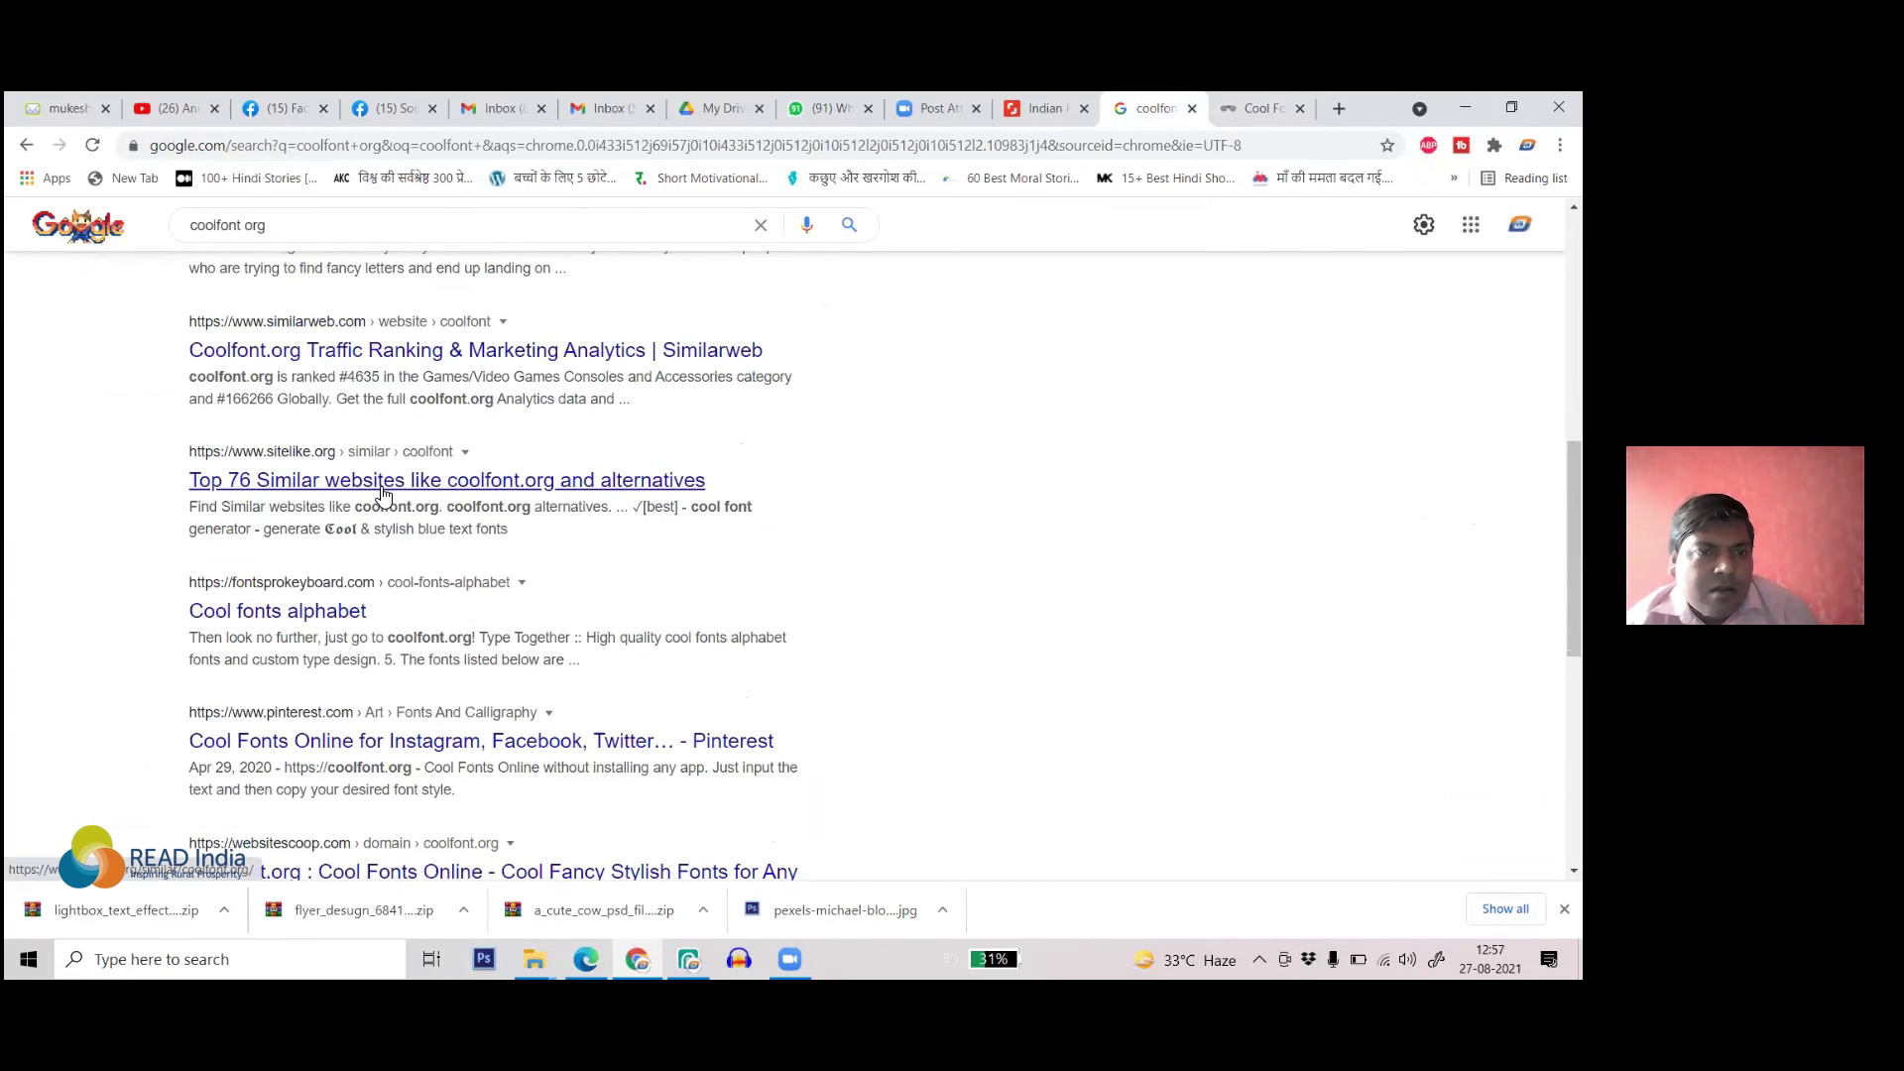
scroll(382, 493, down, 4)
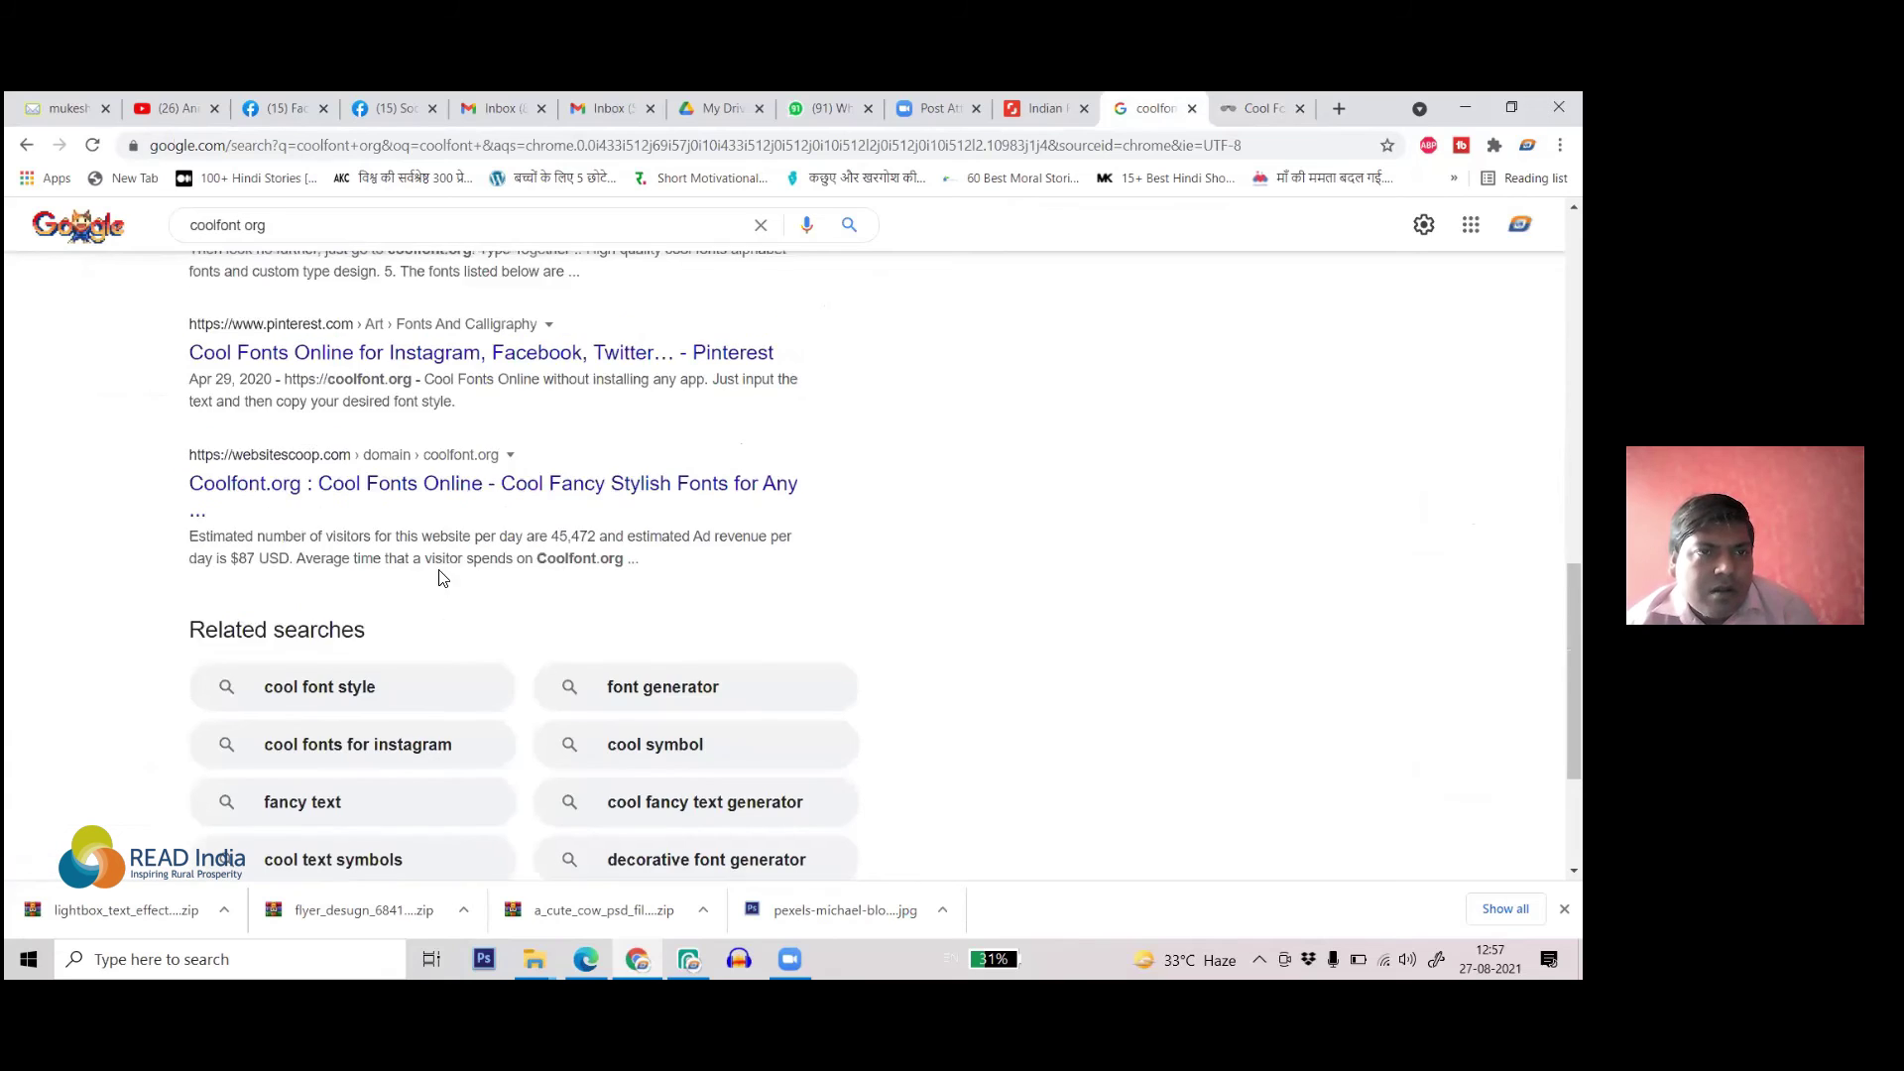
scroll(442, 577, up, 10)
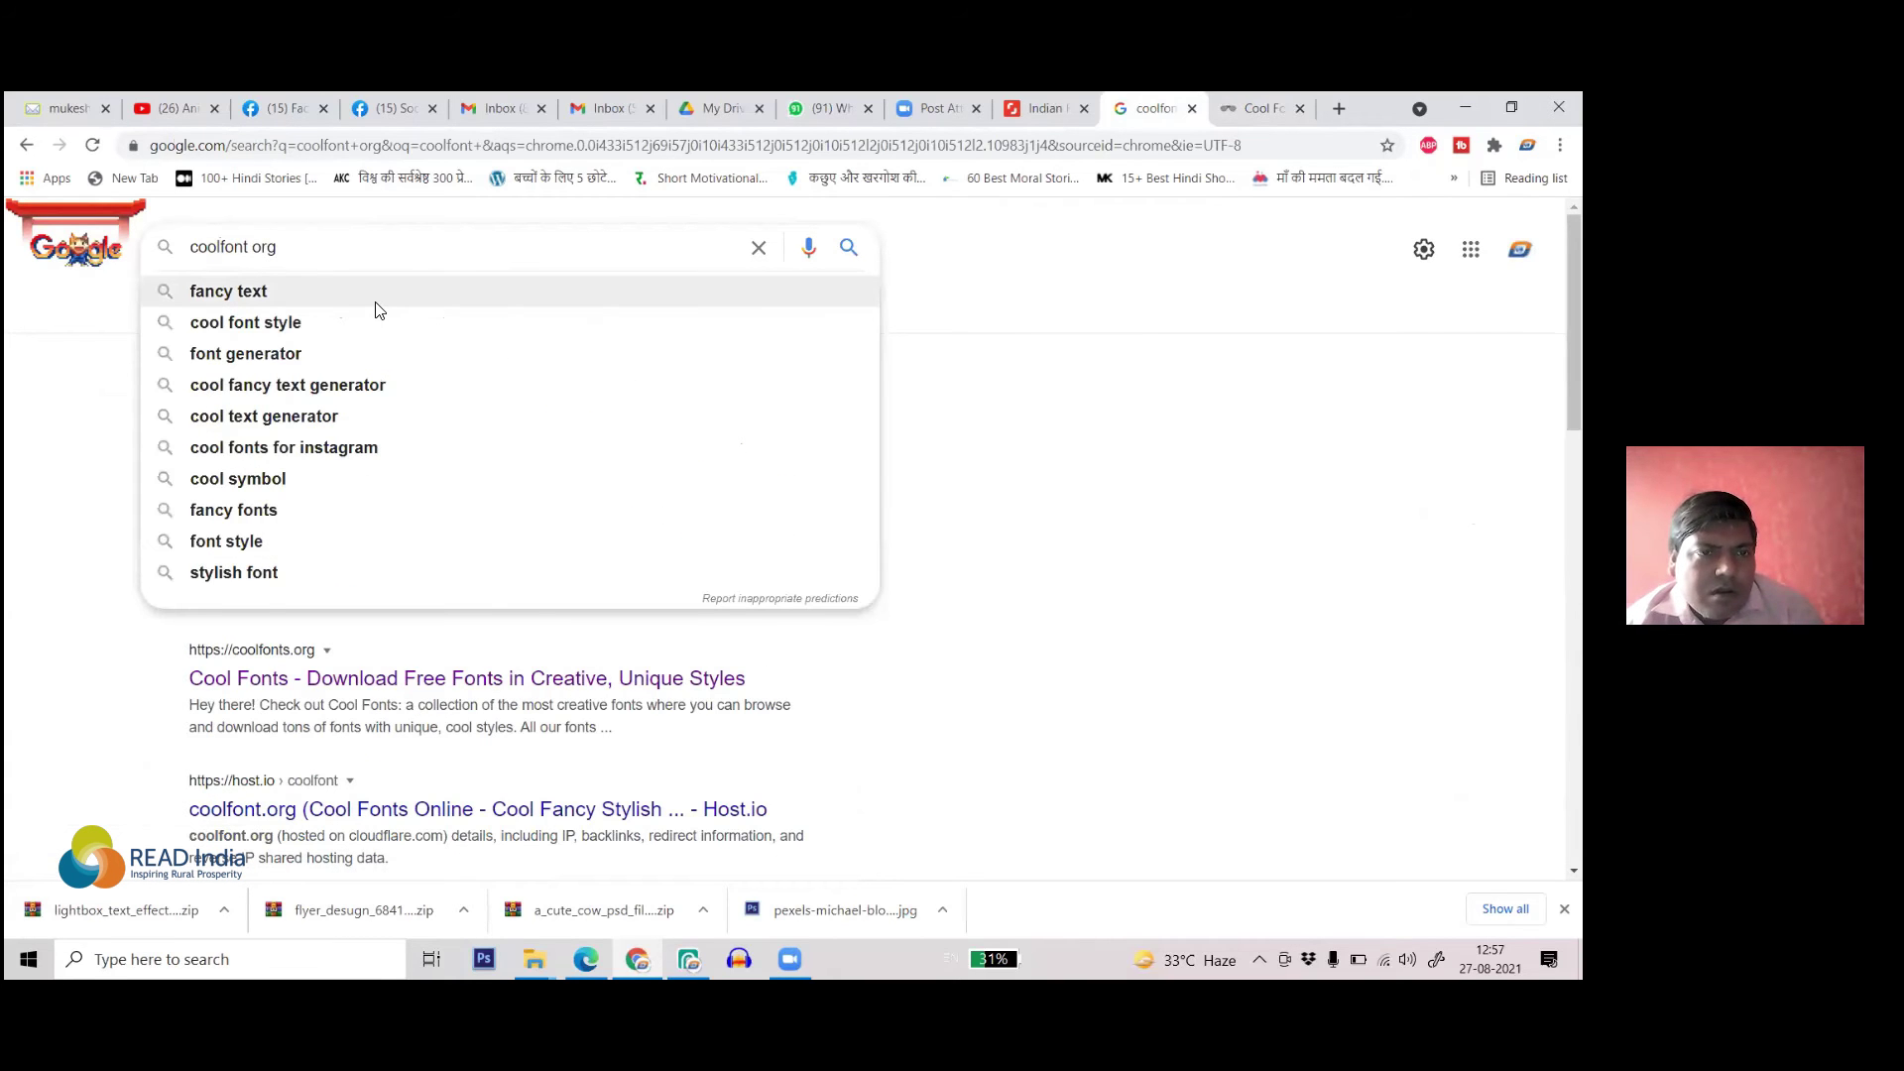
- Change the Google query to "coolsfont org" and compare its results with the already open Cool Fonts page
text(s)
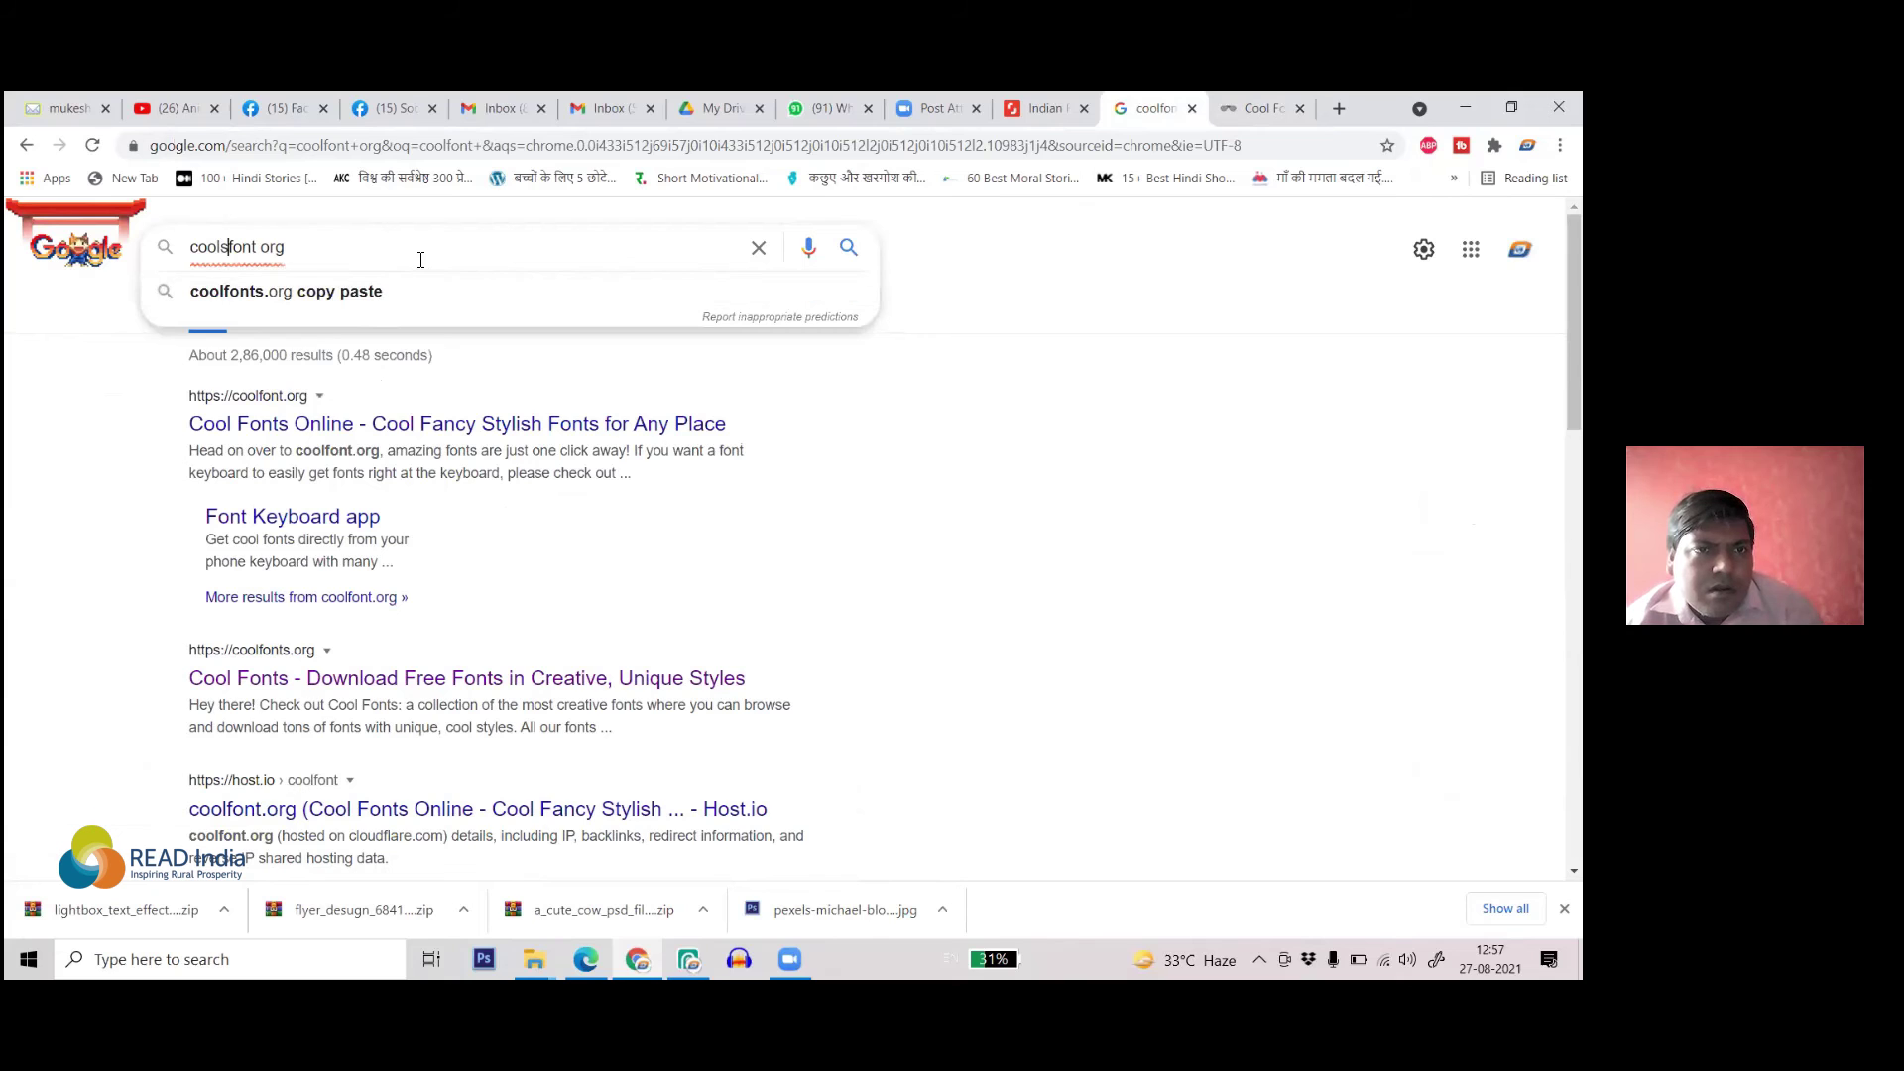
key(Return)
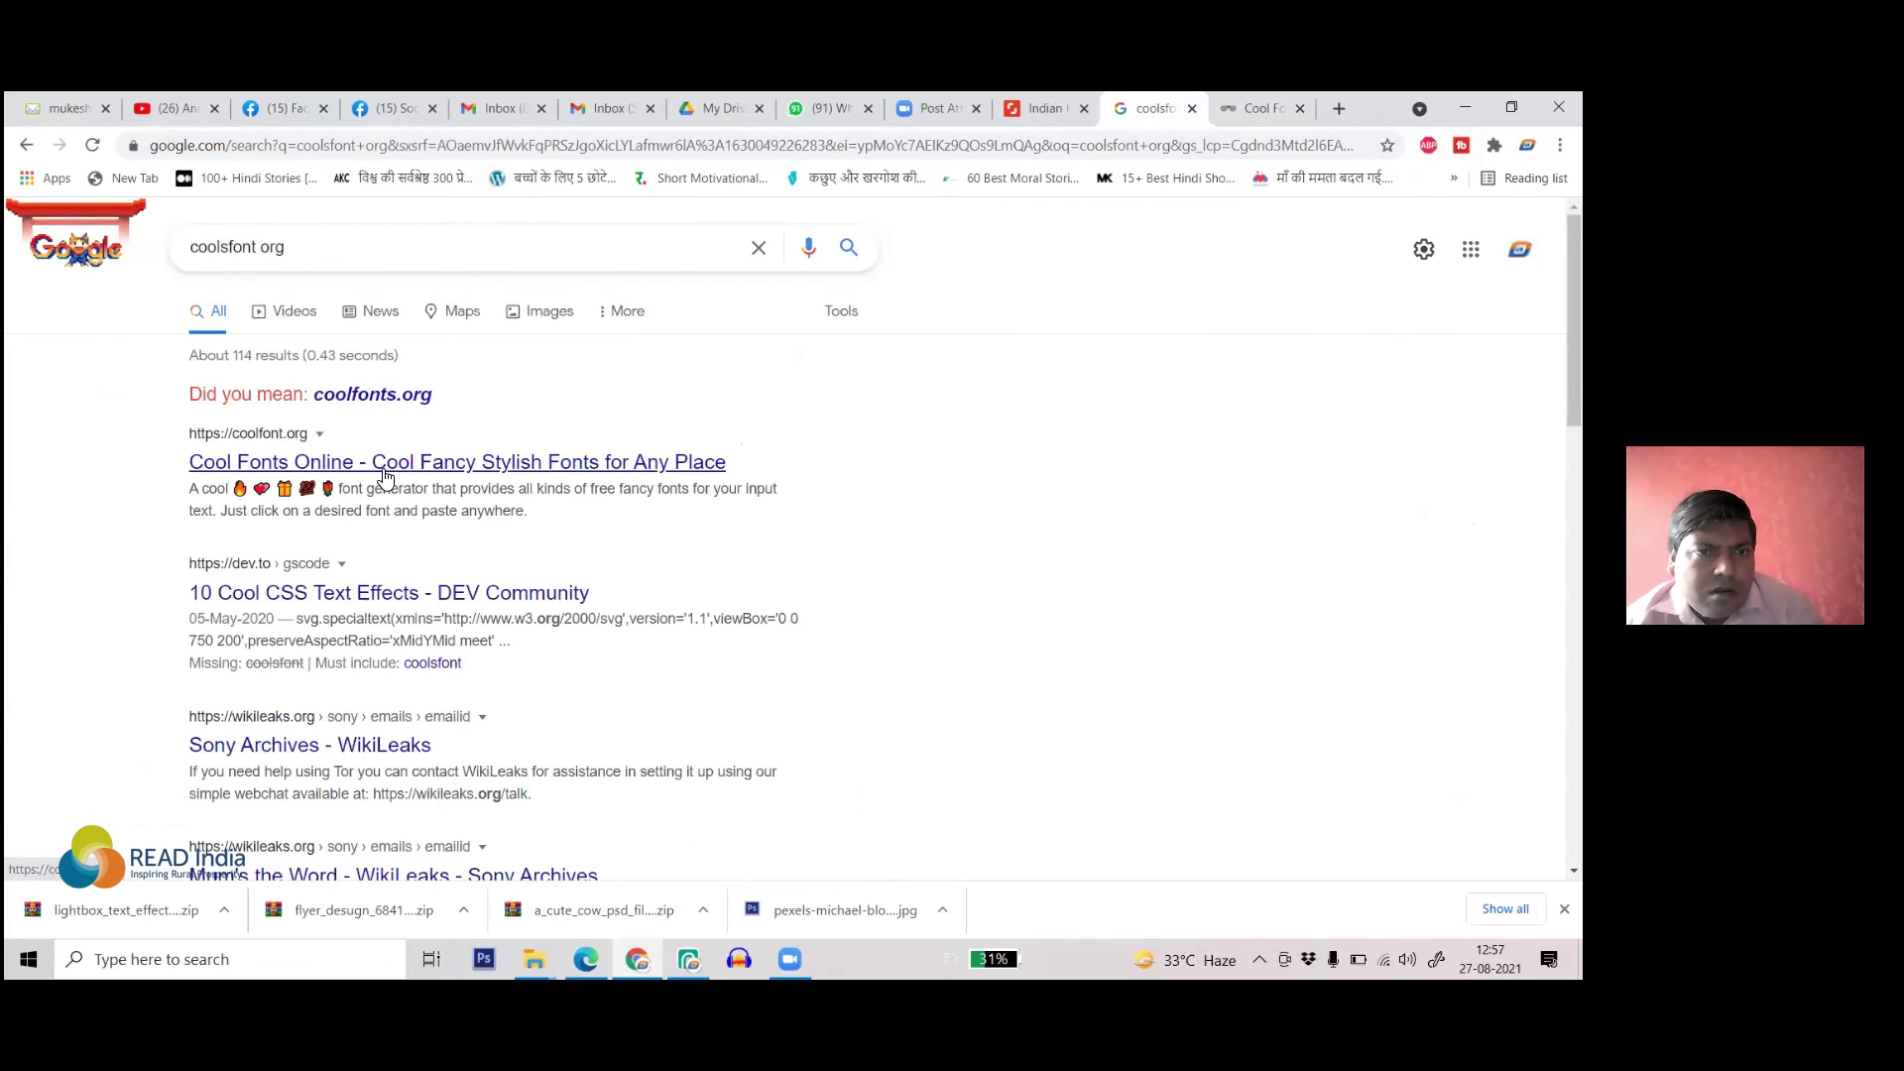
click(1238, 111)
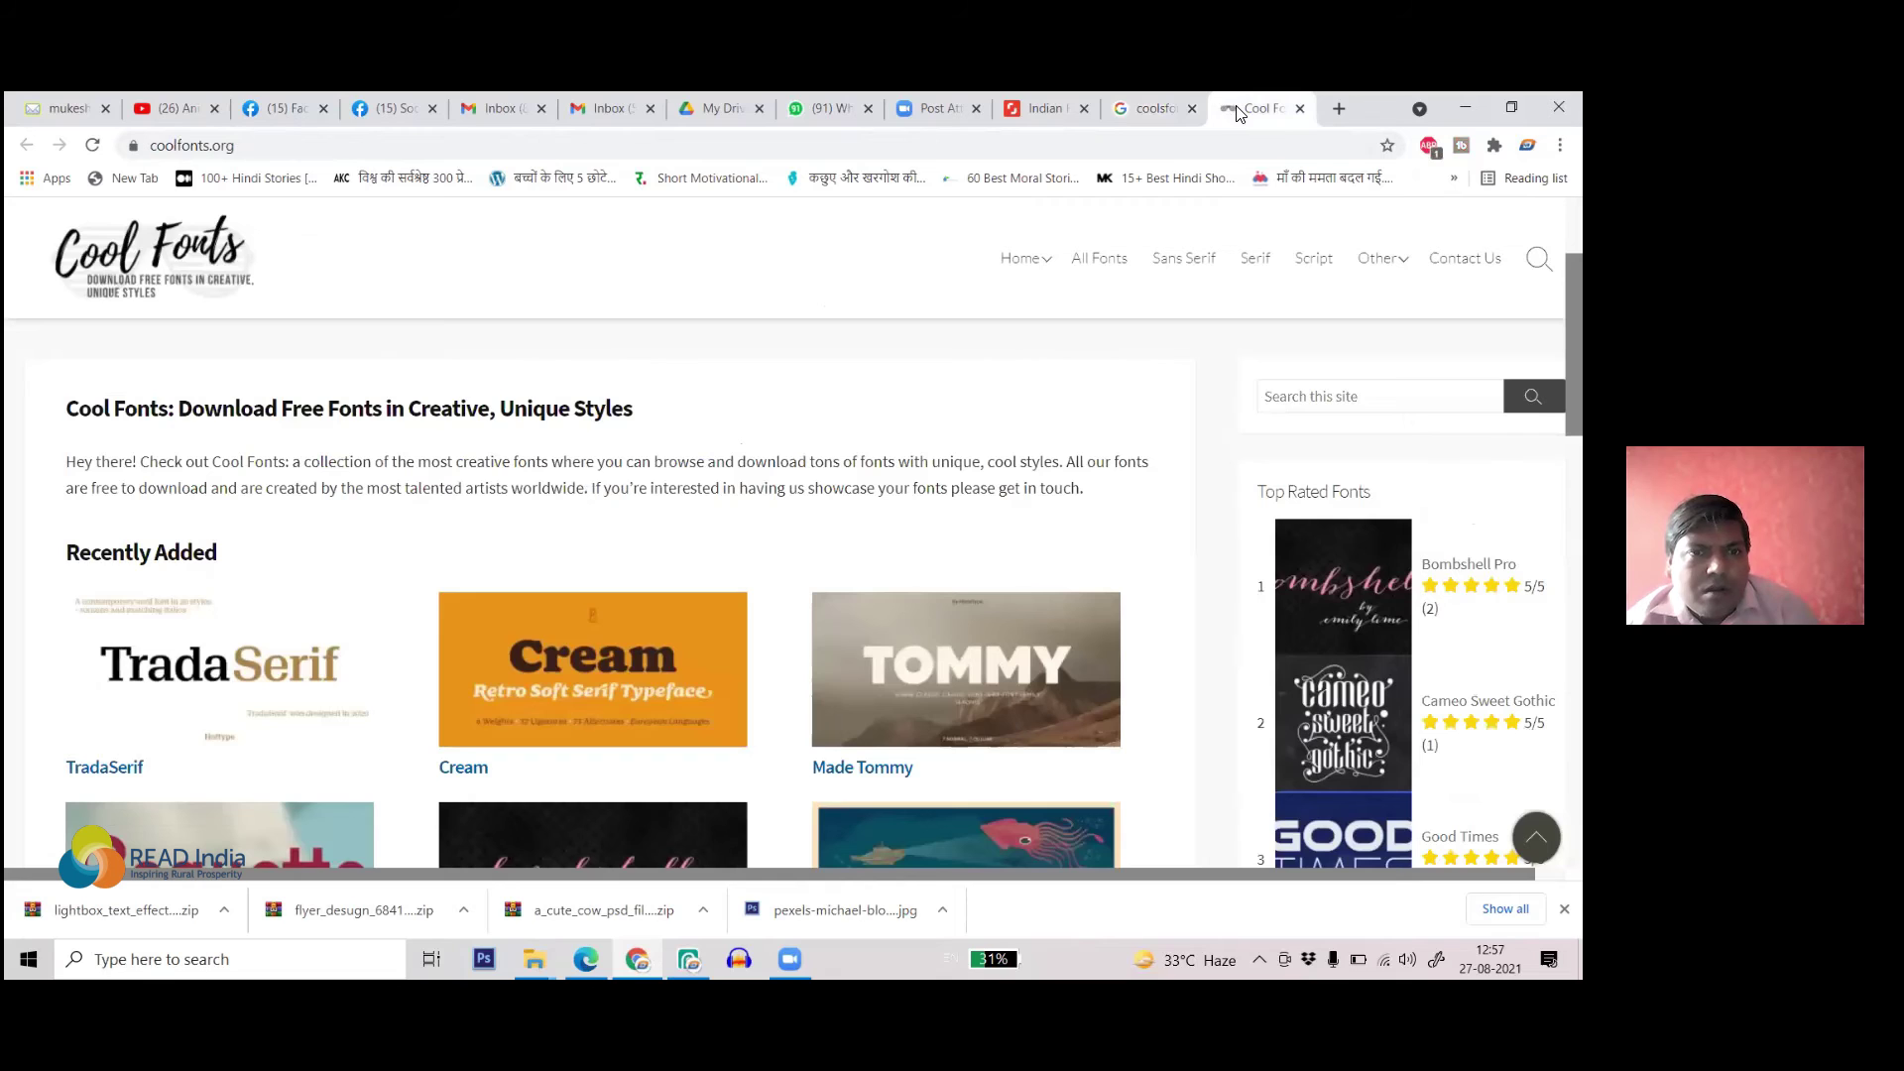
click(1148, 109)
click(1036, 107)
click(1129, 117)
- Open the coolfont.org "Cool Fonts Online - Cool Fancy Stylish Fonts for Any Place" result in a new tab and switch to it
drag(189, 462, 309, 465)
right_click(309, 466)
click(119, 472)
right_click(307, 463)
click(321, 471)
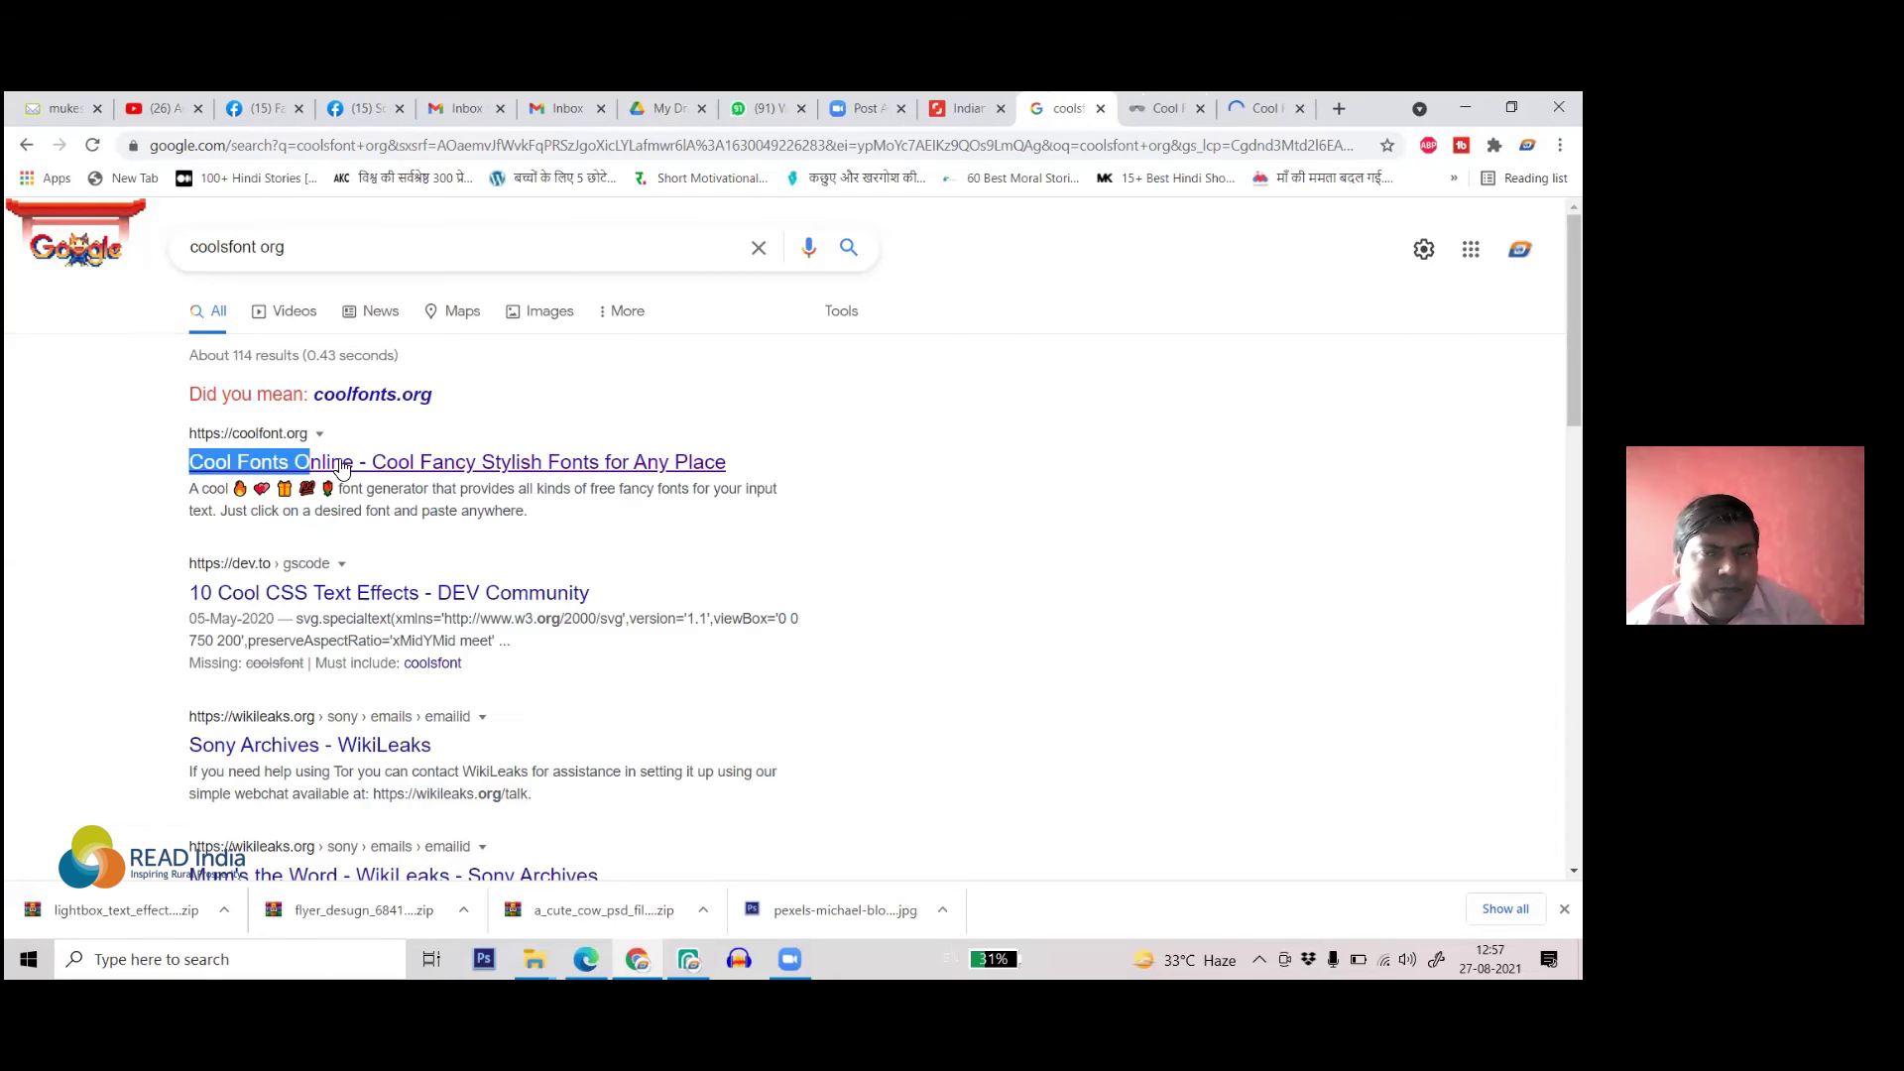
click(1268, 111)
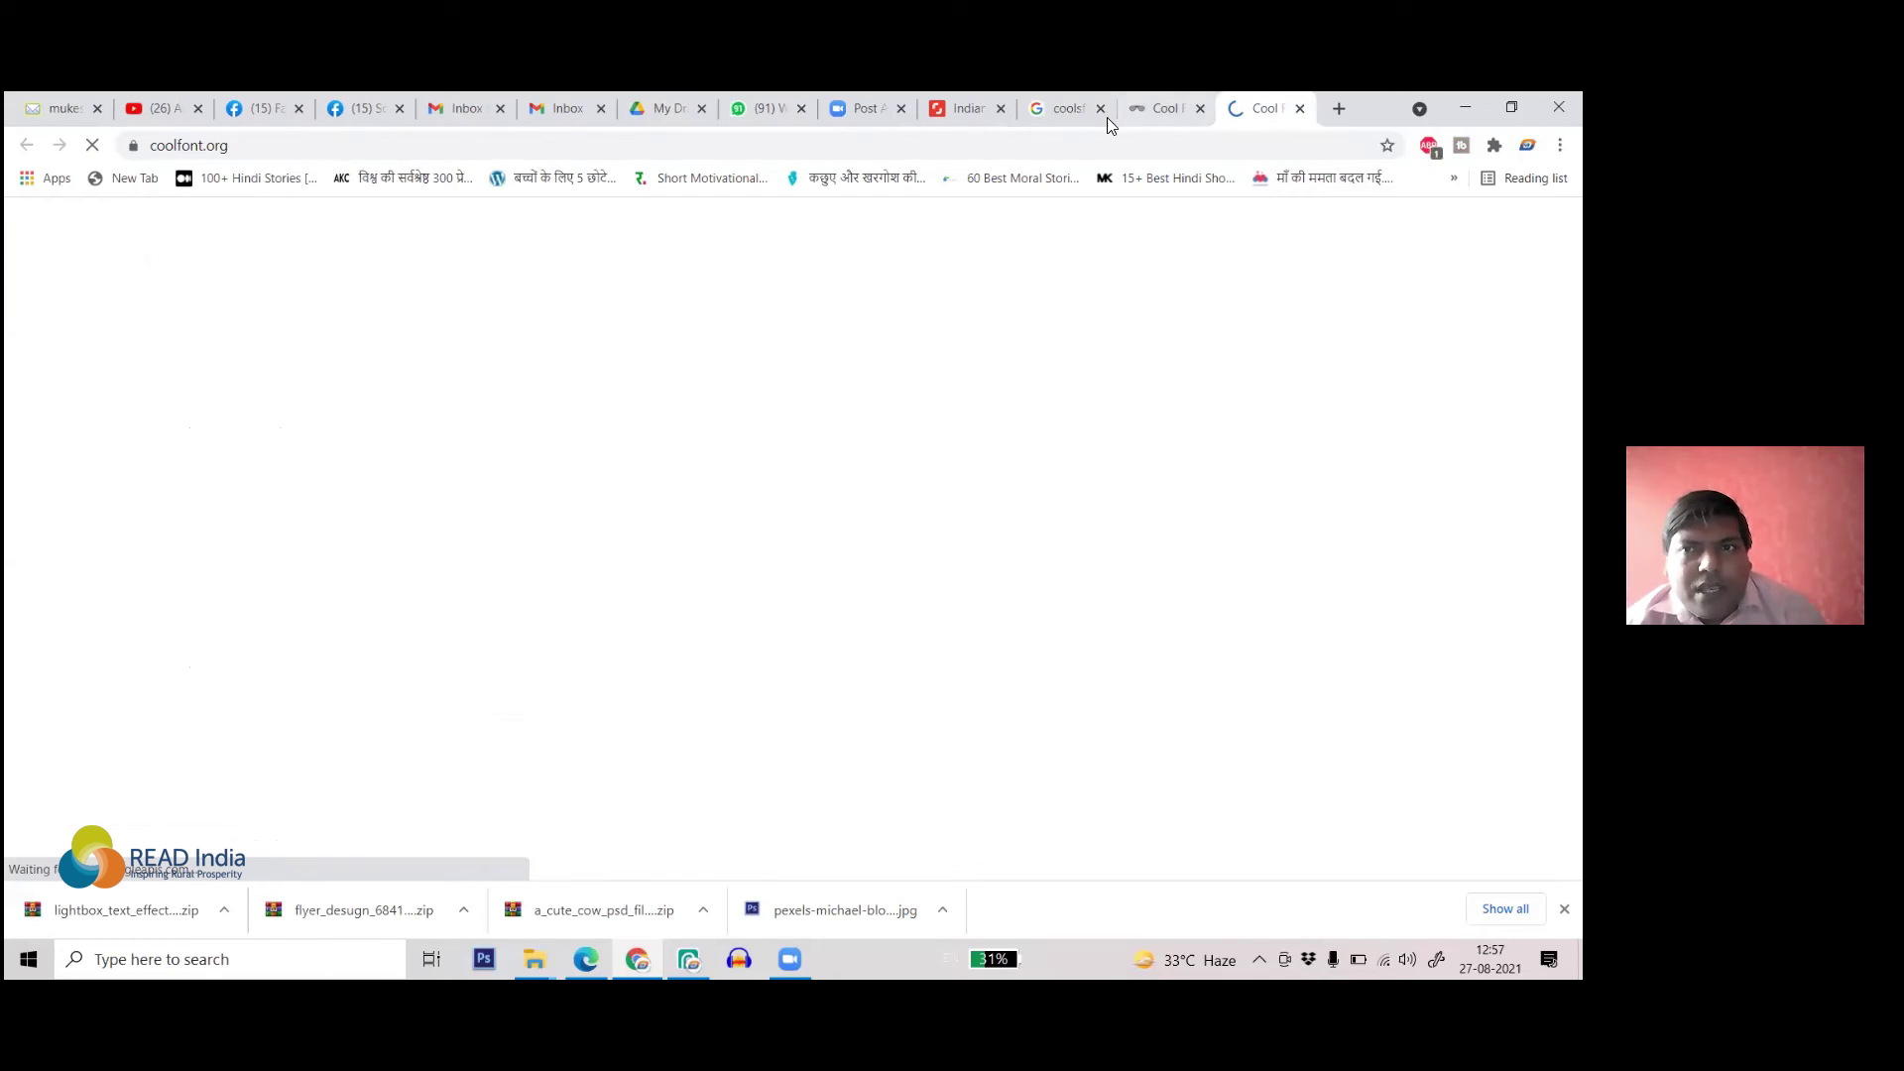
click(1177, 115)
click(1257, 109)
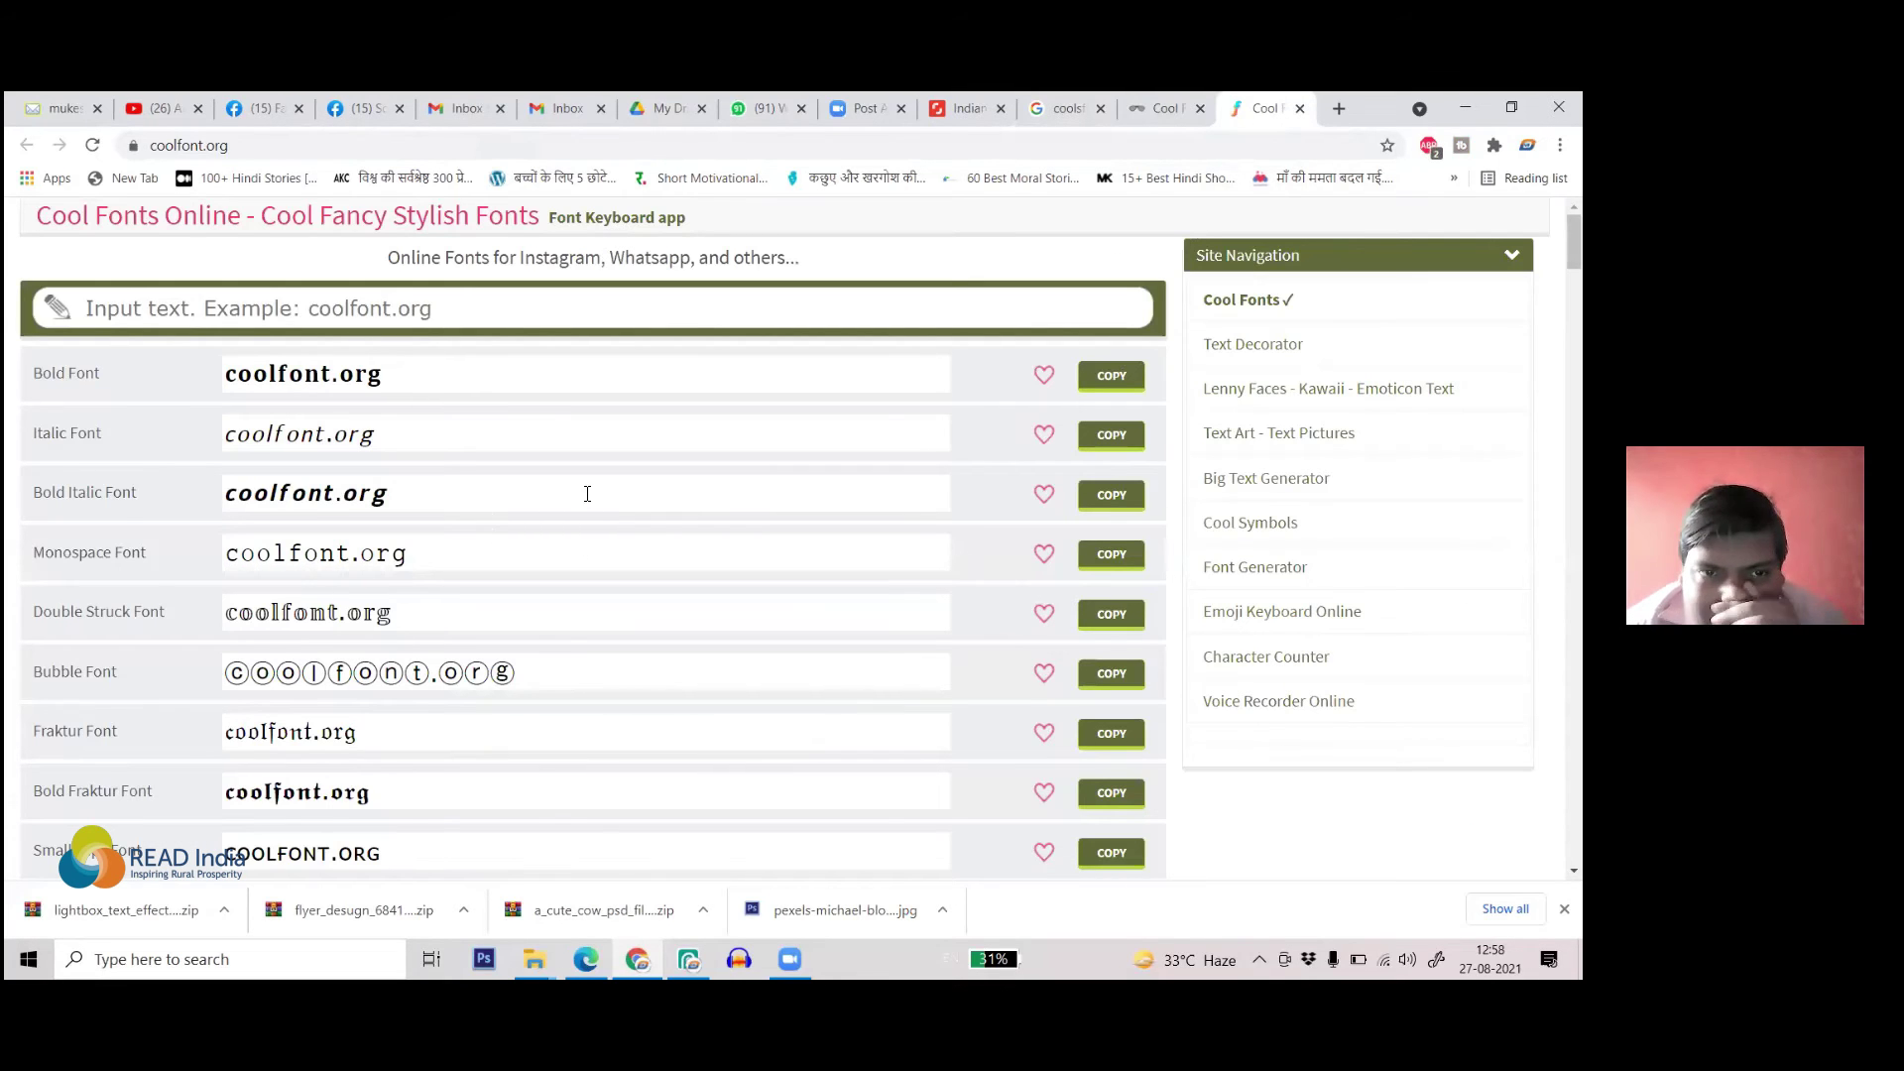
- Look through the list of fancy text styles on coolfont.org, returning to the text input at its start
scroll(645, 462, down, 20)
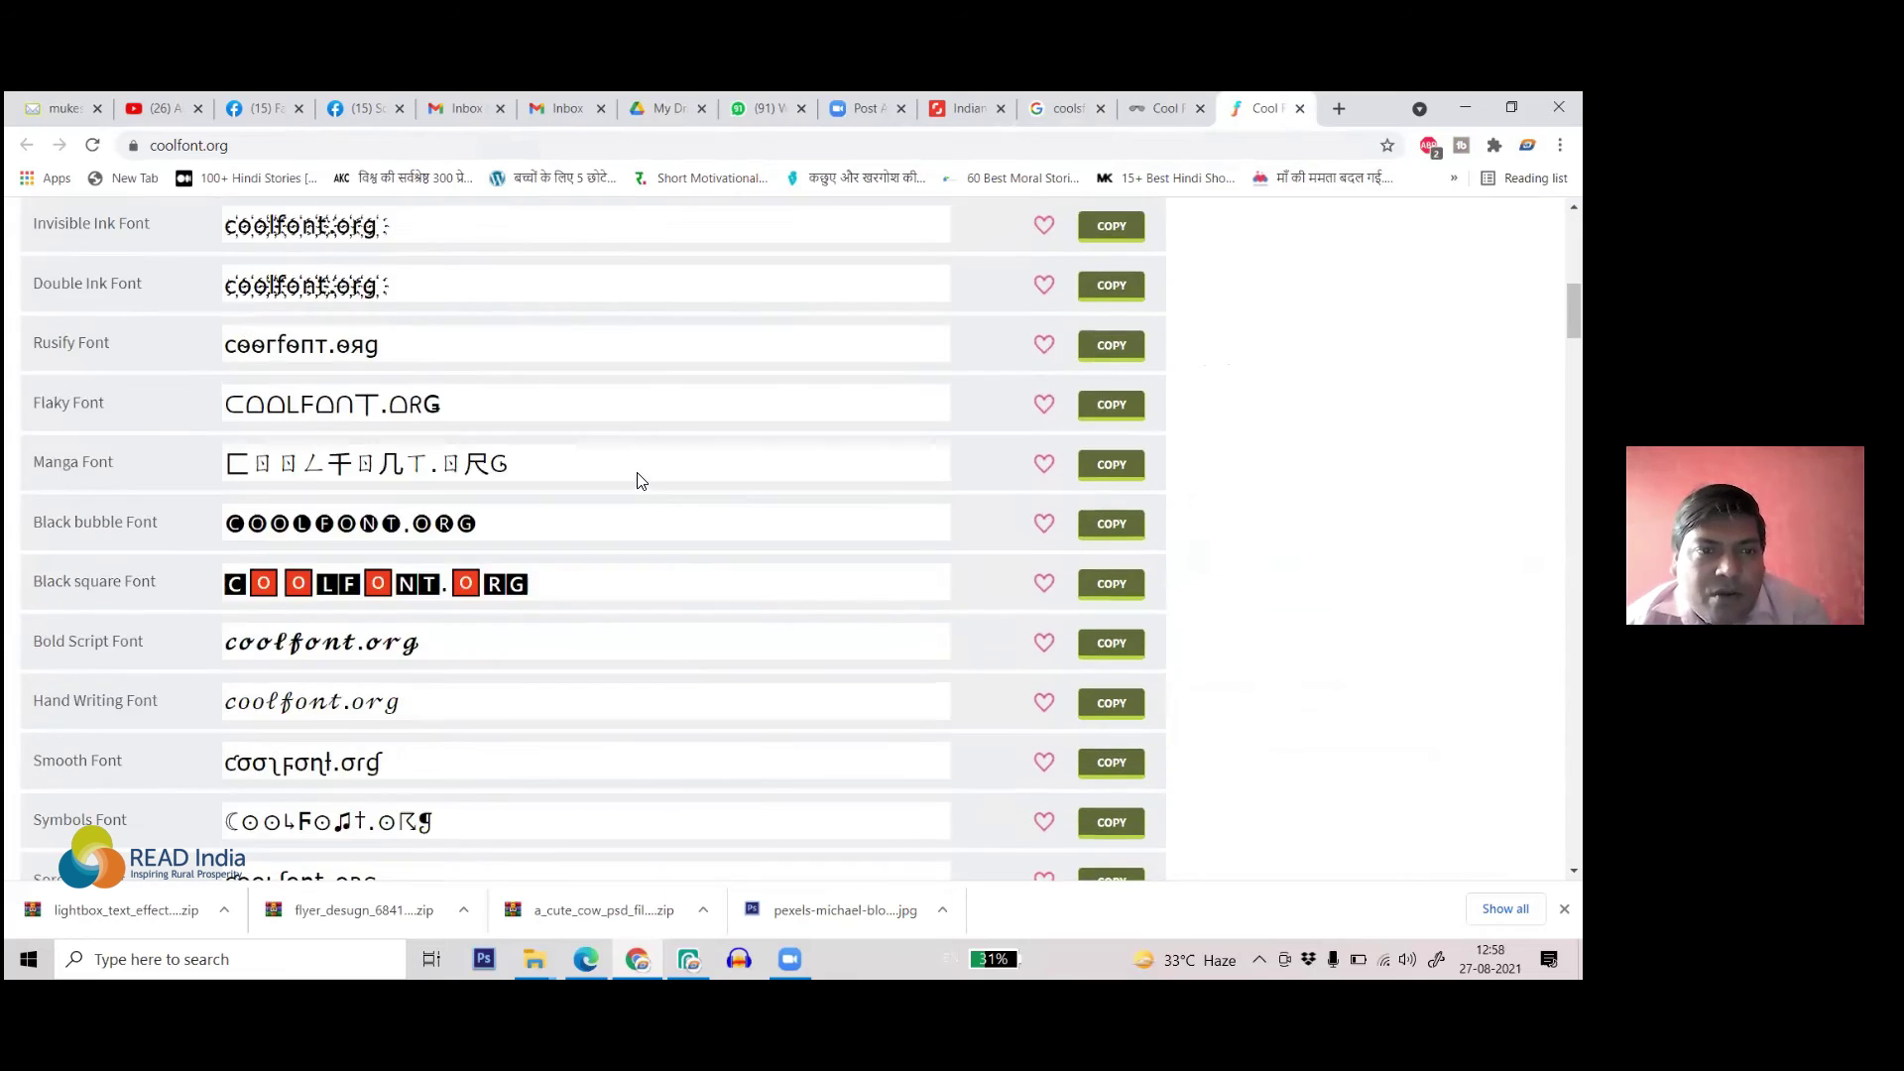
scroll(580, 578, down, 20)
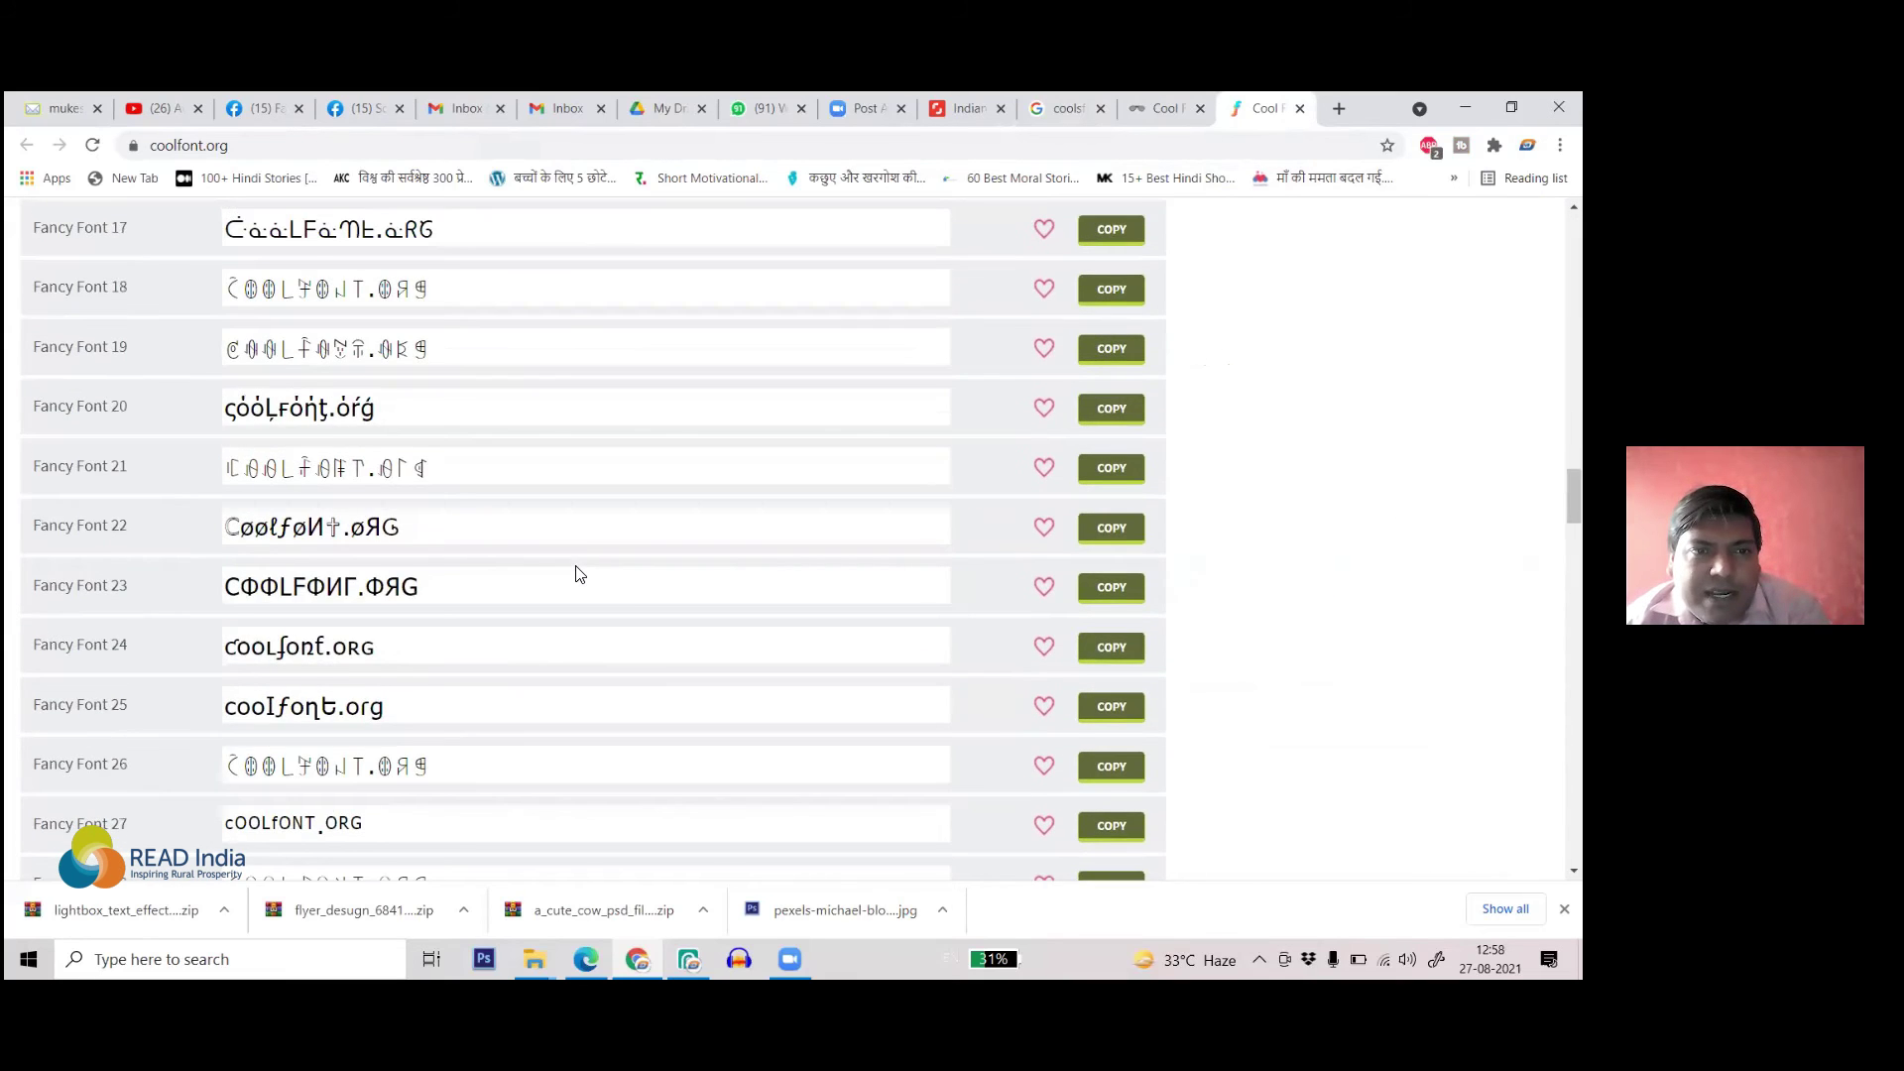
scroll(740, 628, down, 20)
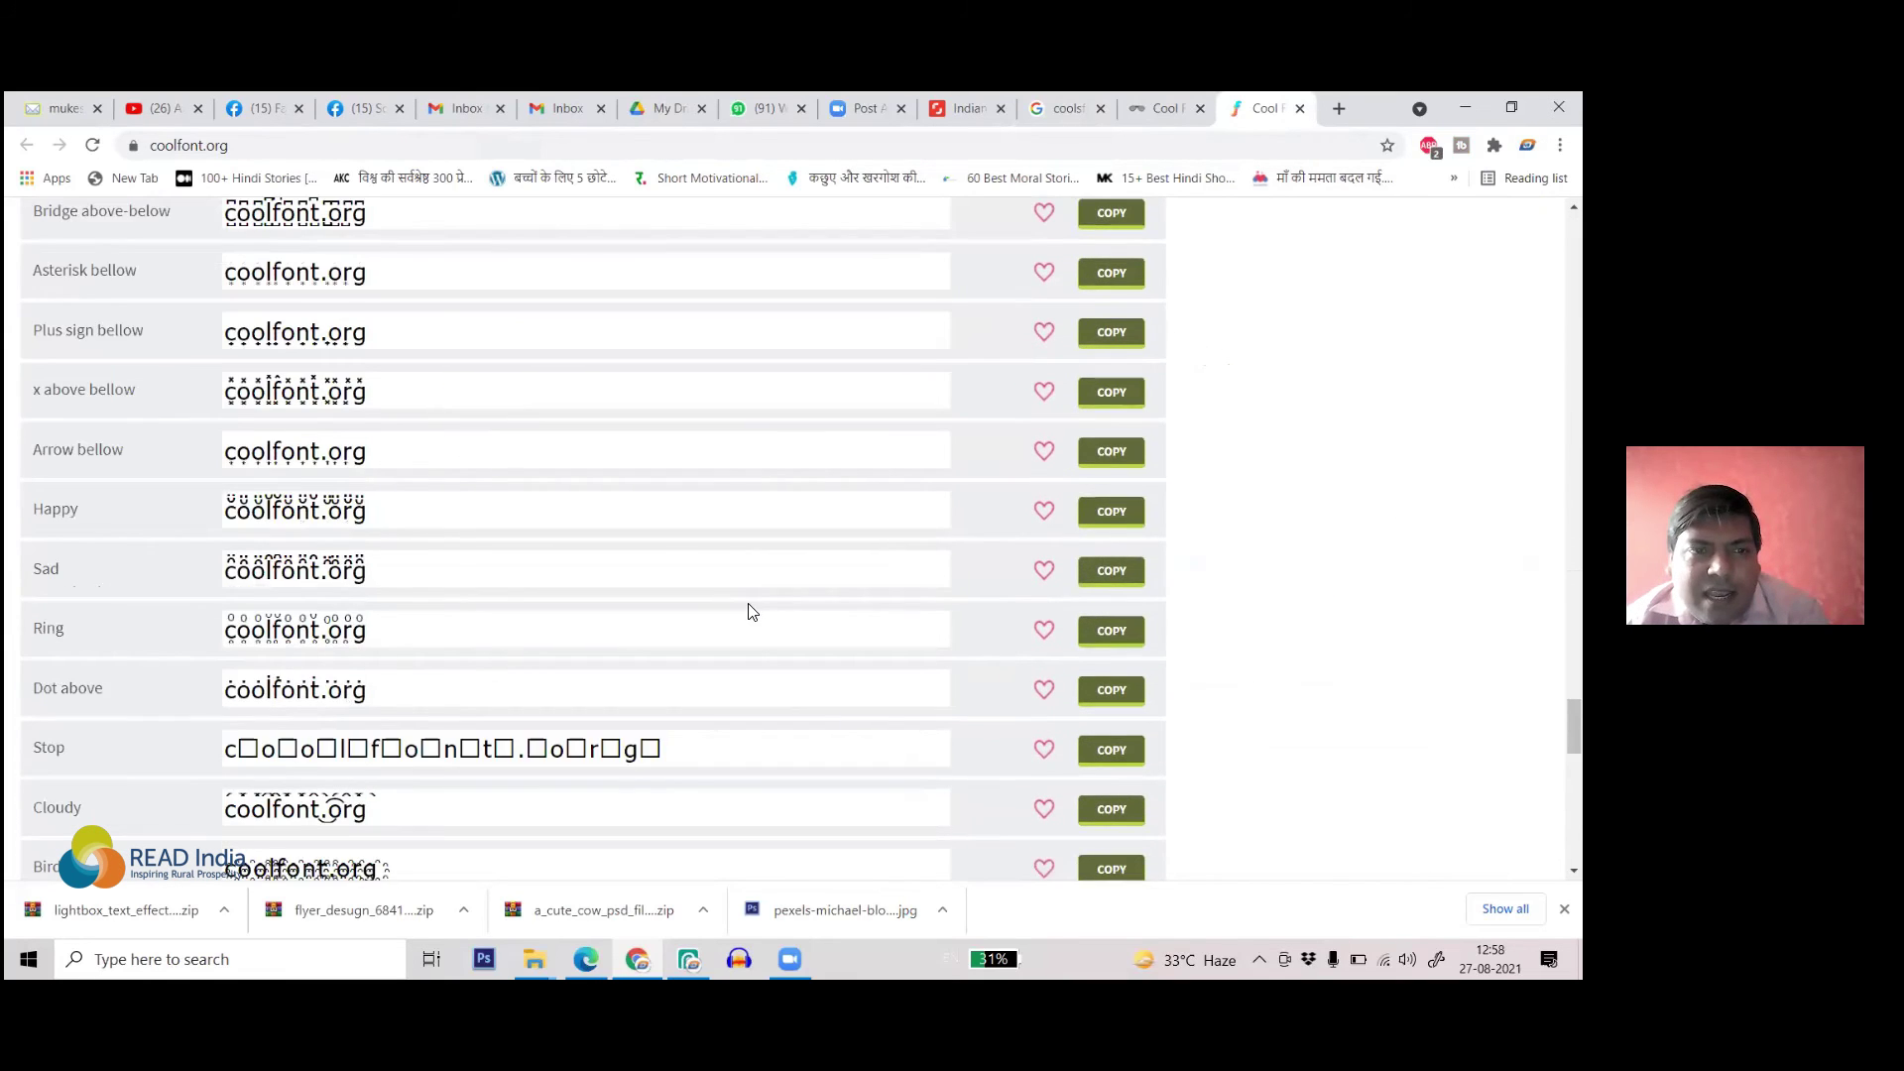
scroll(696, 599, up, 20)
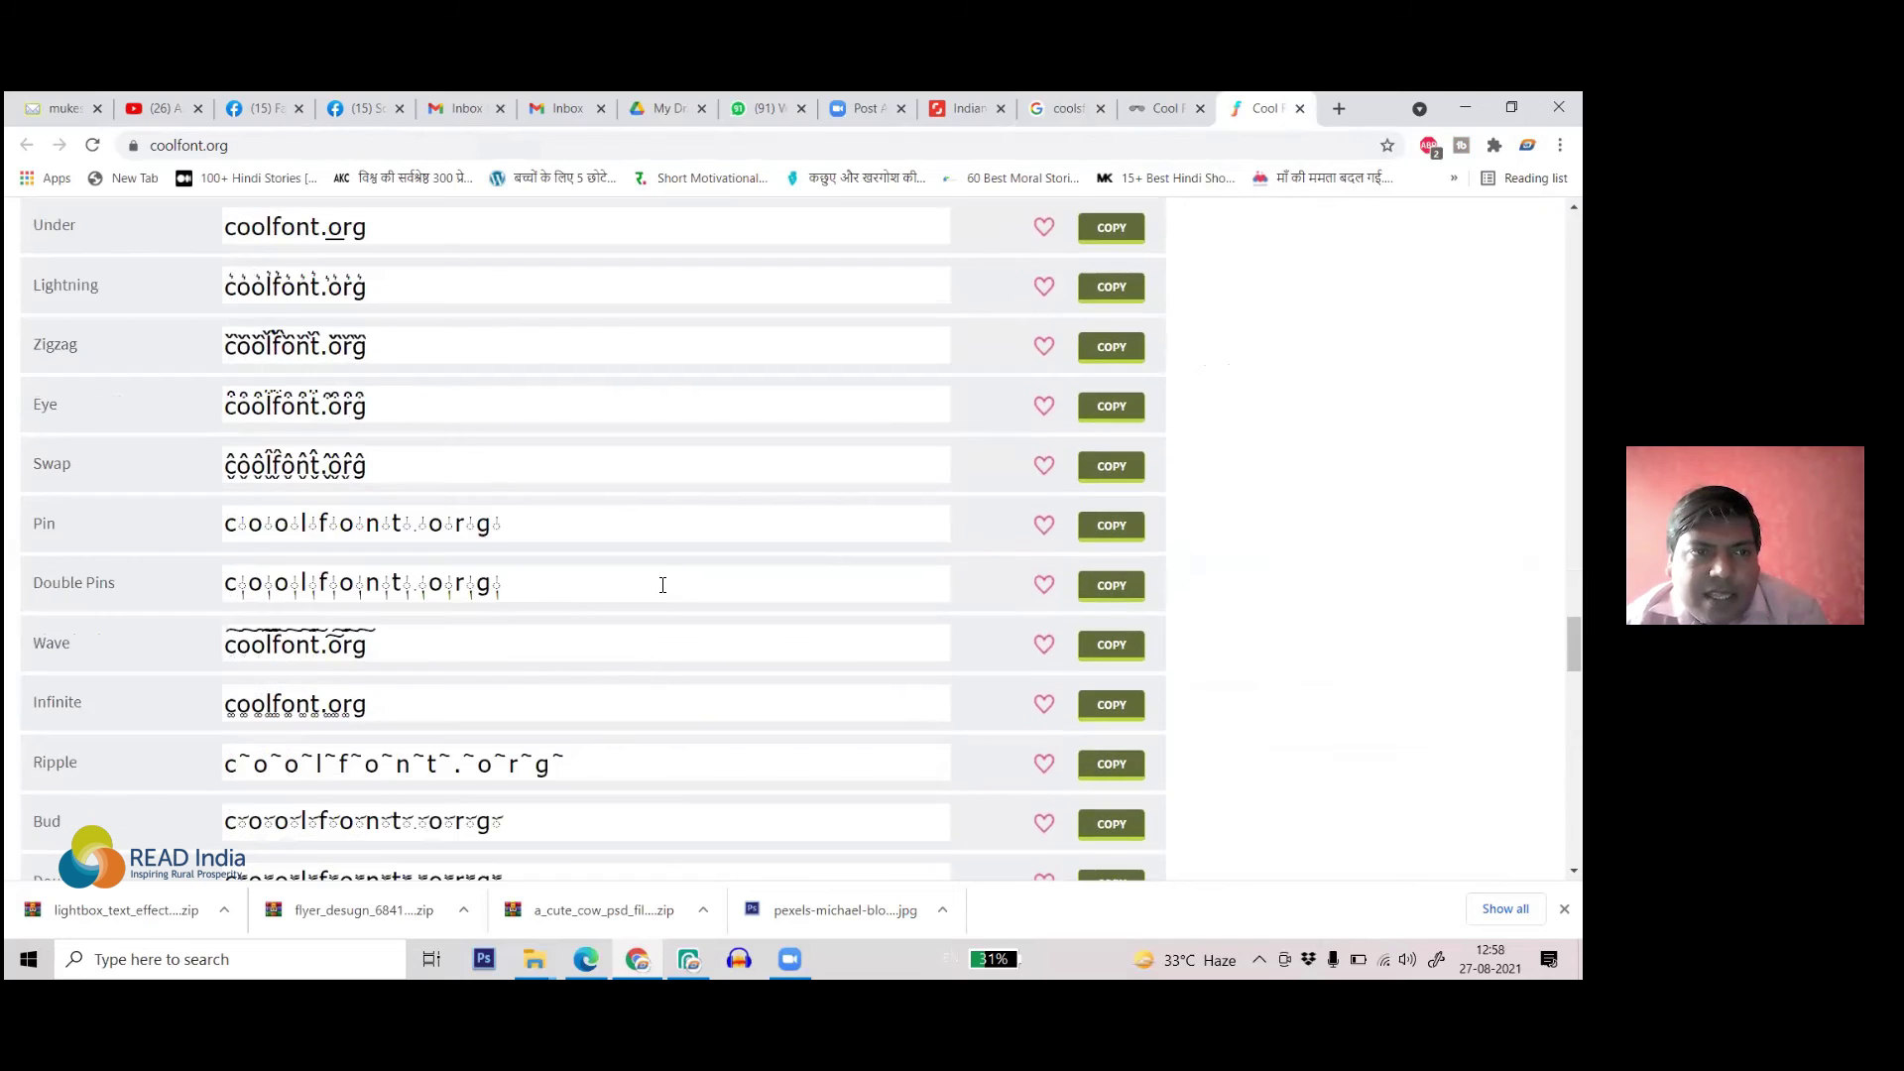
scroll(652, 611, up, 15)
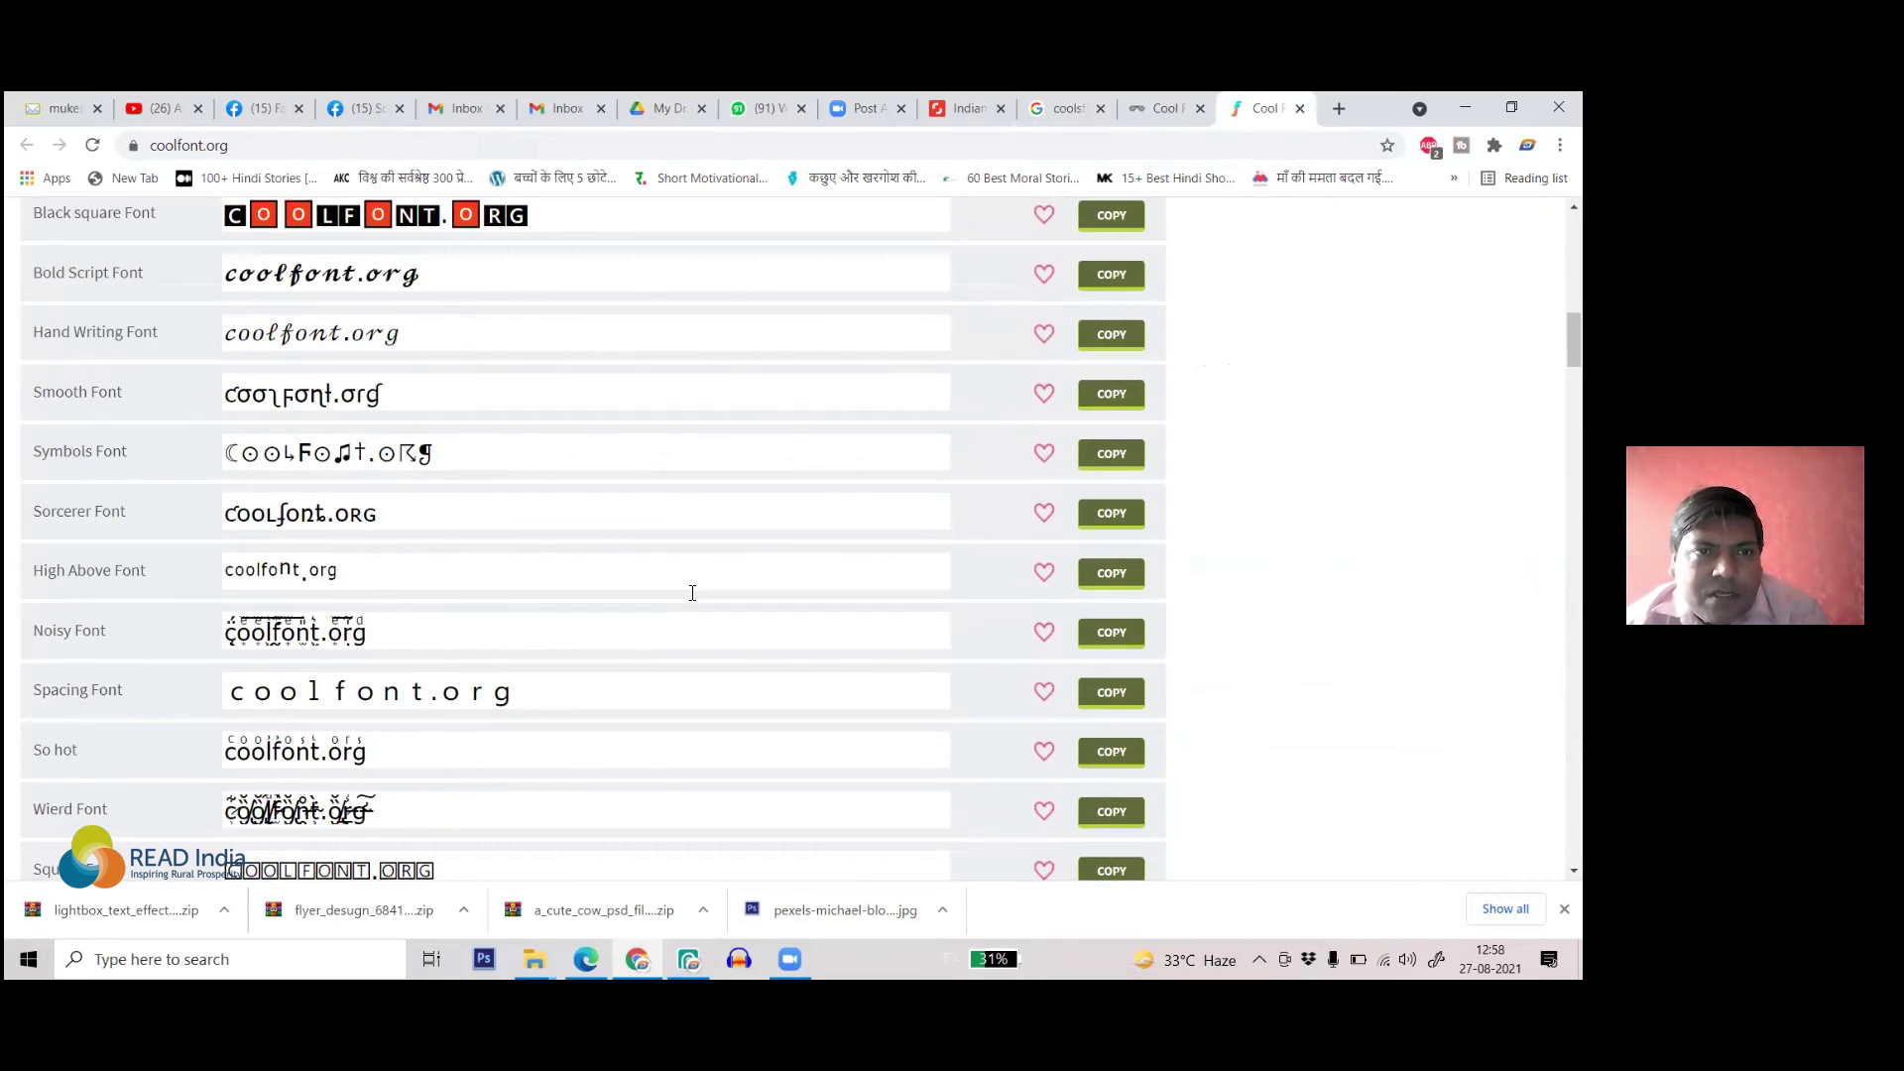
scroll(850, 560, up, 5)
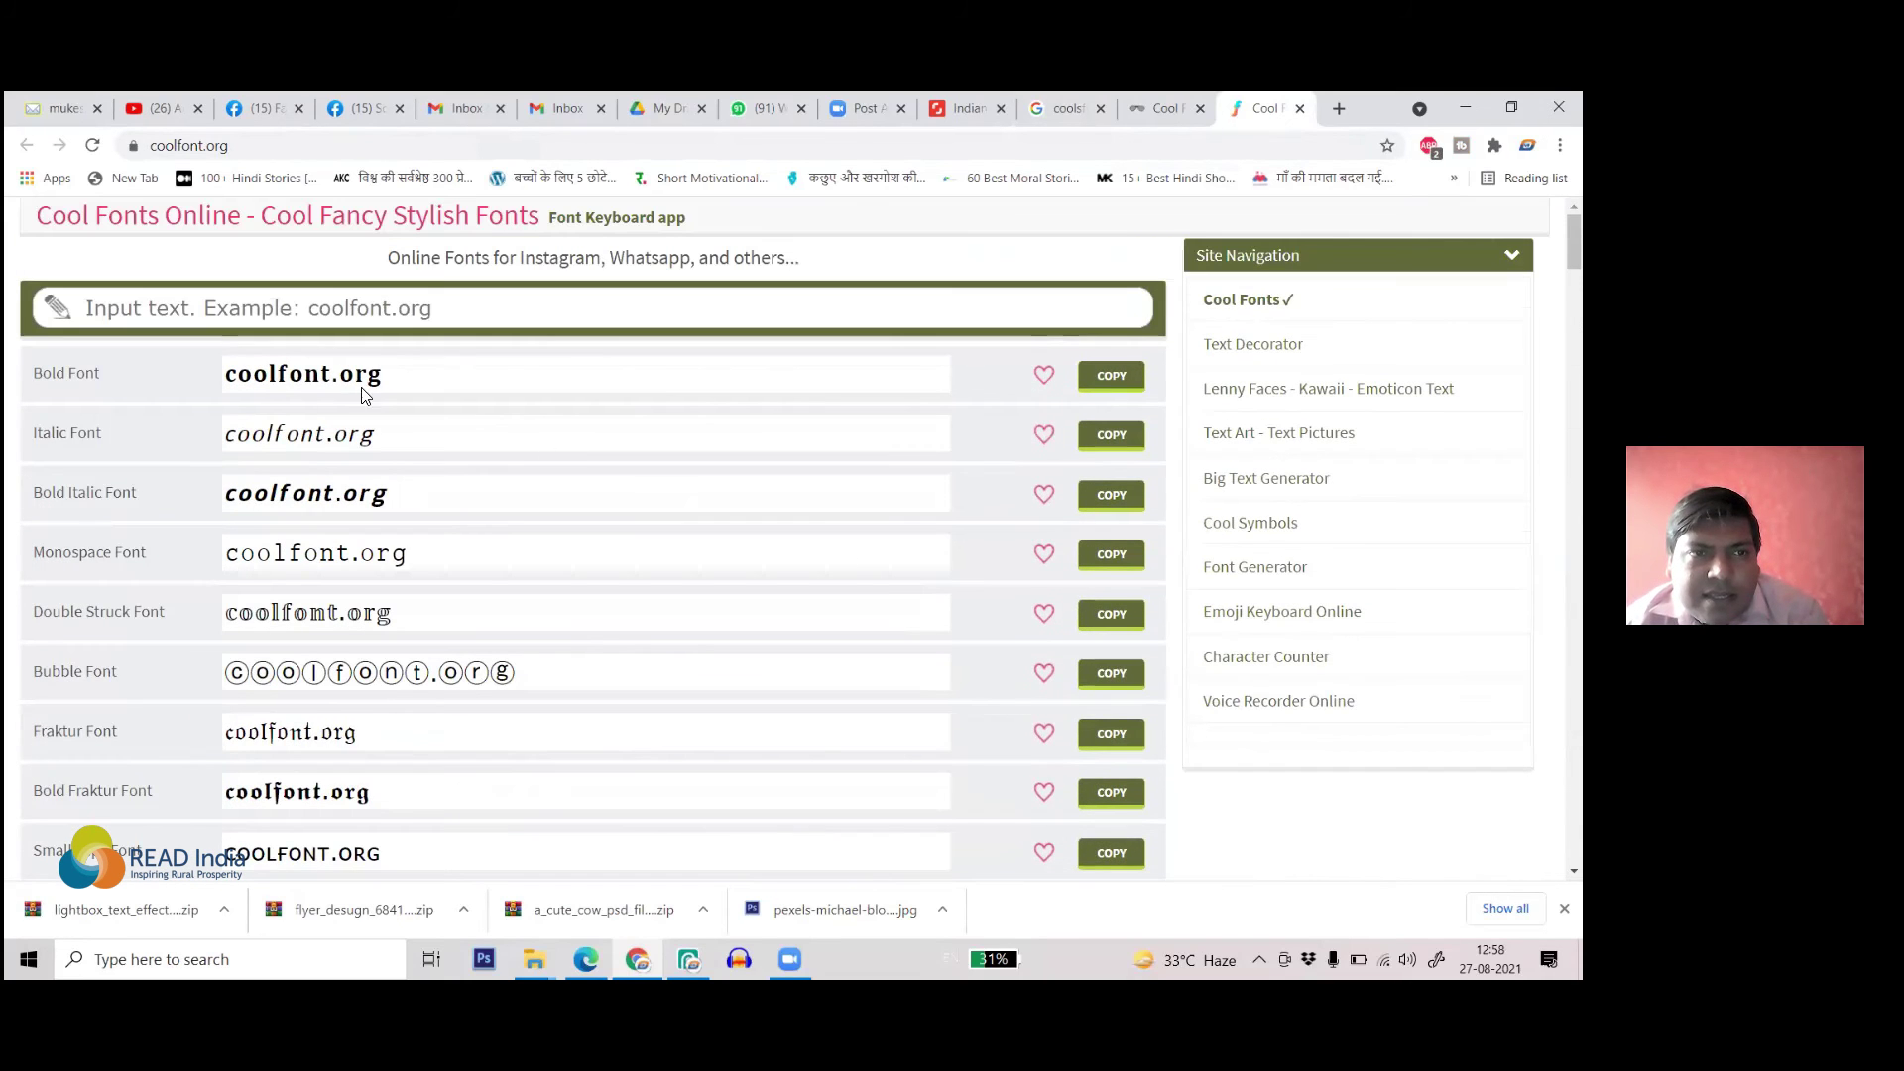
- Copy the sample text in the Bold Font style and close the copy notice
click(490, 318)
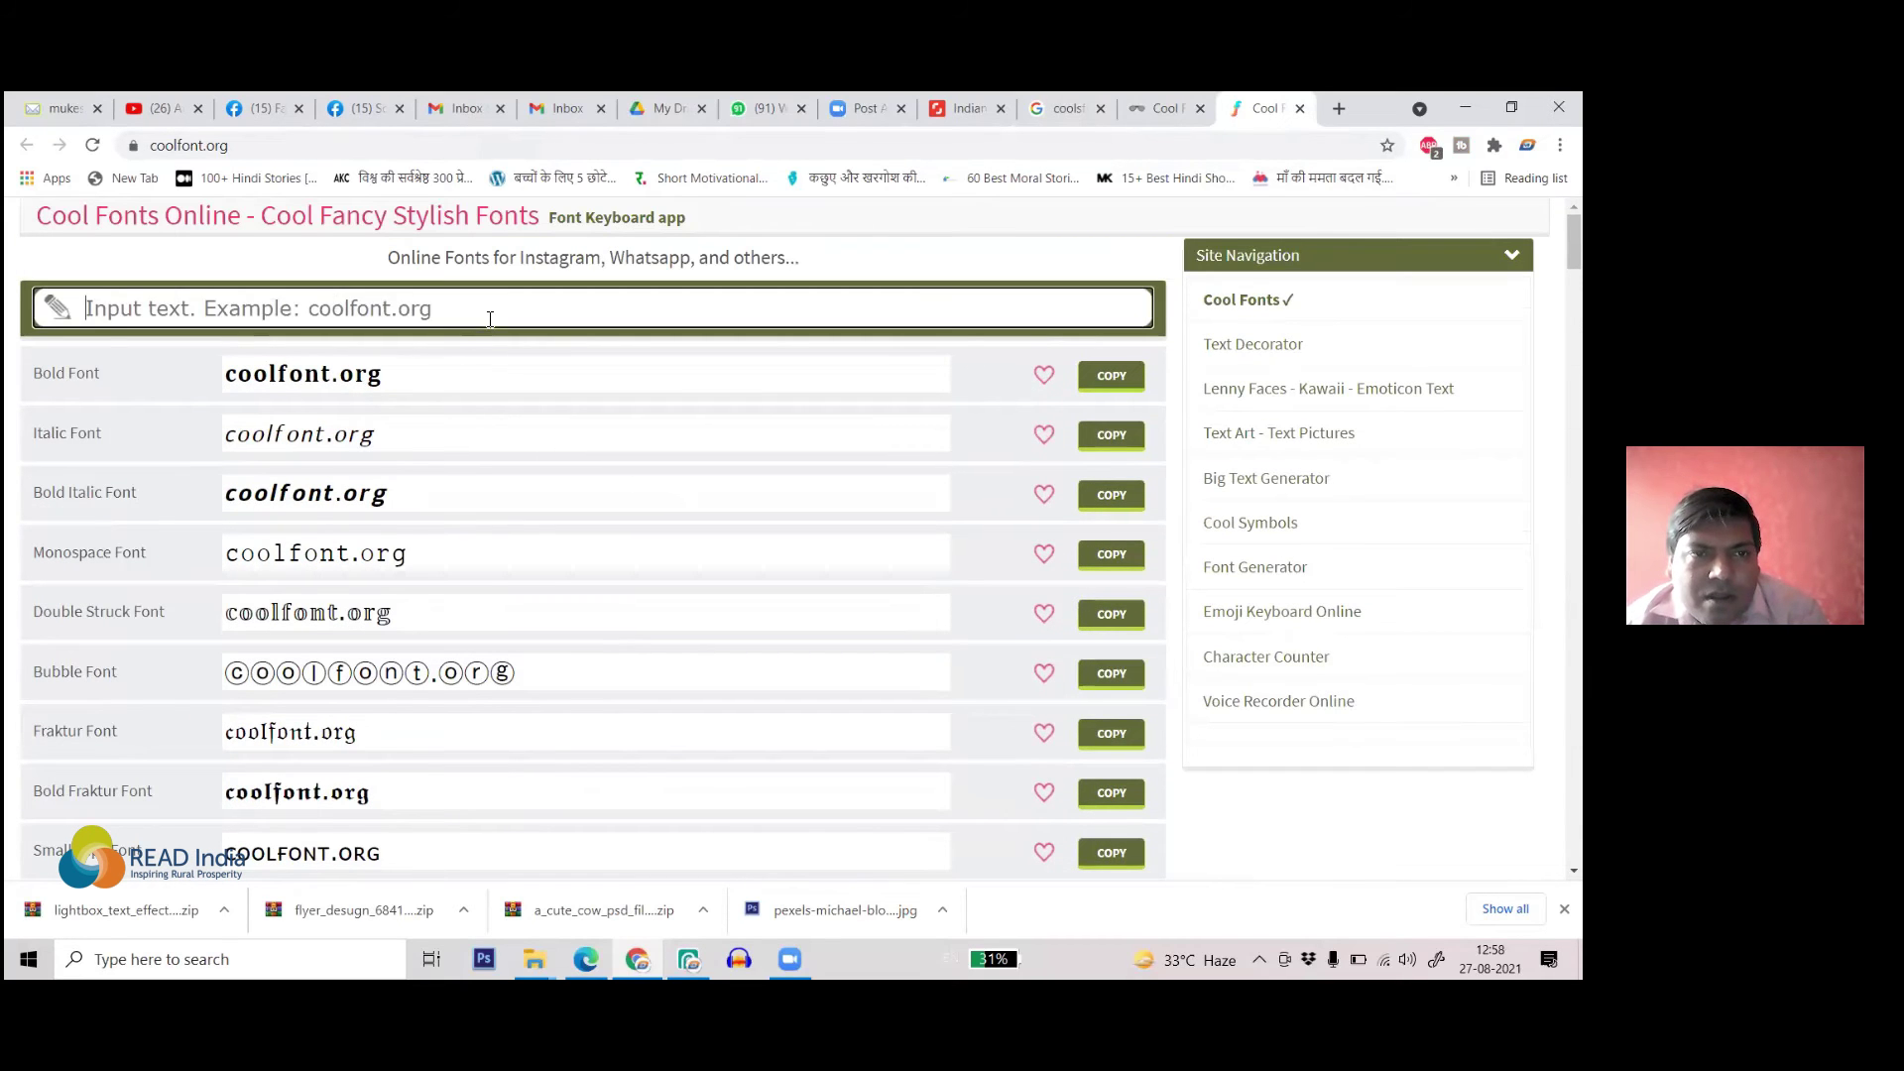
click(1125, 373)
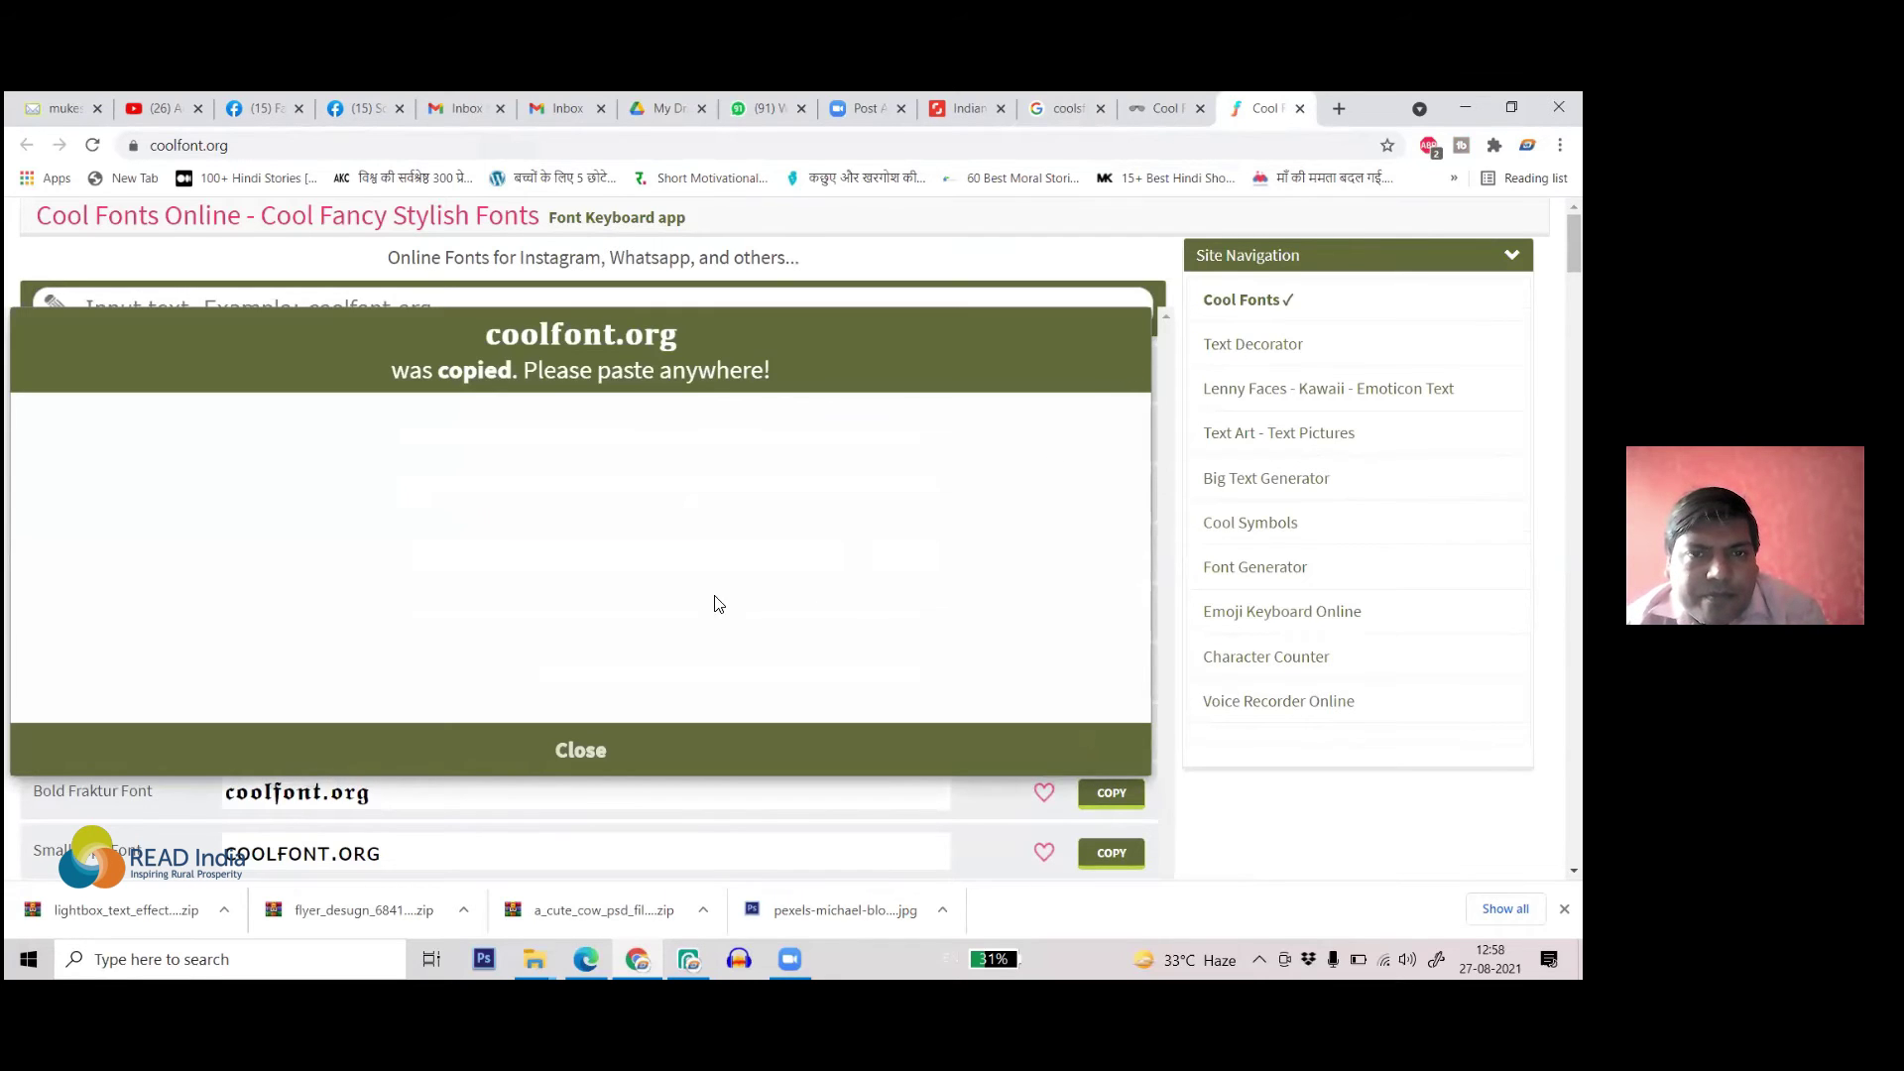
scroll(685, 476, down, 5)
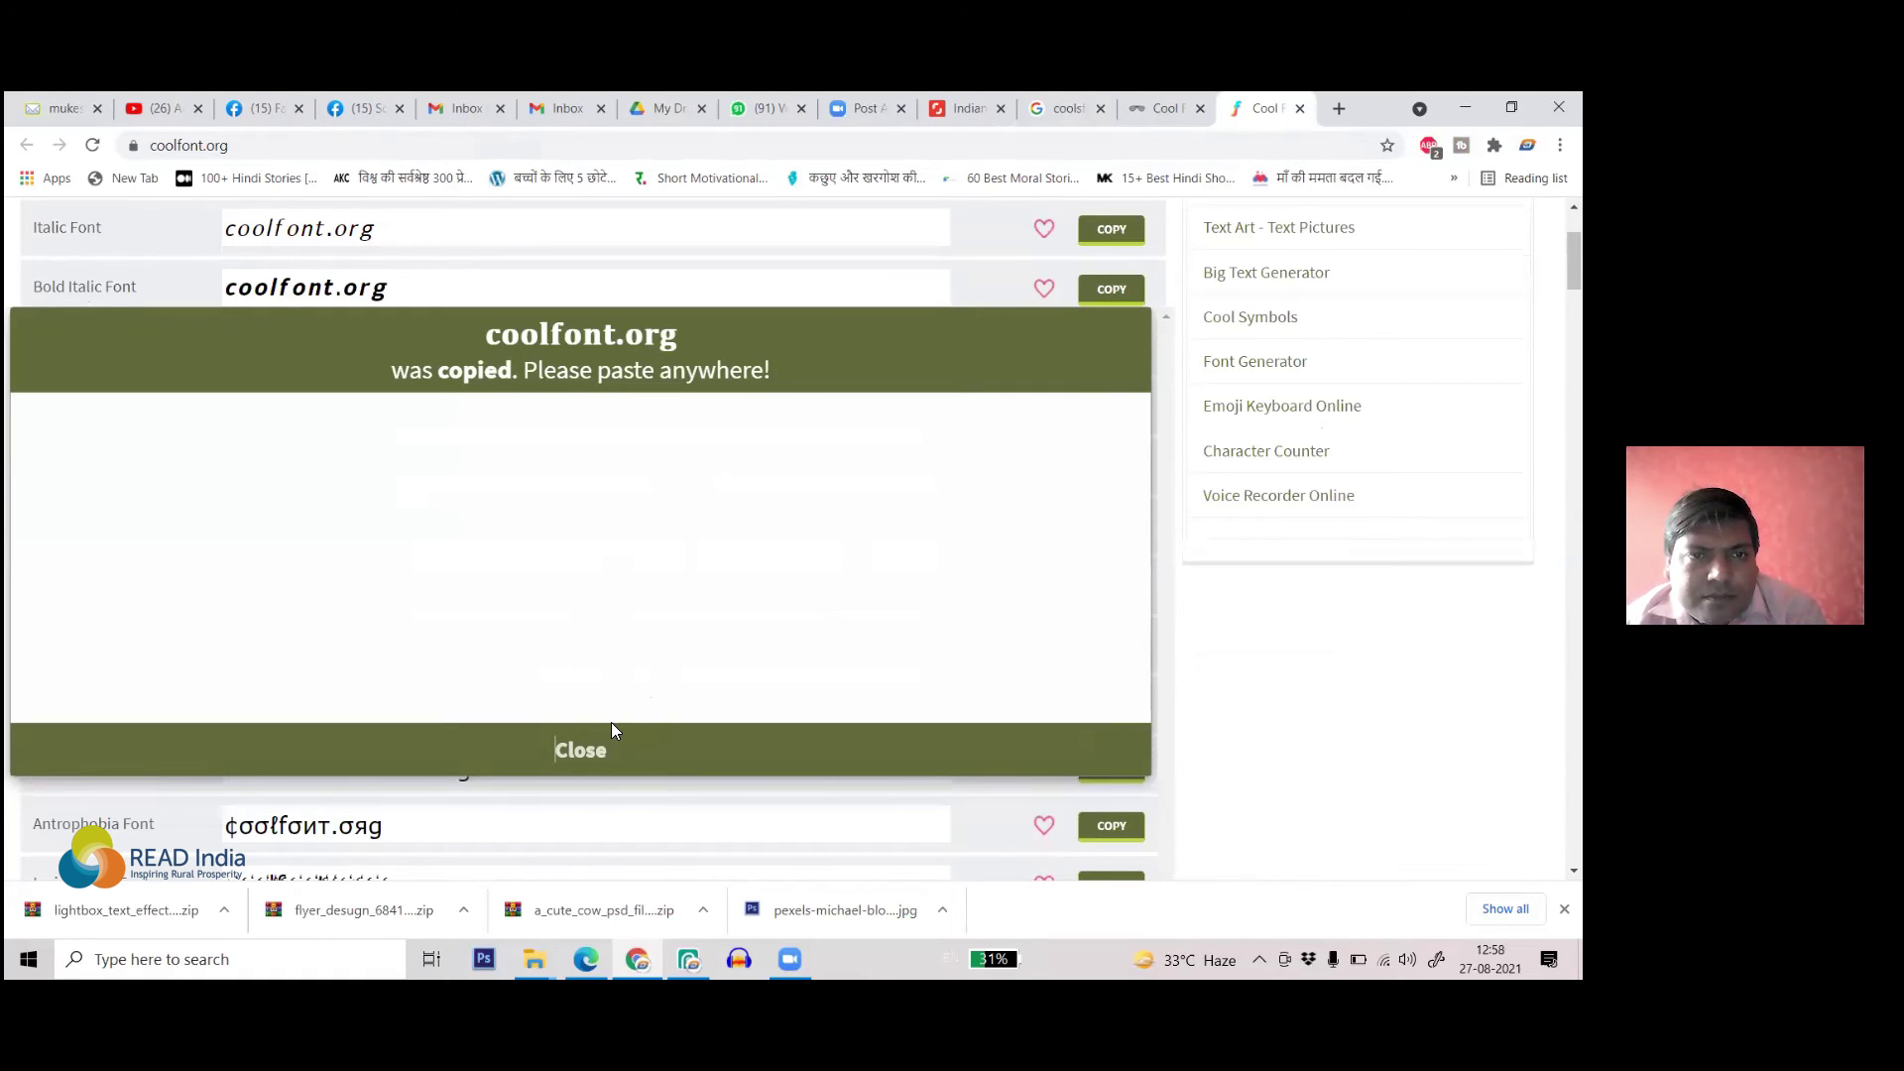
click(585, 756)
scroll(774, 427, up, 3)
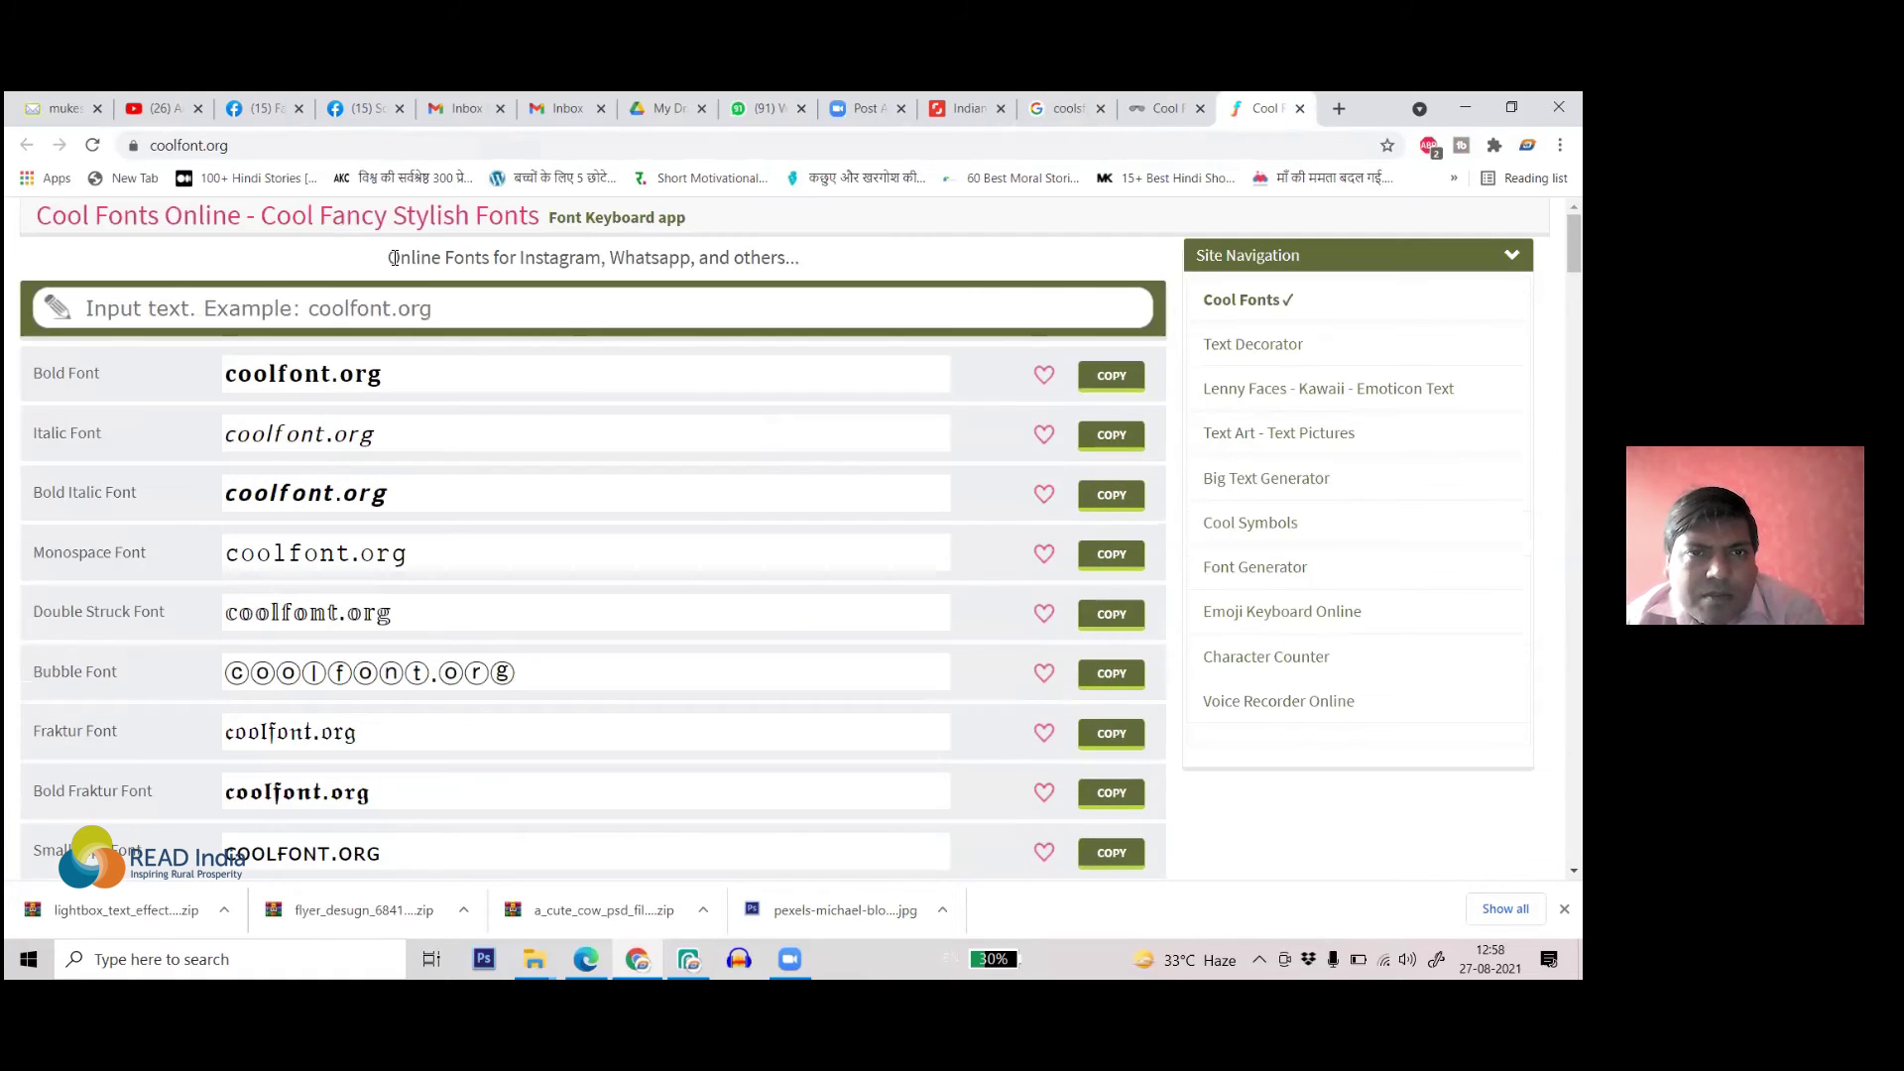
- Return to the coolfonts.org page and open the Coquette font from the recently added fonts in a new tab
click(1144, 105)
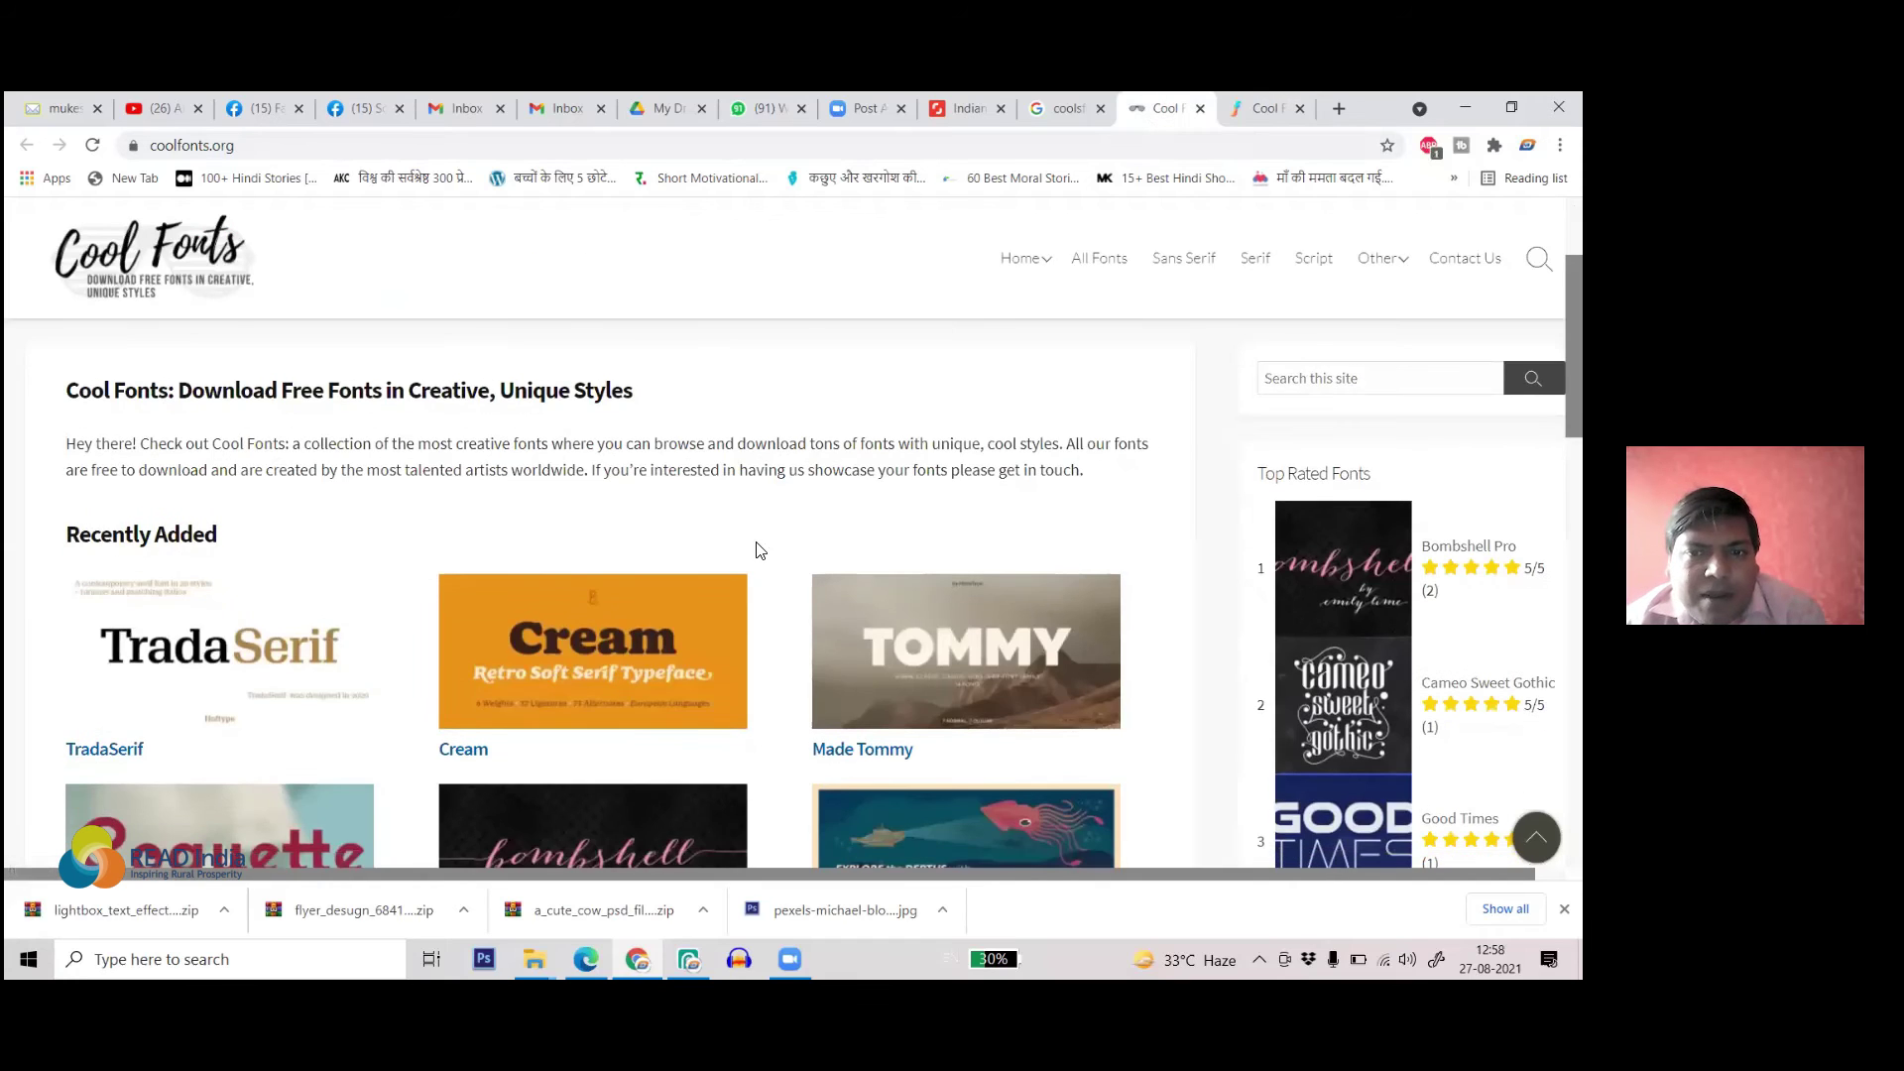
scroll(760, 550, down, 3)
scroll(629, 651, down, 2)
scroll(717, 595, down, 3)
scroll(717, 595, up, 5)
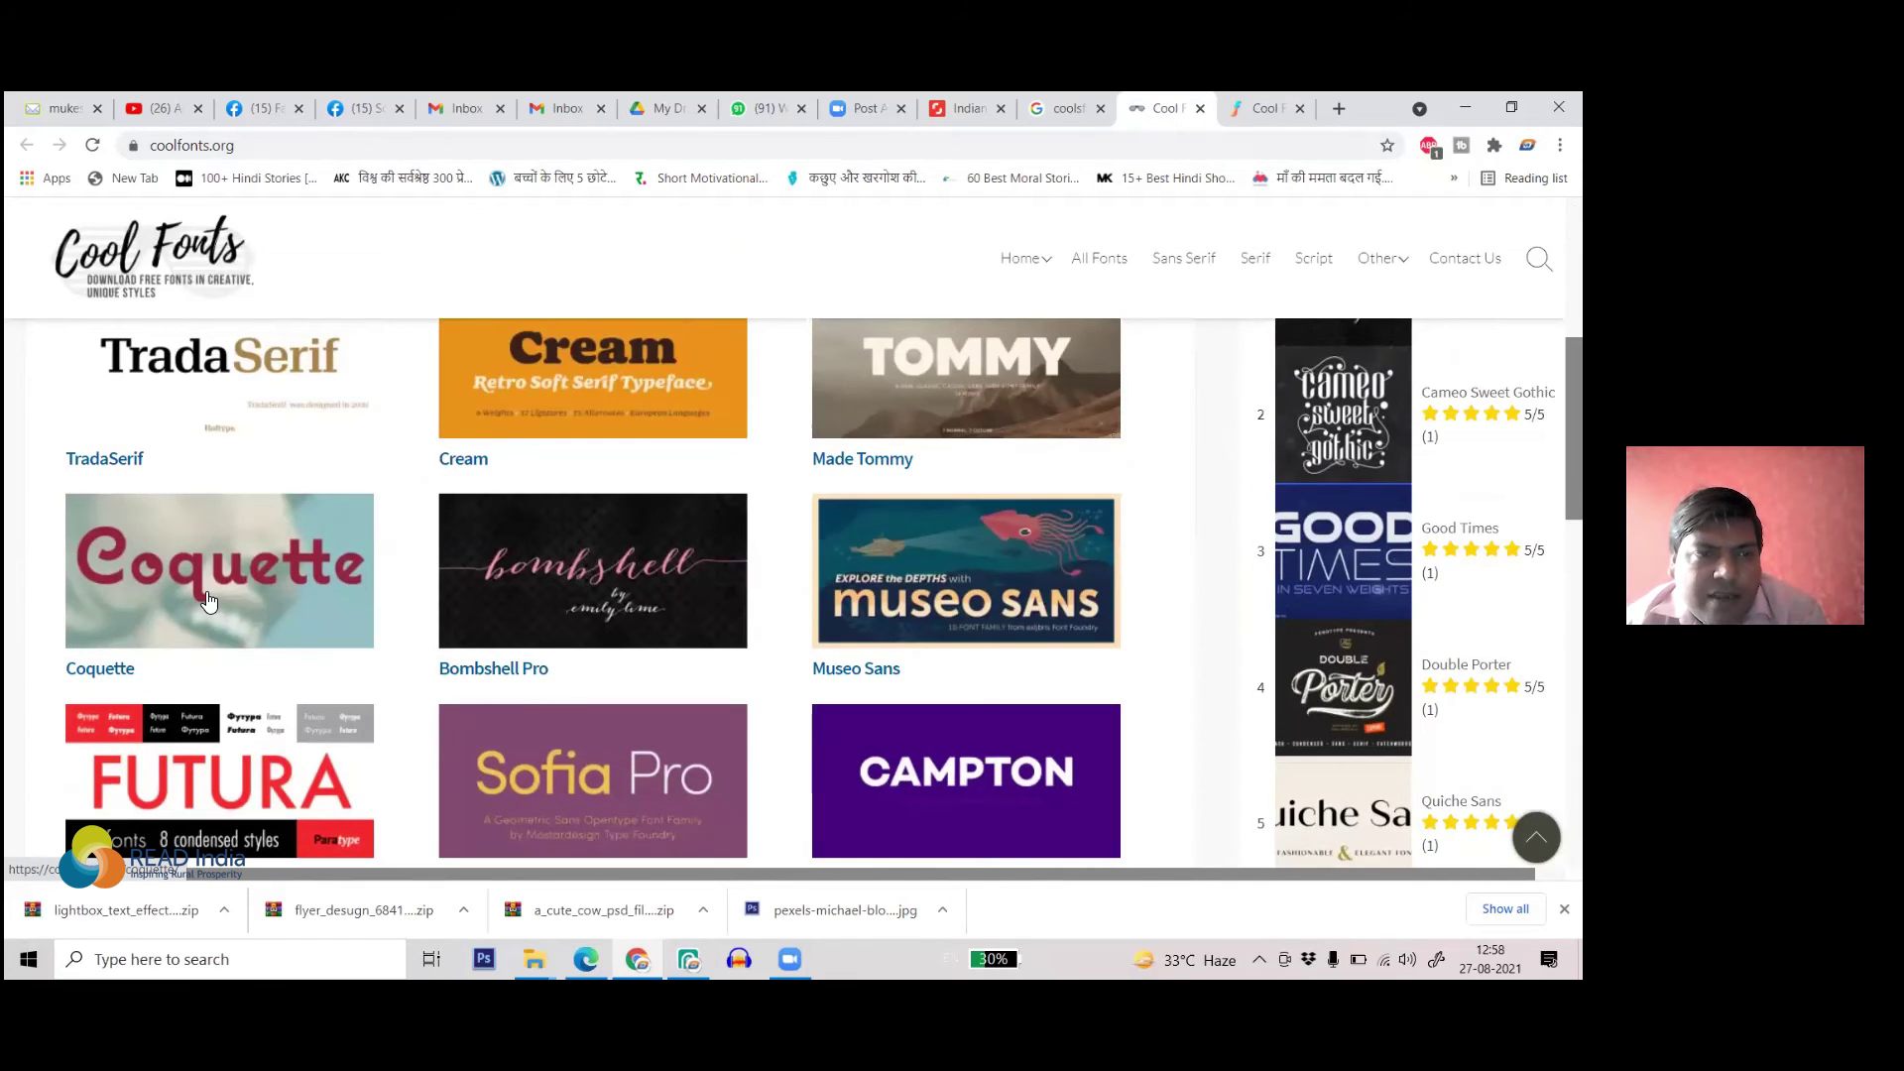
click(208, 600)
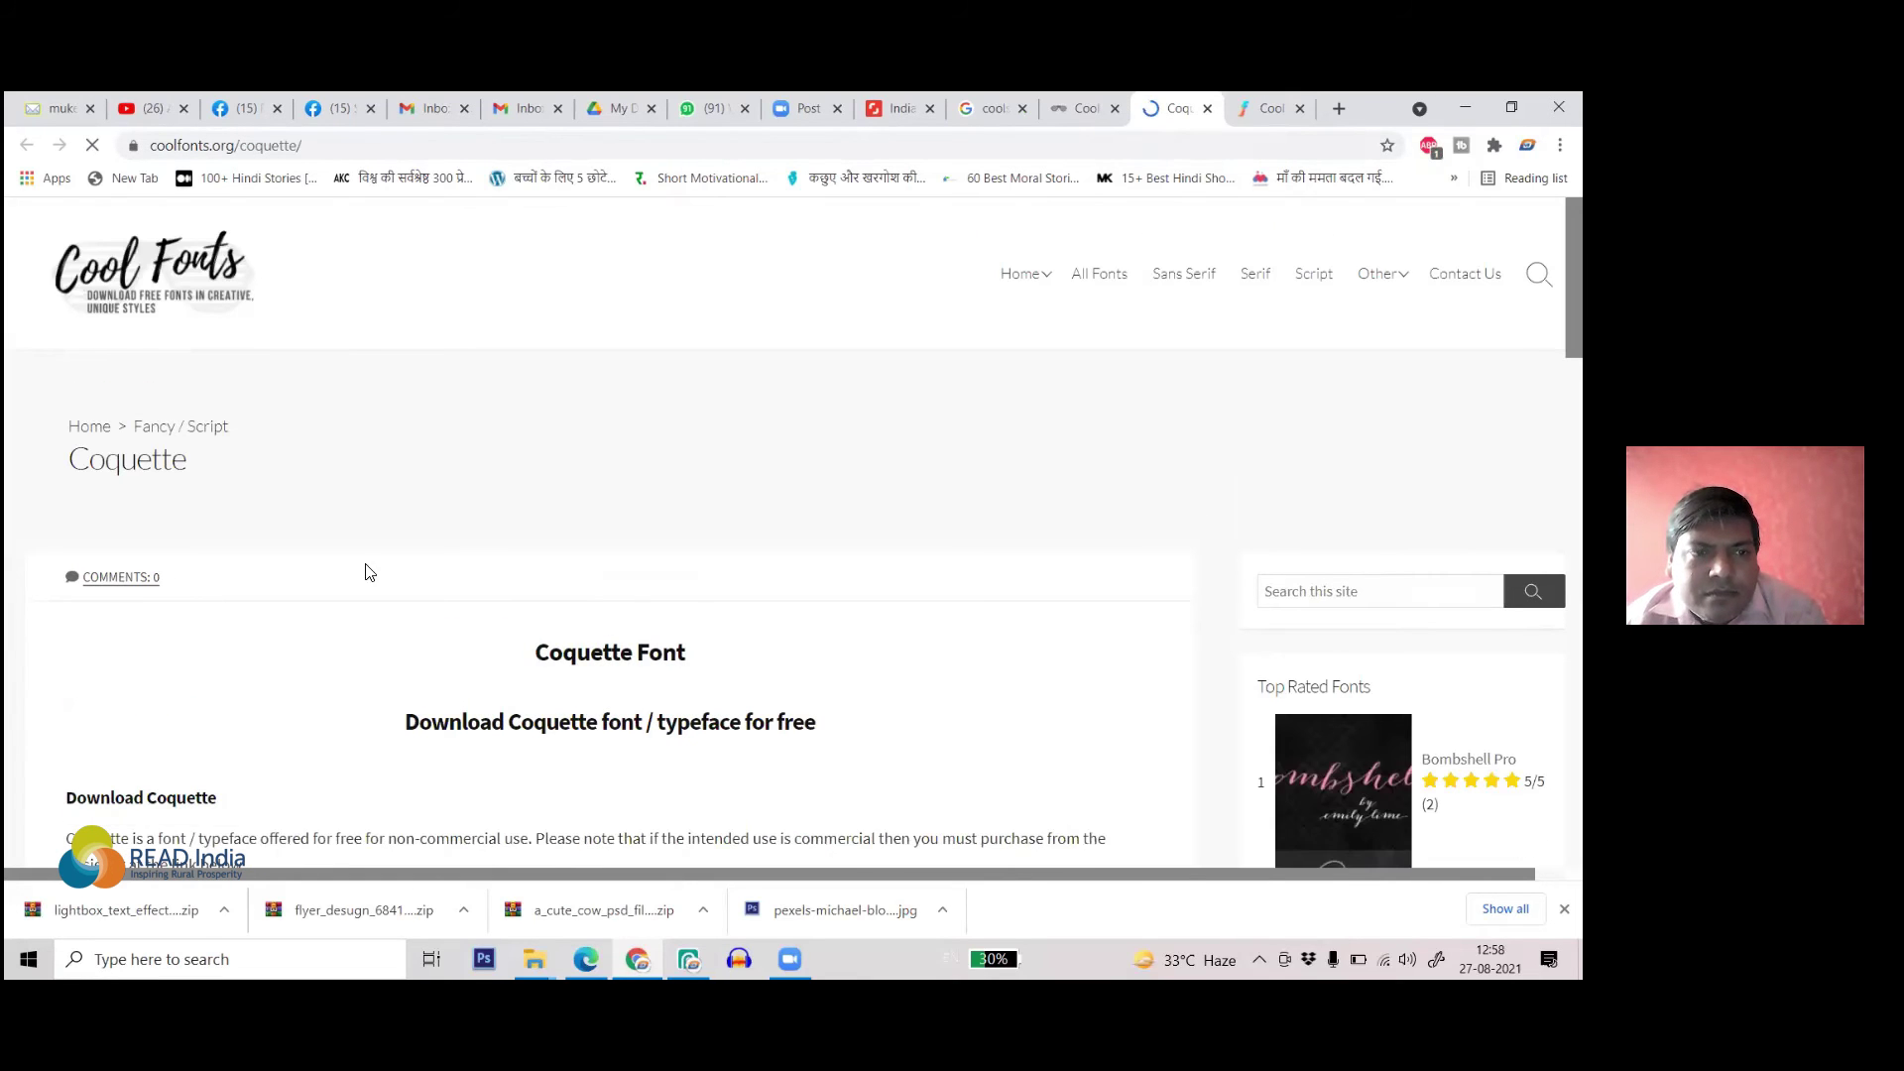
- Download the Coquette font and show the downloaded Coquette-Demo.zip in its folder
scroll(595, 545, down, 3)
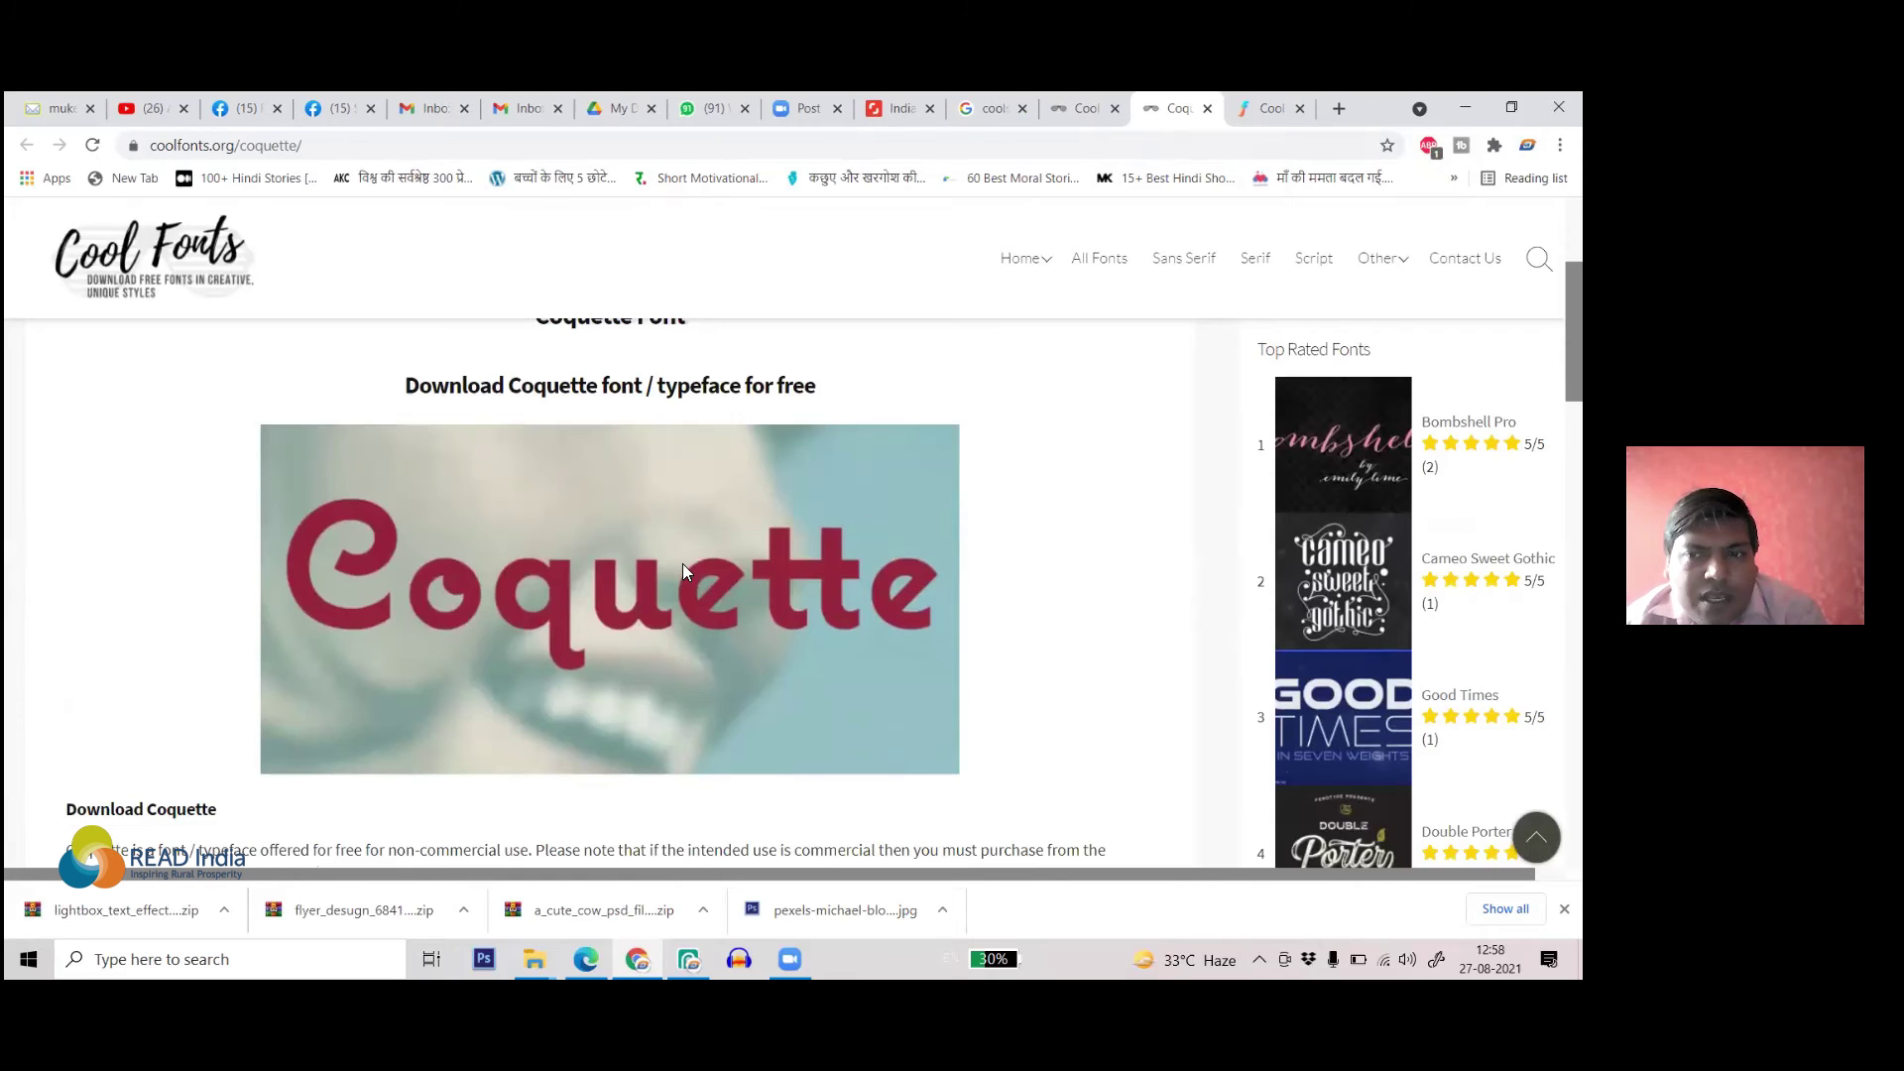
scroll(744, 569, down, 3)
scroll(817, 545, down, 2)
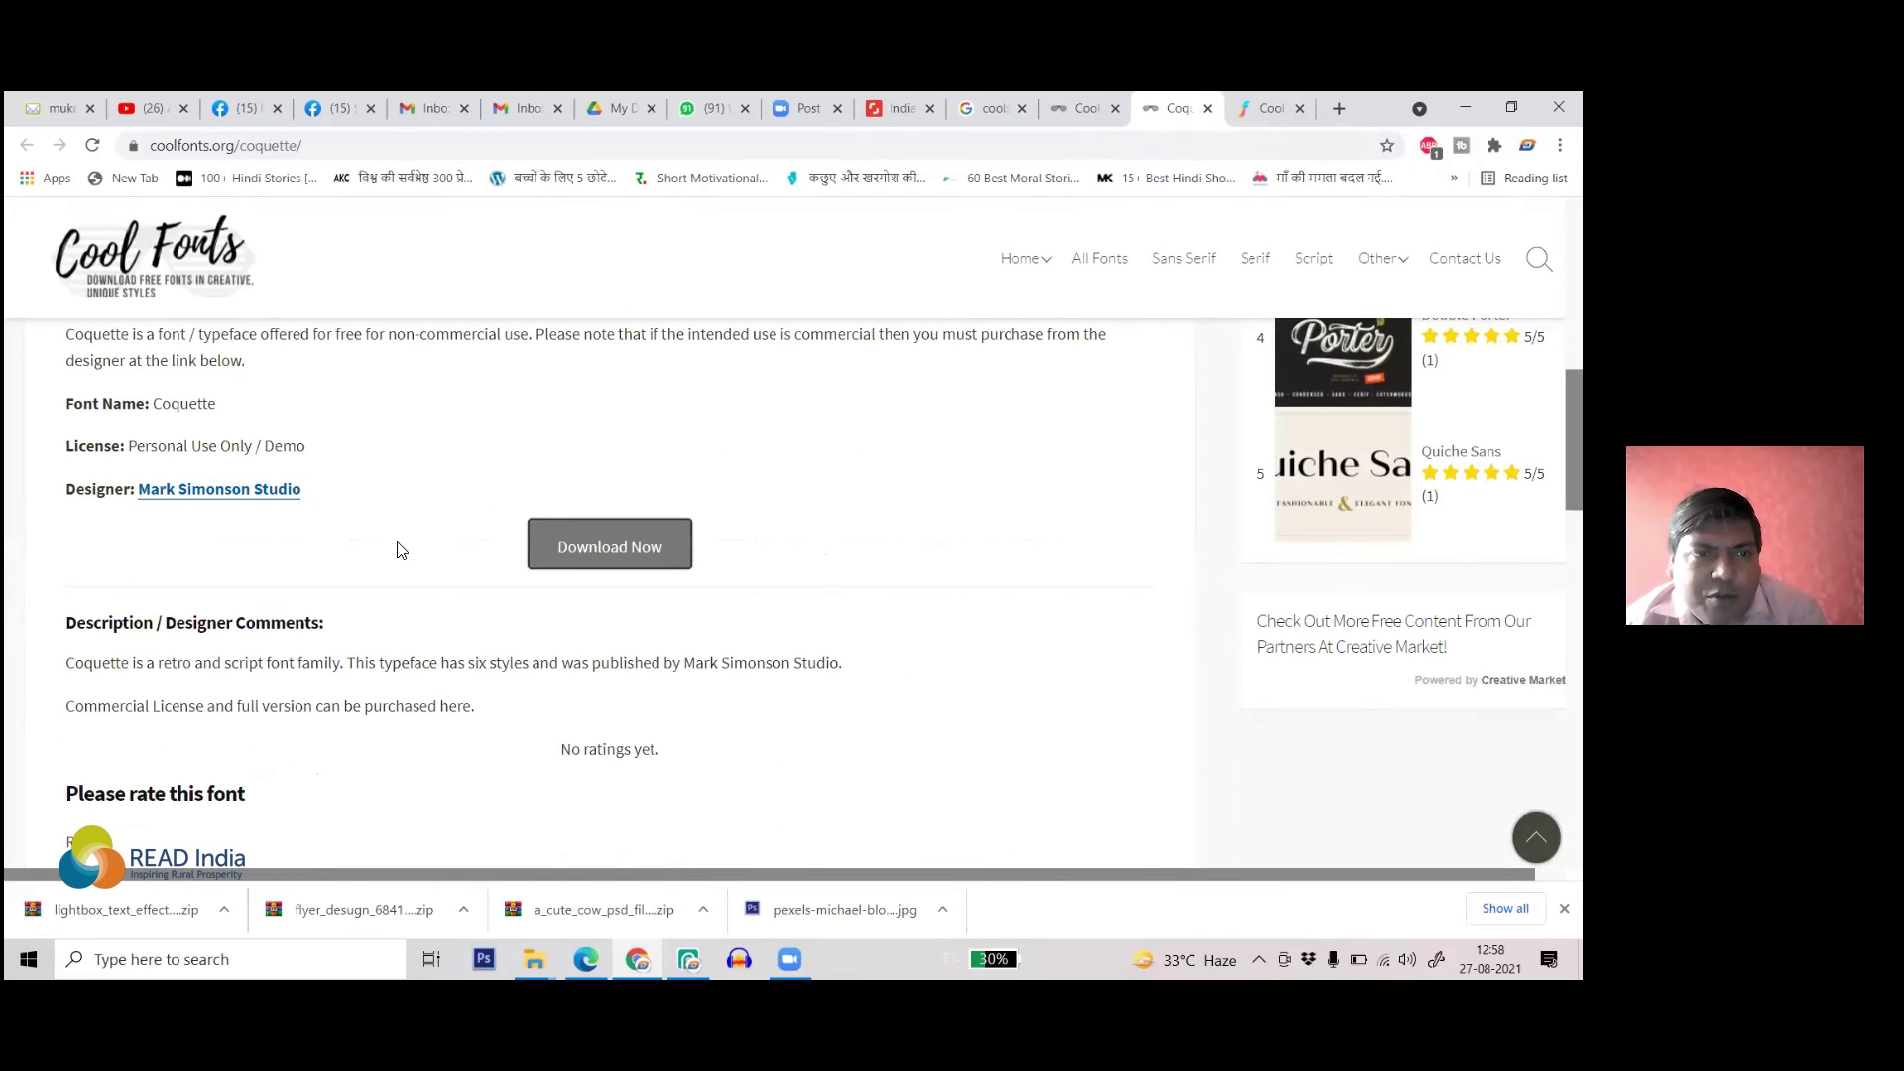
scroll(400, 544, up, 1)
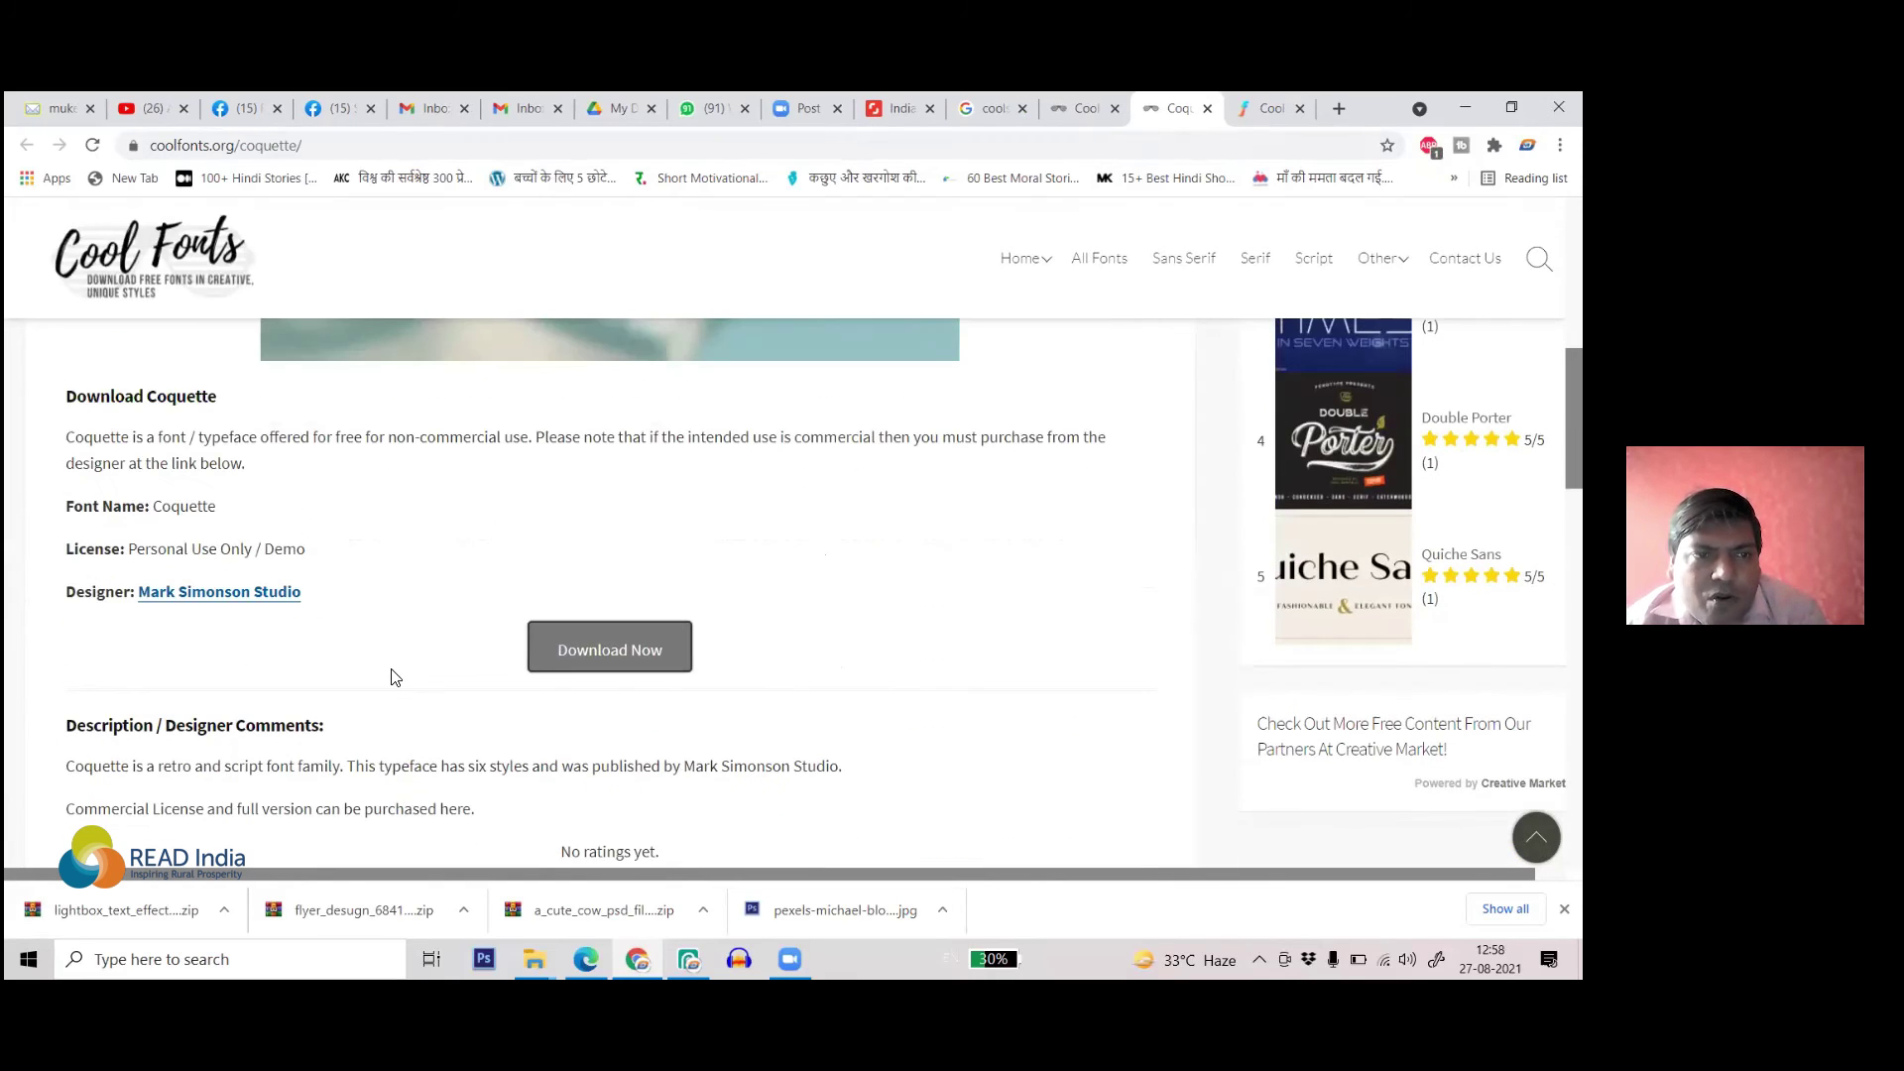
click(627, 663)
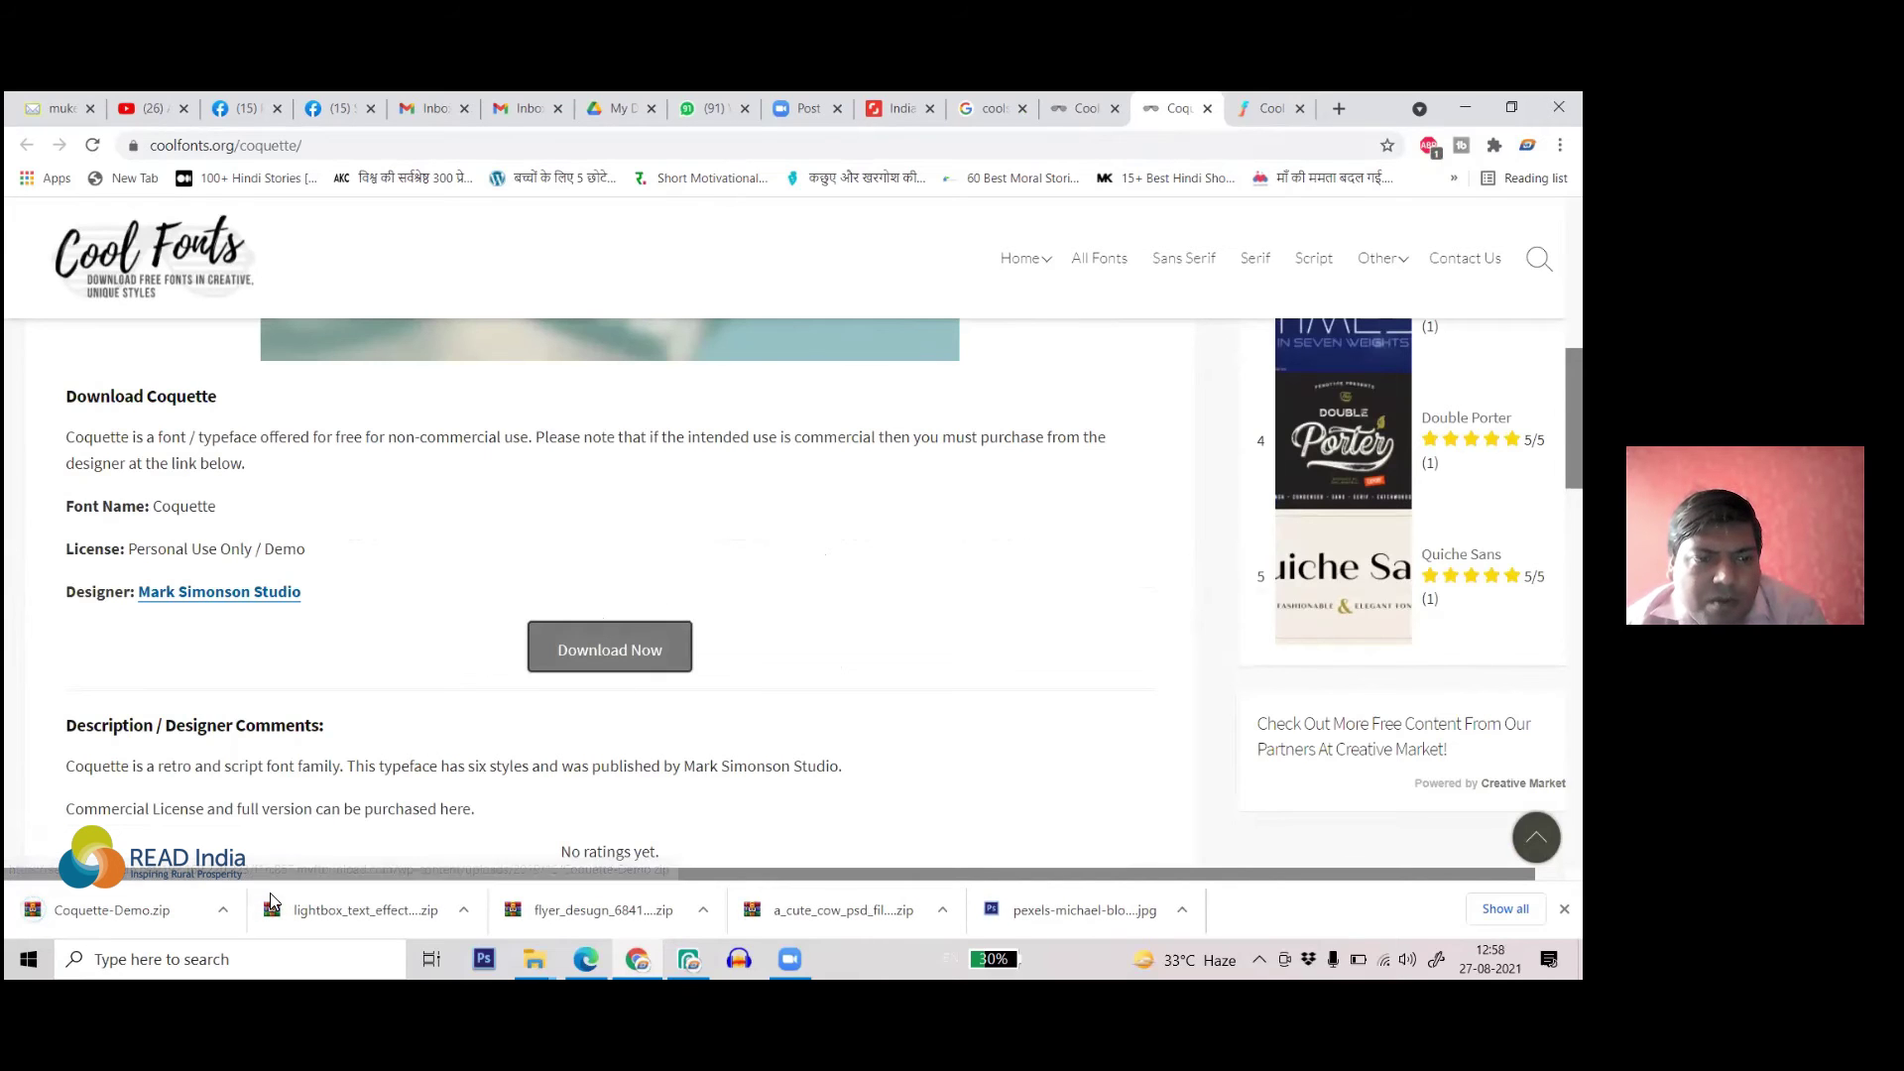
click(224, 911)
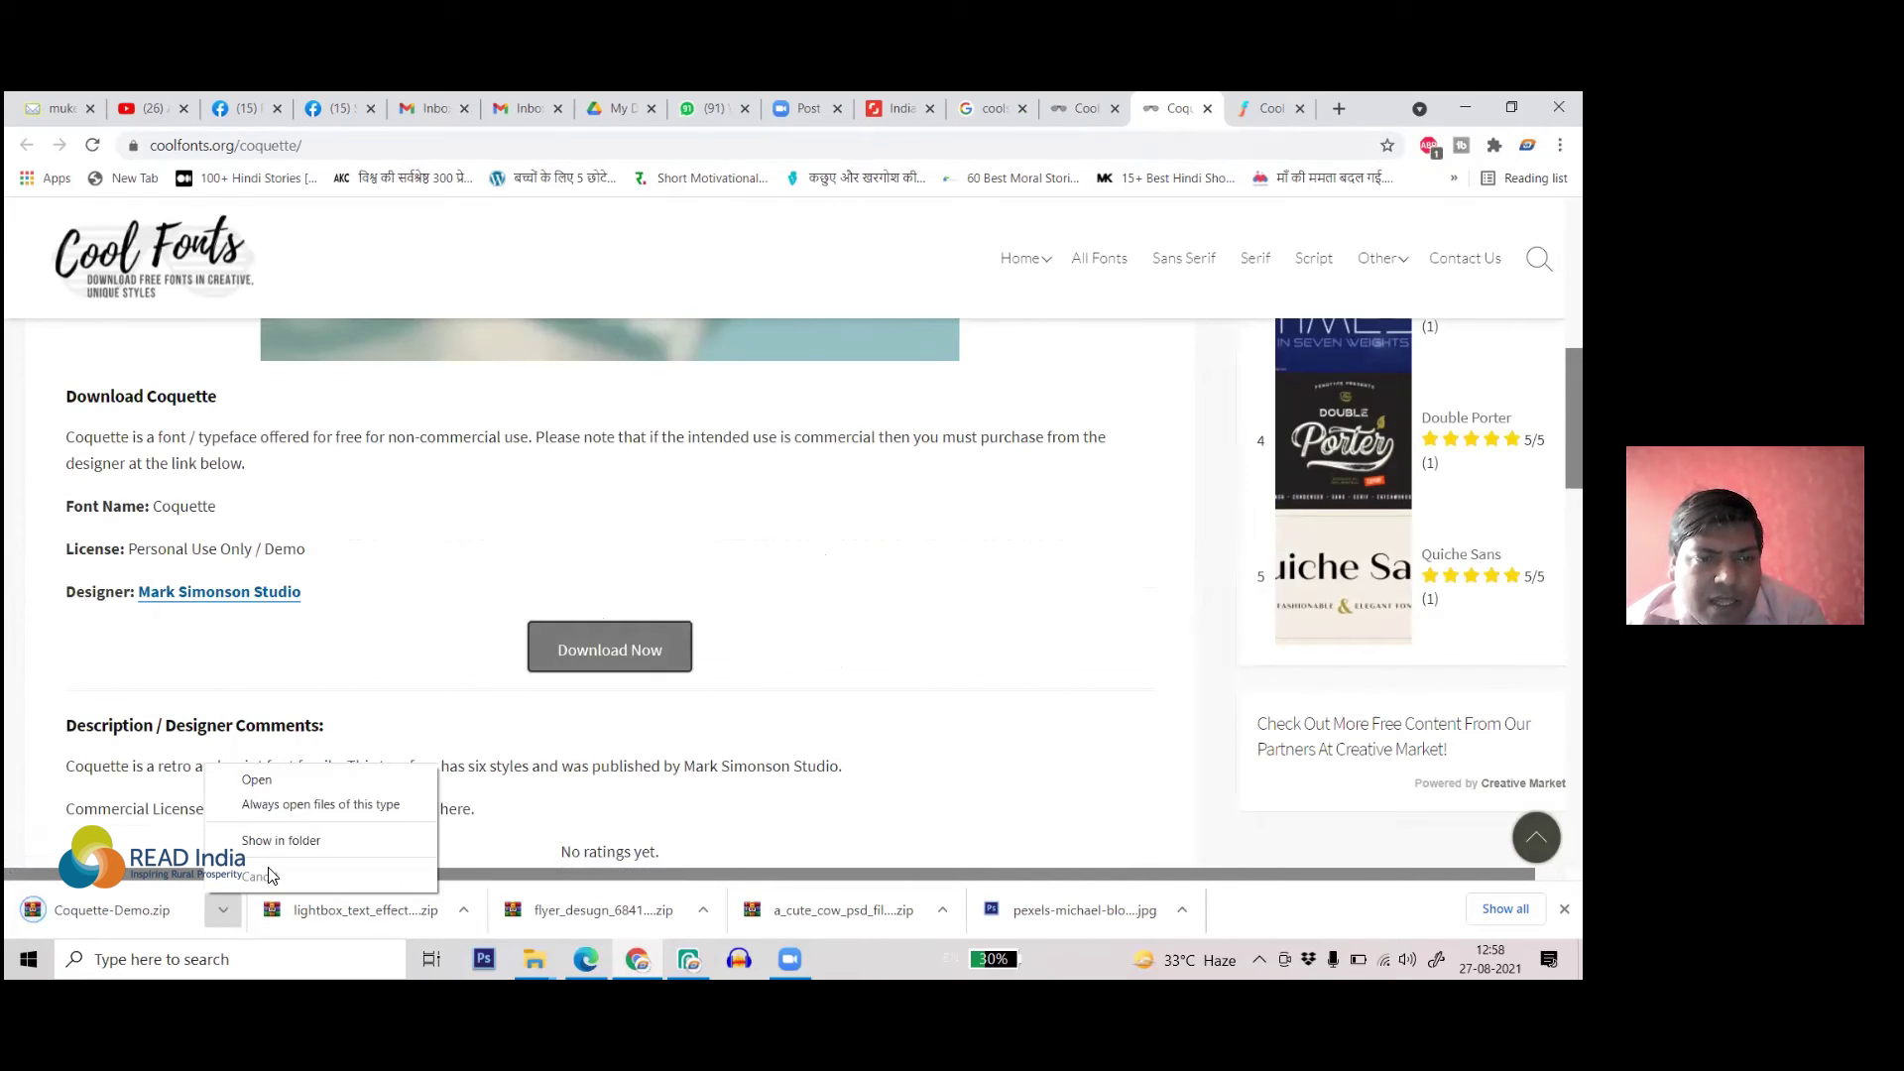
click(310, 835)
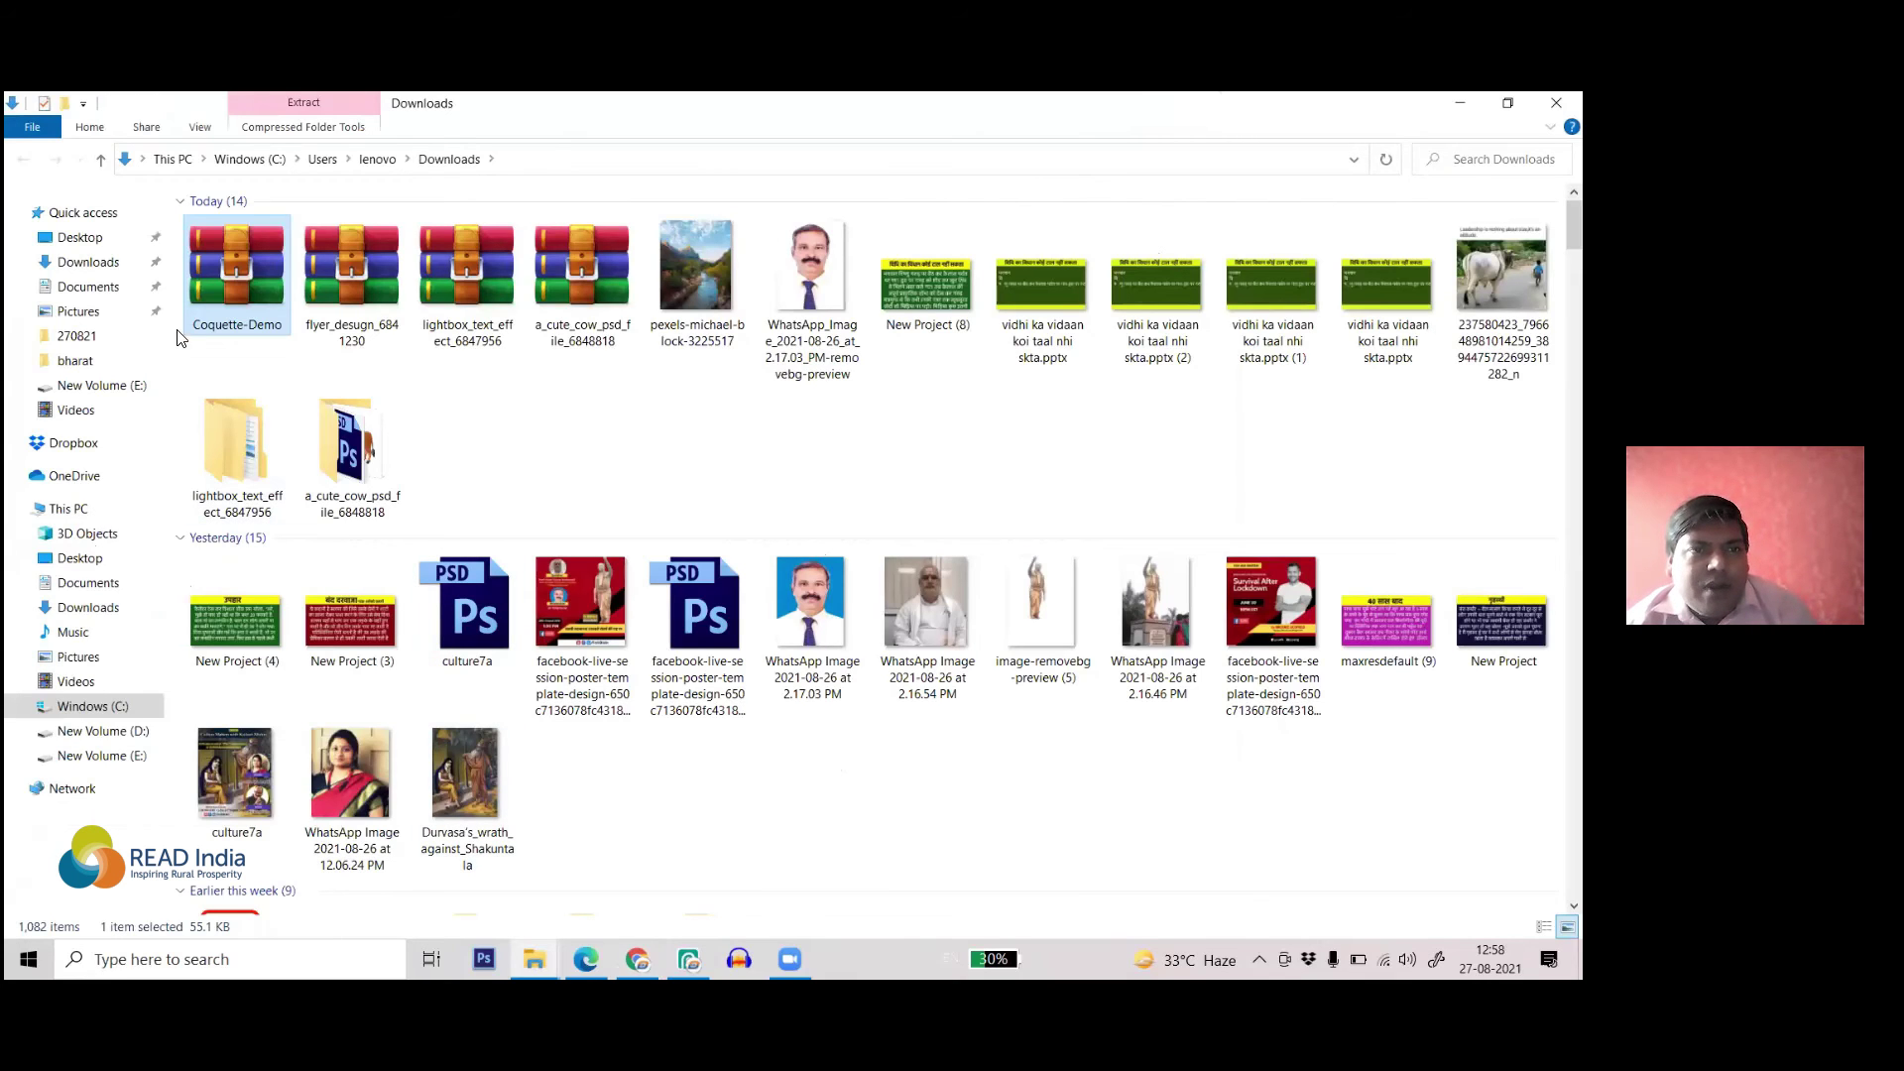
- Extract the Coquette-Demo archive into its own Coquette-Demo folder in Downloads and open that folder
right_click(280, 281)
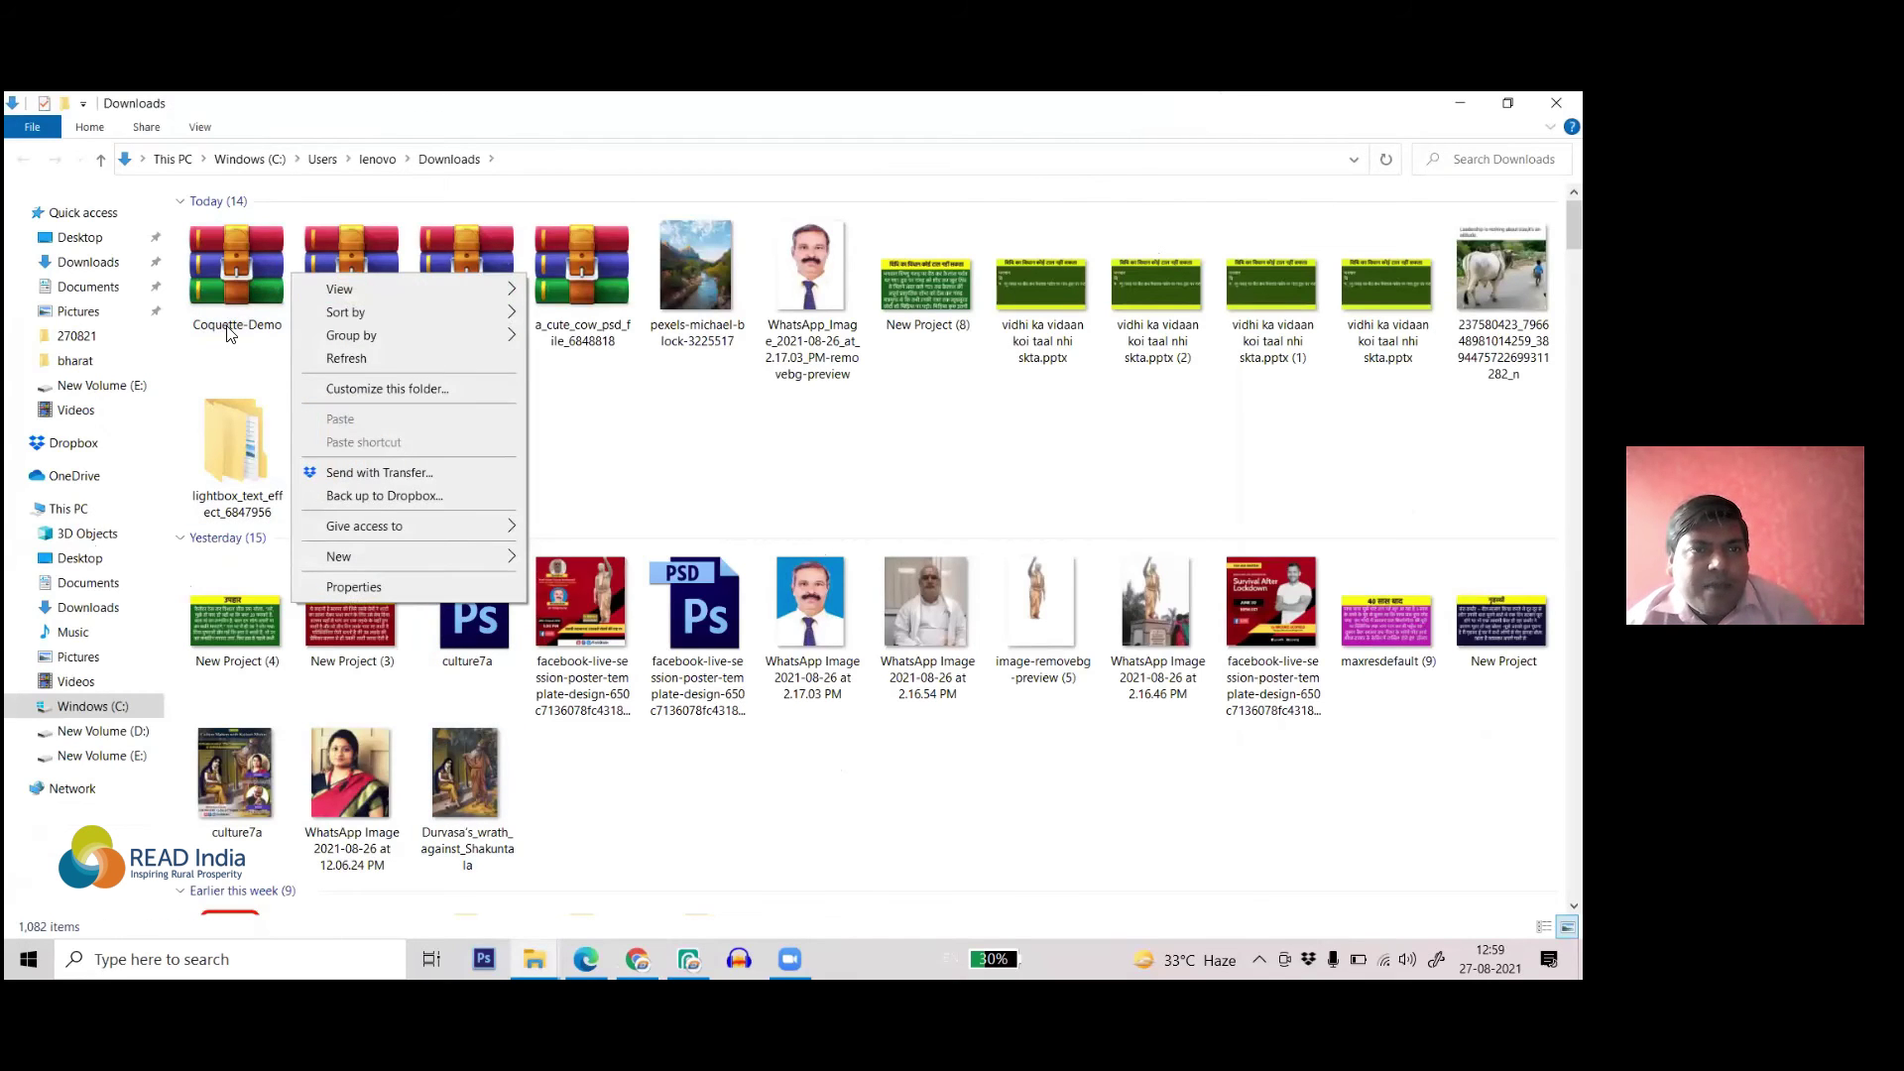
click(228, 282)
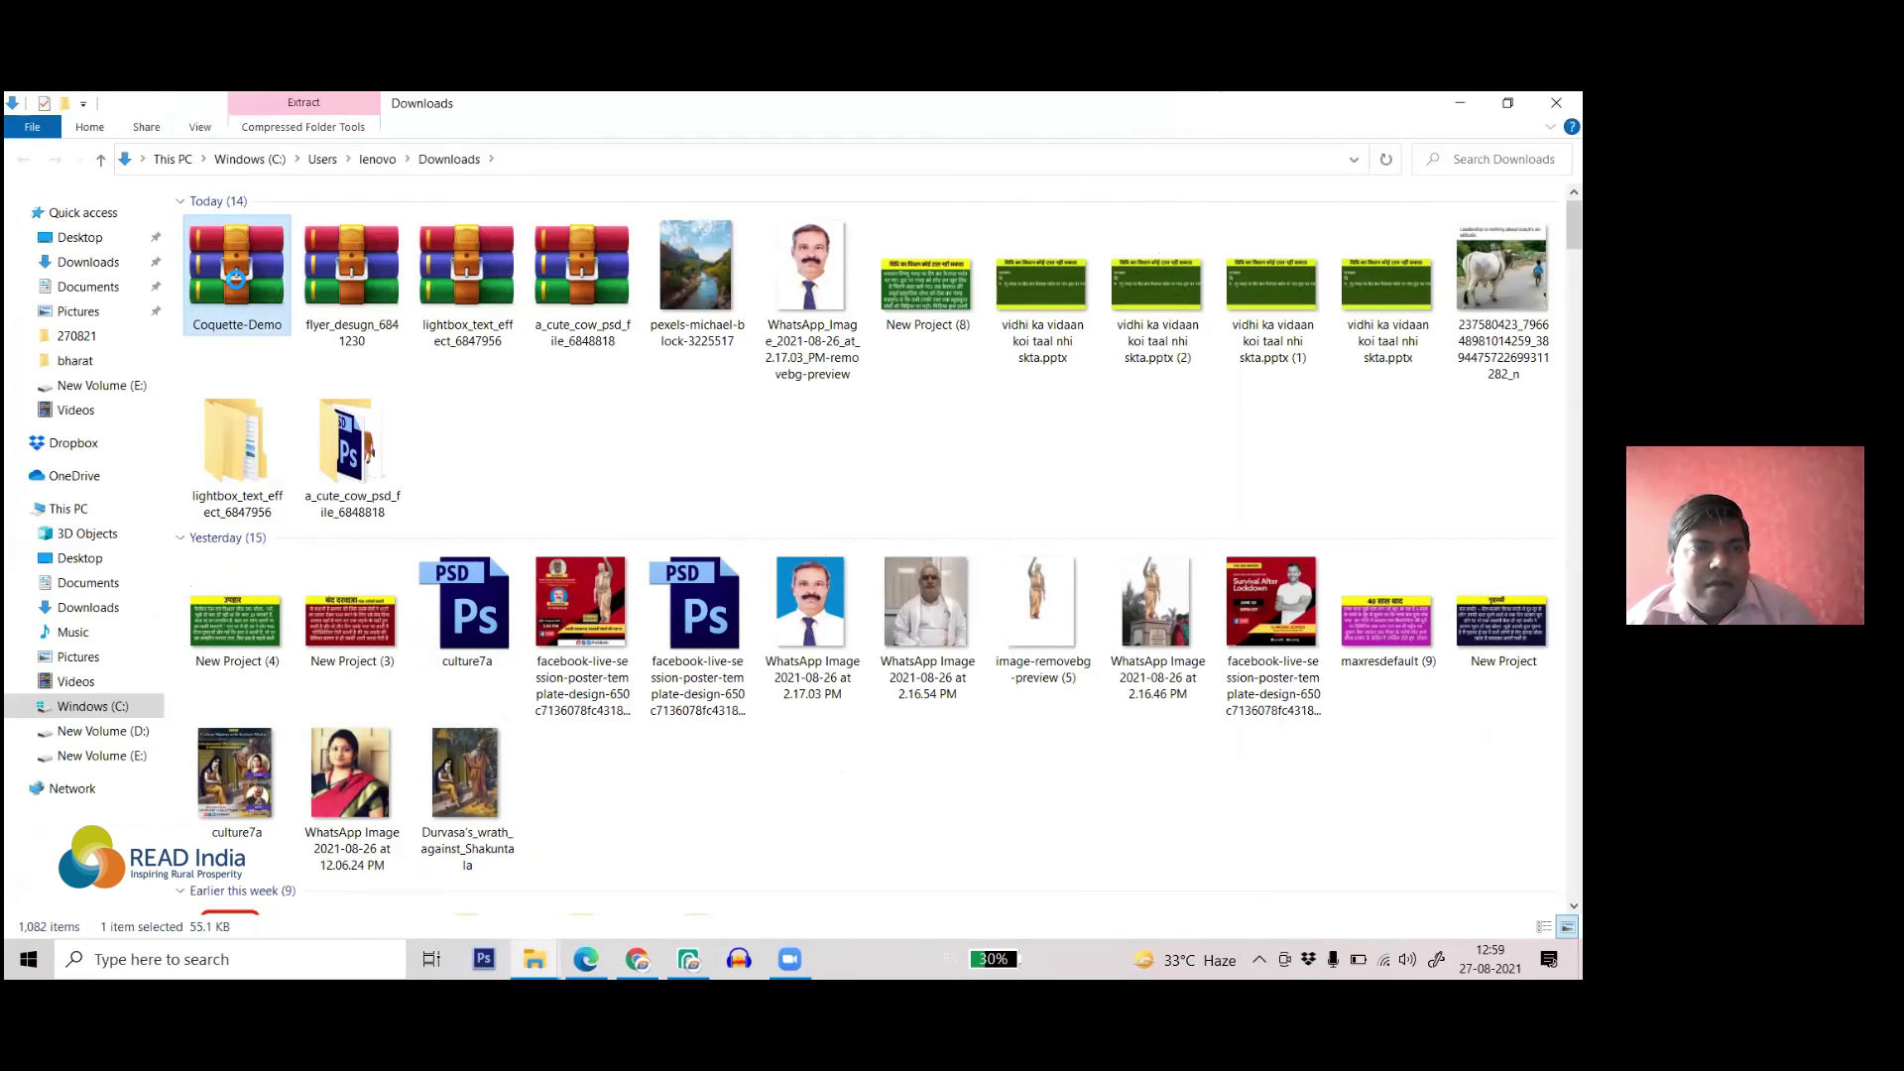
right_click(234, 281)
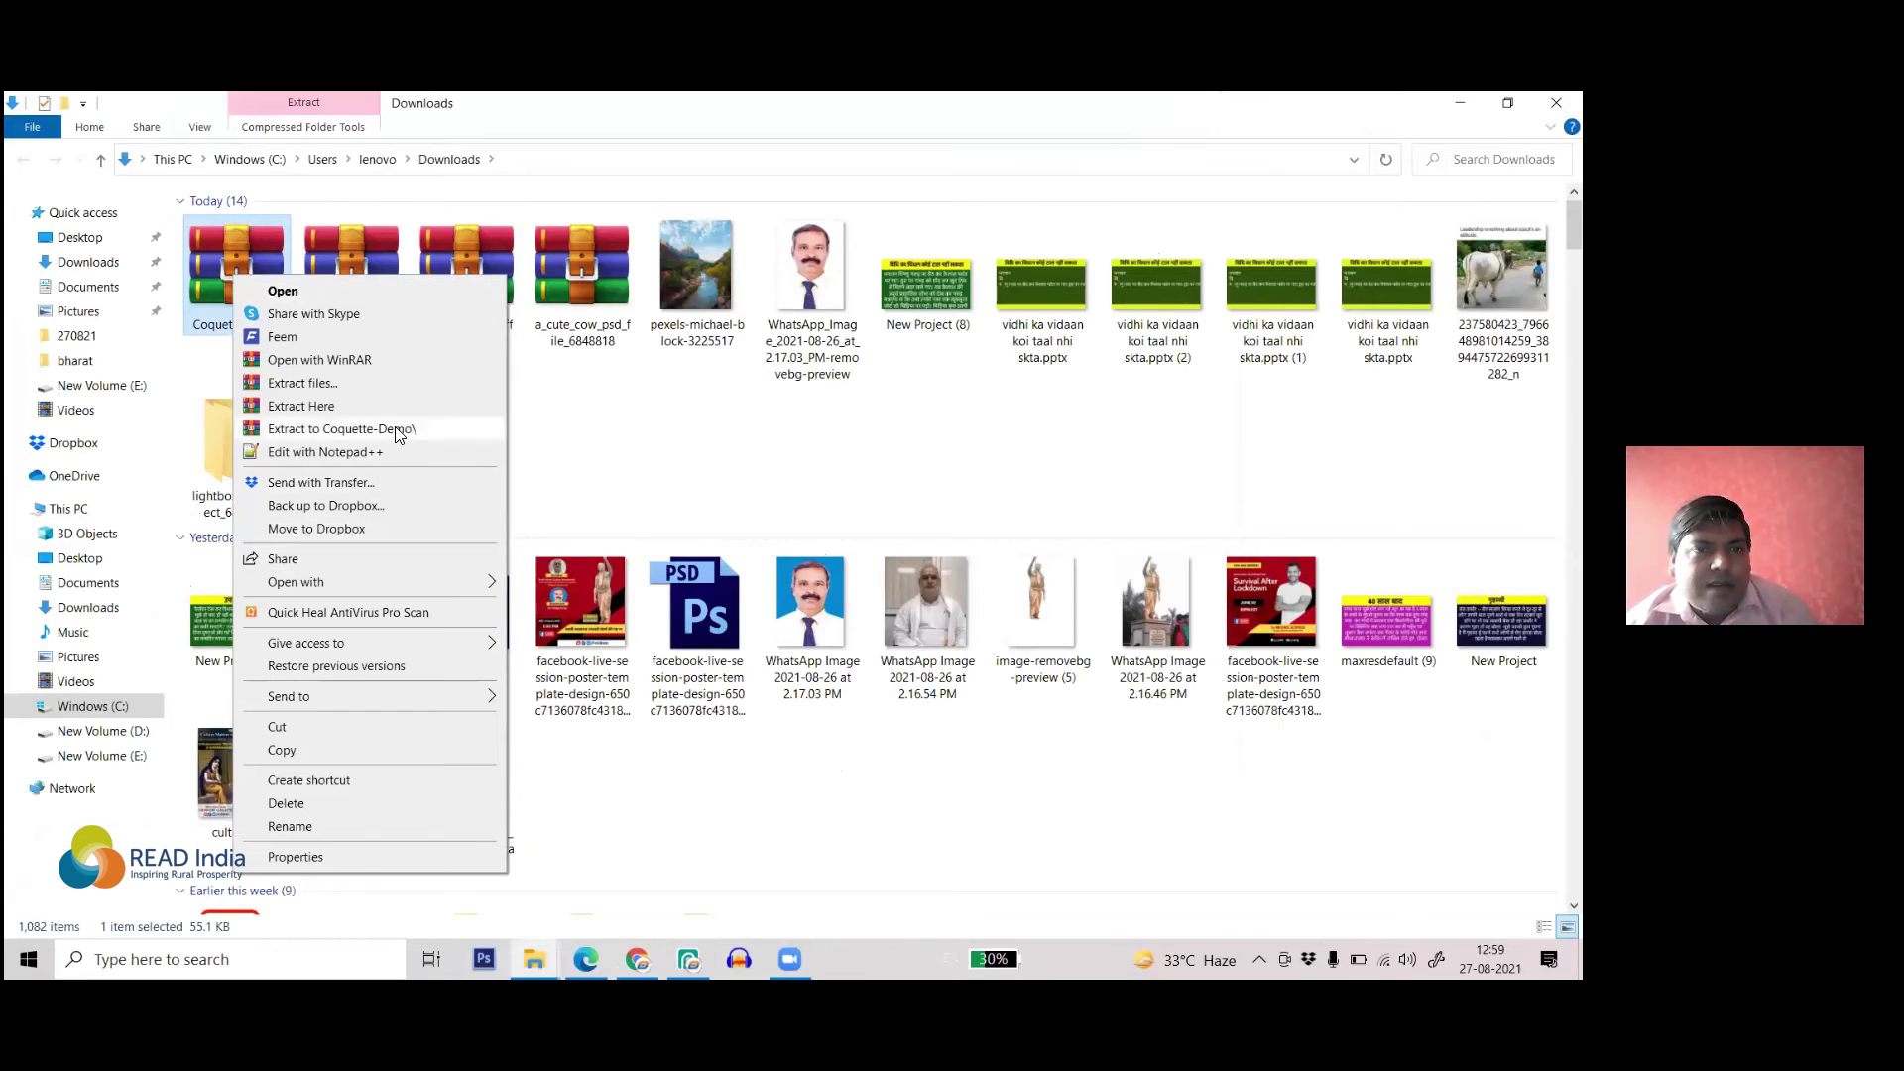
click(396, 431)
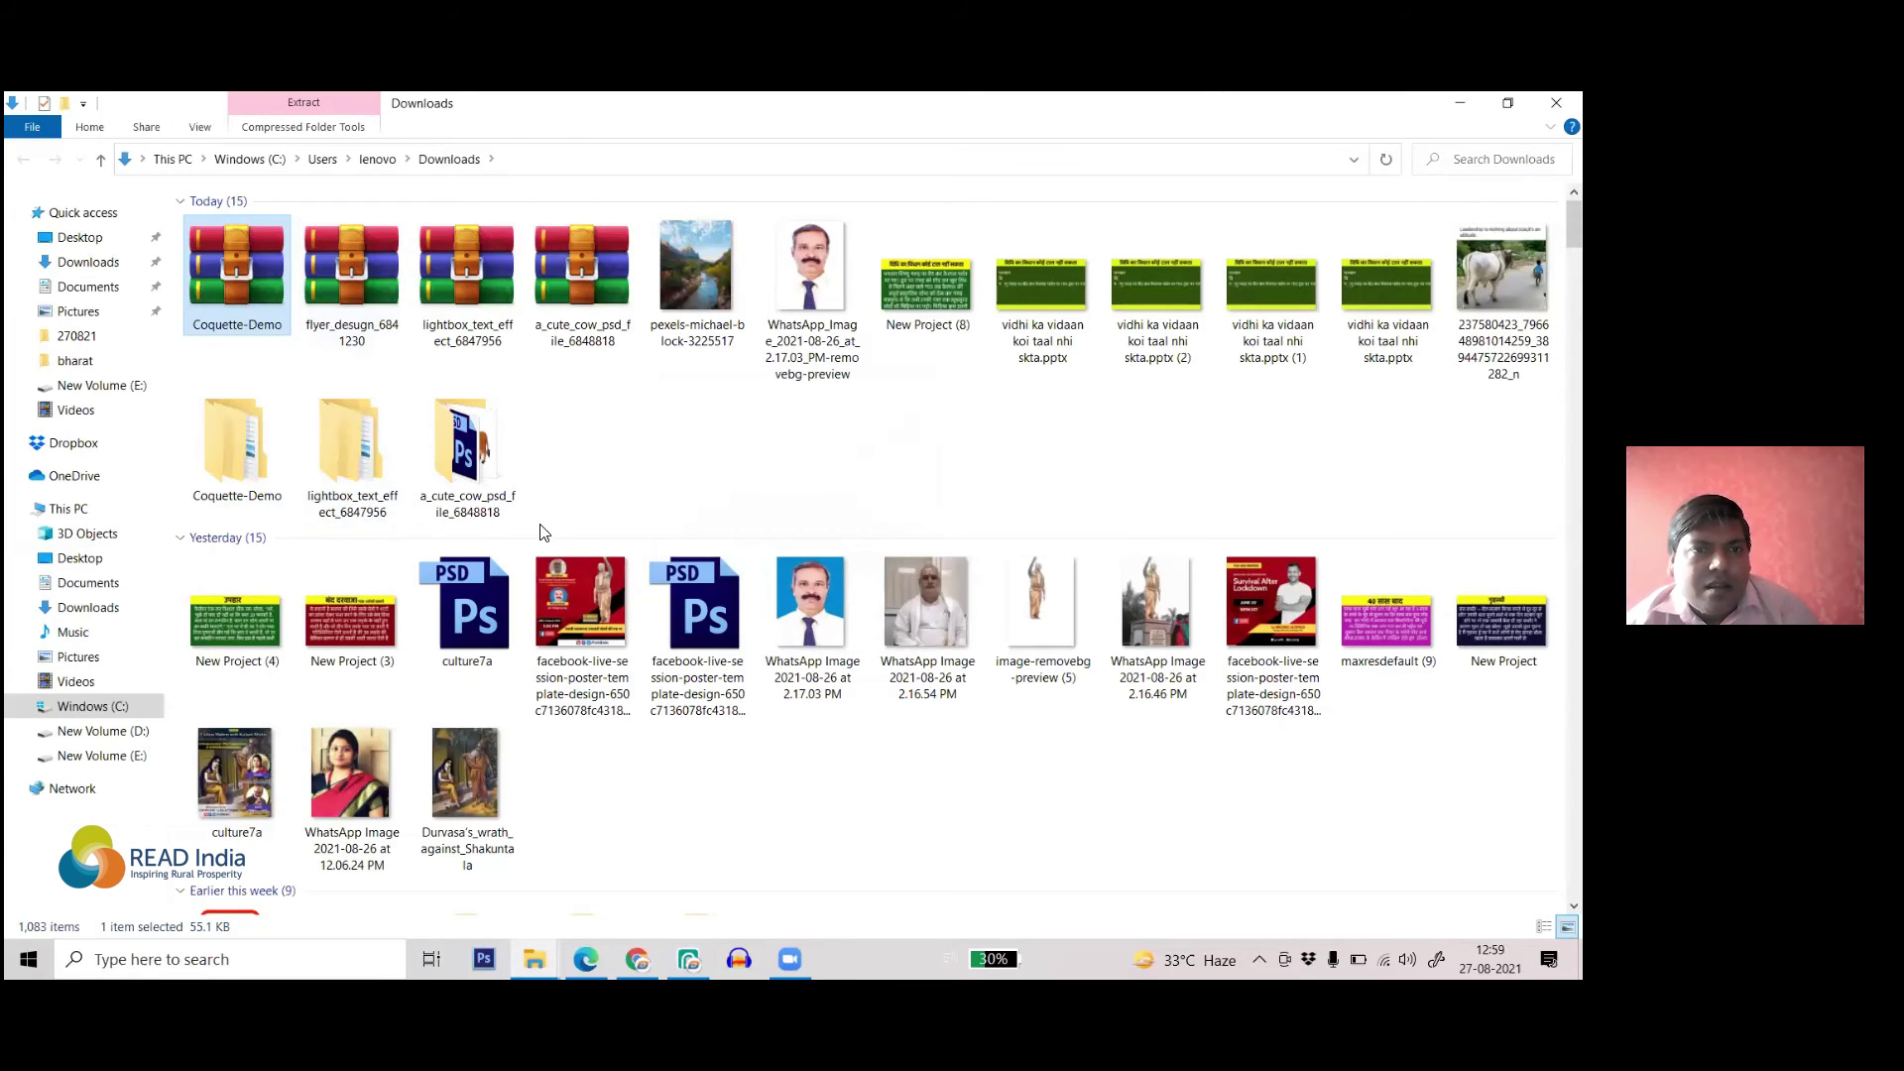
double_click(275, 466)
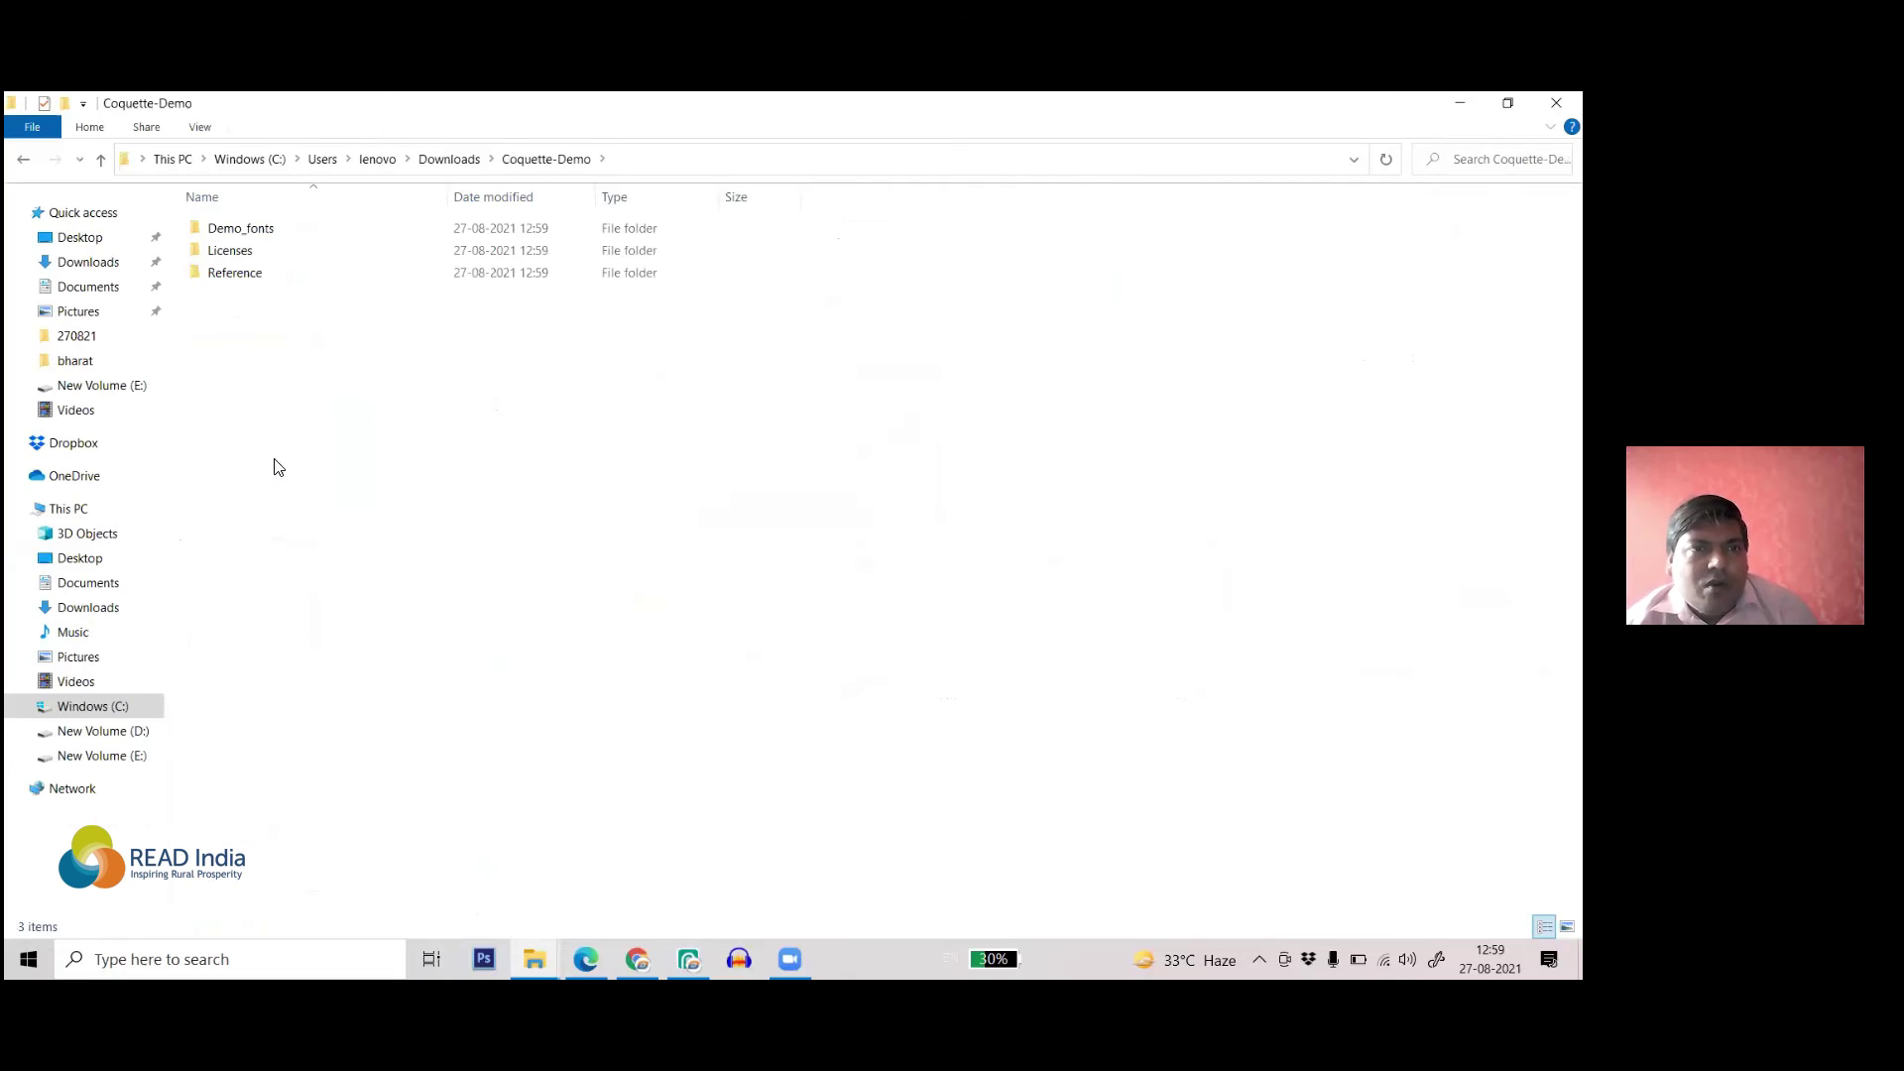
- Open the extracted Demo_fonts folder, and switch to the pexels-michael-block landscape image in Photopea
click(281, 239)
double_click(281, 238)
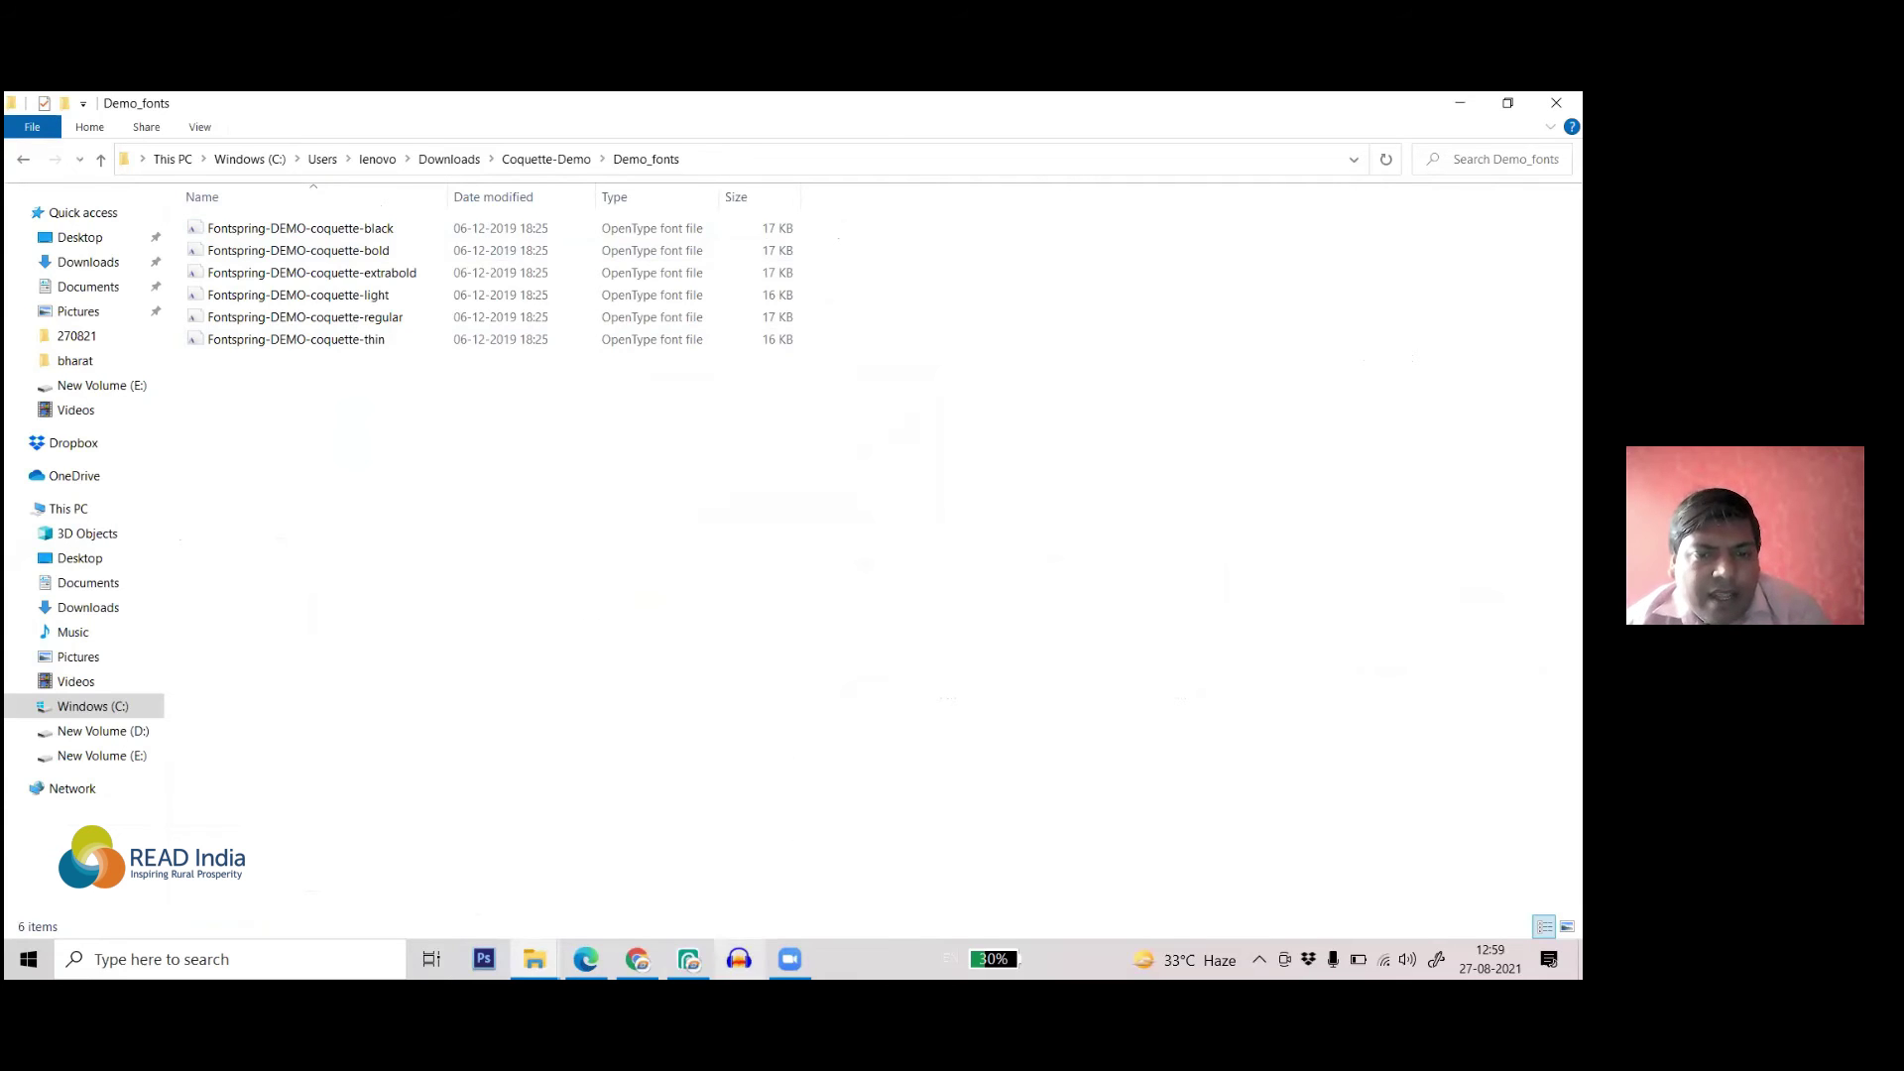
click(688, 959)
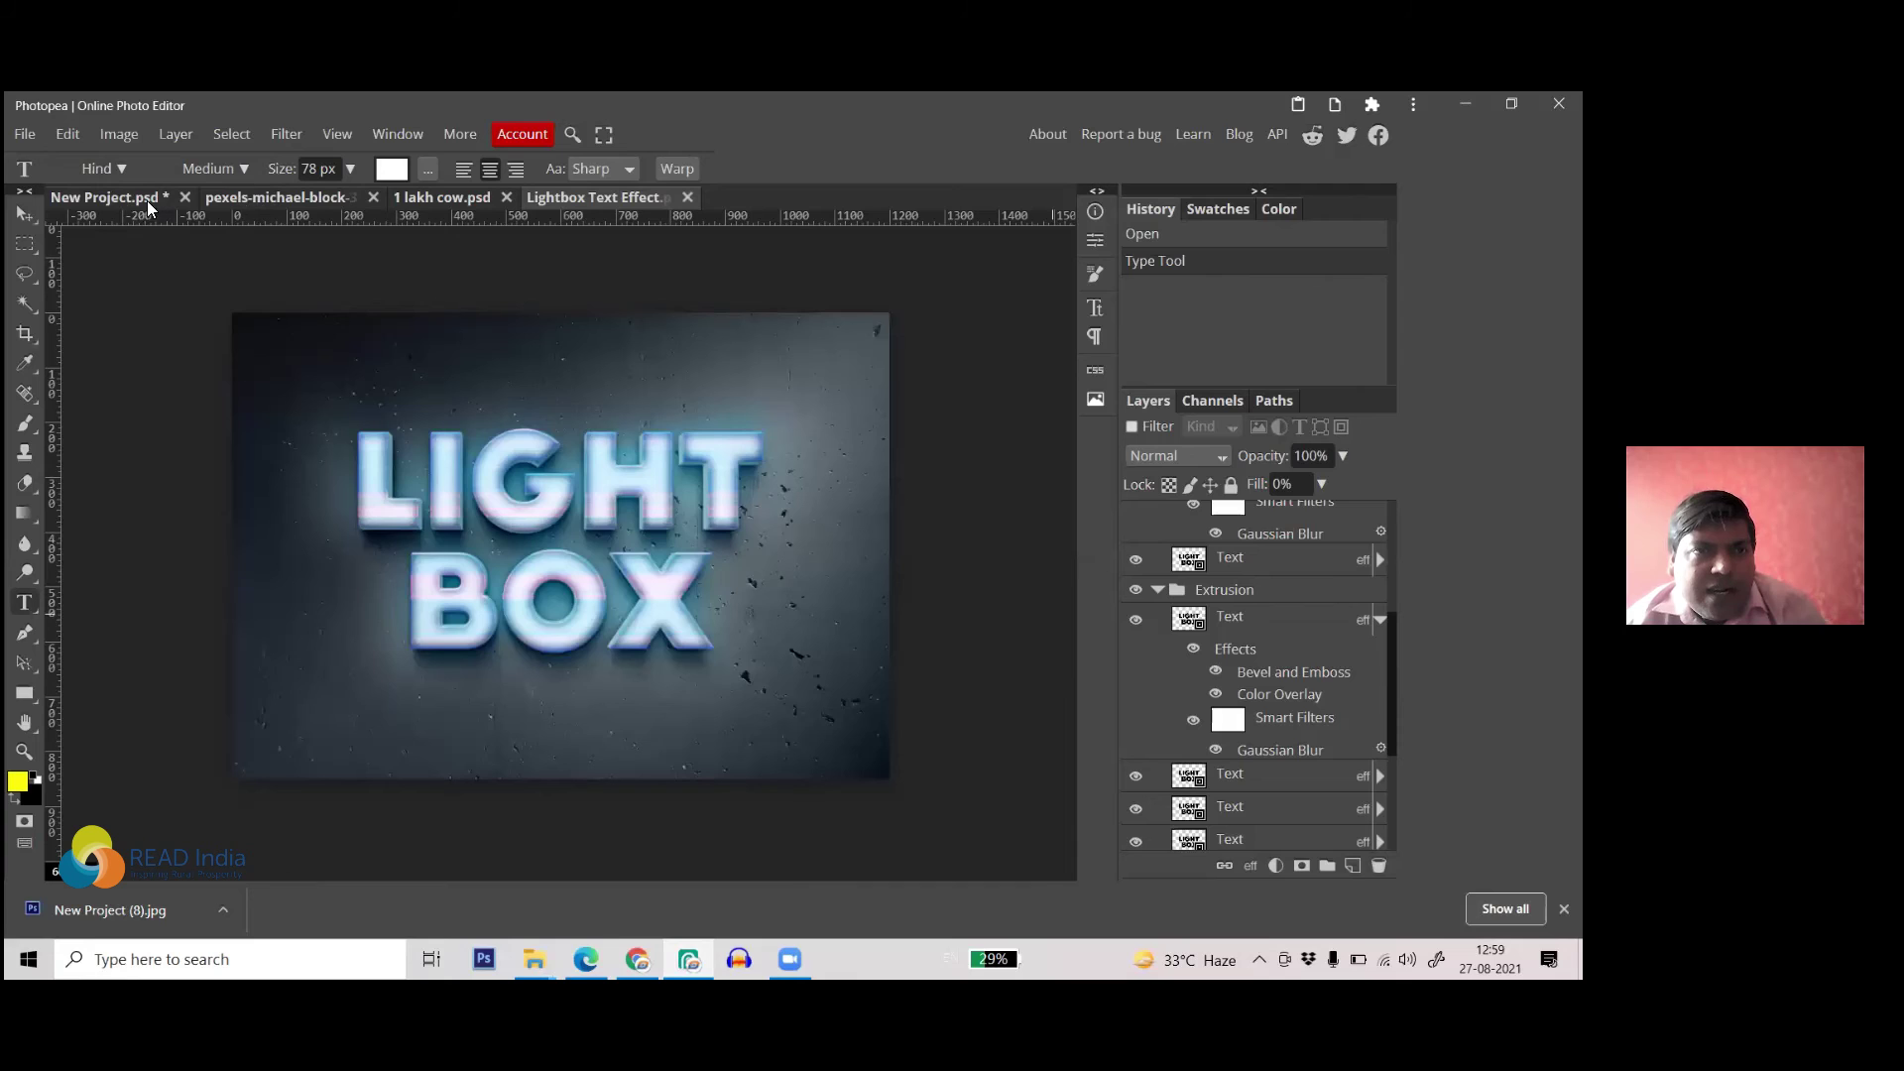
click(111, 197)
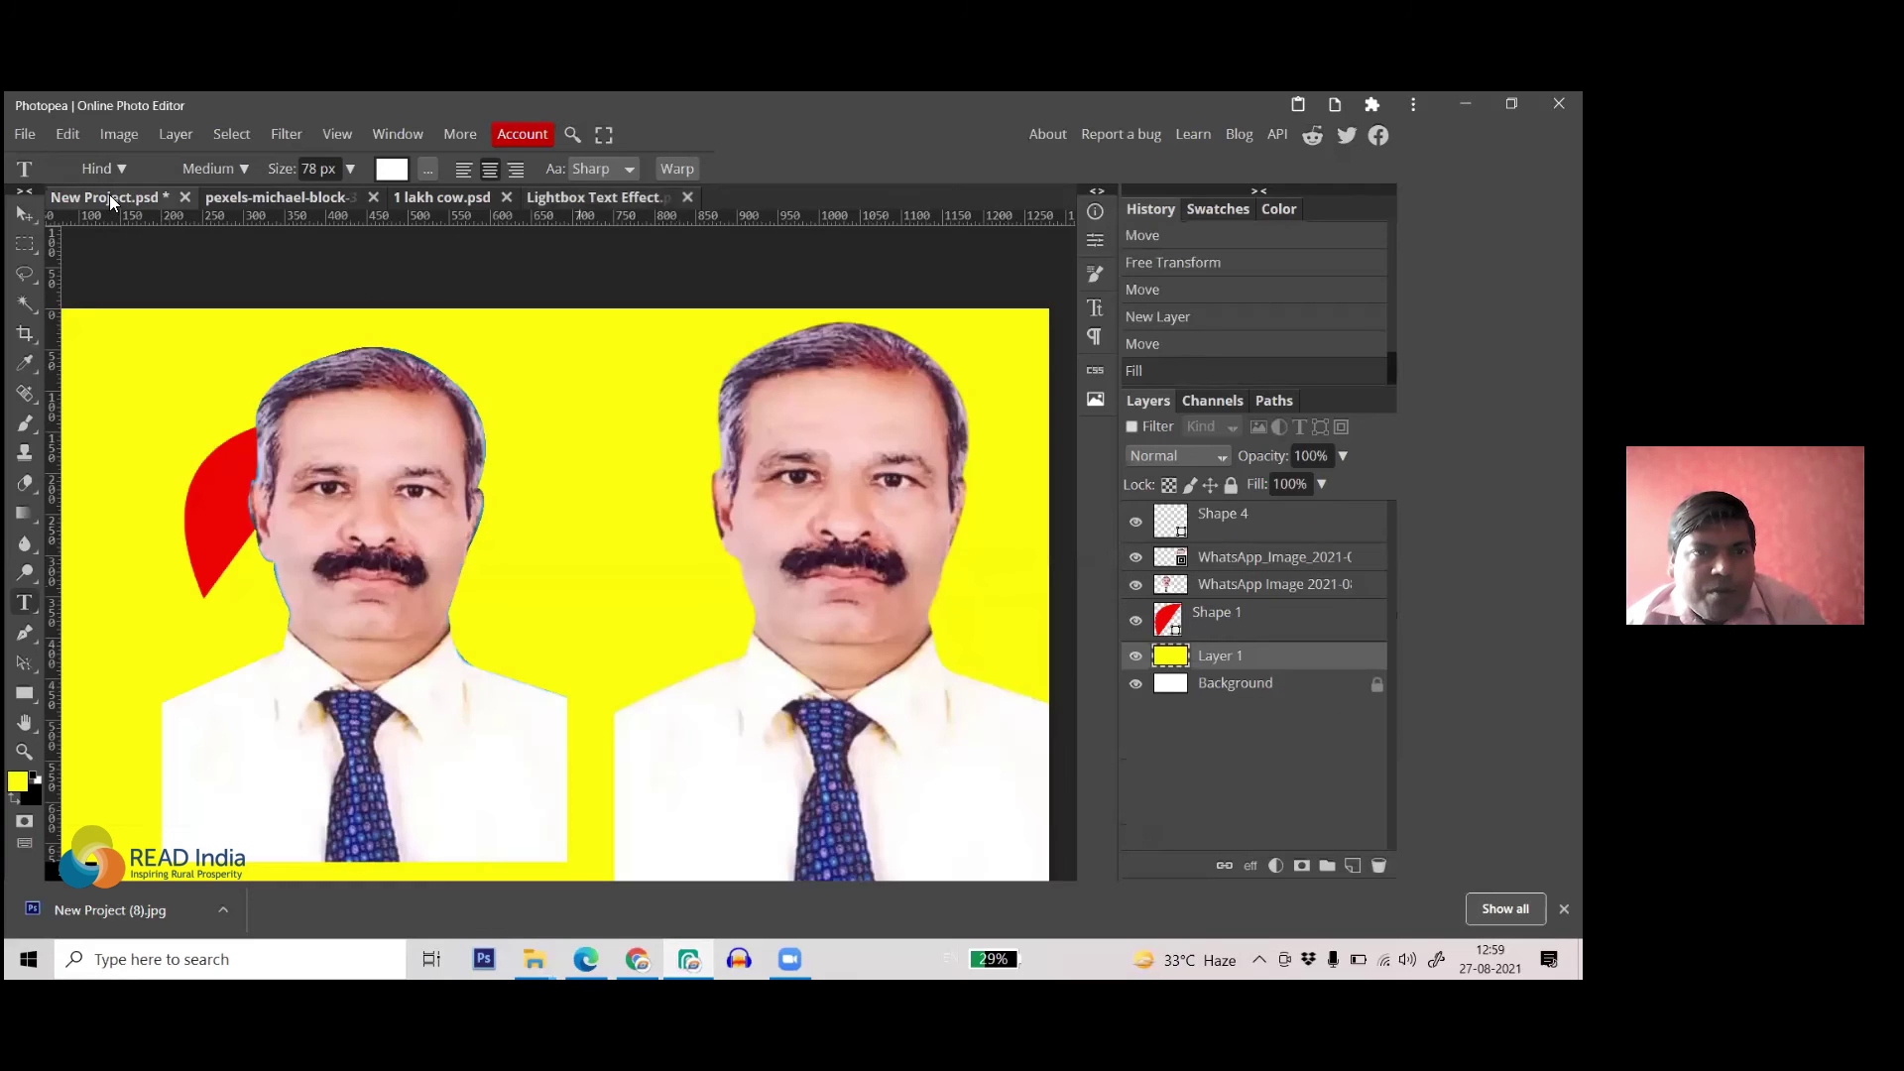
click(251, 201)
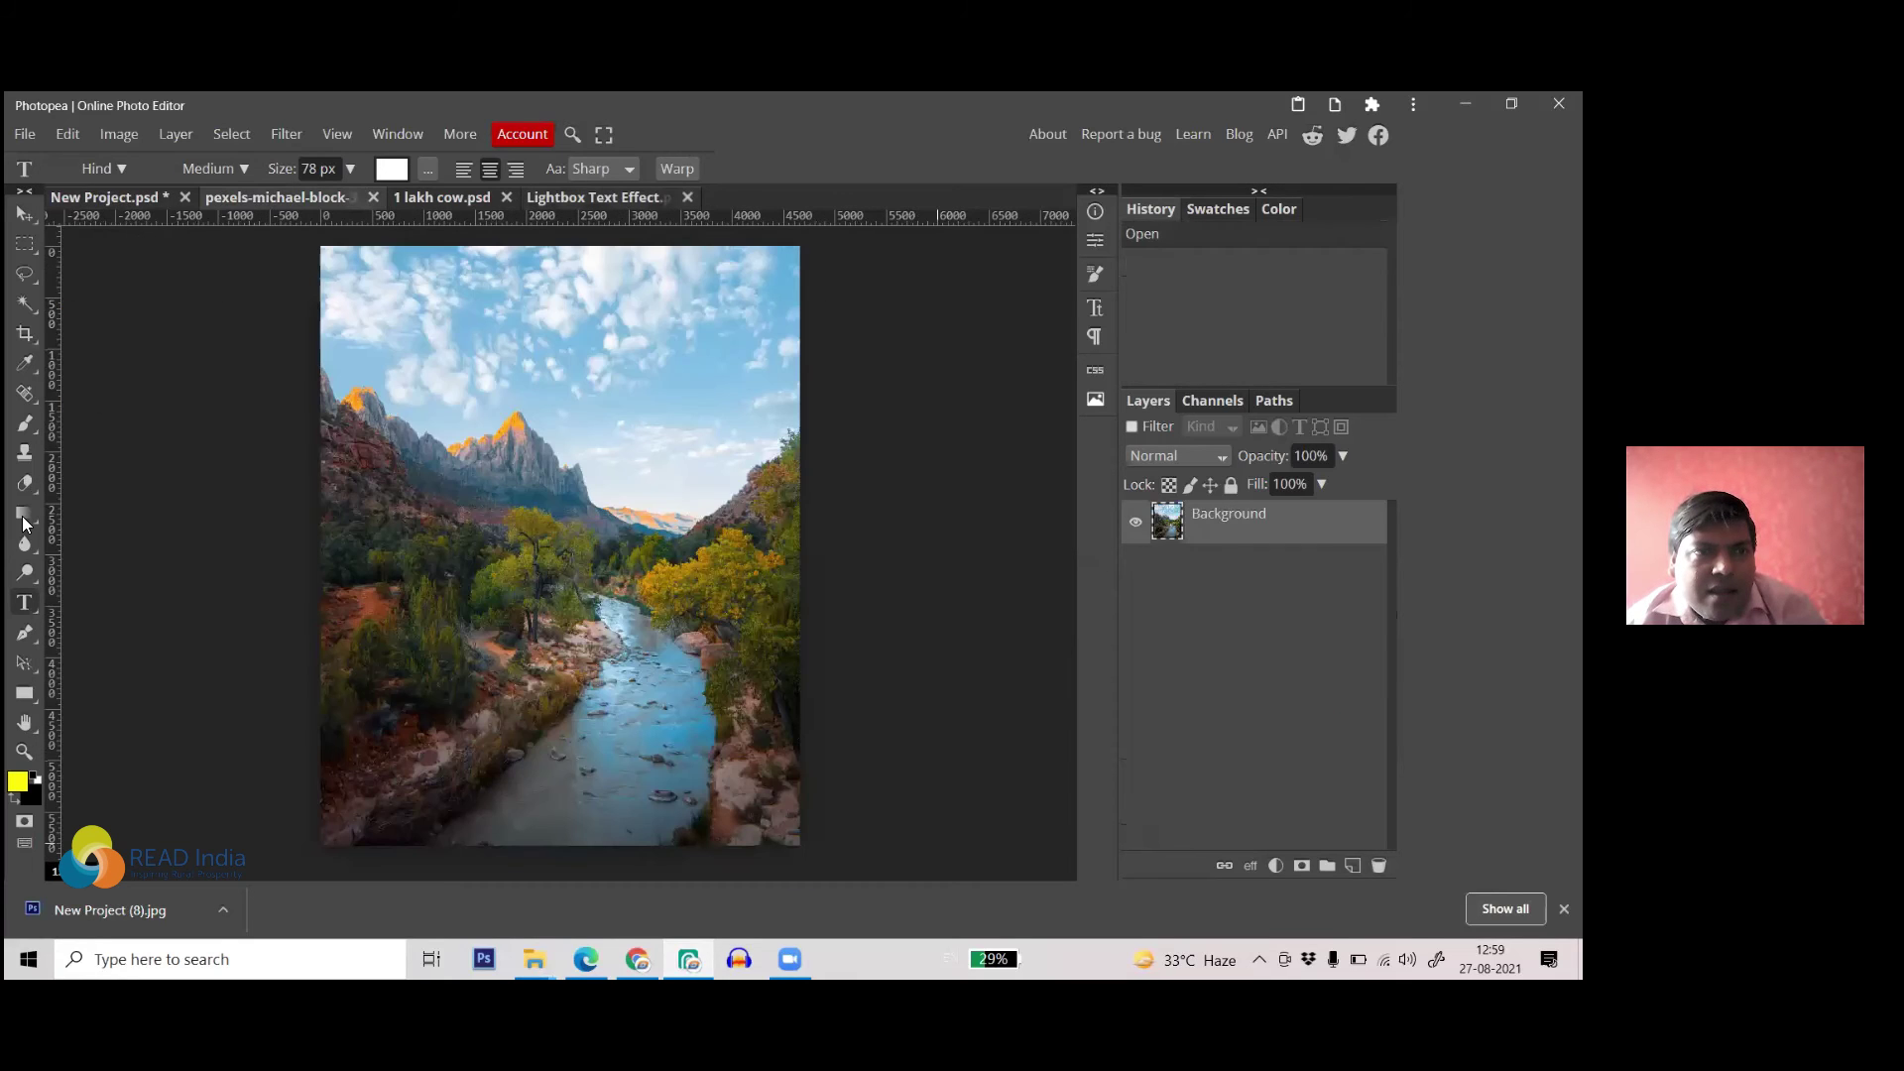
- Add the text READ INDIA in the sky of the landscape image and enlarge it to 660 px
click(408, 314)
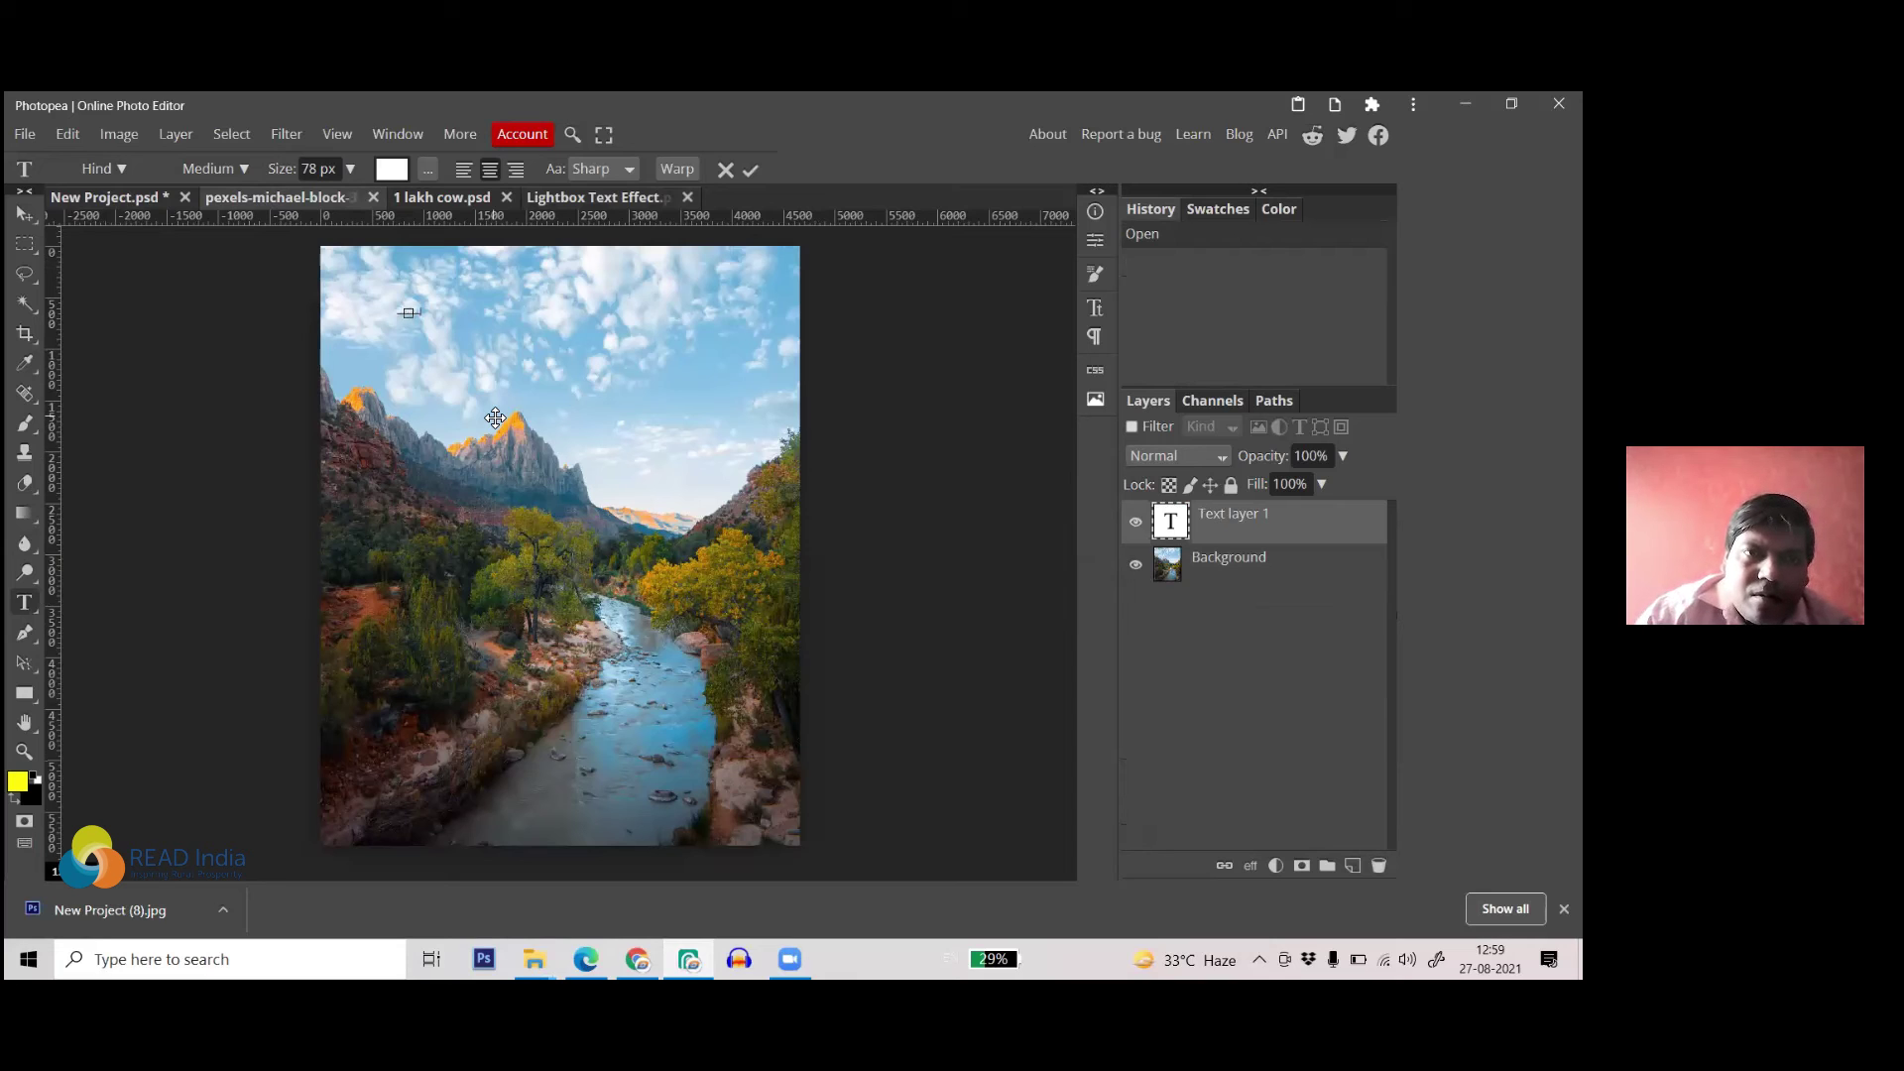
key(ctrl+v)
key(ctrl+a)
drag(282, 167, 767, 239)
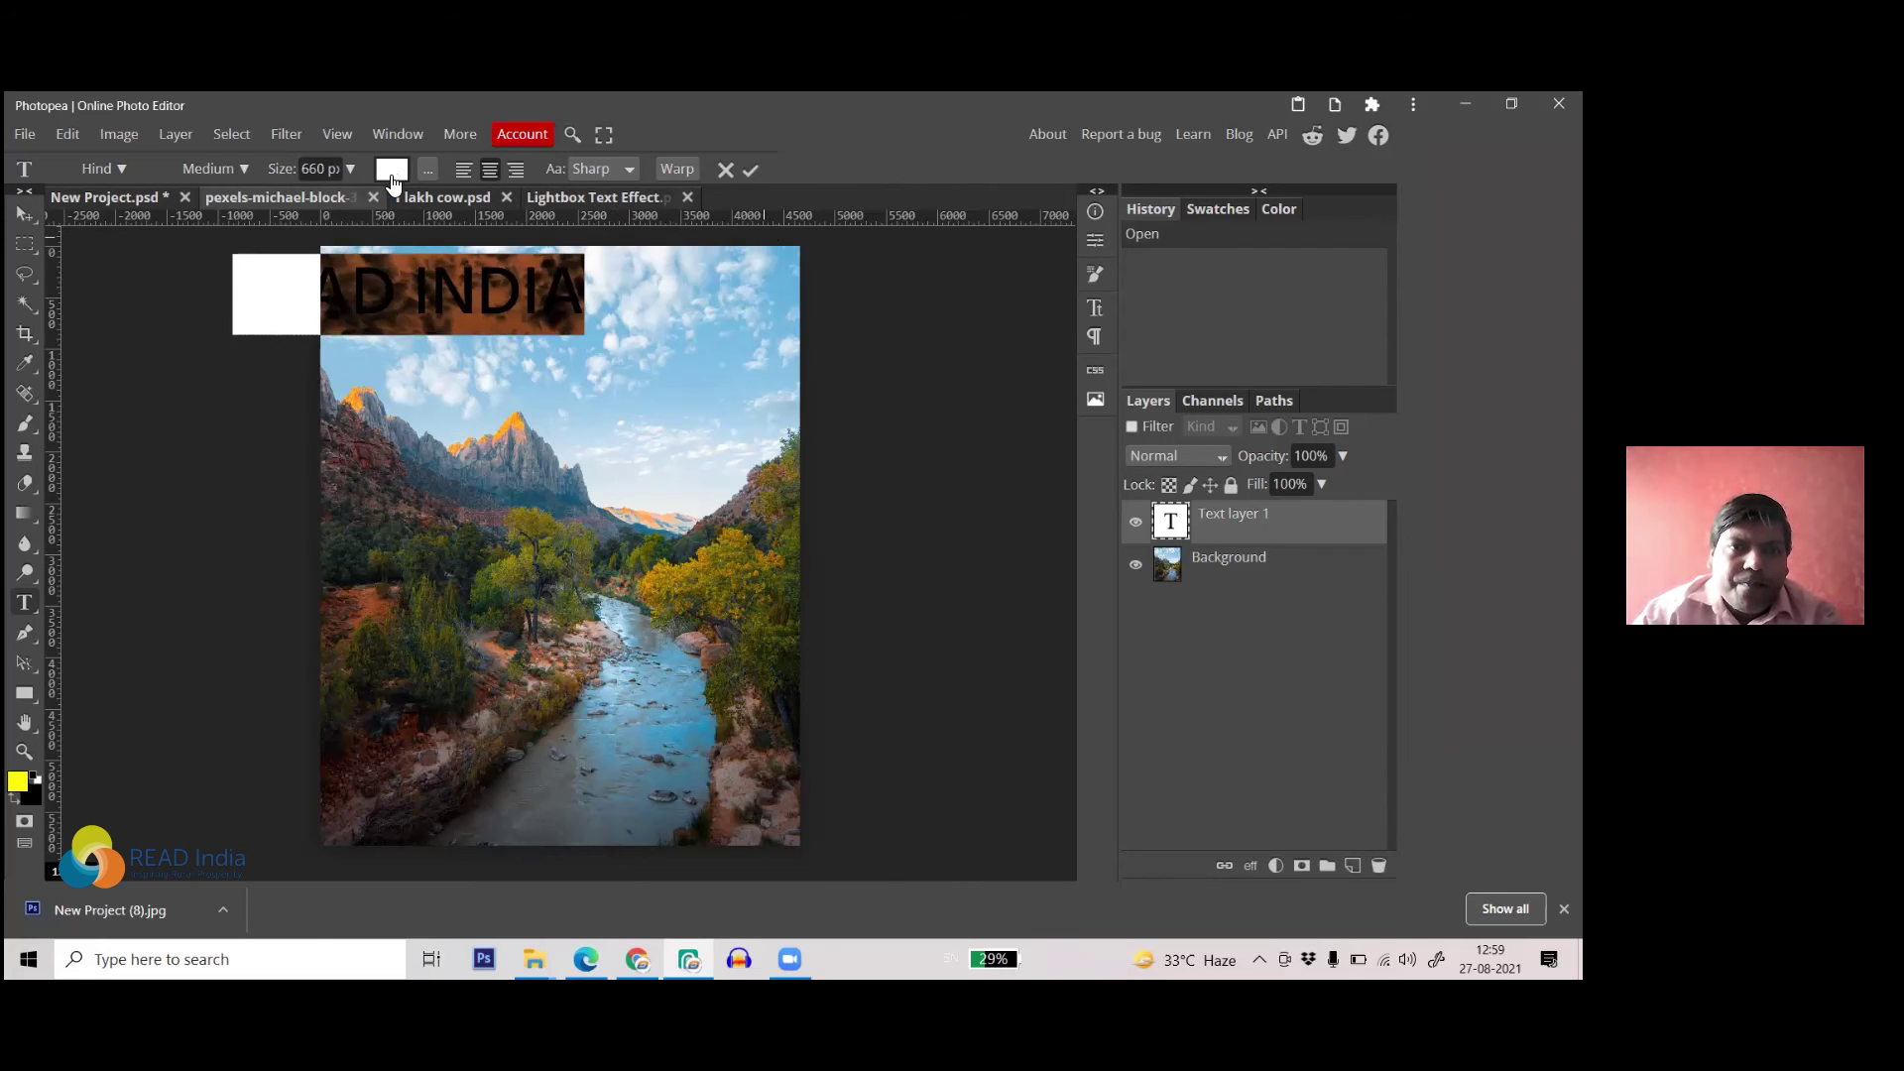
- Colour the READ INDIA text yellow and move it fully inside the image, centred in the sky
click(391, 170)
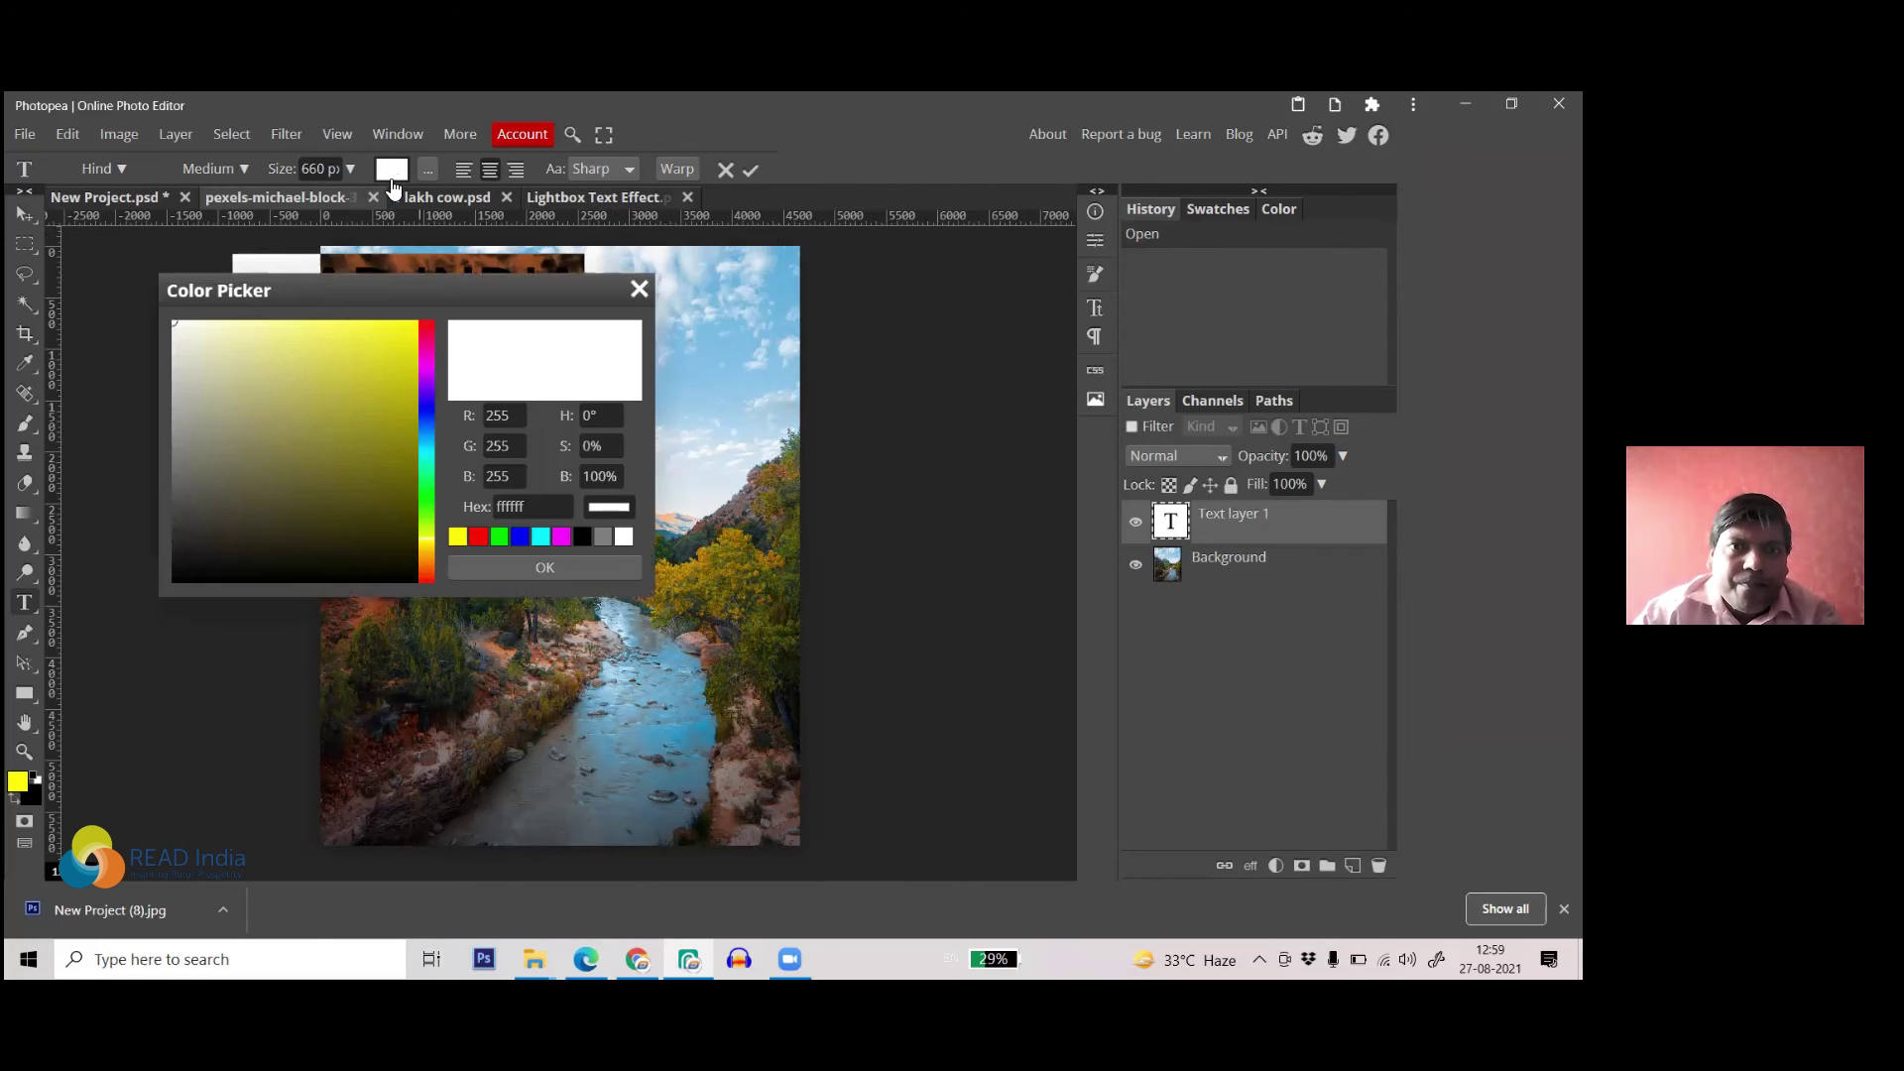
click(460, 541)
click(499, 569)
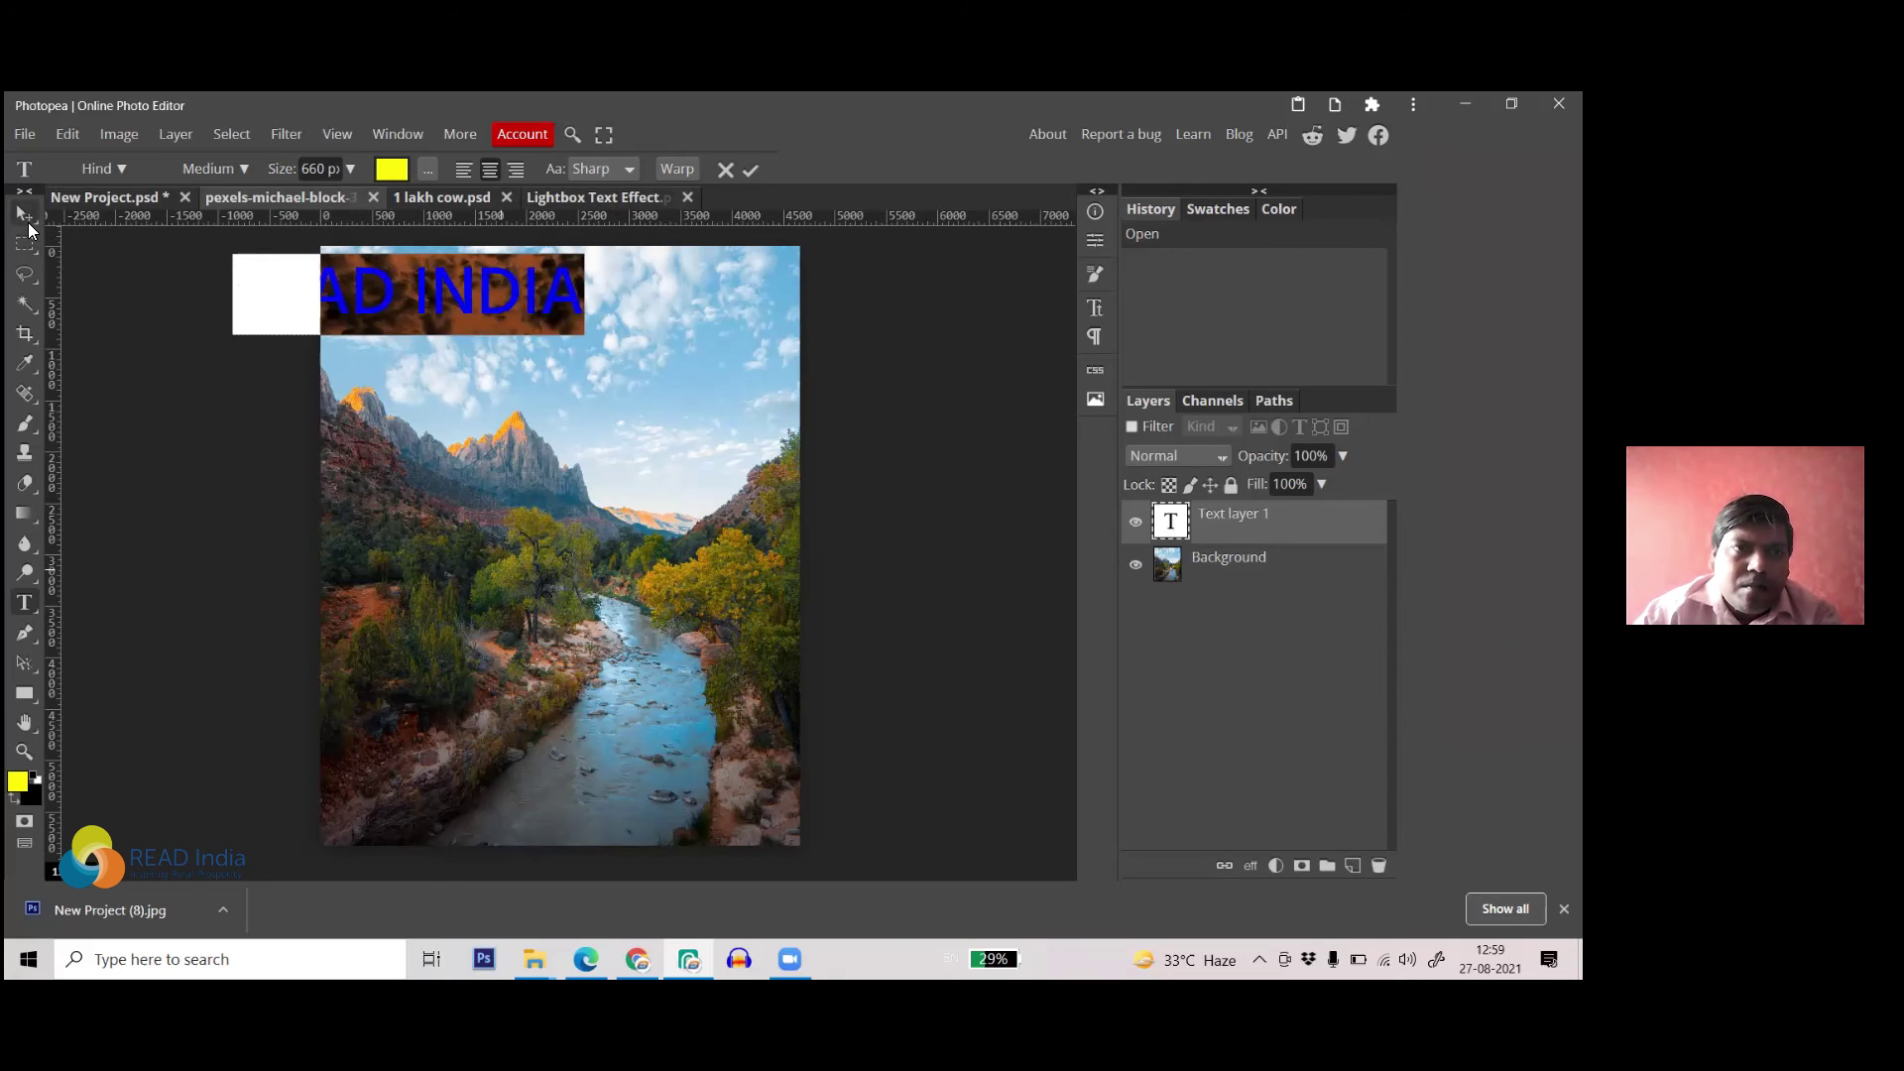
click(27, 222)
drag(387, 292, 550, 311)
- Select the READ INDIA text and load all the Coquette font files from Coquette-Demo's Demo_fonts folder, allowing them to load next time too
key(t)
click(553, 312)
drag(419, 304, 774, 317)
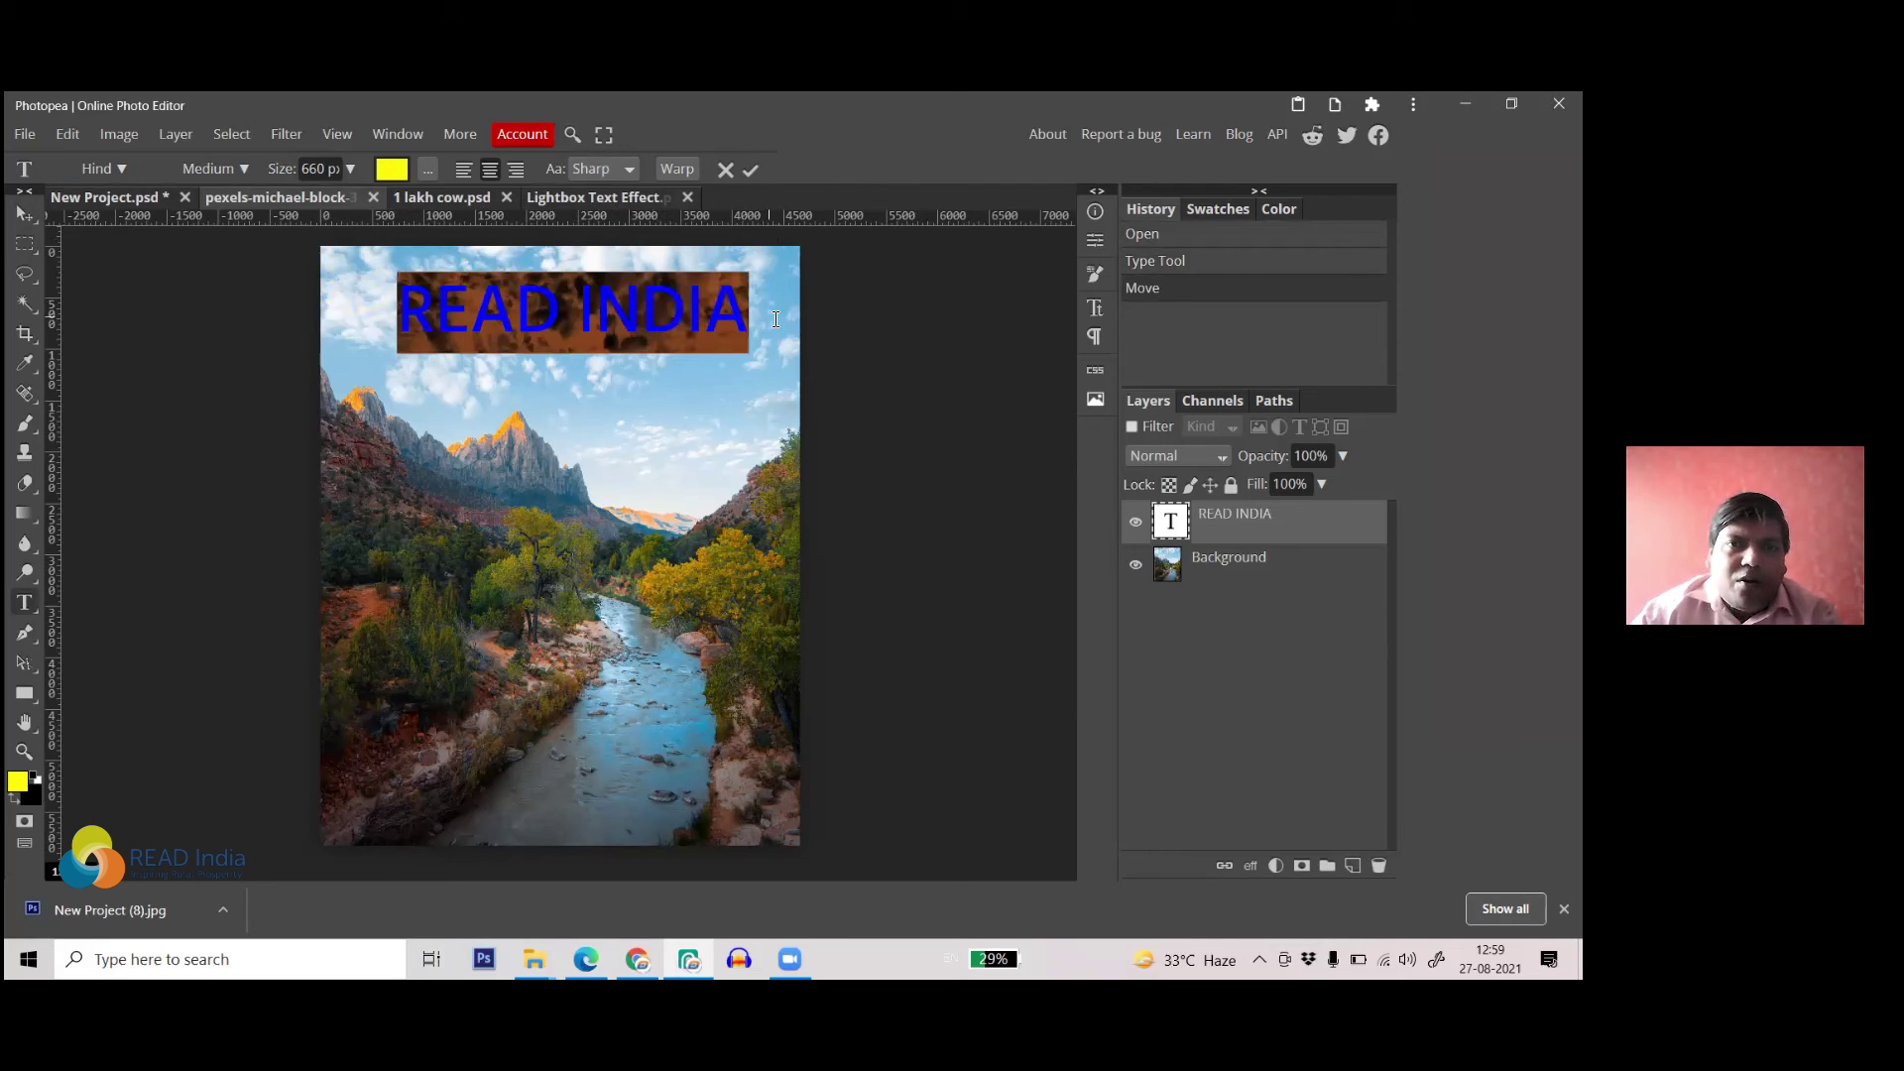
click(117, 171)
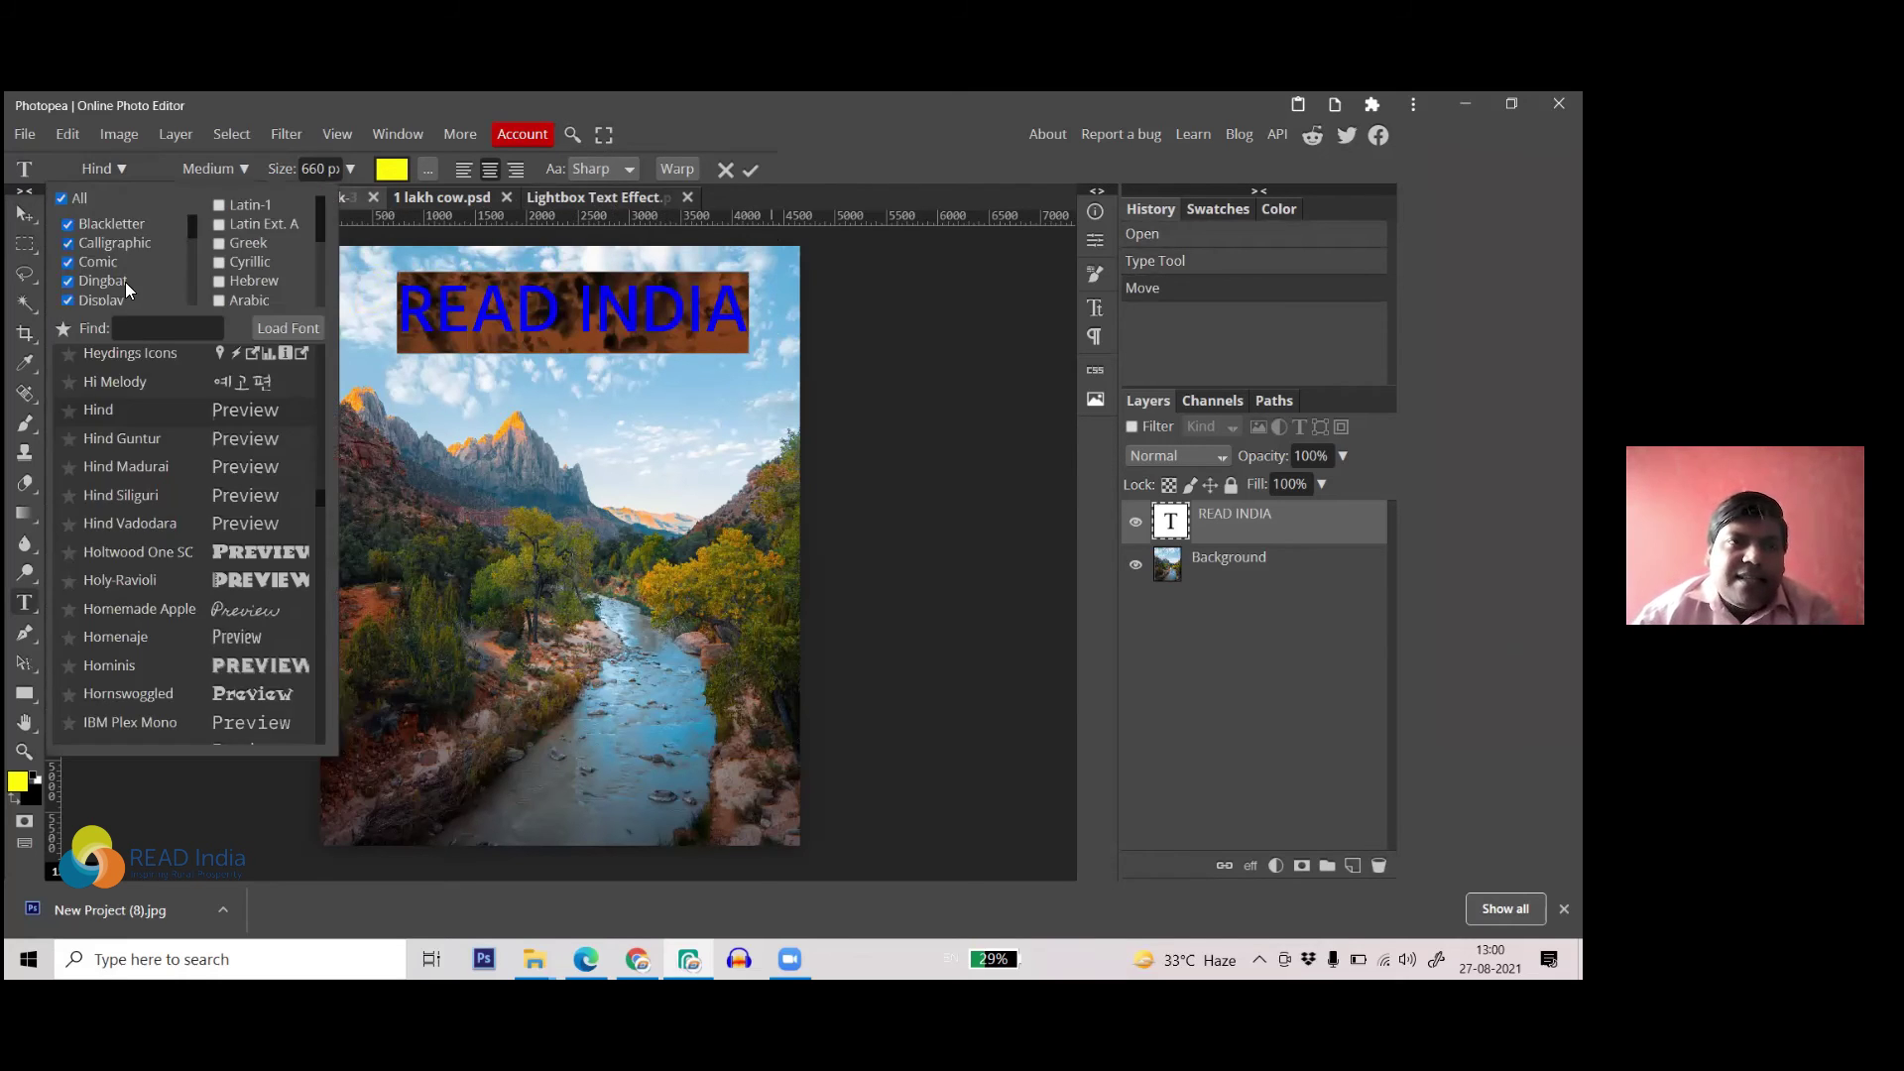
click(292, 329)
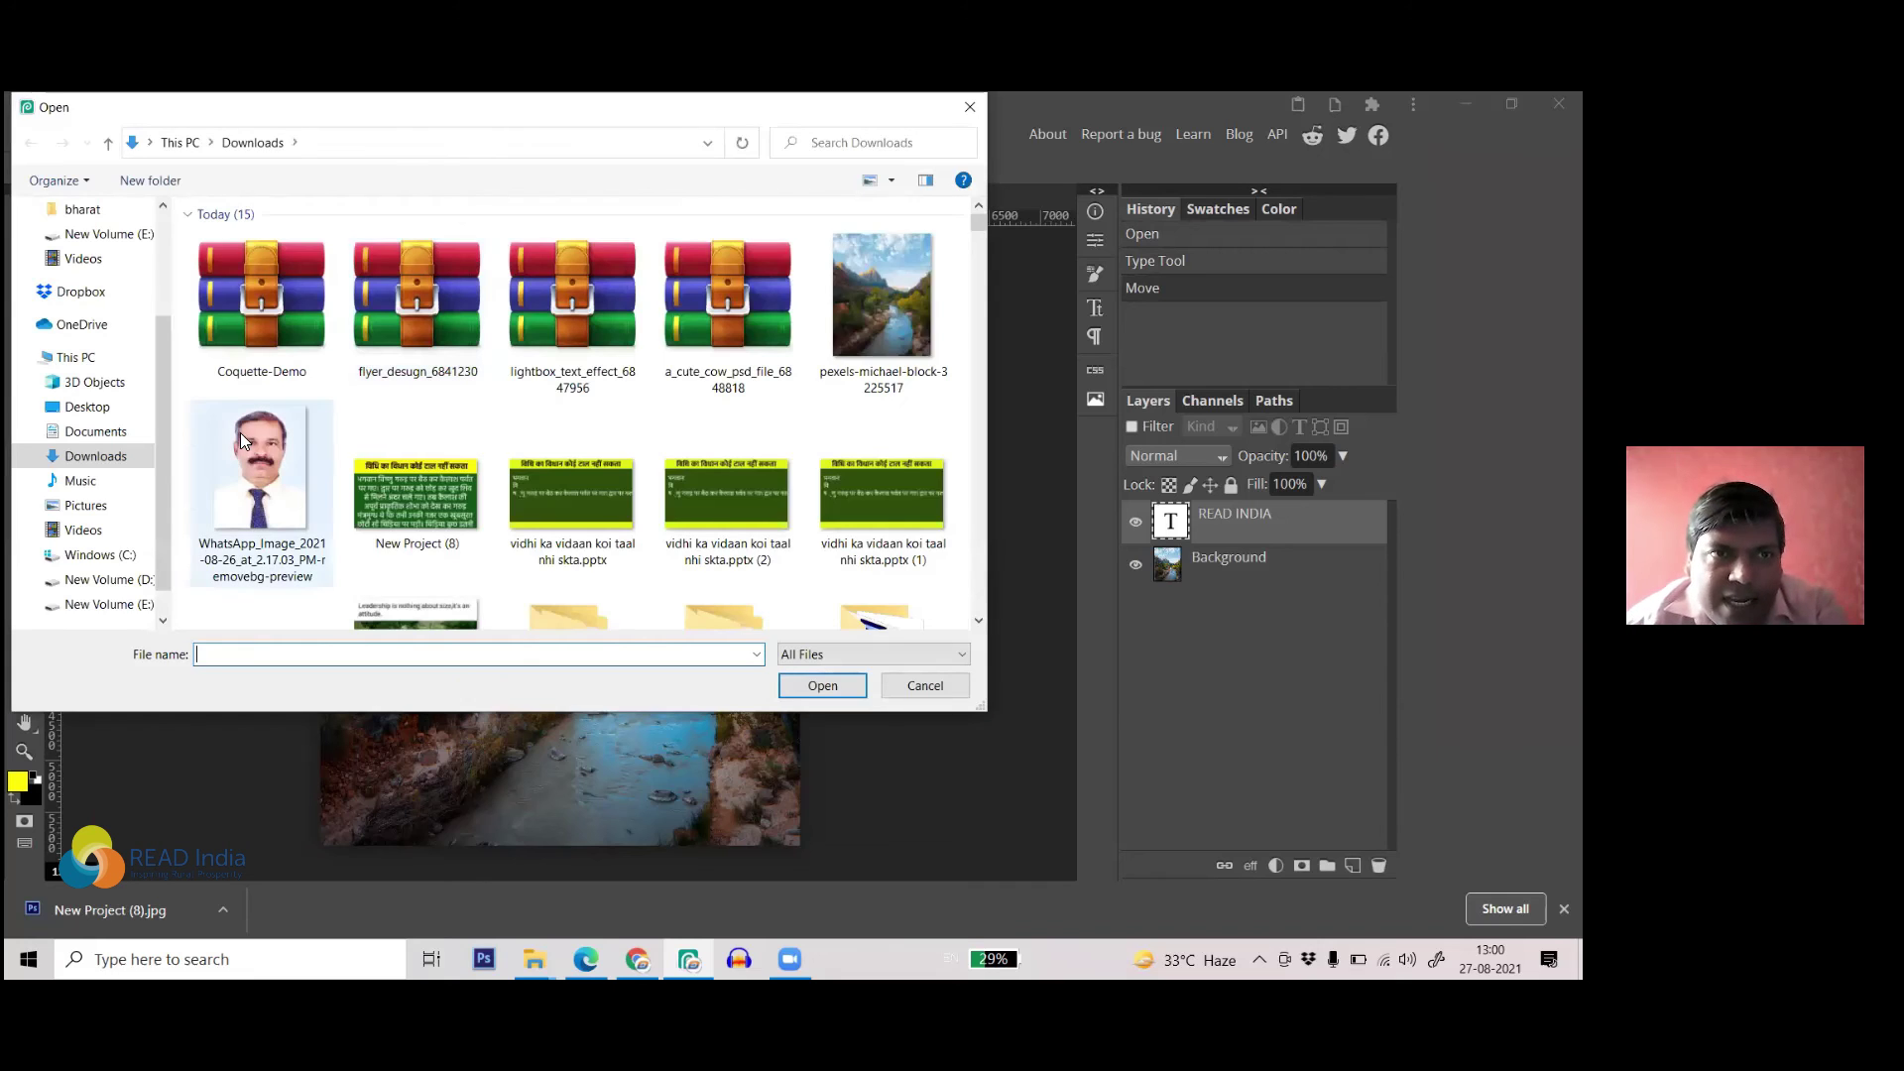
scroll(922, 278, down, 3)
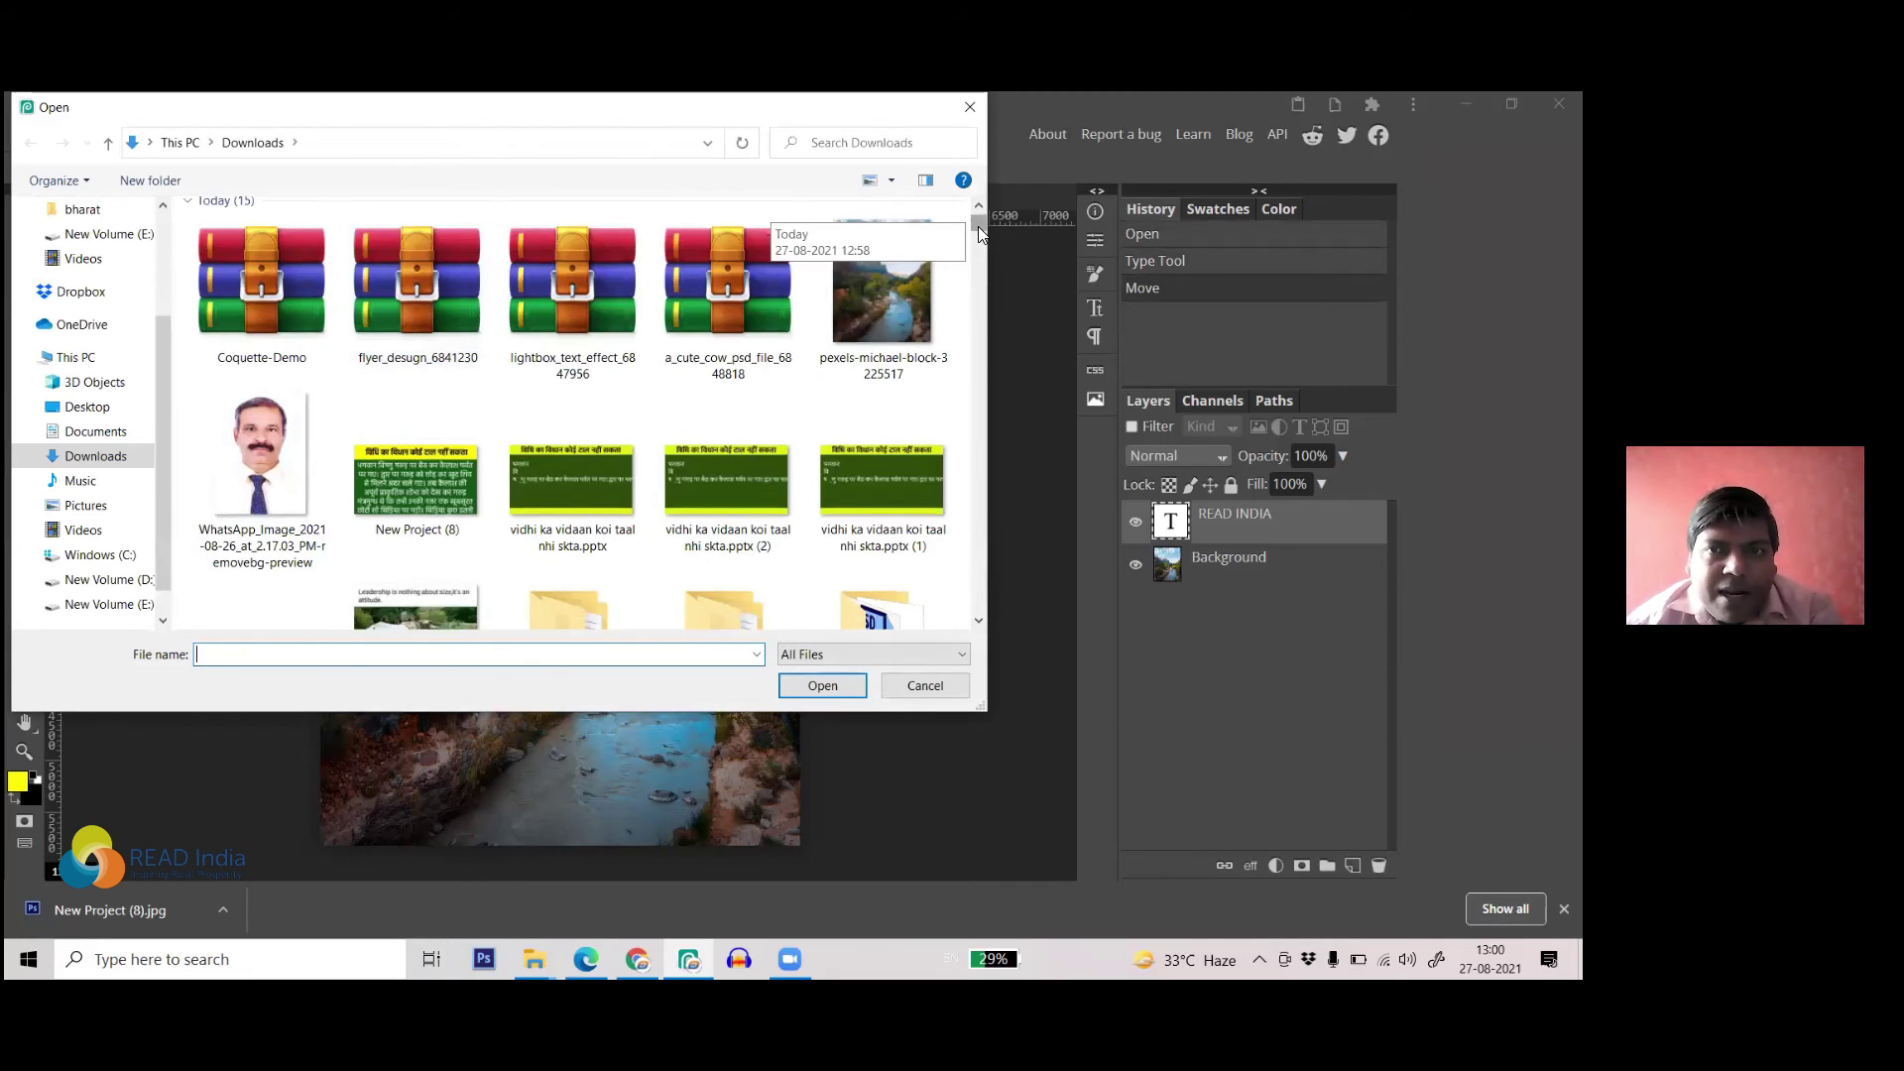
double_click(553, 355)
double_click(273, 246)
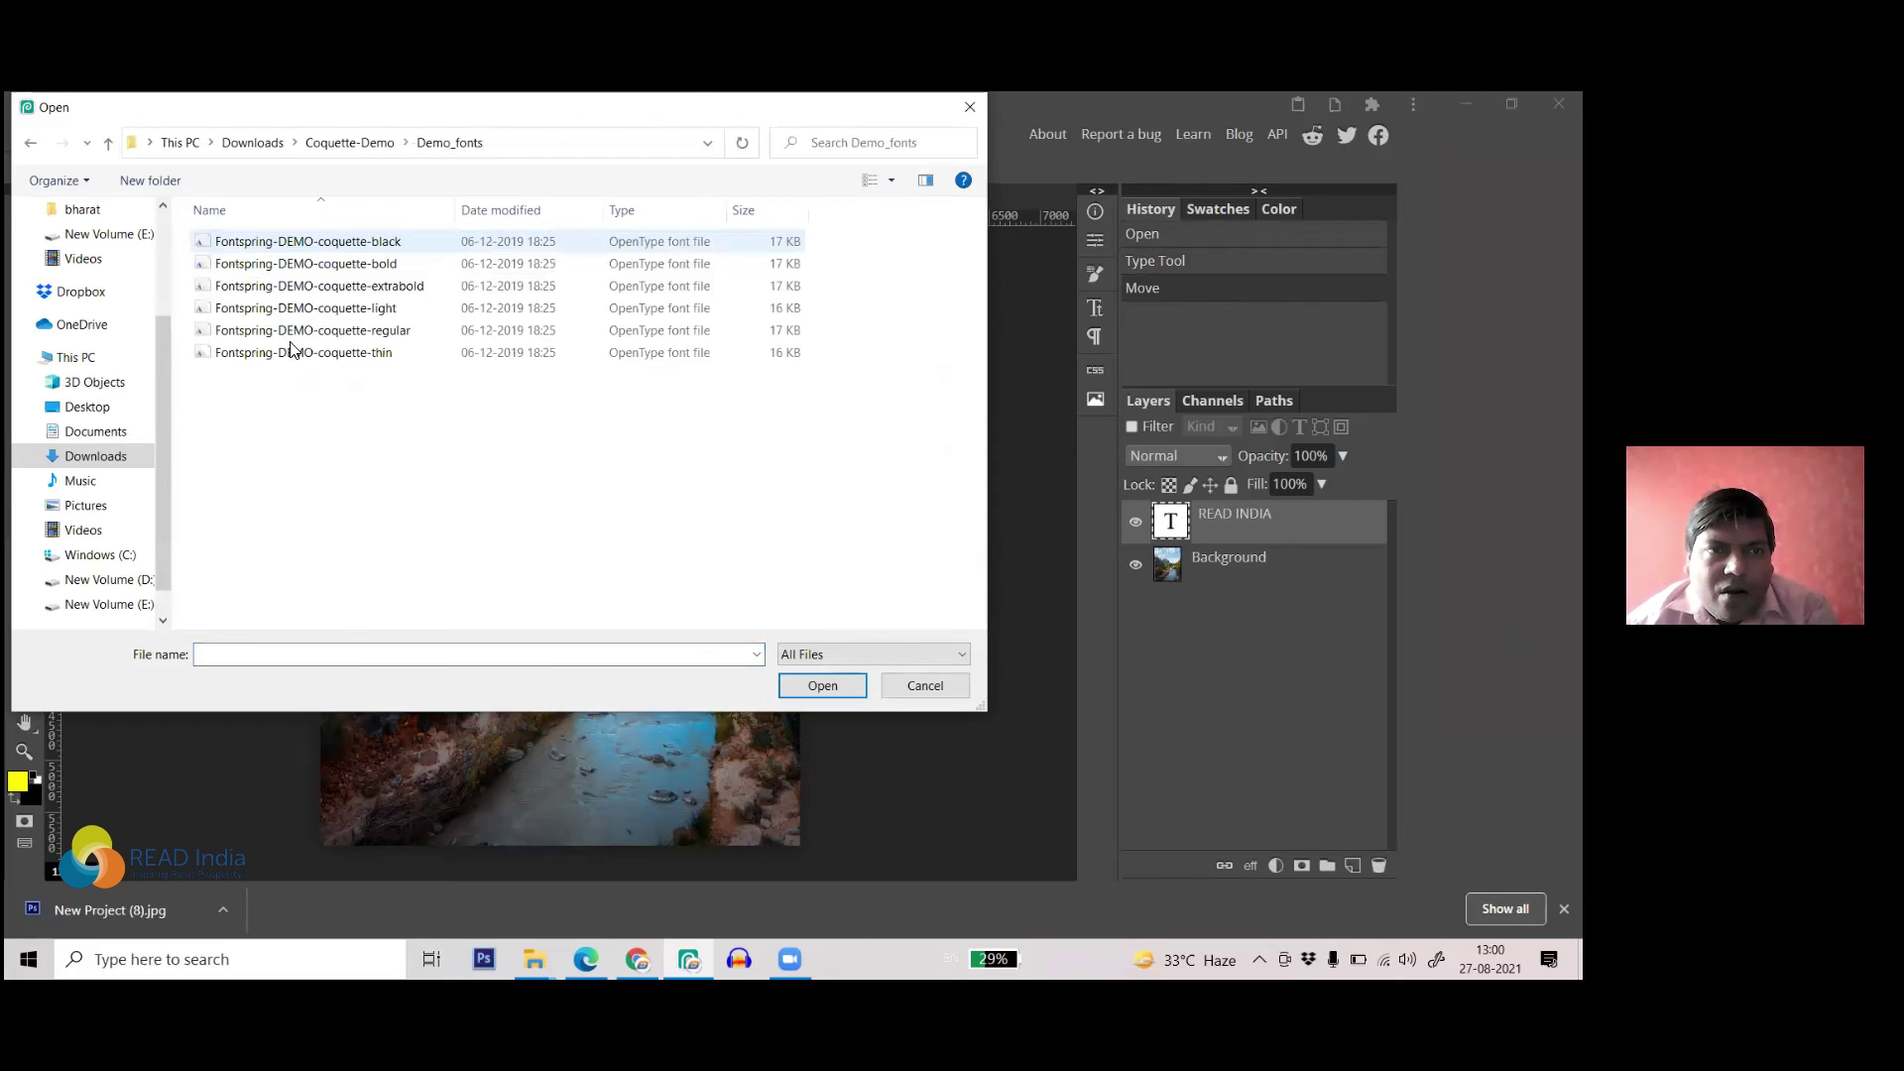
drag(336, 414, 228, 210)
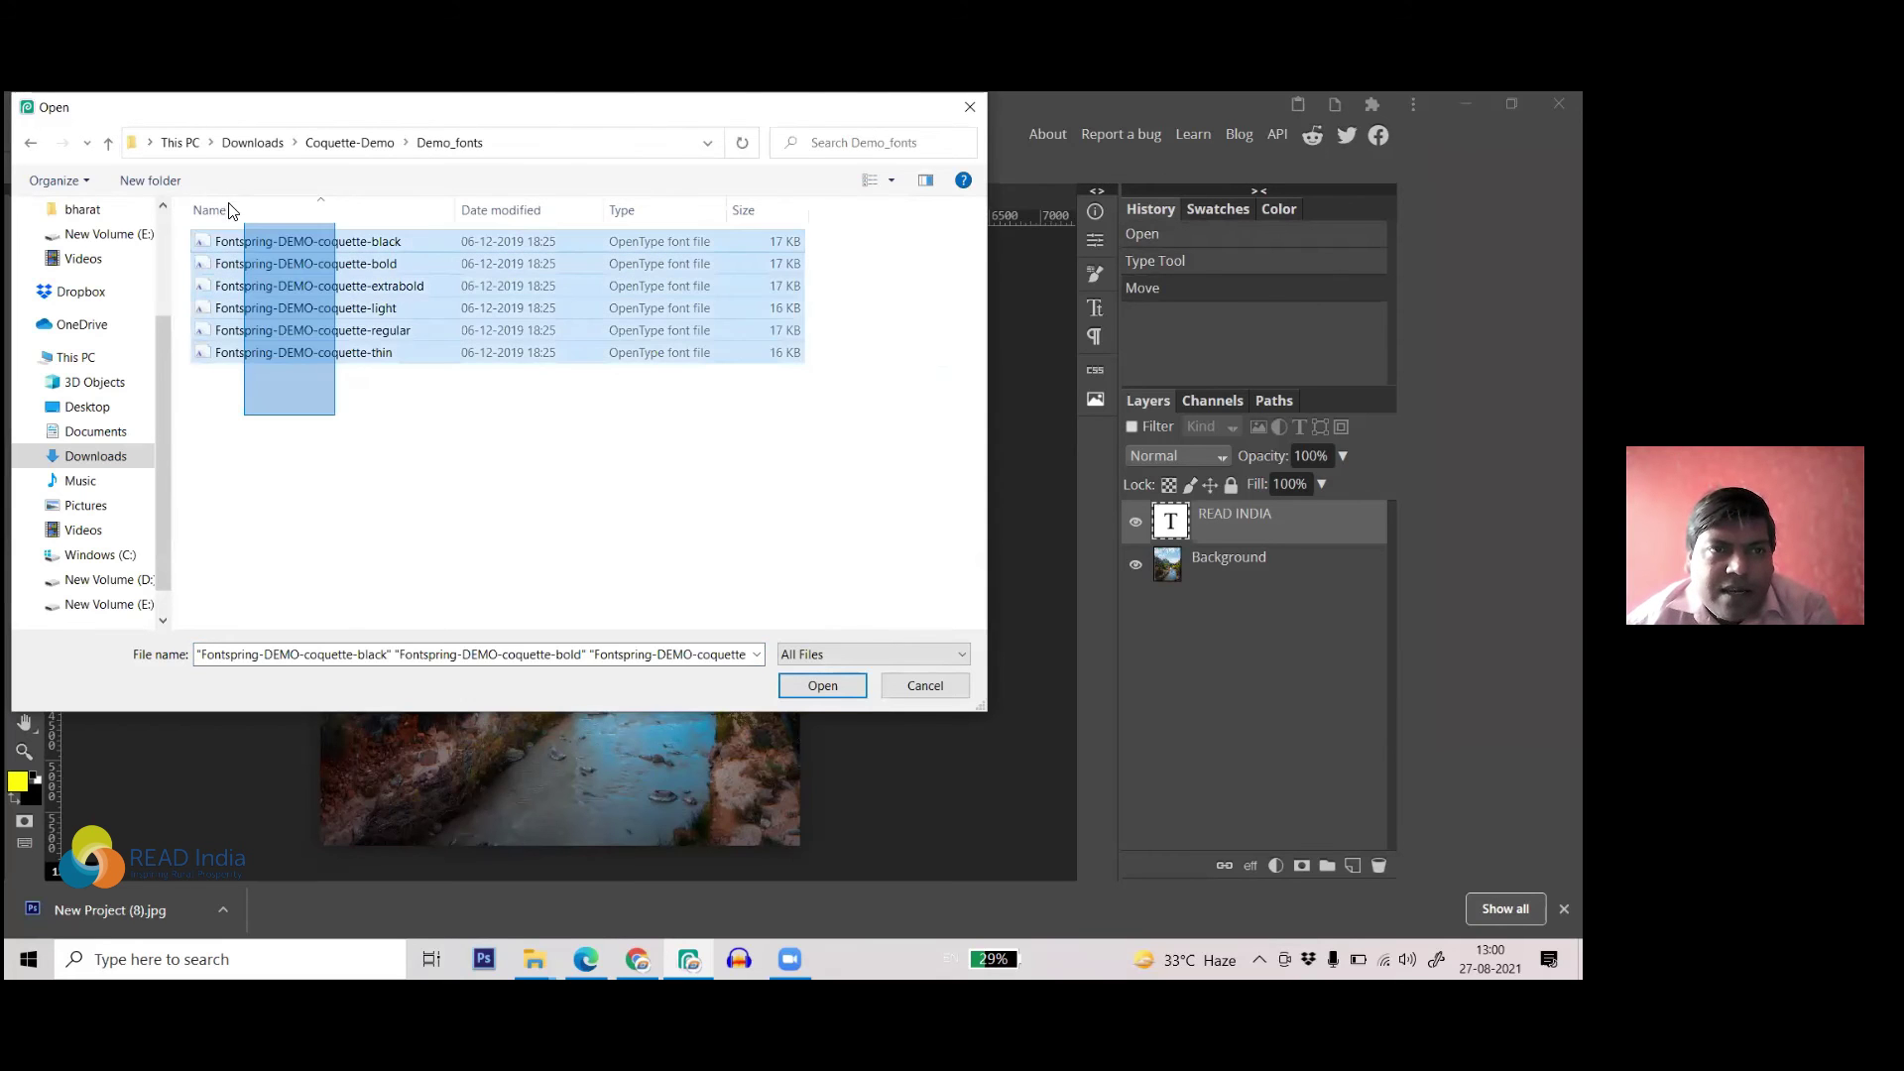
click(815, 688)
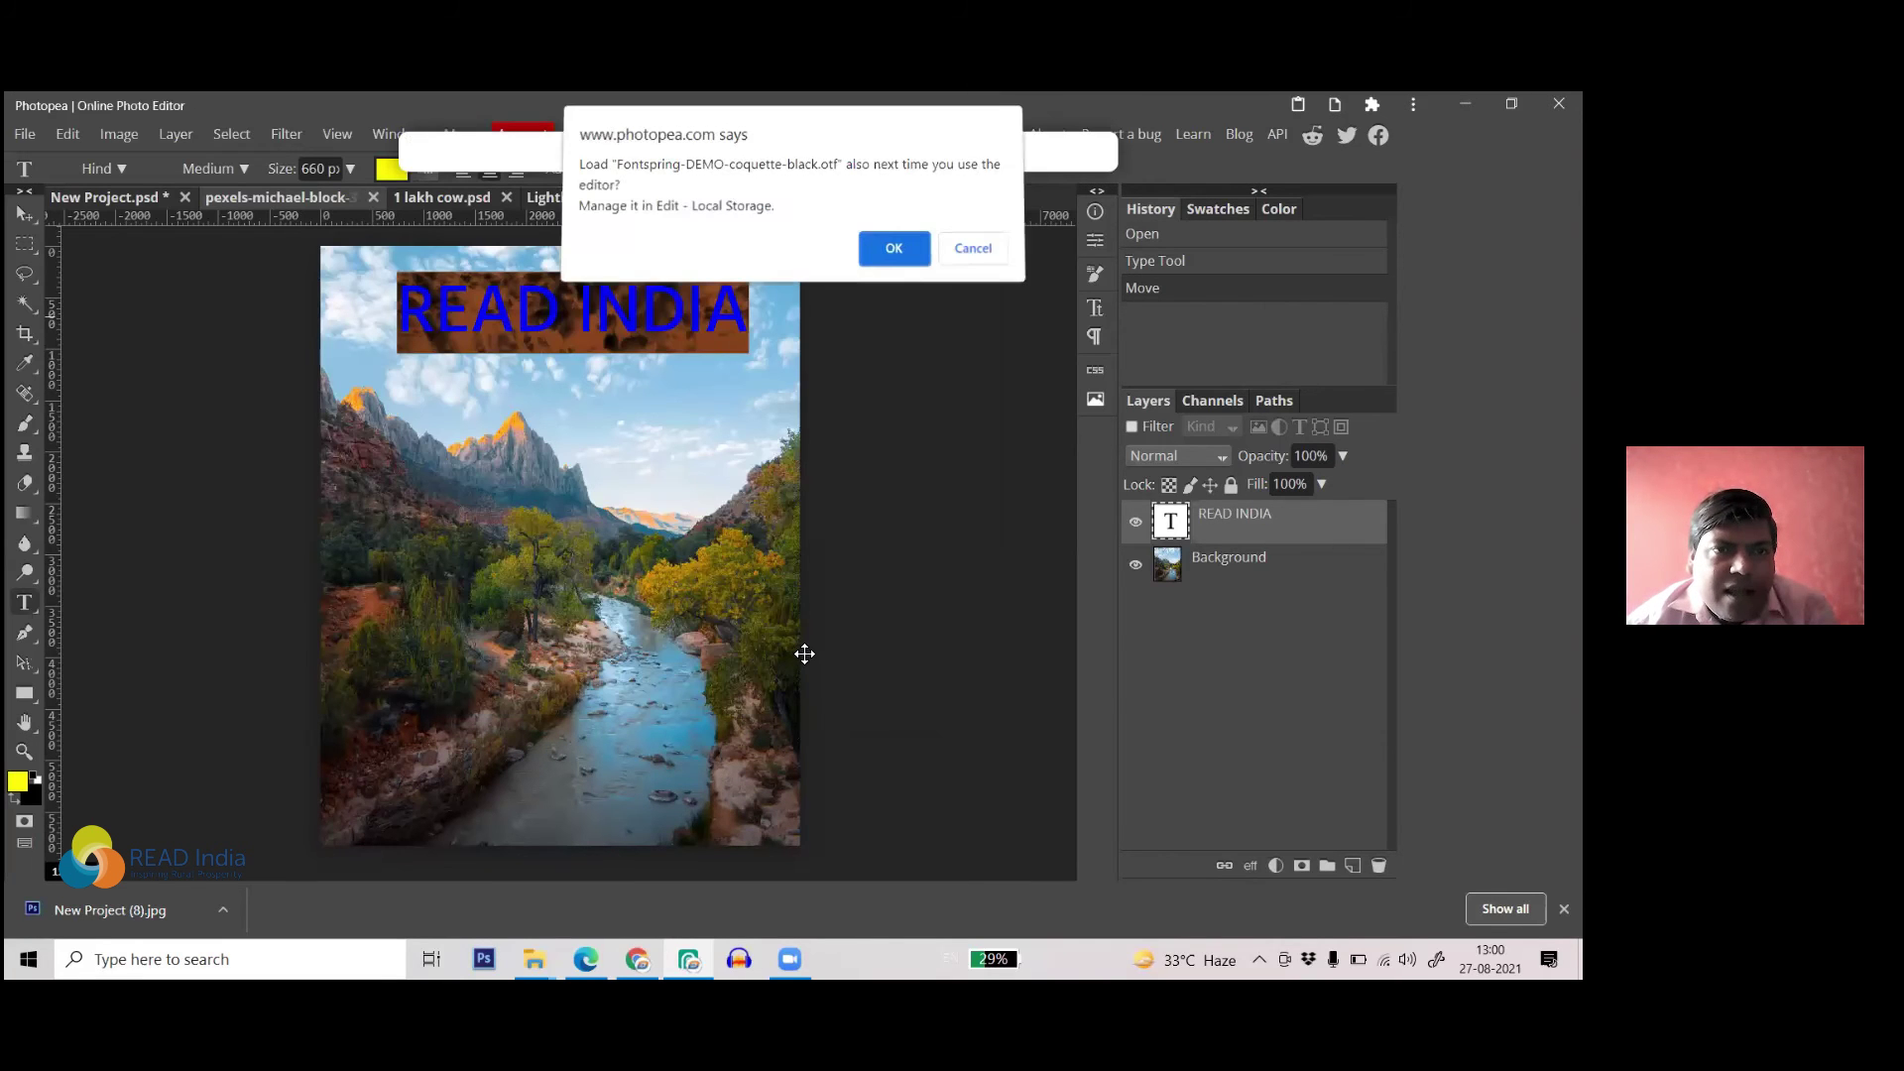
click(890, 254)
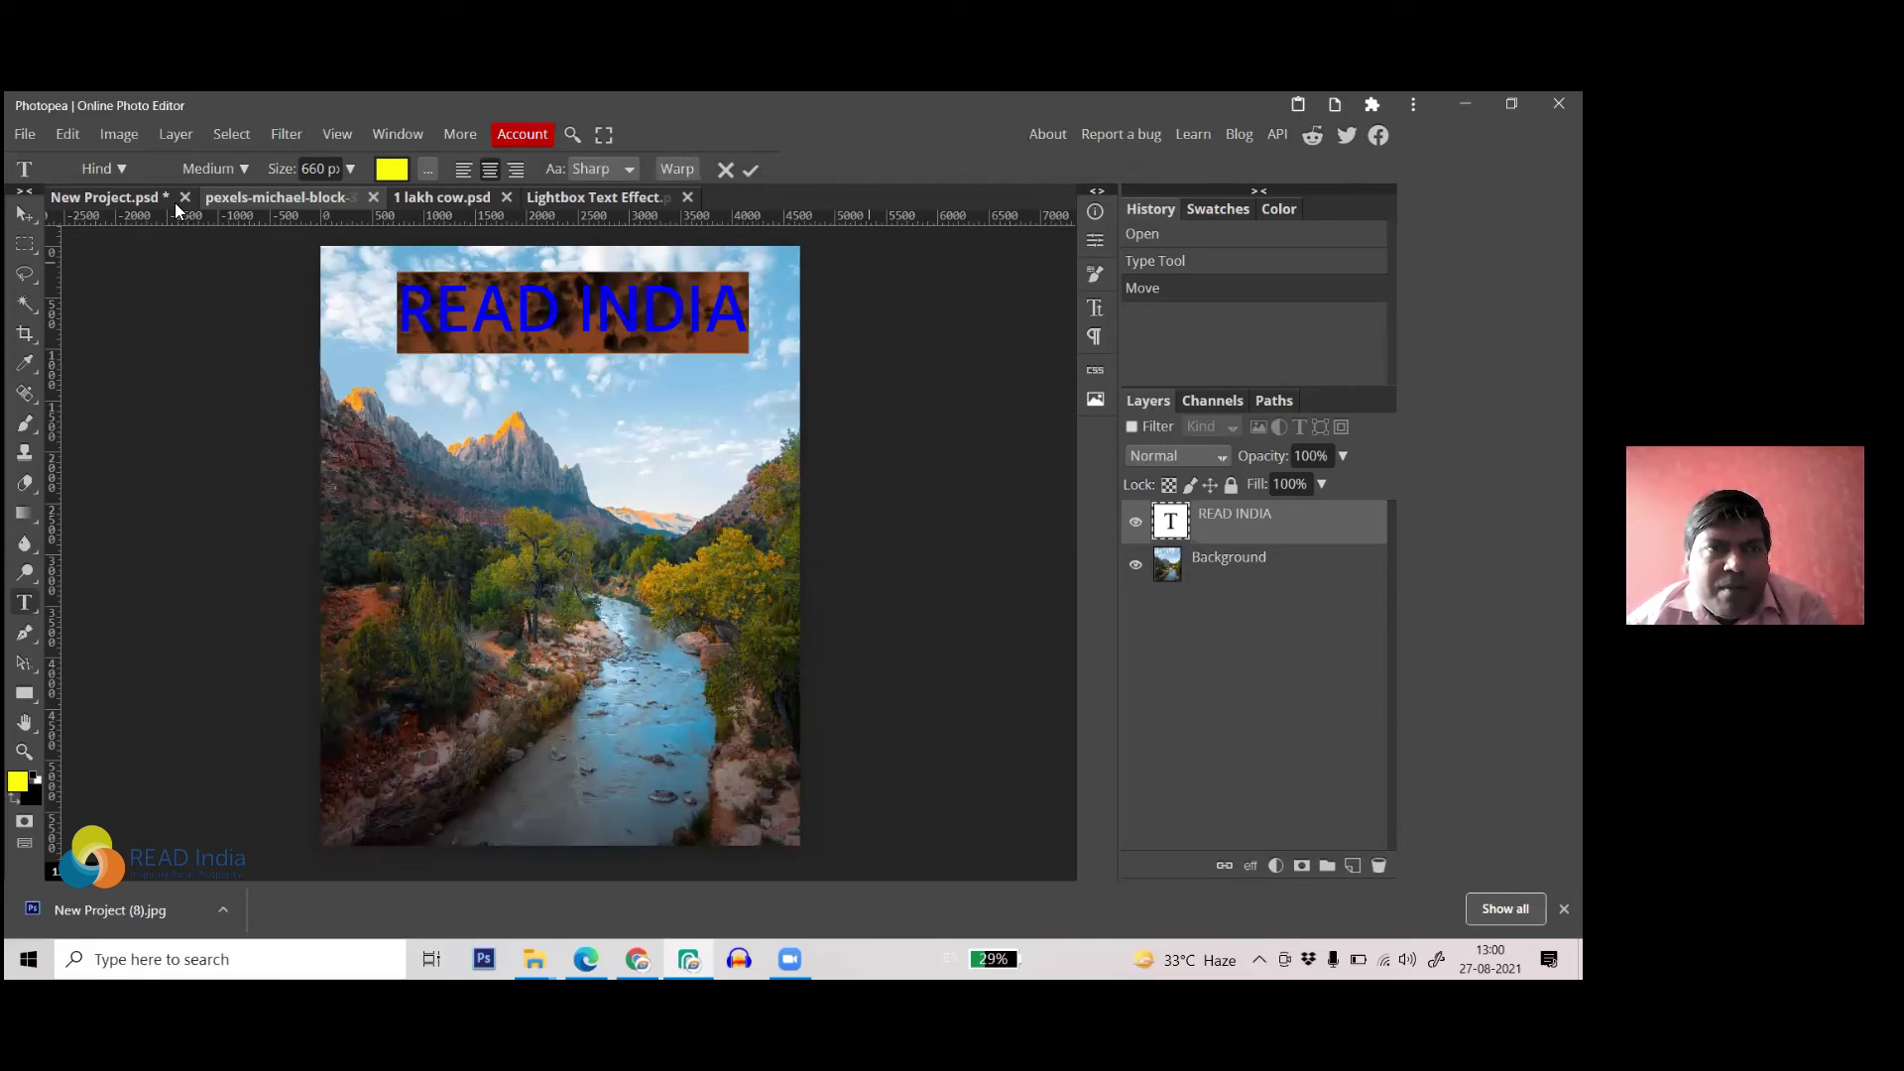
click(129, 166)
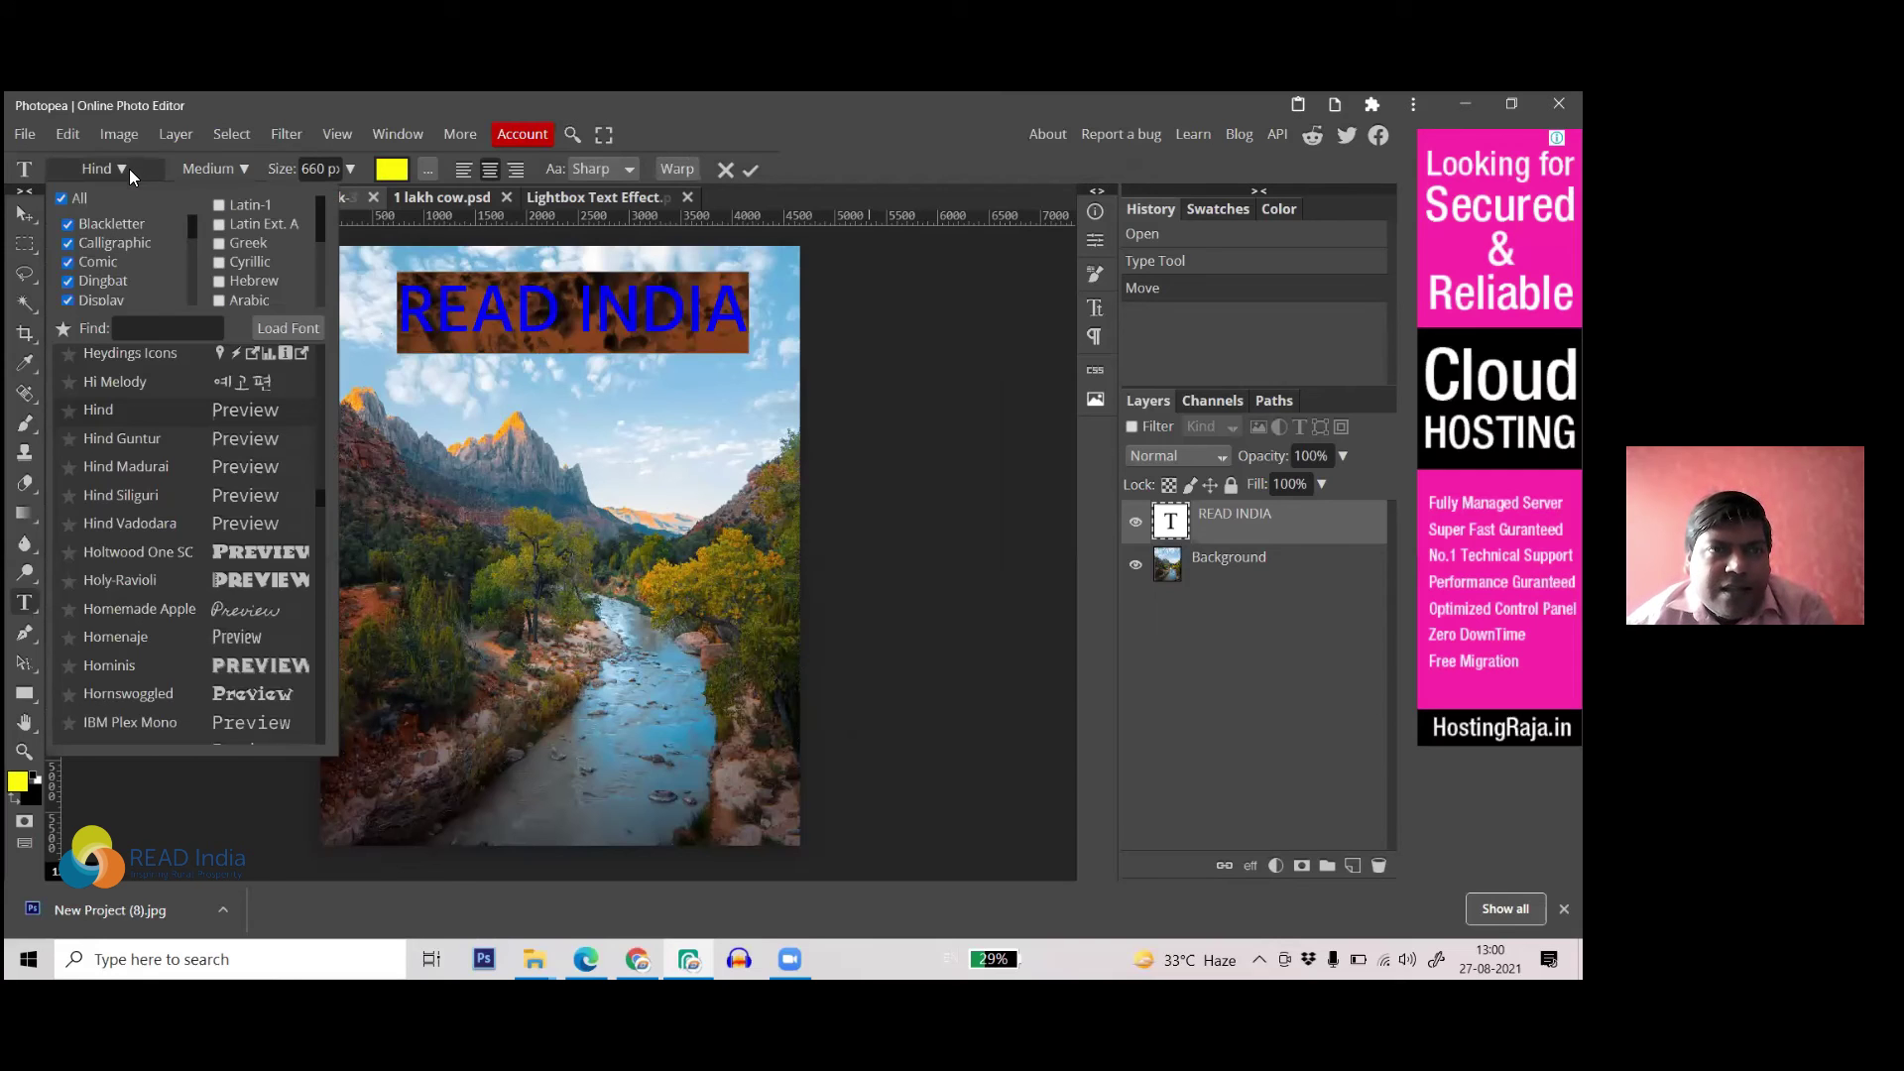
click(174, 327)
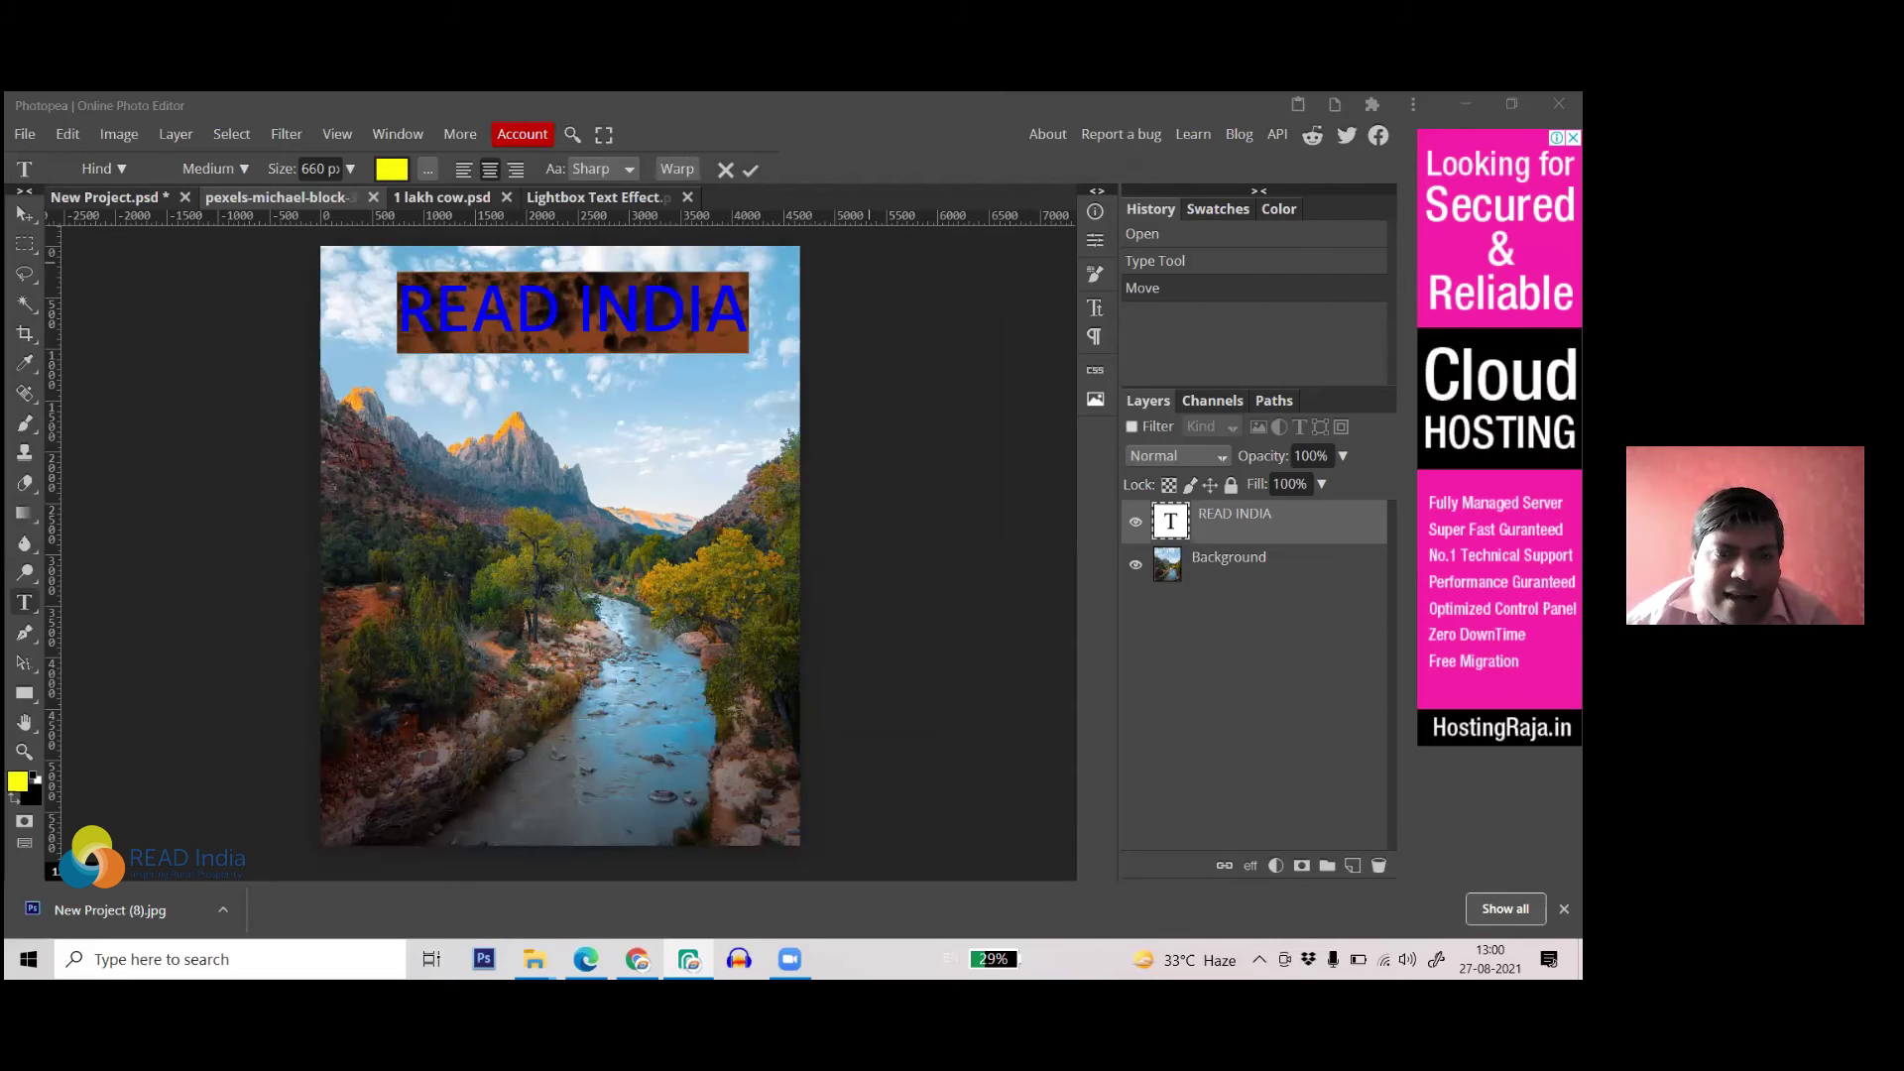
key(alt+Tab)
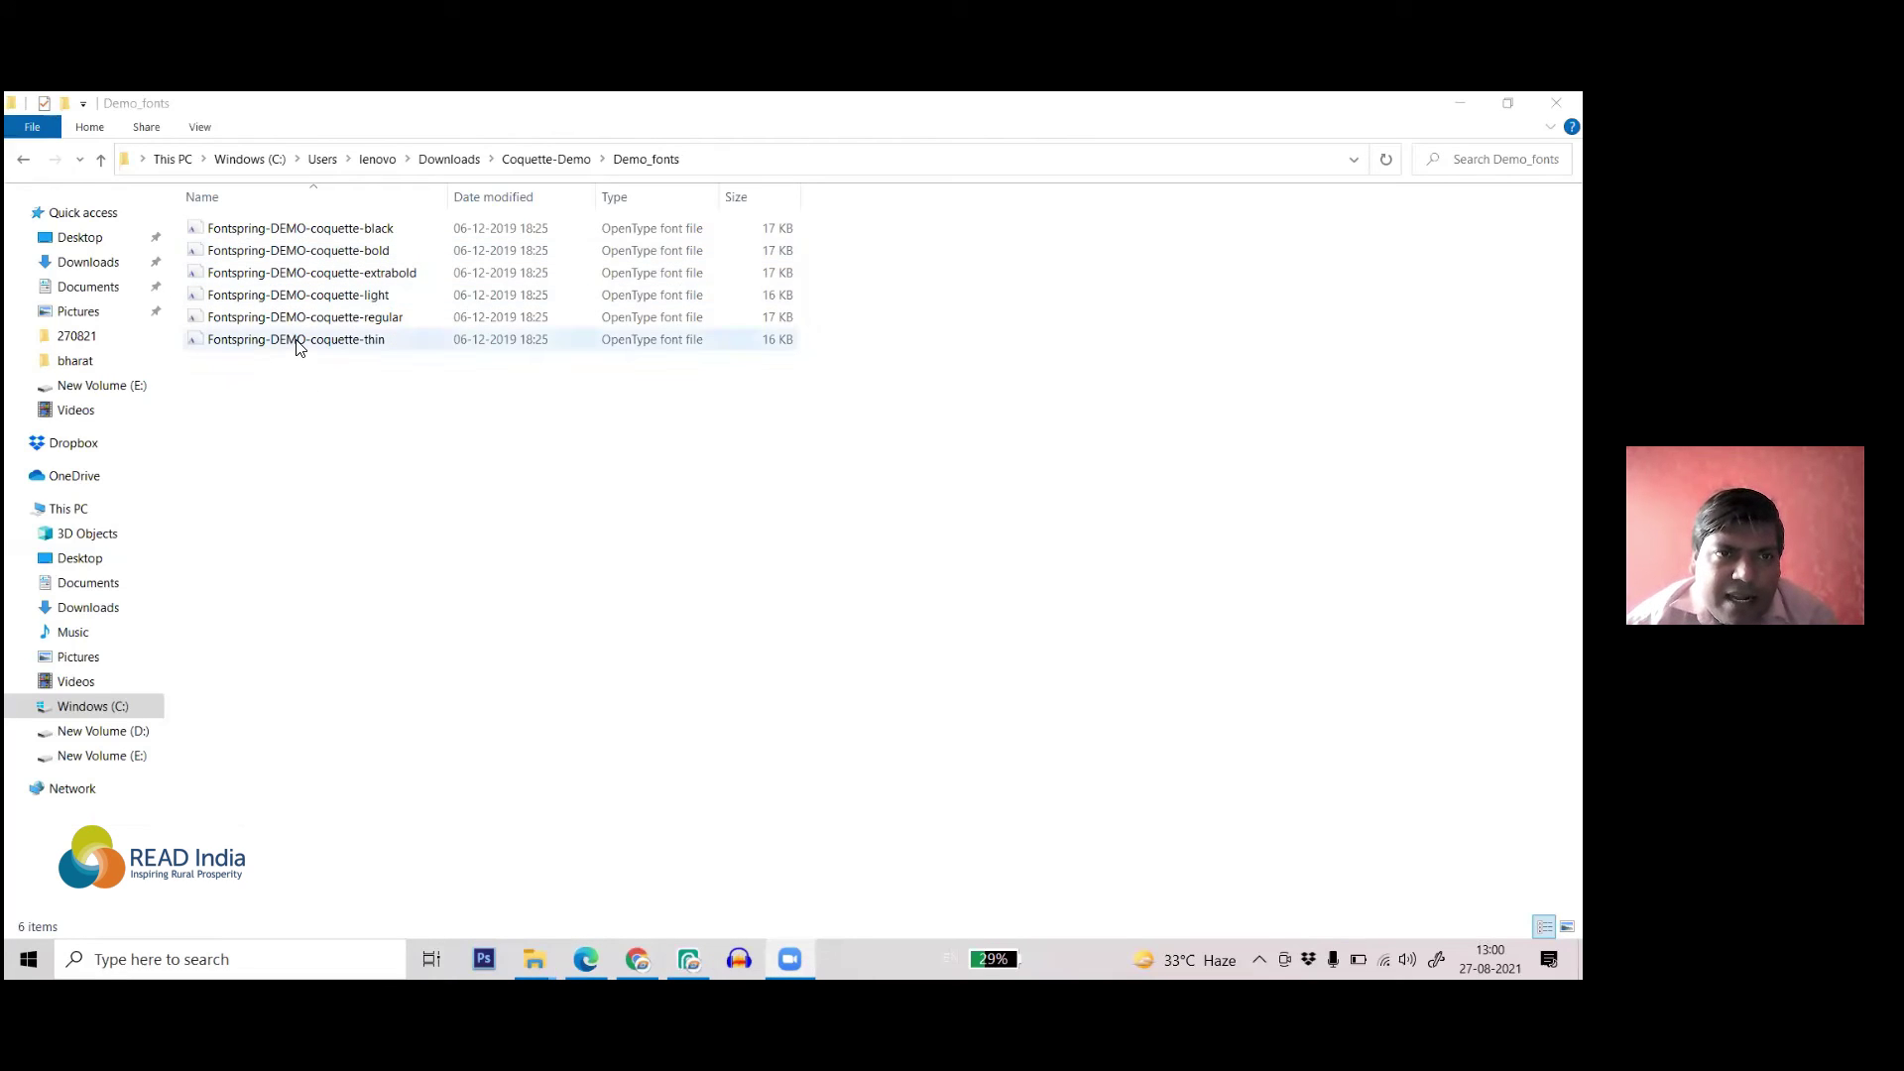
click(609, 817)
key(alt+Tab)
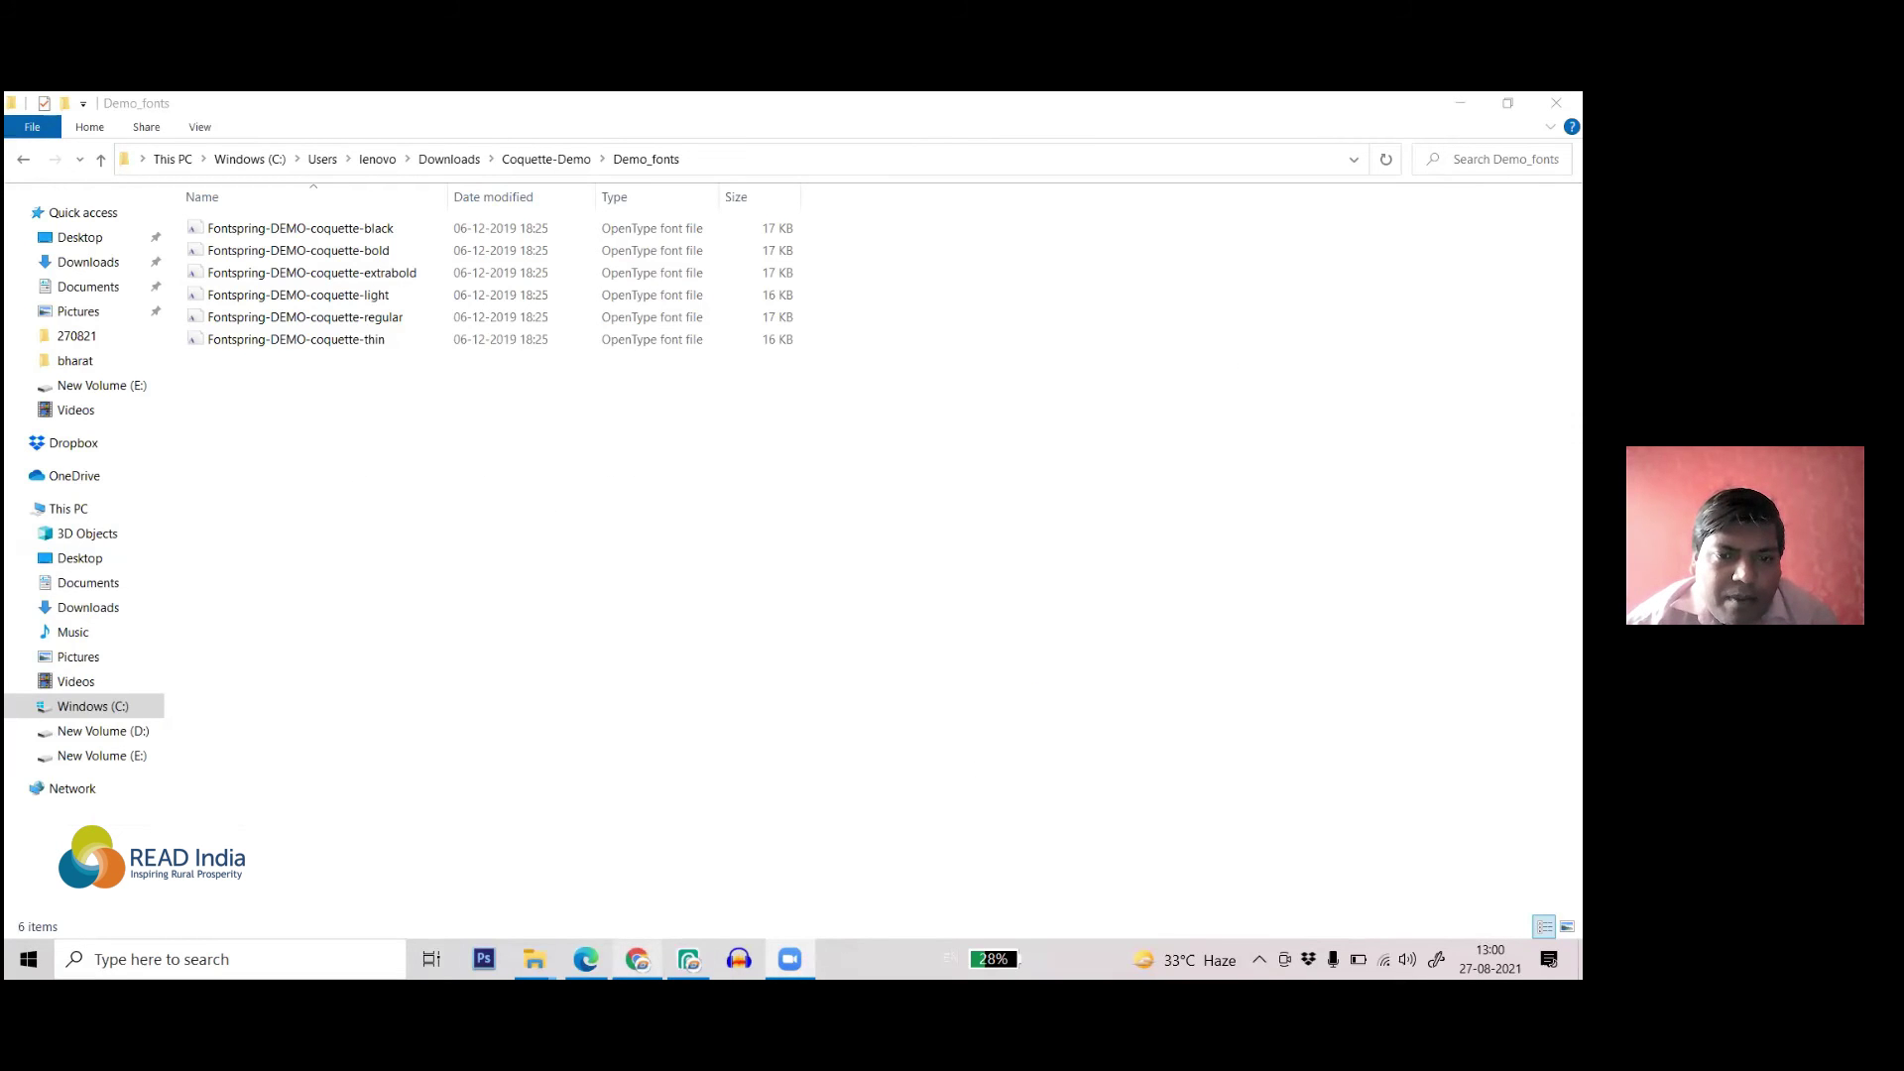
click(688, 959)
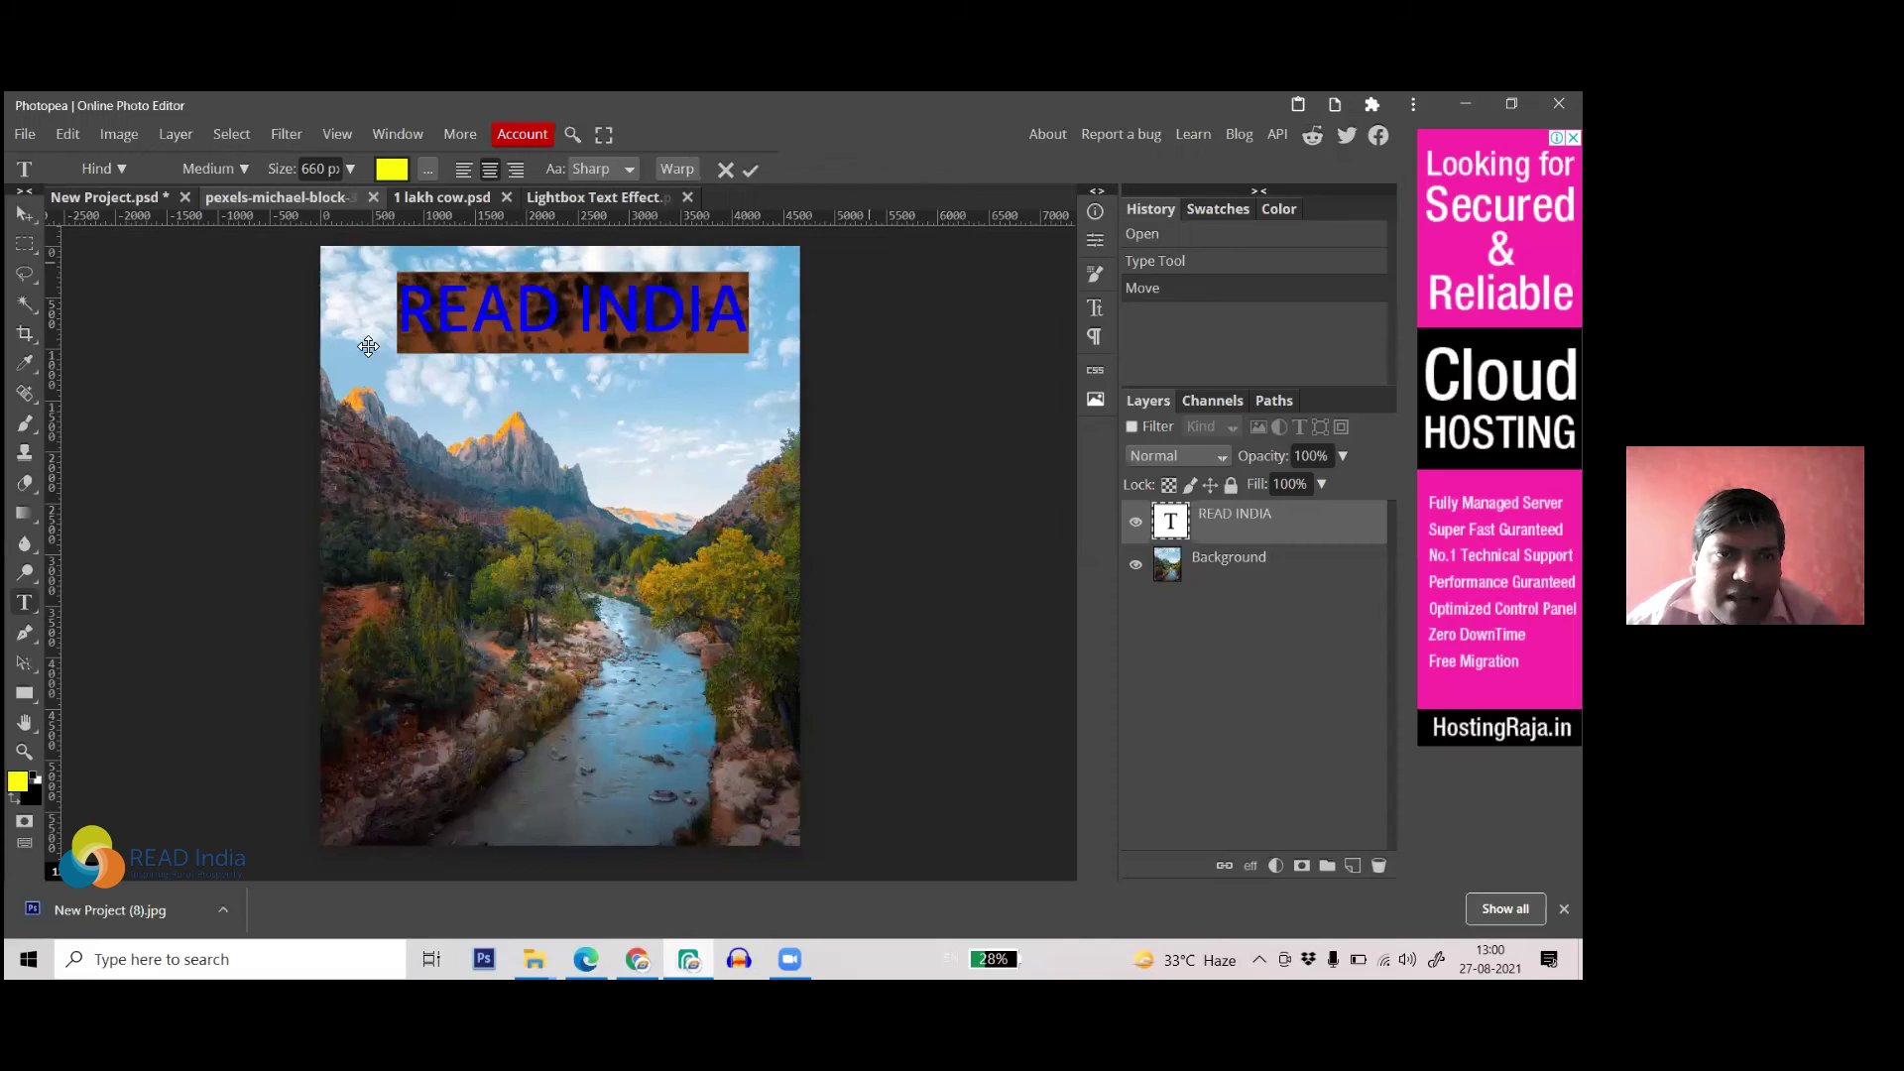
- Search the font list for "coq" and apply FONTSPRING DEMO - Coquette to the READ INDIA text
click(118, 169)
click(166, 329)
text(co)
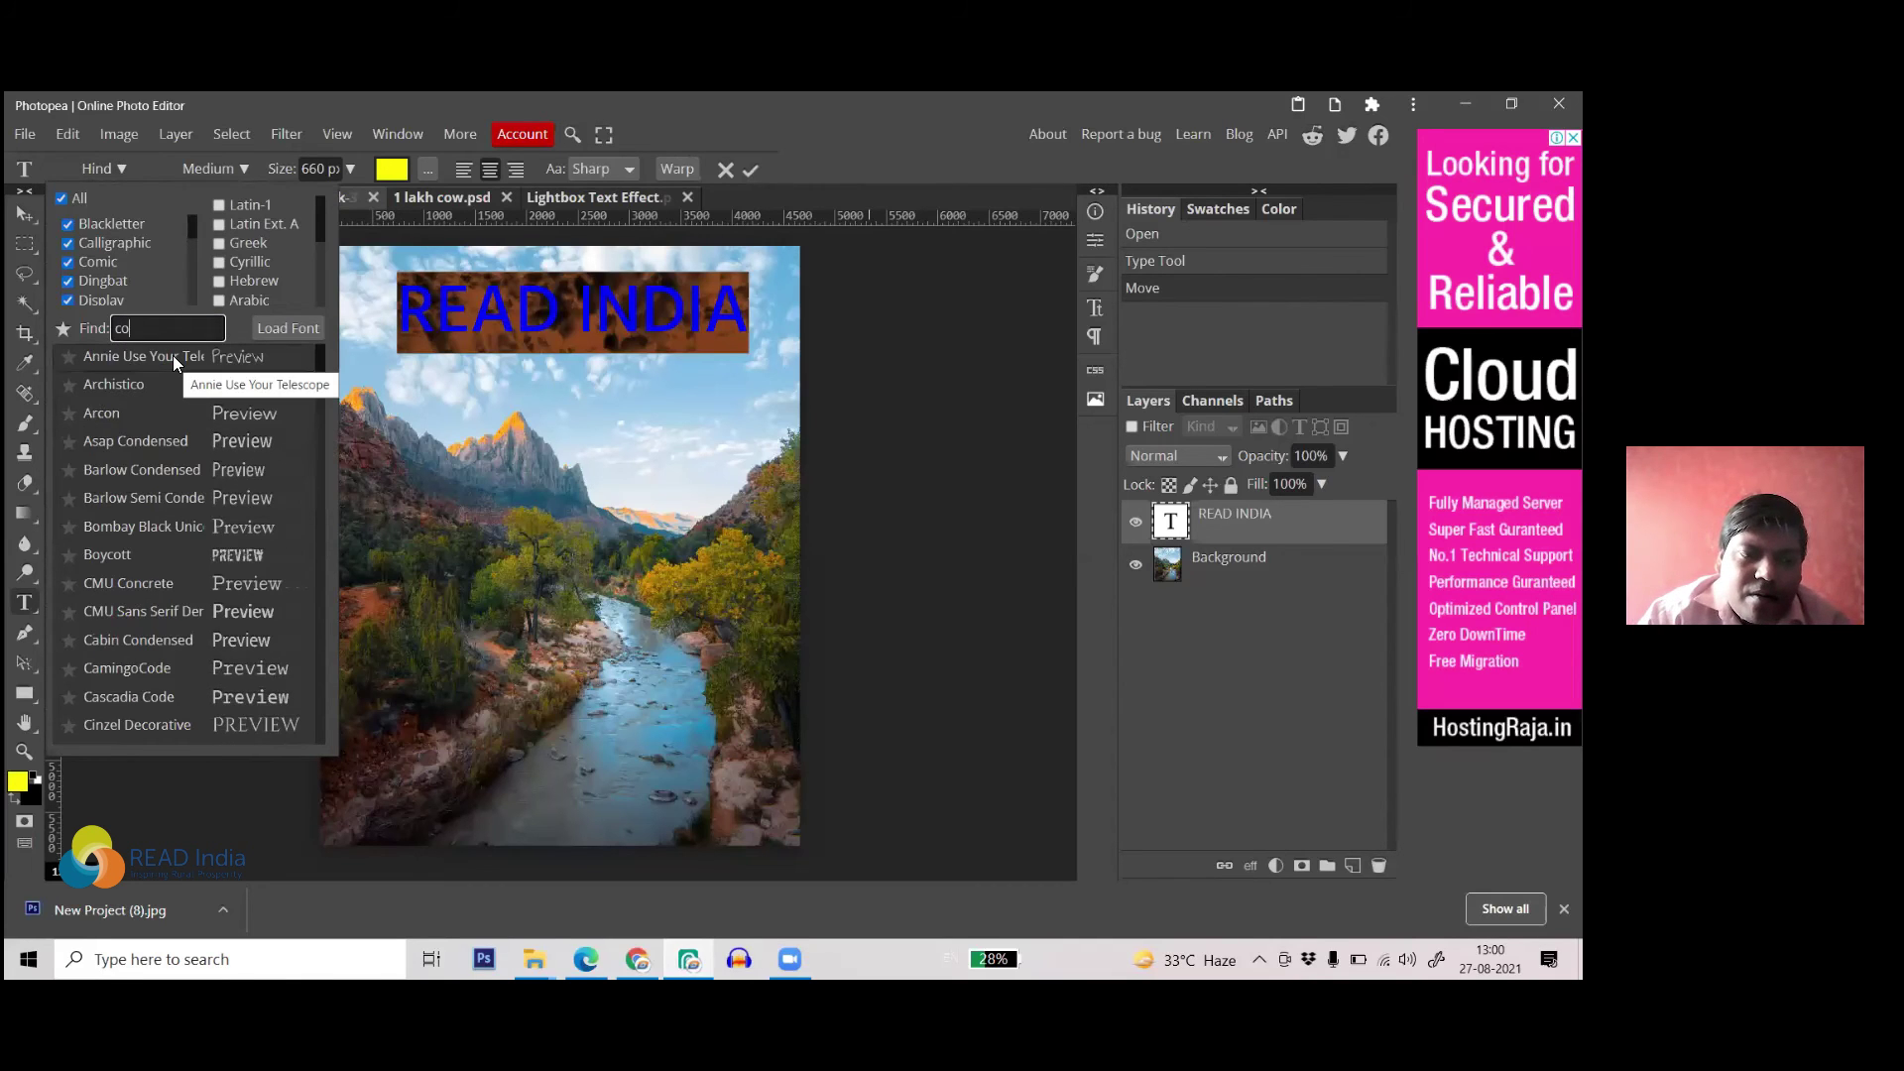
text(q)
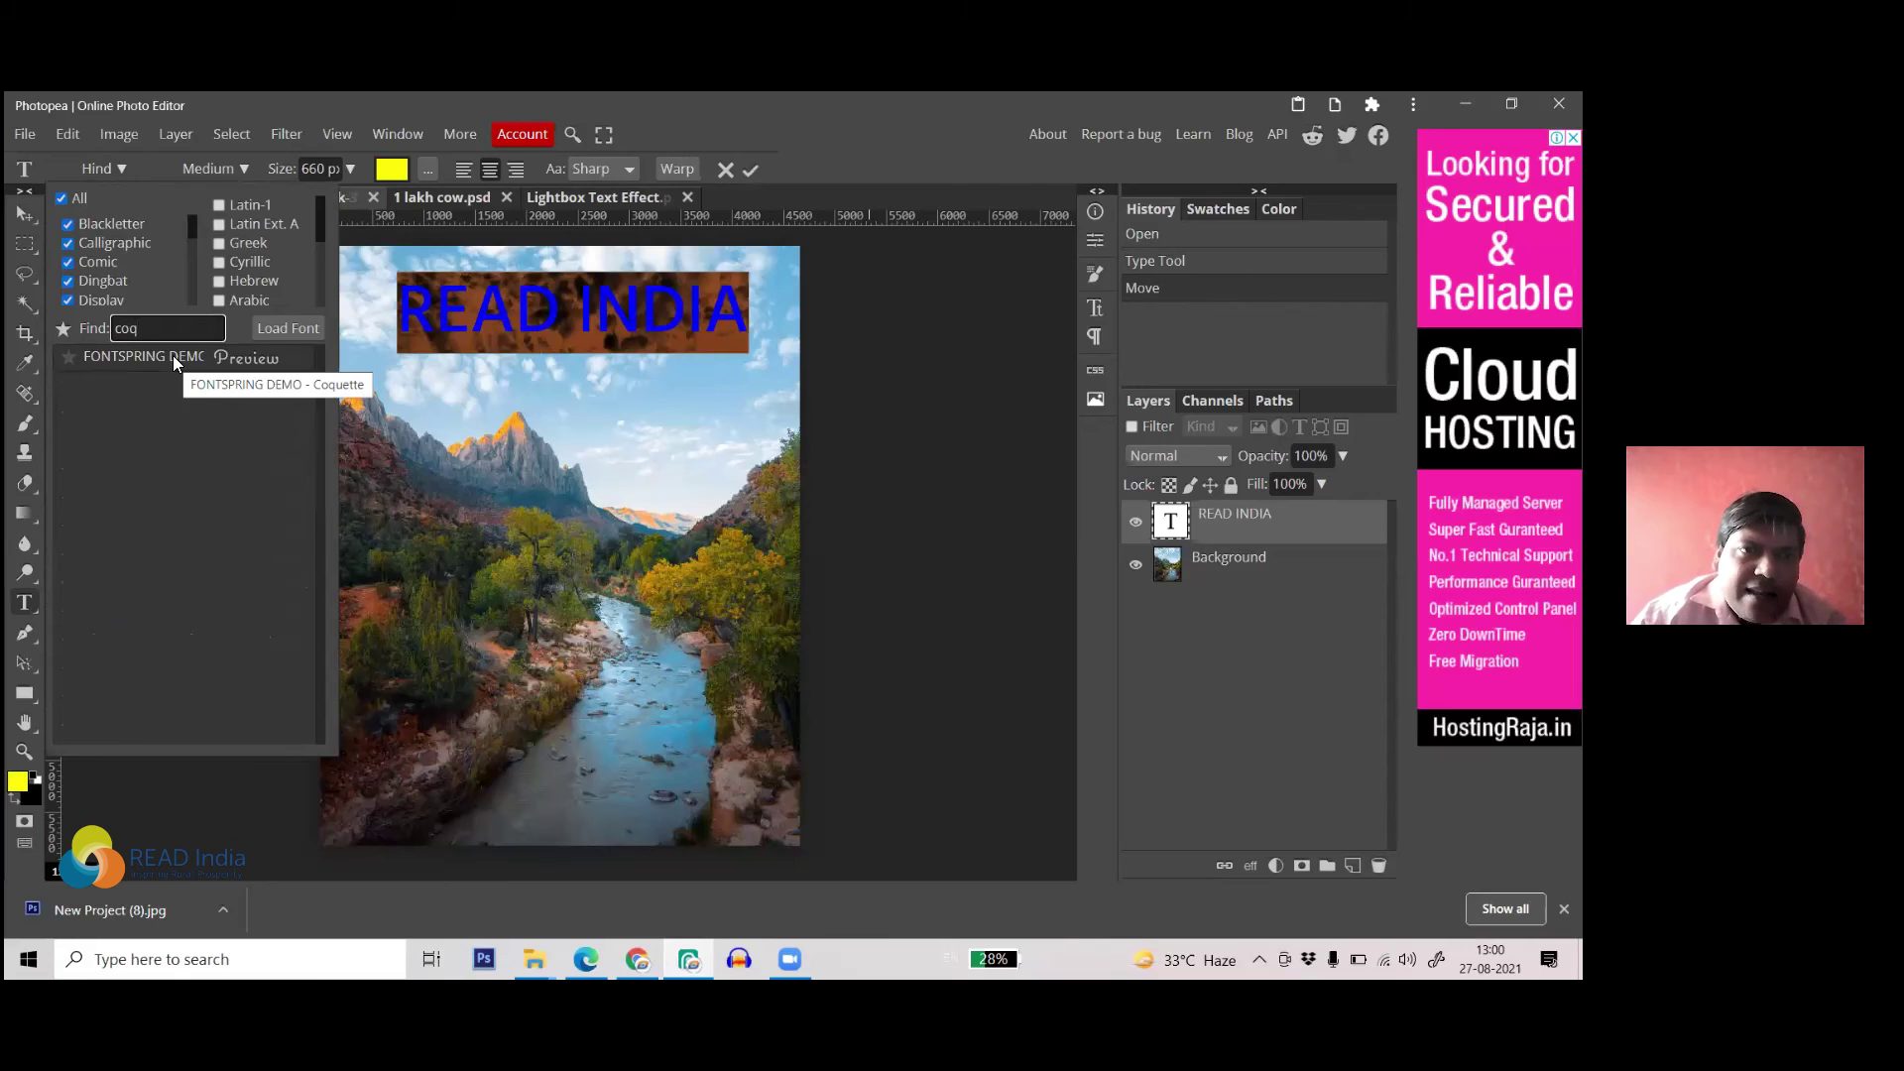
click(172, 355)
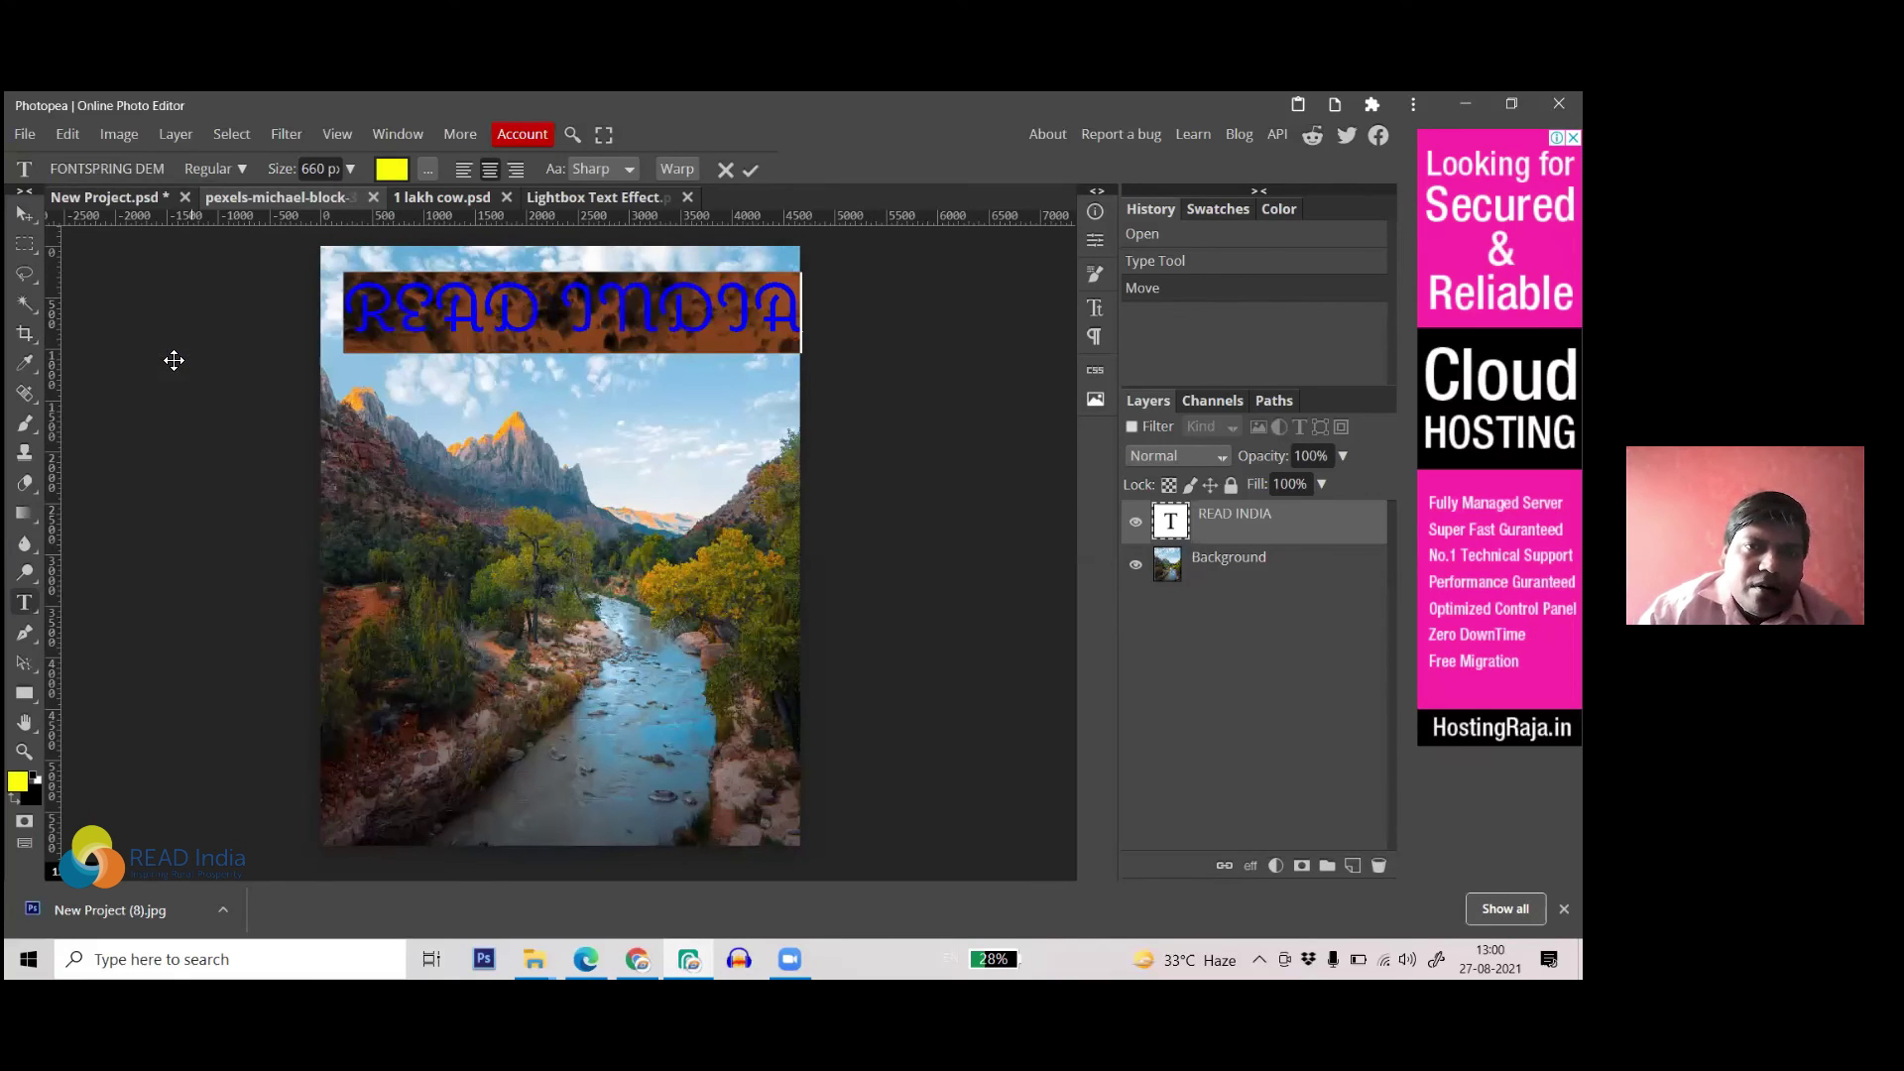
- Set the whole READ INDIA text to the Black style and move it slightly lower in the sky
click(521, 298)
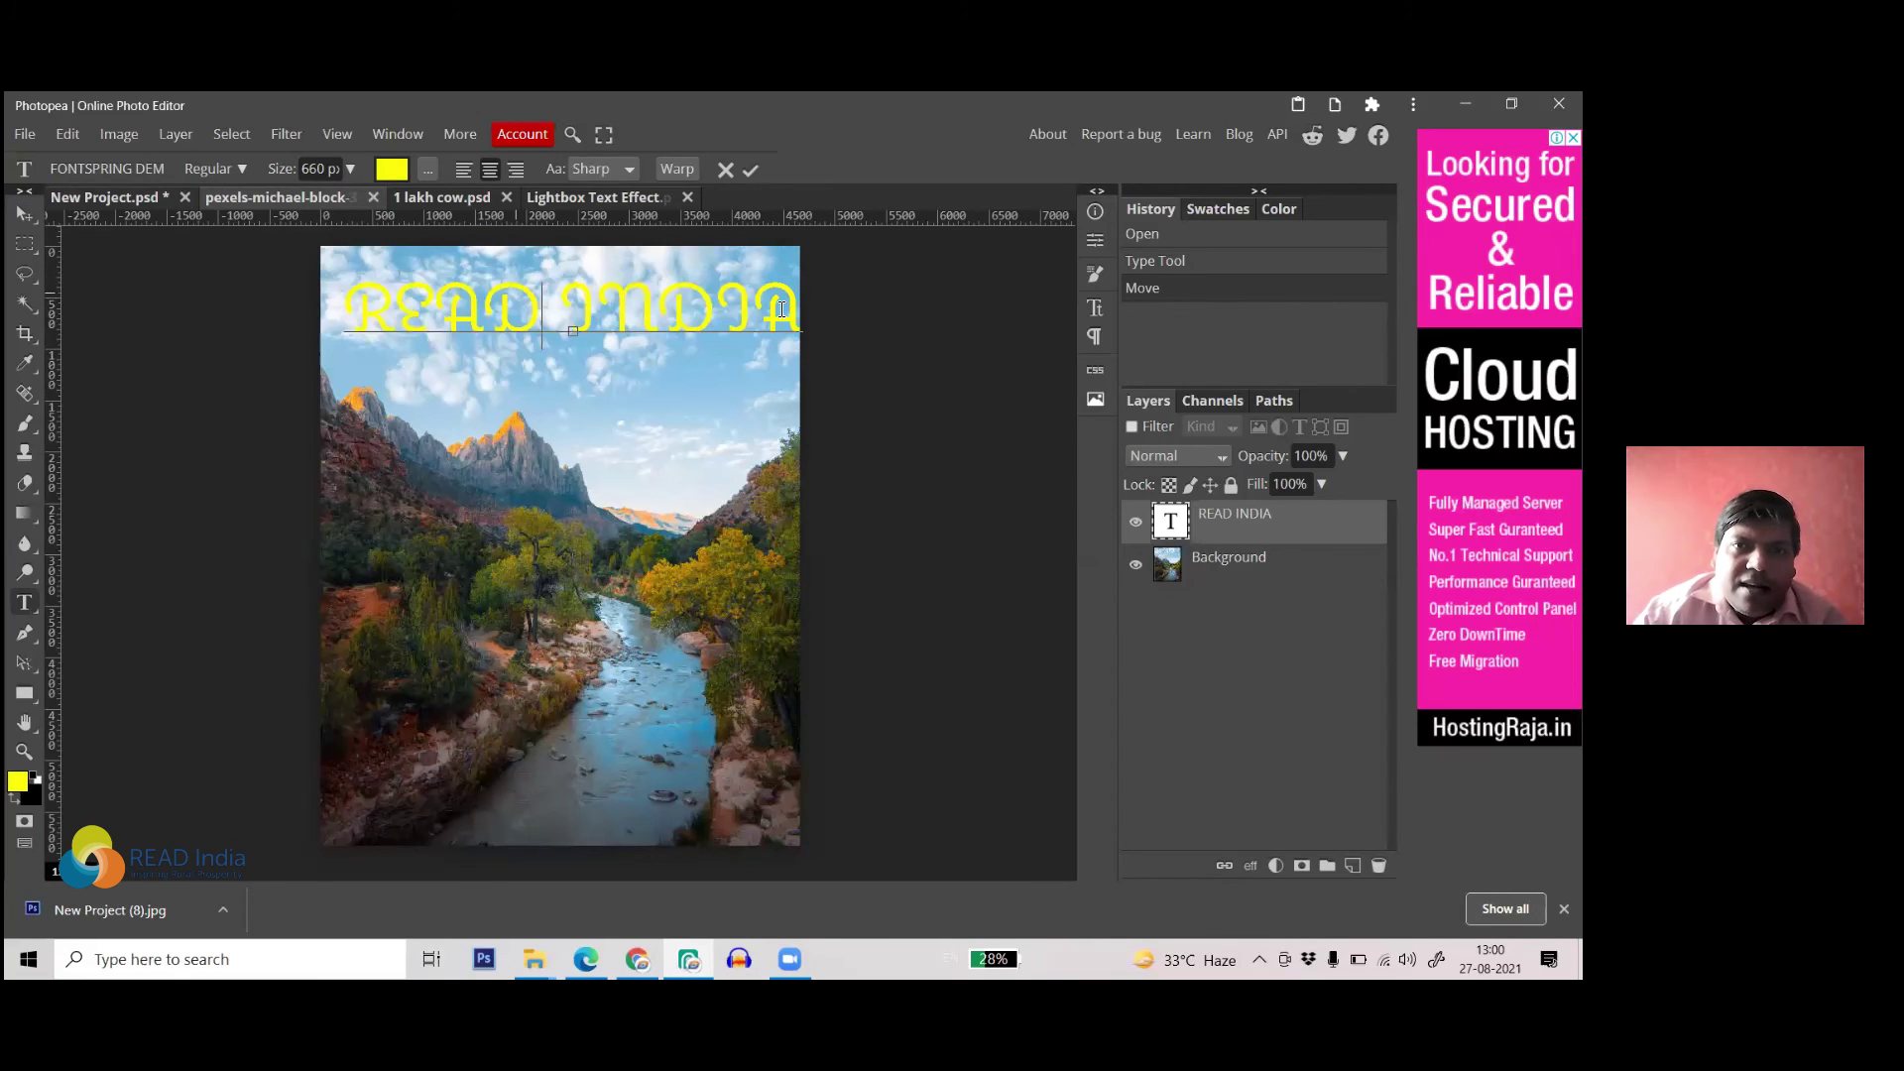
key(ctrl+a)
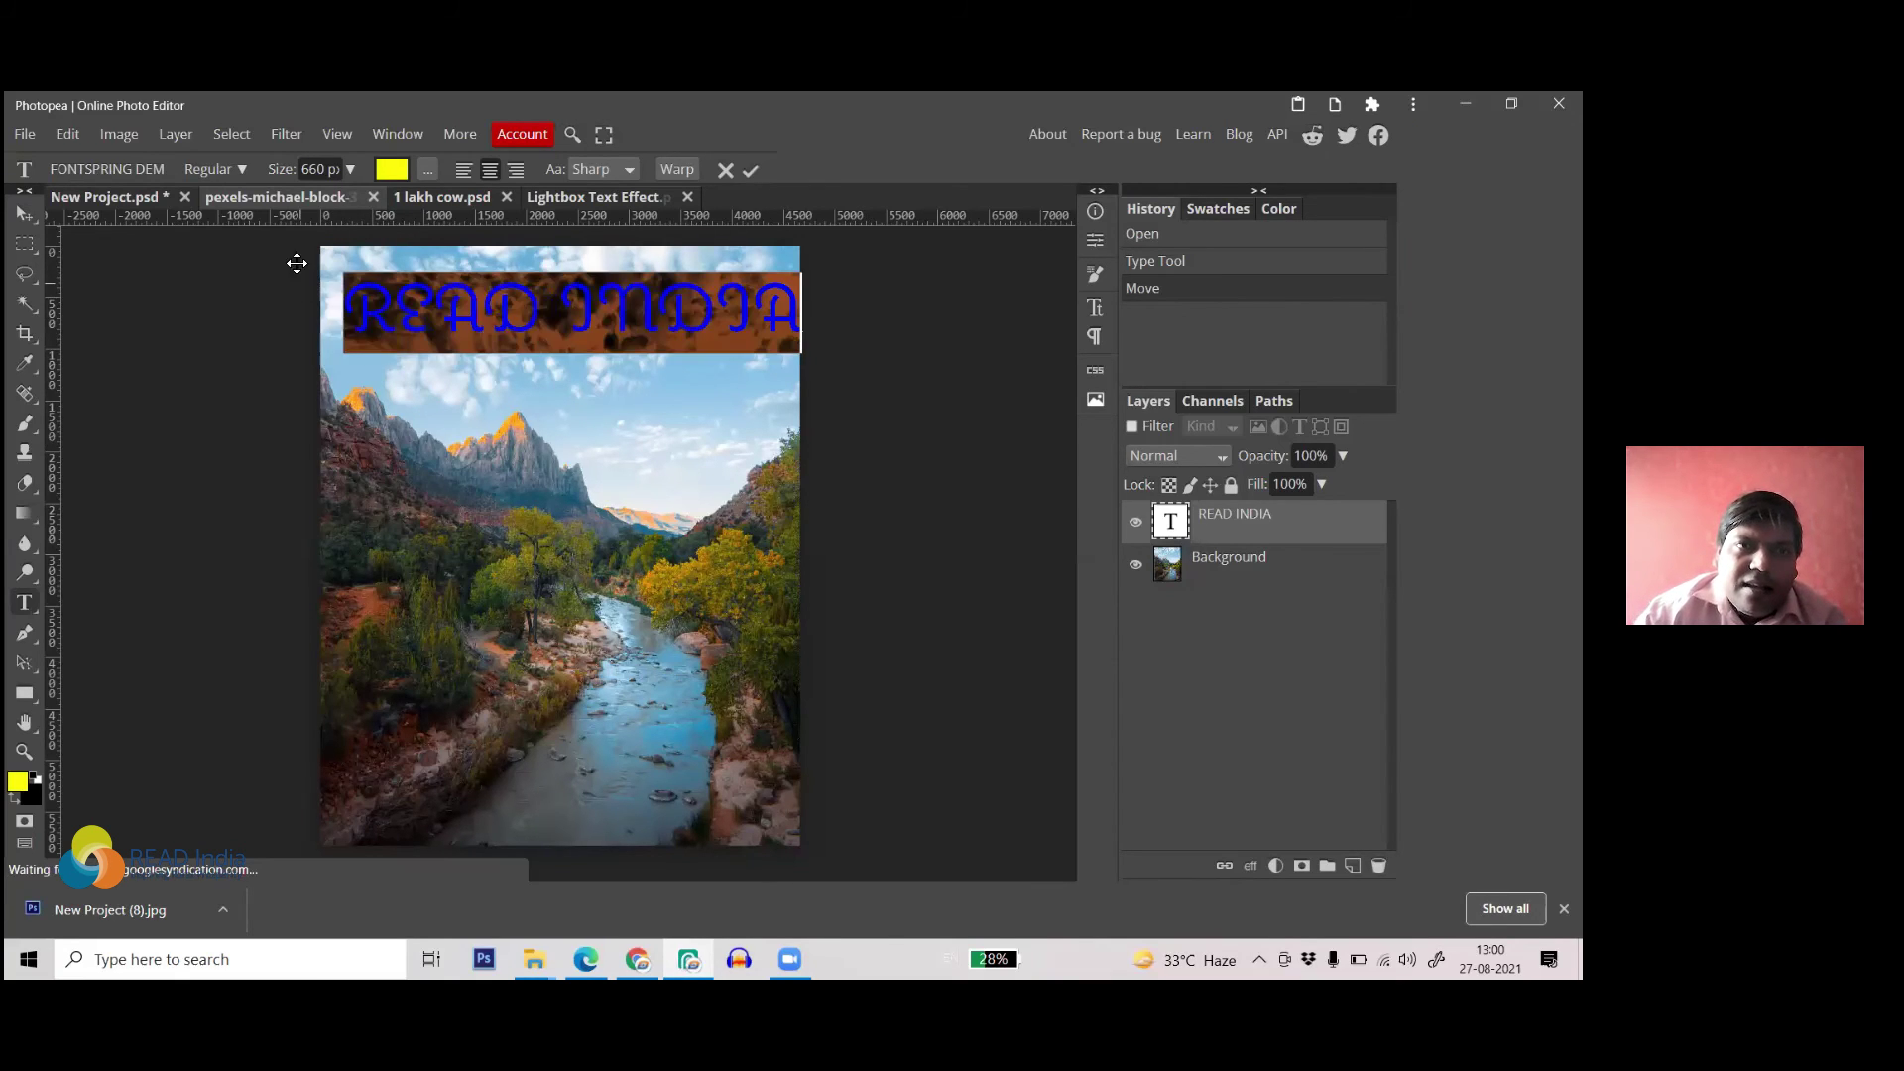
click(242, 166)
click(226, 353)
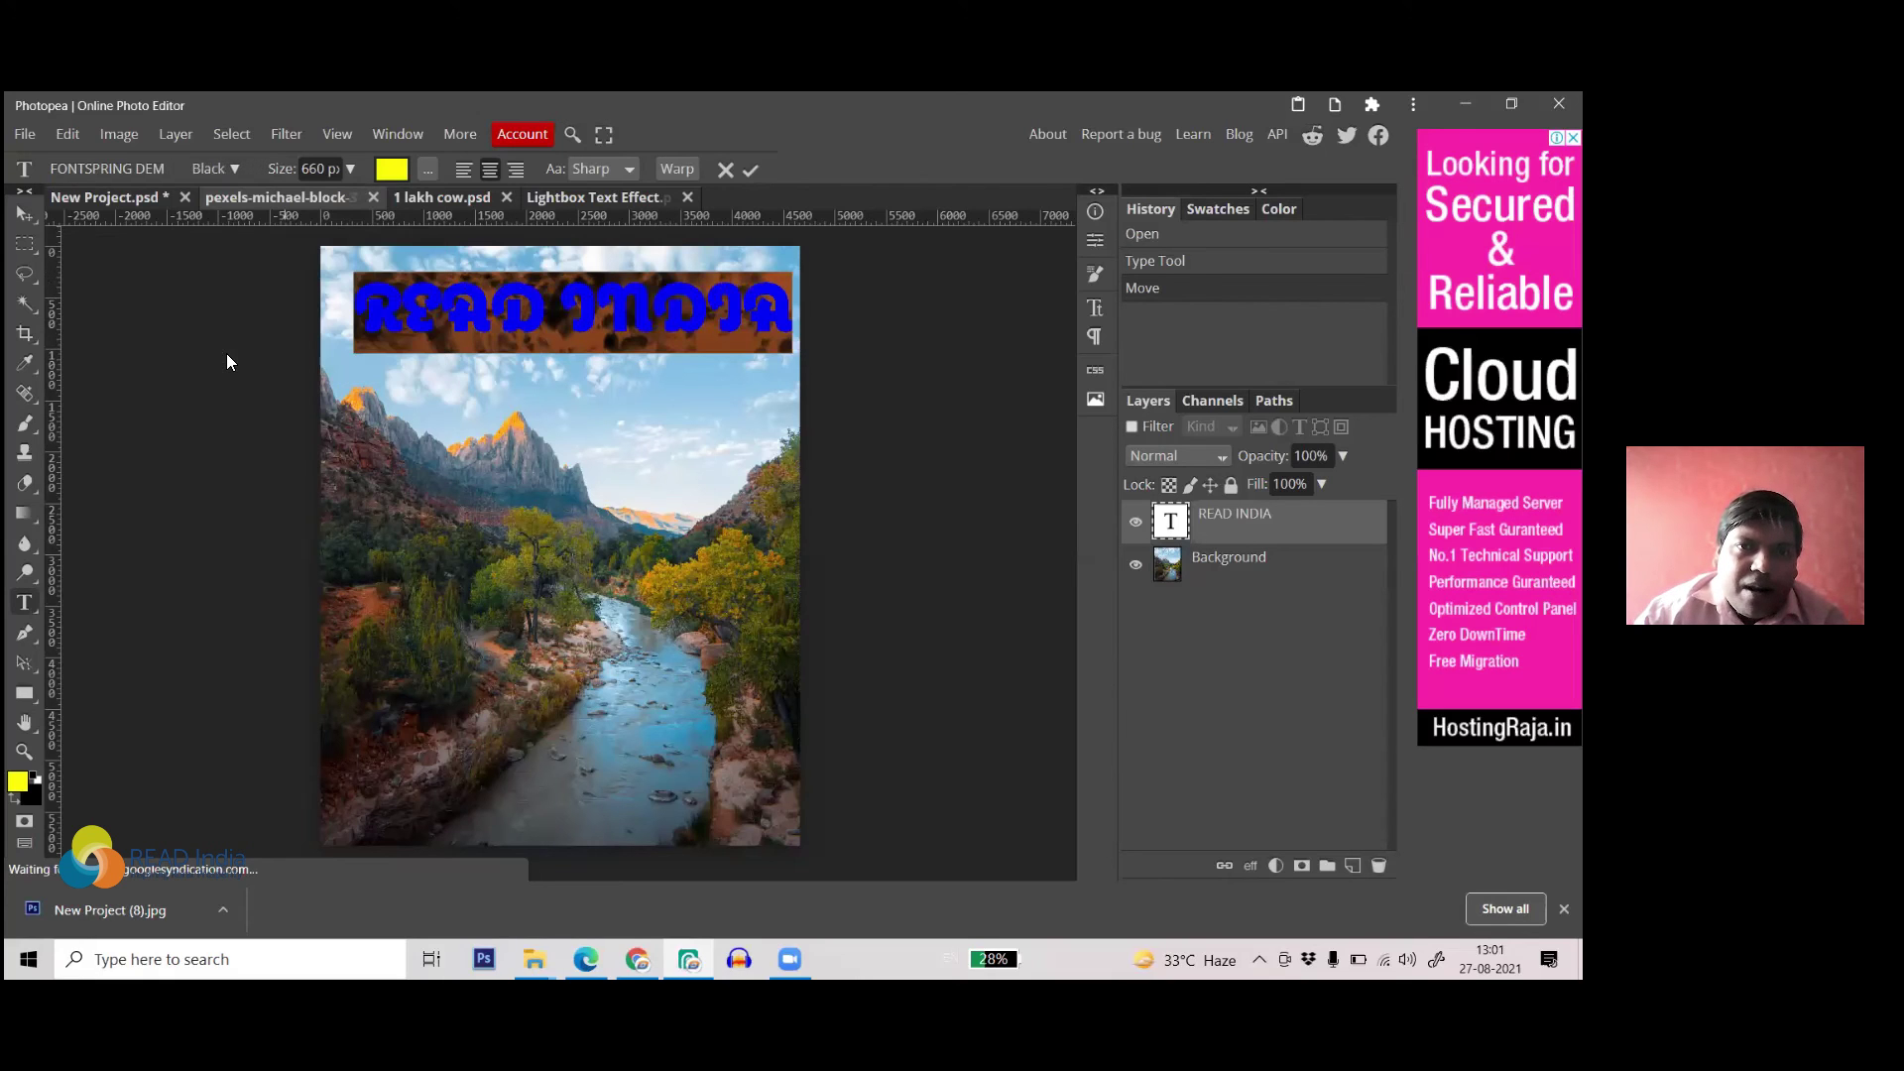
click(24, 214)
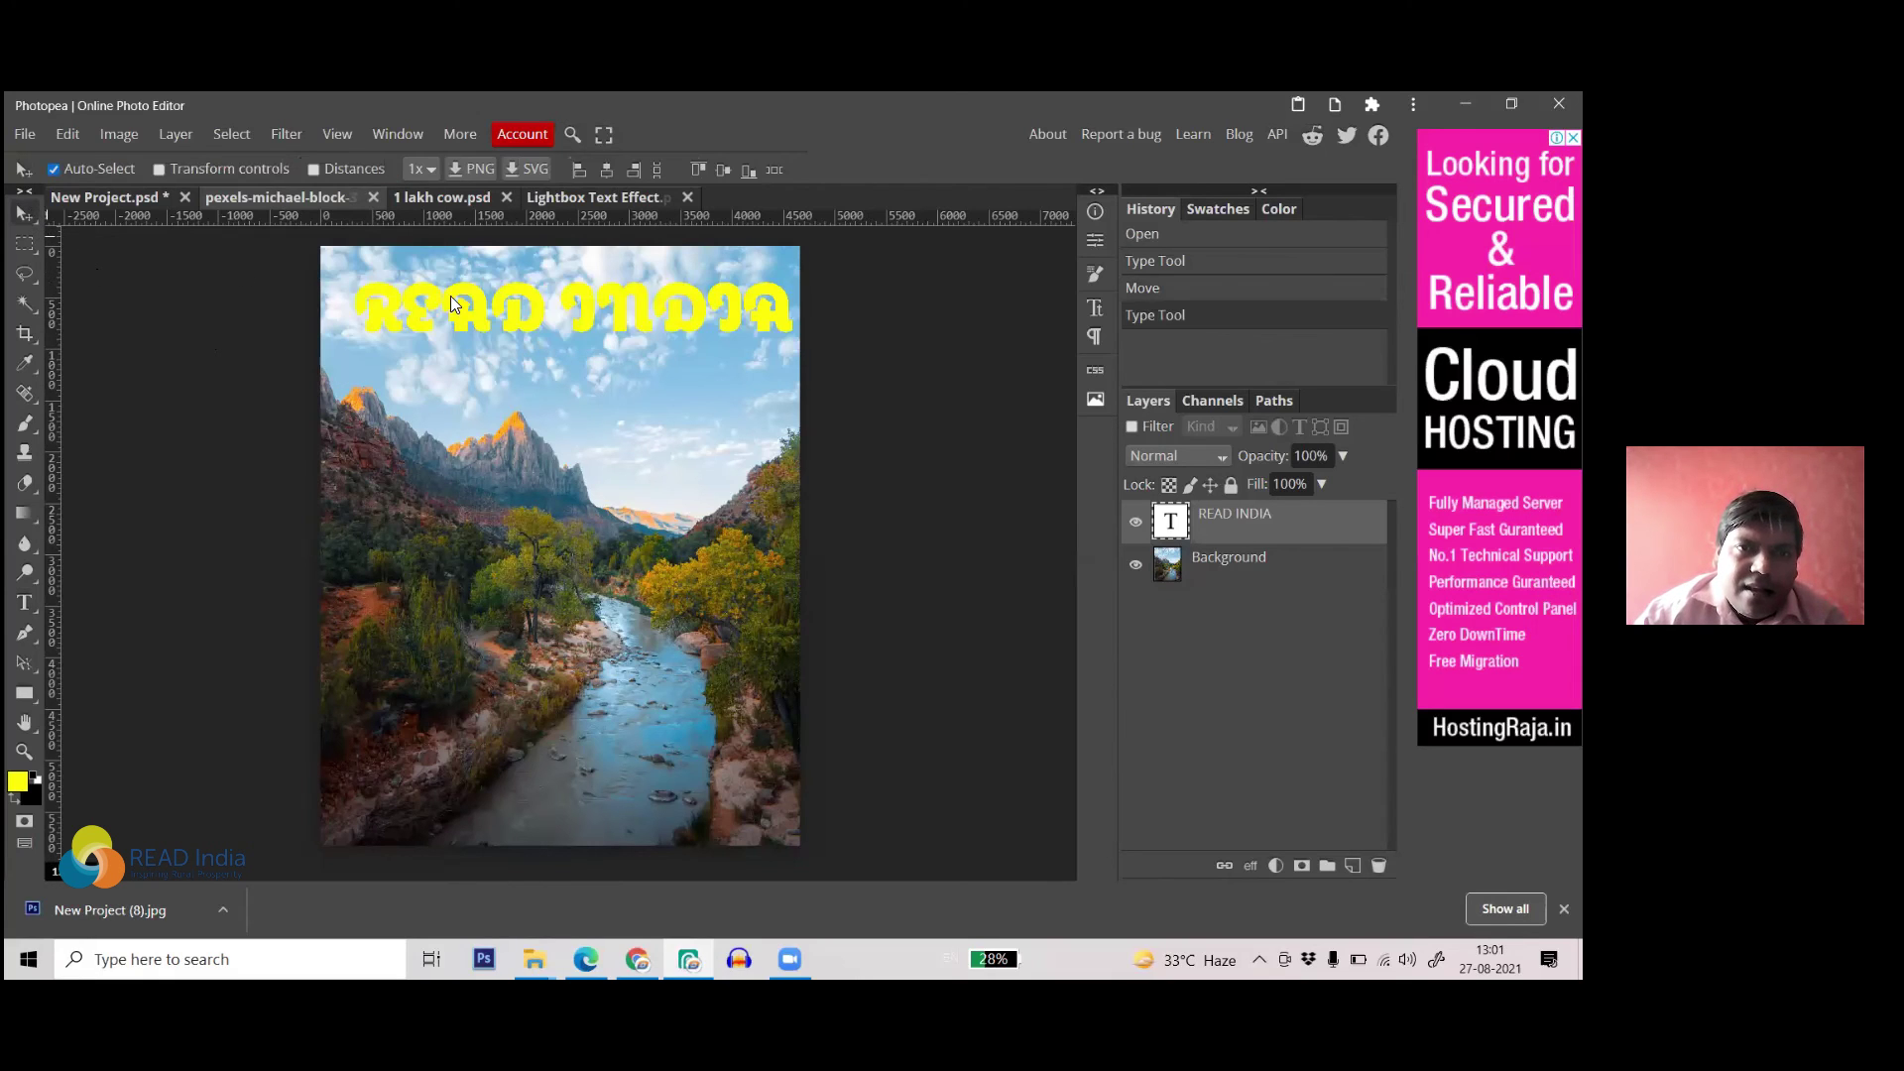
drag(625, 293, 601, 341)
- View the Coquette preview on the coolfonts.org page in Chrome, then return to Photopea and centre the READ INDIA text just above the mountains
click(636, 959)
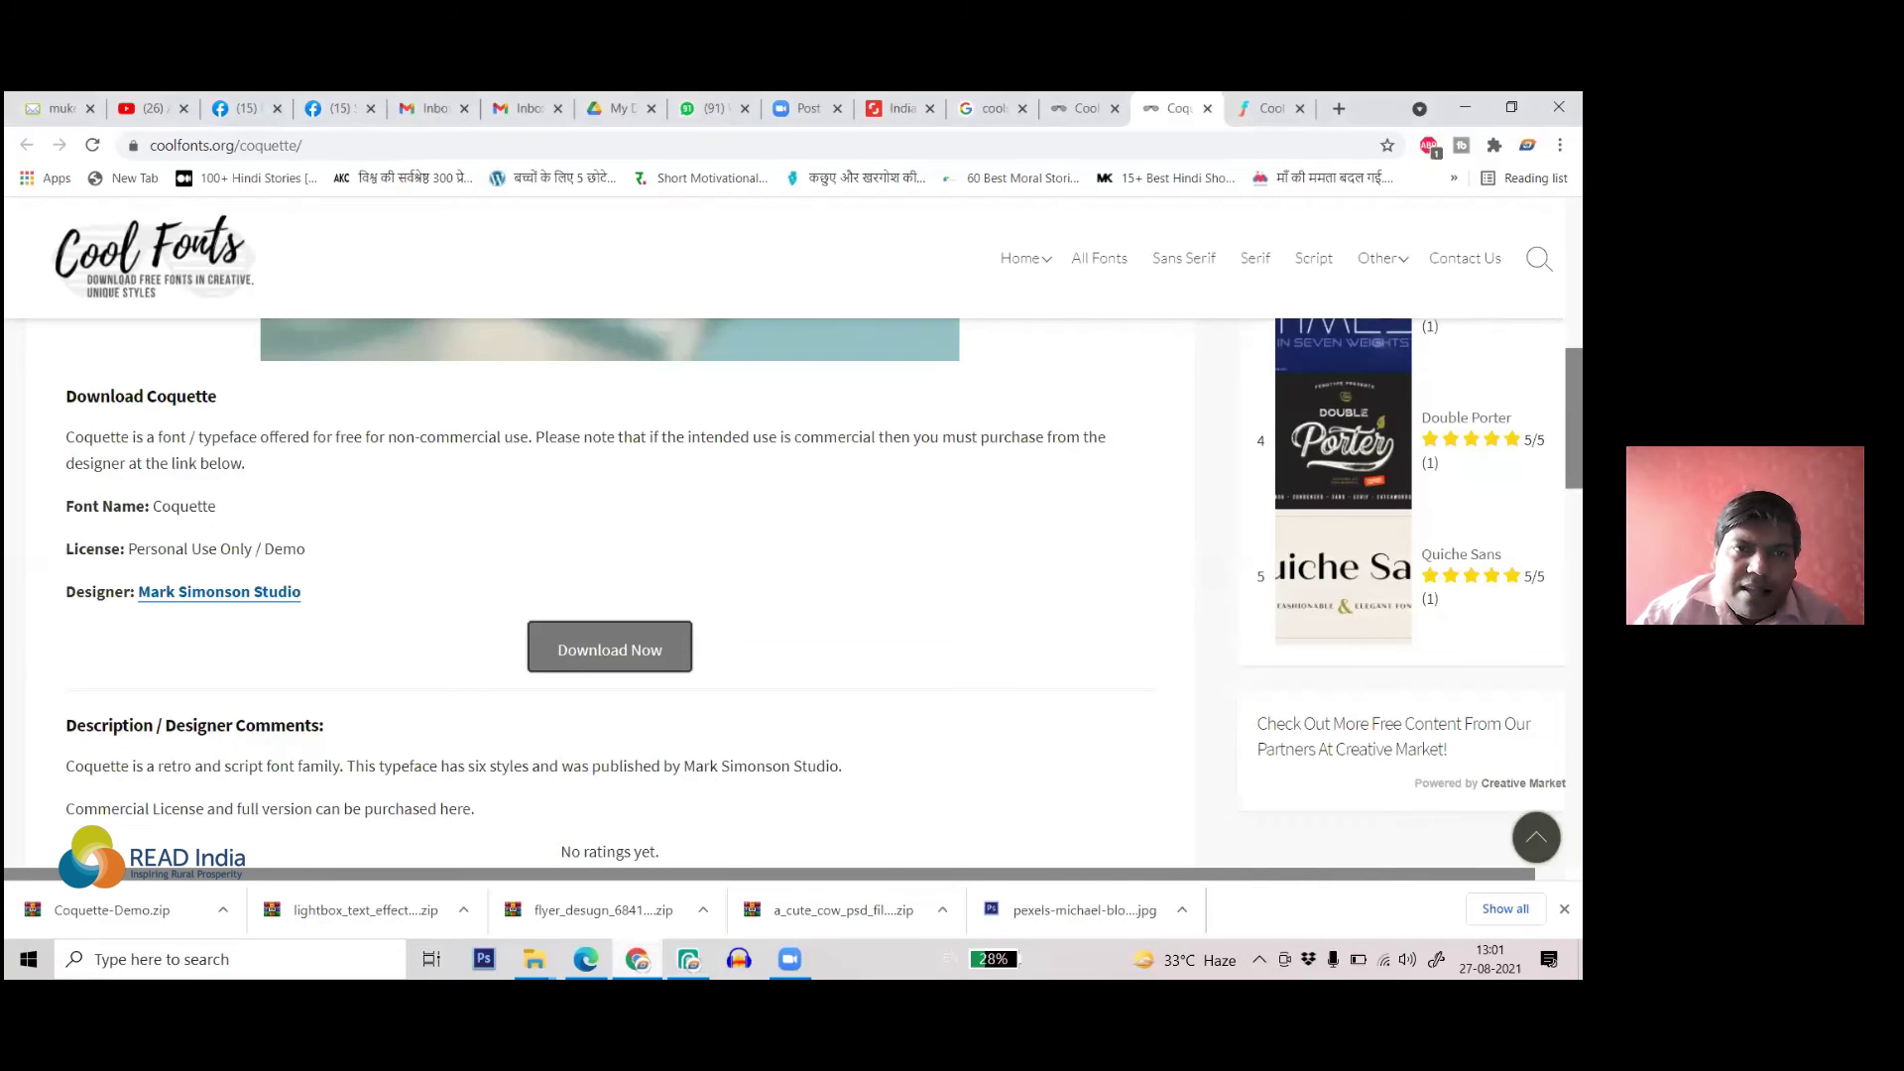
scroll(764, 476, up, 3)
scroll(615, 565, down, 3)
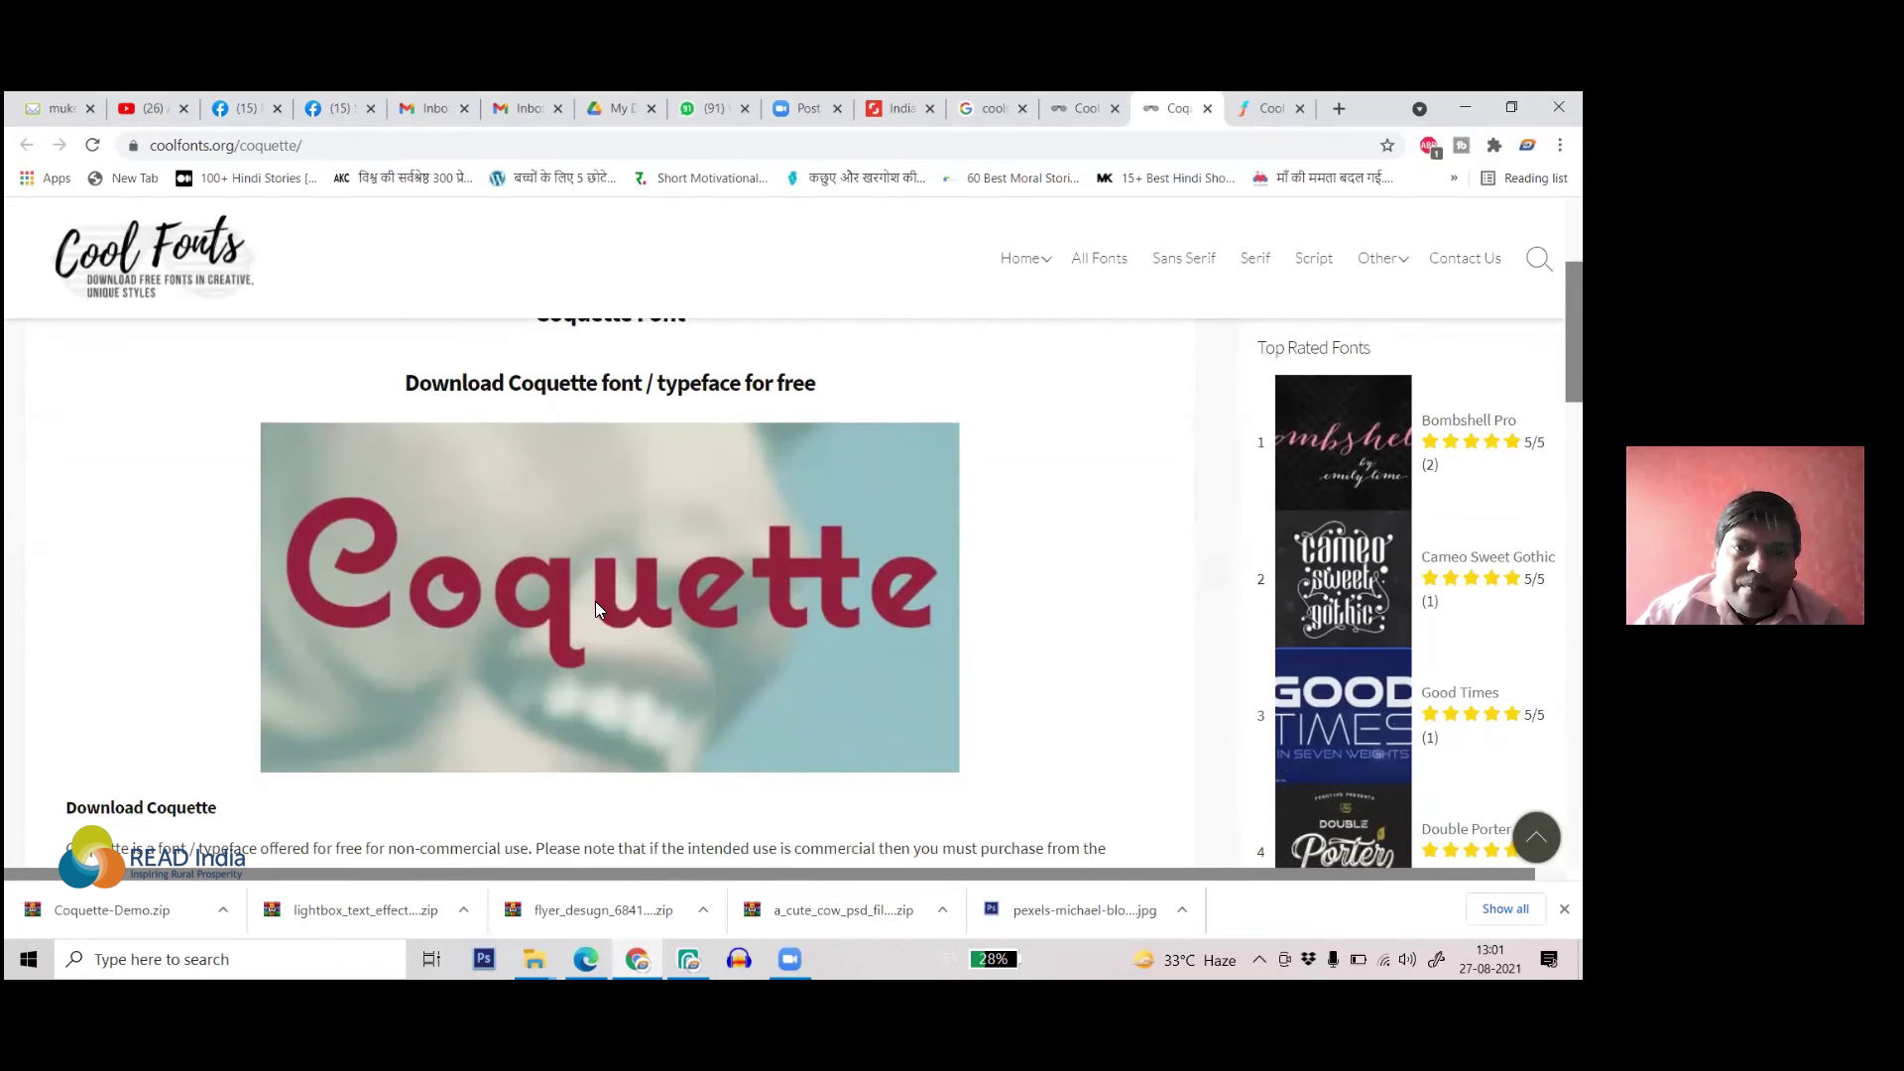
key(alt+Tab)
drag(520, 319, 495, 346)
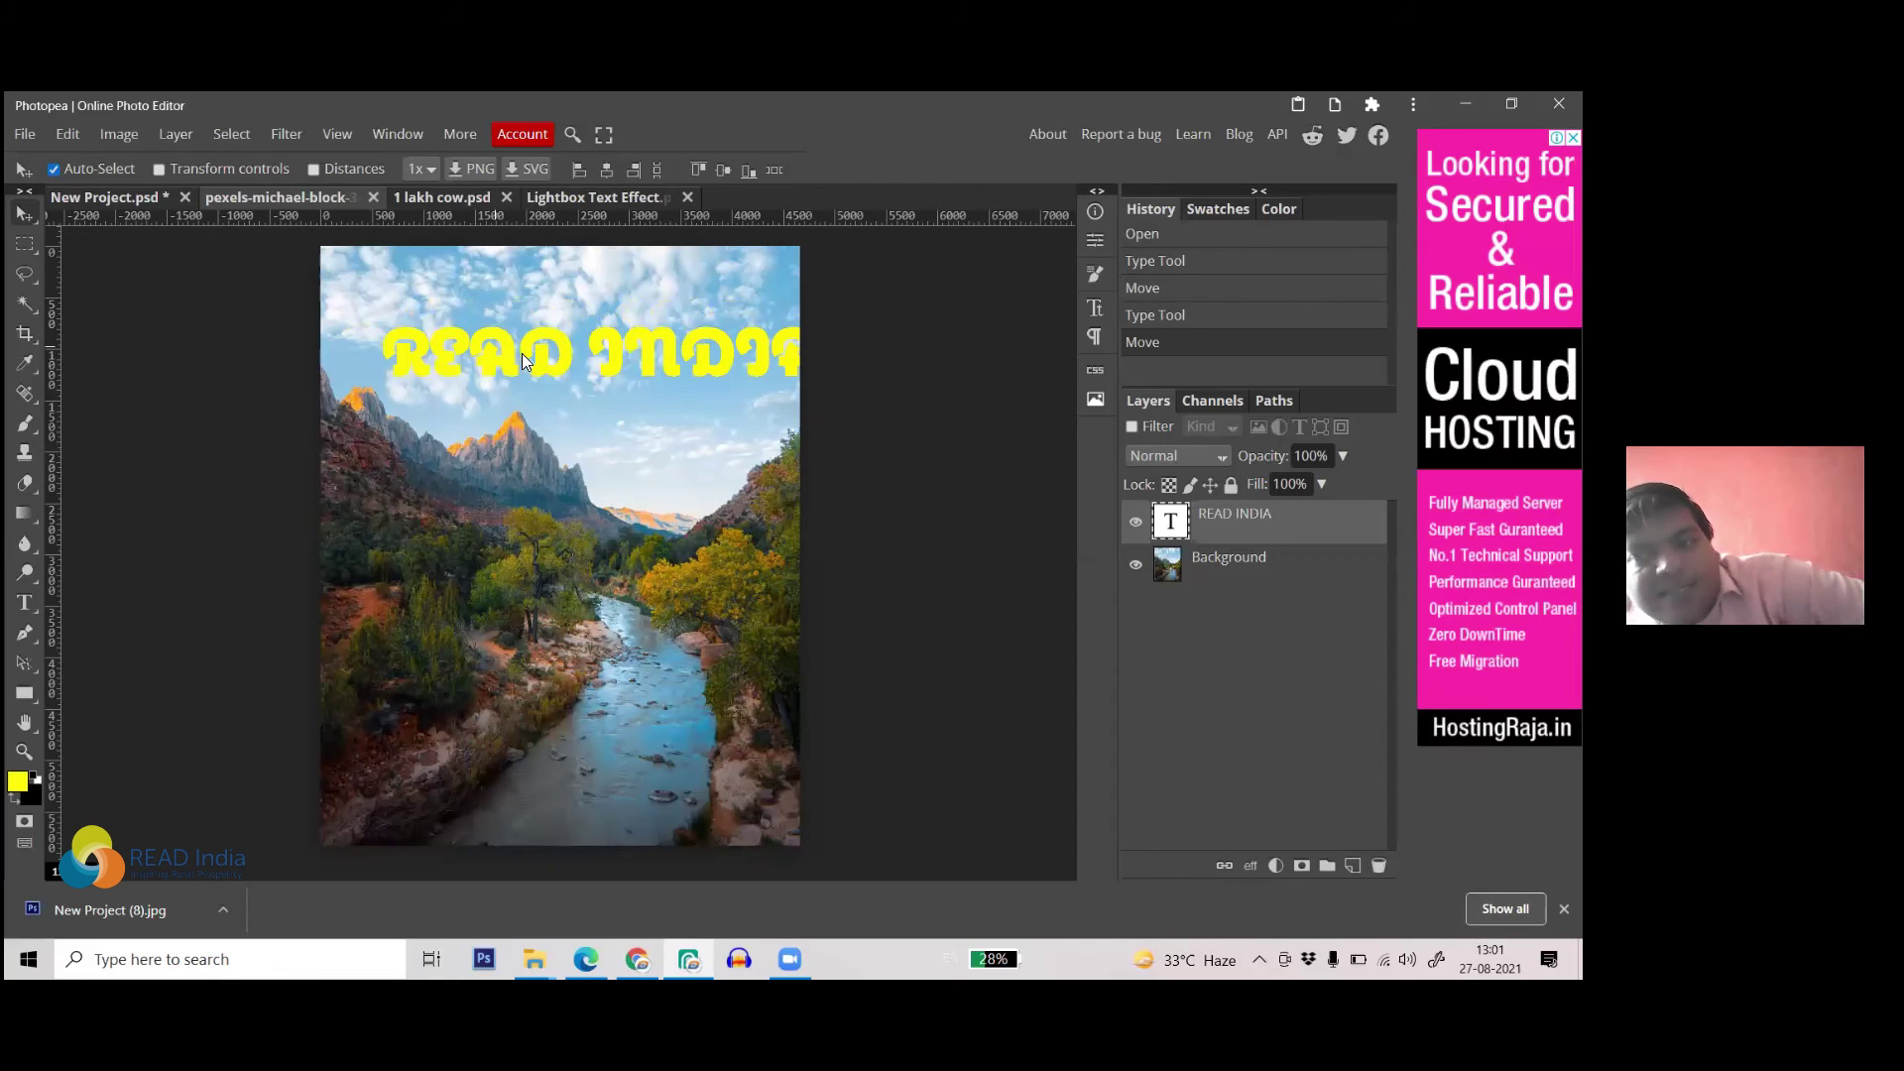
drag(553, 339, 508, 341)
click(637, 959)
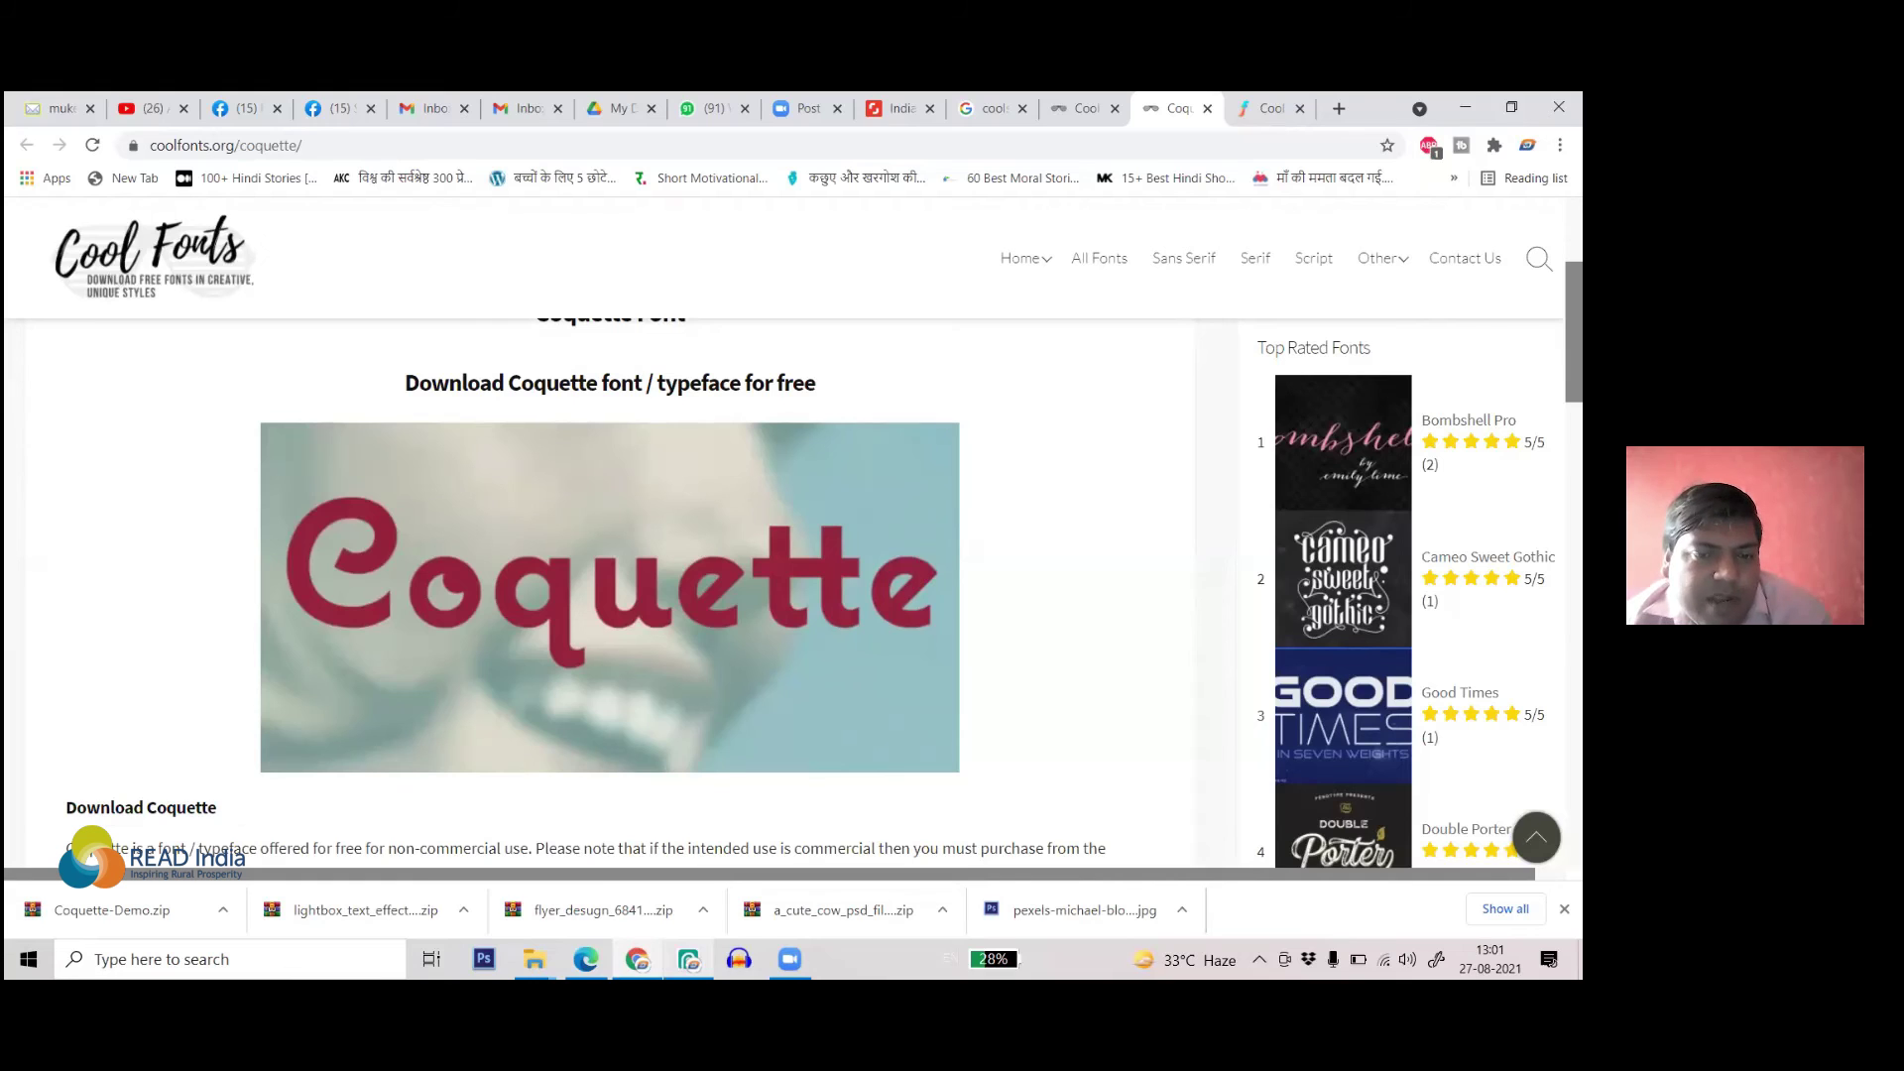
click(688, 959)
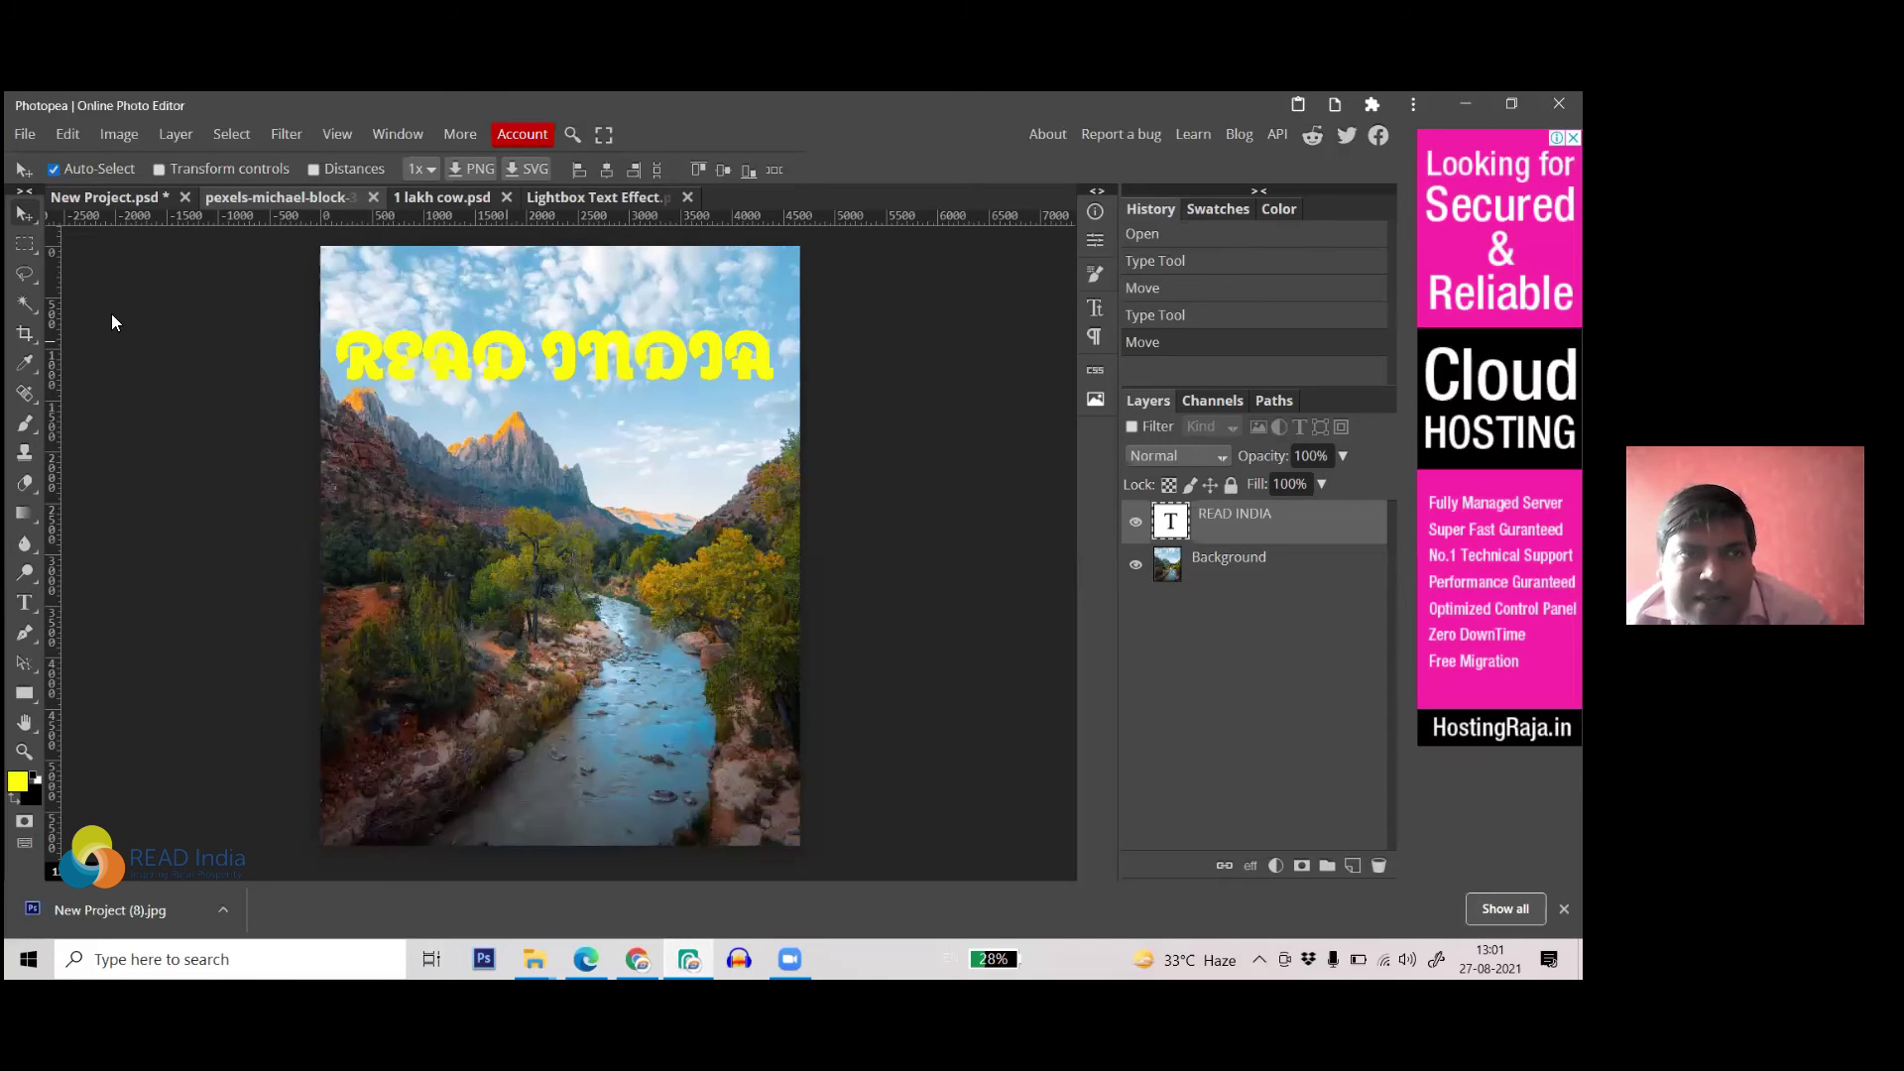
click(28, 136)
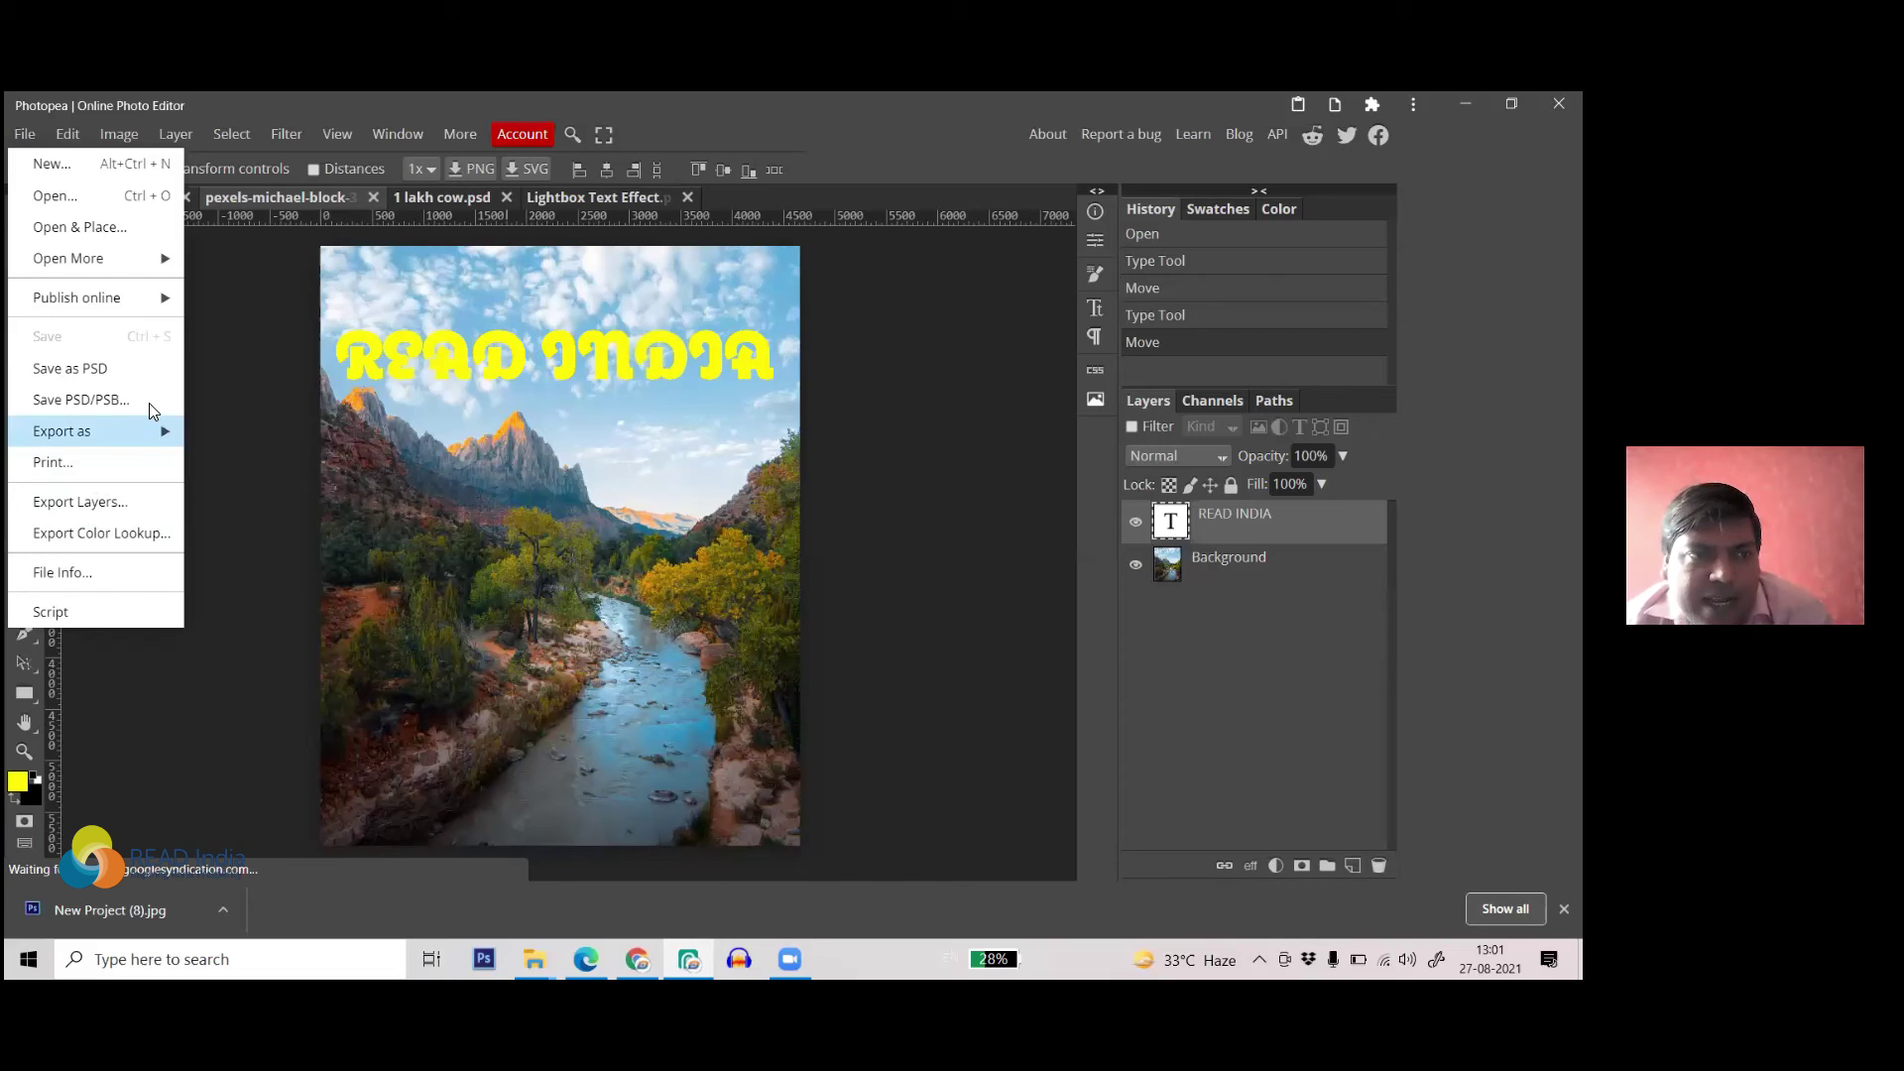
click(232, 363)
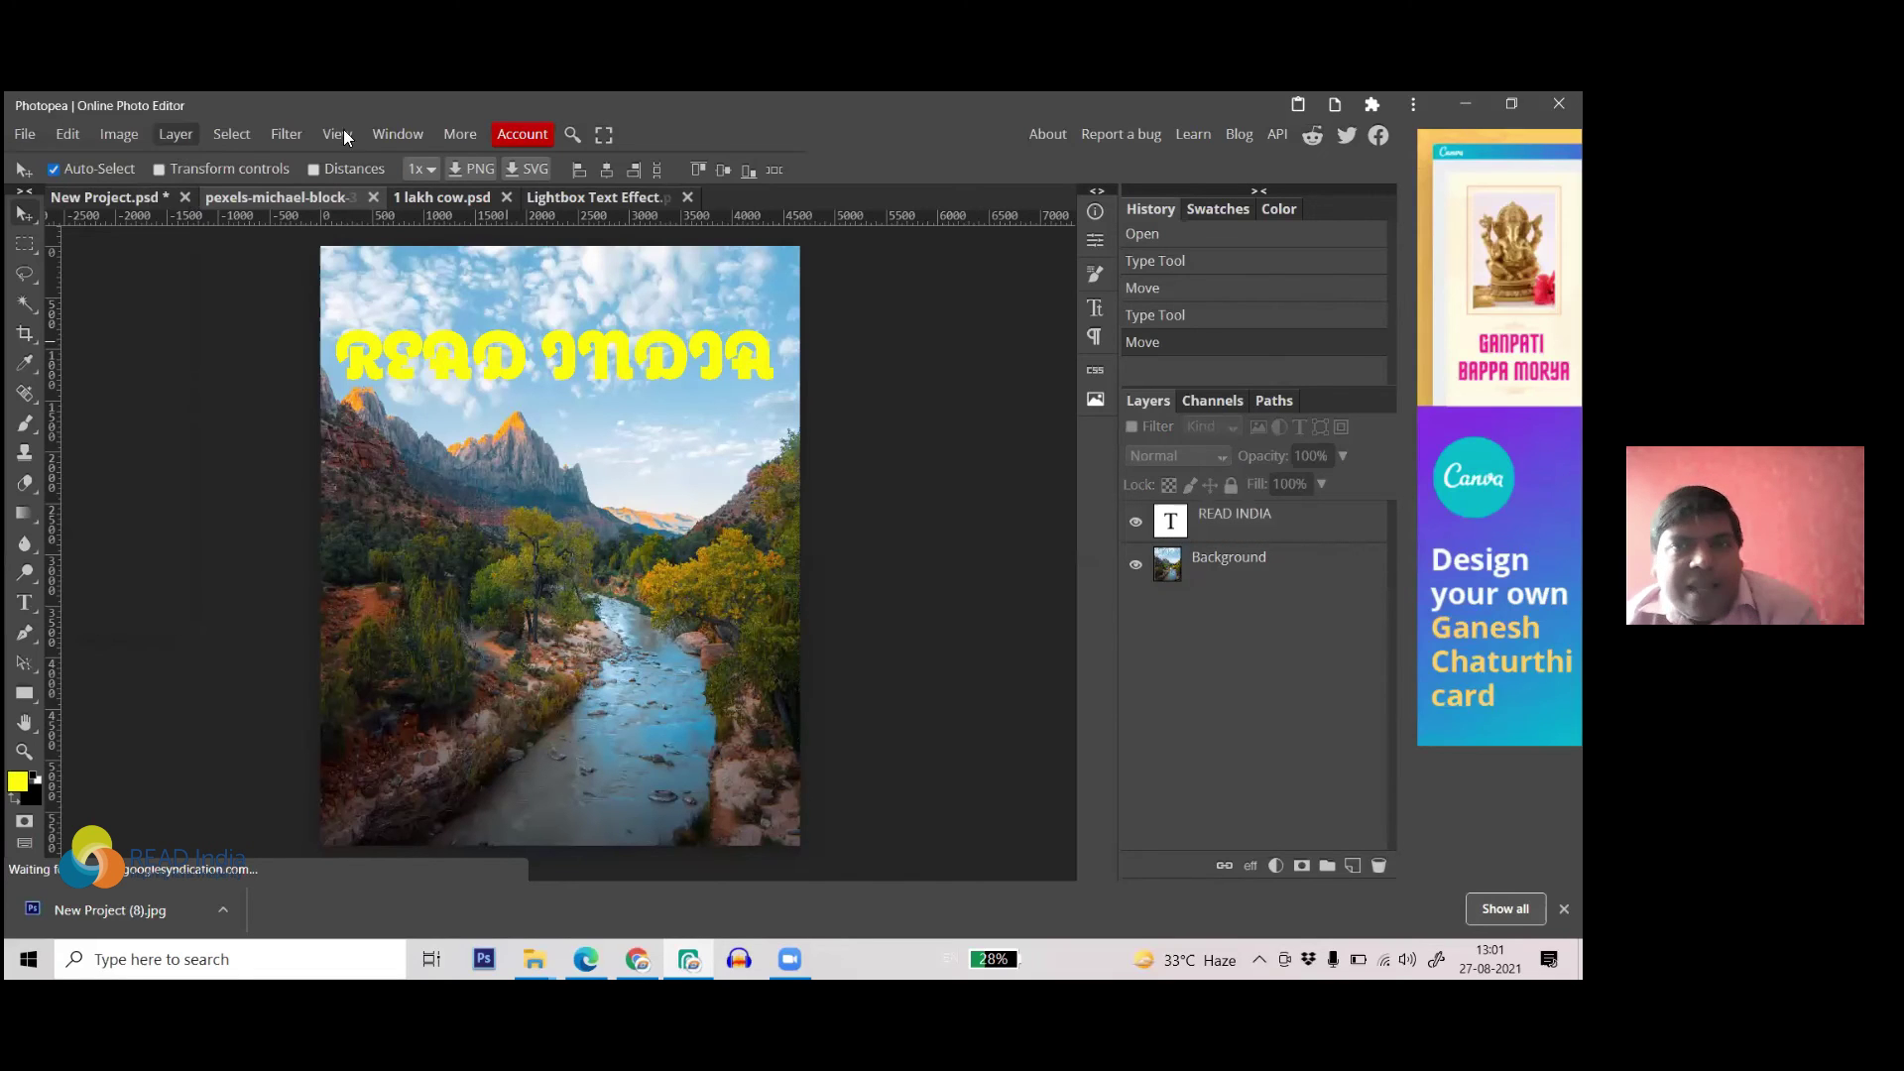
- Switch to Chrome and run a Google search for "psd gradient"
click(638, 959)
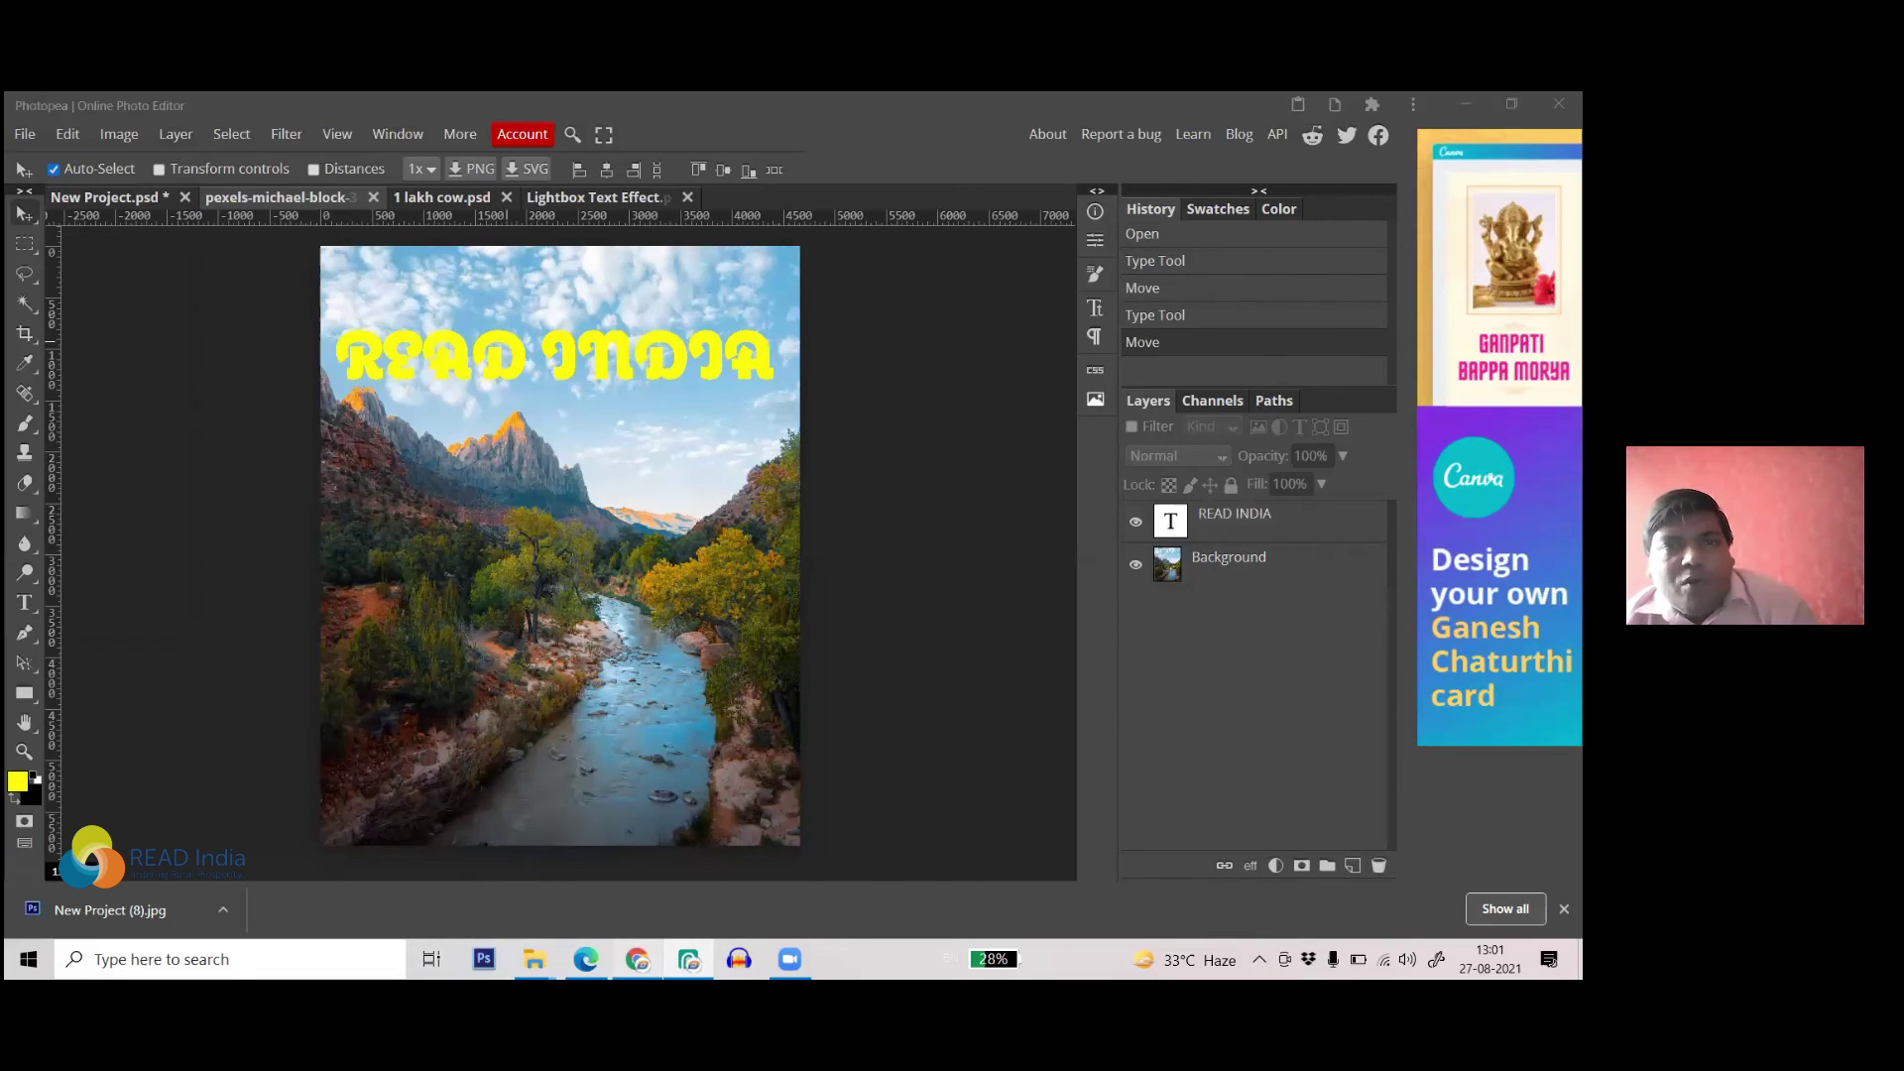
click(670, 144)
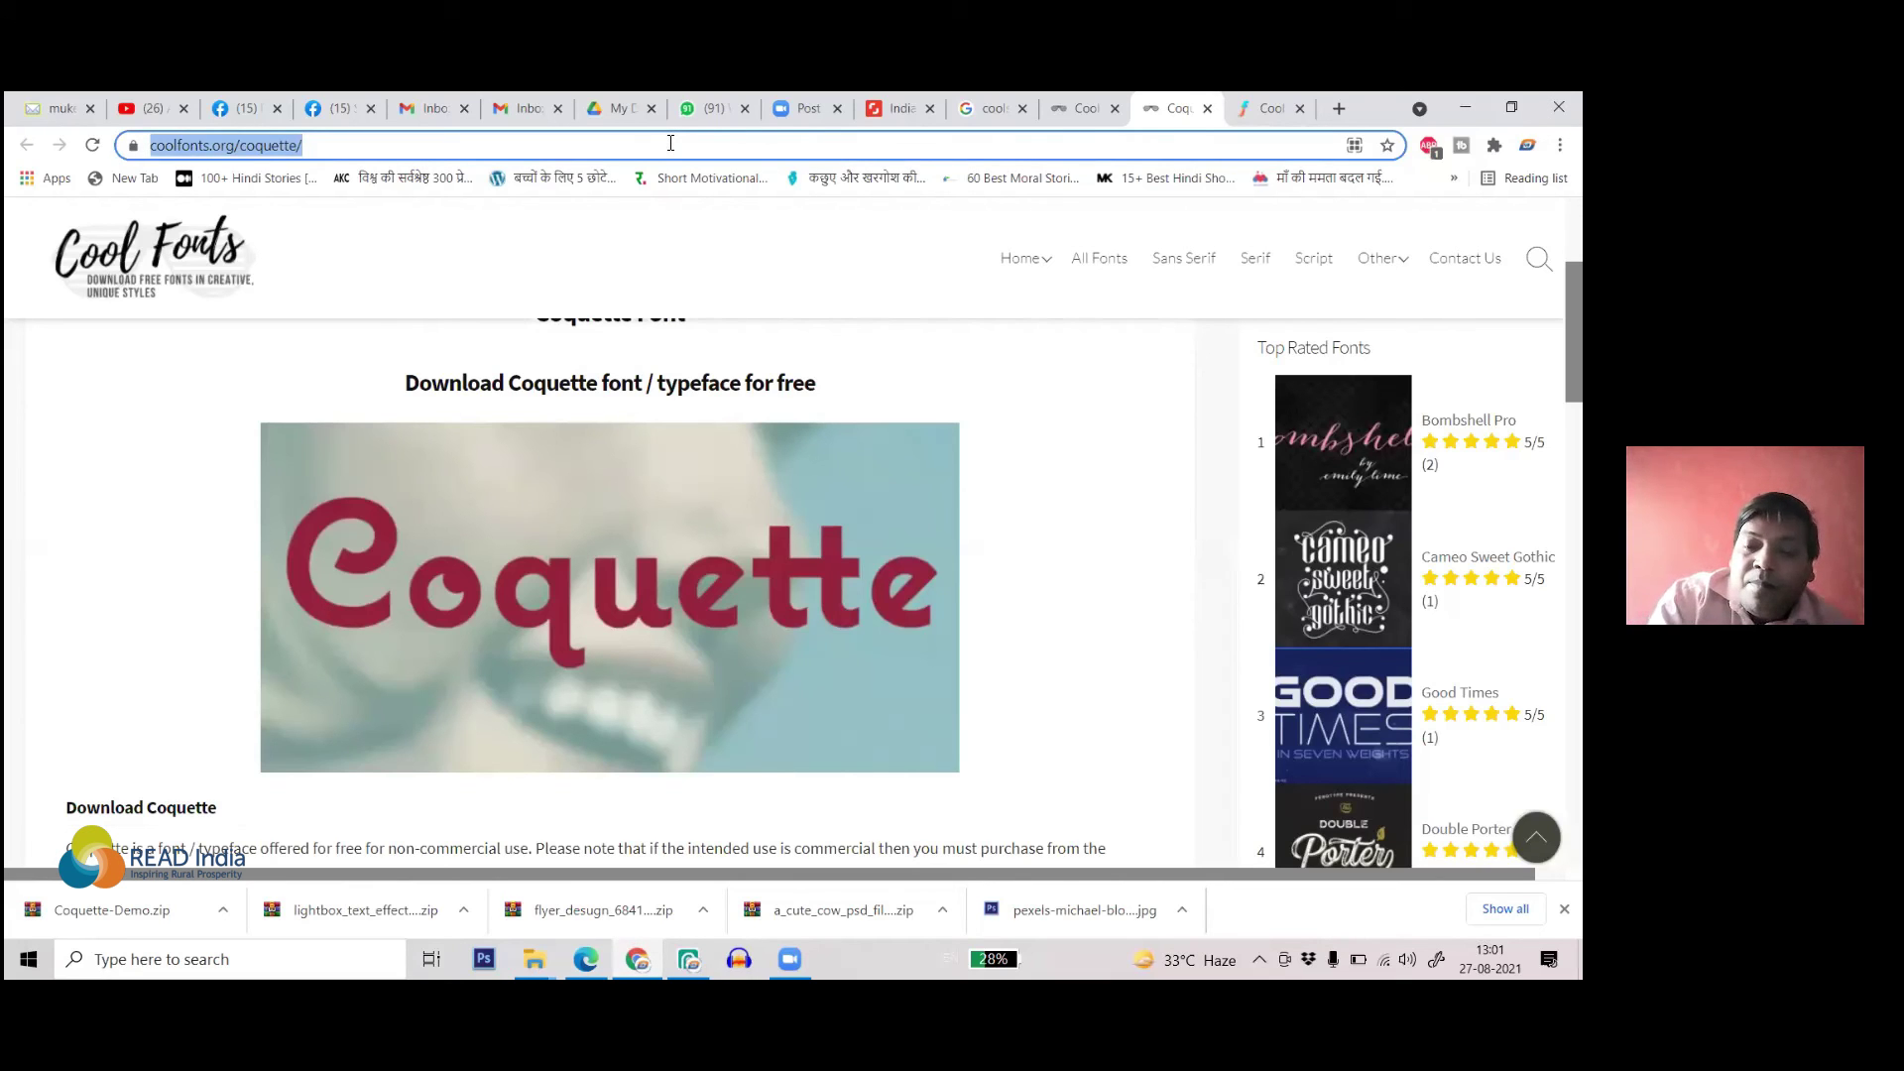
text(psd )
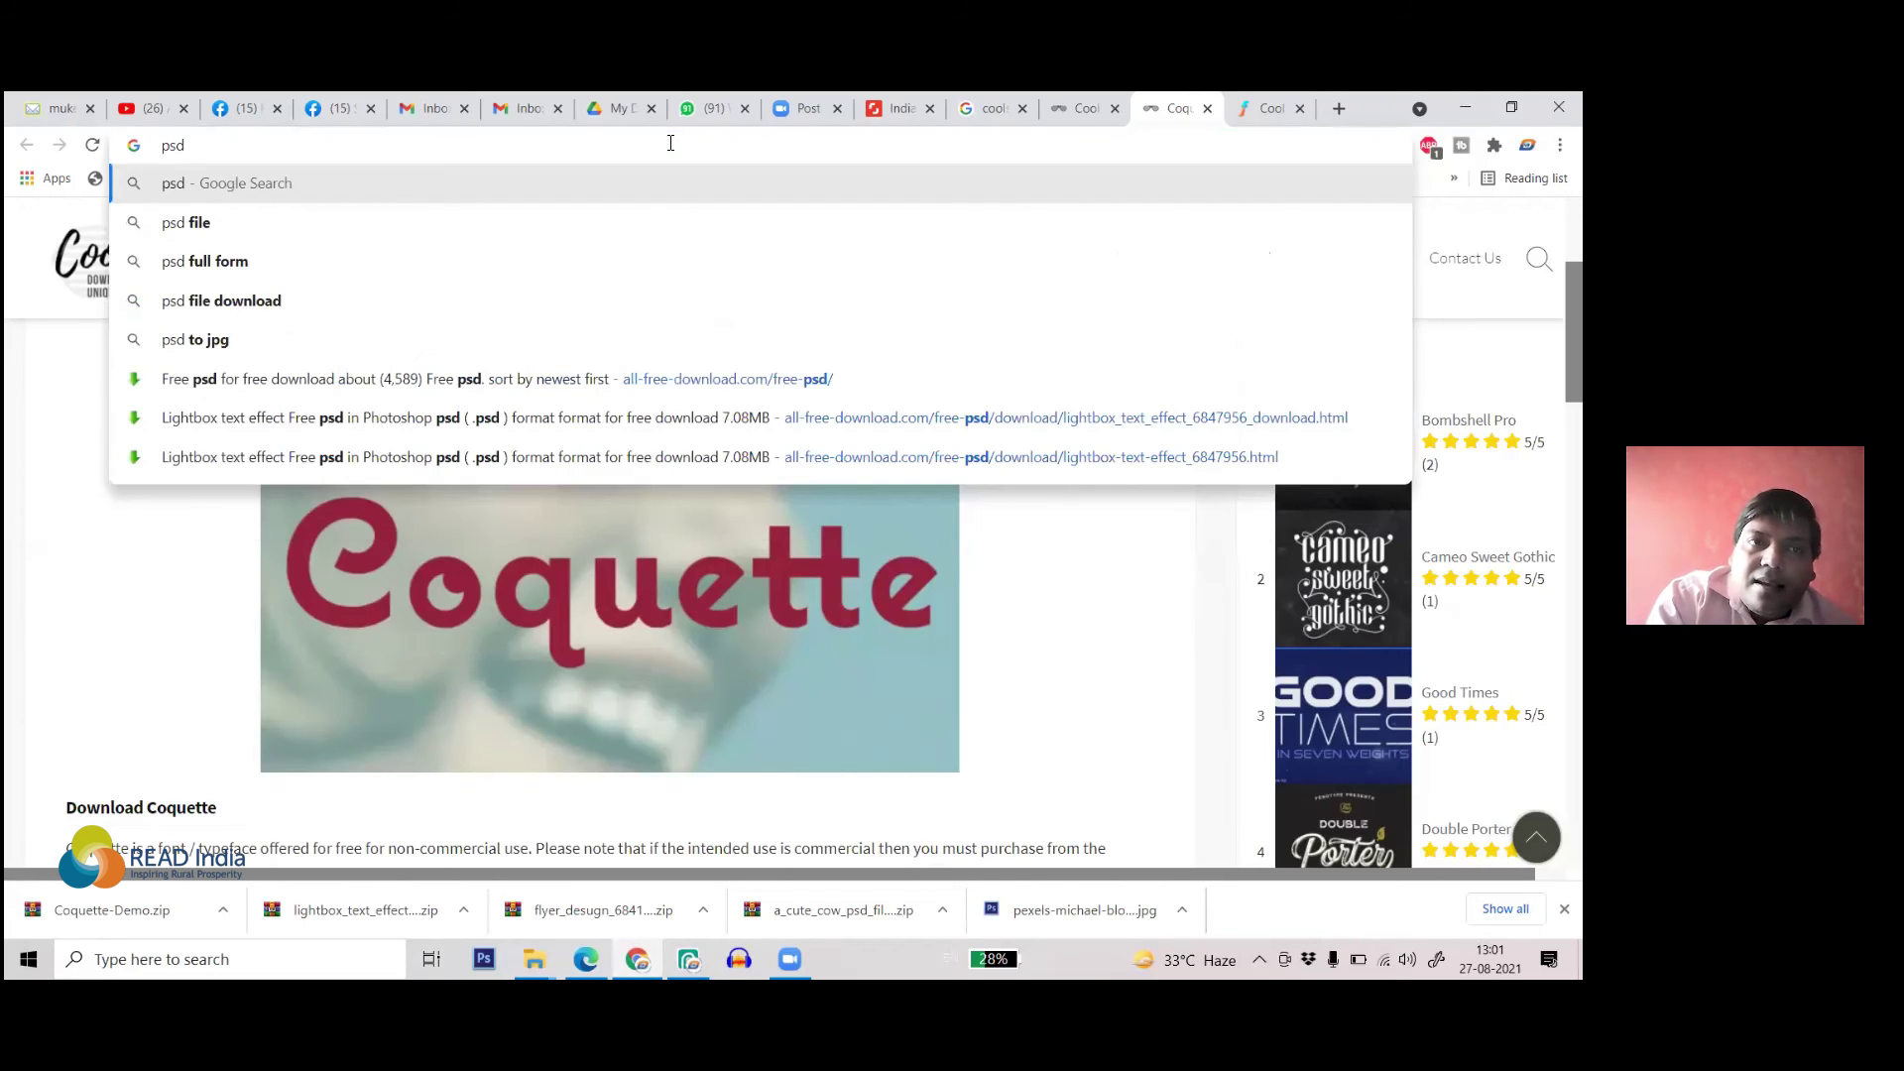
text(g)
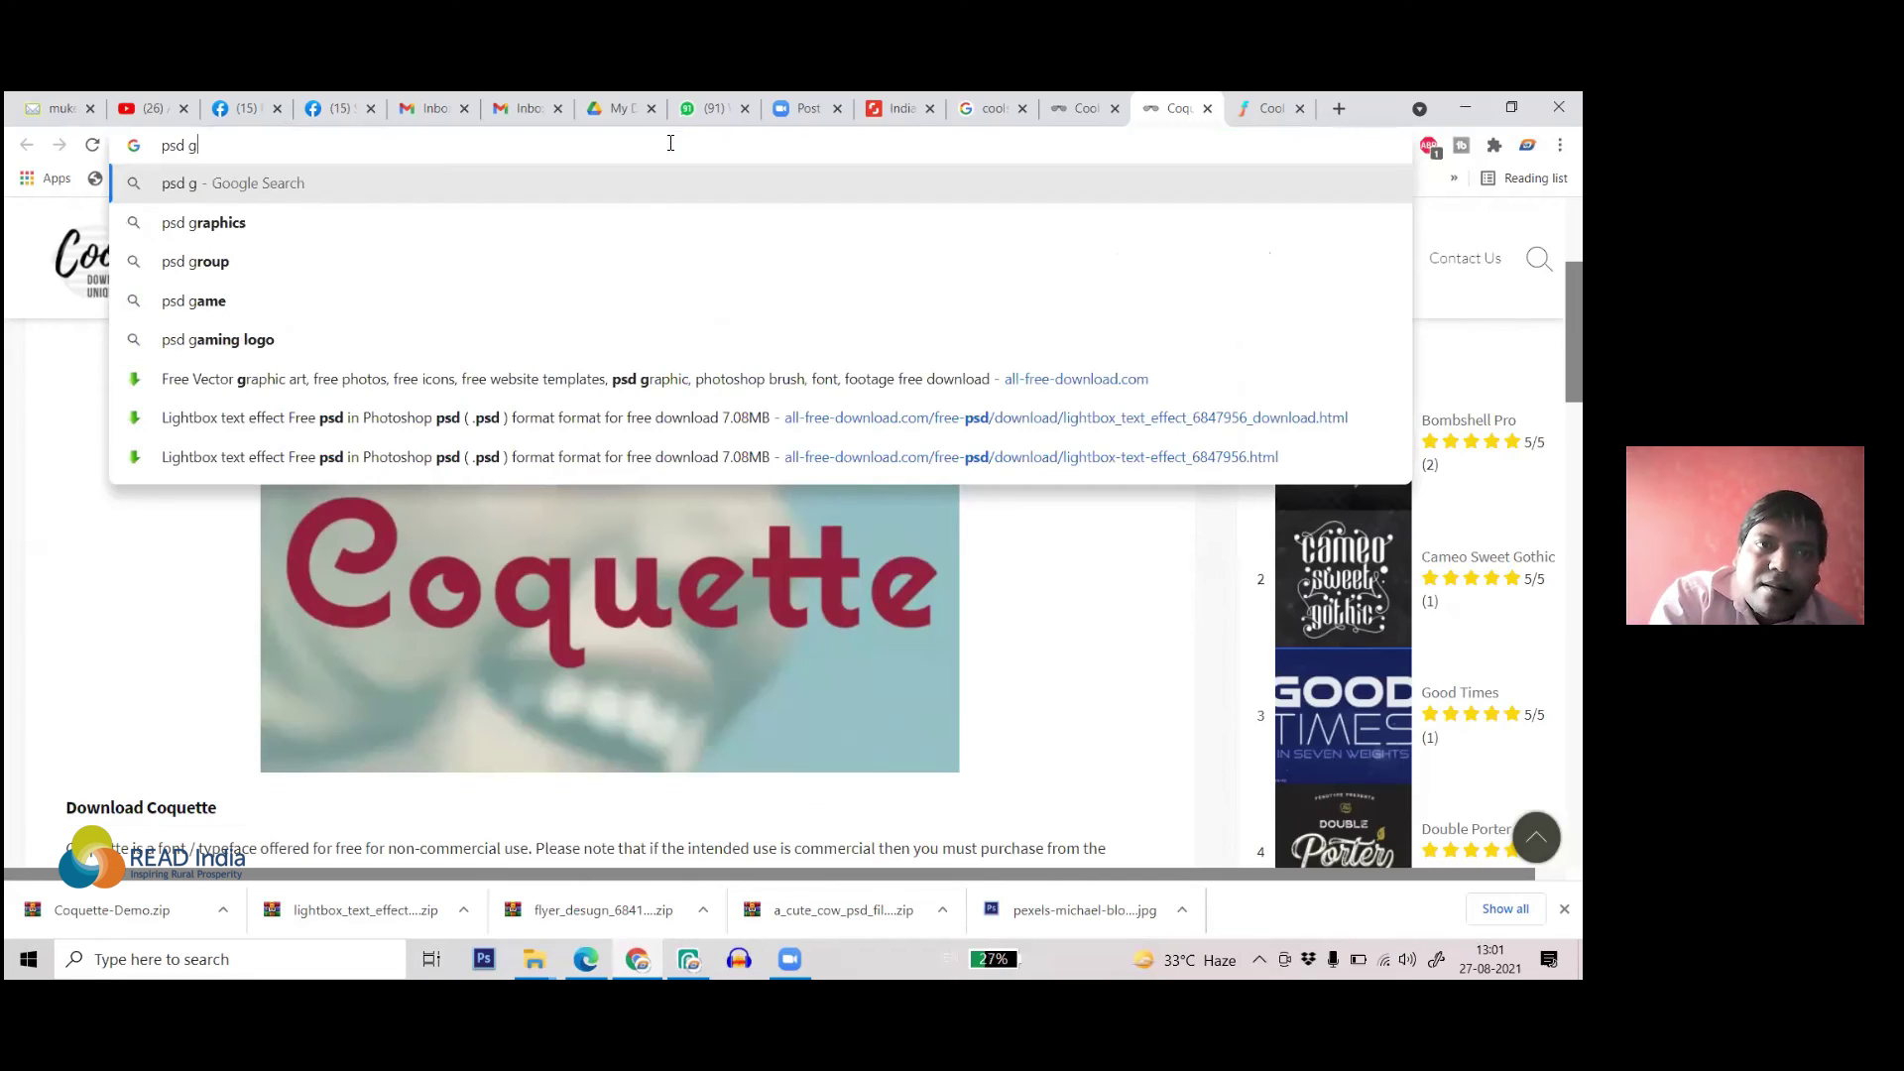
text(ar)
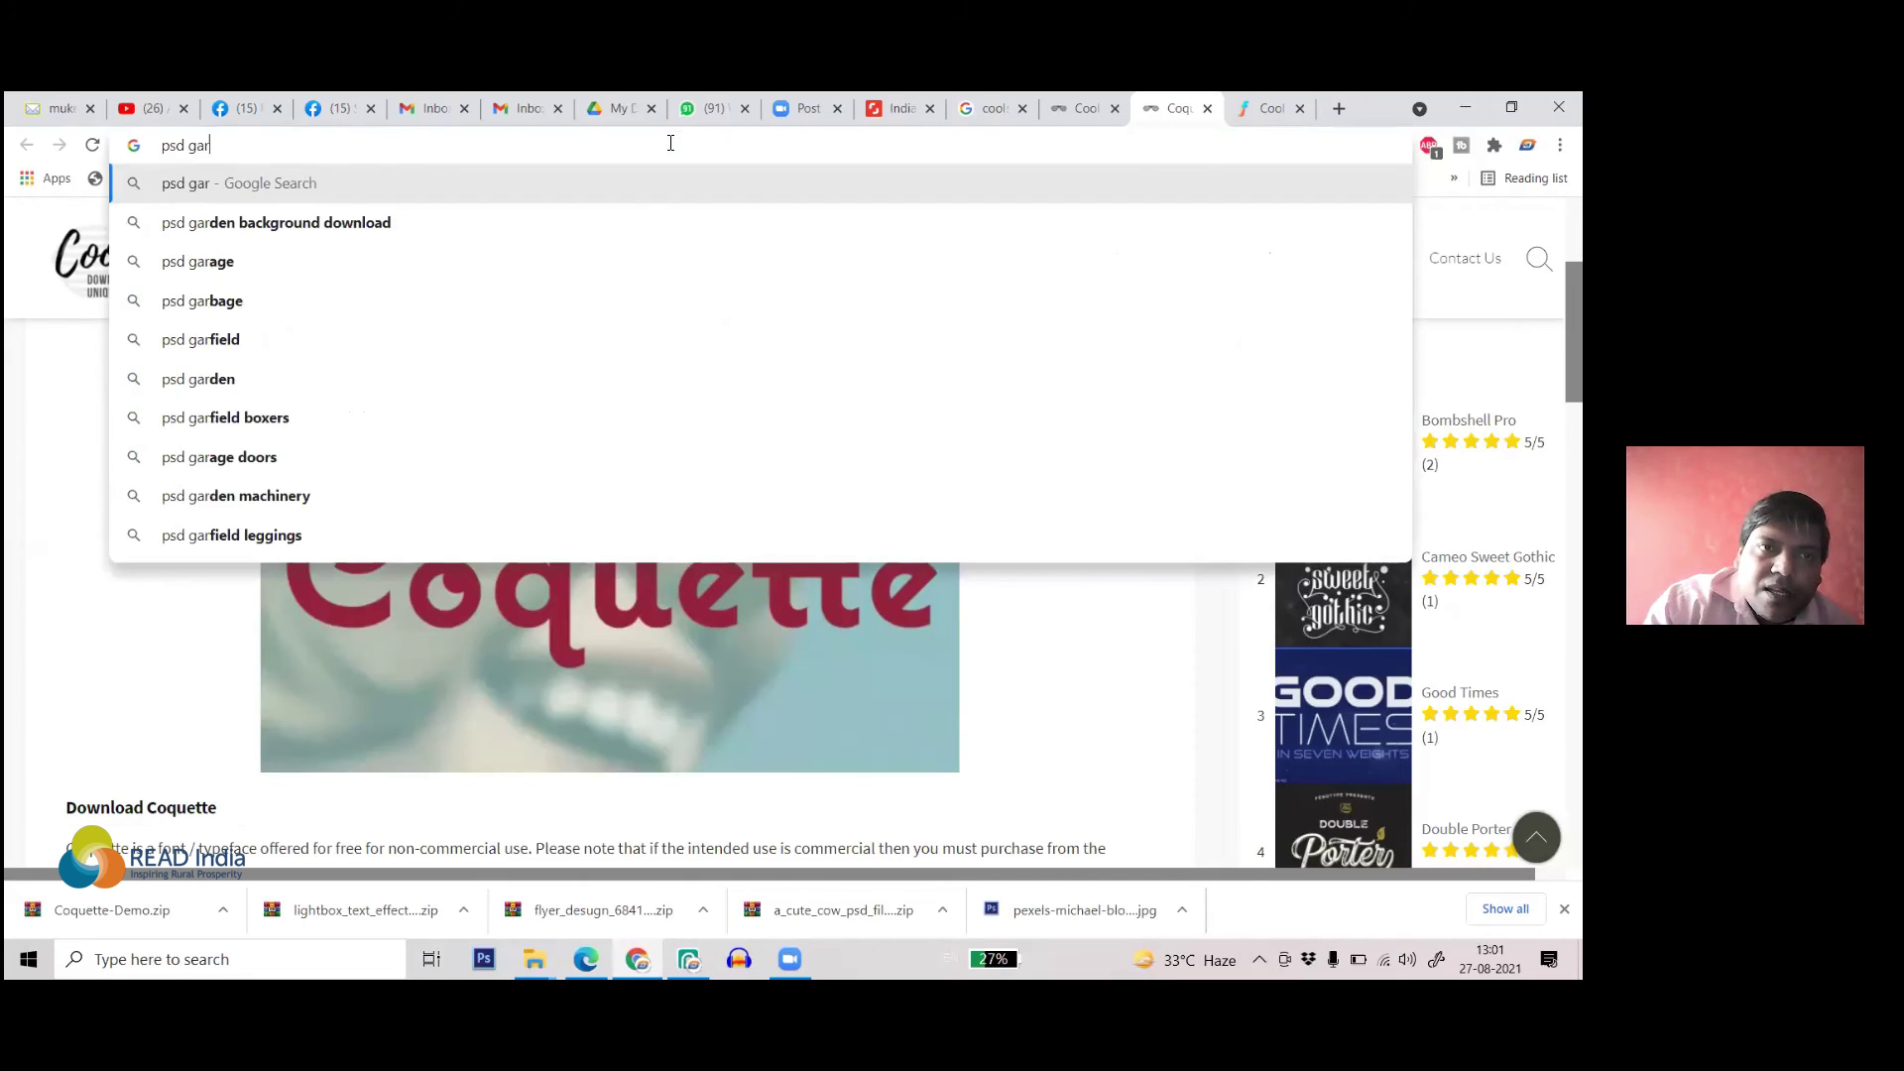
text(d)
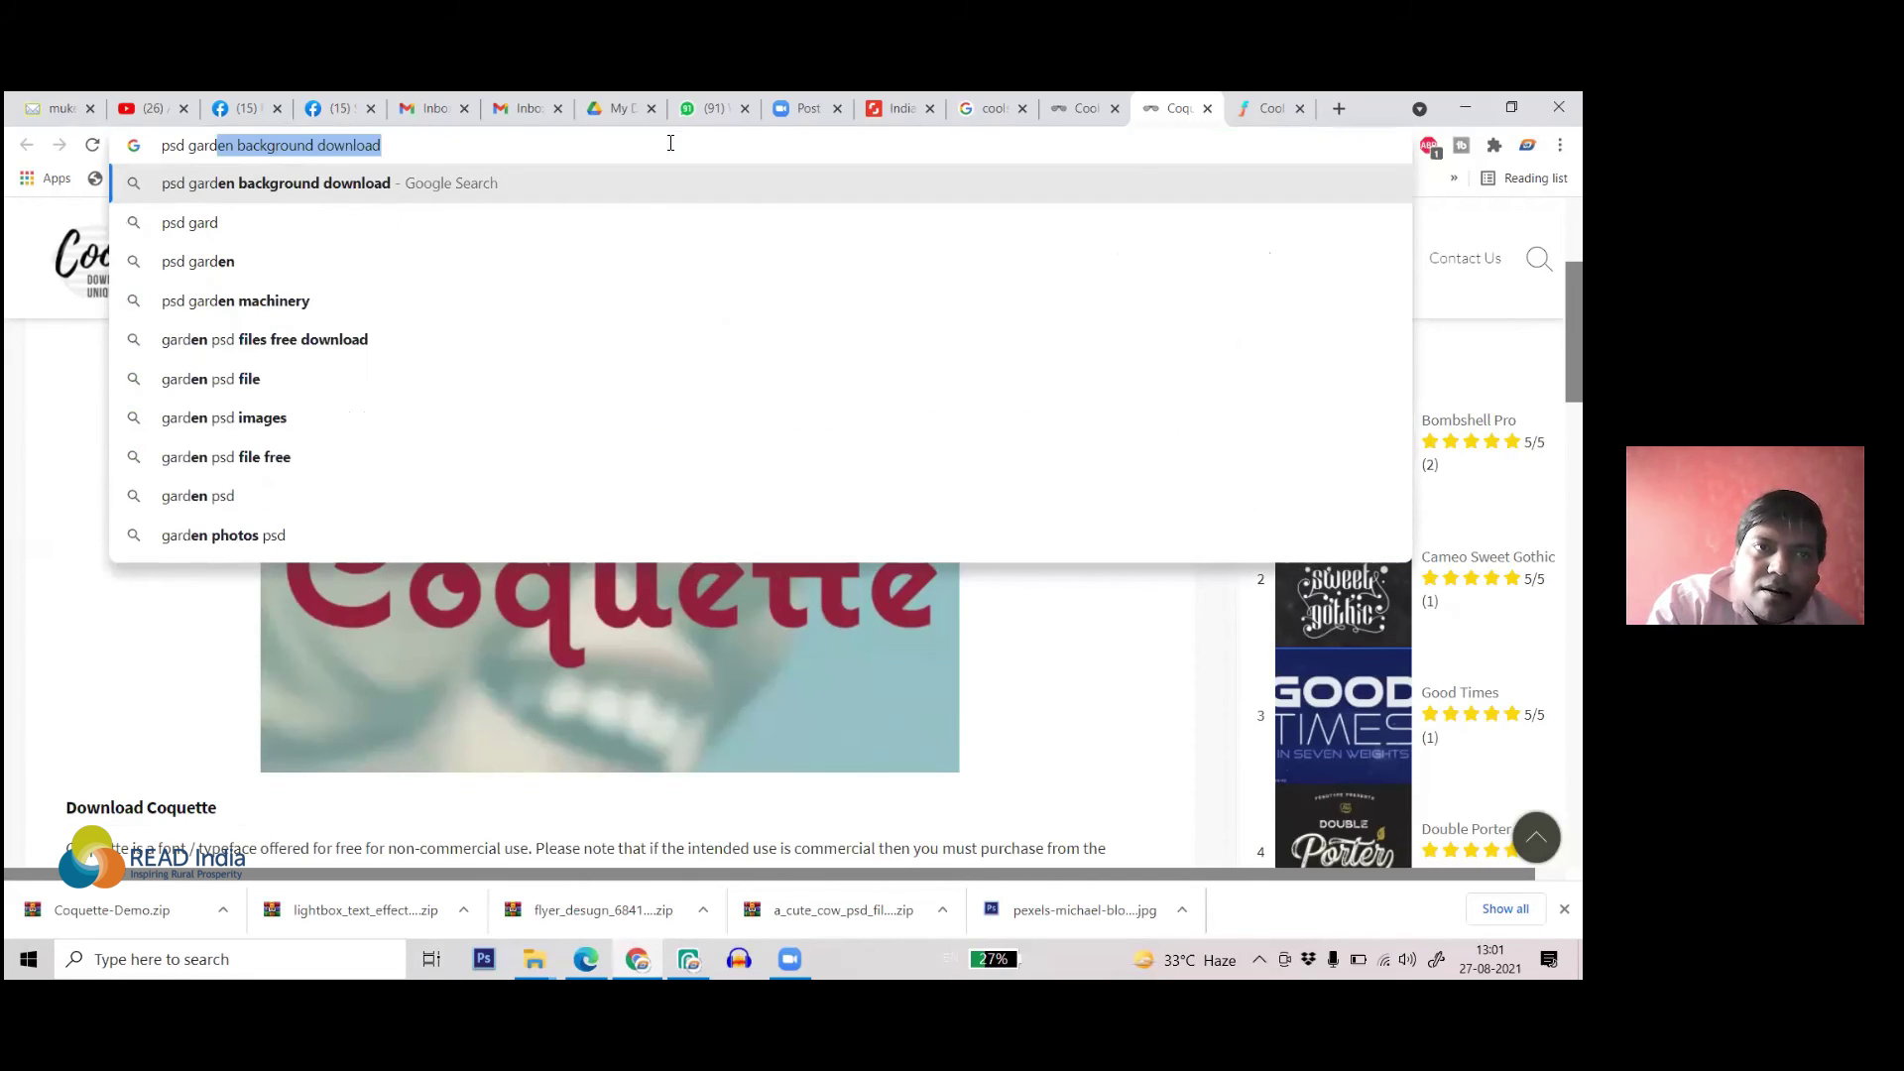
text(i)
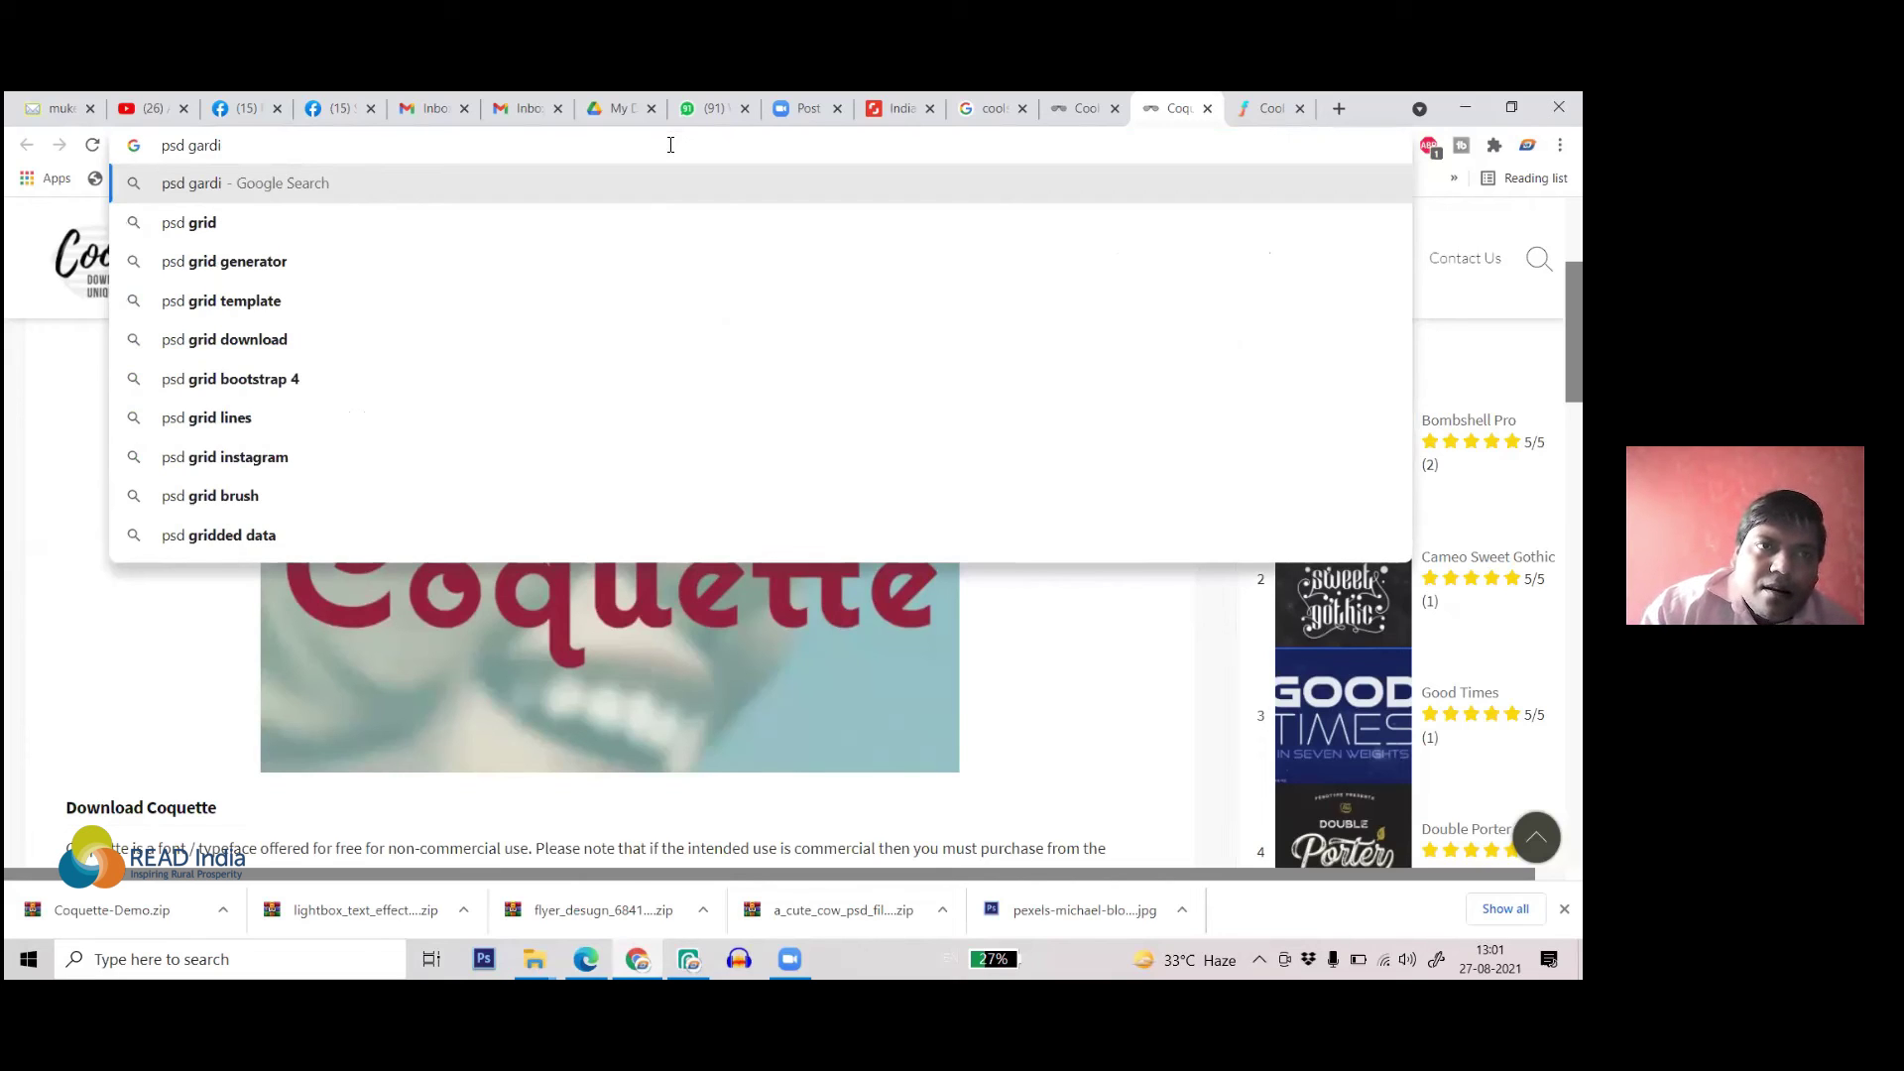
text(ant)
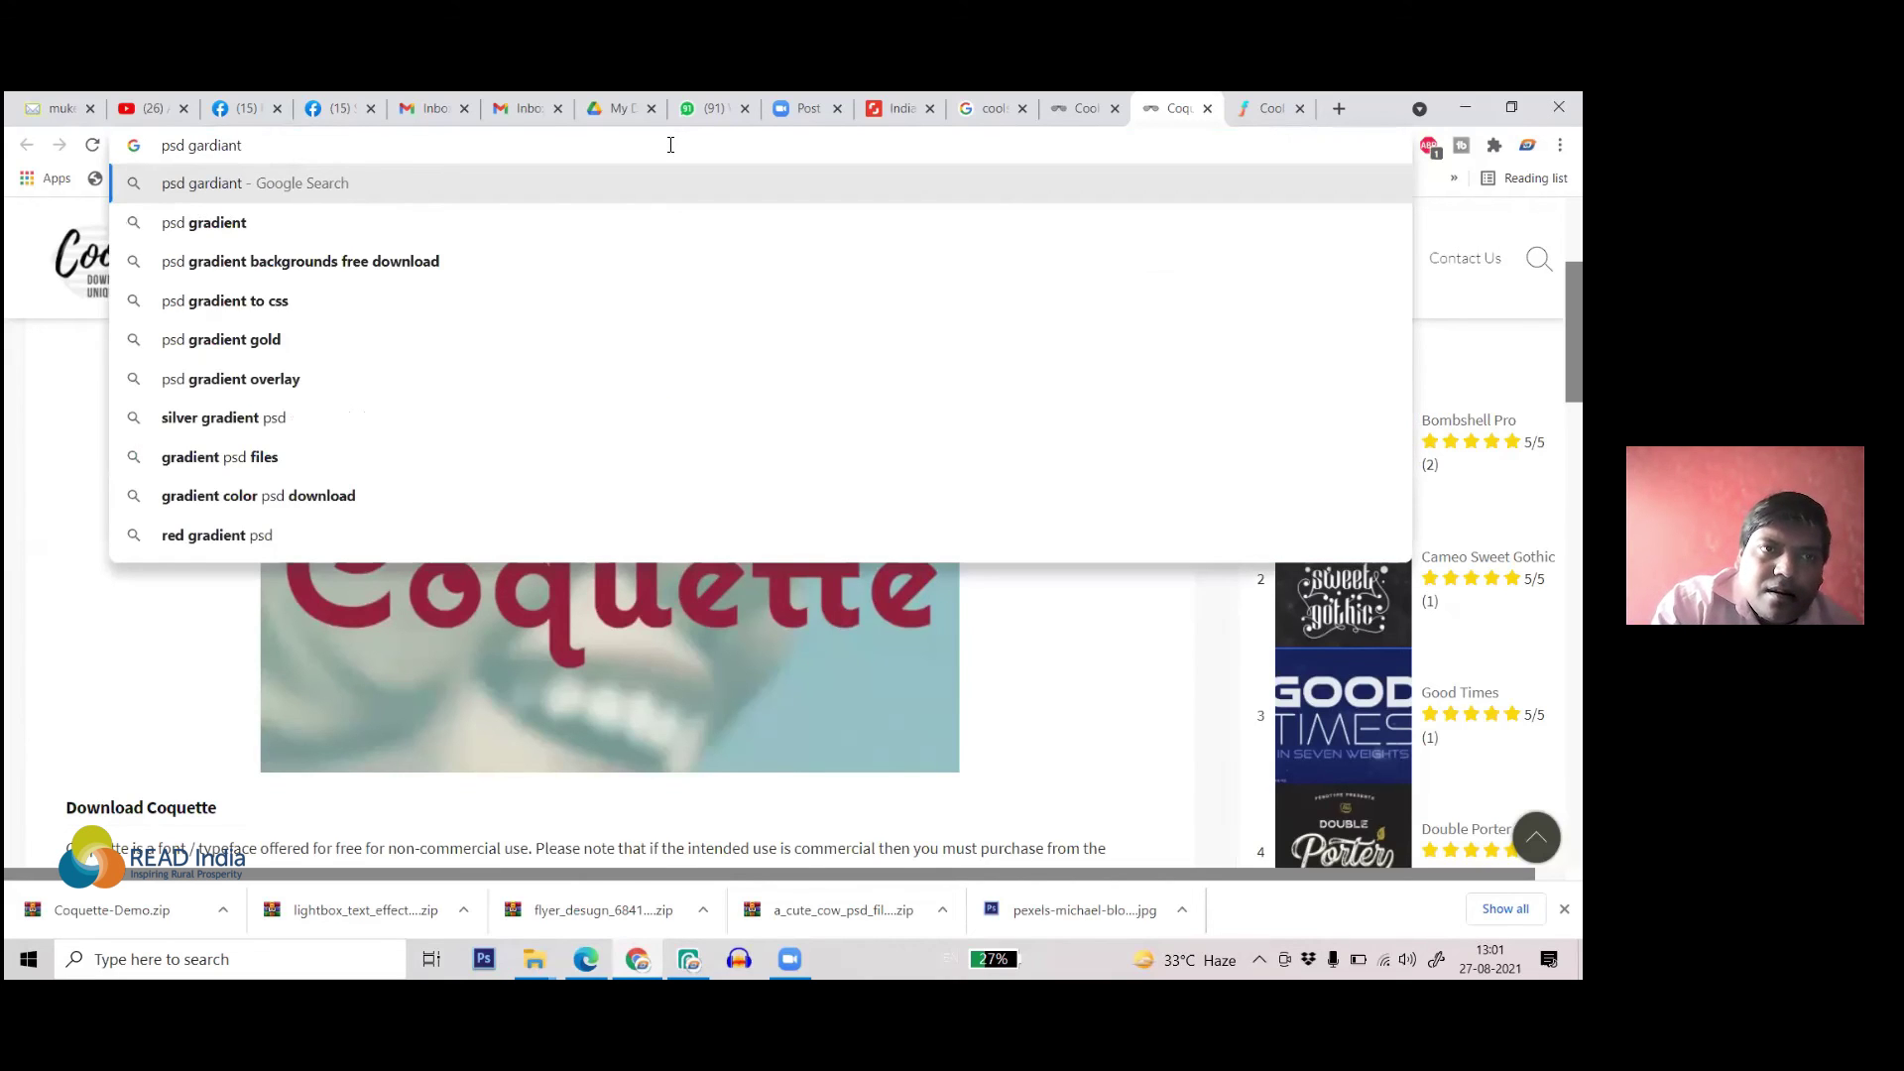
click(328, 224)
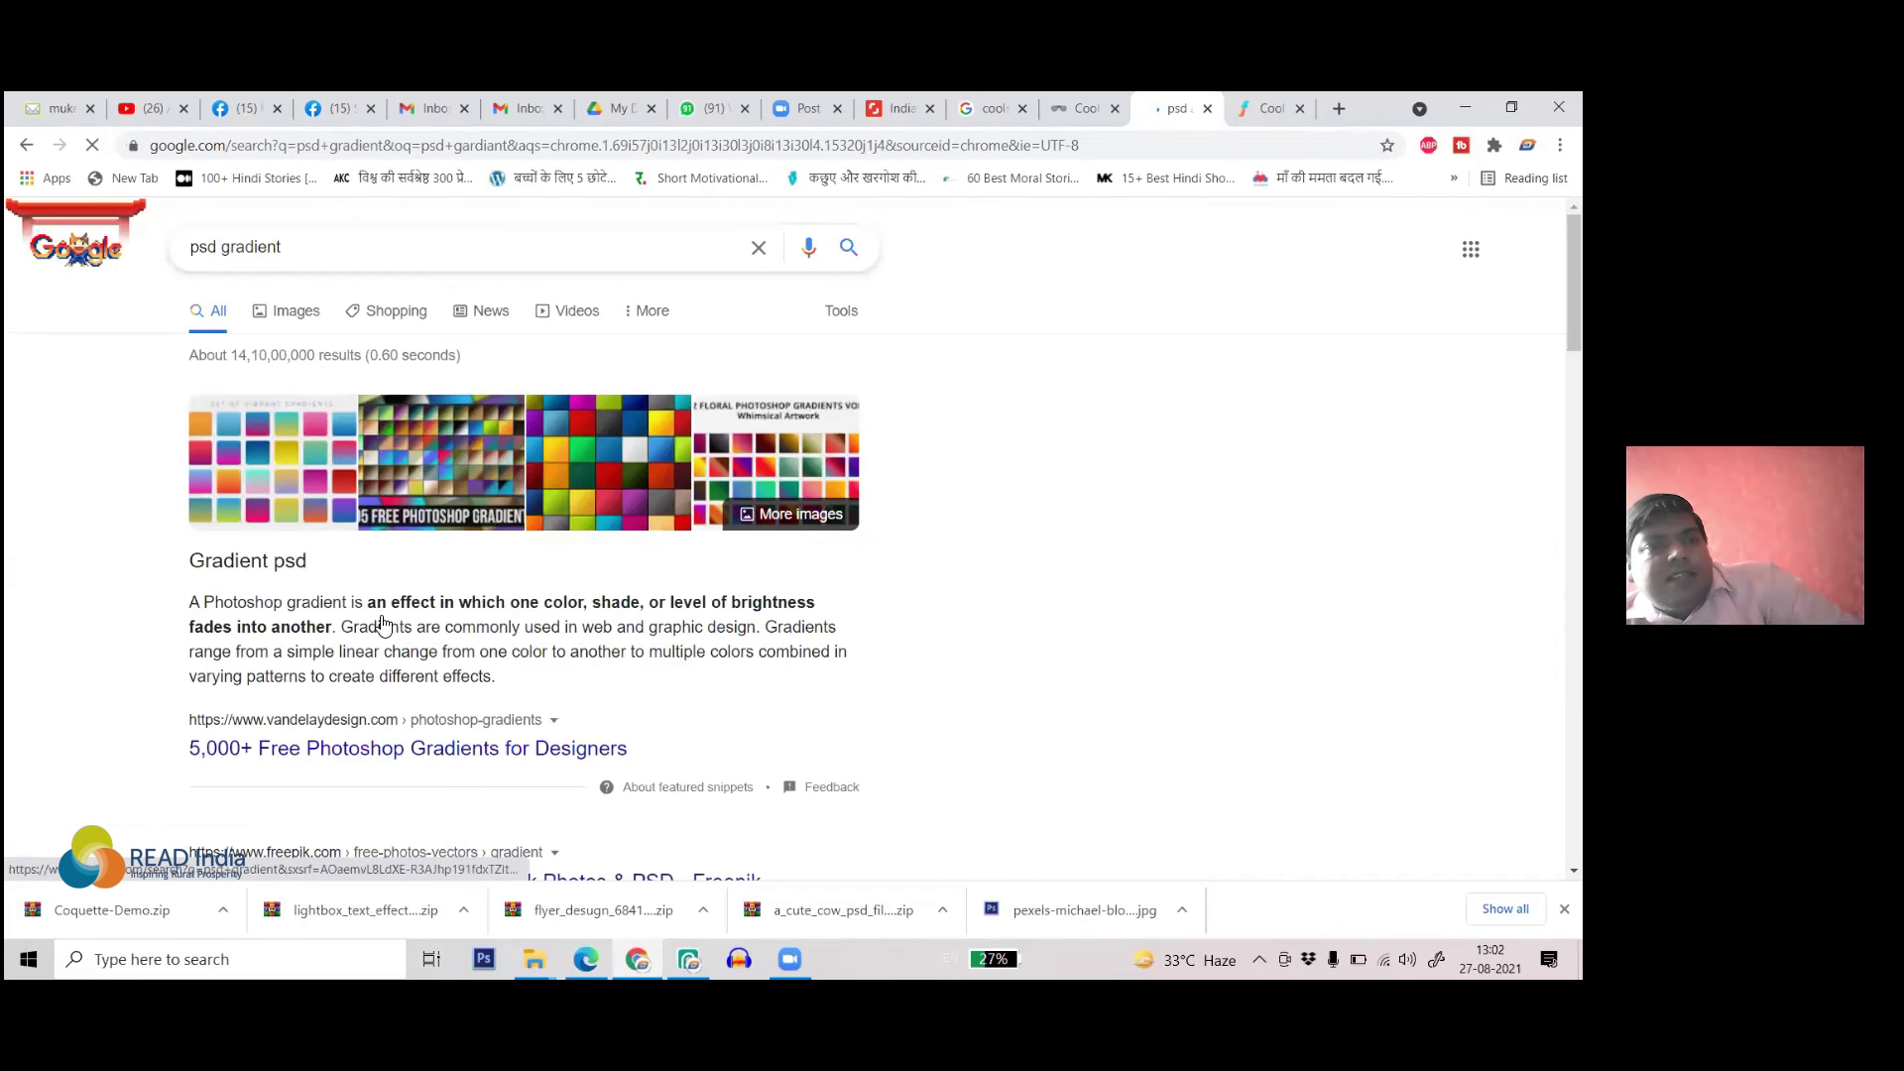
- Open Freepik's gradient page from the search results and limit the resources to the Free license
scroll(384, 620, down, 3)
click(474, 585)
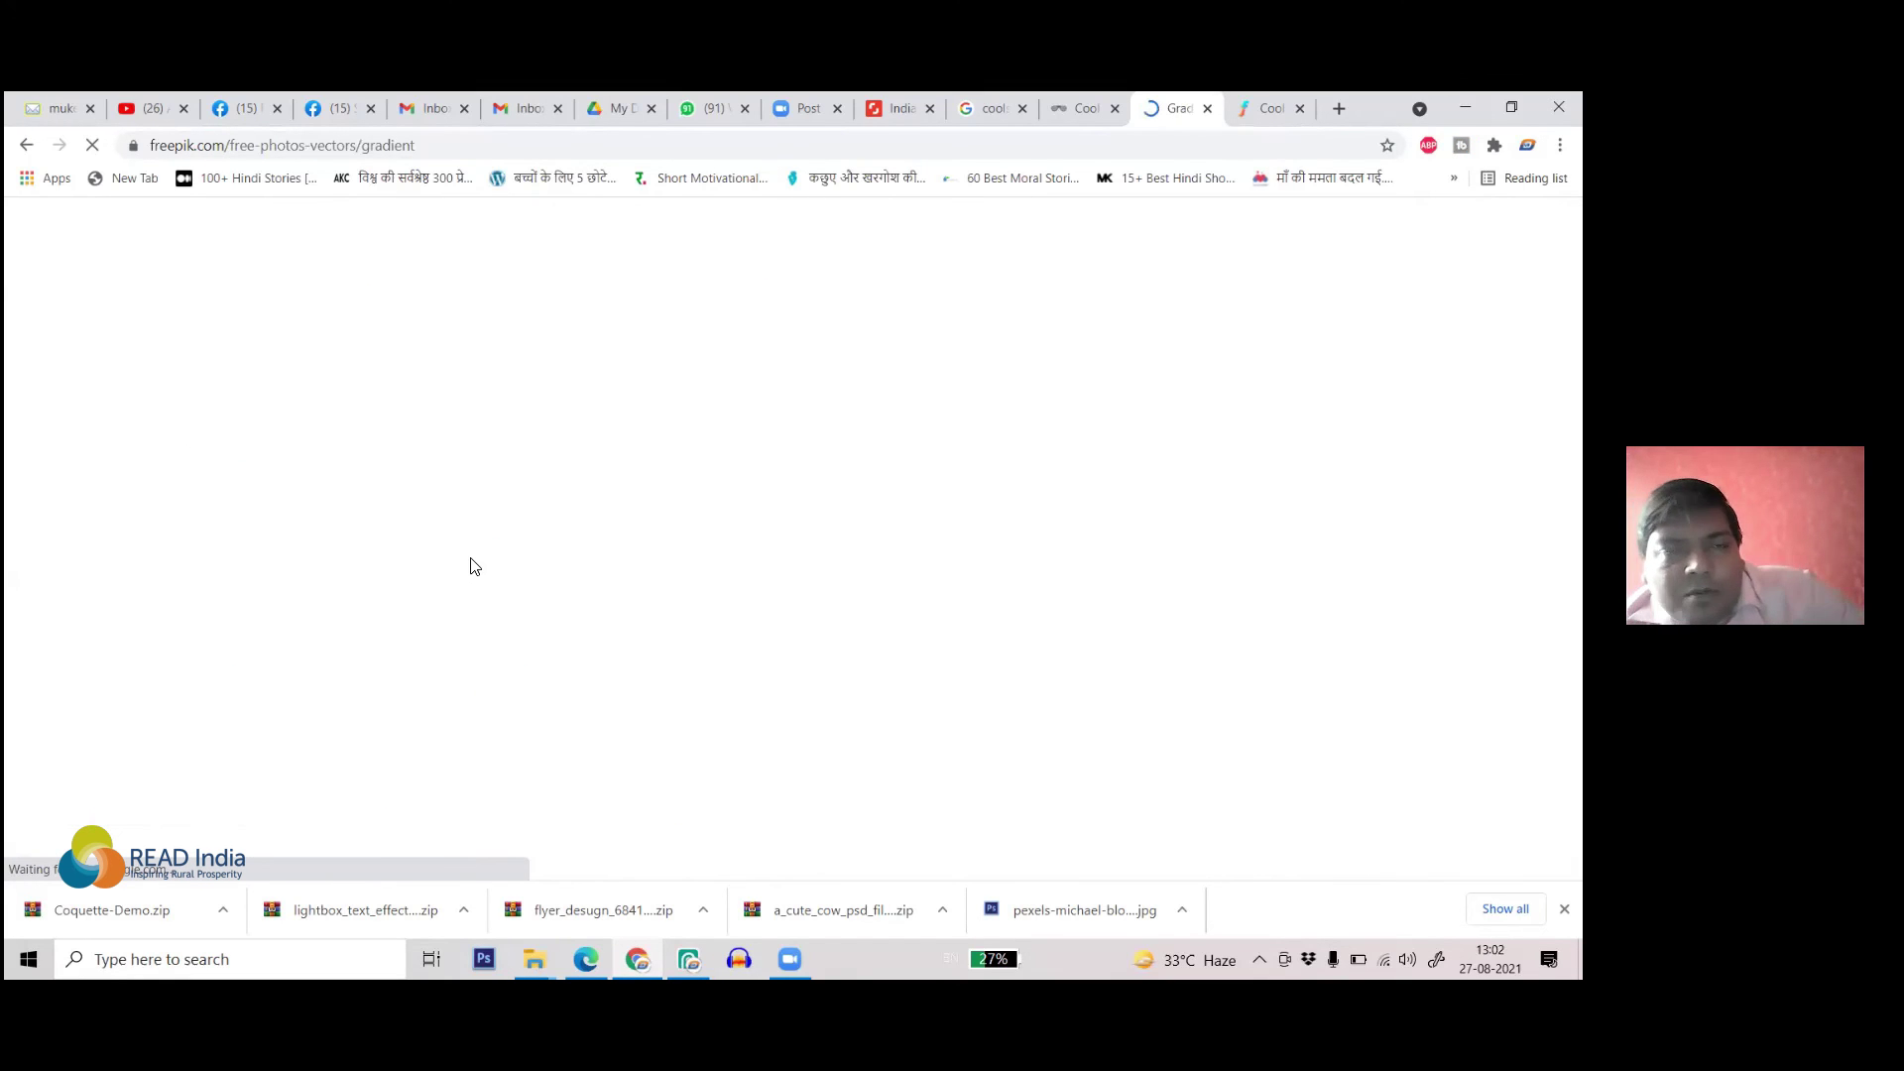
scroll(845, 440, down, 5)
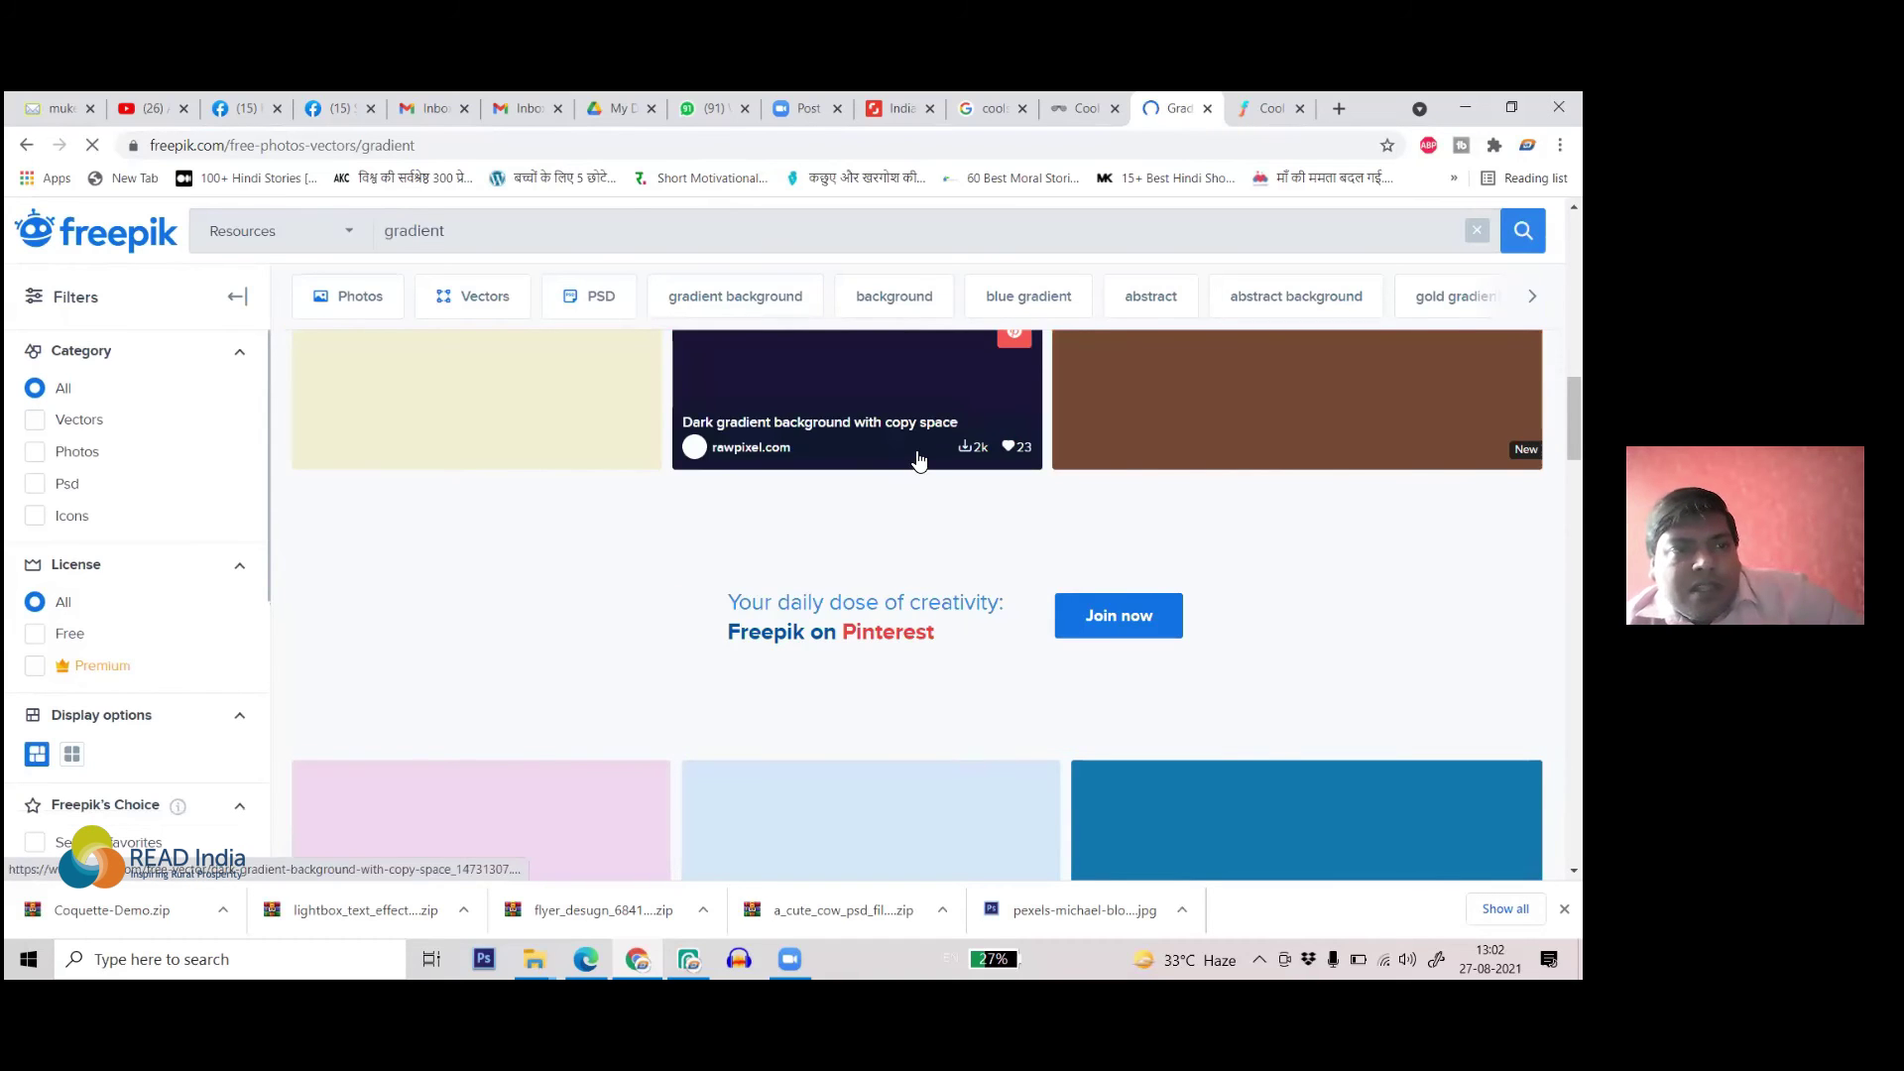
click(83, 640)
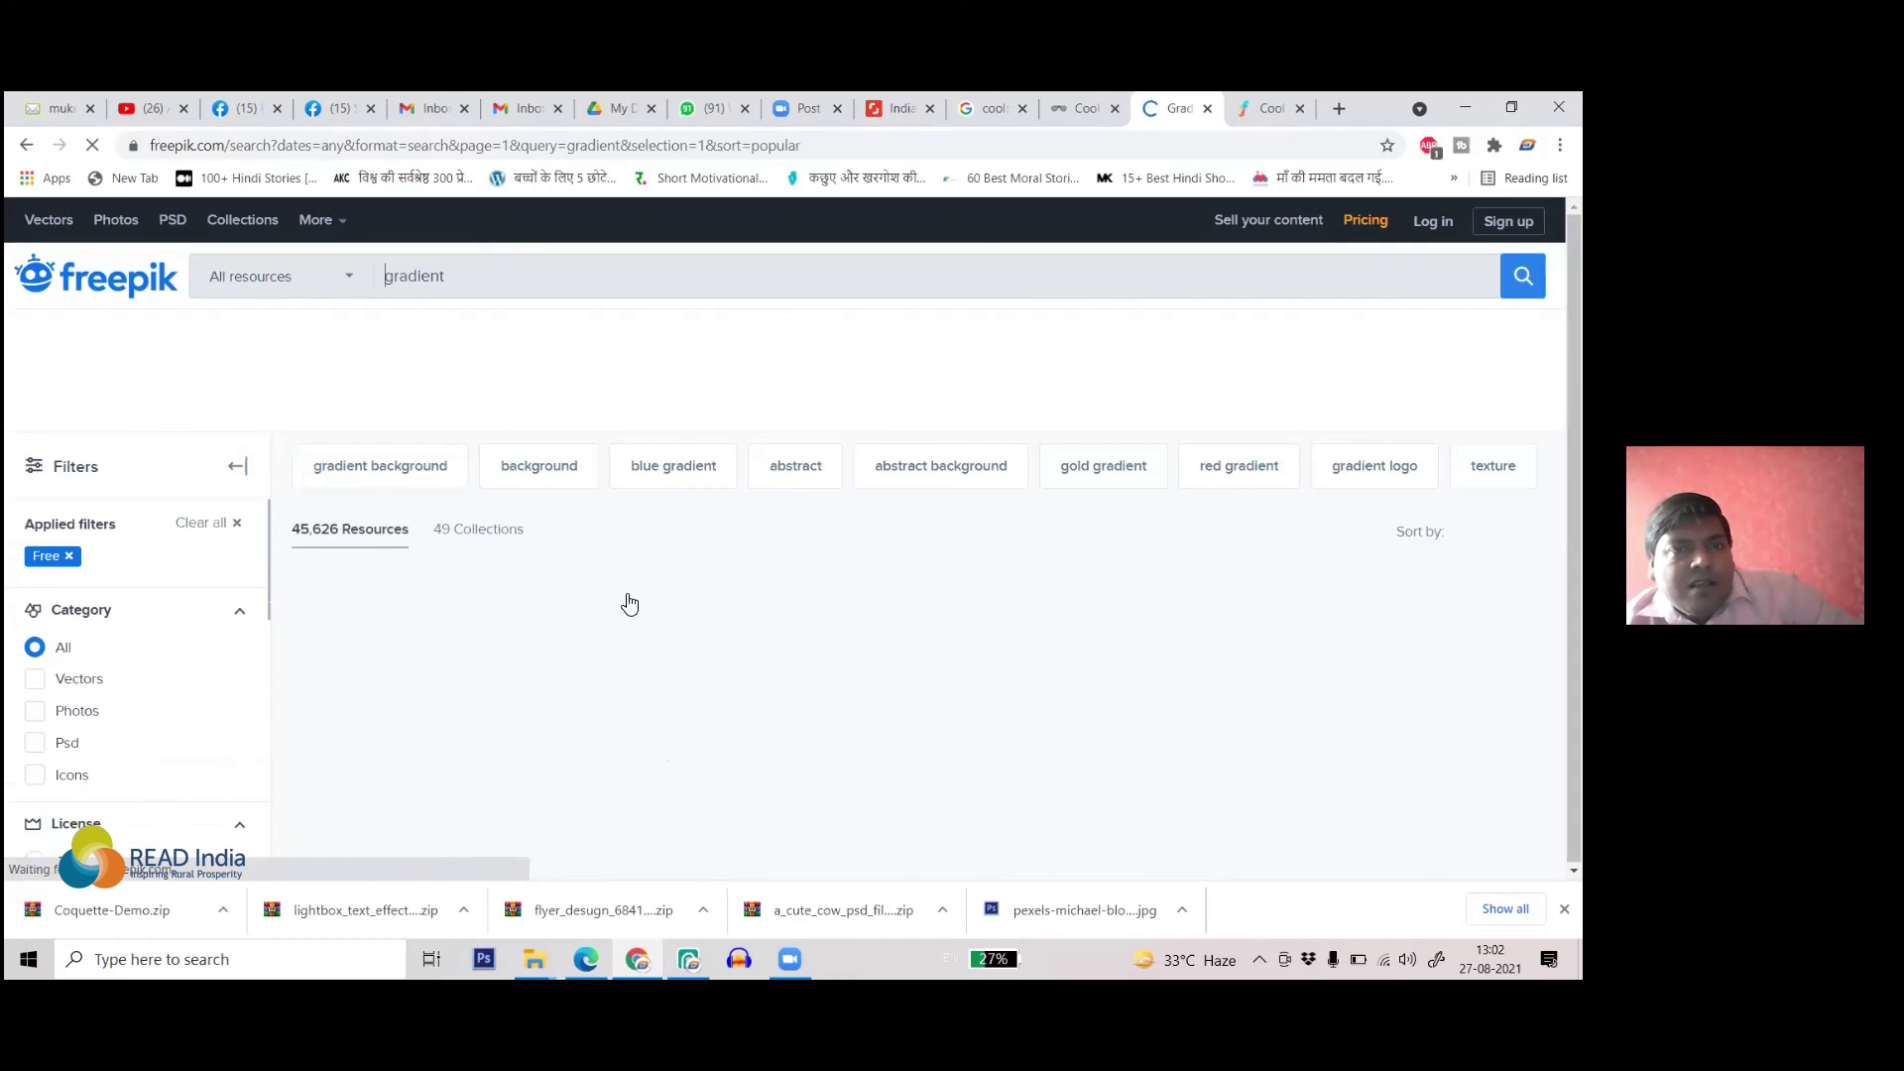
scroll(1031, 671, down, 3)
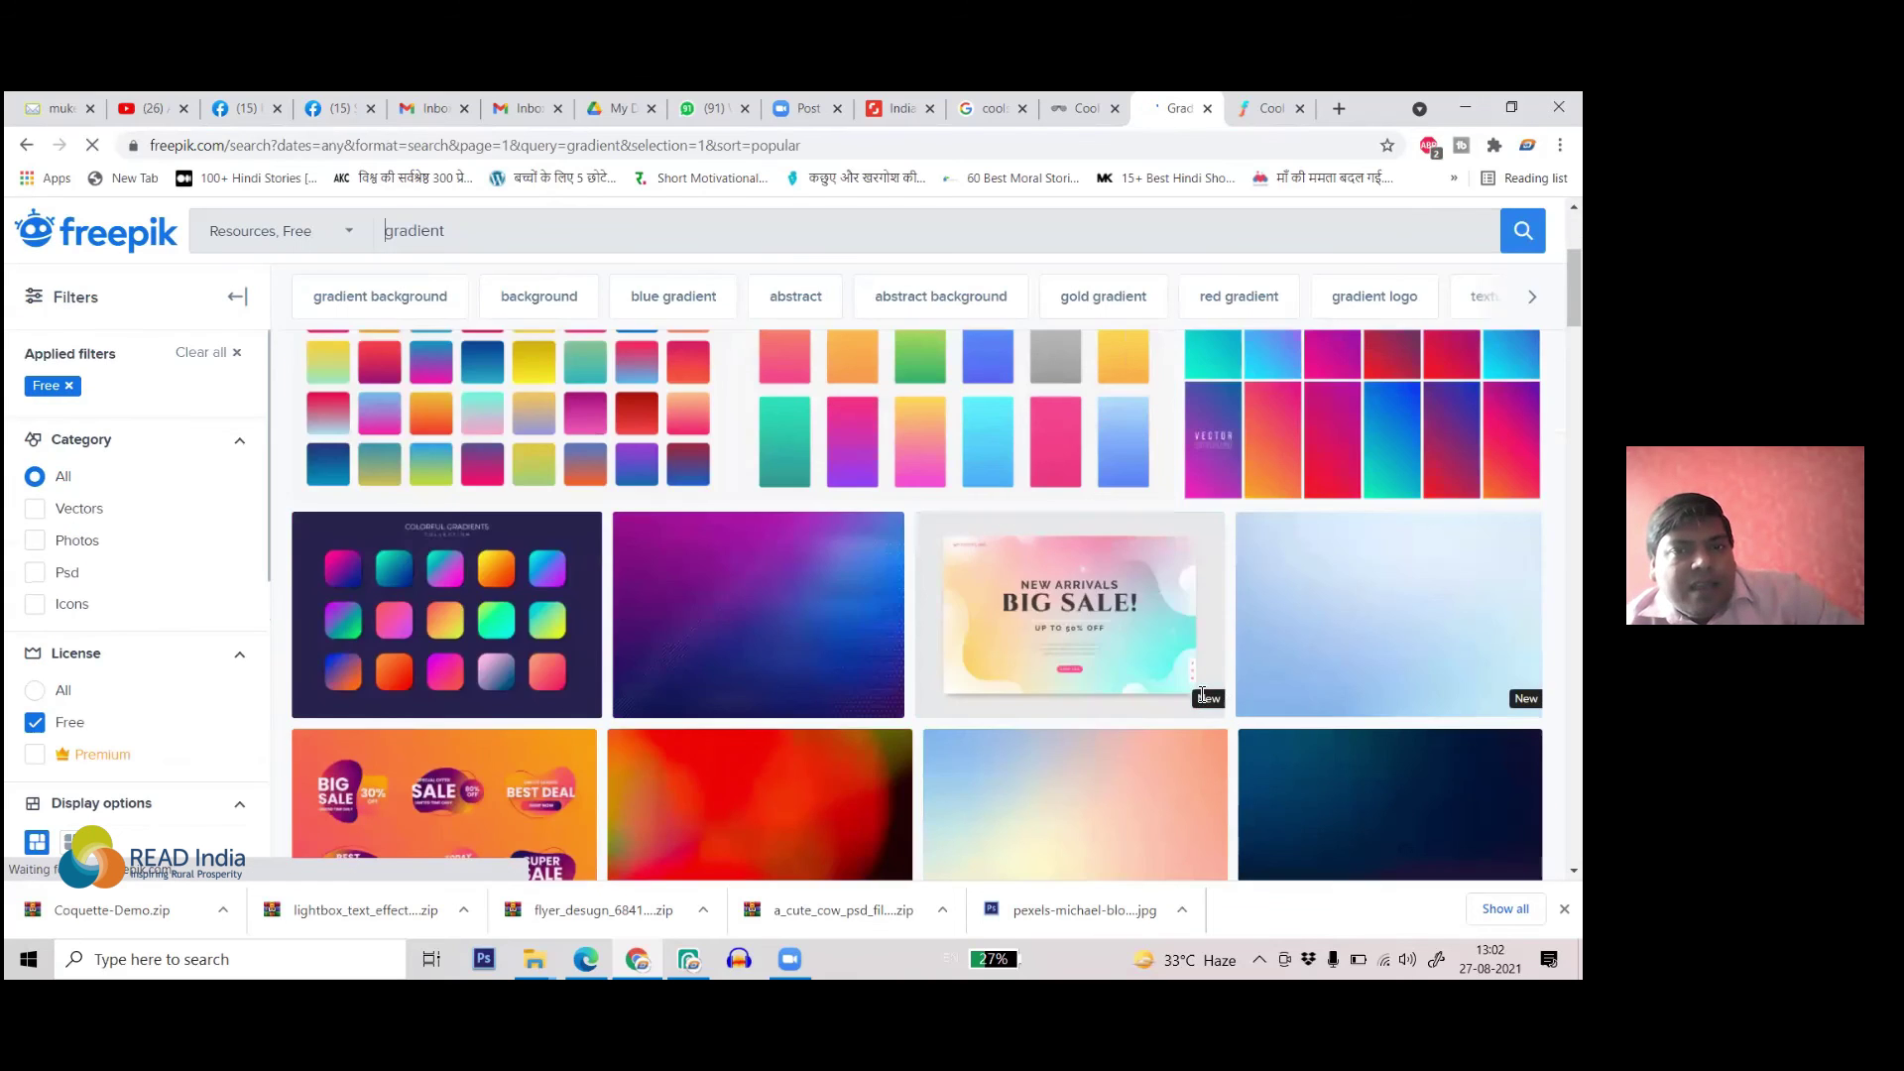
scroll(896, 645, down, 4)
scroll(815, 612, up, 3)
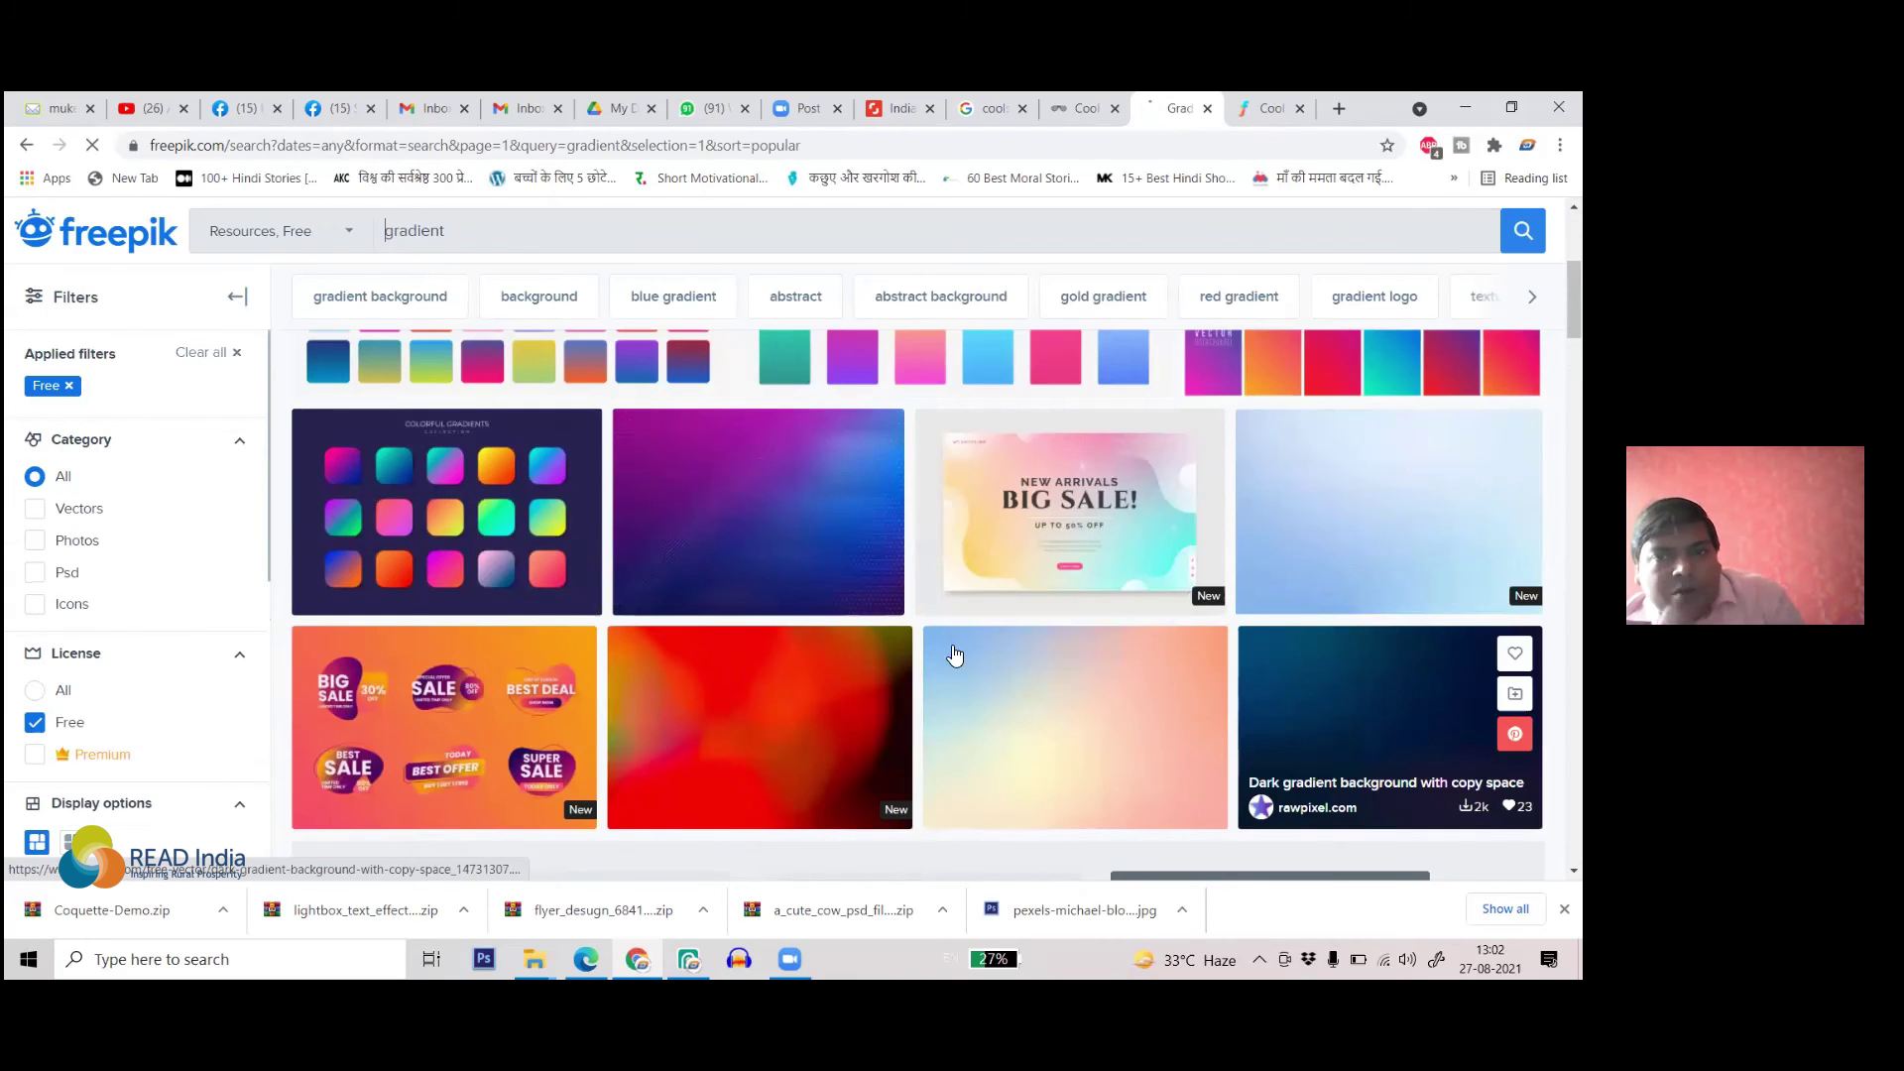
- Dismiss the Pinterest window and open the "Bright vibrant set of gradients background" resource to download its free vector
click(867, 510)
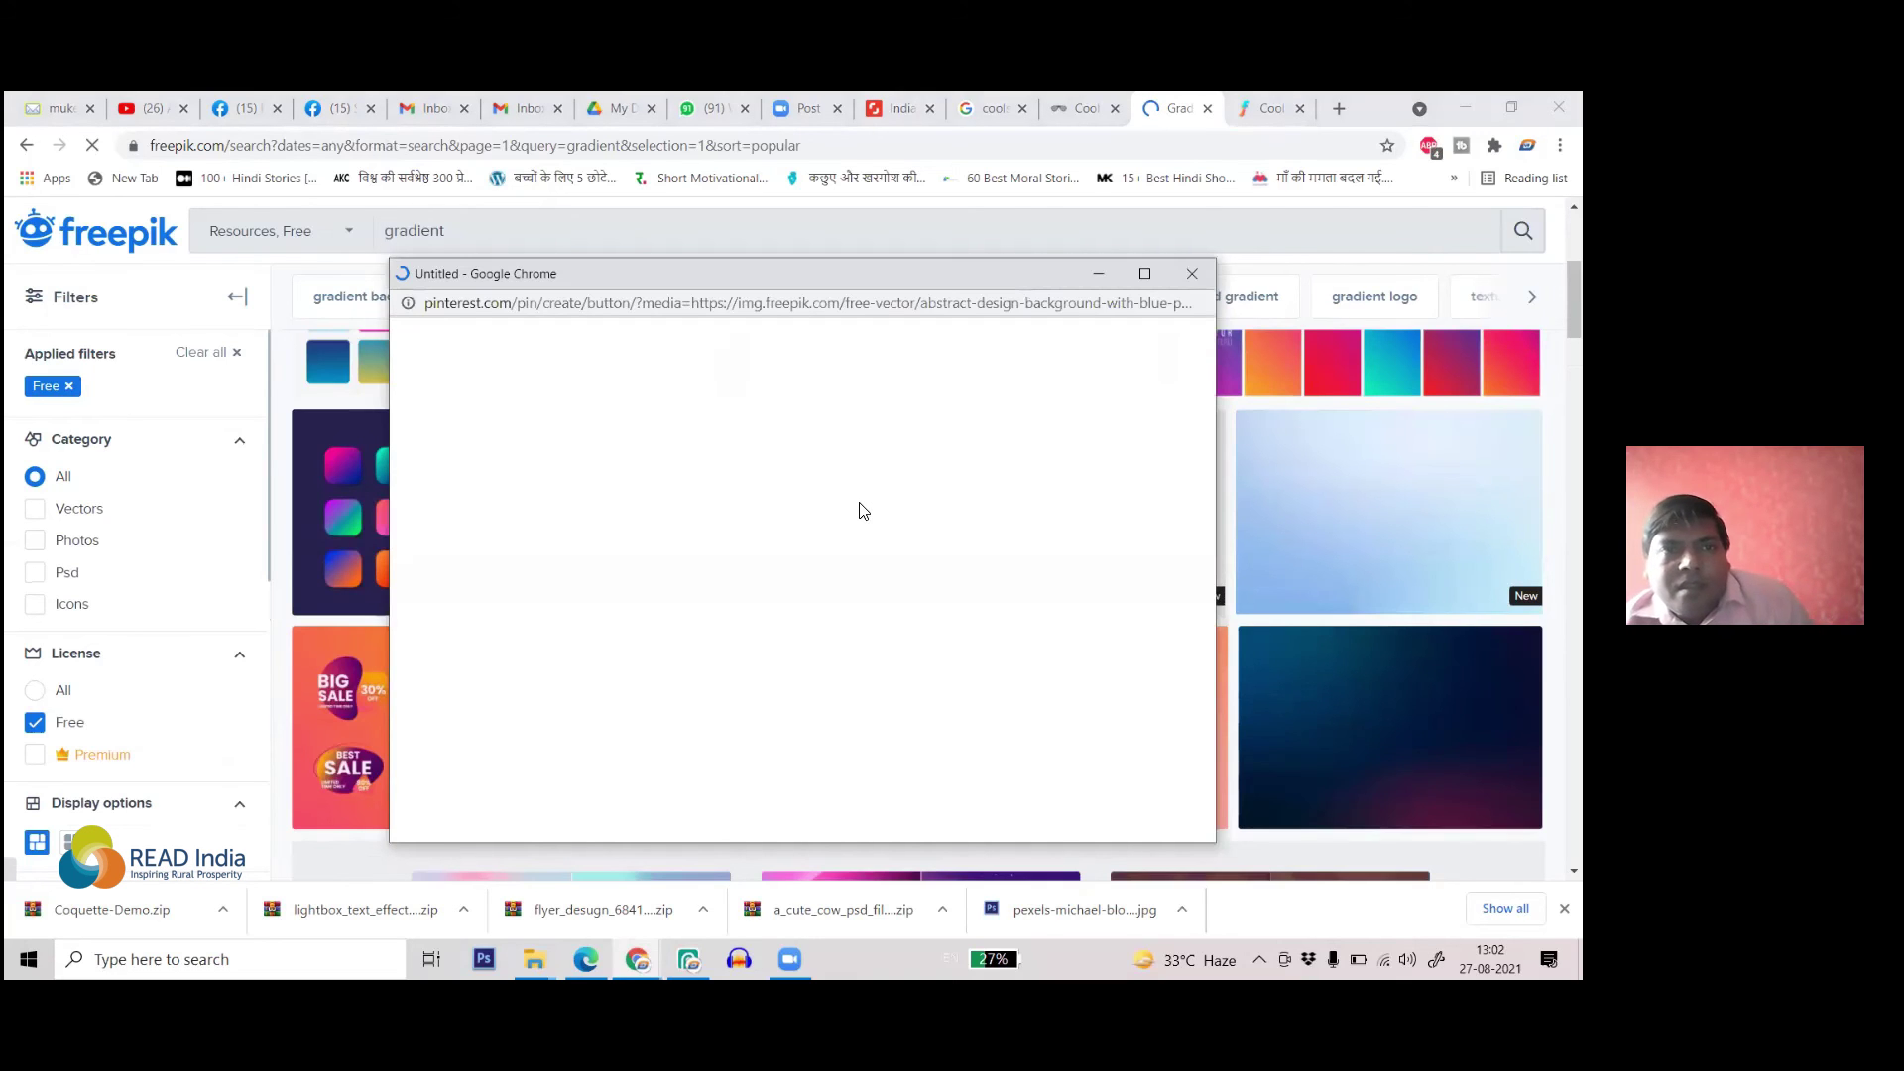
click(1191, 275)
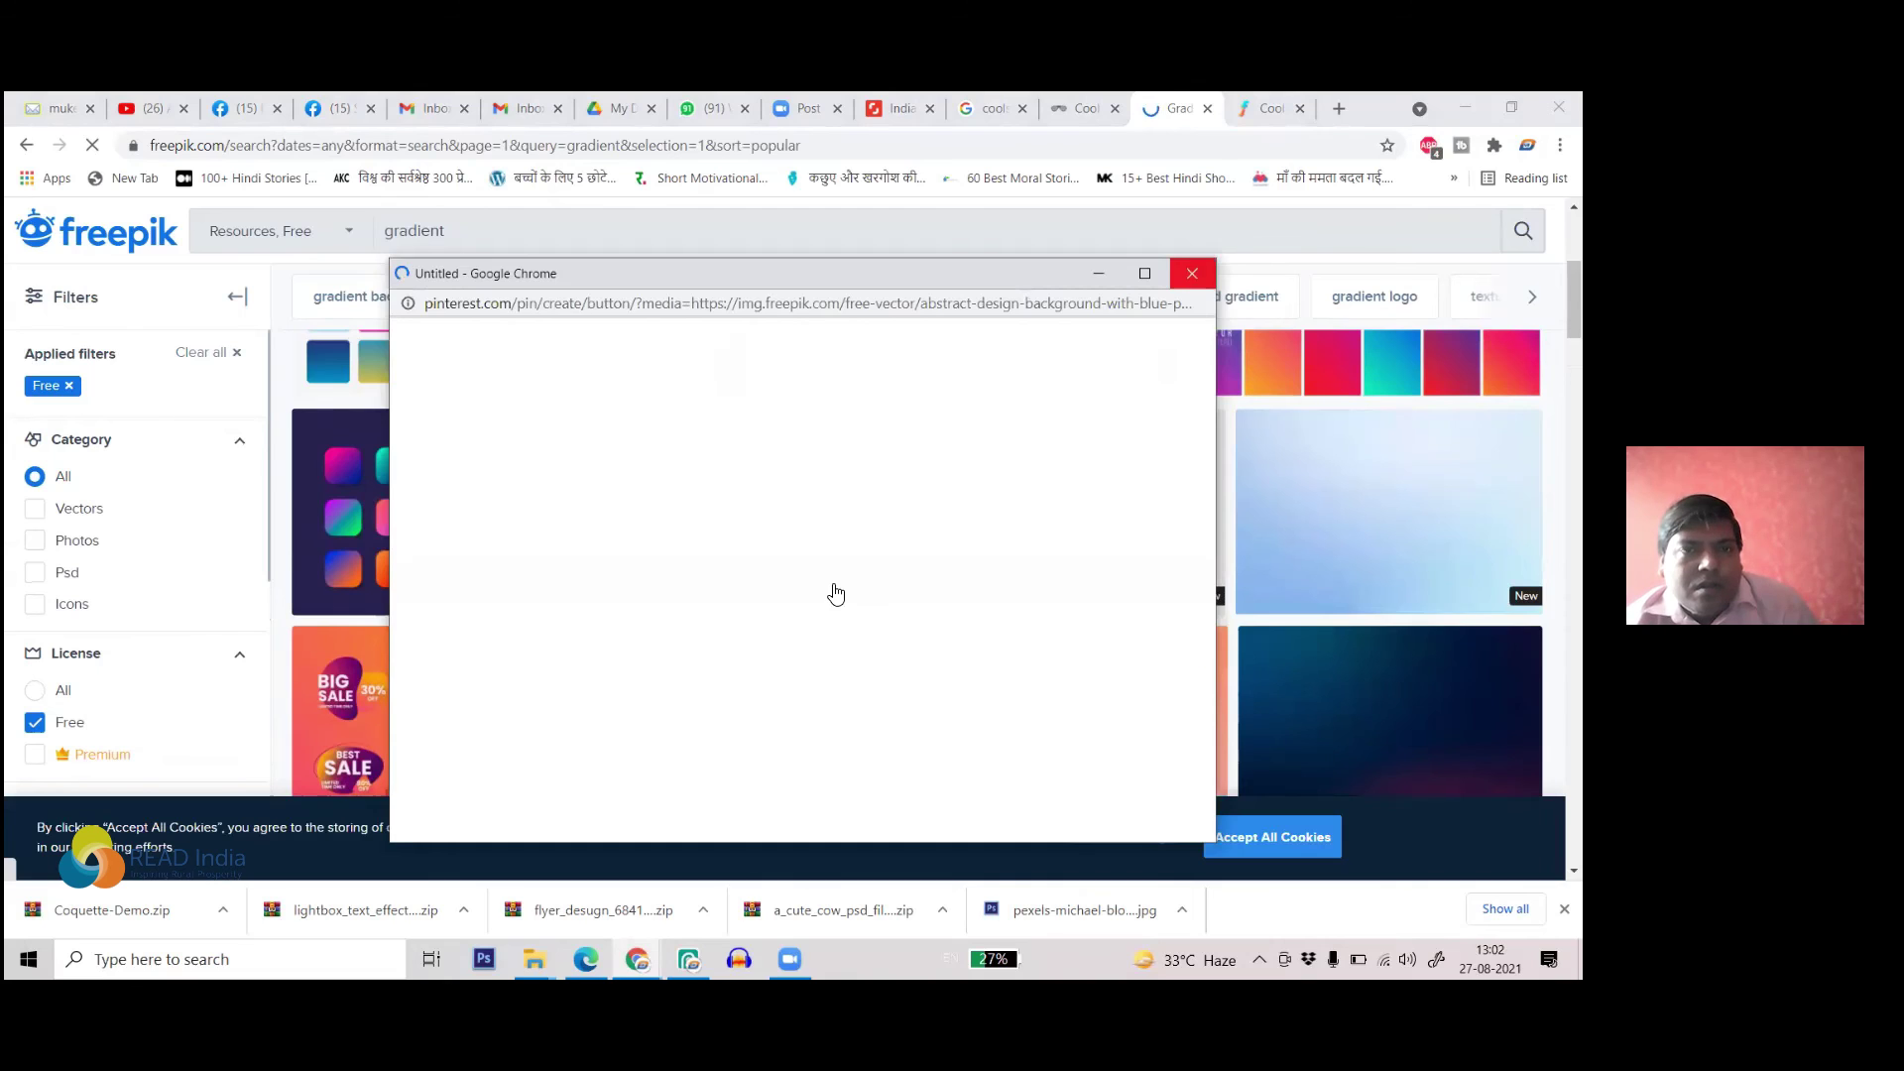
scroll(498, 485, up, 1)
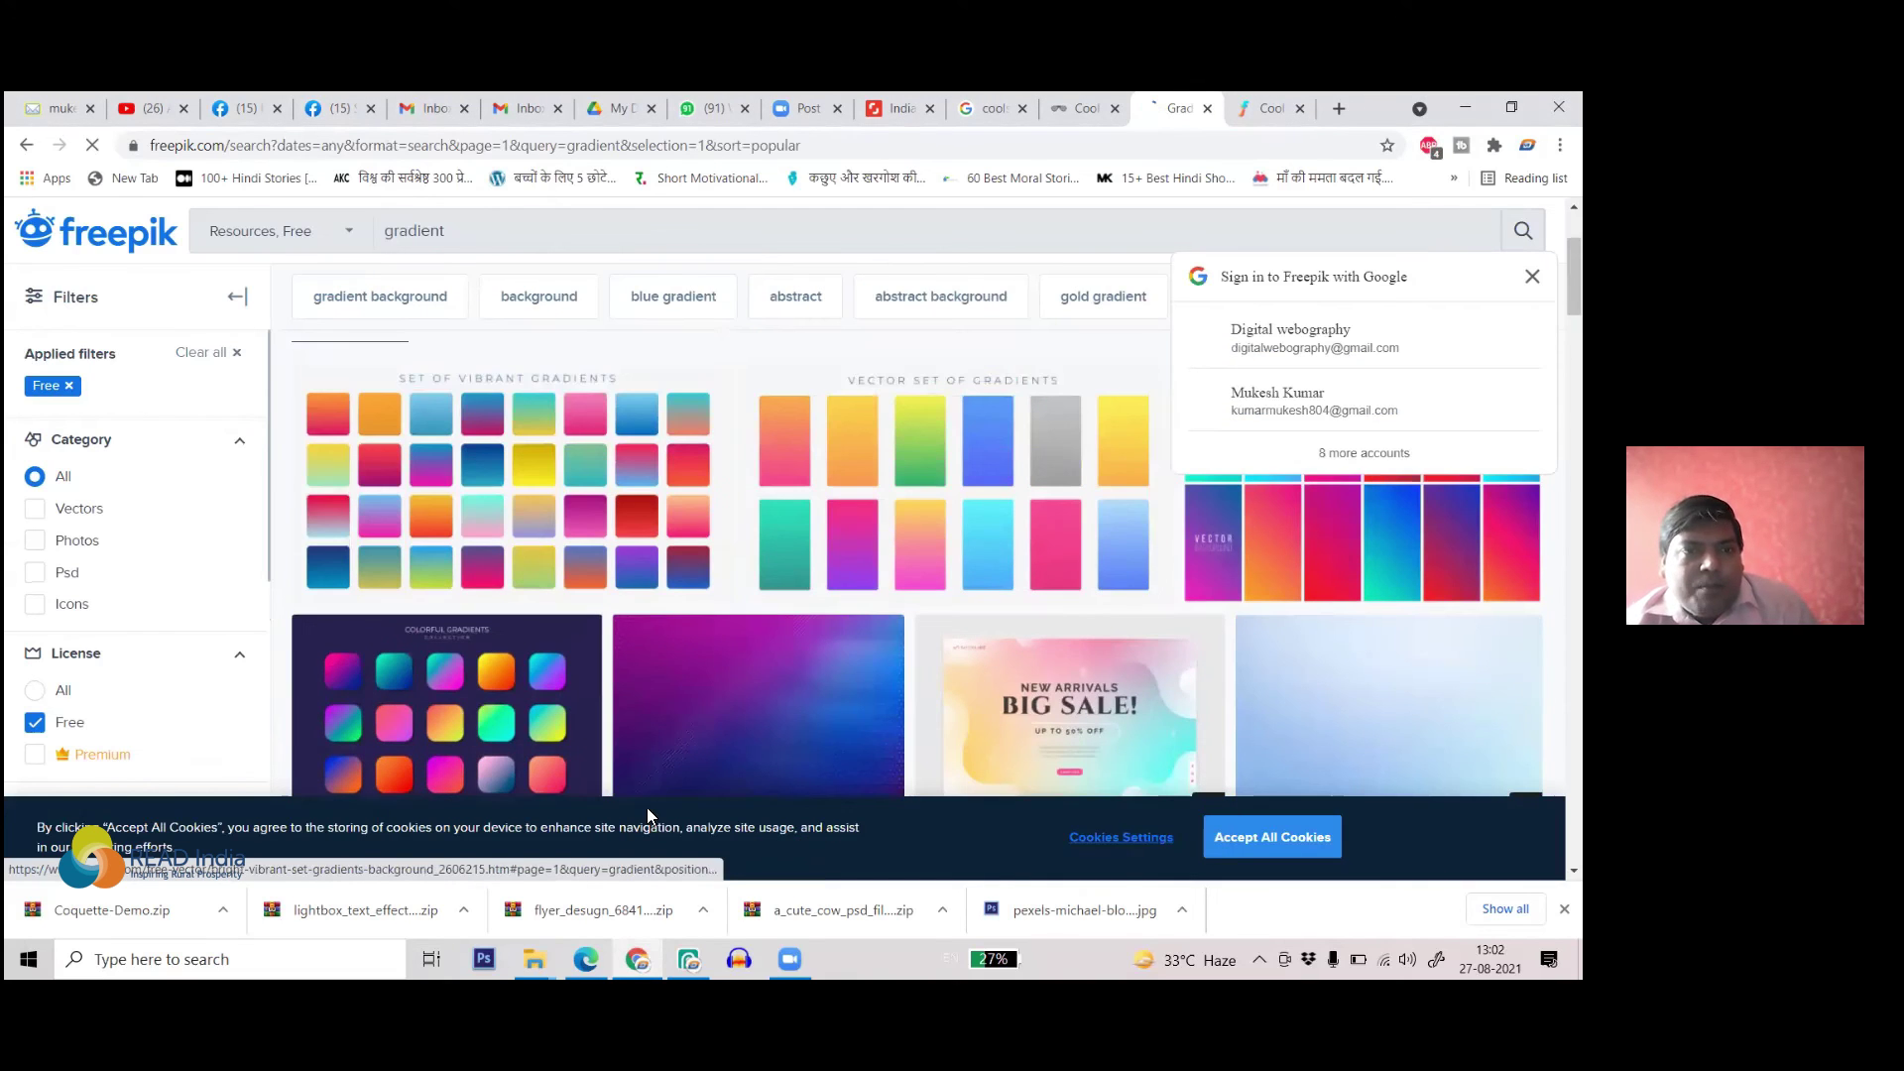
mouse_move(553, 489)
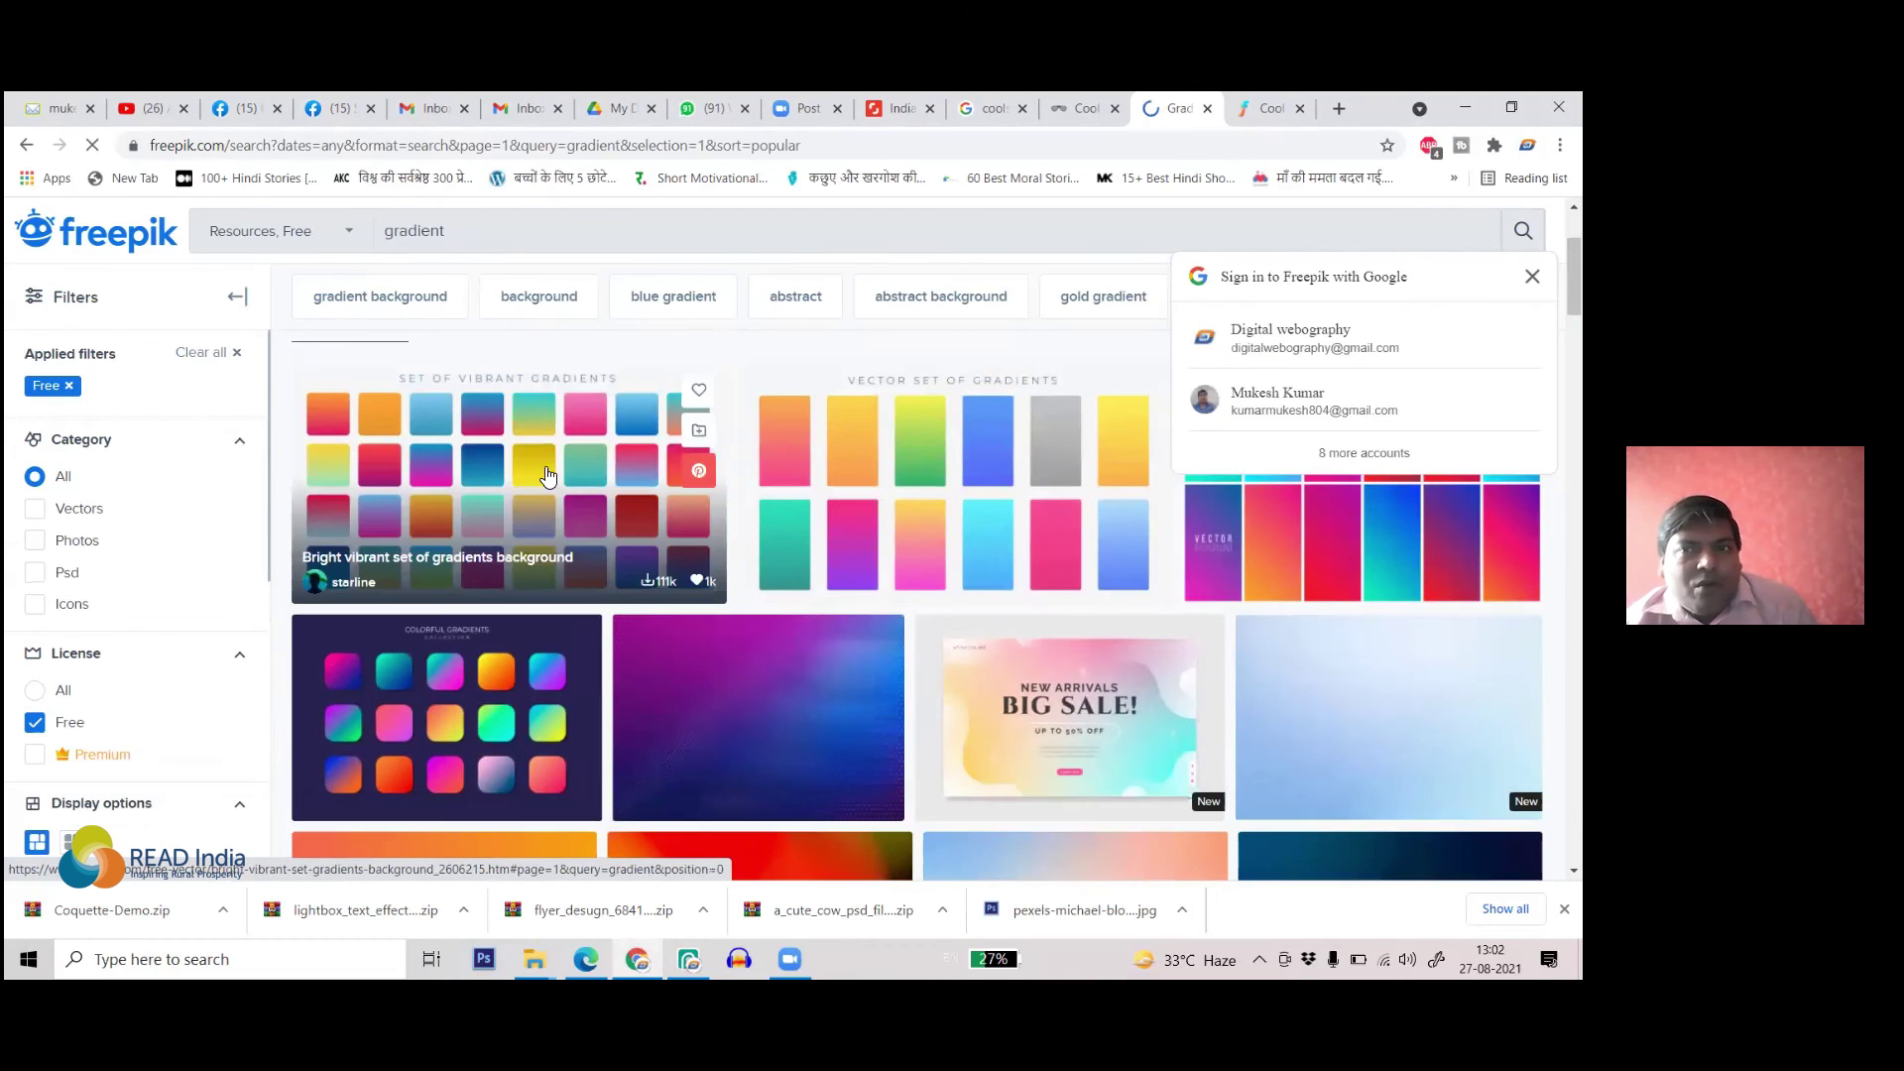
click(535, 449)
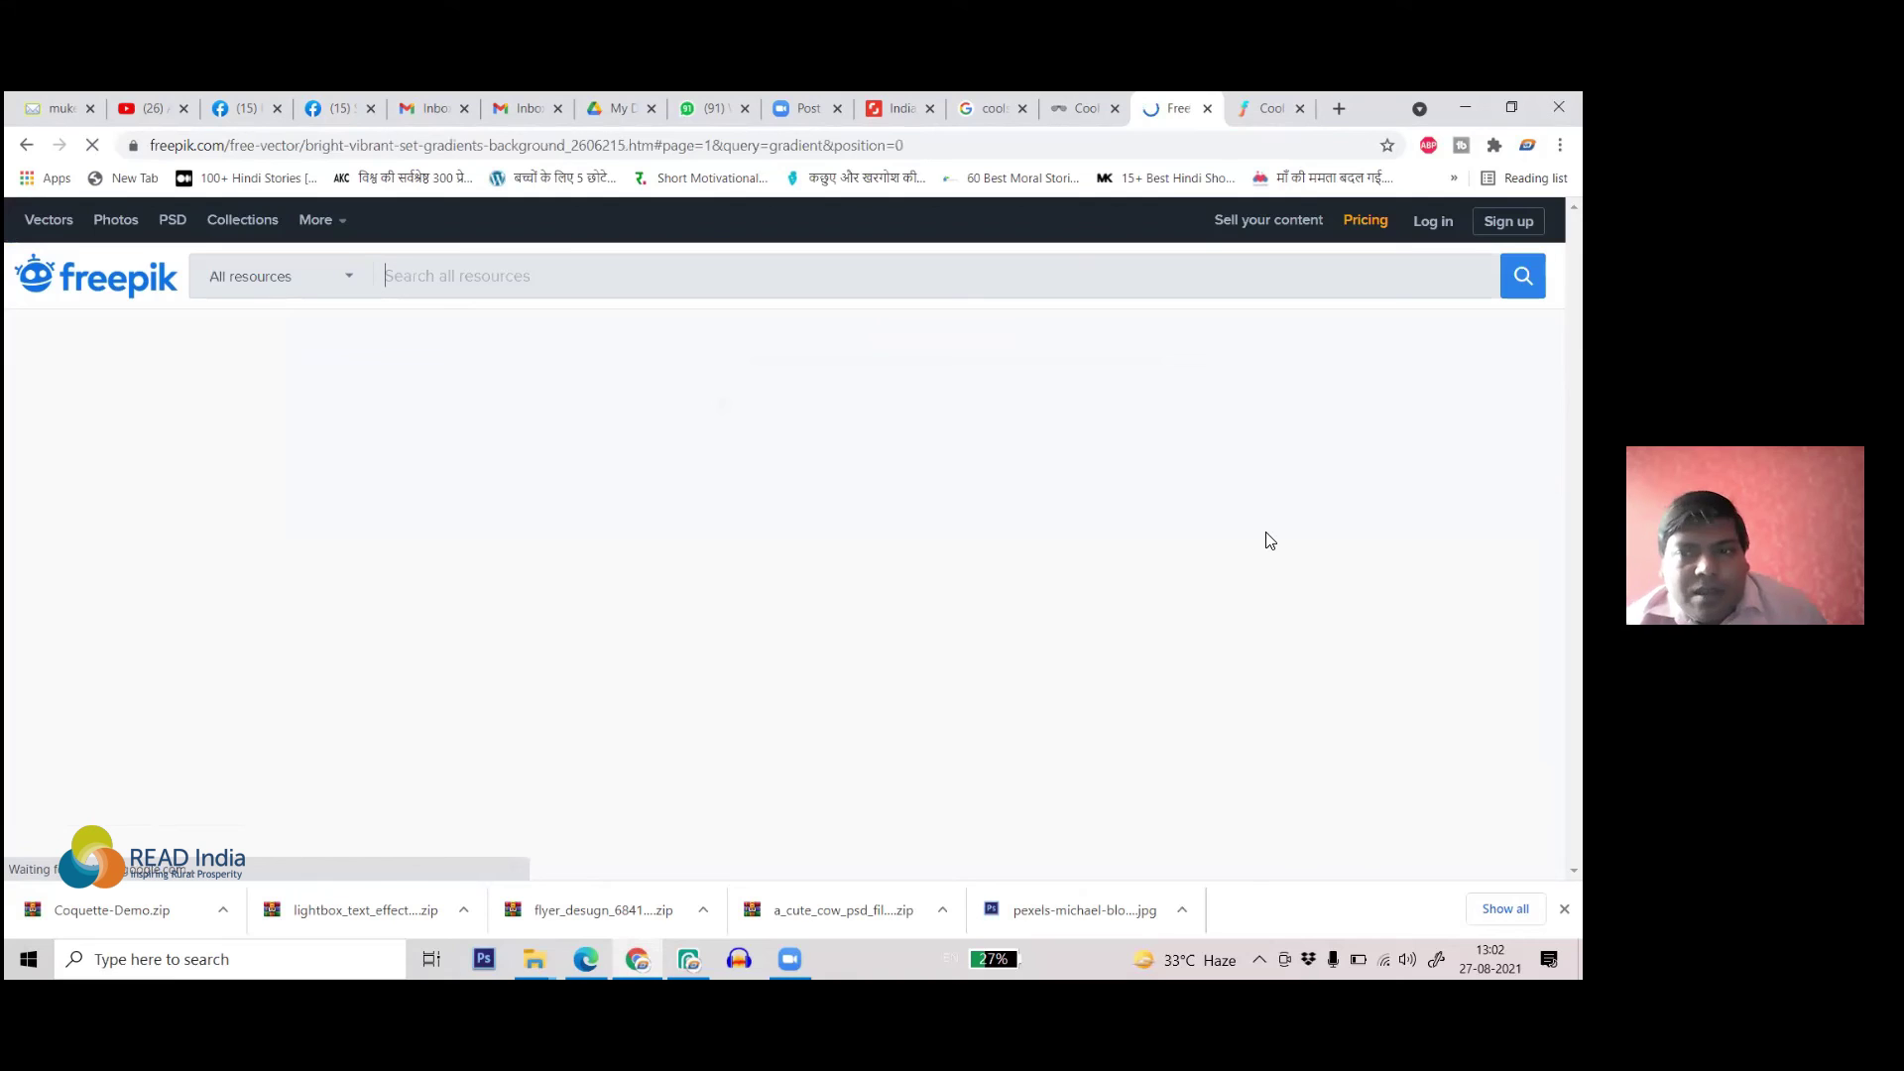
scroll(1067, 591, down, 2)
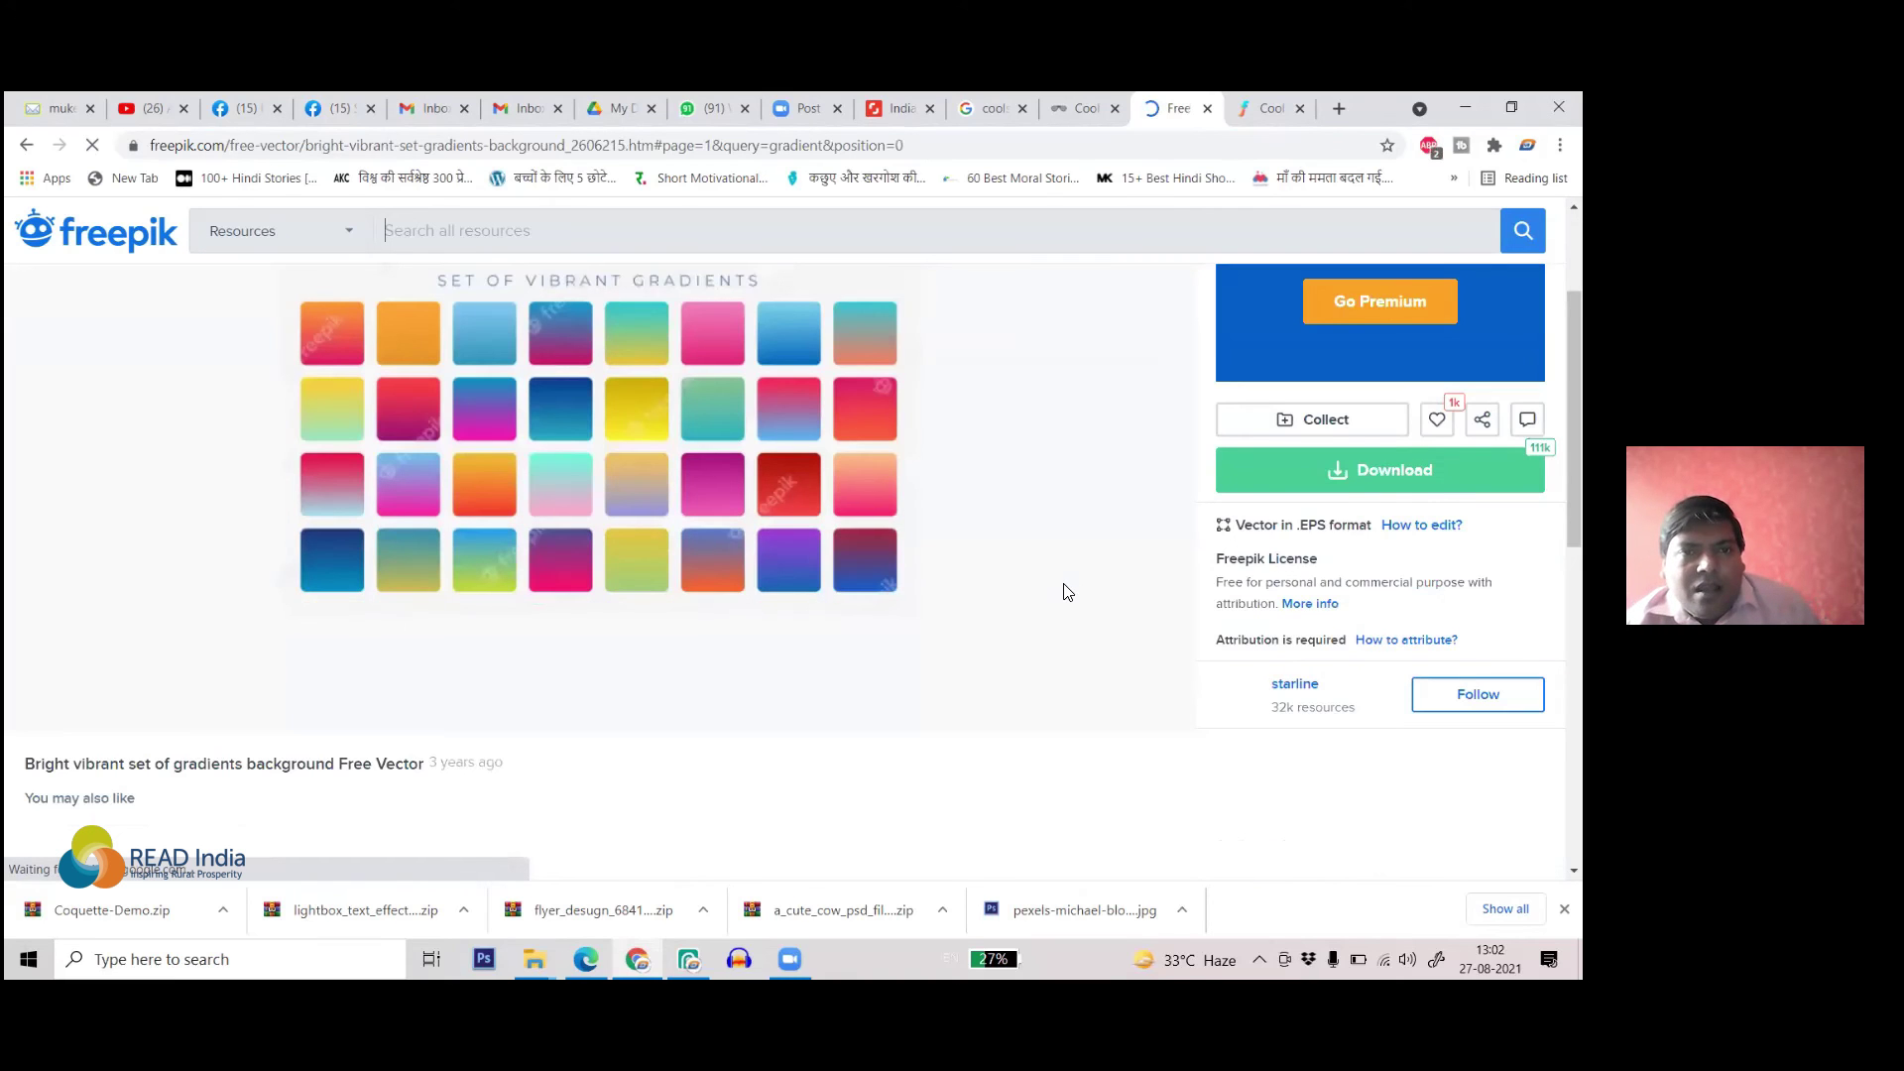
scroll(564, 515, up, 1)
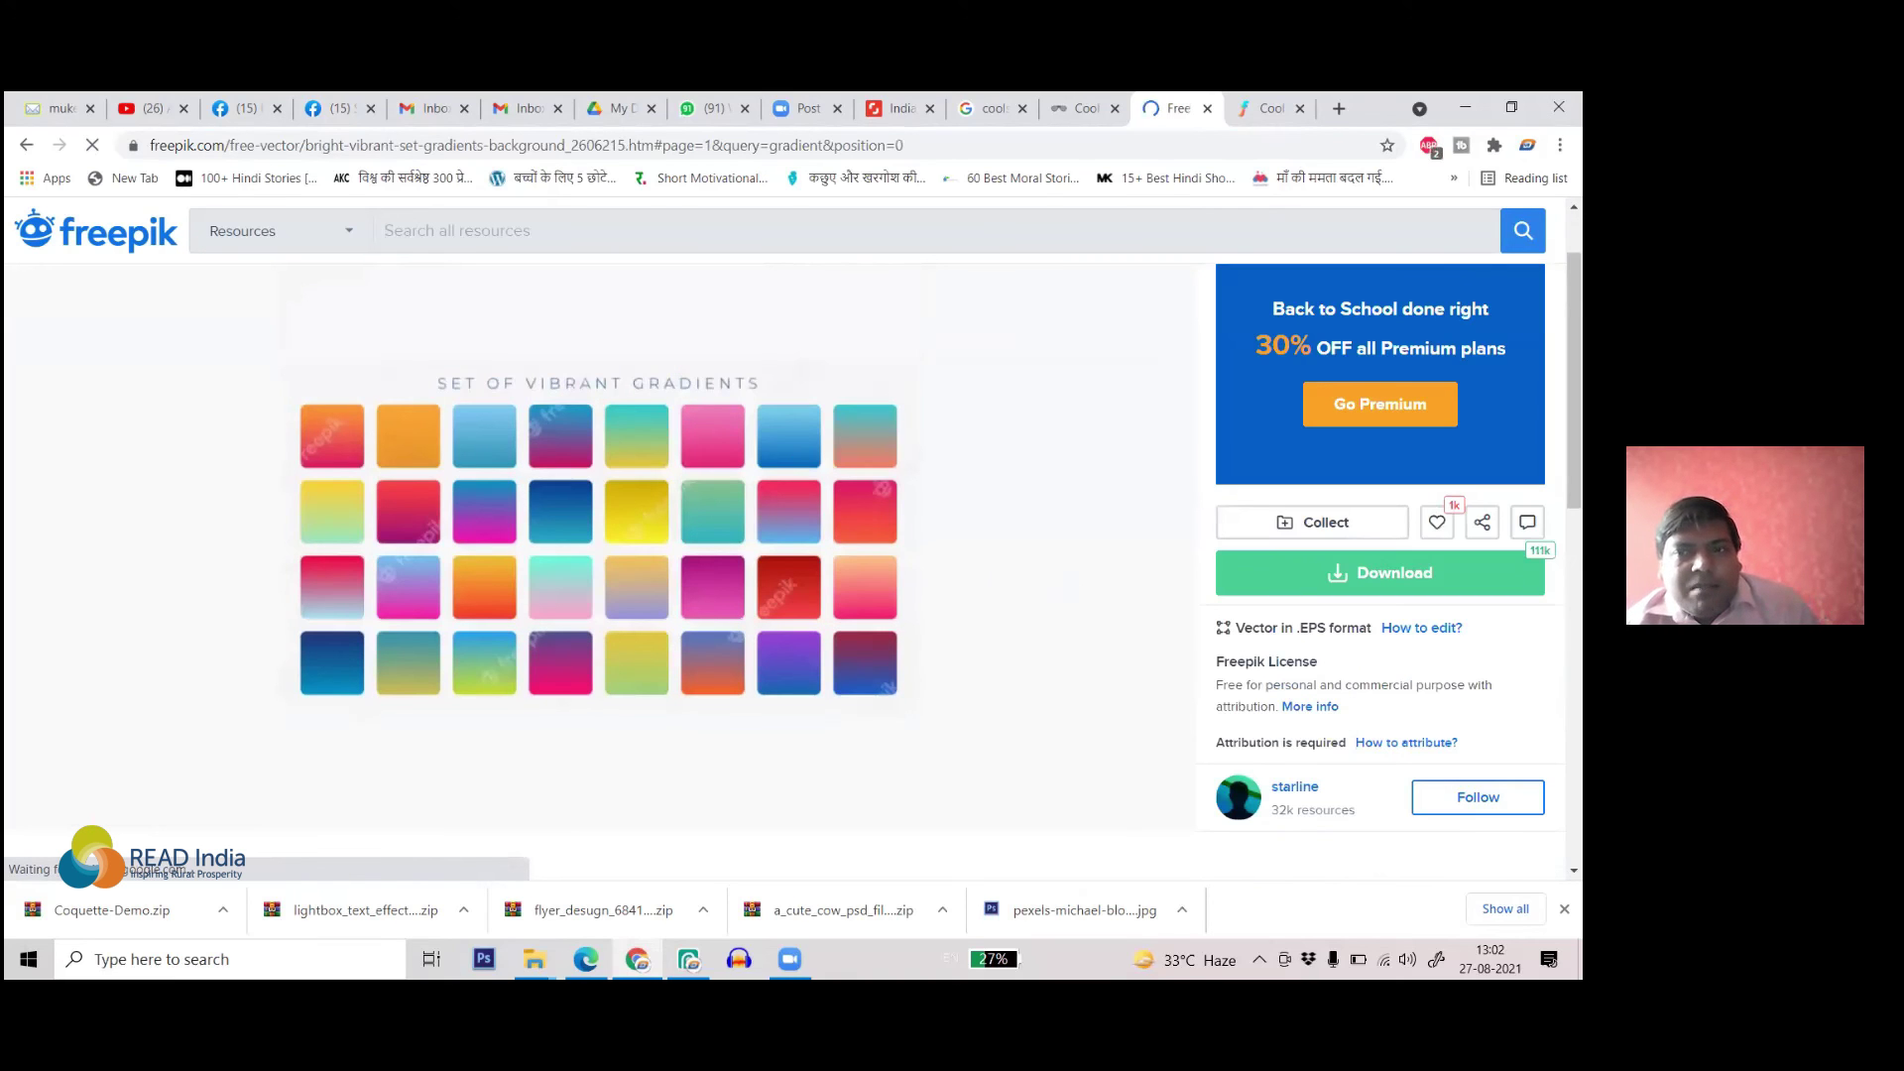
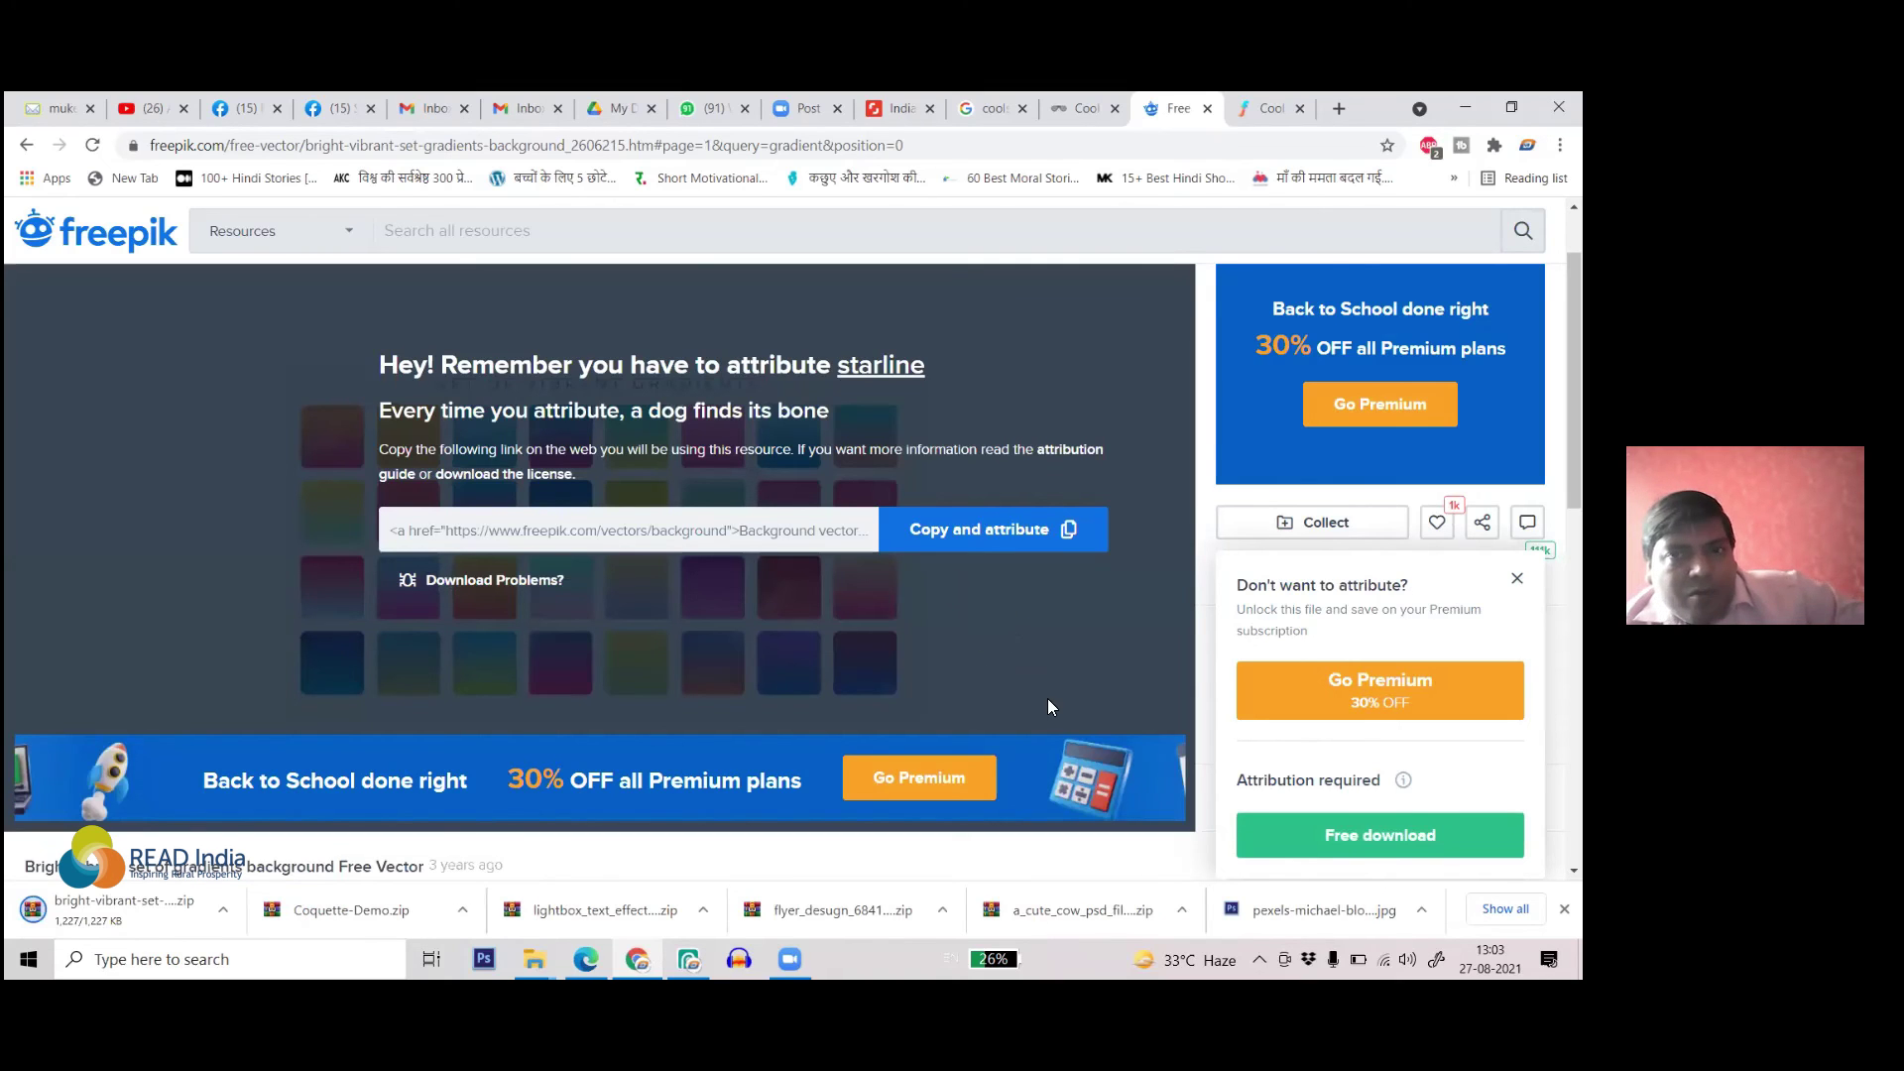
- Extract the downloaded bright-vibrant-set-gradients-background archive into its own folder in Downloads and open that folder
click(224, 912)
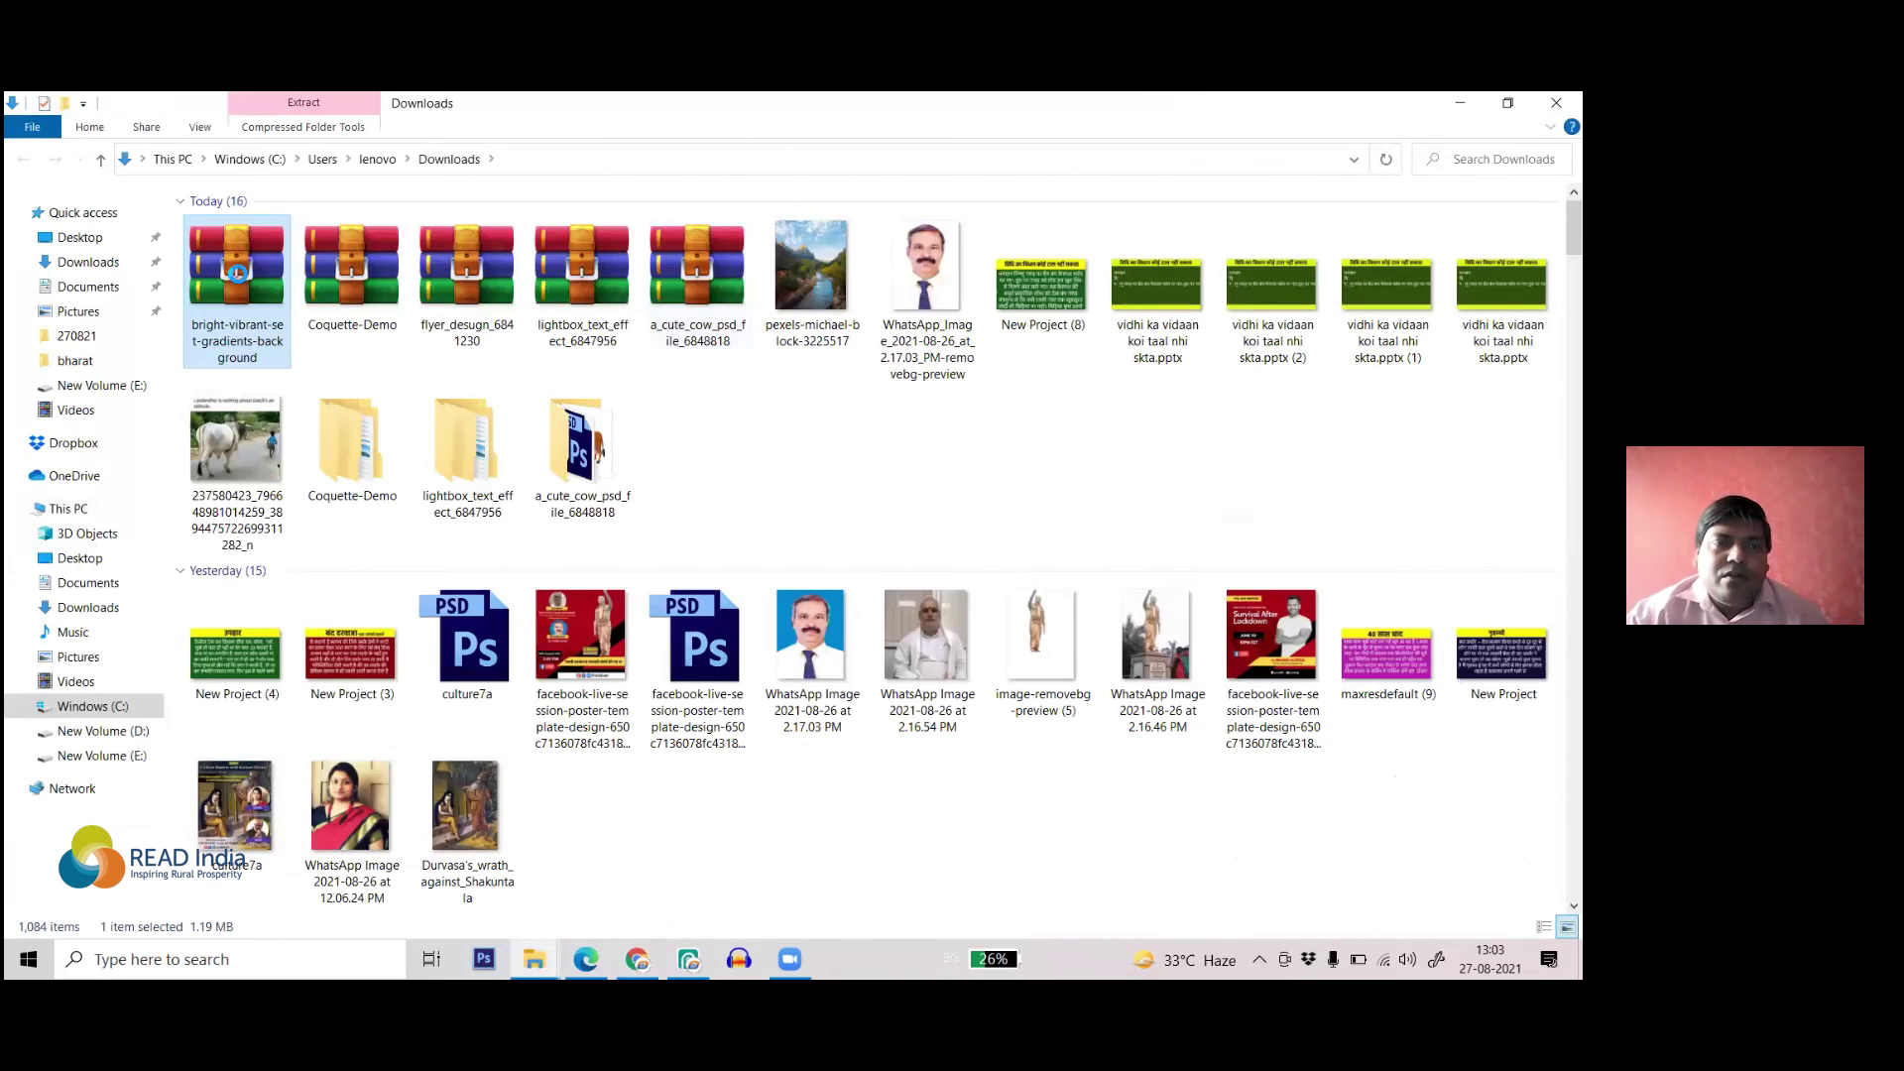
right_click(231, 270)
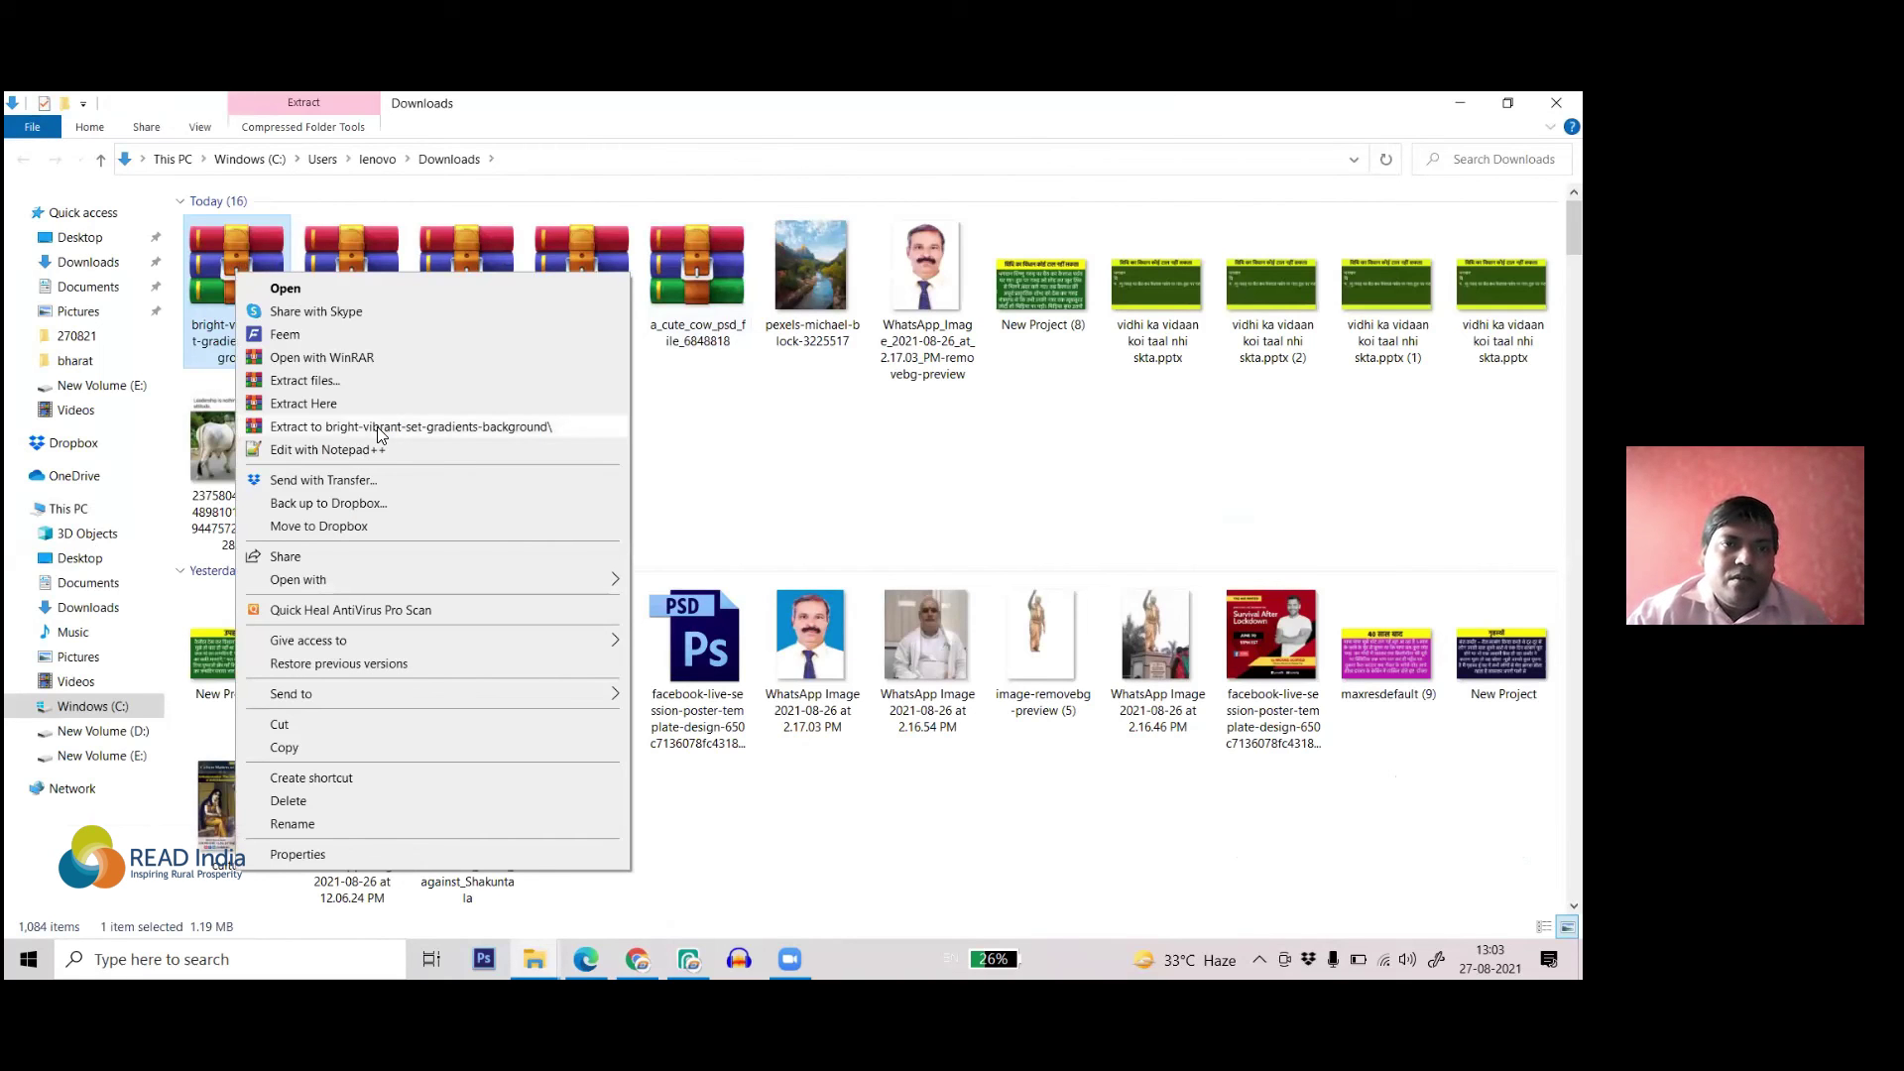
click(376, 427)
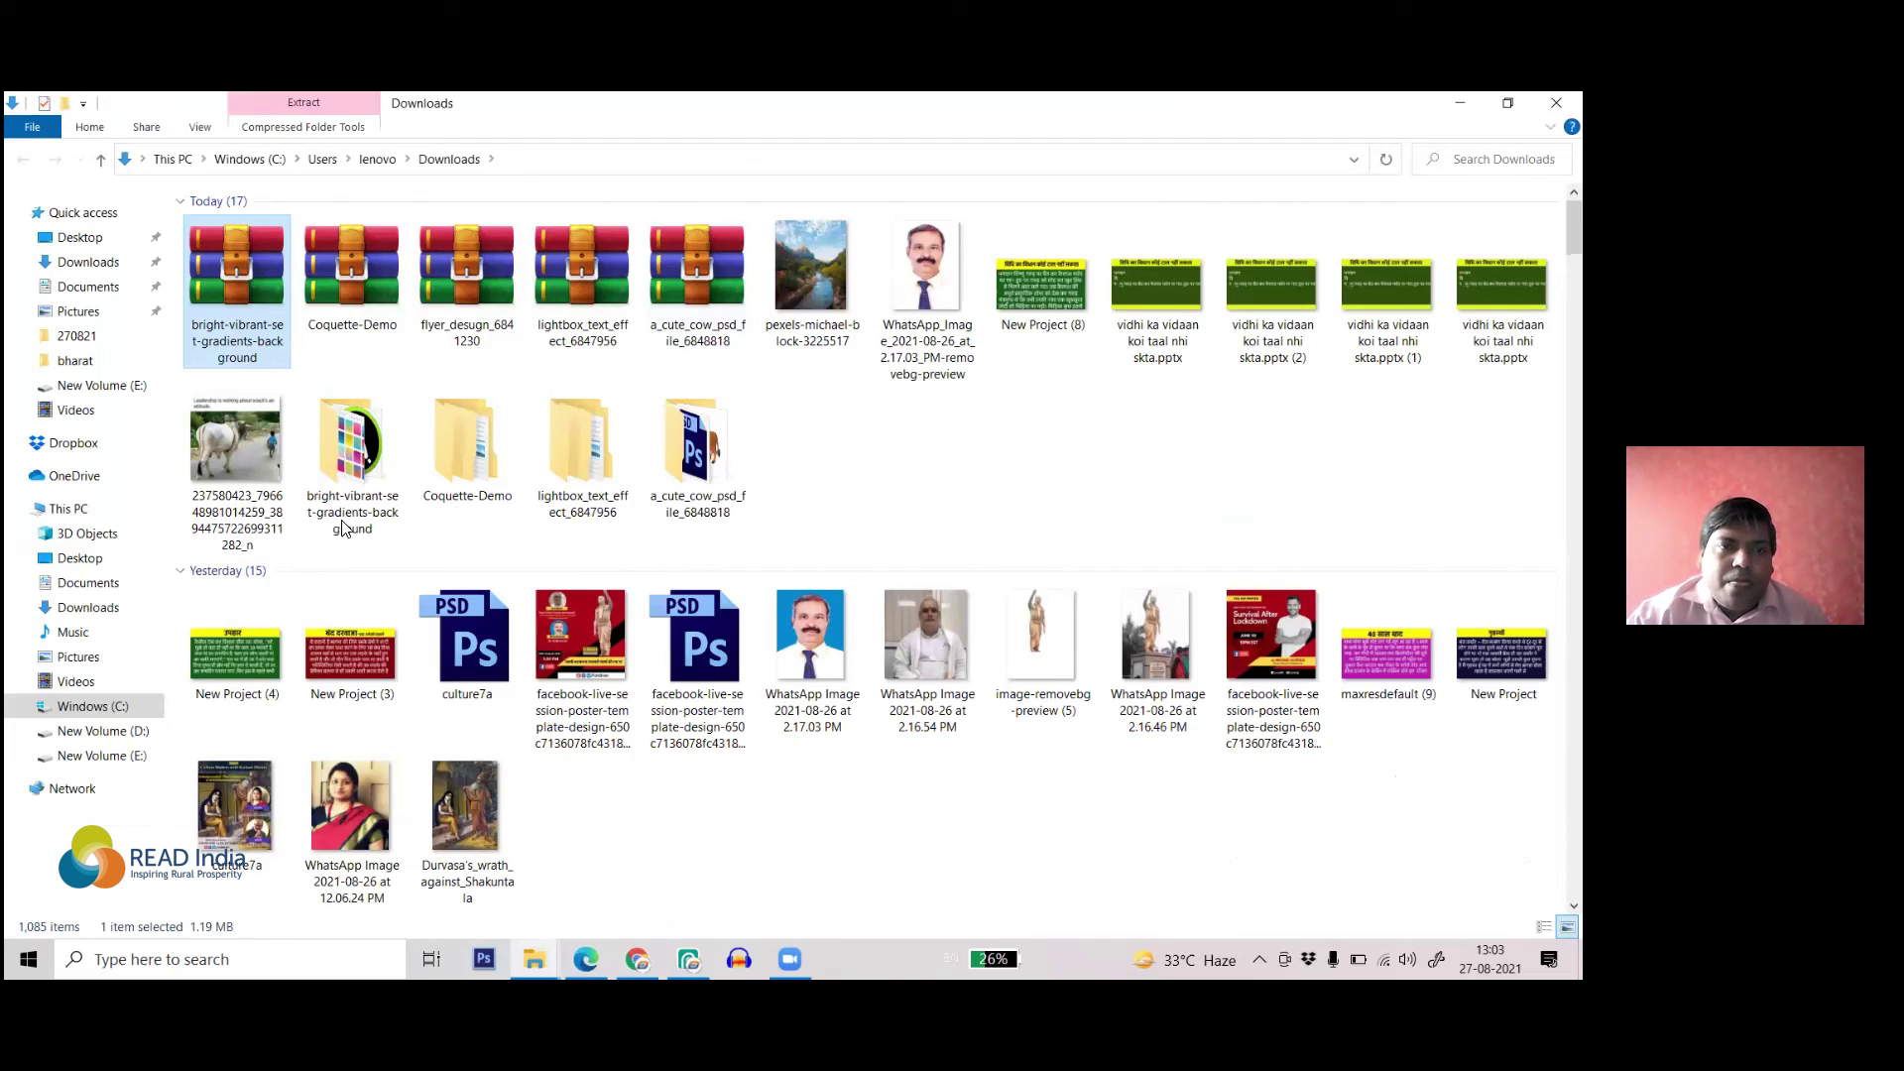
double_click(334, 474)
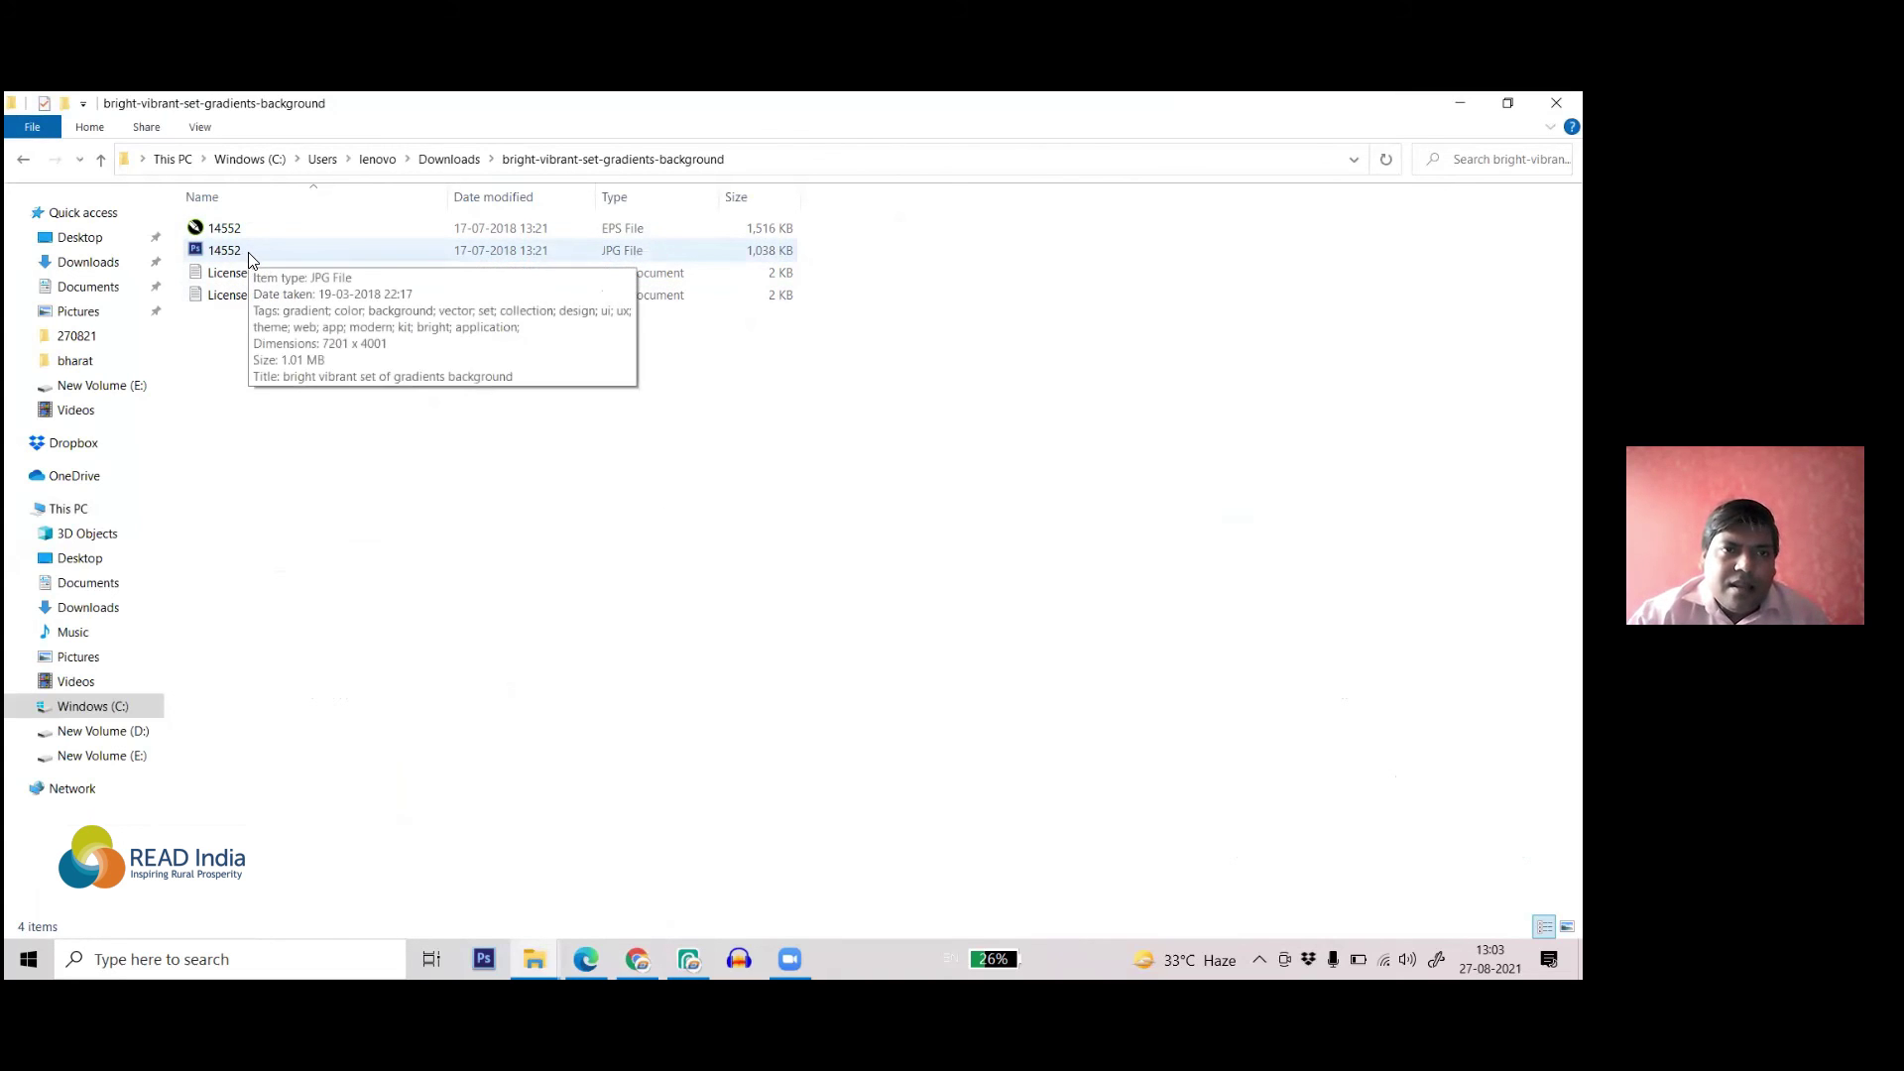
- Open the 14552 EPS file in Photopea and expand Layer 1 and its group to list the gradient paths
click(281, 230)
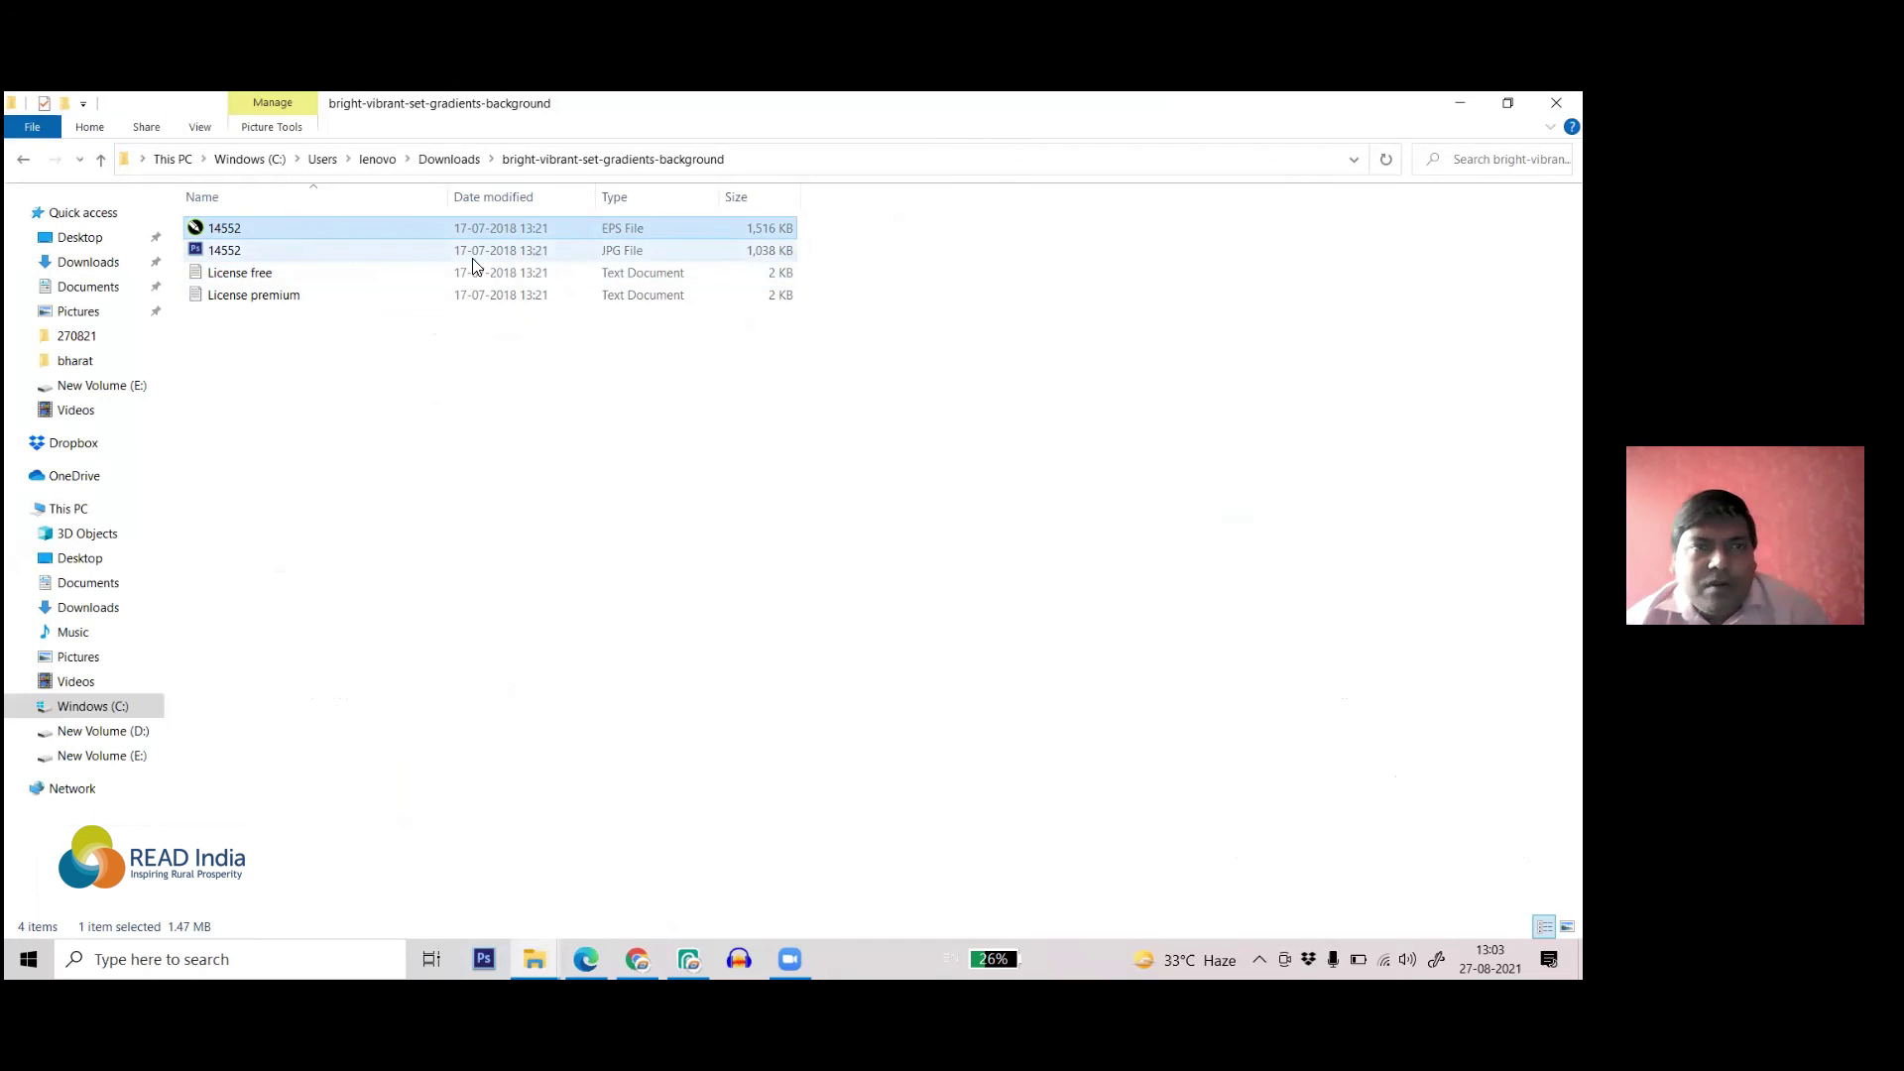
drag(210, 230, 787, 192)
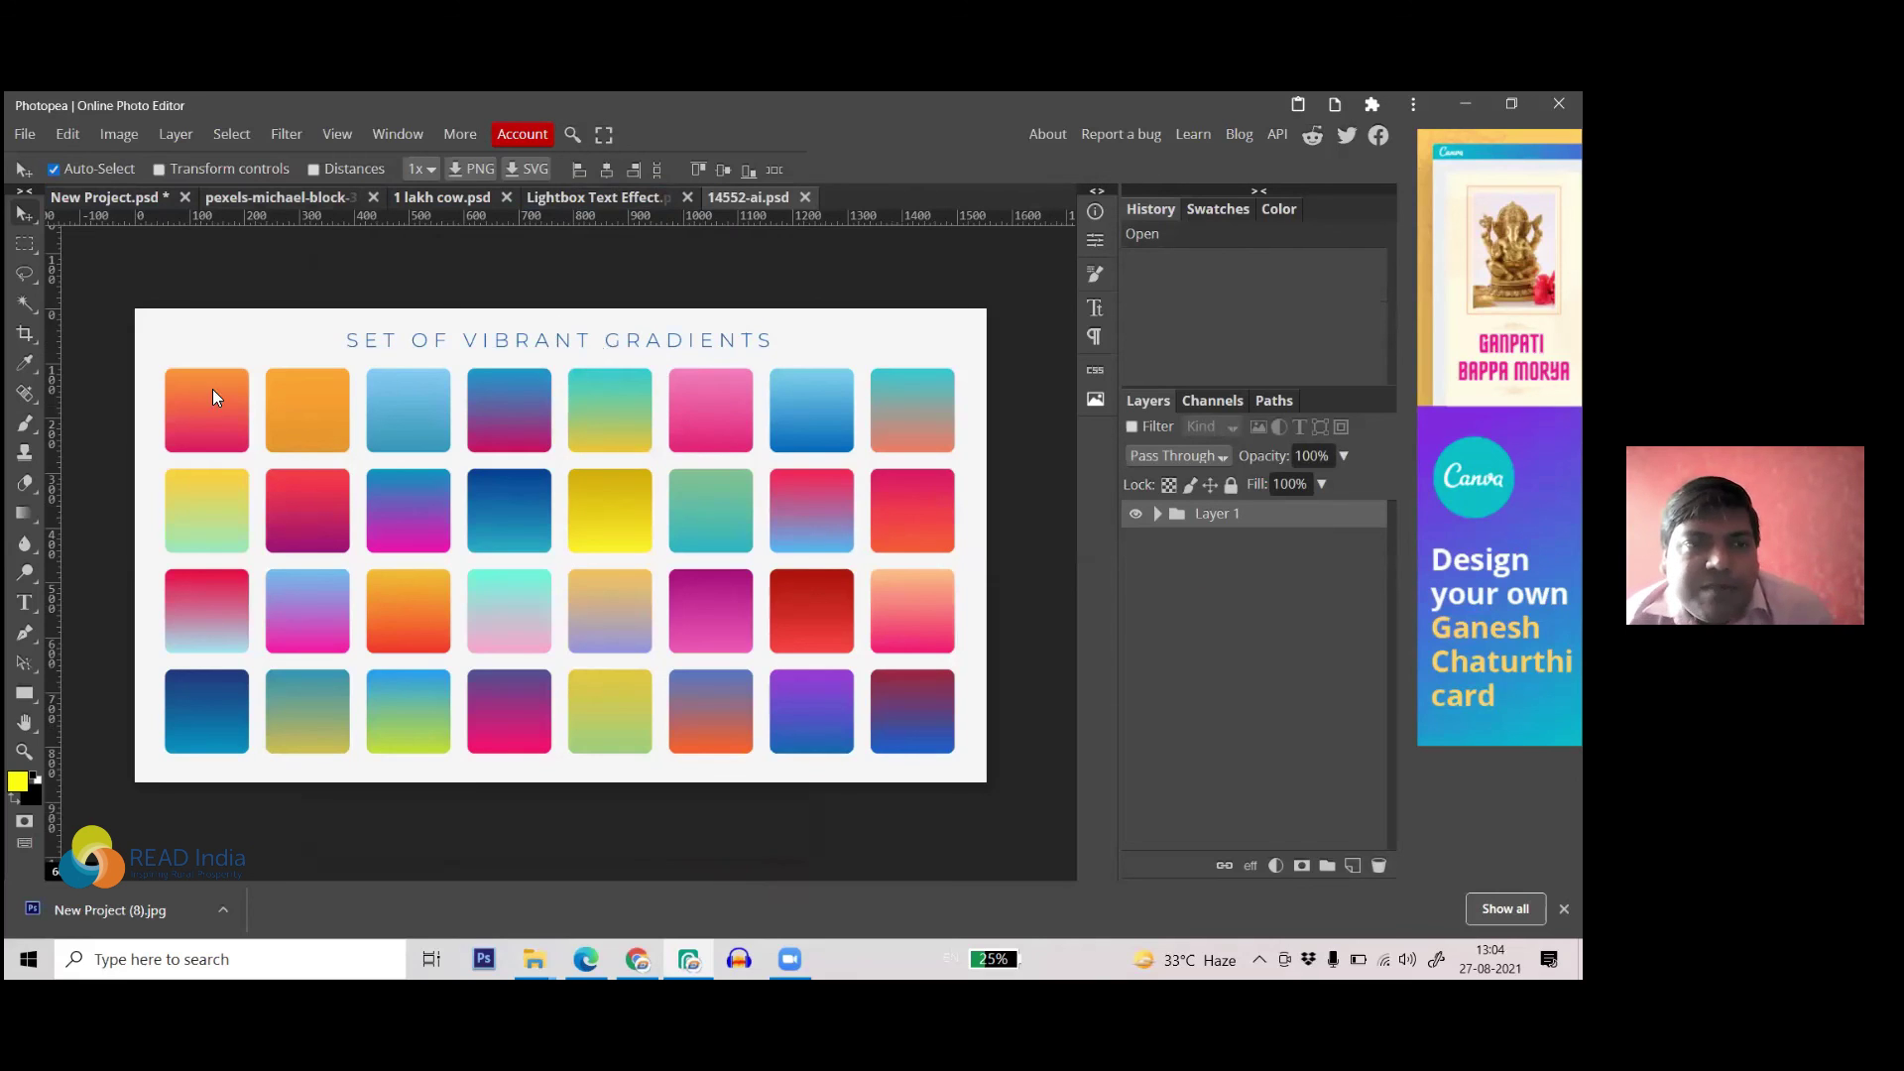
click(1156, 514)
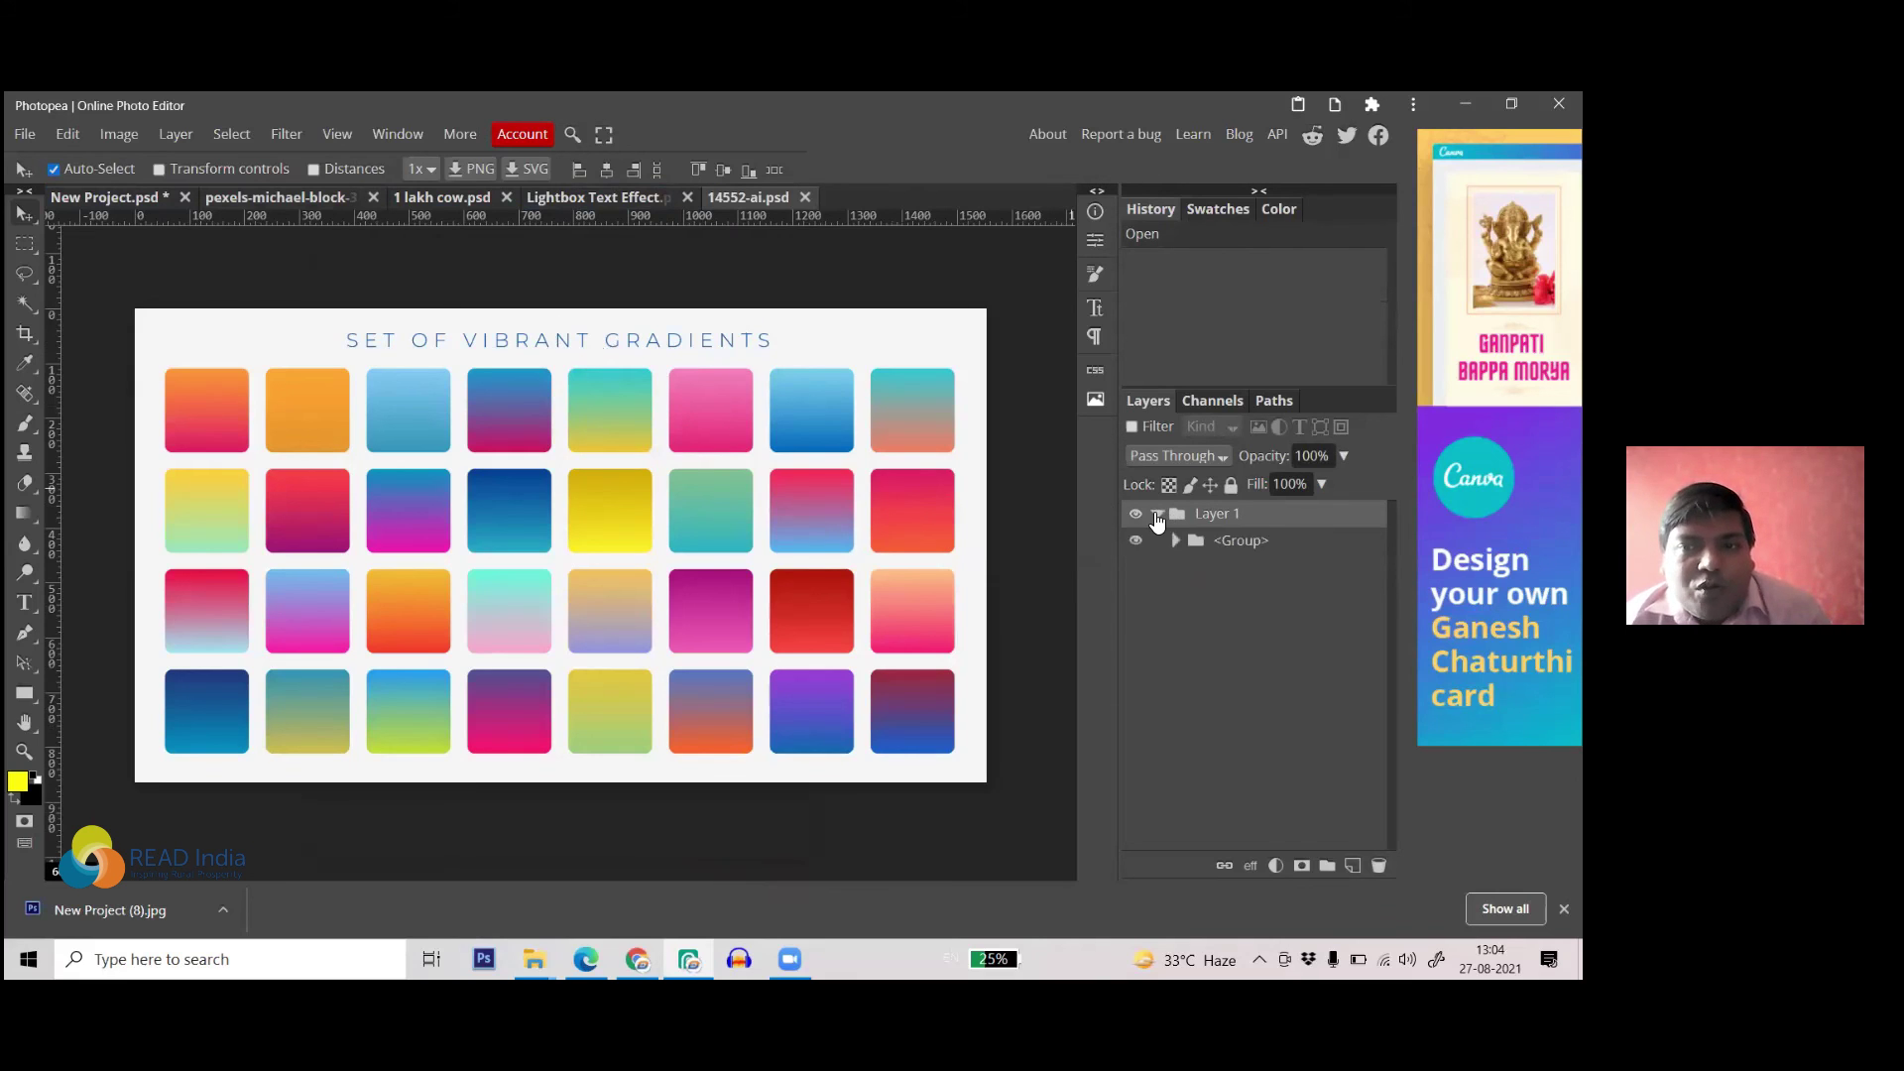
click(1170, 542)
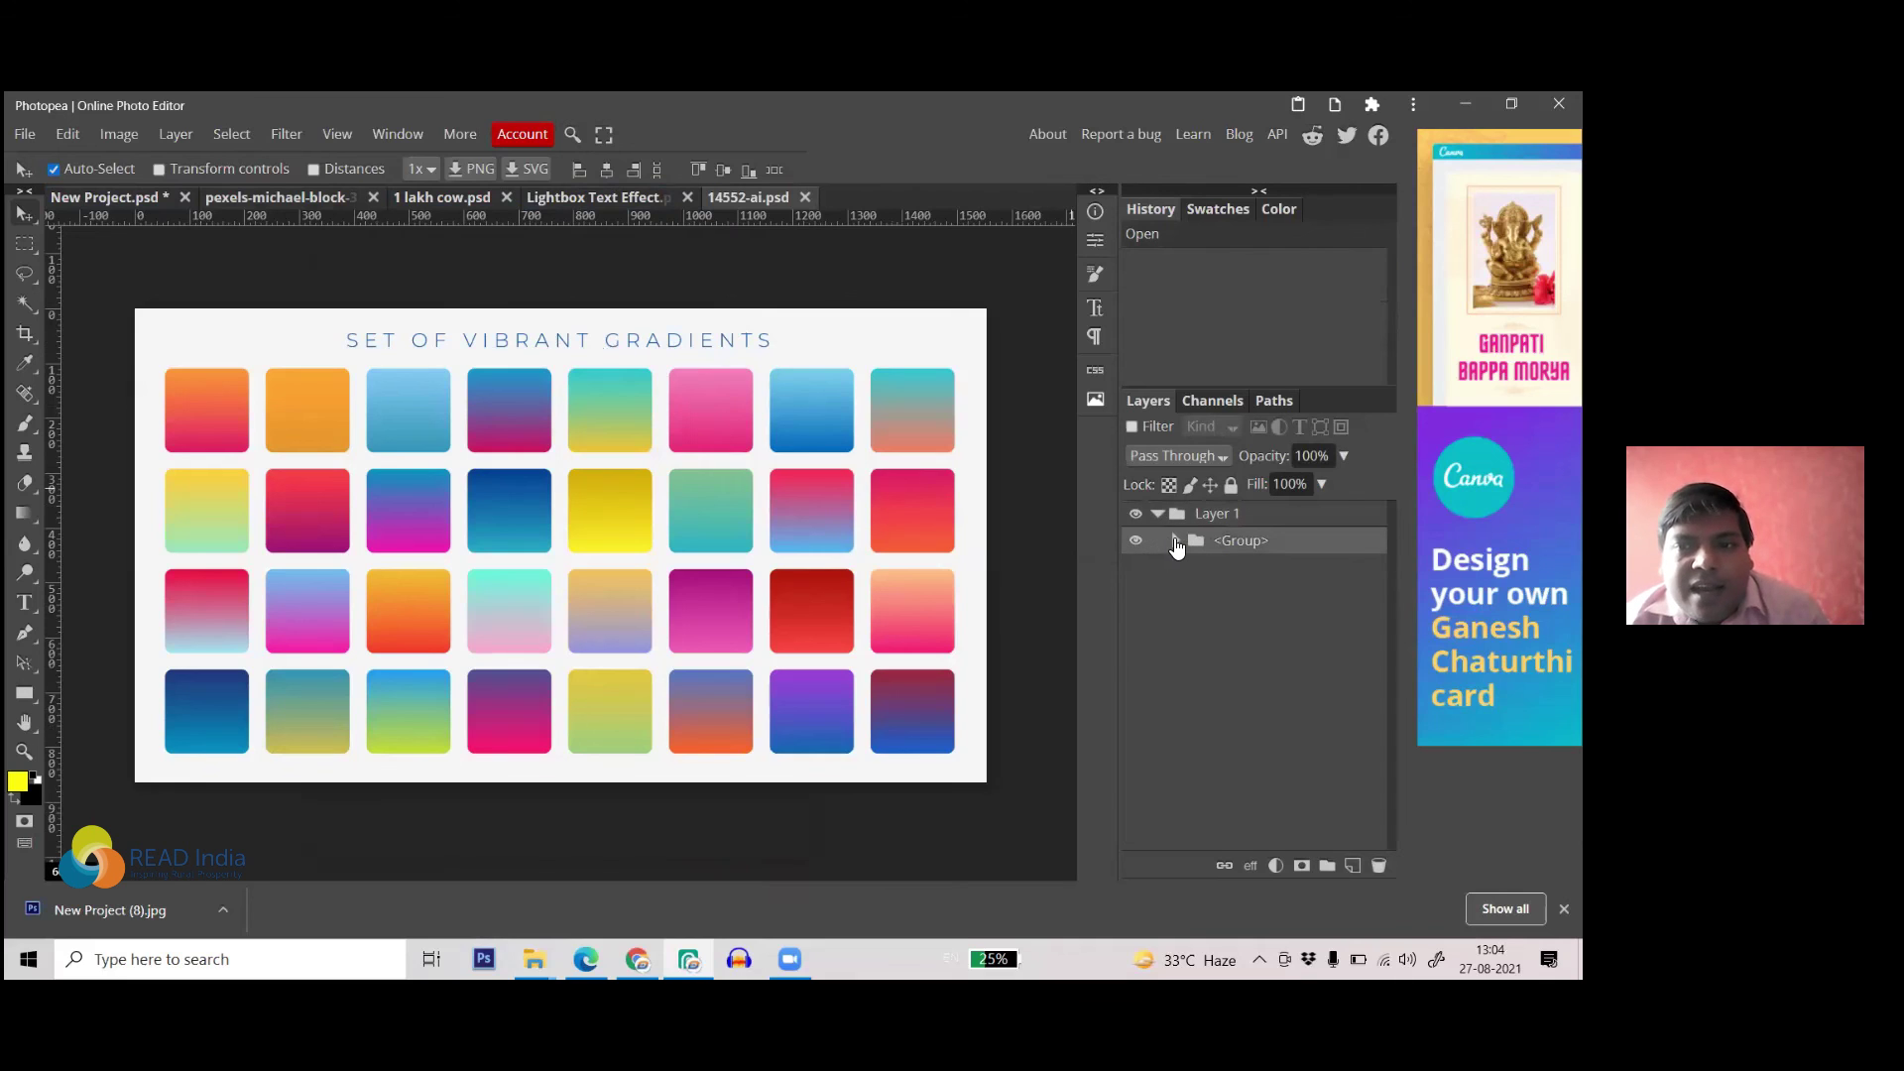
click(1174, 540)
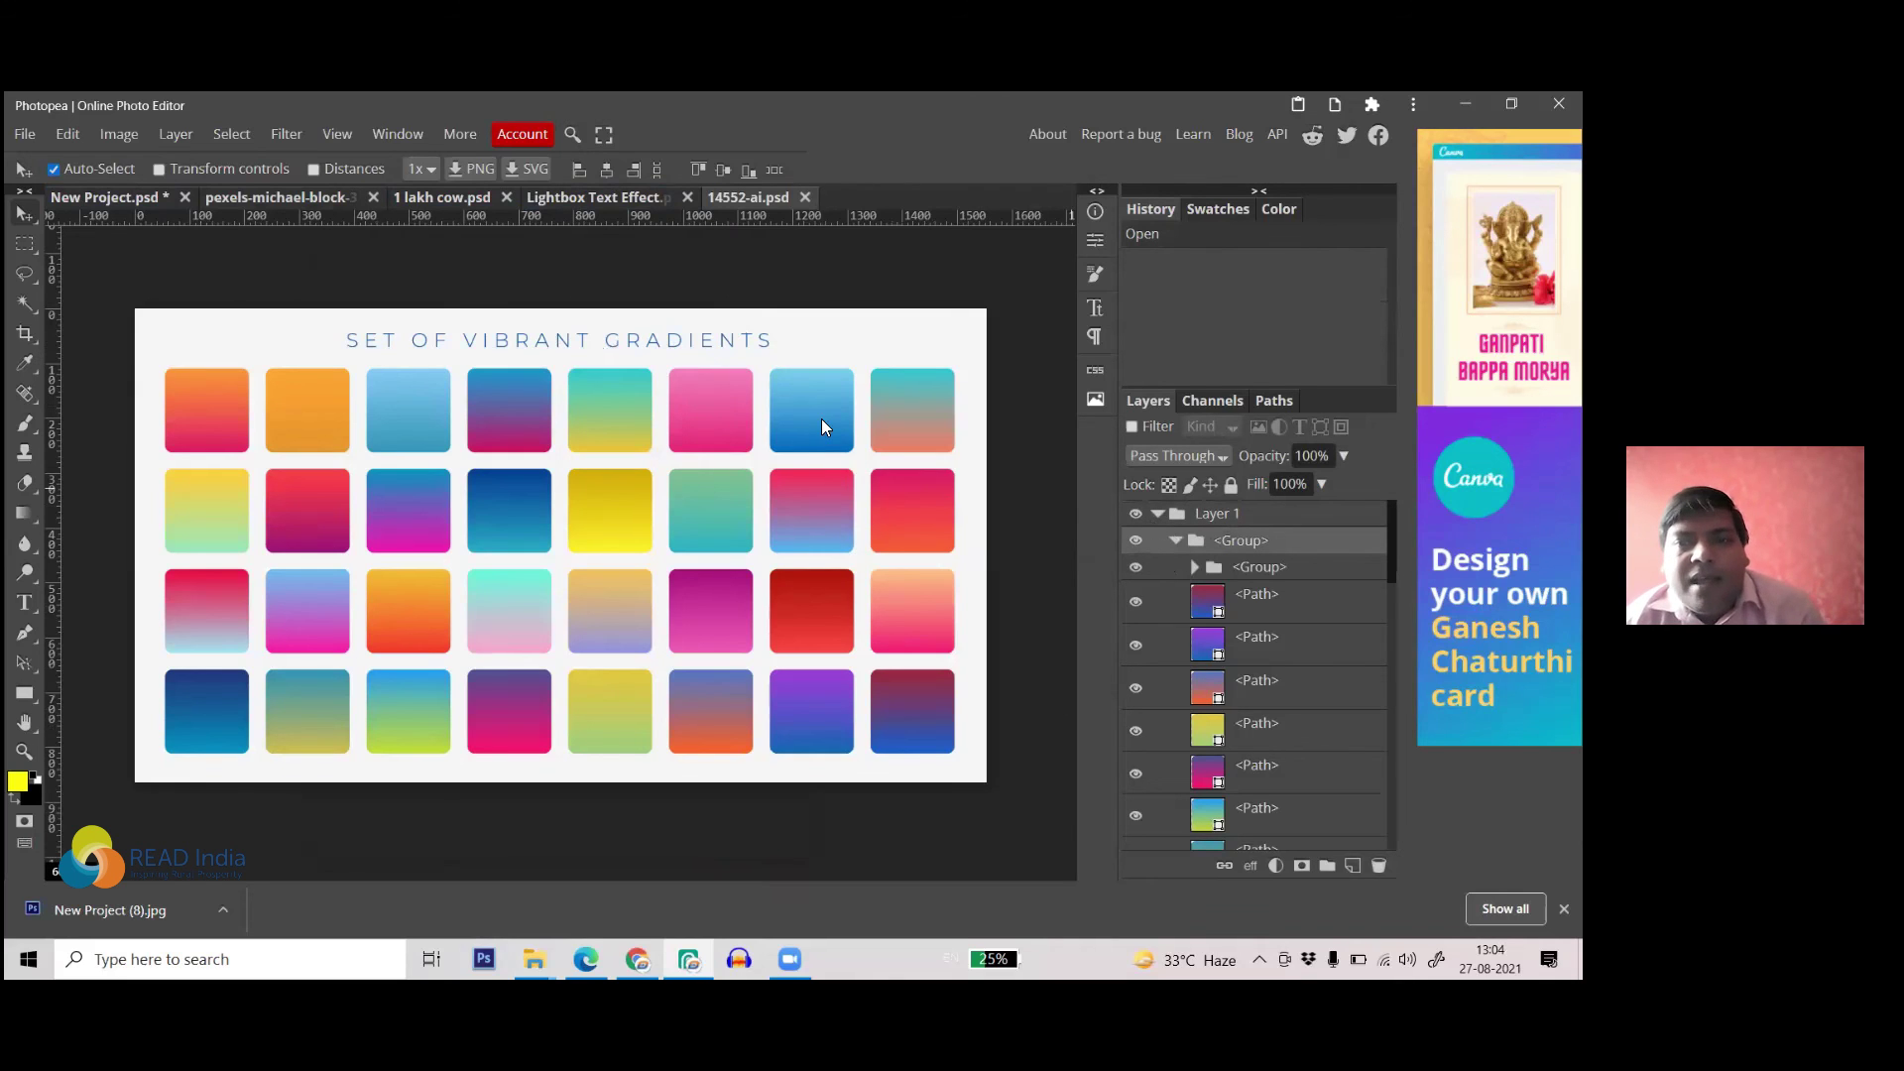
- Hide and show the path layer of the red-to-light-blue square in the third row, and select that square on the canvas
scroll(1174, 656, down, 6)
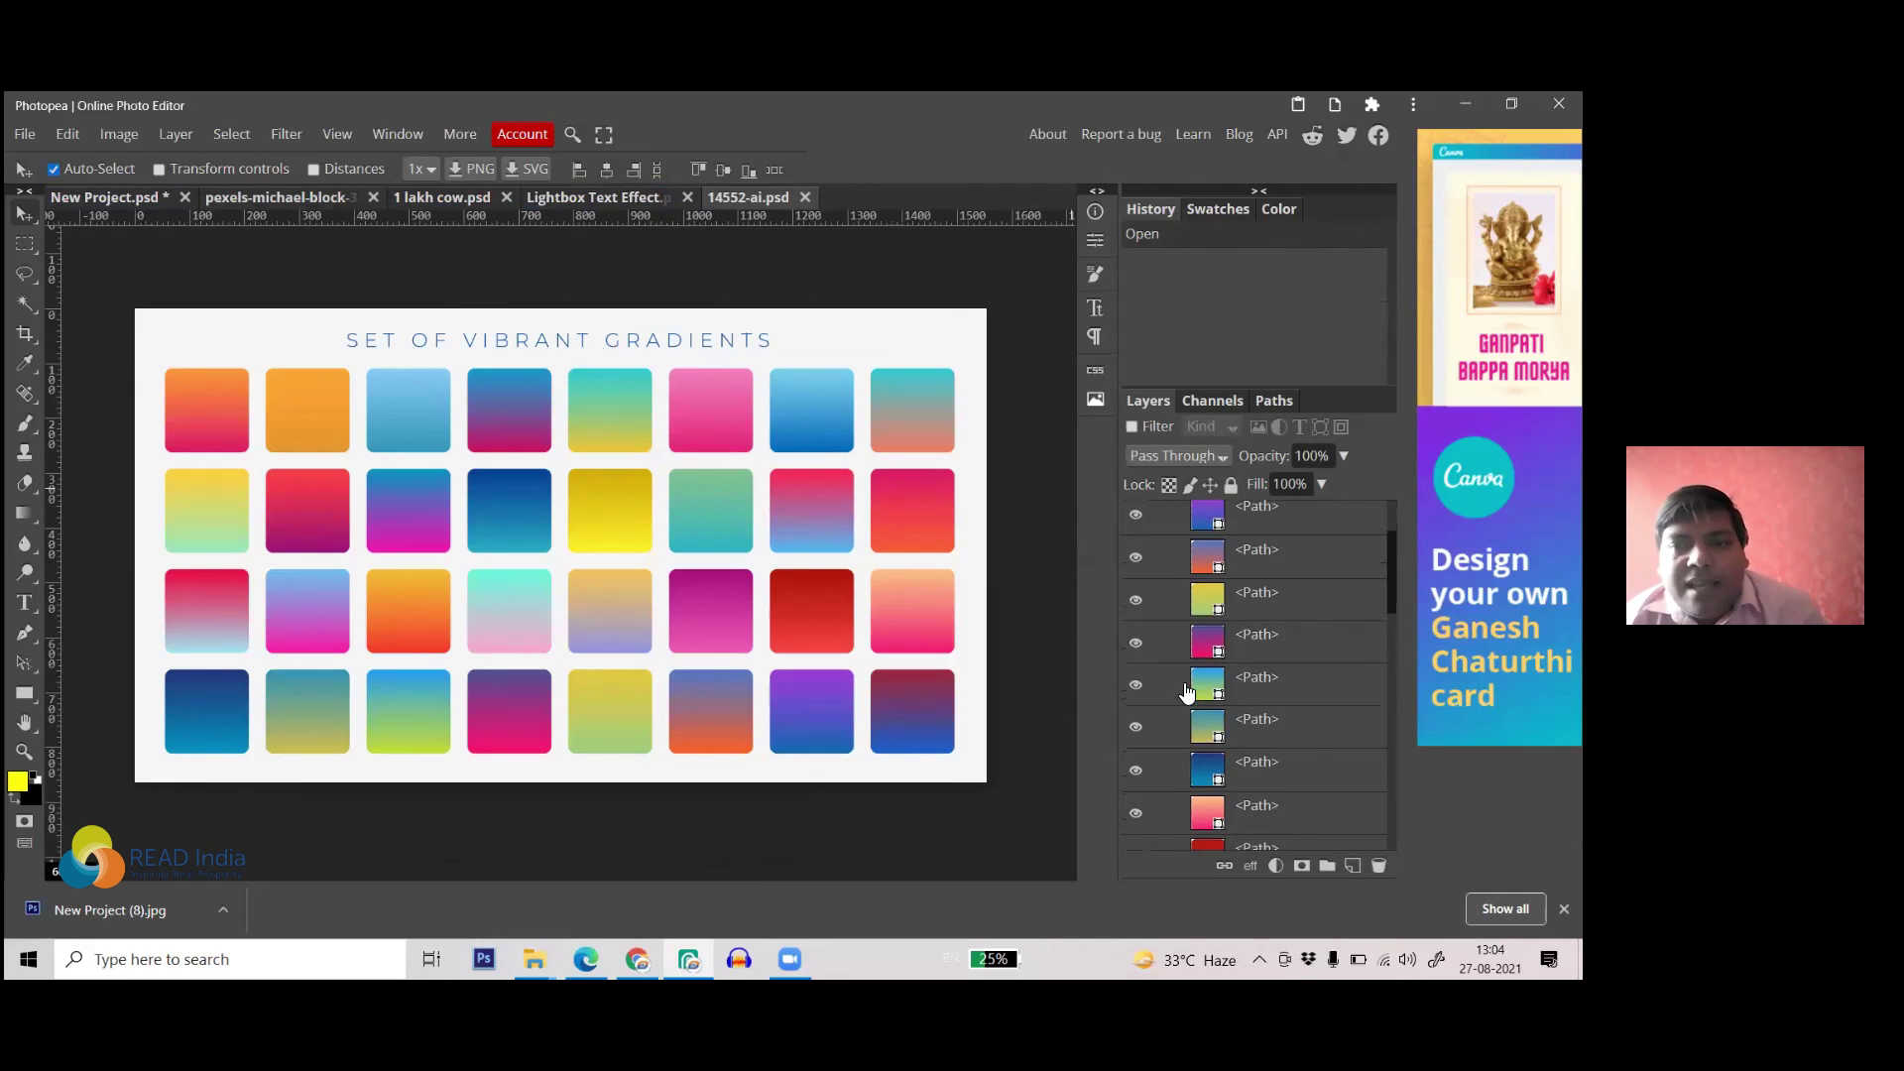
click(1136, 629)
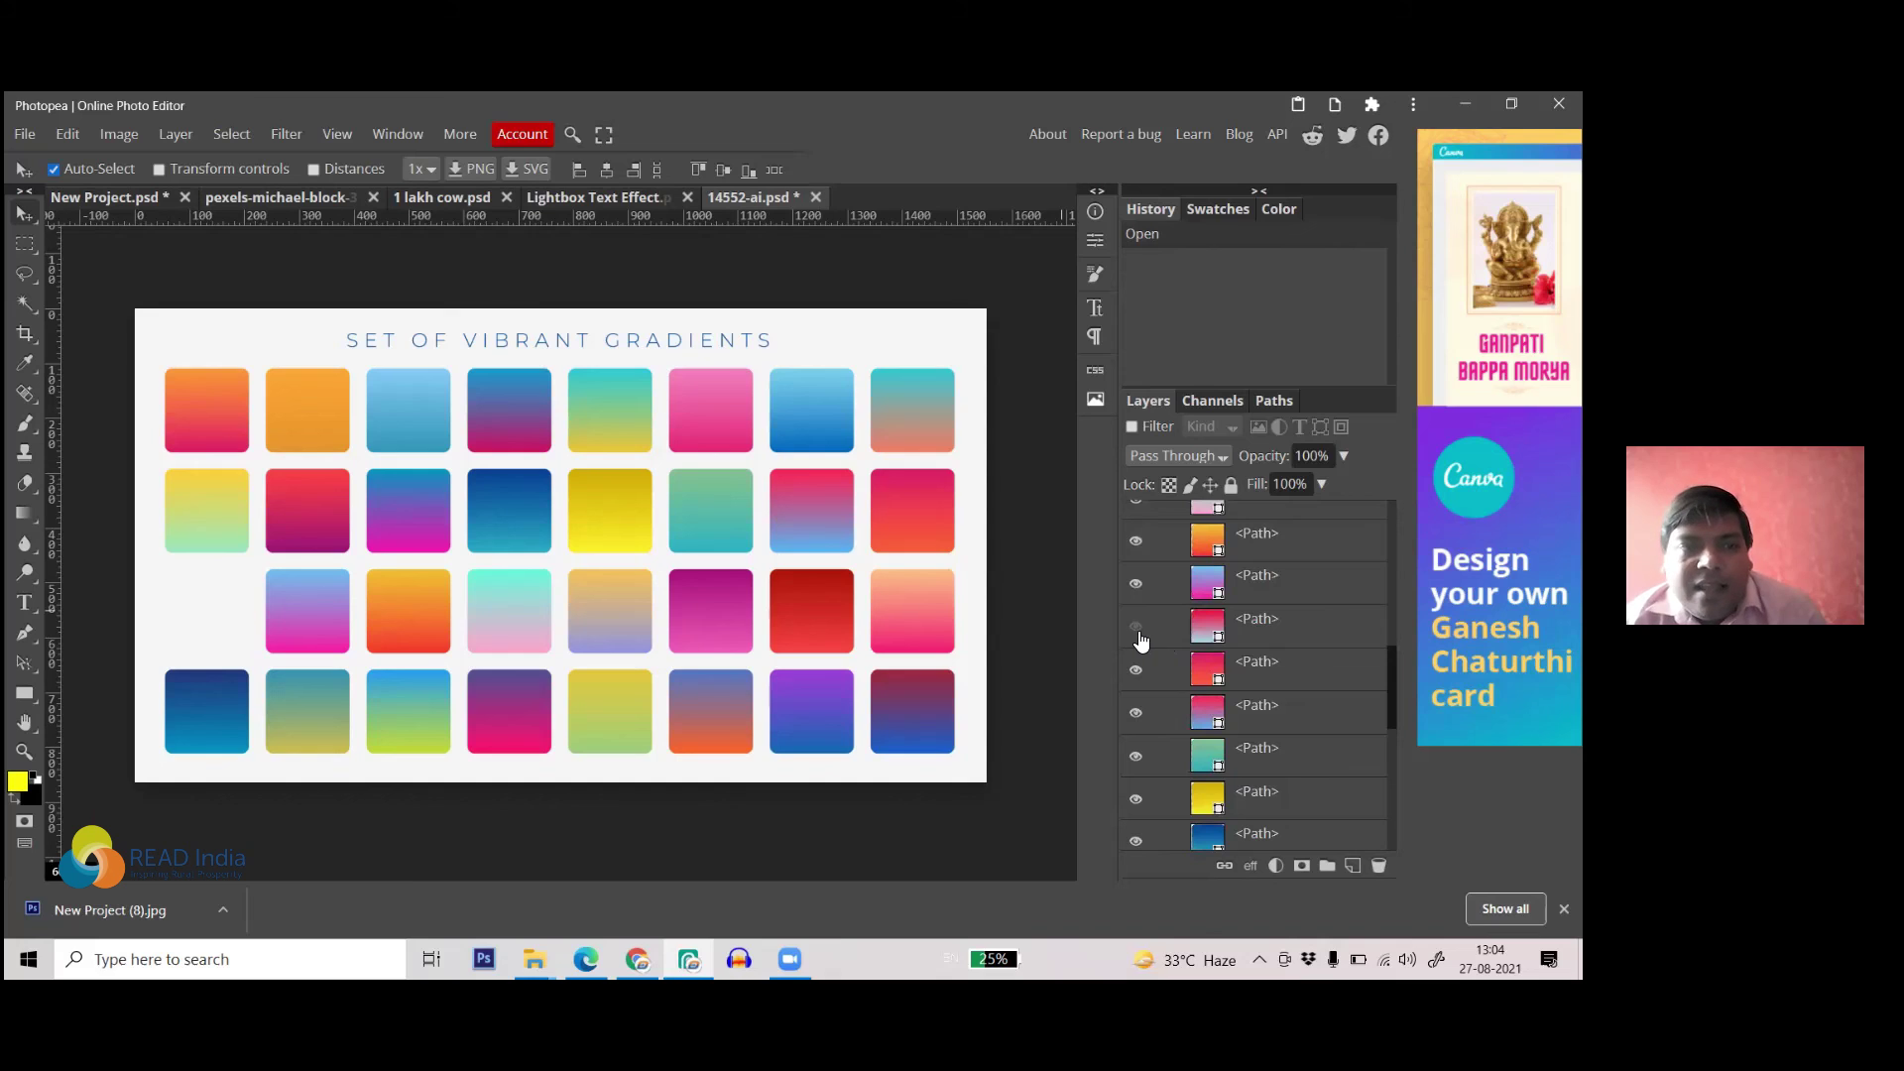
click(1137, 628)
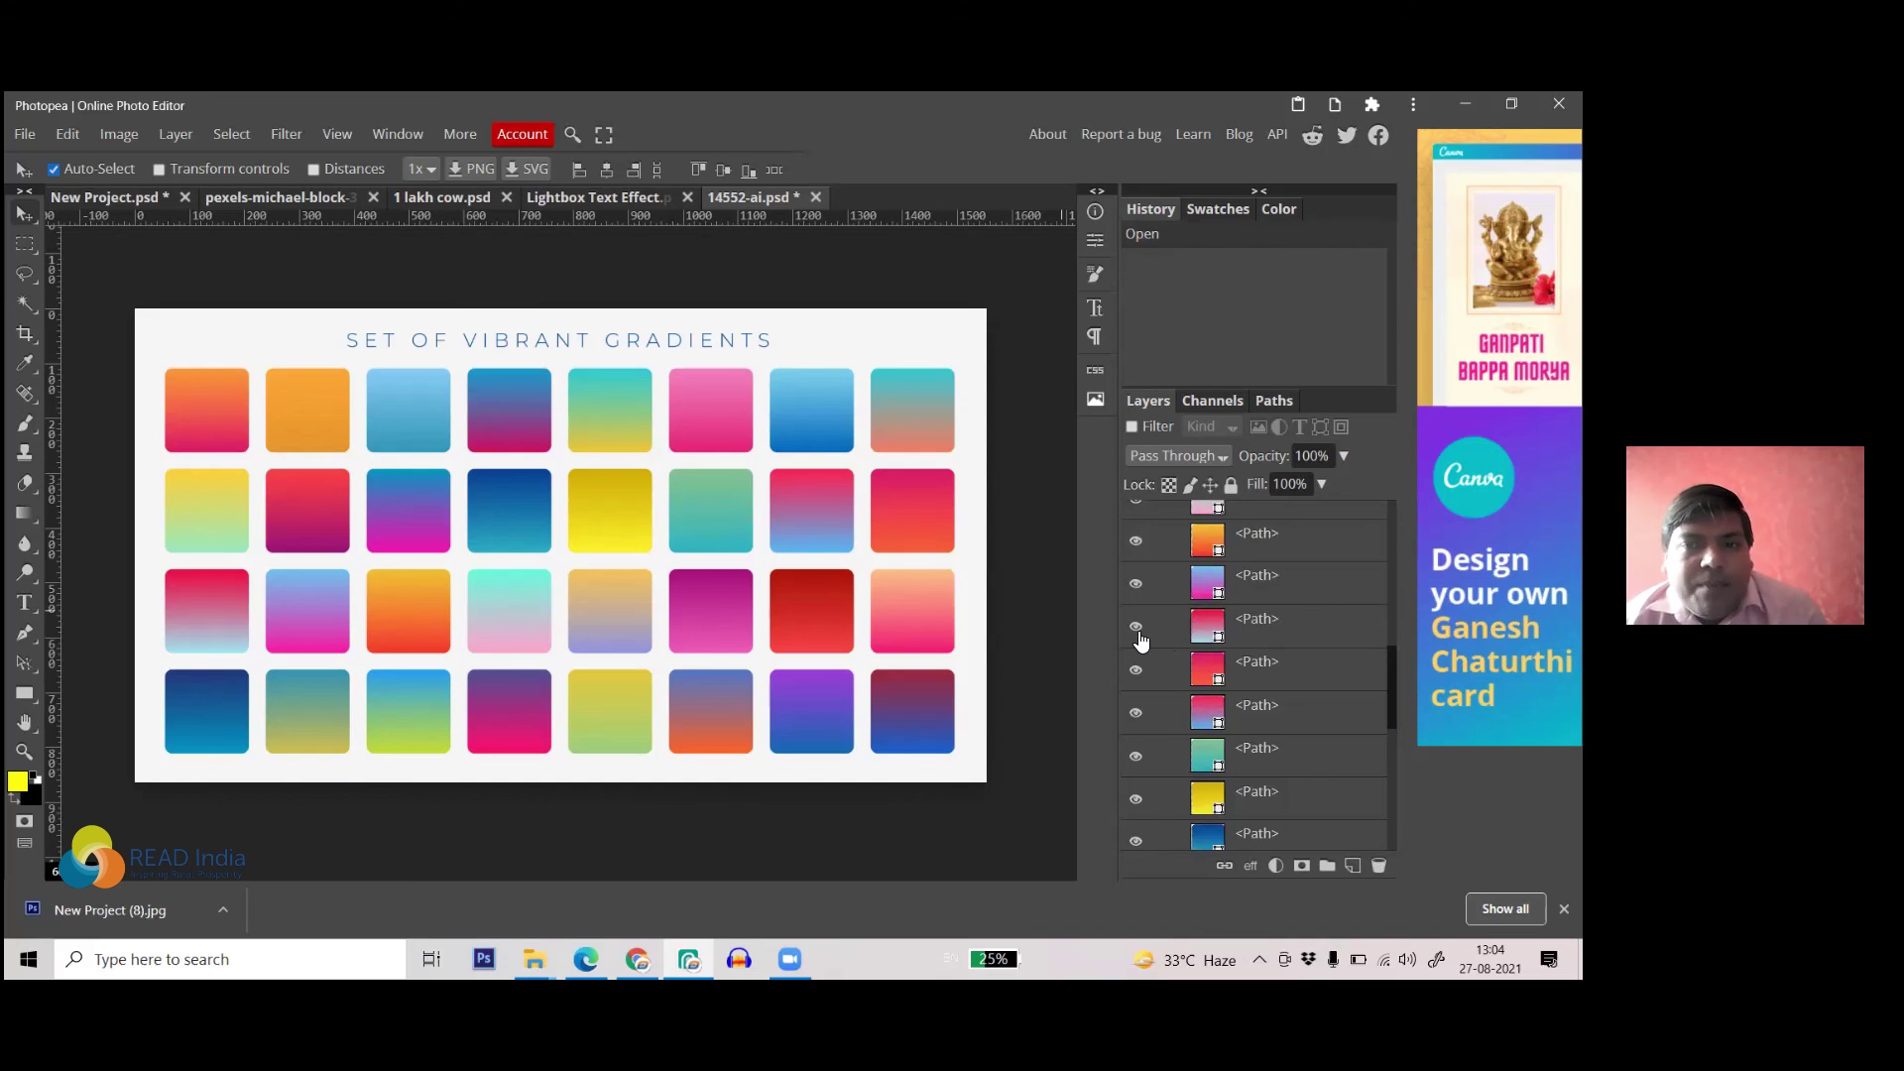
click(201, 631)
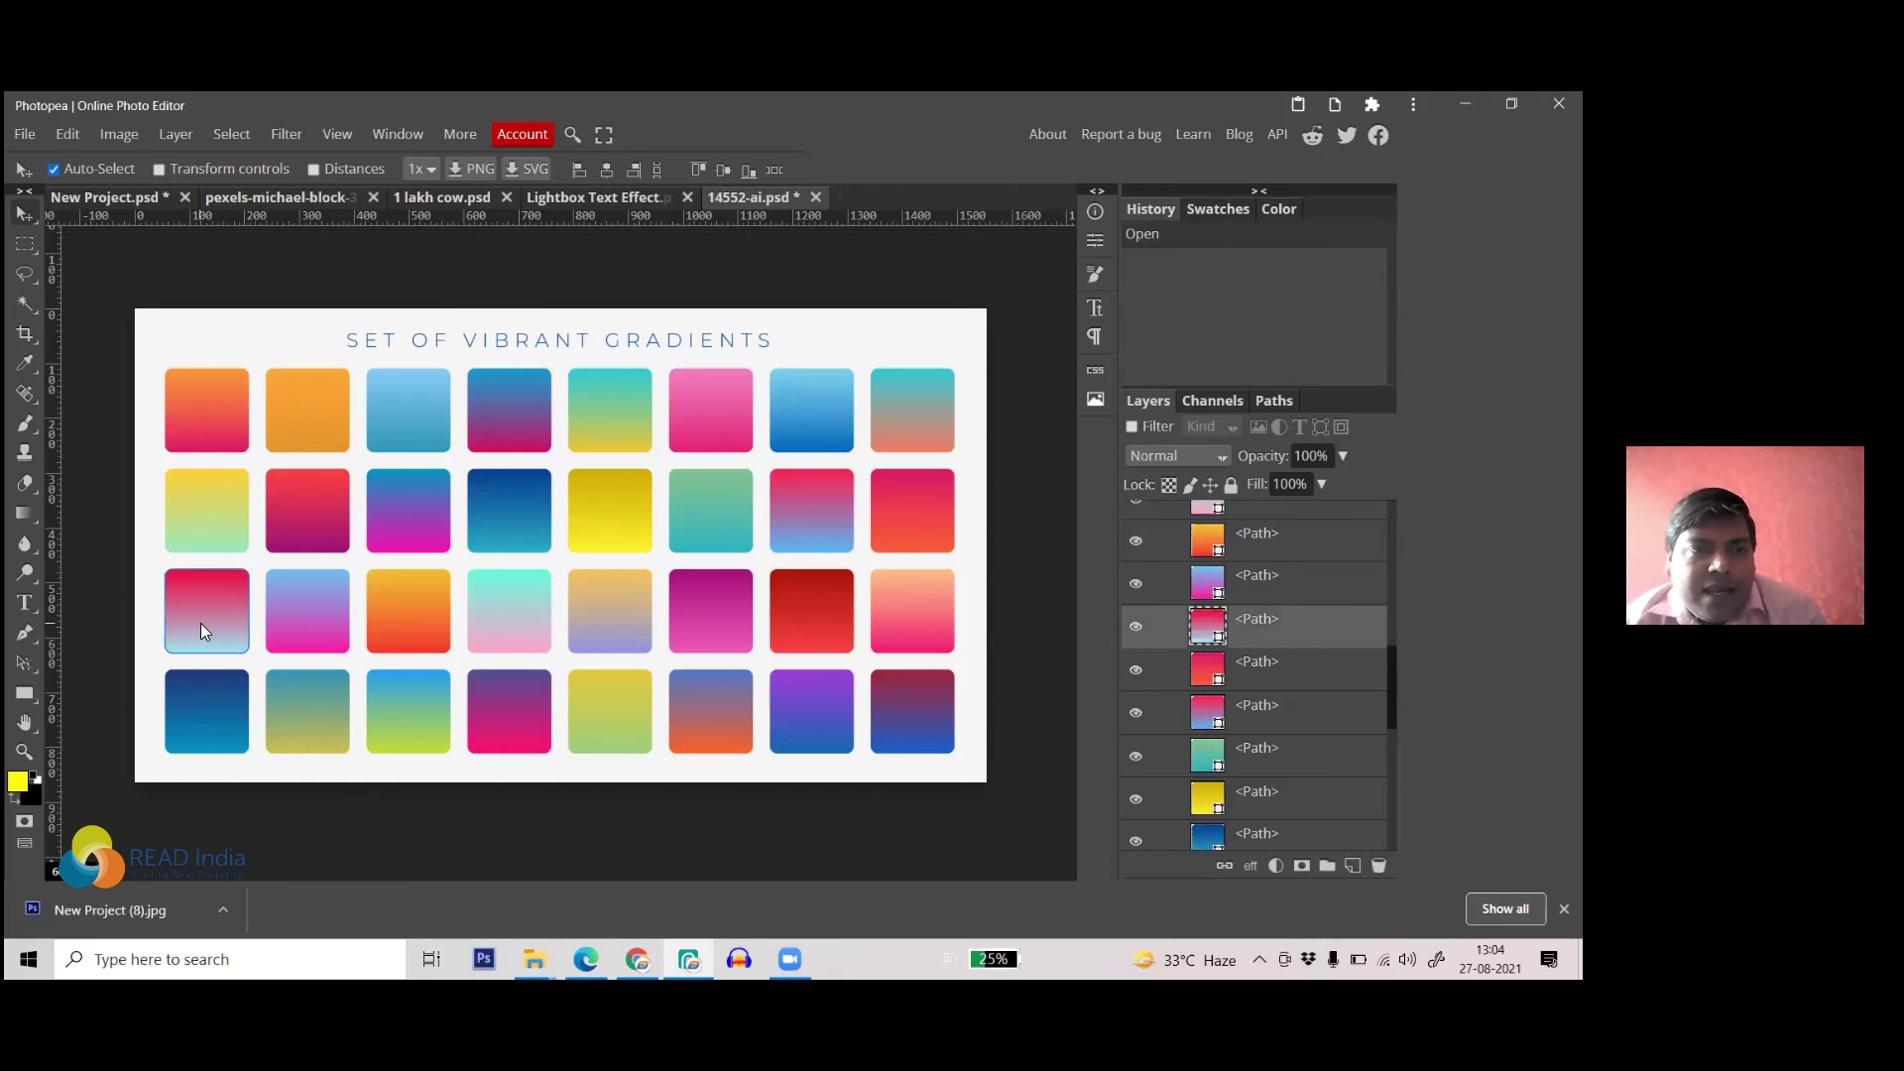
- Select gradient squares across the rows of the canvas to locate their path layers, ending with the blue-to-orange square in the fourth row
click(489, 617)
drag(502, 528, 501, 524)
click(512, 438)
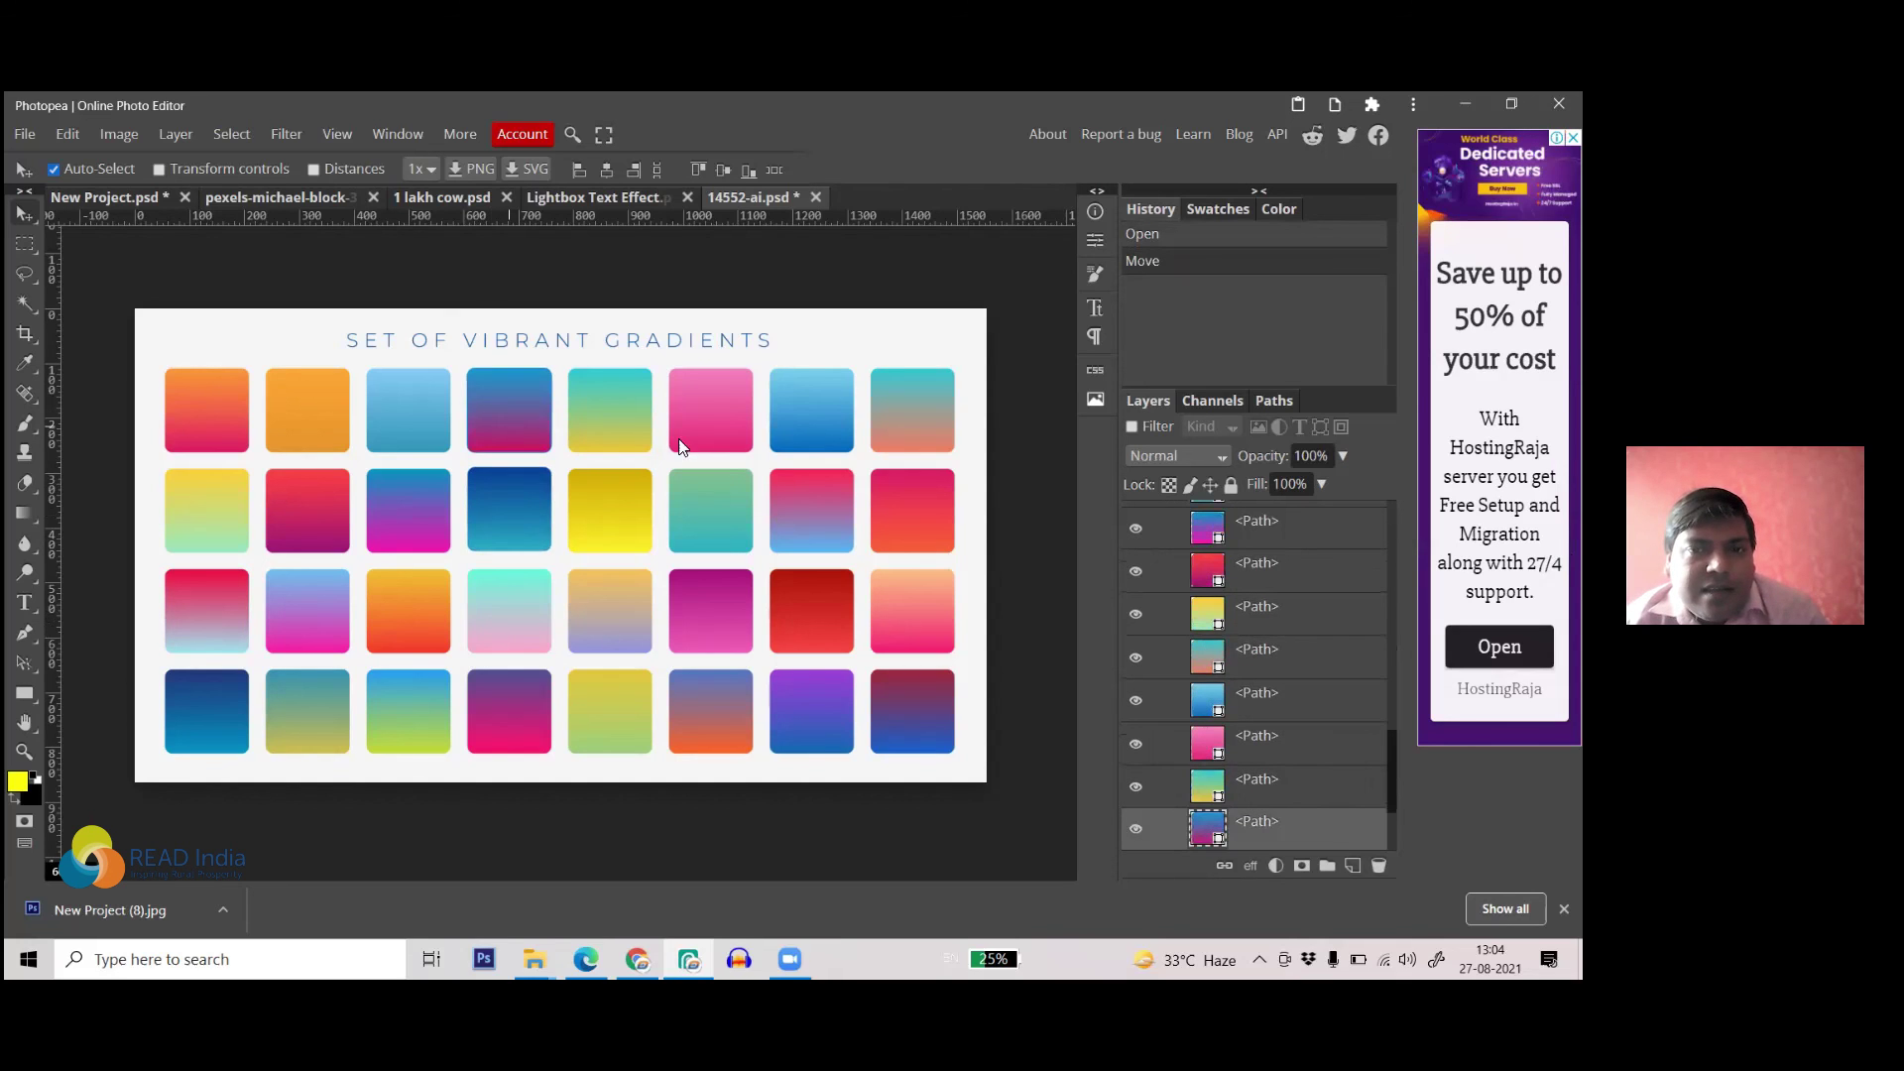
click(819, 426)
drag(936, 432, 936, 431)
click(917, 661)
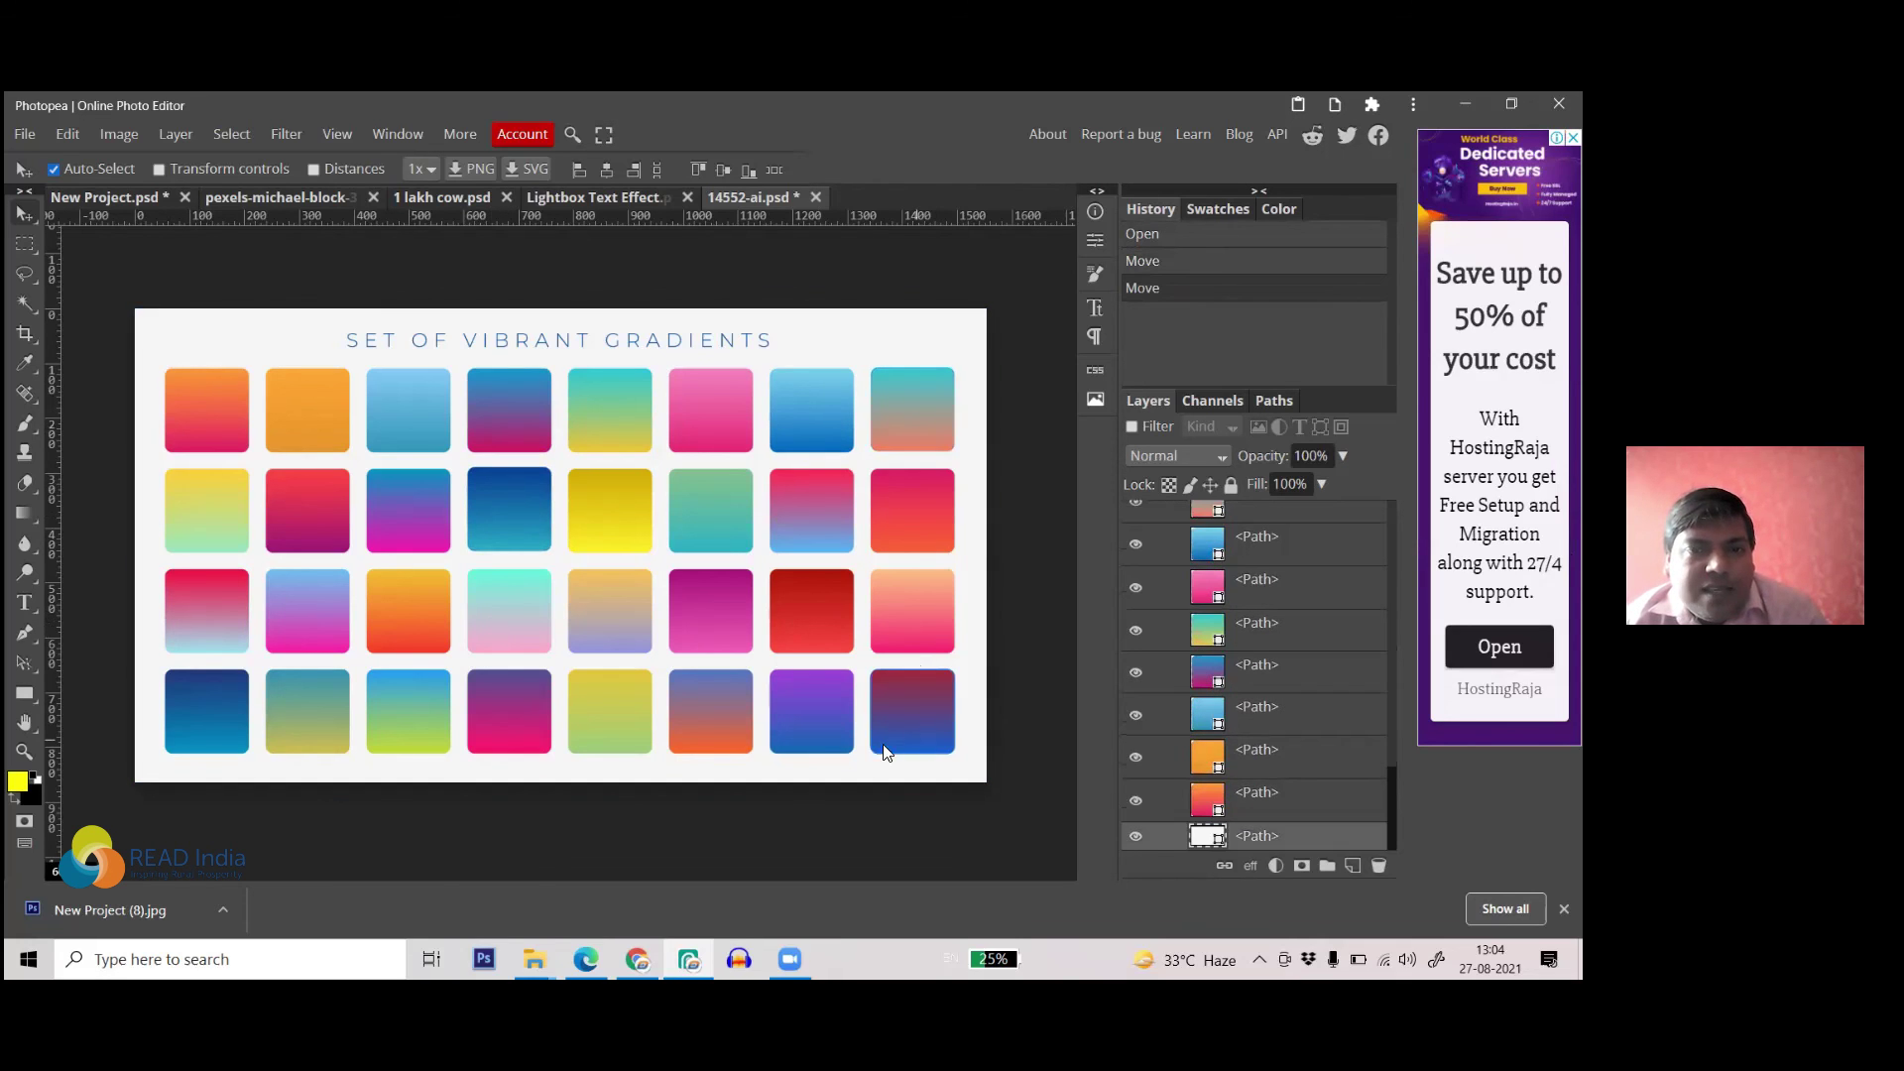
click(887, 752)
click(692, 726)
drag(595, 722, 595, 720)
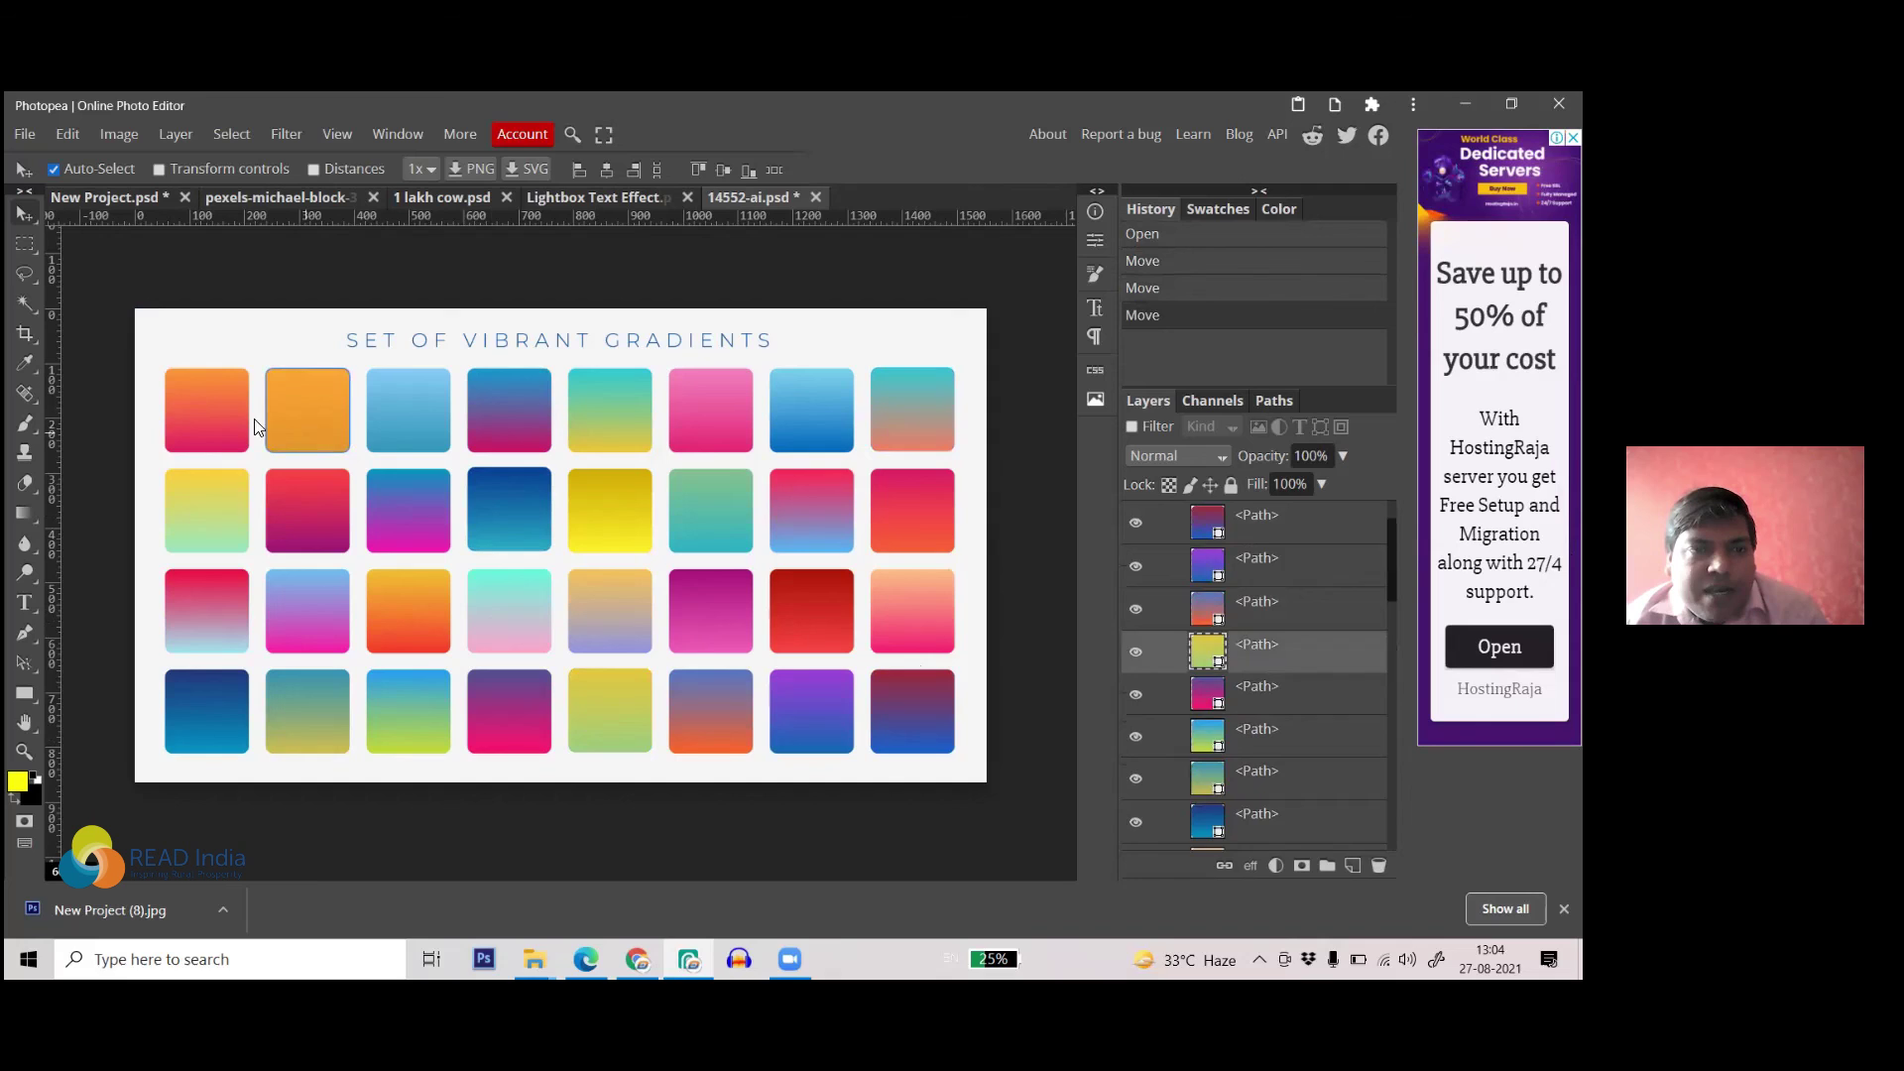
click(270, 430)
click(175, 395)
click(461, 397)
drag(546, 407, 548, 406)
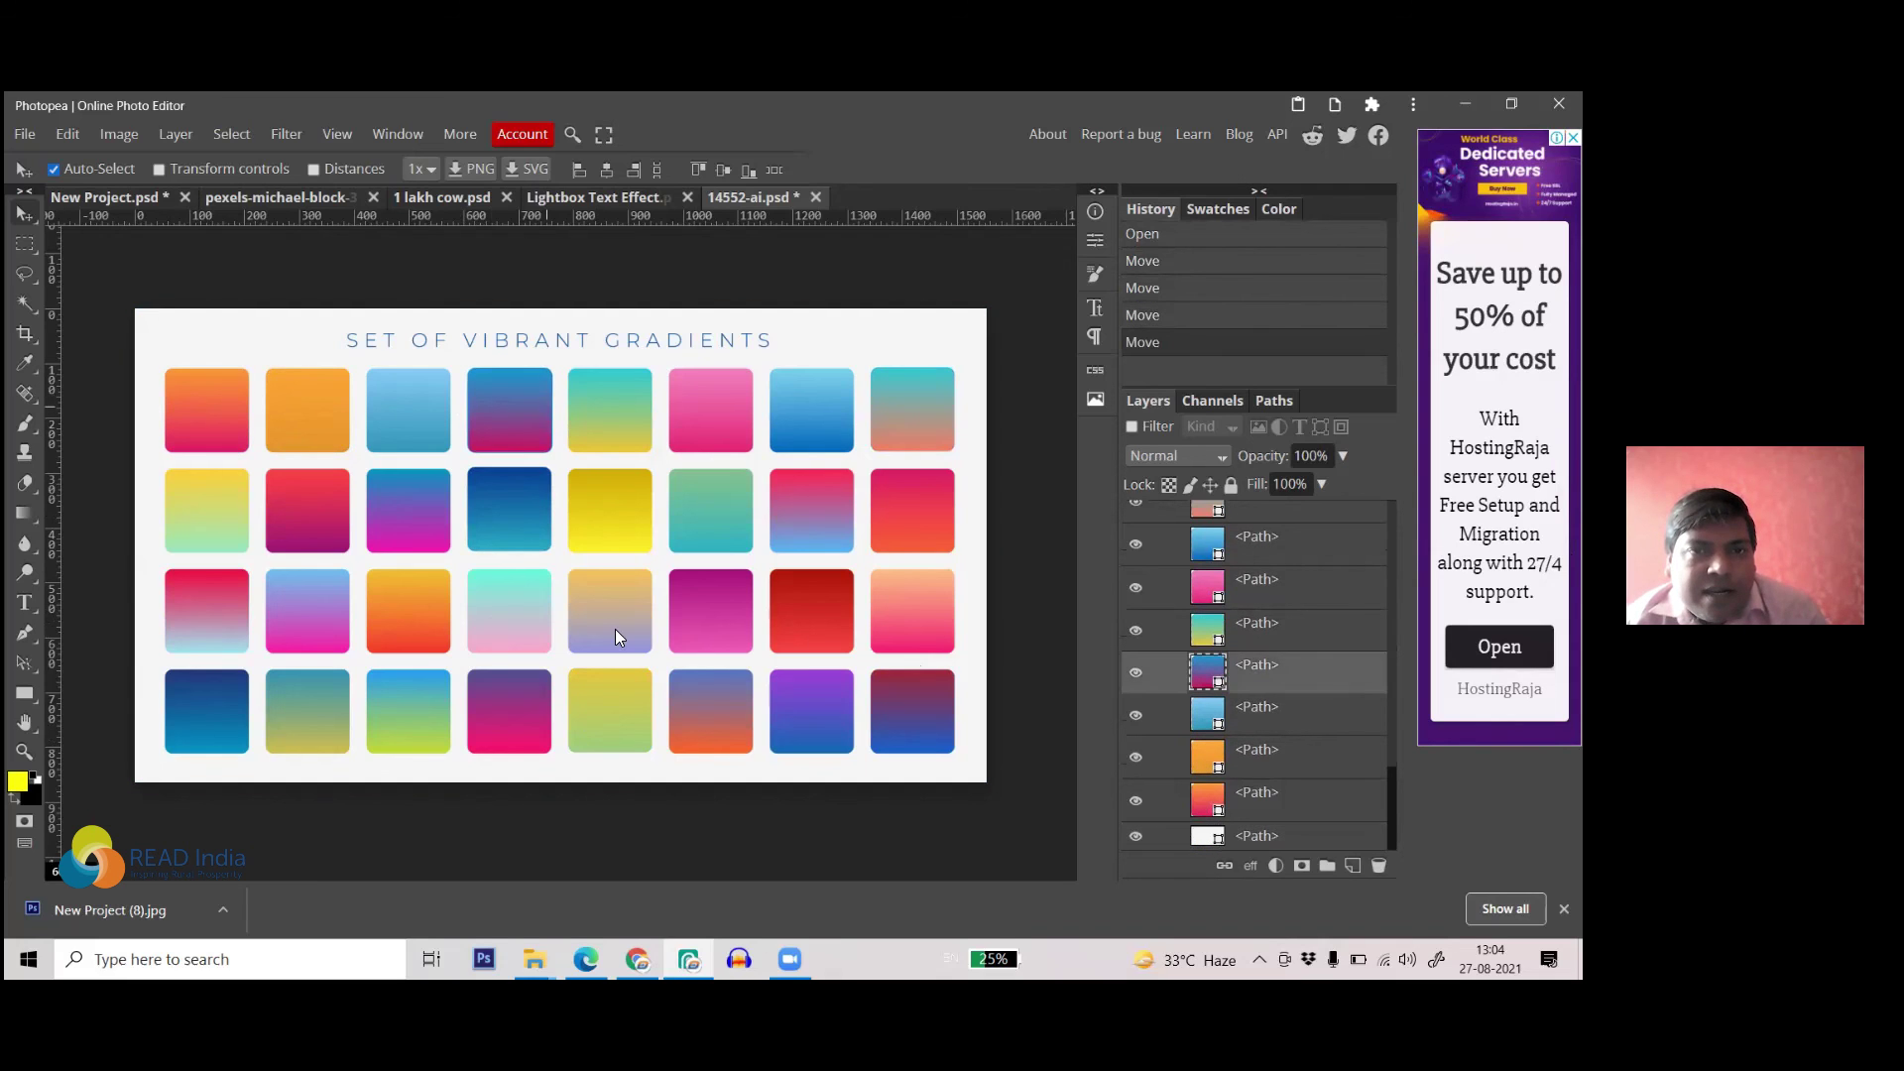
click(709, 740)
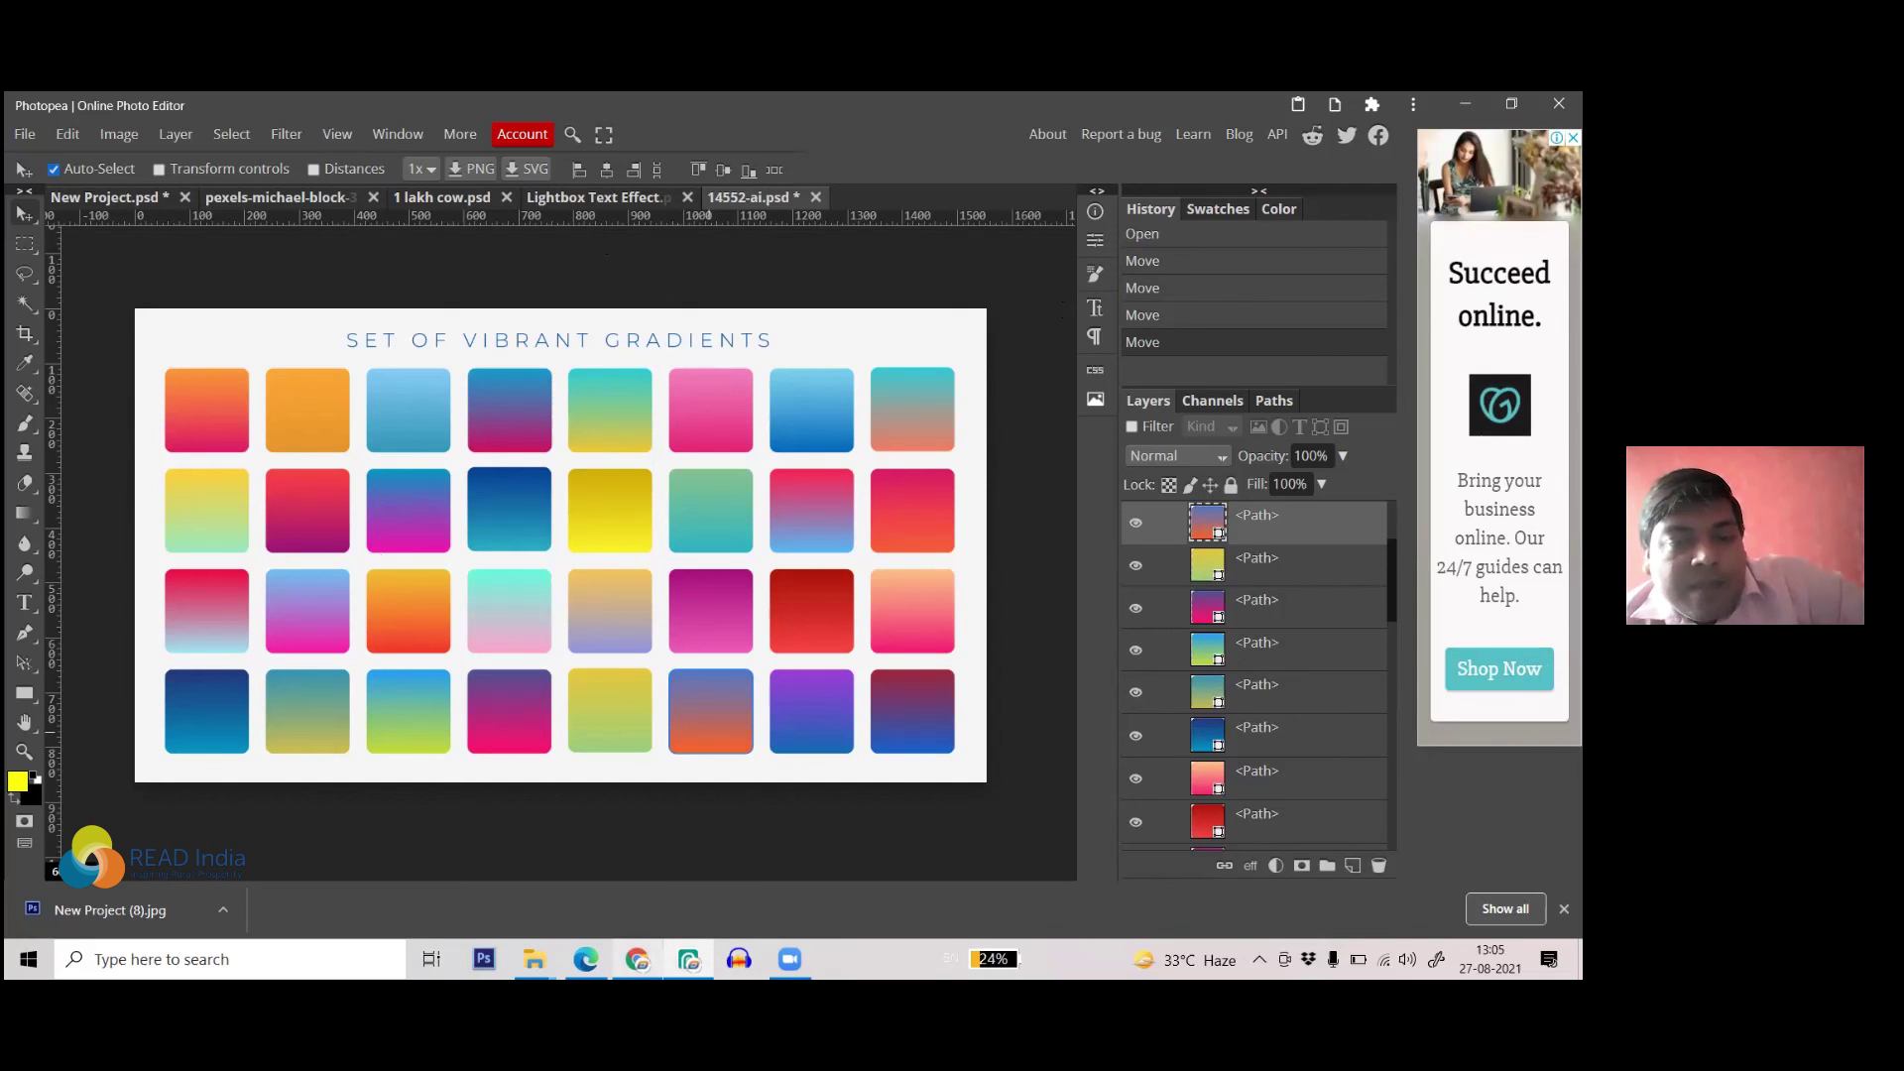
- Switch to Chrome and examine the list of fancy text styles on coolfont.org
click(637, 959)
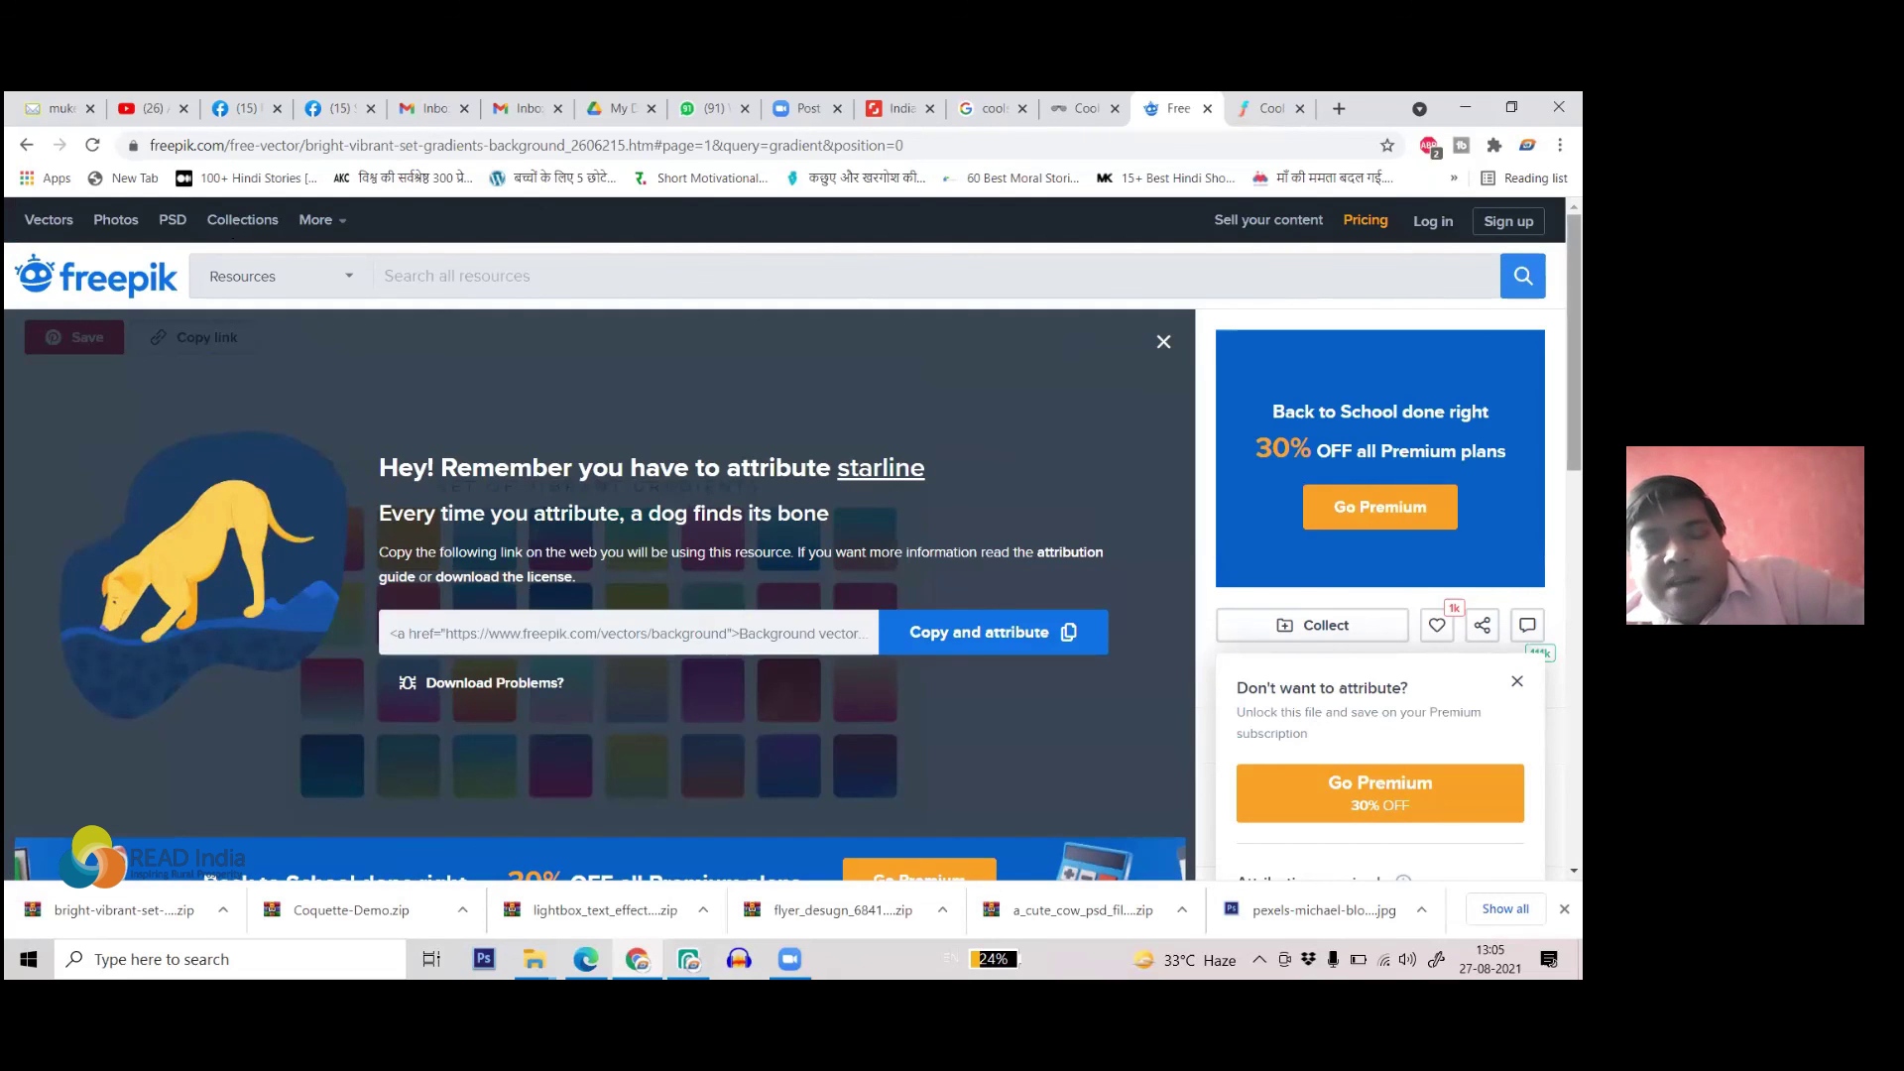
key(Escape)
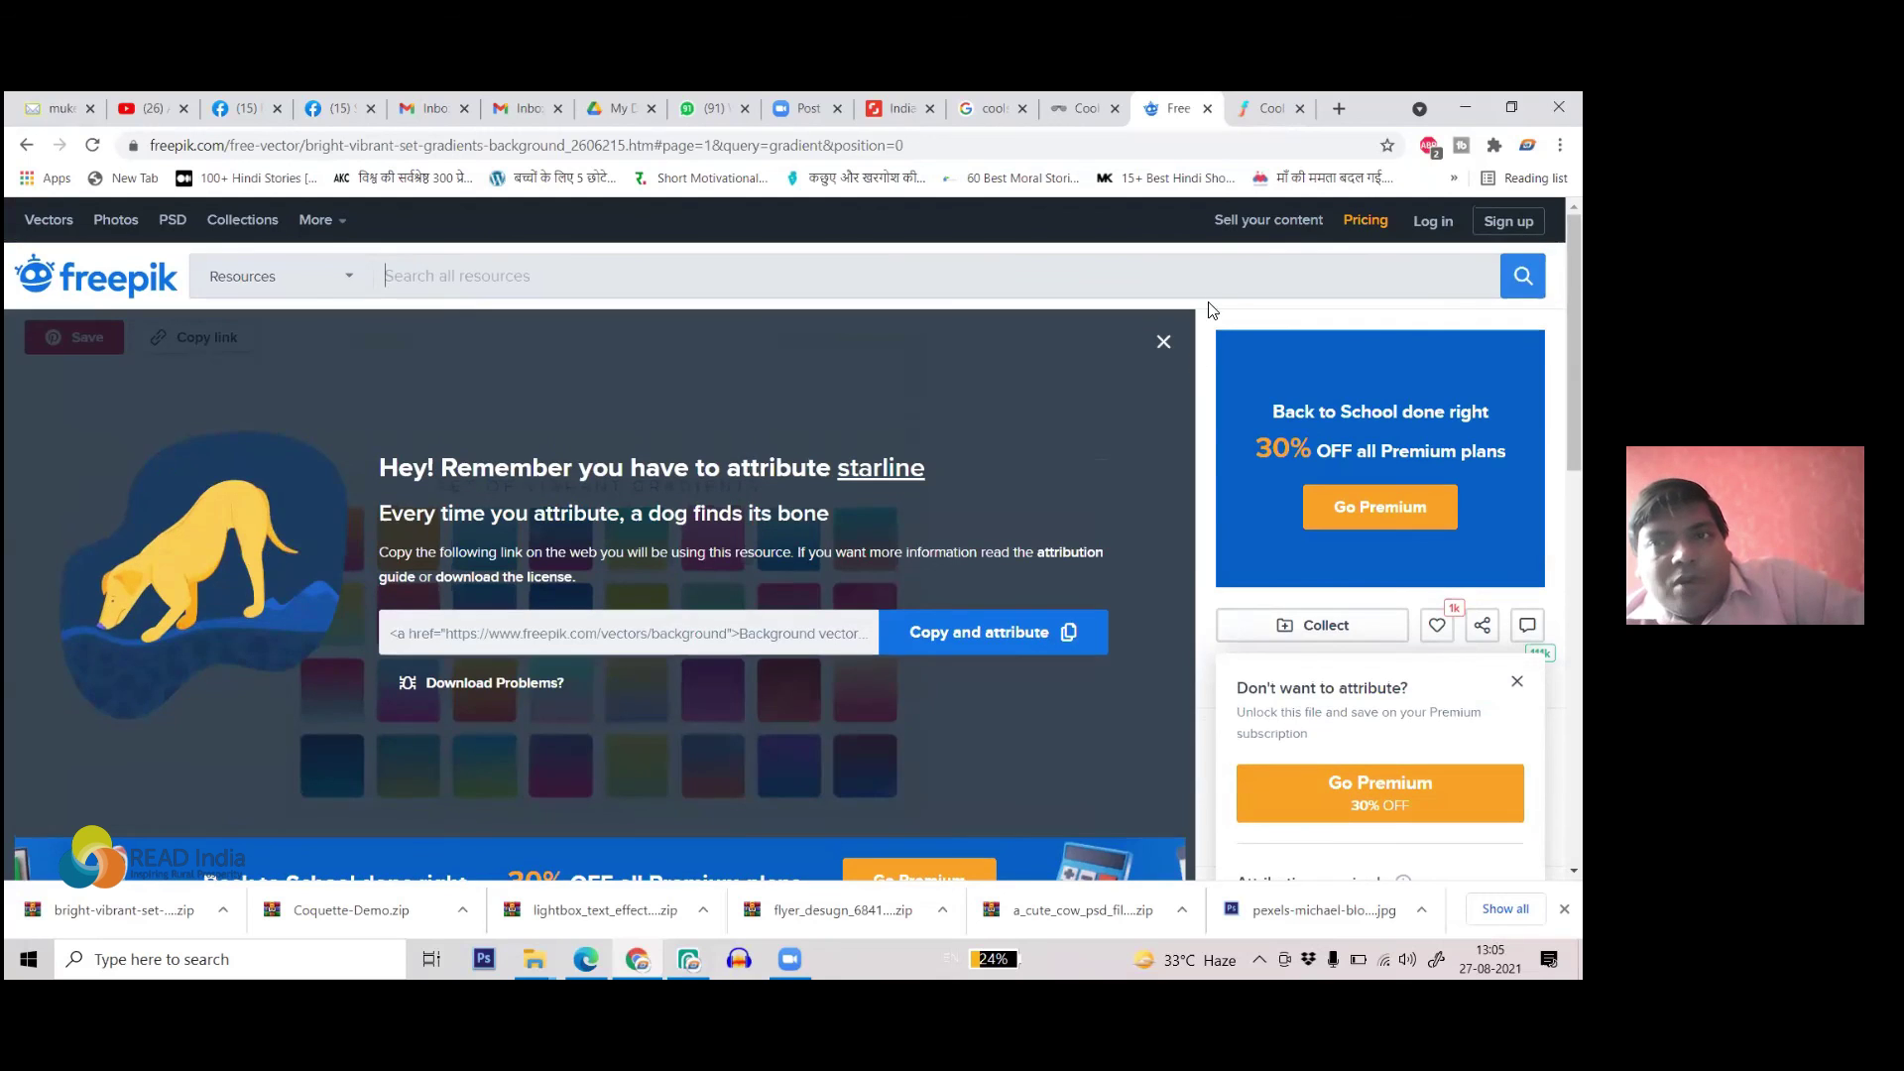
click(1254, 115)
scroll(1090, 508, down, 5)
scroll(1090, 508, down, 10)
scroll(1082, 492, down, 15)
scroll(1085, 493, up, 12)
scroll(1085, 486, up, 15)
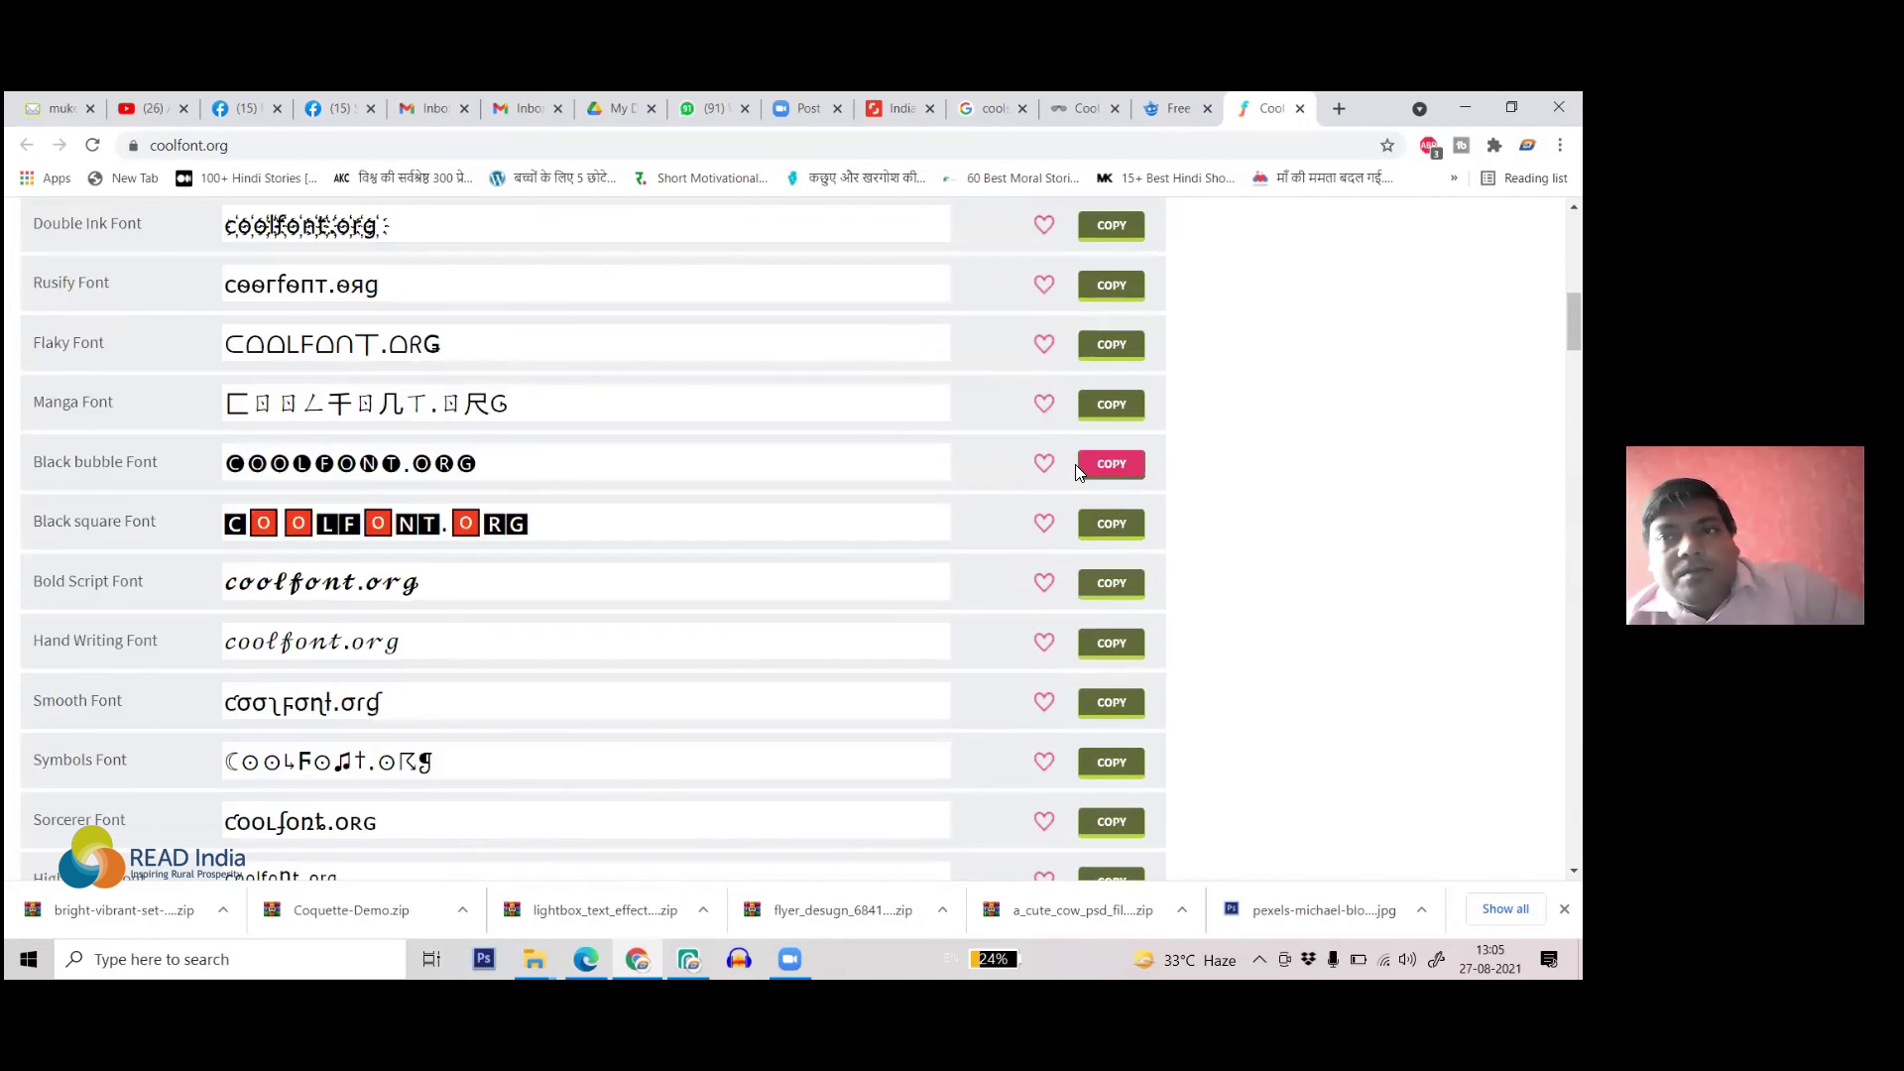
scroll(1079, 472, up, 10)
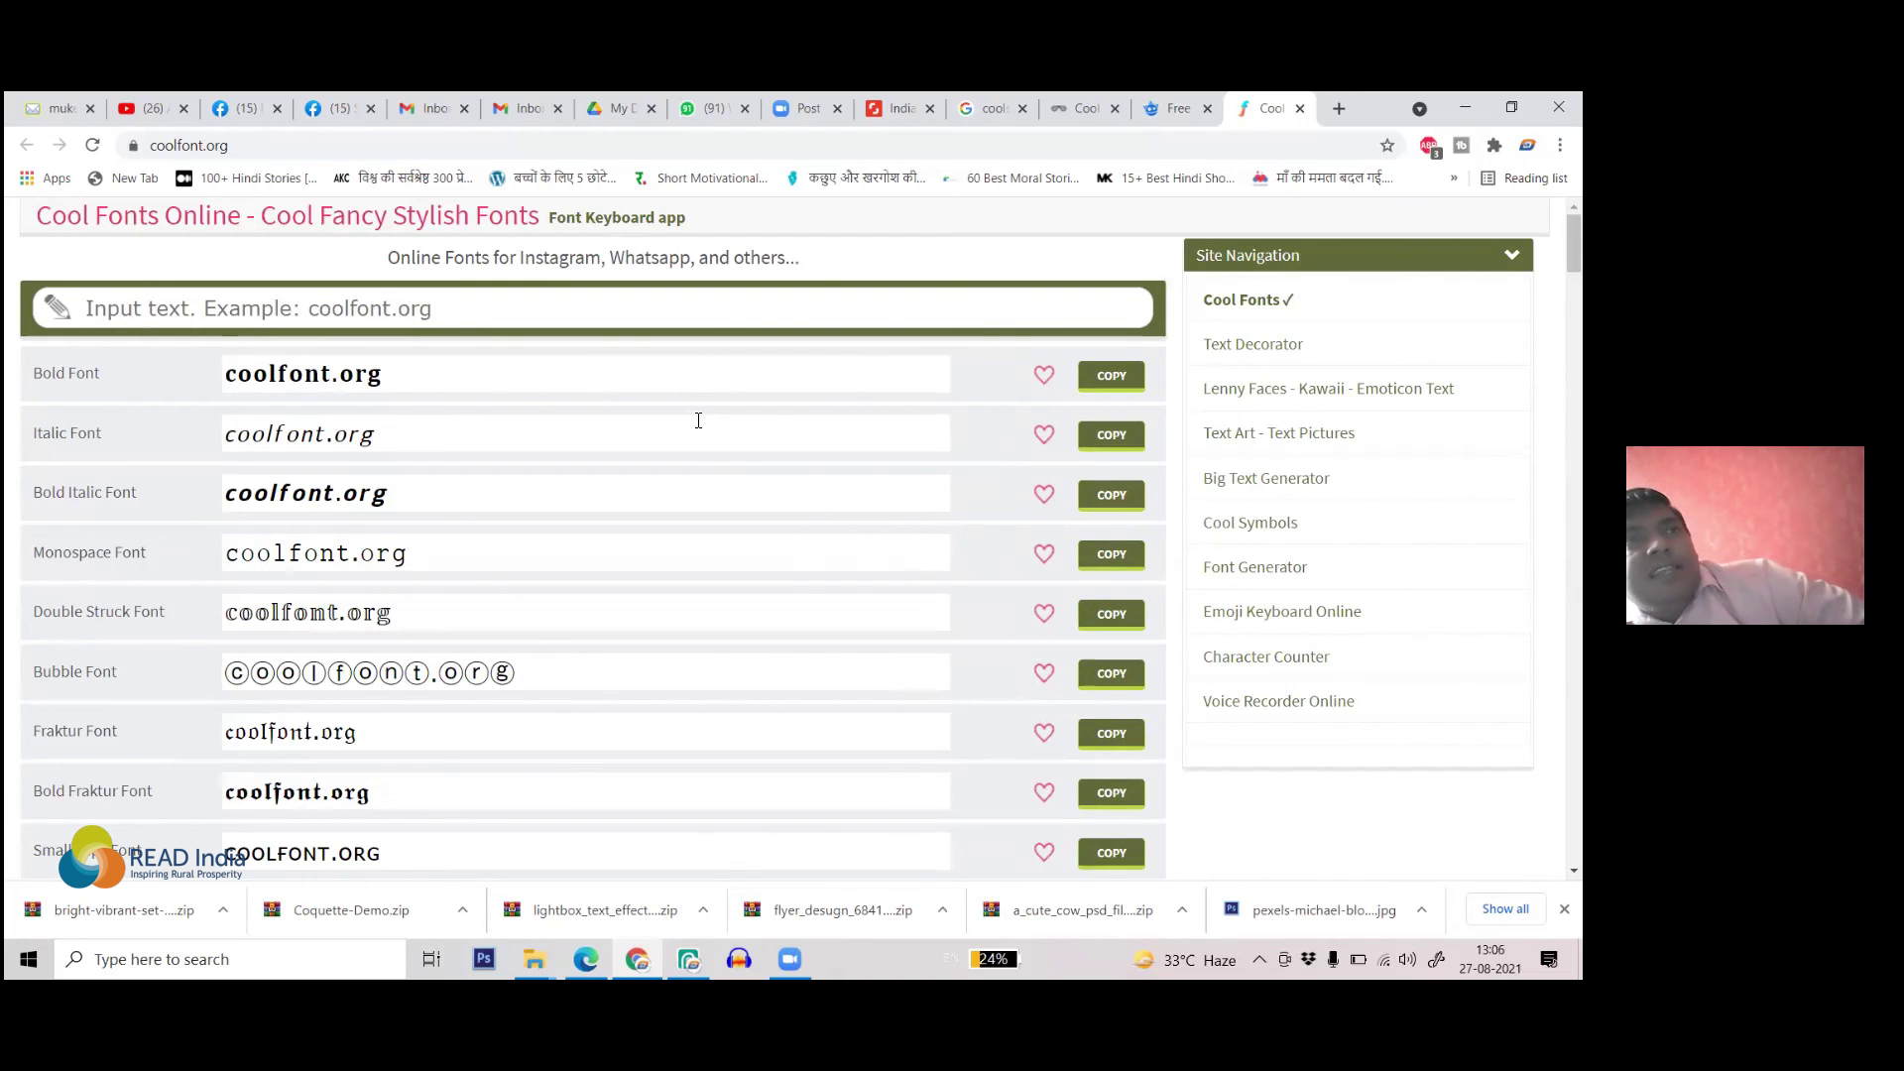
click(281, 147)
text(india)
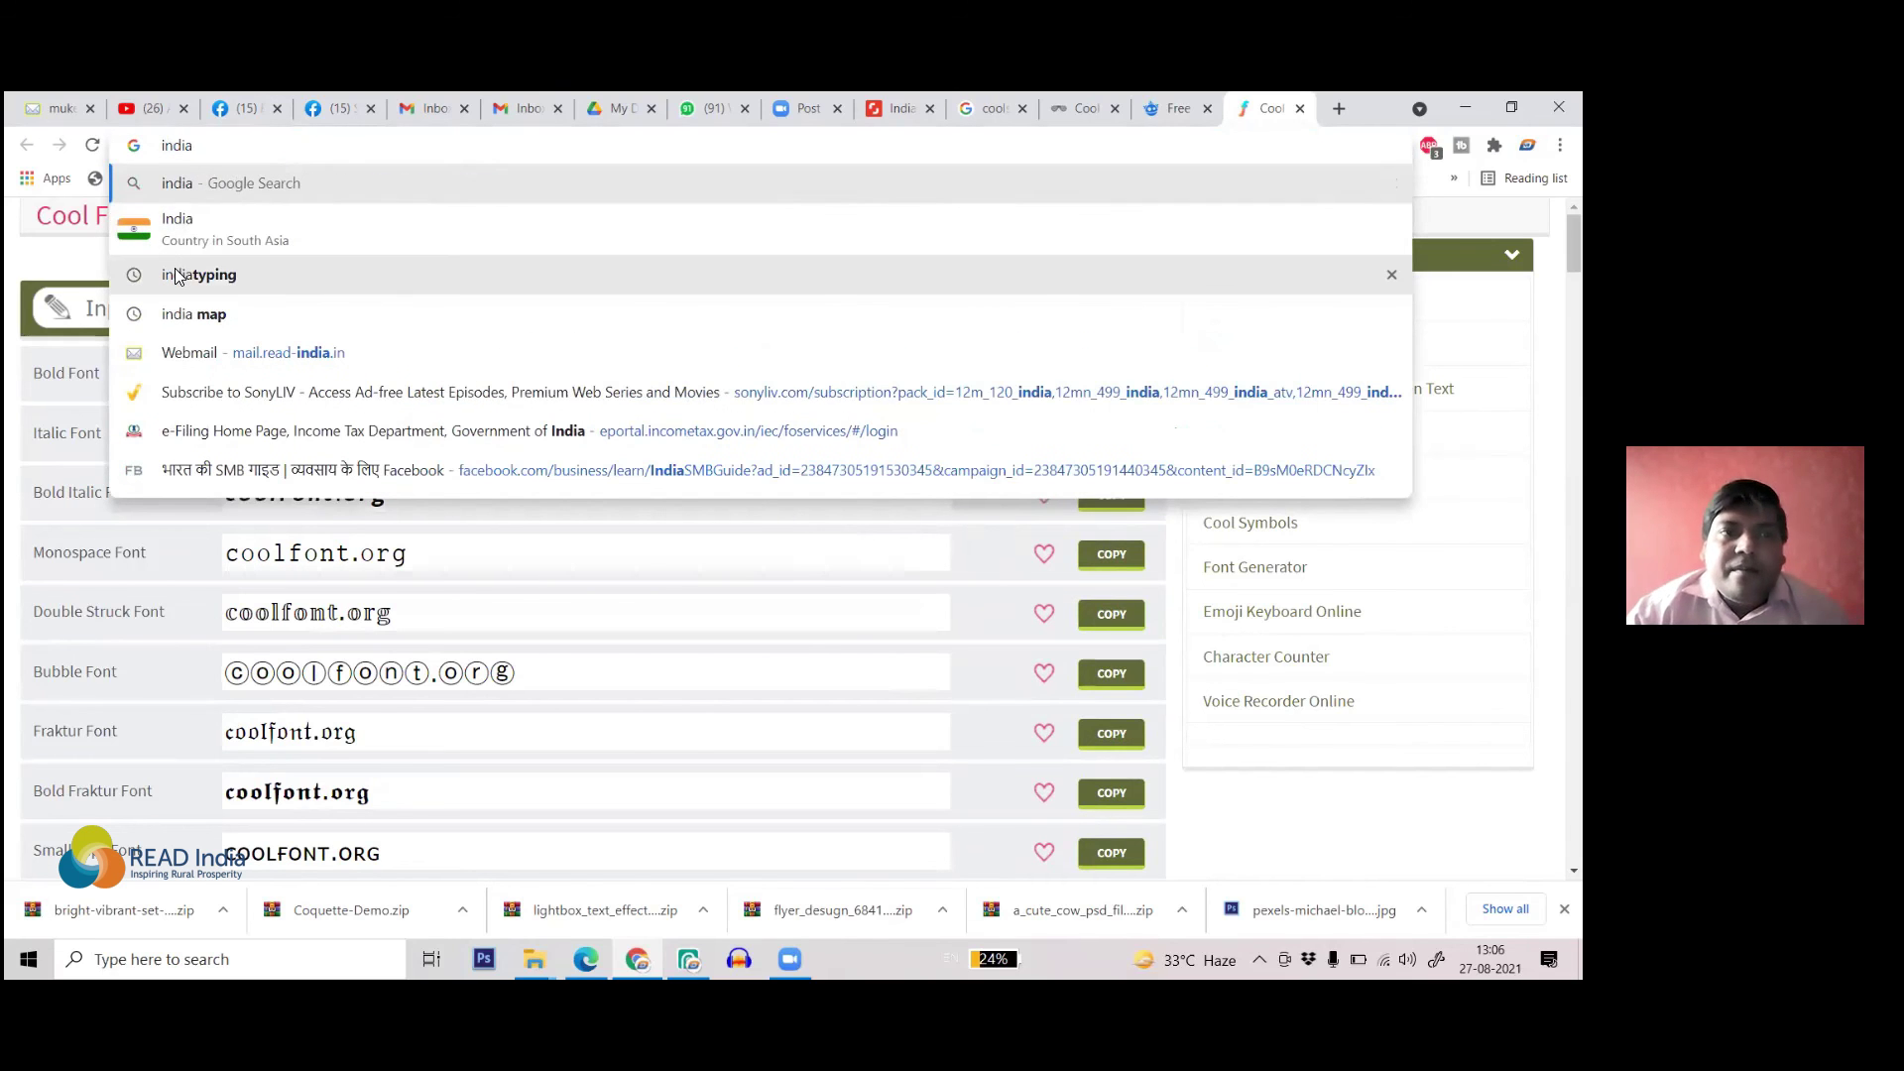
key(Escape)
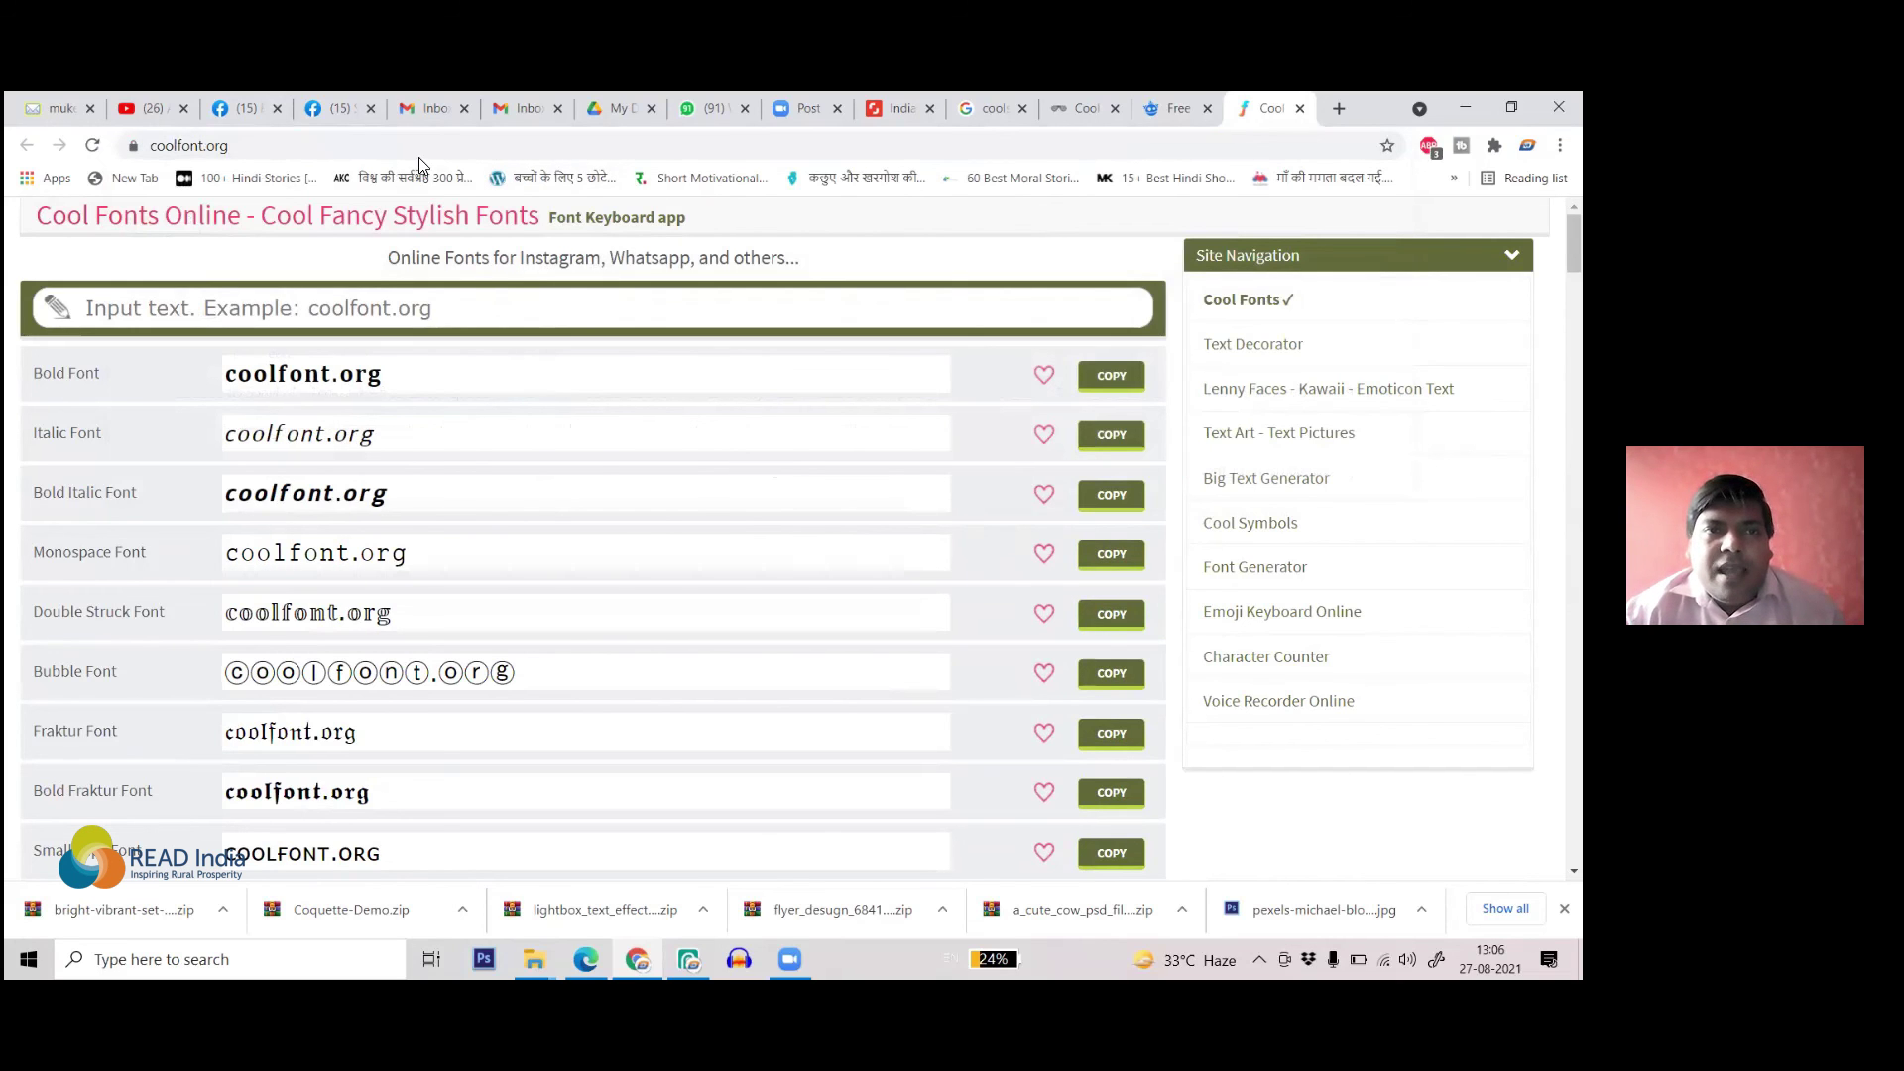
- Search the web for "indiatyping" and open the India Typing website
click(458, 148)
click(505, 148)
key(ctrl+a)
text(india)
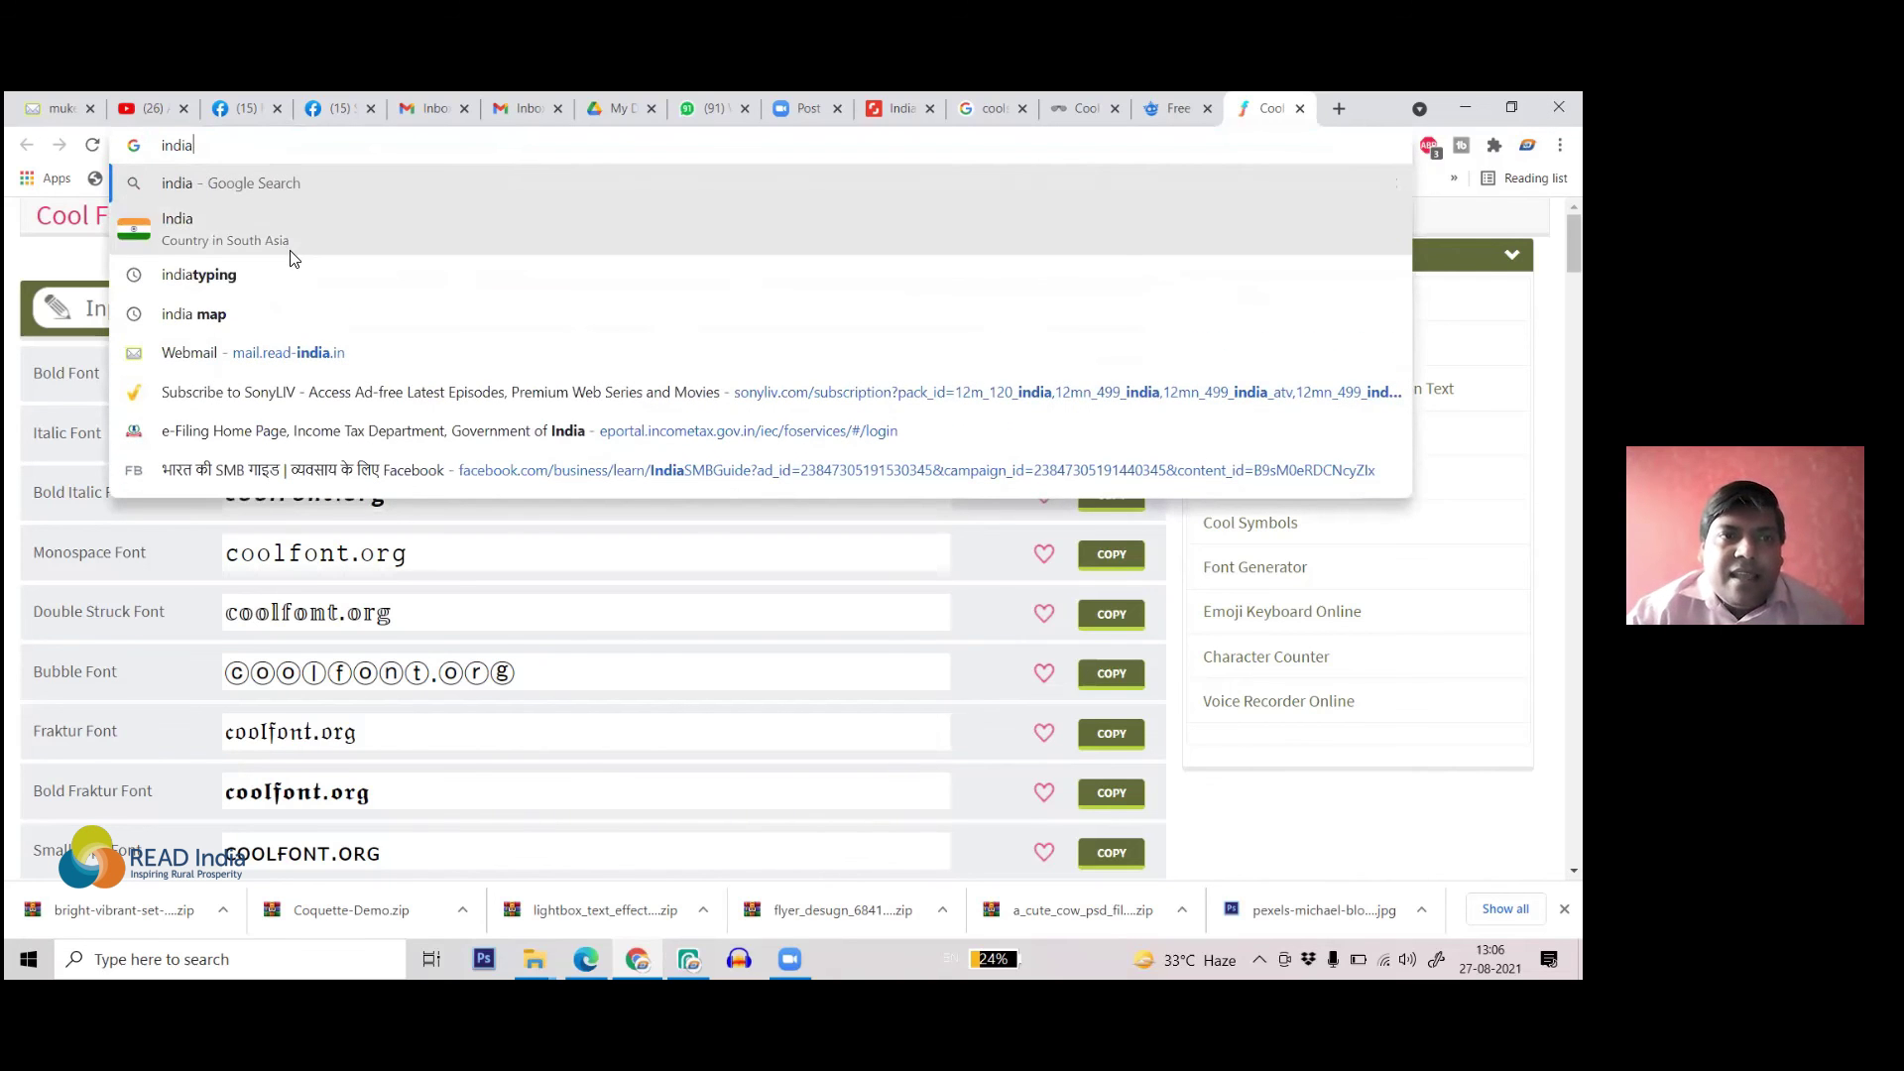
click(268, 282)
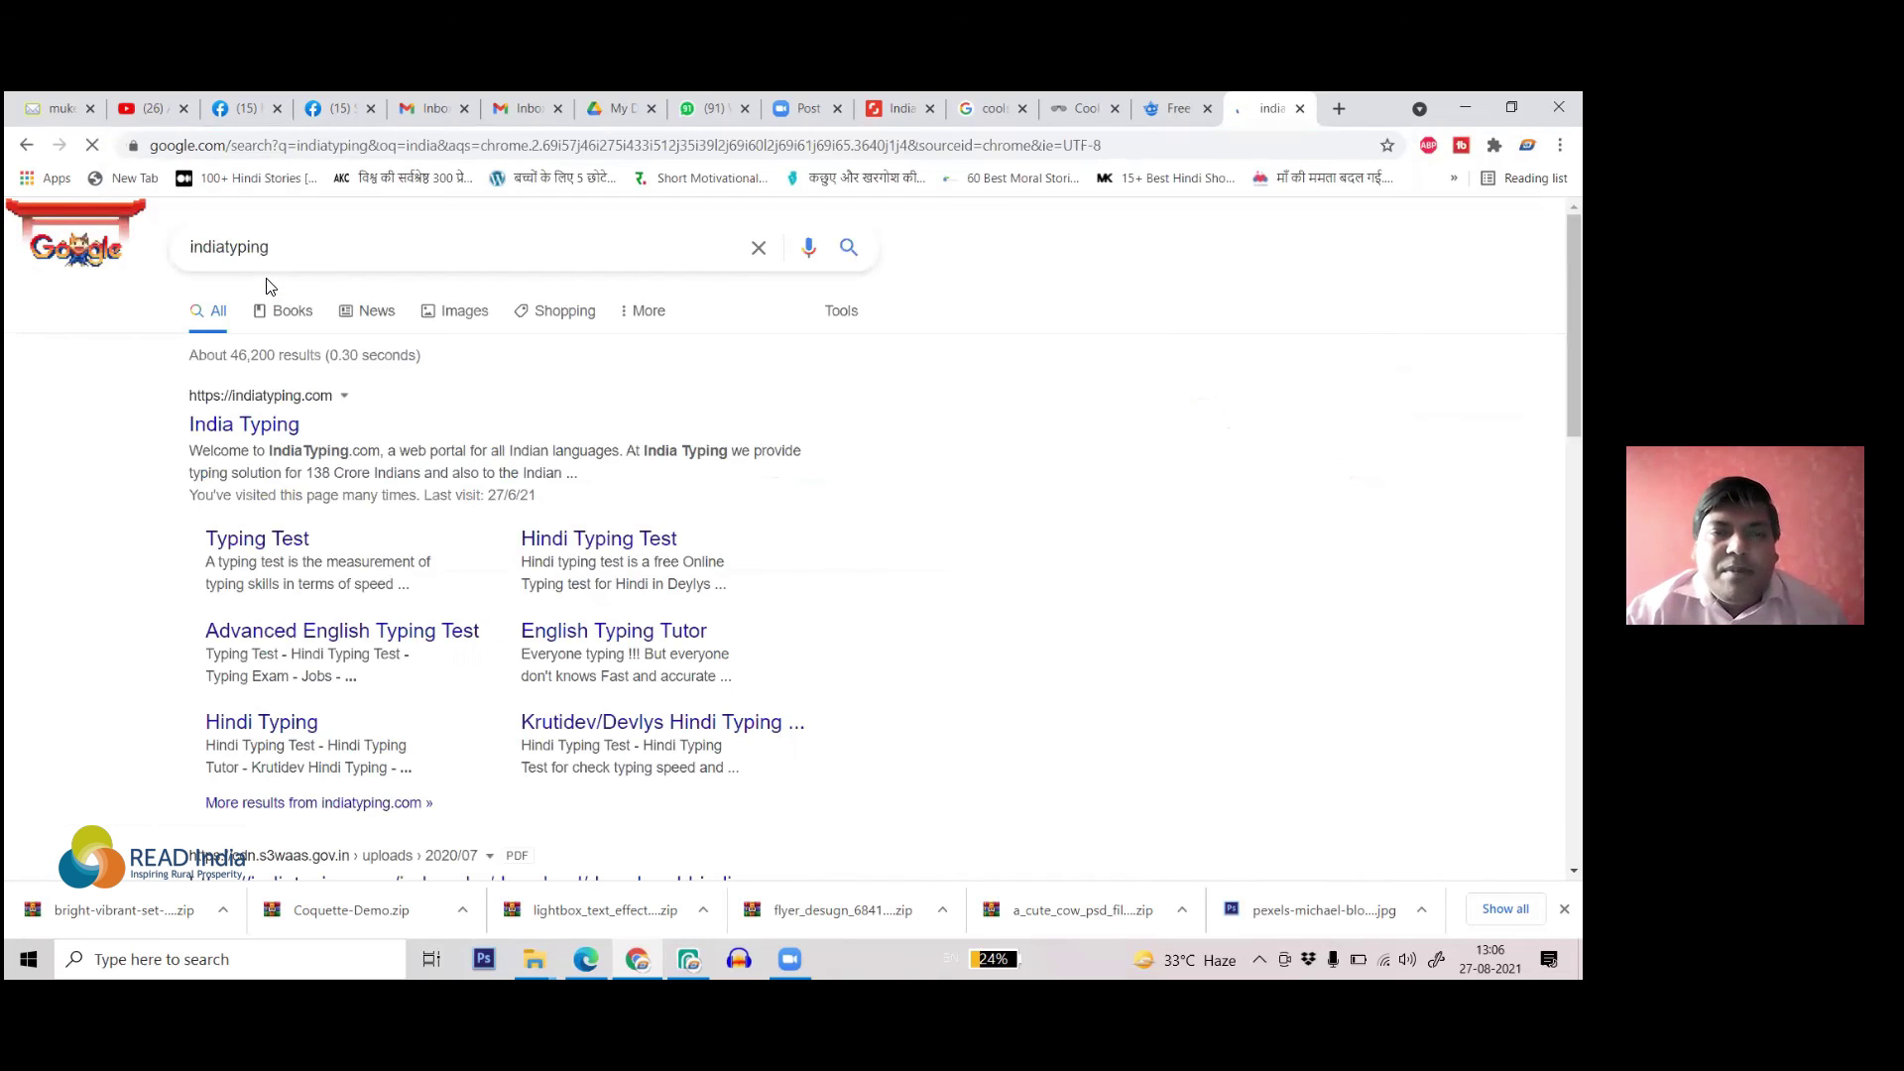
click(272, 433)
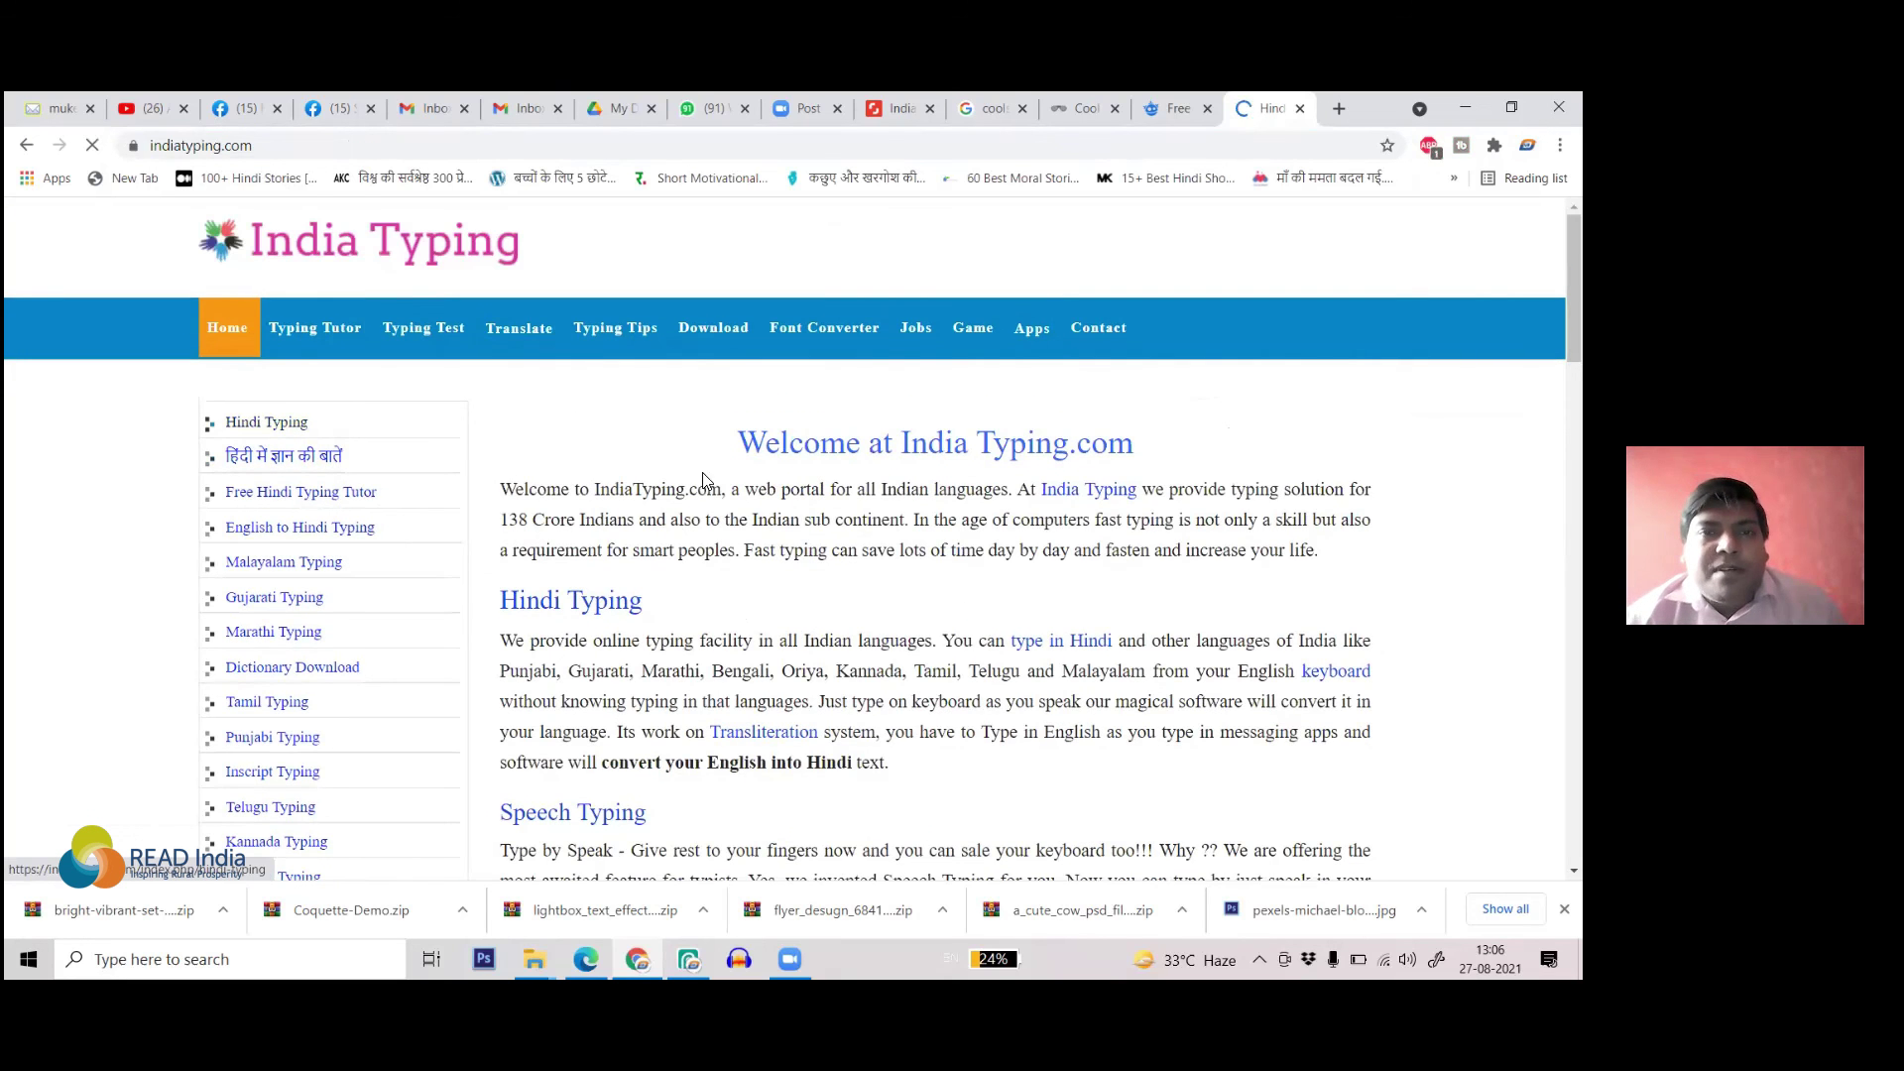
- Open India Typing's Typing Test page and launch the Krutidev/Devlys Hindi Typing Exam from its Hindi list
mouse_move(870, 345)
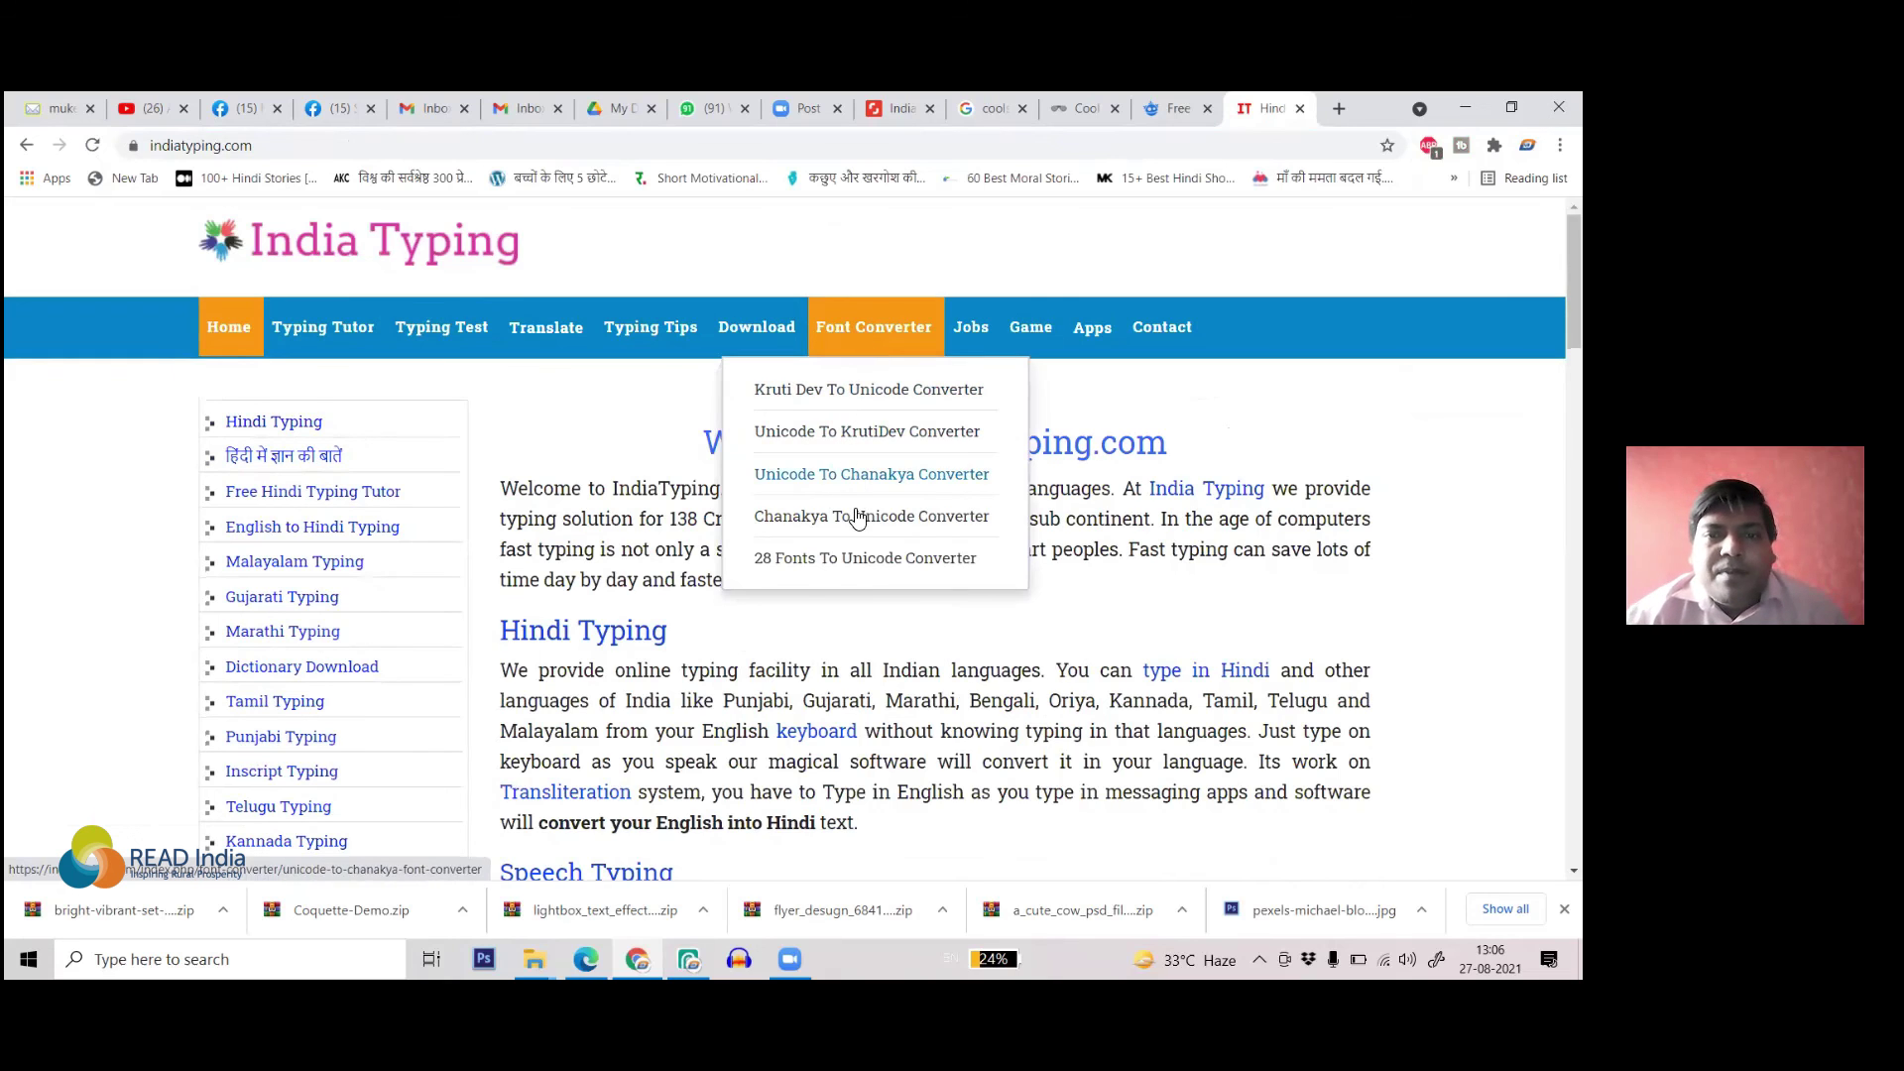
mouse_move(671, 337)
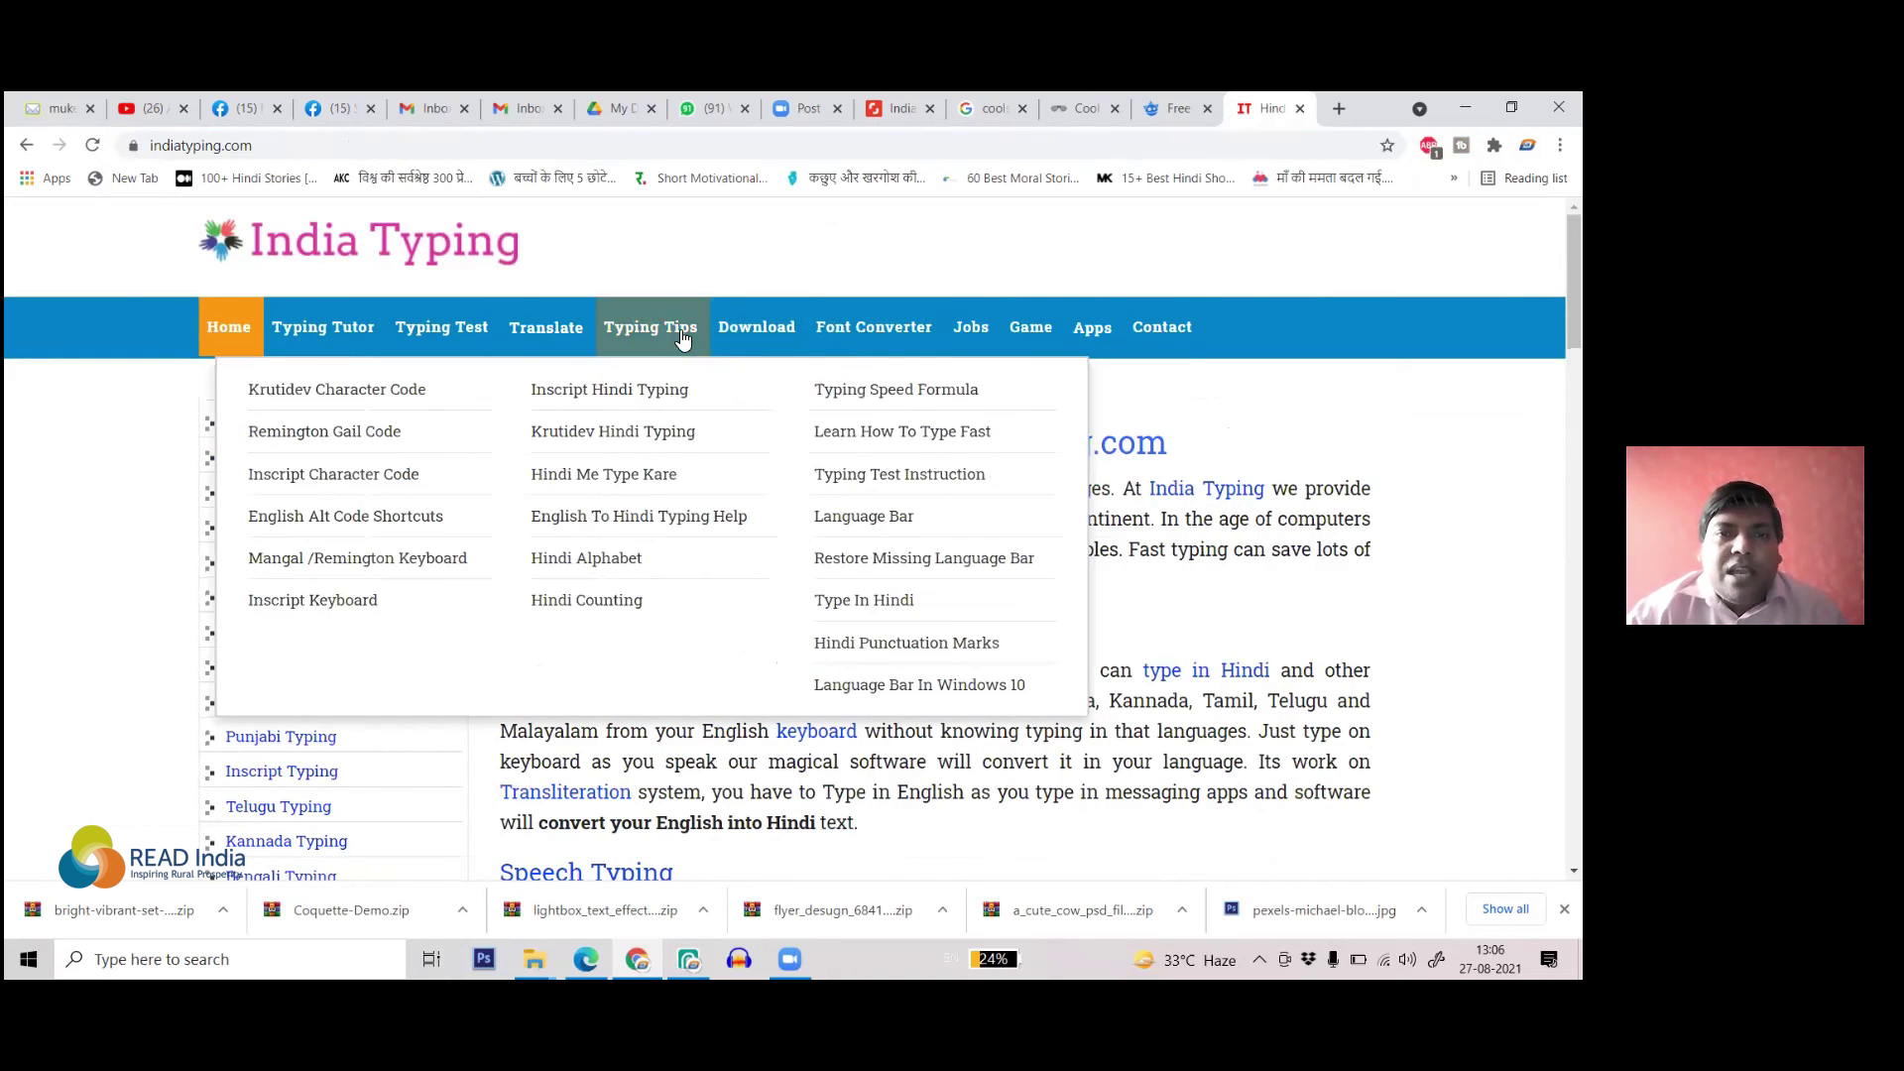
click(432, 341)
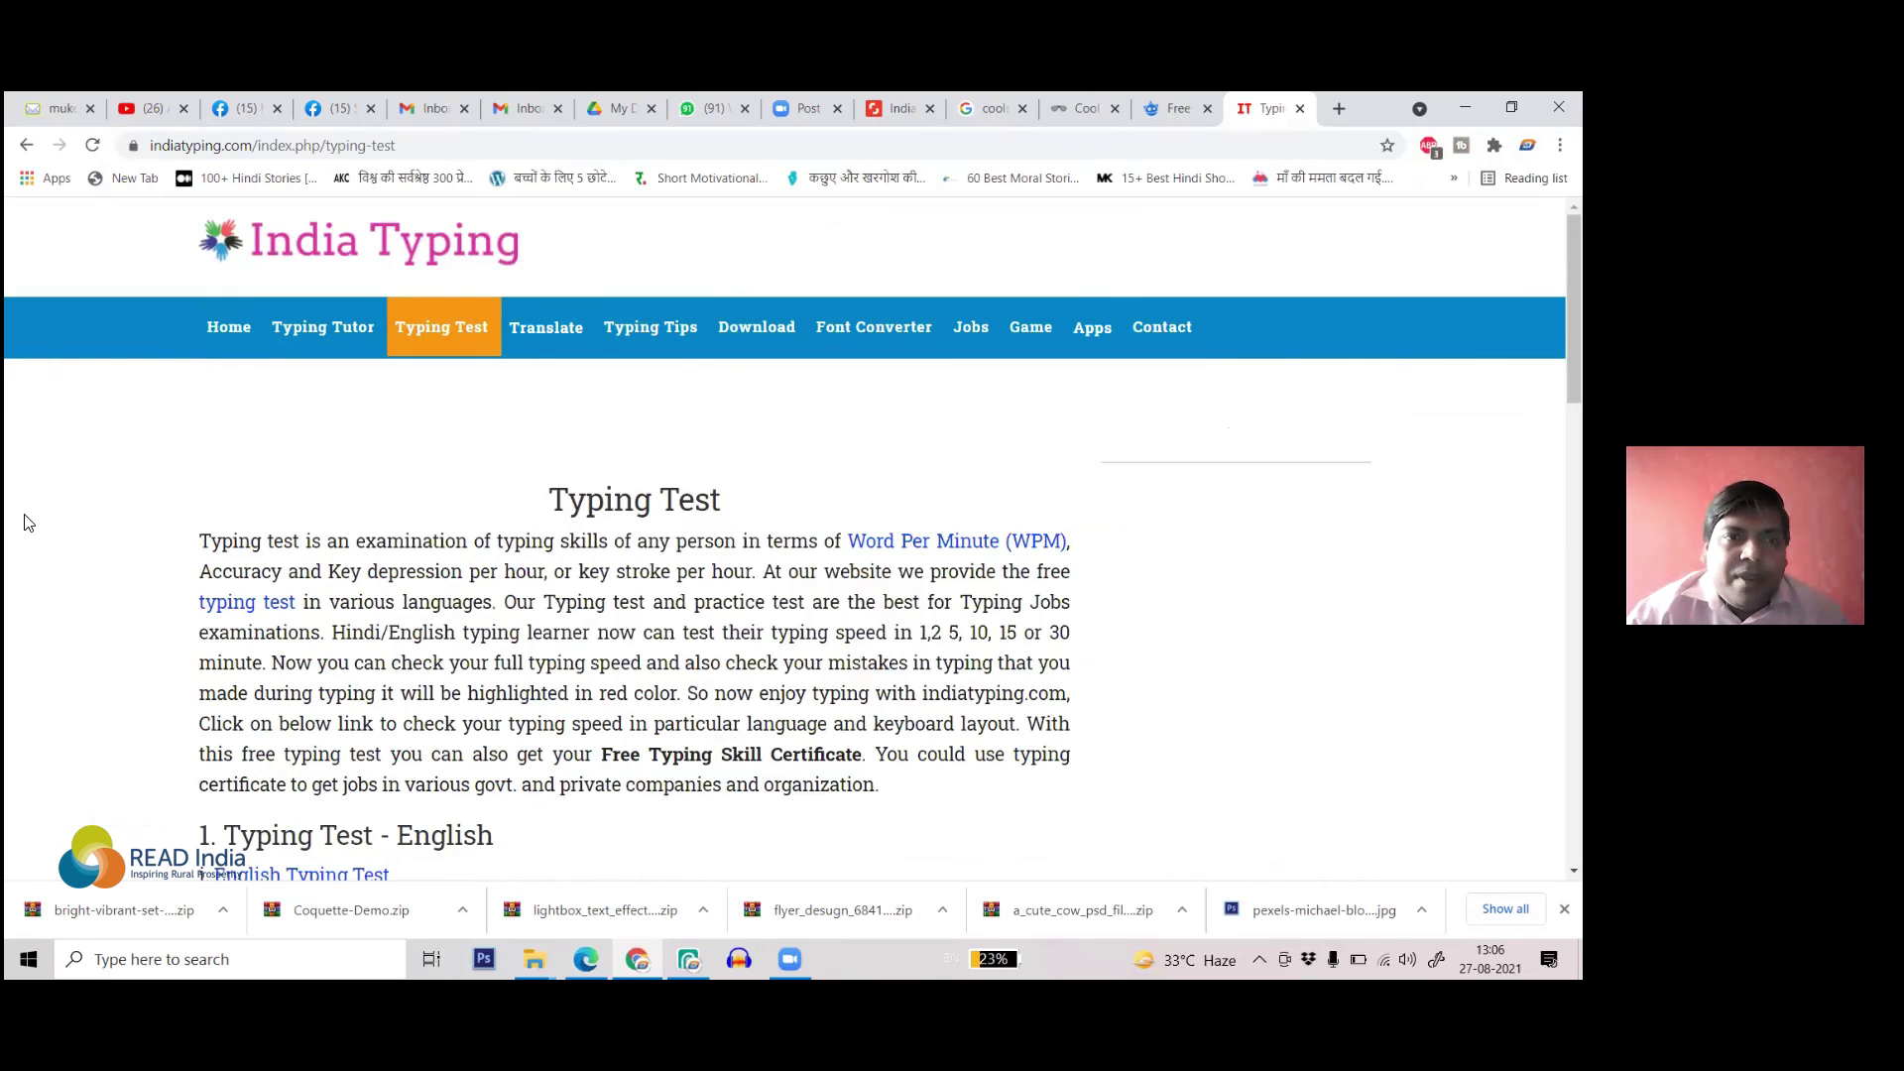
scroll(330, 370, down, 1)
scroll(330, 370, down, 10)
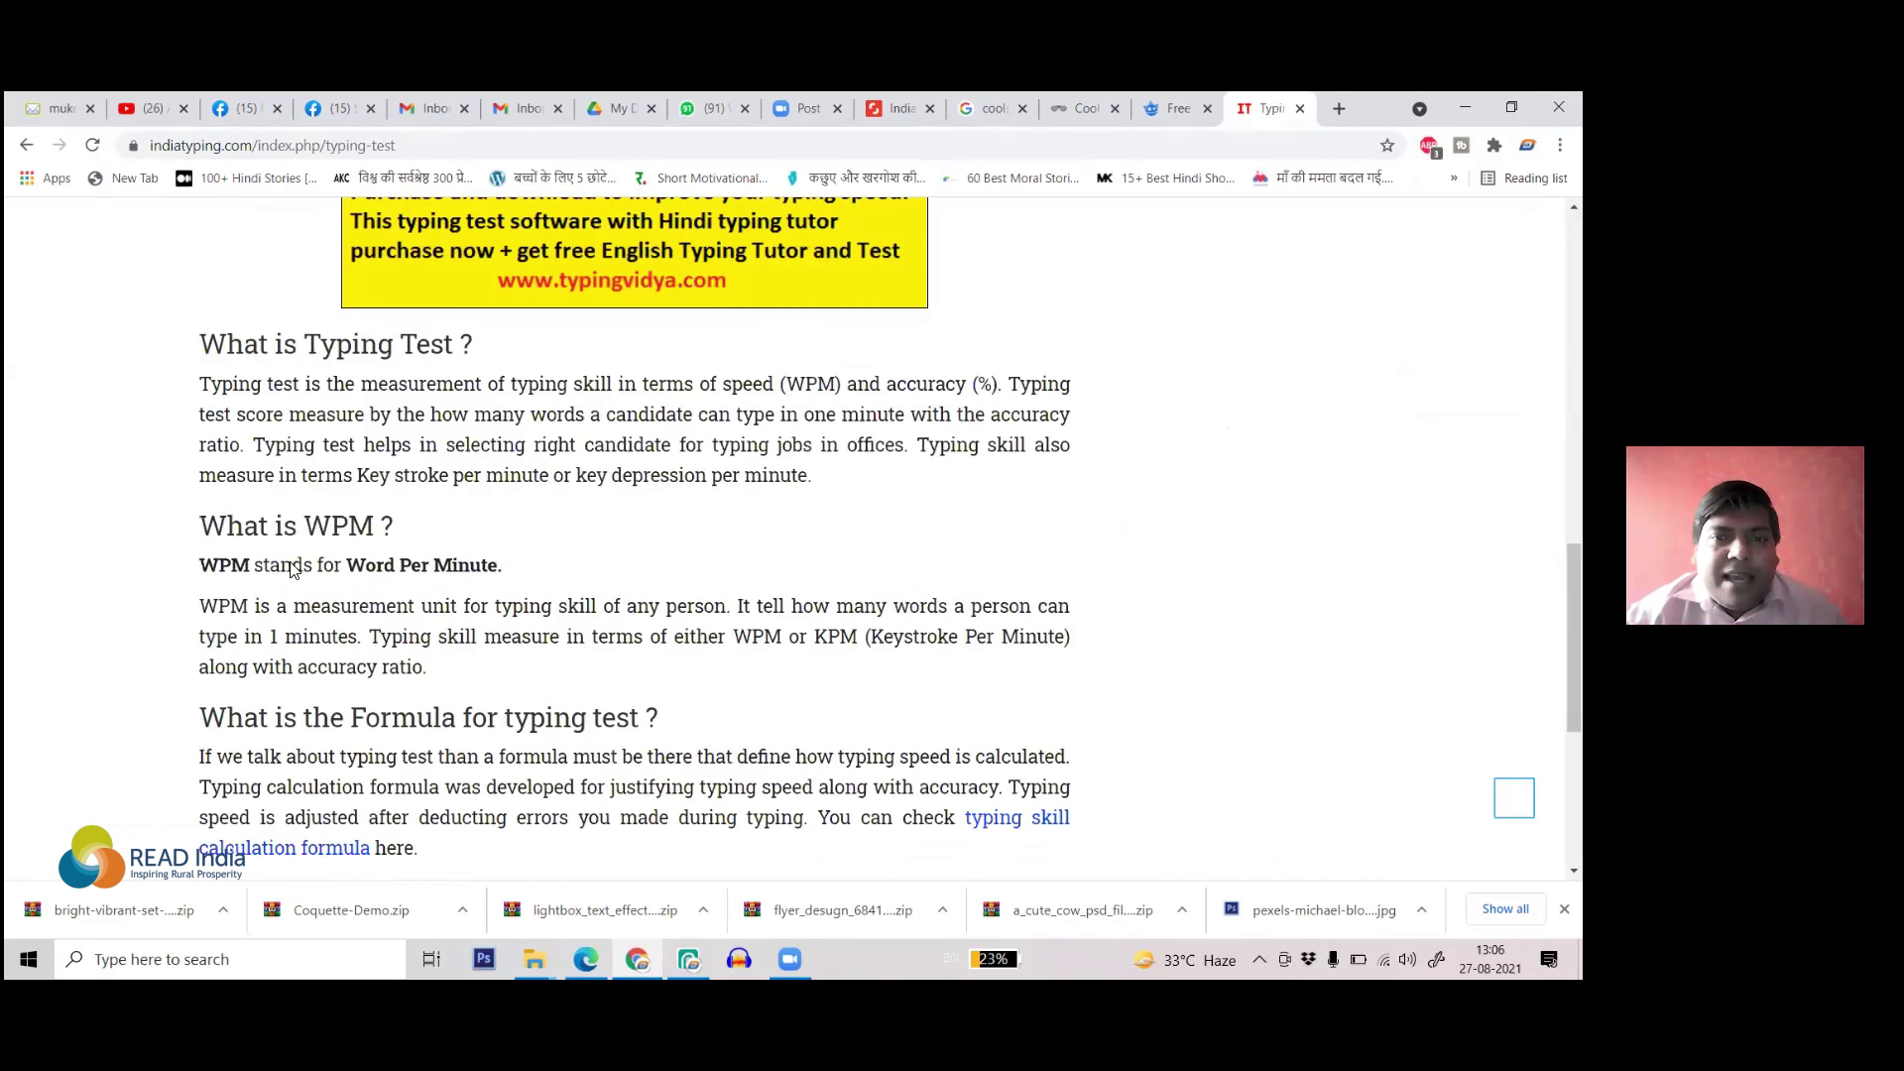
click(250, 707)
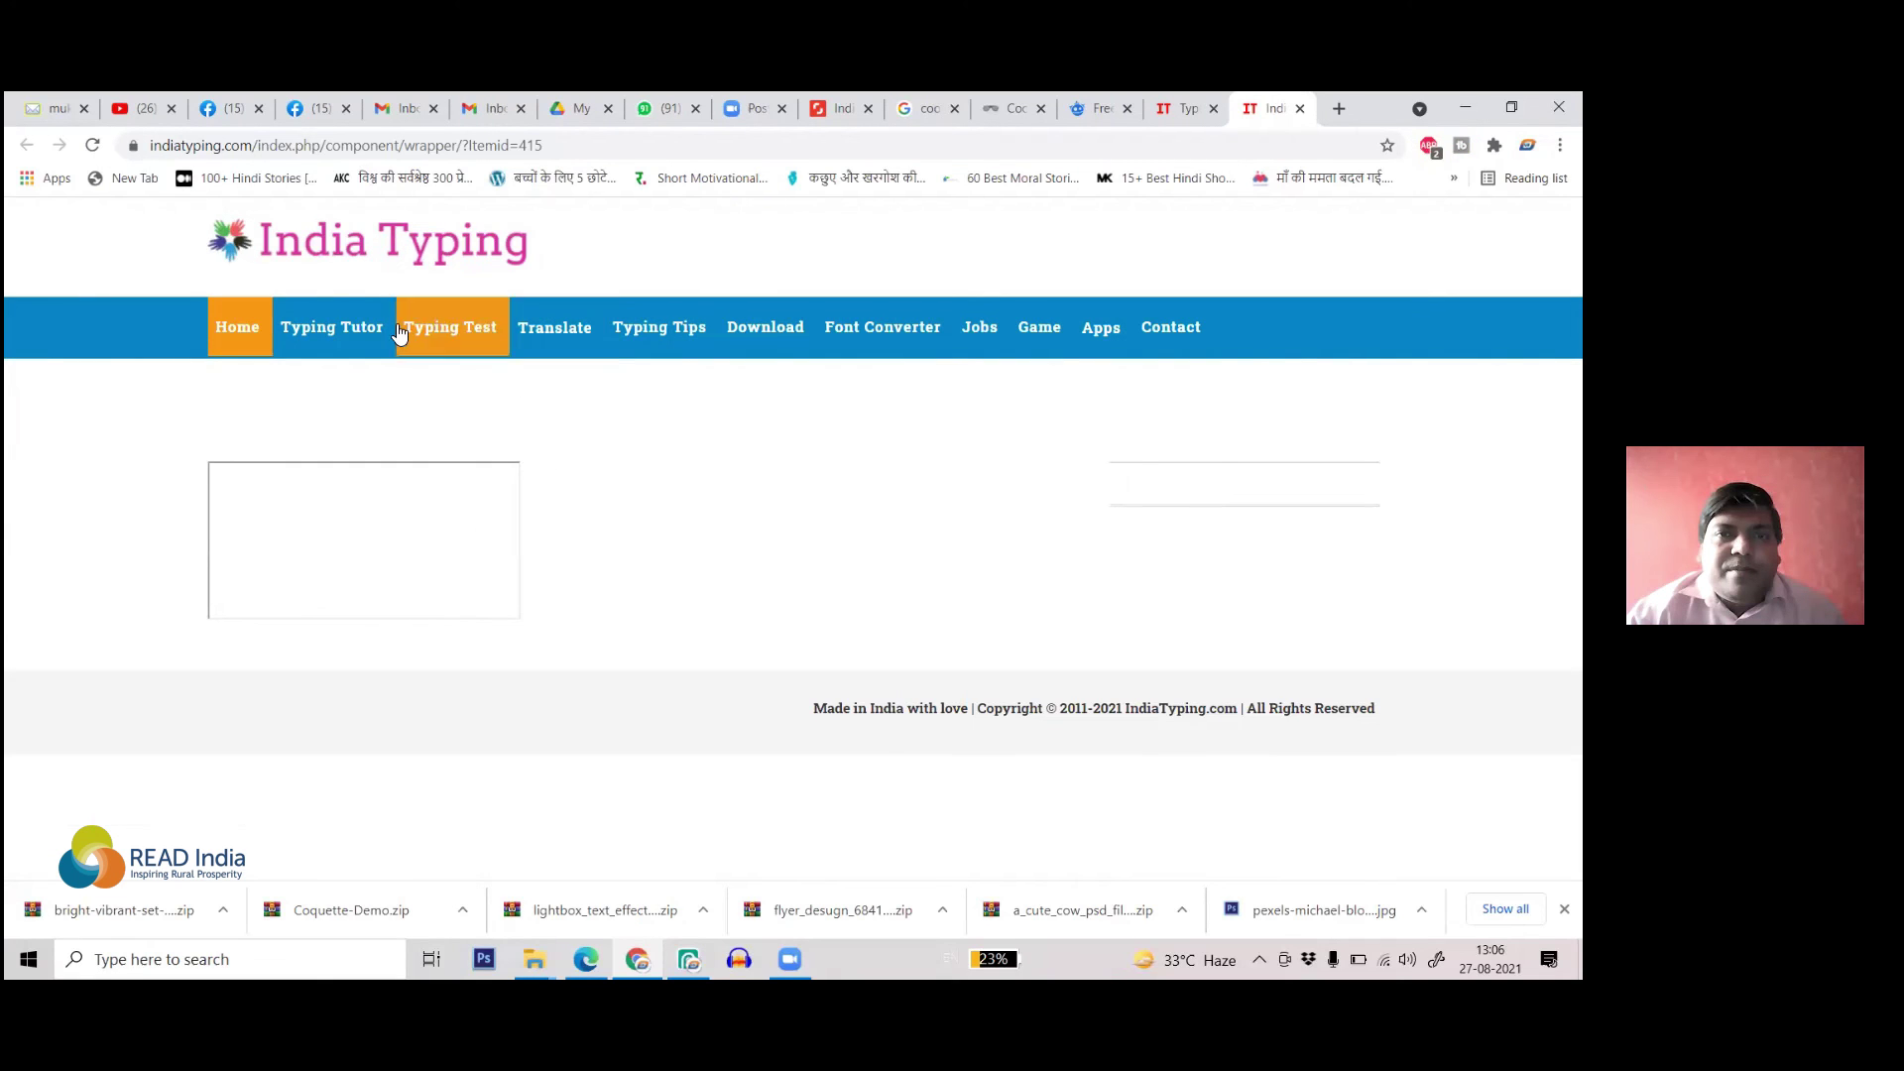
- Open the Hindi Typing Tutor (Kruti Dev) and start its "Type Home Rows Characters" lesson
mouse_move(357, 338)
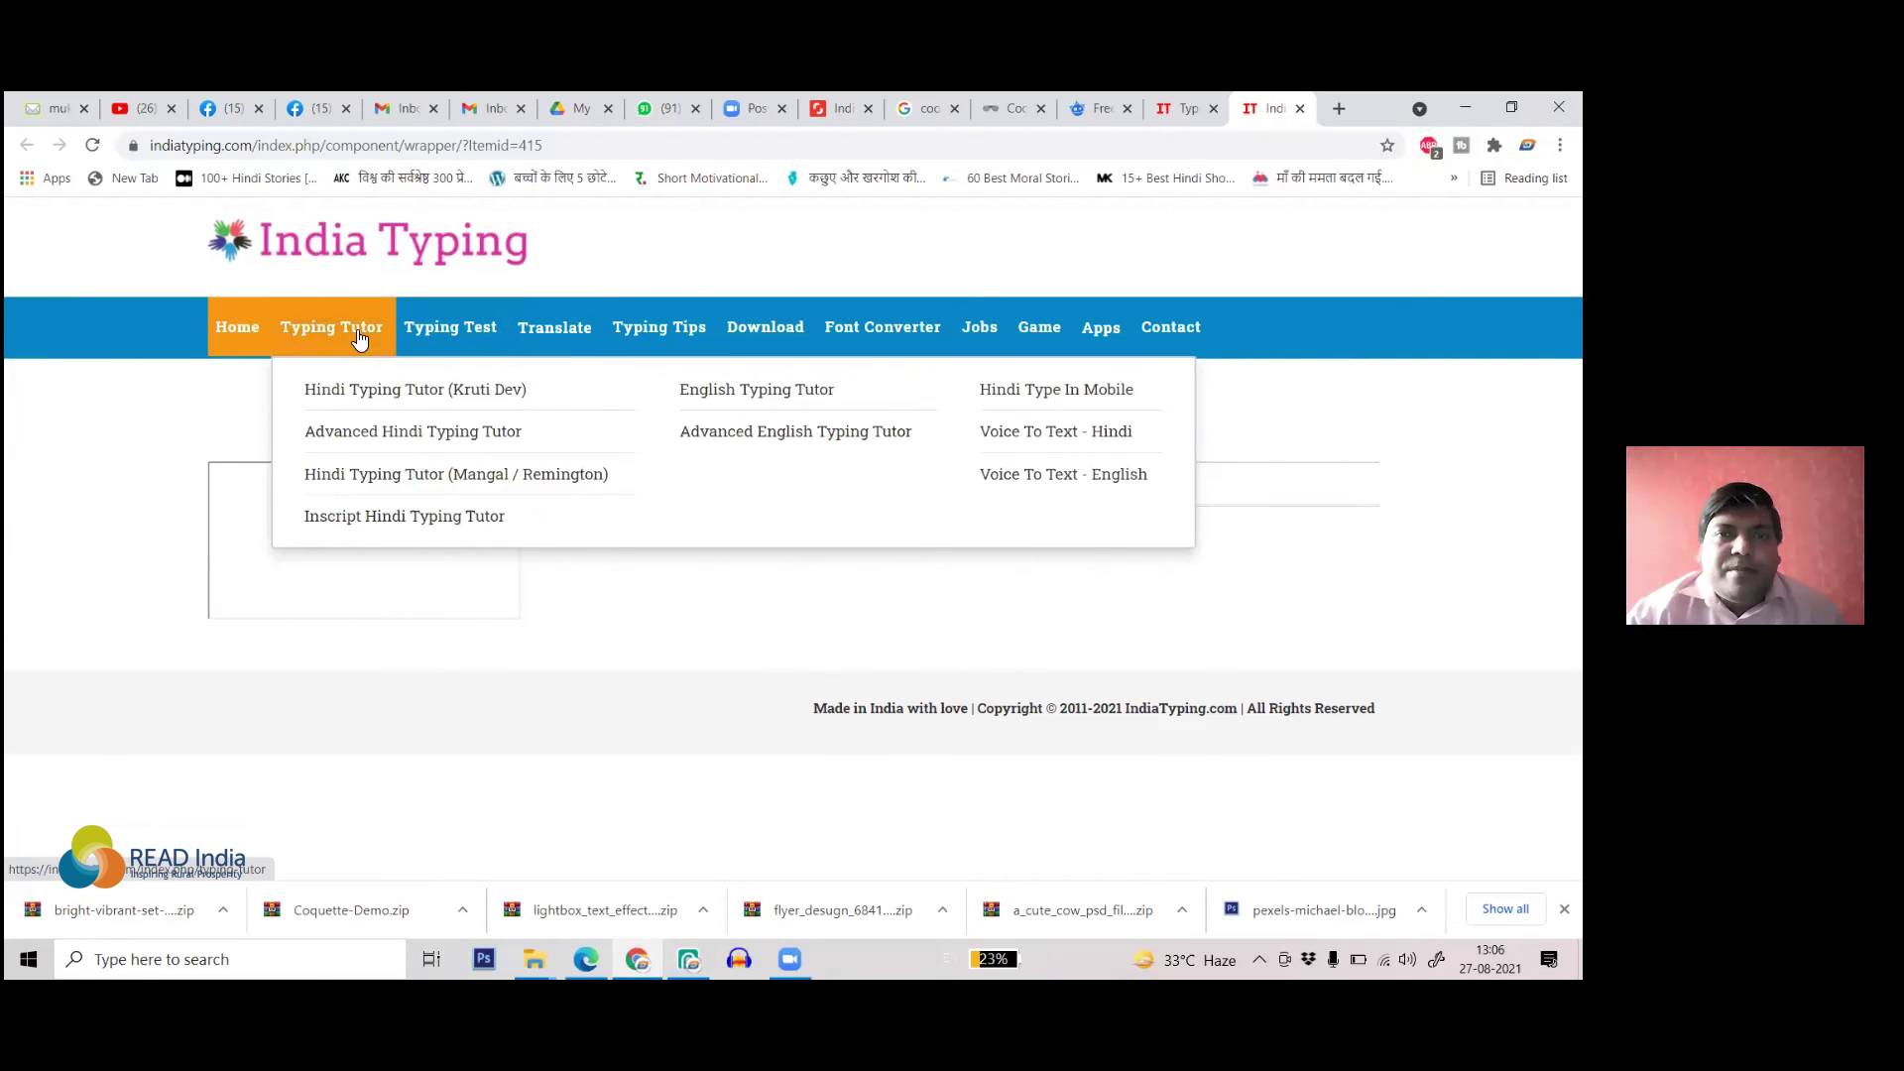
click(295, 529)
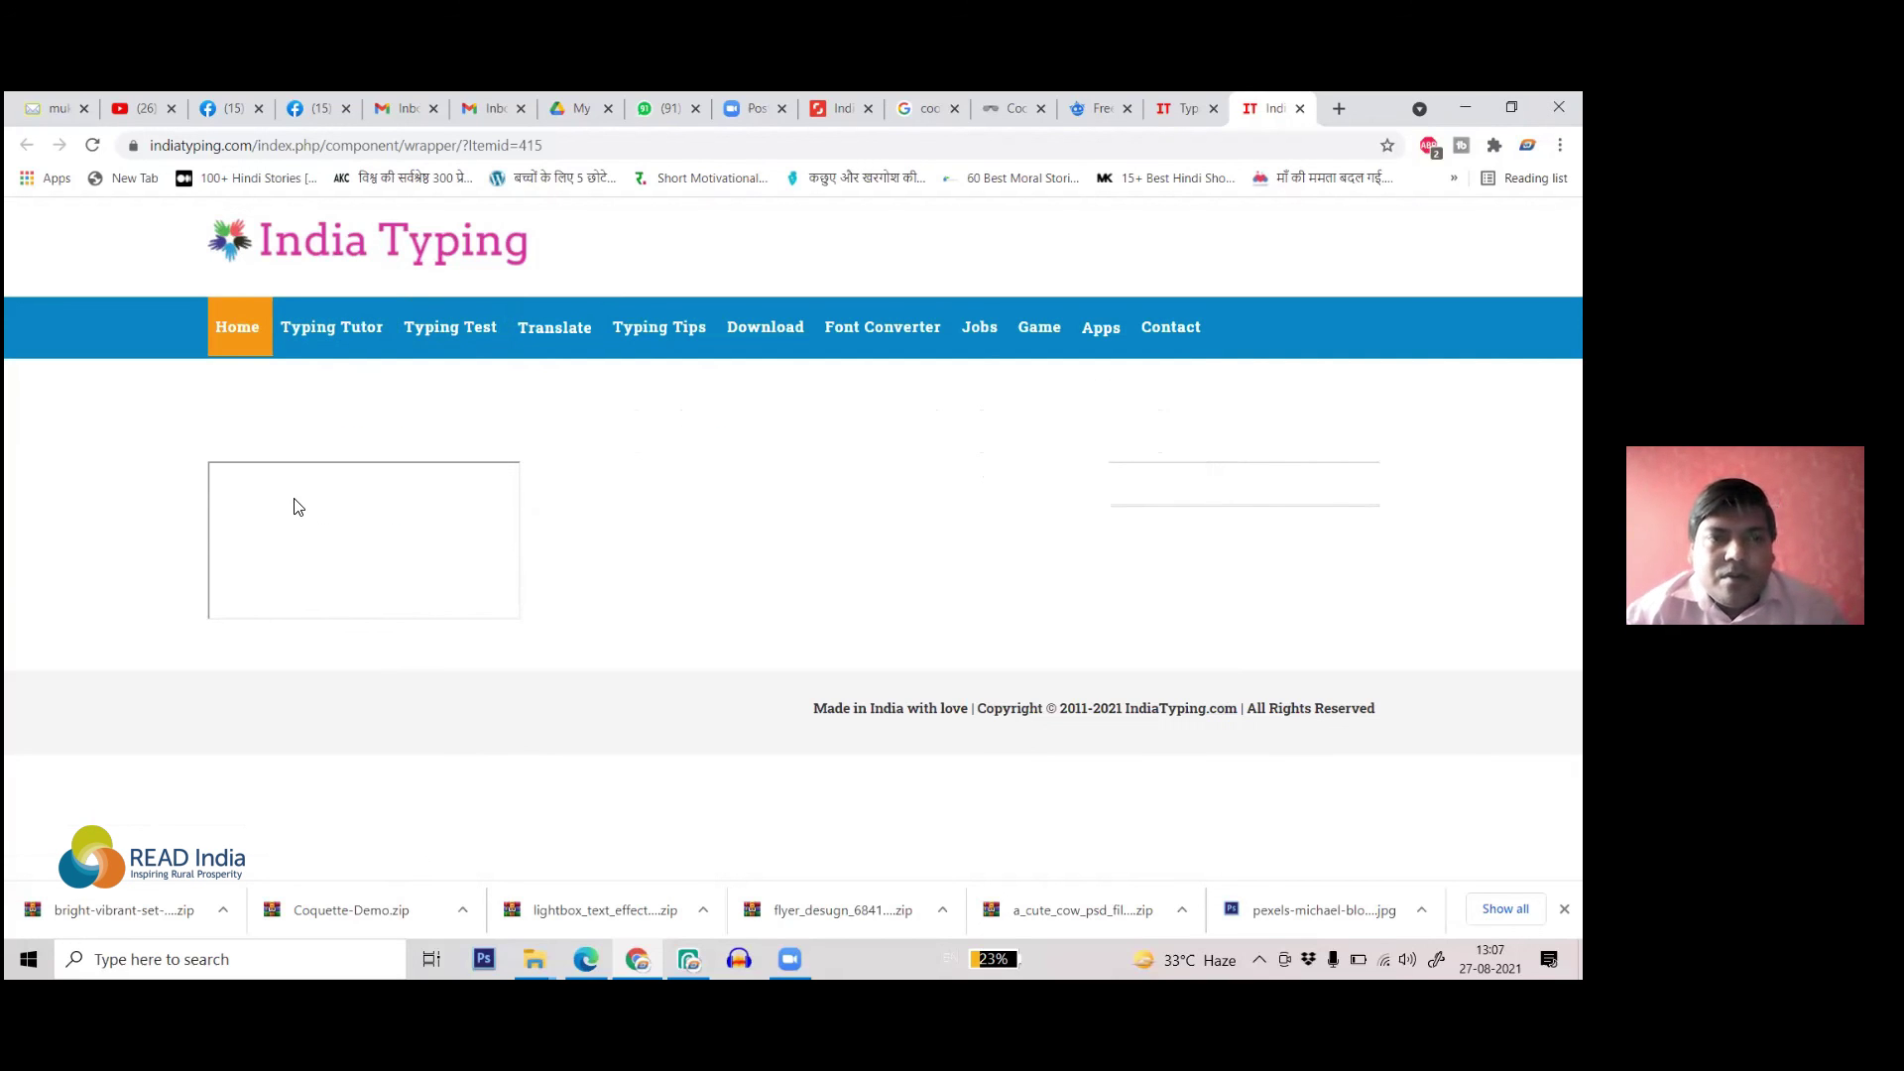
mouse_move(332, 327)
click(330, 389)
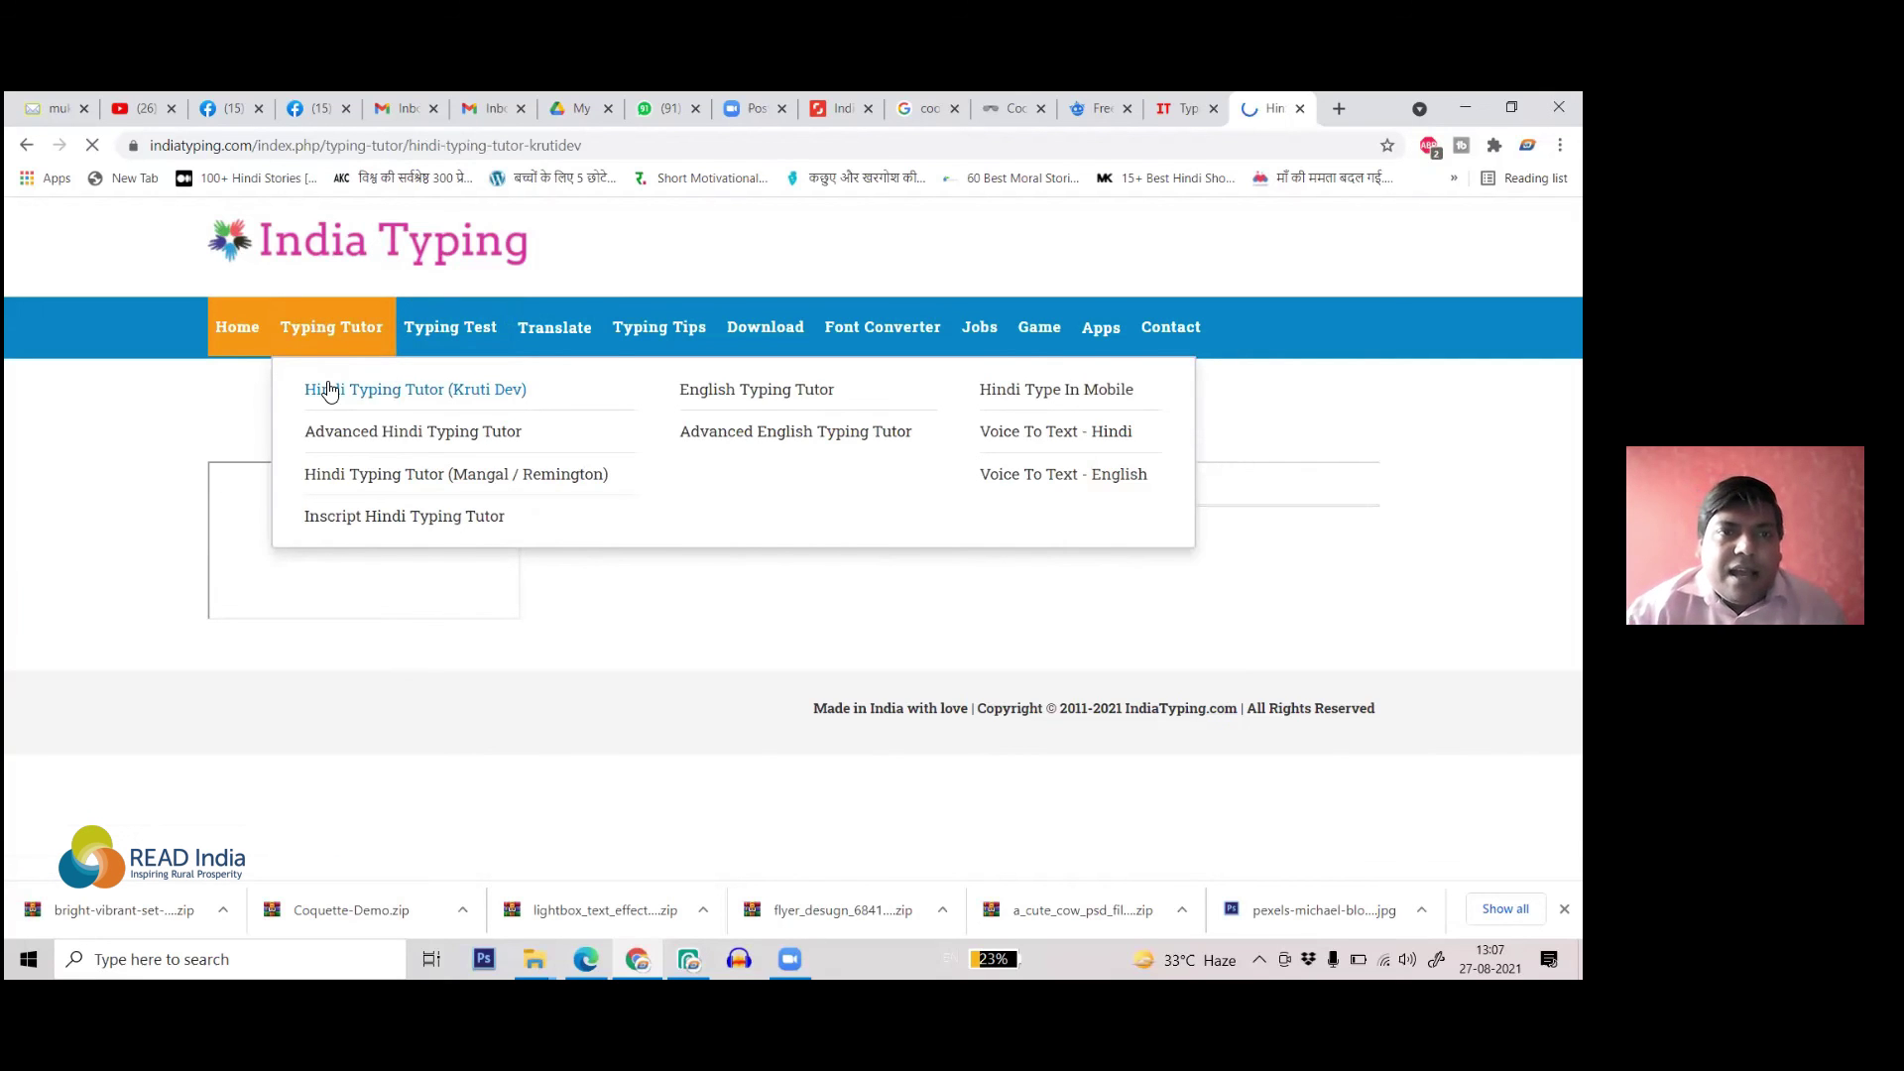
scroll(238, 496, down, 1)
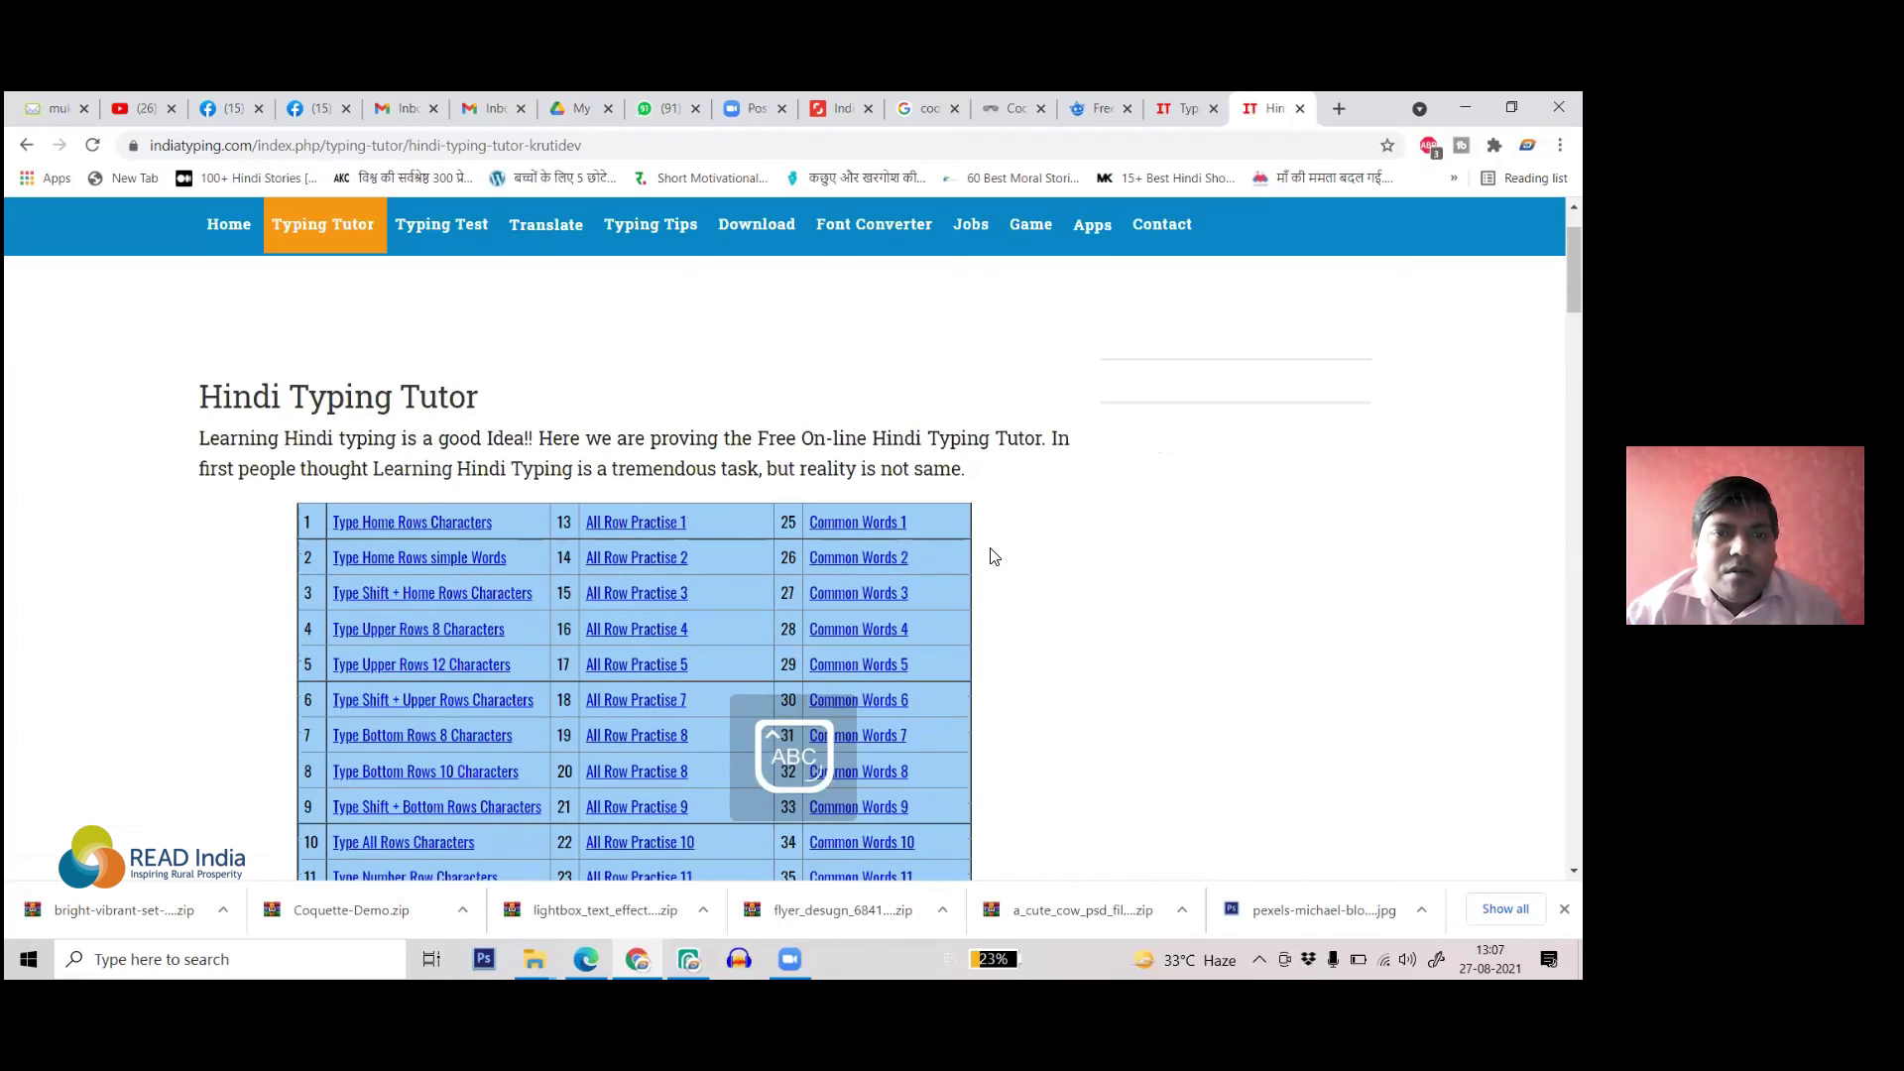
scroll(680, 502, down, 4)
scroll(491, 337, up, 2)
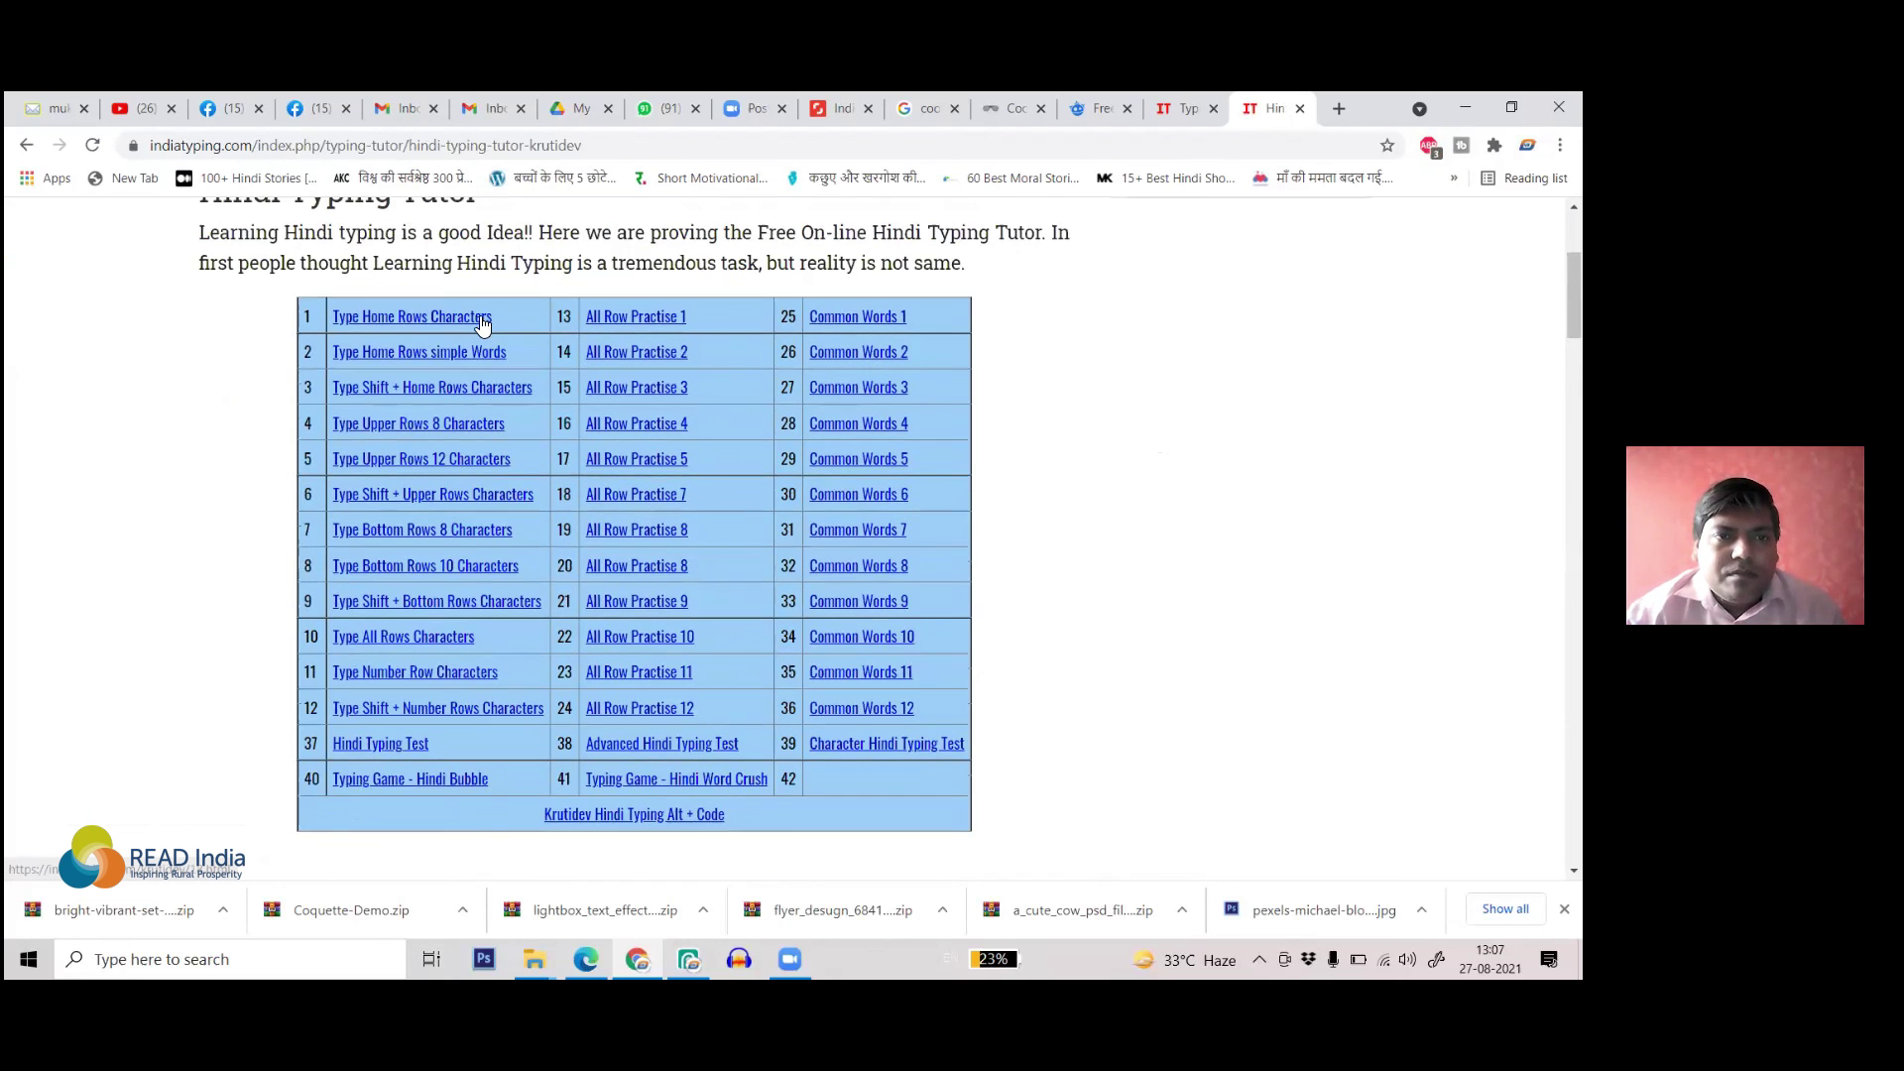
click(480, 317)
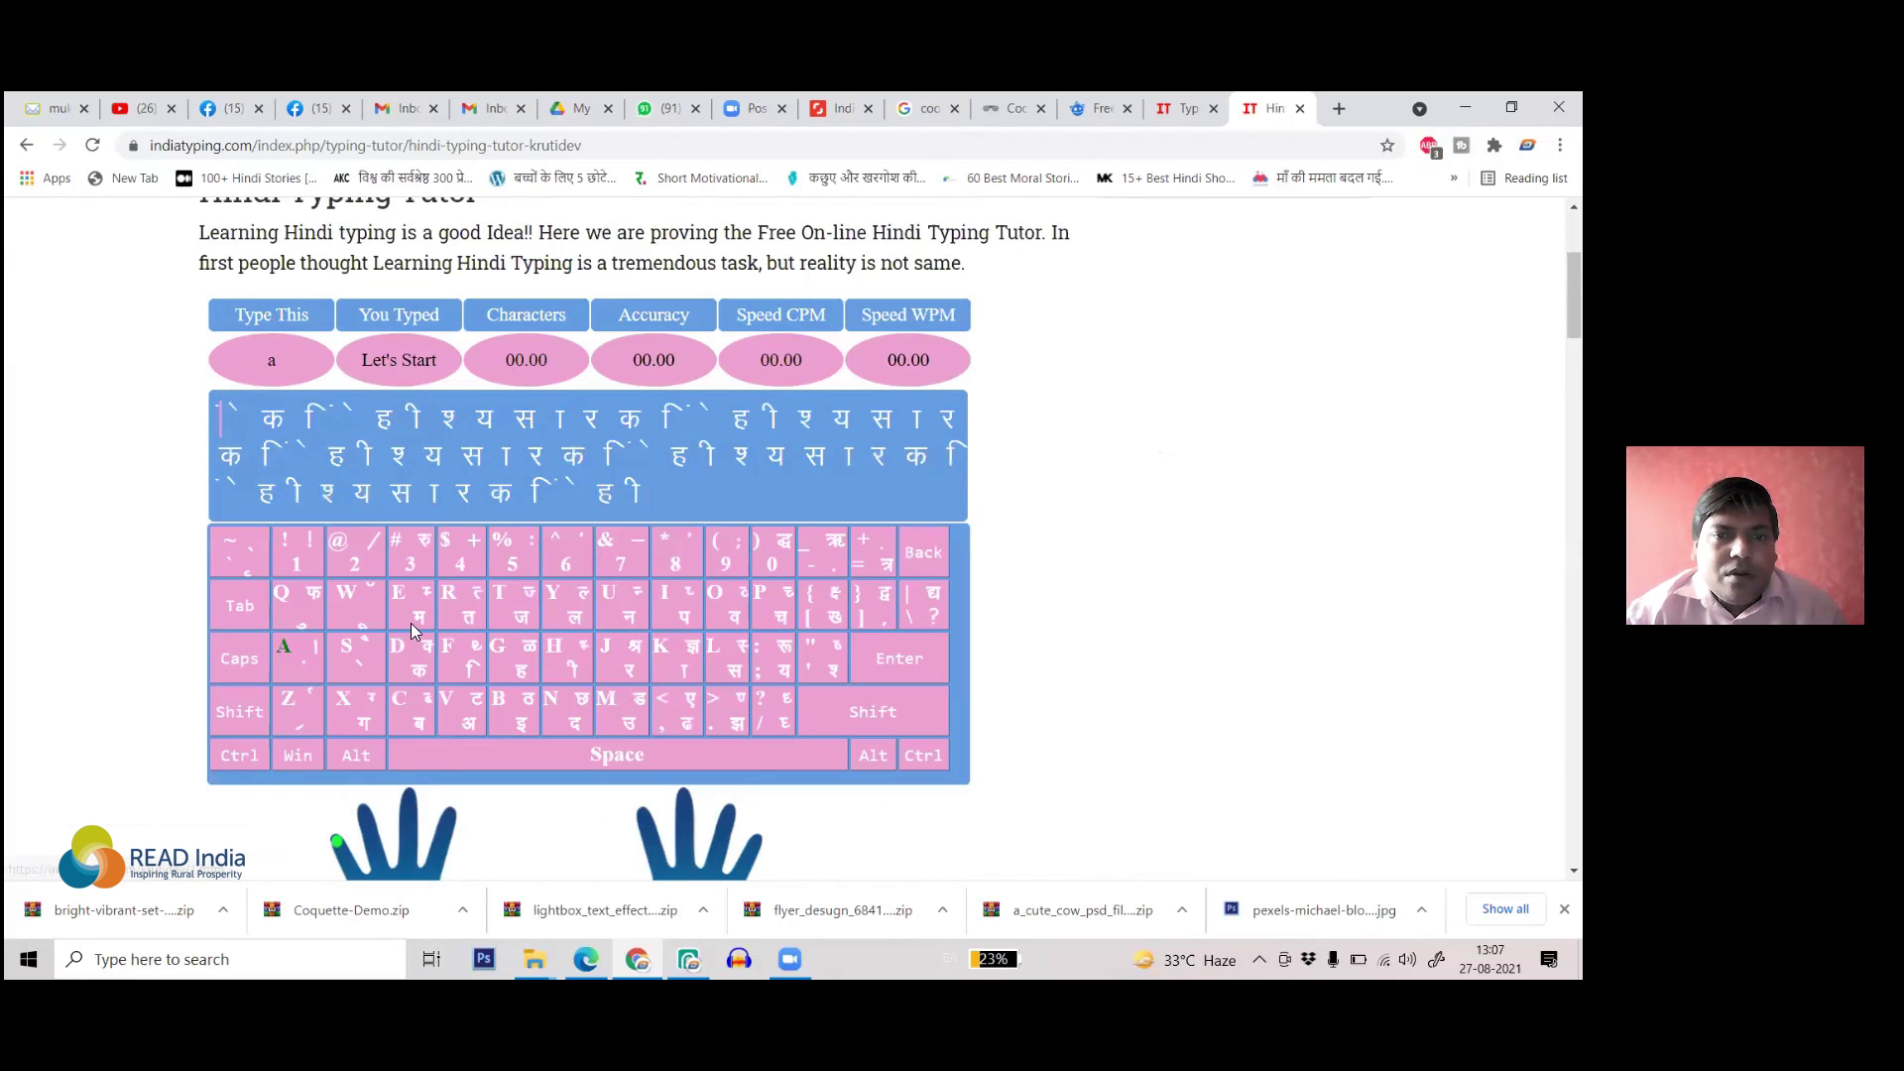
- Try out the home-row lesson in lowercase, entering "a" and some trial characters such as "dl;" and "ko"
scroll(753, 665, down, 3)
scroll(910, 701, up, 3)
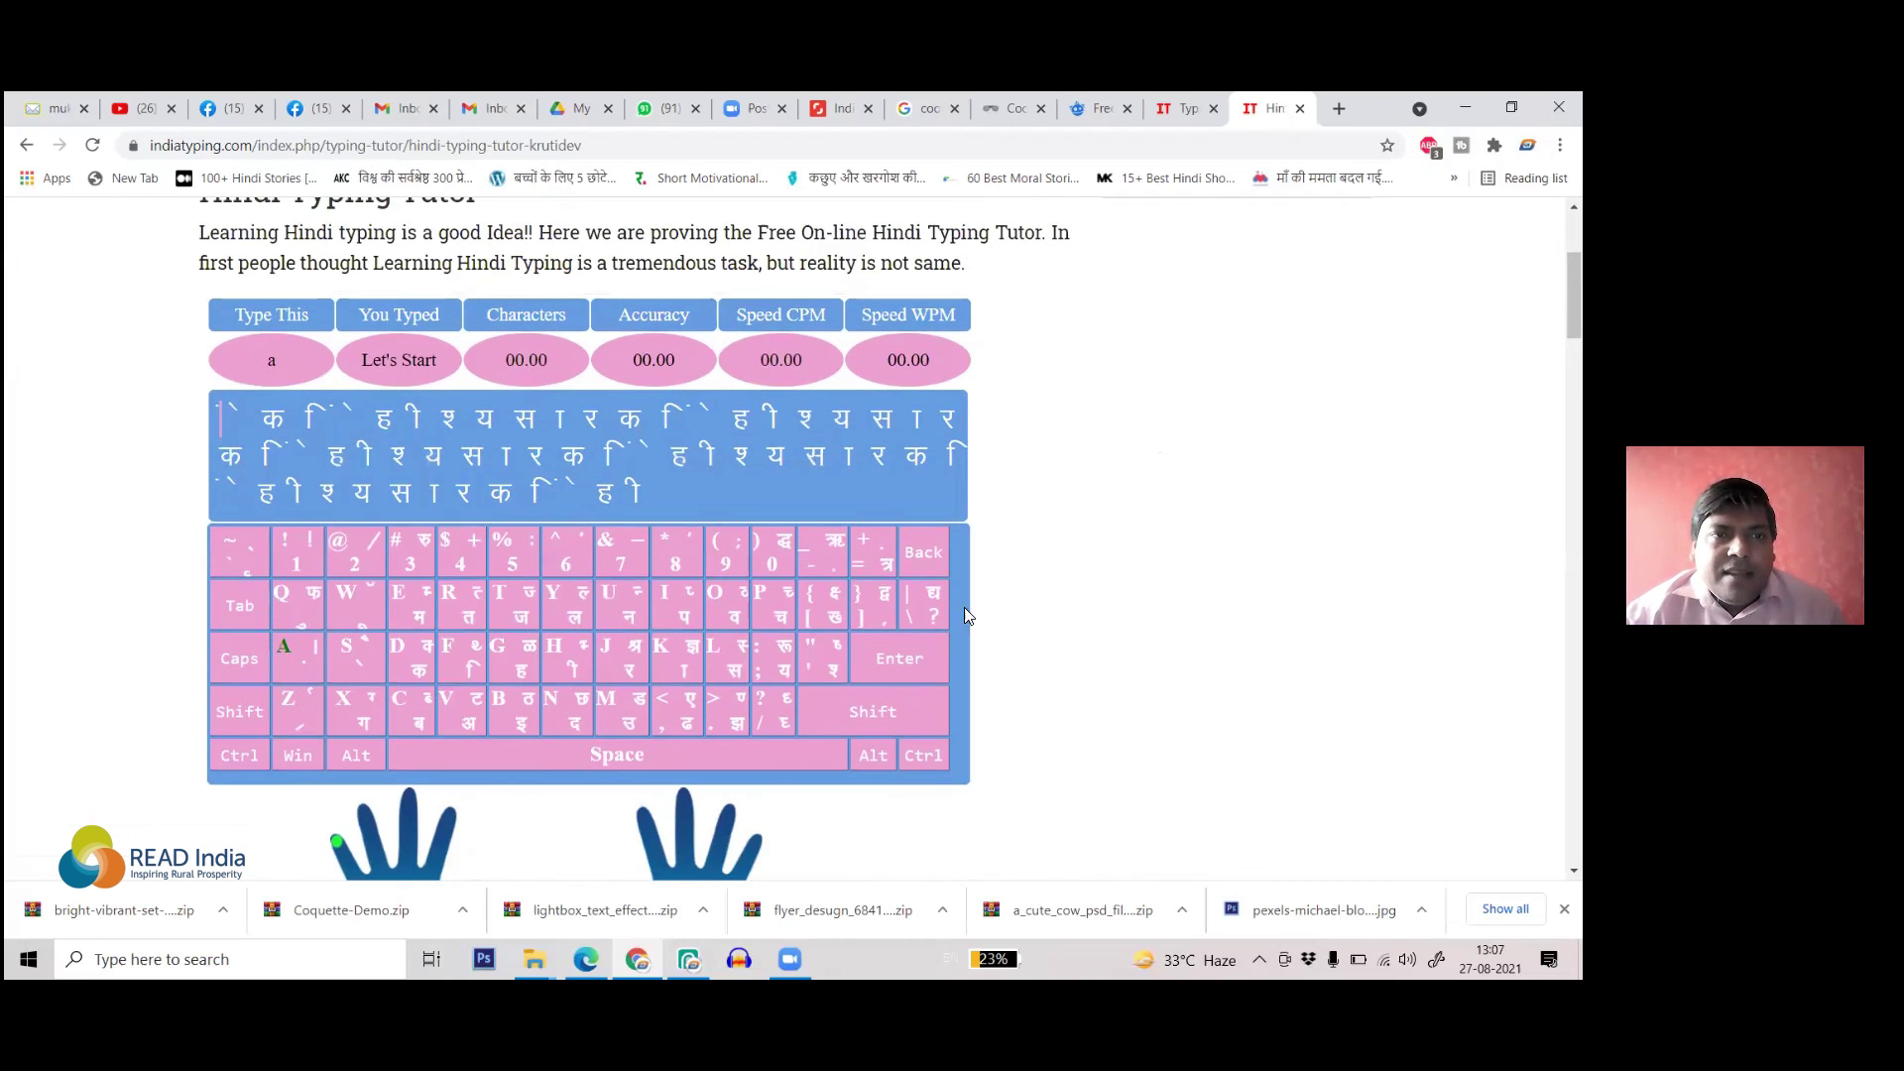
scroll(938, 609, up, 1)
scroll(936, 605, down, 1)
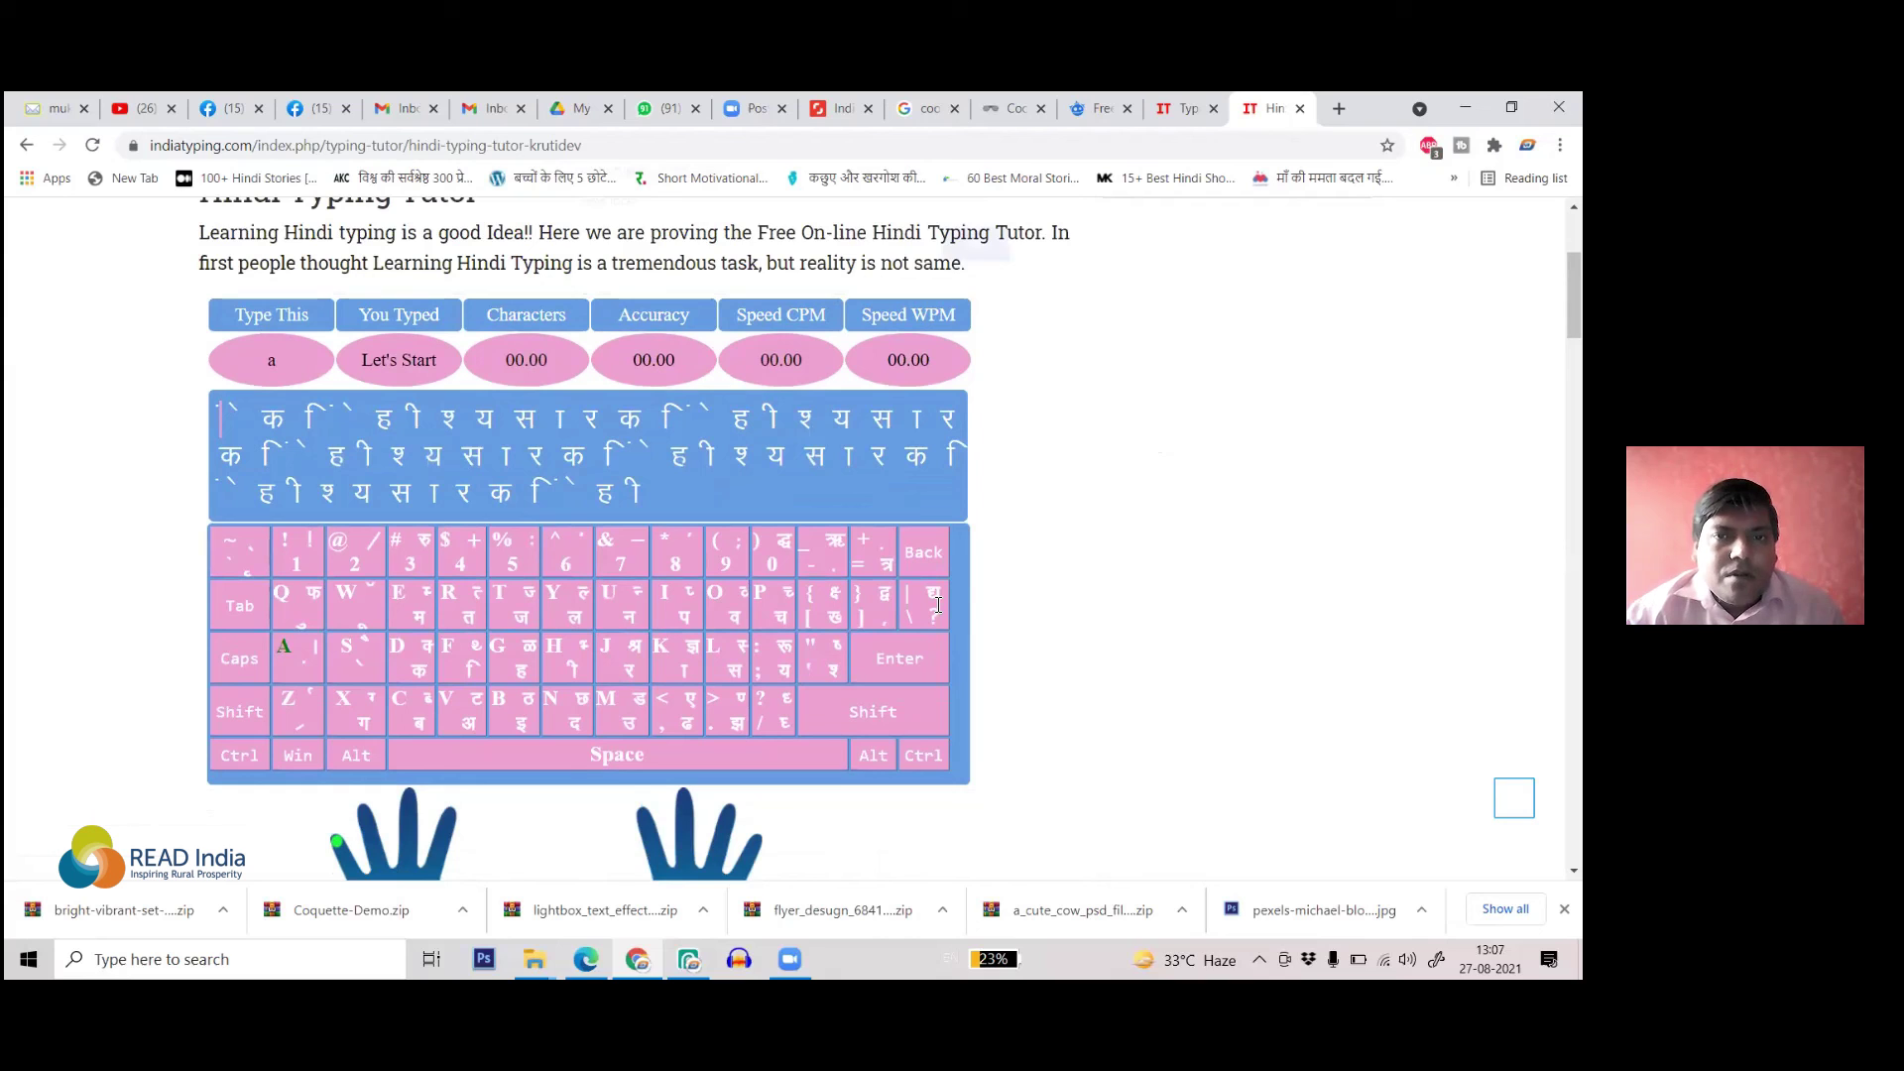
click(766, 496)
click(973, 261)
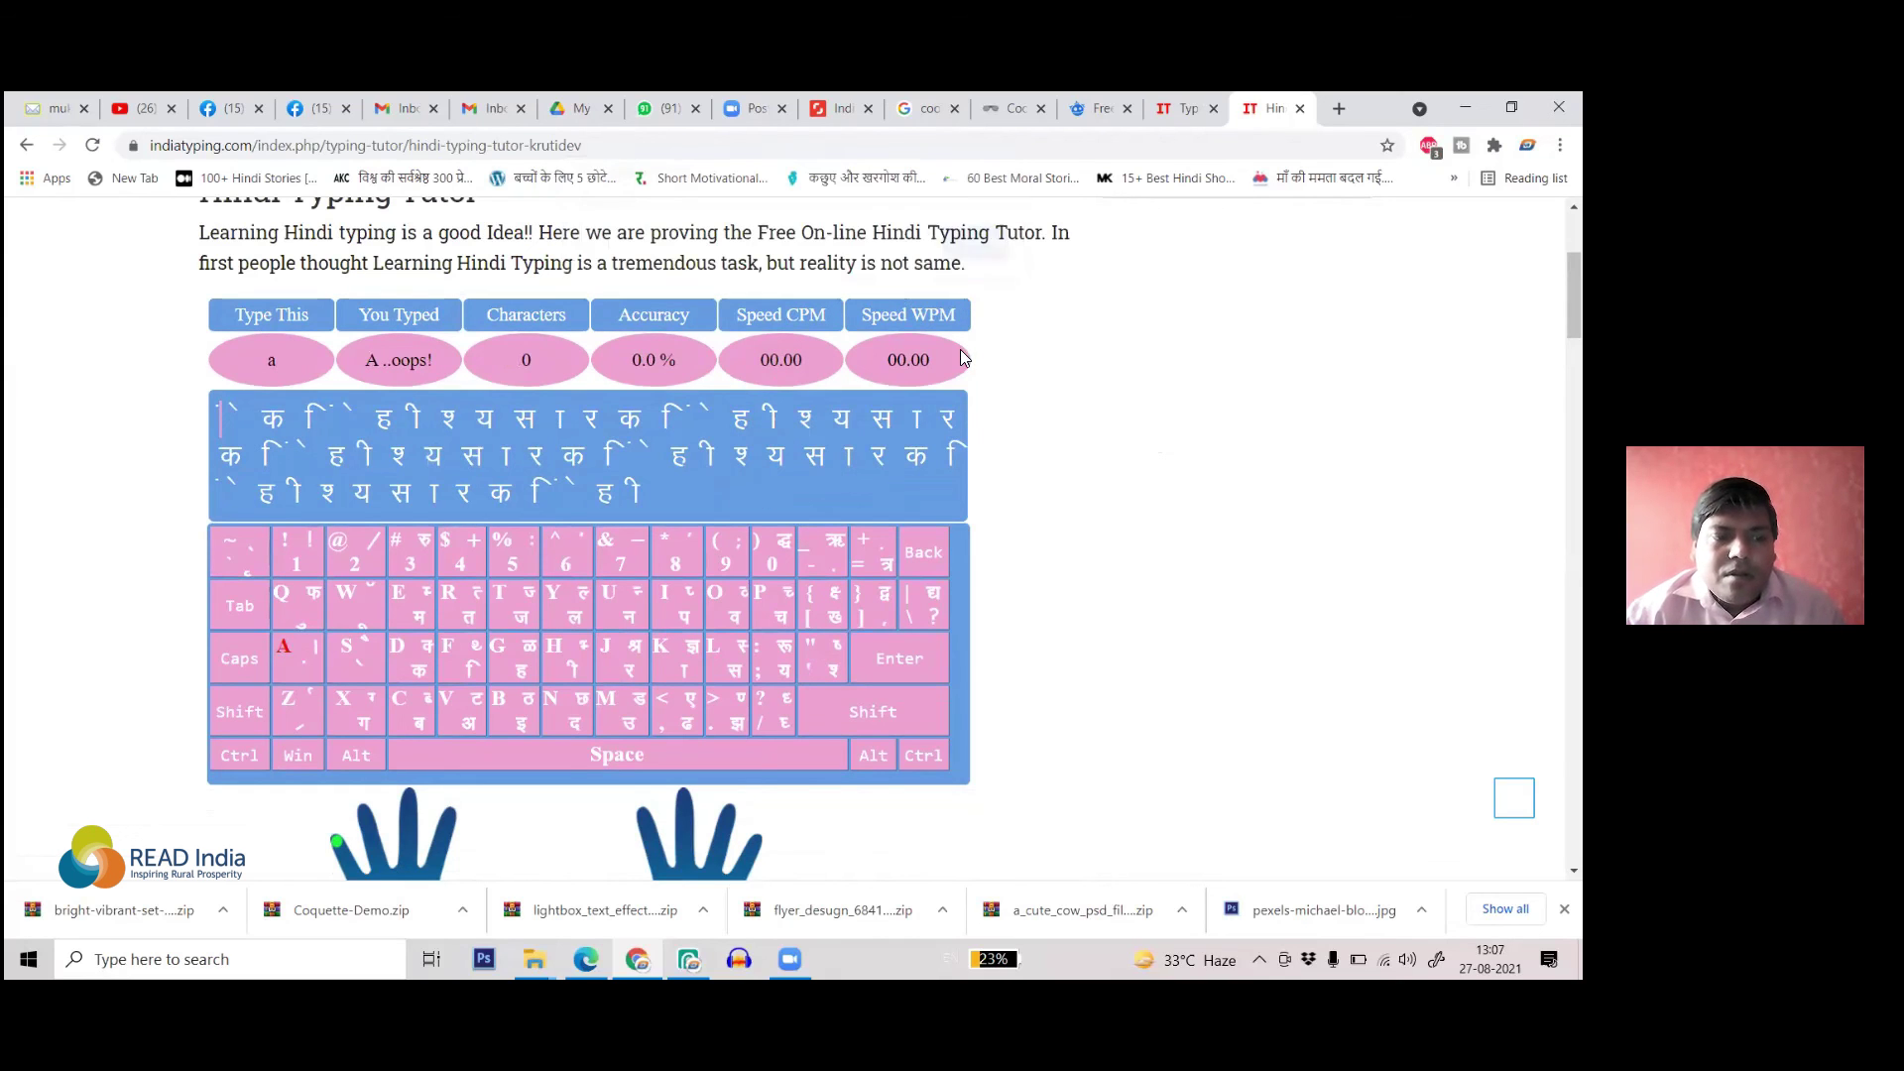
key(Caps_Lock)
text(a)
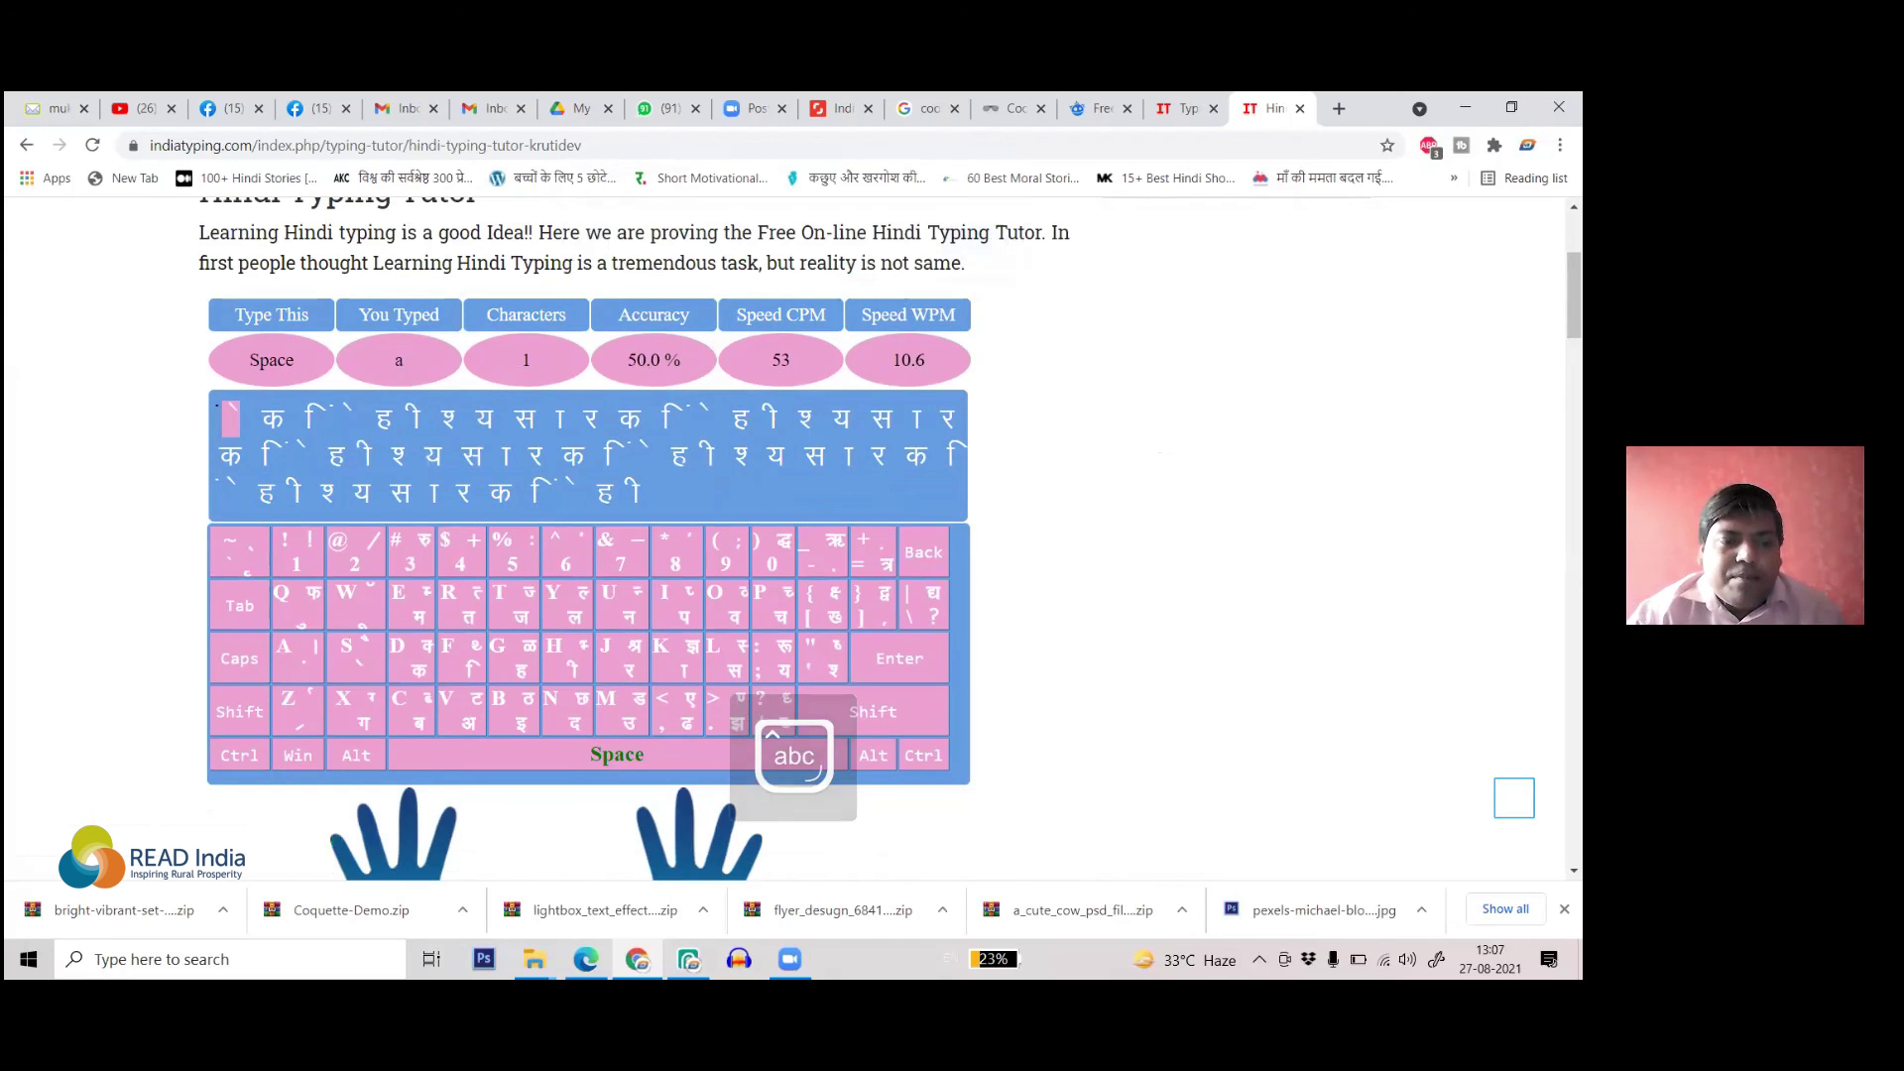
text(dl;)
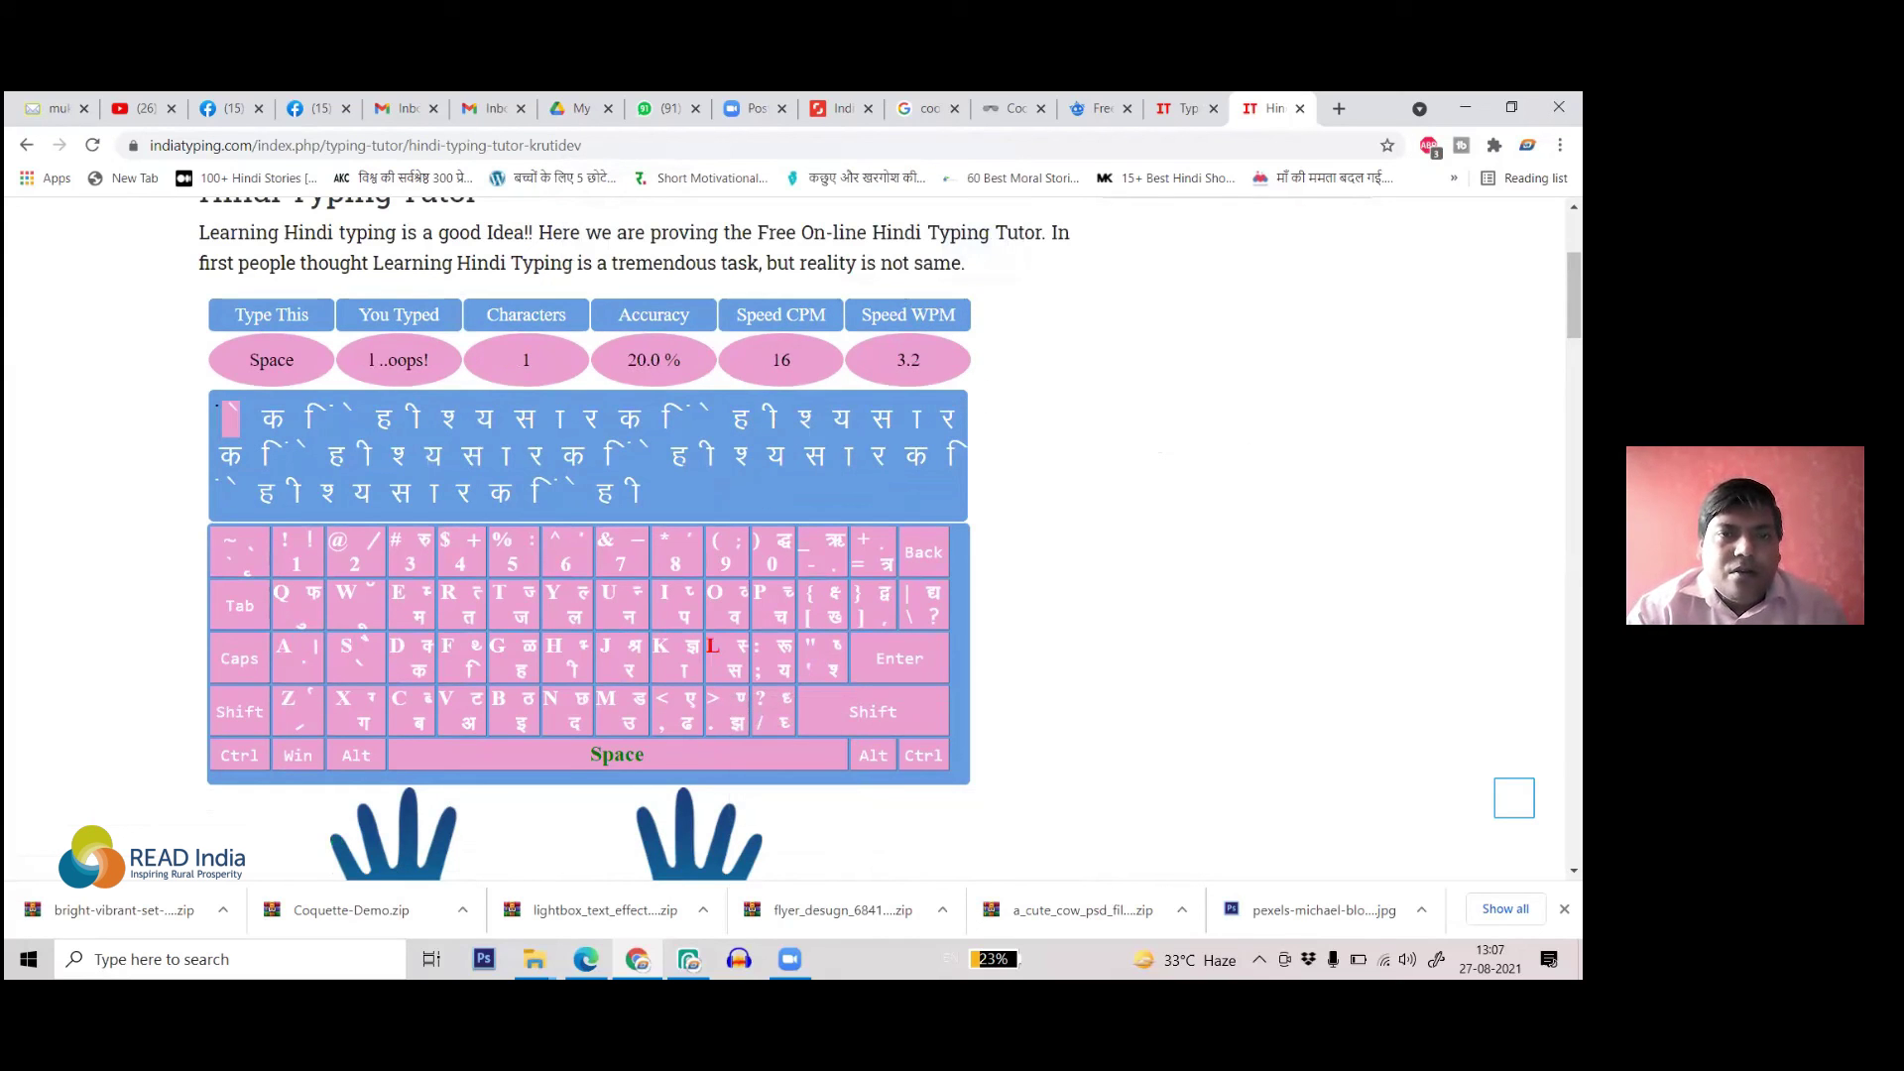
text(ko)
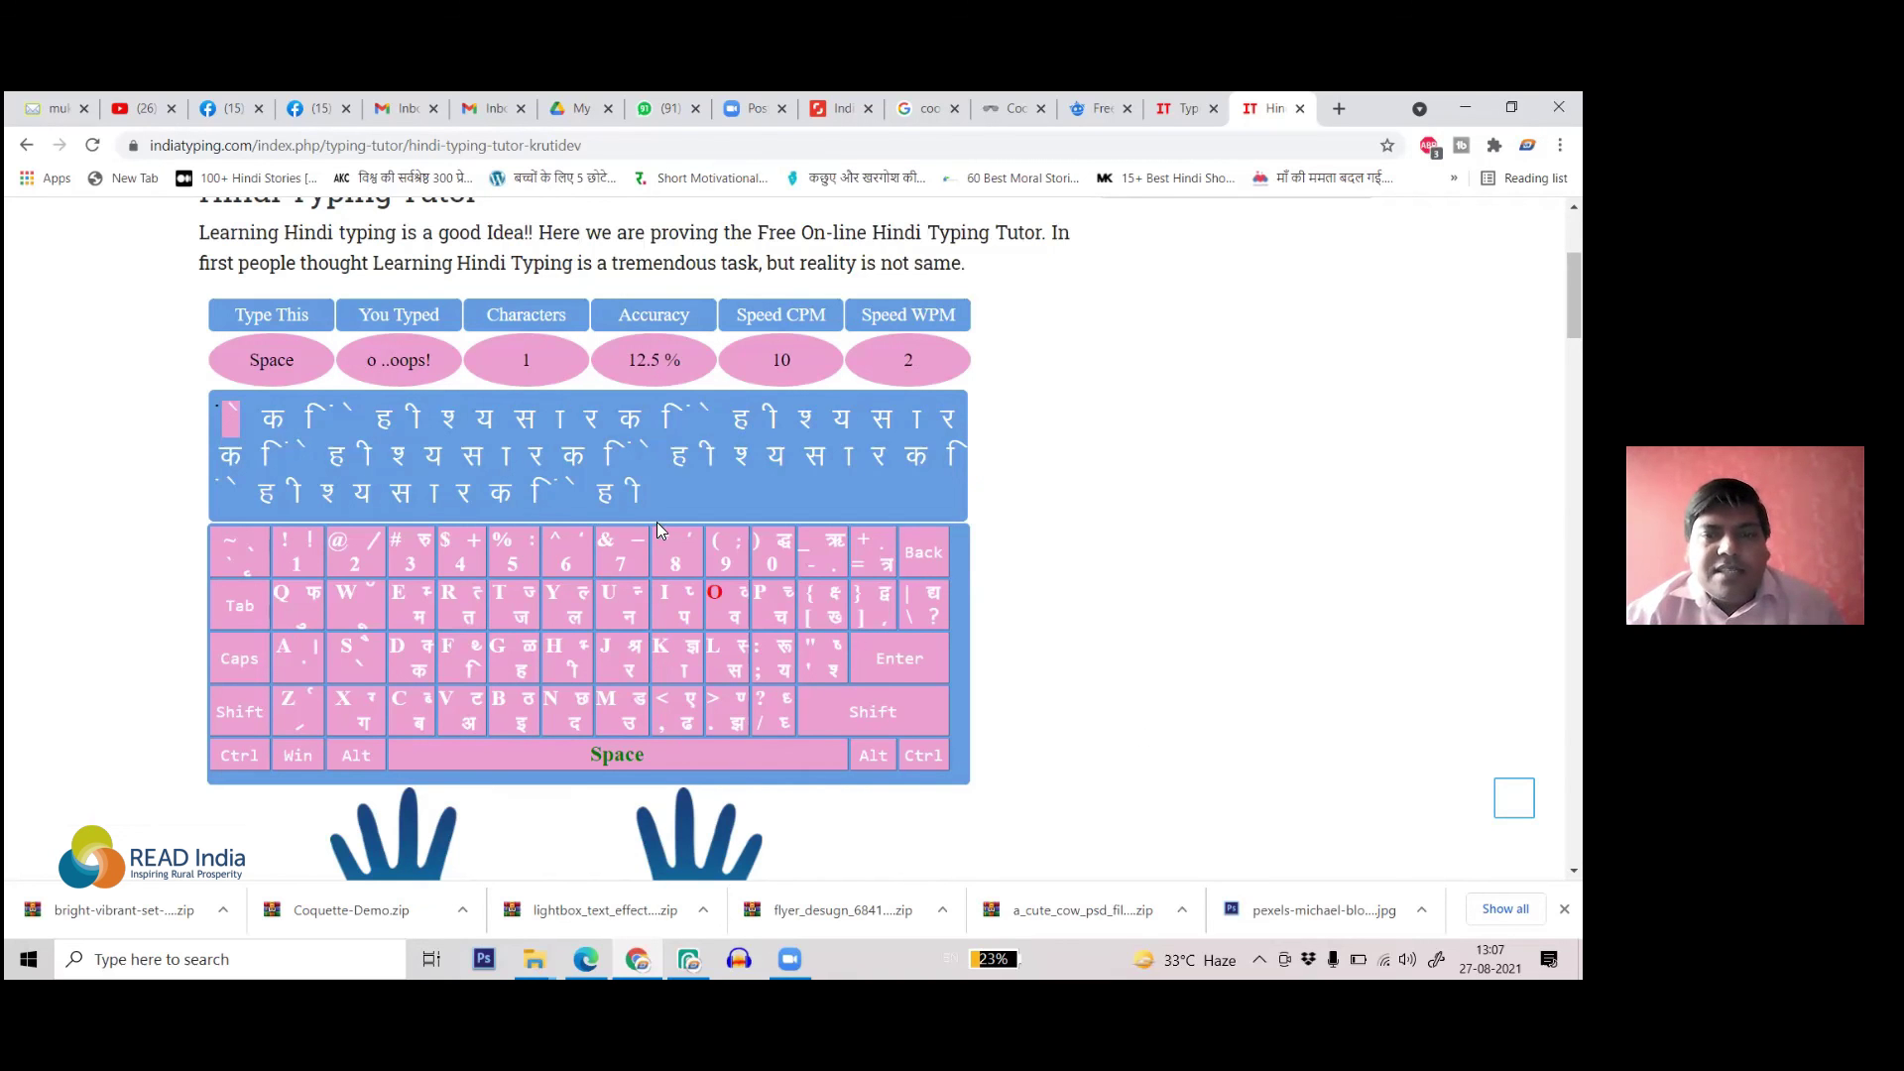
scroll(789, 593, down, 4)
scroll(777, 556, up, 7)
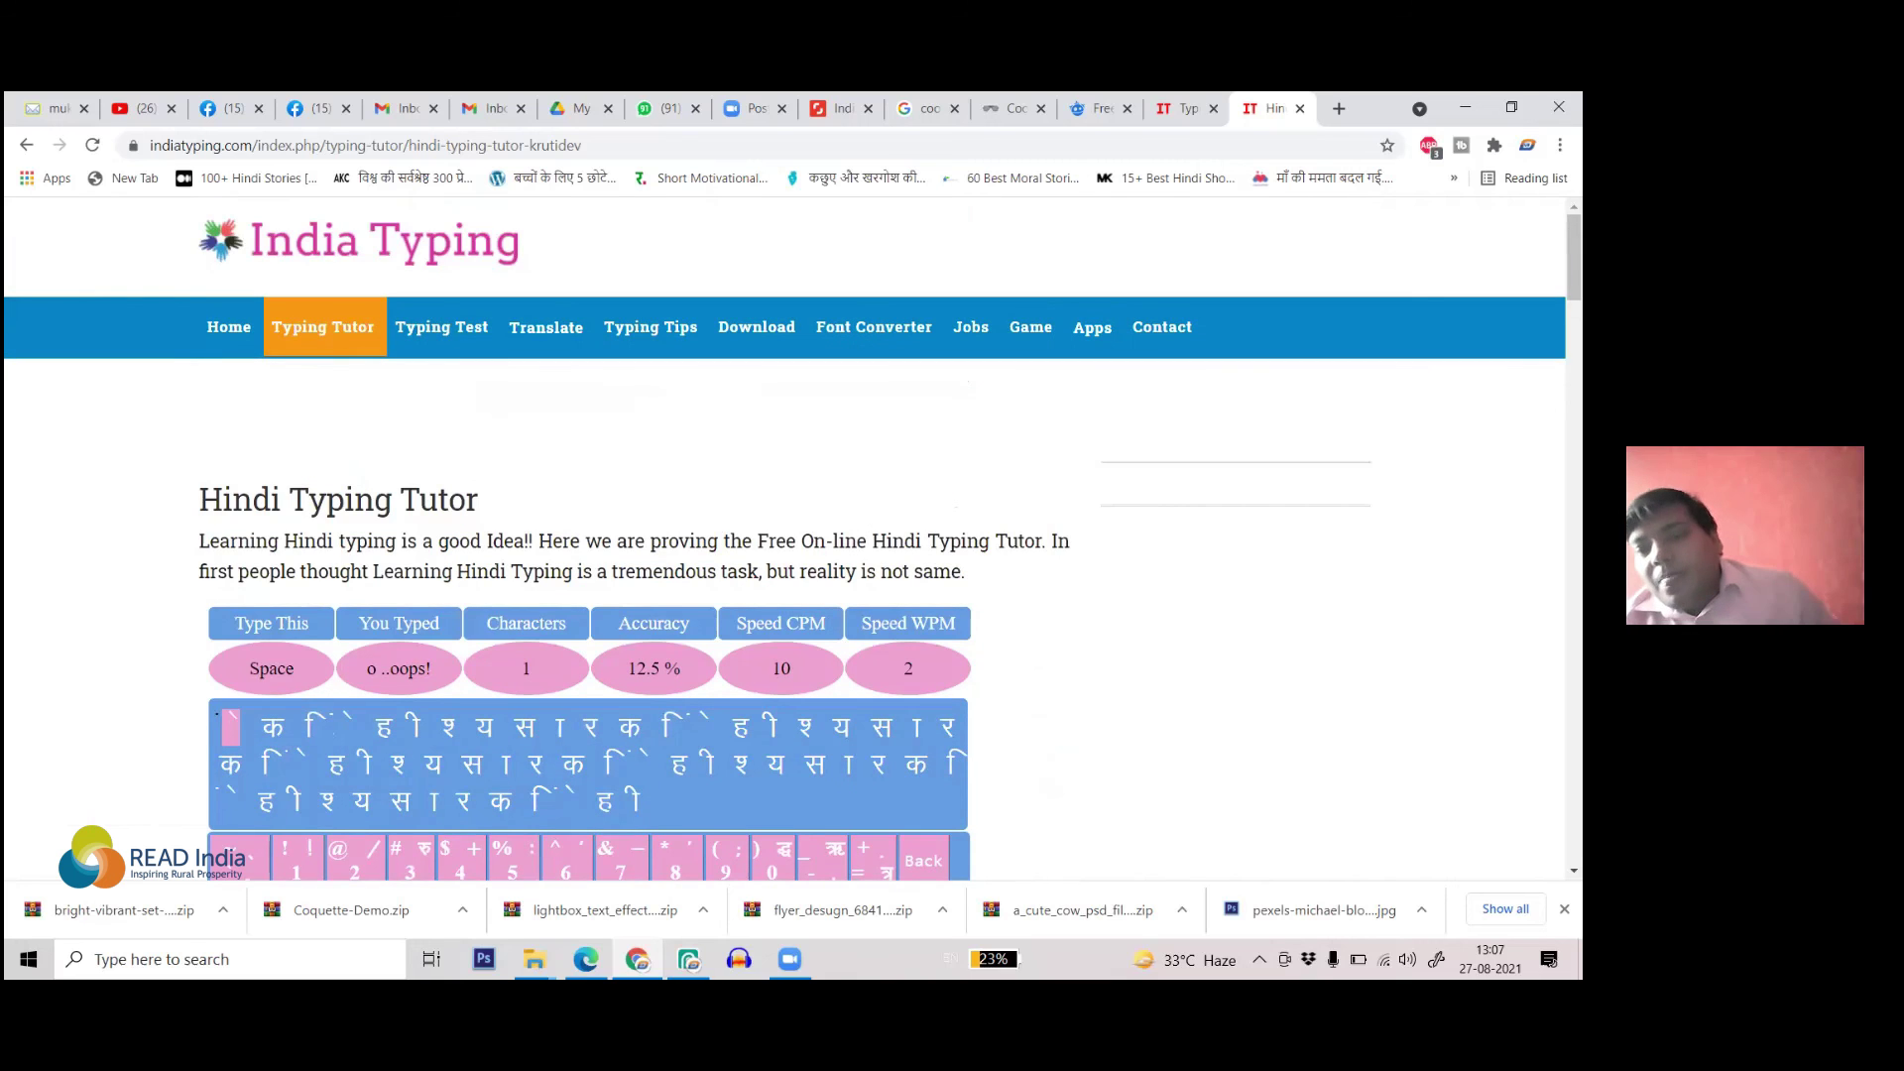
- Close both India Typing pages and the Freepik page to return to the coolfonts.org page
click(1206, 117)
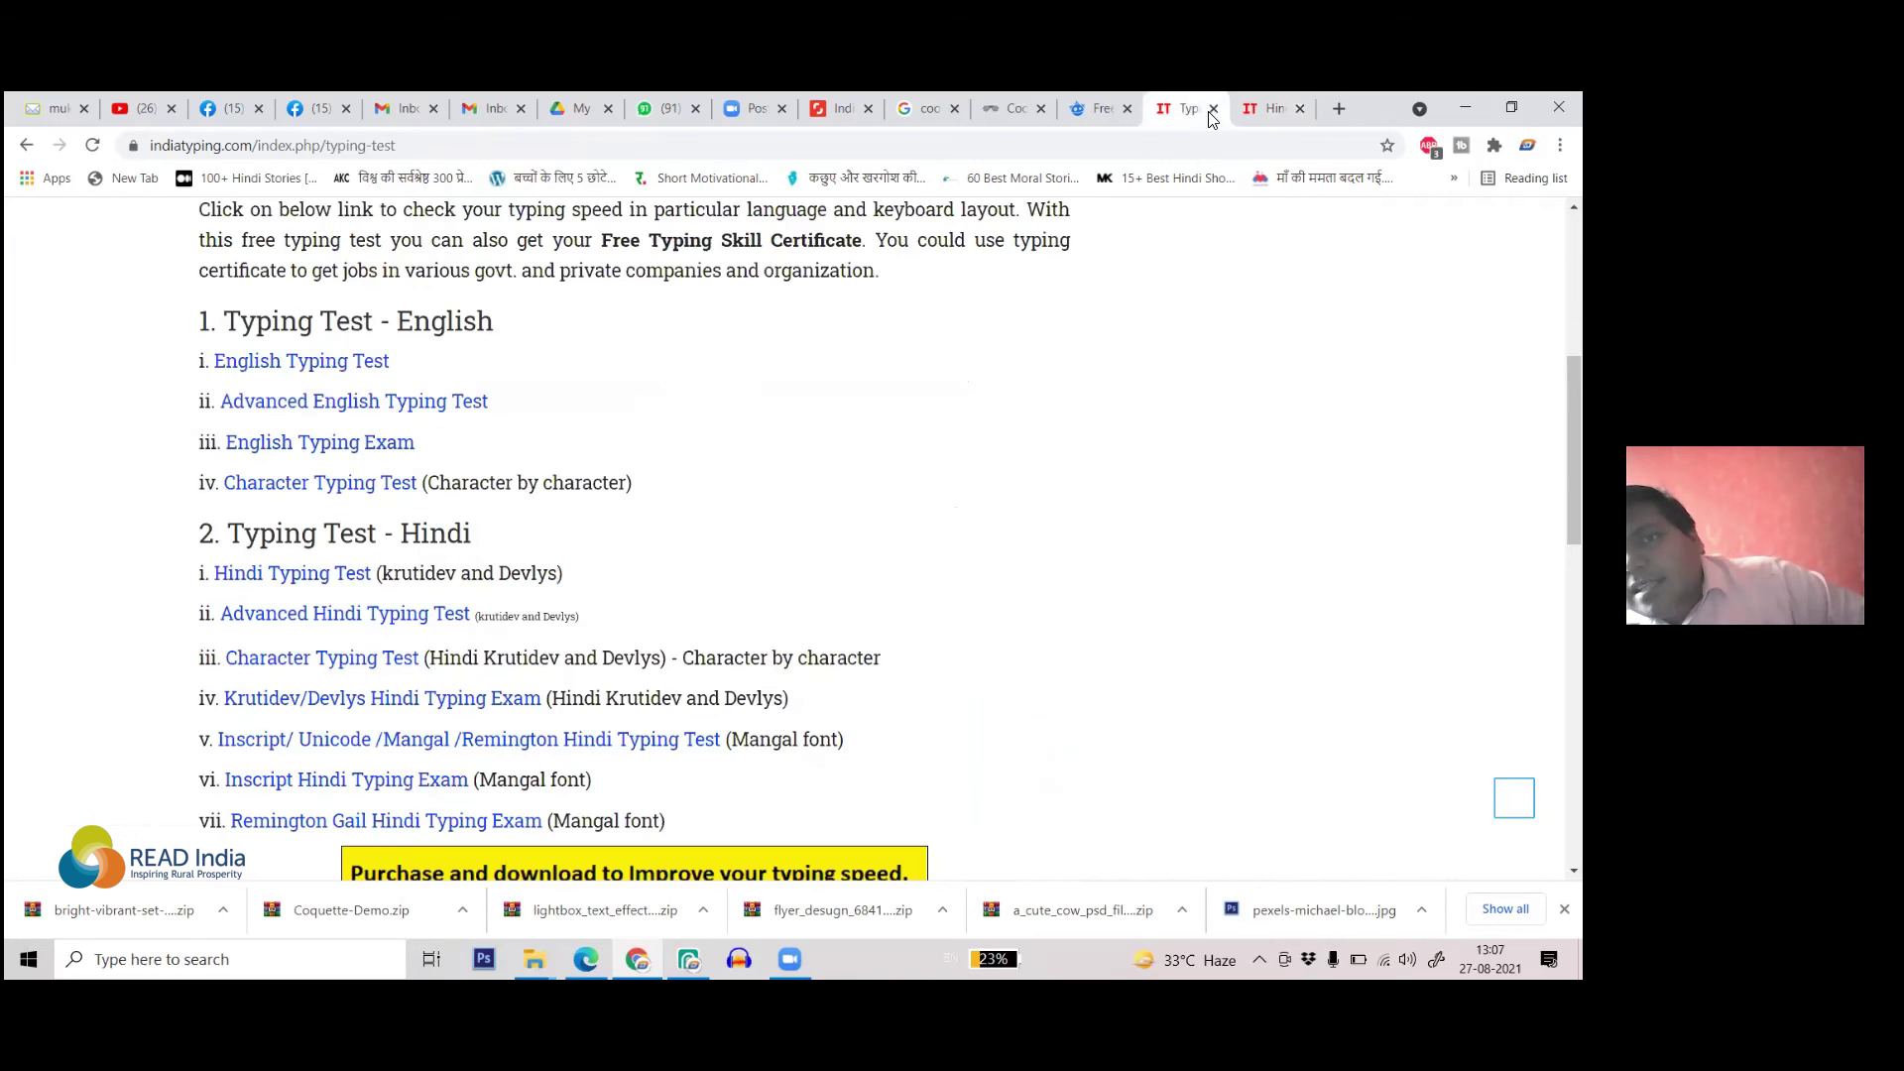
click(1213, 108)
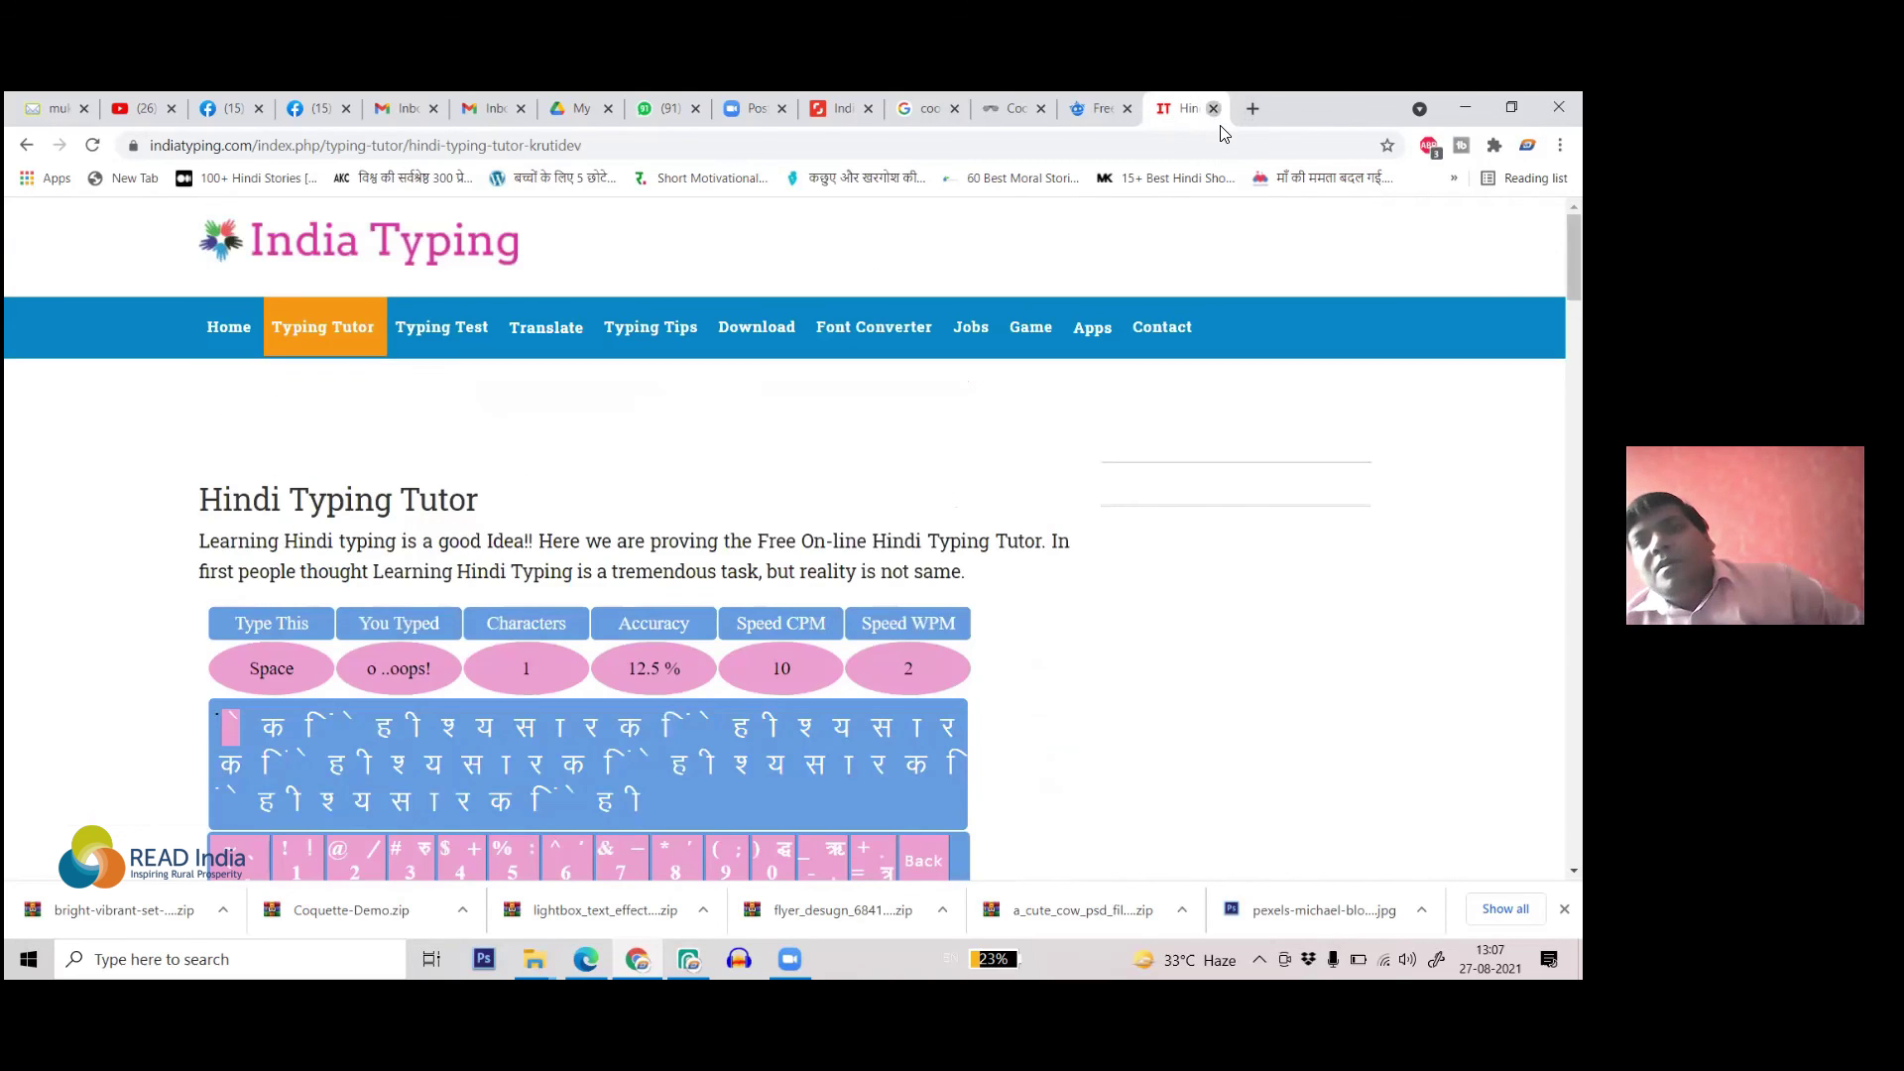
click(1215, 111)
click(1212, 108)
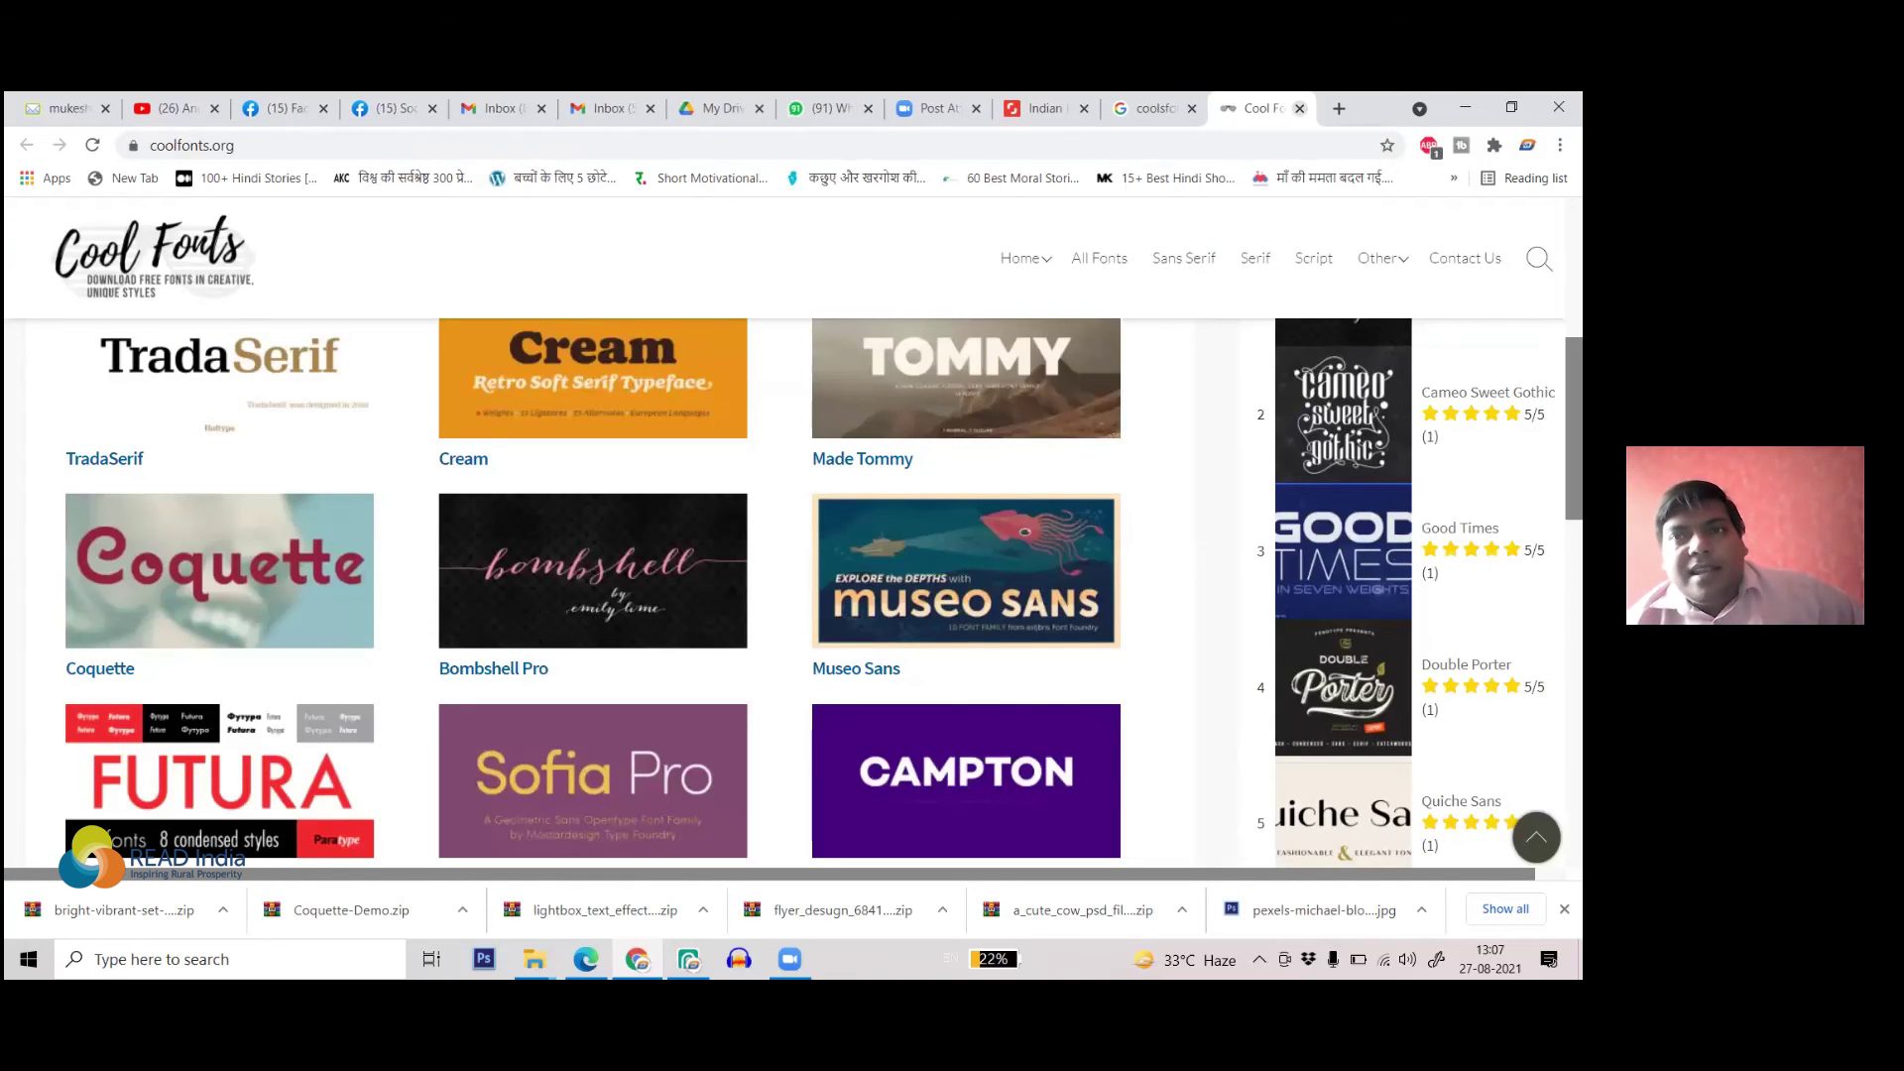
- Close the coolfonts.org page, the Google search results and the downloads bar, leaving the Shutterstock Indian farmer page open
click(1300, 109)
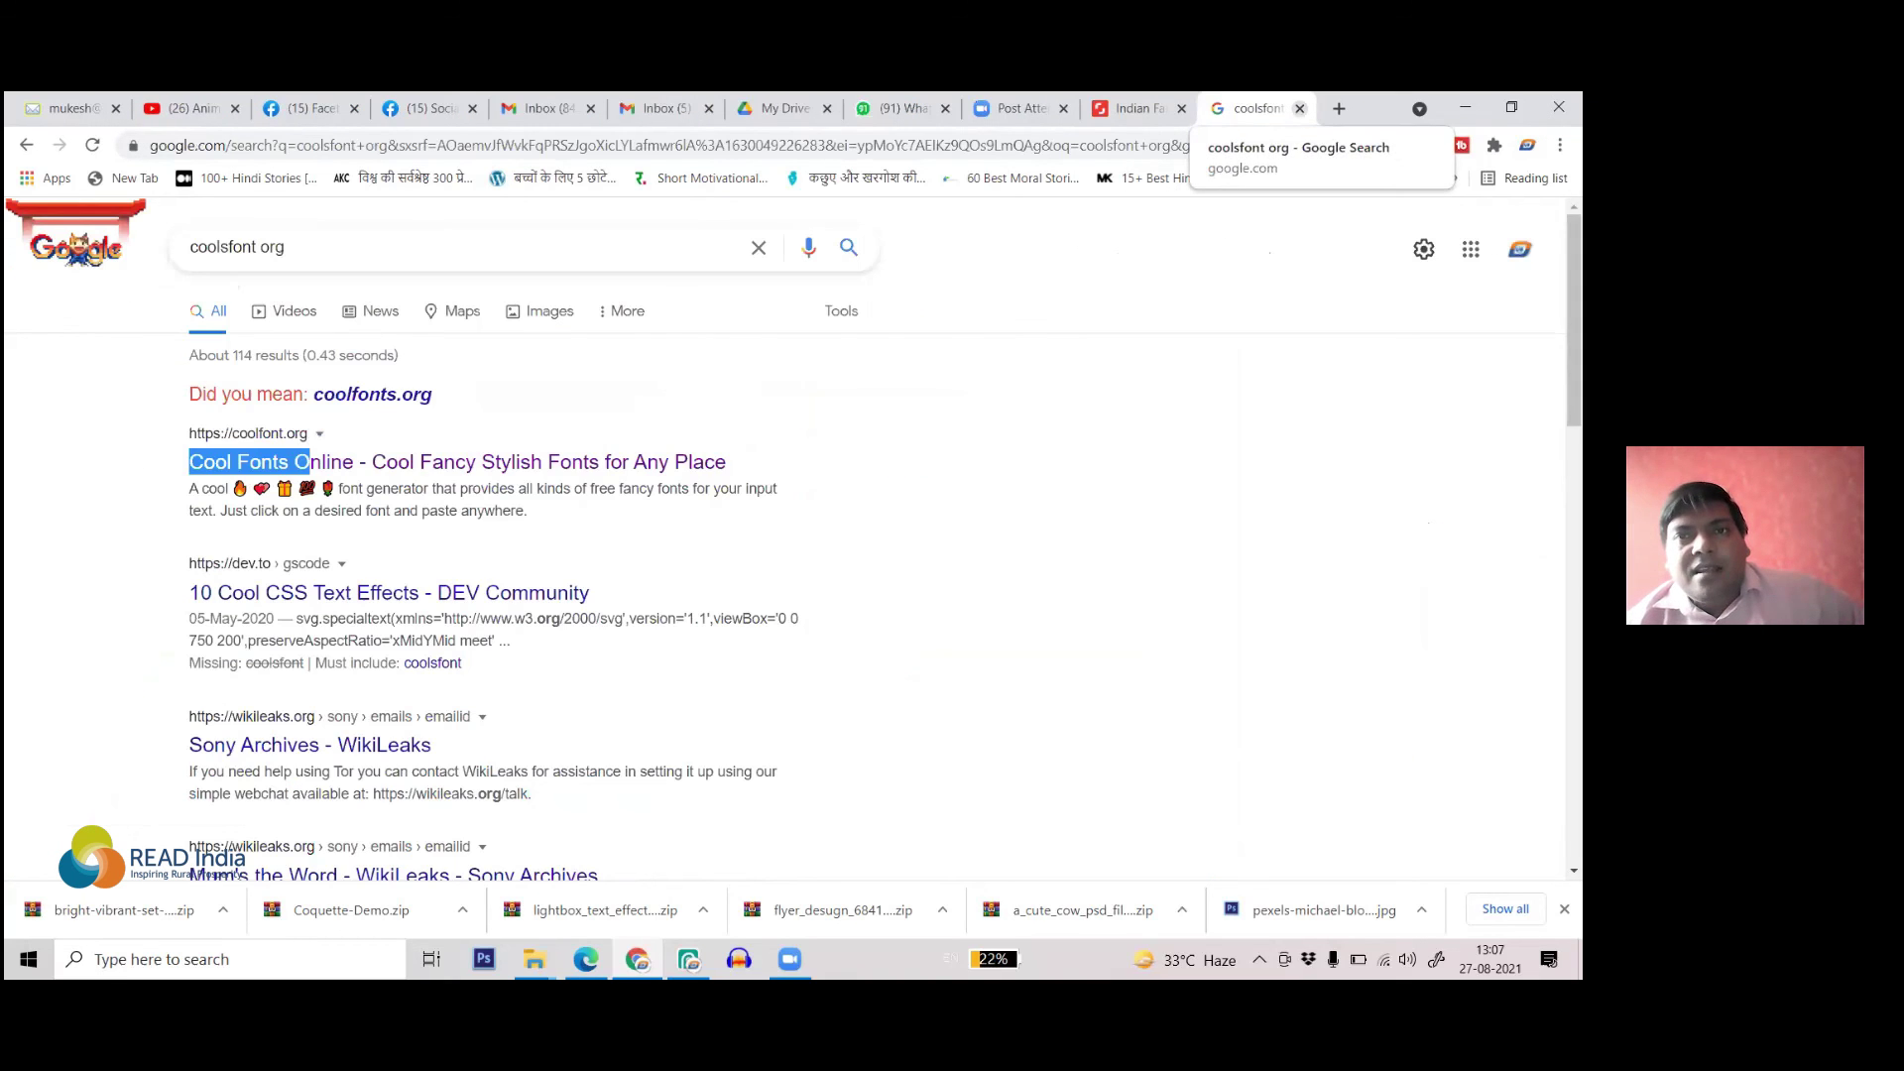
click(1300, 108)
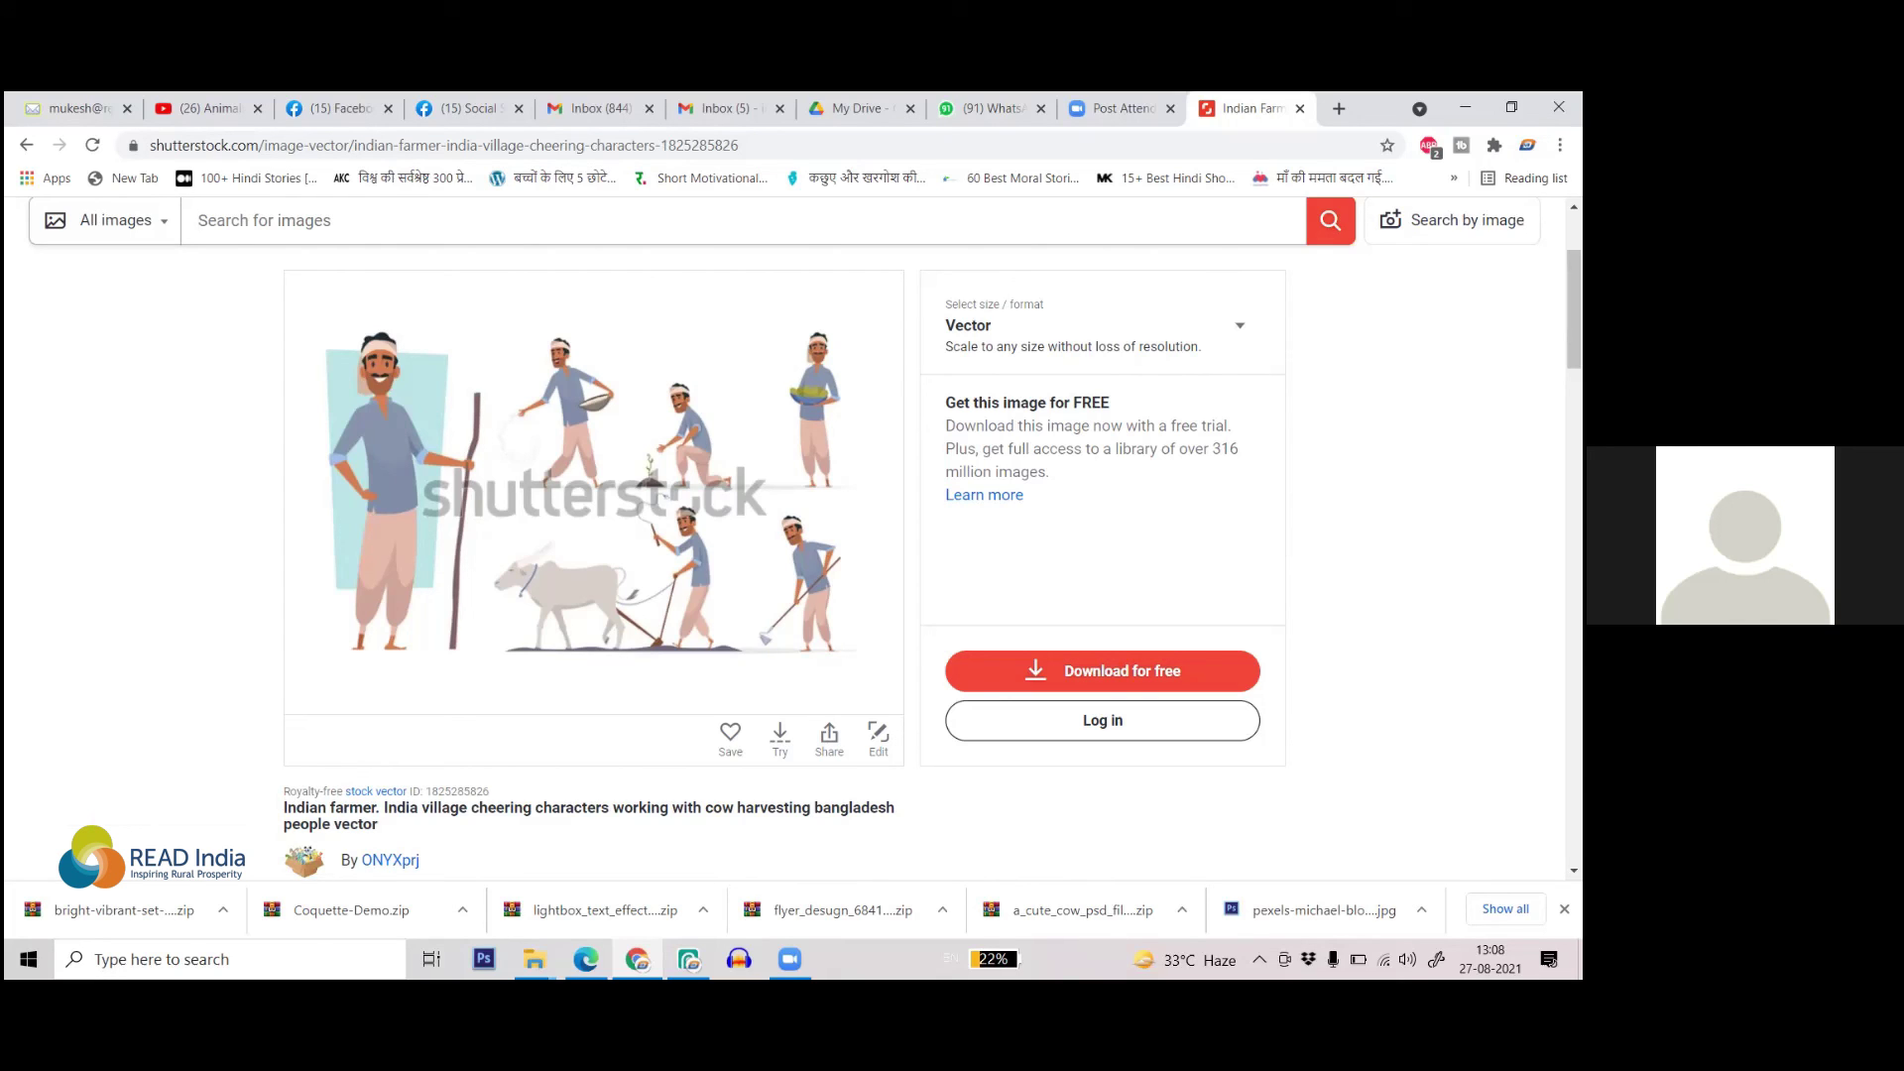
click(1564, 910)
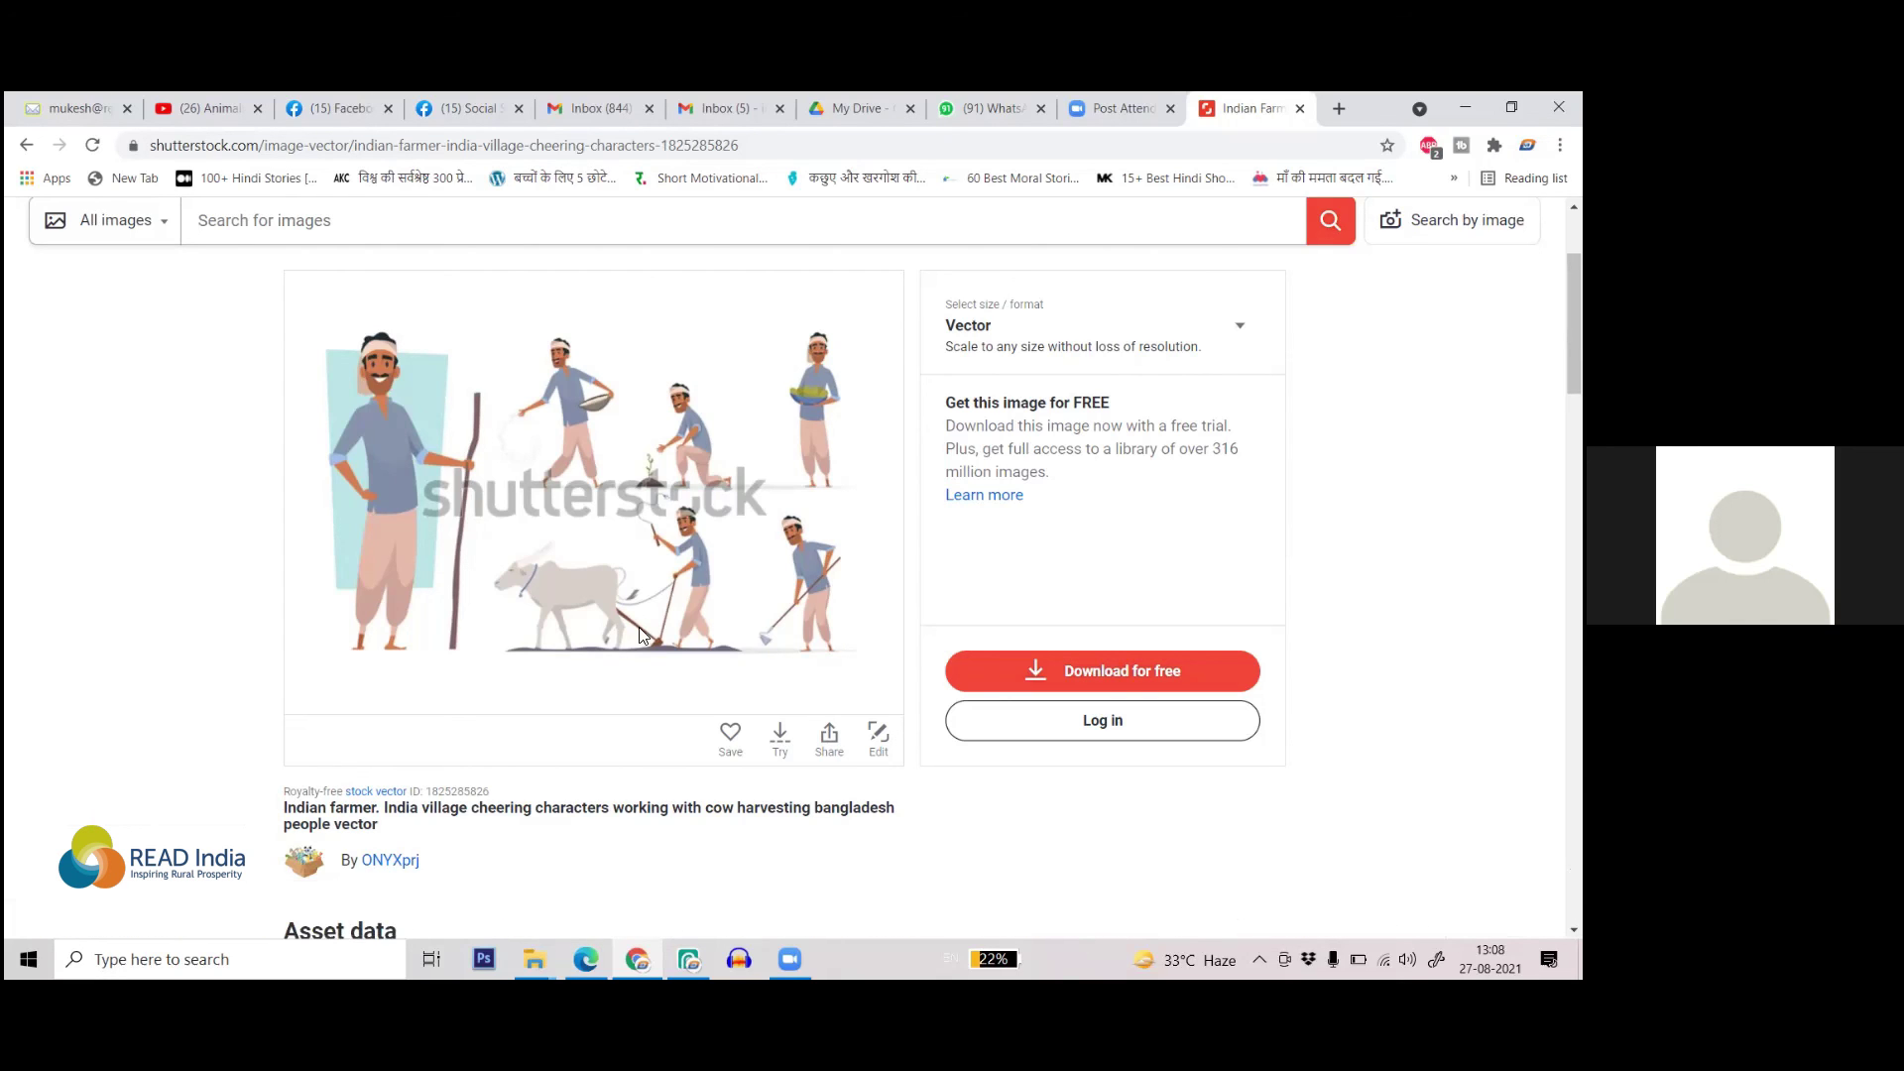
scroll(270, 486, up, 2)
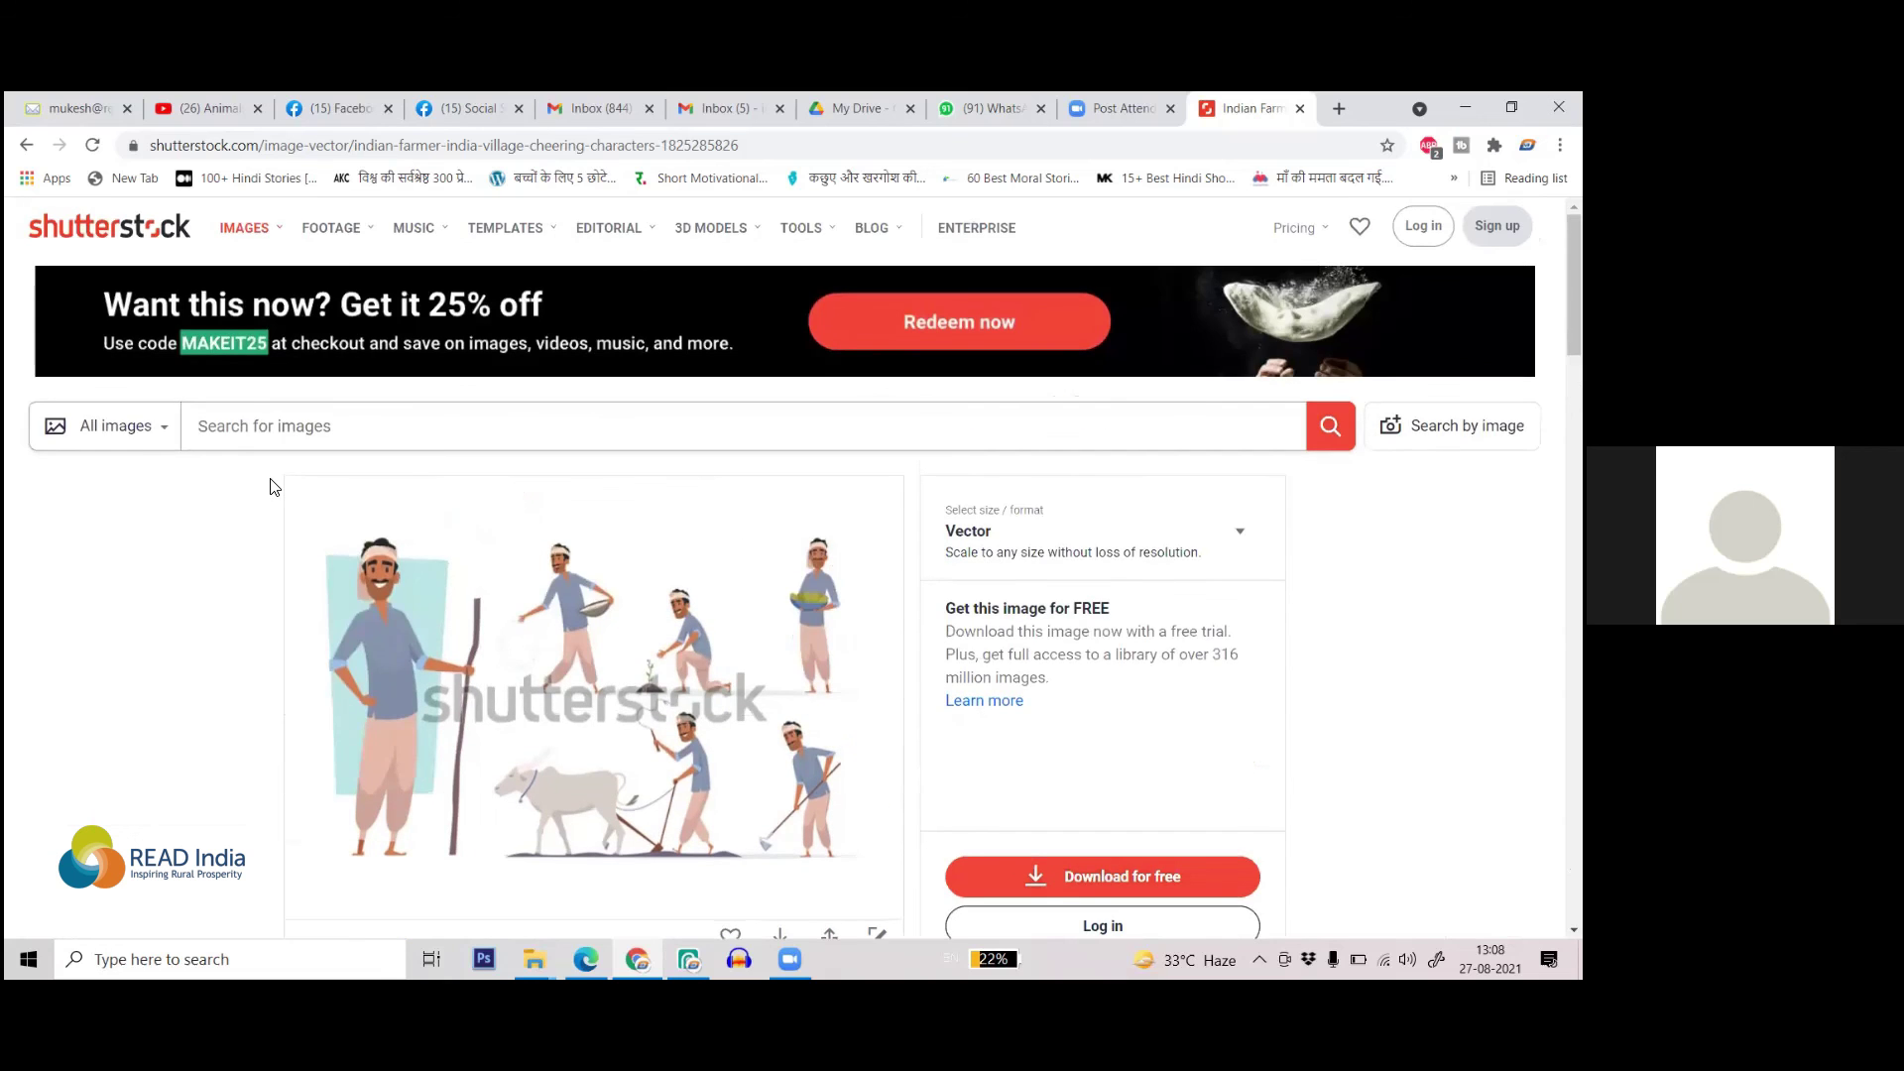
scroll(193, 536, down, 2)
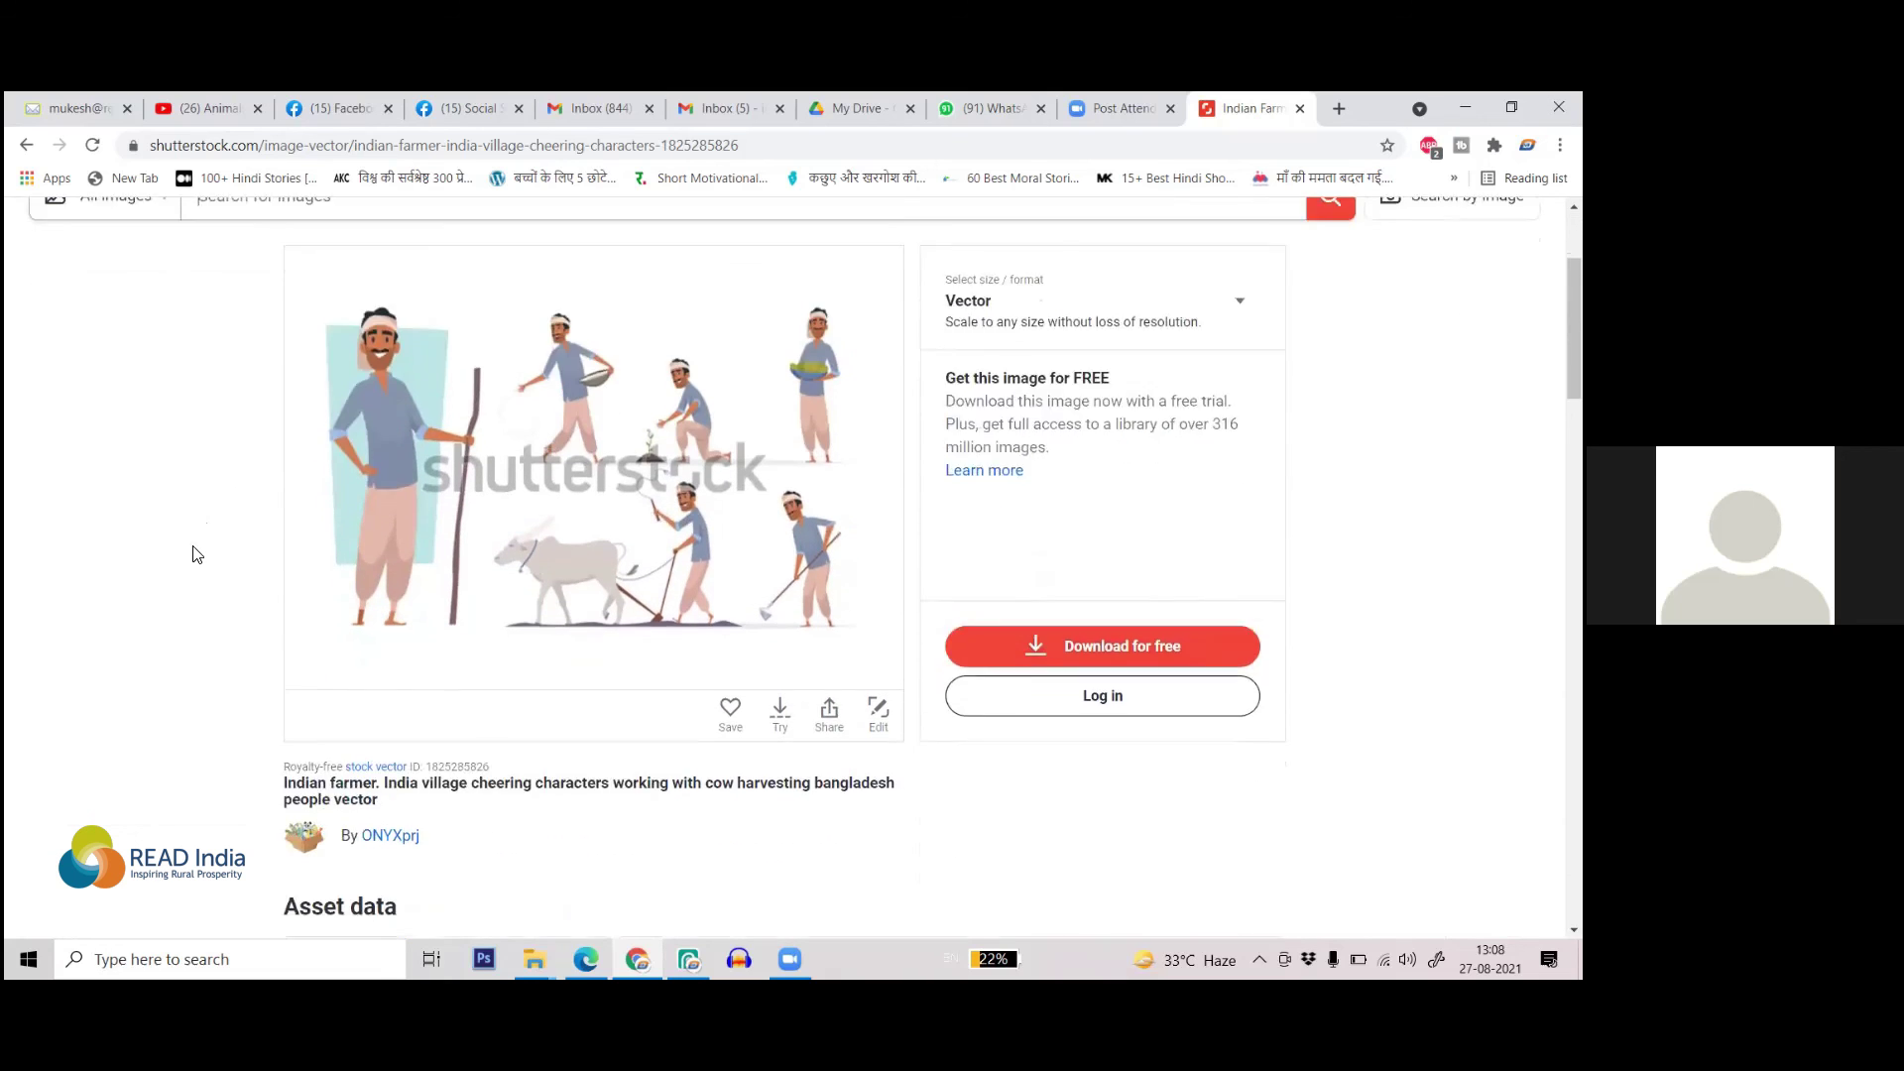
scroll(193, 551, down, 2)
scroll(192, 547, up, 3)
scroll(198, 565, down, 1)
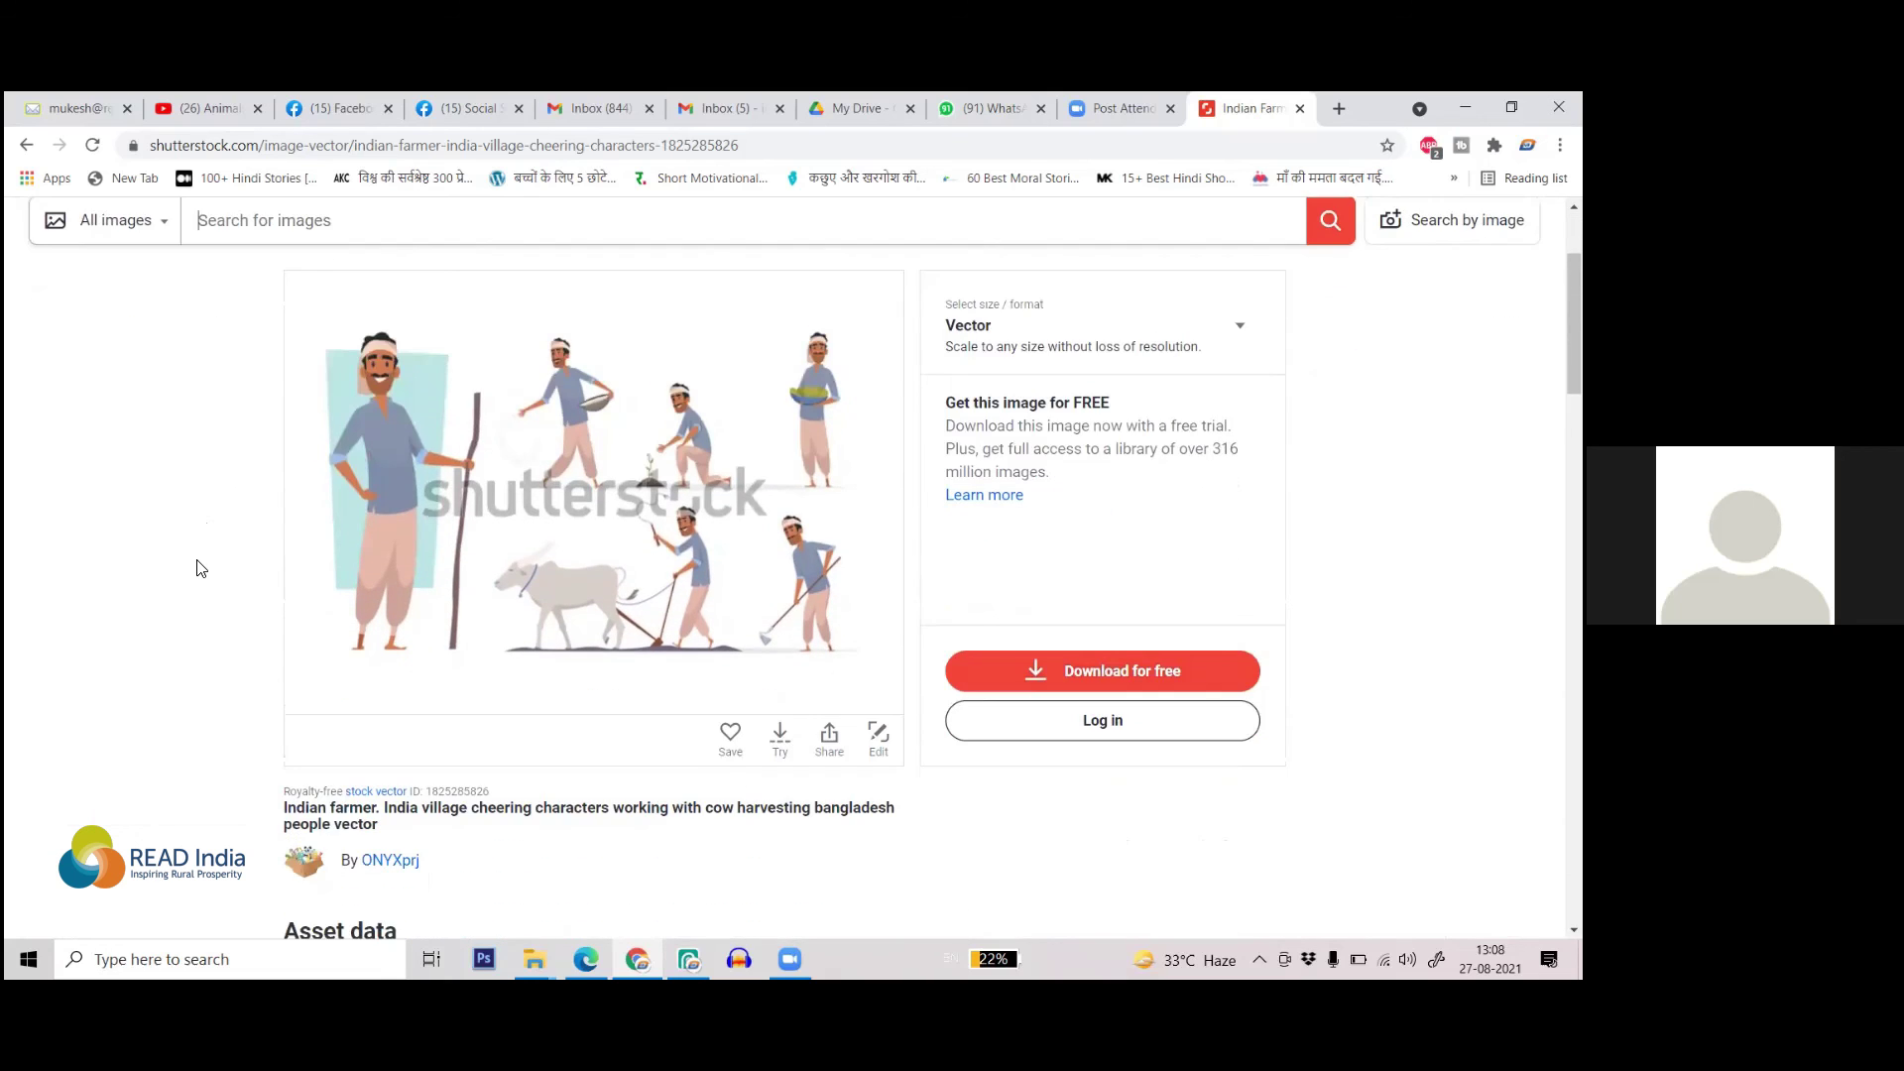